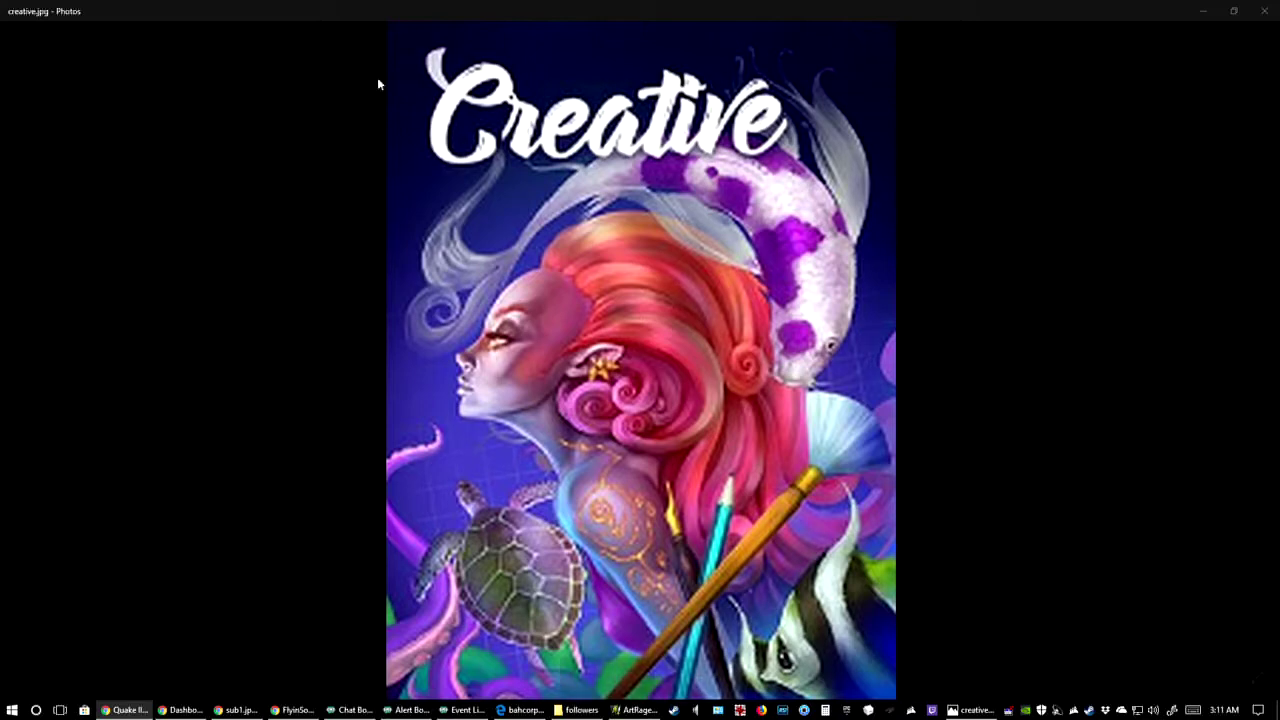
- Shrink the maximized creative.jpg photo viewer to a smaller window and clear the open windows off the desktop
mouse_move(1226, 710)
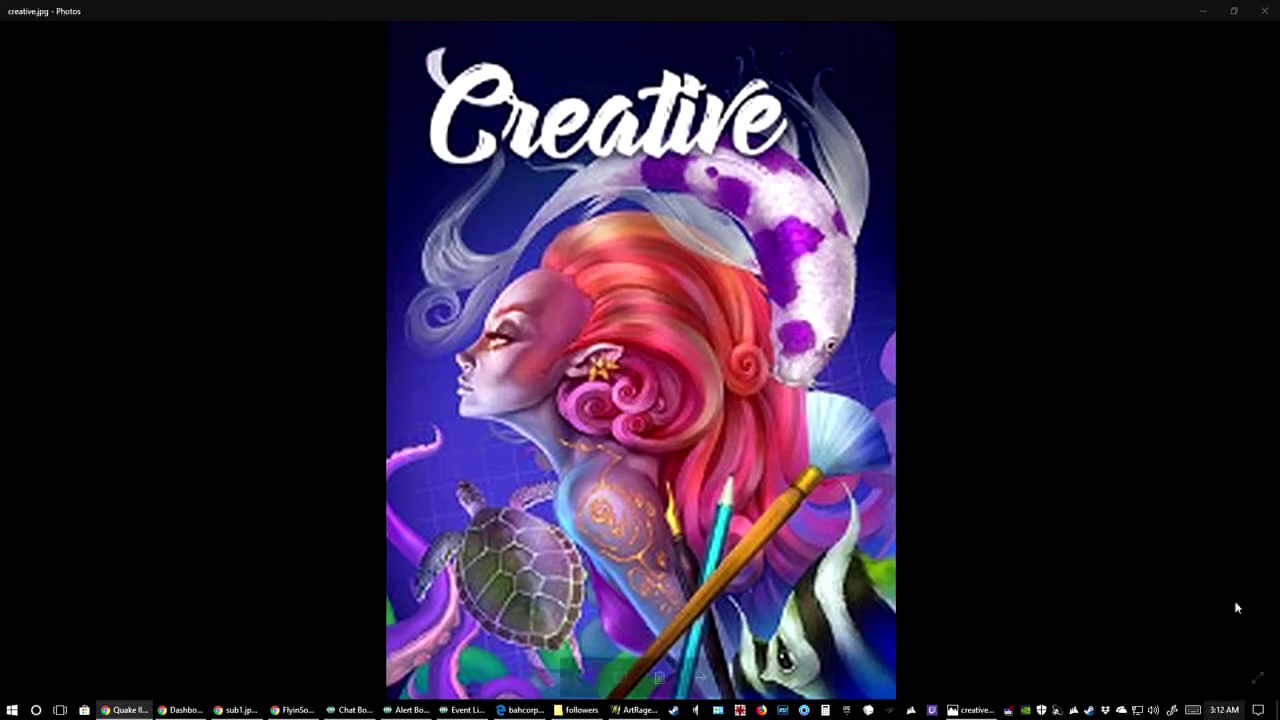
click(1234, 10)
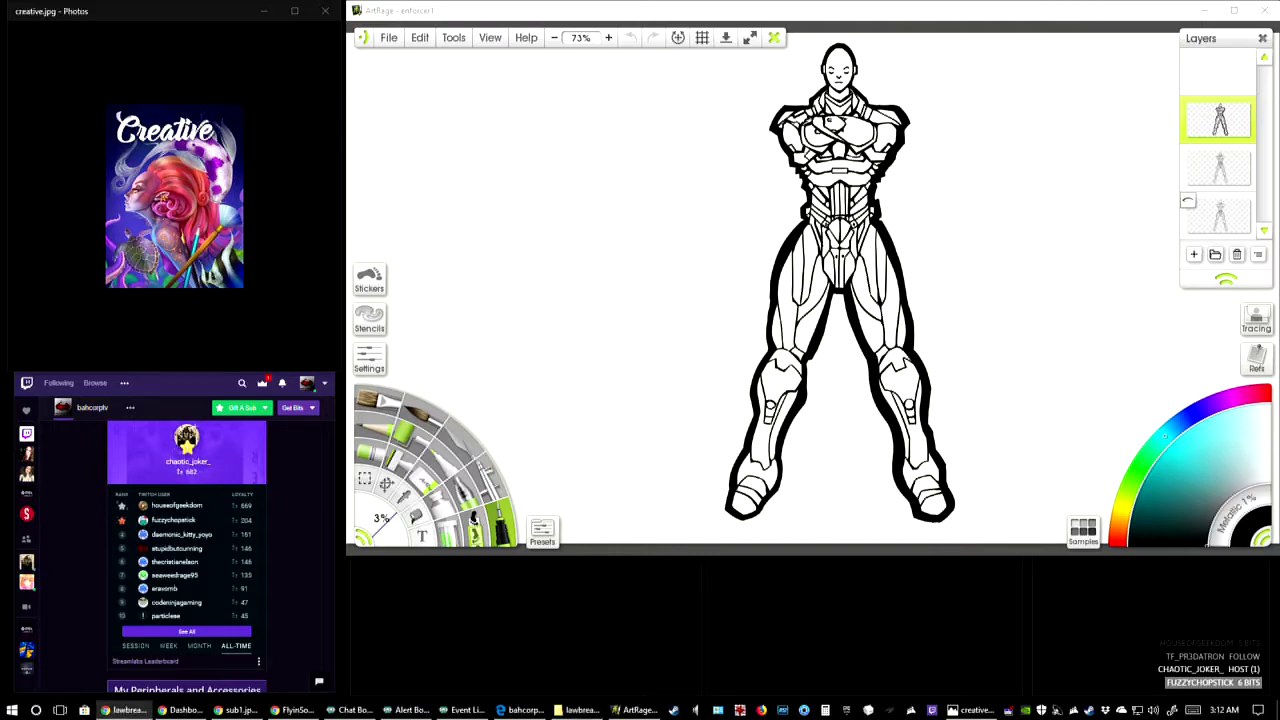
drag(0, 110, 0, 110)
double_click(579, 84)
double_click(585, 4)
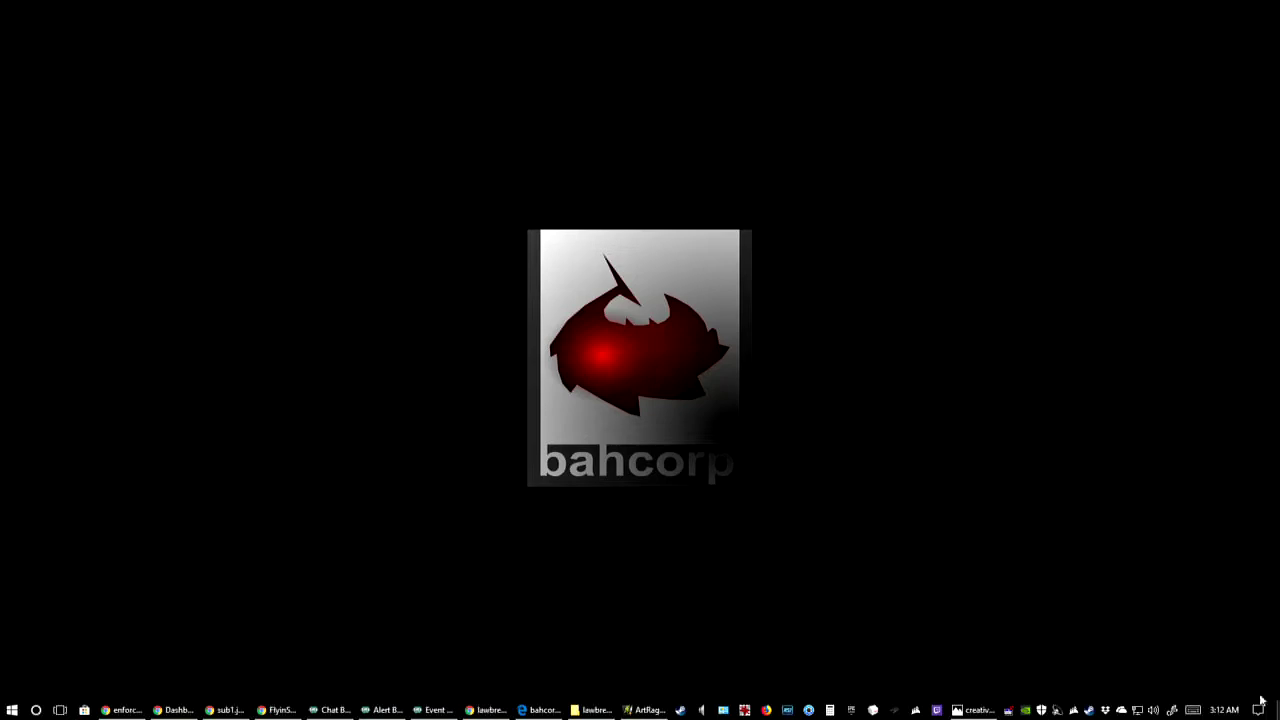
- Bring back the Twitch channel page, the creative.jpg photo and the ArtRage enforcer1 drawing on the desktop
click(543, 710)
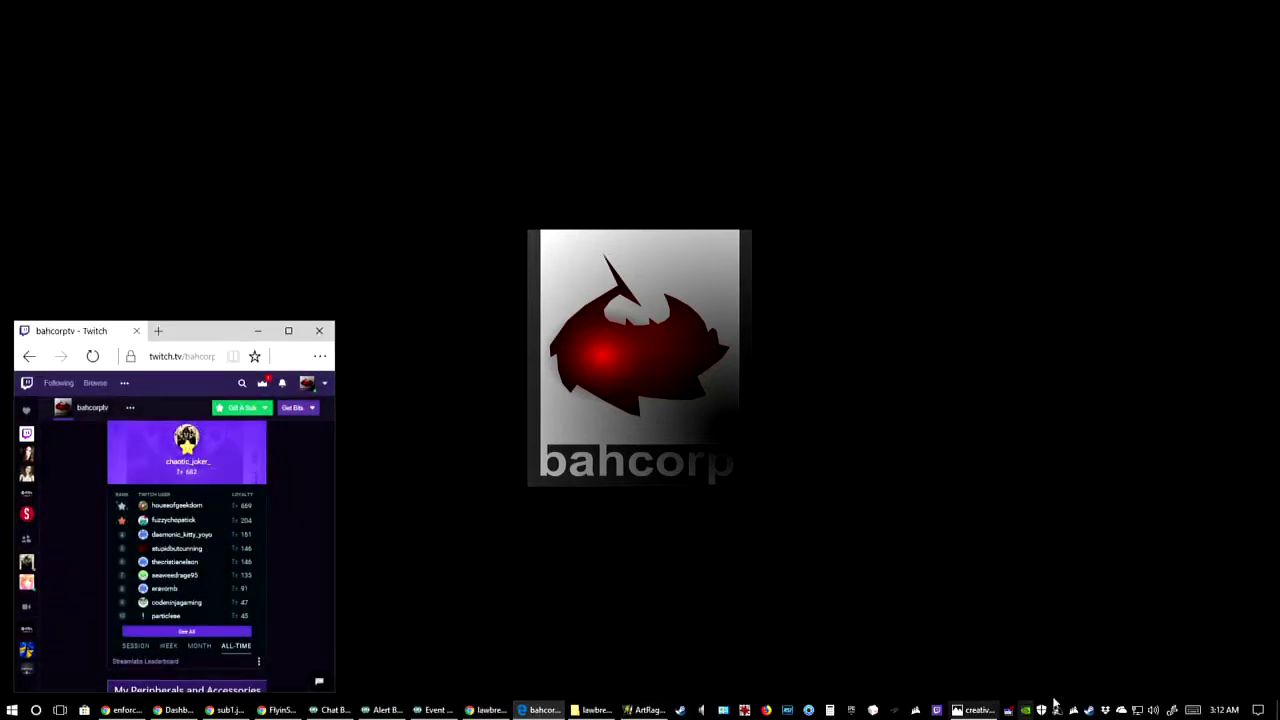
click(970, 712)
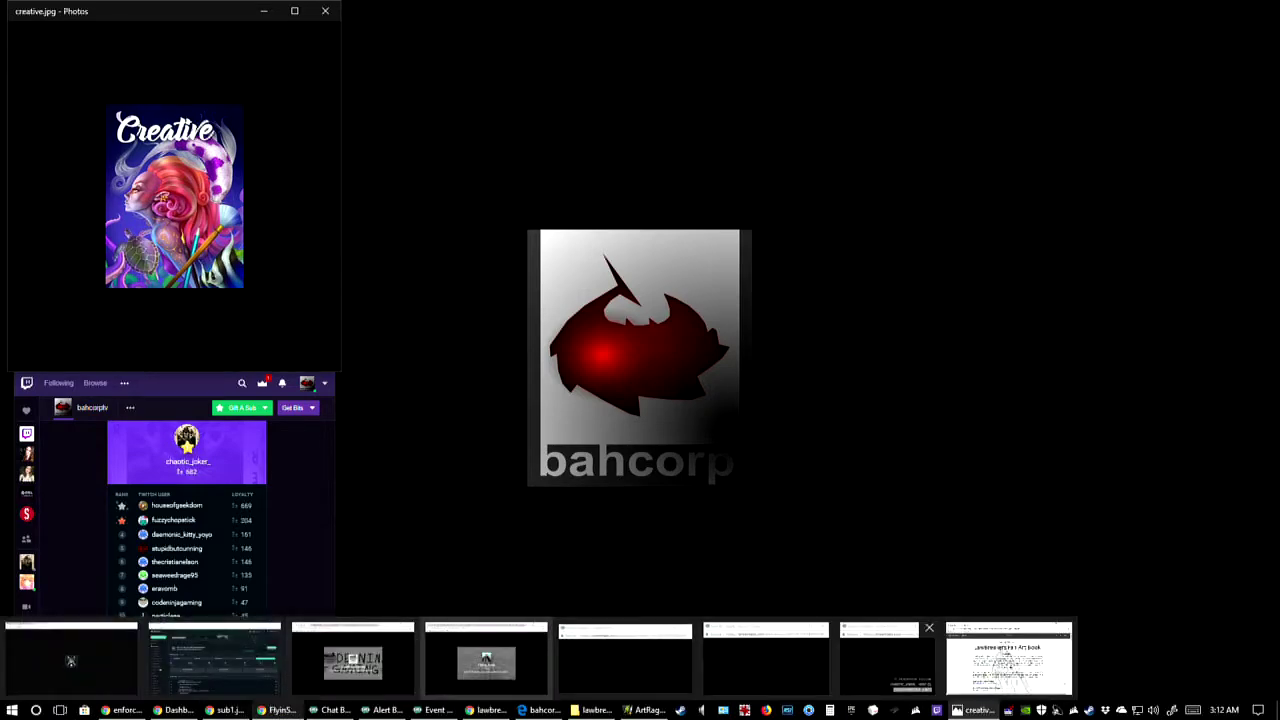
click(645, 710)
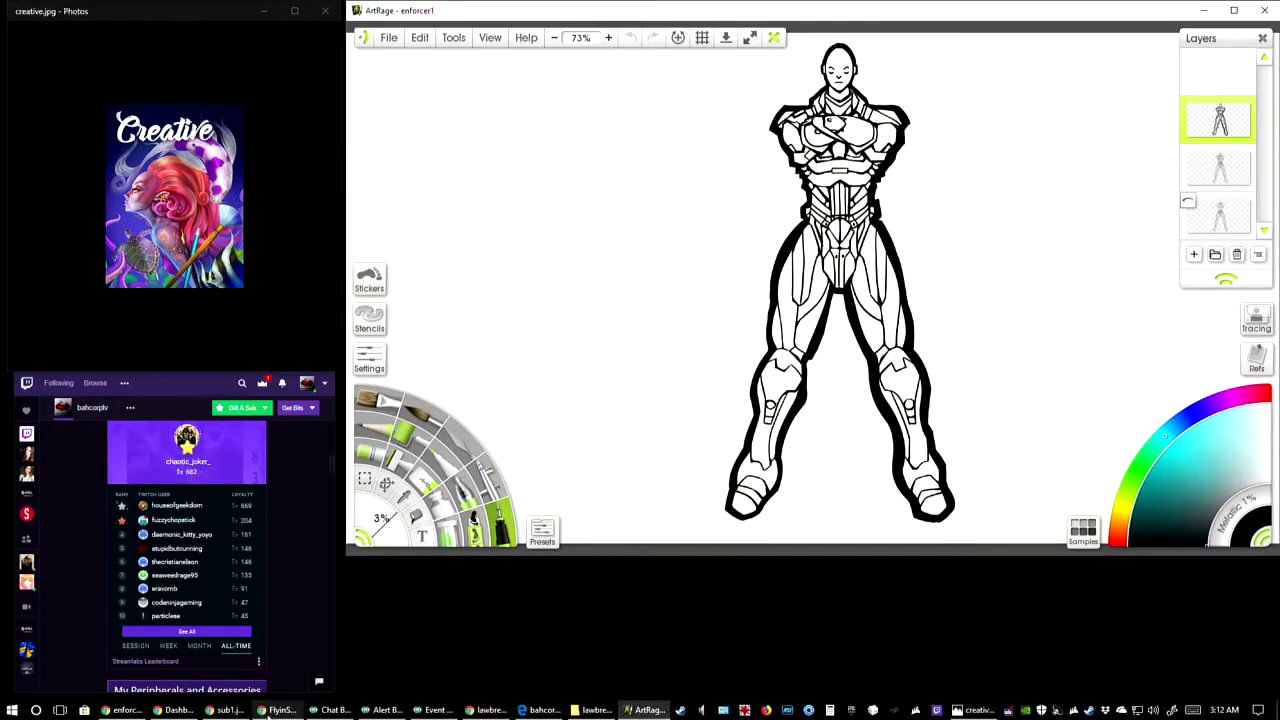
- Switch to the Chrome window showing sub1.jpg and merge the lawbreakers fan art book PDF into it as a tab
click(249, 712)
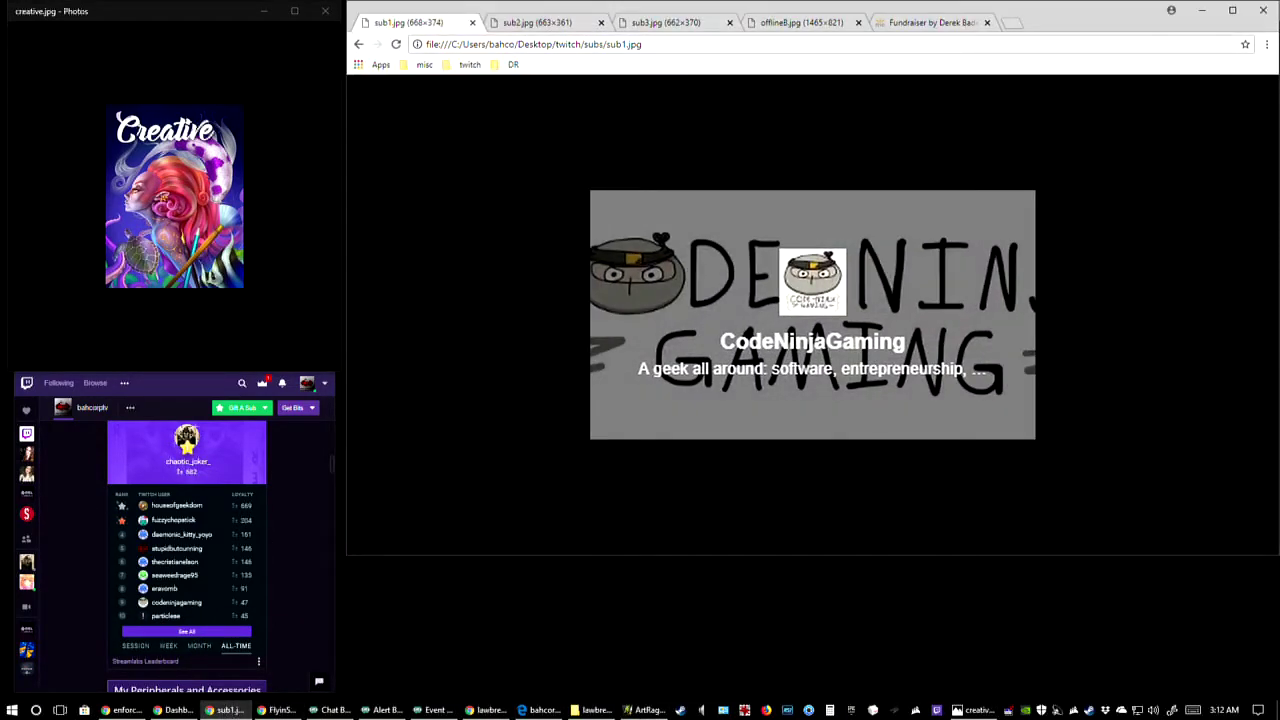
click(490, 710)
drag(720, 115, 800, 22)
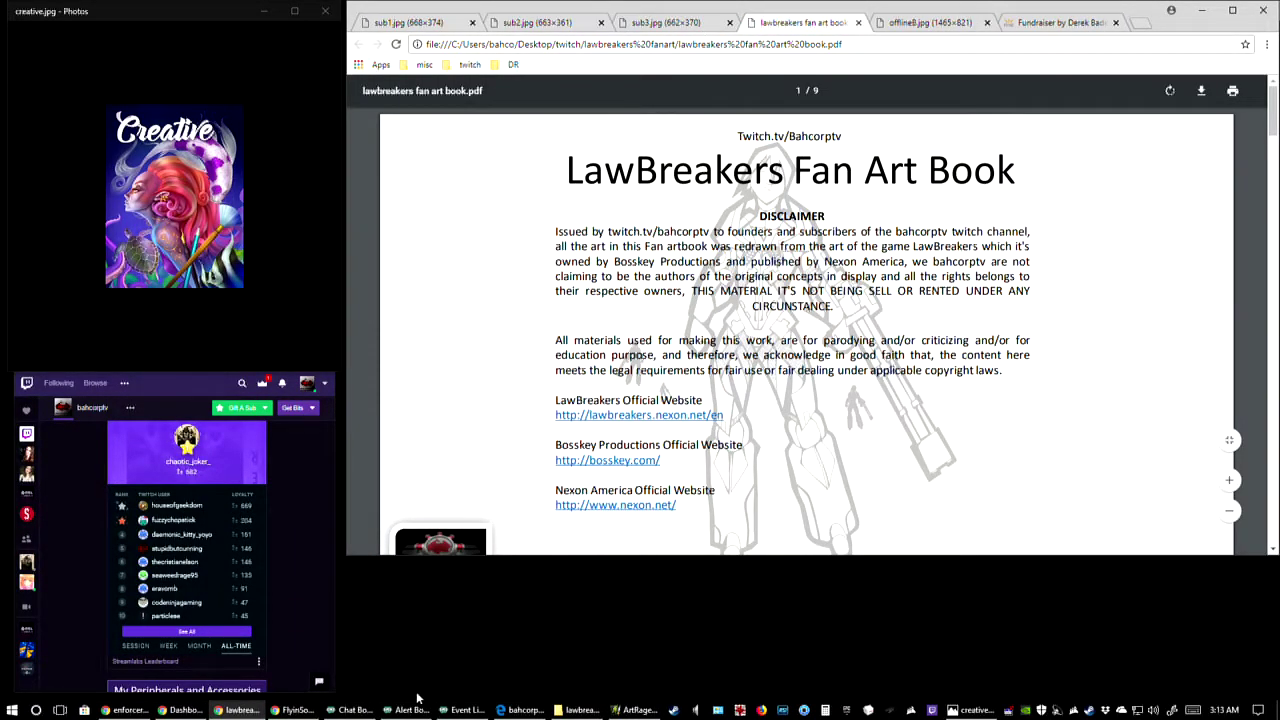
- Restore the Chat Box, Alert Box and Event List widget windows, with the fan art book window back in front of them
click(355, 710)
click(410, 710)
click(465, 710)
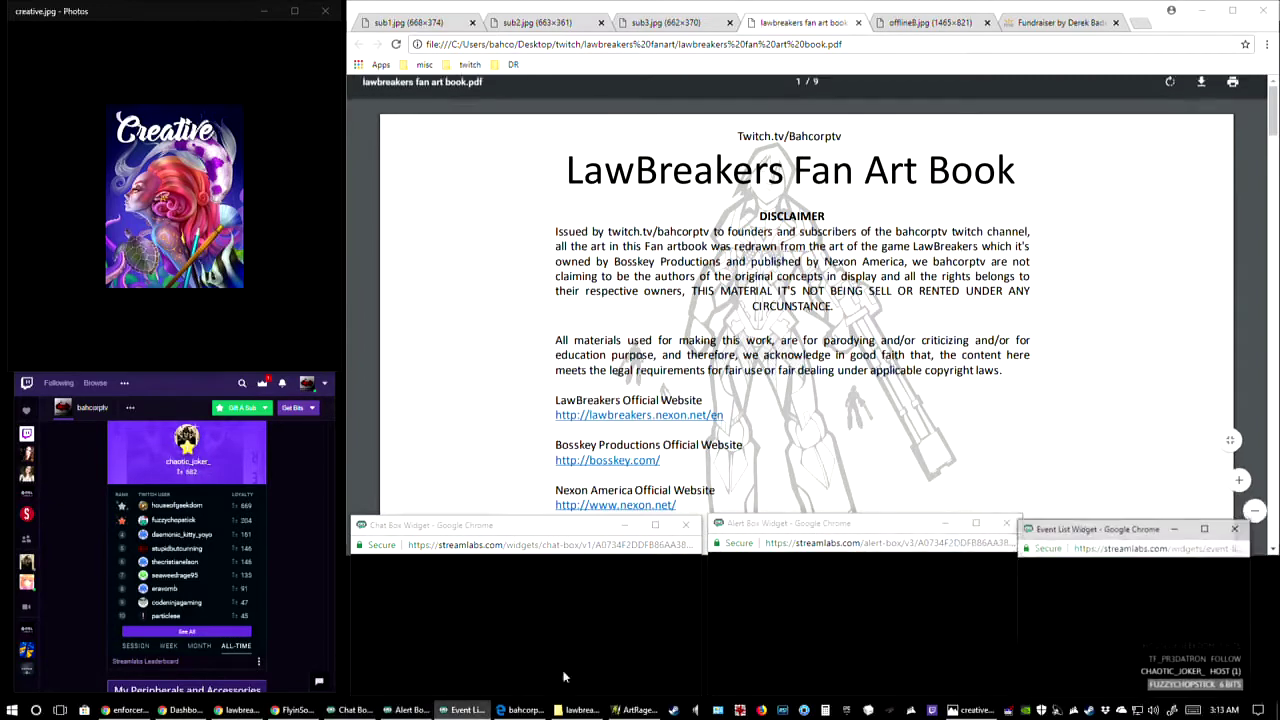
click(763, 7)
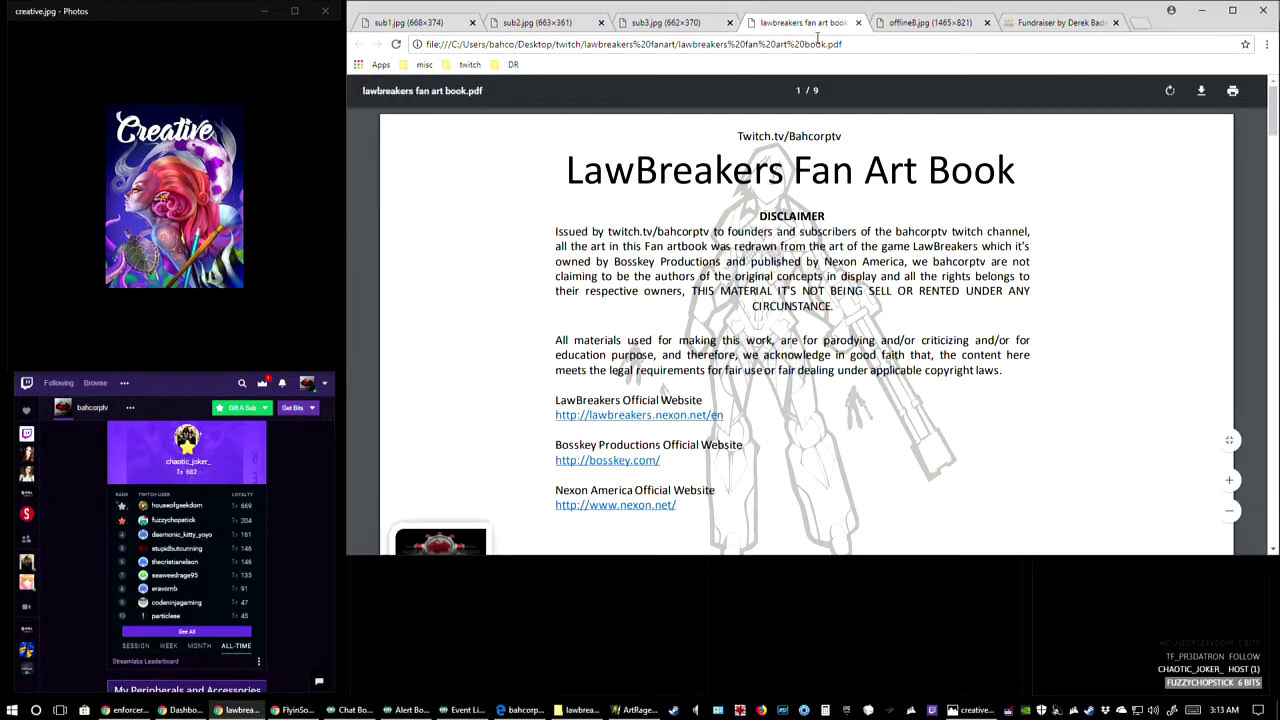
- Read through the fan art book from the disclaimer and thanks pages to the Enforcer Class page
scroll(985, 300, down, 3)
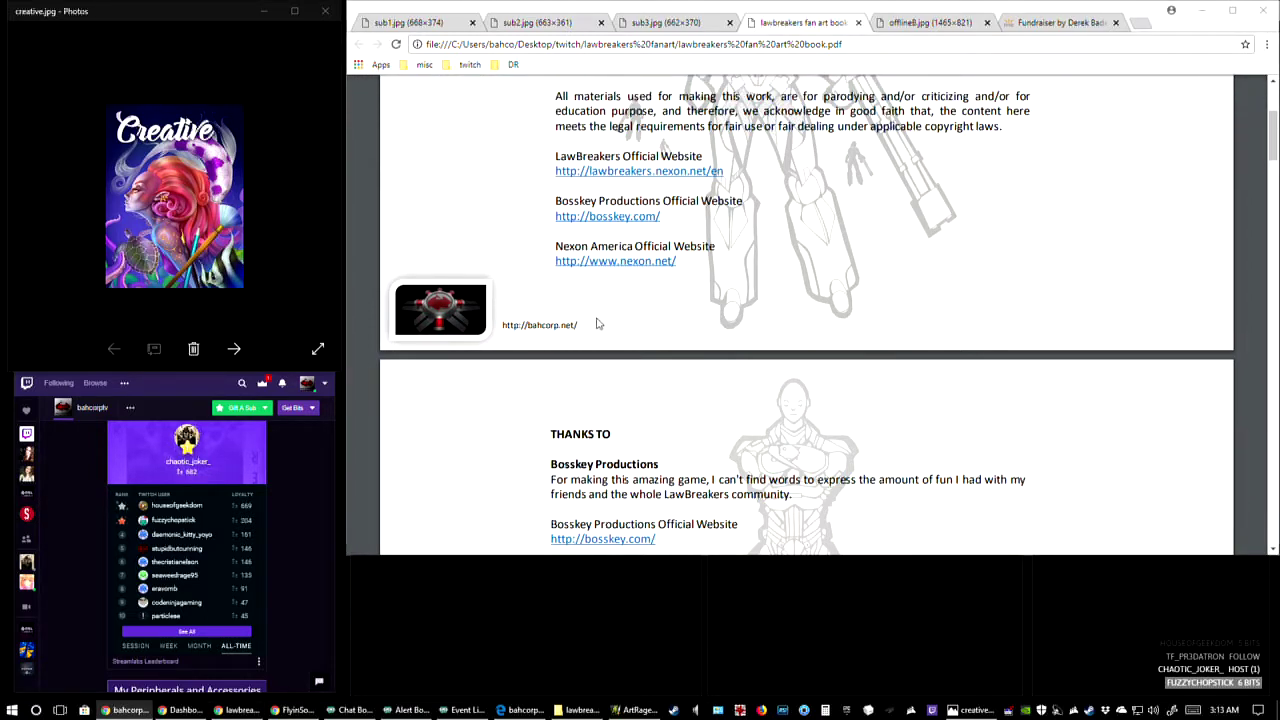
scroll(810, 409, down, 5)
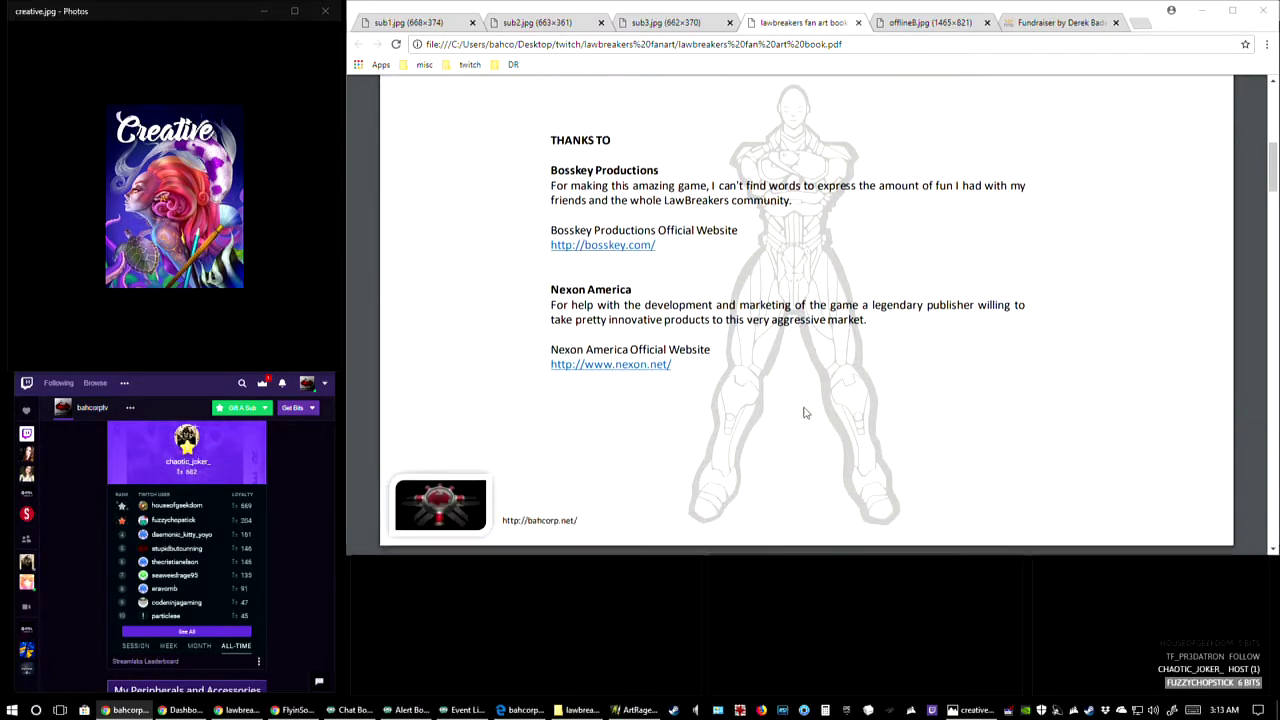
scroll(810, 409, down, 7)
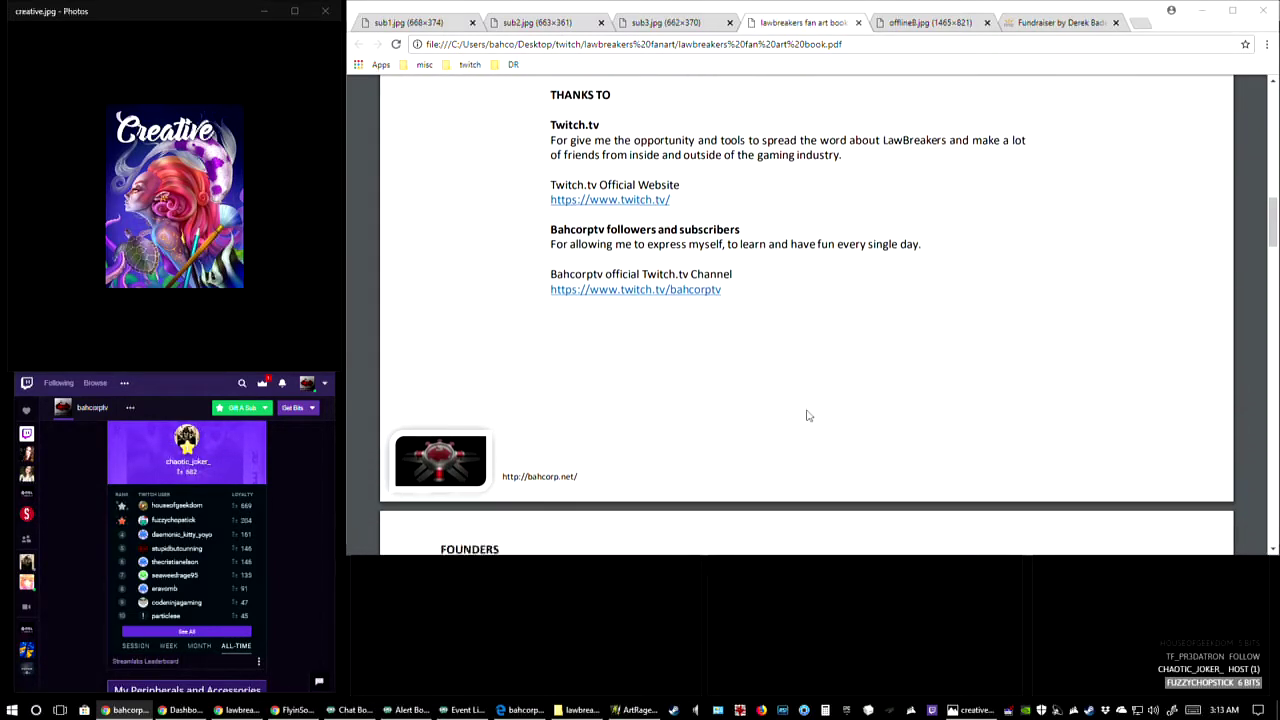
scroll(810, 418, down, 4)
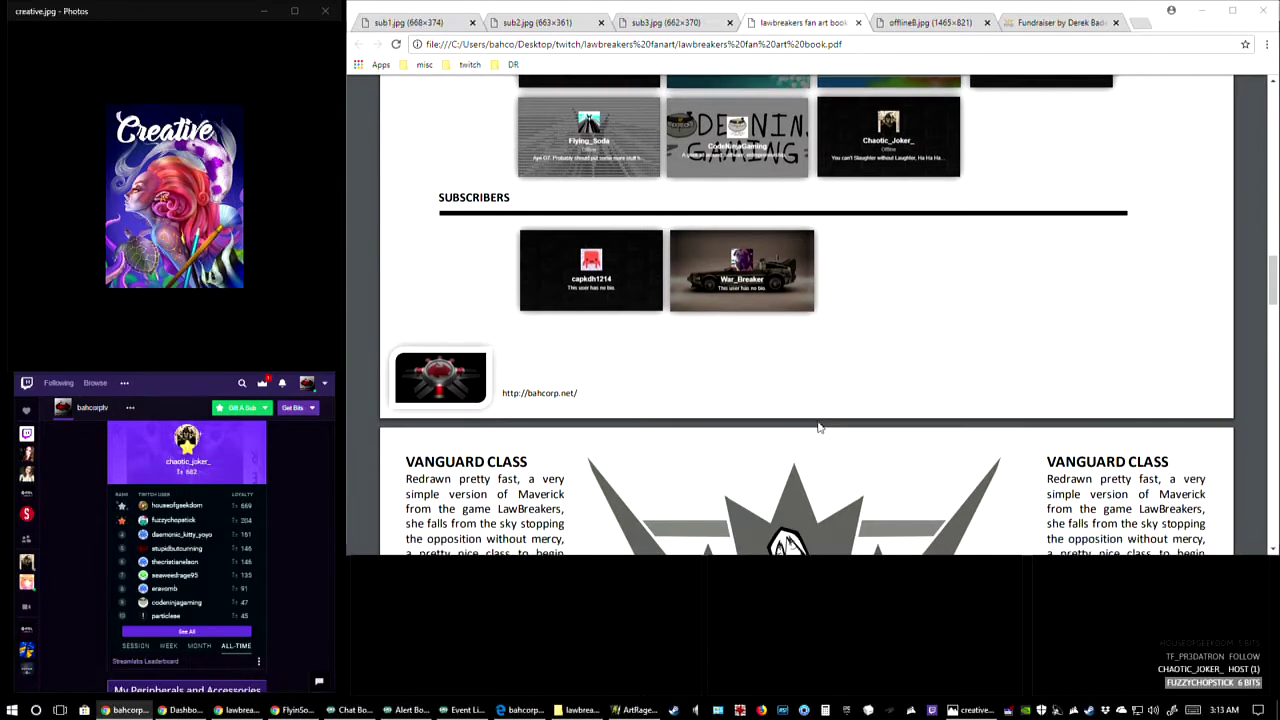
scroll(820, 435, down, 4)
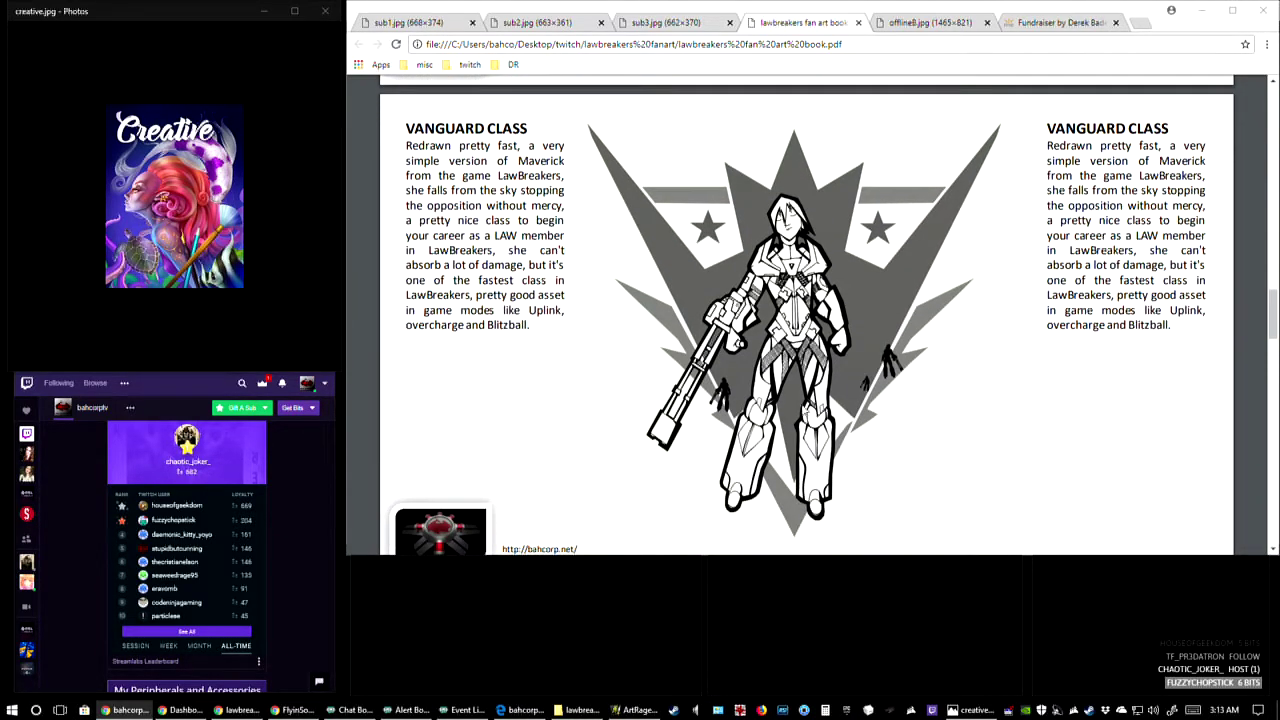
scroll(820, 410, down, 4)
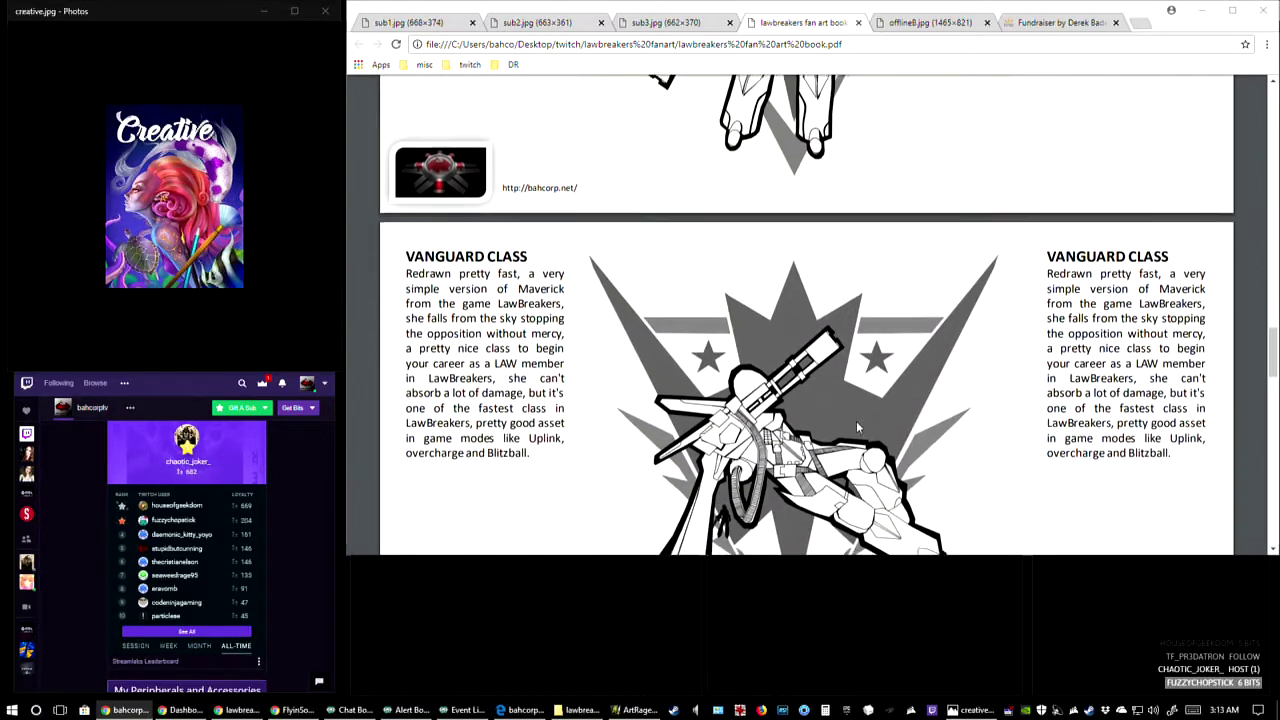
scroll(857, 426, down, 4)
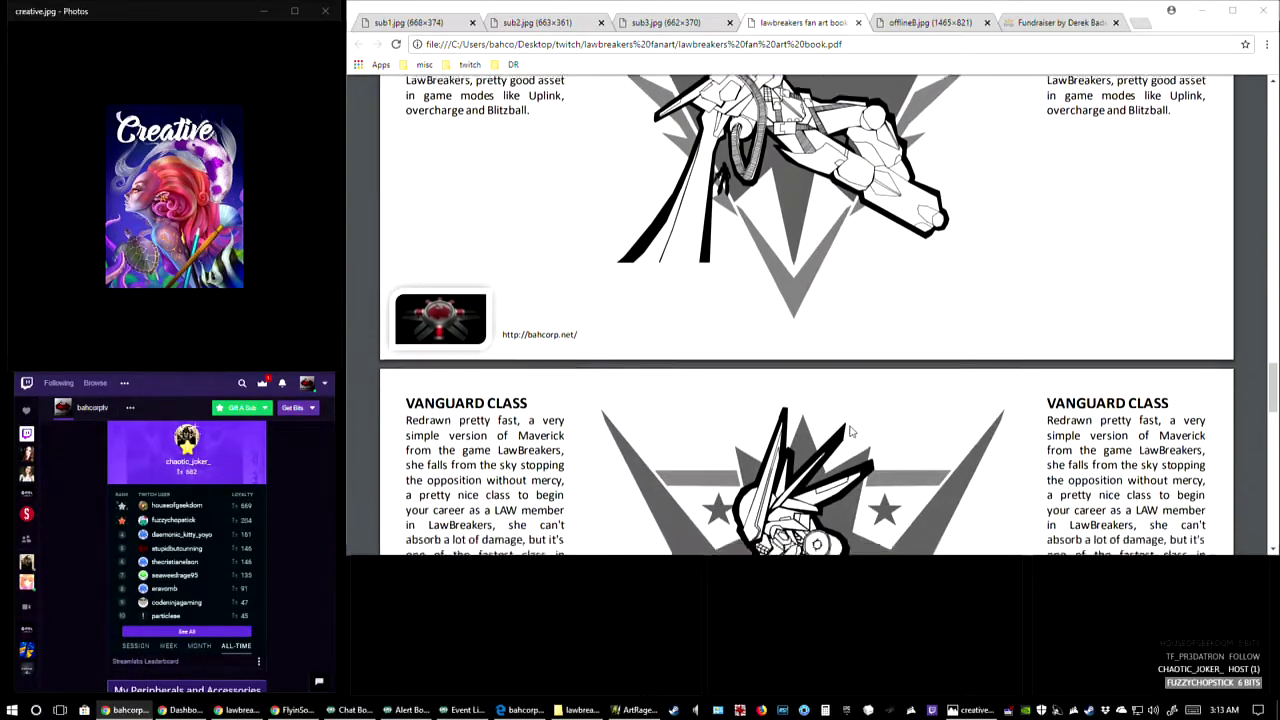
scroll(849, 432, down, 4)
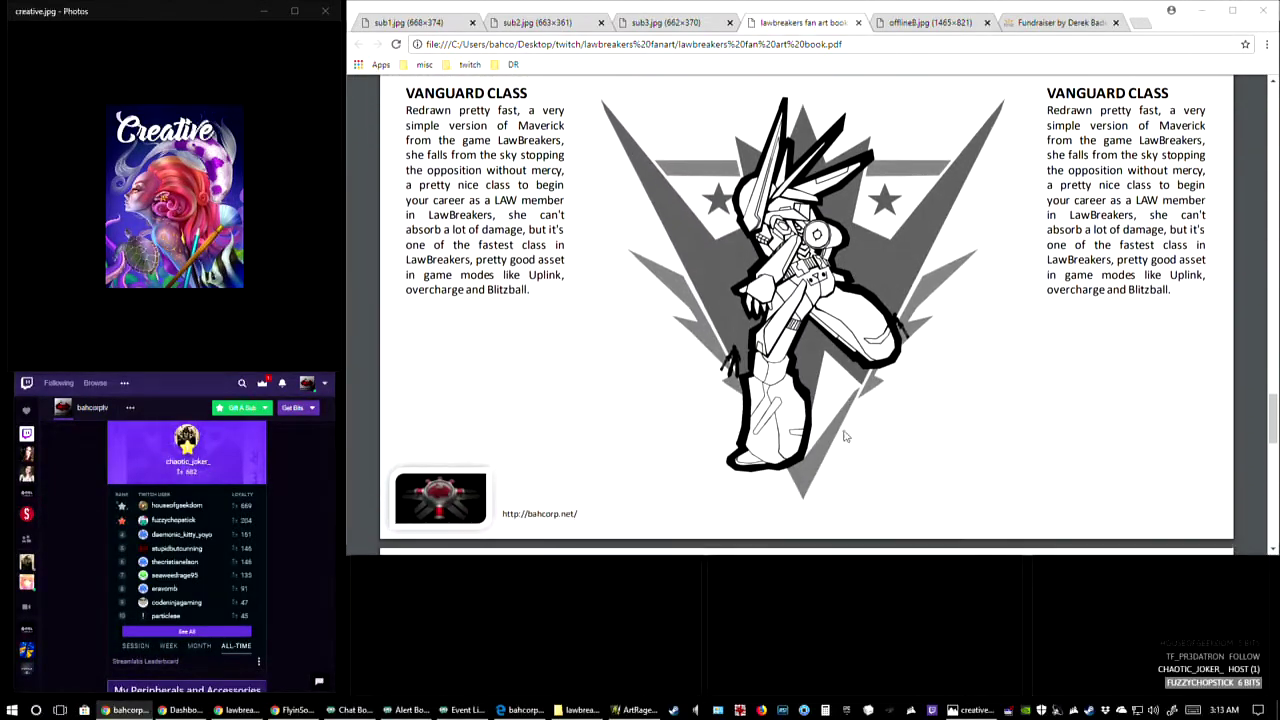
scroll(843, 436, down, 3)
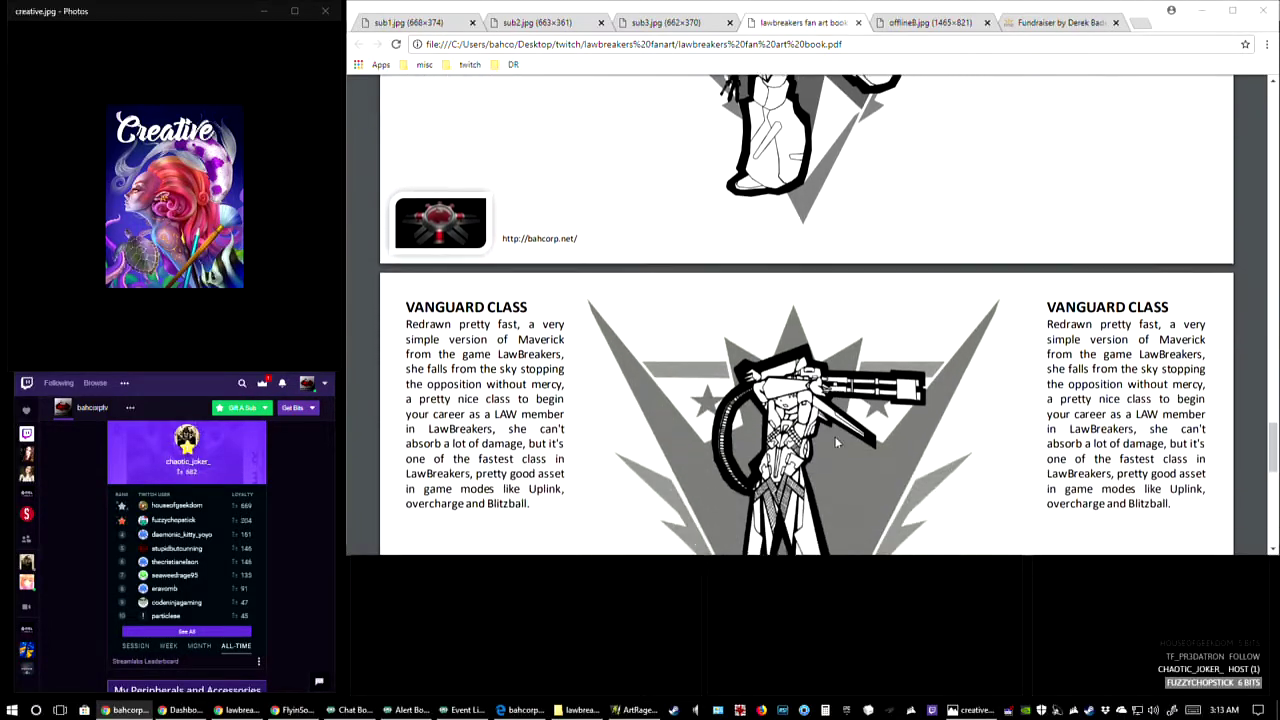
scroll(837, 443, down, 2)
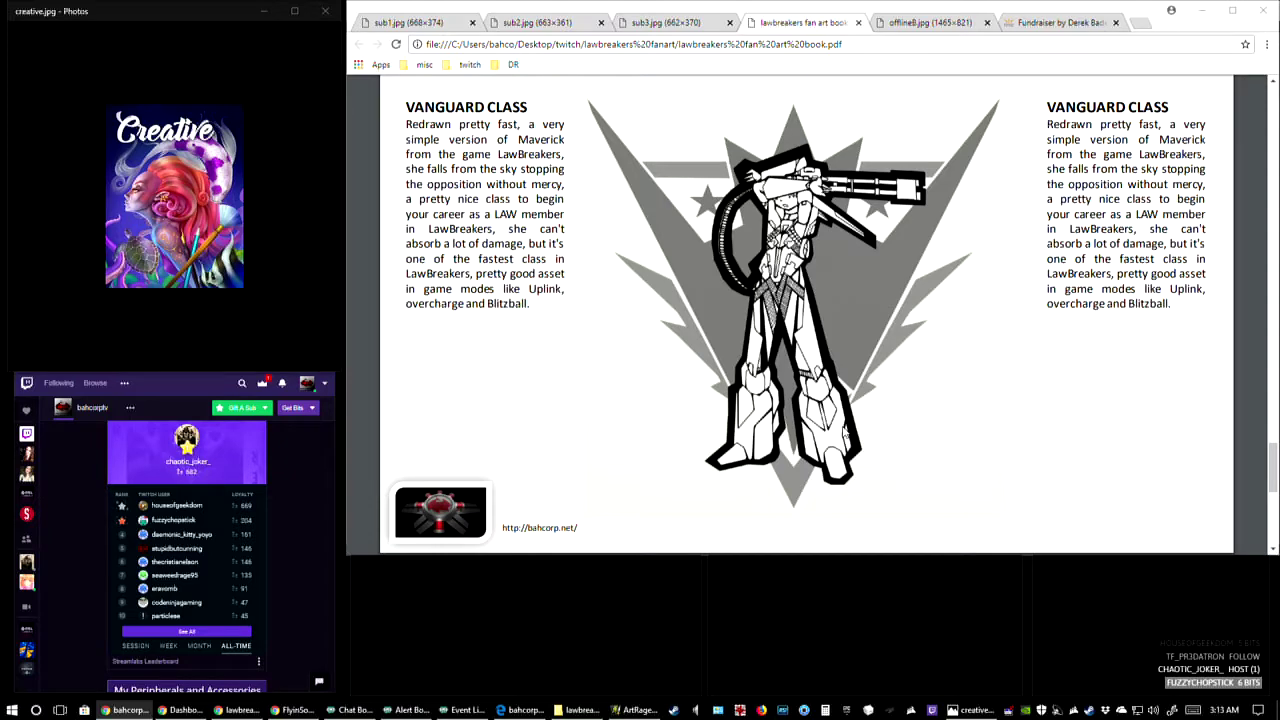
scroll(845, 437, down, 4)
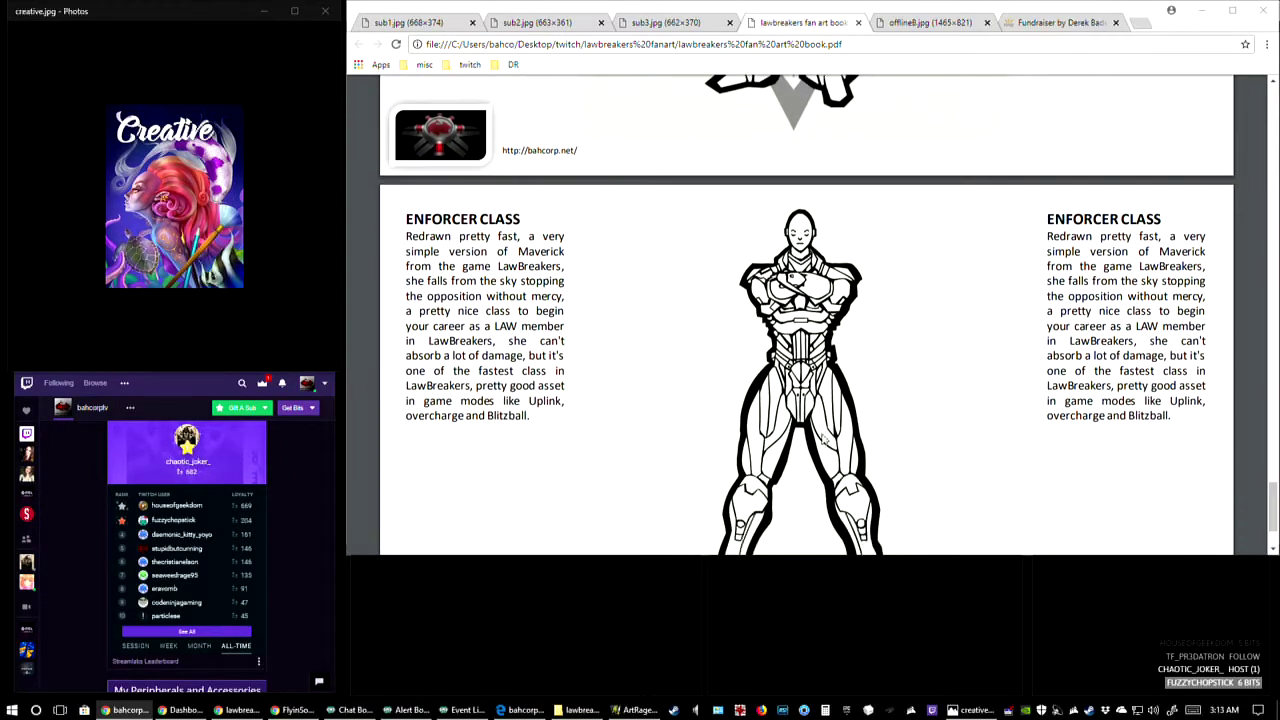
scroll(823, 439, down, 1)
- Review the last two Vanguard Class drawings and the Enforcer Class page at the end of the fan art book
scroll(818, 442, up, 3)
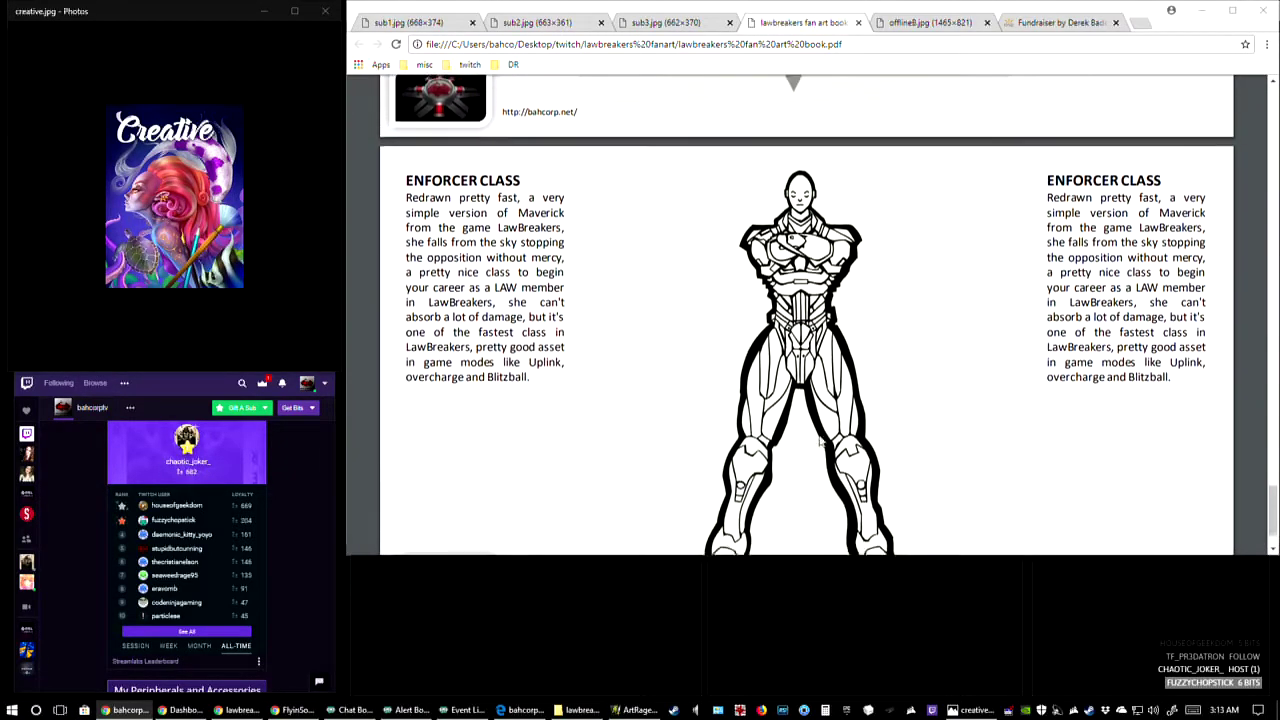
right_click(820, 440)
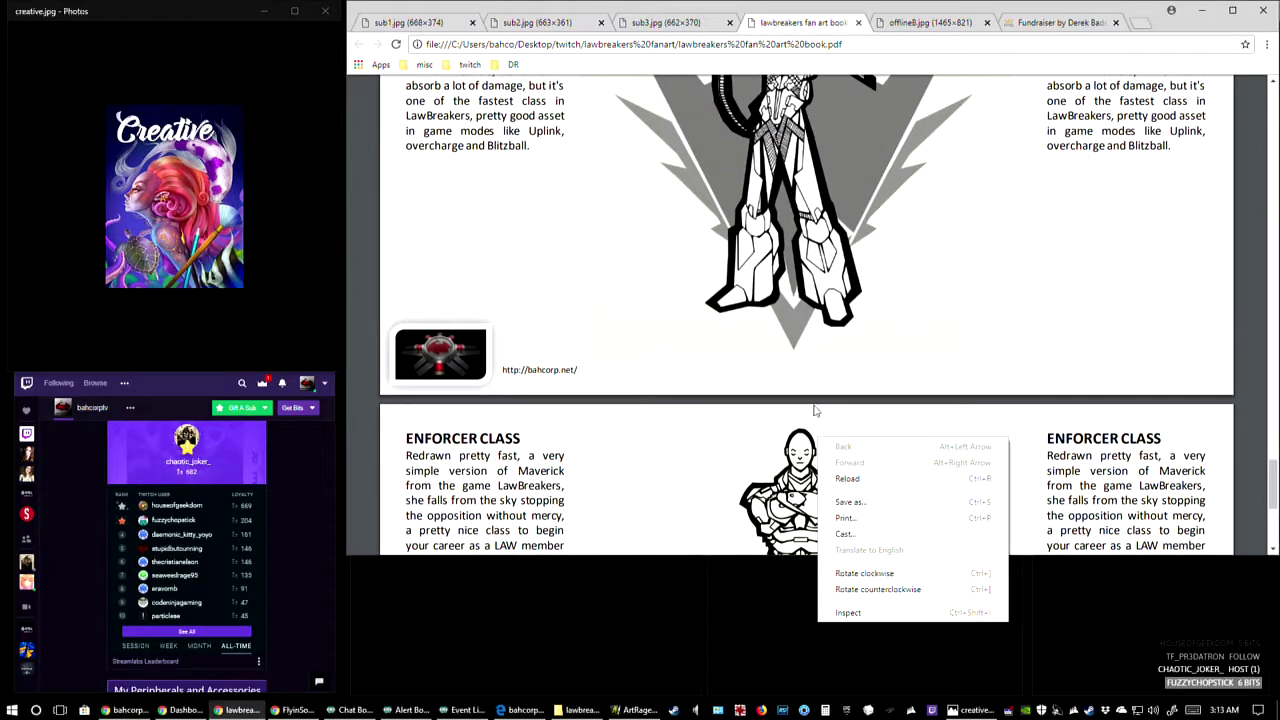
click(737, 371)
scroll(769, 403, up, 1)
scroll(781, 409, up, 3)
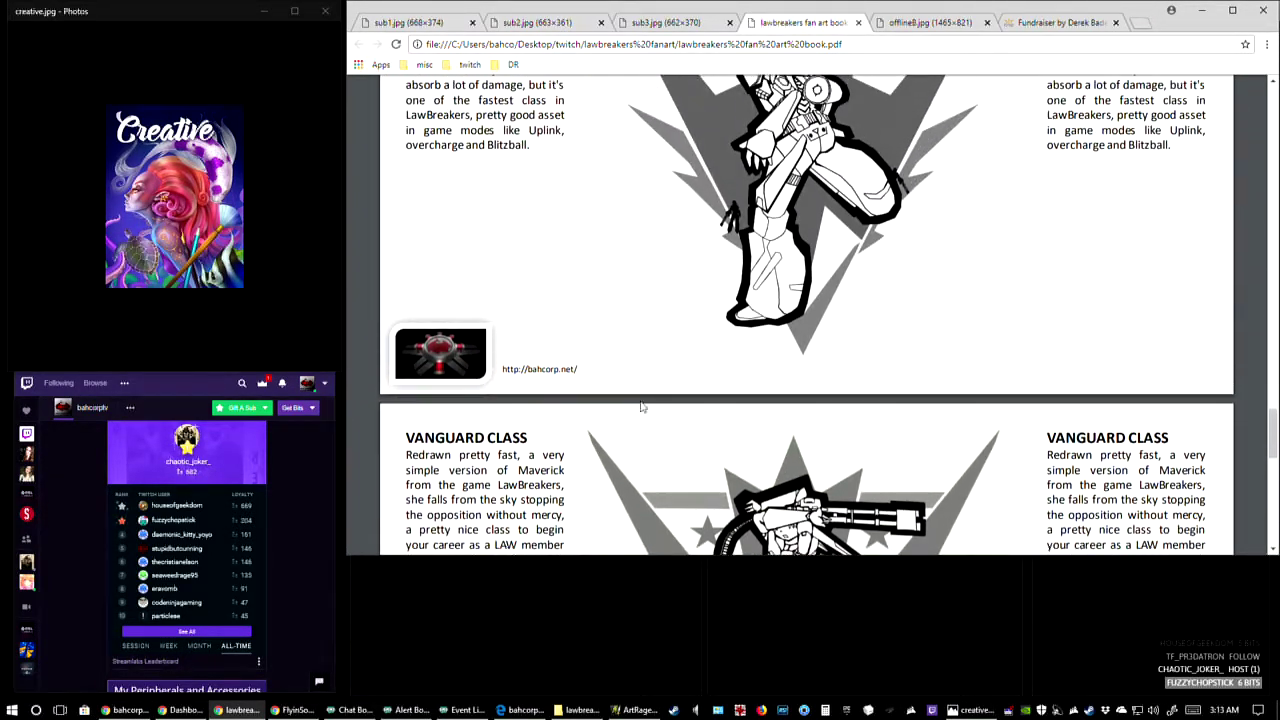
scroll(661, 418, down, 3)
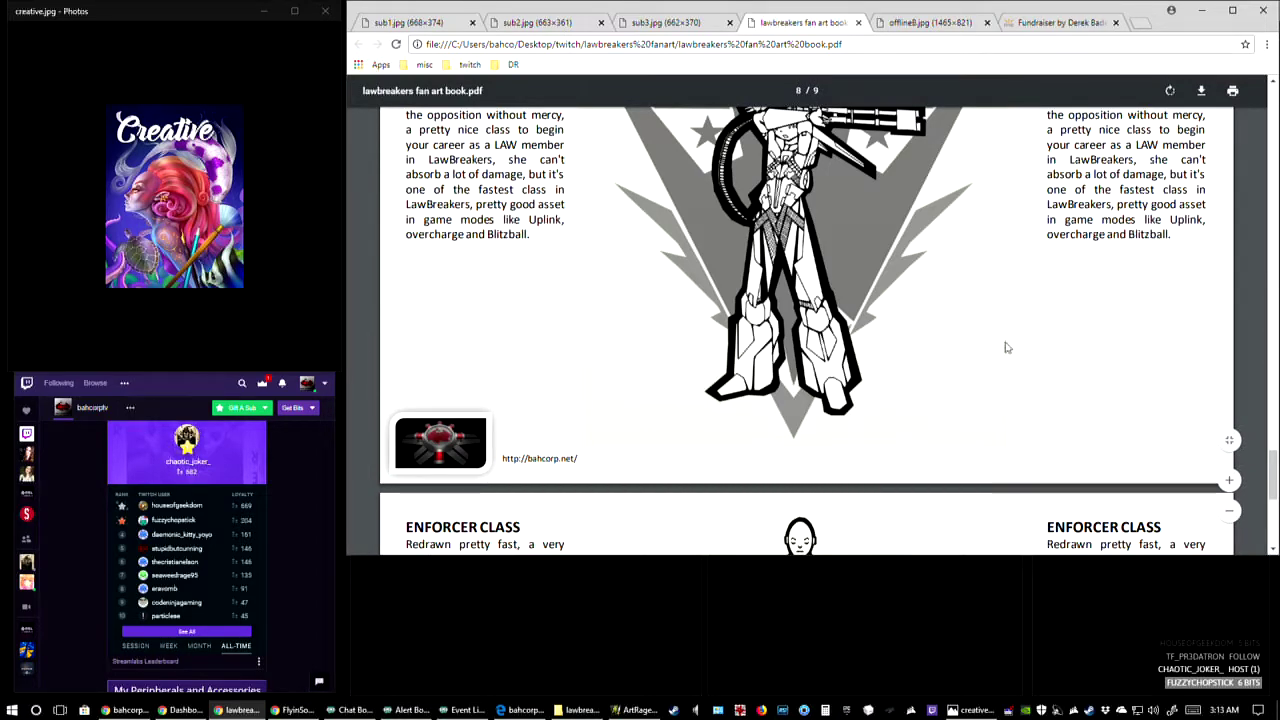
scroll(857, 449, down, 4)
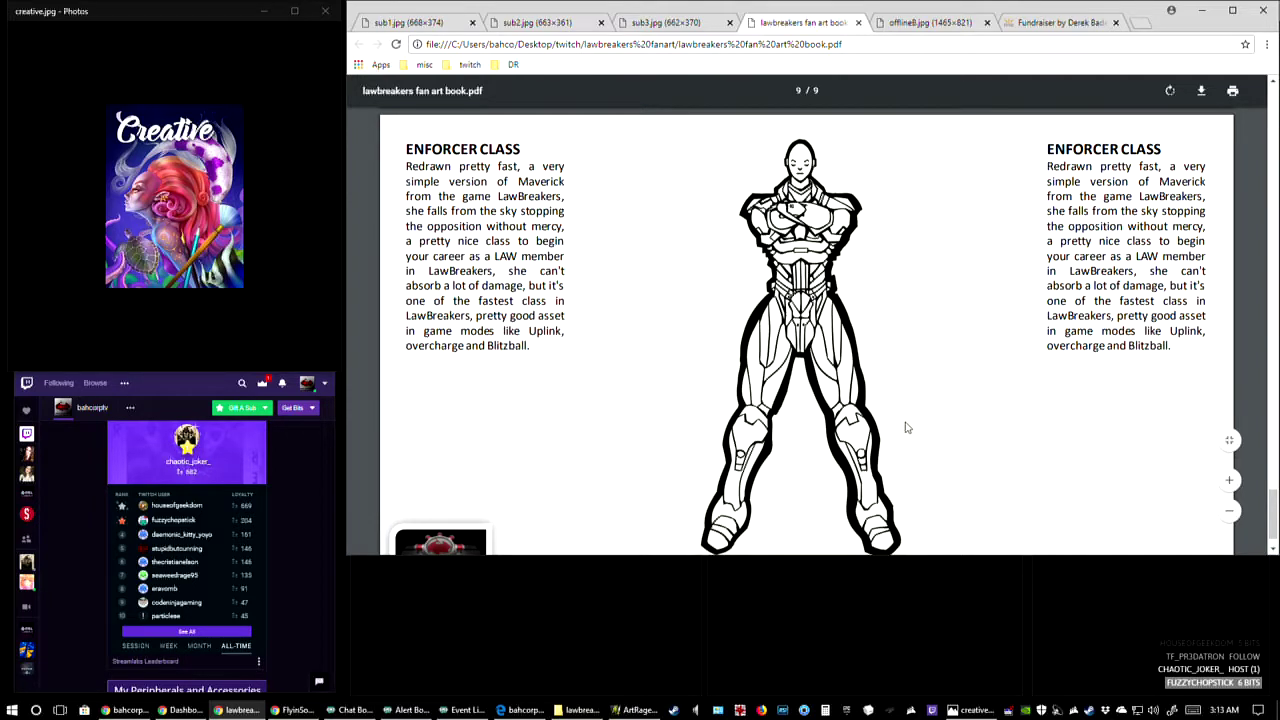
scroll(896, 424, down, 1)
- Look back through the Vanguard Class pages to the founders and subscribers lists, and return to the first Vanguard drawing
scroll(800, 426, up, 3)
scroll(763, 425, up, 7)
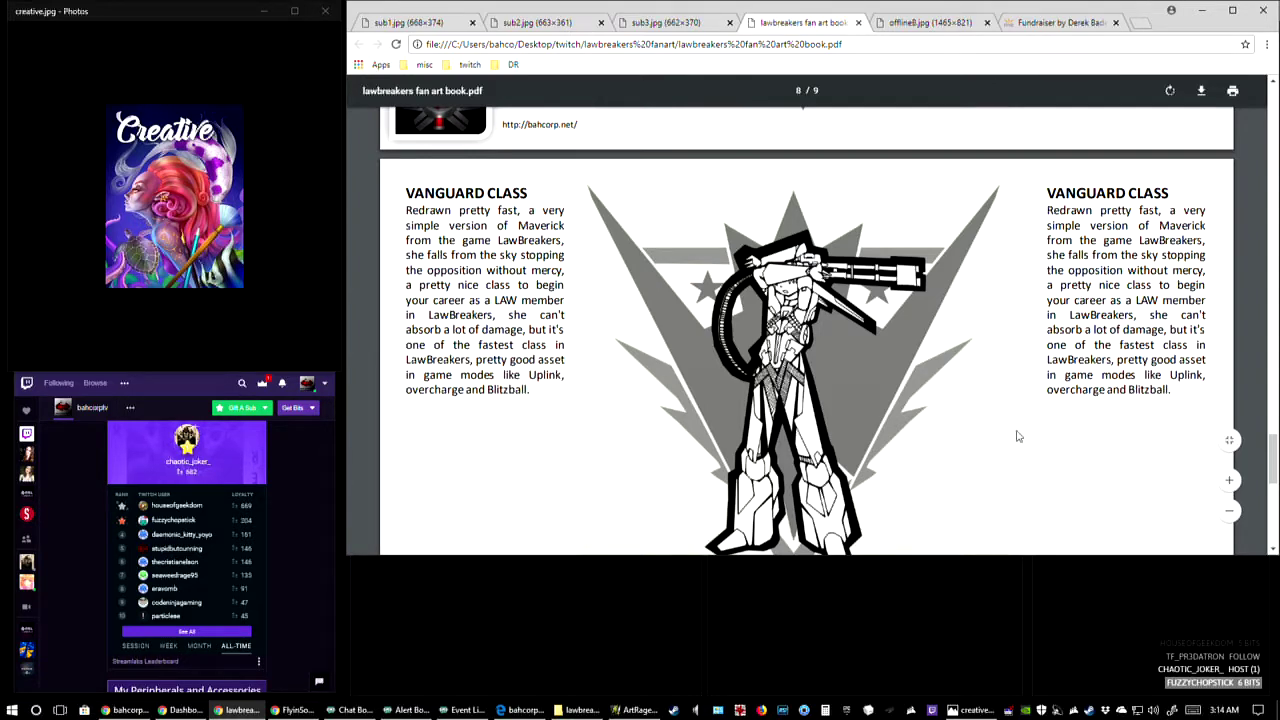
scroll(940, 440, up, 3)
scroll(947, 462, up, 6)
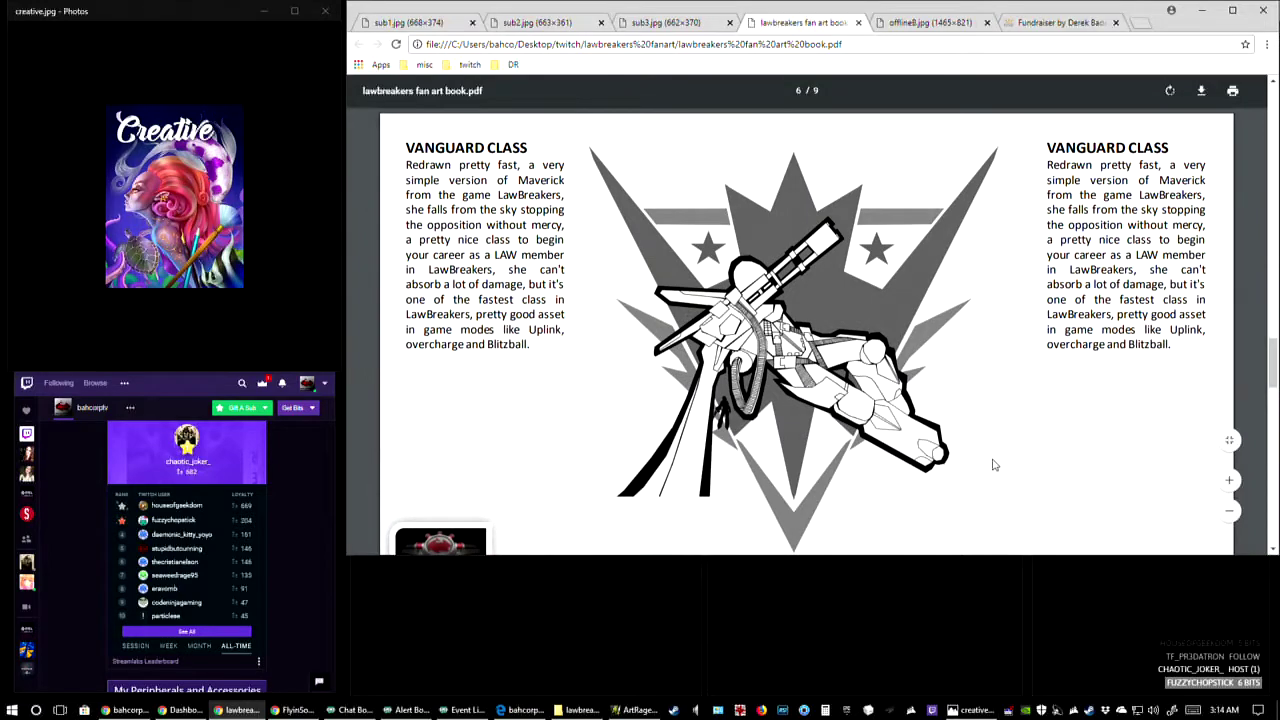
scroll(998, 345, up, 4)
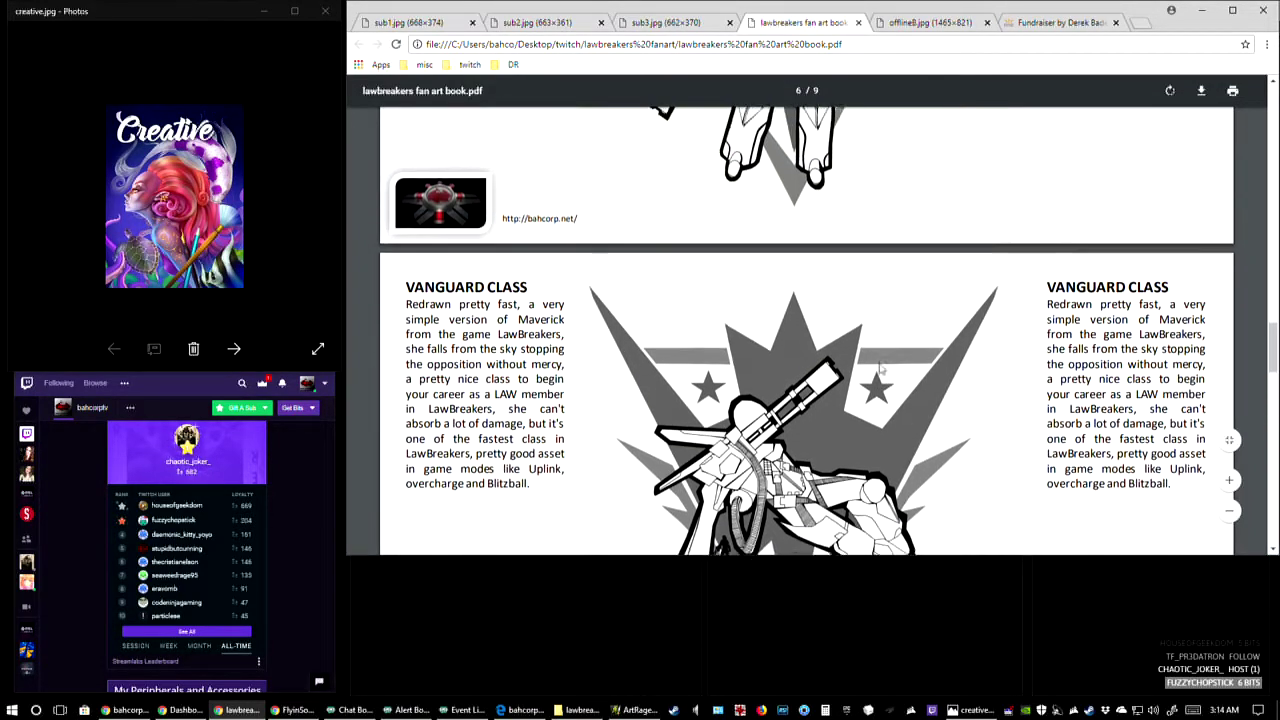
scroll(1013, 363, up, 4)
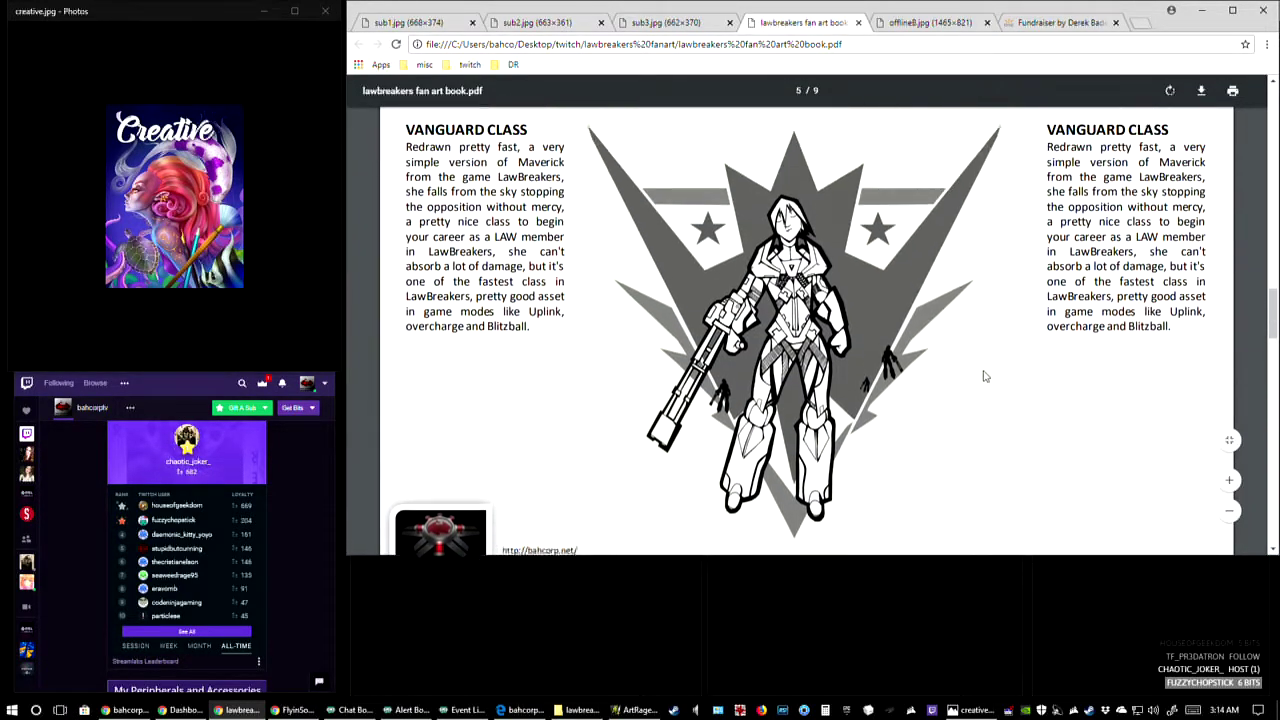
scroll(983, 390, up, 3)
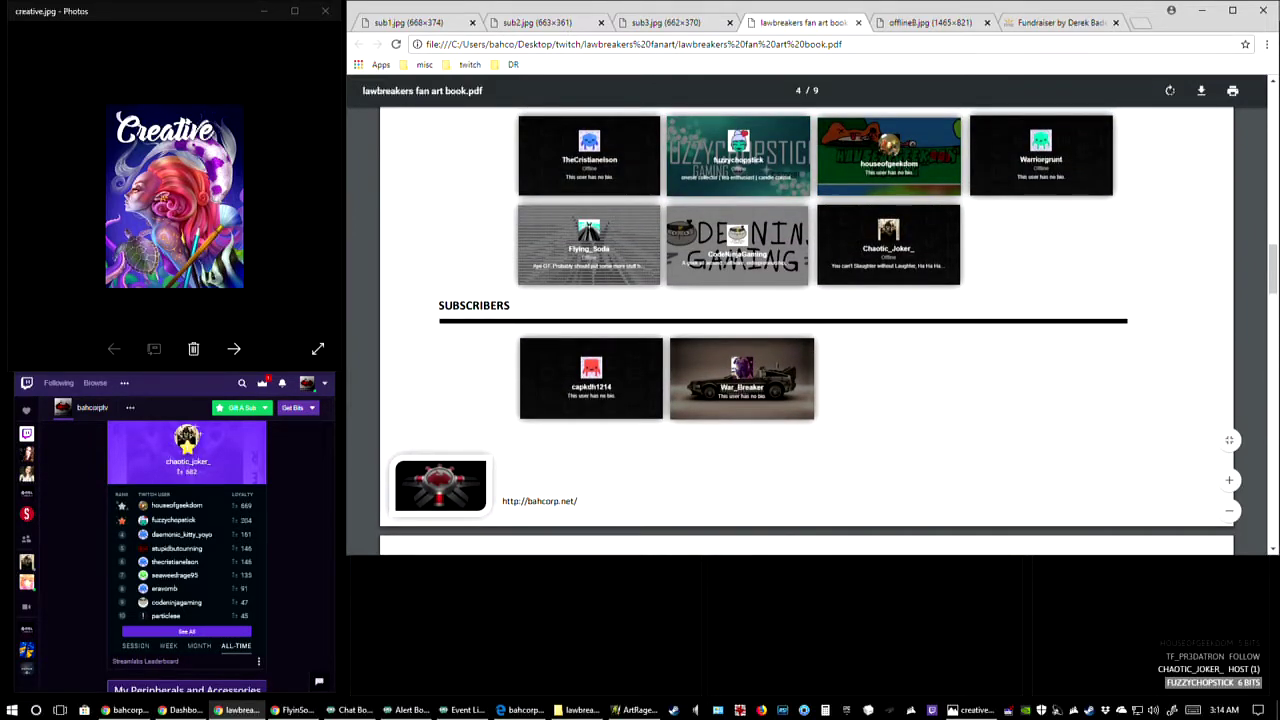
key(alt+Tab)
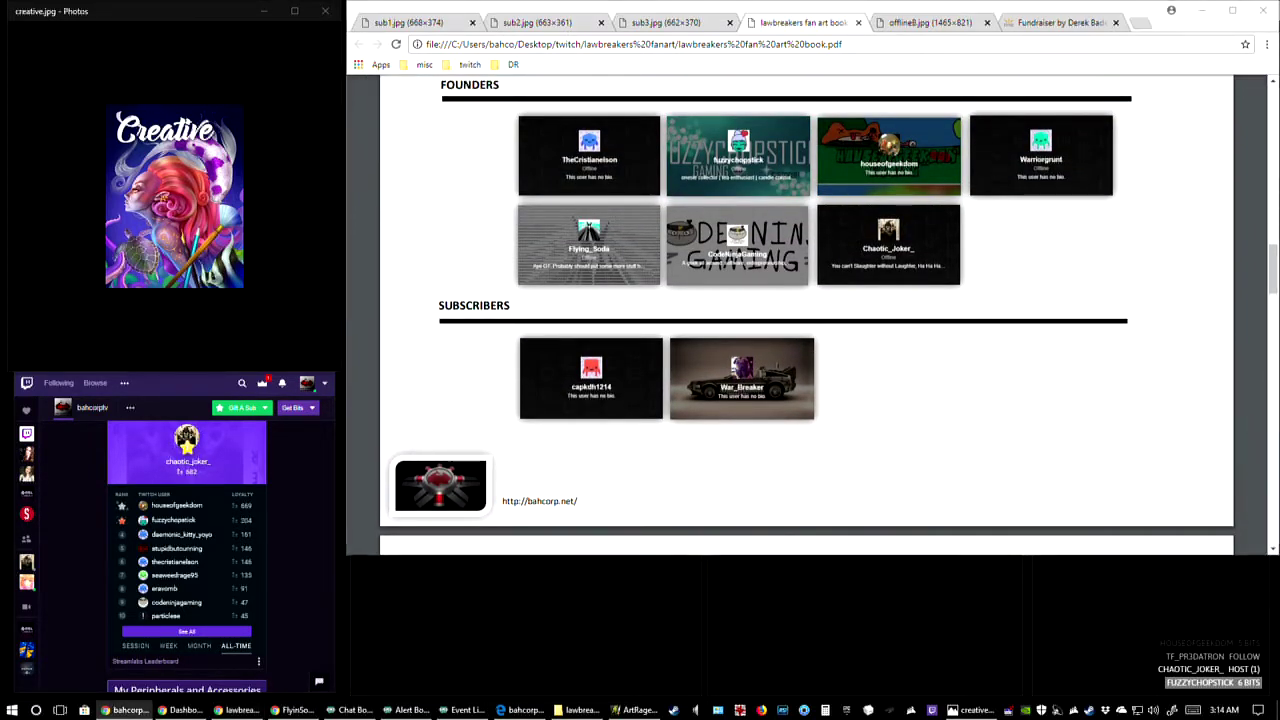
scroll(662, 337, up, 2)
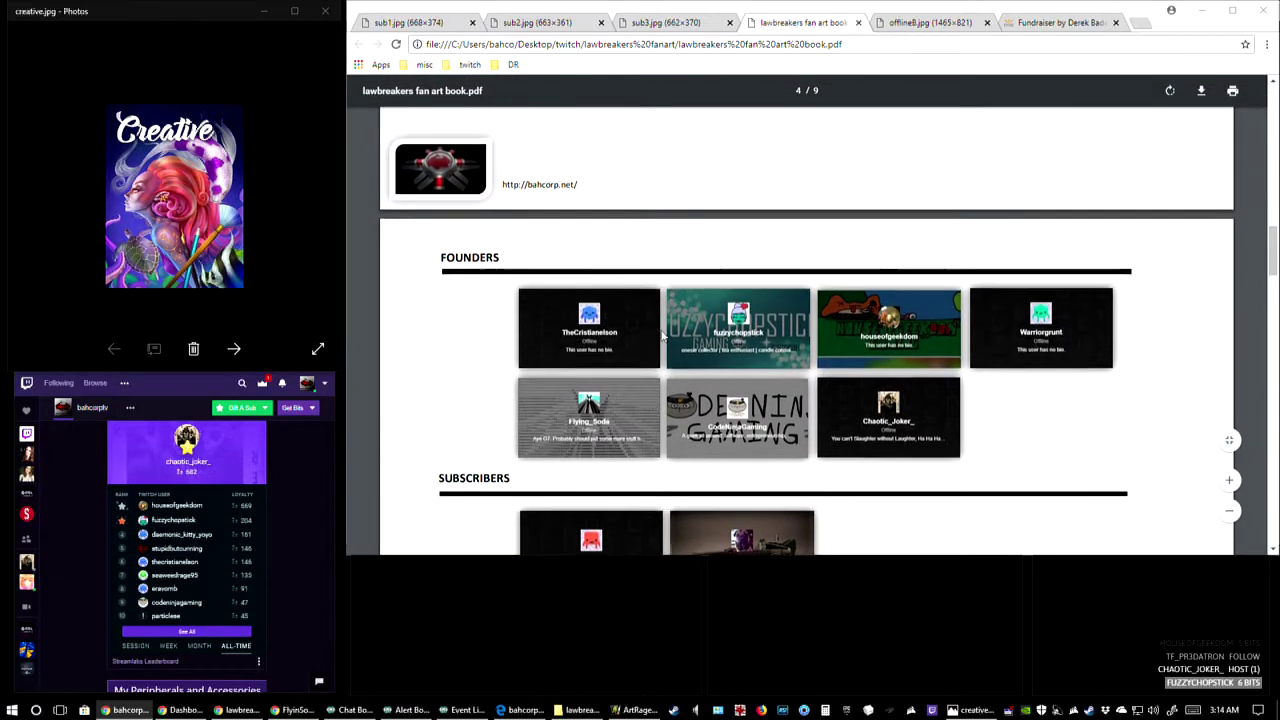
scroll(677, 329, down, 7)
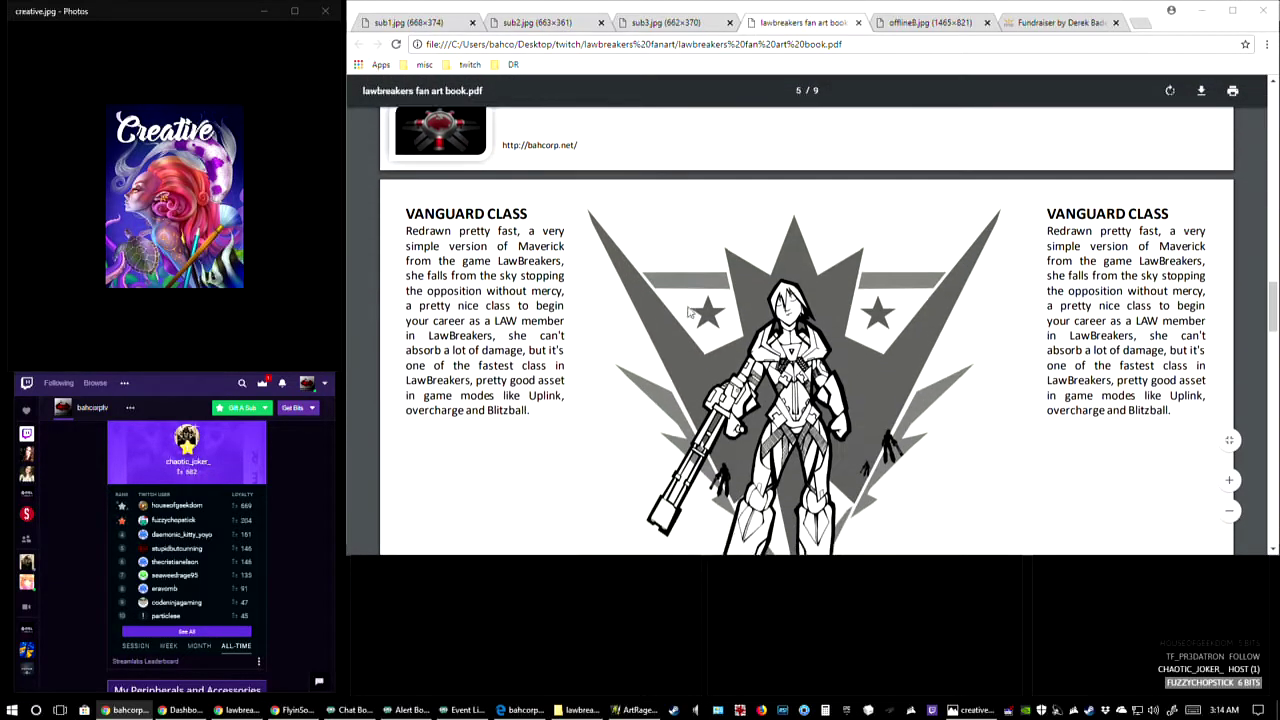
scroll(690, 312, down, 3)
scroll(690, 312, up, 2)
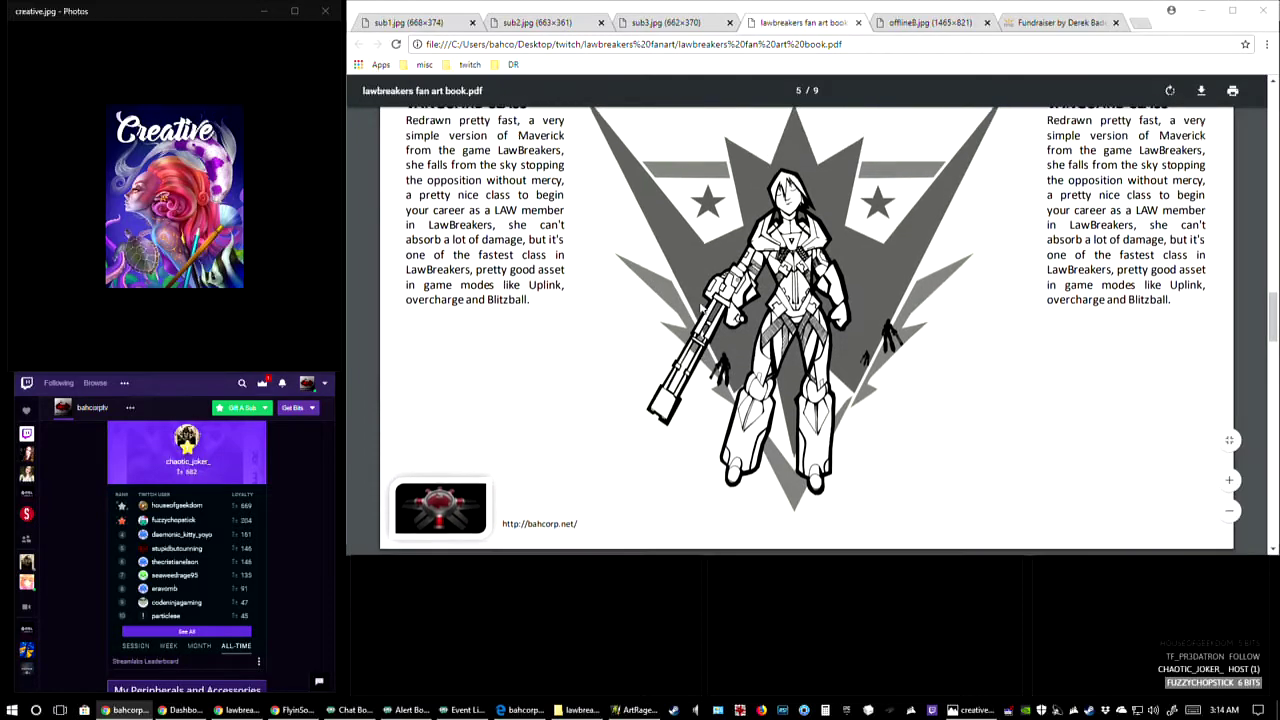
- Look through the fan art book from the first Vanguard Class drawing to the Enforcer Class page
scroll(700, 312, up, 2)
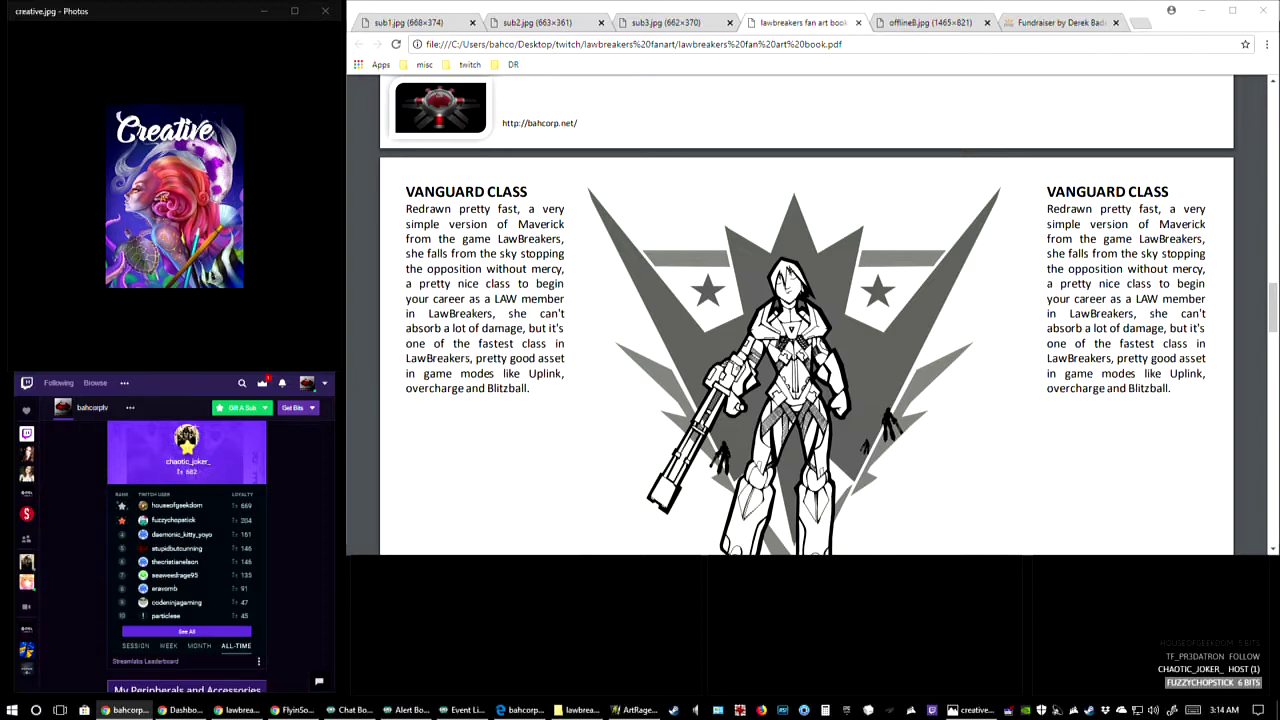
scroll(846, 397, down, 5)
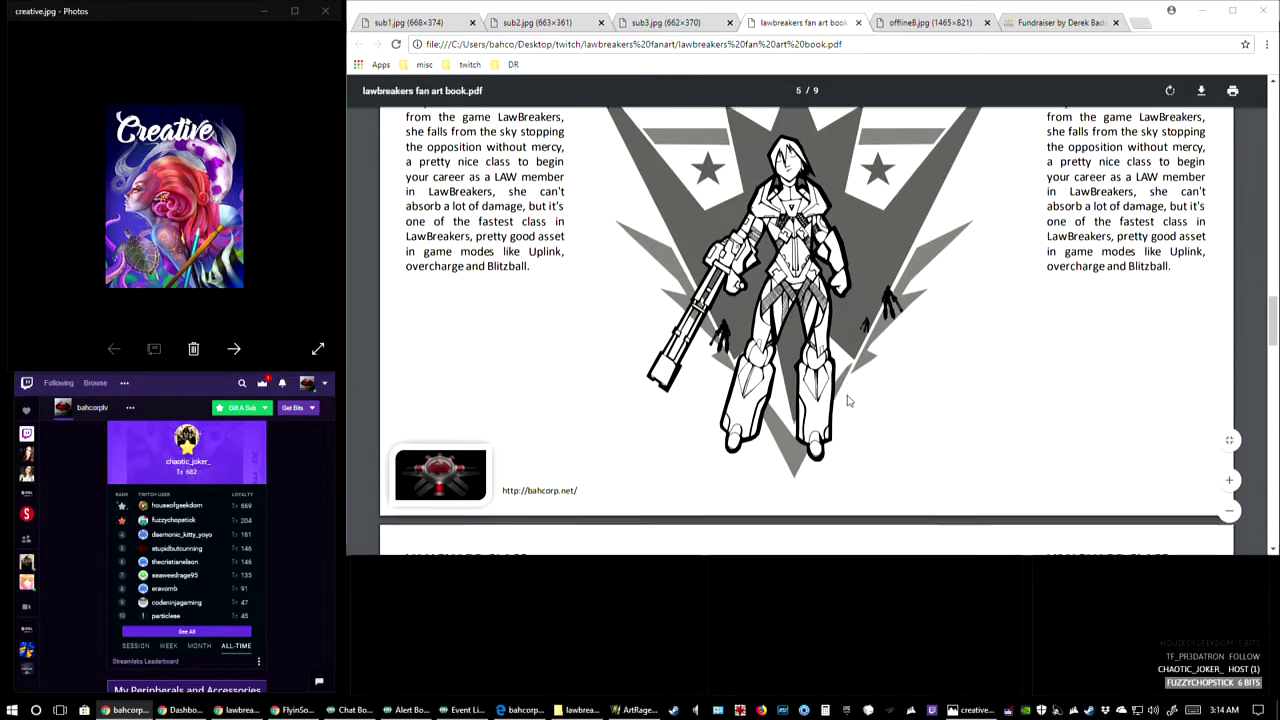
scroll(763, 387, down, 5)
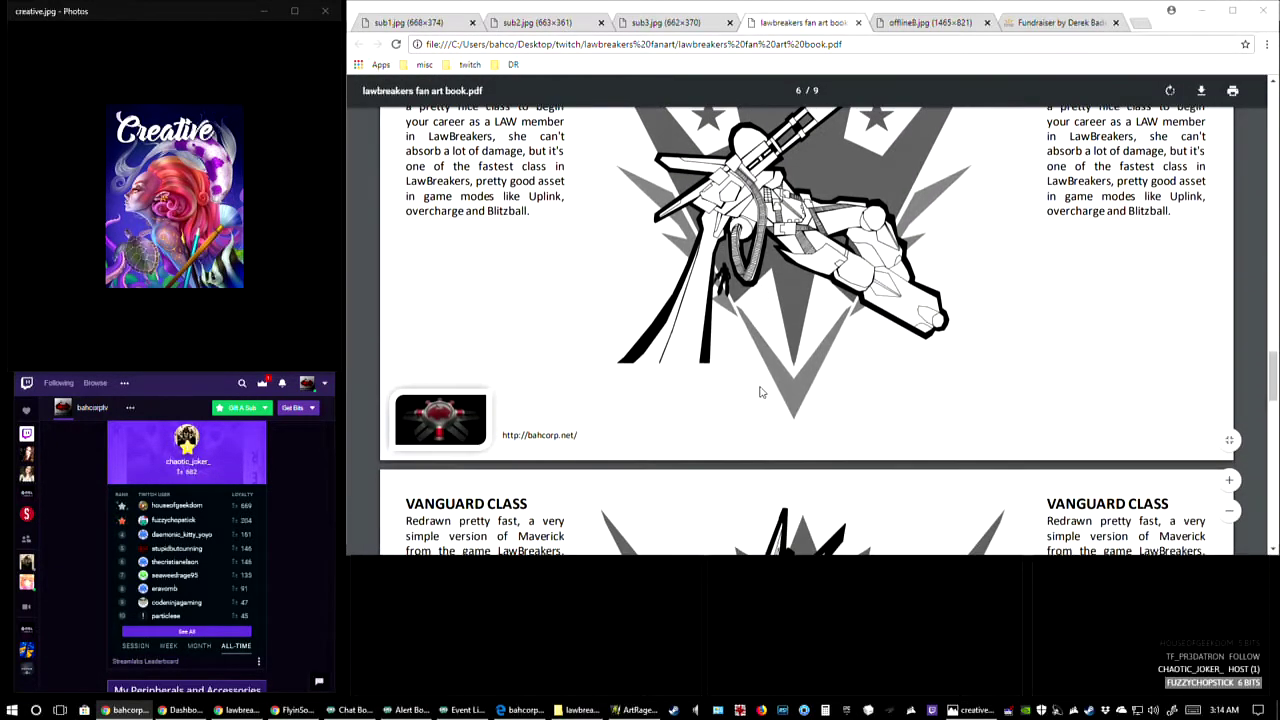
scroll(780, 384, down, 1)
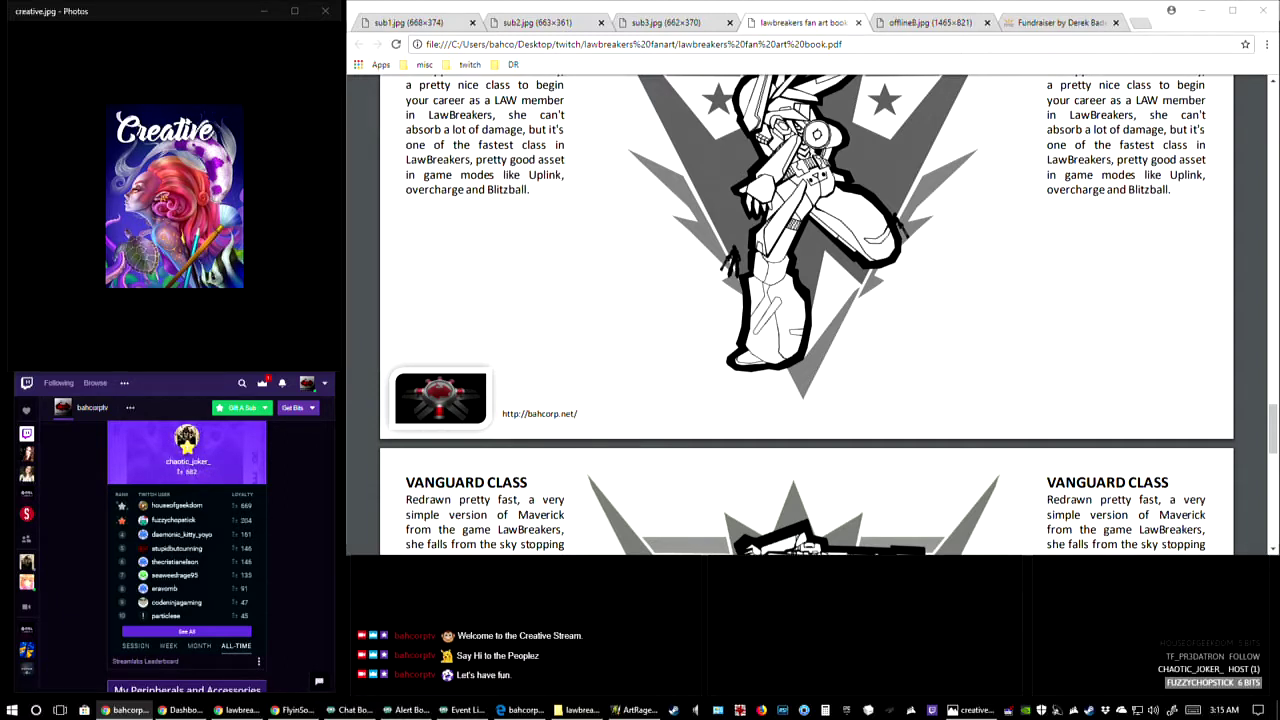
scroll(230, 590, up, 1)
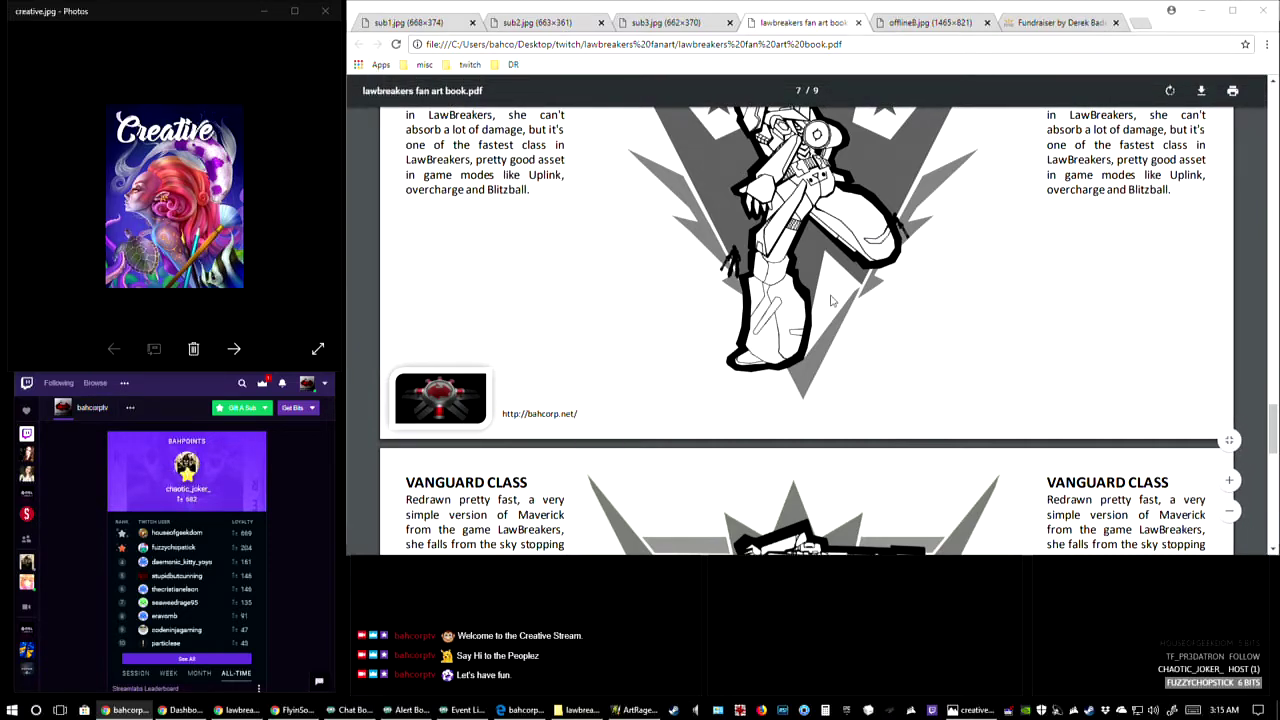
scroll(835, 300, down, 5)
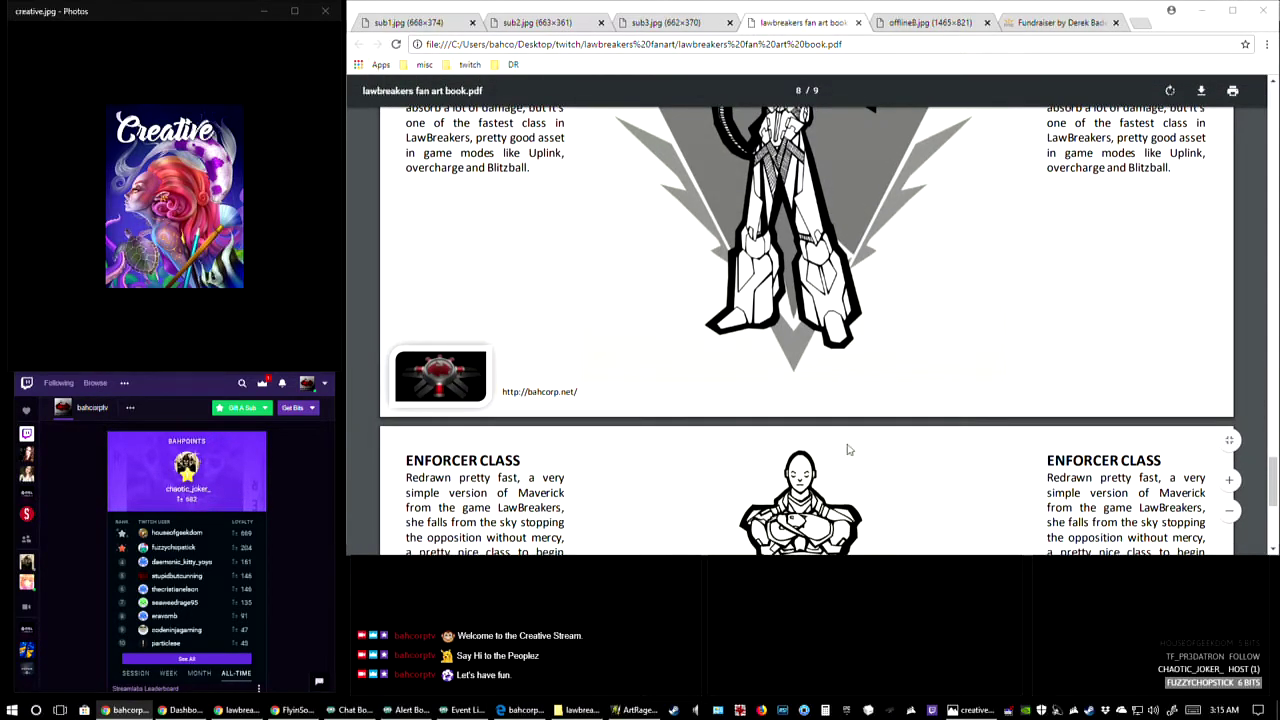
scroll(845, 445, down, 4)
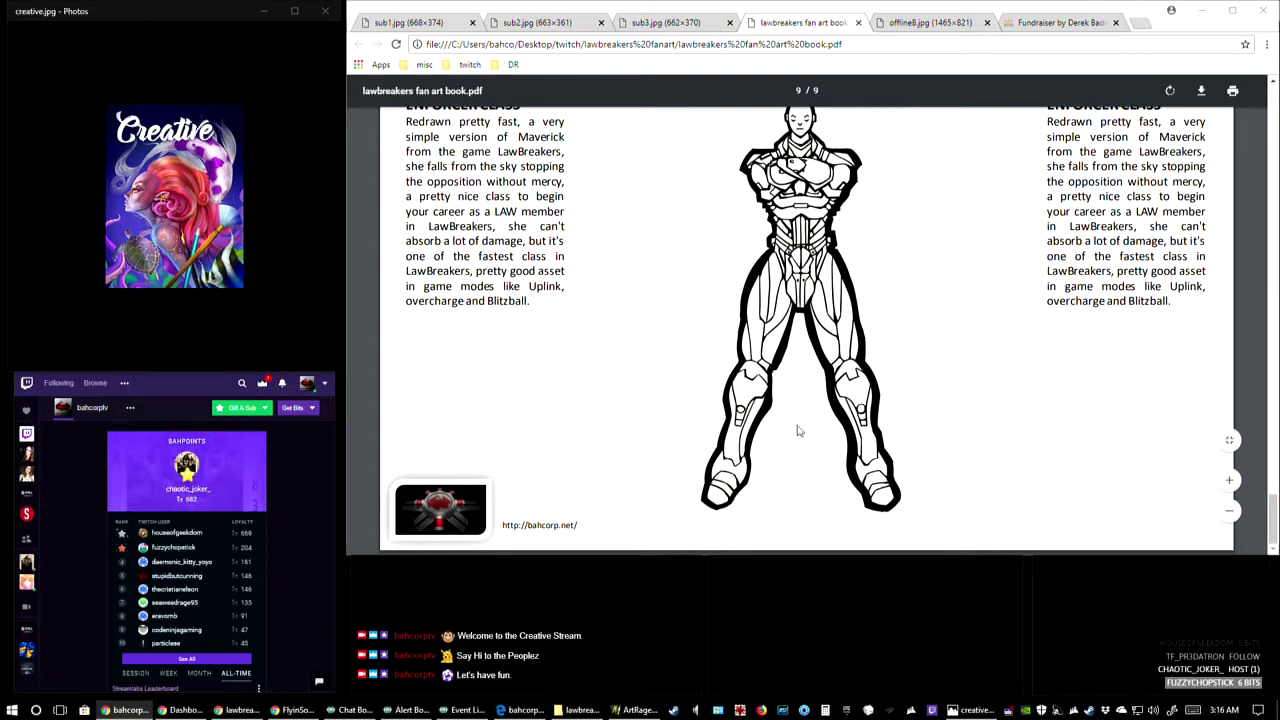
- Compare the last Vanguard Class drawing with the Enforcer Class page, ending at the bottom of the Enforcer page
scroll(779, 437, up, 2)
scroll(779, 438, up, 4)
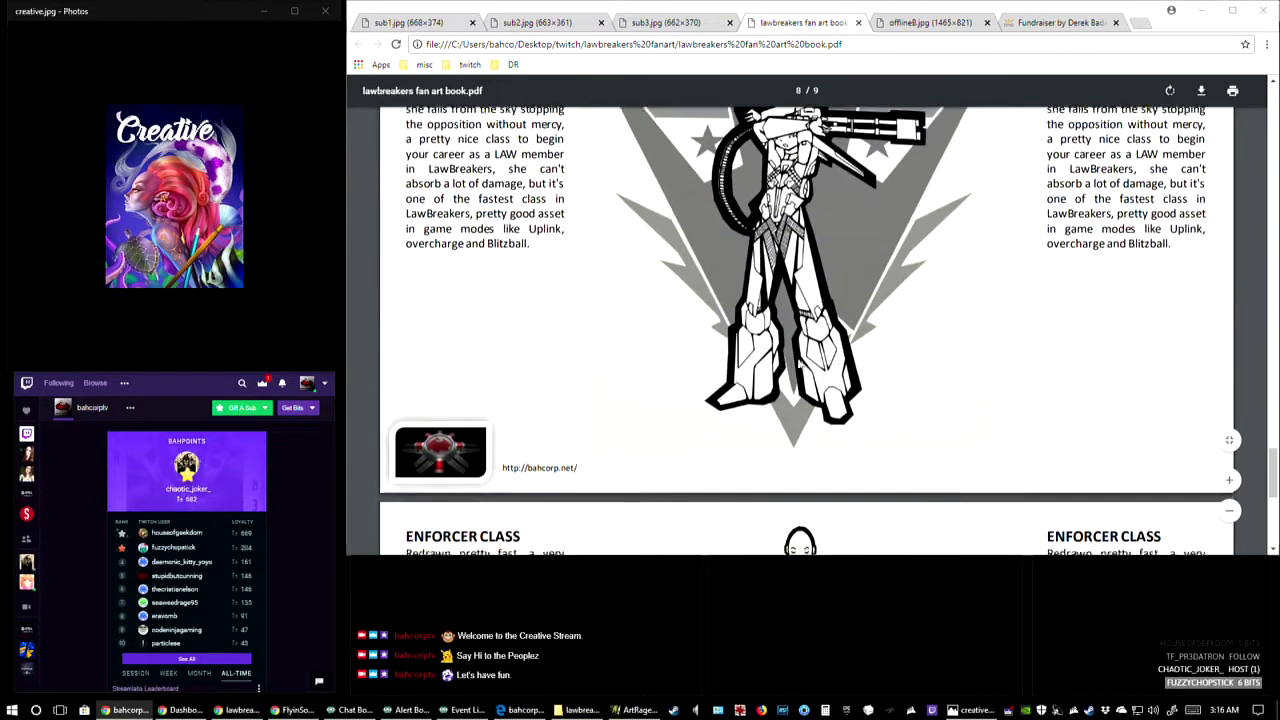
scroll(630, 232, up, 1)
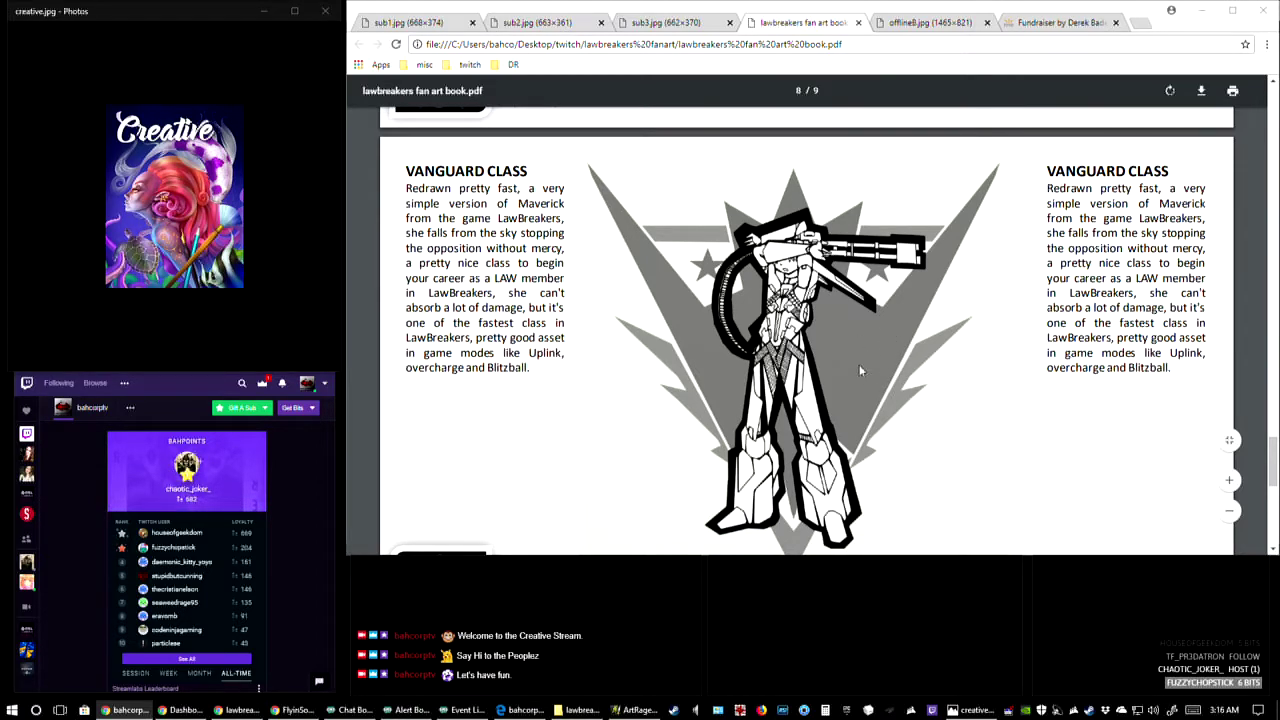
scroll(859, 384, down, 1)
scroll(858, 383, down, 5)
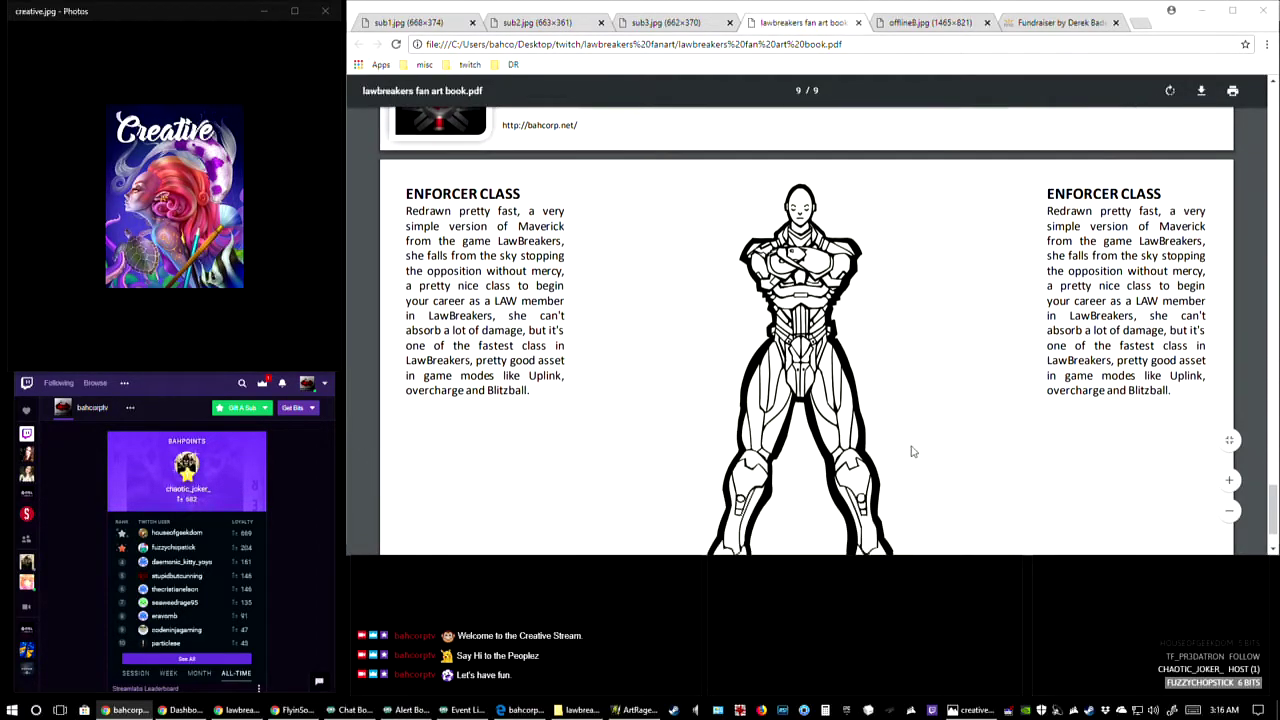
scroll(955, 471, down, 1)
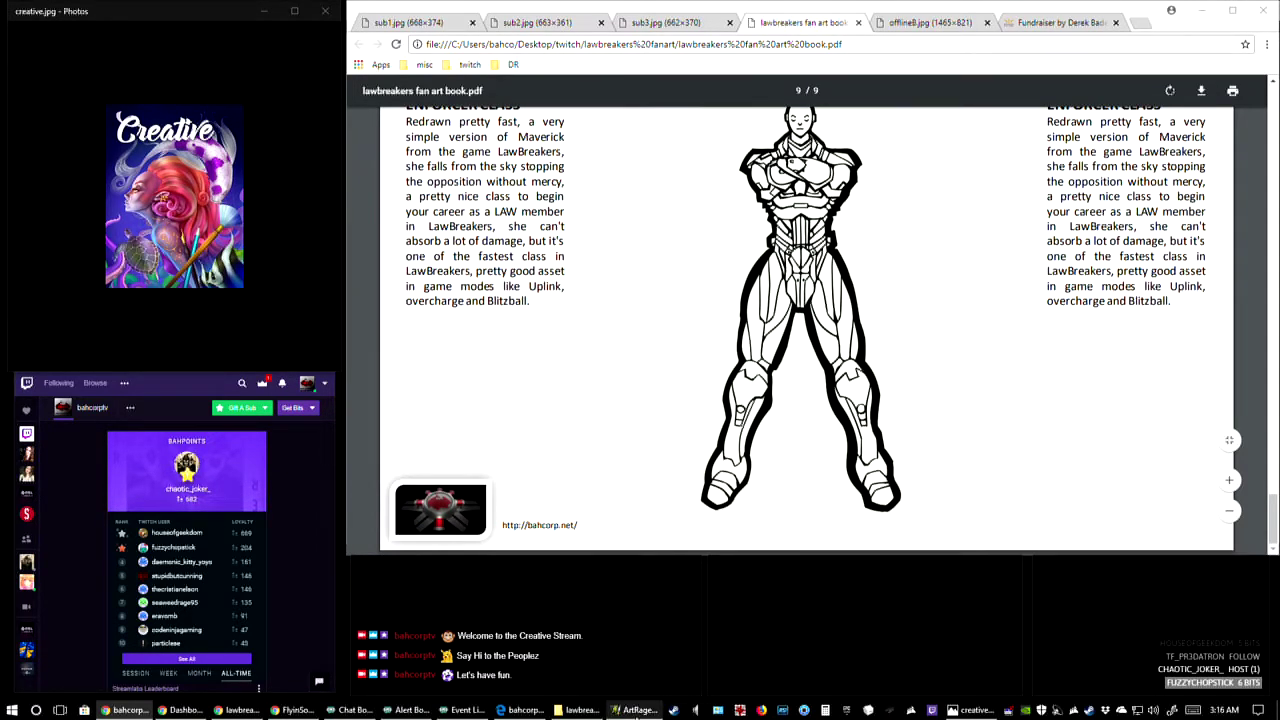
- Switch to the enforcer1 painting in ArtRage and add a new empty layer above the bold-outlined figure
click(635, 710)
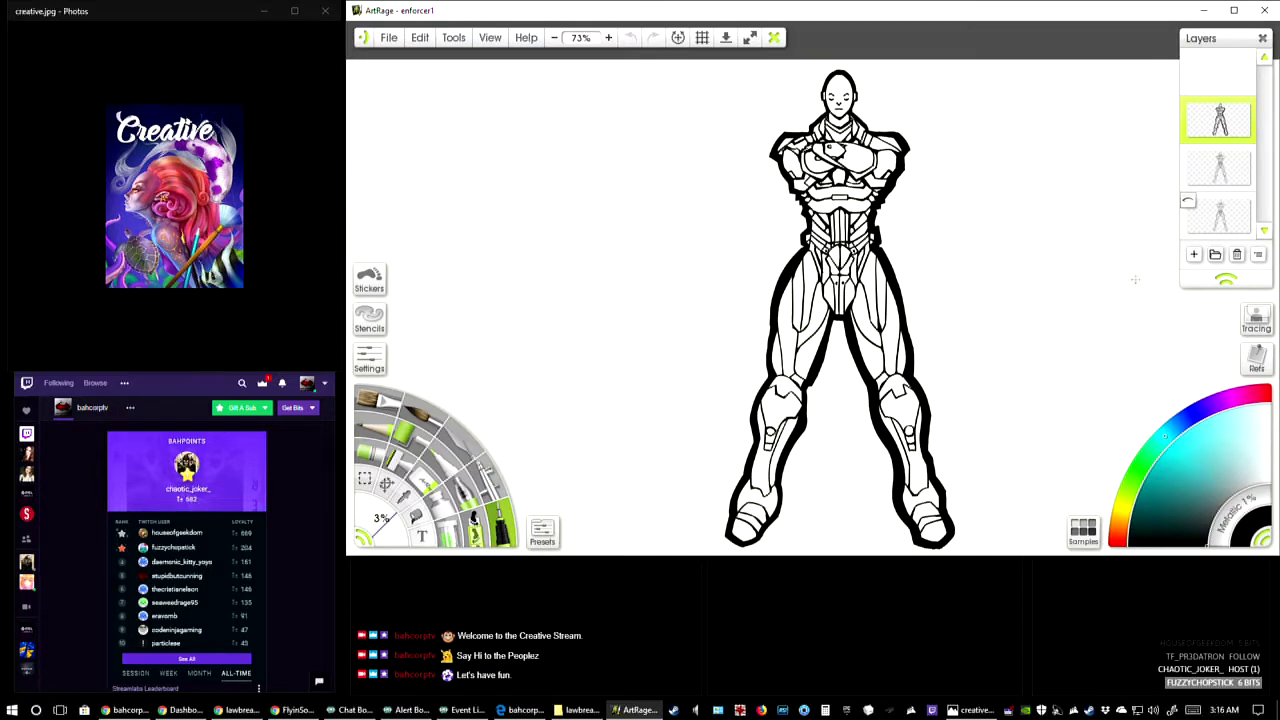
scroll(905, 259, down, 3)
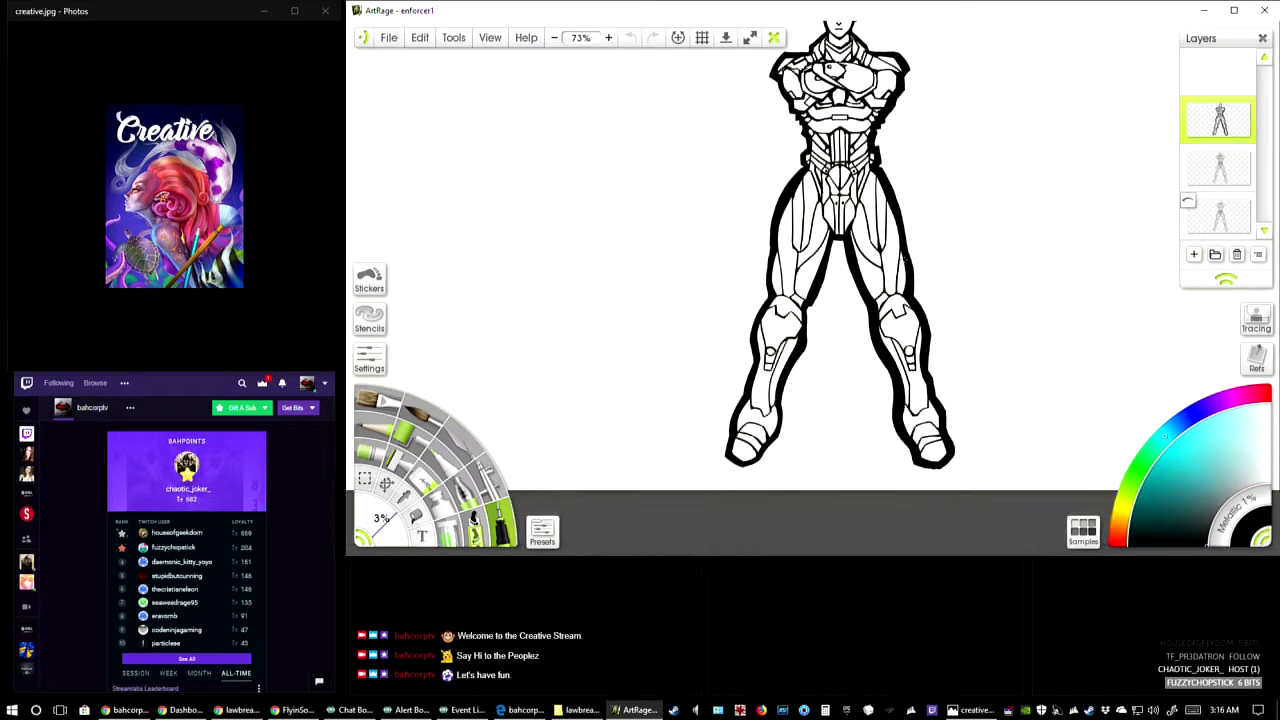
scroll(905, 259, up, 4)
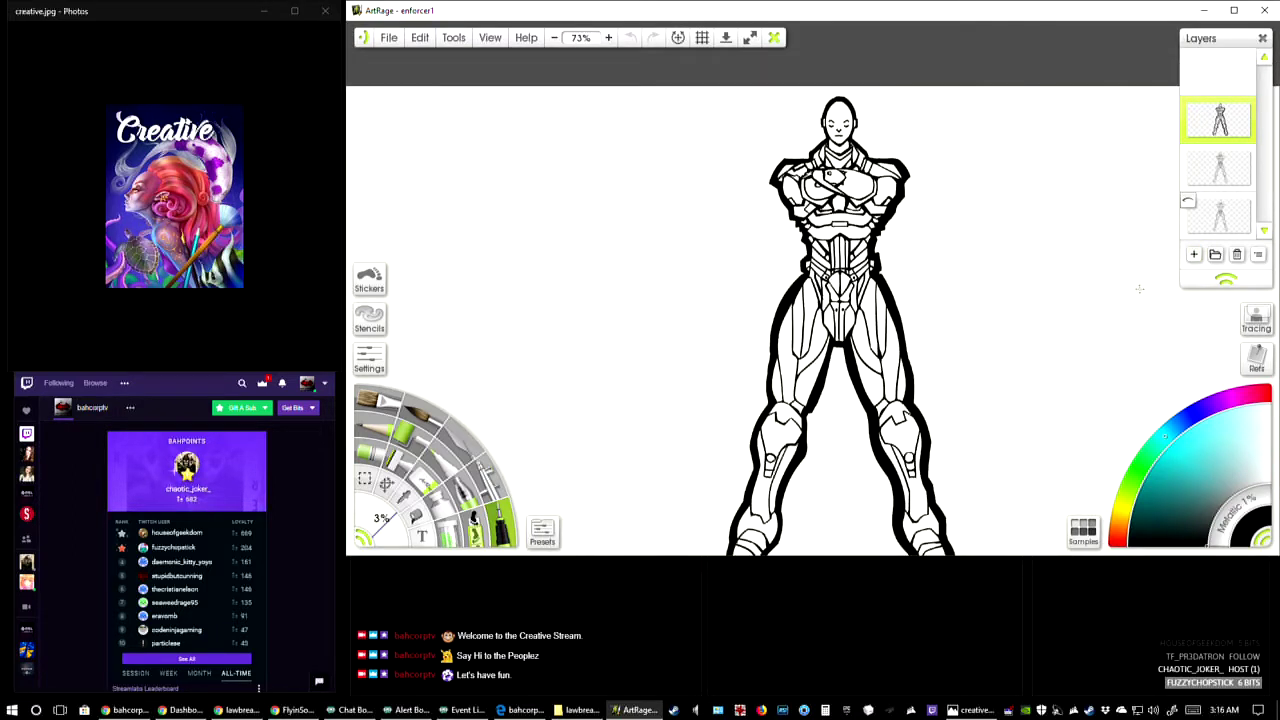
click(1194, 255)
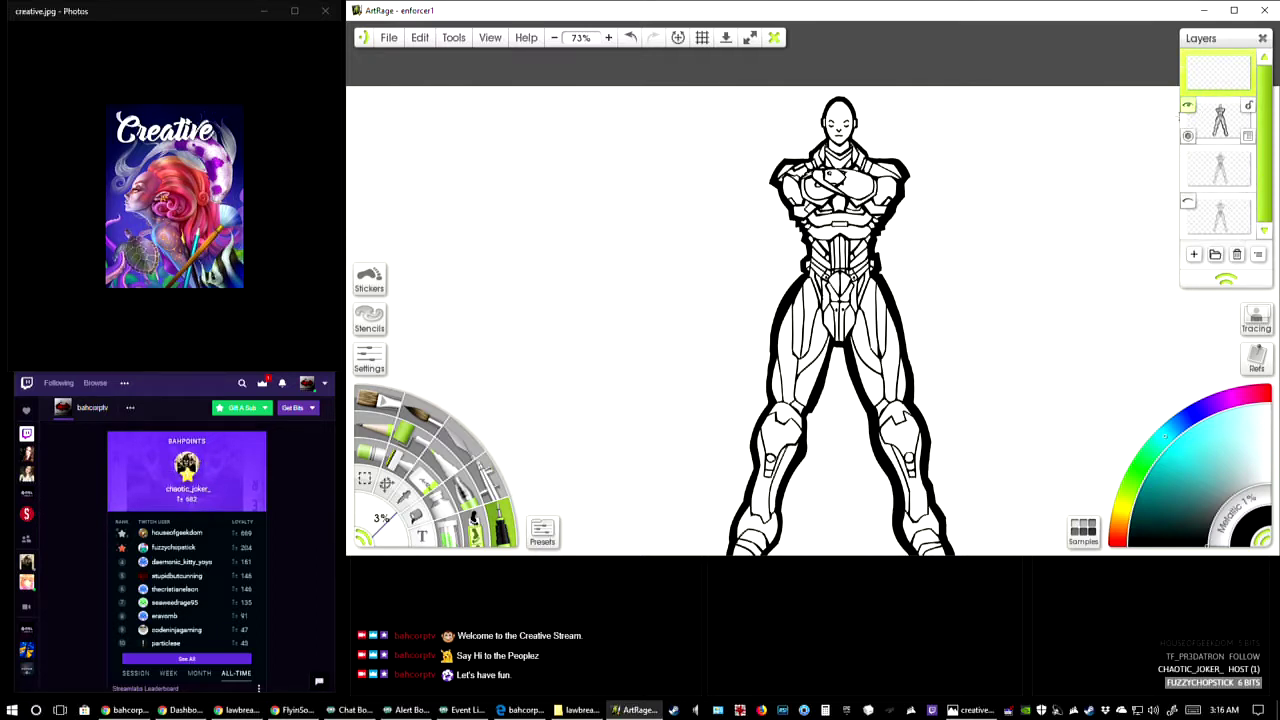
- Toggle the bold-outlined figure layer repeatedly to compare it with the thin line art, leaving the bold layer hidden
click(1188, 106)
click(1188, 106)
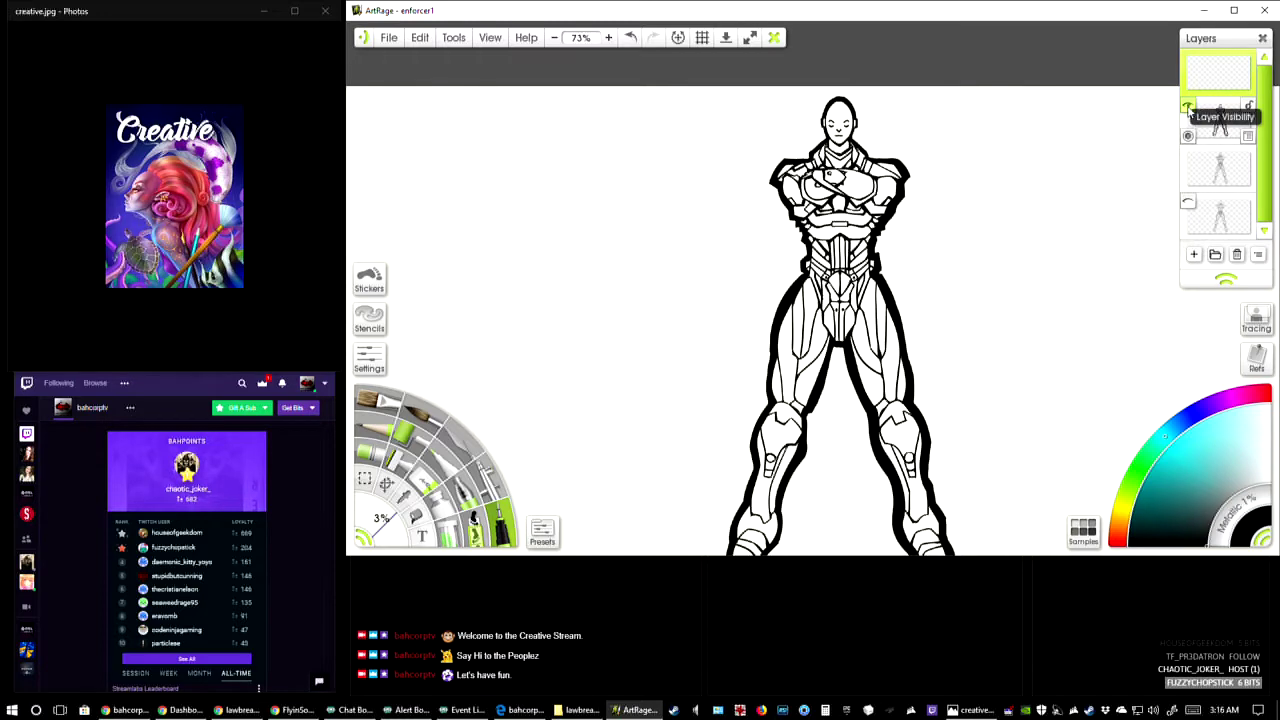
click(1188, 107)
click(1188, 107)
click(1188, 107)
click(1188, 107)
click(1188, 107)
click(1188, 107)
click(1188, 107)
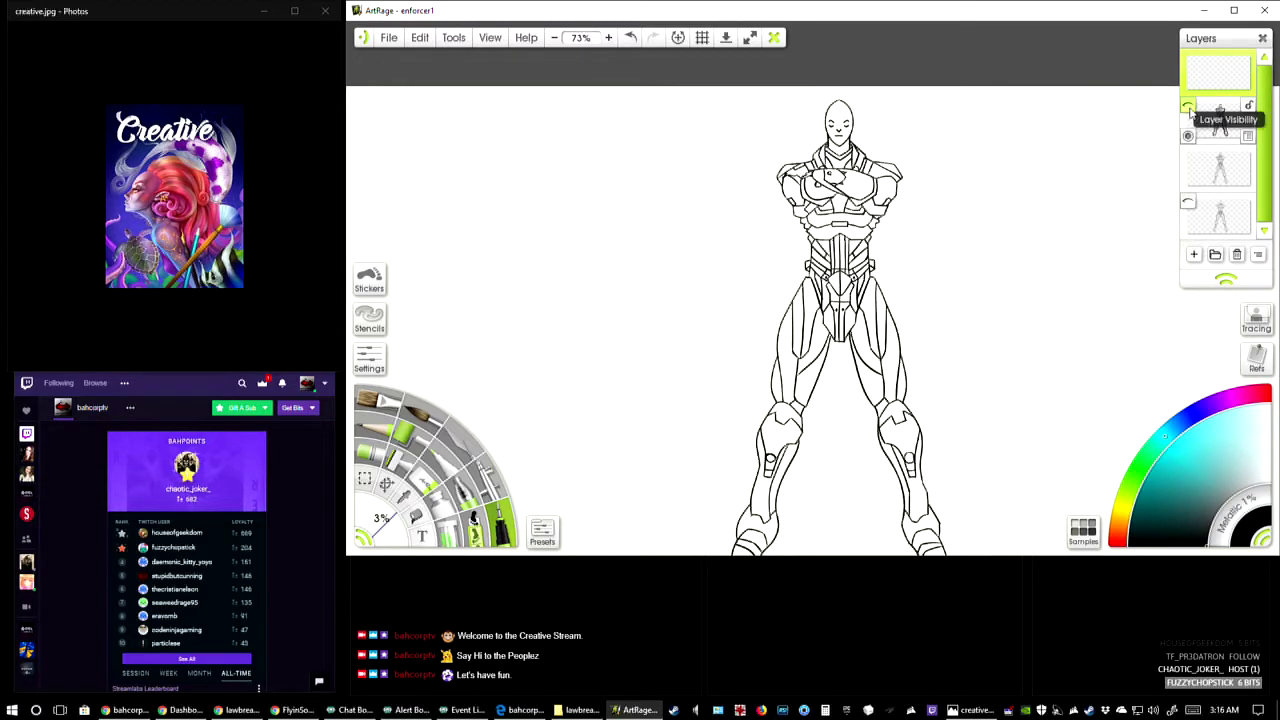
click(1188, 107)
click(1188, 107)
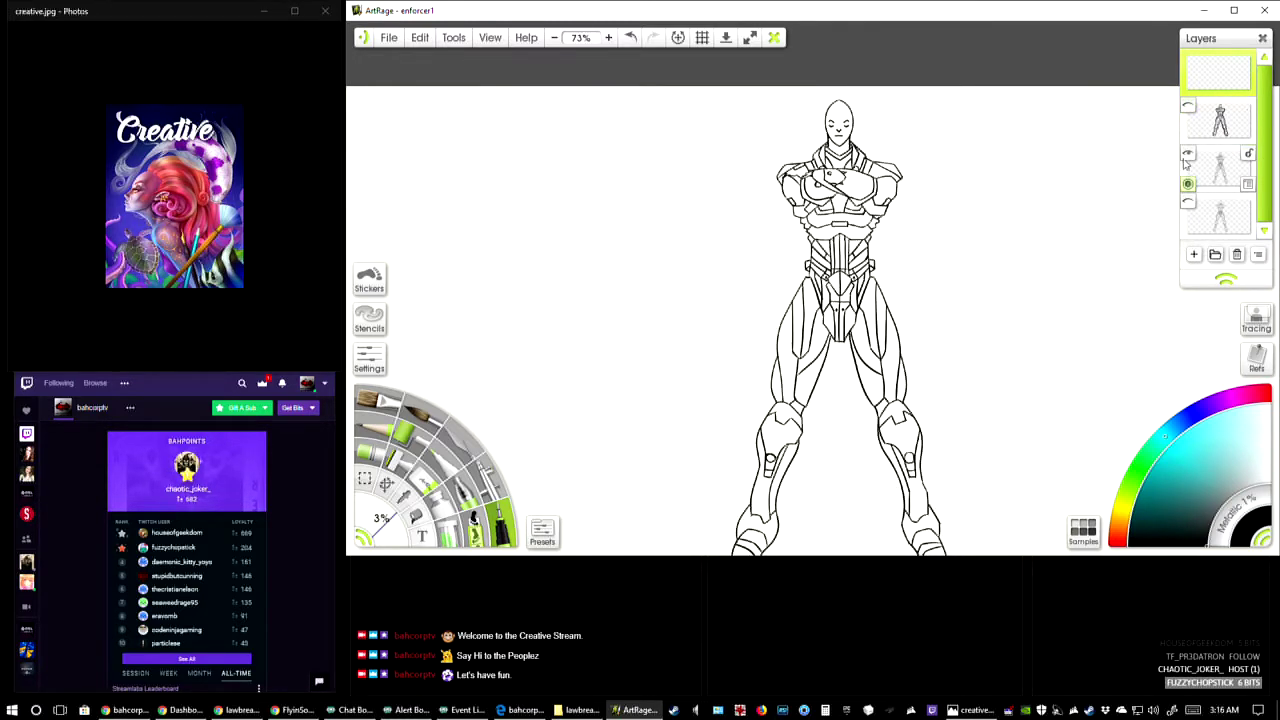
- Hide the thin line-art layer, briefly show and hide the bold layer again, and view the blank canvas at 75% zoom
click(1188, 154)
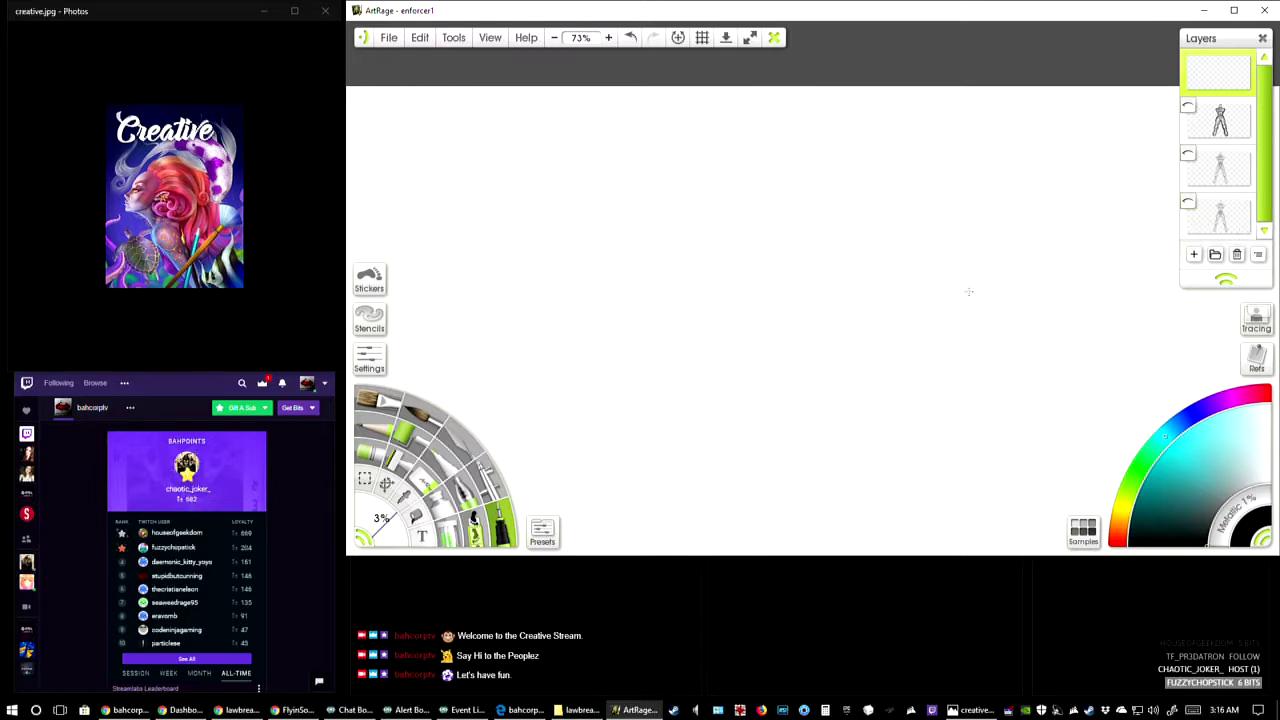
scroll(1131, 245, down, 2)
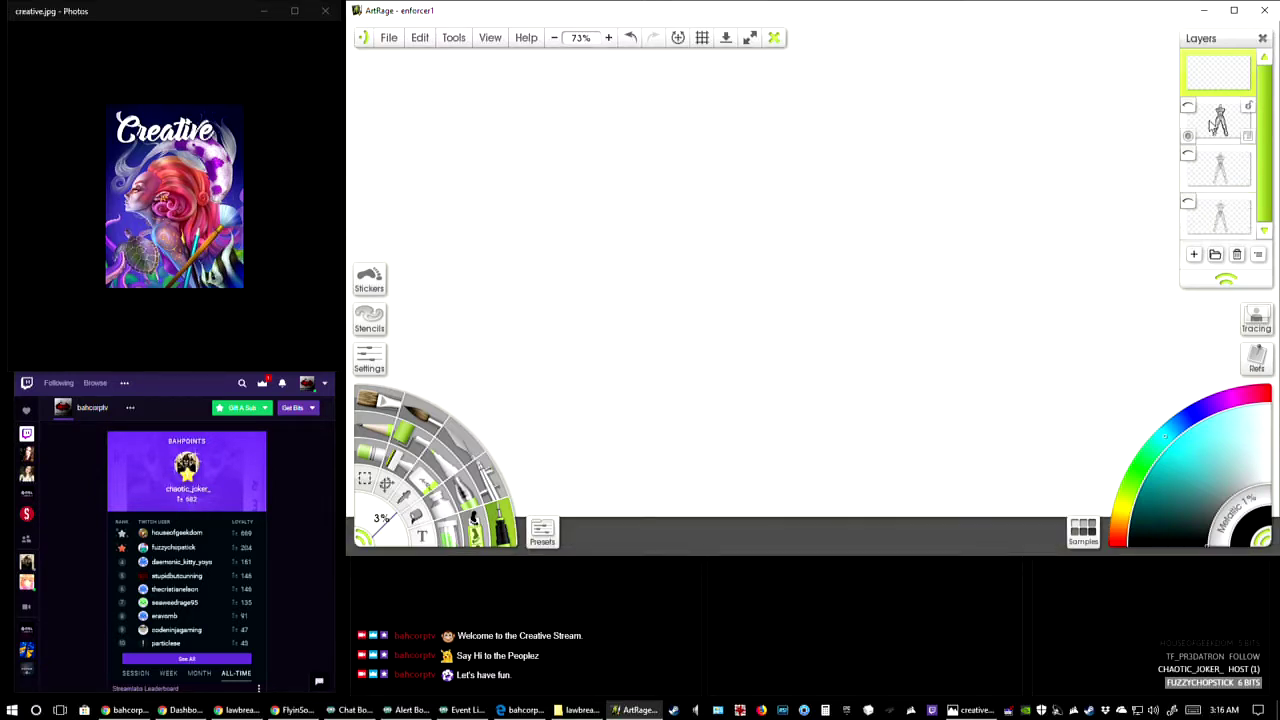
click(1188, 107)
scroll(1073, 197, up, 2)
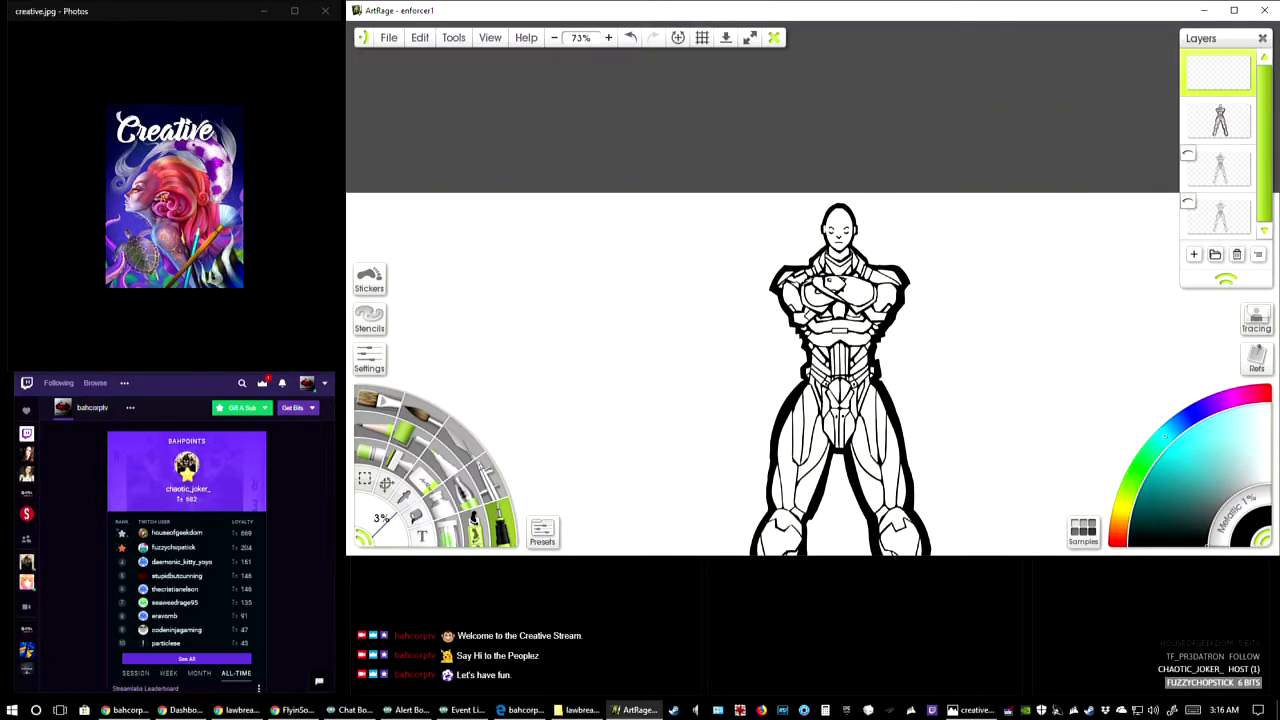
click(1188, 107)
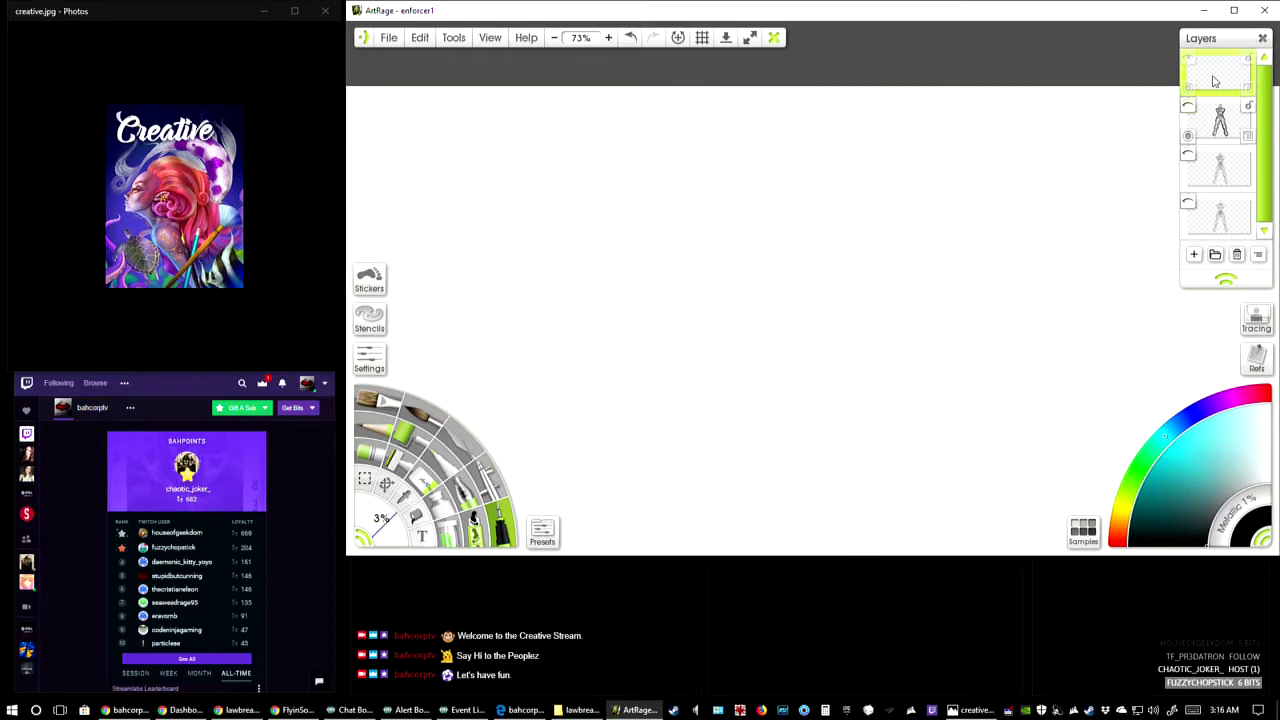
scroll(766, 351, down, 2)
scroll(780, 234, up, 2)
click(554, 38)
scroll(603, 194, down, 2)
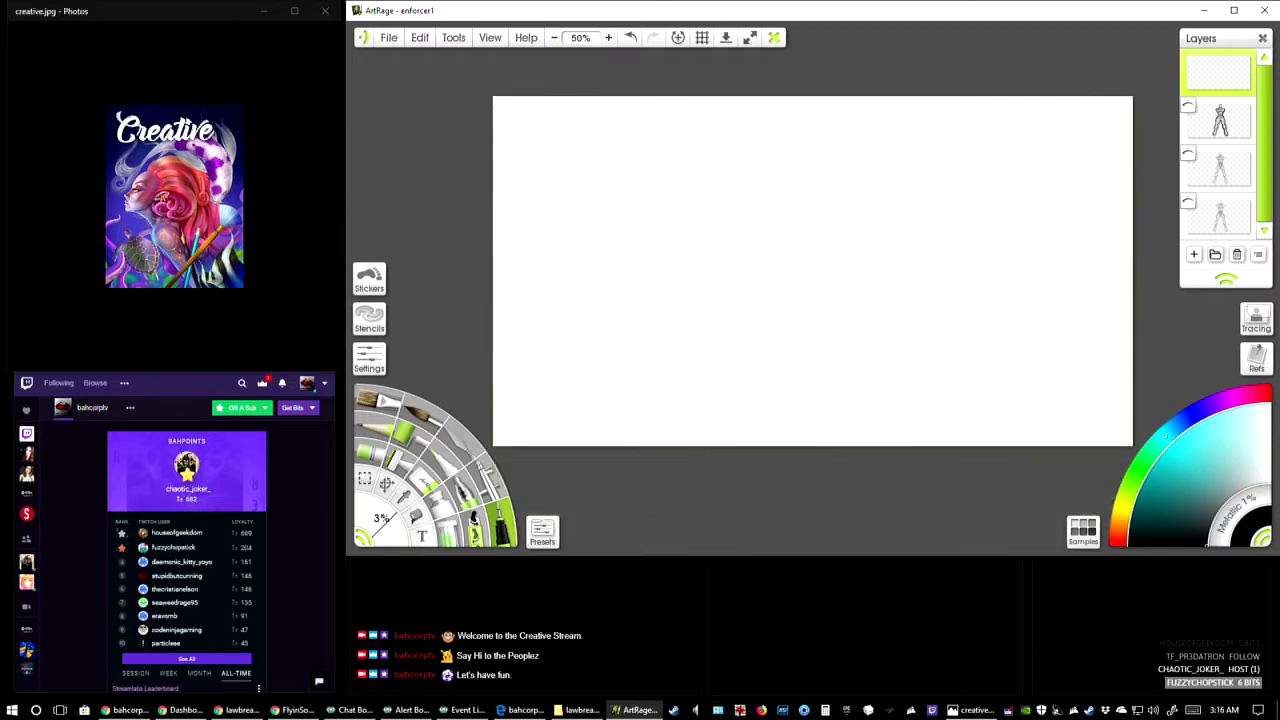
click(608, 38)
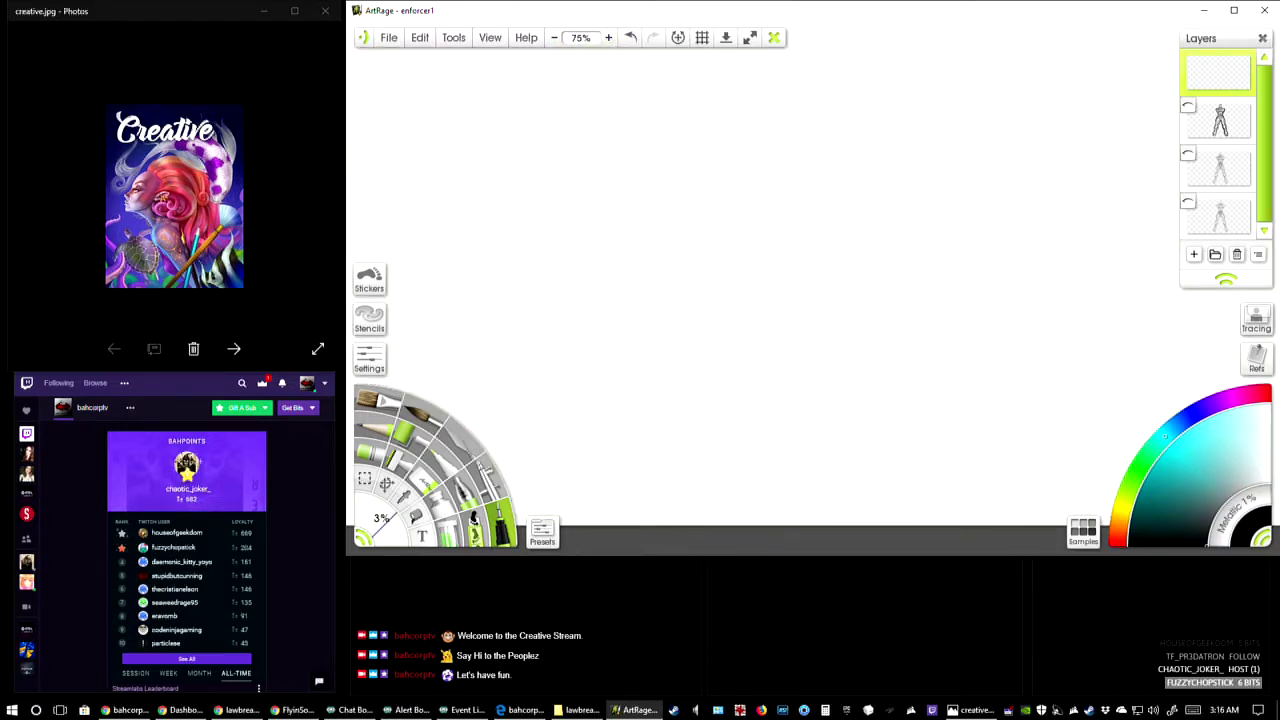
- Add the enforcer_icon.jpg page to the browser window between sub2.jpg and sub3.jpg, and return to the fan art book's last Vanguard drawing
click(125, 710)
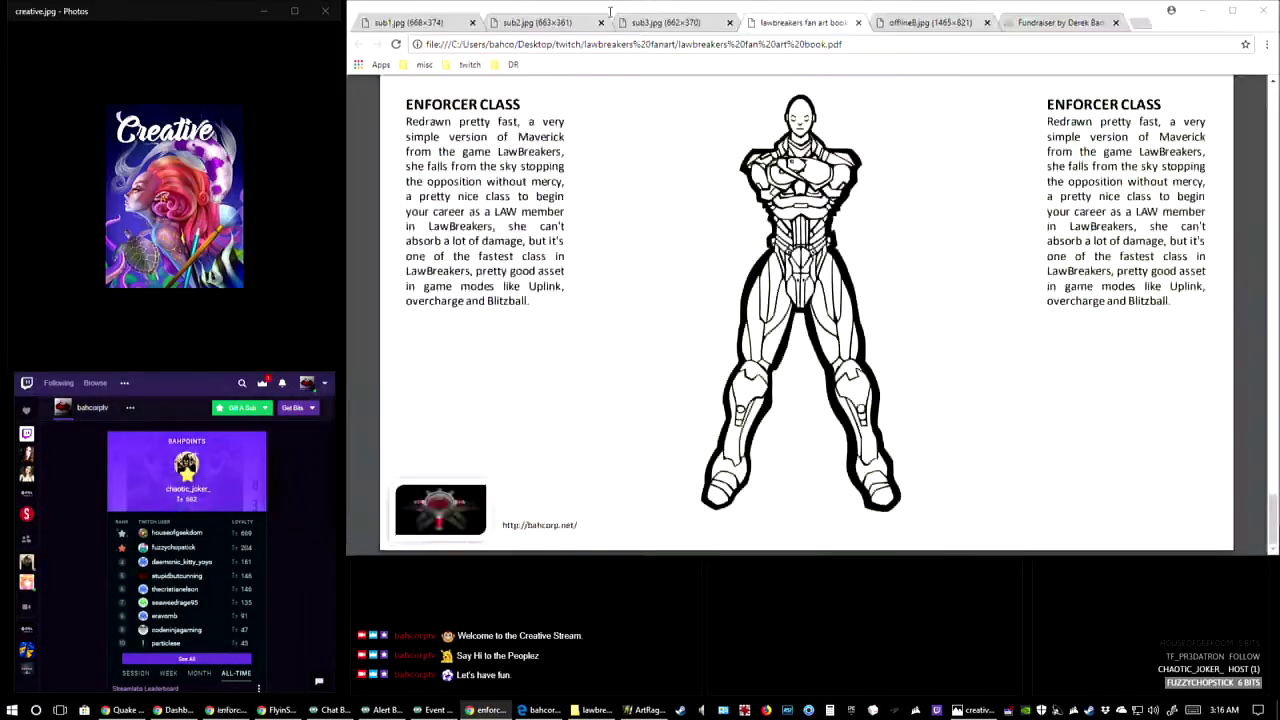
click(630, 20)
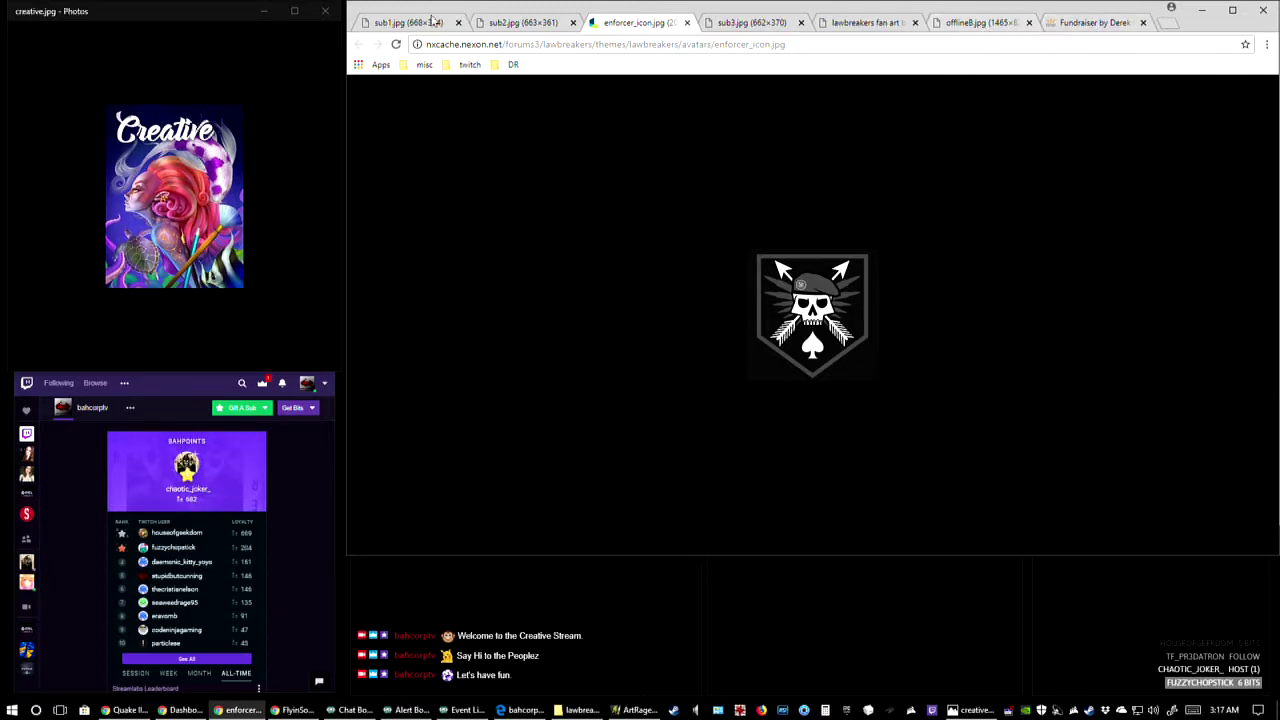
click(871, 27)
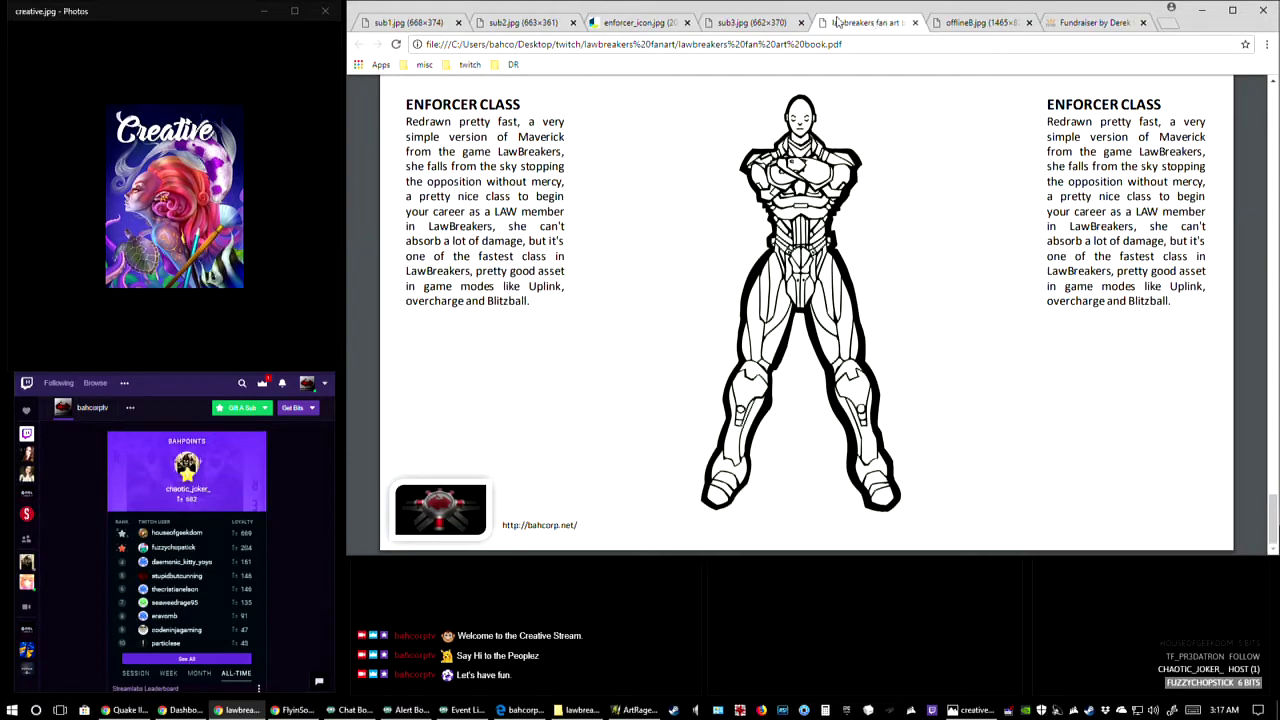
scroll(848, 267, up, 5)
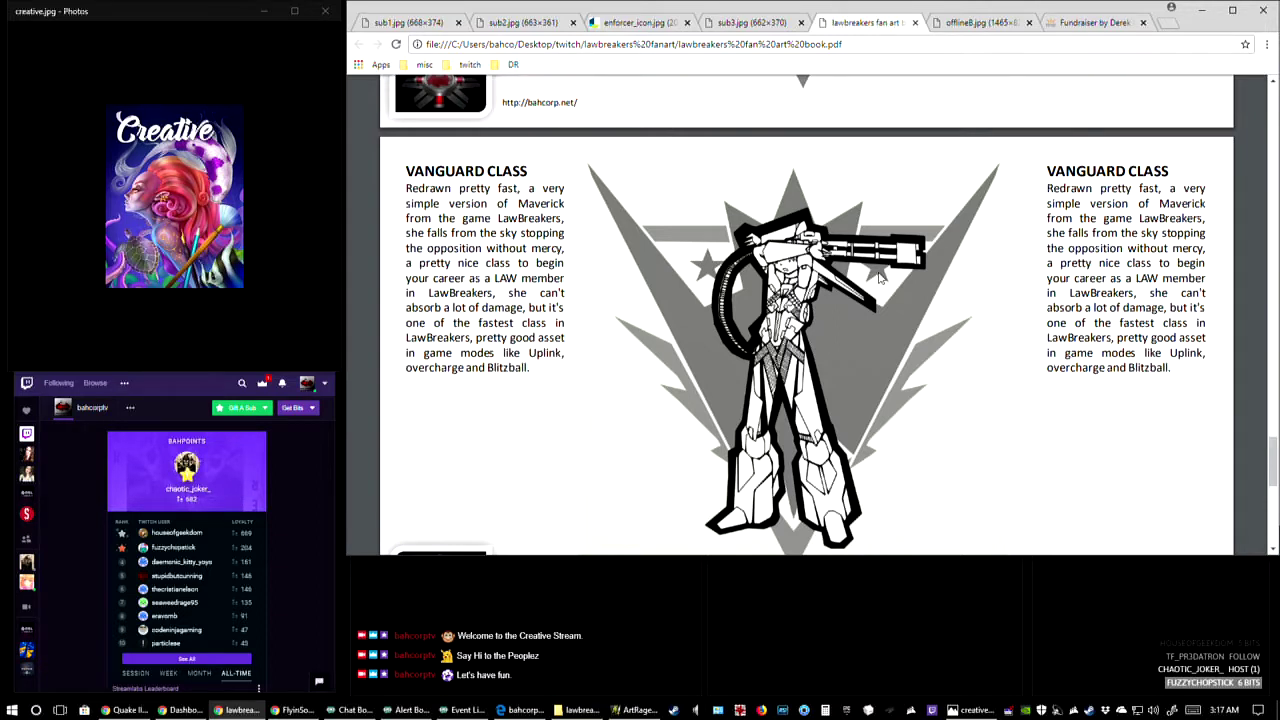
scroll(897, 257, down, 1)
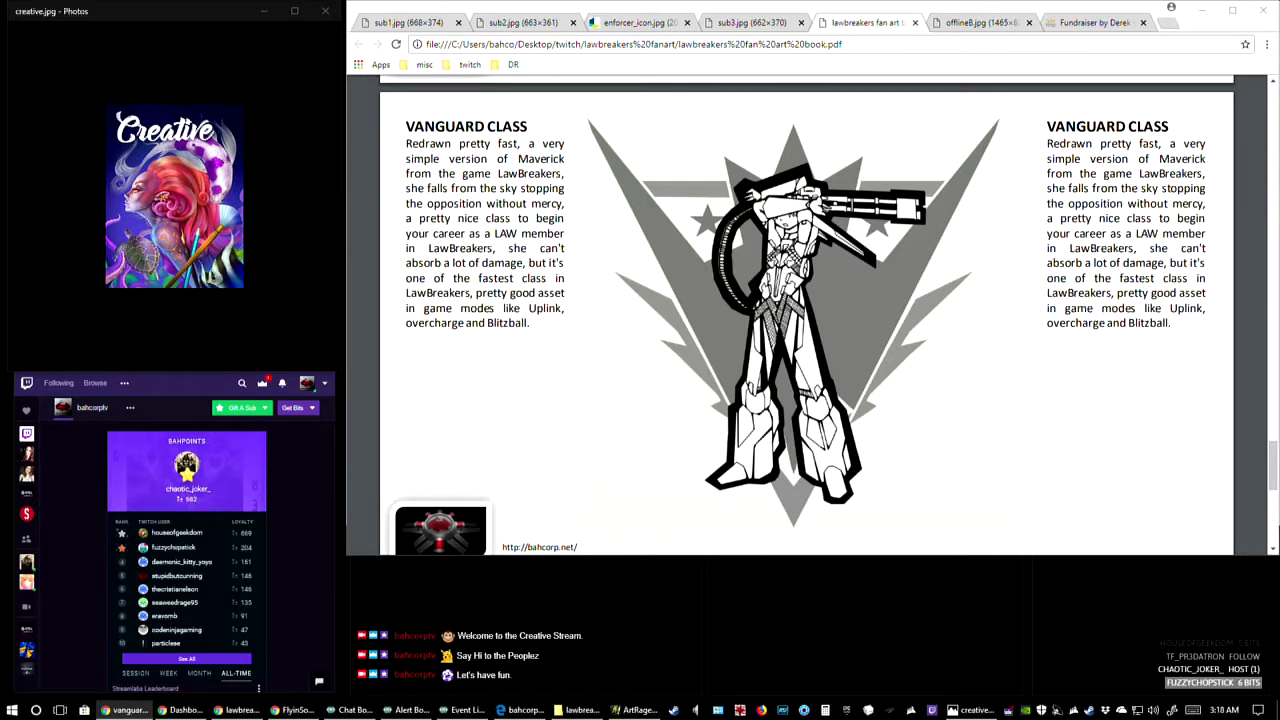
- Shrink the vanguard_icon.jpg browser window and place it over the fan art book, beside the last Vanguard drawing
drag(0, 104, 484, 129)
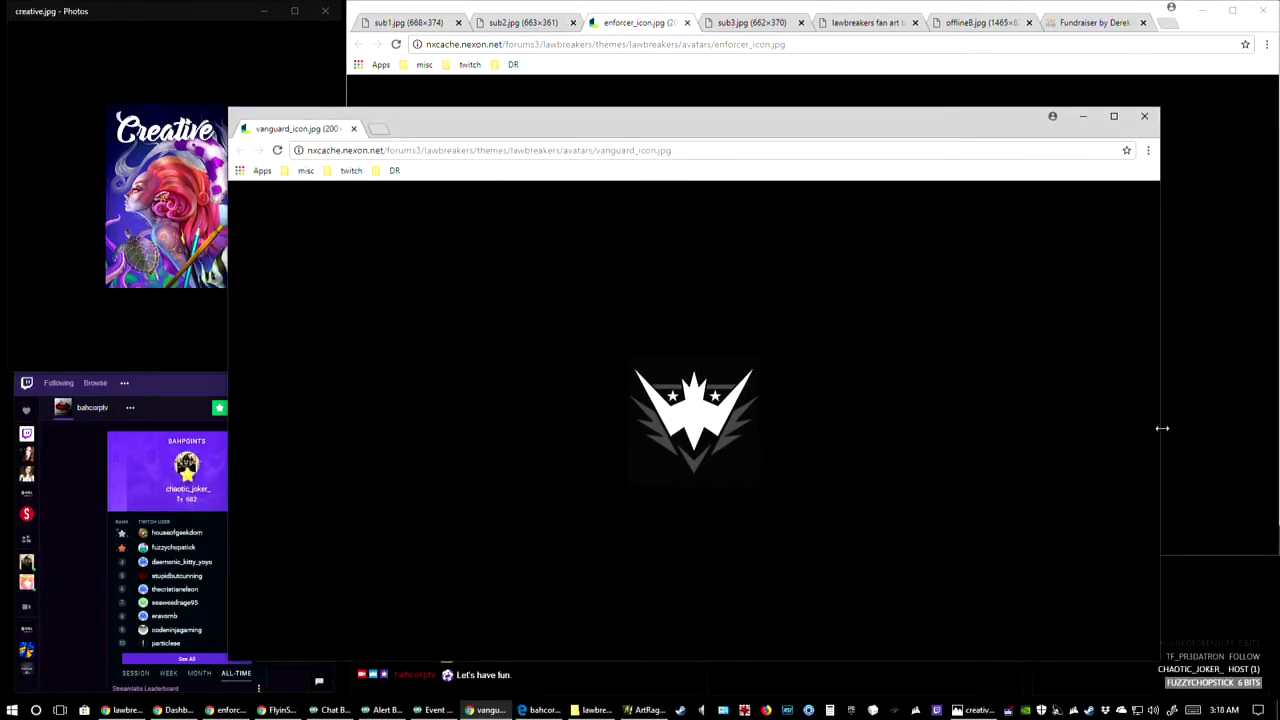
drag(1164, 429, 706, 410)
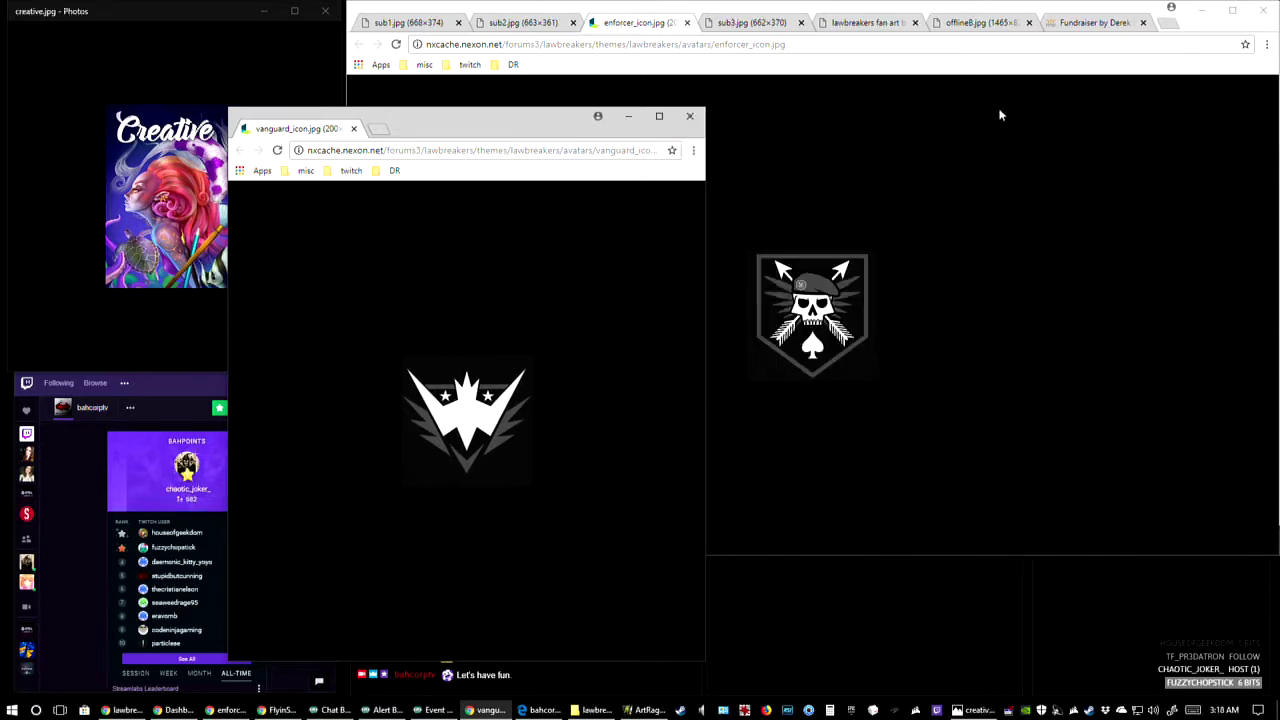
click(880, 24)
click(280, 317)
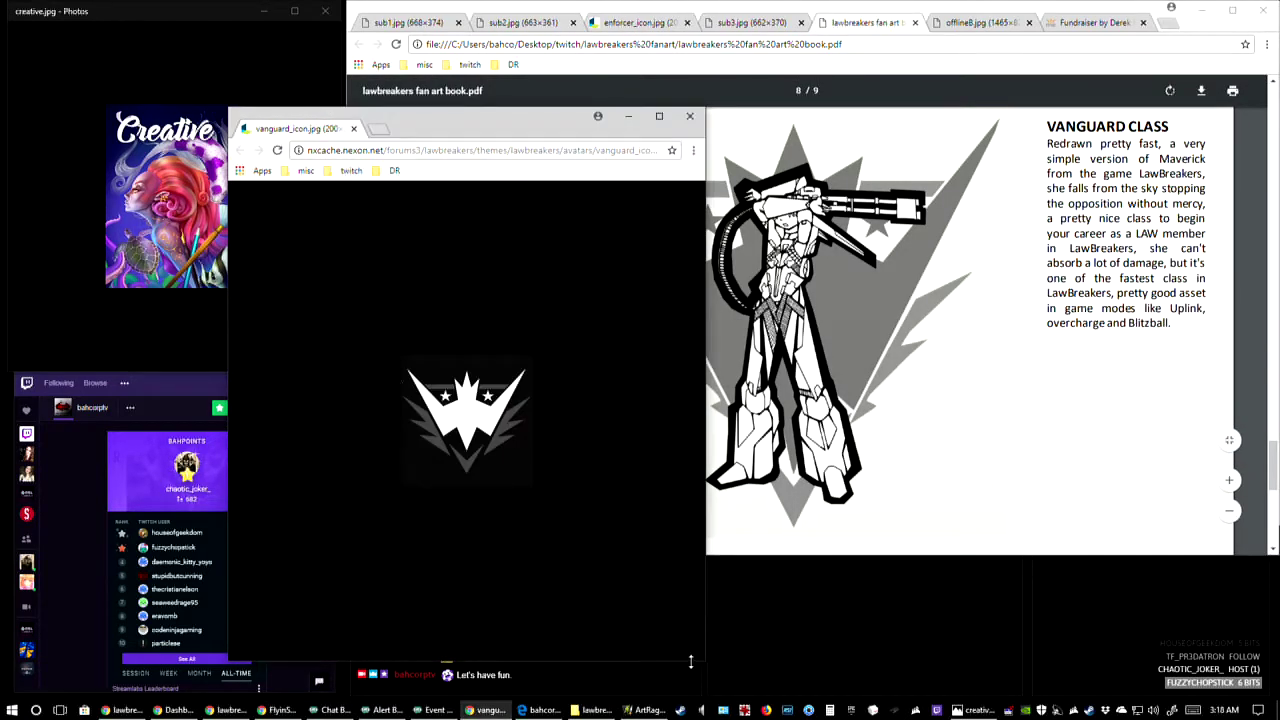
drag(690, 661, 670, 393)
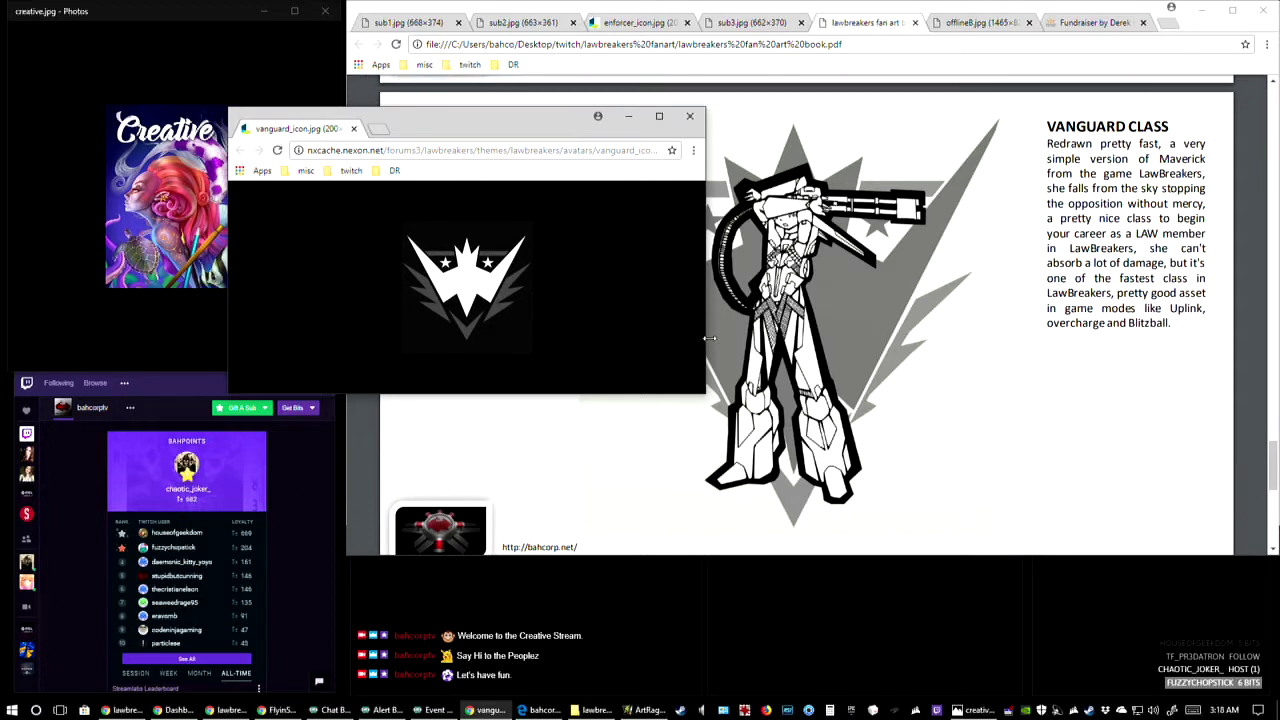
drag(708, 338, 446, 338)
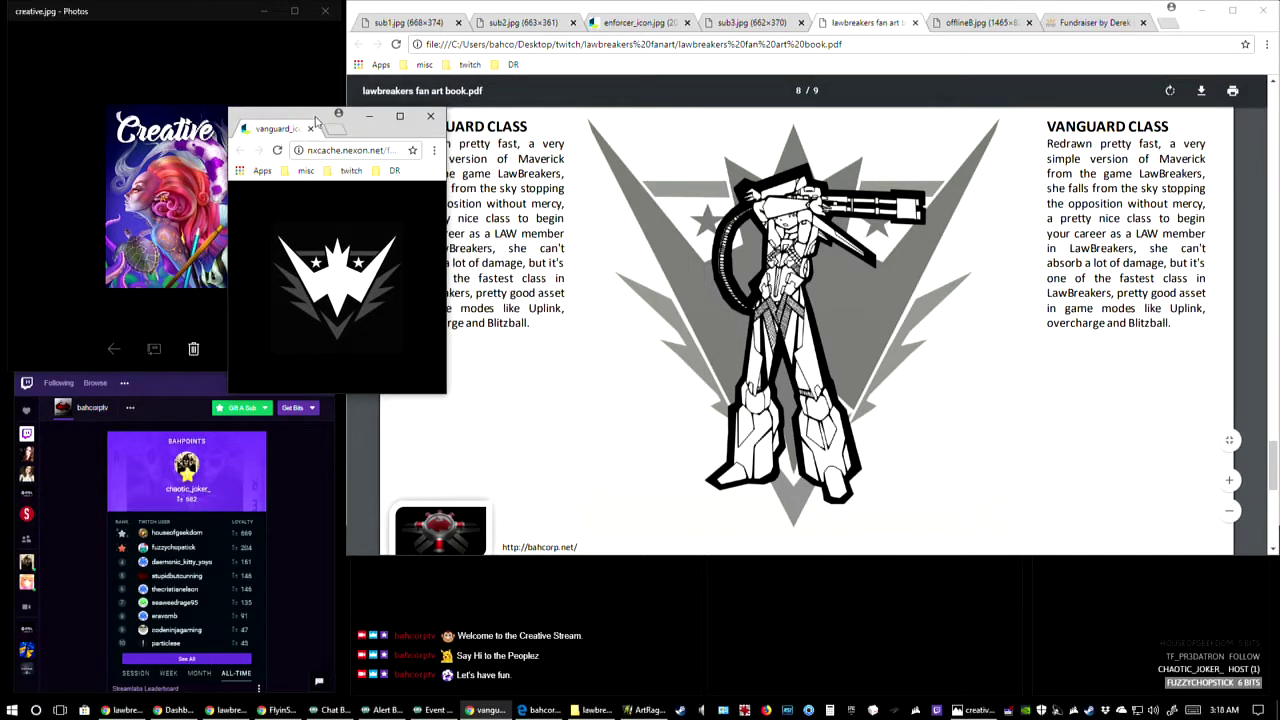
drag(316, 120, 479, 195)
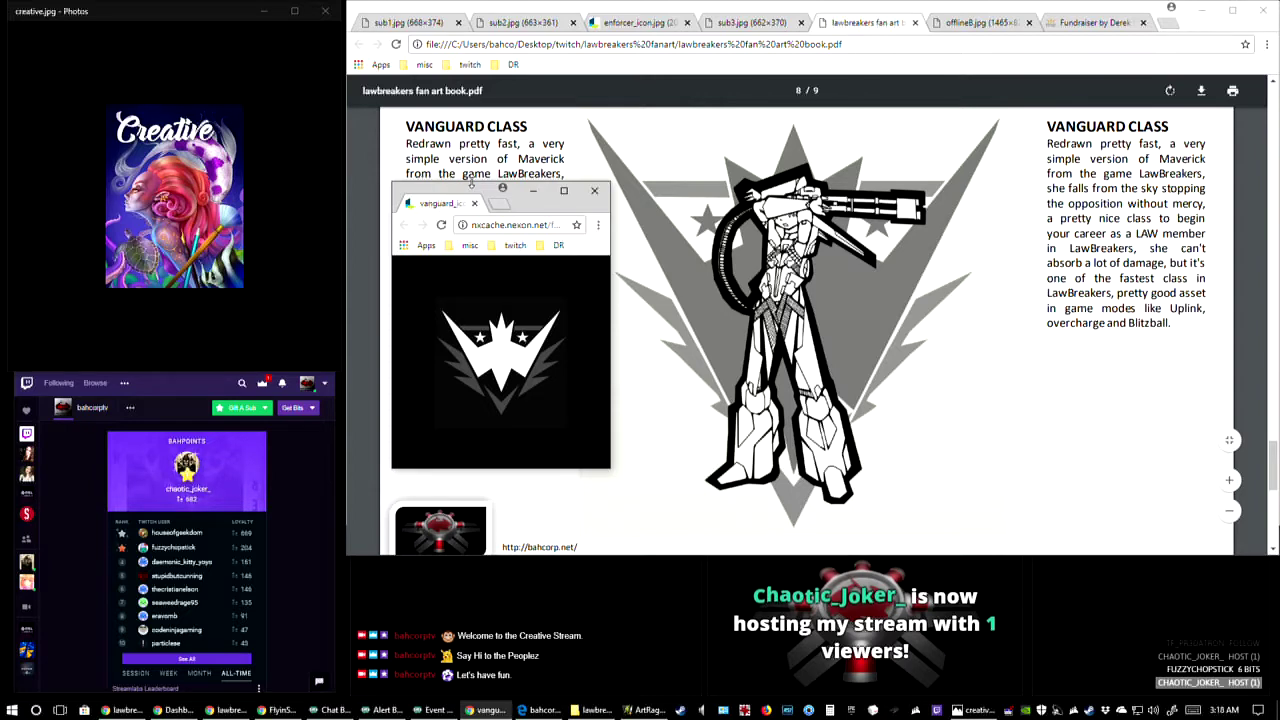
- Adjust the size and position of the vanguard_icon.jpg window to compare its emblem with the last Vanguard drawing
drag(471, 183, 471, 198)
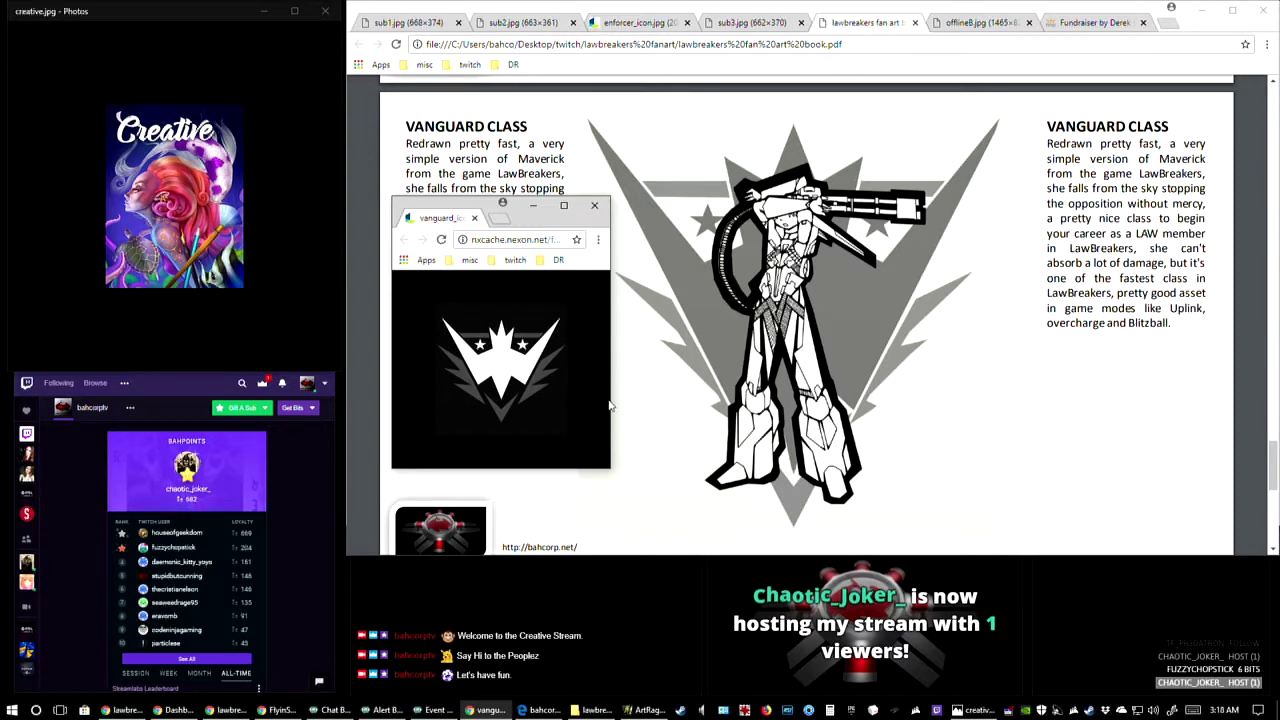
drag(610, 395, 651, 393)
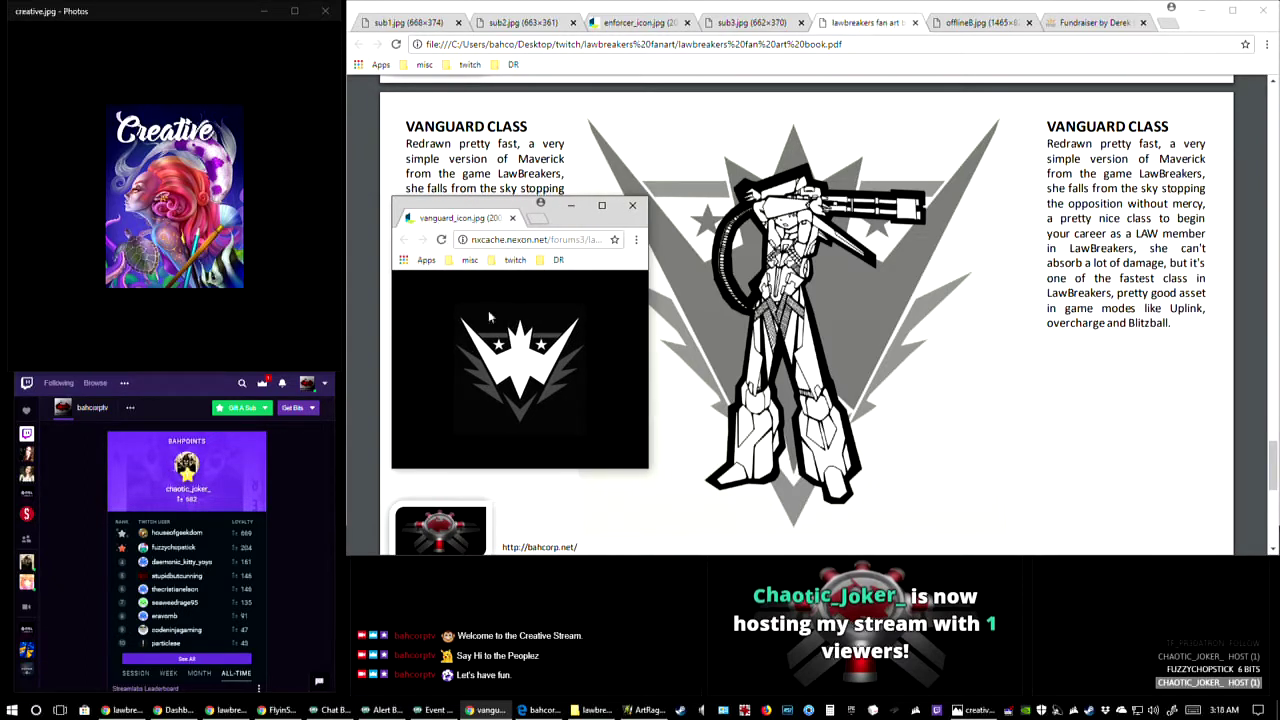
drag(463, 208, 193, 157)
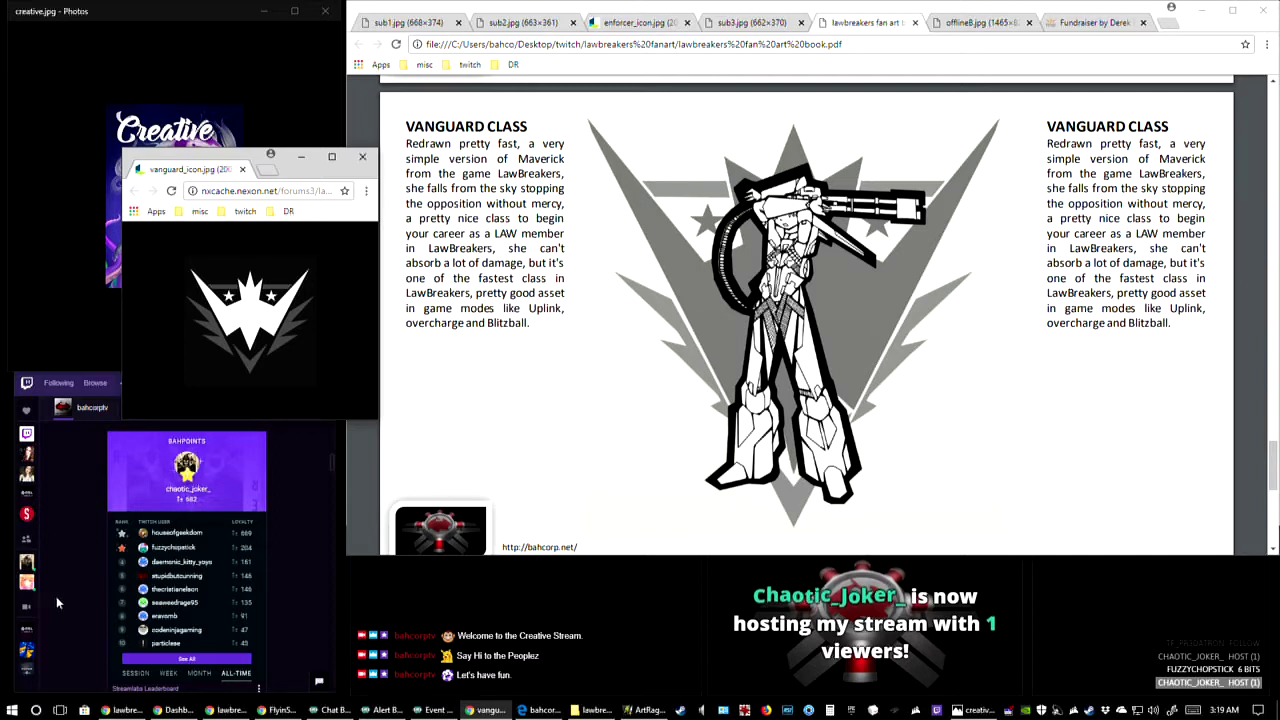
drag(248, 156, 432, 169)
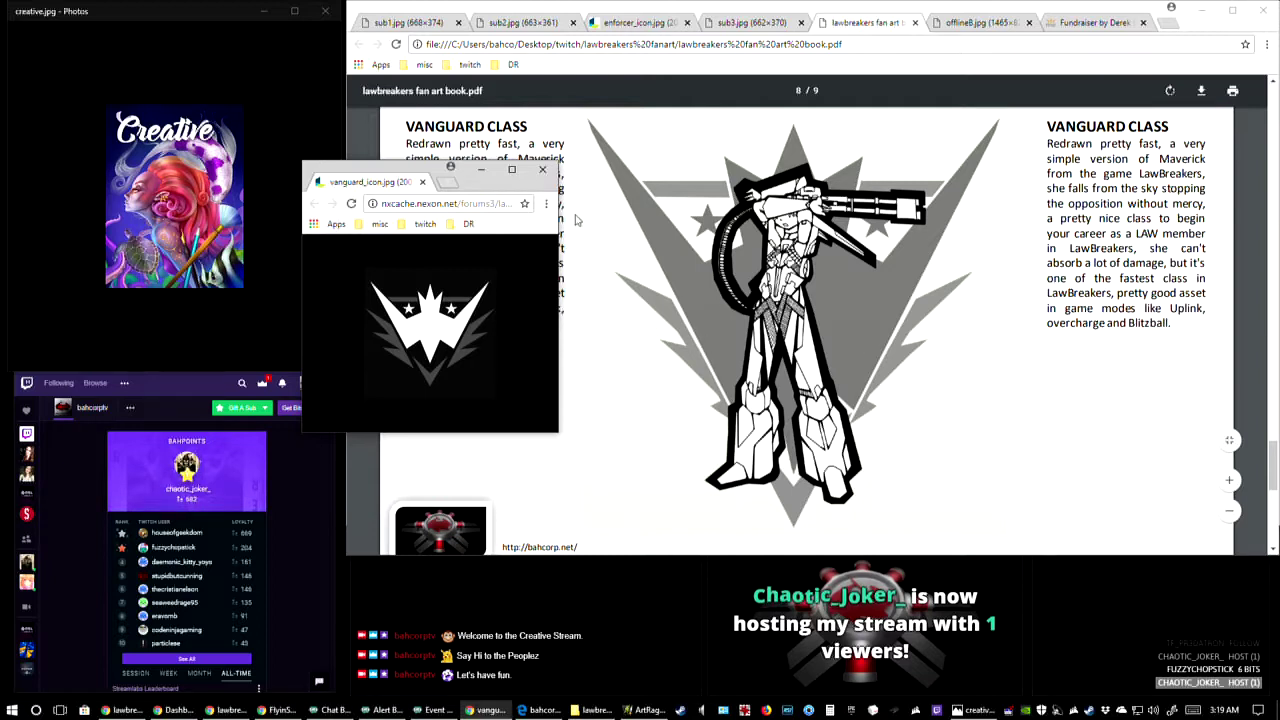
- Close the vanguard_icon.jpg window and move the enforcer_icon.jpg page out to the other browser window
click(540, 173)
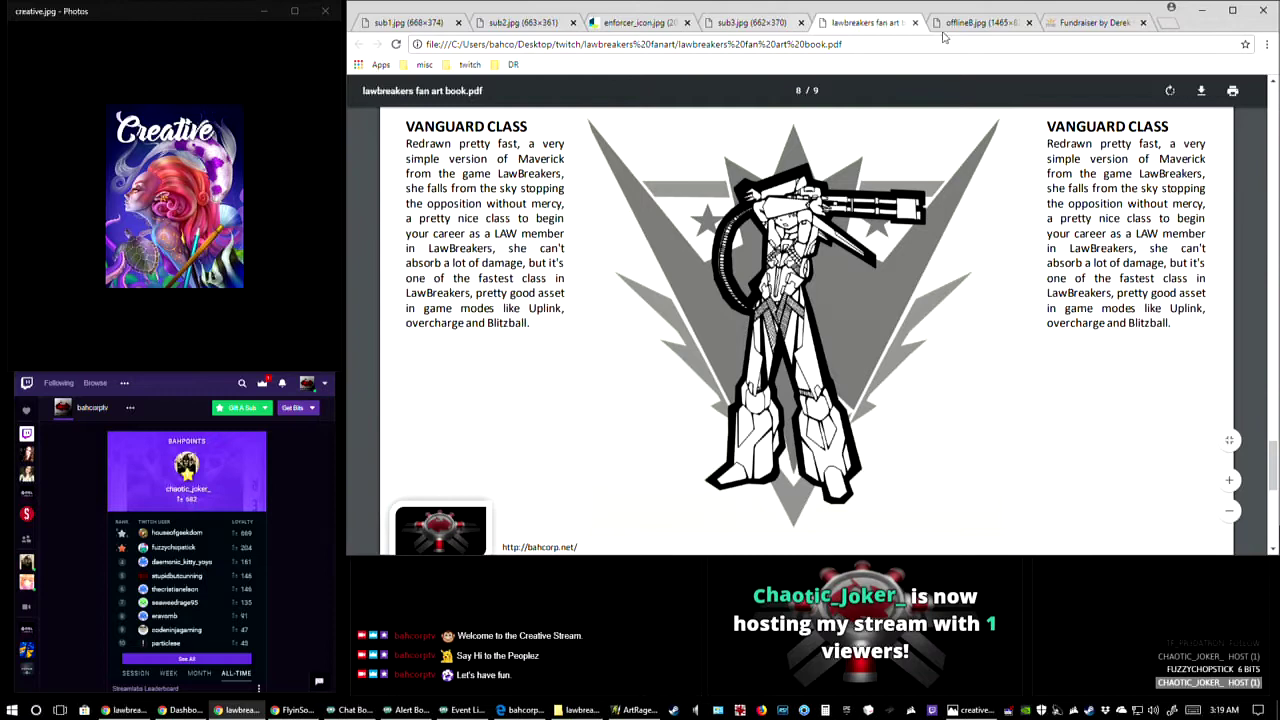
click(640, 22)
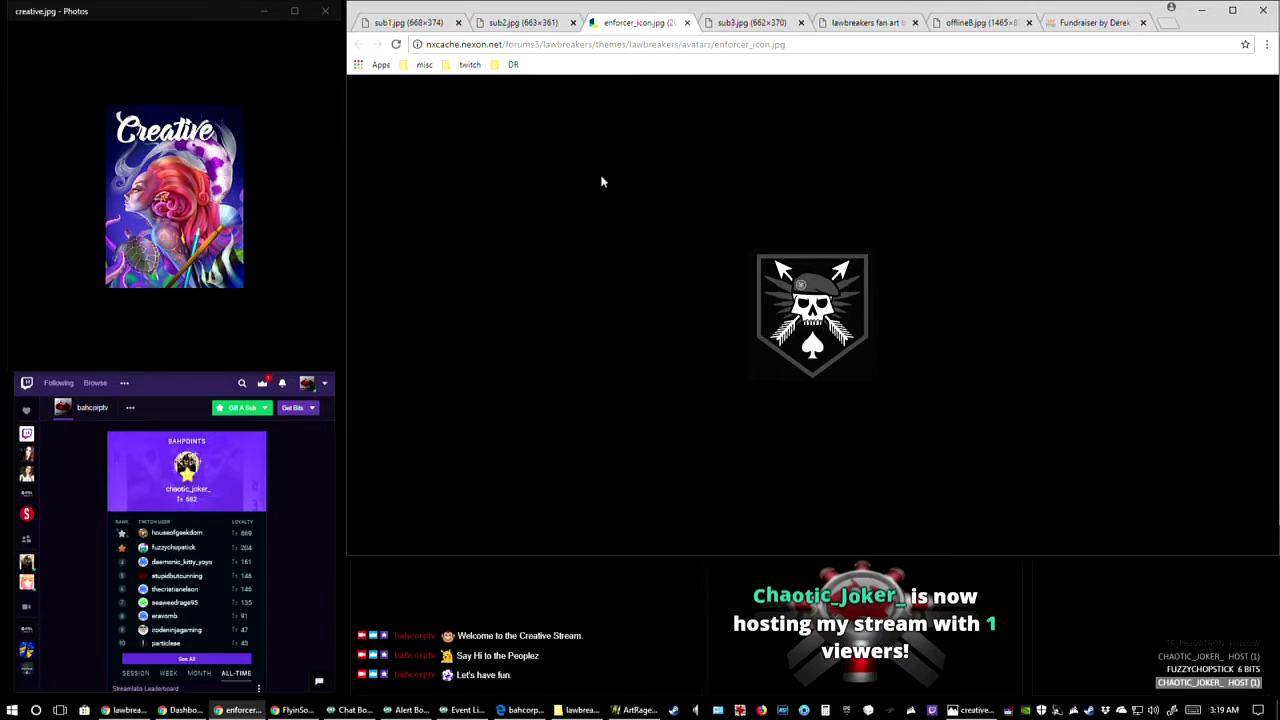
middle_click(635, 24)
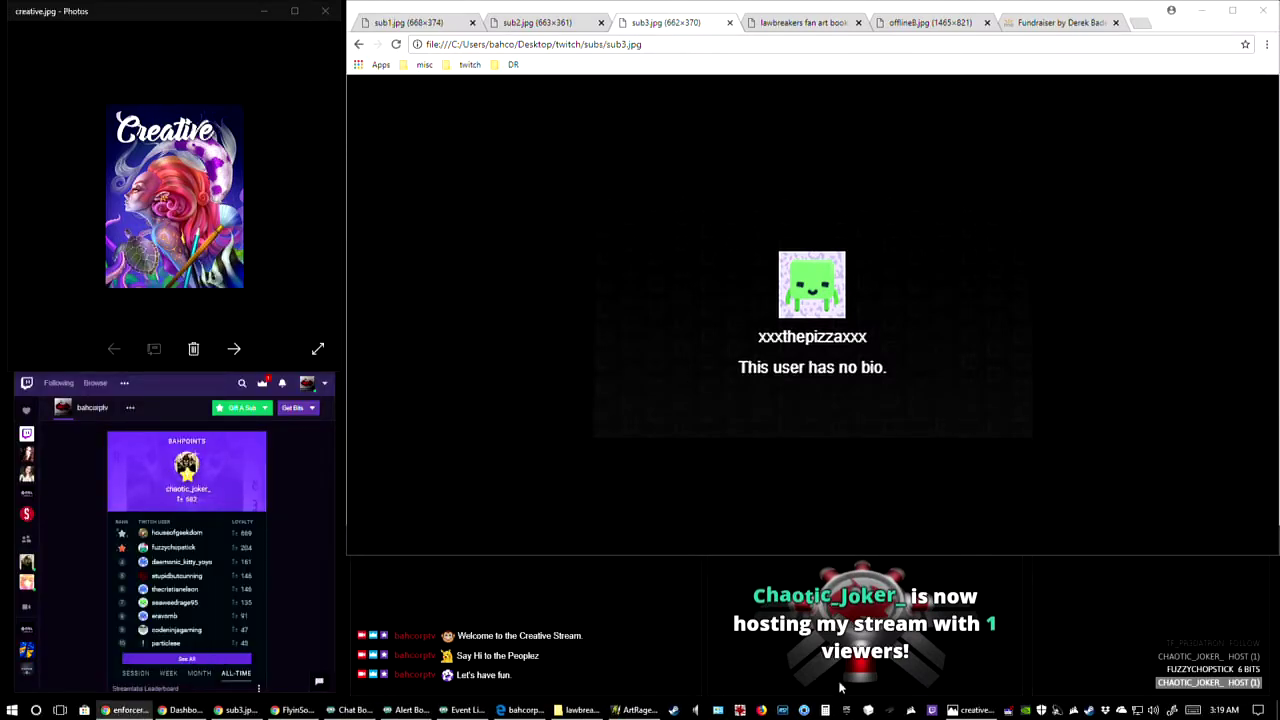
- Switch to the enforcer1 painting in ArtRage and sketch a short curved pencil test stroke on the empty canvas at 50% zoom
click(635, 710)
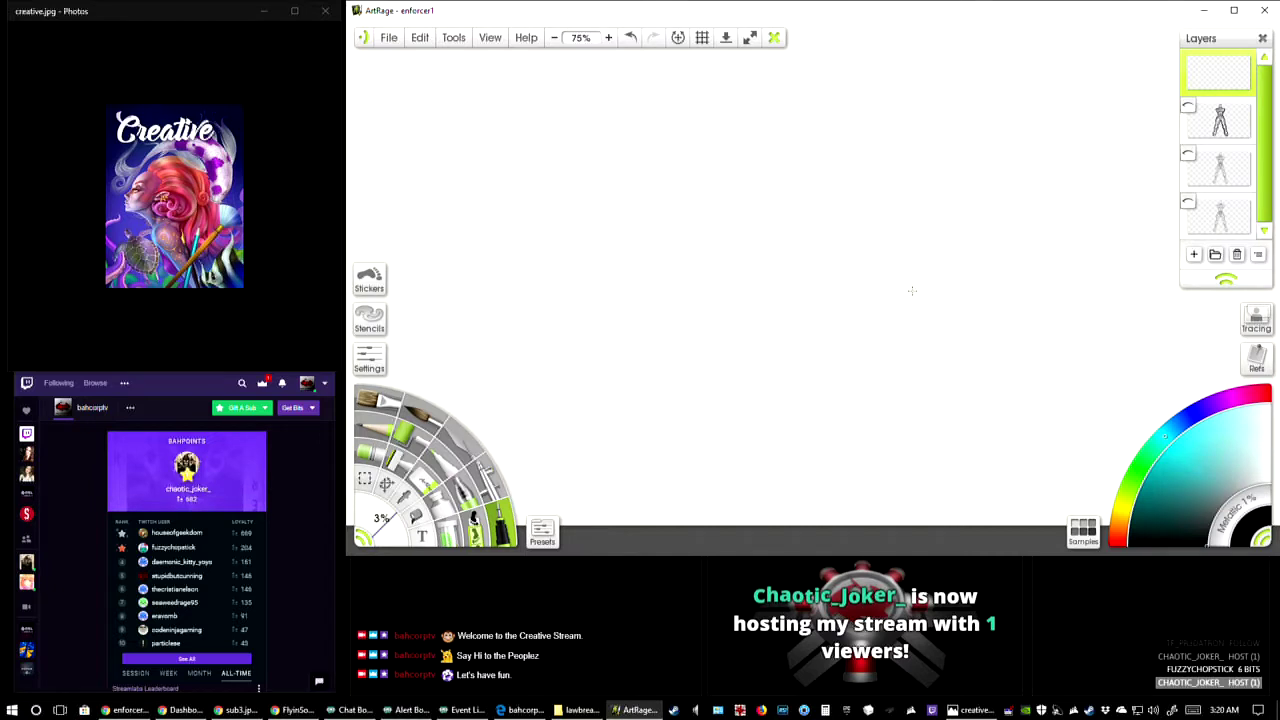
click(554, 37)
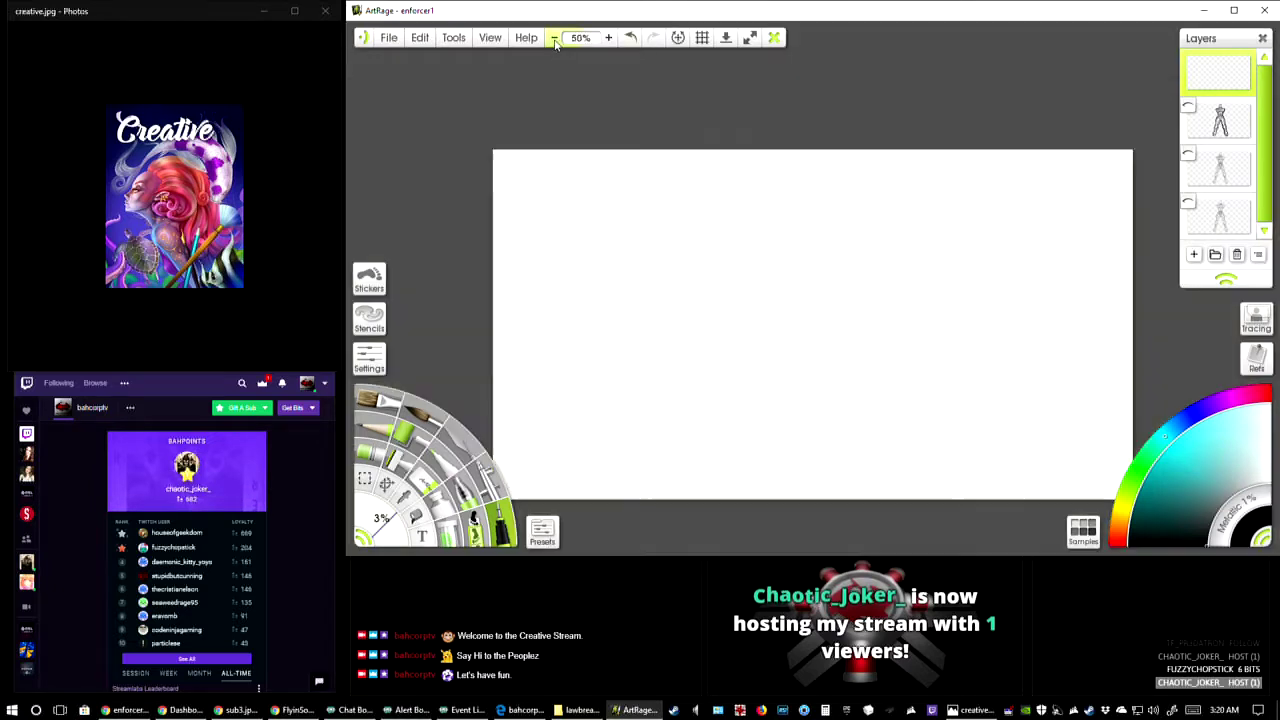
click(554, 37)
click(608, 37)
click(608, 37)
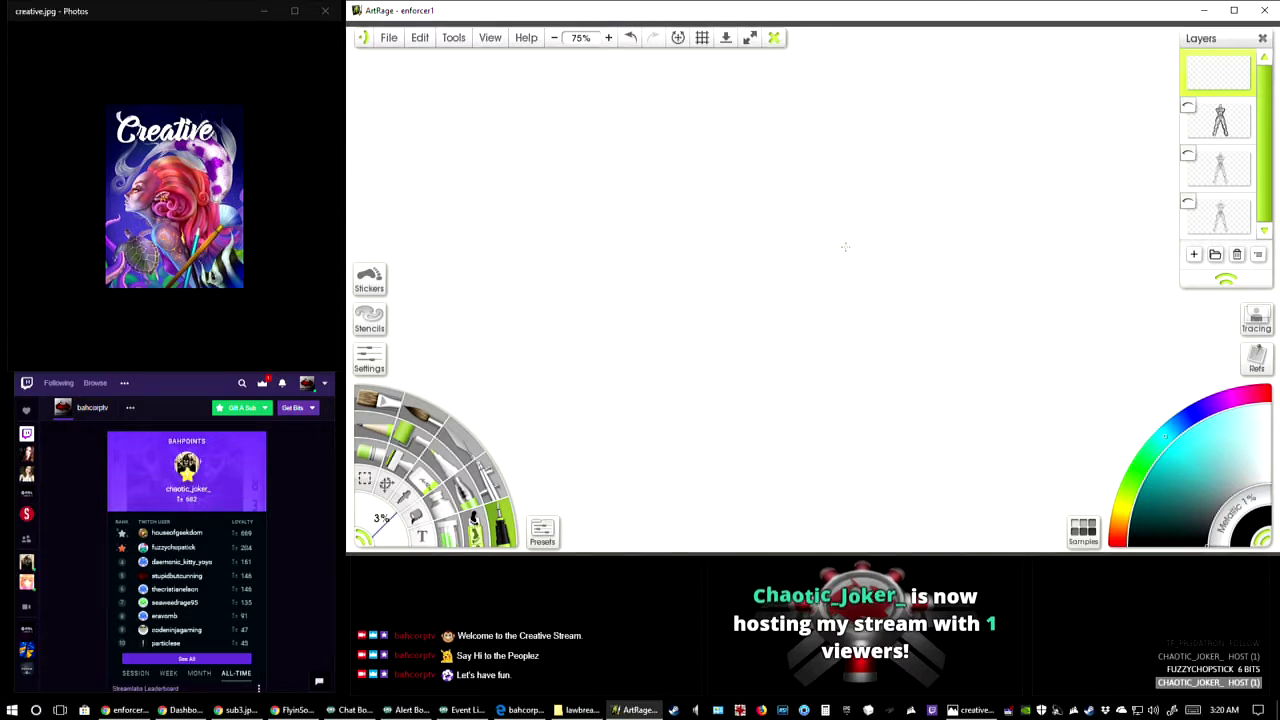
click(554, 37)
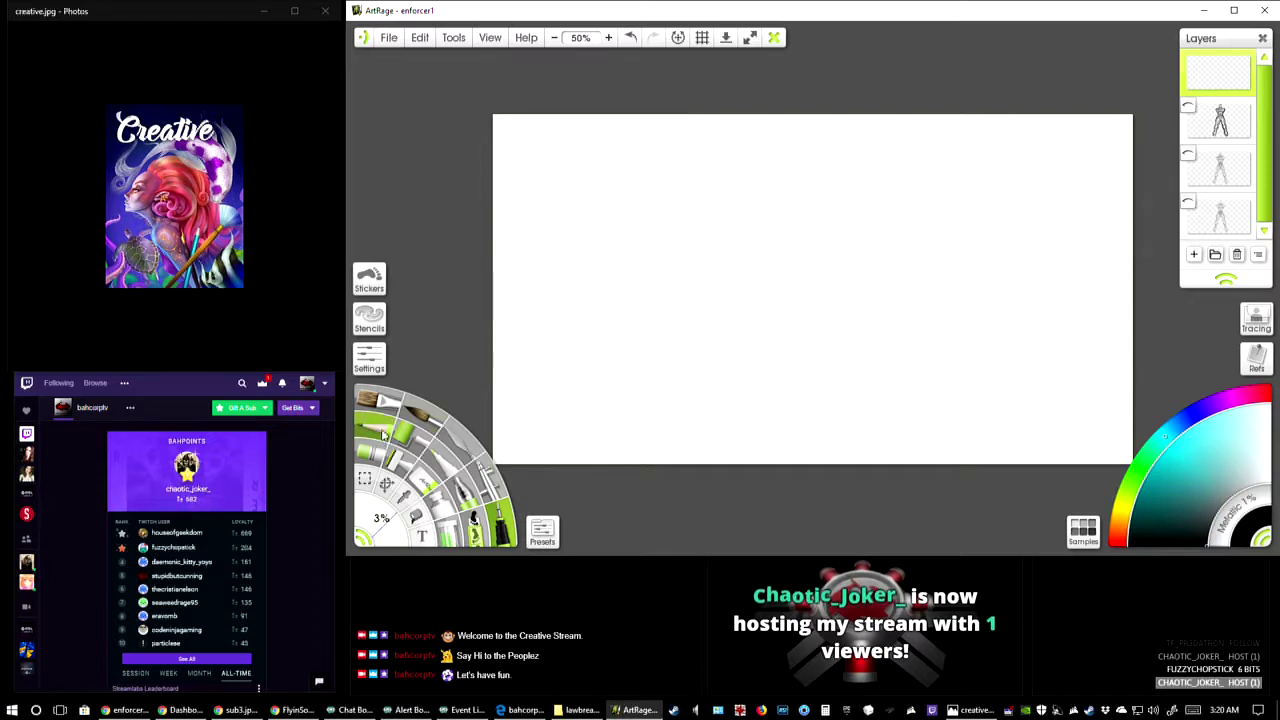
mouse_move(709, 295)
mouse_down()
mouse_move(750, 274)
mouse_move(707, 293)
mouse_move(755, 281)
mouse_move(763, 291)
mouse_move(742, 316)
mouse_up()
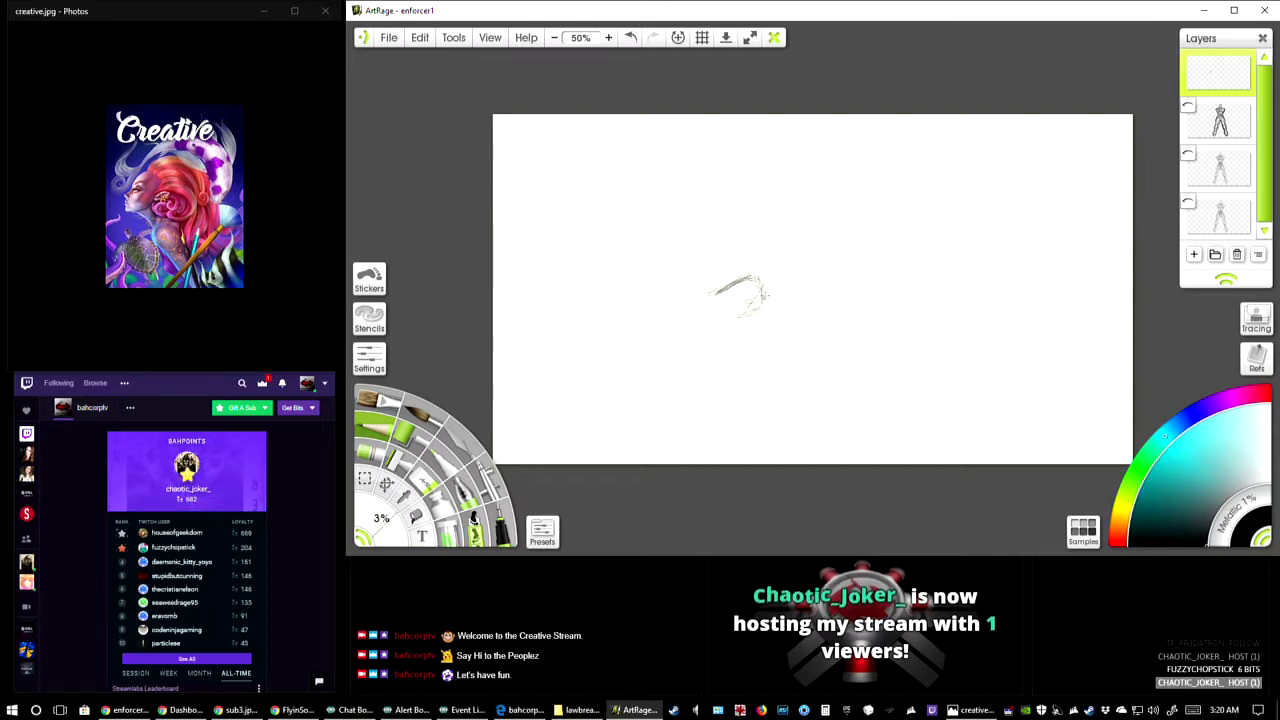
- Erase the pencil test strokes from the top layer with the eraser set to 25% size
click(608, 37)
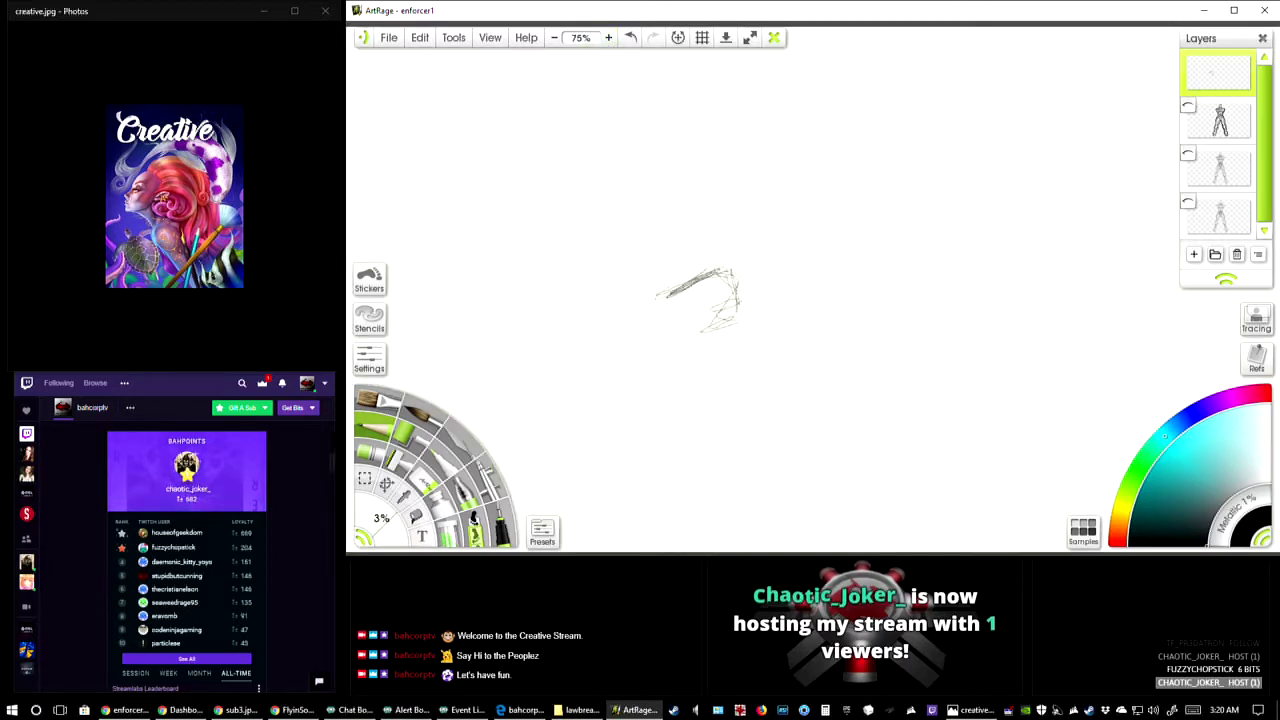
key(bracketleft)
drag(722, 270, 648, 293)
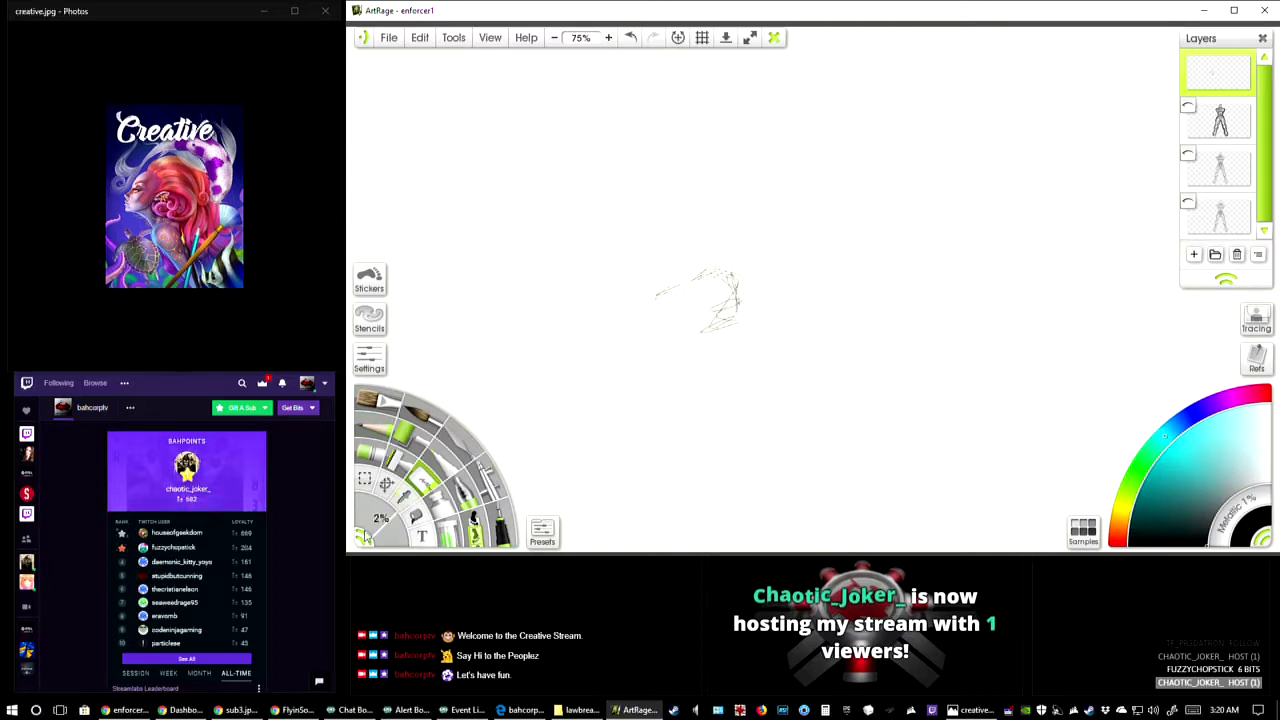
drag(380, 518, 400, 546)
mouse_move(704, 275)
mouse_down()
mouse_move(690, 281)
mouse_move(738, 304)
mouse_move(714, 330)
mouse_up()
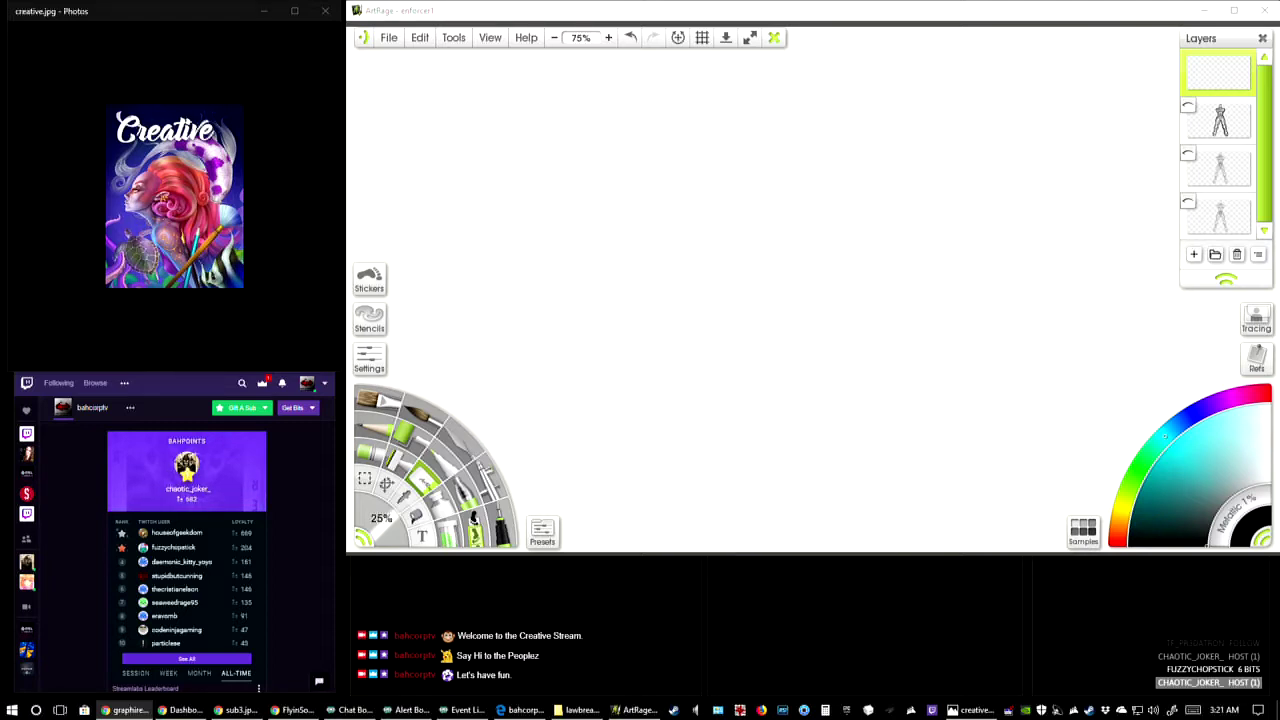
- Show the silver Wacom tablet photo in the browser and add the Wacom website page between sub3.jpg and the fan art book
click(120, 710)
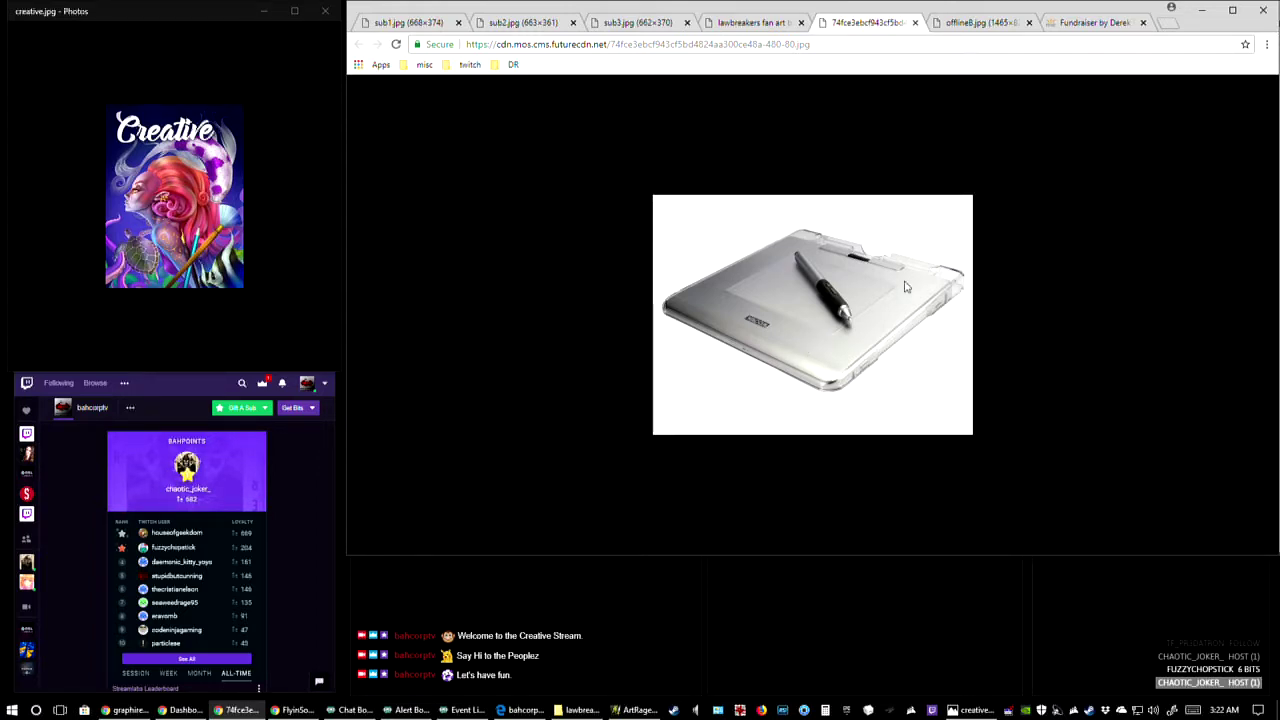
mouse_move(108, 306)
key(alt+Tab)
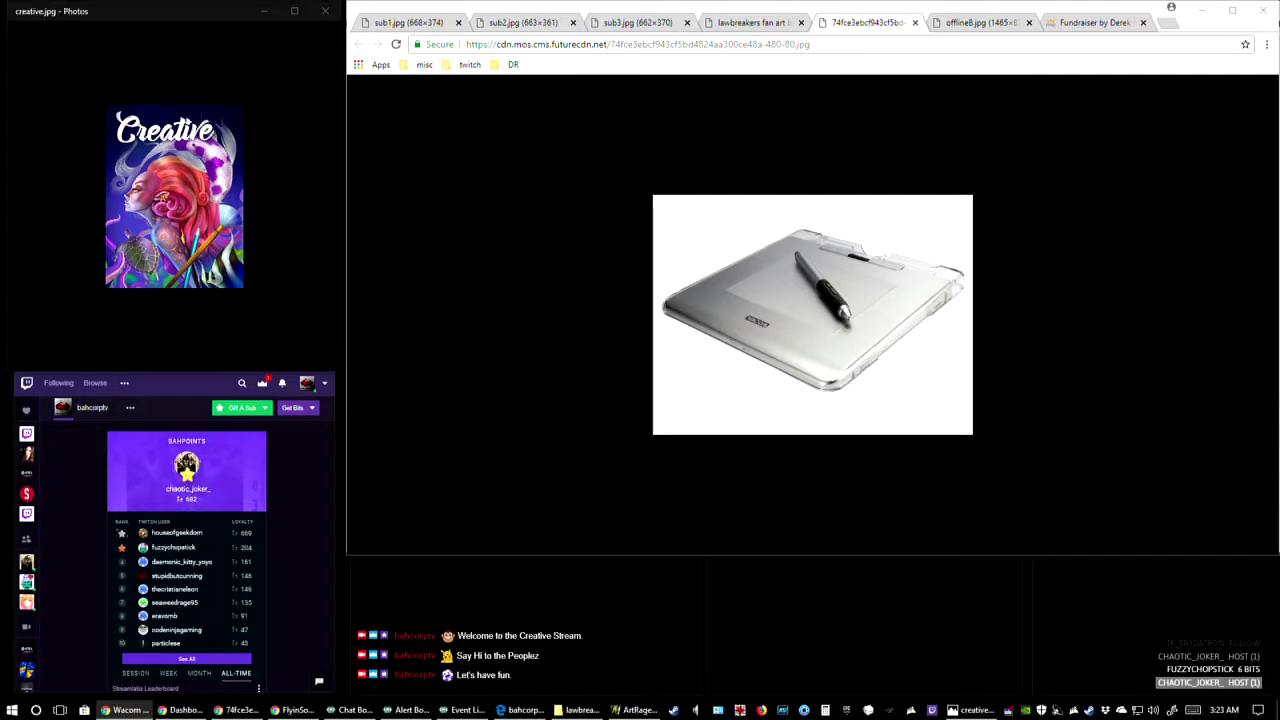
drag(5, 60, 698, 20)
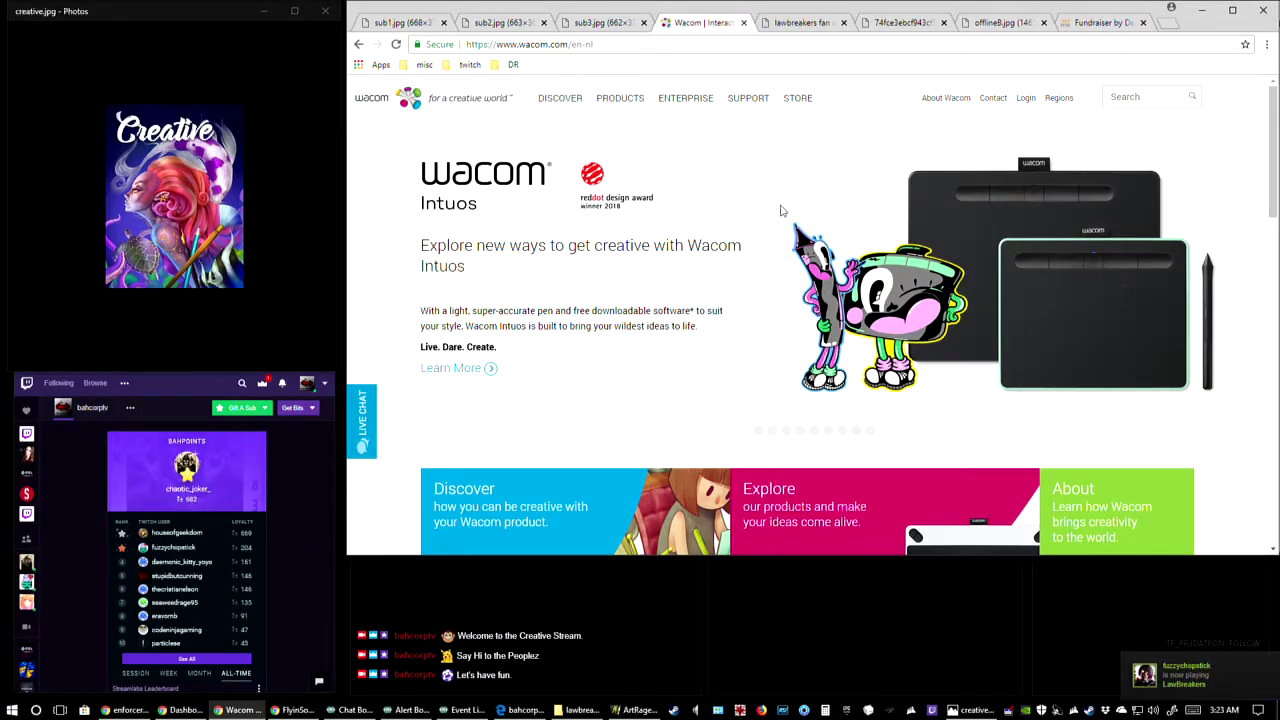
- Look over the Wacom home page and its product overview, and open the Bamboo Paper page
scroll(700, 247, down, 1)
scroll(700, 247, up, 1)
click(196, 475)
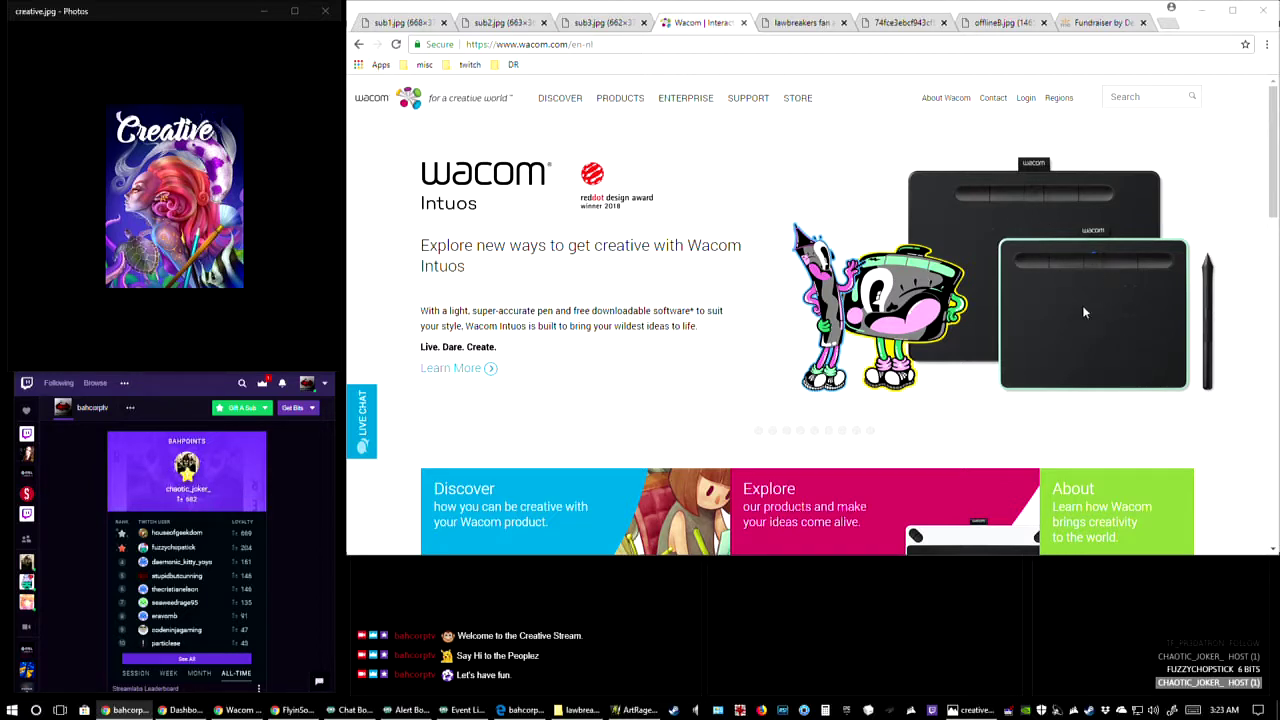
scroll(1110, 300, down, 1)
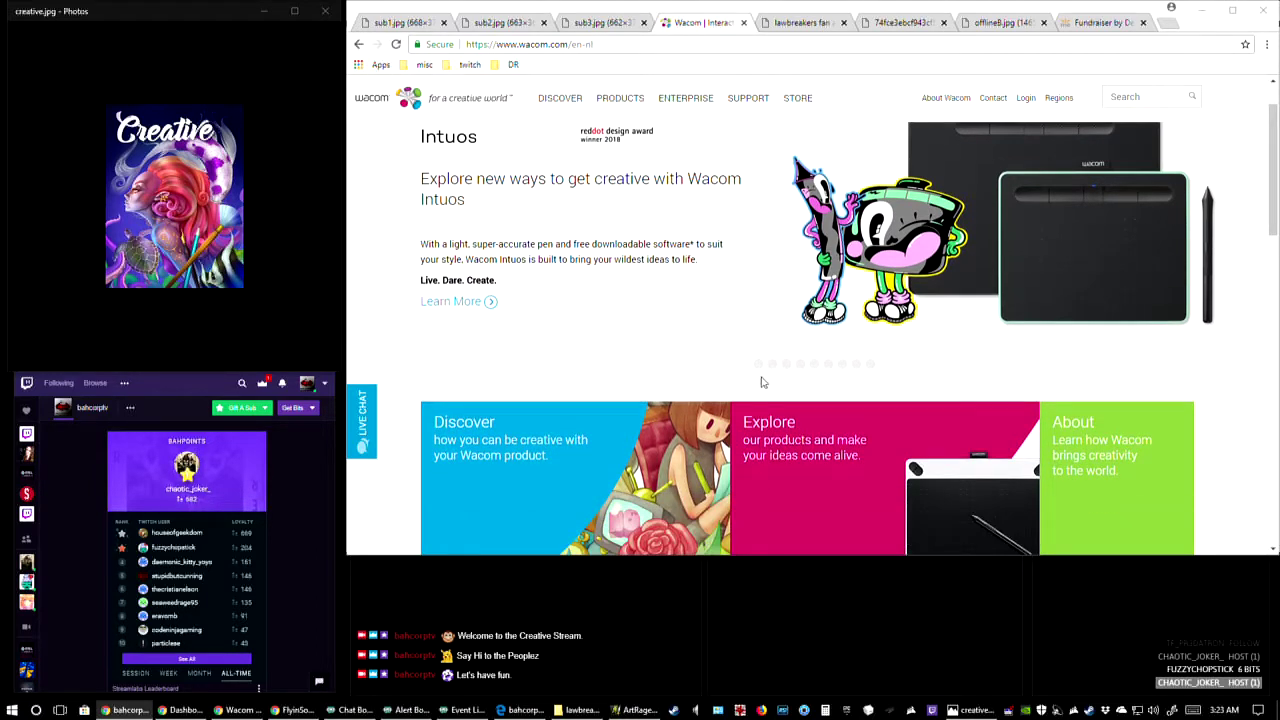
scroll(910, 379, down, 2)
scroll(880, 300, up, 3)
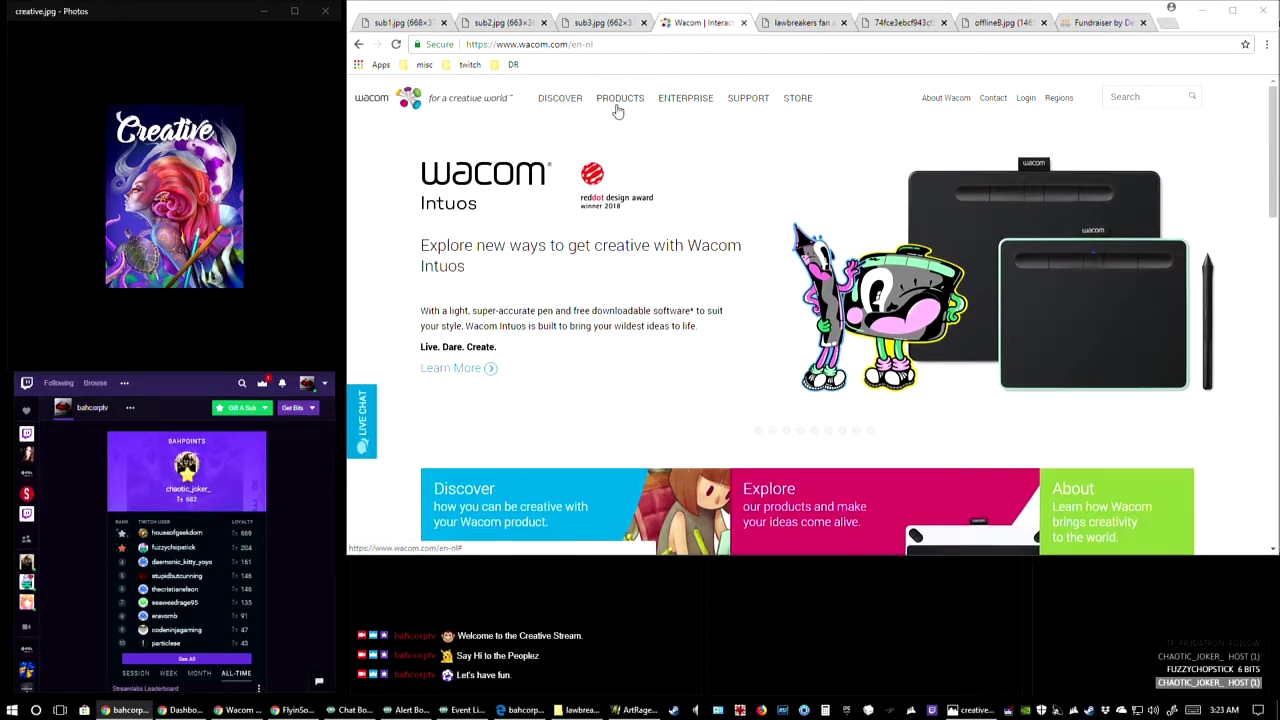
mouse_move(615, 106)
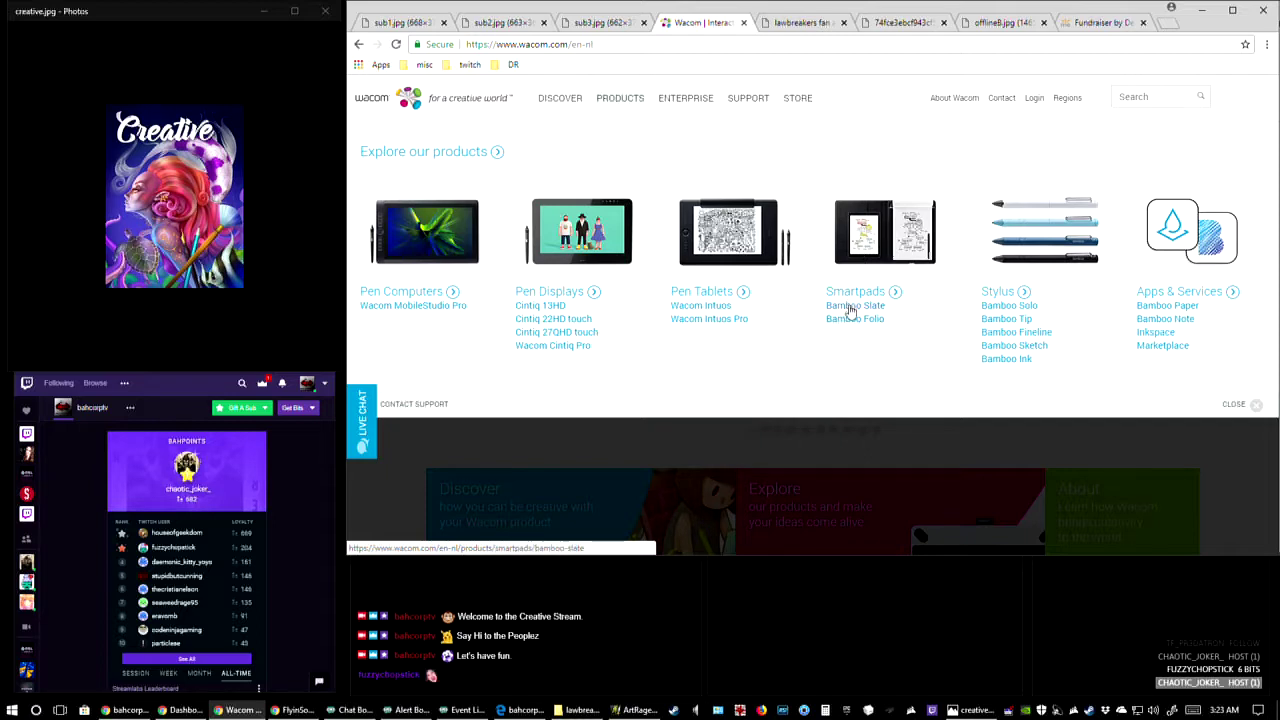
click(1170, 317)
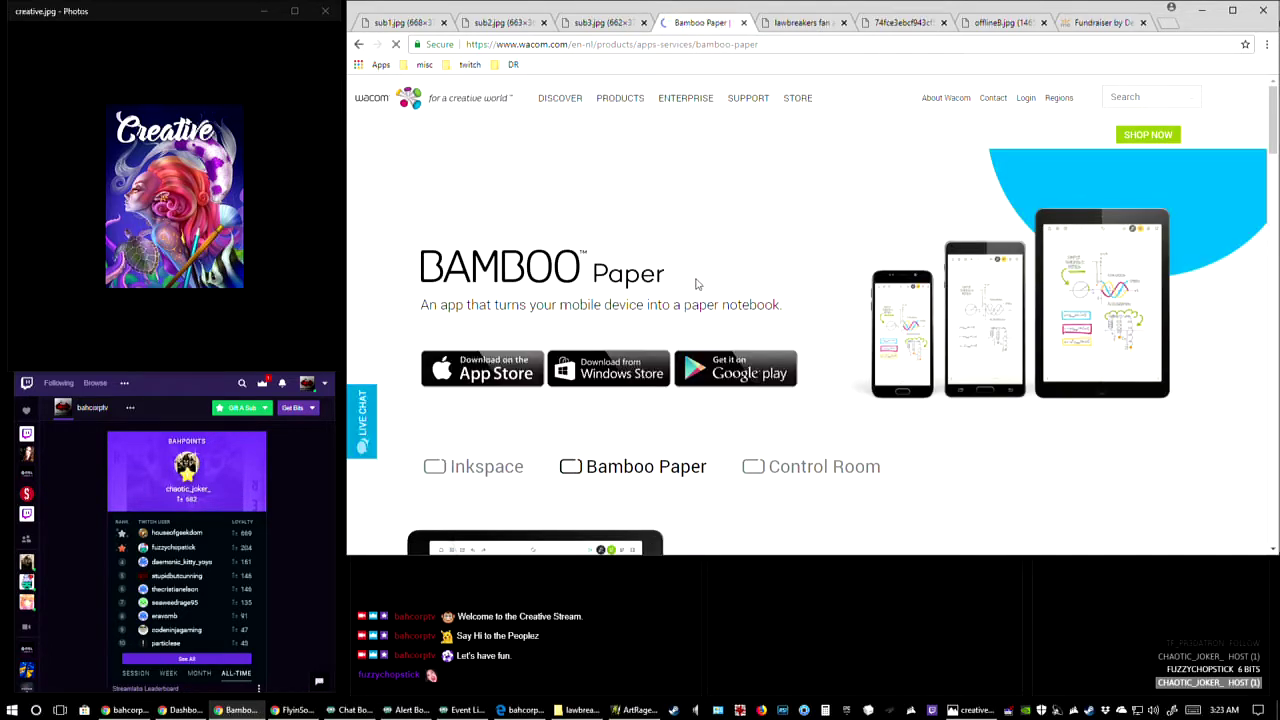
- Examine the Bamboo Paper page's sections on drawing tools, inking, Inkspace syncing and the matching pens
scroll(1158, 258, down, 1)
scroll(749, 334, down, 3)
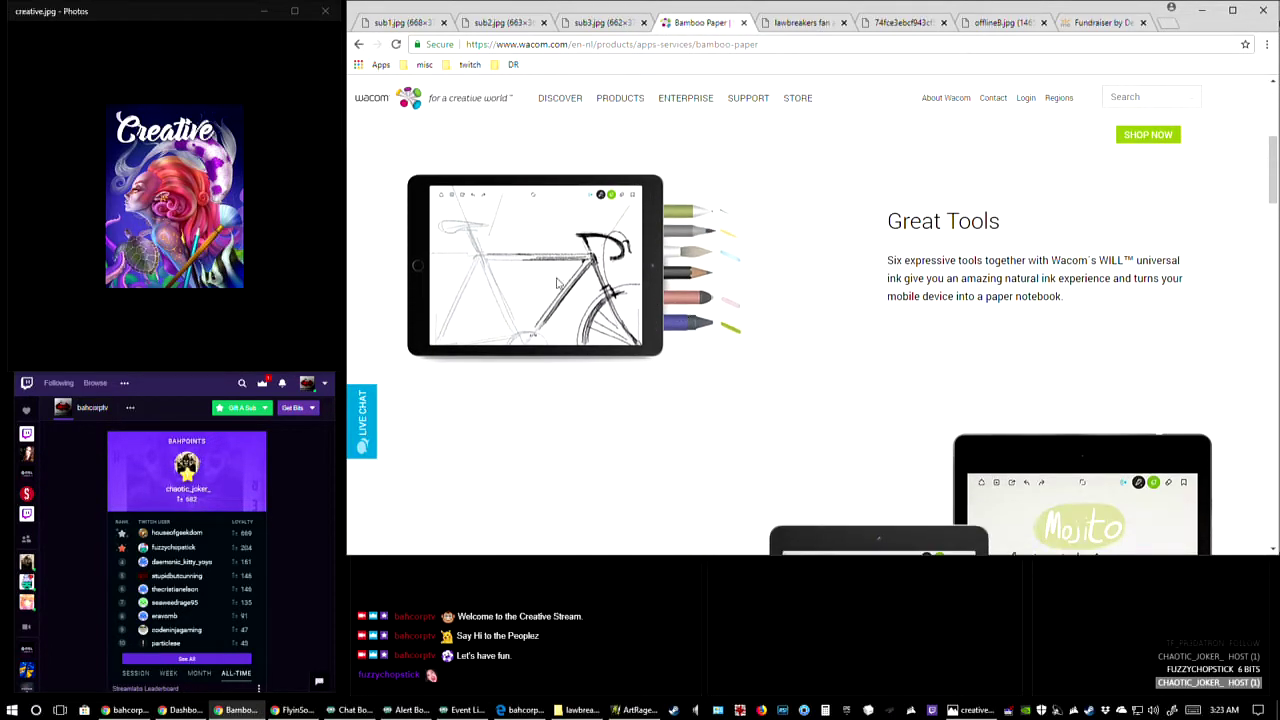
scroll(806, 343, down, 3)
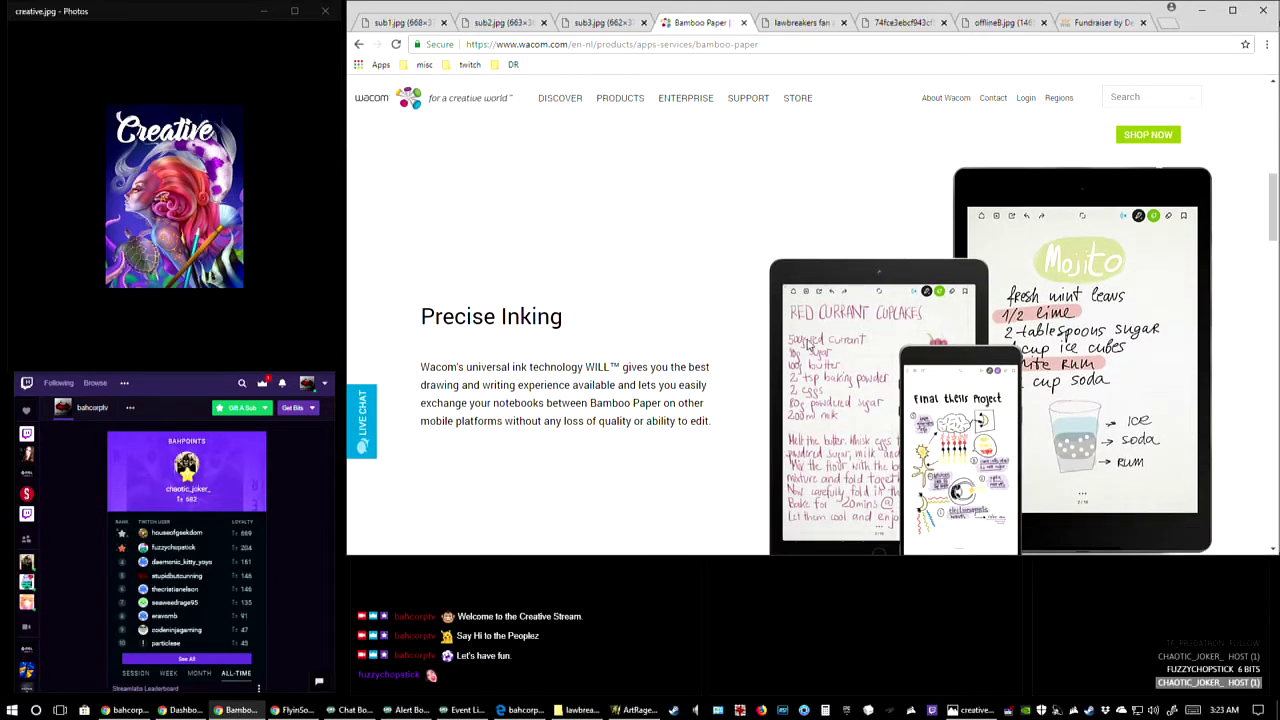
scroll(808, 343, down, 5)
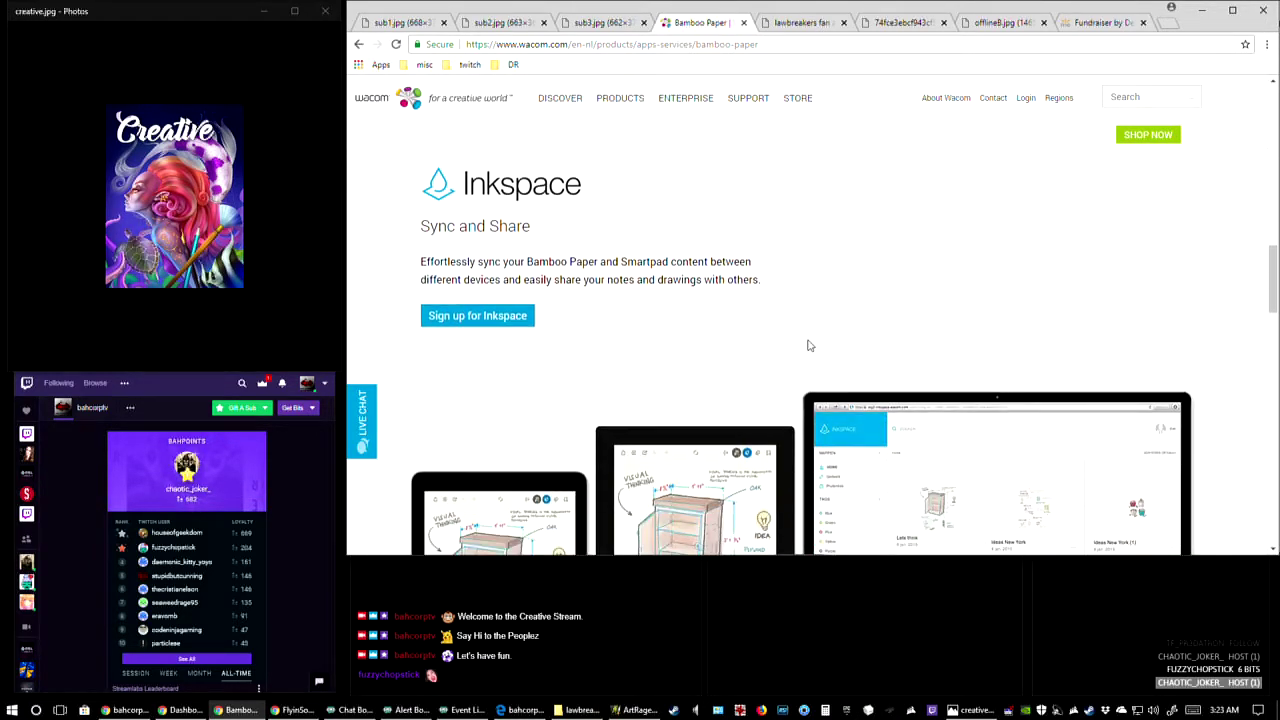
scroll(812, 346, down, 2)
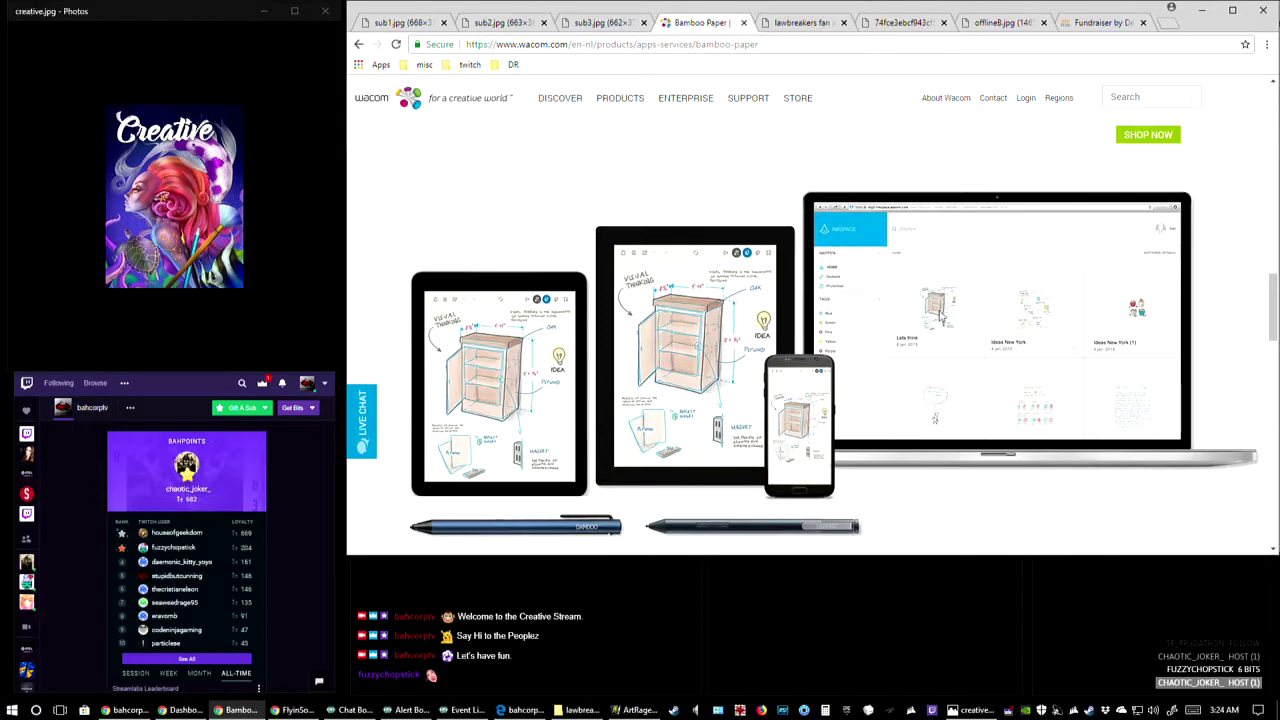
scroll(720, 397, down, 2)
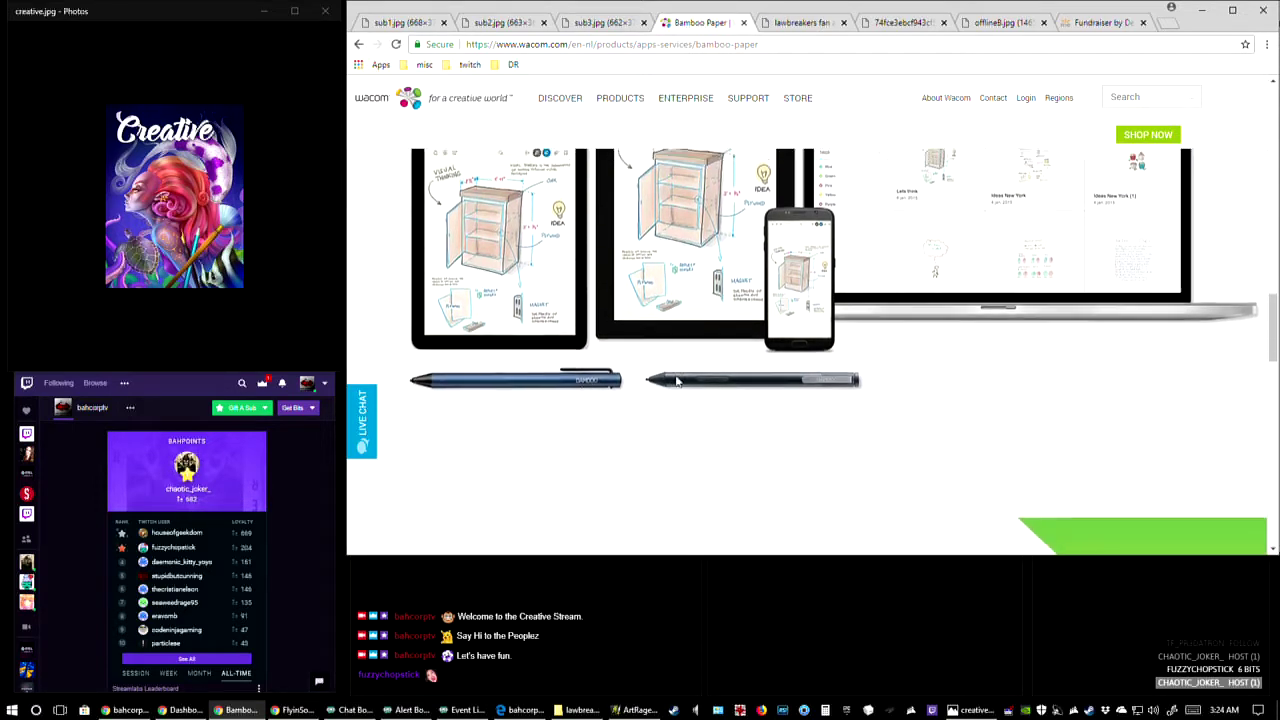
scroll(700, 410, up, 1)
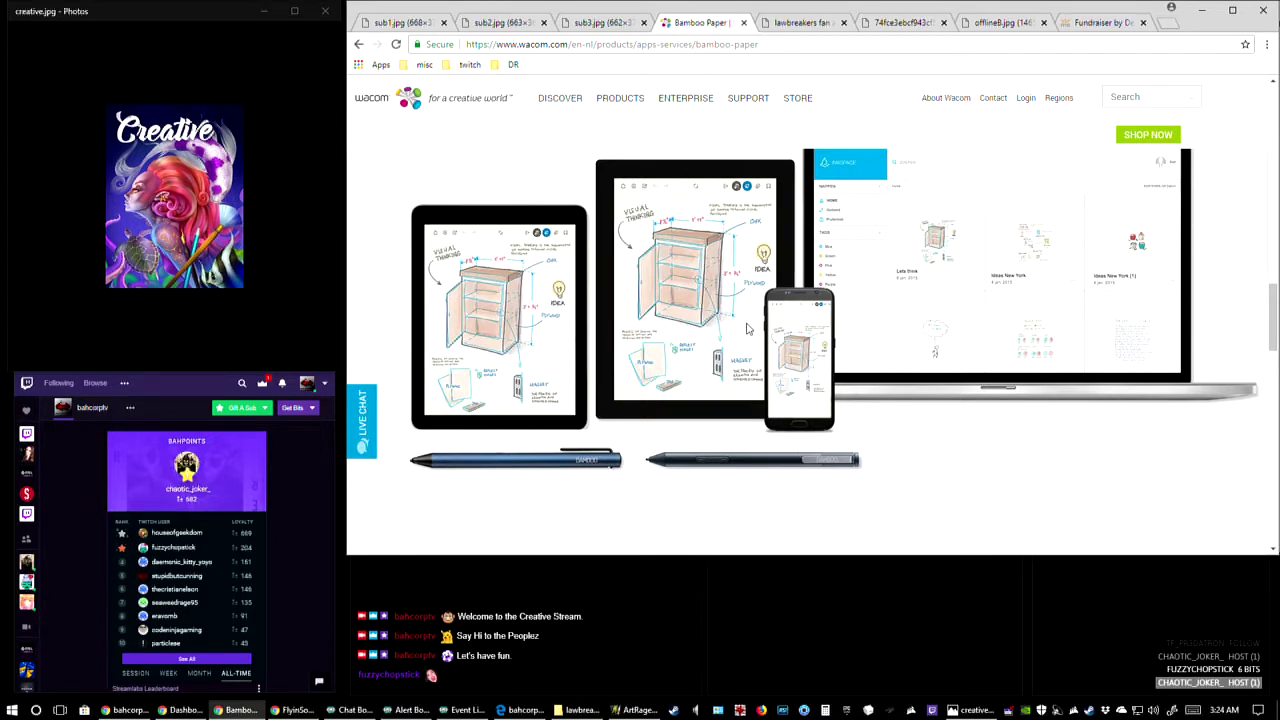
scroll(757, 297, down, 3)
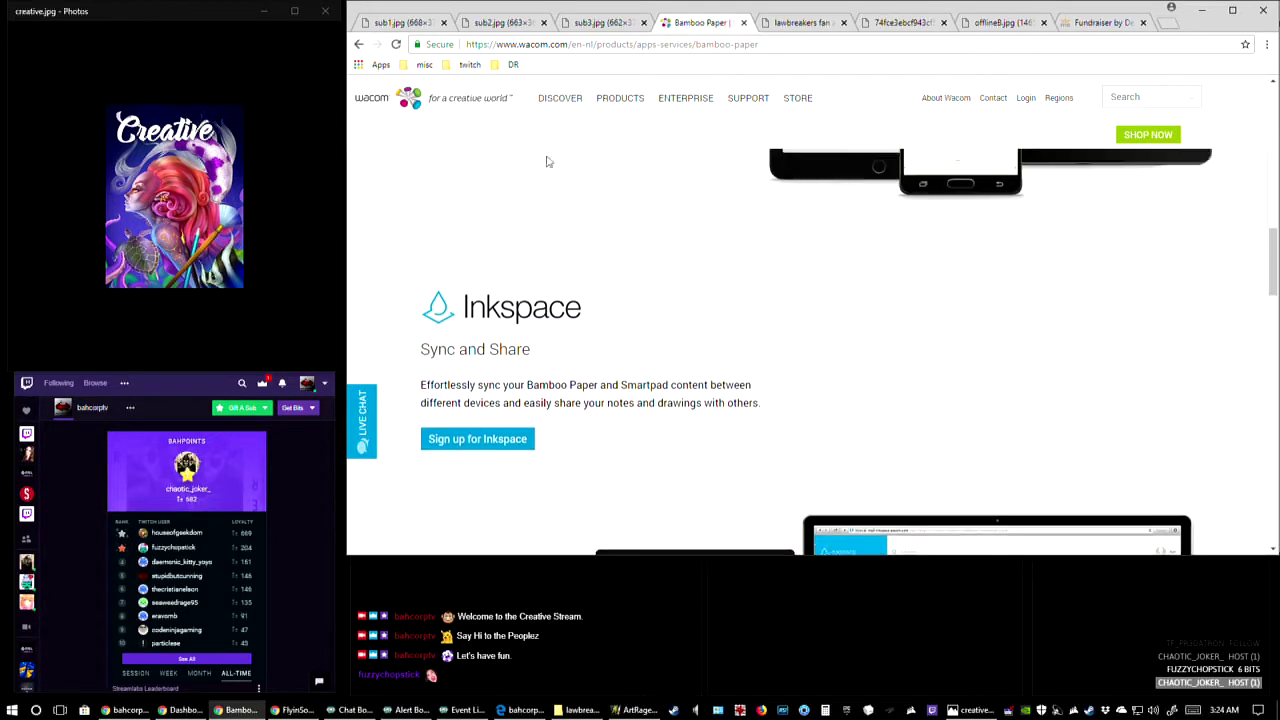
- Go back to the Wacom product overview and open the Bamboo Slate smartpad page to examine its overview and video sections
click(359, 45)
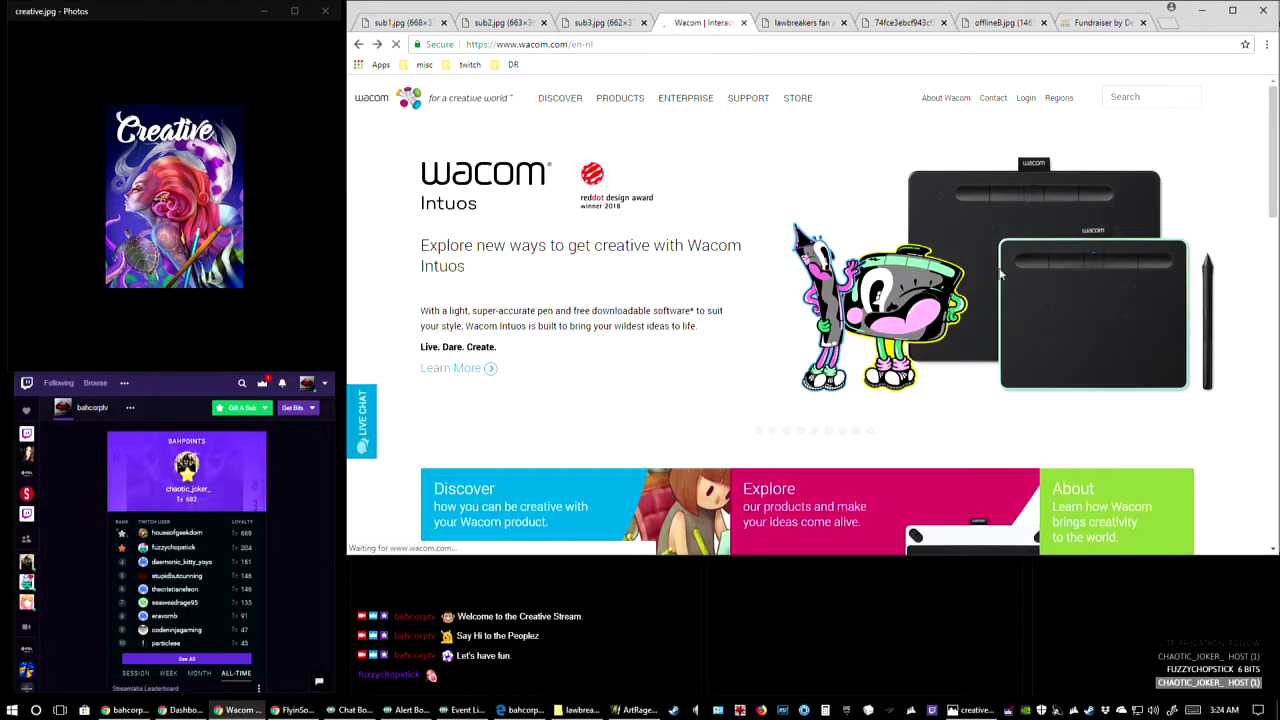
click(616, 97)
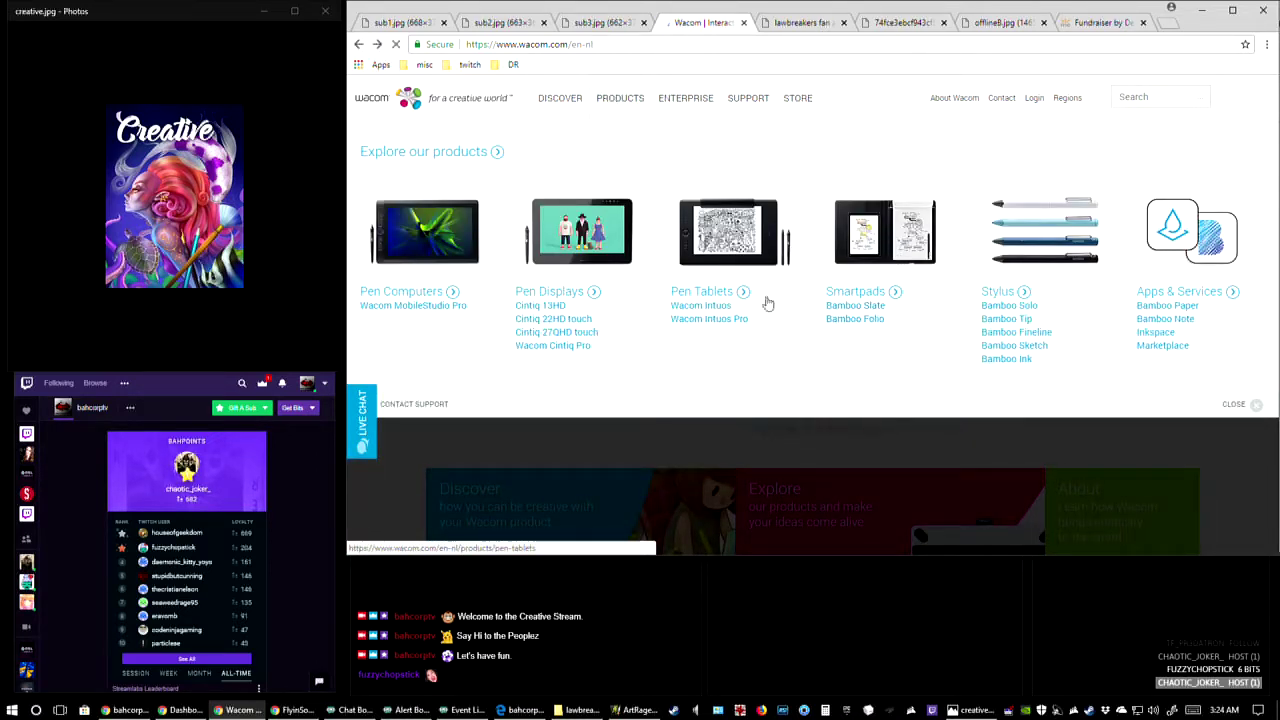
click(852, 305)
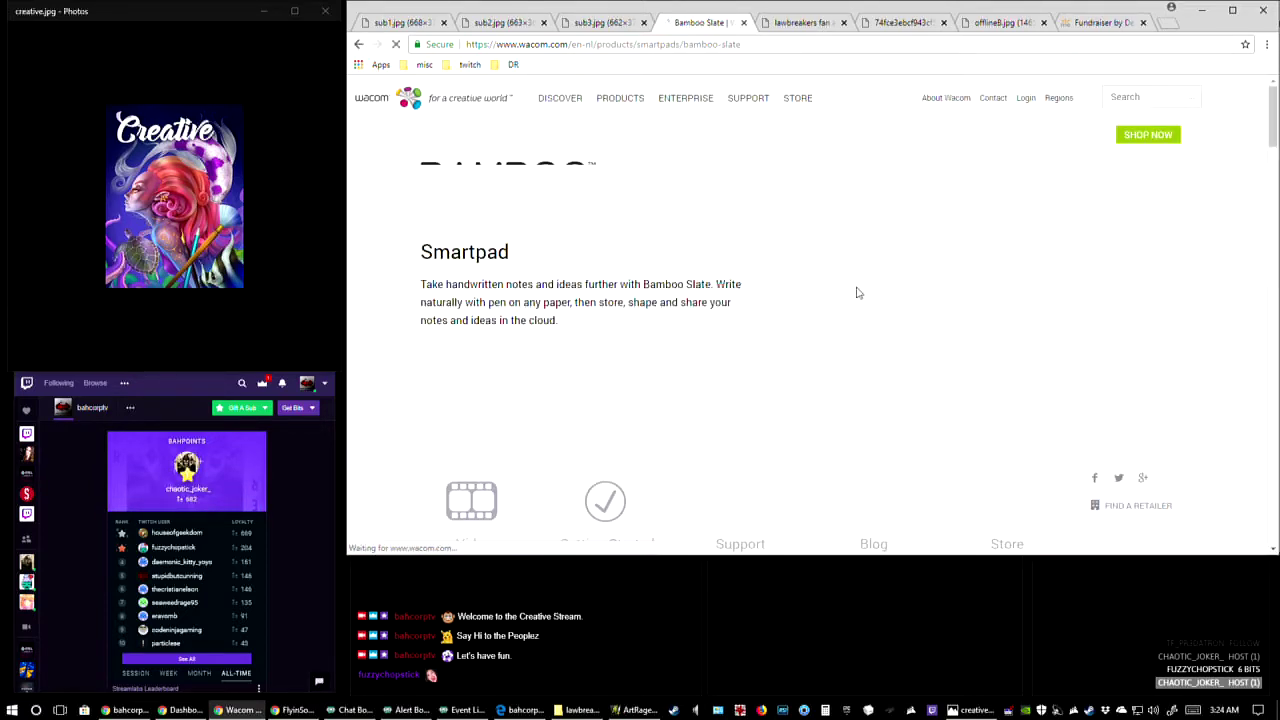
scroll(798, 283, down, 2)
scroll(798, 283, up, 2)
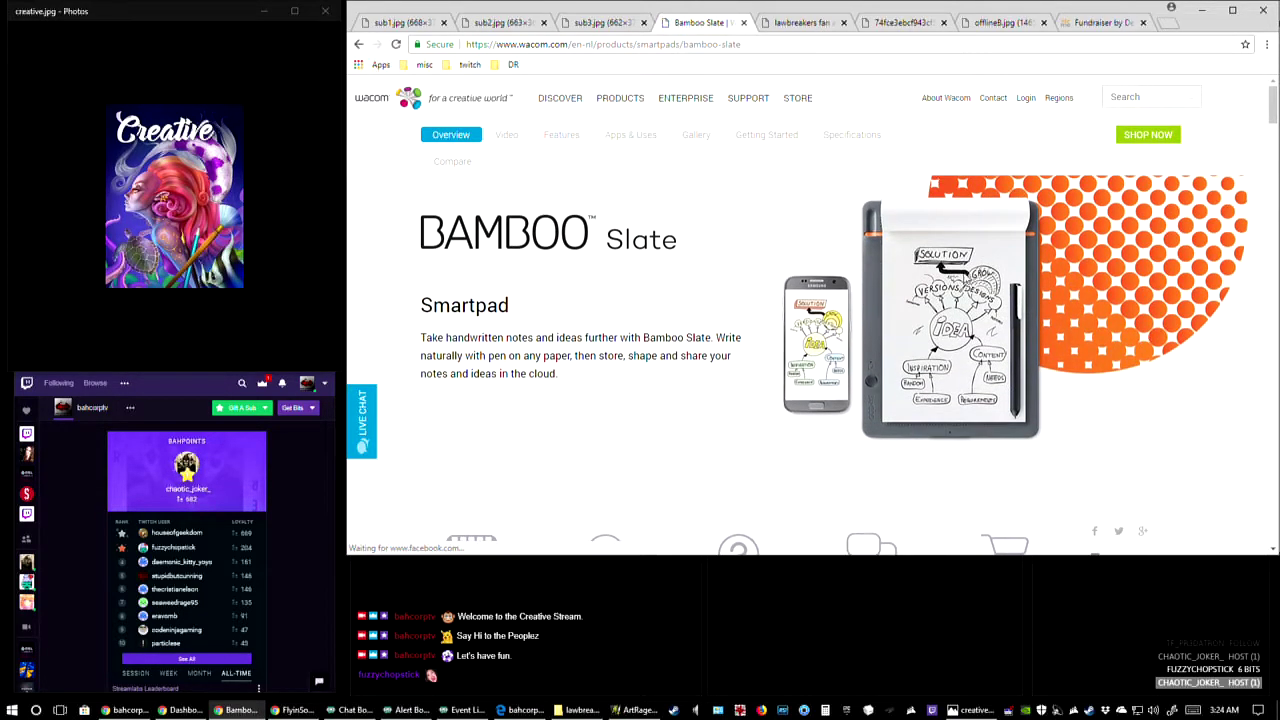
scroll(786, 326, down, 3)
scroll(786, 326, down, 9)
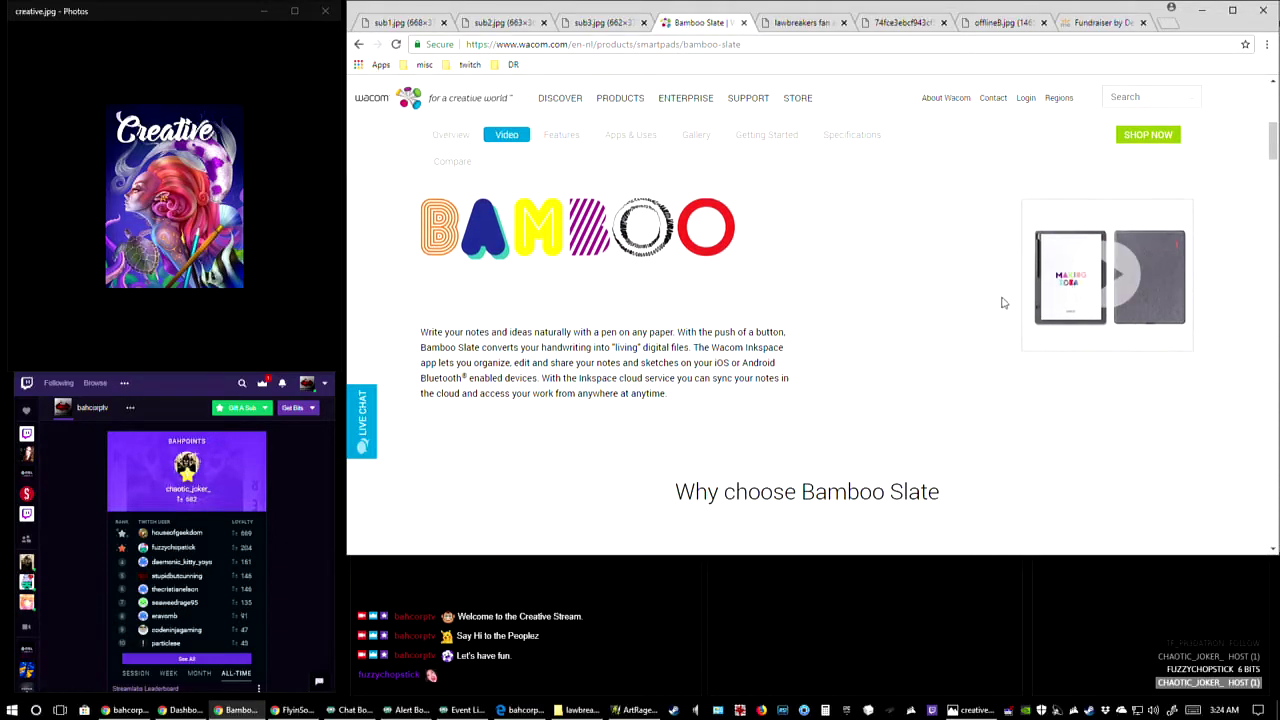
- Examine the Bamboo Slate page's feature sections on workflow, the two sizes and cloud export
scroll(712, 340, down, 5)
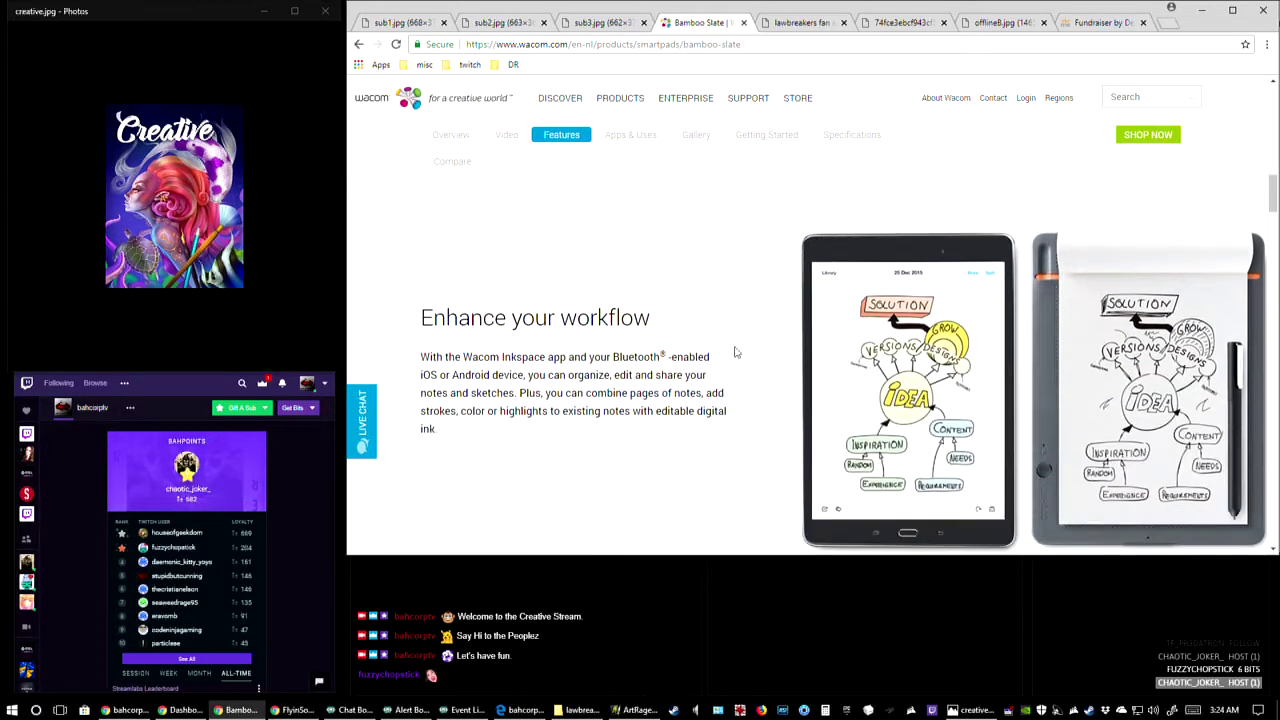
scroll(701, 357, down, 5)
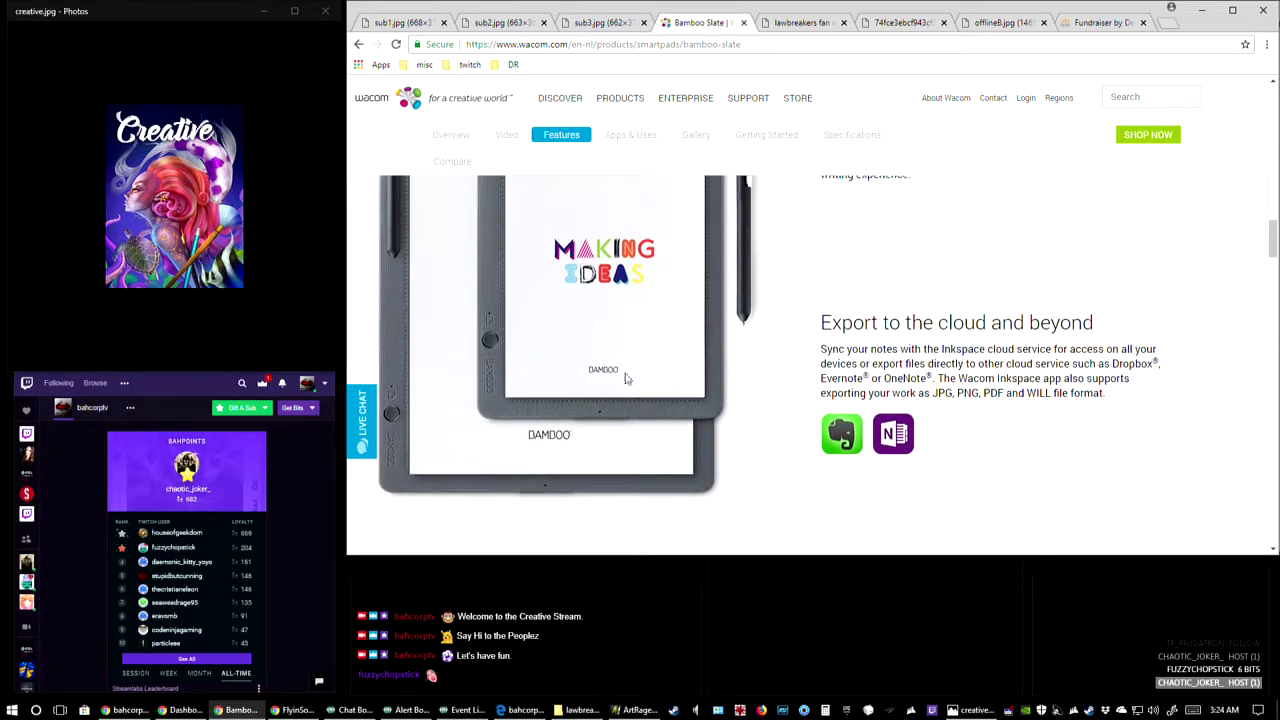
scroll(590, 385, up, 1)
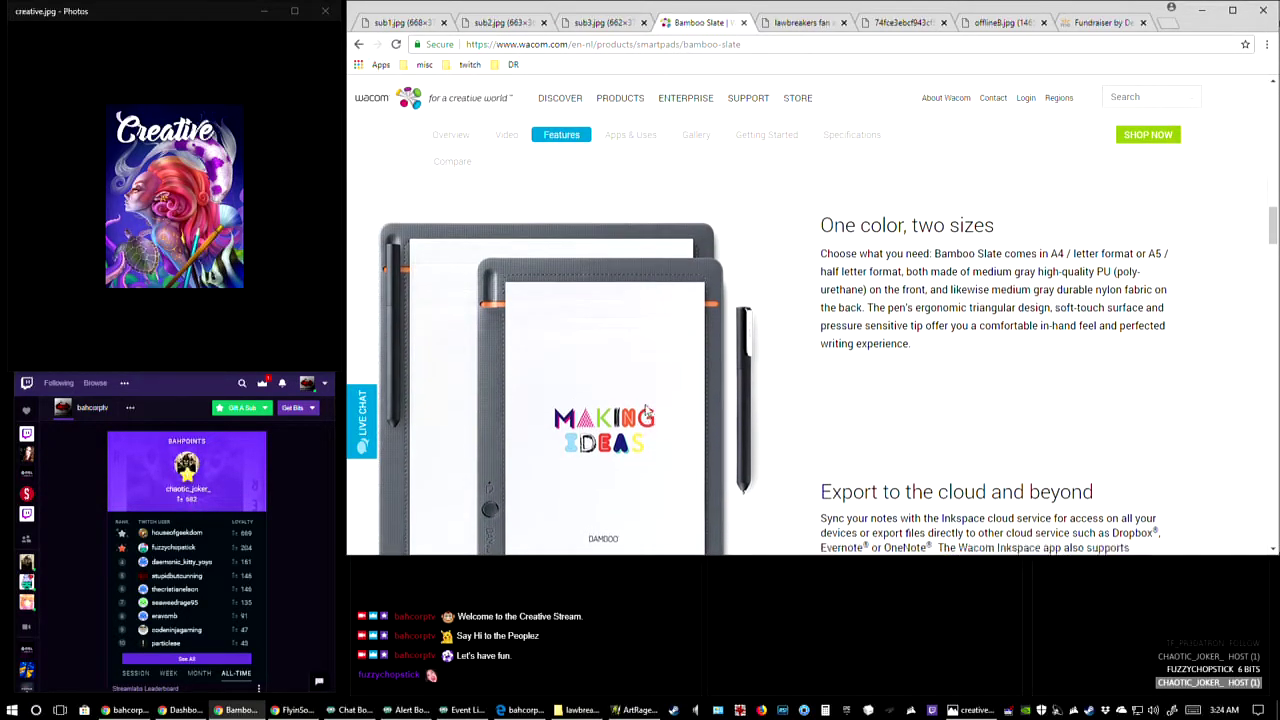
scroll(664, 404, up, 3)
scroll(842, 413, up, 6)
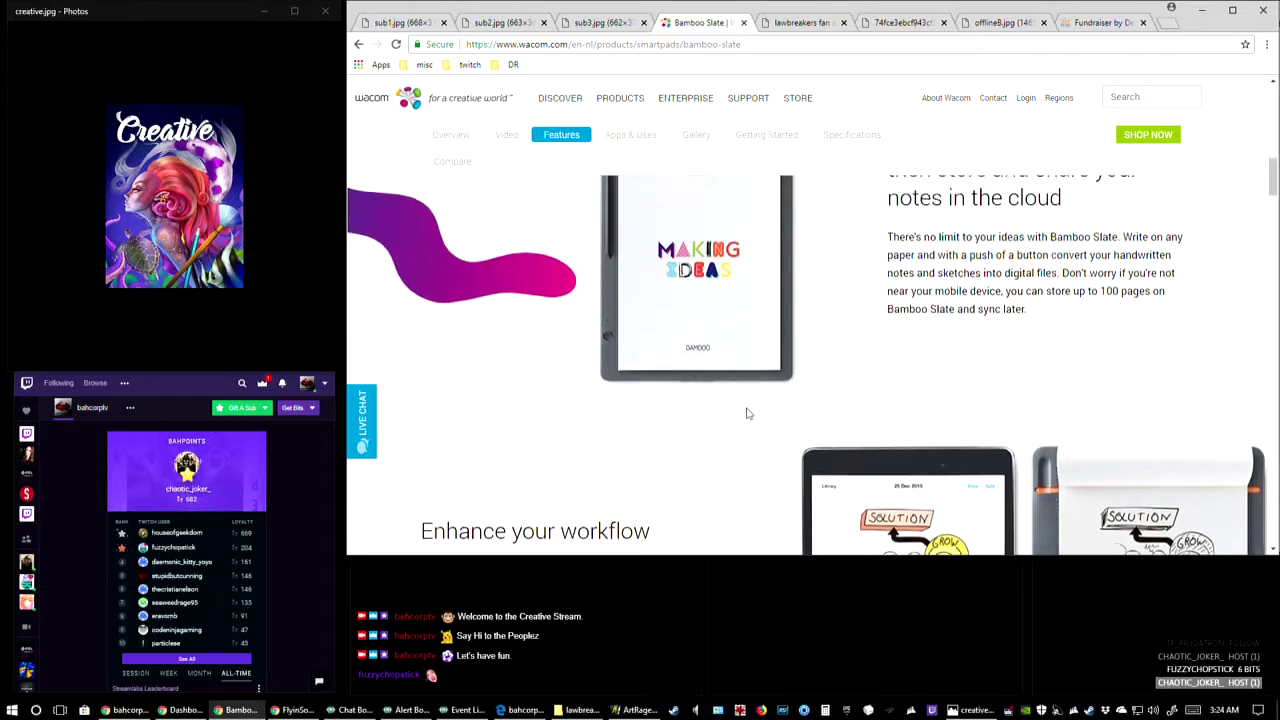
scroll(729, 405, up, 1)
- Return to the Wacom home page, open the Pen Tablets category and look over its product lineup
key(alt+Left)
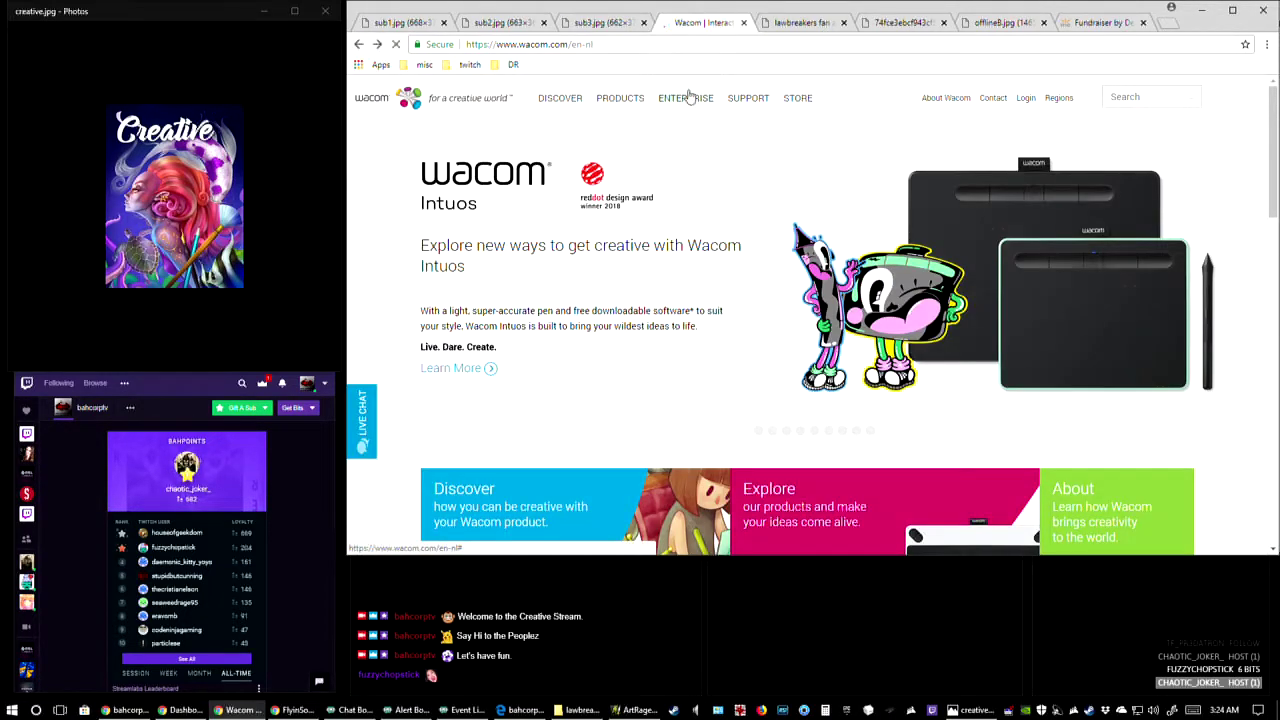
click(614, 100)
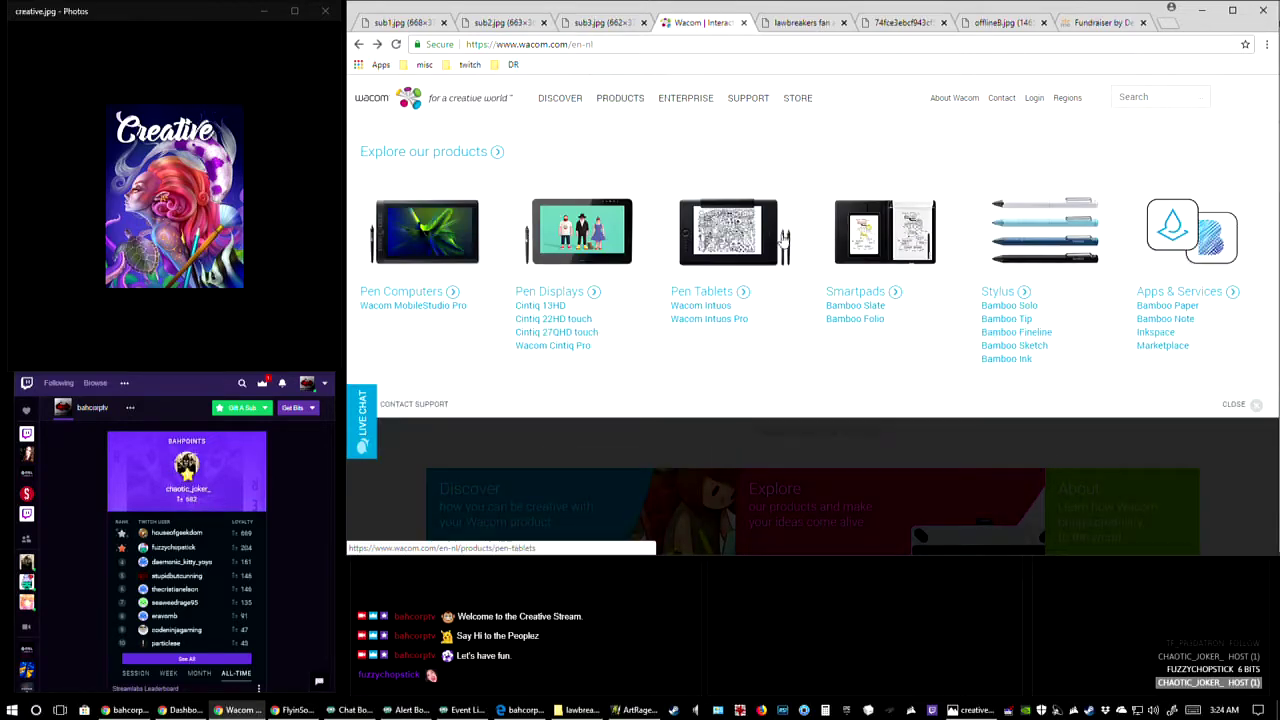
click(745, 250)
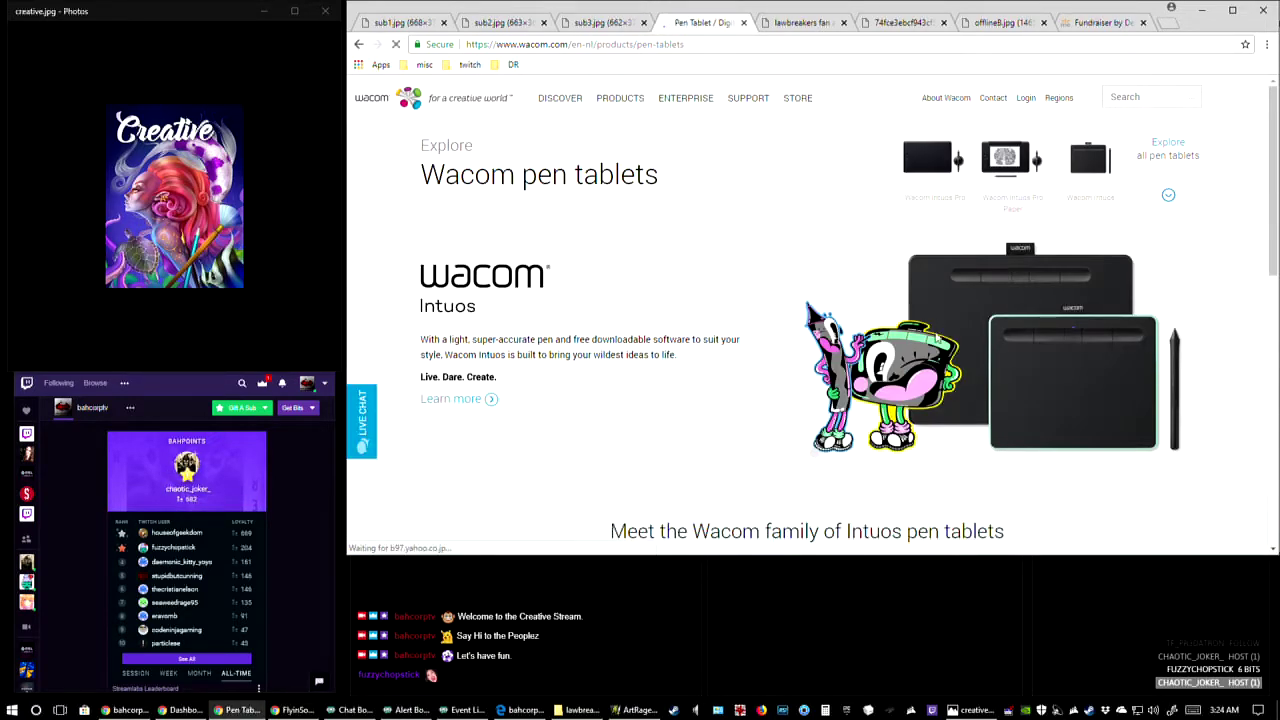
scroll(865, 304, down, 5)
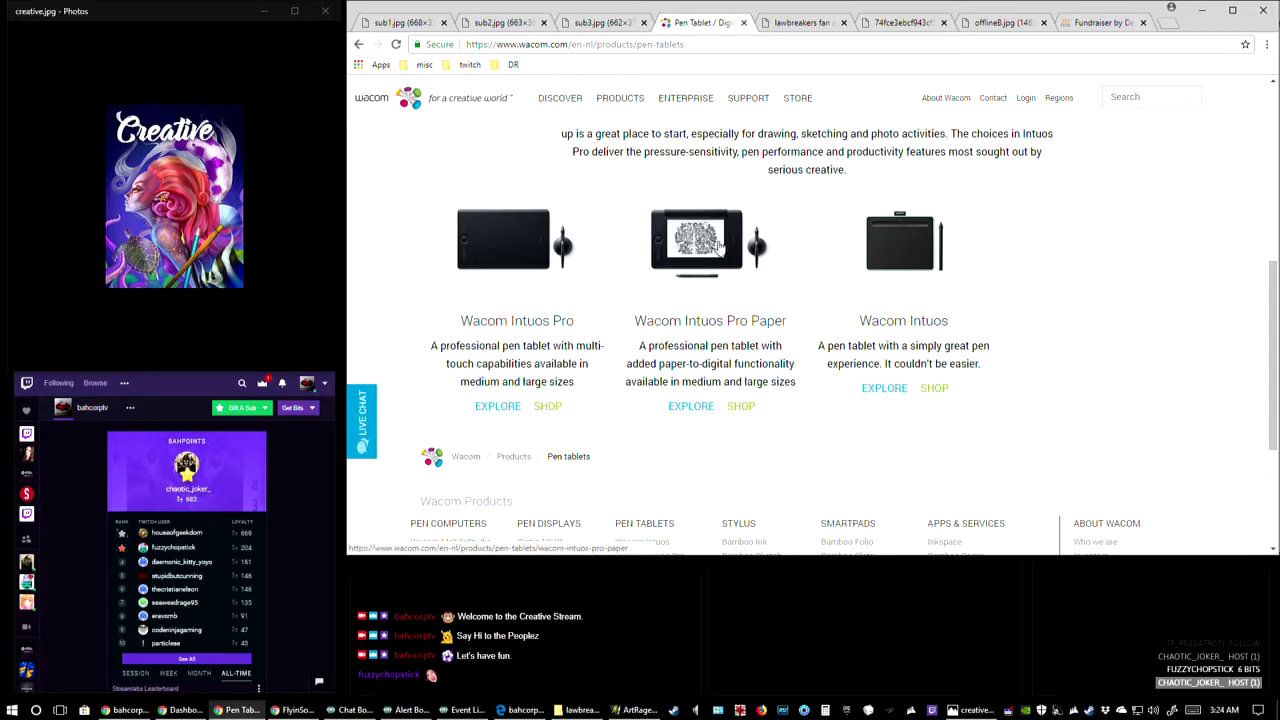
- Open the Wacom Intuos Pro Paper page and examine its features, including the pen and paper workflow sections
click(756, 296)
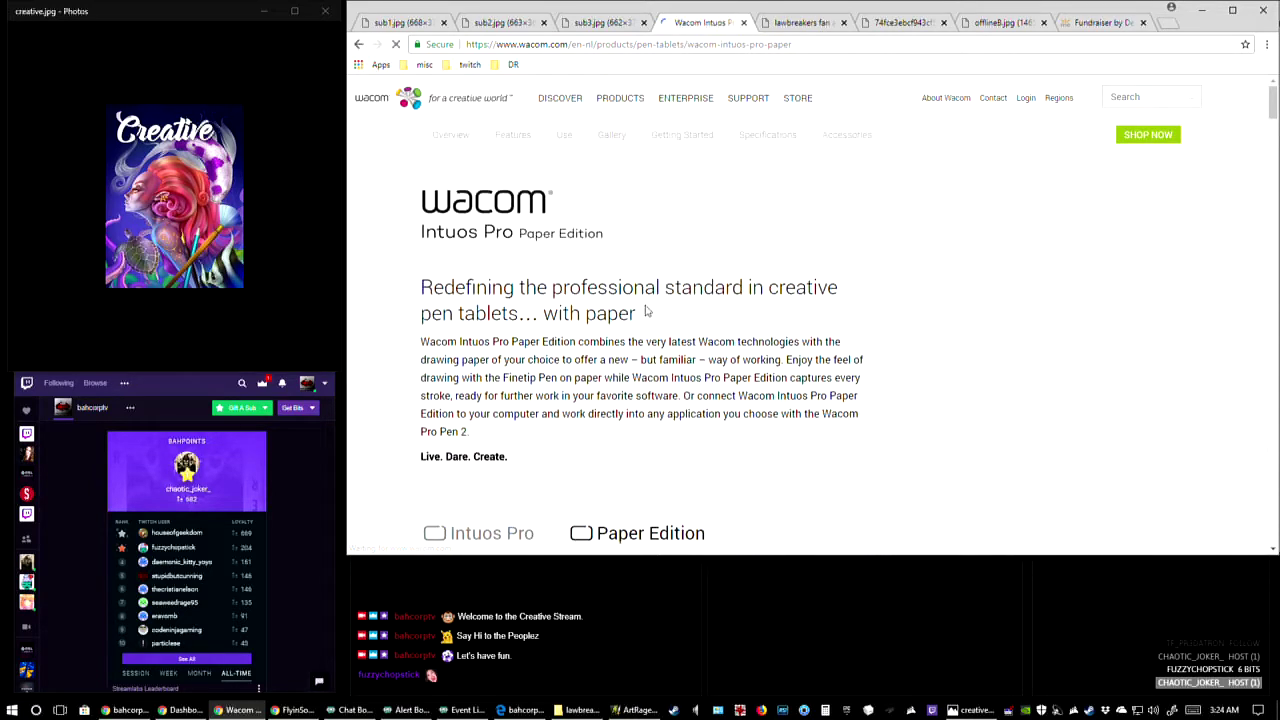
scroll(655, 313, down, 6)
scroll(655, 313, down, 7)
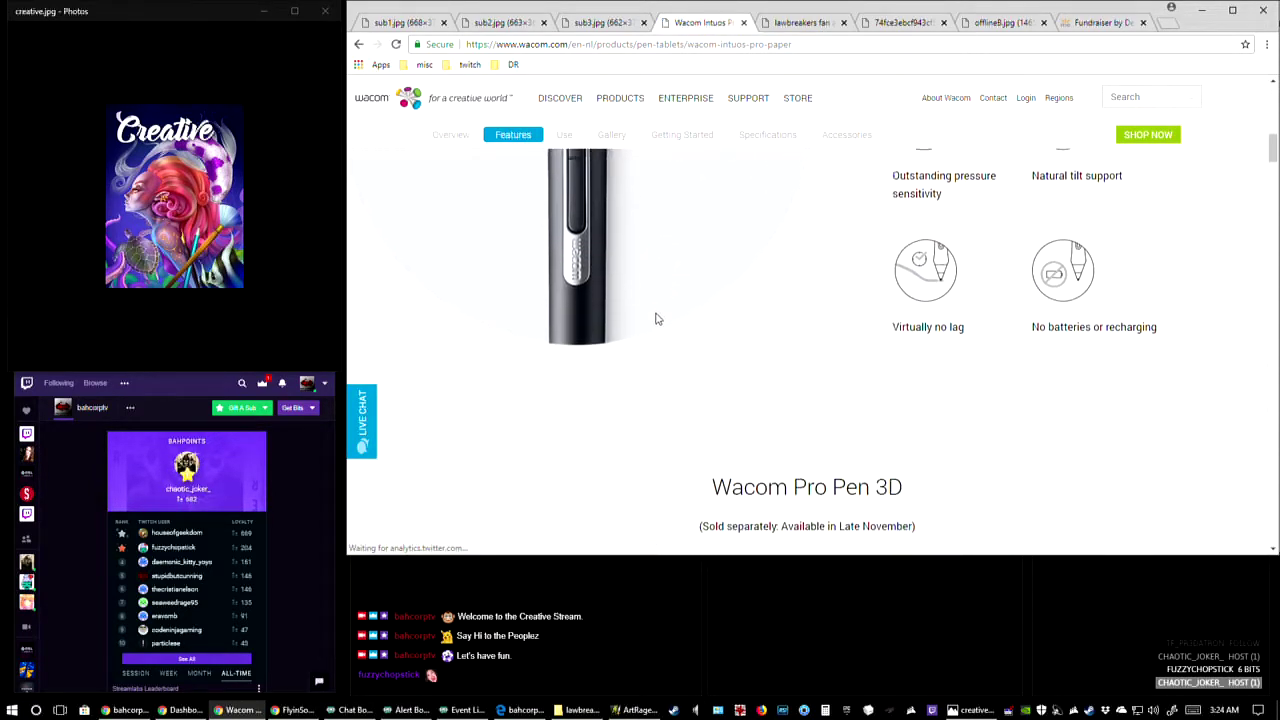
scroll(655, 333, down, 4)
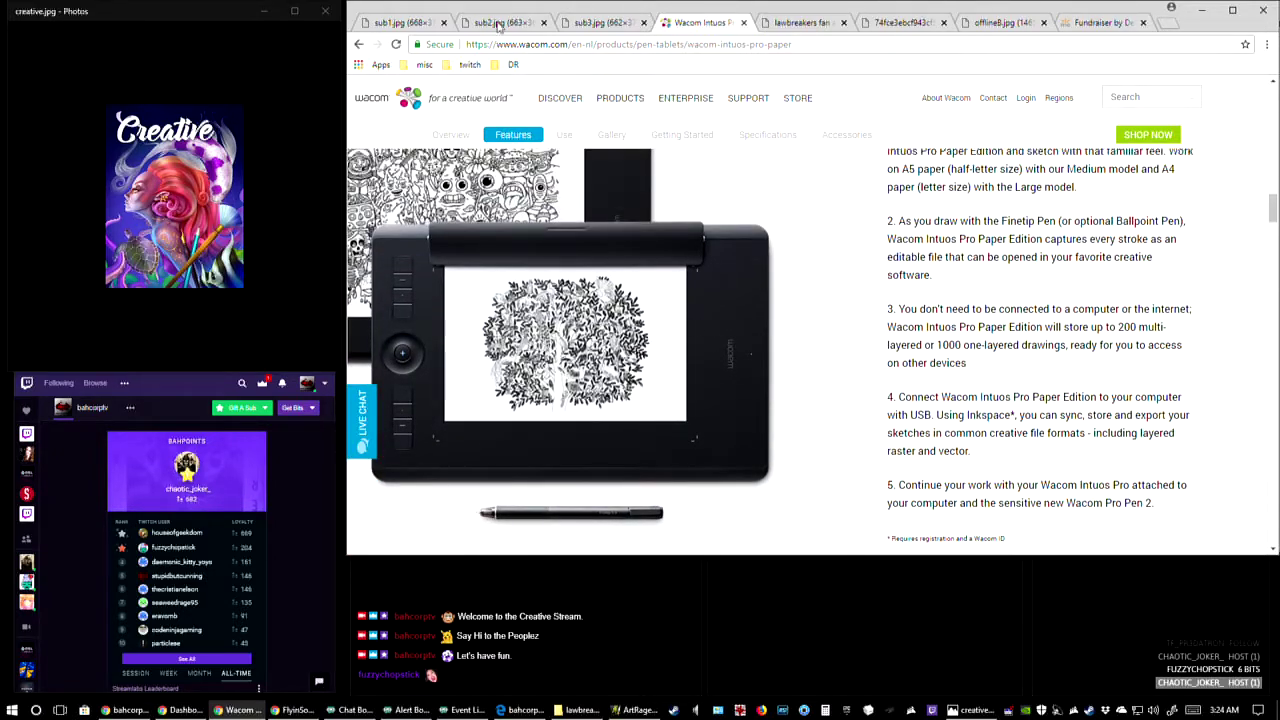
- Go back to the pen tablets lineup, open the Wacom Intuos page and examine its overview and feature video section
click(358, 44)
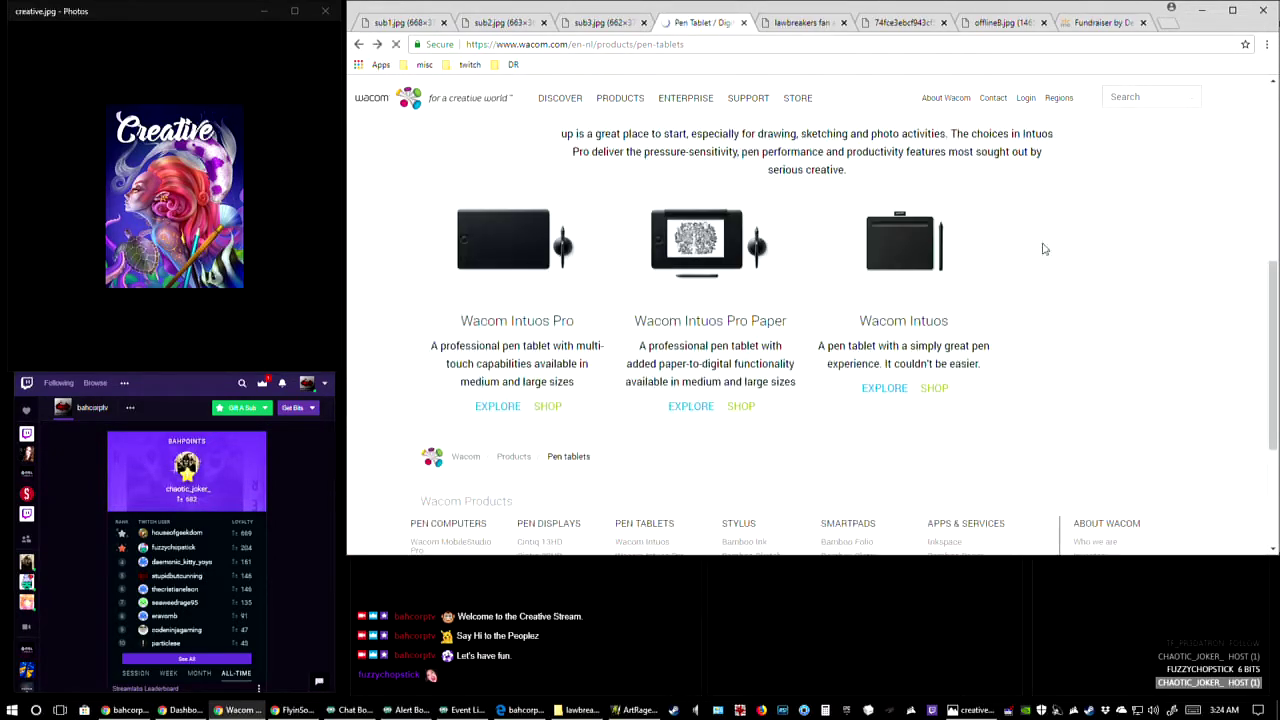
click(894, 241)
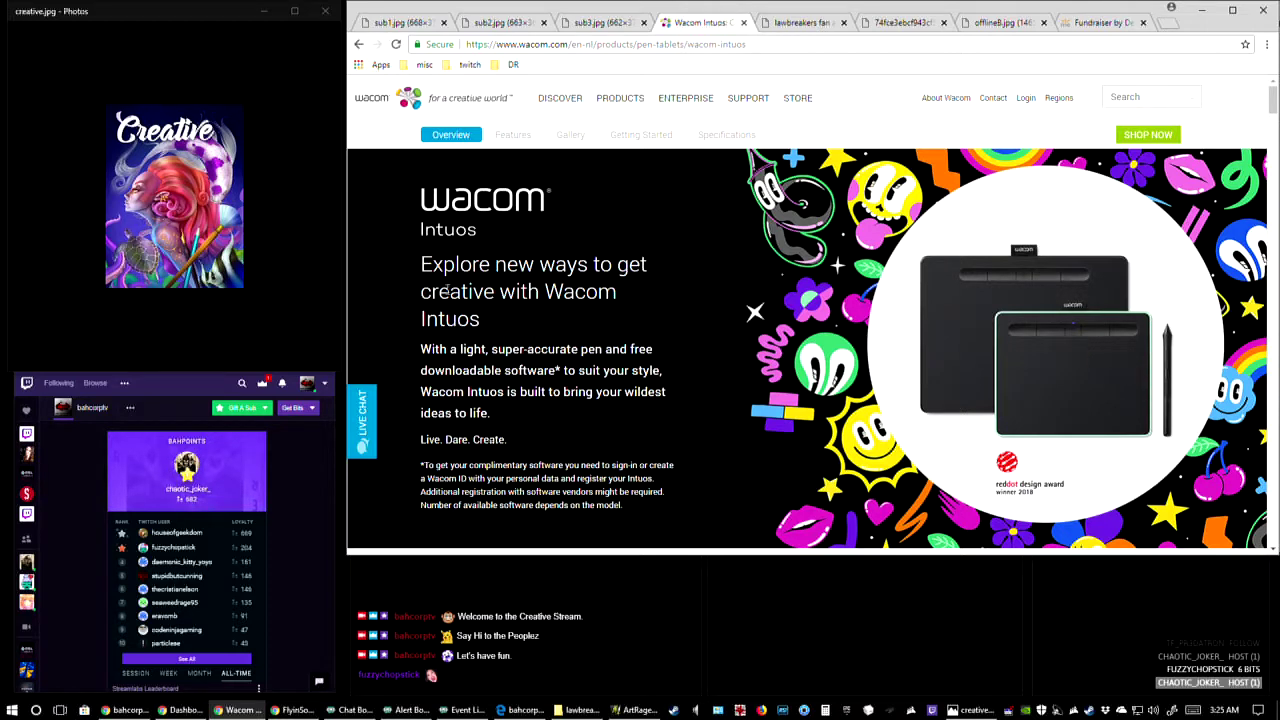
drag(416, 238, 492, 264)
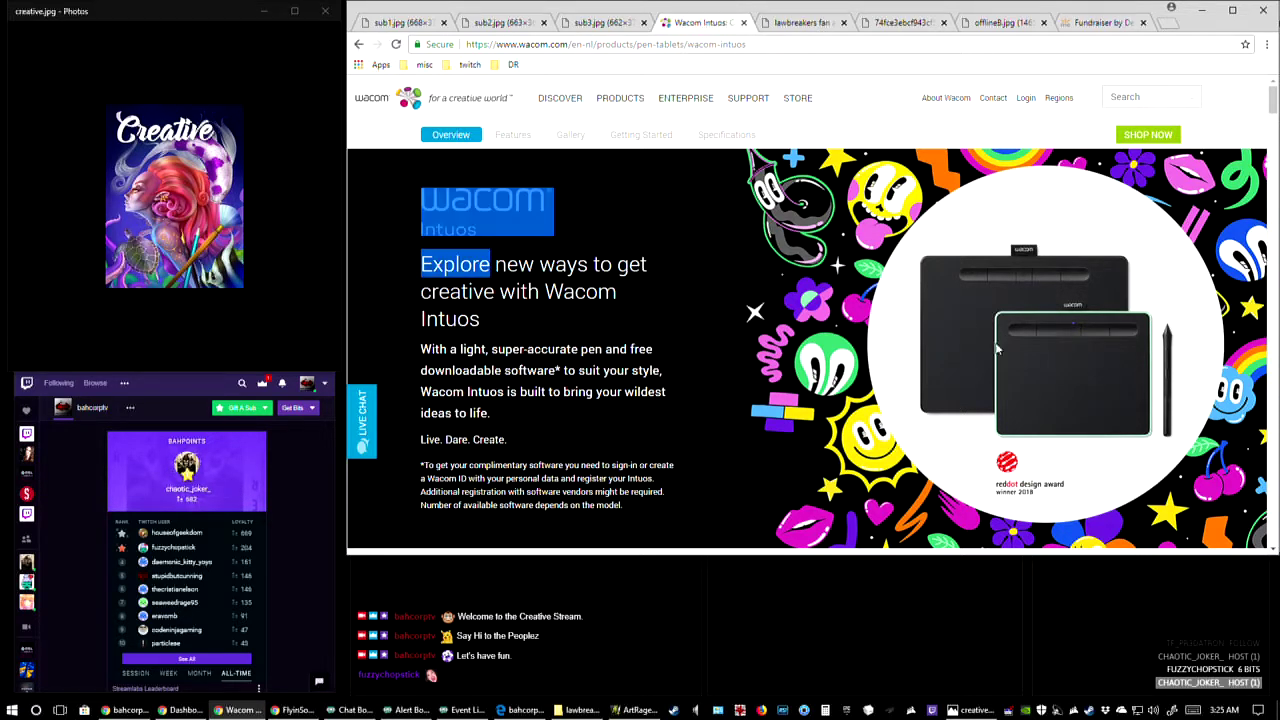
click(637, 274)
scroll(900, 370, down, 1)
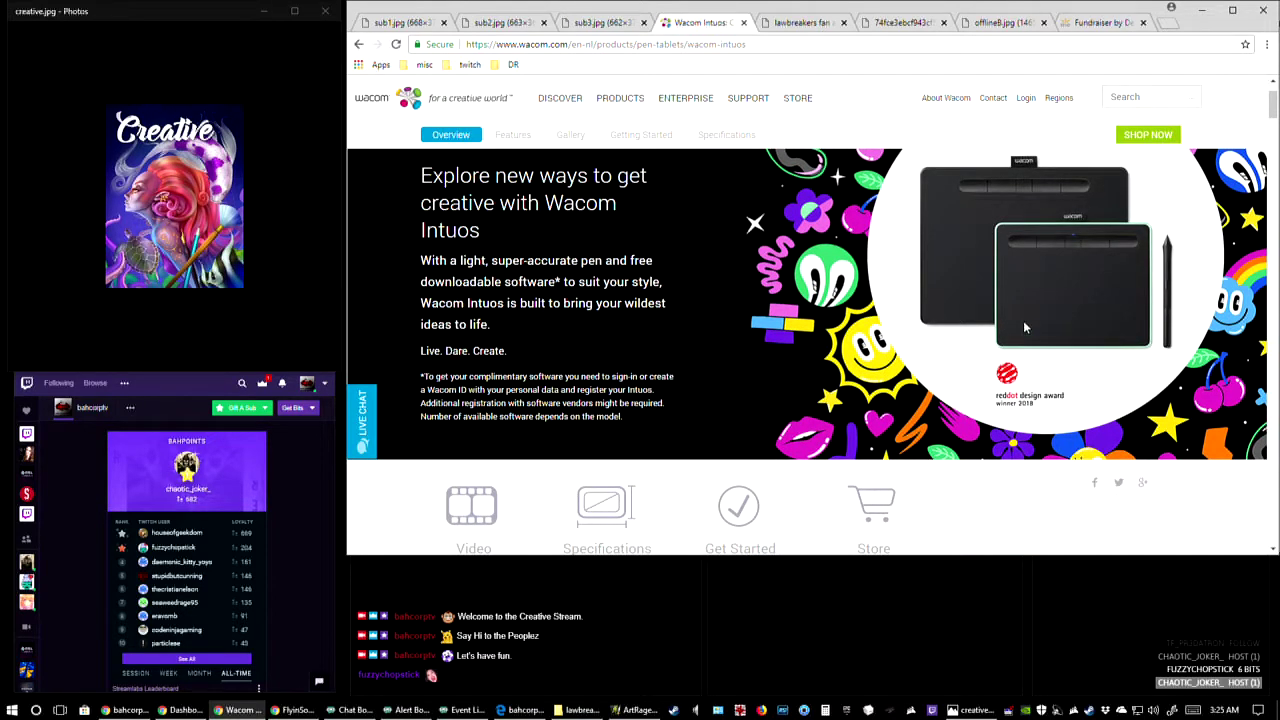
scroll(1015, 340, up, 1)
scroll(1005, 330, down, 6)
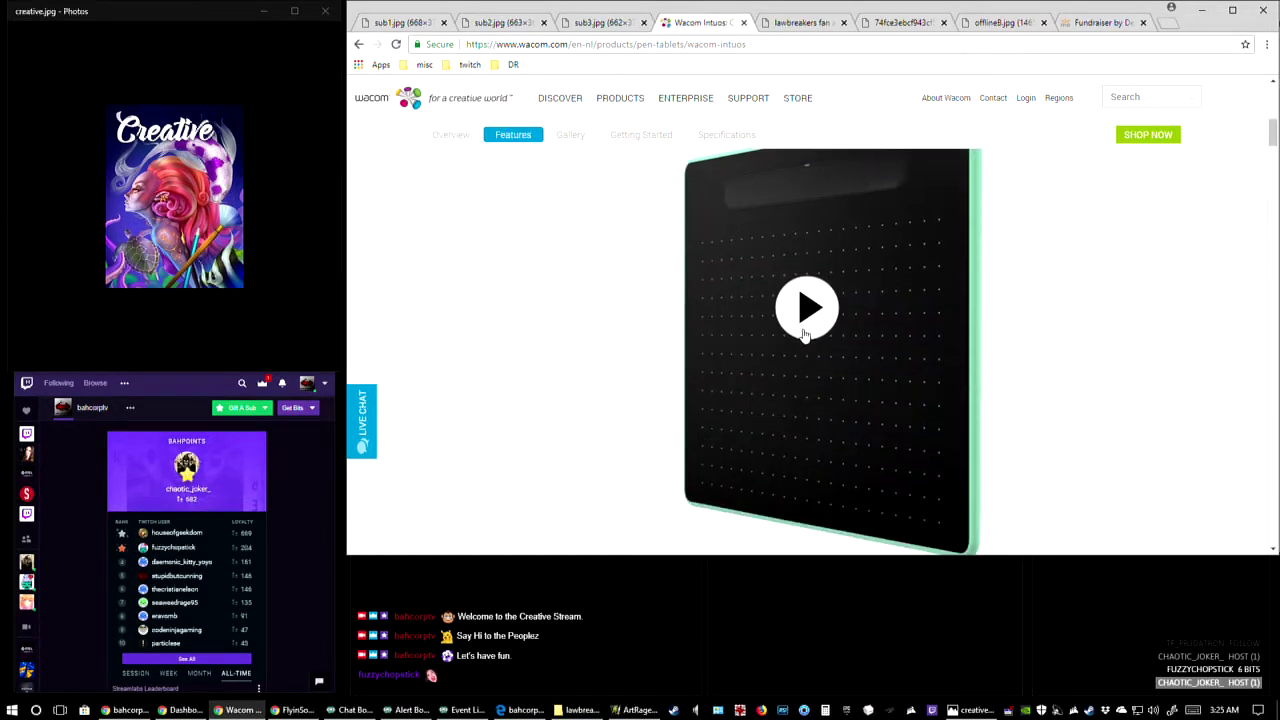
scroll(805, 335, up, 1)
- Play the "Wacom introduces the new Intuos" video on YouTube, muted and in theater mode
click(806, 360)
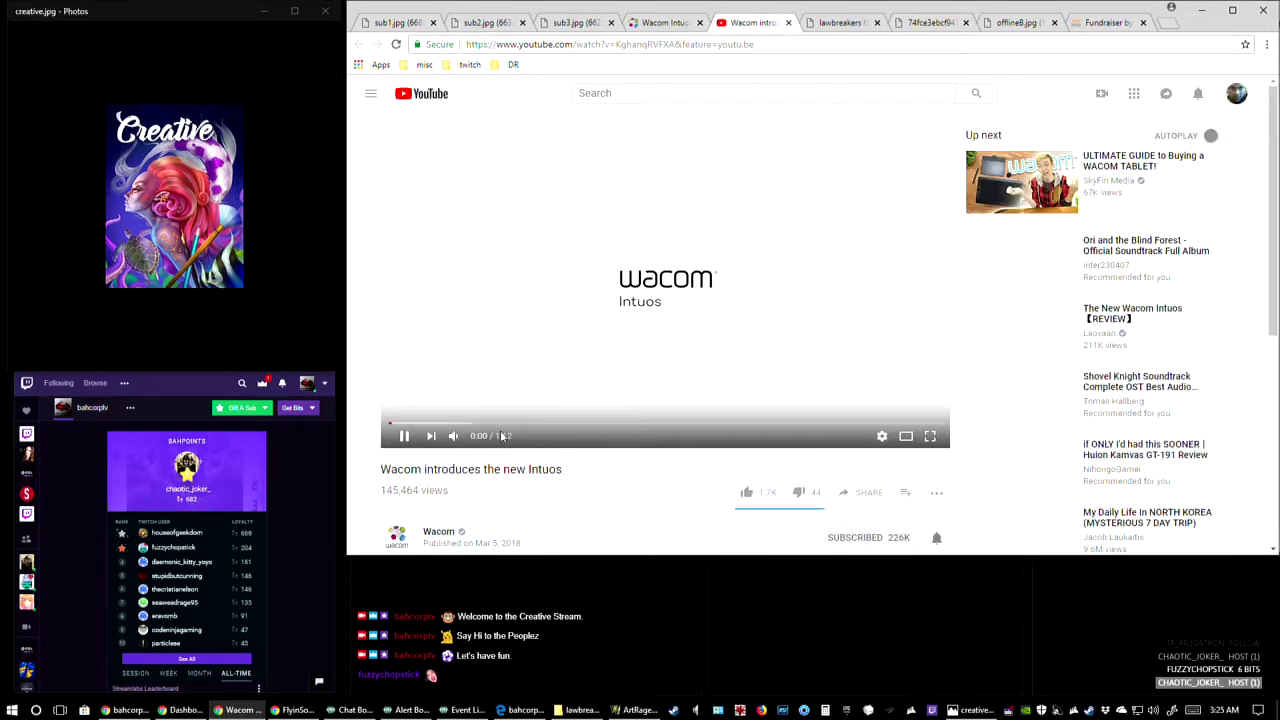
click(453, 436)
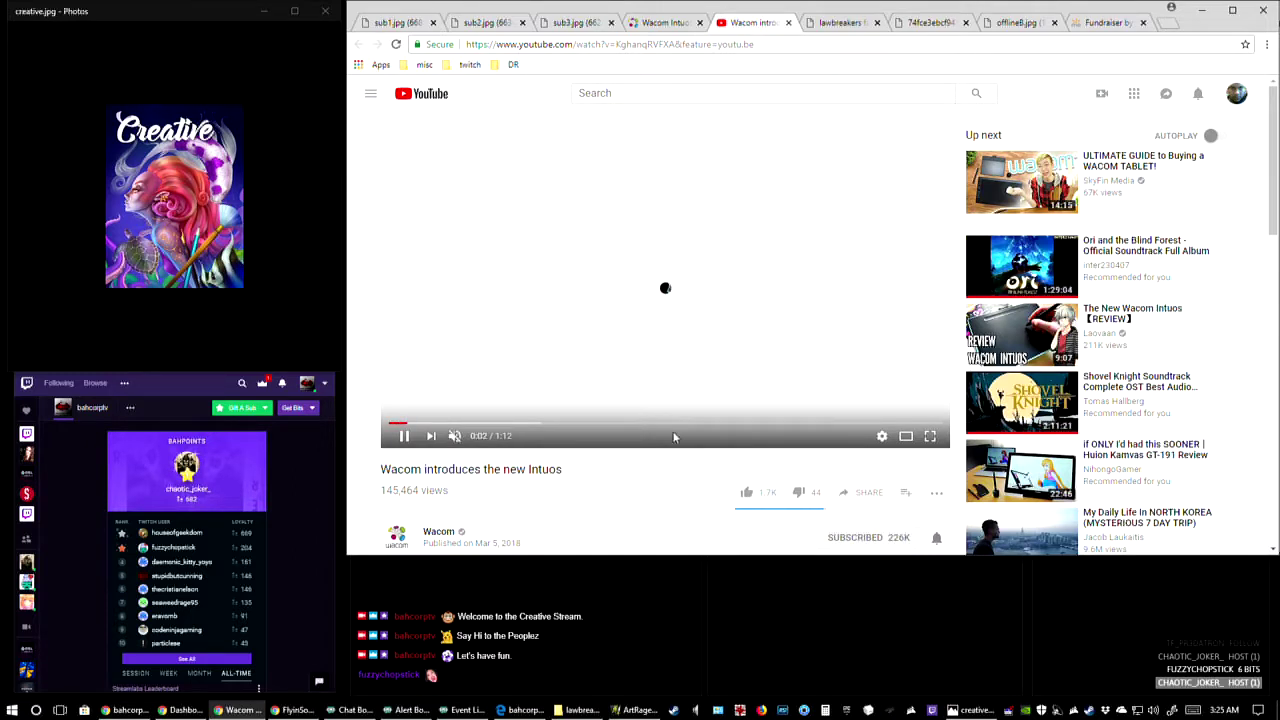
click(905, 437)
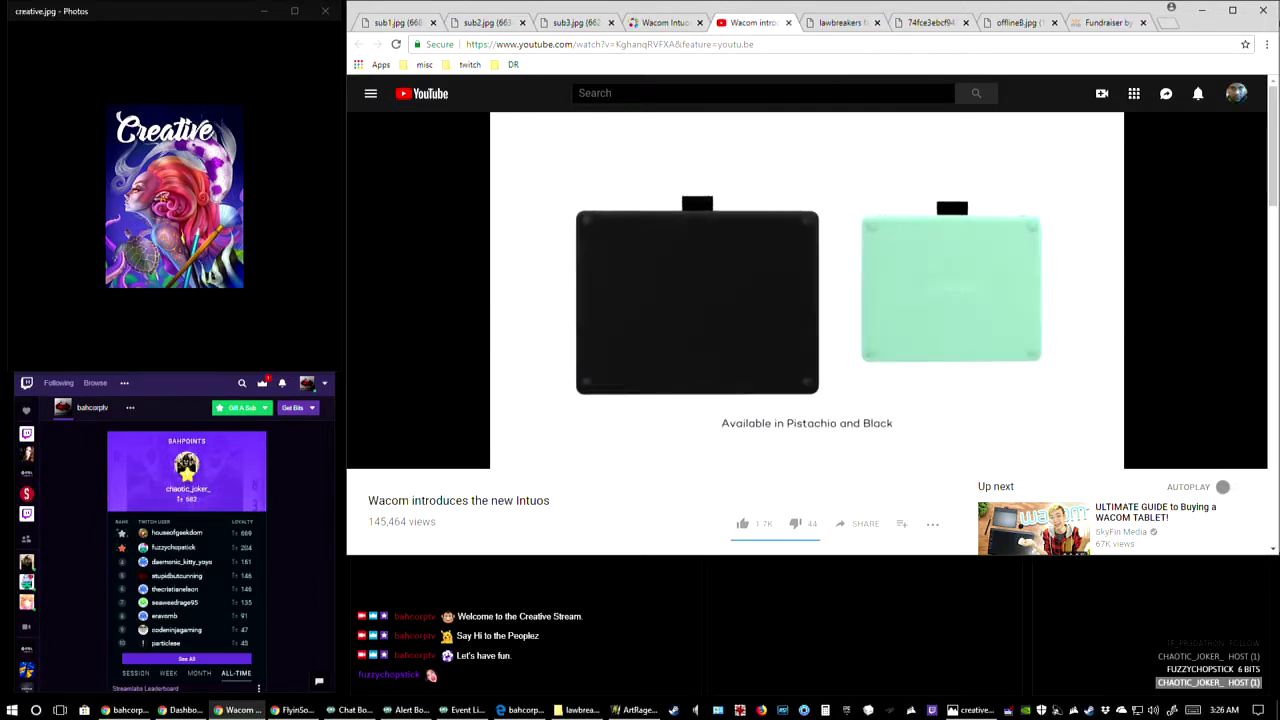
mouse_move(943, 263)
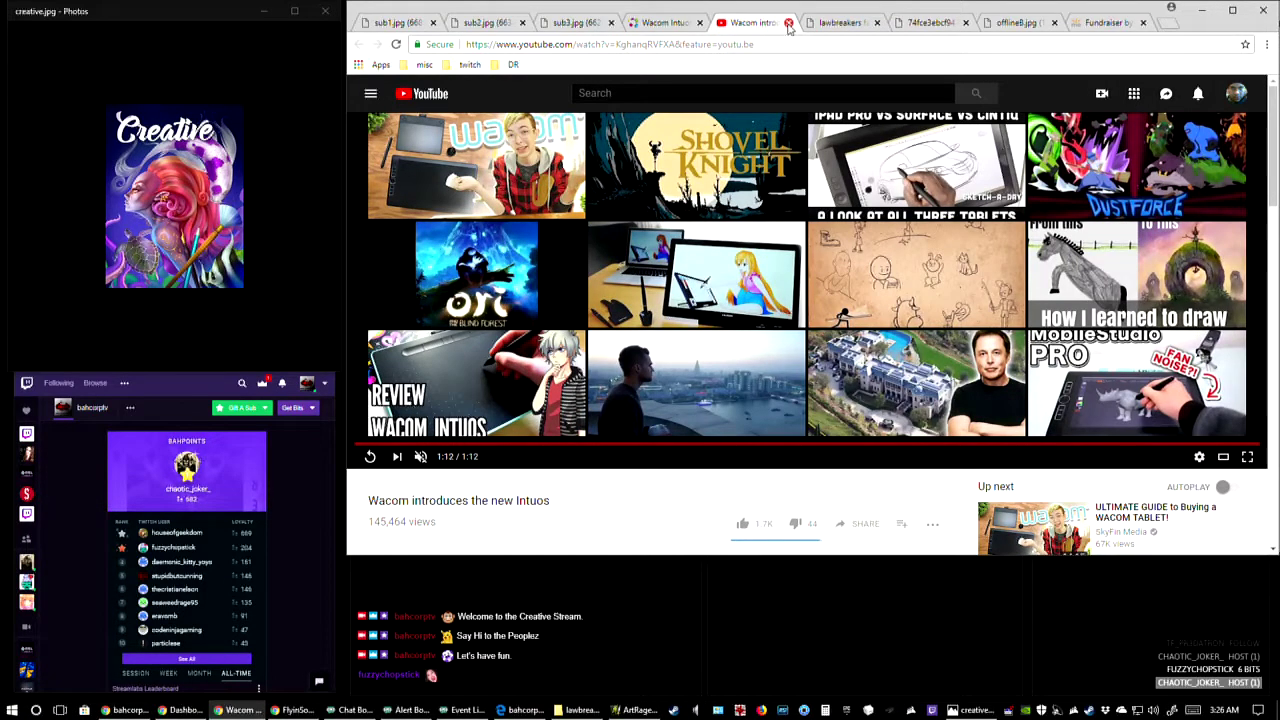
- Close the YouTube video and the Wacom page, and show the Enforcer Class page of the LawBreakers fan art book
click(789, 23)
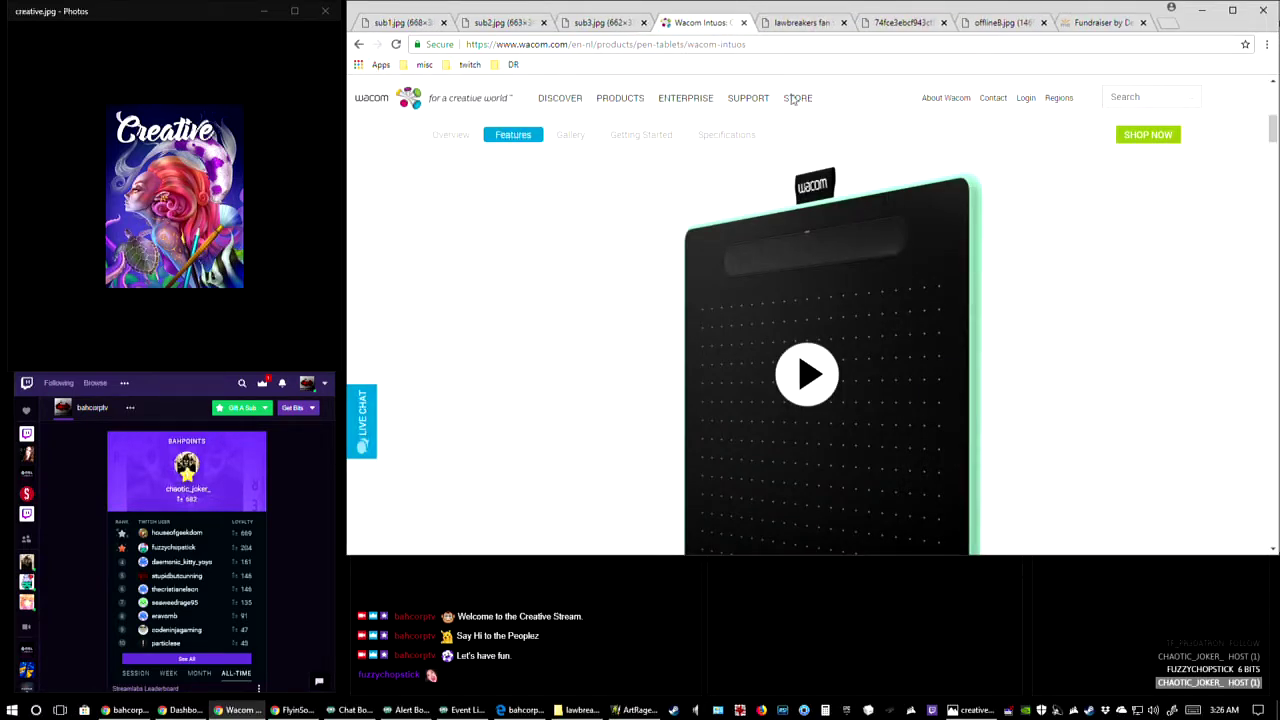
click(743, 22)
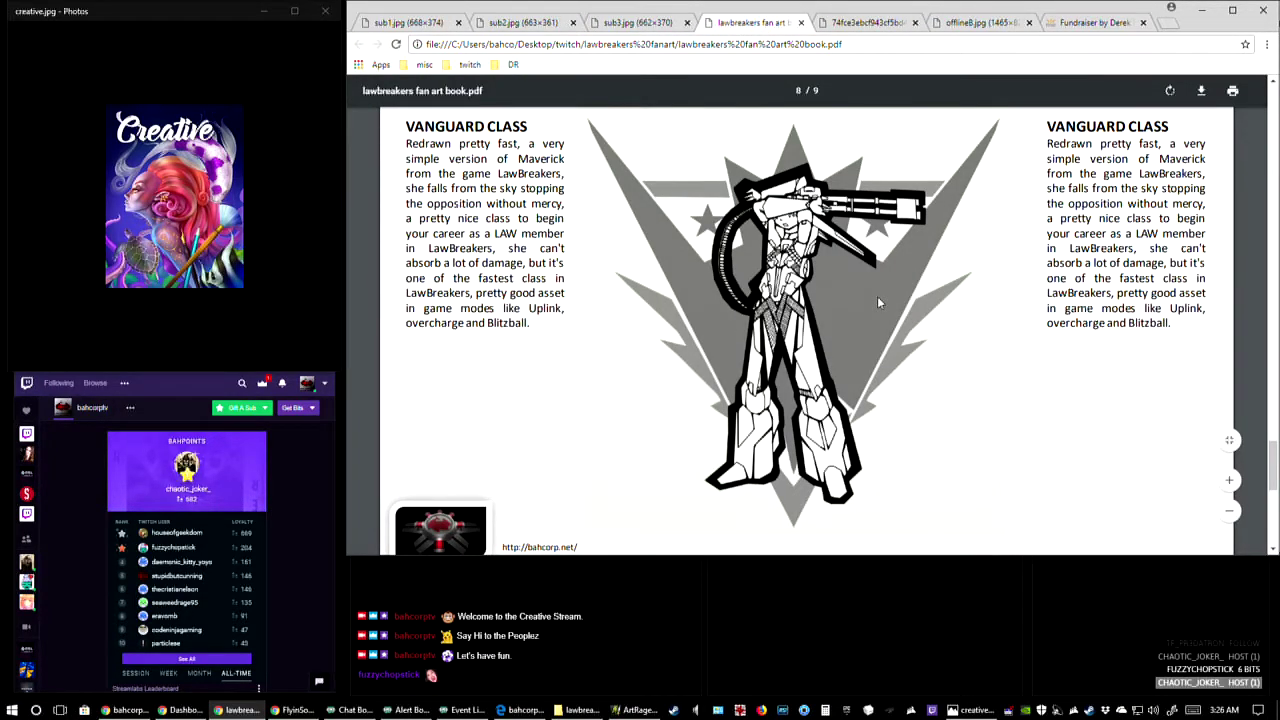
scroll(793, 378, down, 6)
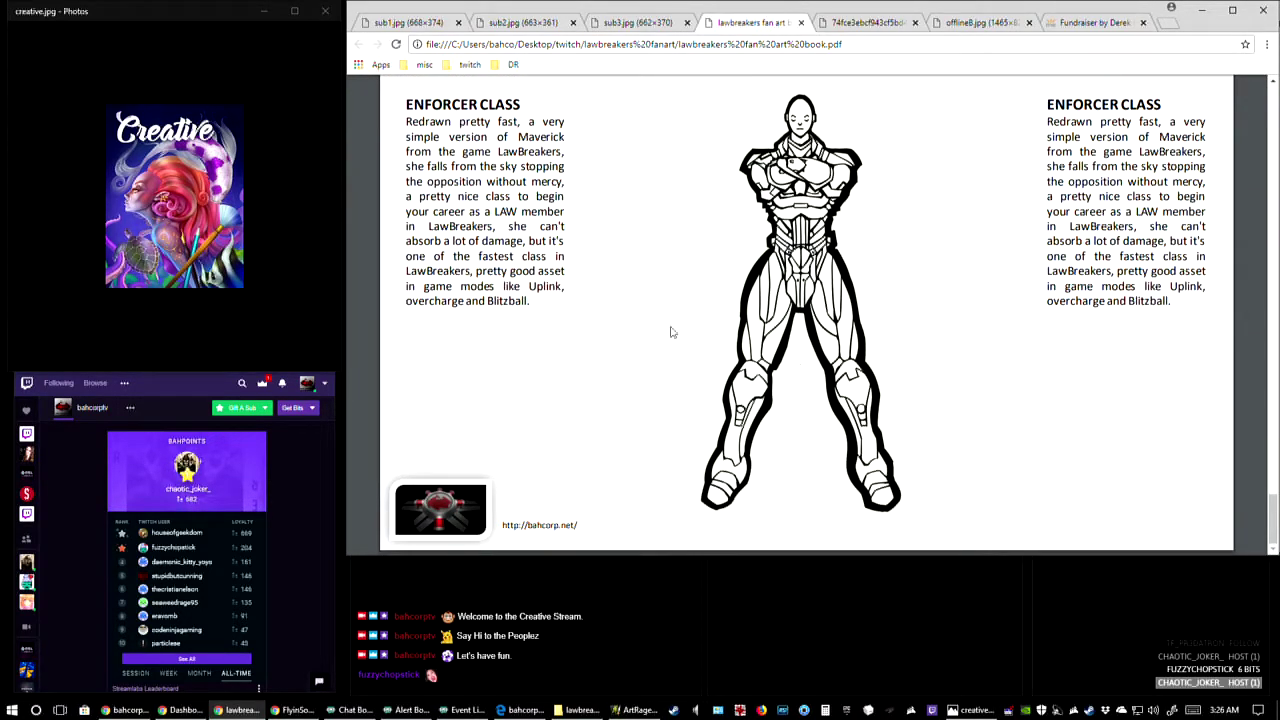
- Switch to the enforcer1 painting in ArtRage and ready a fine sketching tool at 3% size with the canvas at 75% zoom
key(alt+Tab)
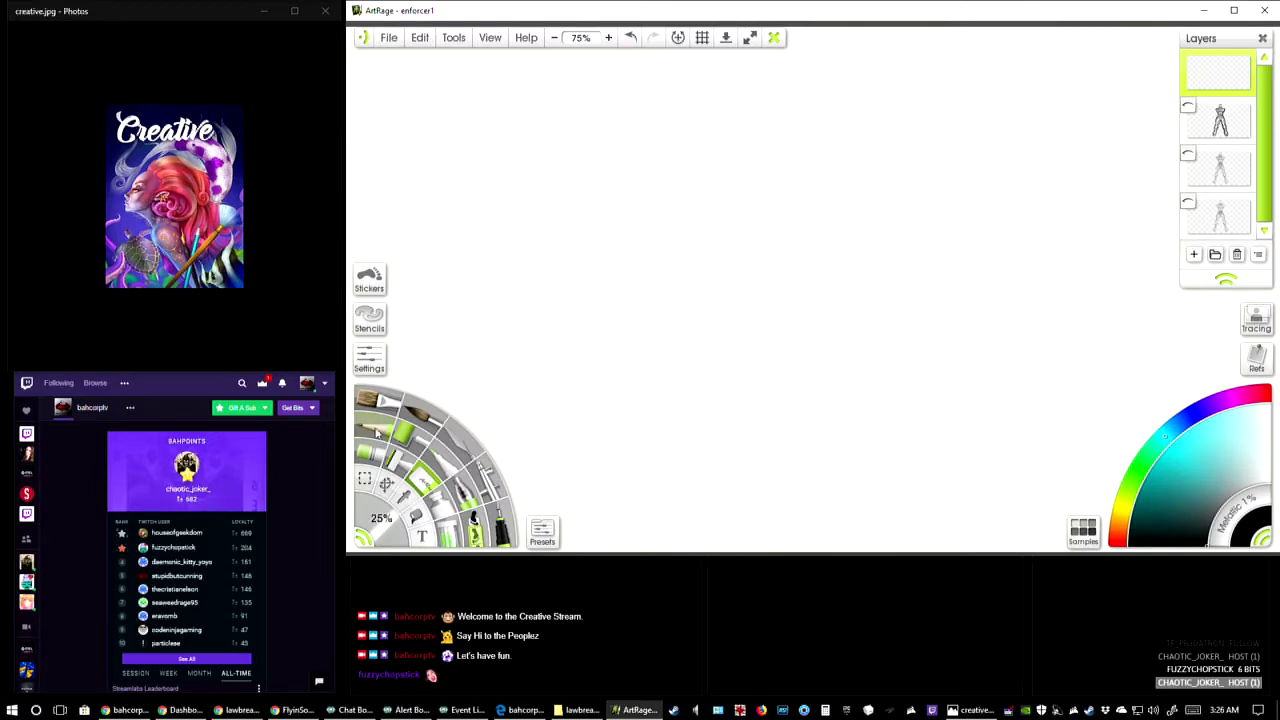
key(bracketleft)
key(bracketleft)
key(bracketleft)
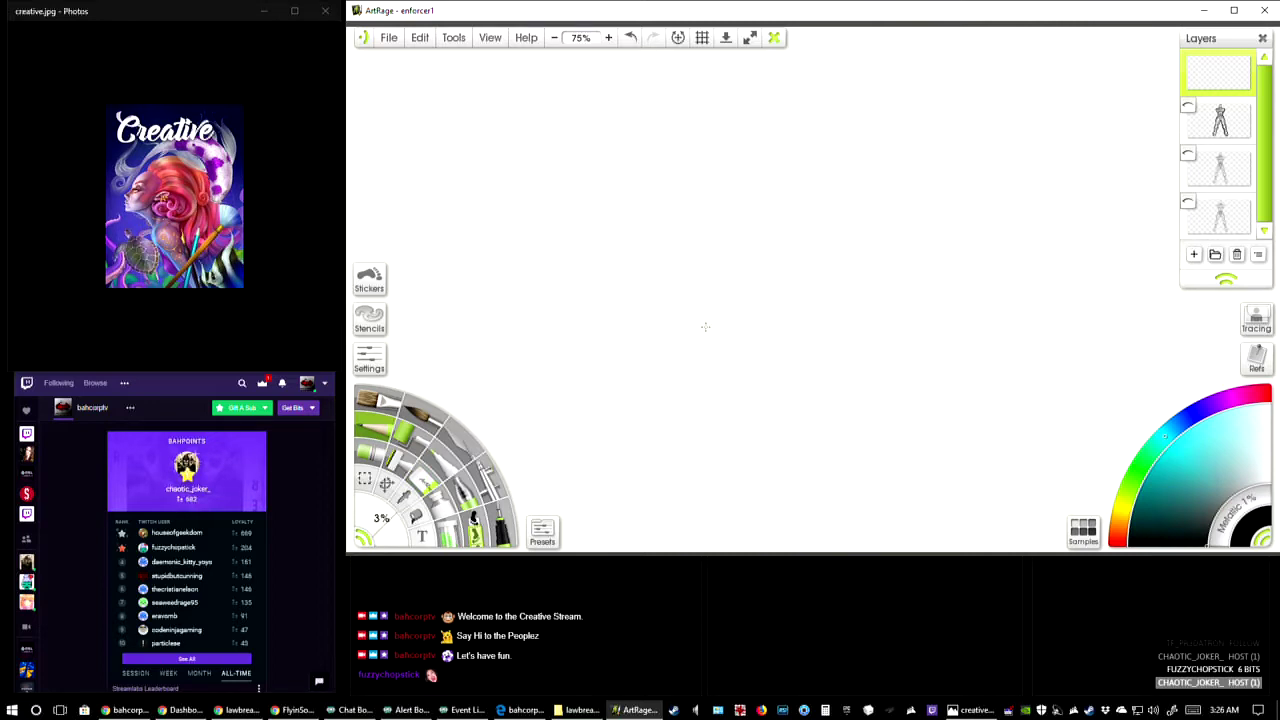
click(554, 37)
click(608, 37)
- Bring up the enforcer reference image in a separate window and return to the ArtRage canvas
key(alt+Tab)
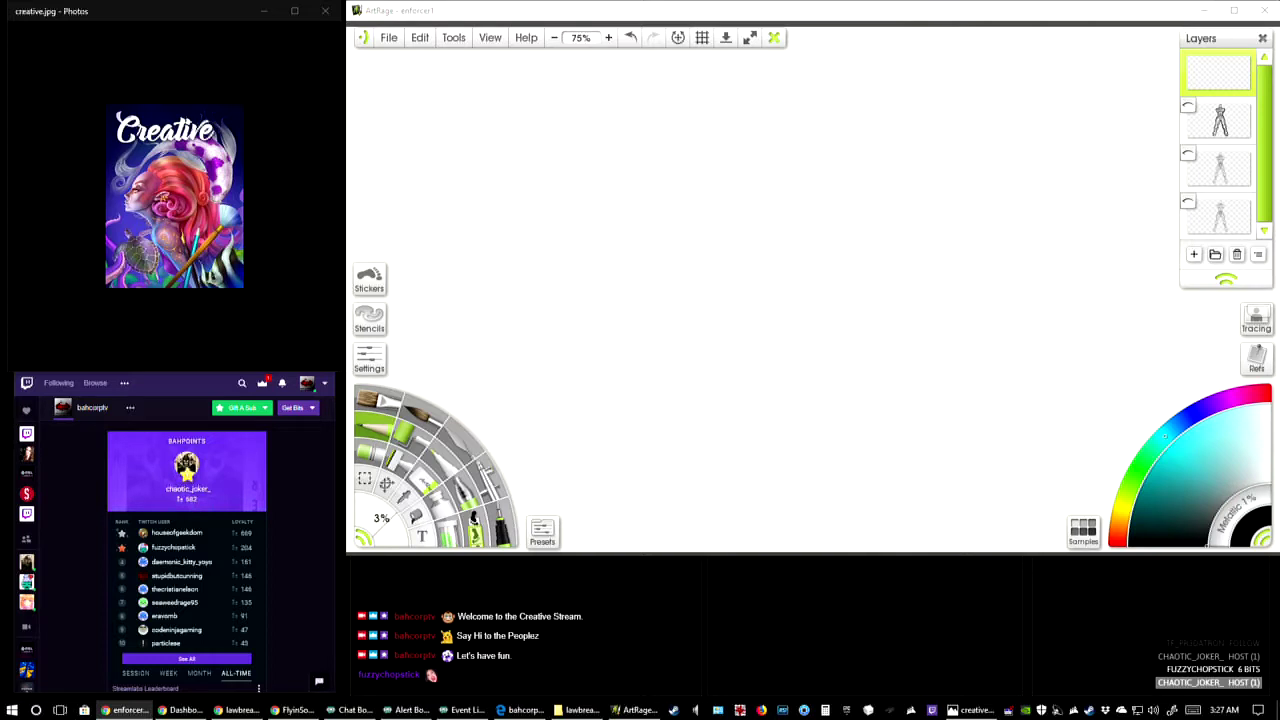
drag(230, 36, 2, 42)
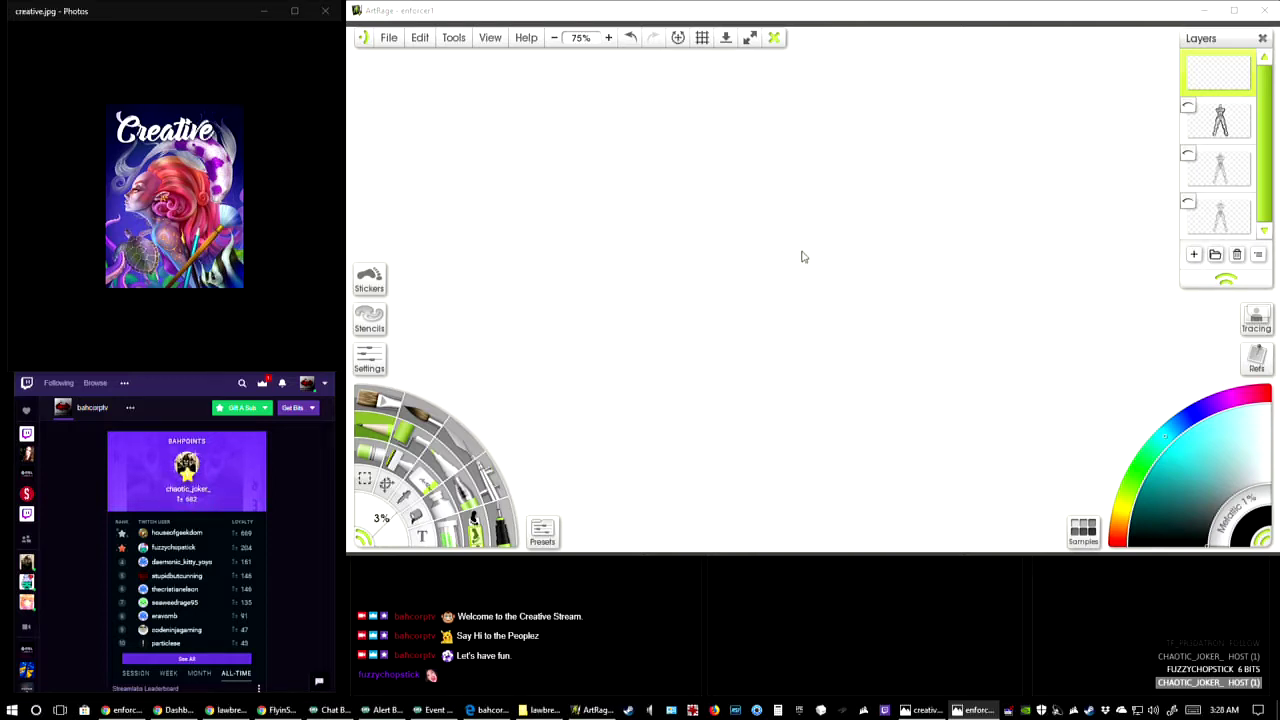
click(767, 246)
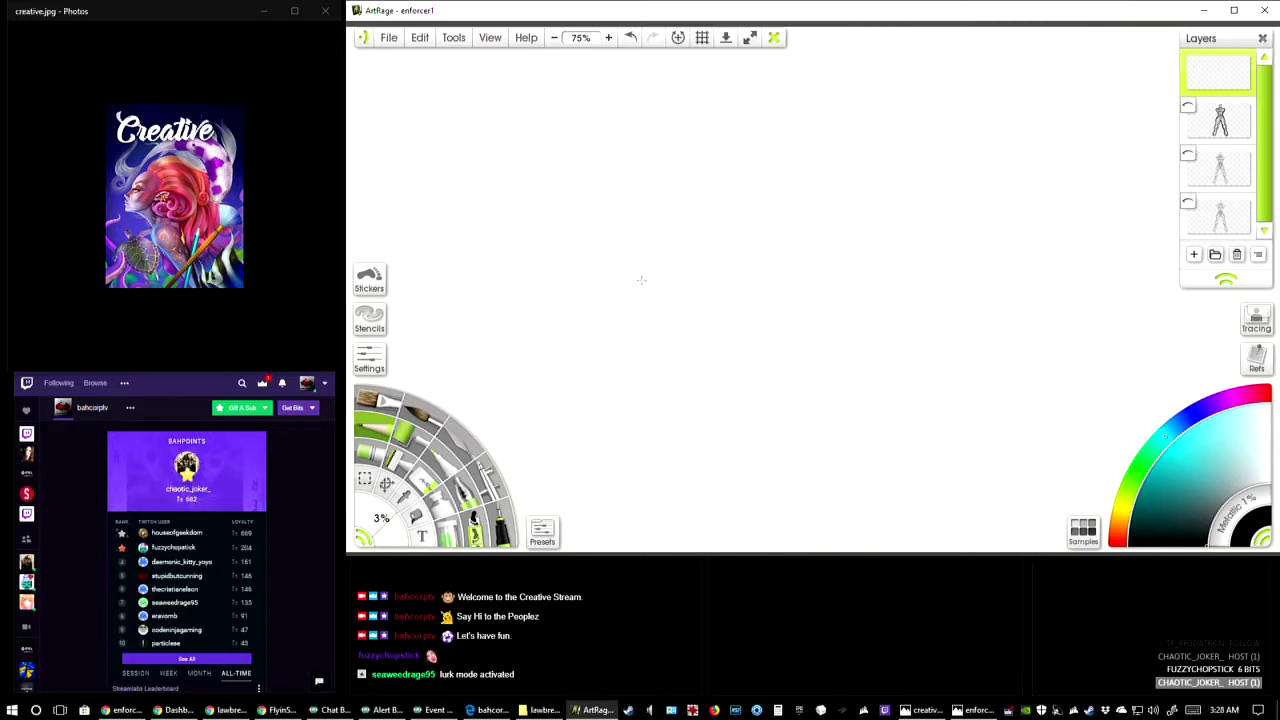
- Sketch a light, rounded, elongated outline with a flat lower edge on the empty top layer
drag(678, 232, 689, 204)
mouse_move(865, 190)
mouse_down()
mouse_move(938, 224)
mouse_move(958, 270)
mouse_up()
mouse_move(800, 264)
mouse_down()
mouse_move(910, 289)
mouse_move(895, 294)
mouse_move(932, 291)
mouse_up()
drag(880, 190, 914, 205)
mouse_move(678, 242)
mouse_down()
mouse_move(682, 295)
mouse_move(809, 294)
mouse_move(730, 307)
mouse_move(664, 293)
mouse_move(672, 281)
mouse_move(775, 296)
mouse_move(658, 288)
mouse_move(853, 292)
mouse_move(725, 299)
mouse_move(676, 291)
mouse_move(858, 288)
mouse_move(739, 300)
mouse_move(846, 289)
mouse_up()
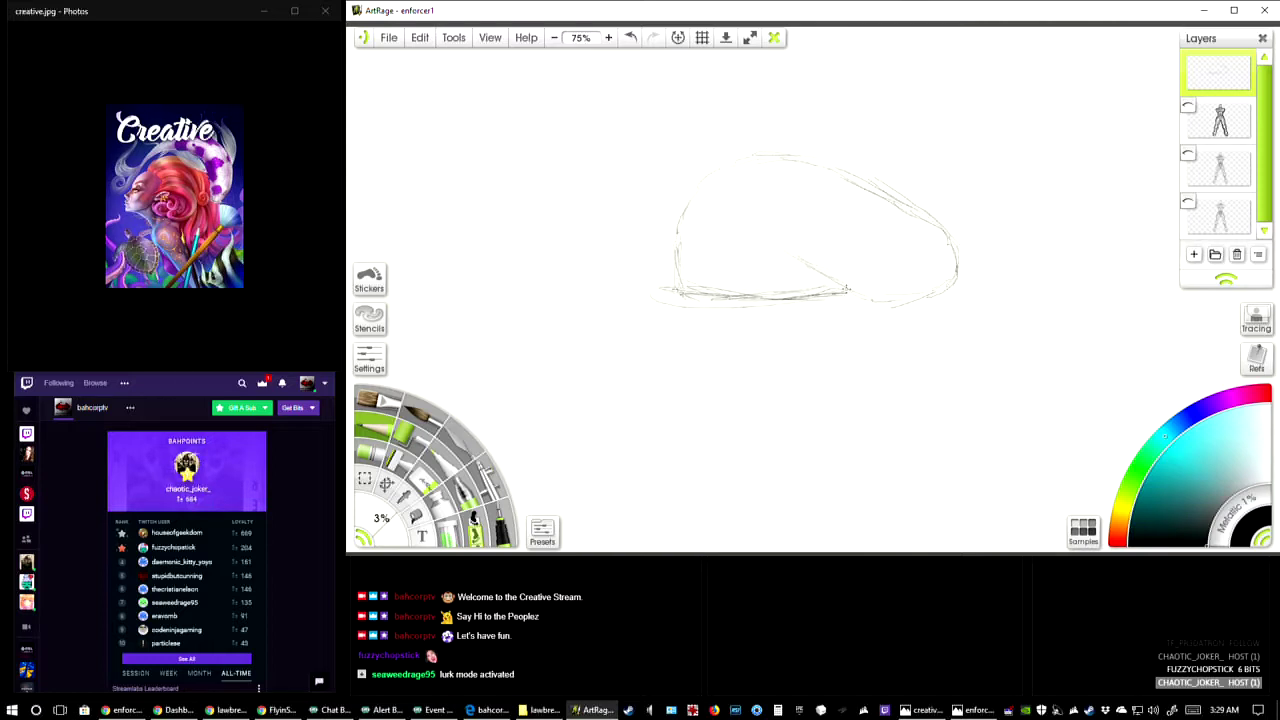
- Reinforce the sketched outline along its rounded end, upper curve, inner diagonal line and lower edge
mouse_move(786, 255)
mouse_down()
mouse_move(862, 292)
mouse_move(918, 295)
mouse_up()
drag(876, 298, 956, 268)
drag(938, 222, 958, 272)
mouse_move(679, 284)
mouse_down()
mouse_move(704, 172)
mouse_move(699, 185)
mouse_move(757, 147)
mouse_move(792, 156)
mouse_move(722, 158)
mouse_move(732, 150)
mouse_move(843, 163)
mouse_move(915, 209)
mouse_up()
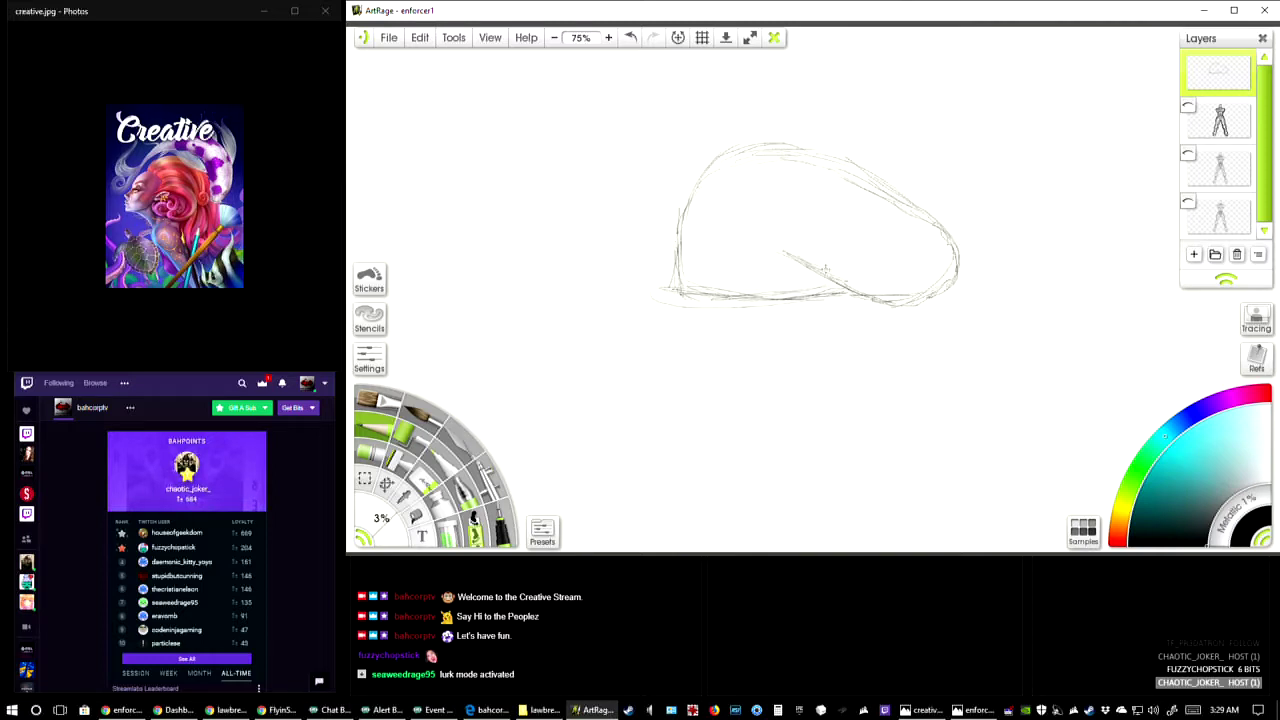
mouse_move(683, 291)
mouse_down()
mouse_move(843, 292)
mouse_move(686, 297)
mouse_move(830, 290)
mouse_up()
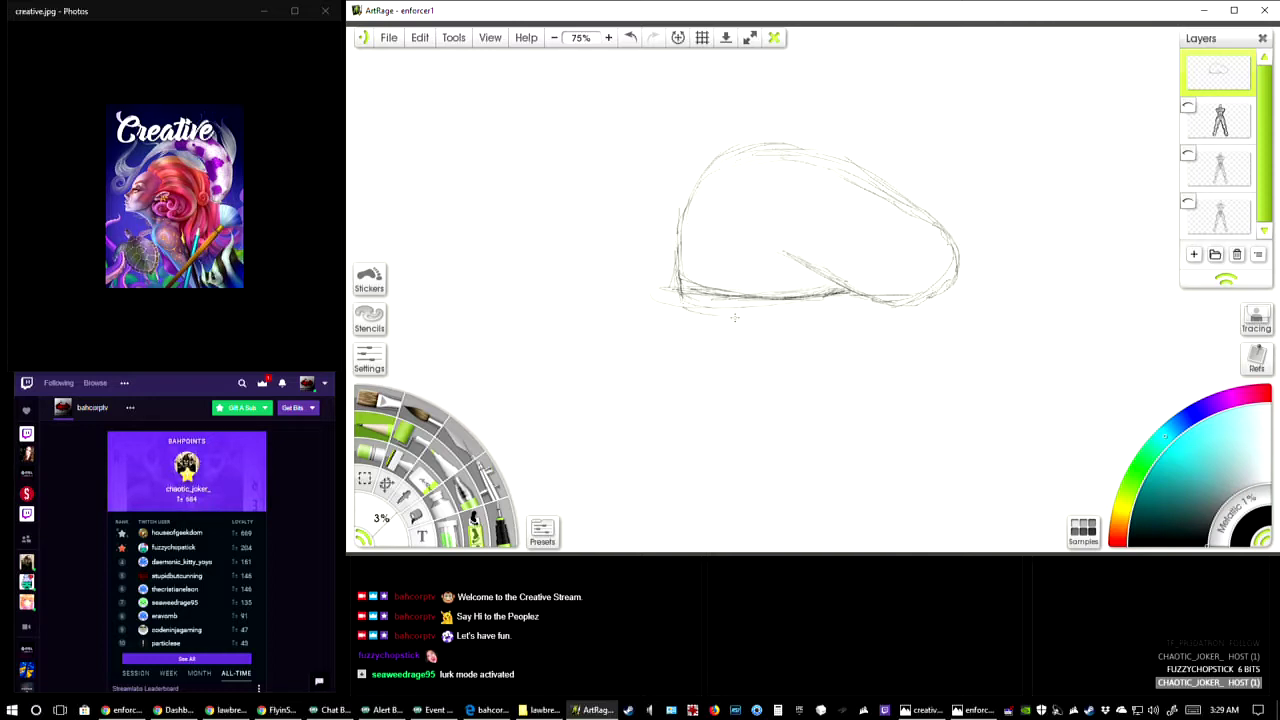
- Try adding strokes below the shape's lower edge and undo them
mouse_move(734, 317)
mouse_down()
mouse_move(686, 310)
mouse_move(758, 312)
mouse_up()
mouse_move(862, 302)
mouse_down()
mouse_move(724, 316)
mouse_move(823, 312)
mouse_move(713, 300)
mouse_move(857, 314)
mouse_up()
click(632, 39)
click(632, 39)
click(632, 39)
click(632, 39)
click(632, 39)
click(632, 40)
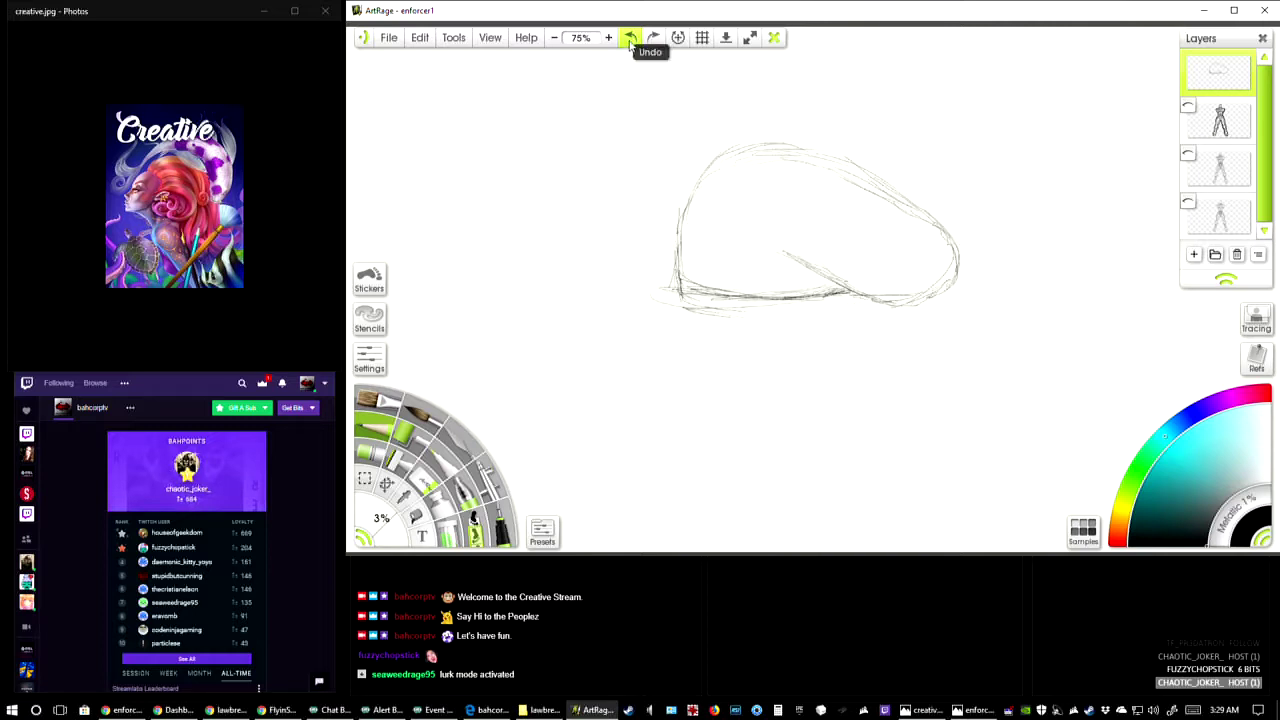
click(632, 40)
click(632, 40)
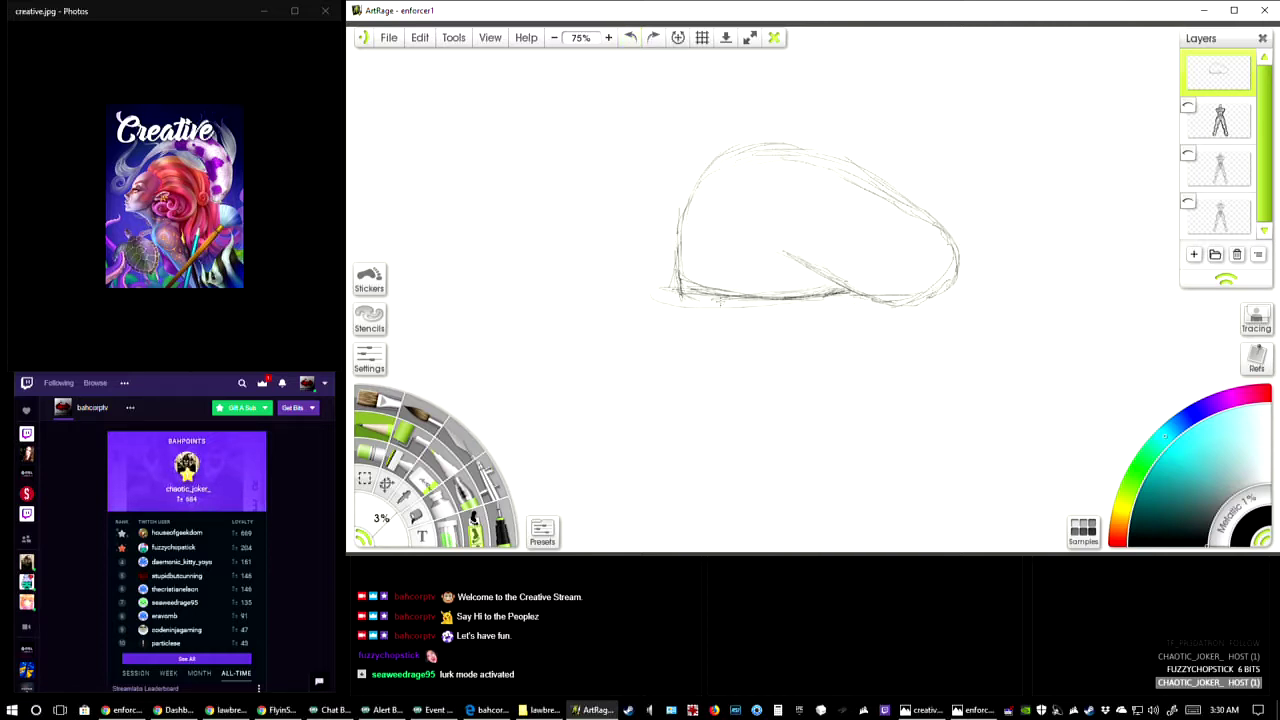
- Retrace the outline's lower edge, rounded end and steep back edge with more strokes, and switch to the browser
mouse_move(690, 298)
mouse_down()
mouse_move(925, 300)
mouse_move(948, 283)
mouse_move(944, 232)
mouse_up()
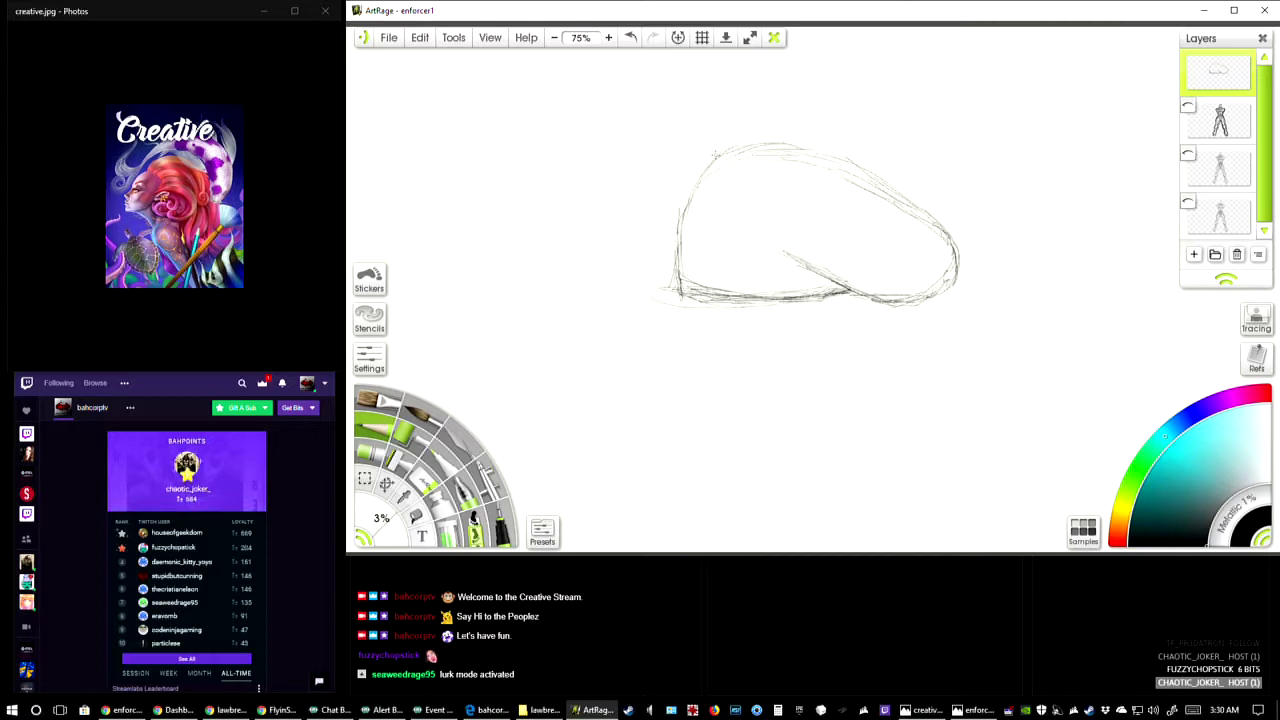
mouse_move(715, 151)
mouse_down()
mouse_move(678, 207)
mouse_move(680, 290)
mouse_up()
key(ctrl+t)
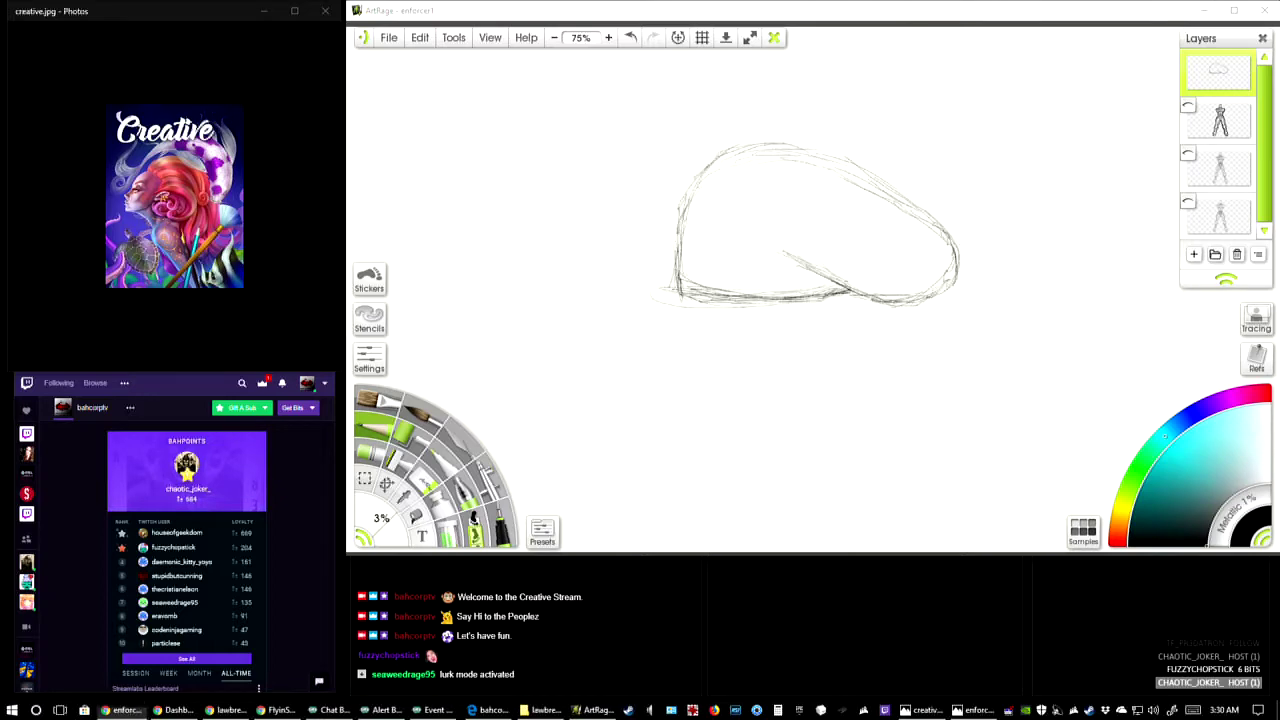
- In the browser, look through Newegg's wacom search results and open the Wacom Intuos Pro, Medium, Black (PTH660) page
drag(300, 45, 625, 18)
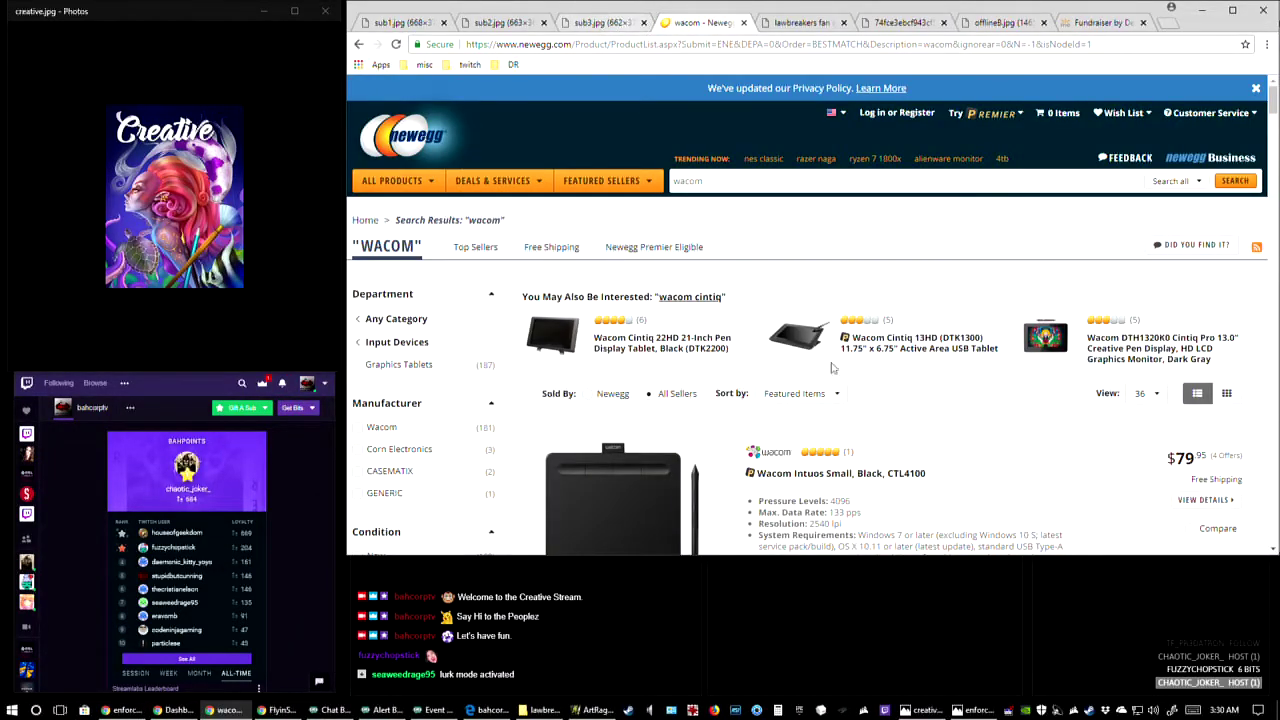
scroll(835, 369, down, 2)
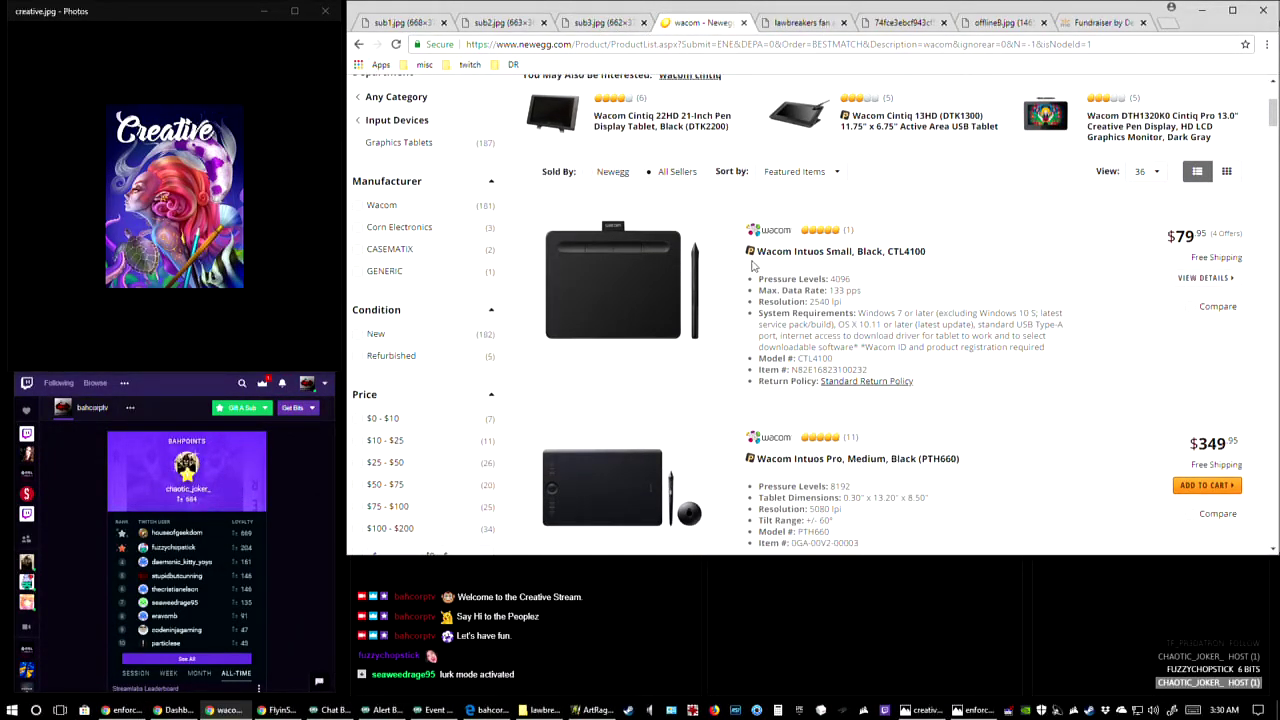
scroll(962, 272, up, 2)
scroll(435, 122, up, 1)
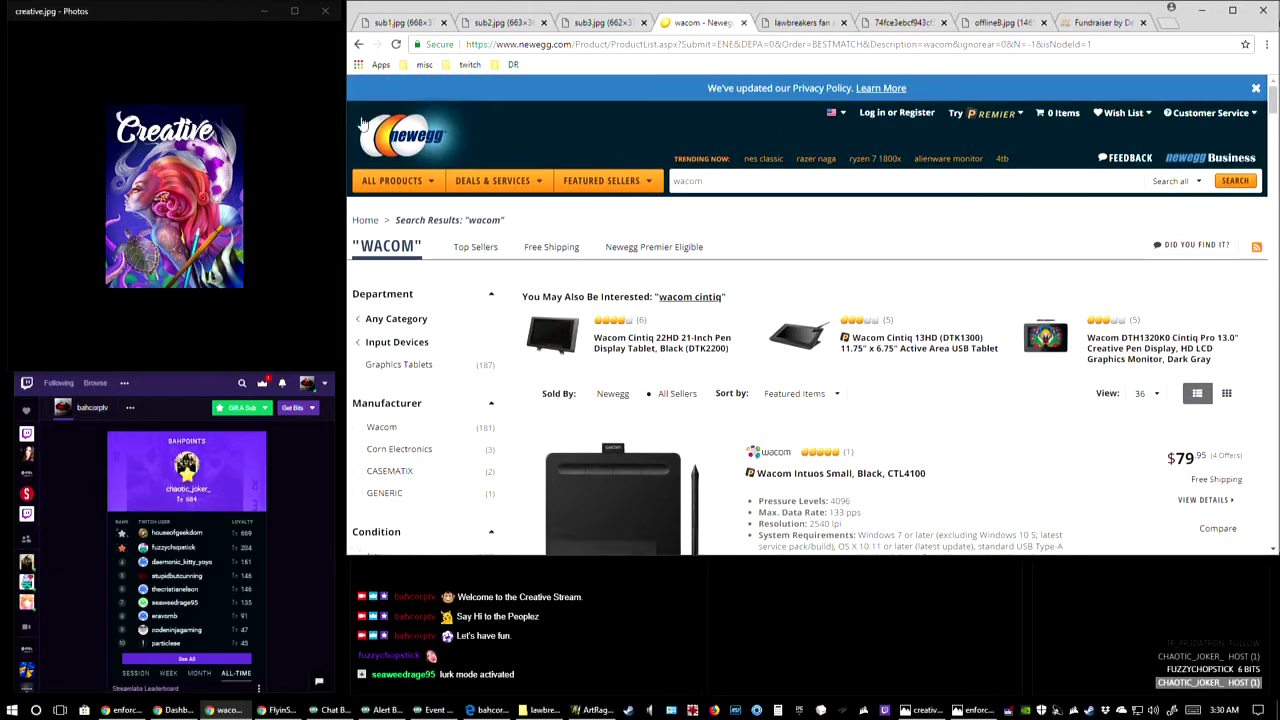
scroll(877, 364, down, 2)
scroll(1017, 362, down, 1)
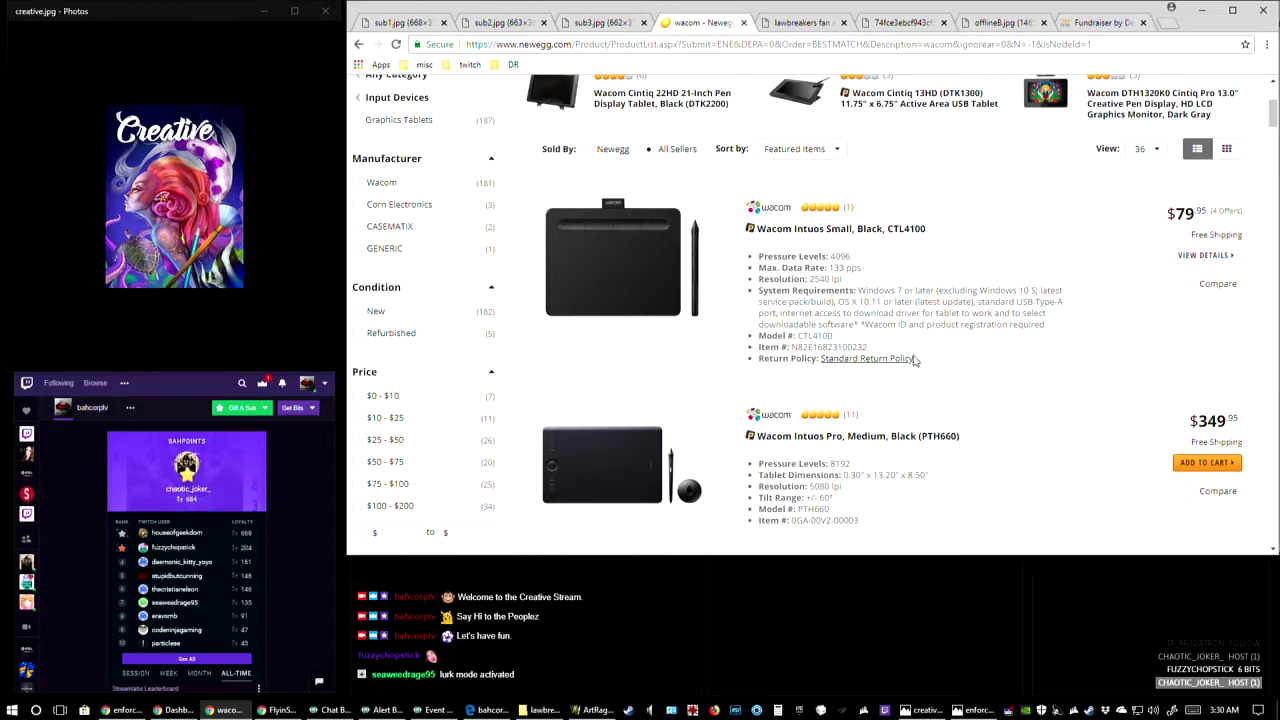
scroll(915, 360, down, 2)
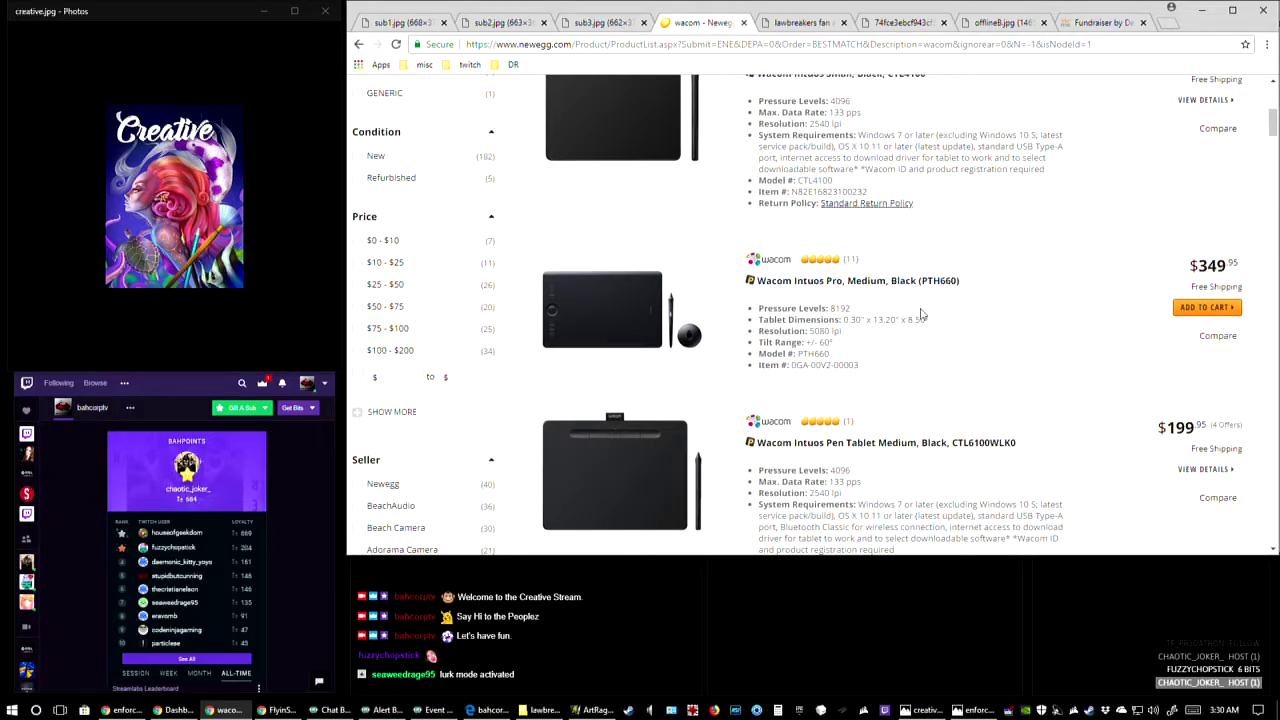
scroll(915, 312, down, 4)
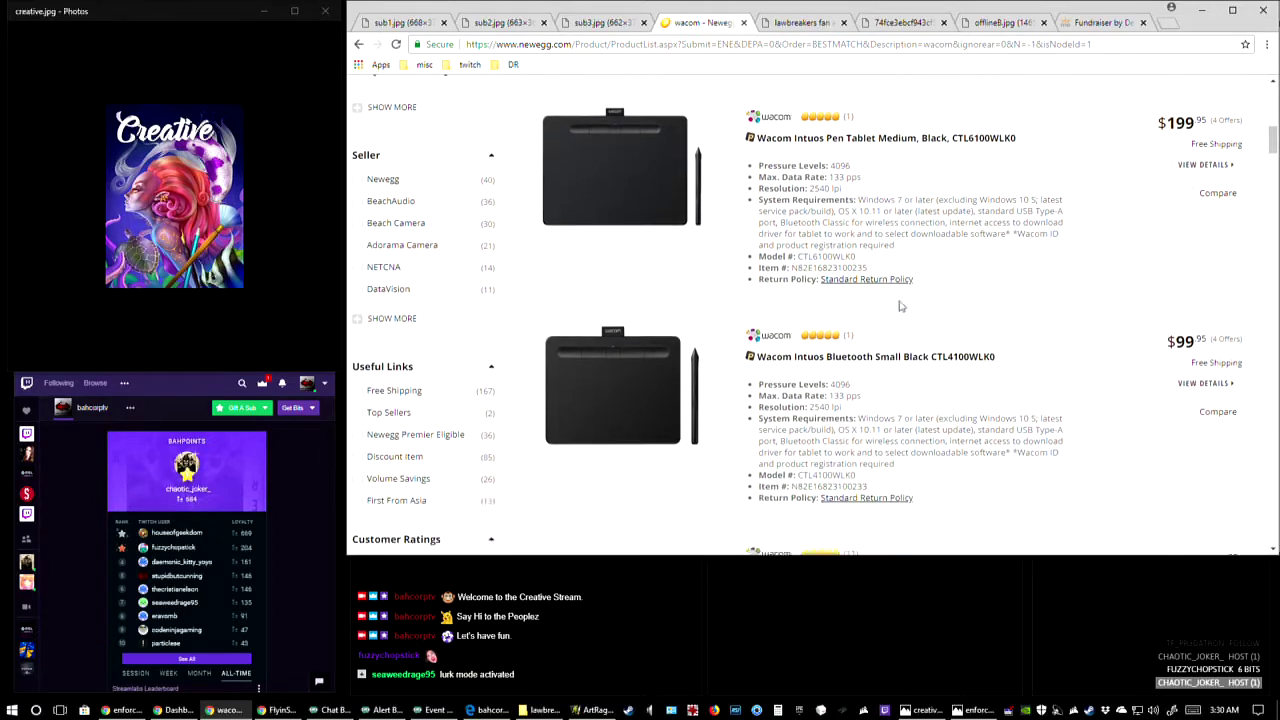
scroll(830, 300, up, 2)
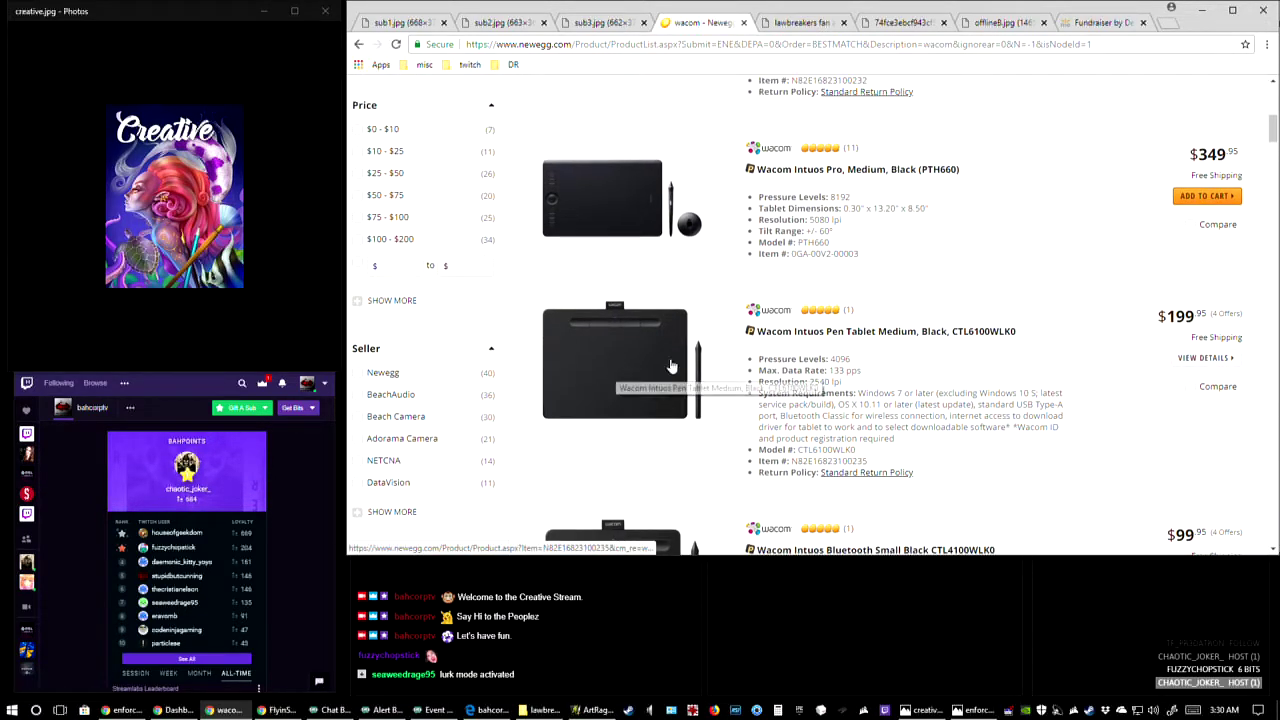
scroll(672, 366, up, 2)
click(605, 345)
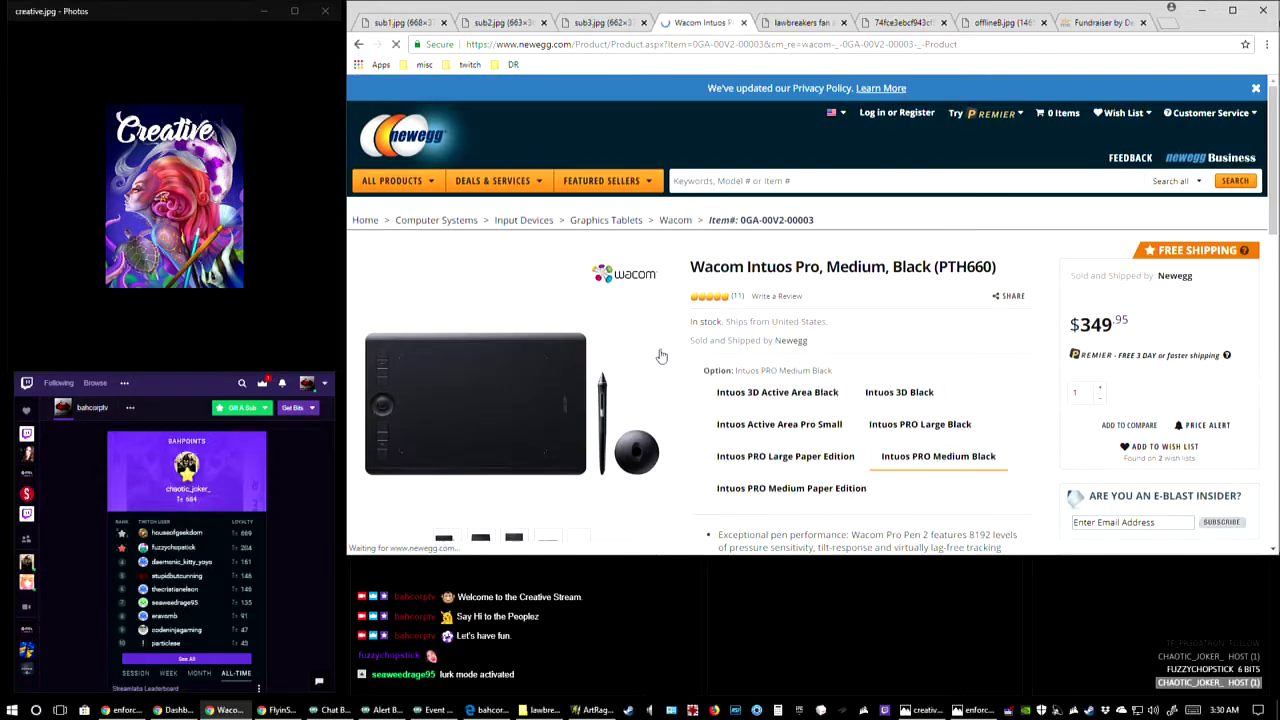
- Examine the Intuos Pro's product options and manufacturer overview down to the similar items at the page's end
scroll(602, 397, down, 1)
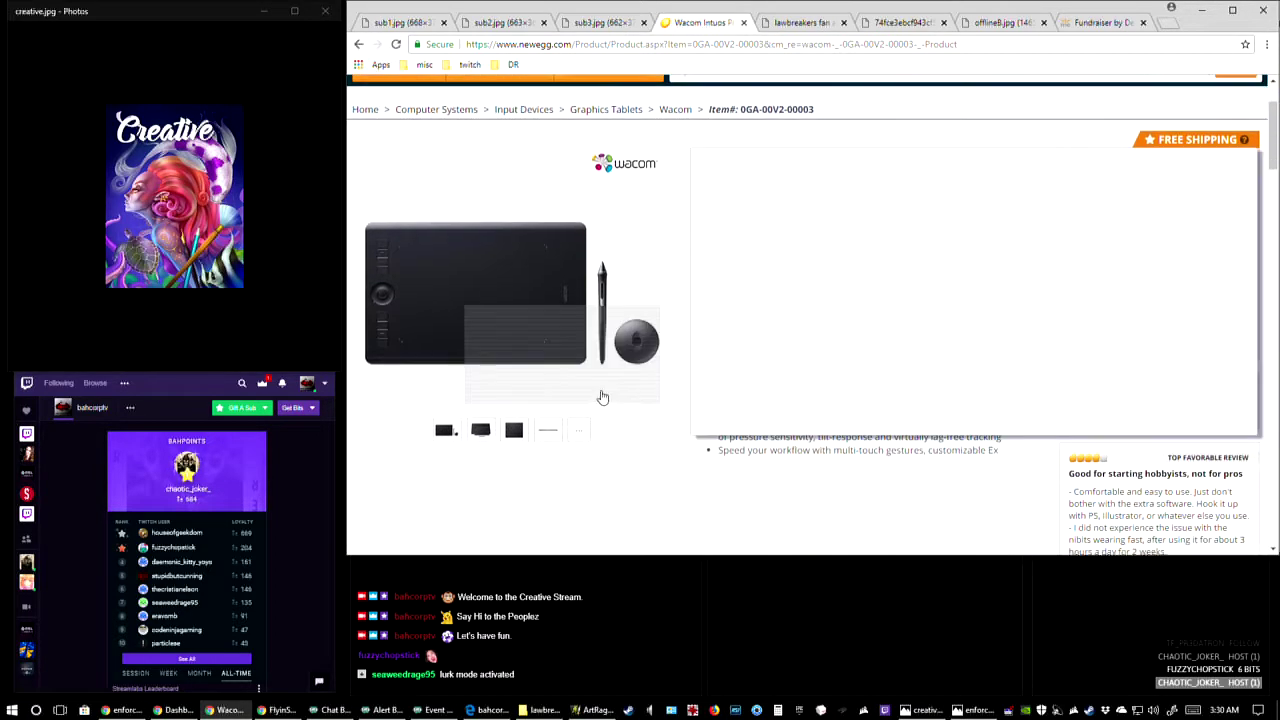
scroll(602, 397, down, 1)
scroll(683, 413, down, 1)
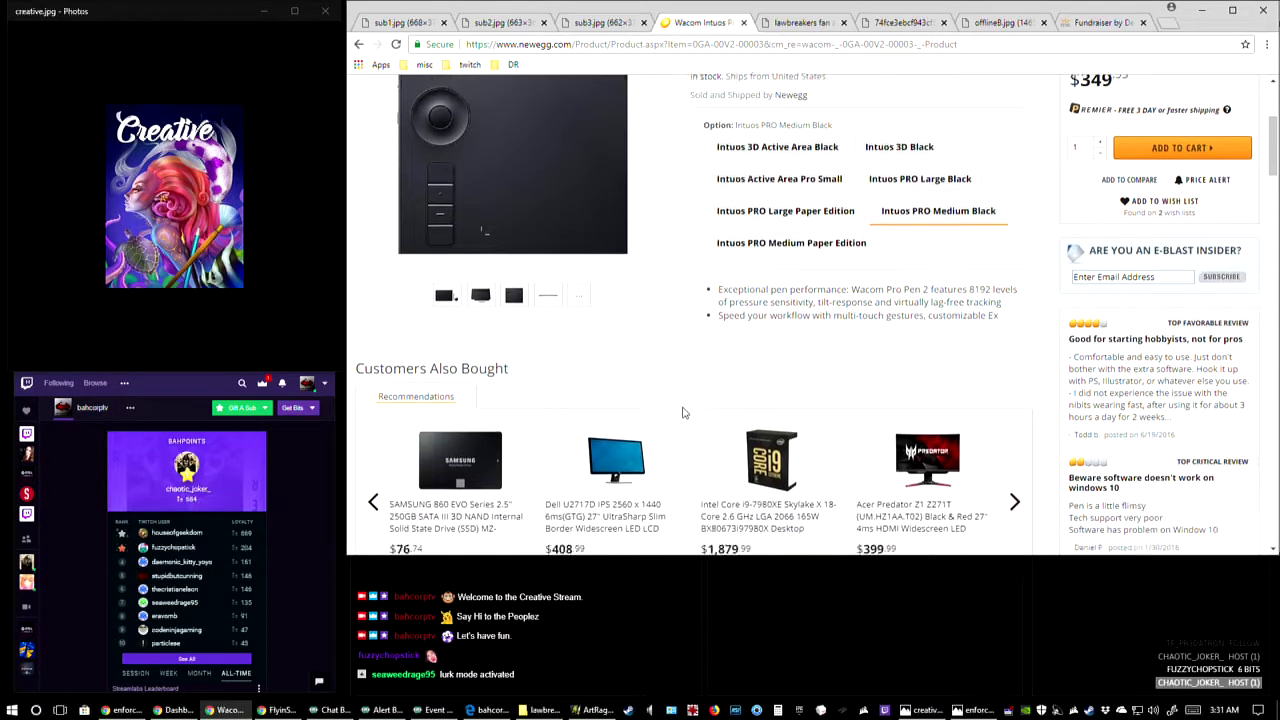
scroll(683, 413, down, 8)
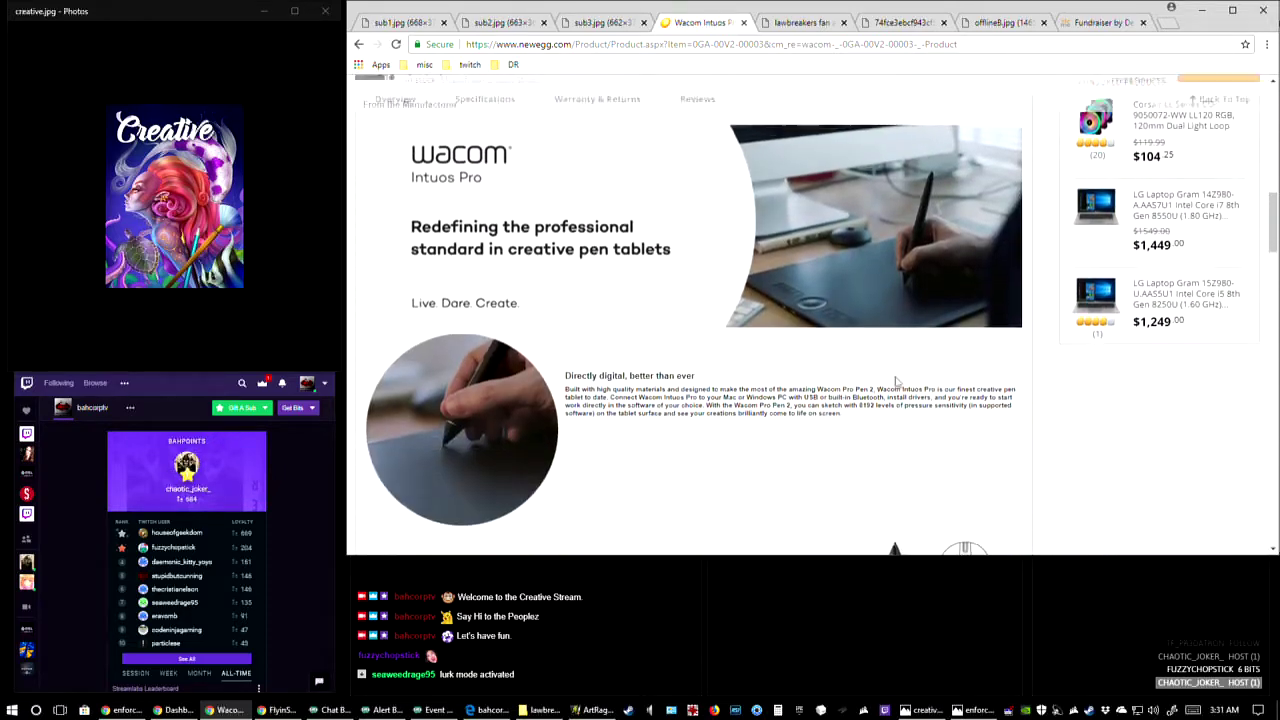
scroll(867, 461, down, 3)
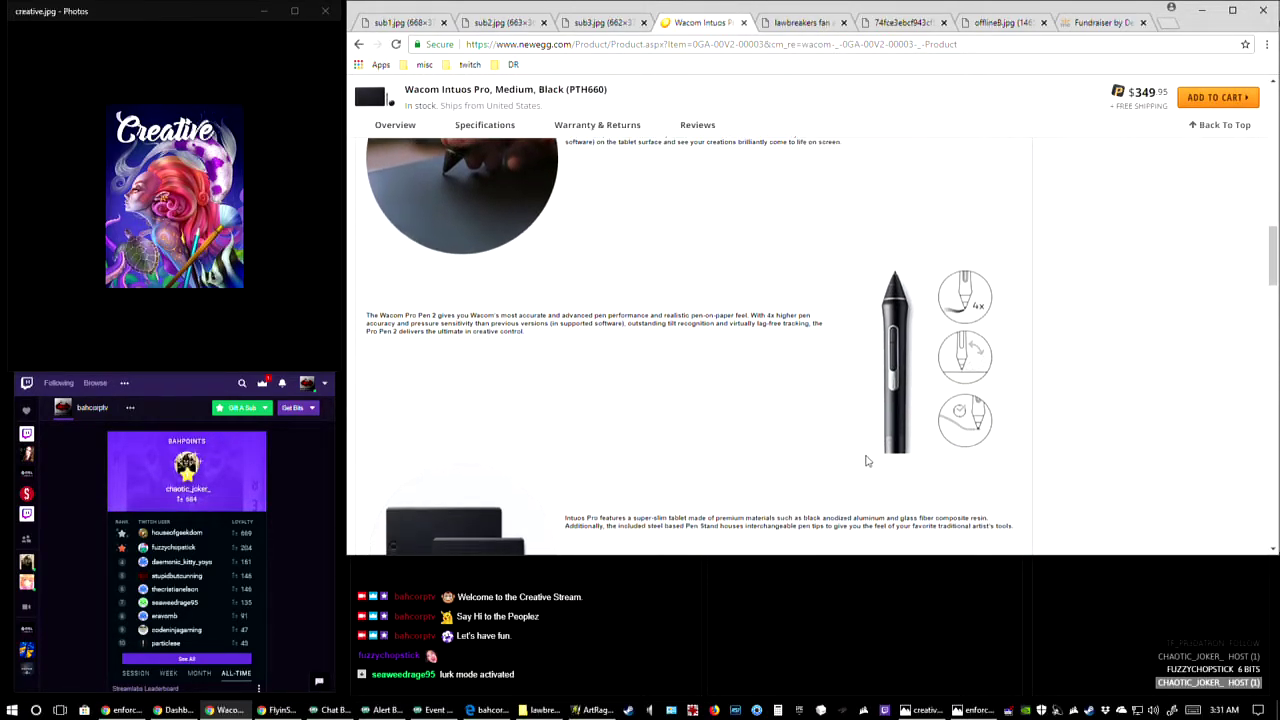
scroll(867, 461, down, 6)
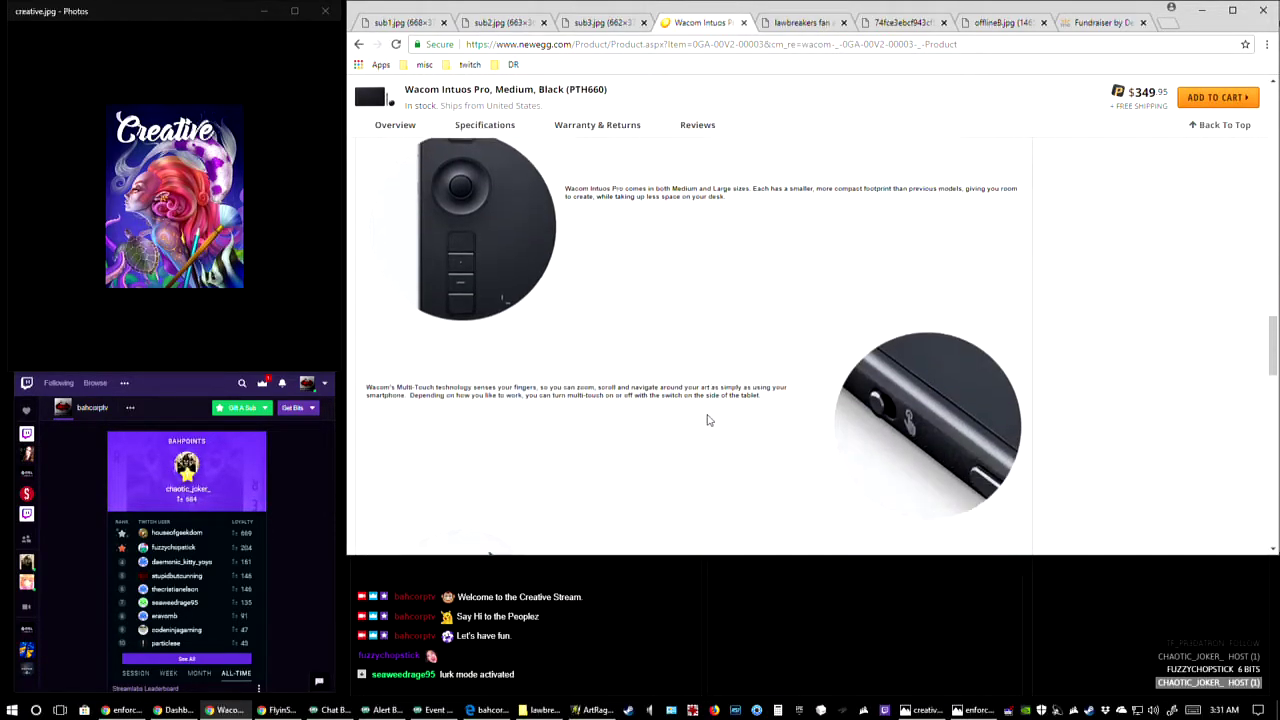
scroll(707, 420, down, 8)
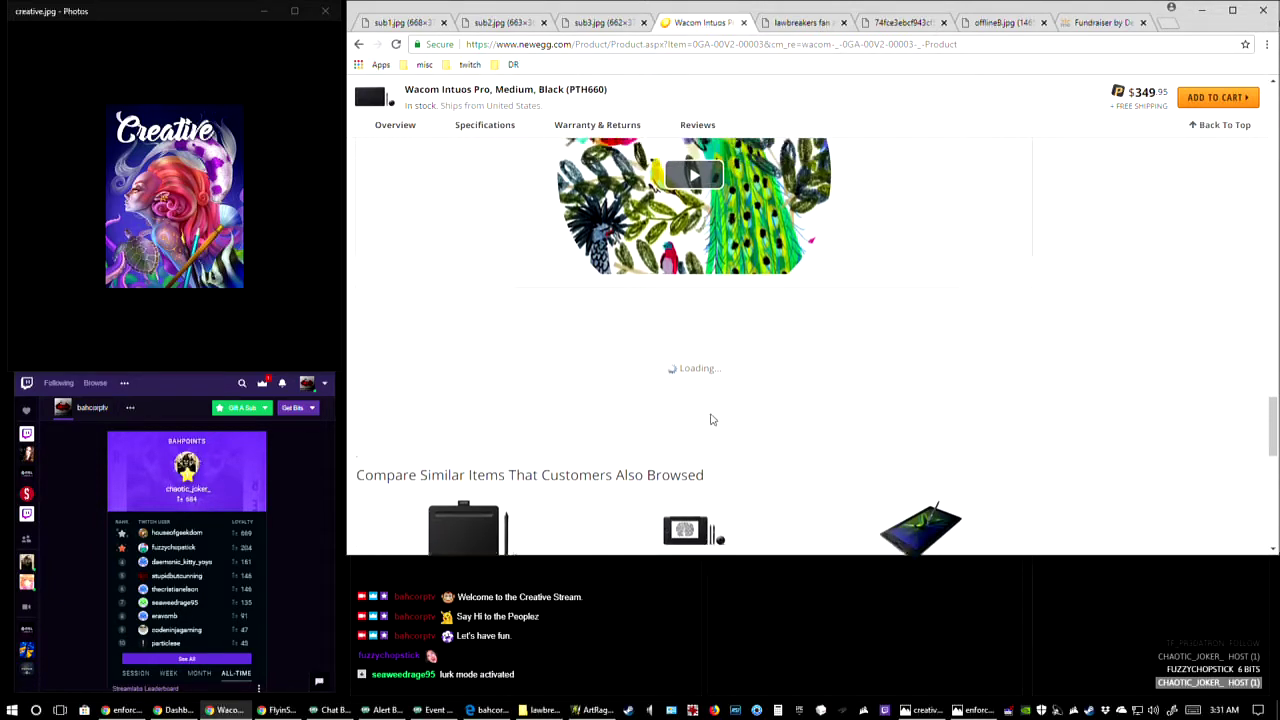
scroll(766, 423, down, 6)
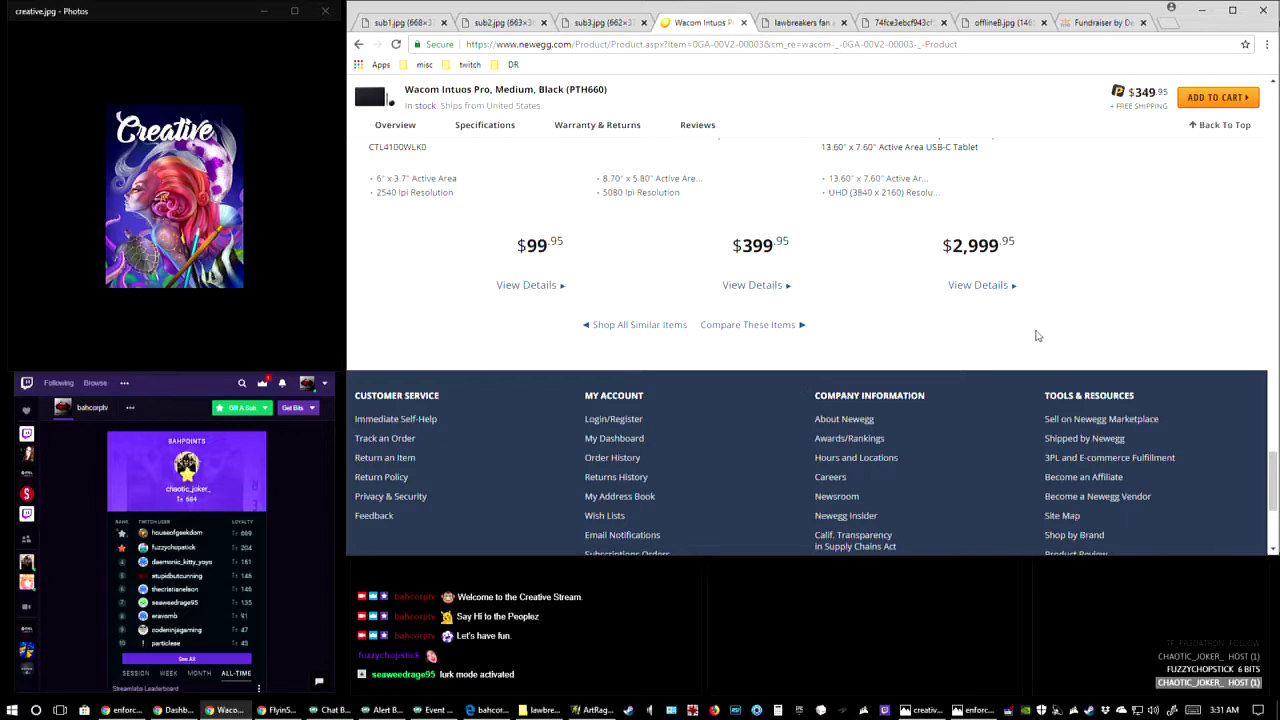
- Look over the similar Wacom tablets and their prices, rechecking the multi-touch section and the product video area
scroll(746, 374, up, 2)
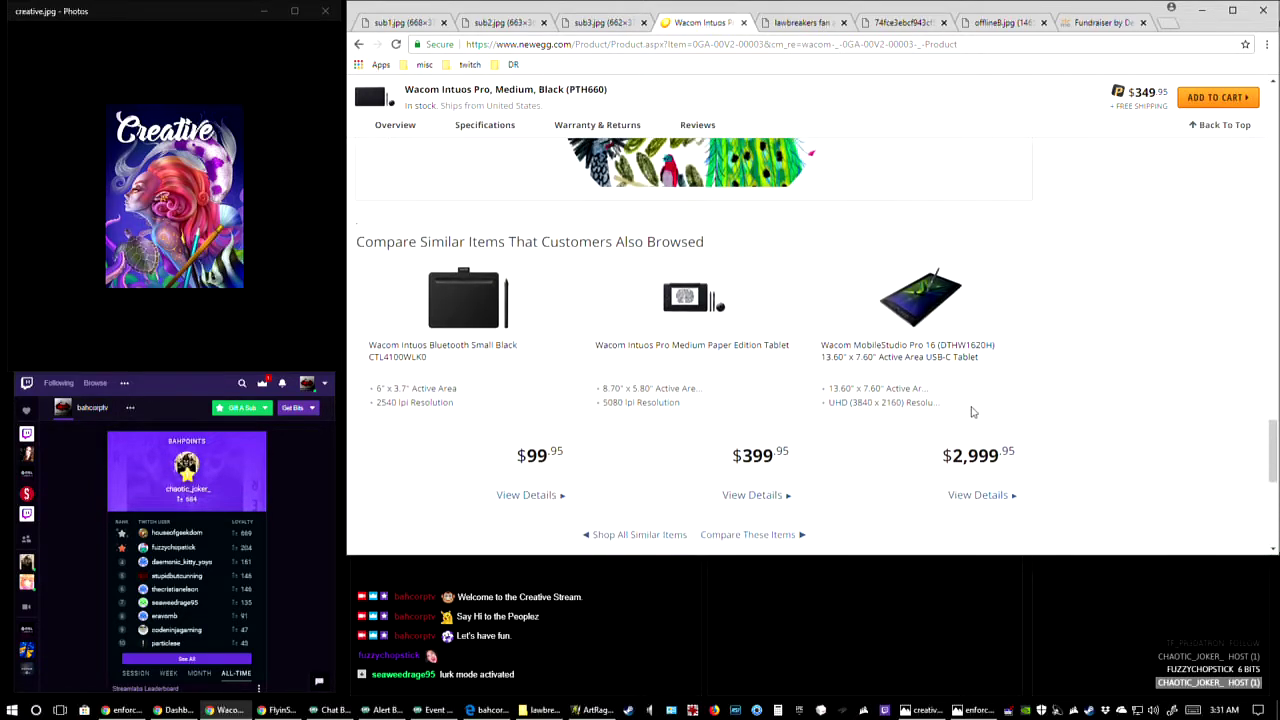
scroll(744, 410, up, 6)
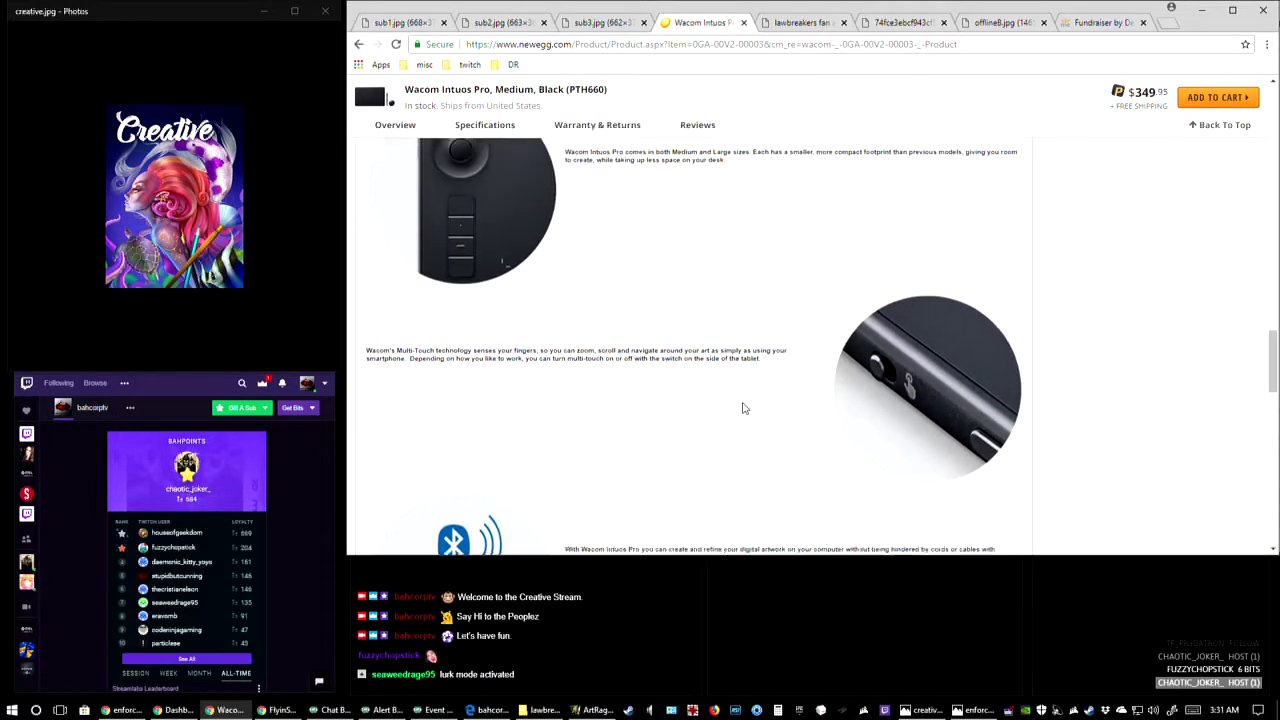
scroll(744, 408, down, 5)
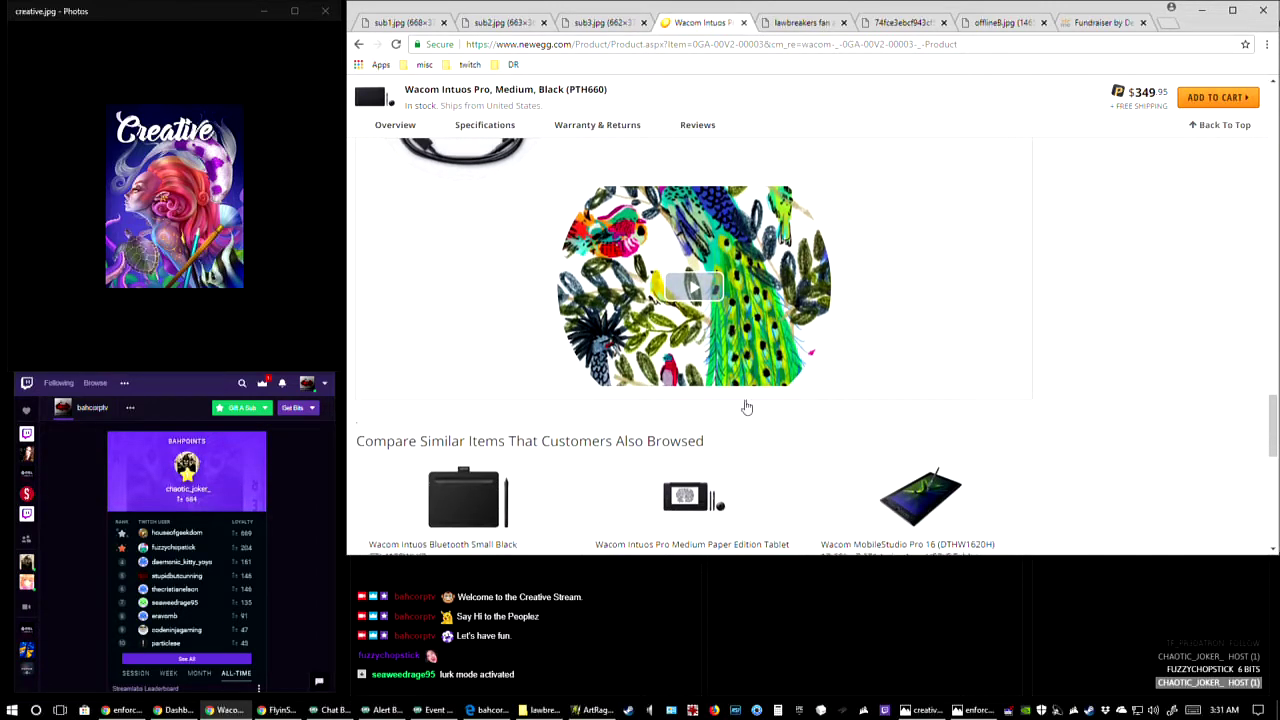
scroll(746, 407, down, 7)
scroll(750, 405, up, 3)
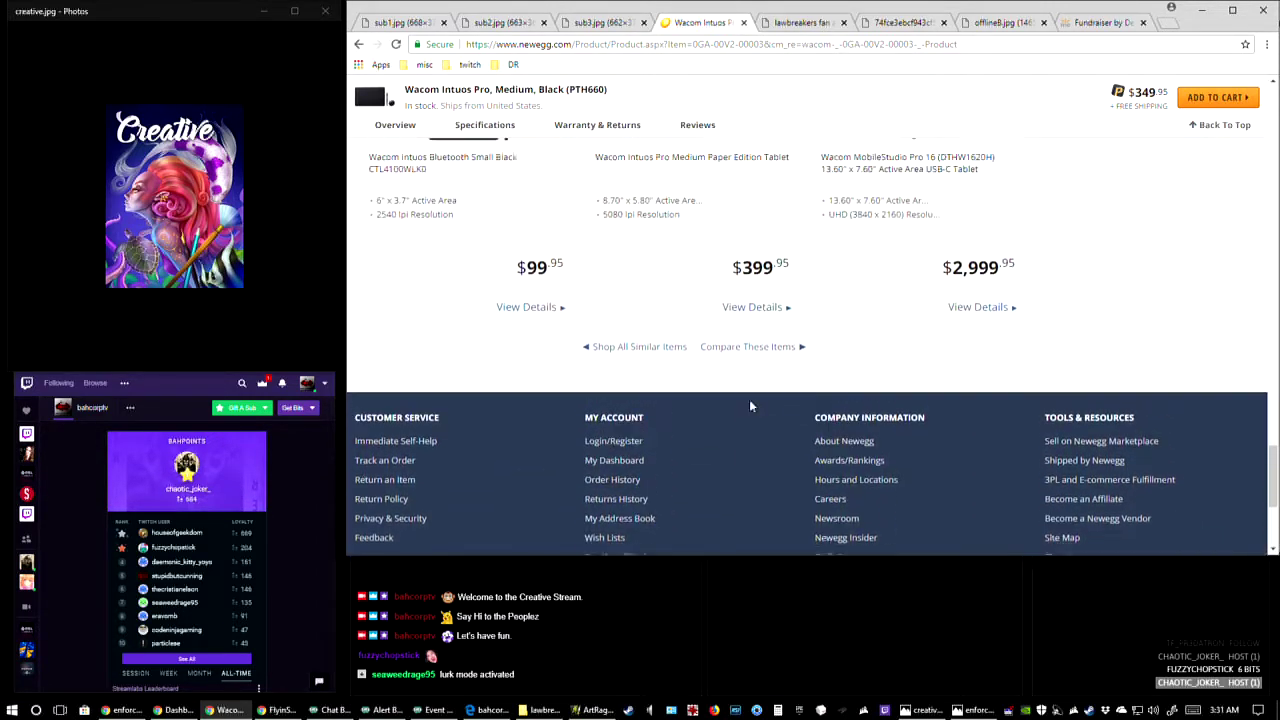
- Review the Intuos Pro's connectivity, multi-touch, tablet size and Pro Pen 2 sections back up to the recommended products
scroll(750, 405, up, 6)
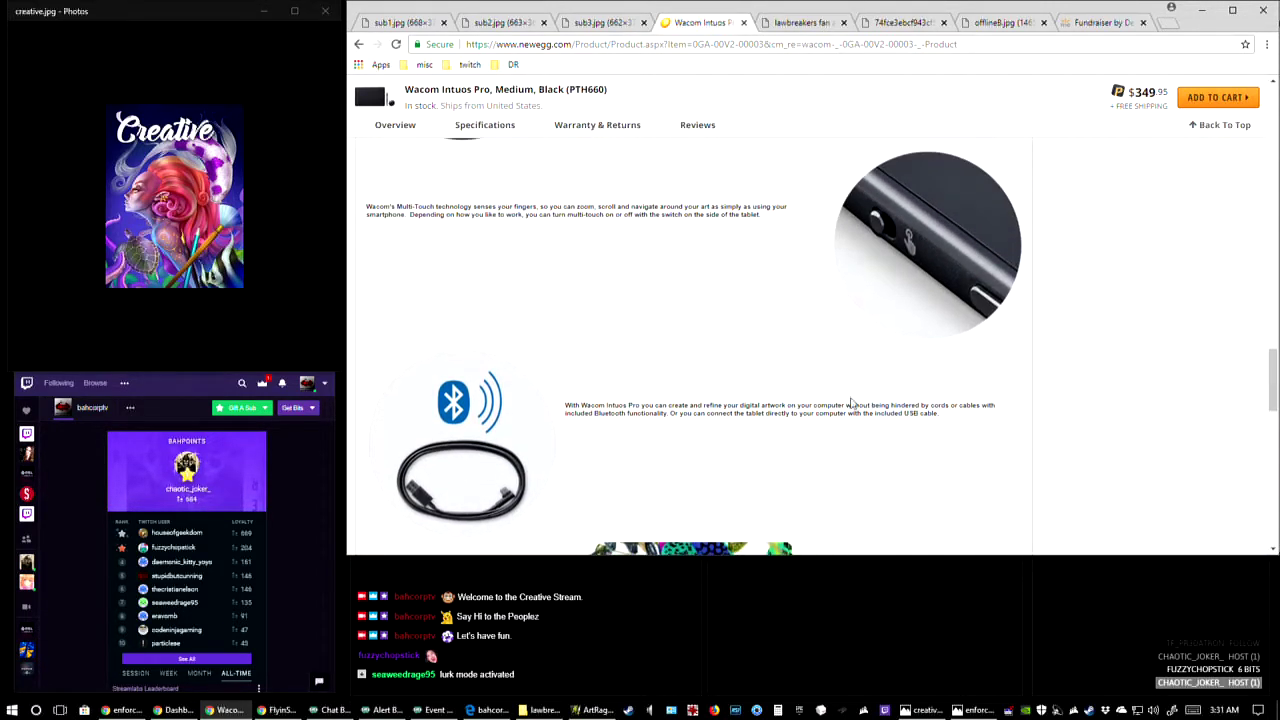
scroll(853, 400, up, 3)
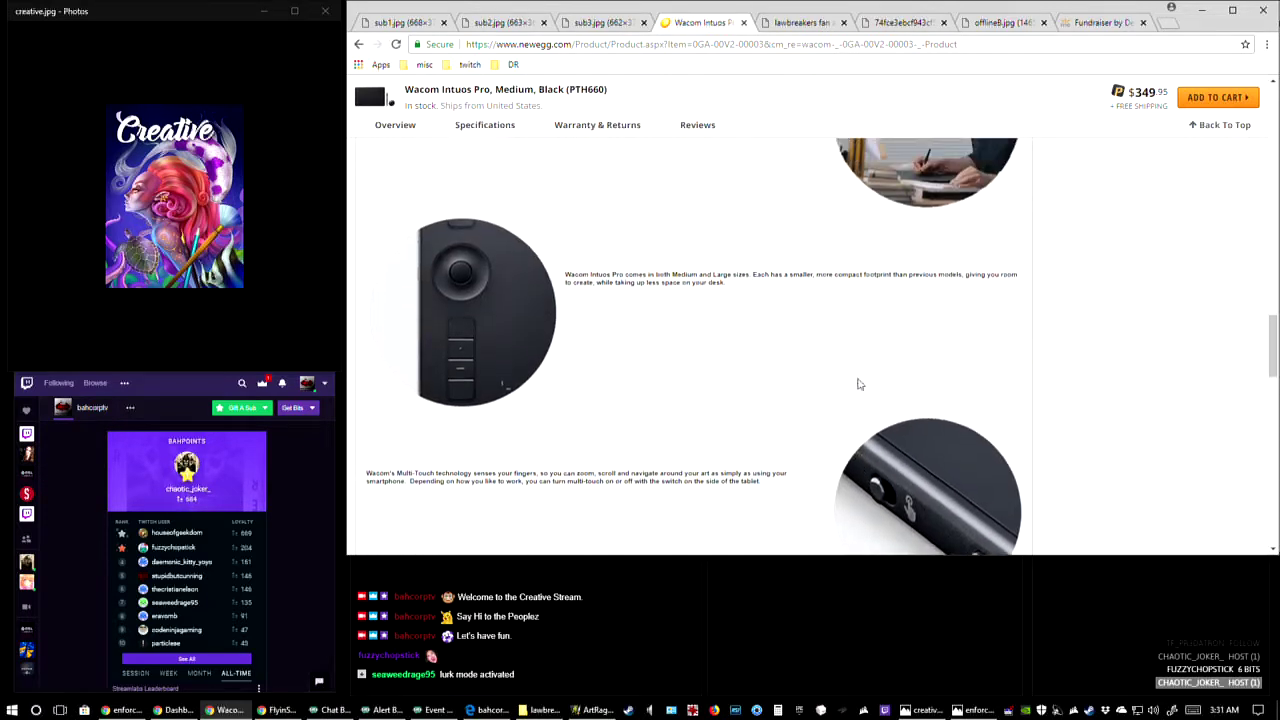
scroll(857, 384, up, 6)
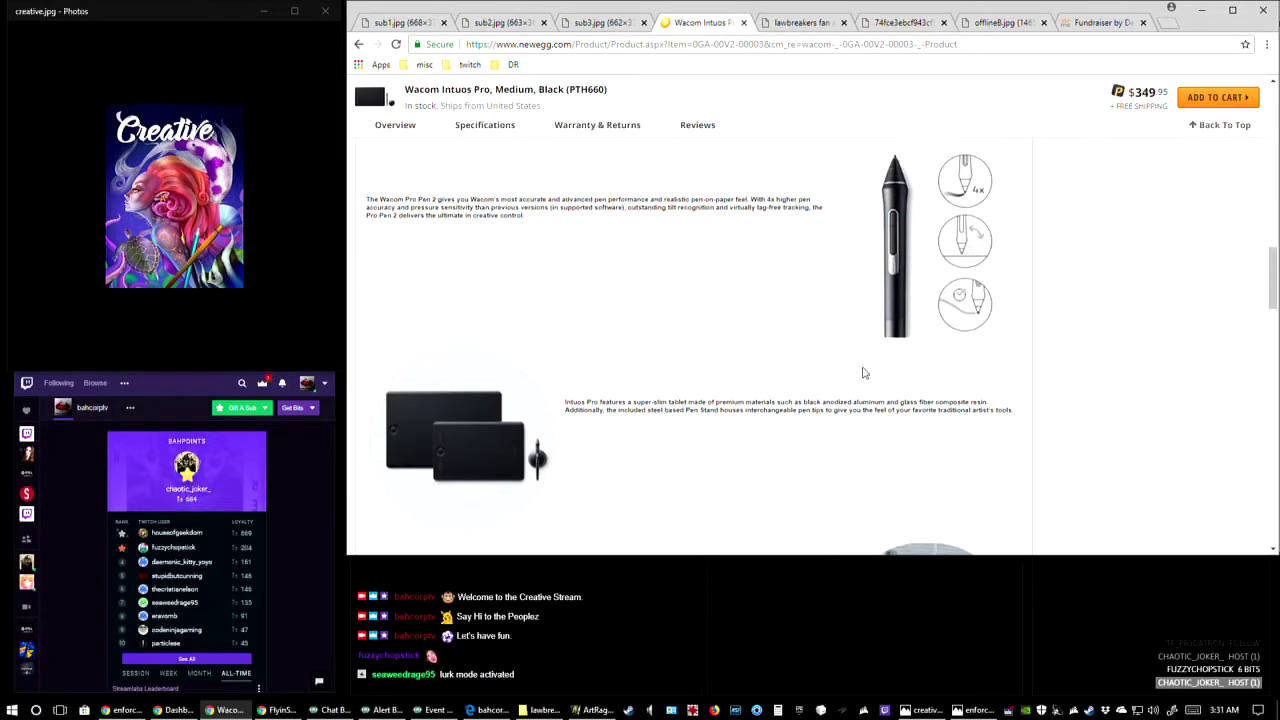
scroll(864, 372, up, 2)
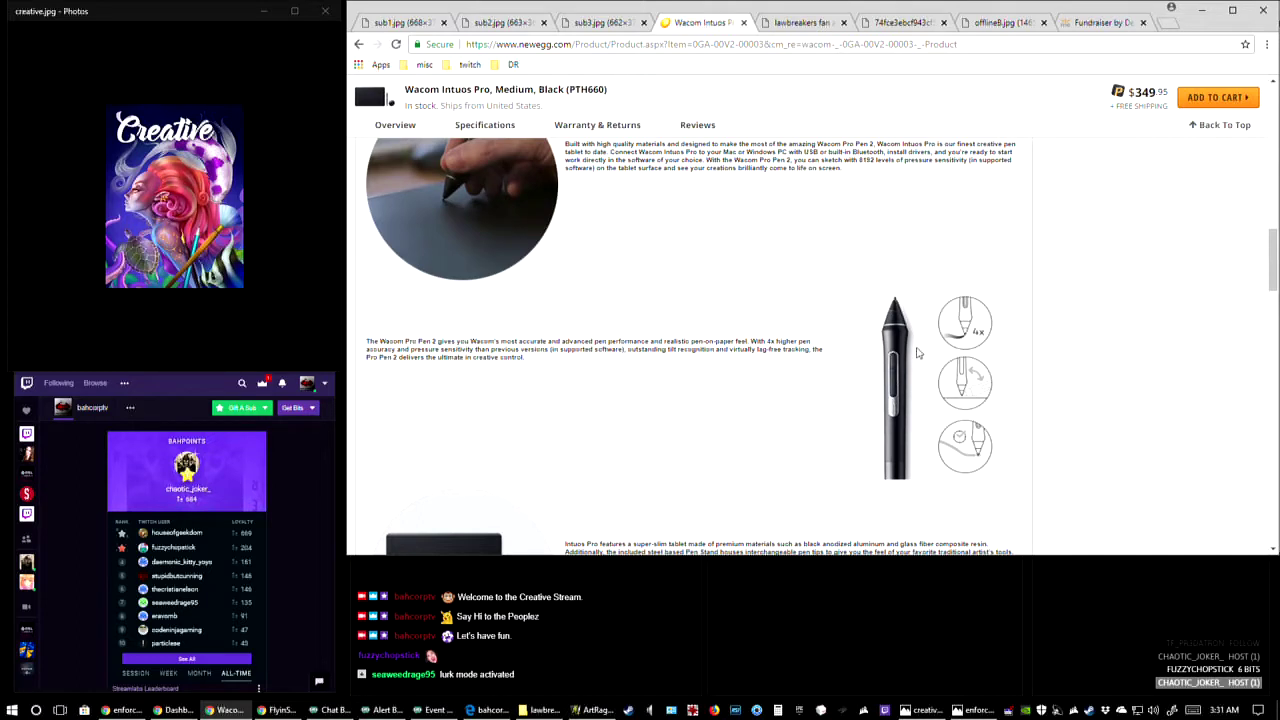
scroll(945, 379, up, 3)
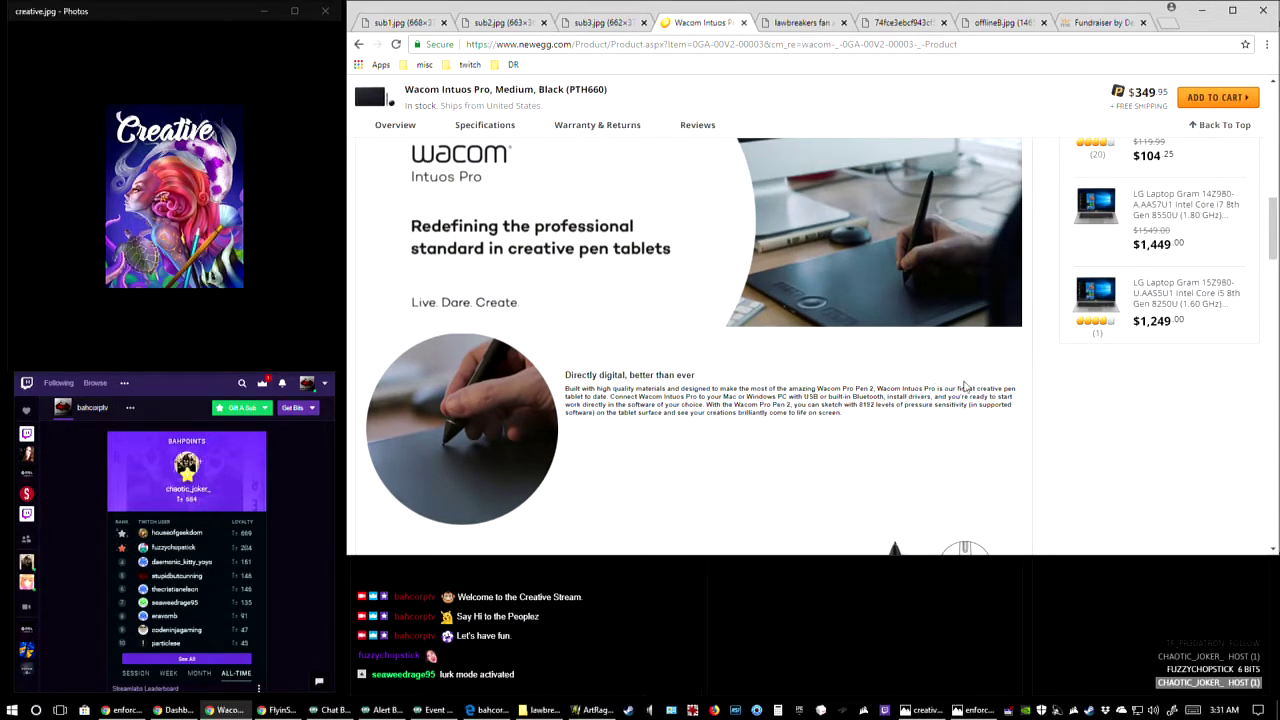
scroll(759, 384, up, 4)
scroll(672, 399, up, 2)
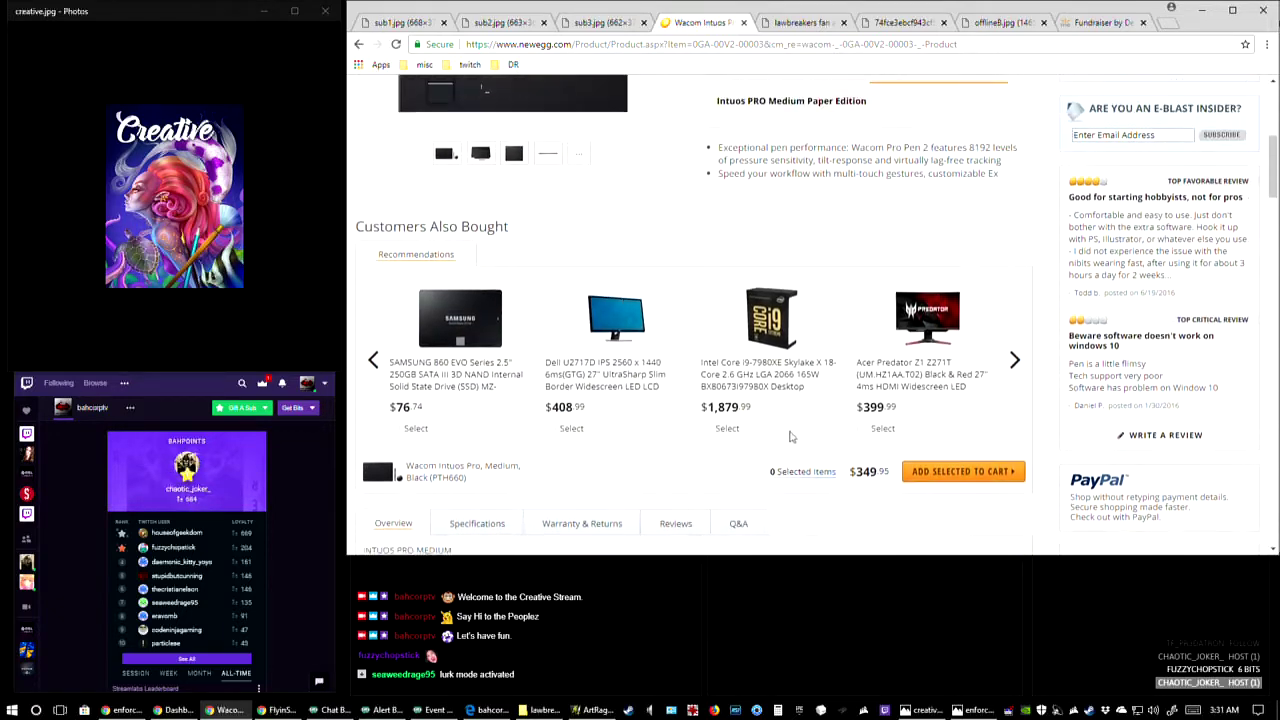
- Examine the Intuos Pro's manufacturer banner, product images, model options and price
scroll(823, 423, down, 1)
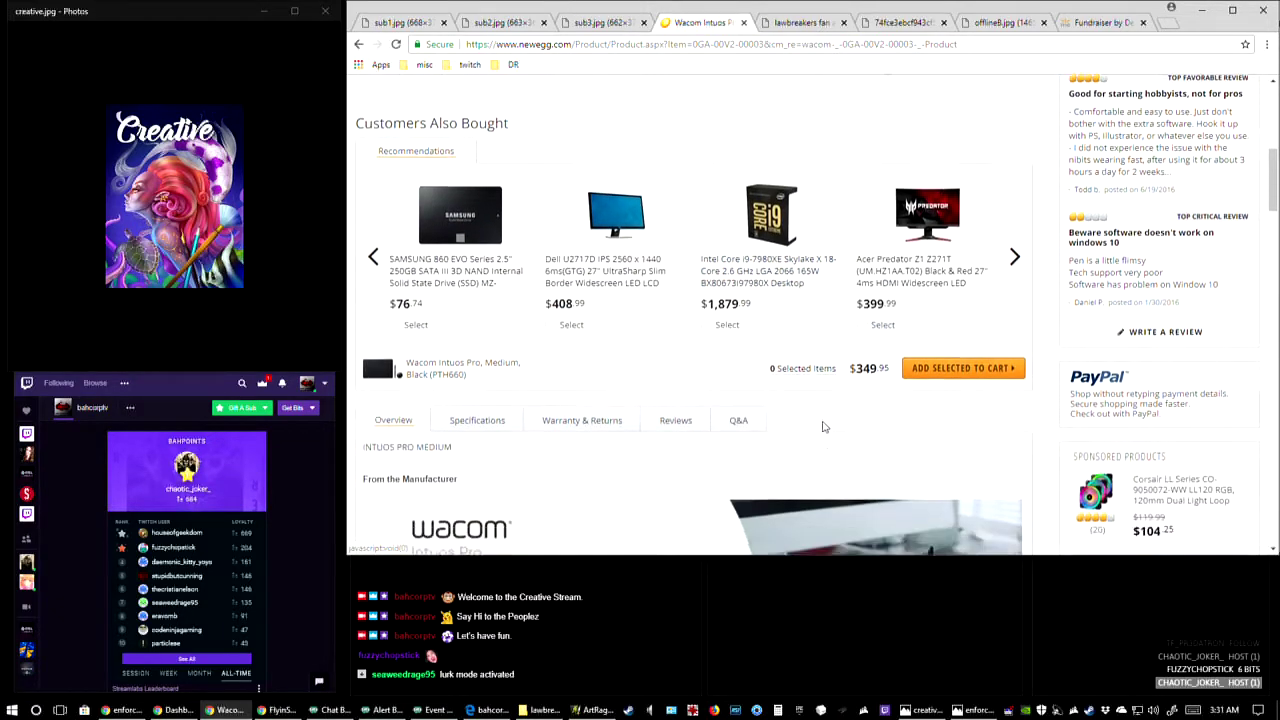
scroll(840, 480, up, 1)
scroll(870, 490, down, 4)
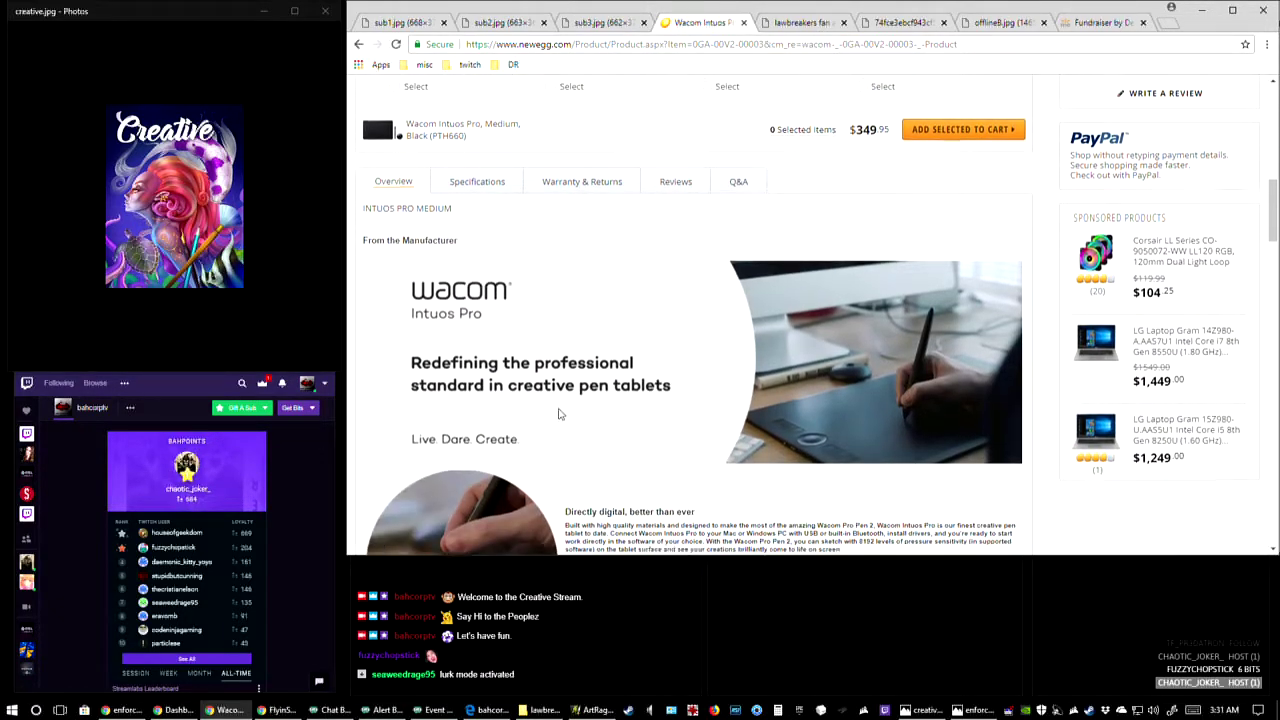
scroll(680, 390, up, 7)
scroll(680, 386, up, 1)
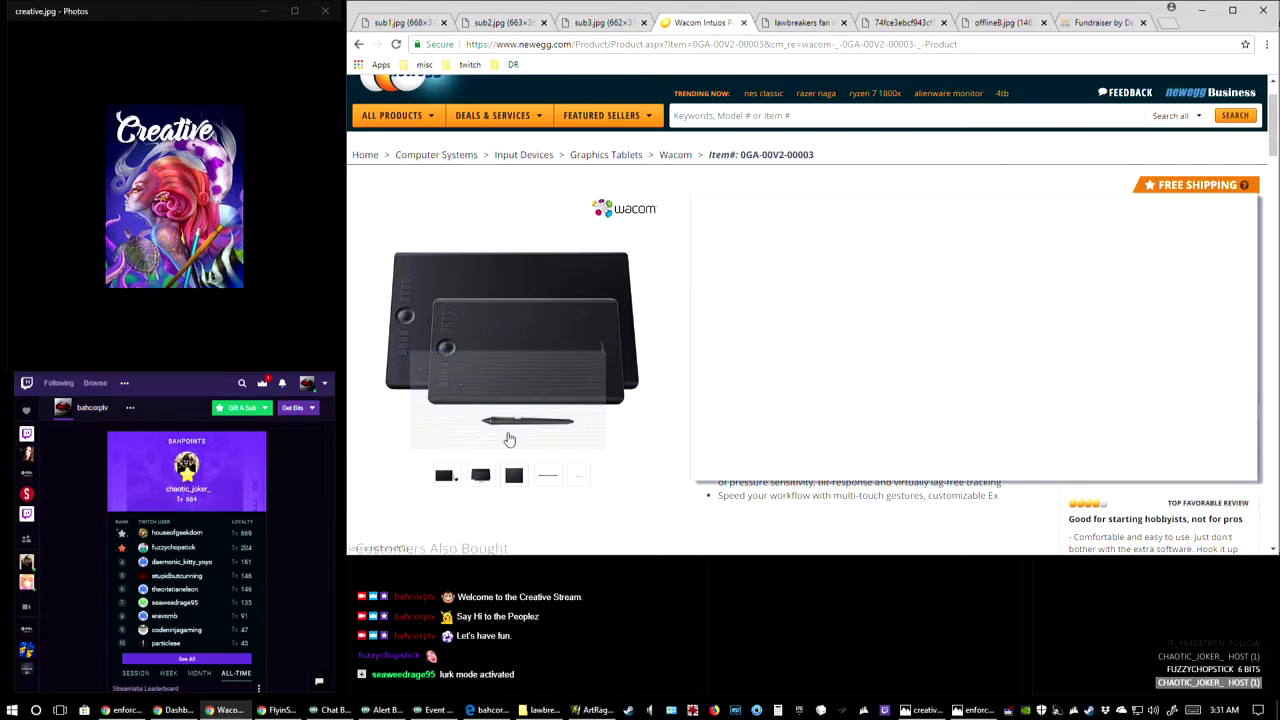
scroll(975, 449, down, 2)
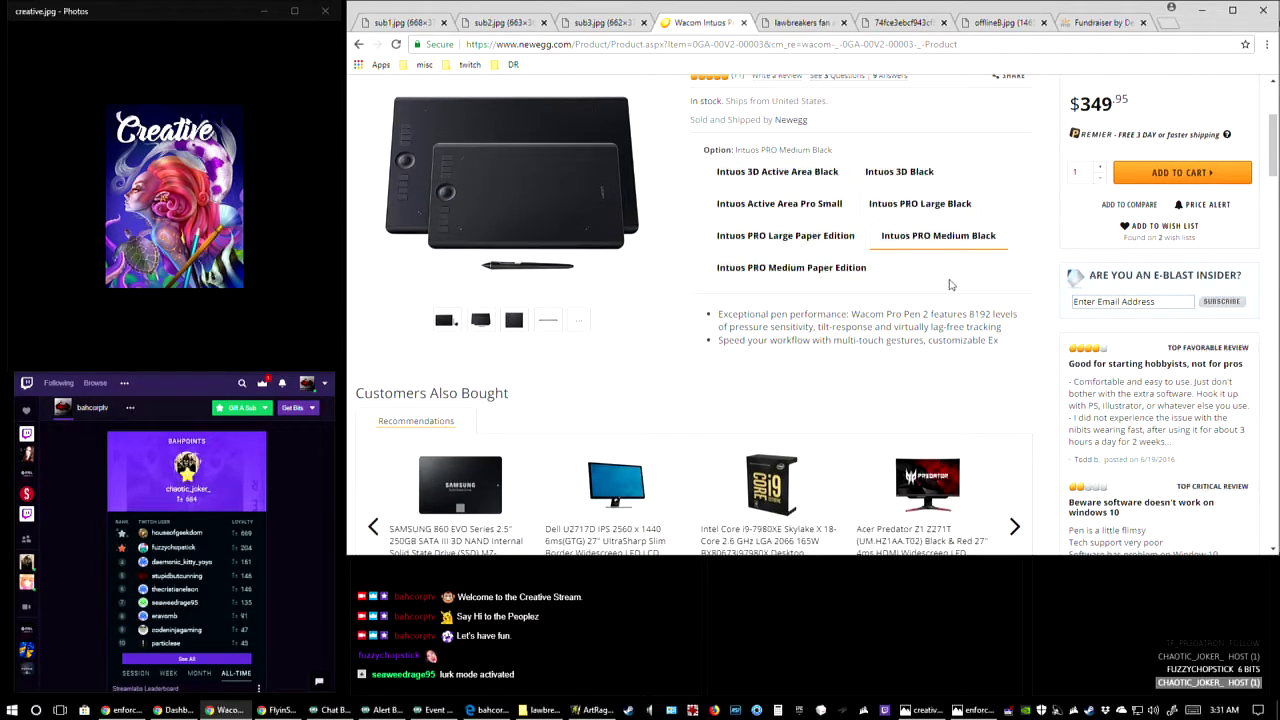
scroll(910, 393, up, 1)
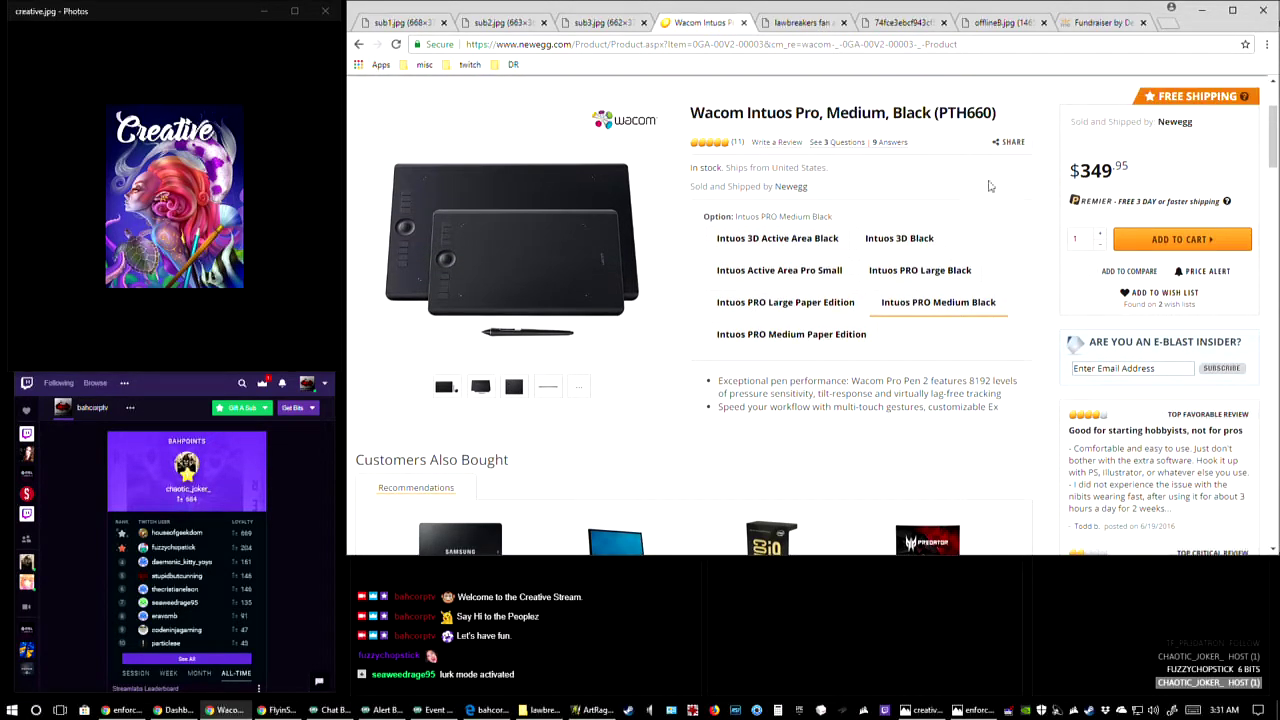
scroll(945, 355, up, 2)
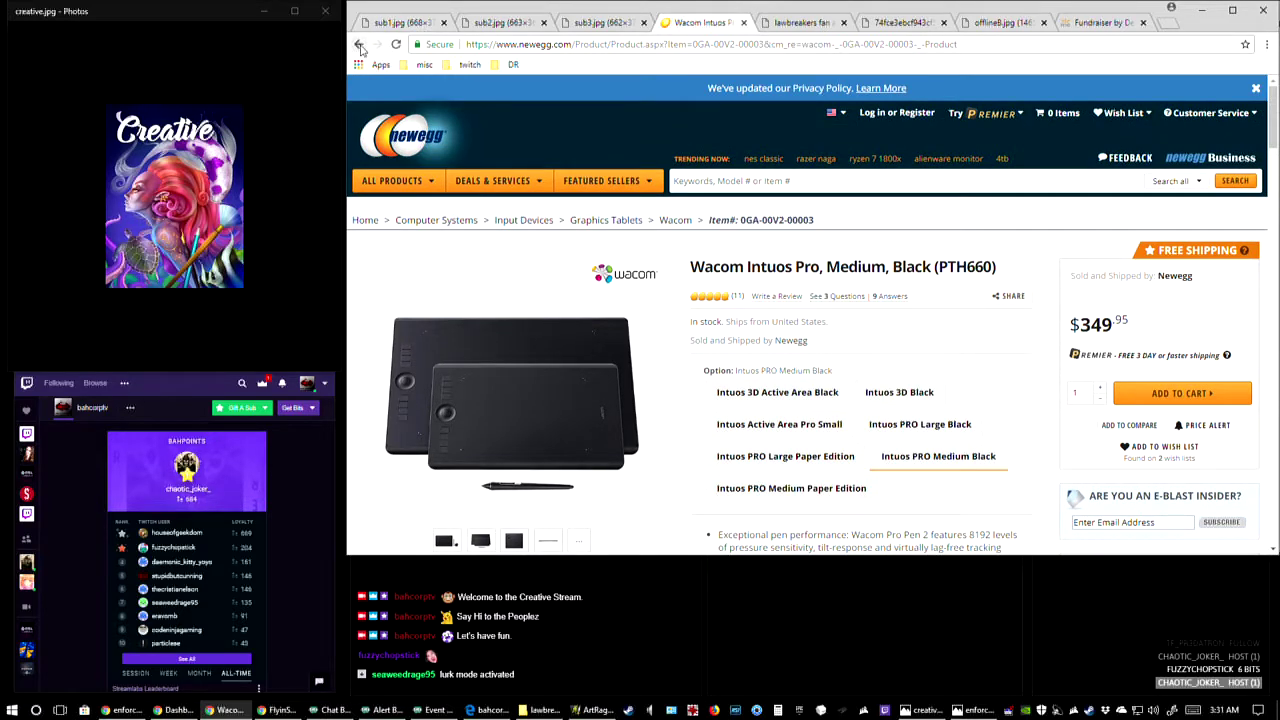
- Return to the wacom search results and open the Wacom Intuos Small, Black, CTL4100 page to view its details
click(358, 44)
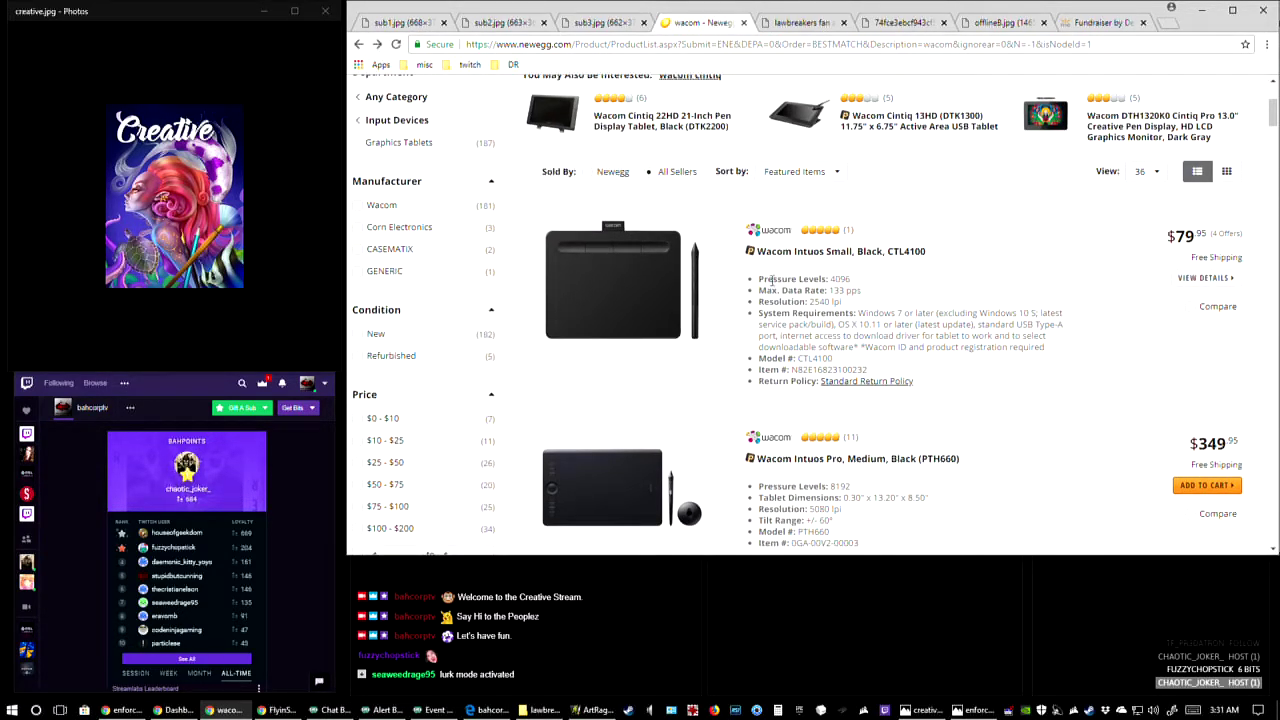
scroll(705, 290, down, 1)
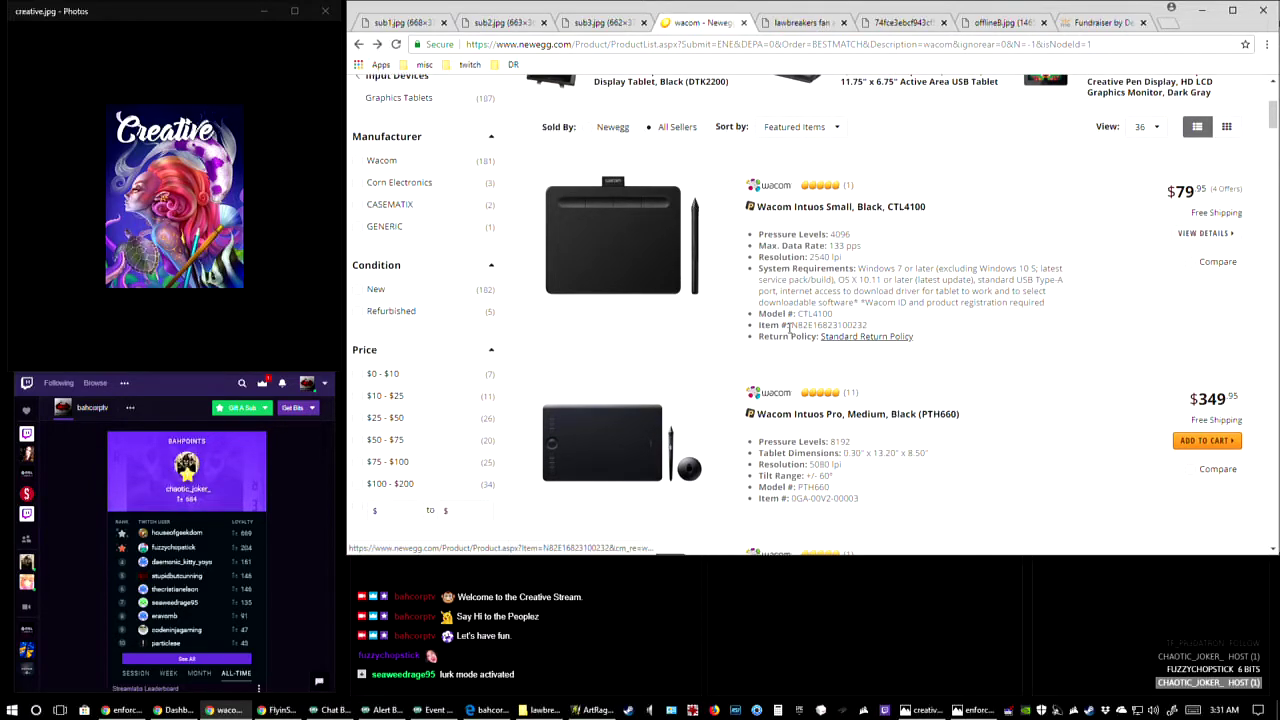
click(686, 258)
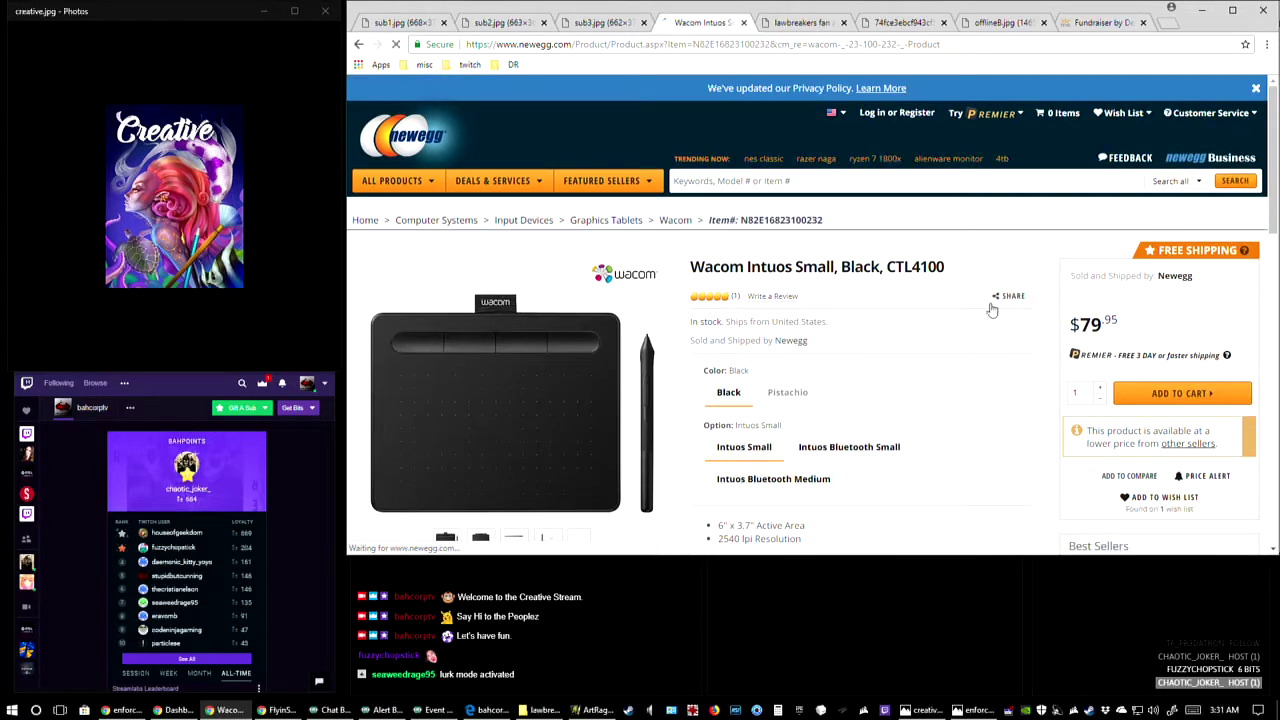
scroll(700, 390, down, 1)
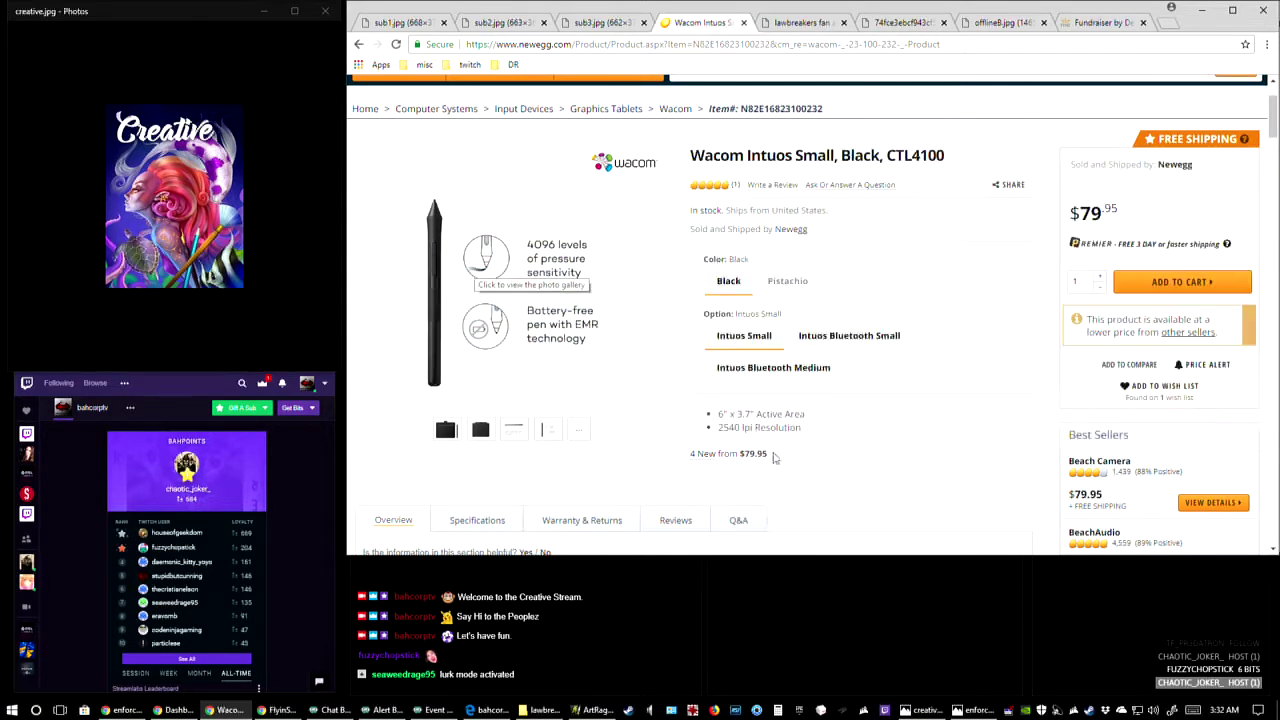
- Review the Wacom Intuos Small overview, covering the battery-free pen, compact design and included software, down to the product trailer
click(738, 335)
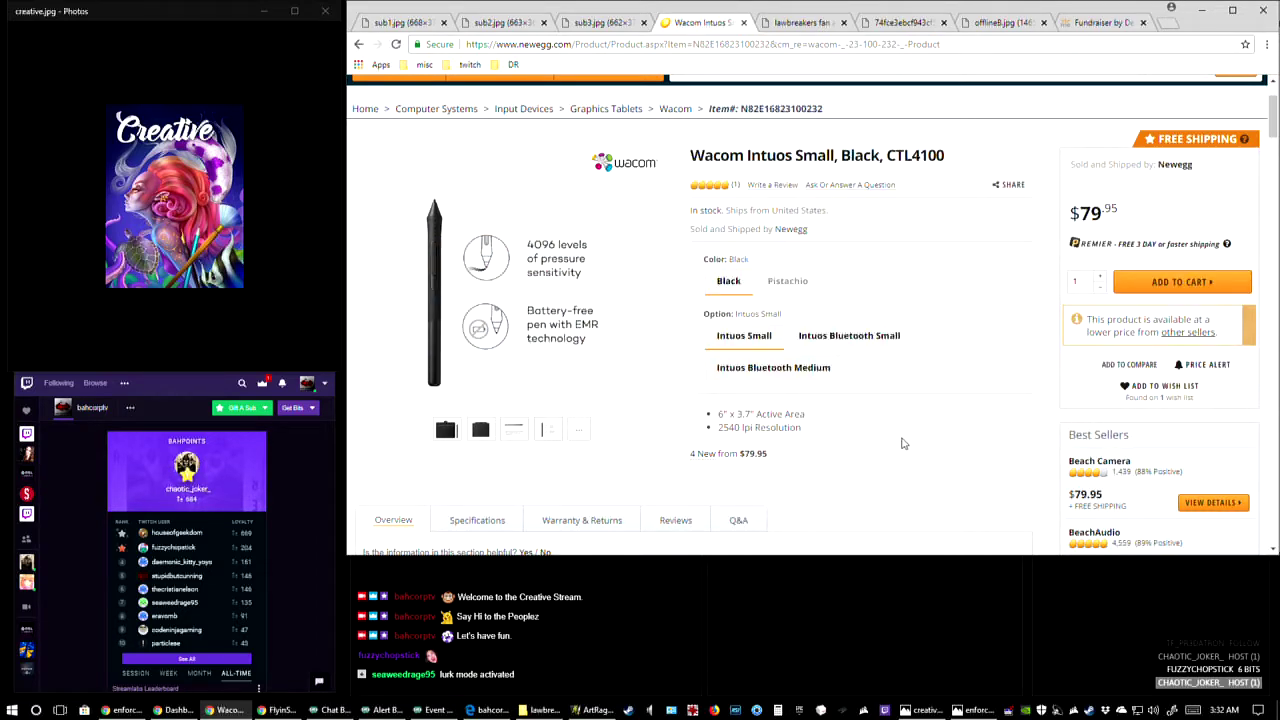
scroll(900, 445, down, 4)
scroll(903, 447, down, 1)
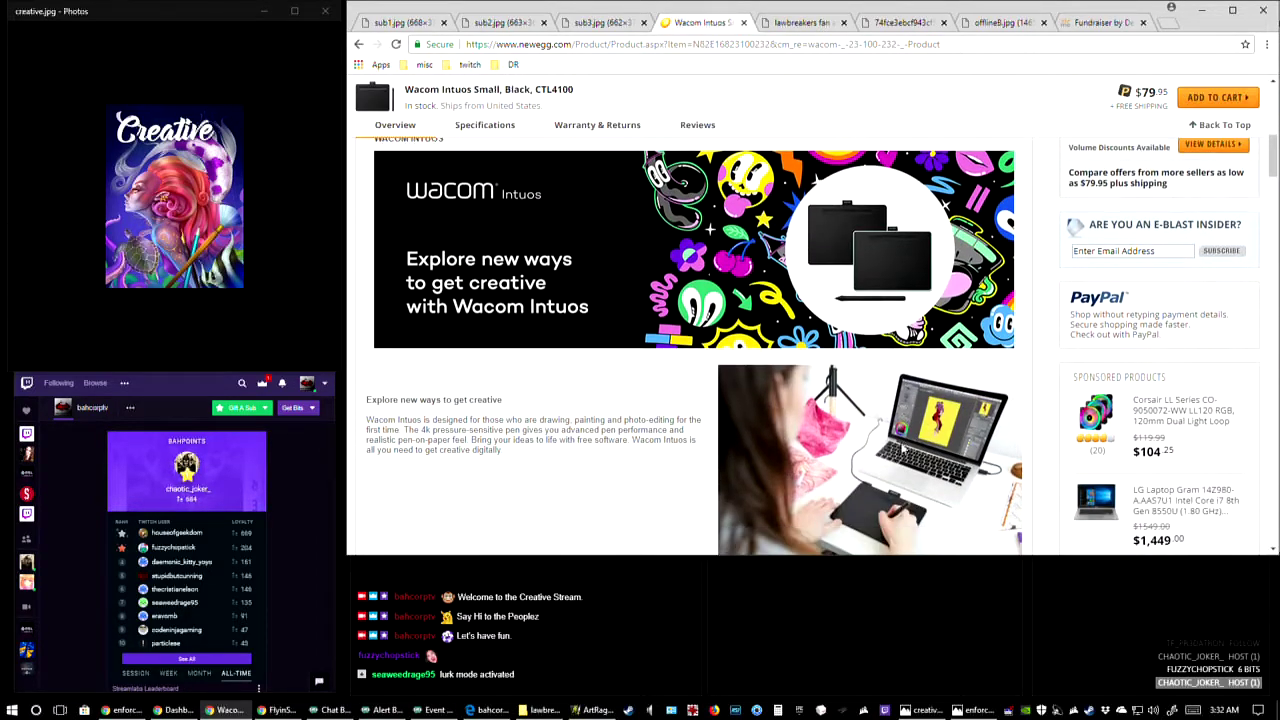
scroll(904, 447, down, 1)
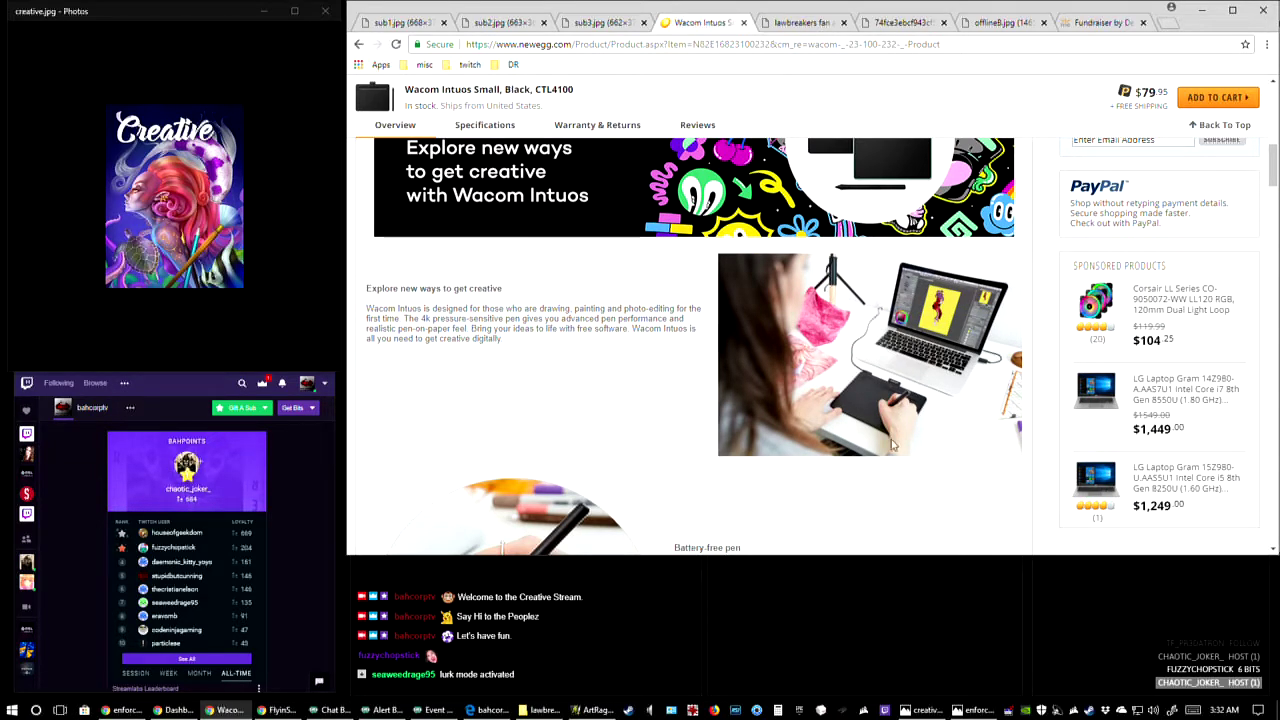
scroll(905, 483, down, 1)
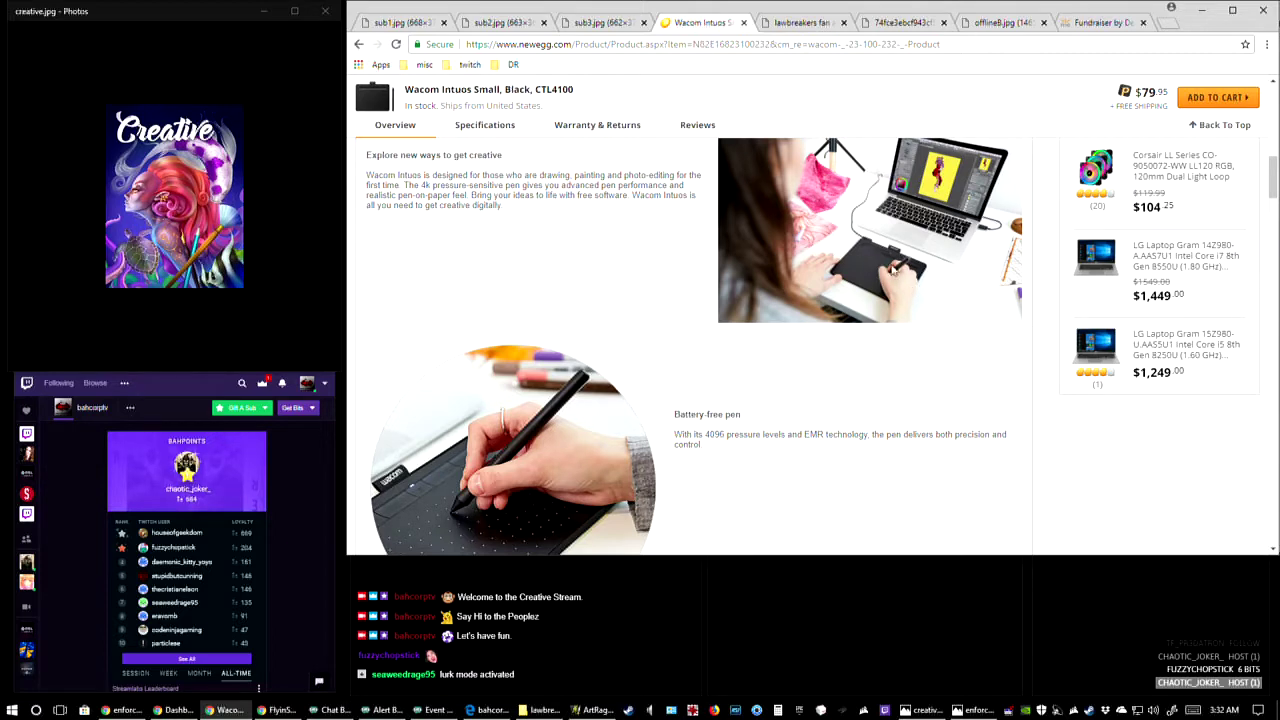
scroll(888, 292, down, 1)
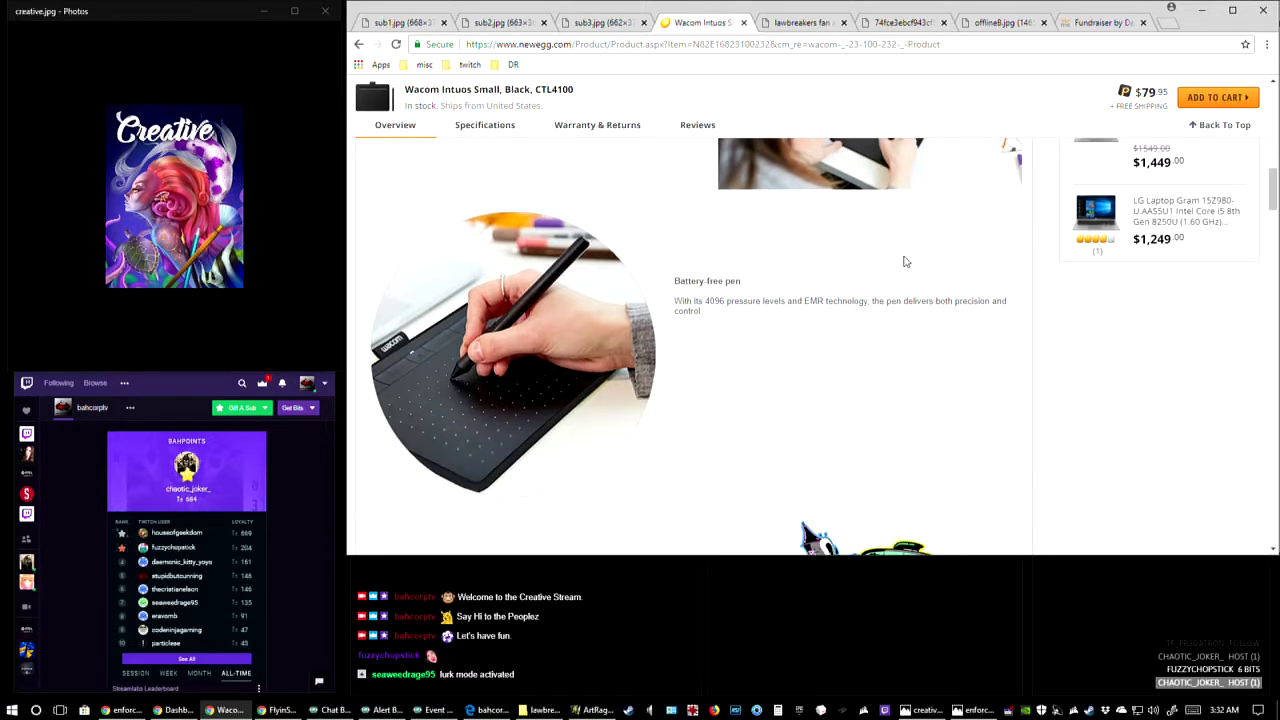
scroll(903, 262, down, 5)
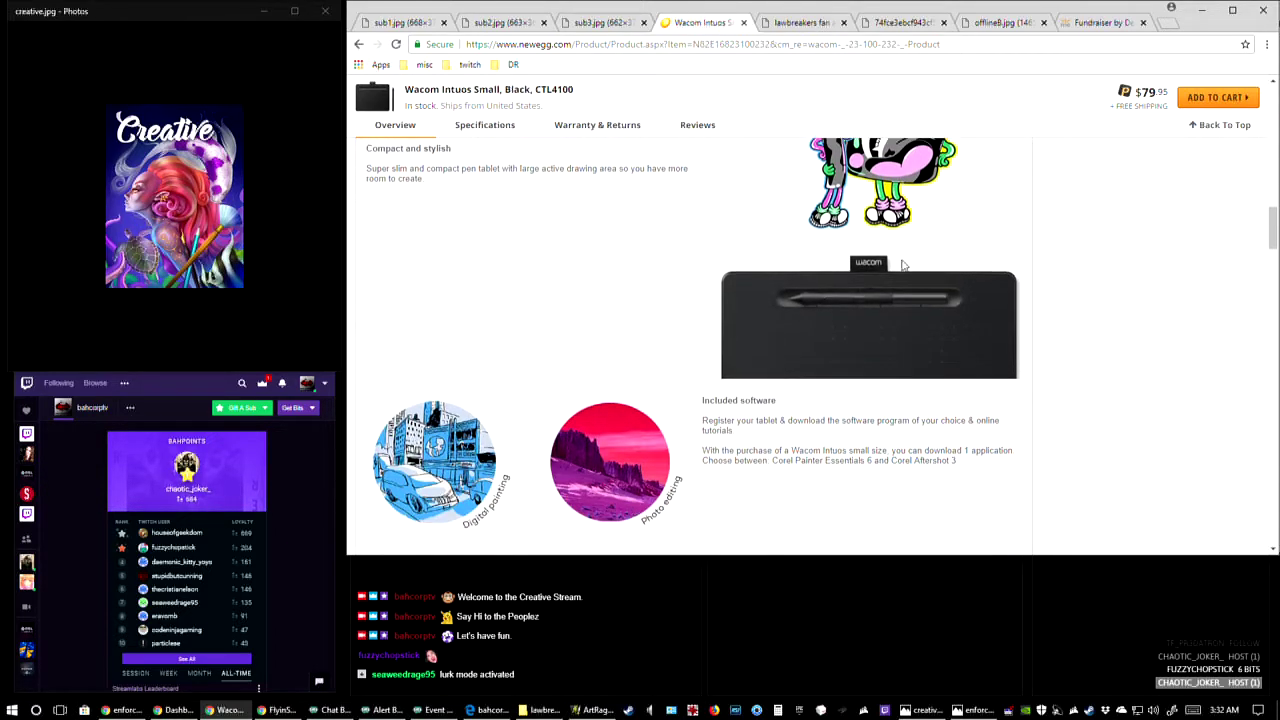
scroll(903, 264, down, 3)
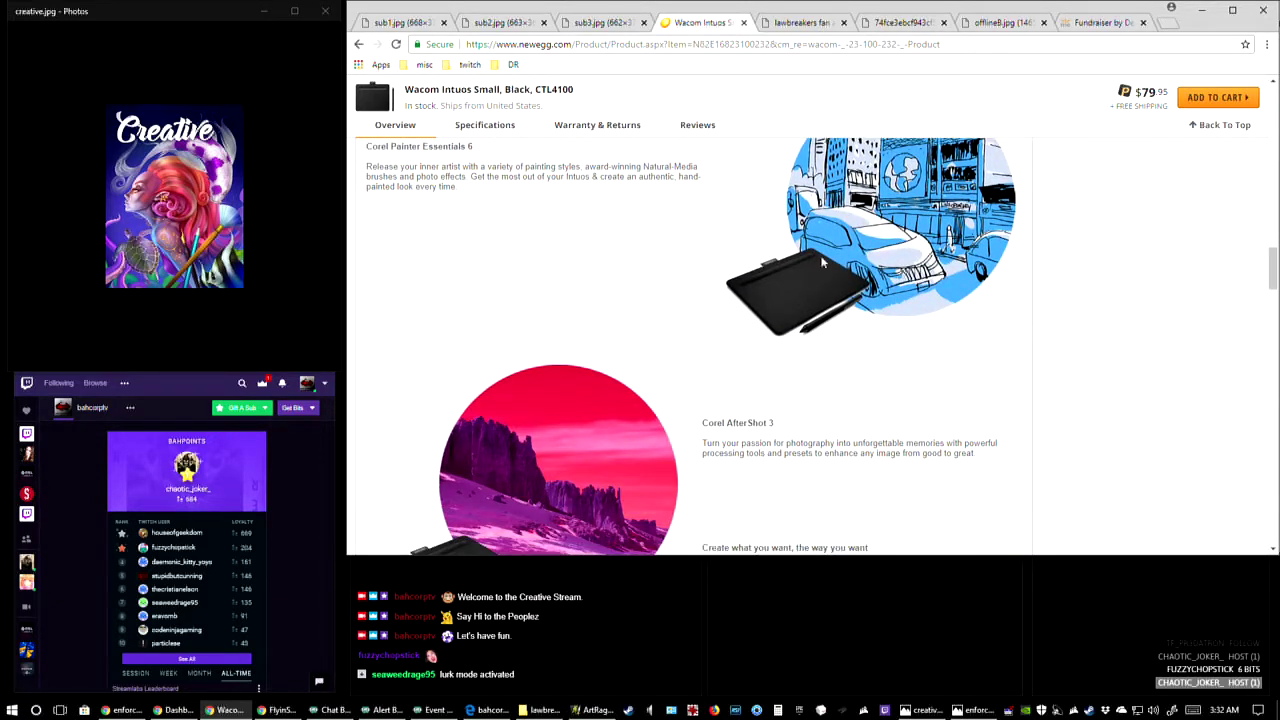
scroll(776, 304, down, 6)
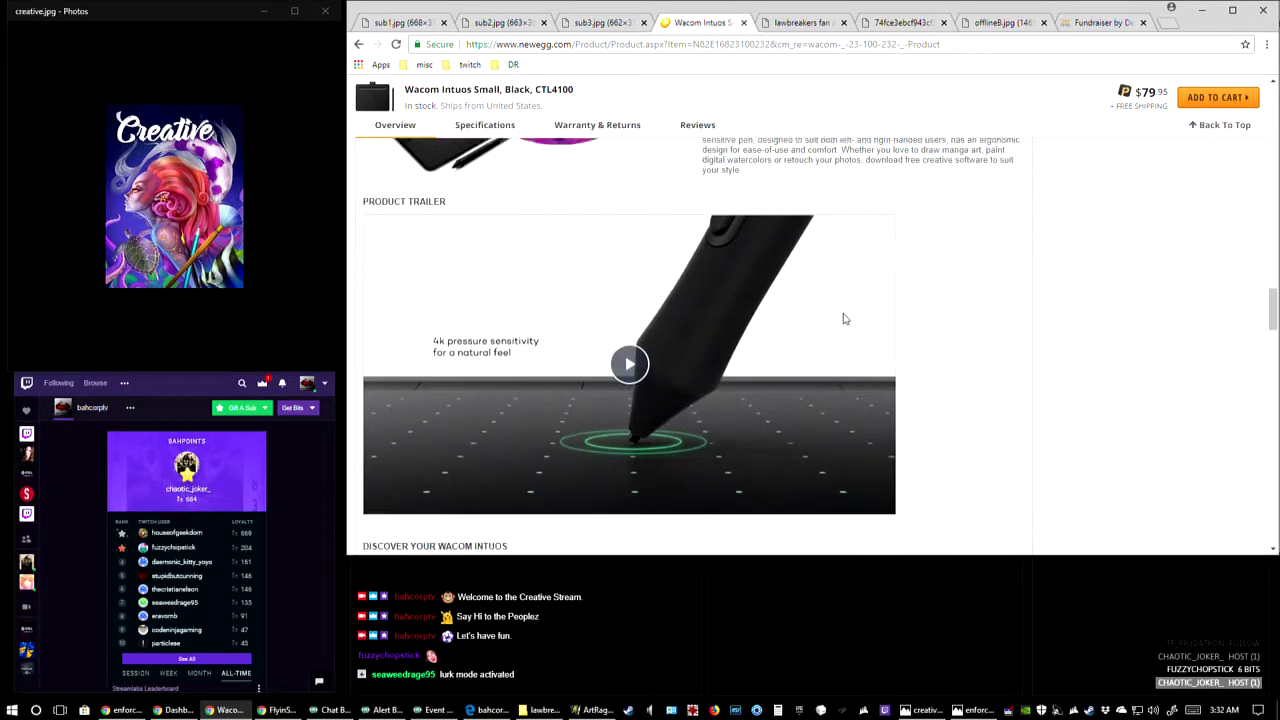
- Watch part of the Wacom Intuos product trailer, including in full screen, and pause it
click(855, 319)
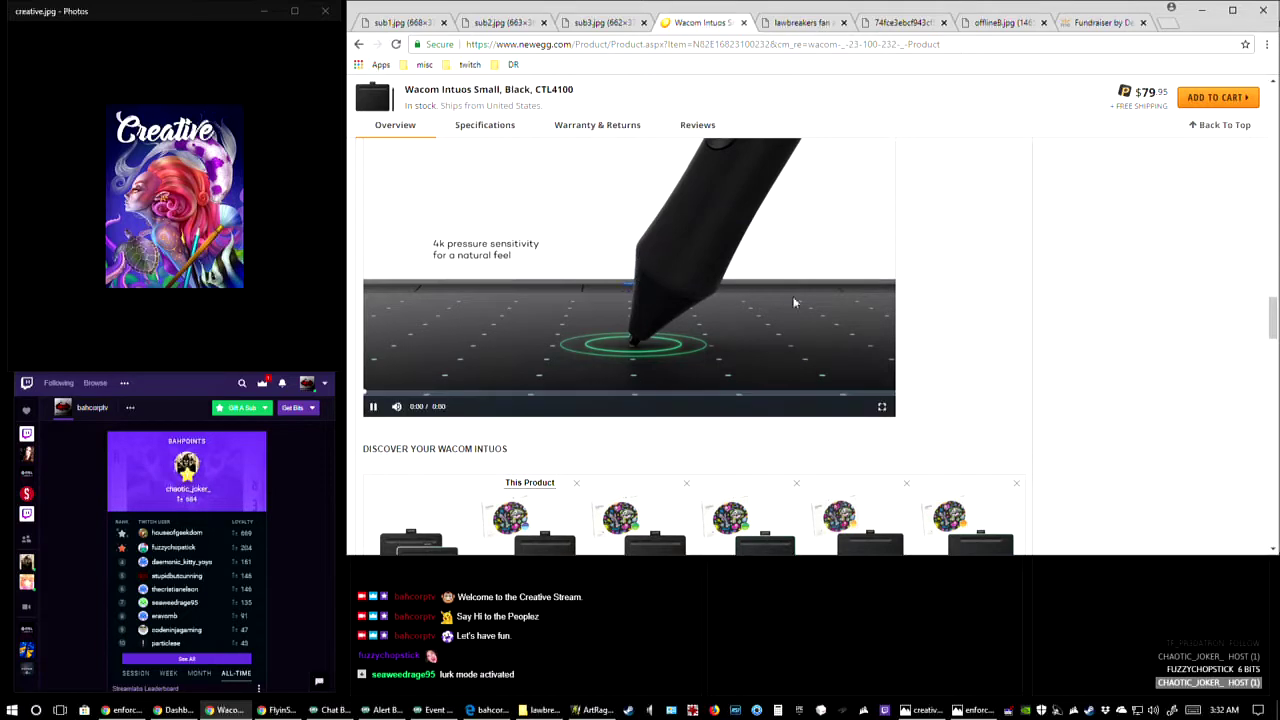
scroll(1027, 316, up, 1)
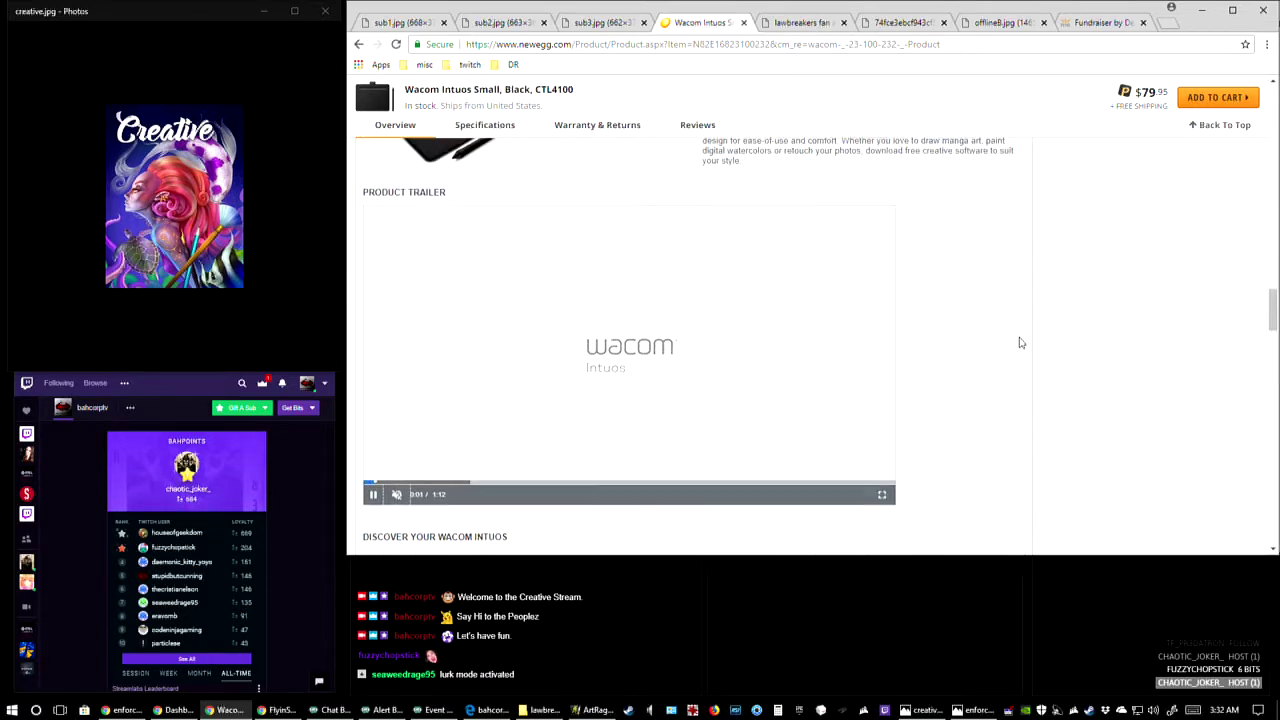
click(882, 497)
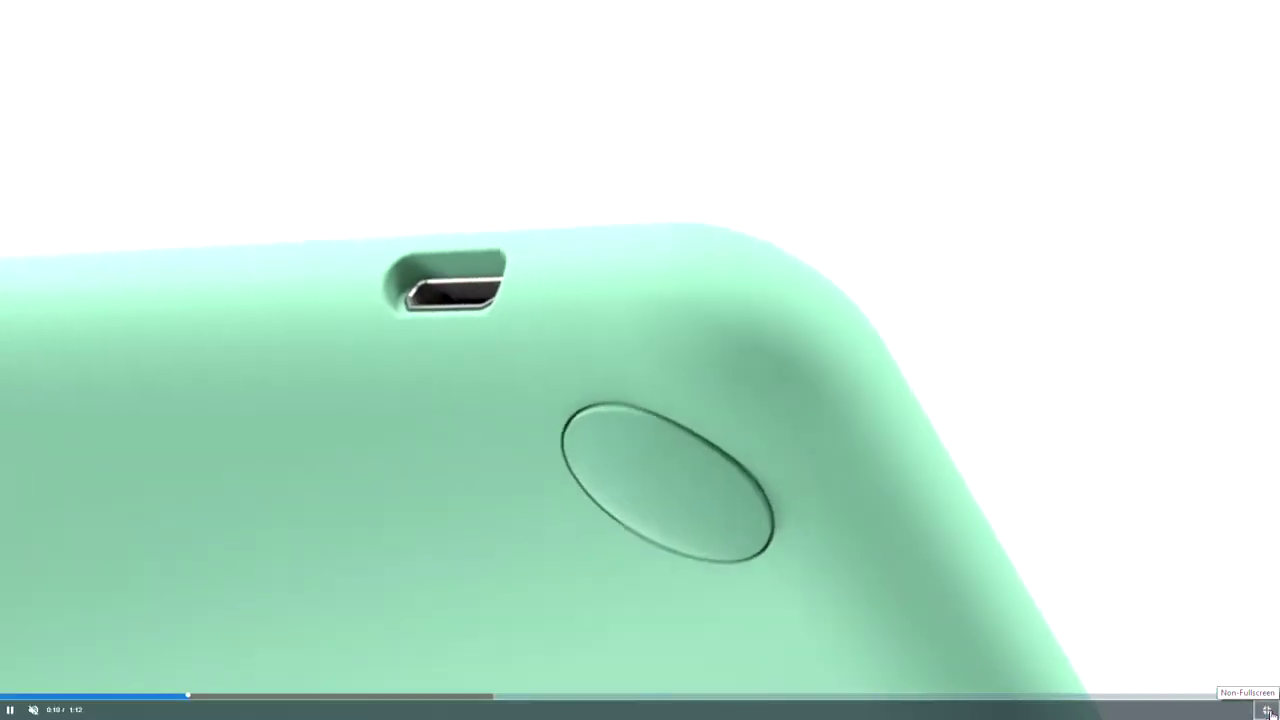
click(1270, 713)
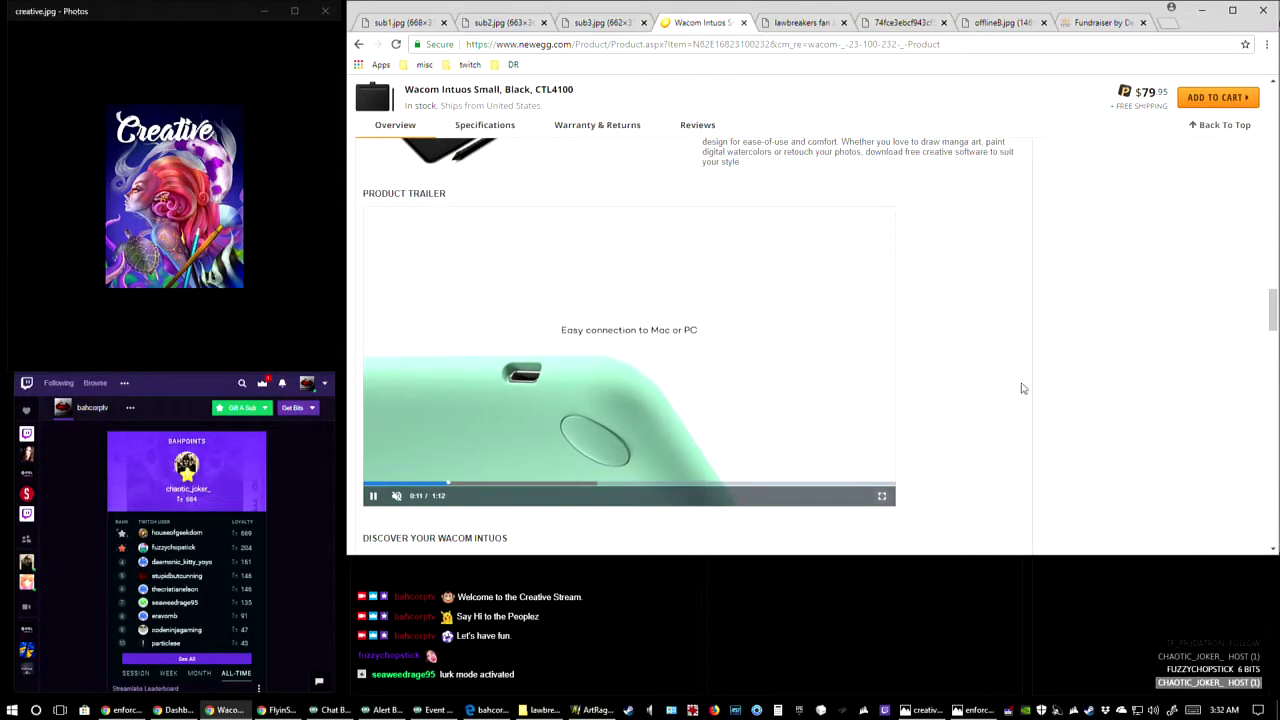
scroll(995, 368, down, 1)
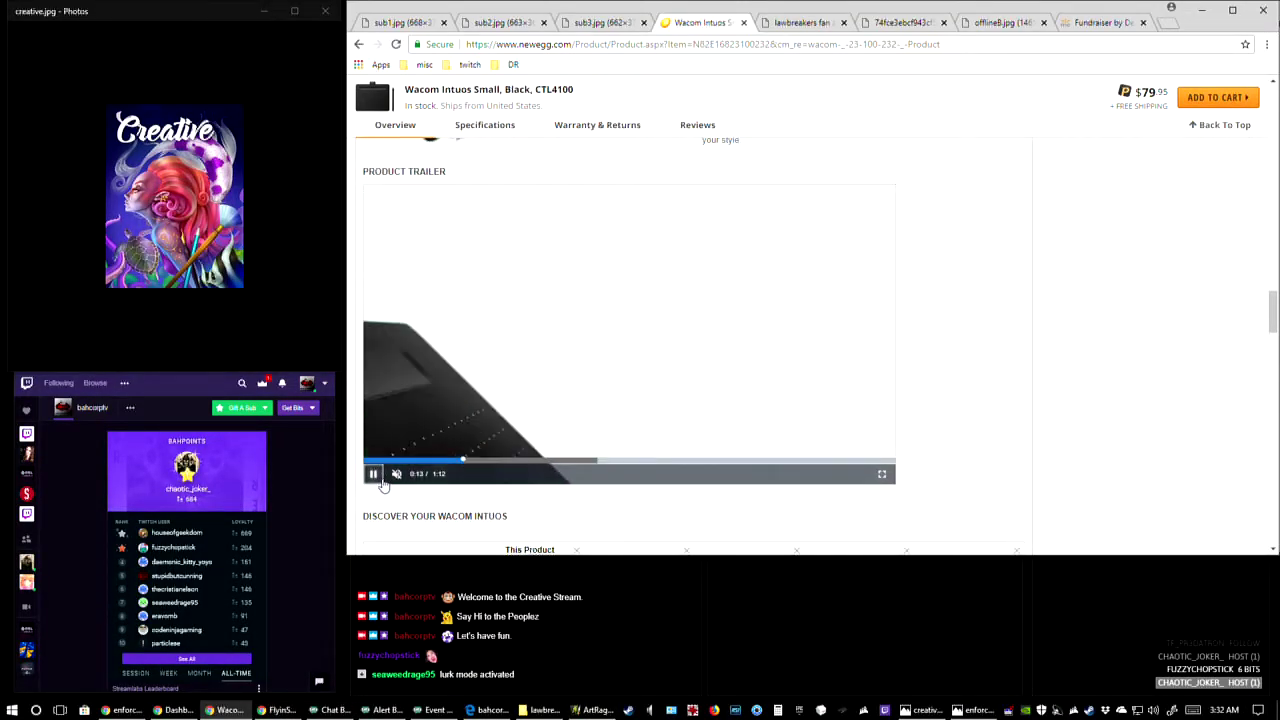
click(601, 318)
- Check the Wacom Intuos FAQ and model comparison table, and close the product page
scroll(640, 350, down, 7)
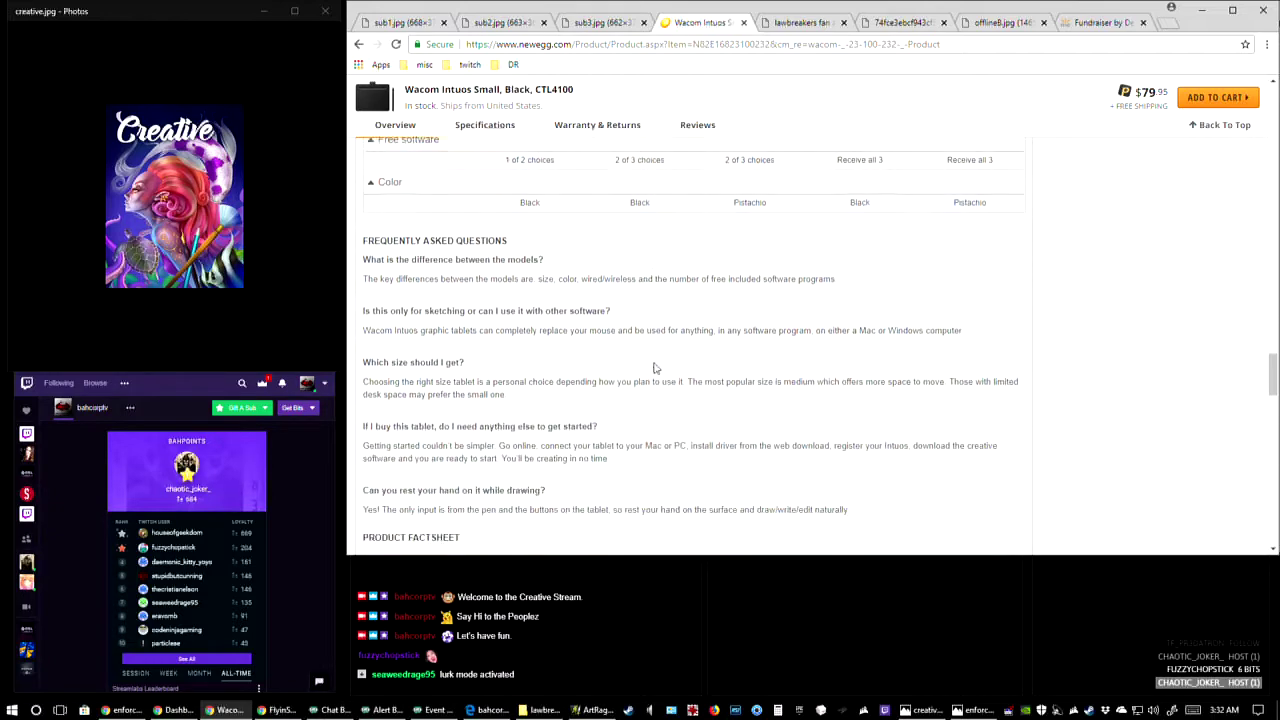
scroll(655, 368, up, 3)
scroll(655, 368, up, 1)
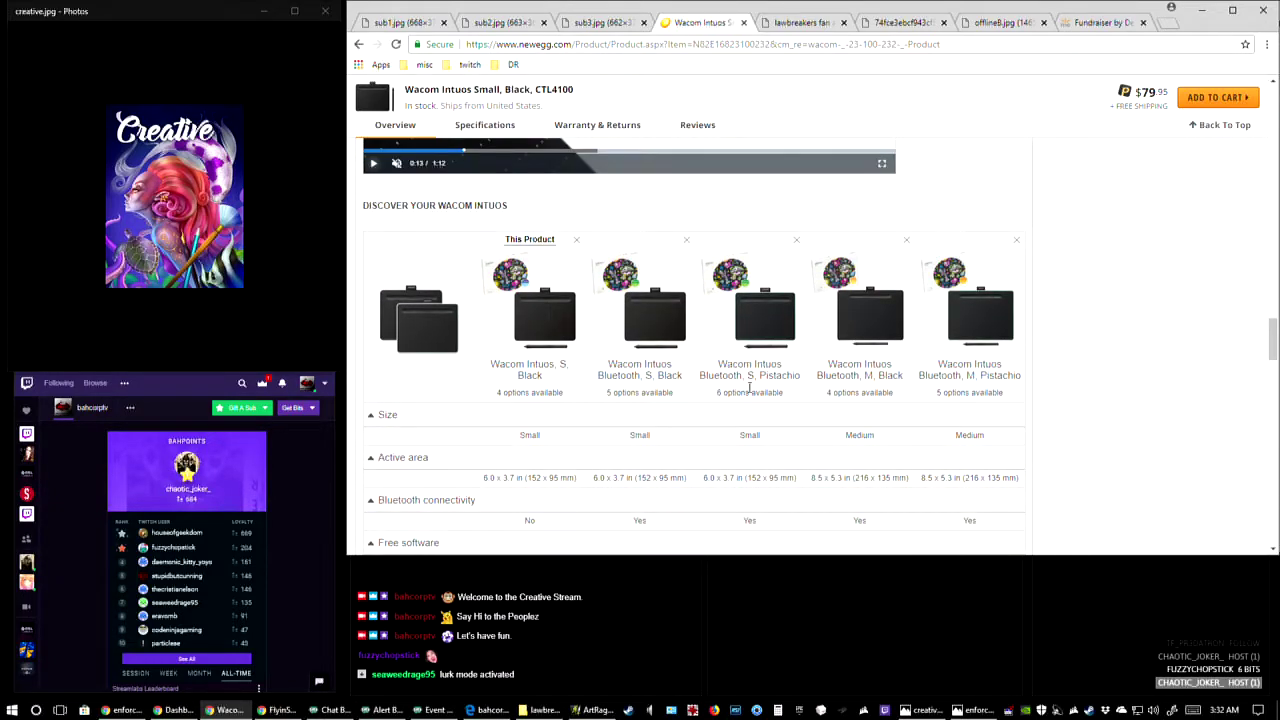
scroll(574, 263, up, 4)
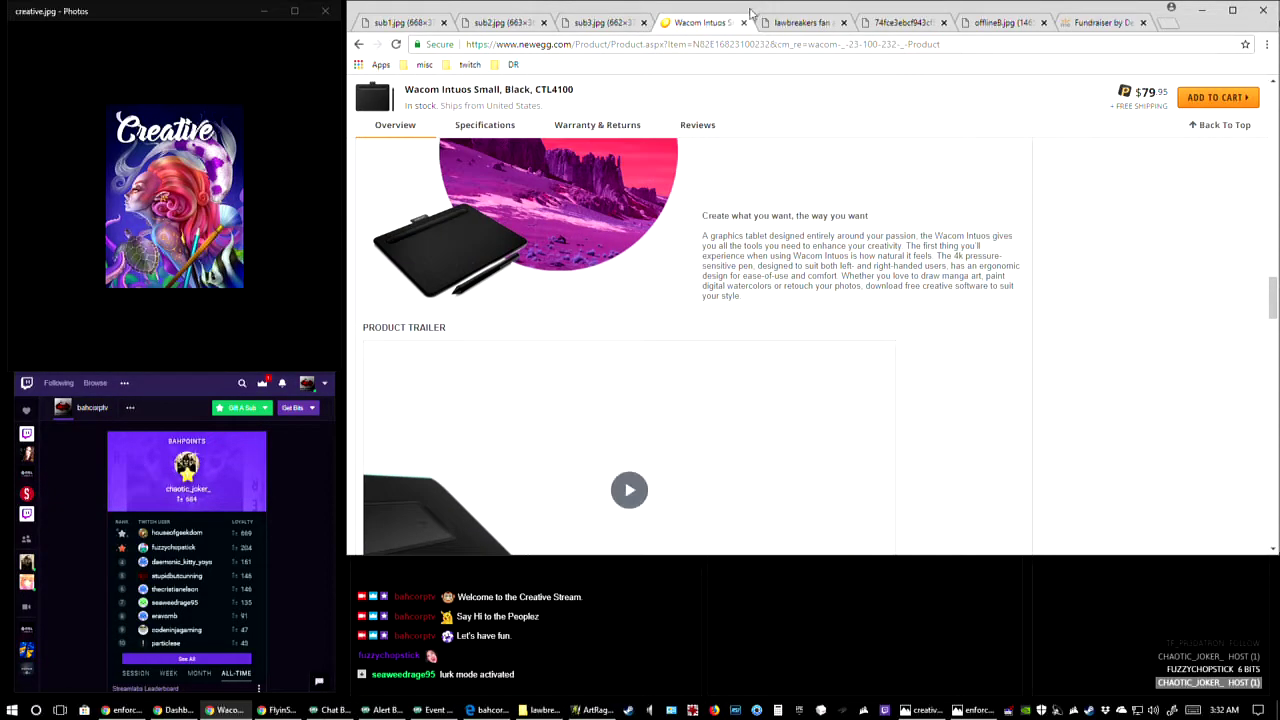
click(743, 22)
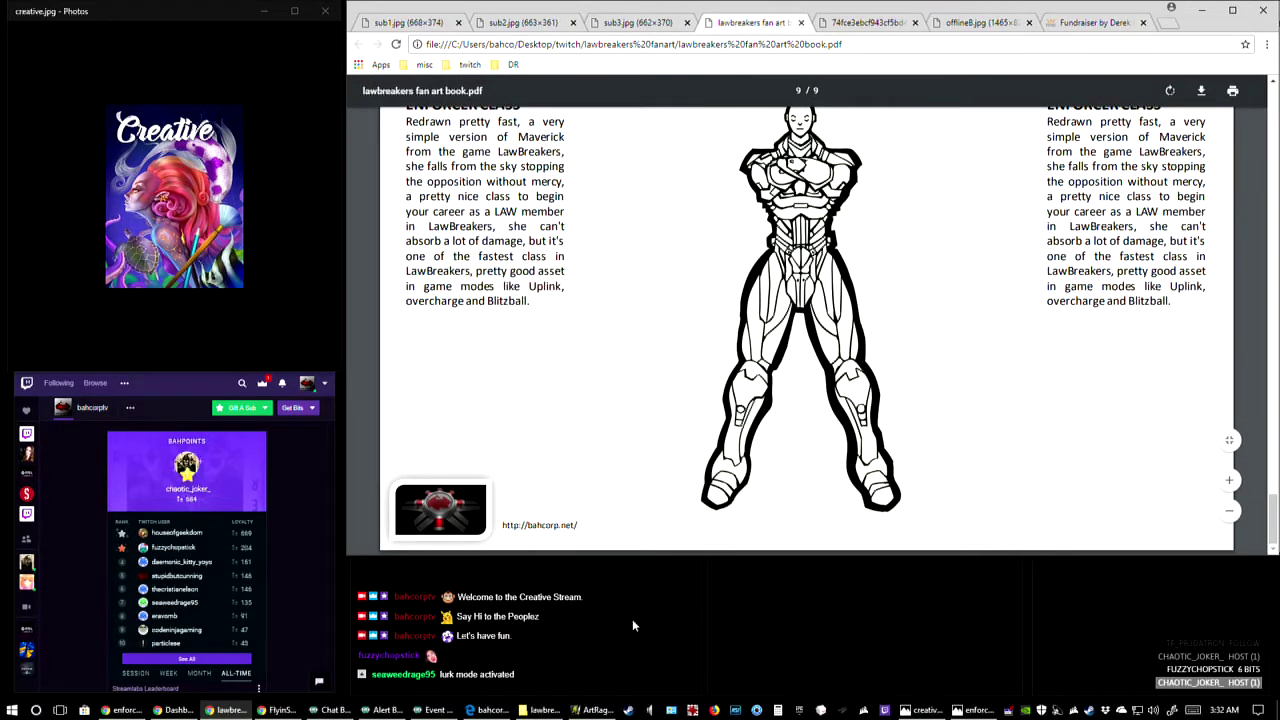
- Switch to ArtRage and reinforce the upper curve of the cap-shaped outline with pencil strokes
click(592, 710)
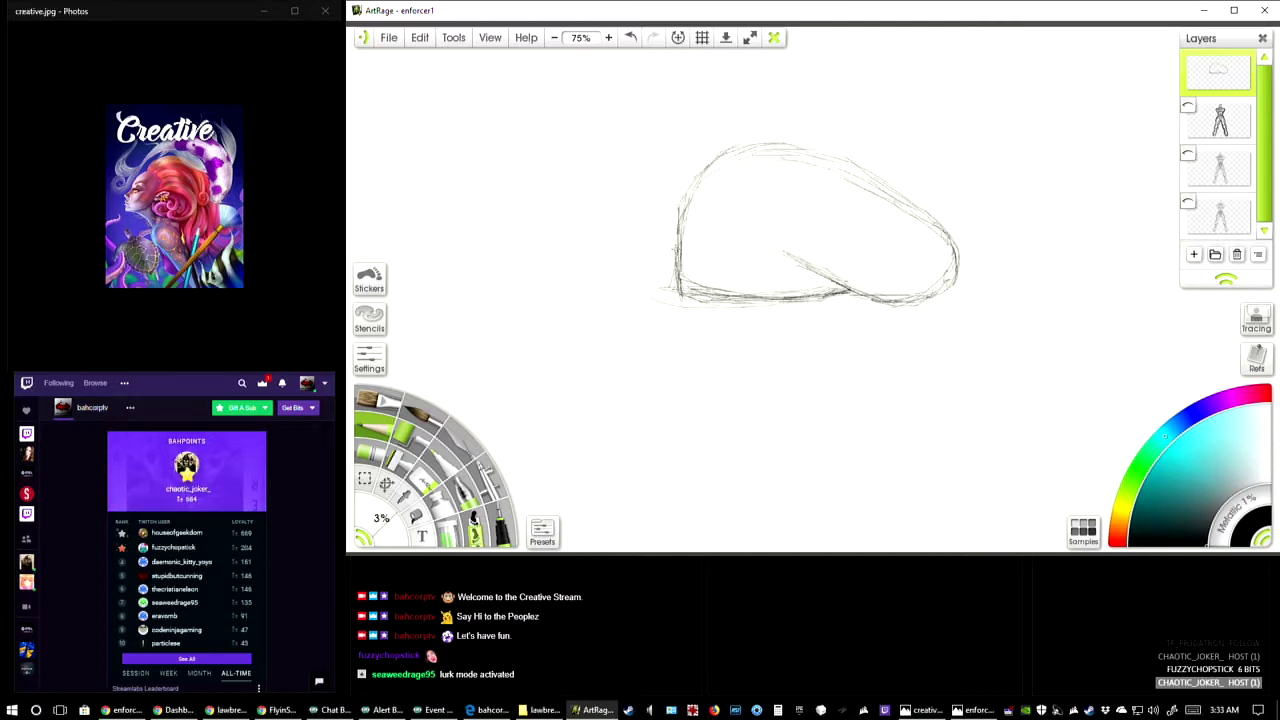
mouse_move(790, 153)
mouse_down()
mouse_move(828, 154)
mouse_move(766, 150)
mouse_move(876, 175)
mouse_move(923, 224)
mouse_up()
drag(700, 172, 748, 146)
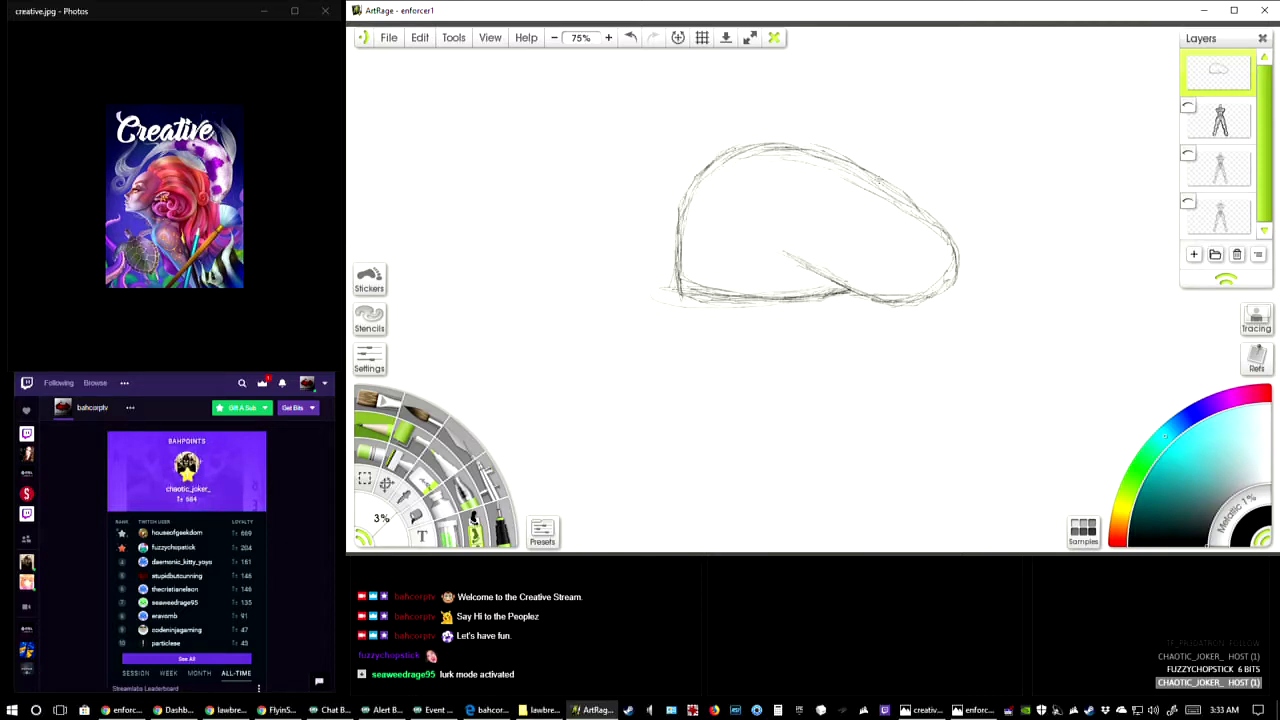
- Sketch a narrow curved band along the cap's lower edge and darken its upper and lower lines
mouse_move(885, 184)
mouse_down()
mouse_move(955, 250)
mouse_move(943, 280)
mouse_move(875, 295)
mouse_move(829, 279)
mouse_up()
mouse_move(678, 252)
mouse_down()
mouse_move(686, 298)
mouse_move(832, 284)
mouse_up()
mouse_move(676, 274)
mouse_down()
mouse_move(732, 290)
mouse_move(852, 282)
mouse_up()
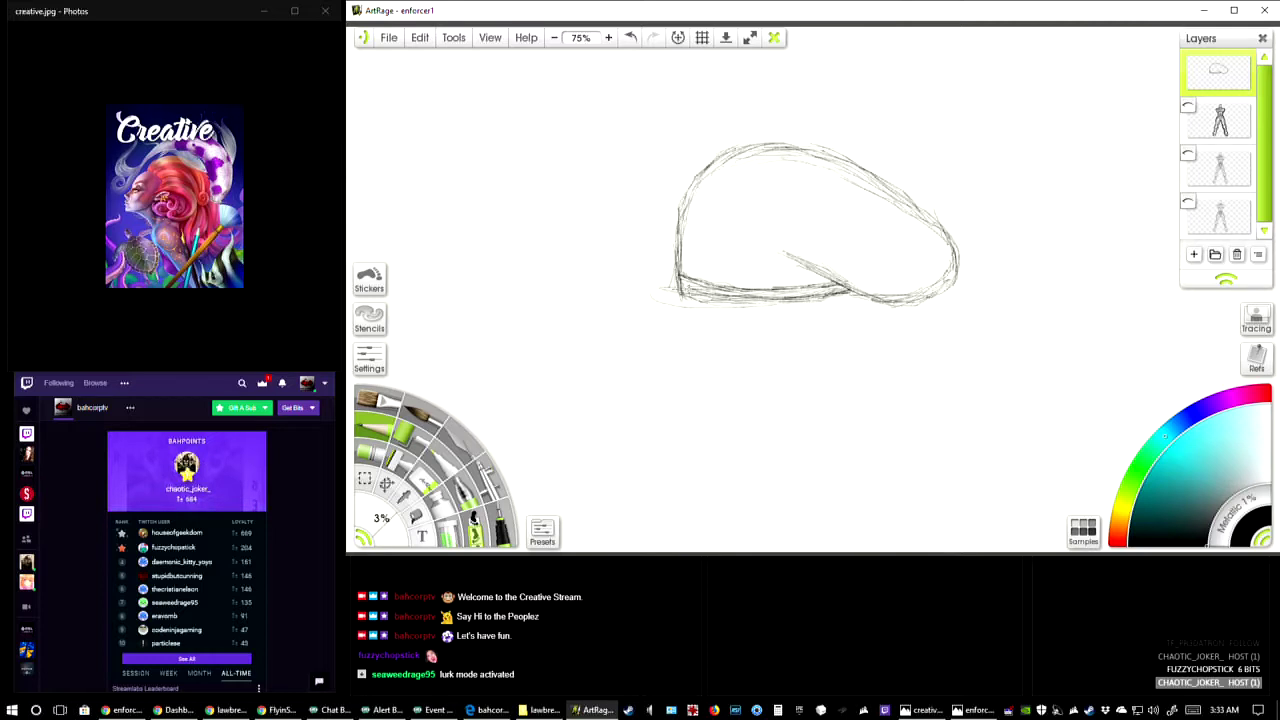
mouse_move(676, 290)
mouse_down()
mouse_move(766, 302)
mouse_move(836, 292)
mouse_up()
drag(708, 287, 838, 280)
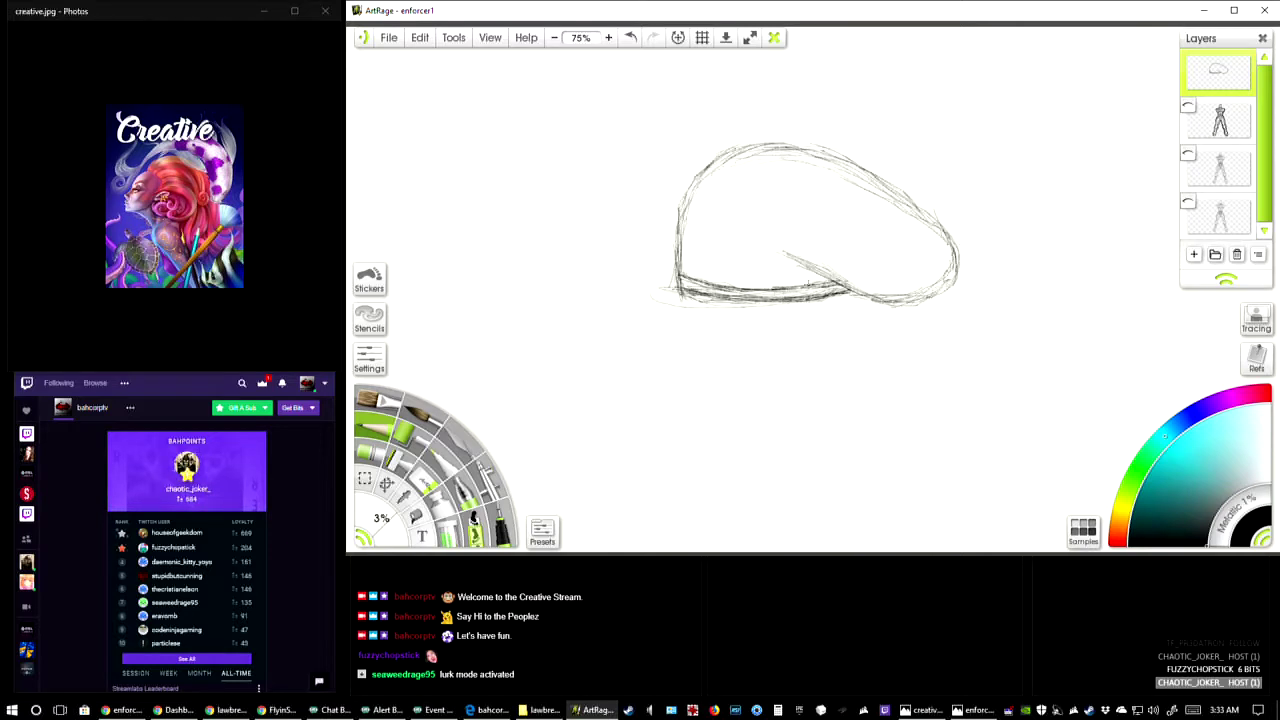
- Darken the cap's side and top contours with additional pencil strokes
drag(676, 266, 680, 279)
mouse_move(818, 264)
mouse_down()
mouse_move(858, 290)
mouse_move(938, 288)
mouse_move(950, 282)
mouse_move(940, 228)
mouse_up()
mouse_move(832, 162)
mouse_down()
mouse_move(778, 146)
mouse_move(826, 158)
mouse_up()
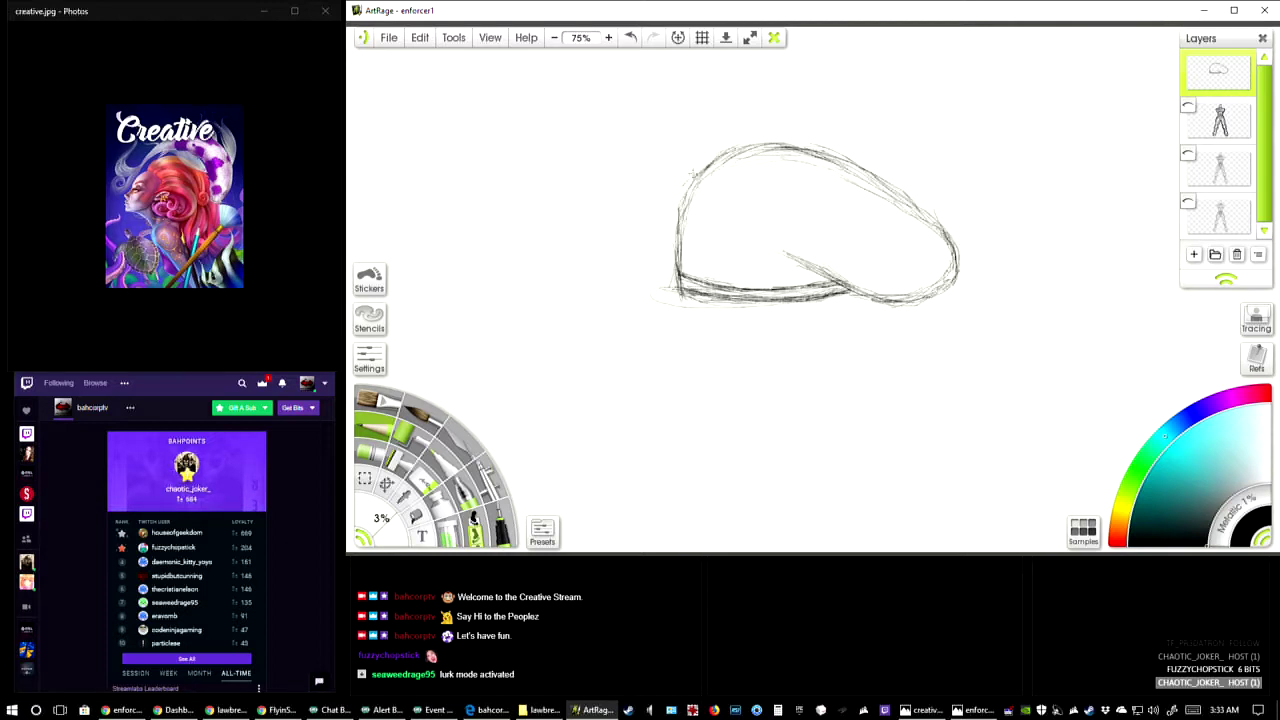
drag(682, 234, 686, 190)
key(alt+Tab)
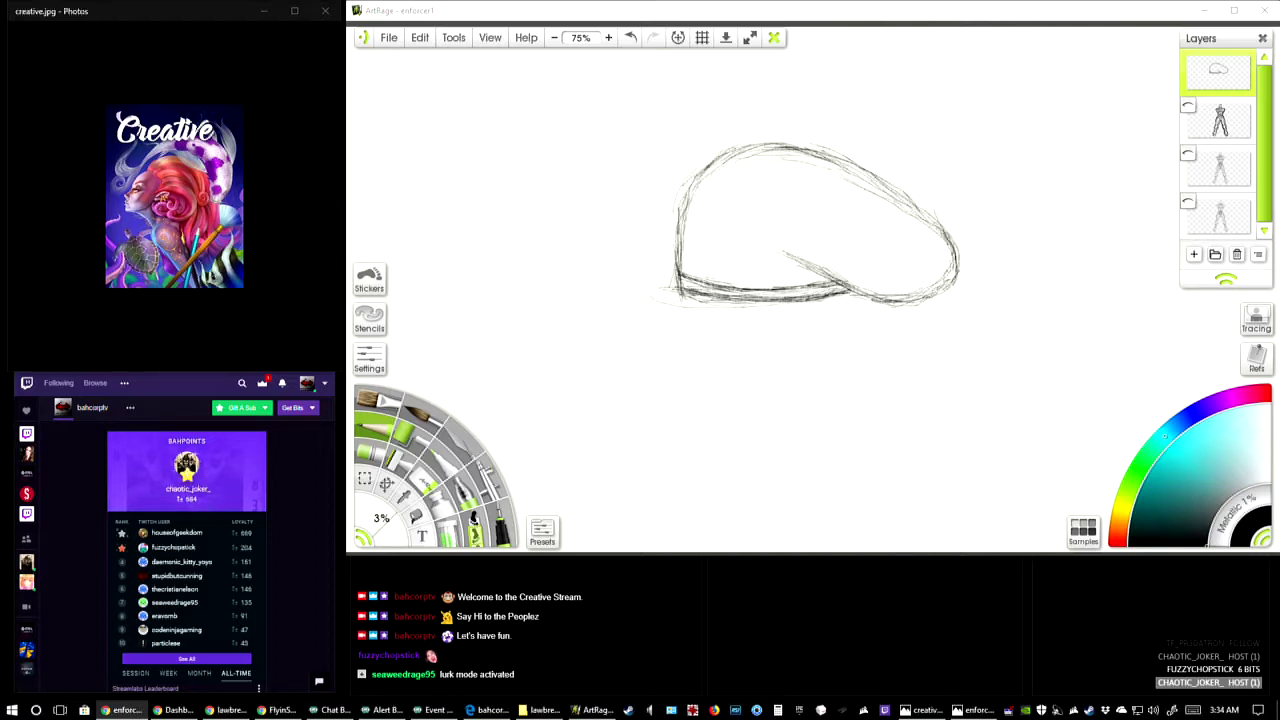
key(alt+Tab)
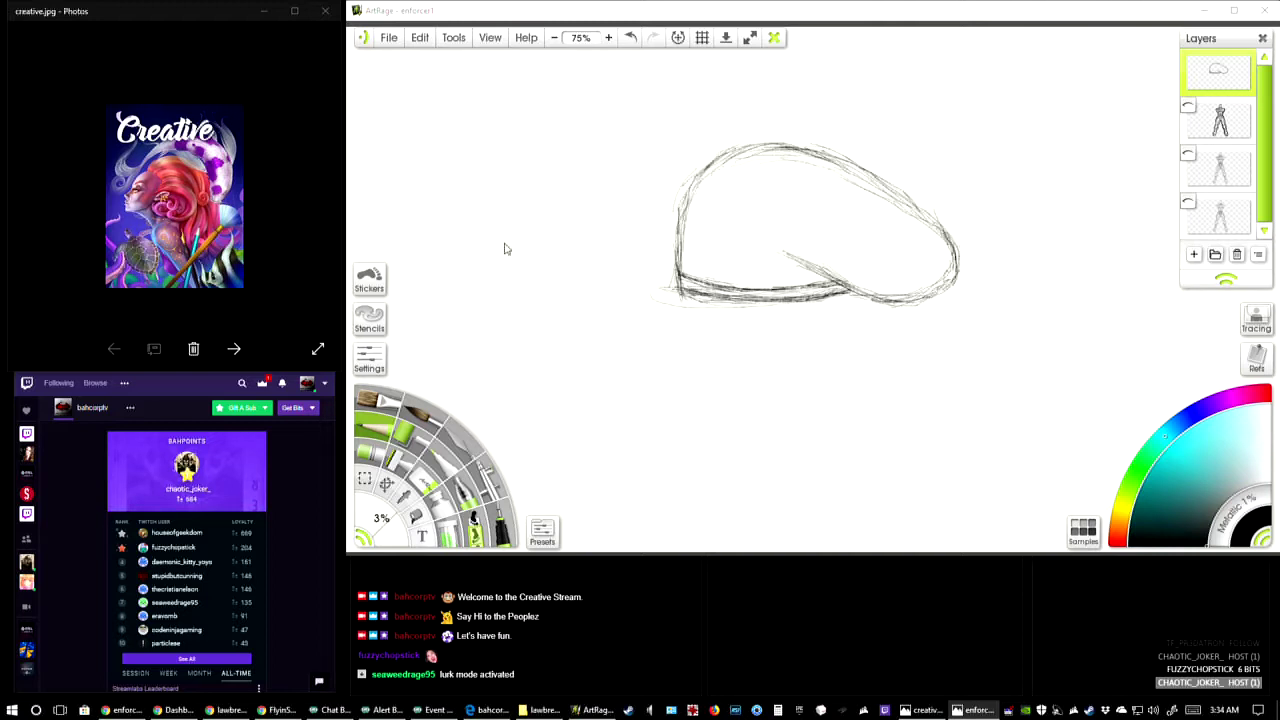
click(692, 357)
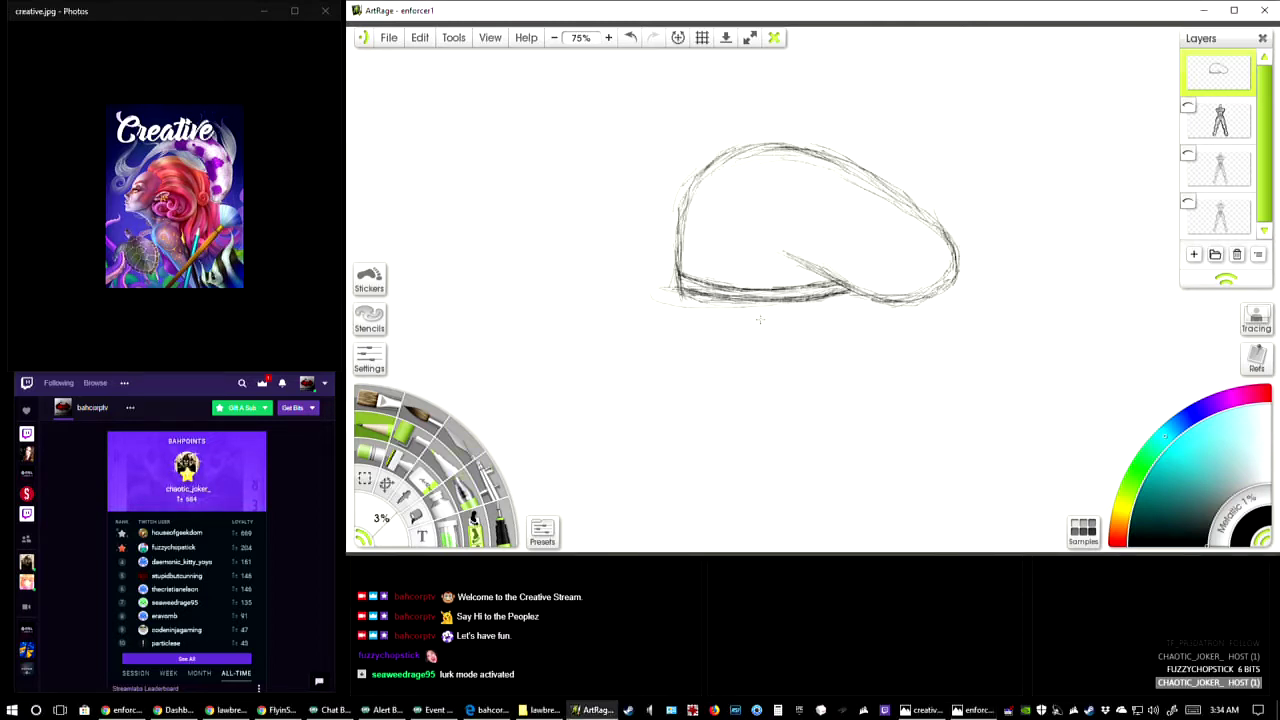
- Sketch short slanted lines down from both ends of the cap's band and a small rounded shape beneath it
mouse_move(679, 301)
mouse_down()
mouse_move(676, 262)
mouse_move(678, 304)
mouse_up()
scroll(813, 290, down, 3)
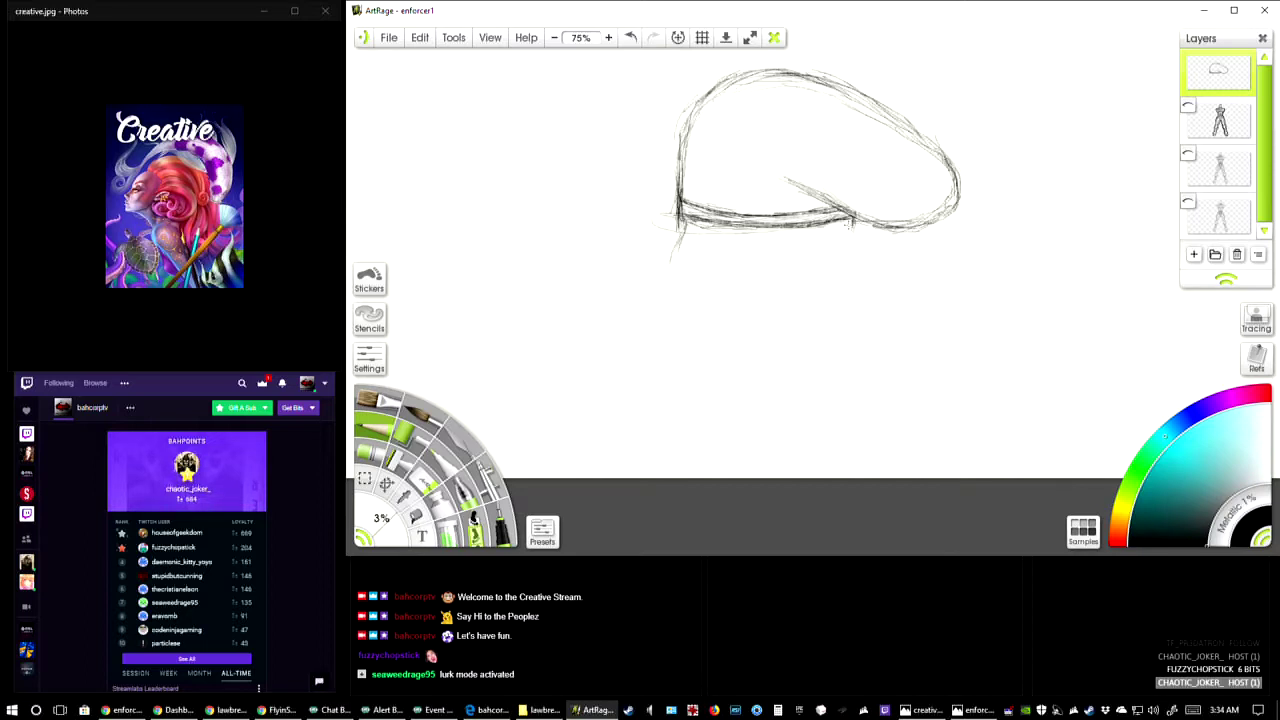
drag(848, 224, 856, 240)
drag(678, 232, 654, 296)
drag(788, 252, 836, 240)
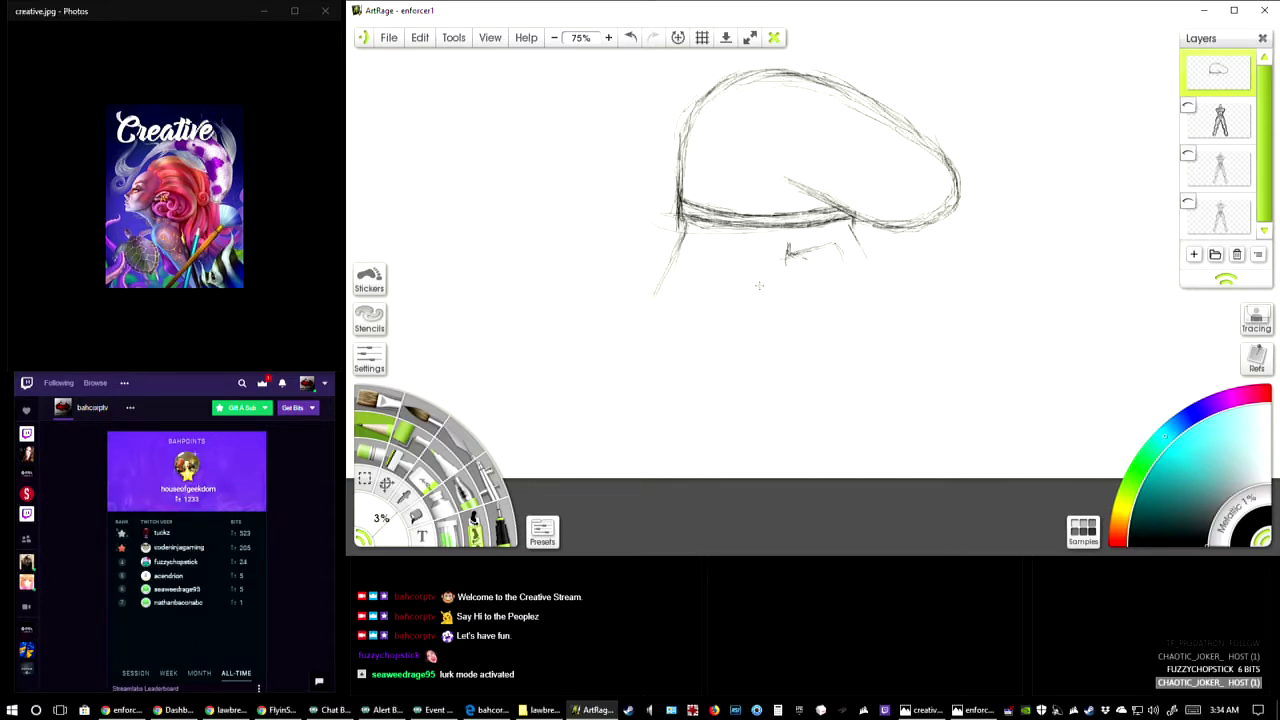
mouse_move(787, 287)
mouse_down()
mouse_move(848, 270)
mouse_move(808, 286)
mouse_move(842, 270)
mouse_move(820, 240)
mouse_up()
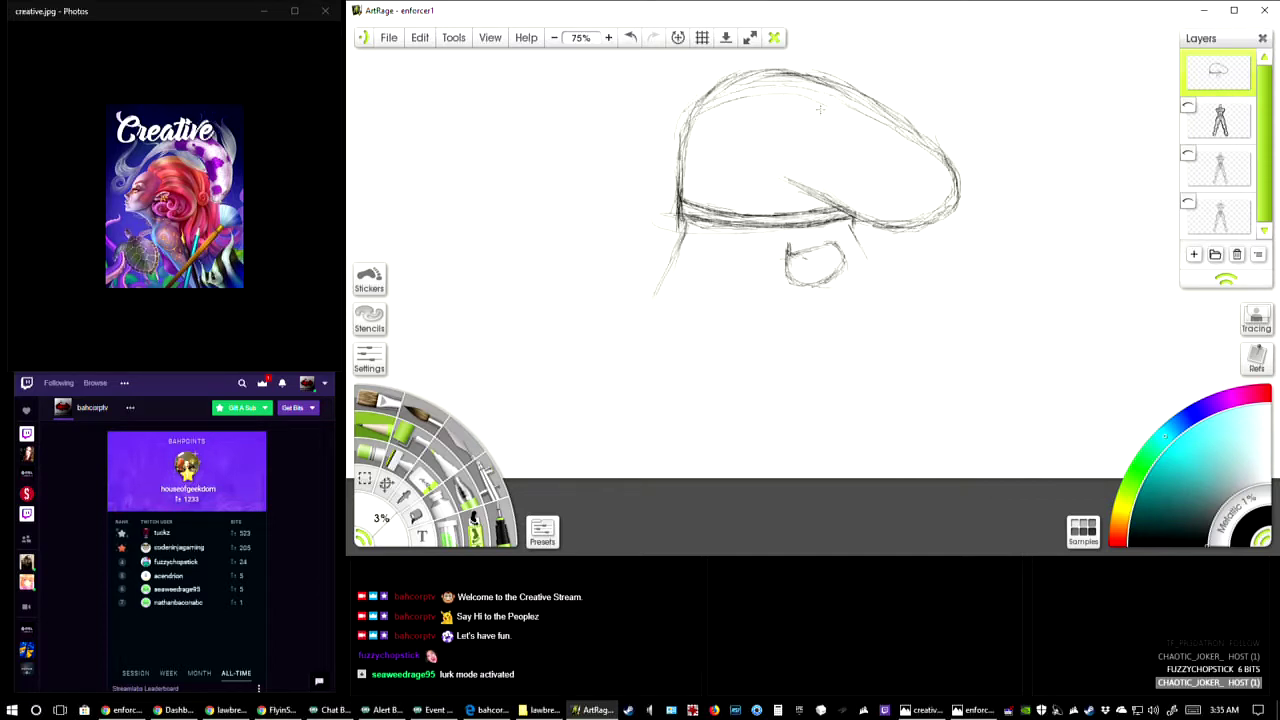
- Sketch a lower contour inside the cap's top curve and erase the old outer outline above it
drag(825, 101, 920, 147)
click(434, 487)
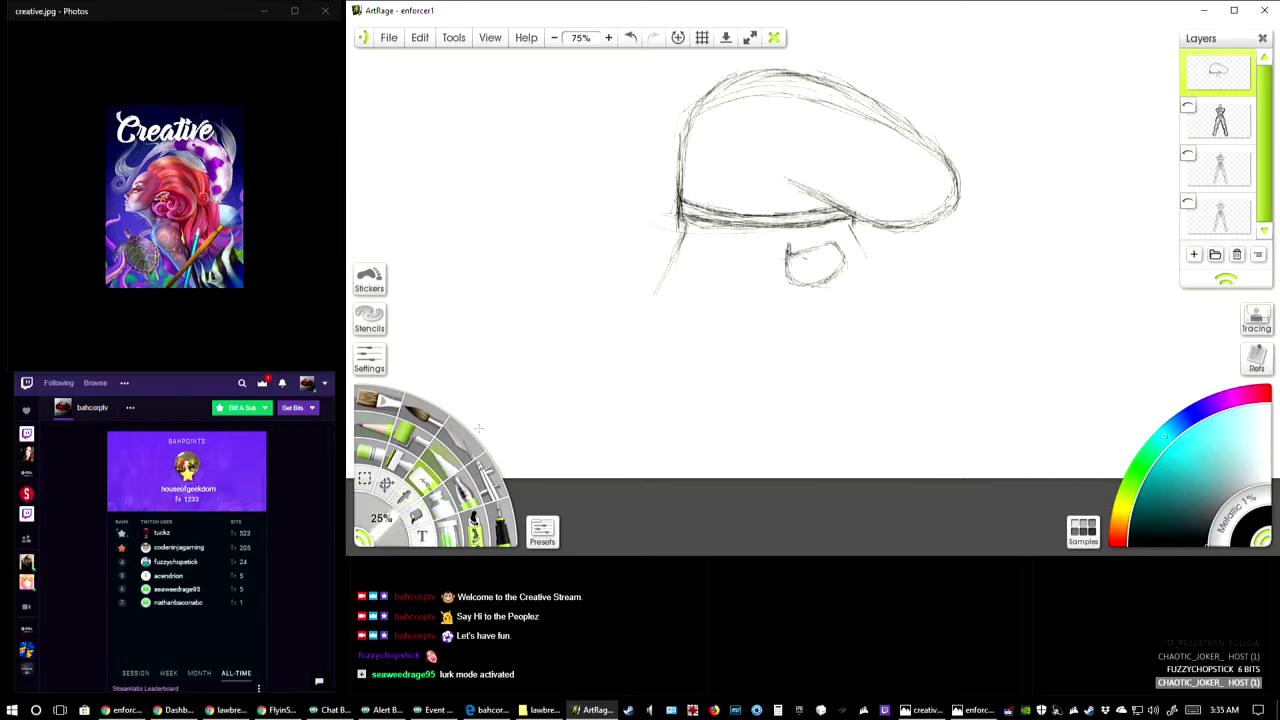
mouse_move(862, 103)
mouse_down()
mouse_move(778, 72)
mouse_move(730, 72)
mouse_move(710, 88)
mouse_move(780, 70)
mouse_move(927, 135)
mouse_up()
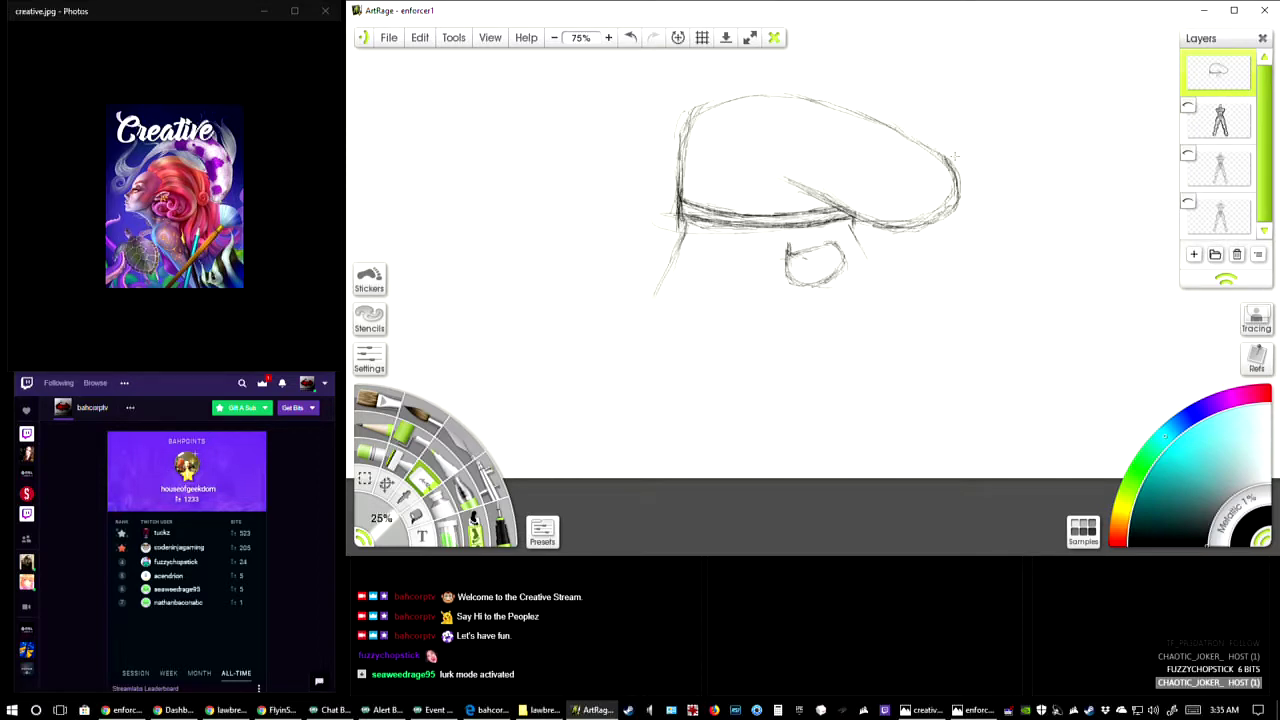
- Rework the cap's top curve with the pencil and add a tighter inner contour around its rounded drooping end
mouse_move(912, 188)
mouse_down()
mouse_move(880, 300)
mouse_move(851, 342)
mouse_up()
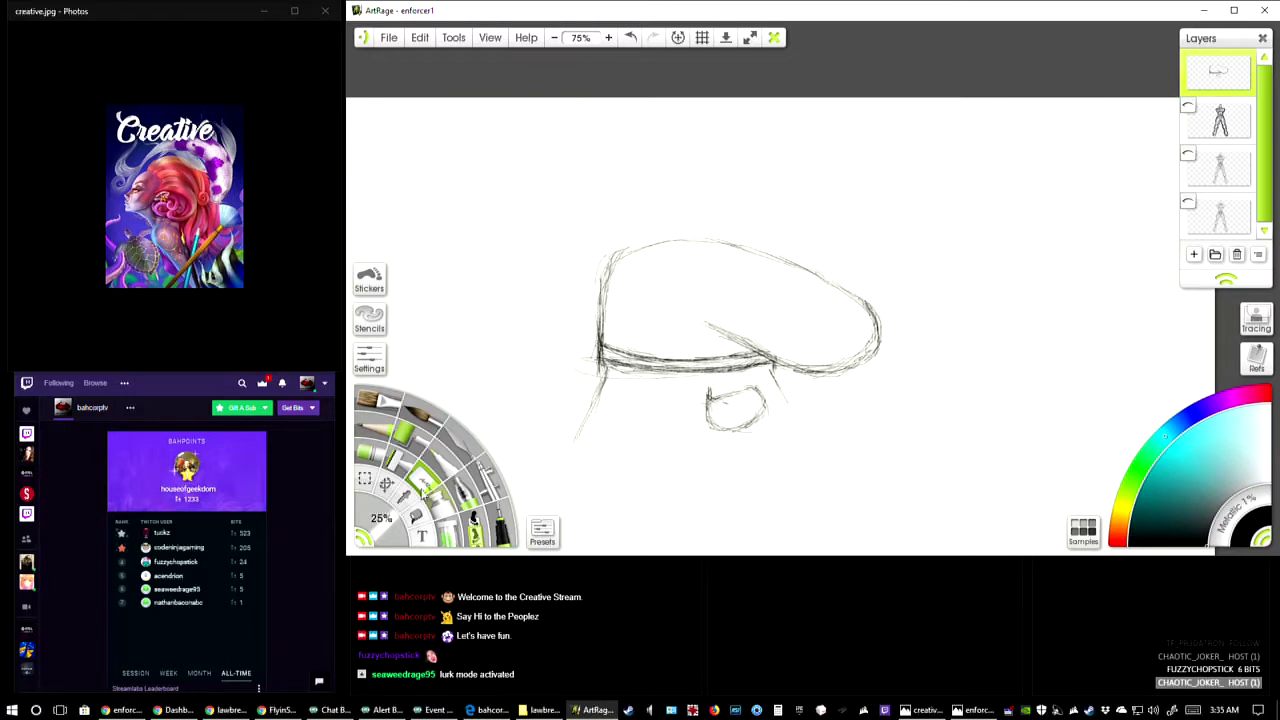
click(386, 432)
drag(618, 259, 704, 231)
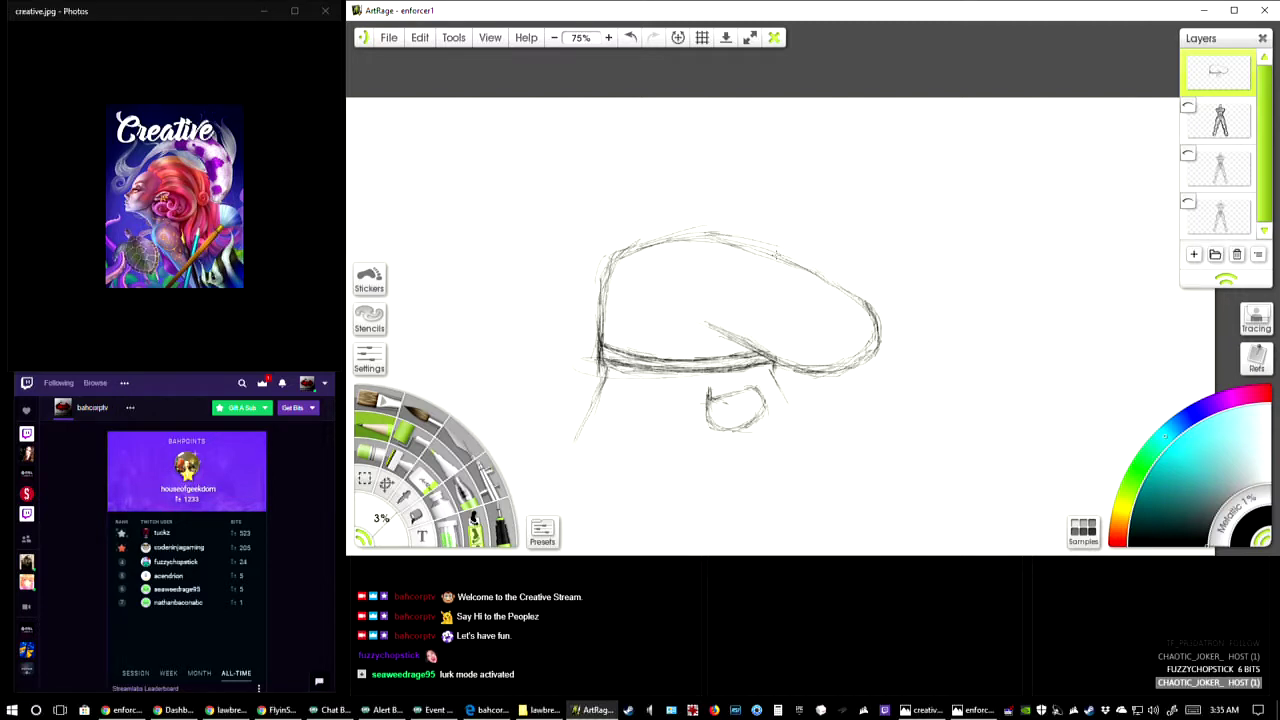
drag(776, 255, 758, 245)
drag(800, 255, 866, 362)
mouse_move(852, 314)
mouse_down()
mouse_move(866, 360)
mouse_move(808, 372)
mouse_move(852, 360)
mouse_move(862, 342)
mouse_up()
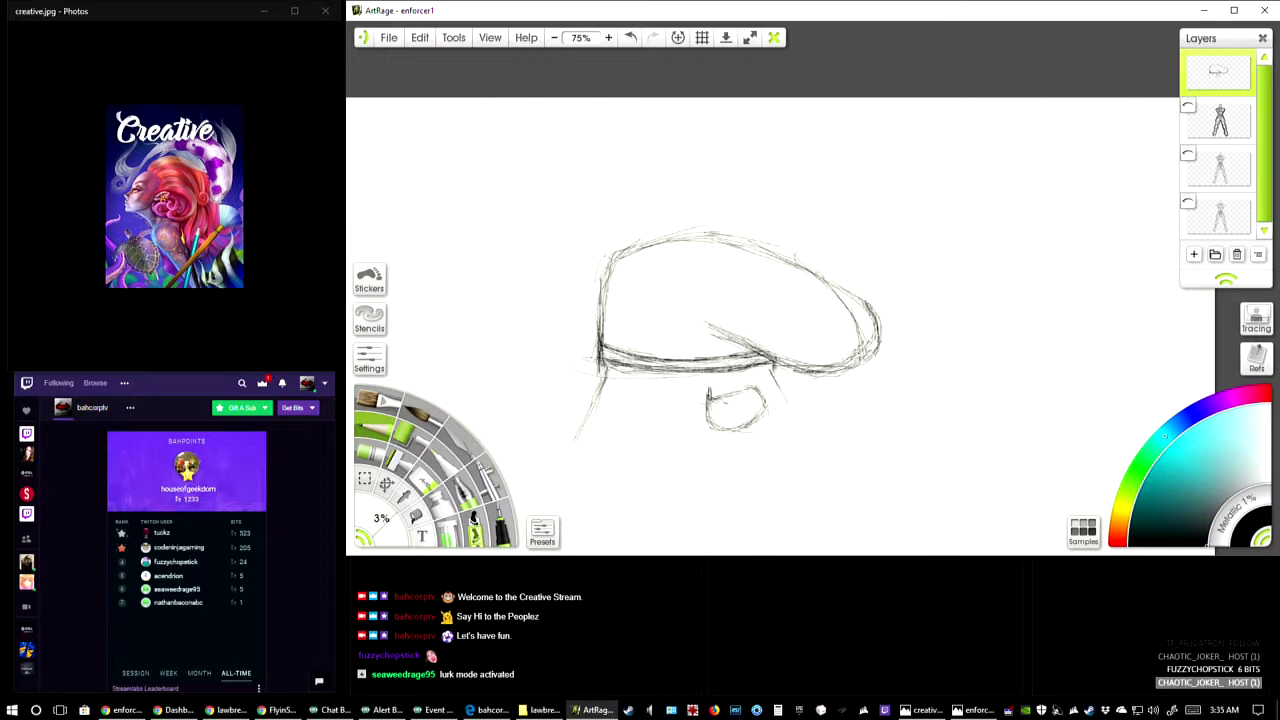
drag(802, 272, 864, 348)
mouse_move(727, 236)
mouse_down()
mouse_move(708, 232)
mouse_move(602, 282)
mouse_move(708, 234)
mouse_up()
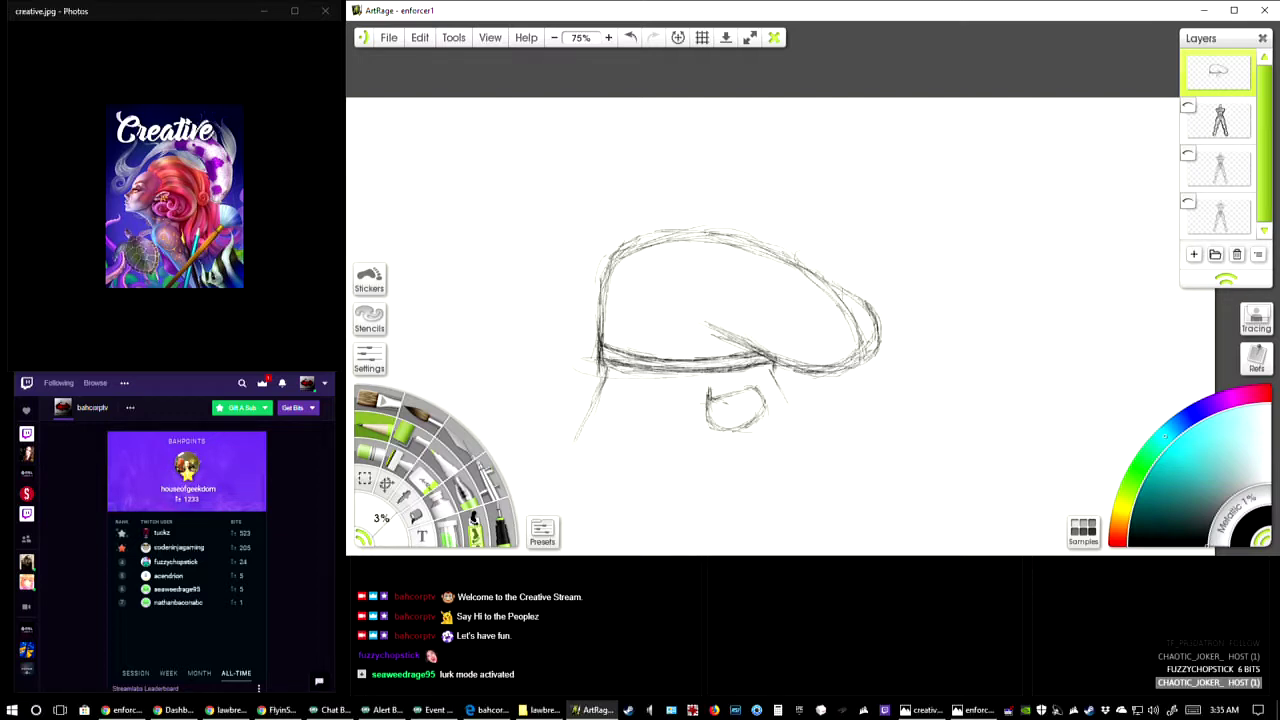
- Erase the outer contour around the cap's drooping end and reinforce the pencil fold line above the band's end
click(431, 477)
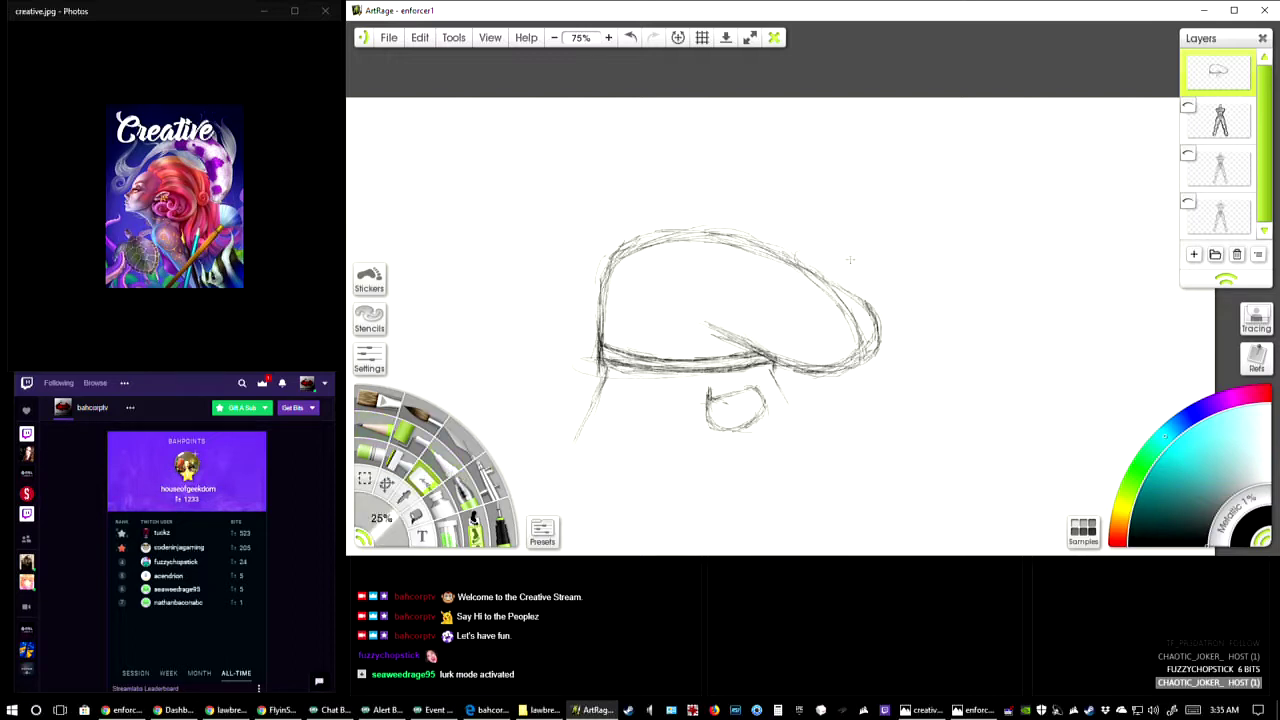
mouse_move(872, 312)
mouse_down()
mouse_move(876, 330)
mouse_move(858, 298)
mouse_move(862, 360)
mouse_up()
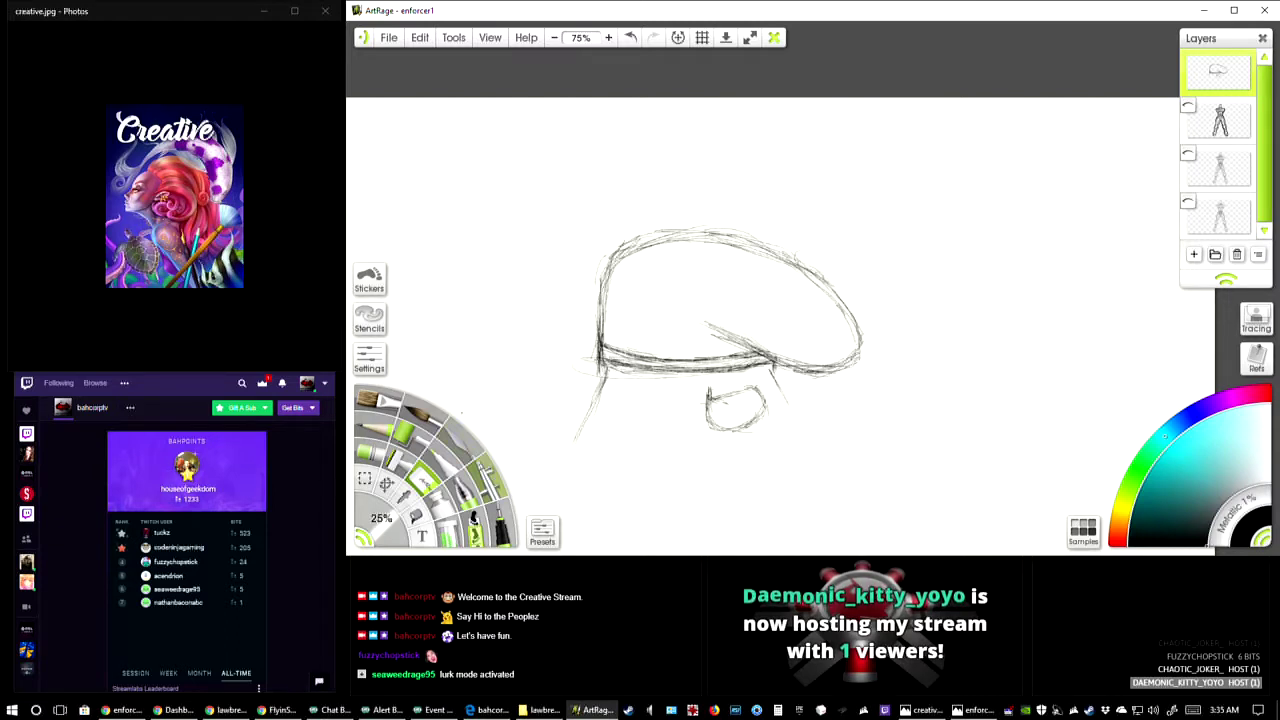
click(383, 428)
drag(704, 321, 798, 370)
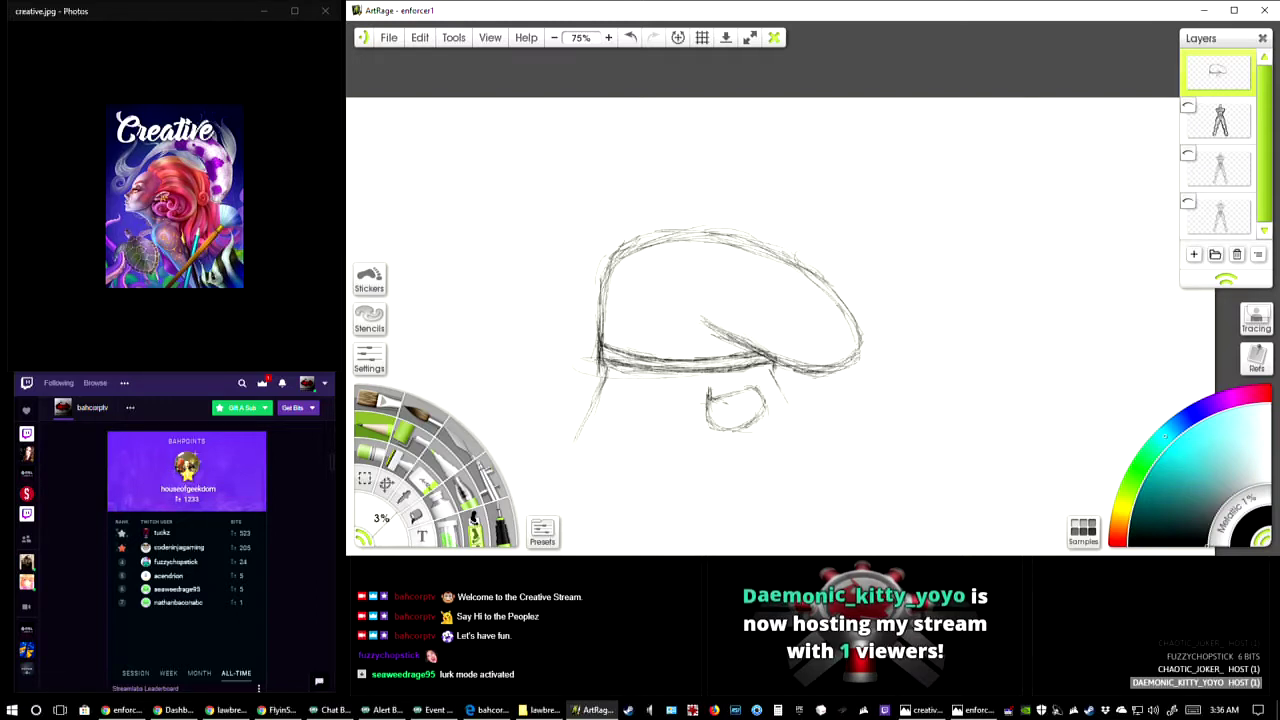
- Sketch a narrow slanted bar below the rounded eye shape as one half of the skull's nose
key(alt+Tab)
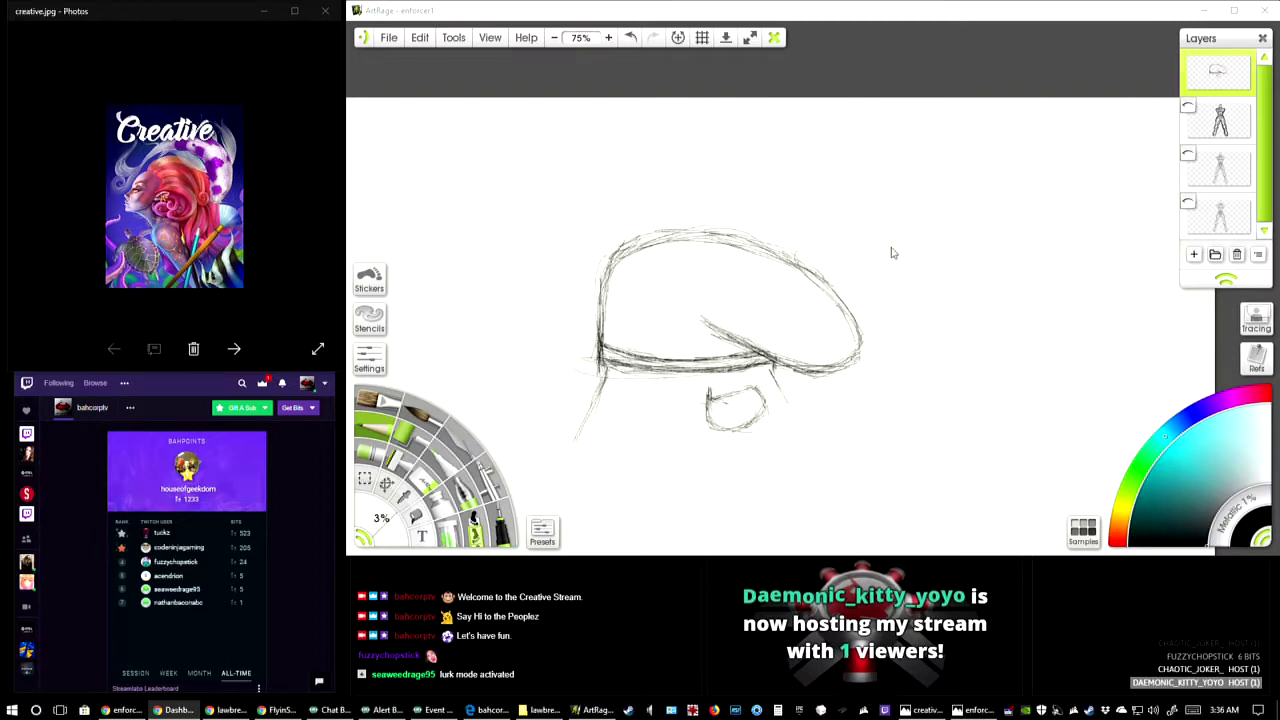
drag(791, 374, 822, 308)
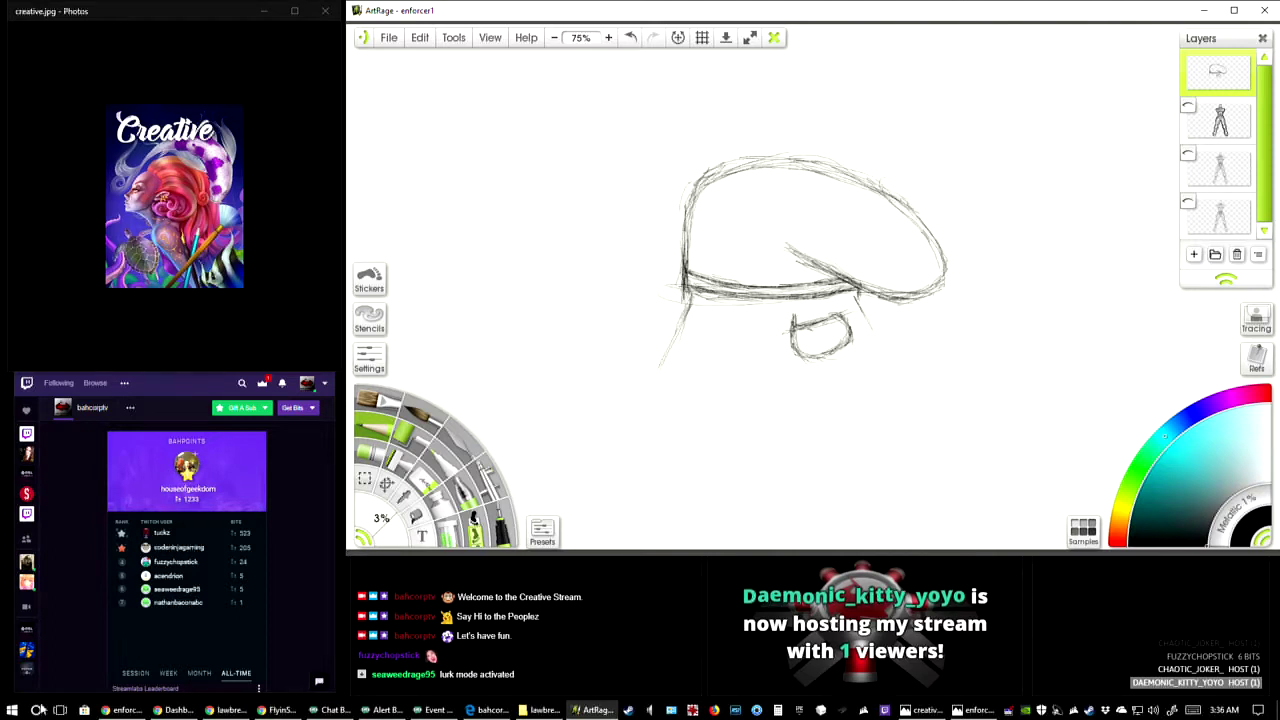
key(alt+Tab)
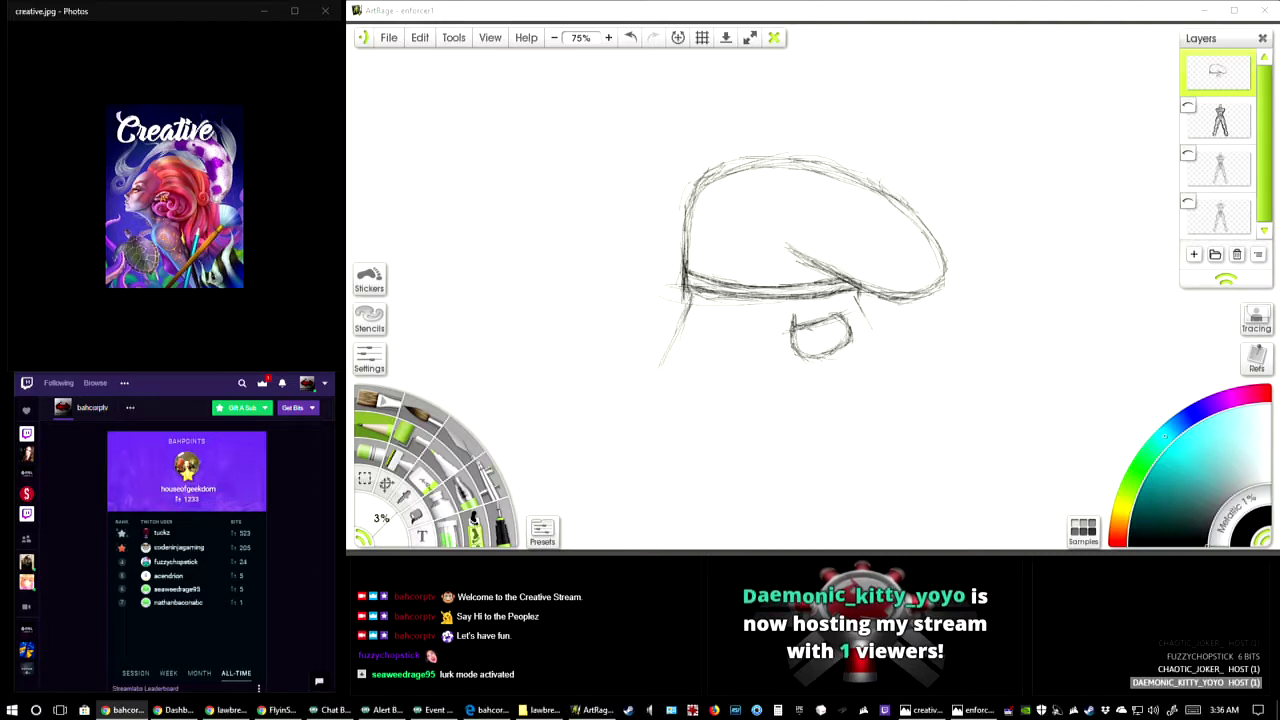
key(alt+Tab)
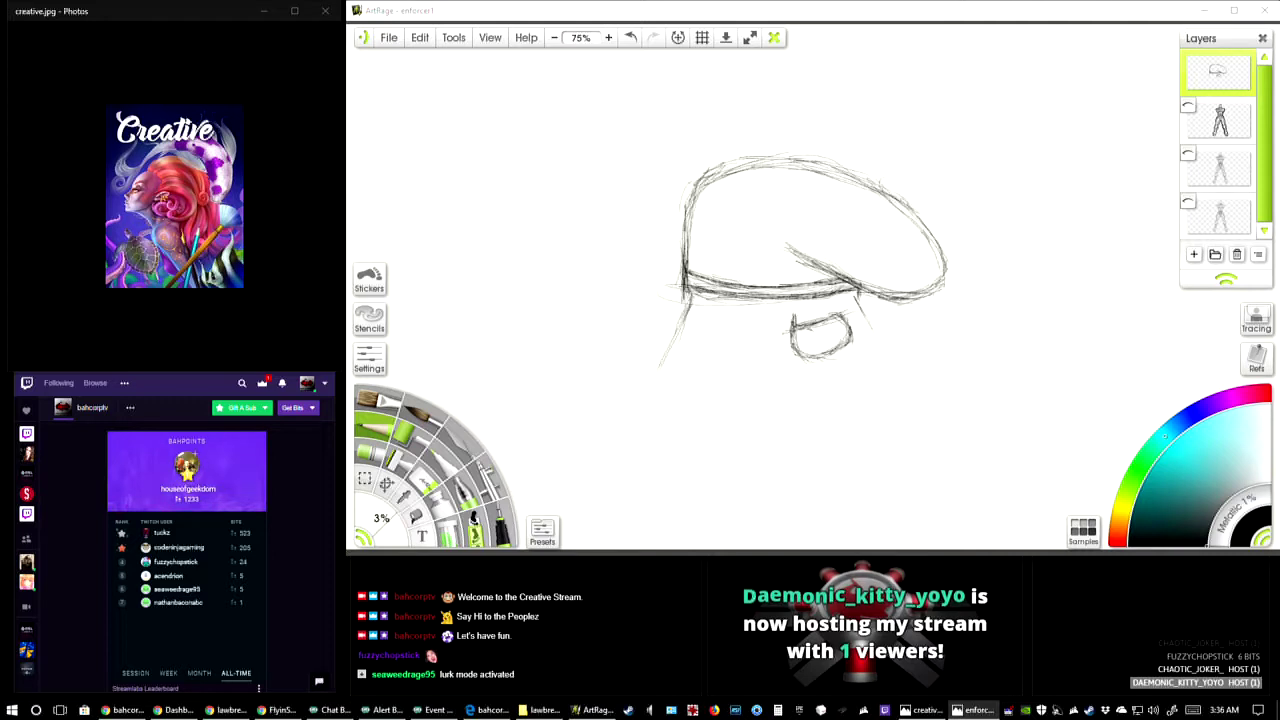
drag(780, 363, 818, 408)
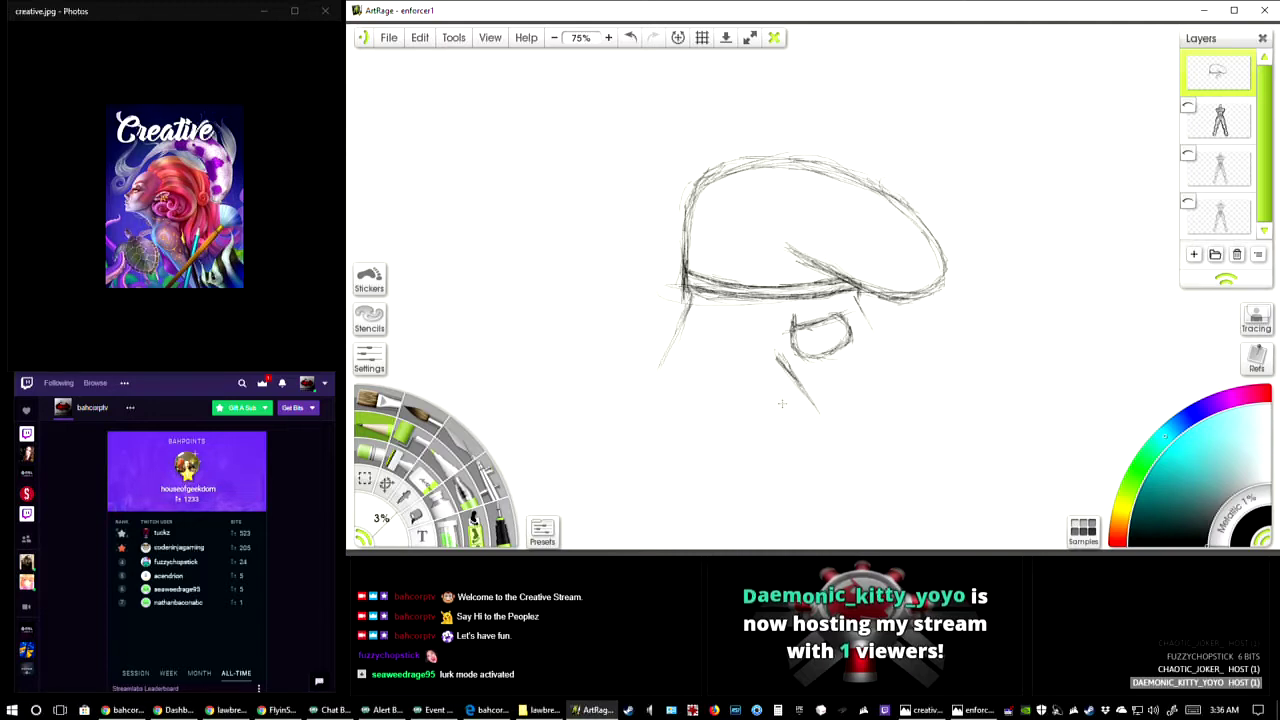
drag(778, 345, 775, 375)
drag(780, 352, 806, 393)
drag(767, 335, 820, 418)
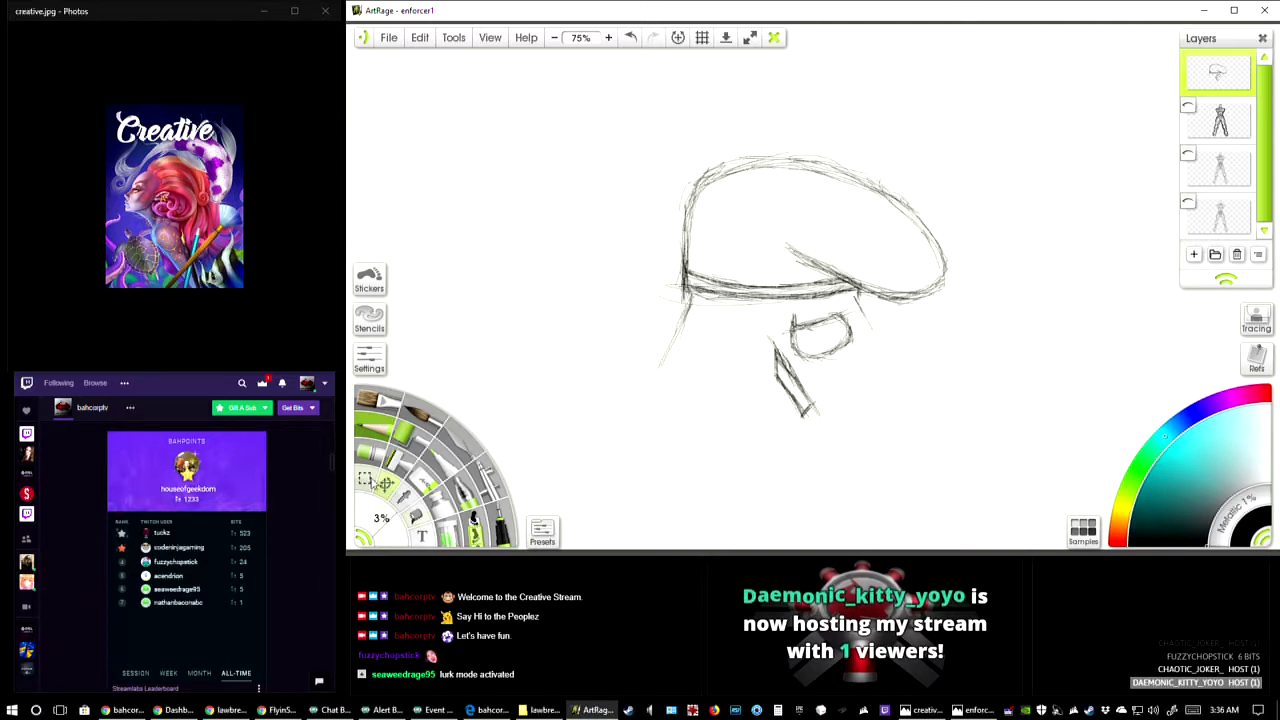
- Select the eye and nose bar with a rectangular selection and paste a copy of them onto a new layer
click(366, 479)
mouse_move(764, 306)
mouse_down()
mouse_move(828, 440)
mouse_move(862, 444)
mouse_up()
click(418, 40)
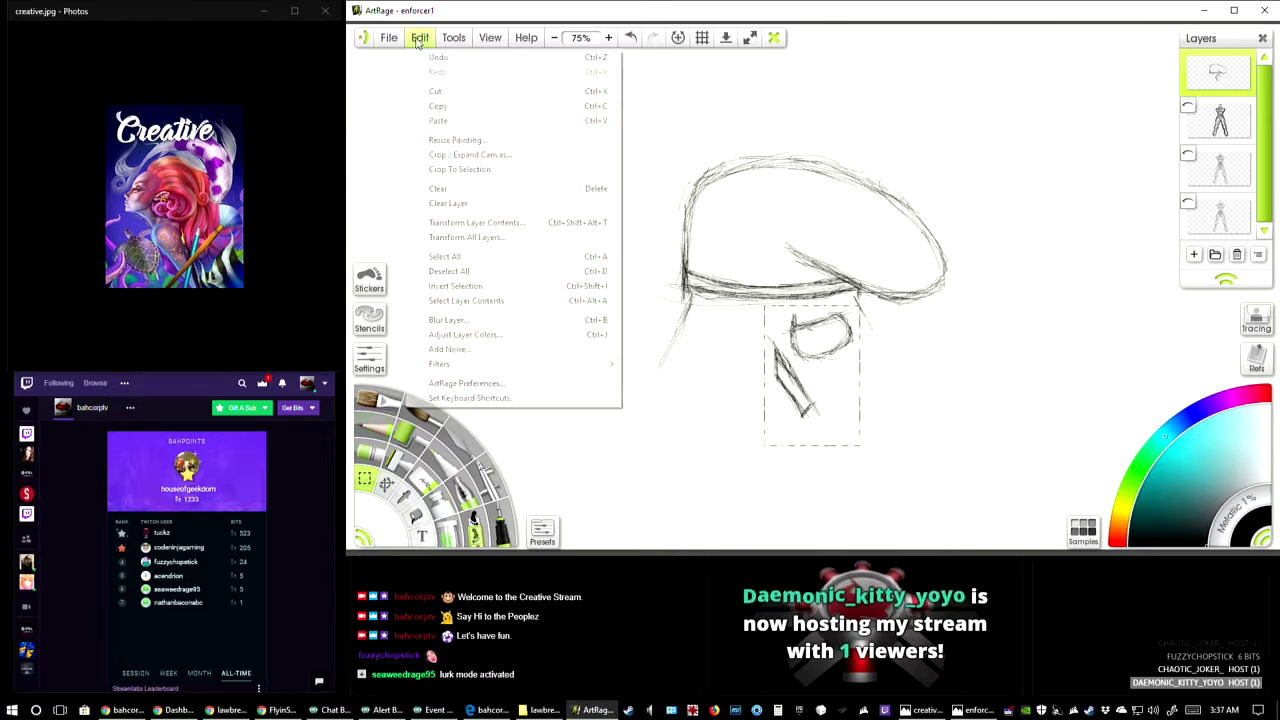
click(448, 106)
click(419, 37)
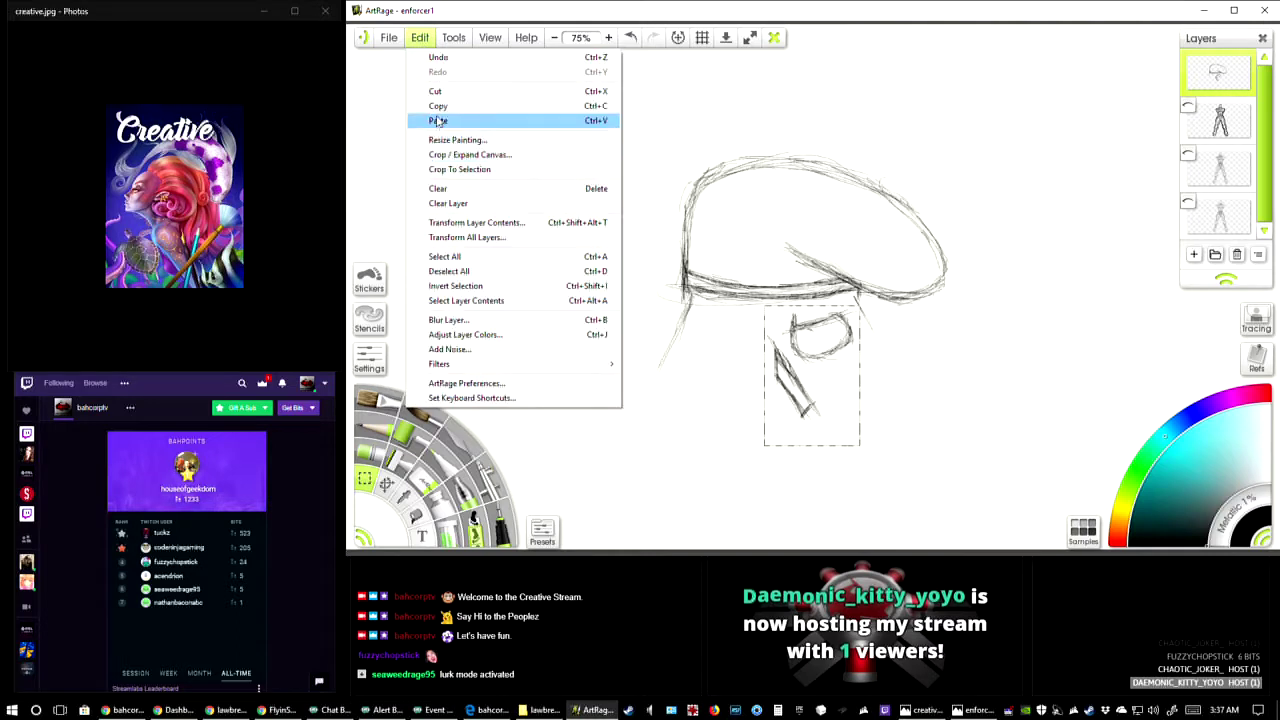
click(440, 106)
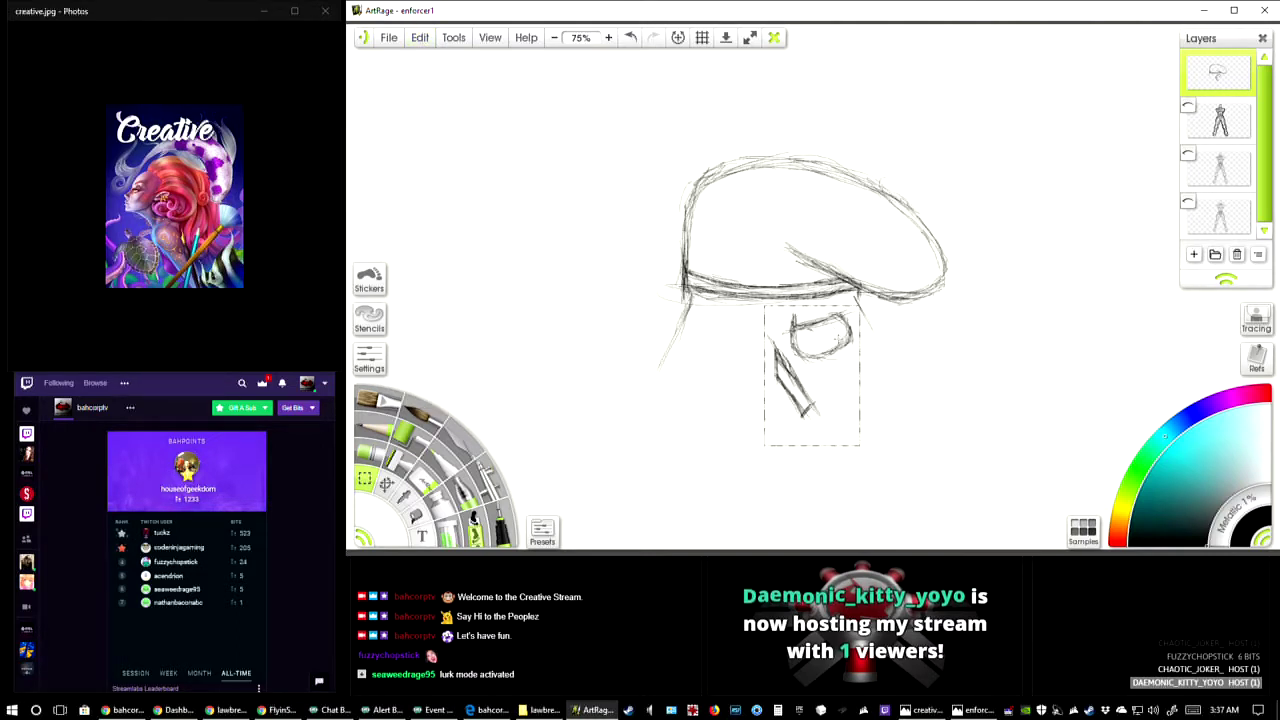
click(420, 37)
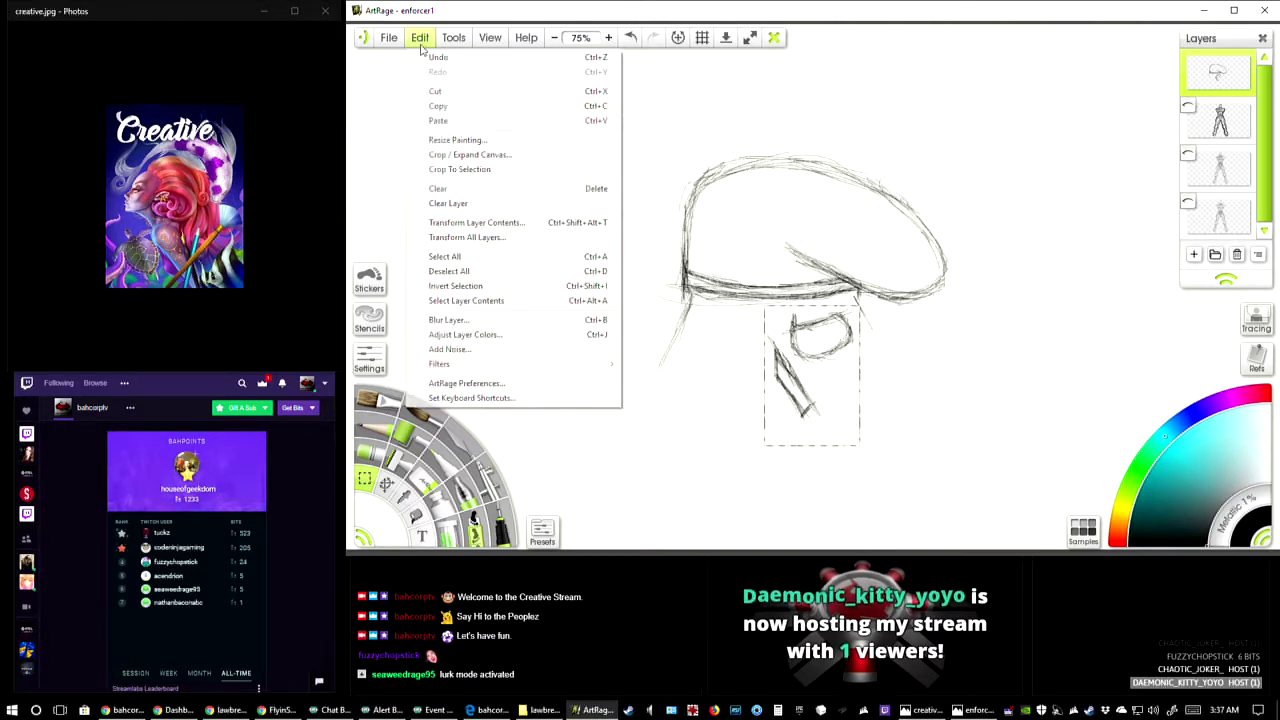
click(445, 122)
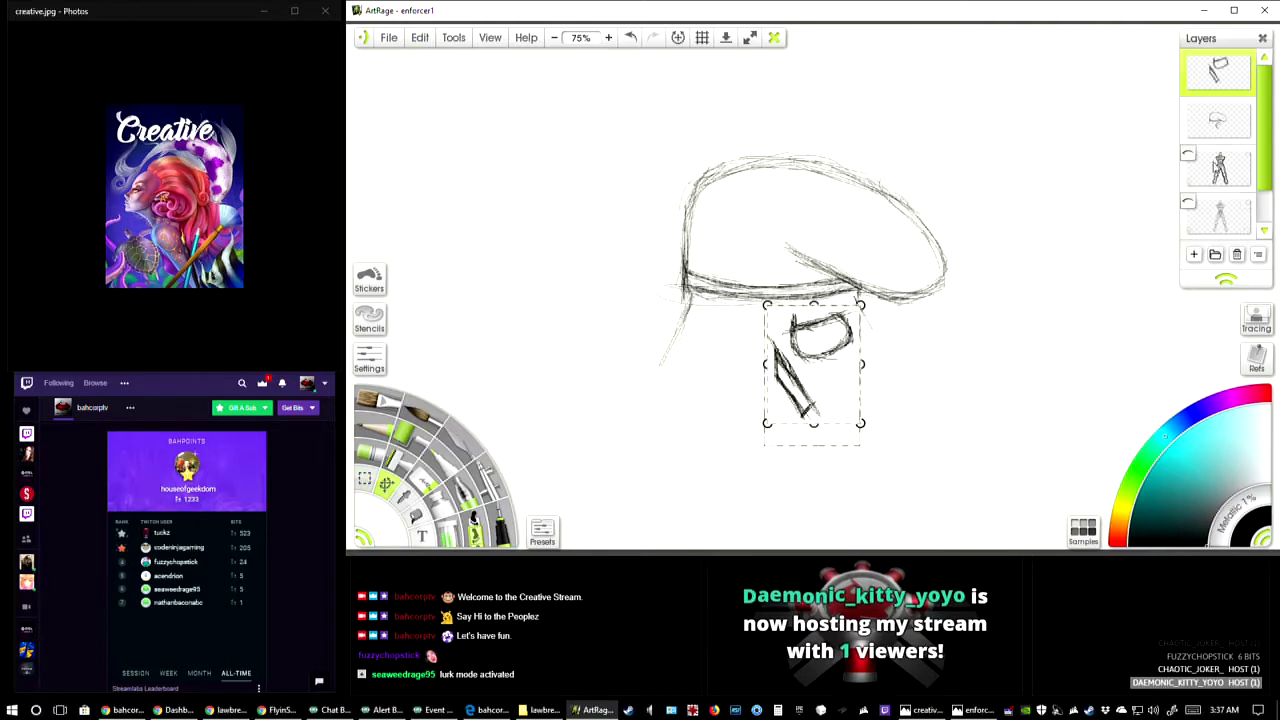
click(1247, 88)
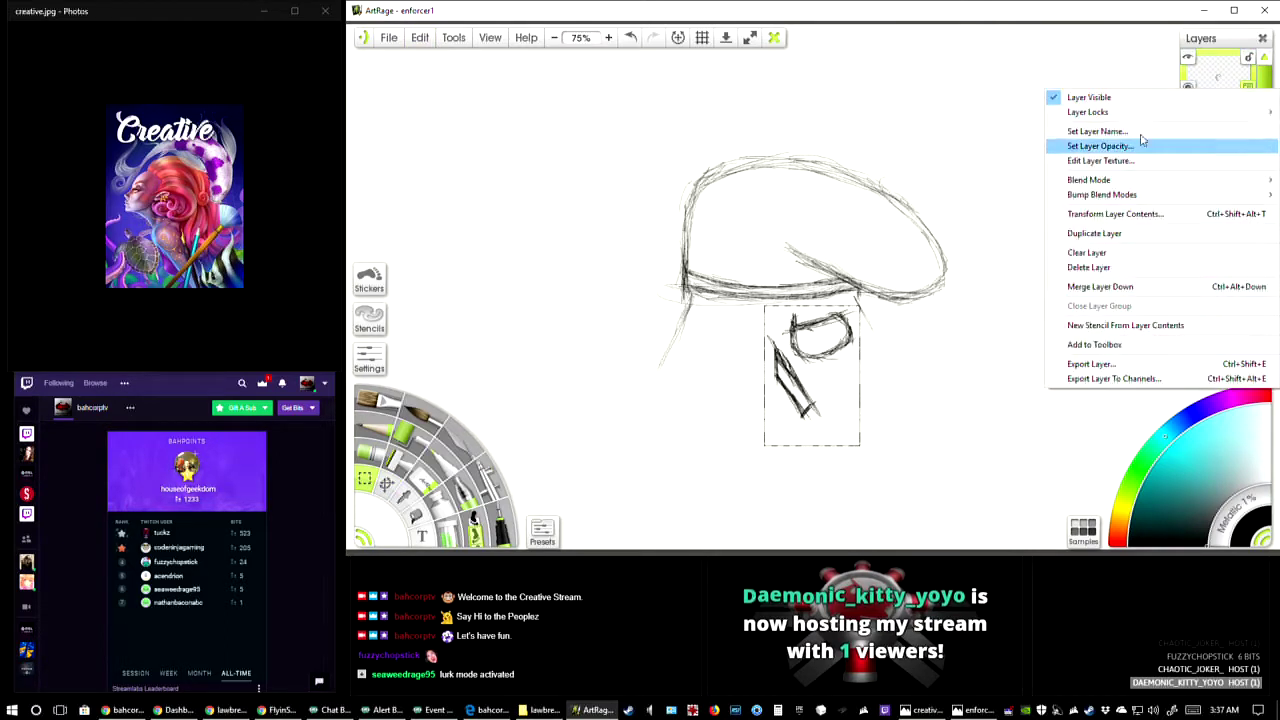
click(1105, 60)
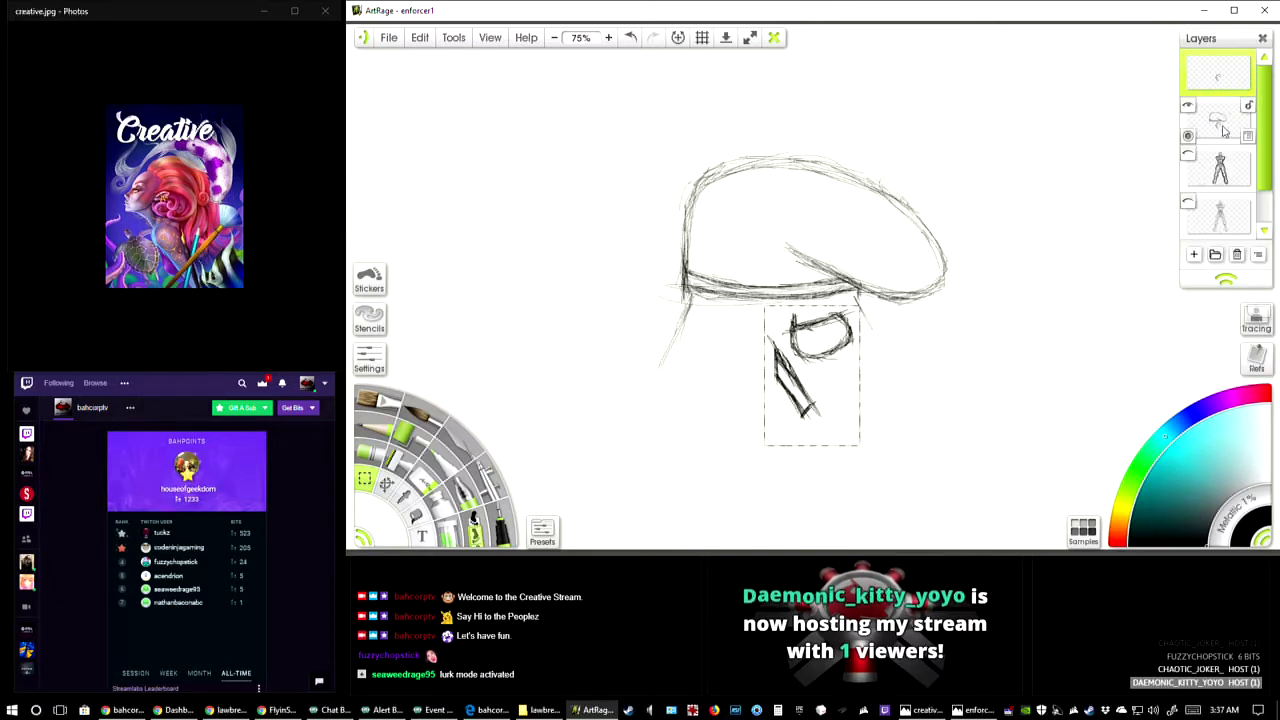
click(1247, 88)
click(1247, 88)
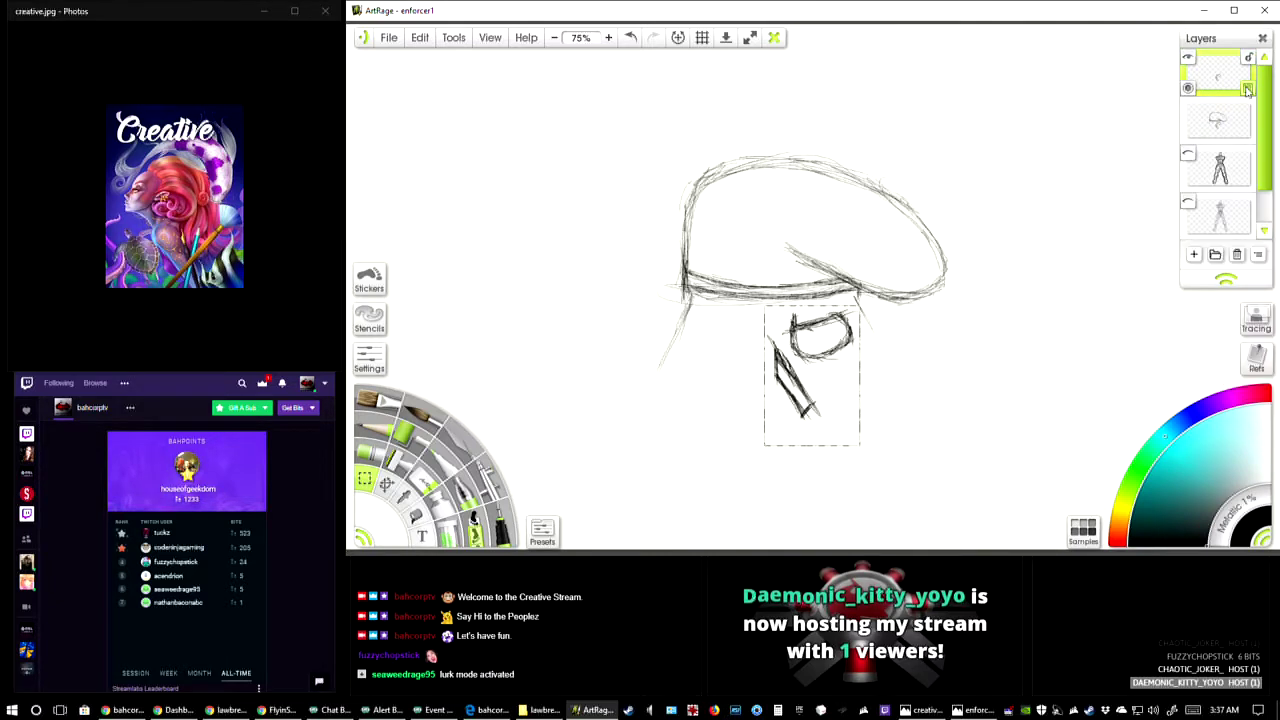
click(1247, 88)
click(944, 144)
- Clear the selection and flip the pasted eye and nose bar horizontally with the Transform tool
click(386, 484)
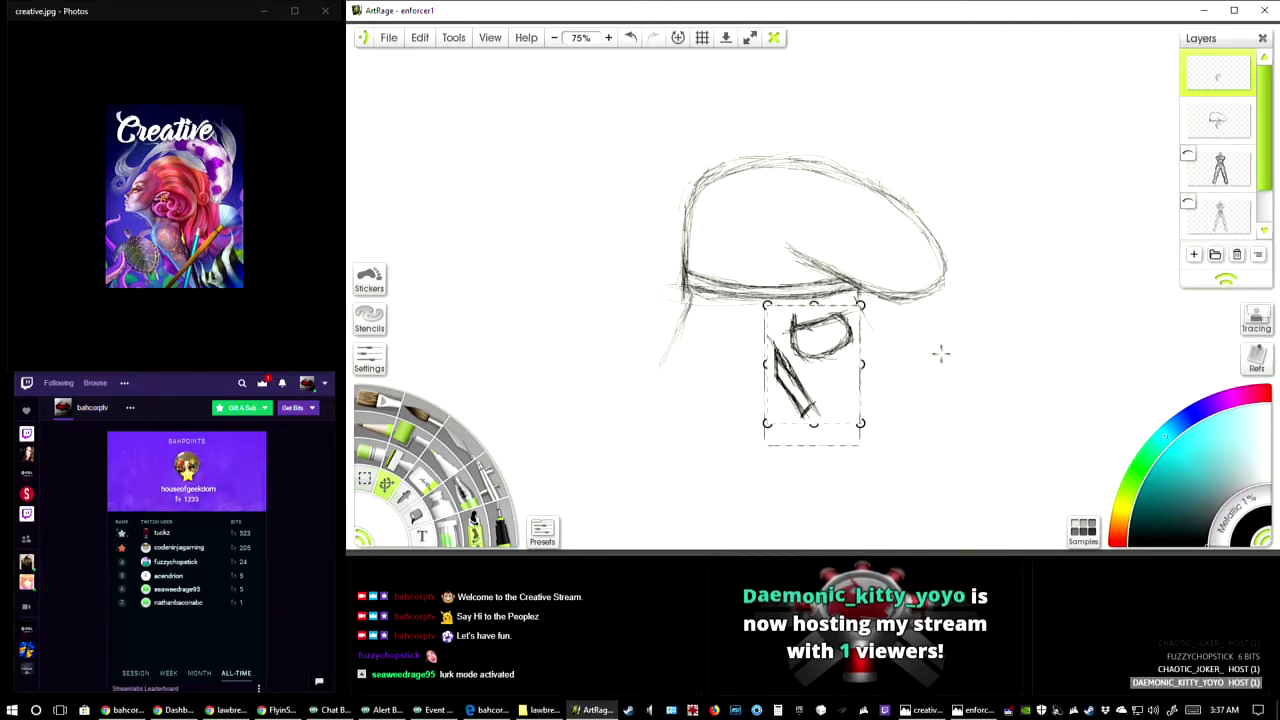
click(383, 481)
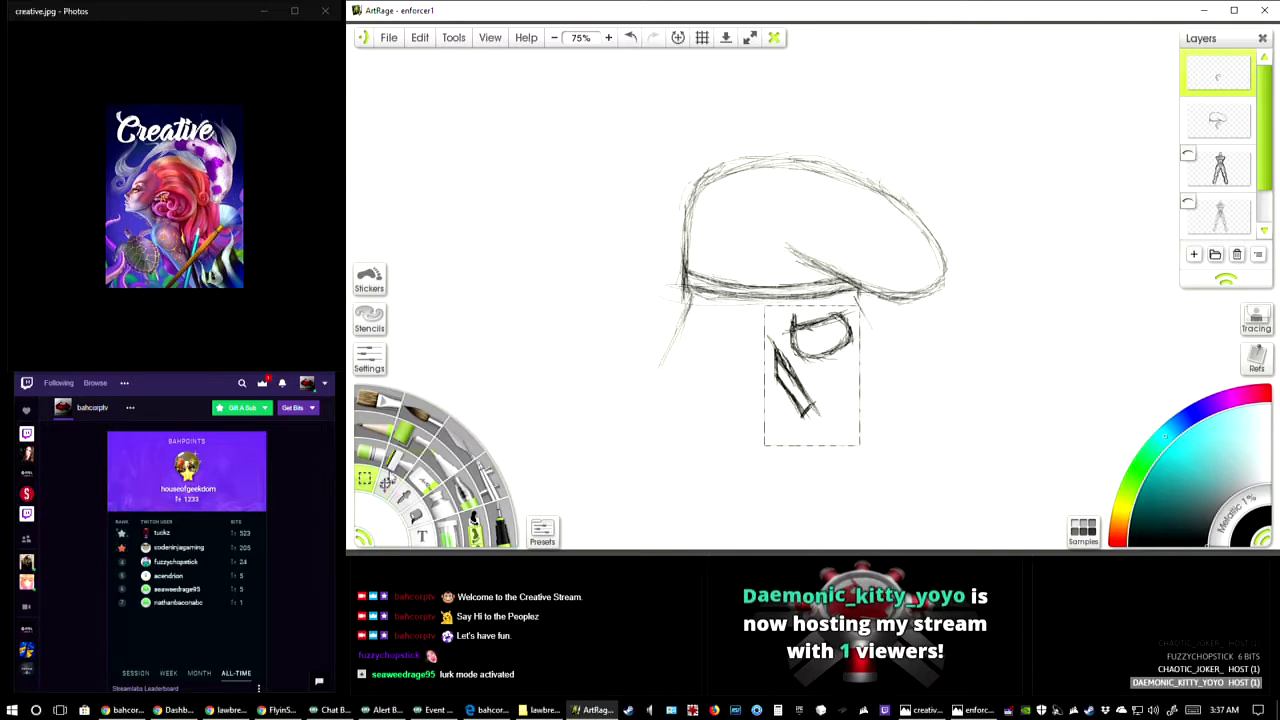
click(560, 311)
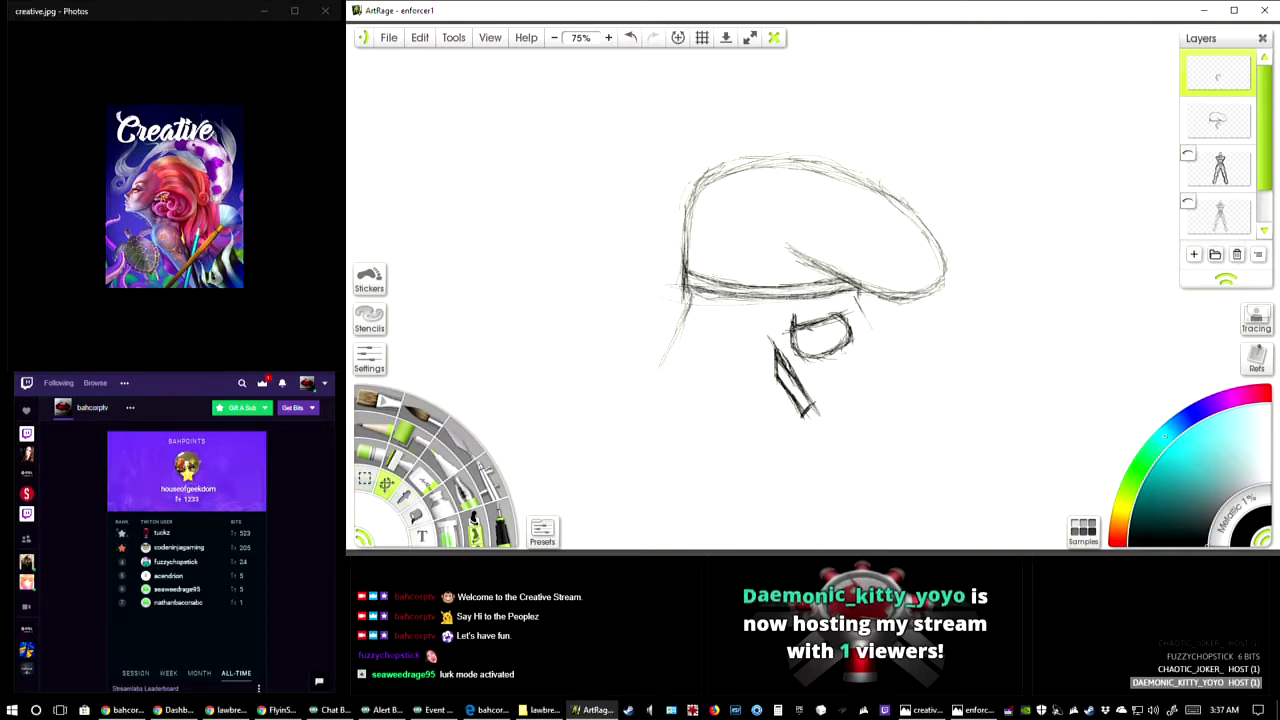
click(821, 384)
right_click(810, 335)
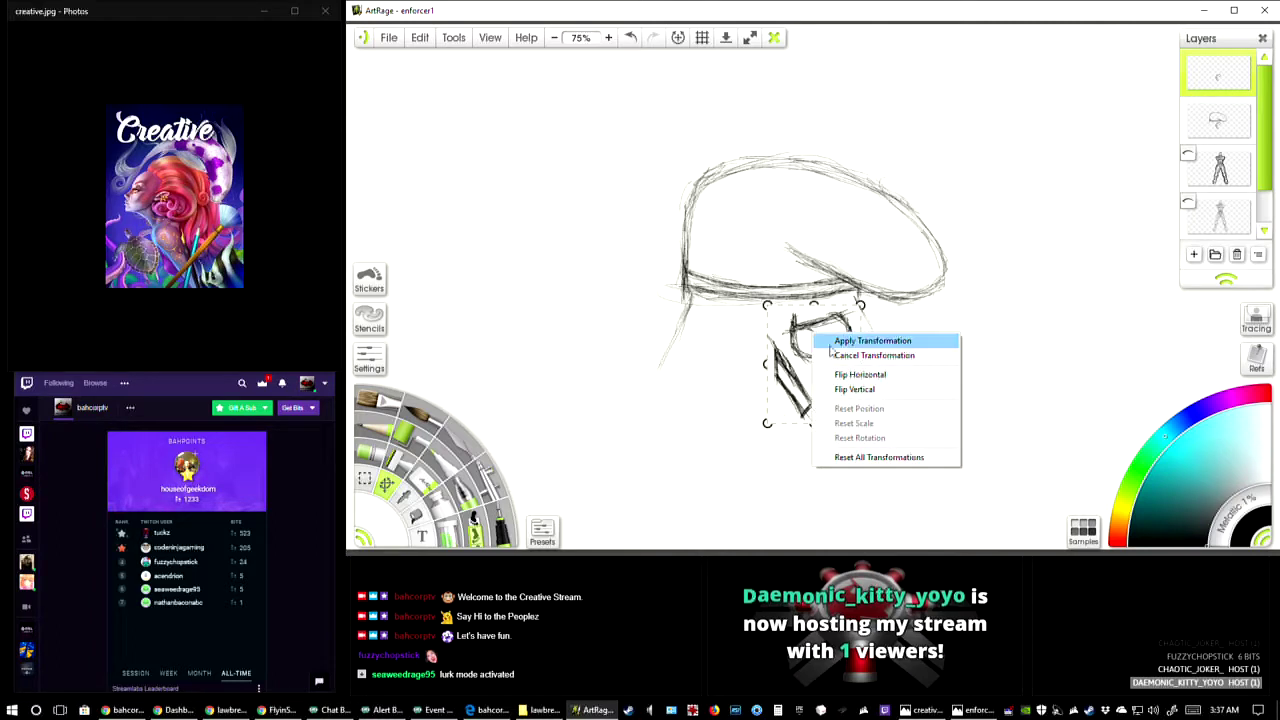
click(860, 374)
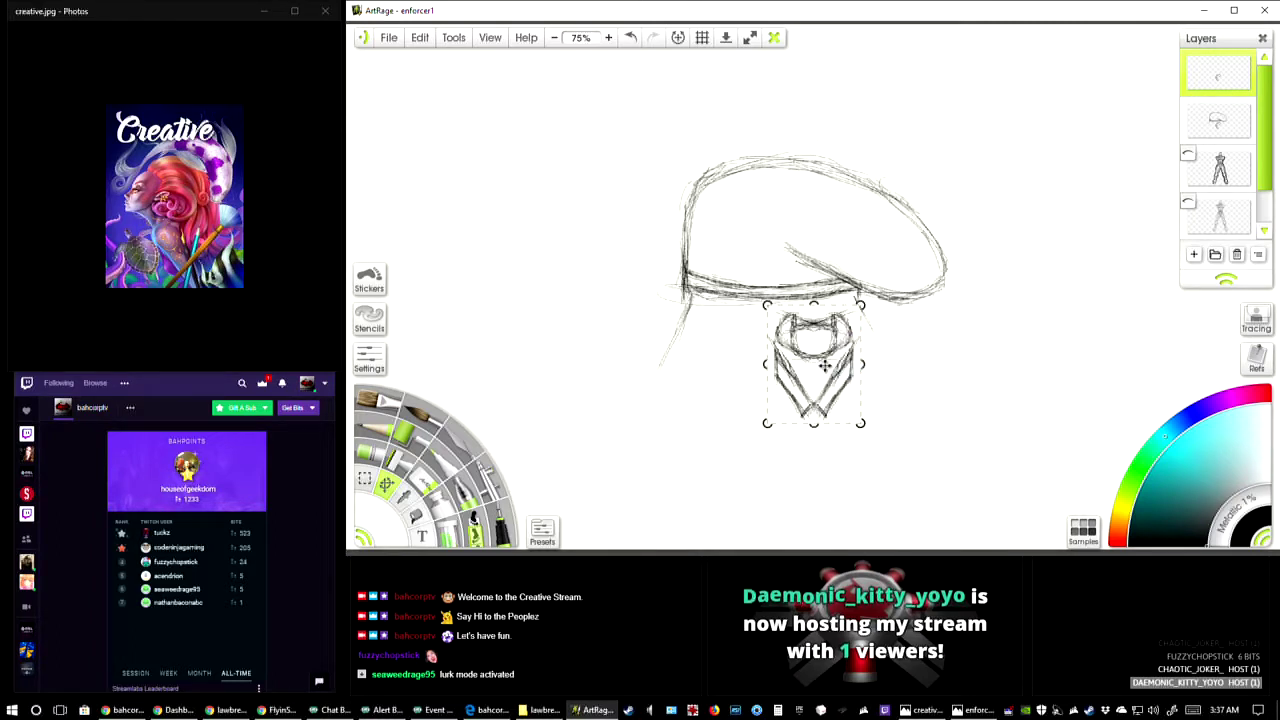
- Place the mirrored copy beside the original so the nose bars meet at their upper ends, and merge its layer down
drag(831, 368, 754, 366)
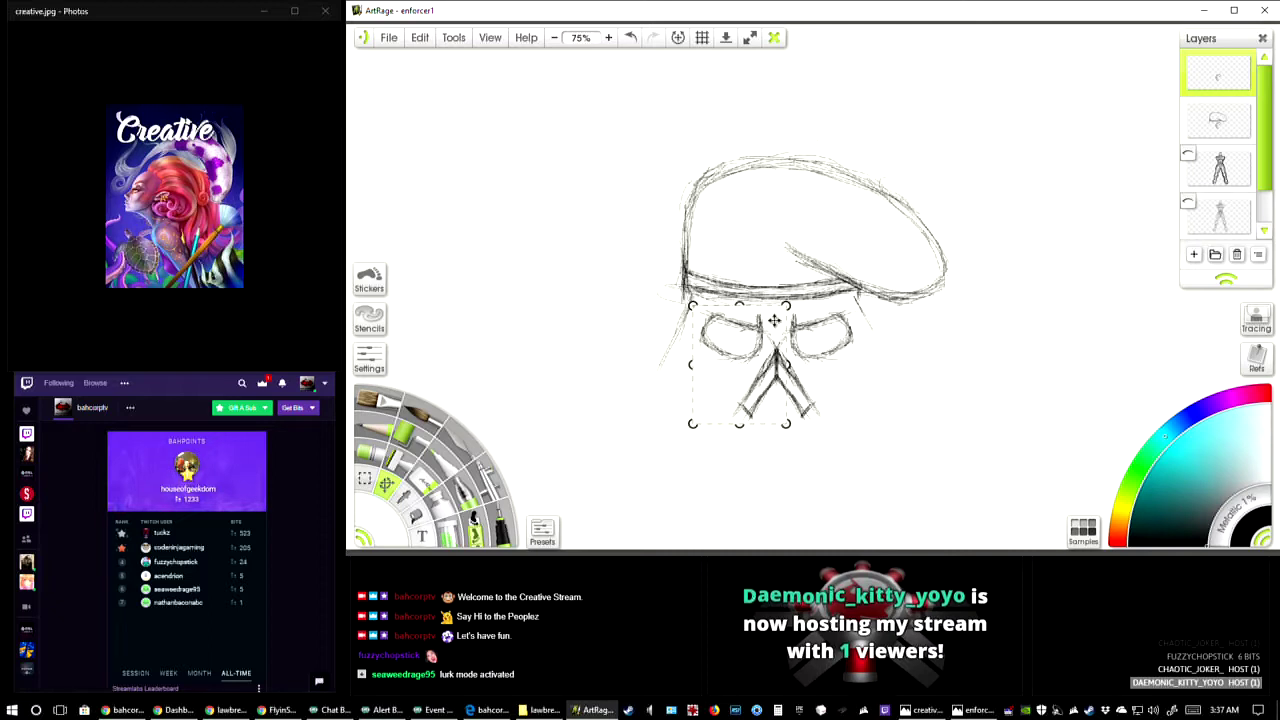
drag(774, 320, 774, 320)
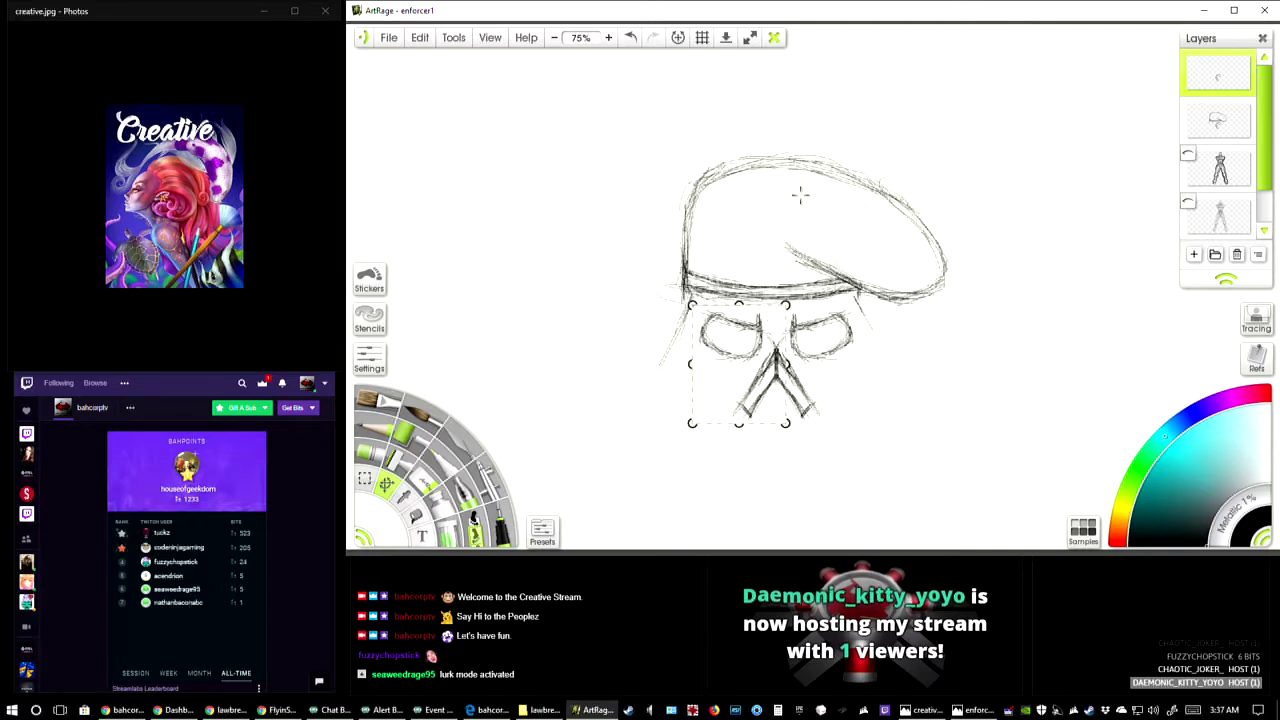
click(1000, 342)
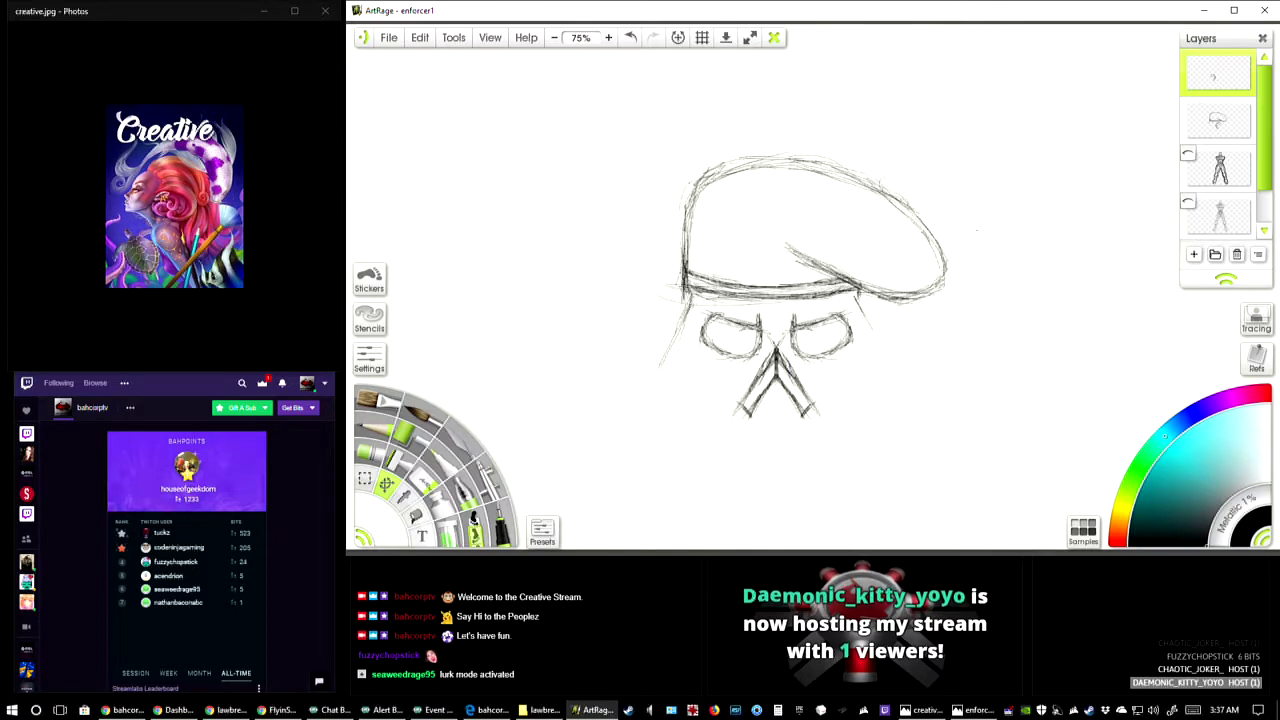
right_click(1240, 88)
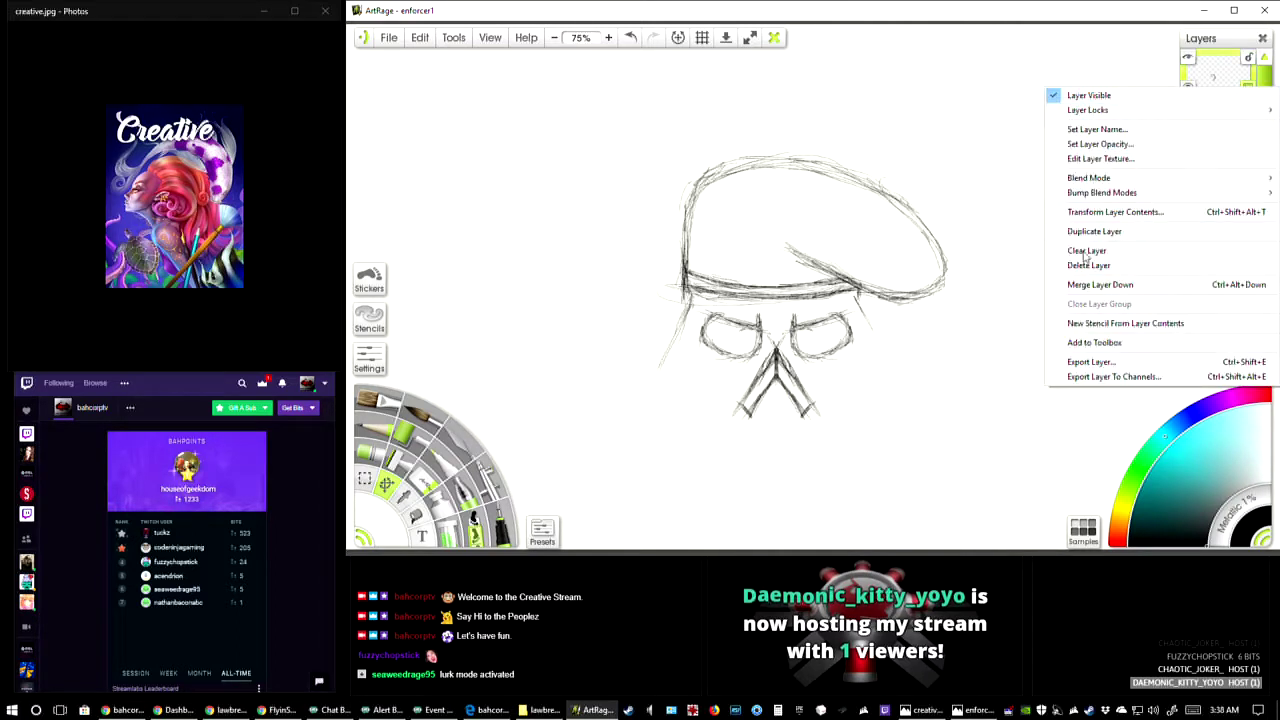
click(1127, 286)
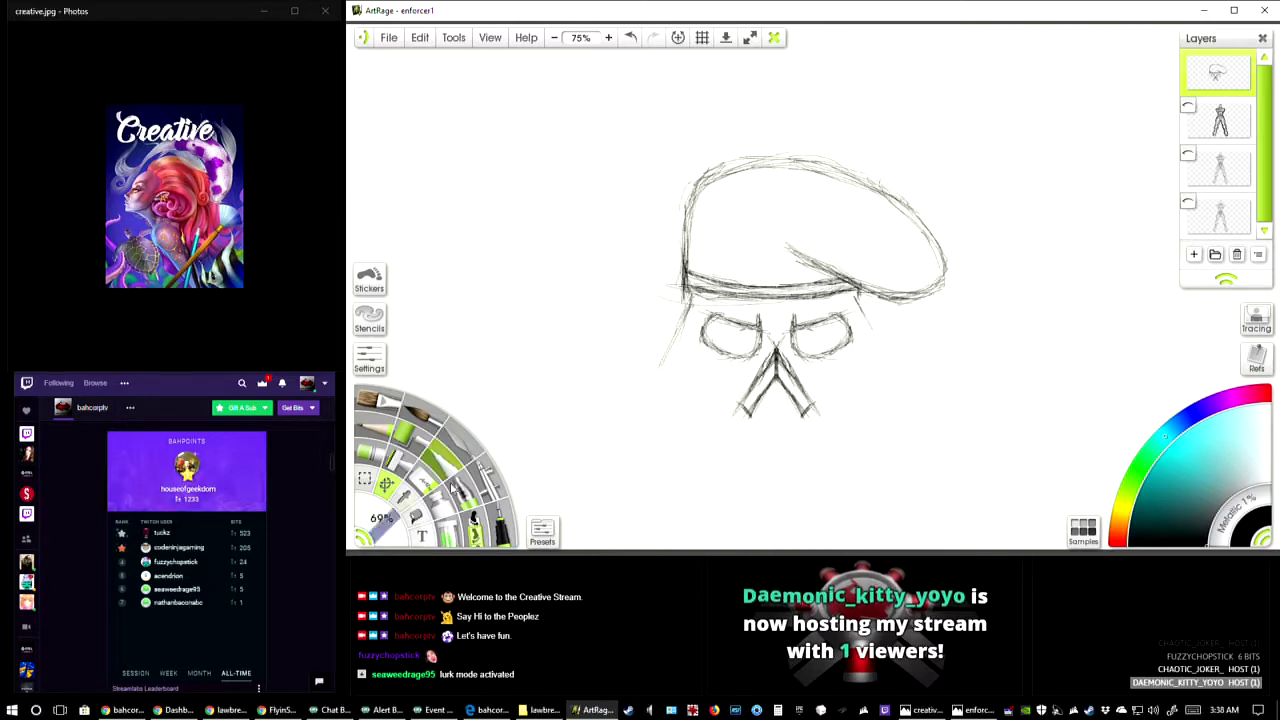
- Pencil the skull's side contour from the cap's band slanting out to the cheekbone, stepping inward and down to the jaw
click(384, 437)
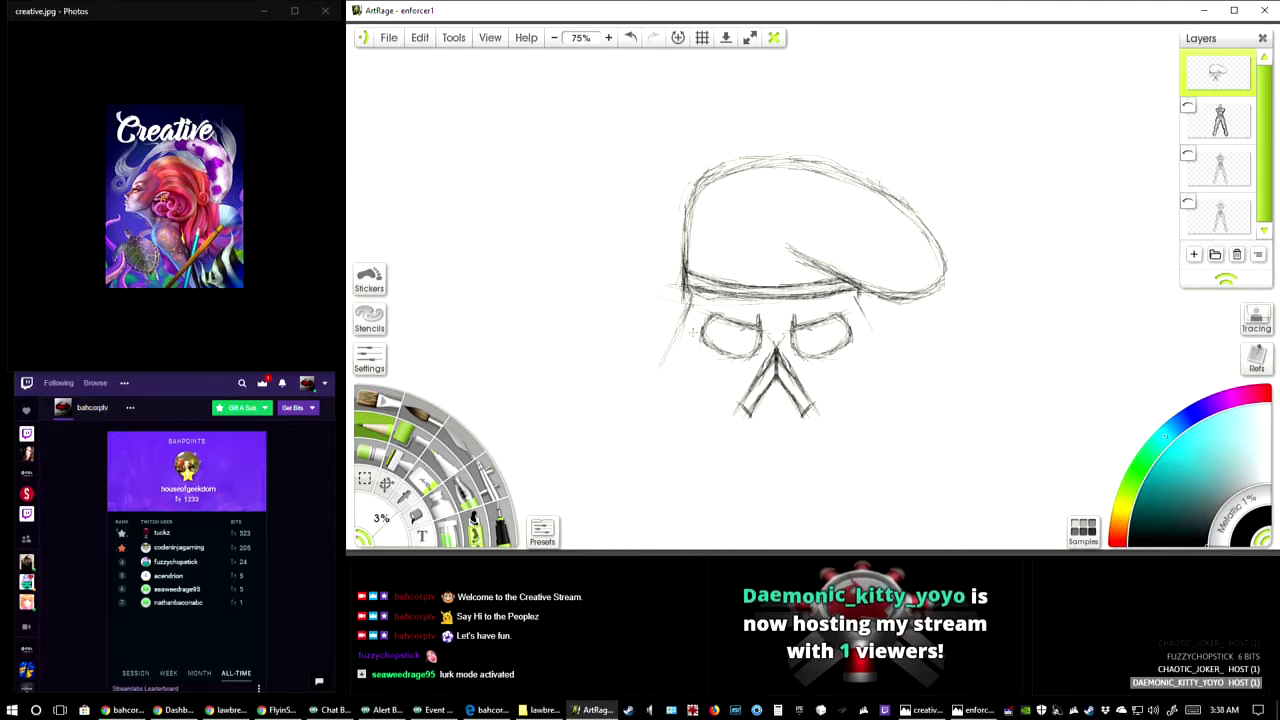
mouse_move(697, 298)
mouse_down()
mouse_move(653, 391)
mouse_move(708, 390)
mouse_move(705, 430)
mouse_up()
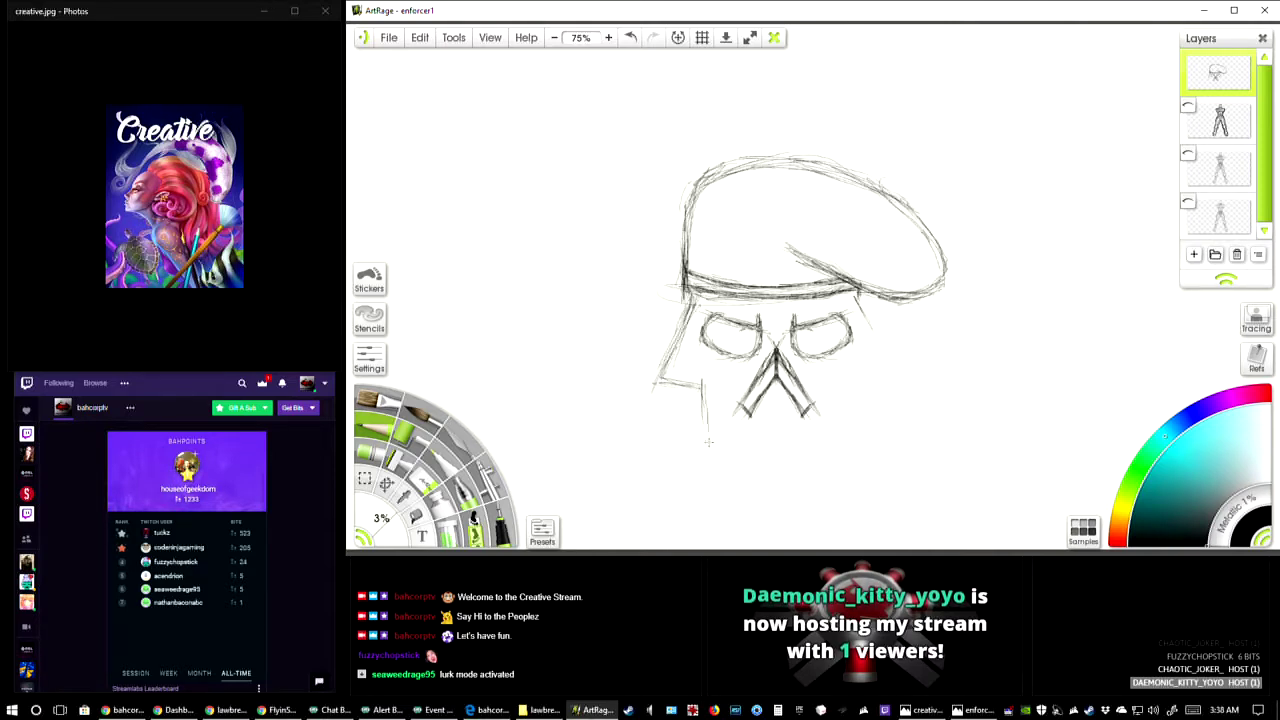
drag(699, 380, 708, 440)
drag(702, 300, 660, 372)
mouse_move(686, 326)
mouse_down()
mouse_move(646, 382)
mouse_move(716, 386)
mouse_up()
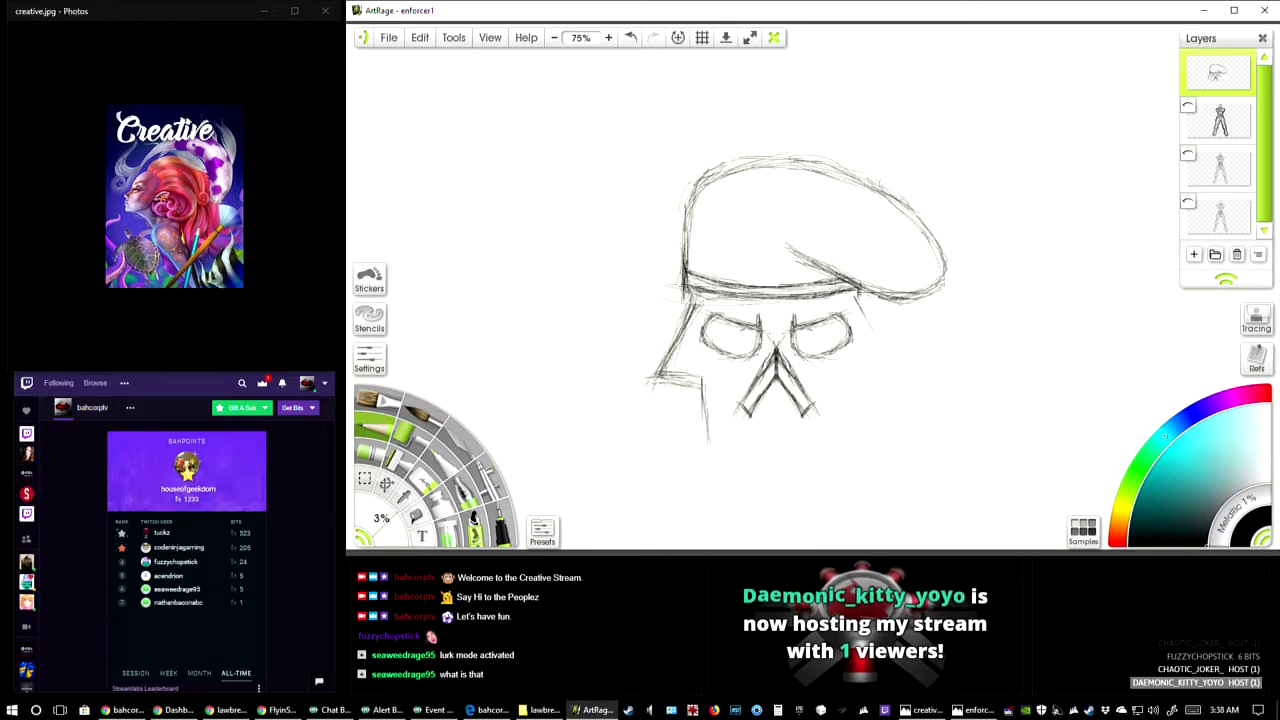
mouse_move(662, 364)
mouse_down()
mouse_move(712, 390)
mouse_move(700, 386)
mouse_up()
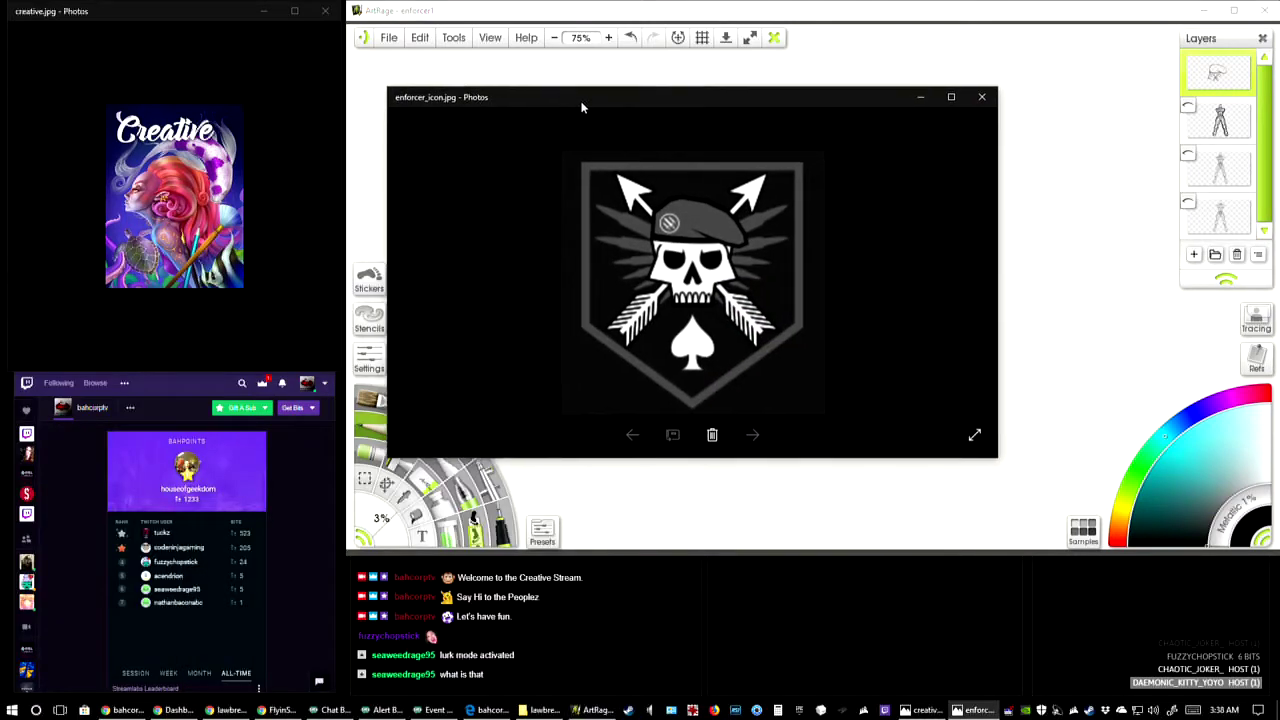
- Reposition the enforcer_icon.jpg reference window and switch to the LawBreakers fan art book PDF in Chrome to view the Vanguard Class page
drag(580, 106, 678, 113)
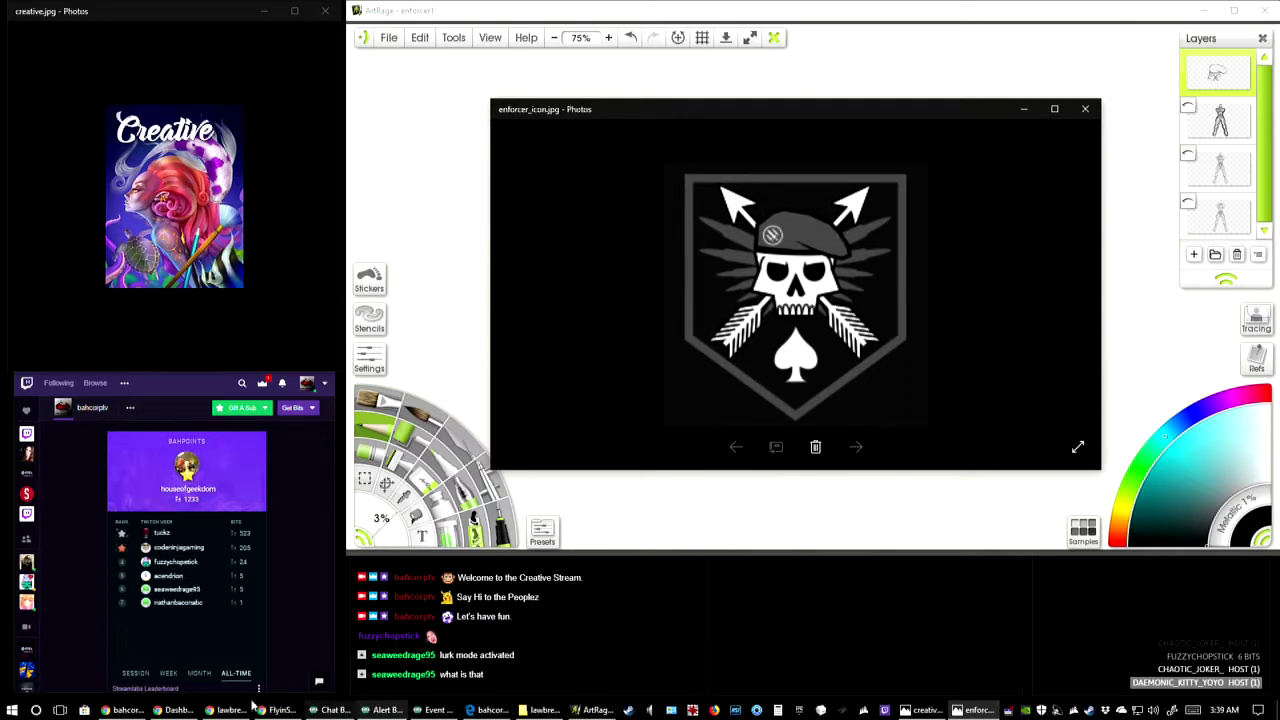
mouse_move(229, 710)
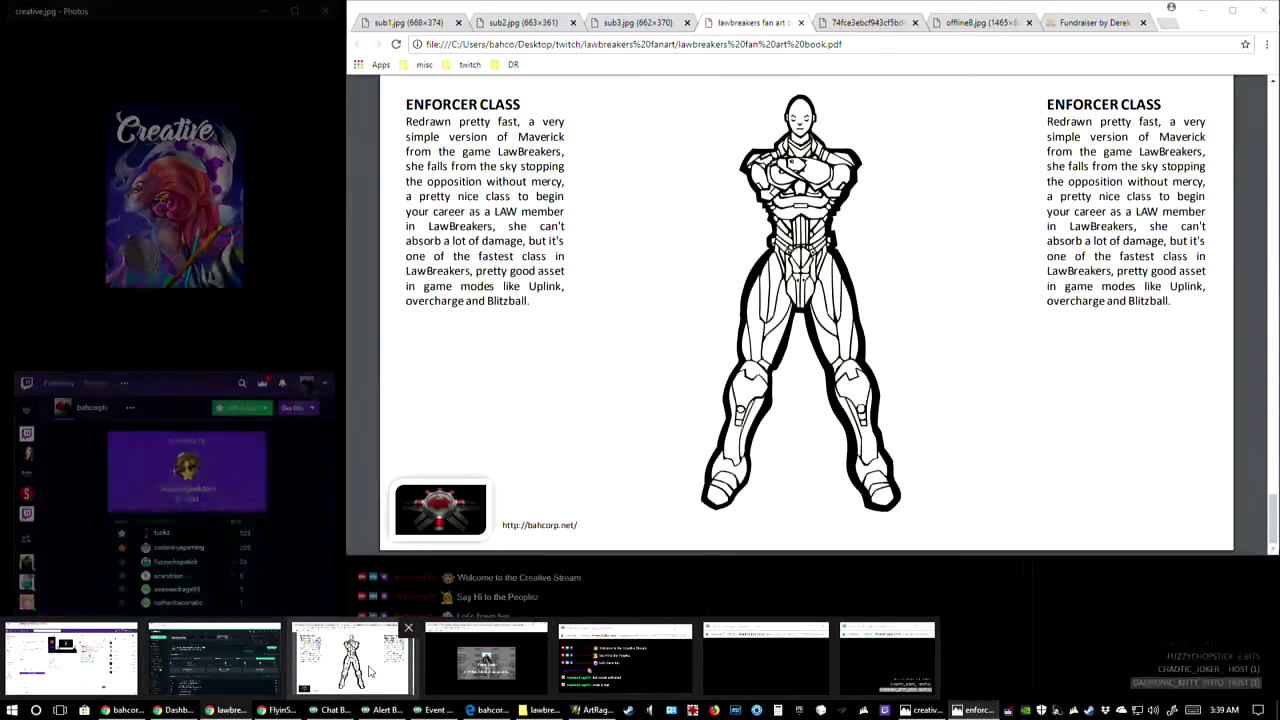
click(370, 672)
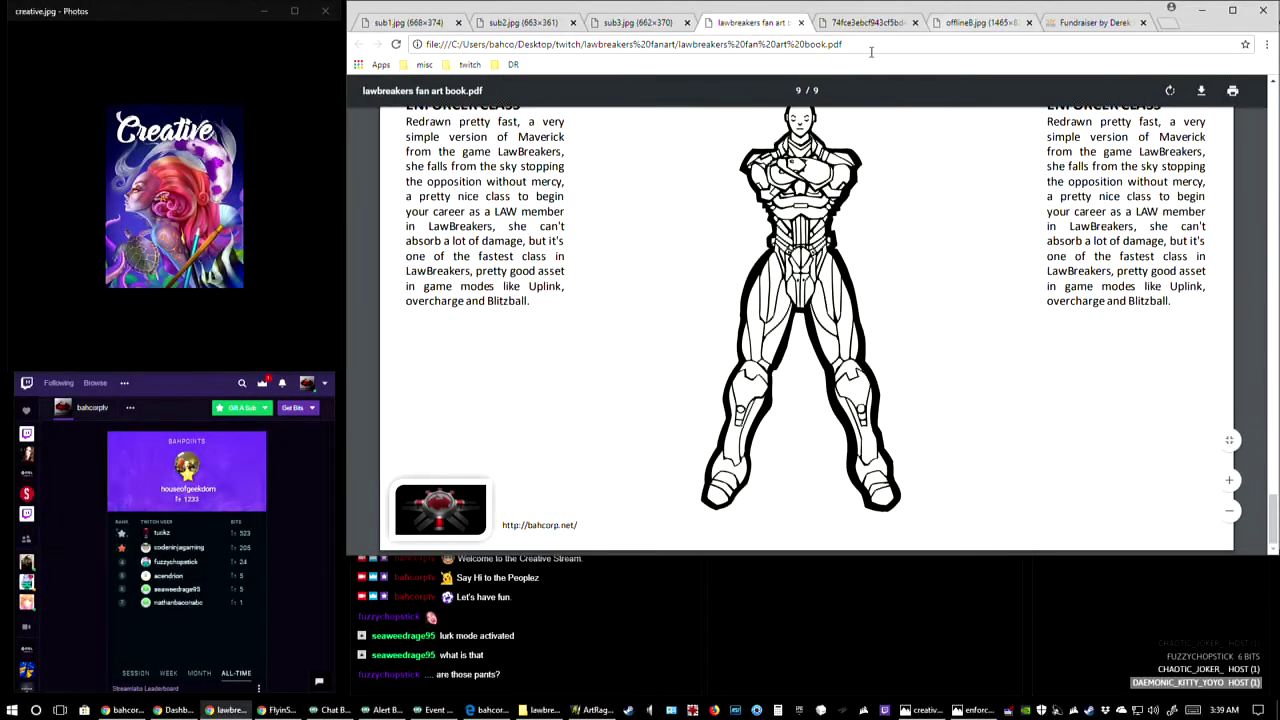
scroll(834, 362, up, 5)
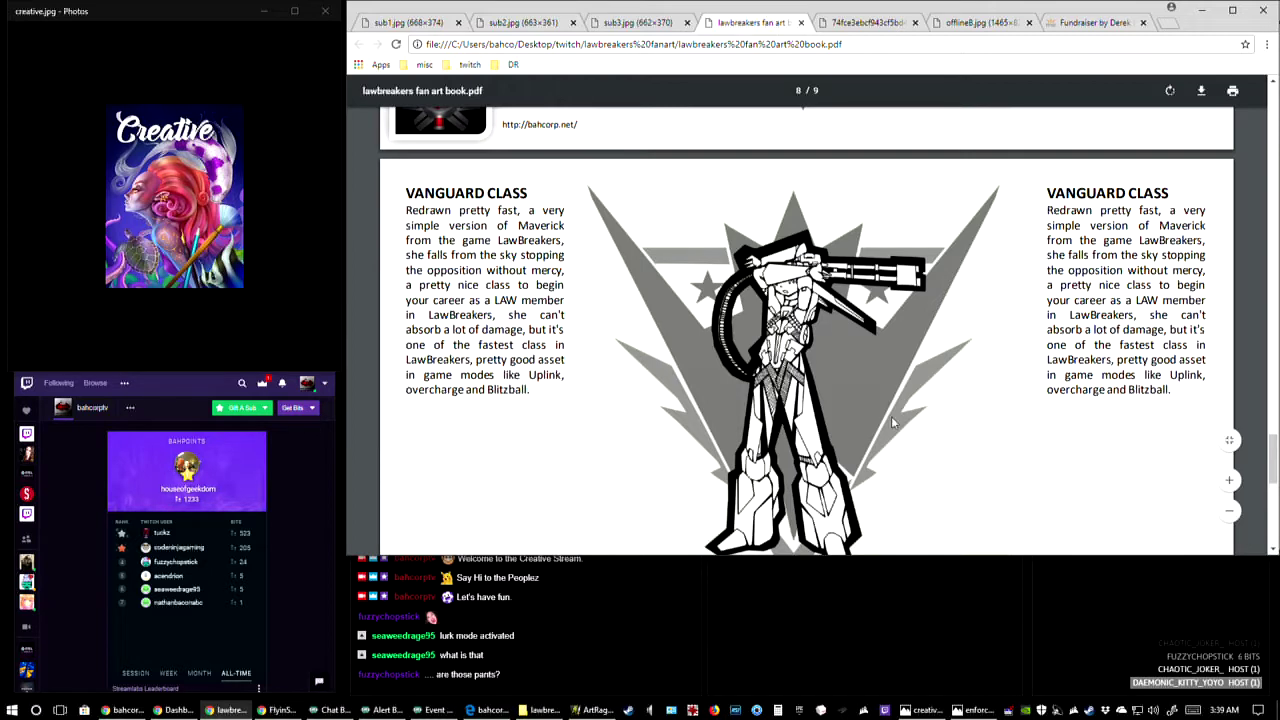
- Compare the Vanguard Class and Enforcer Class pages of the LawBreakers fan art book, checking the enforcer_icon.jpg emblem in between
scroll(898, 420, down, 2)
scroll(897, 431, down, 3)
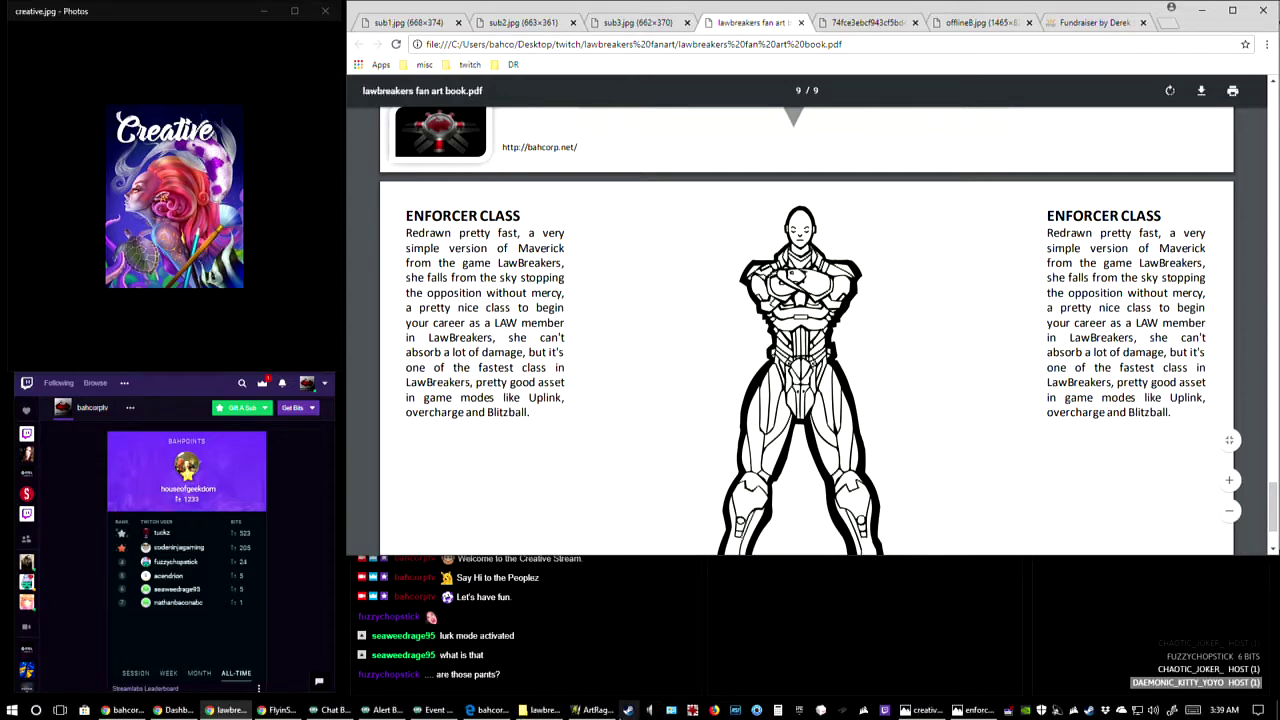
click(592, 710)
click(975, 710)
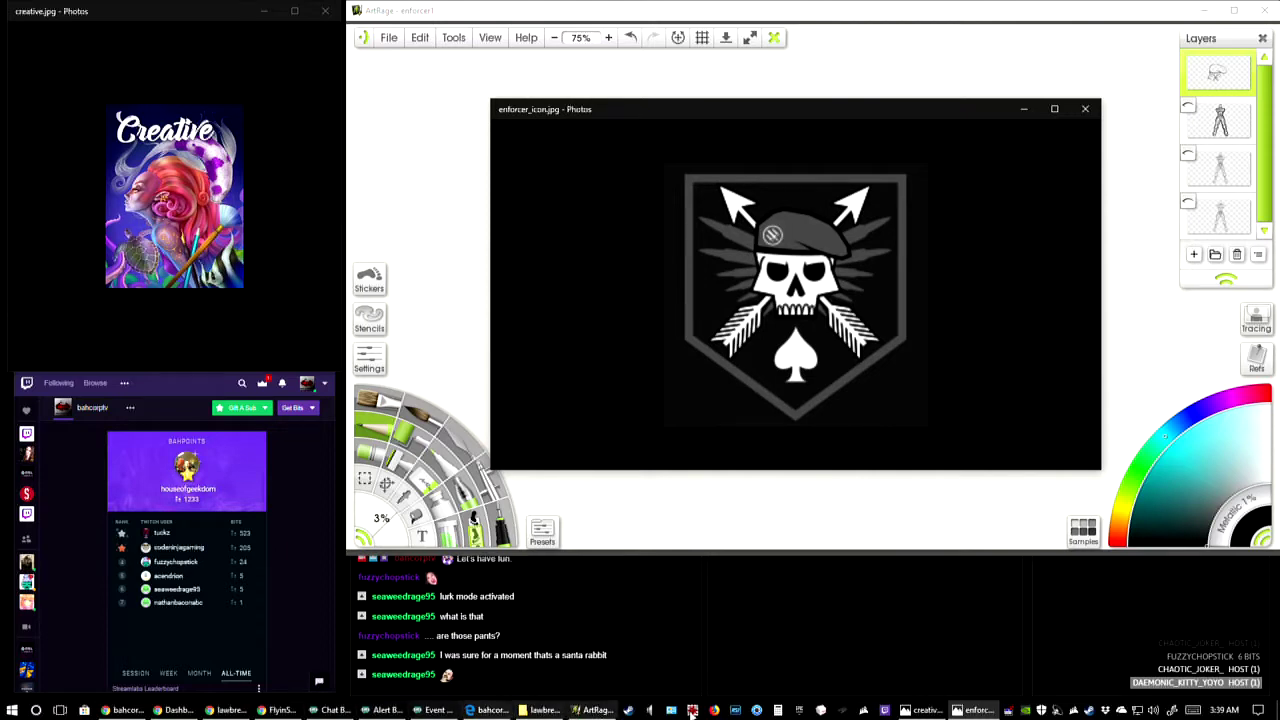
click(231, 712)
scroll(775, 393, down, 1)
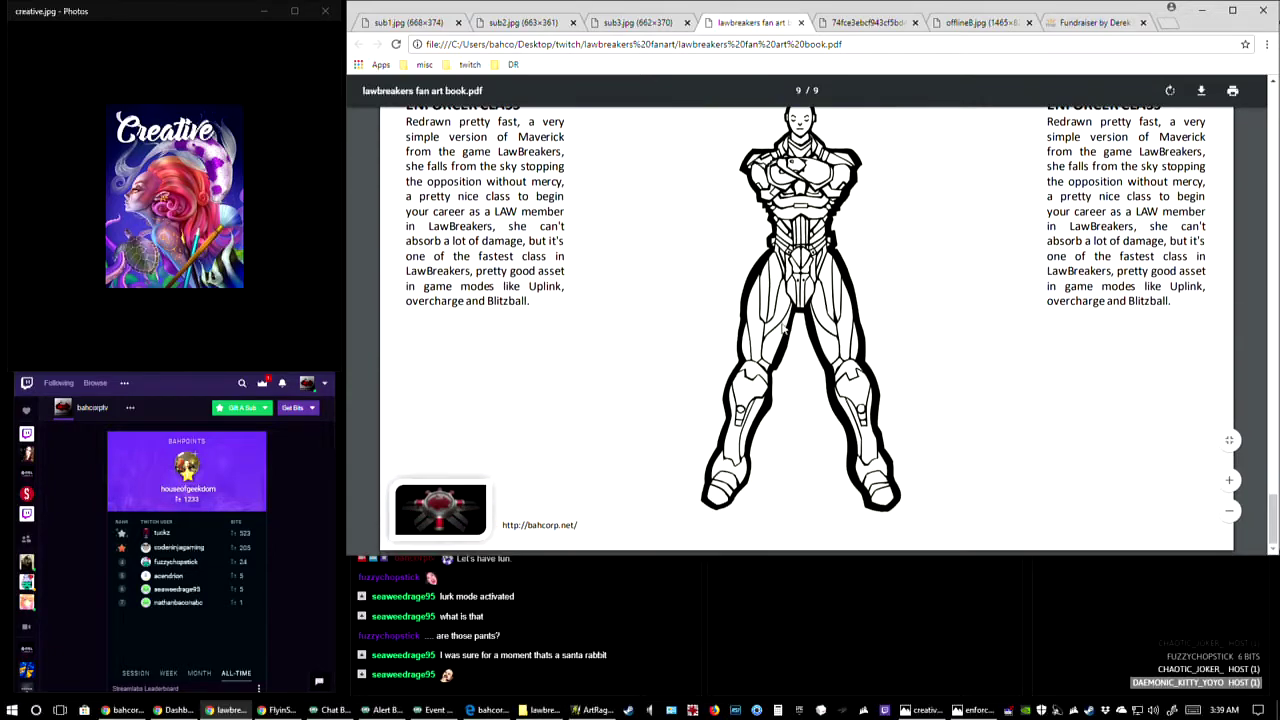
scroll(775, 393, up, 4)
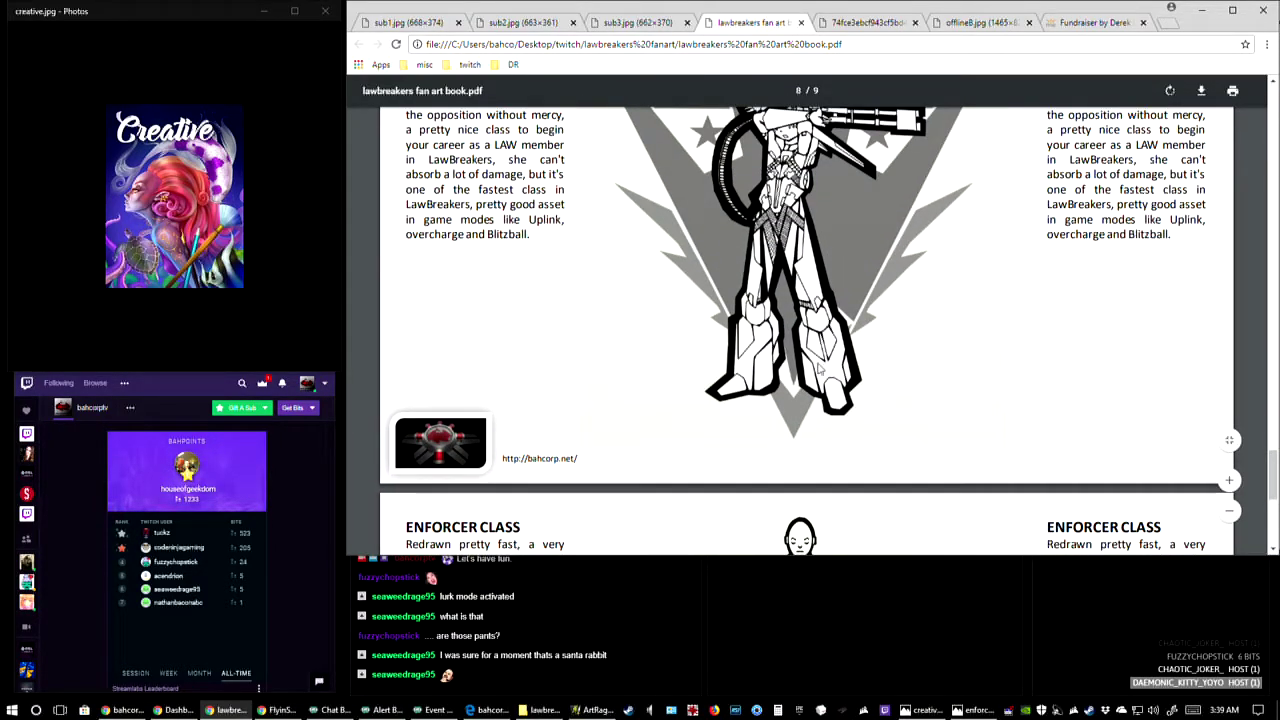
scroll(815, 380, up, 1)
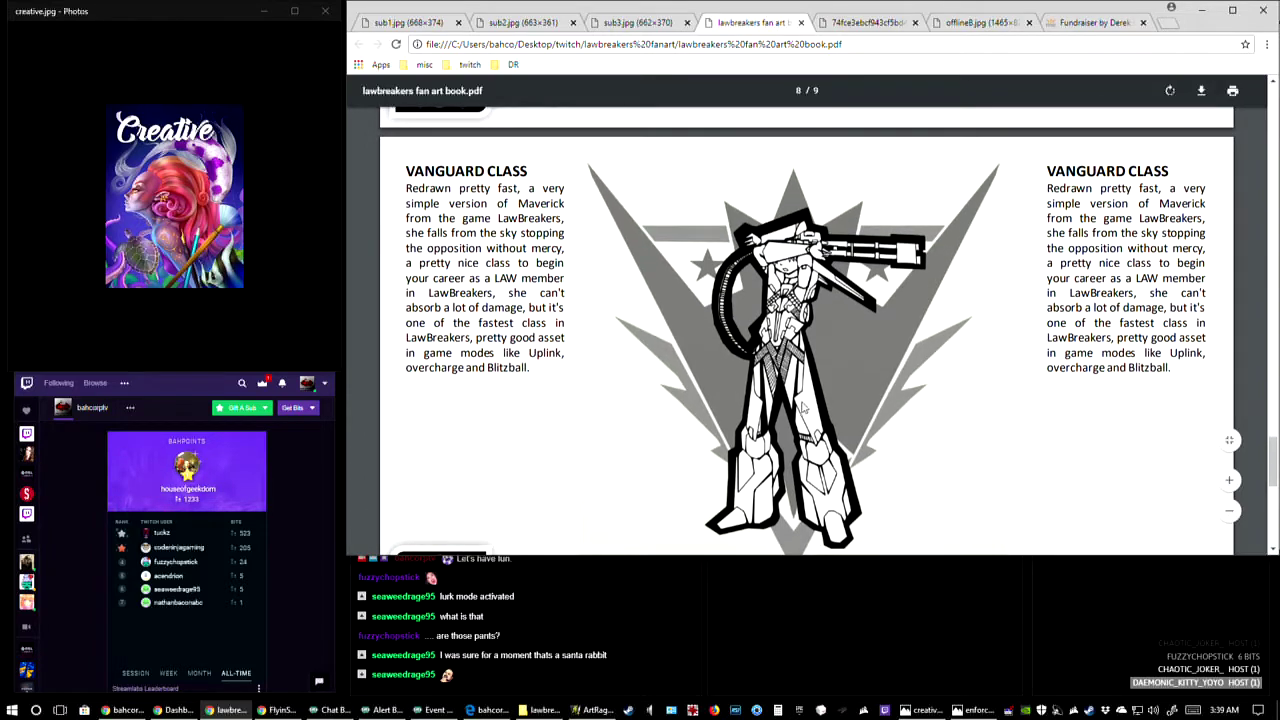
scroll(800, 412, down, 1)
scroll(798, 416, down, 2)
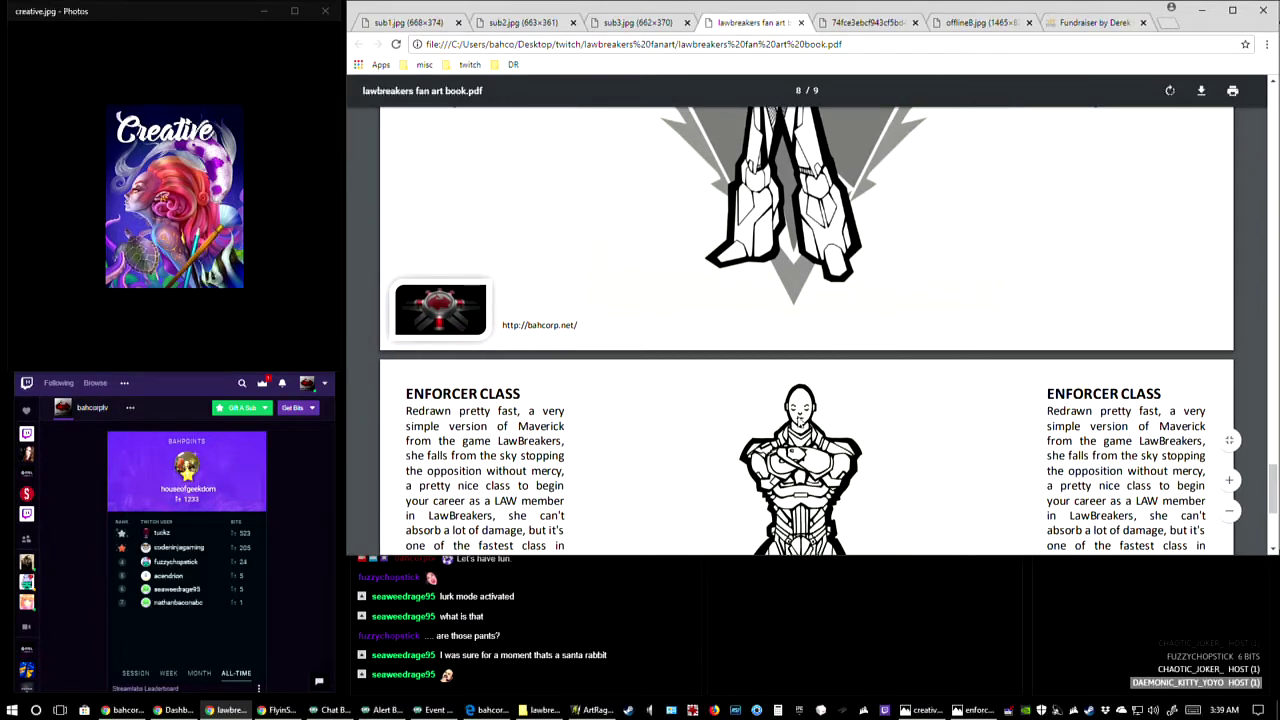
scroll(798, 416, down, 4)
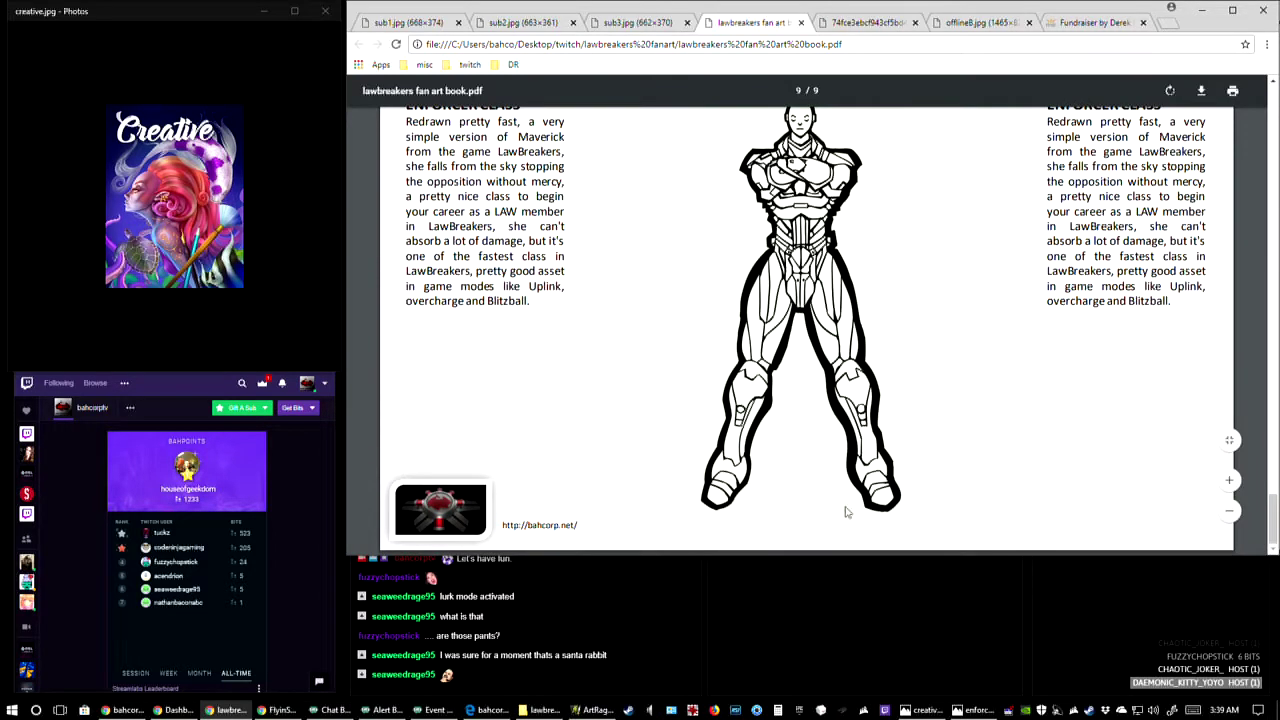
- Switch to the enforcer1 painting in ArtRage, bring up the enforcer_icon.jpg reference, and move its window off the canvas
click(592, 710)
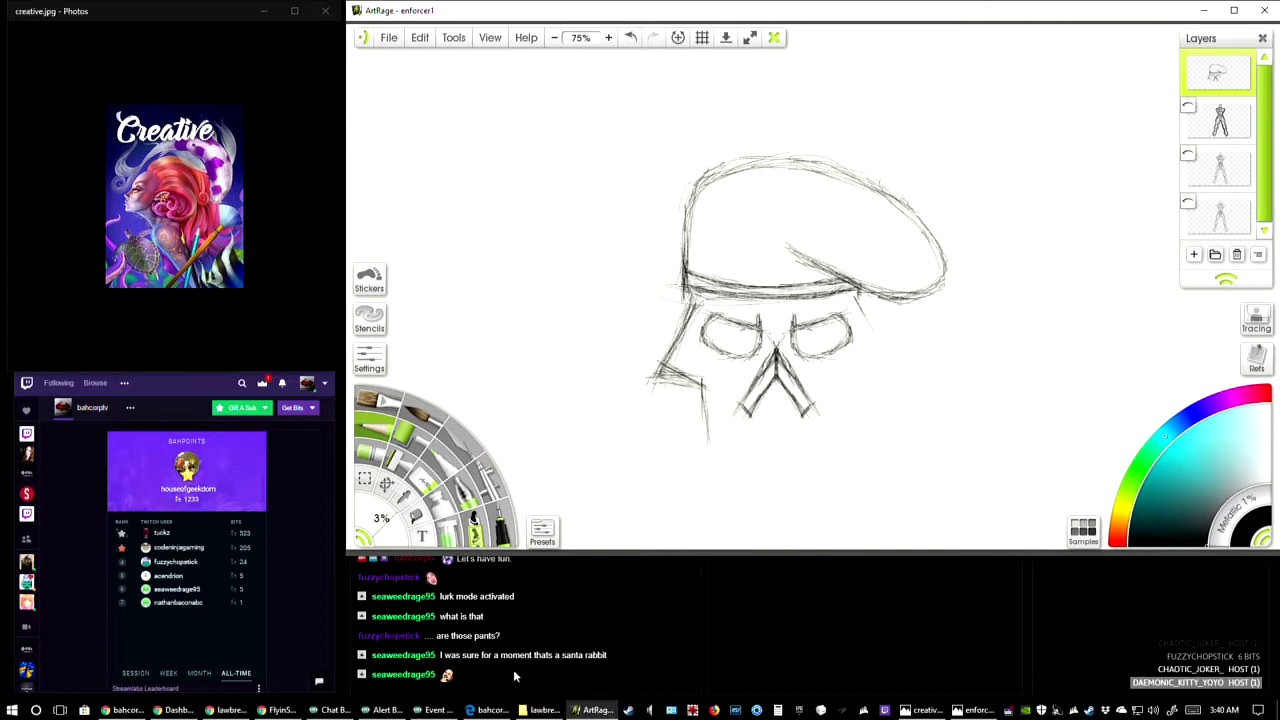
click(982, 708)
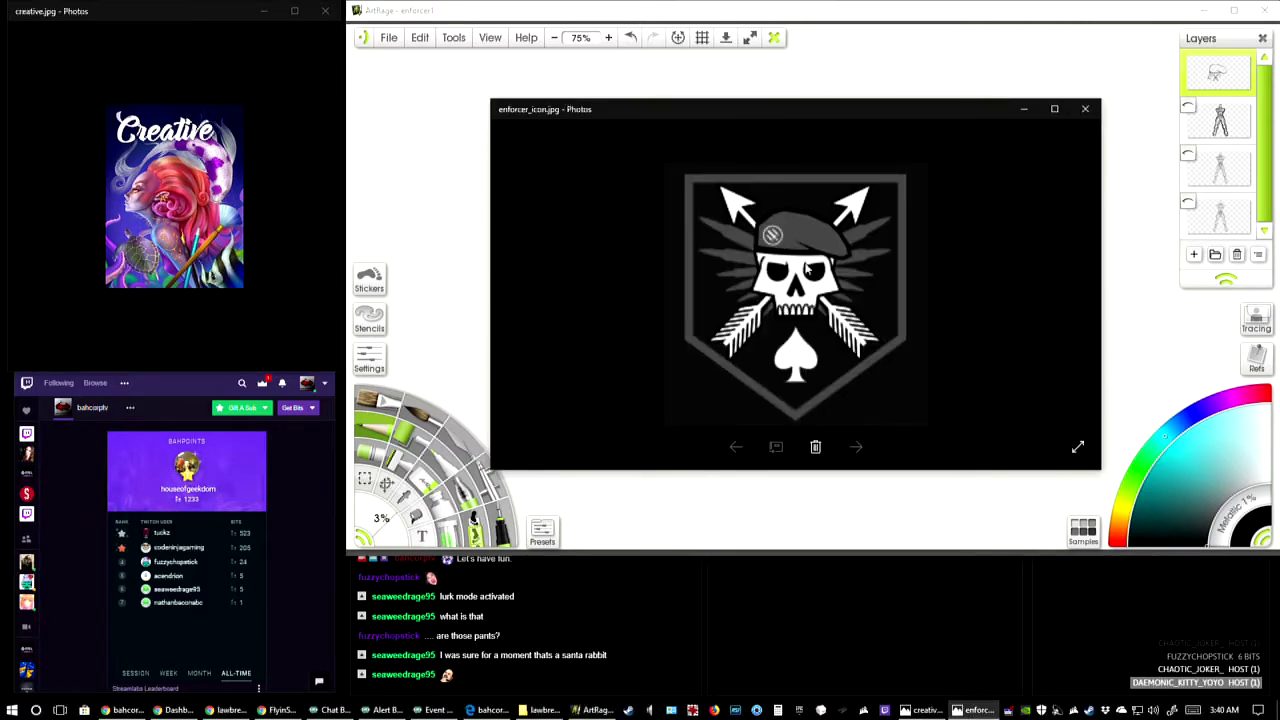
drag(816, 113, 1, 219)
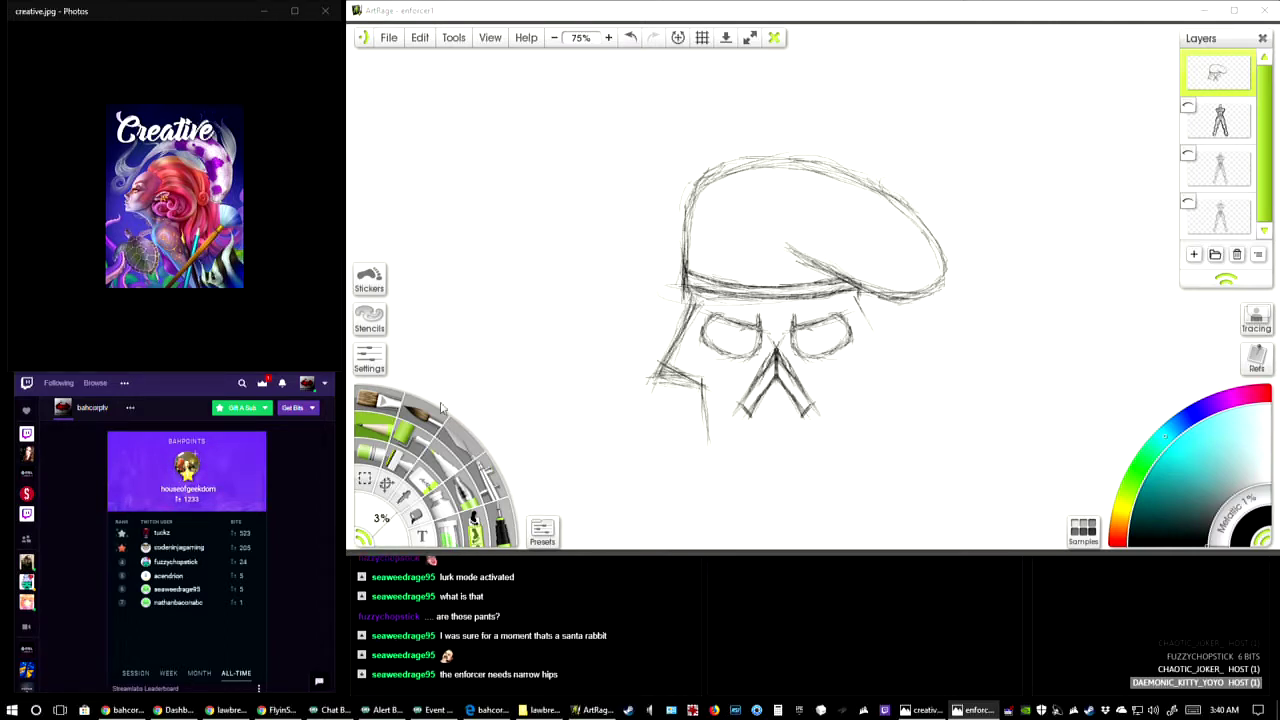
click(585, 312)
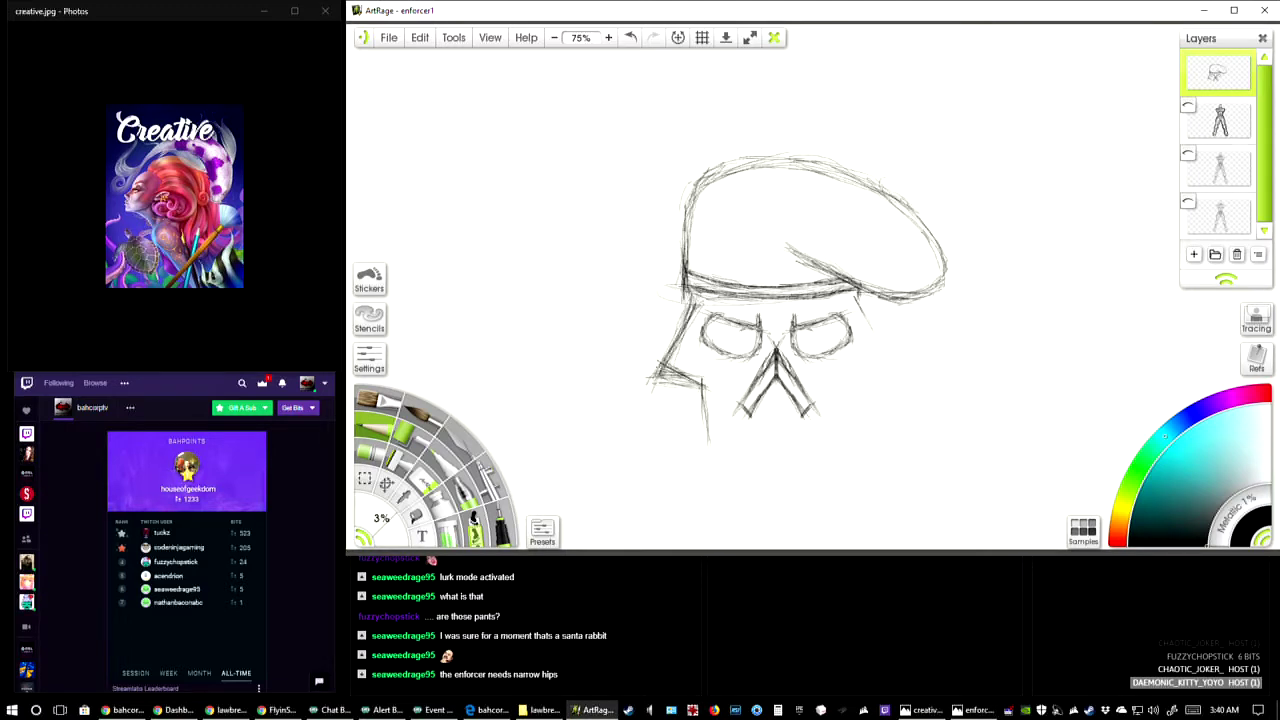
- Darken the skull's cheekbone and jaw contour in pencil, erasing the stray lines outside the cheekbone corner
drag(672, 368, 708, 400)
drag(696, 384, 712, 464)
key(bracketright)
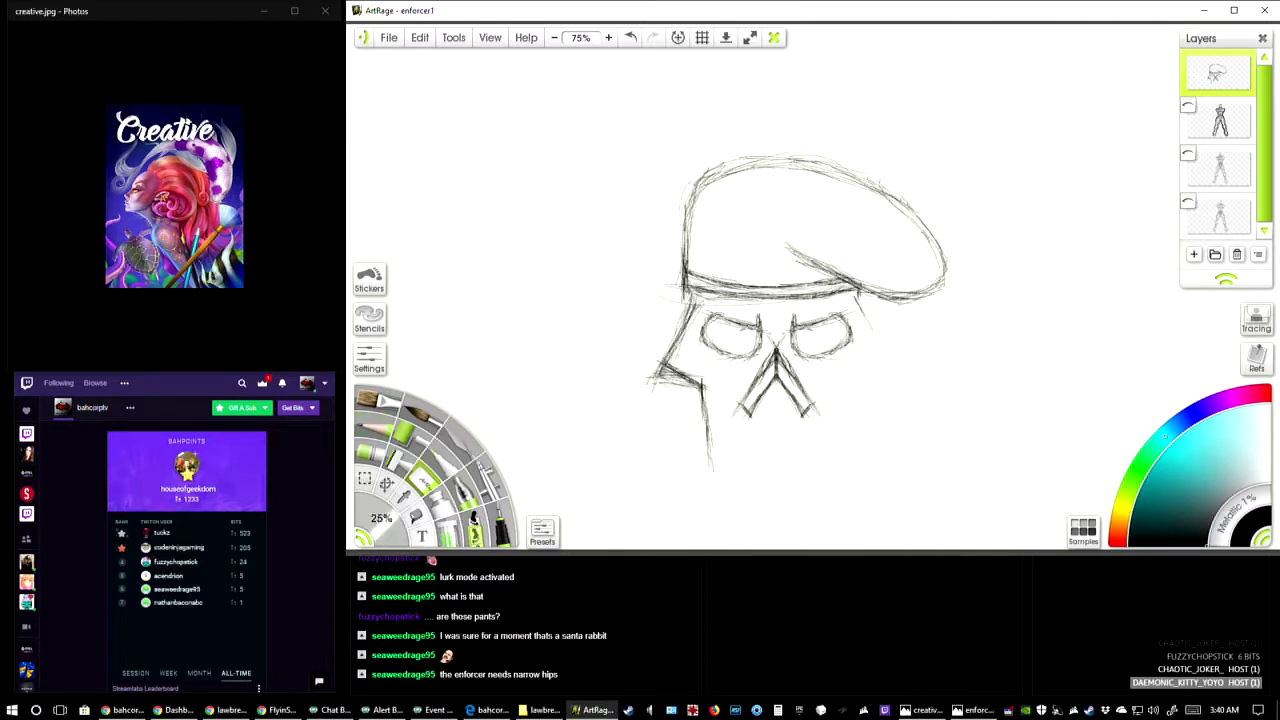
mouse_move(636, 357)
mouse_down()
mouse_move(668, 372)
mouse_move(636, 372)
mouse_move(651, 372)
mouse_up()
key(e)
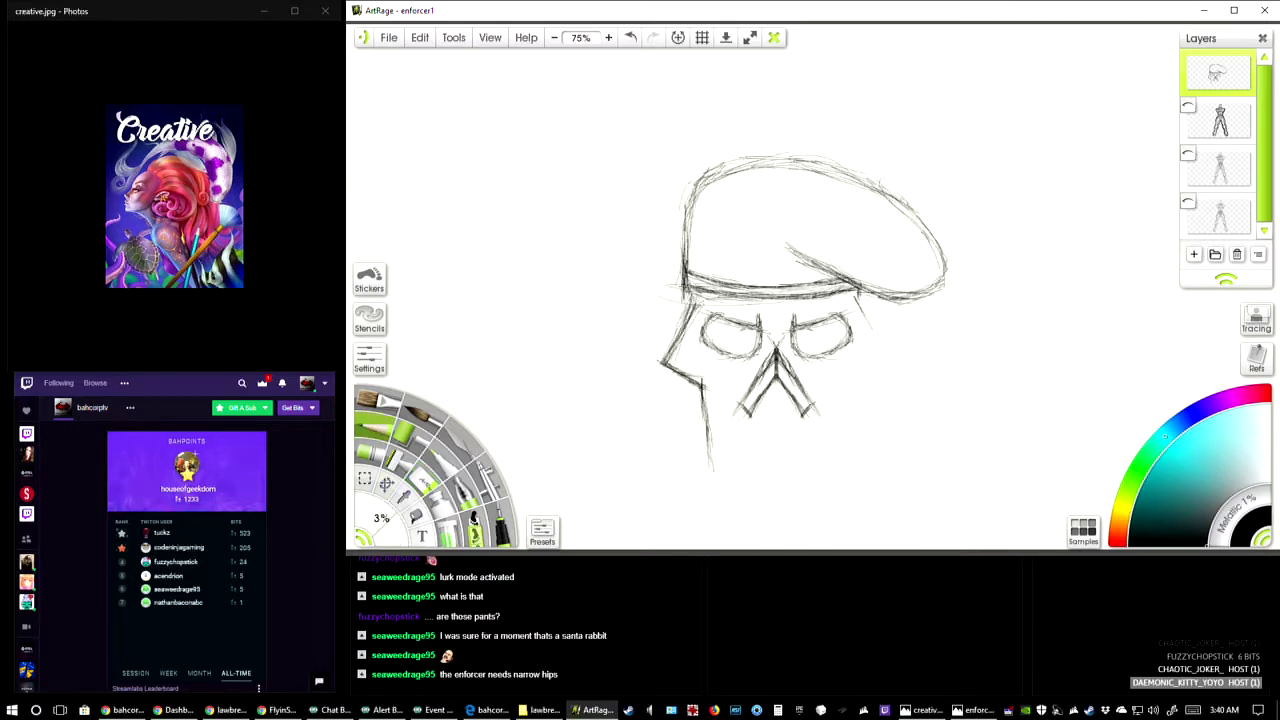
mouse_move(680, 274)
mouse_down()
mouse_move(690, 330)
mouse_move(660, 368)
mouse_move(708, 408)
mouse_move(710, 440)
mouse_up()
drag(702, 378, 712, 448)
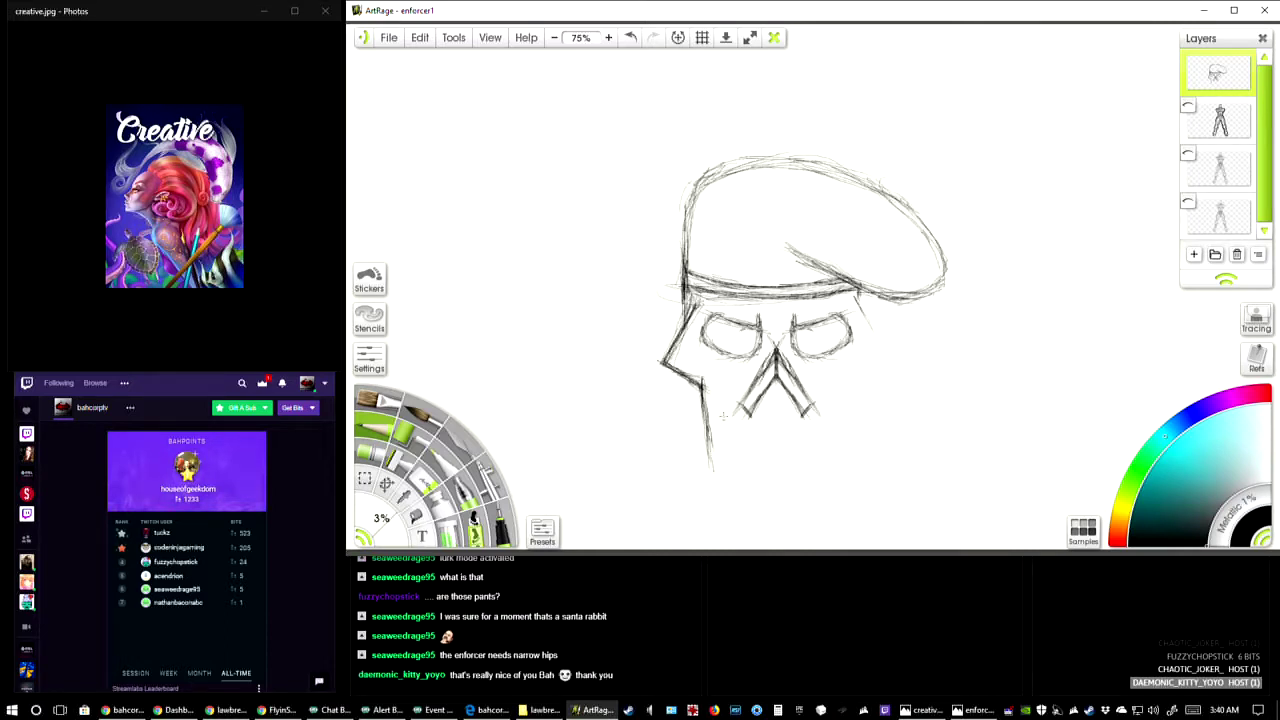
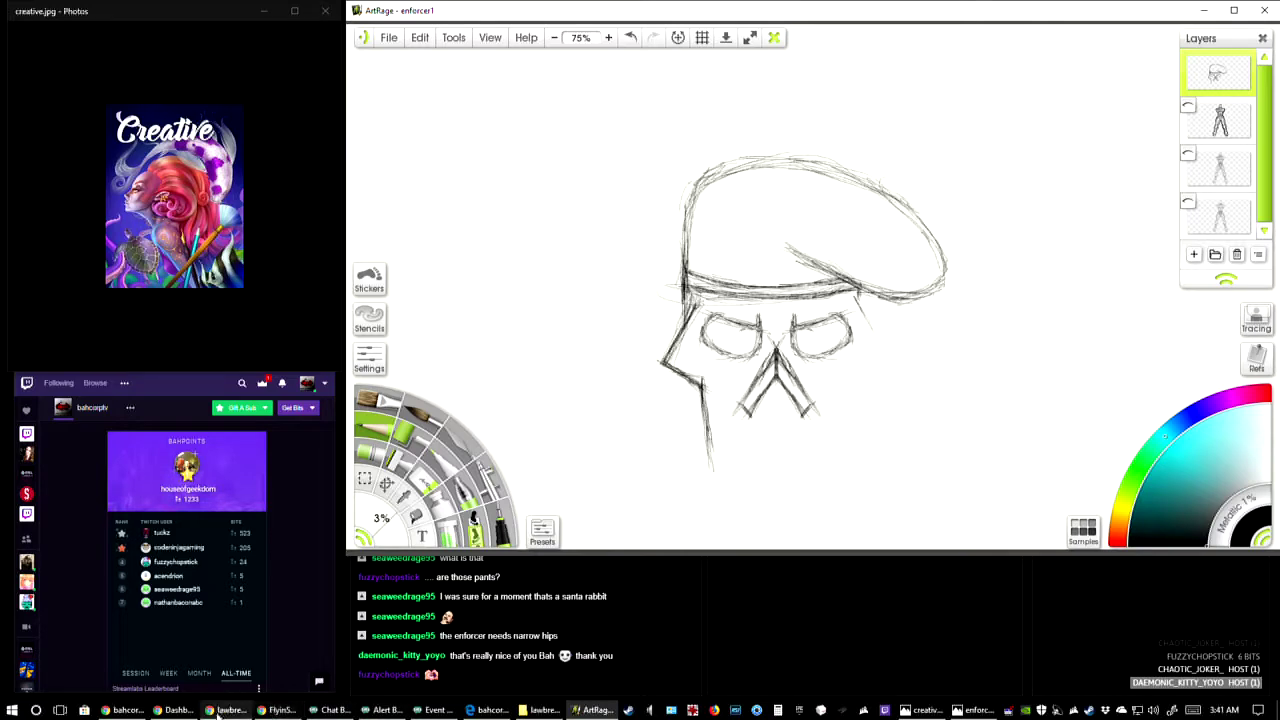
- Show the fan art book's Enforcer Class page in Chrome and return to the enforcer1 painting in ArtRage
mouse_move(212, 714)
click(340, 688)
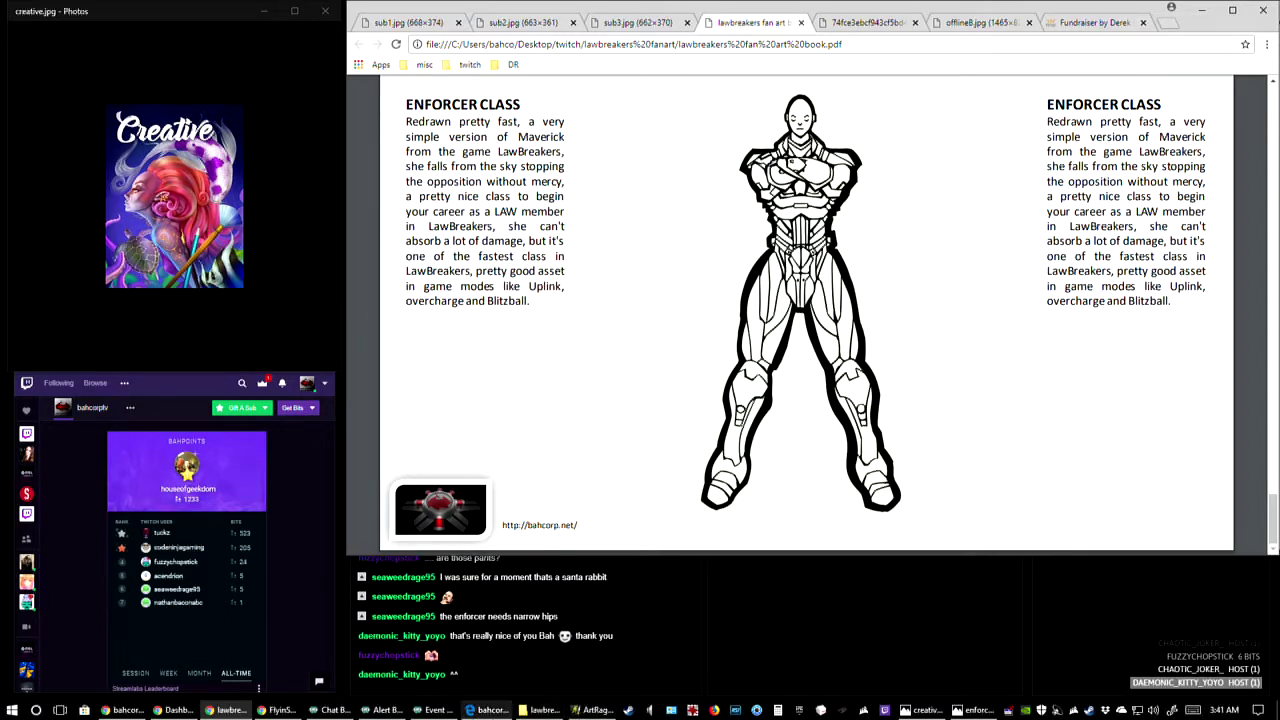
click(595, 710)
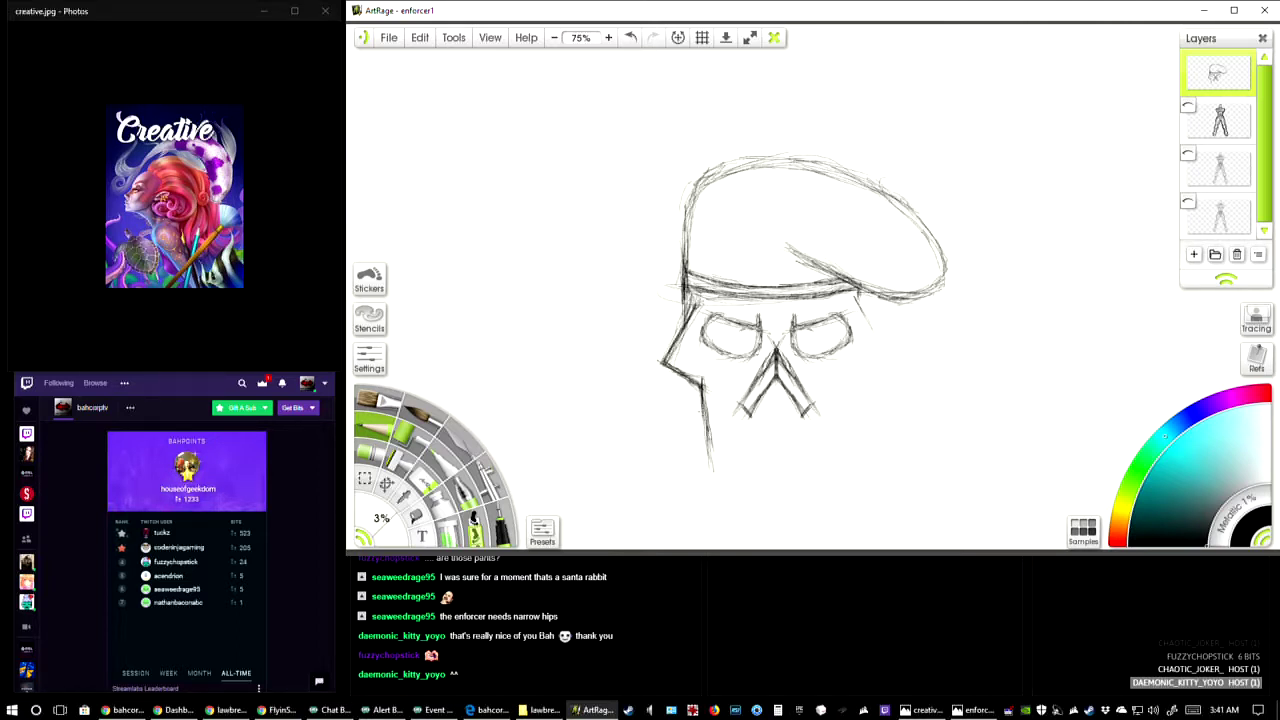
- Pencil the base line of the skull's teeth, a narrow round-topped tooth below the nose, and the gum line joining it to the jaw
mouse_move(704, 398)
mouse_down()
mouse_move(710, 454)
mouse_move(728, 455)
mouse_up()
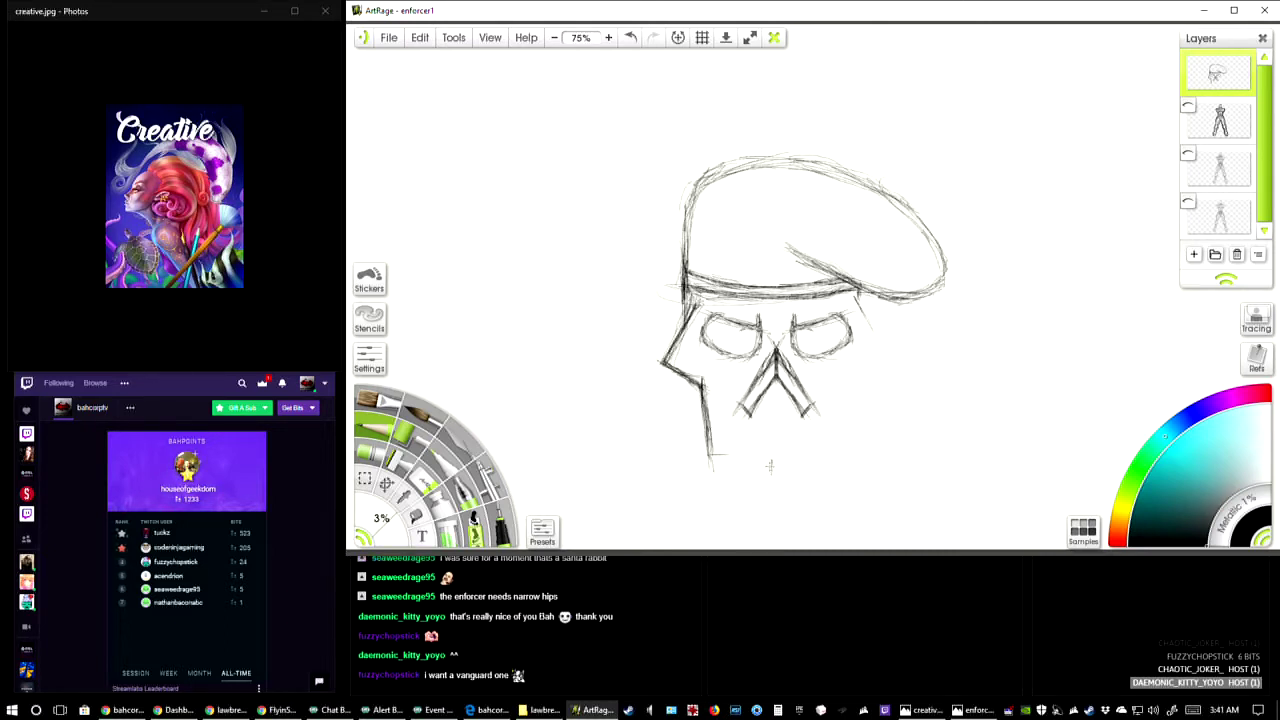
mouse_move(710, 478)
mouse_down()
mouse_move(876, 482)
mouse_move(702, 501)
mouse_up()
mouse_move(852, 482)
mouse_down()
mouse_move(684, 482)
mouse_move(860, 482)
mouse_up()
mouse_move(775, 458)
mouse_down()
mouse_move(786, 495)
mouse_move(774, 448)
mouse_move(759, 460)
mouse_move(764, 445)
mouse_move(762, 476)
mouse_up()
mouse_move(761, 446)
mouse_down()
mouse_move(775, 448)
mouse_move(778, 474)
mouse_move(765, 488)
mouse_up()
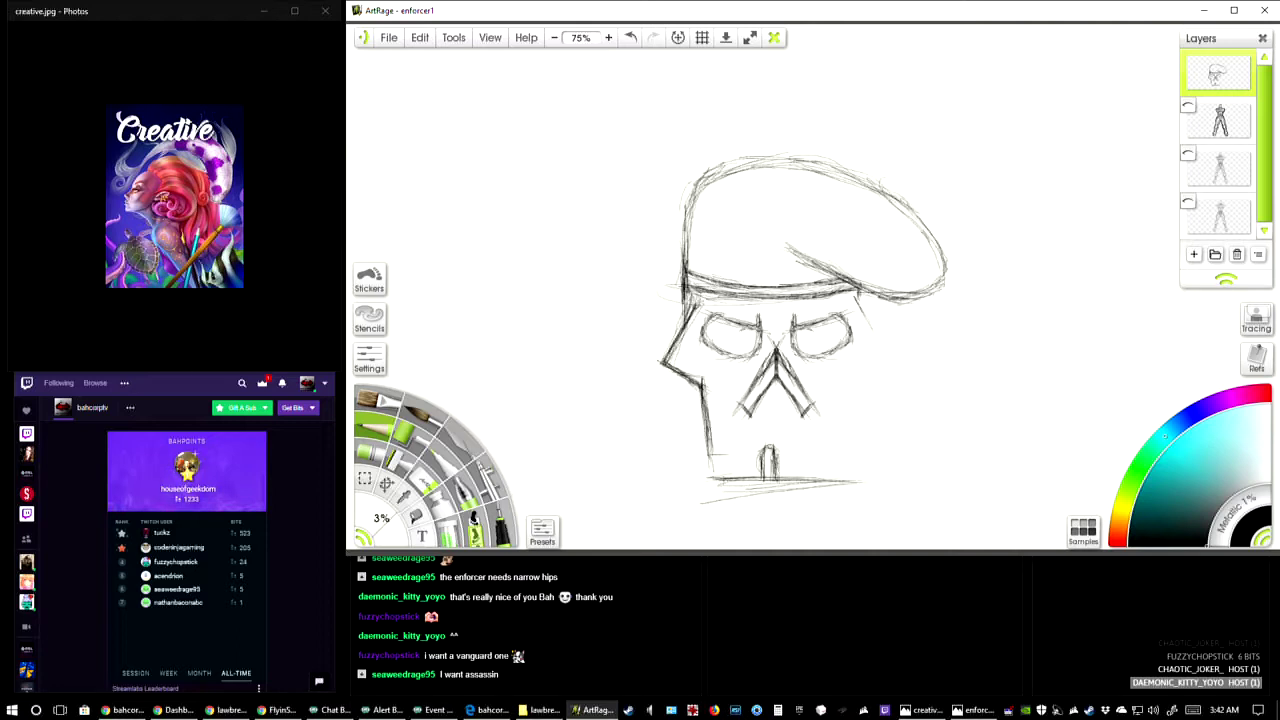
mouse_move(710, 462)
mouse_down()
mouse_move(712, 480)
mouse_move(763, 482)
mouse_up()
mouse_move(711, 453)
mouse_down()
mouse_move(758, 447)
mouse_move(712, 452)
mouse_move(710, 466)
mouse_up()
- Switch to the LawBreakers fan art book in Chrome and browse back through the class illustrations to the Founders and Subscribers page
mouse_move(225, 712)
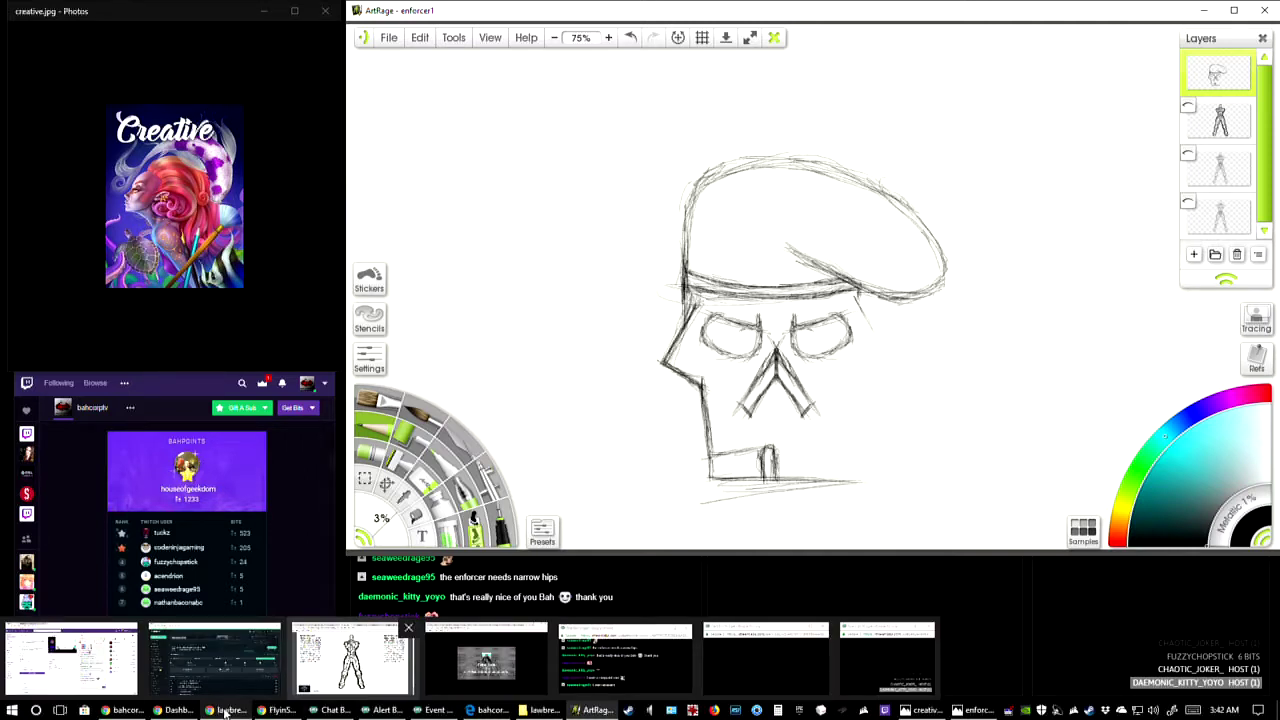
click(350, 660)
scroll(790, 402, up, 3)
scroll(807, 315, up, 5)
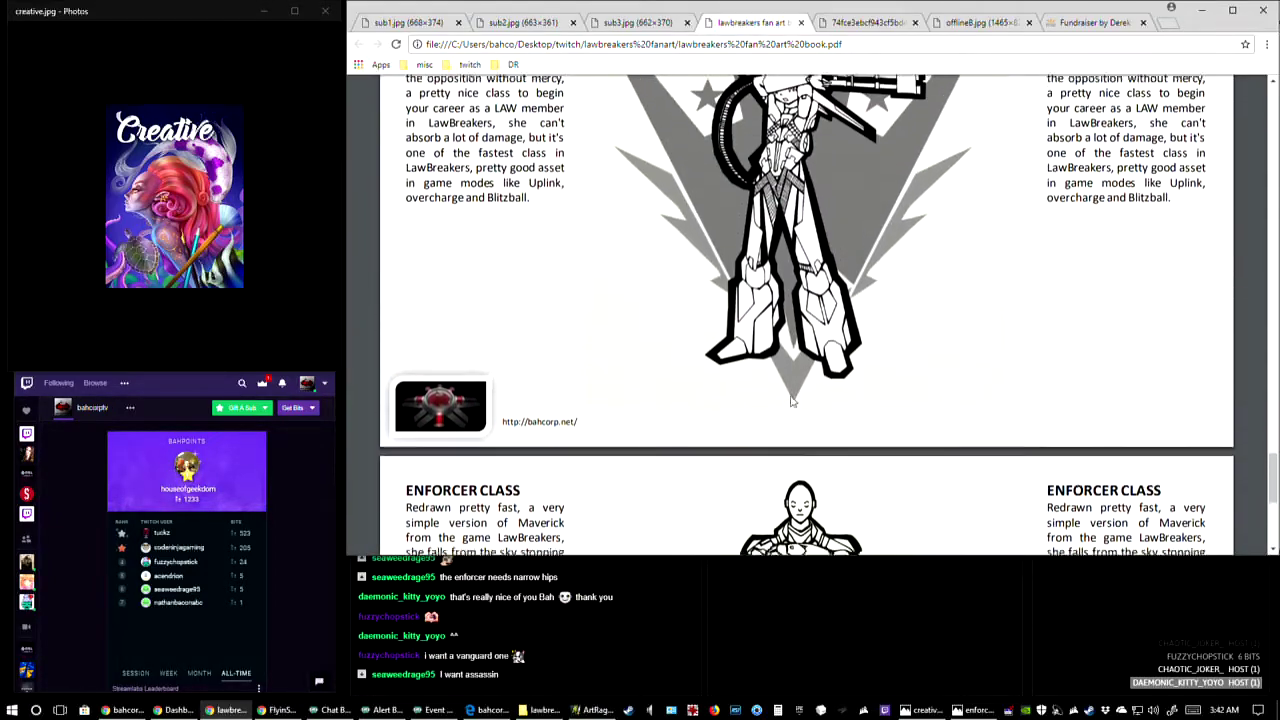
scroll(807, 315, up, 10)
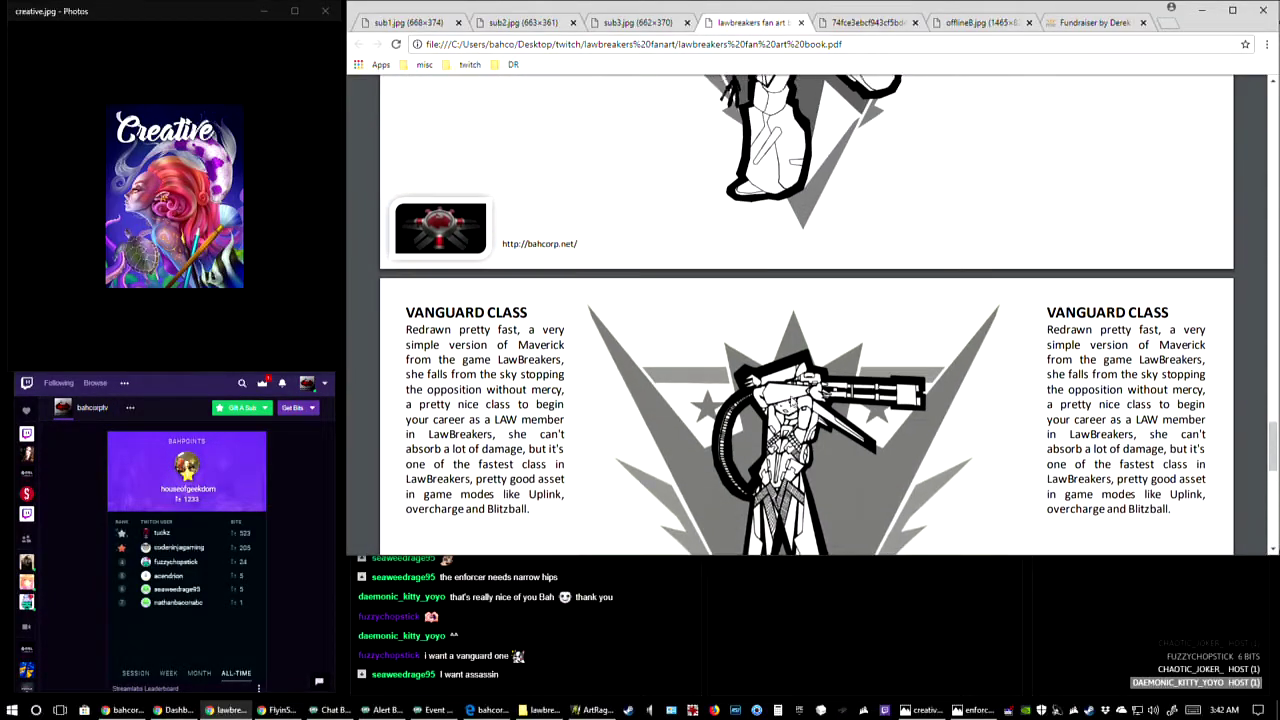
scroll(793, 400, up, 5)
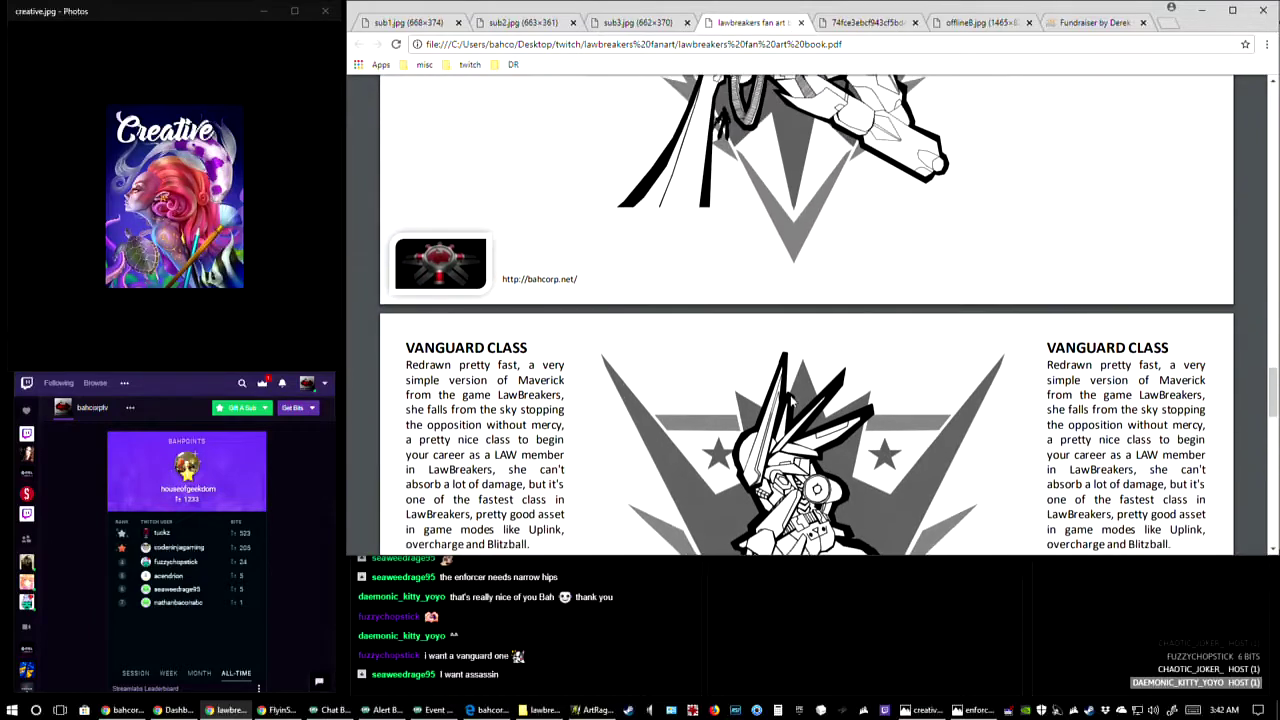
scroll(793, 400, up, 10)
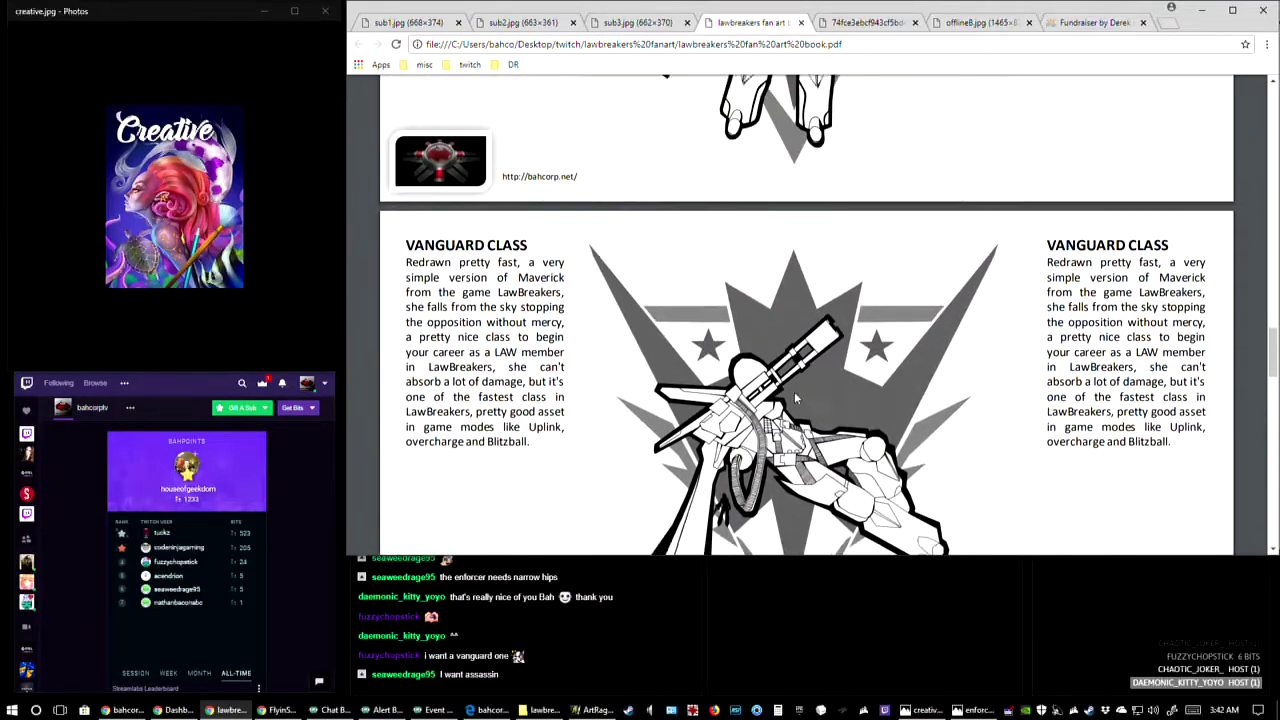
scroll(804, 397, up, 10)
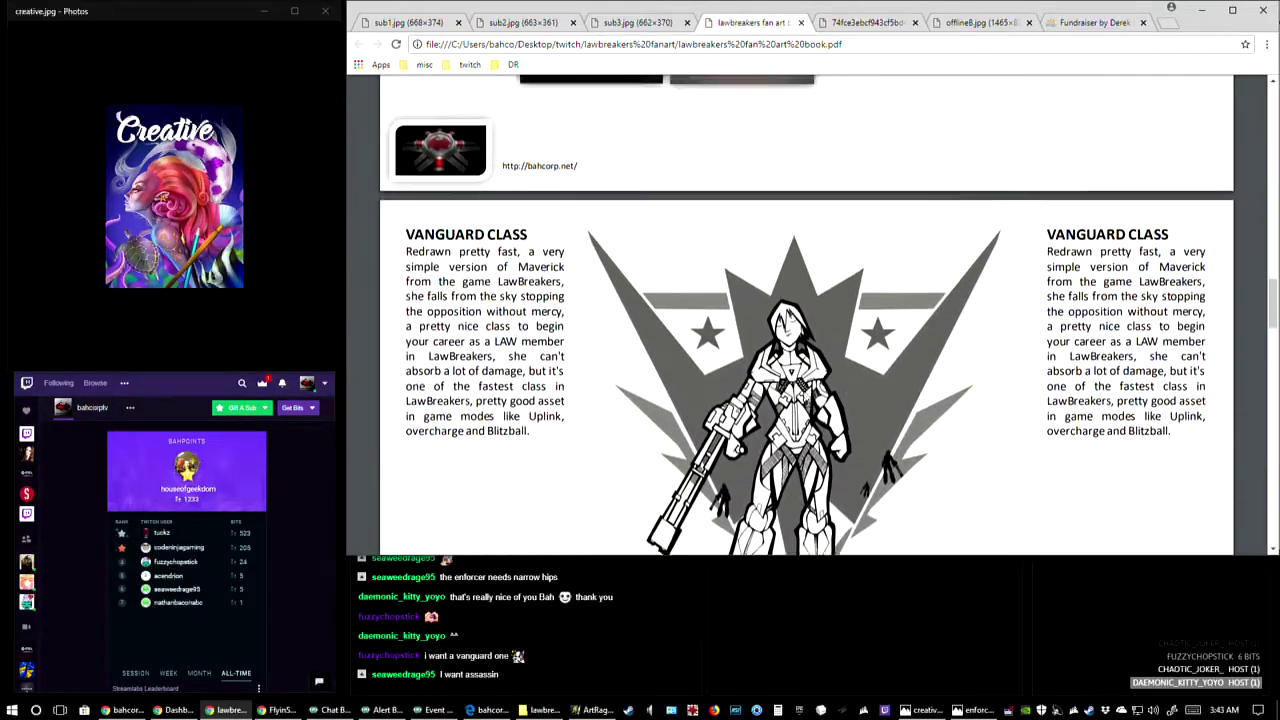
scroll(804, 397, up, 1)
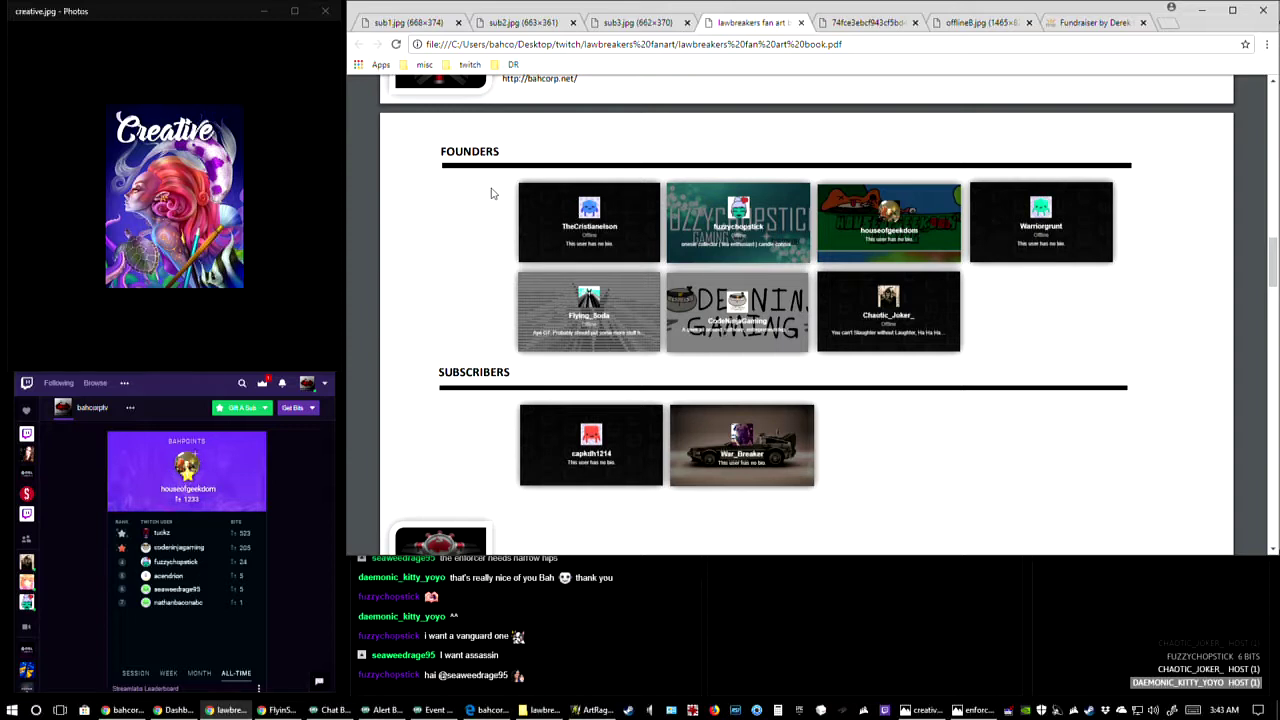
scroll(798, 345, up, 1)
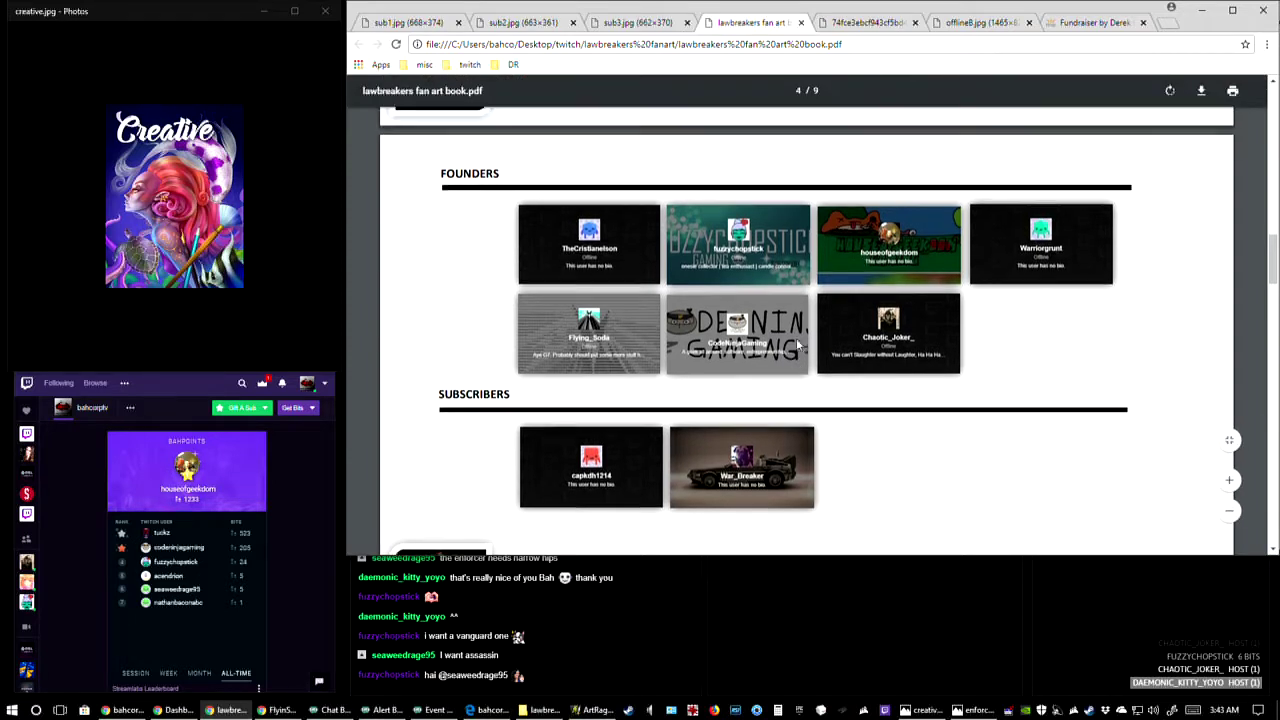
scroll(798, 345, up, 2)
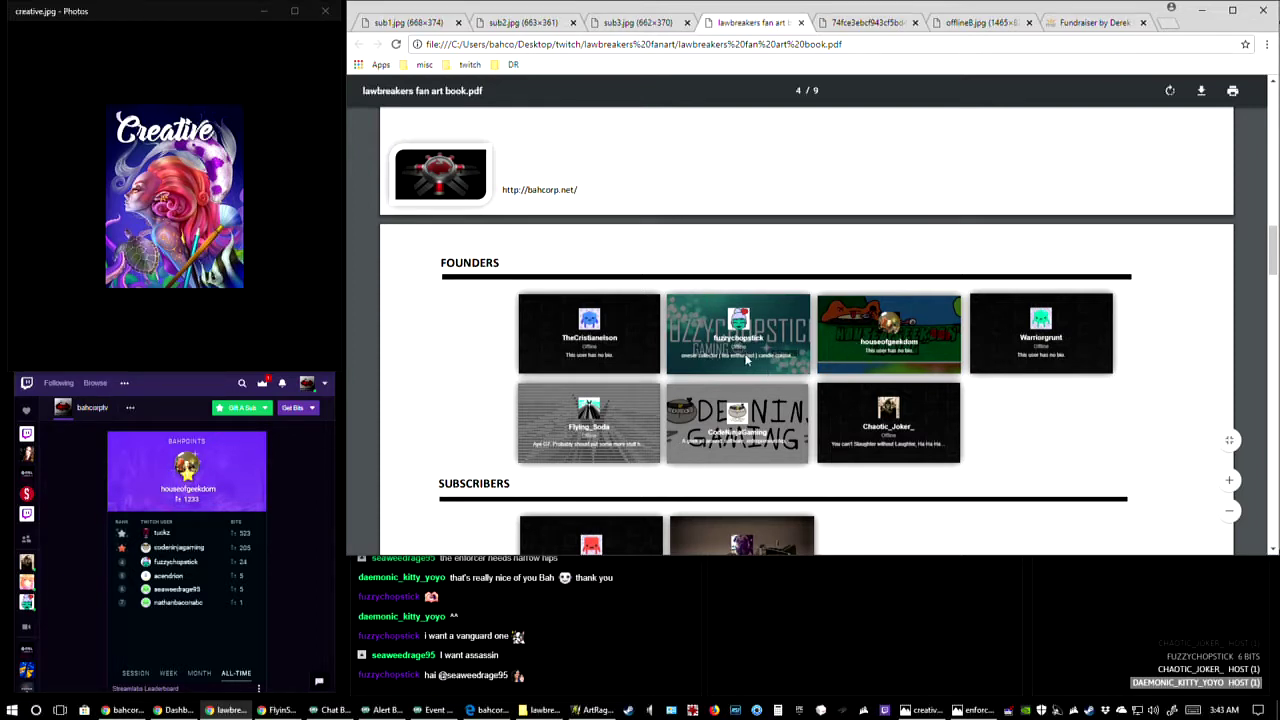
scroll(748, 360, down, 2)
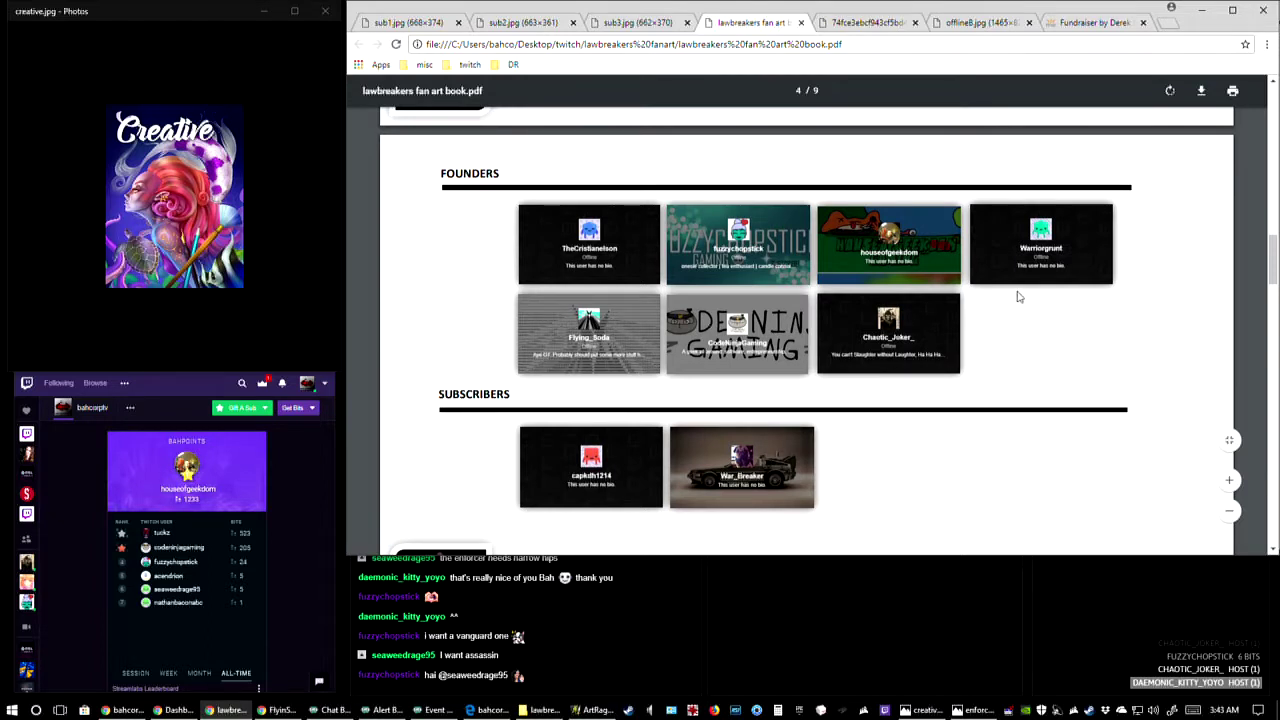
scroll(1010, 295, up, 4)
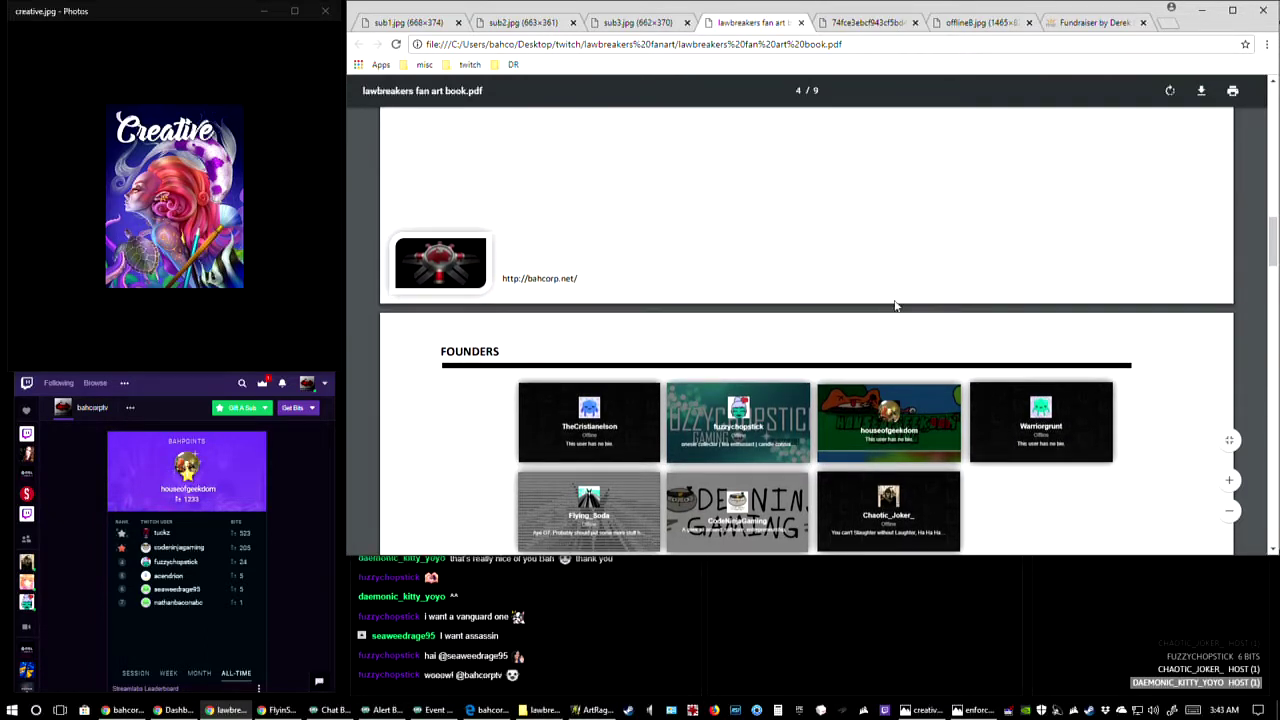
scroll(930, 308, down, 4)
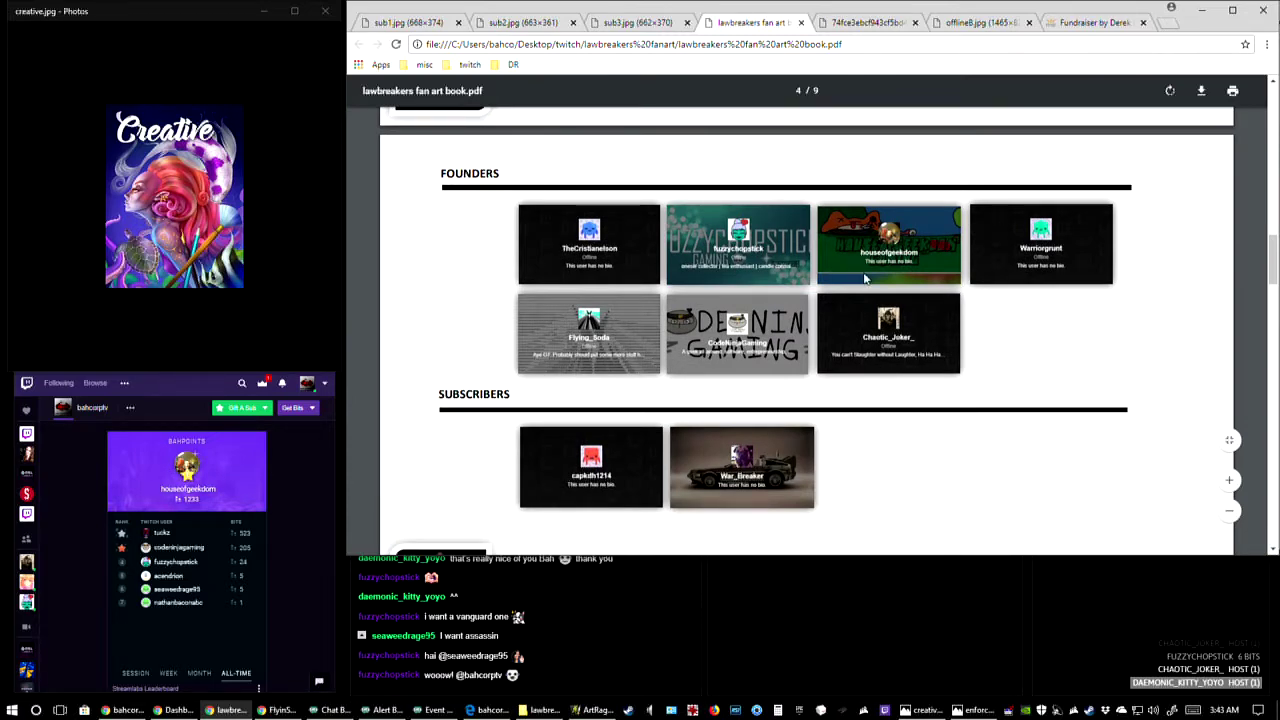
- Browse the Twitch channel page past the leaderboard, loot rules and points list to examine the Wall of Fame winner boards
scroll(319, 475, down, 10)
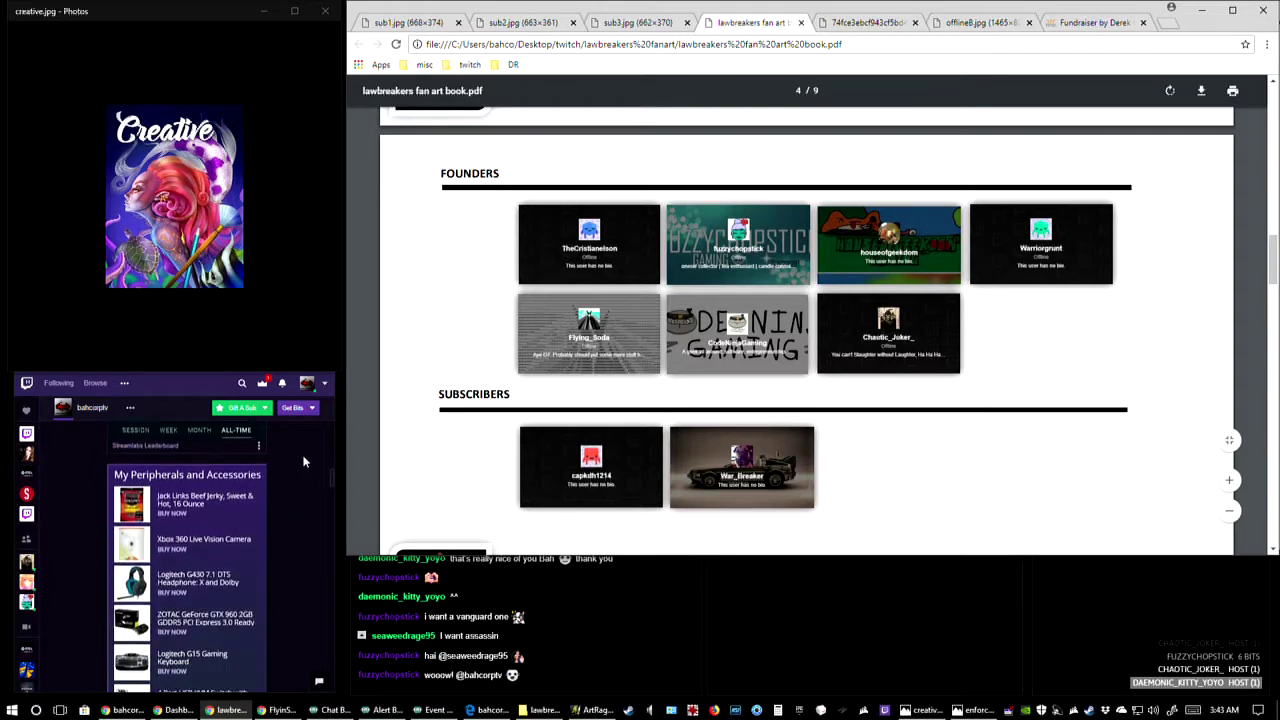
scroll(282, 497, down, 10)
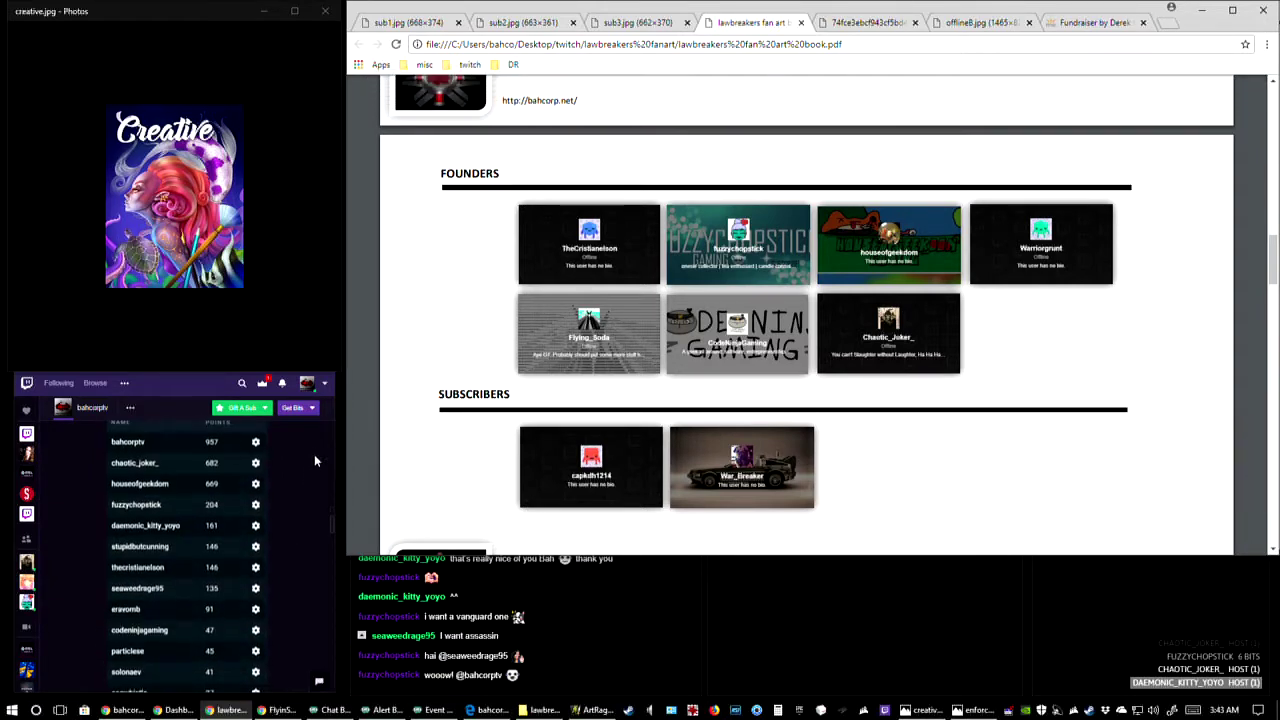
scroll(280, 555, down, 10)
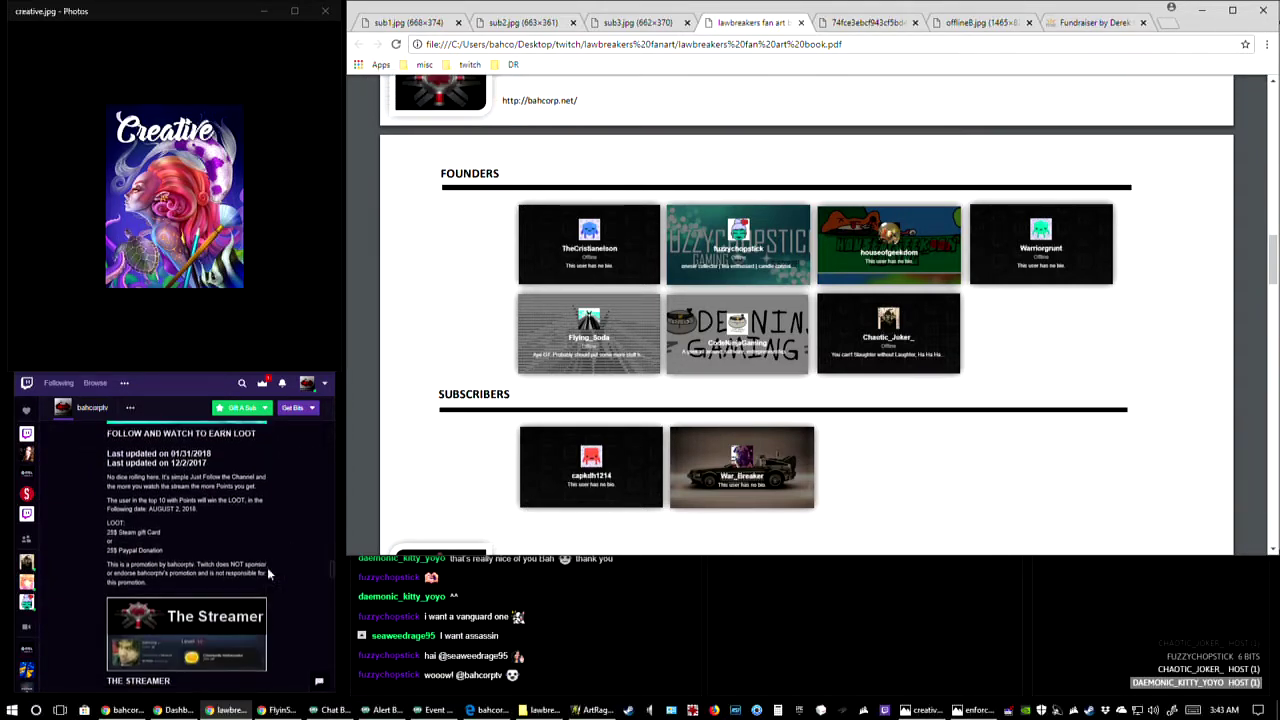
scroll(265, 565, down, 10)
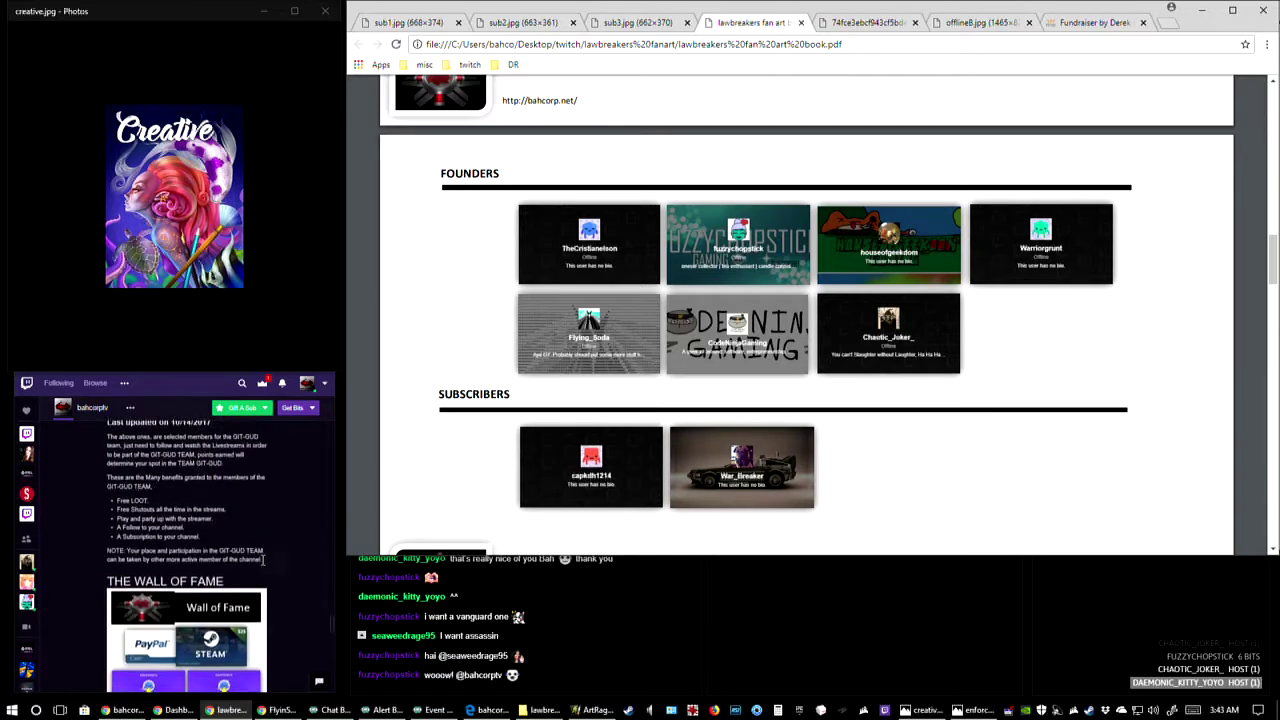
scroll(265, 552, up, 1)
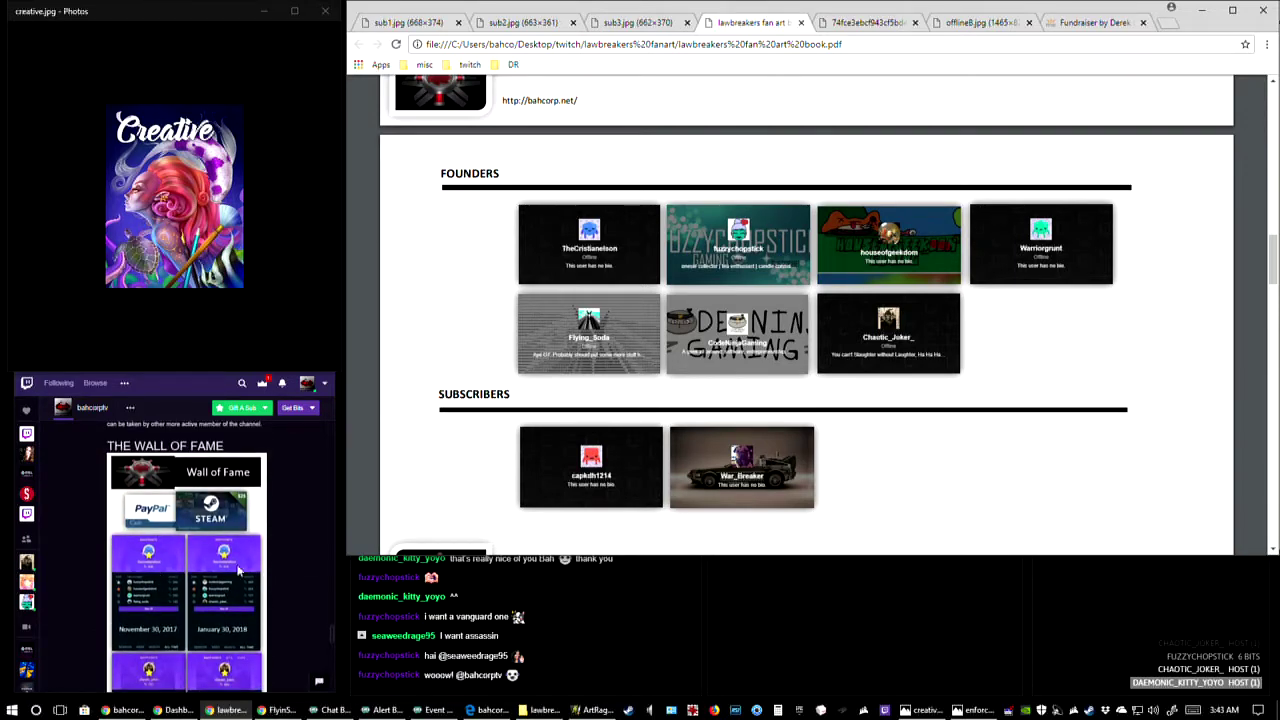
scroll(210, 600, down, 2)
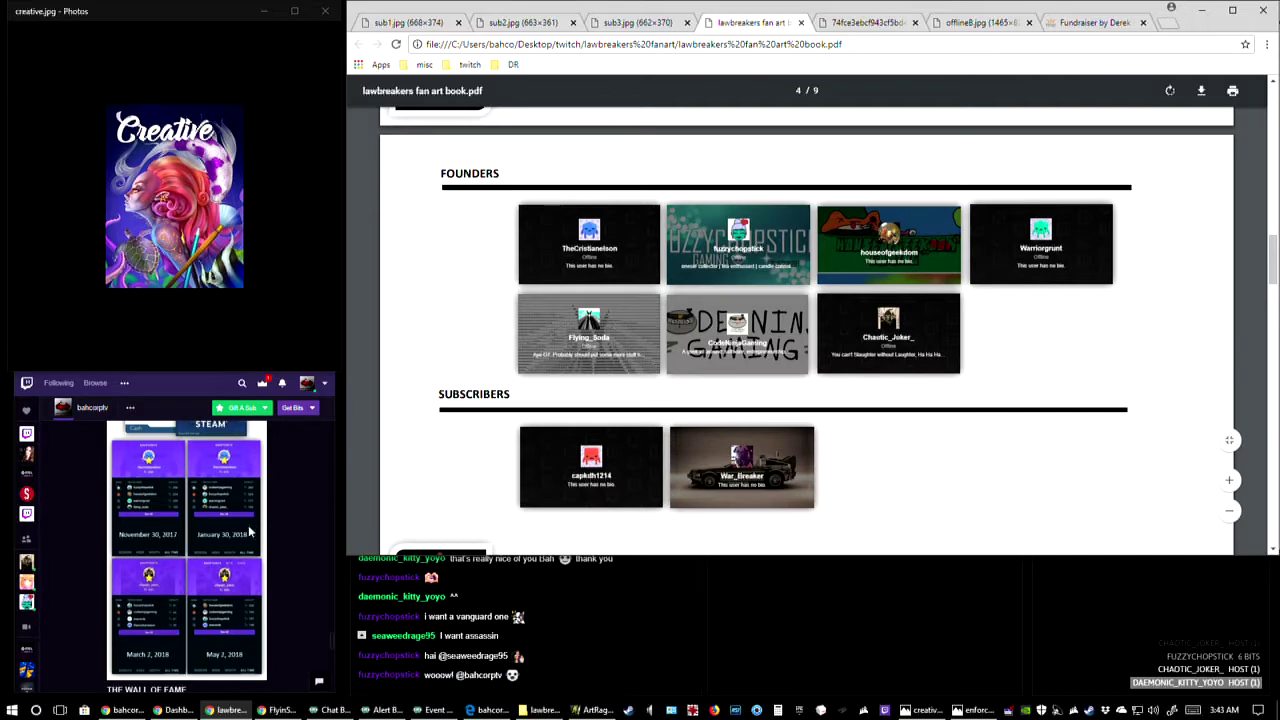
scroll(220, 580, down, 1)
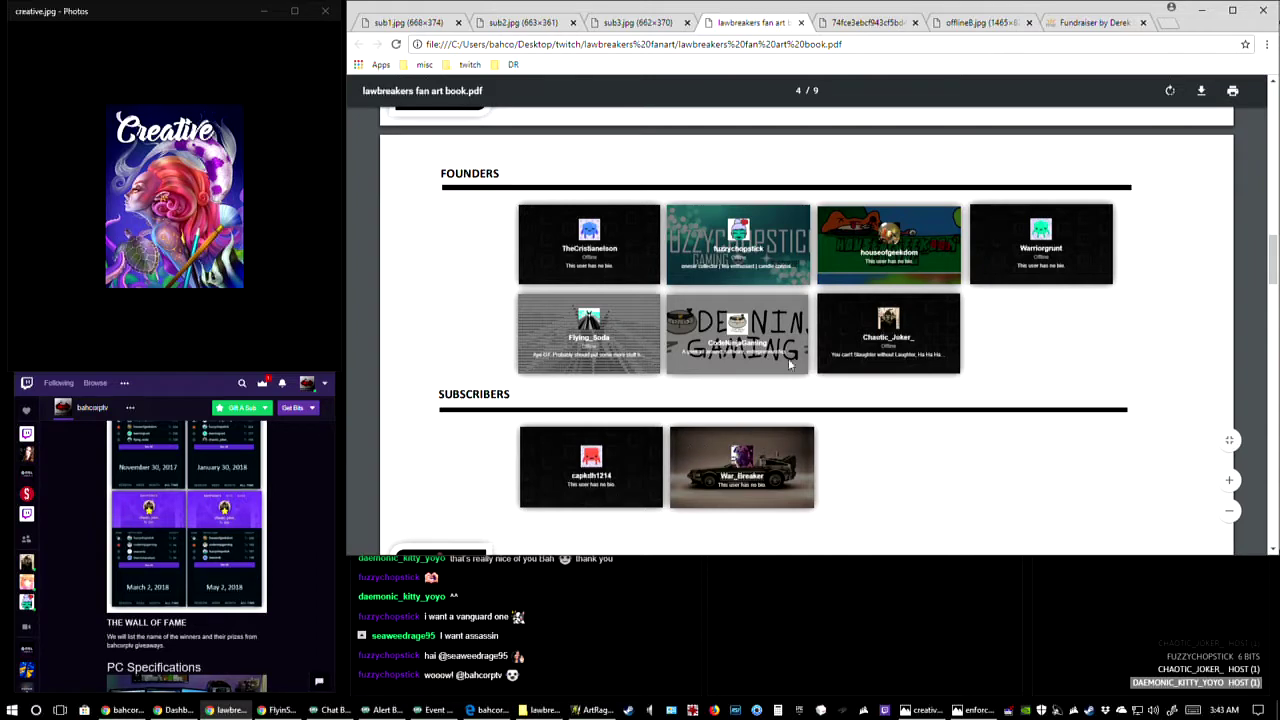
scroll(235, 622, up, 2)
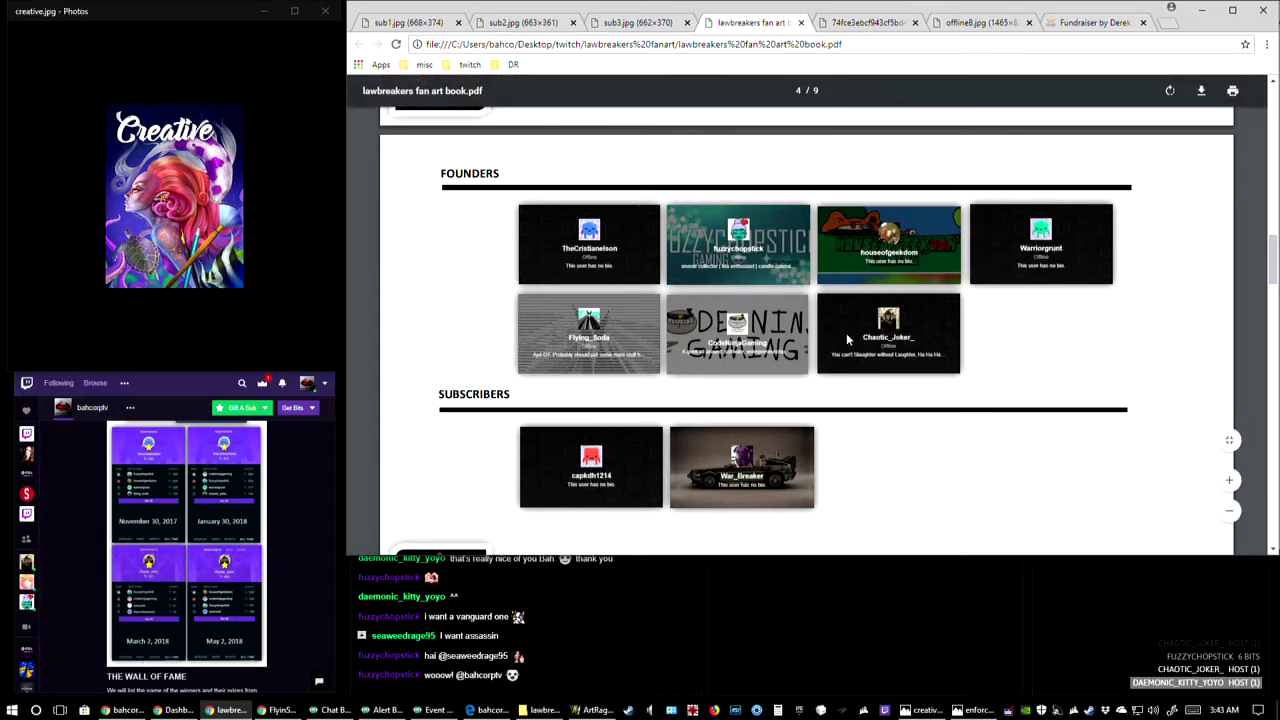
- Browse the fan art book from the Founders page through the Vanguard pages to the Enforcer Class page and return to ArtRage
scroll(750, 289, down, 3)
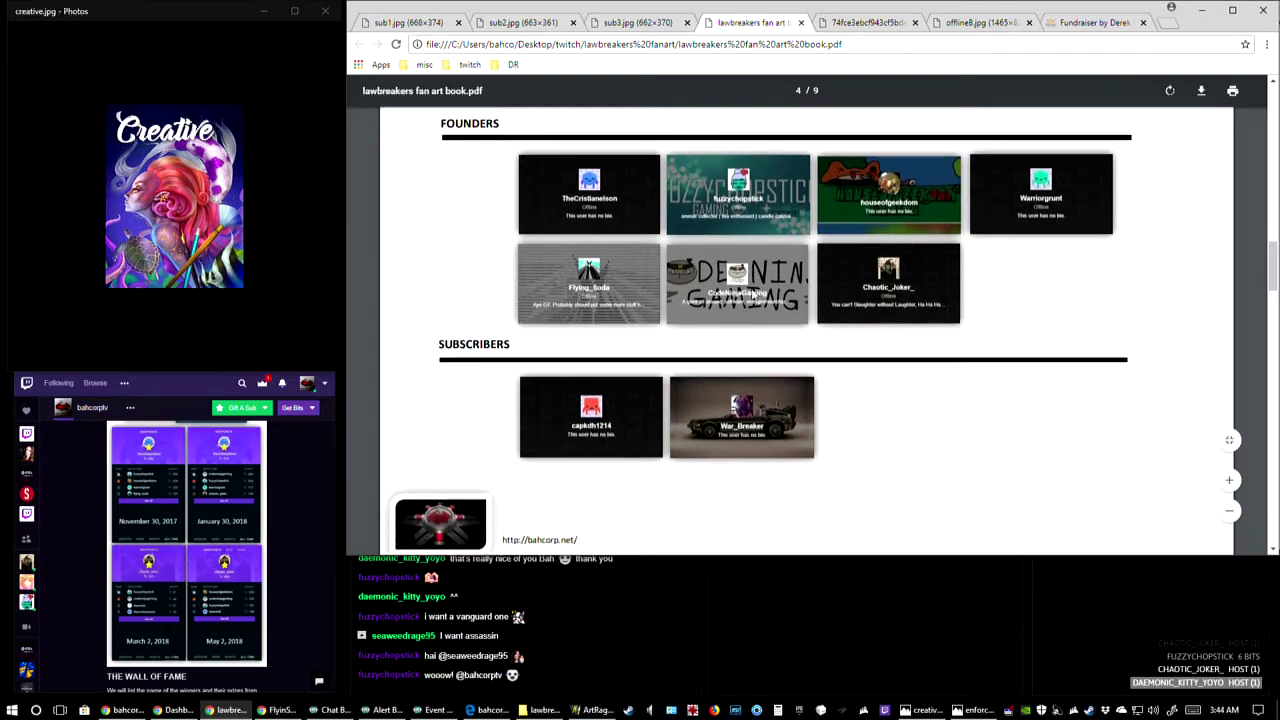
scroll(750, 289, down, 10)
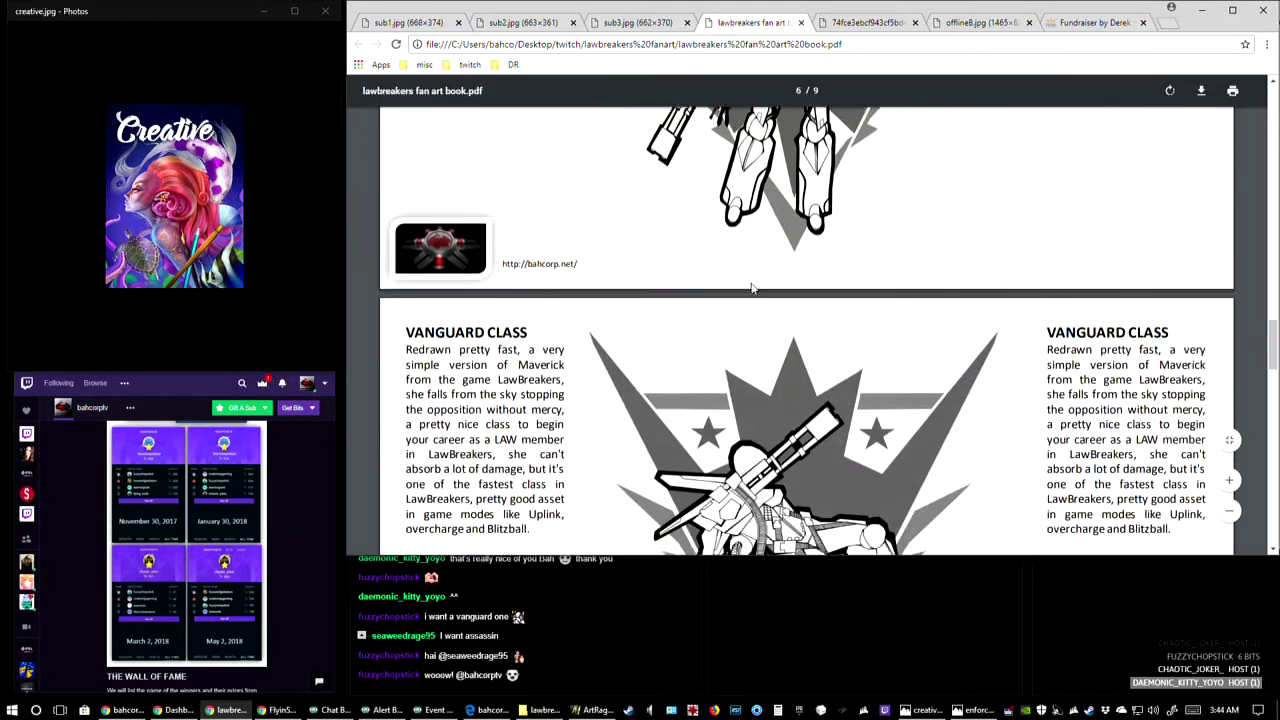
scroll(743, 297, down, 4)
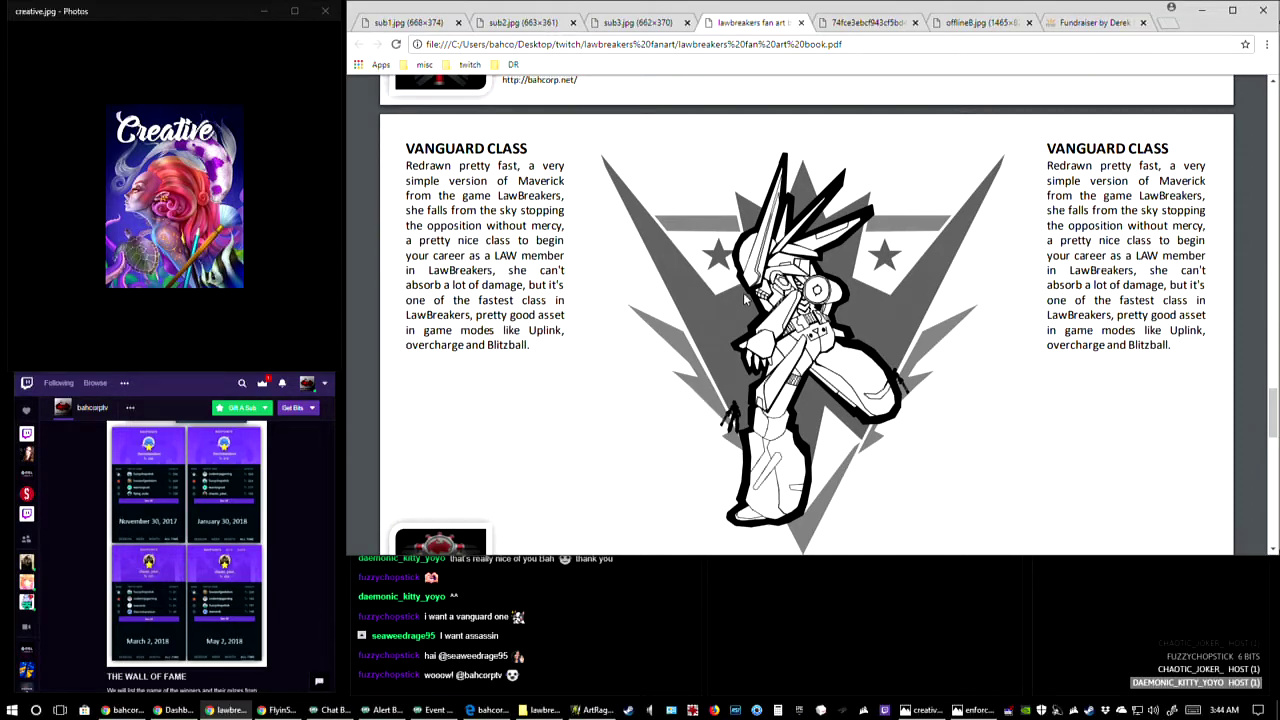
scroll(743, 297, down, 10)
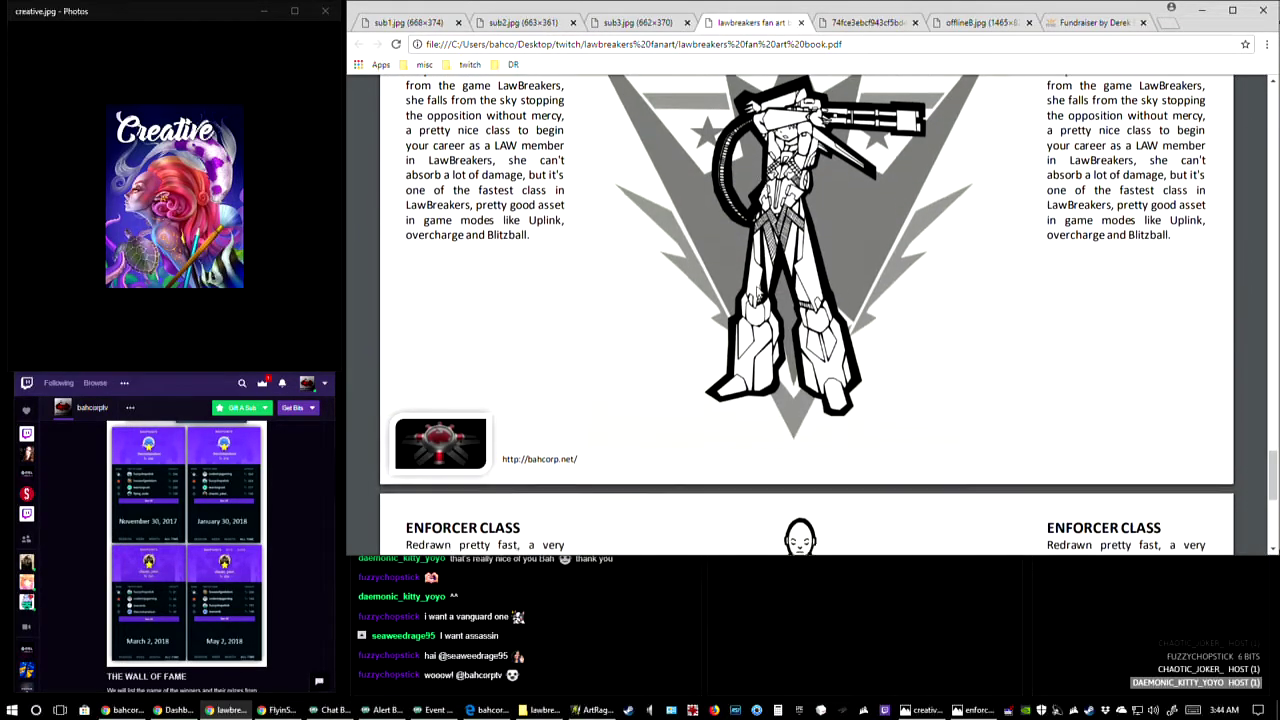
scroll(763, 293, down, 3)
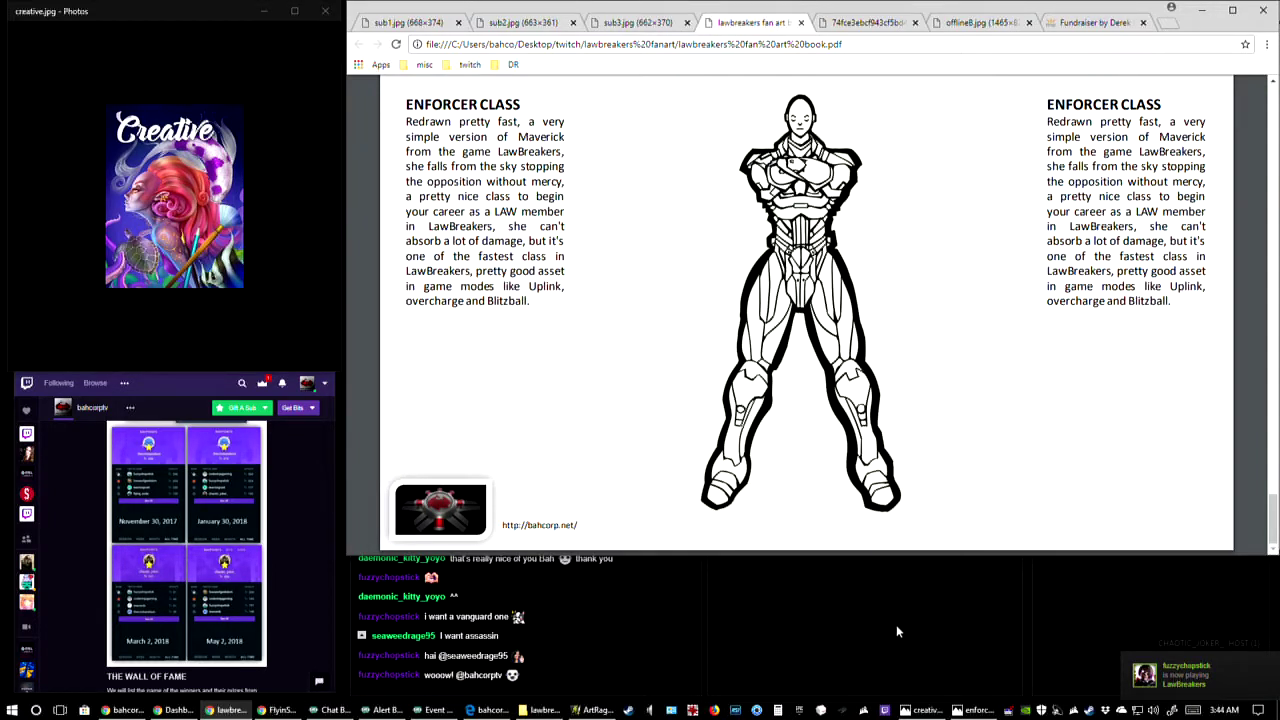
click(597, 710)
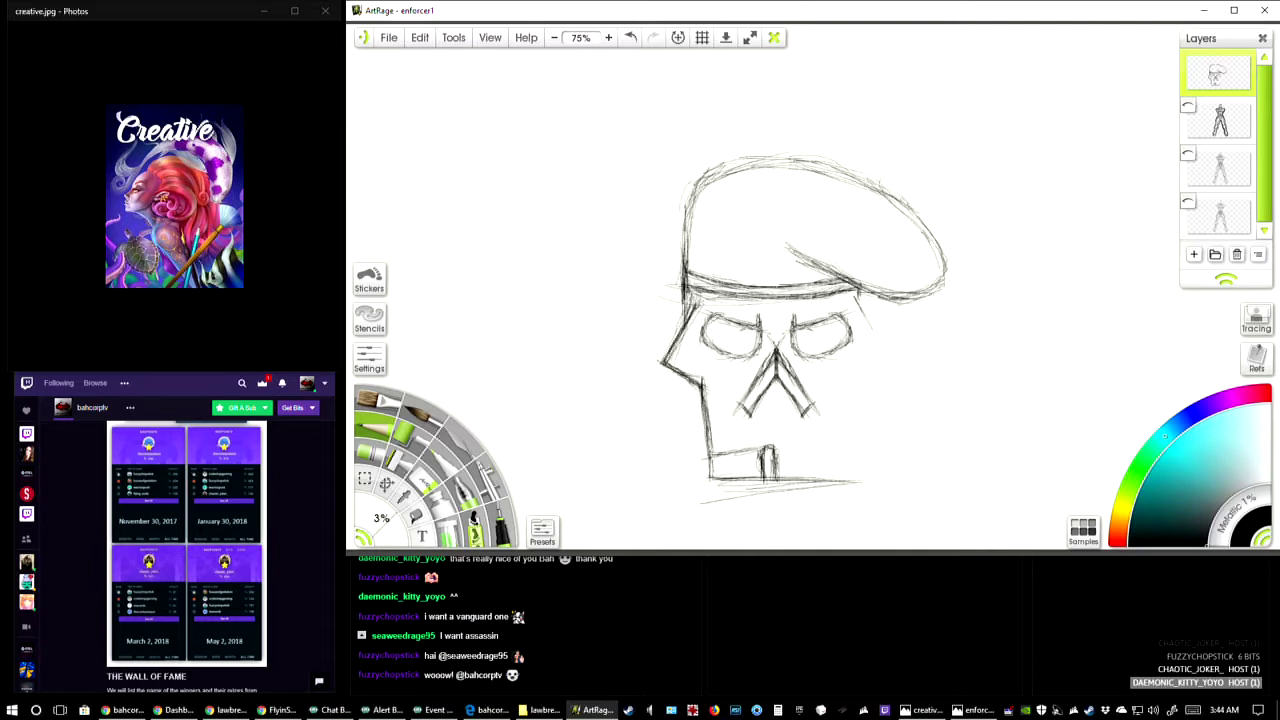
- Pencil a row of narrow teeth from the first tooth below the nose to the jaw corner, darkening their outlines
mouse_move(766, 458)
mouse_down()
mouse_move(774, 444)
mouse_move(774, 484)
mouse_up()
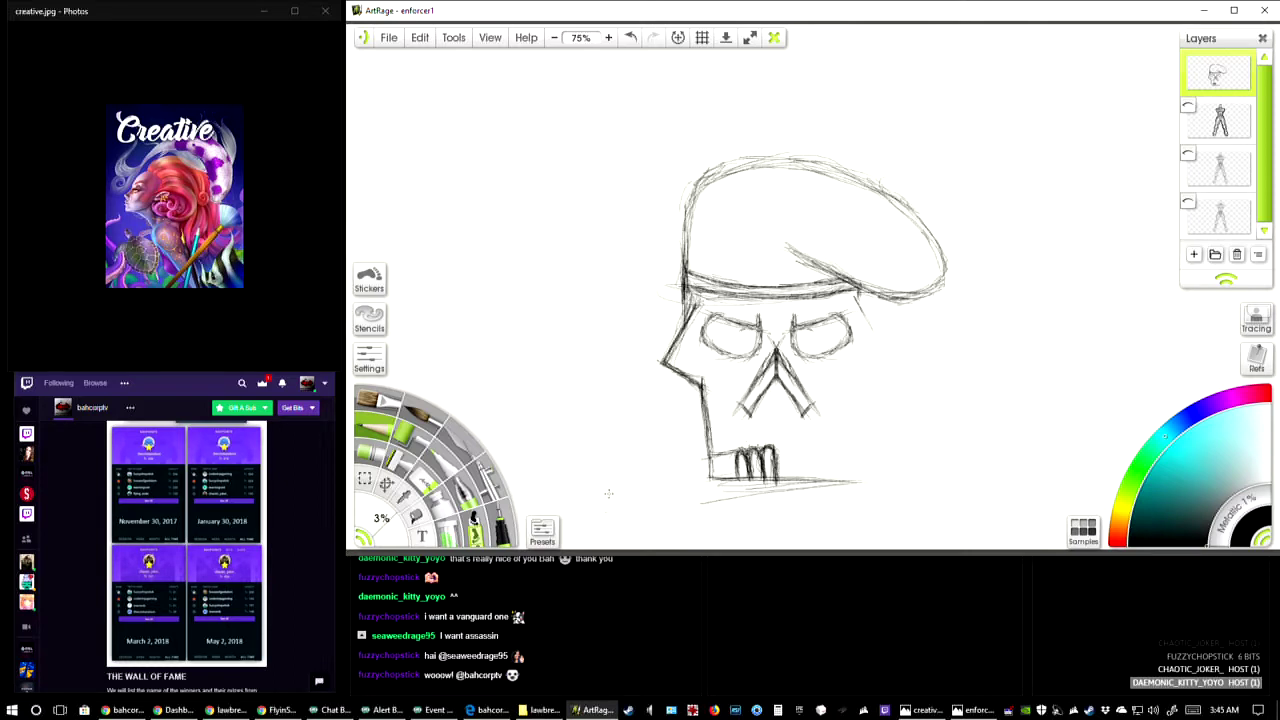
mouse_move(739, 447)
mouse_down()
mouse_move(727, 491)
mouse_move(722, 467)
mouse_up()
drag(716, 458, 718, 482)
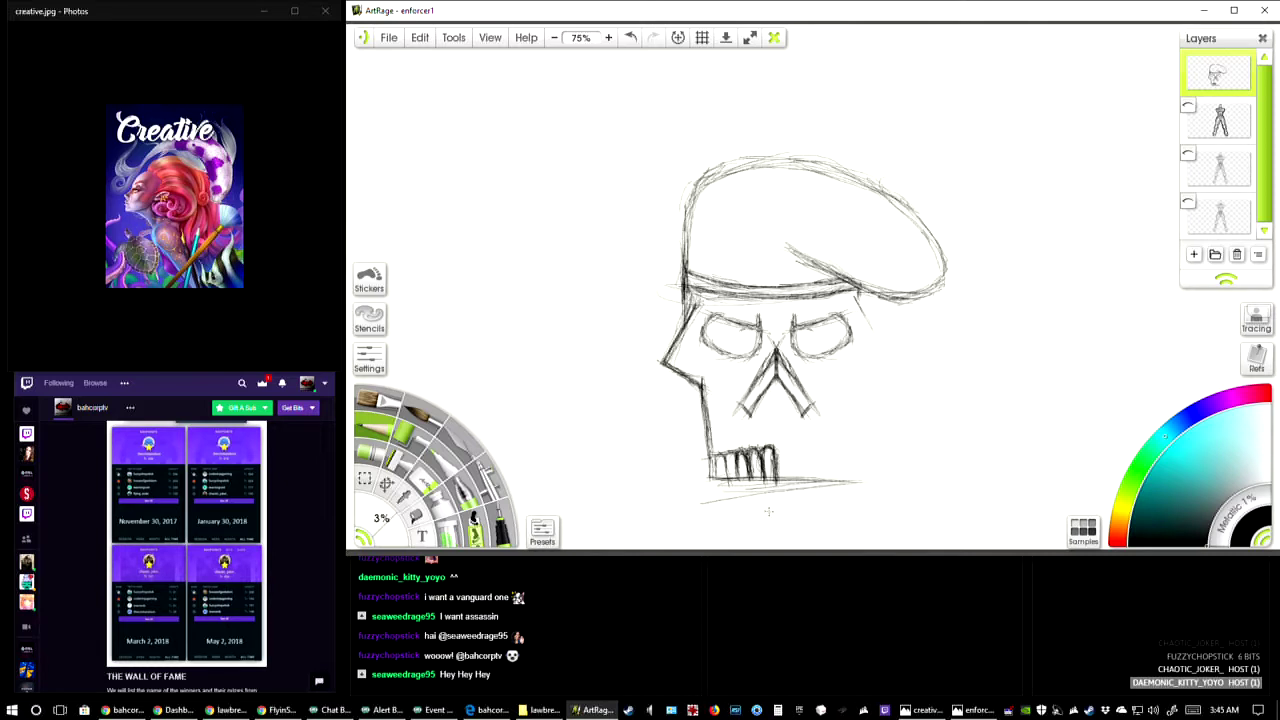
drag(772, 445, 740, 471)
mouse_move(756, 484)
mouse_down()
mouse_move(762, 450)
mouse_move(777, 456)
mouse_up()
- Erase the narrow teeth and gum line beside the jaw, and pencil one wider round-topped tooth below the nose
click(422, 480)
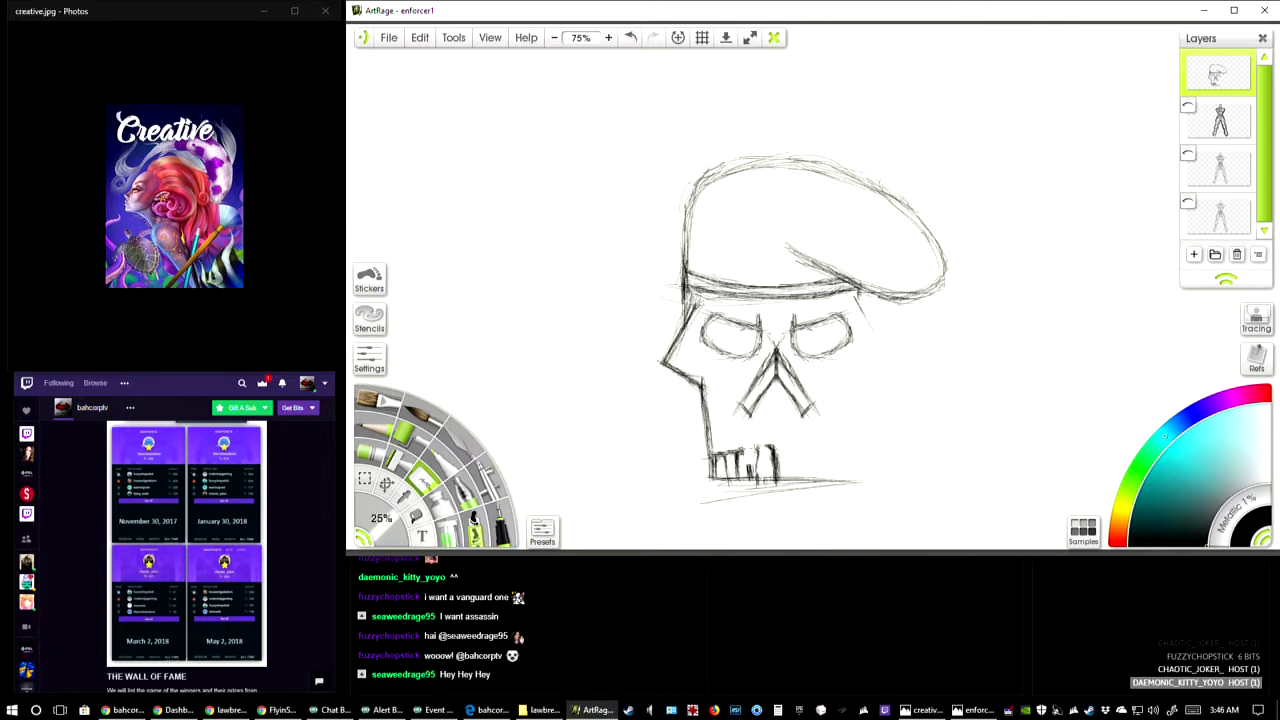
mouse_move(752, 464)
mouse_down()
mouse_move(720, 456)
mouse_move(752, 466)
mouse_move(757, 452)
mouse_move(743, 473)
mouse_up()
click(410, 440)
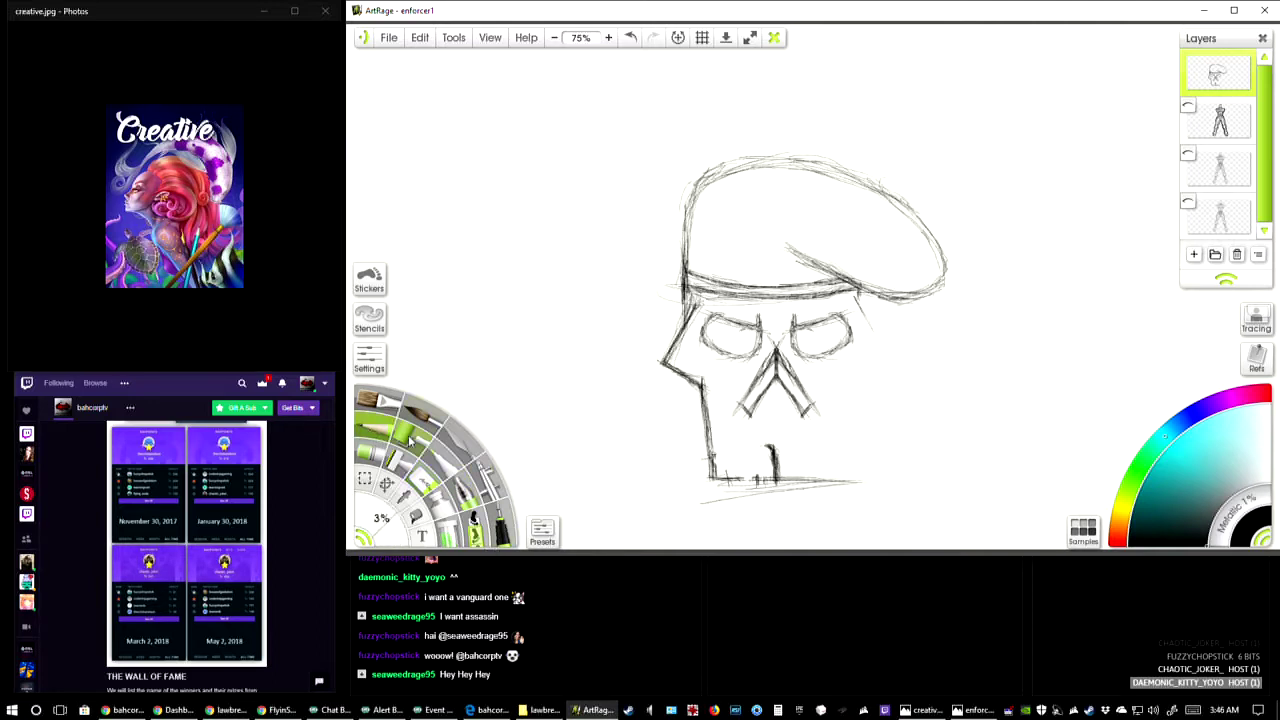
mouse_move(750, 466)
mouse_down()
mouse_move(749, 483)
mouse_move(772, 452)
mouse_move(751, 480)
mouse_move(756, 444)
mouse_move(772, 446)
mouse_up()
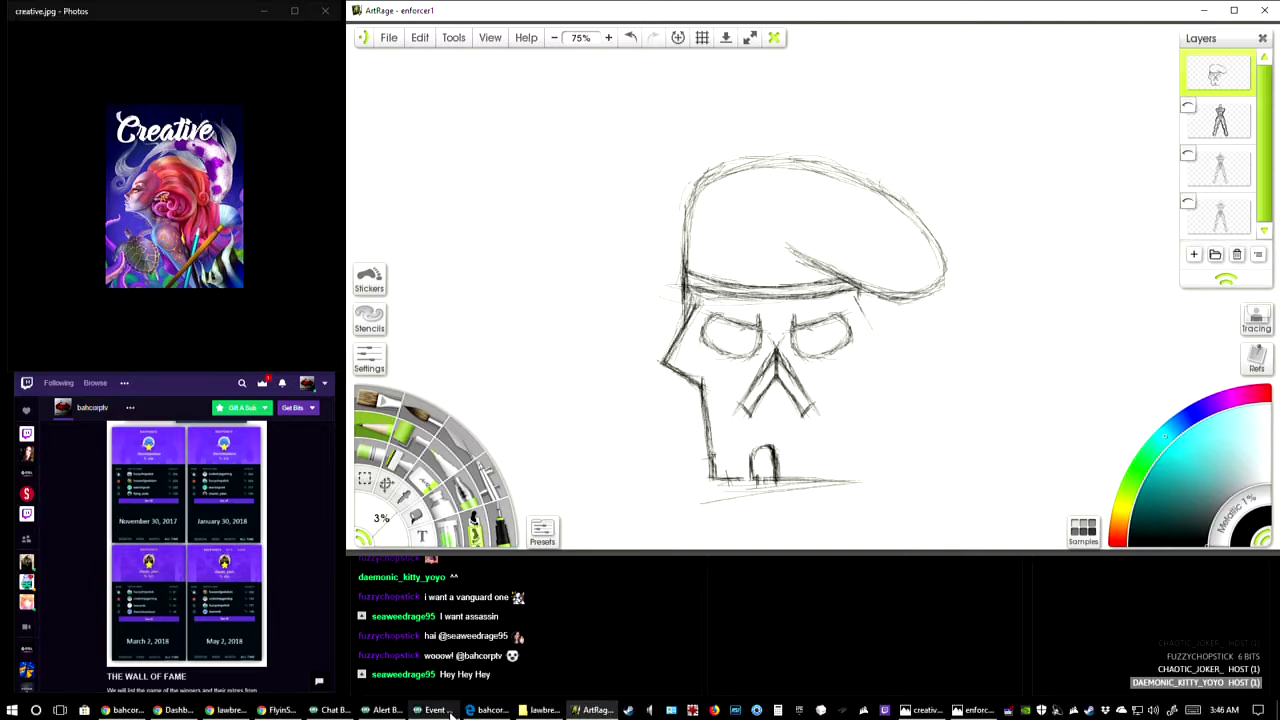
- Switch to the fan art book in Chrome, review the Vanguard and Enforcer Class illustrations, and return to the enforcer1 painting in ArtRage
mouse_move(322, 700)
click(327, 675)
scroll(912, 320, up, 3)
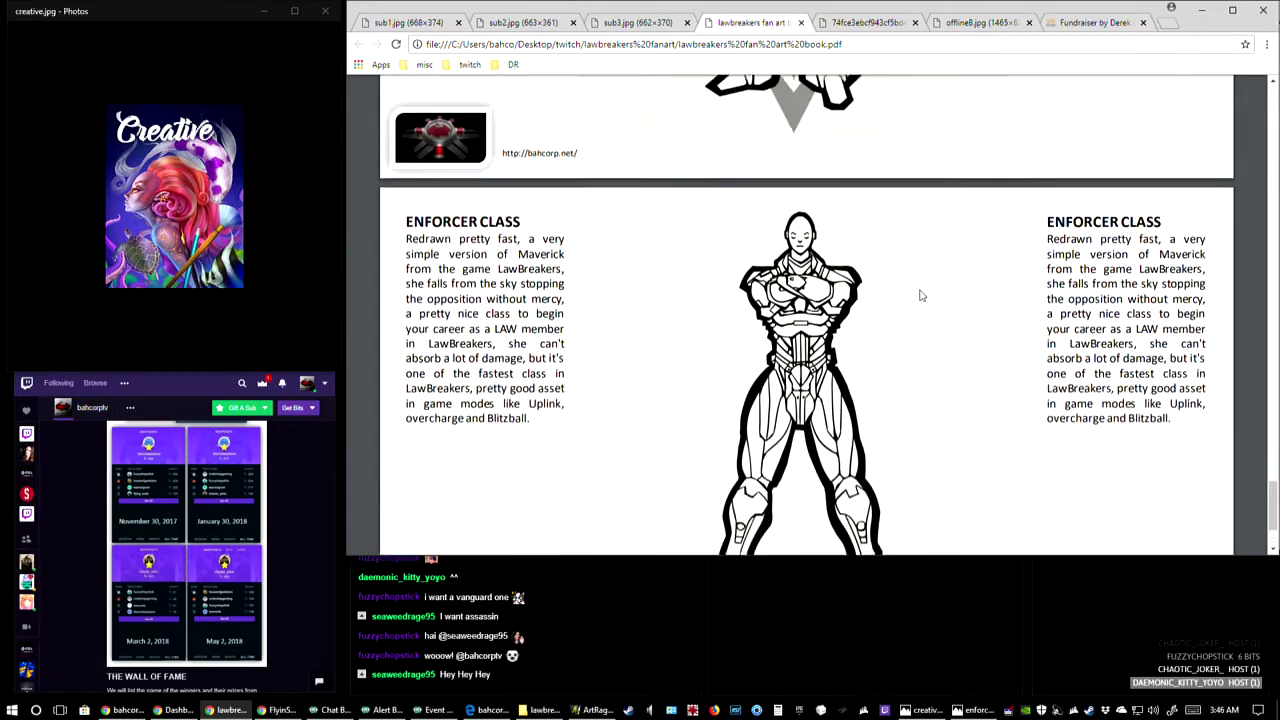
scroll(916, 295, up, 15)
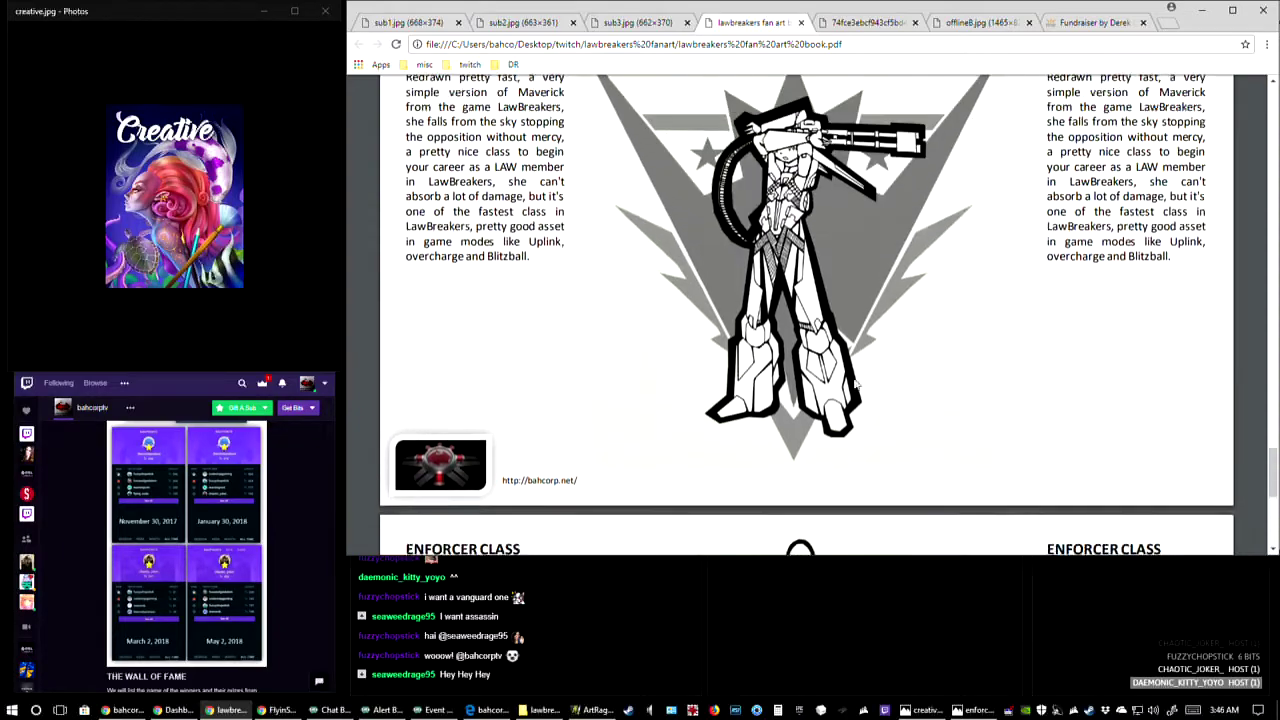
scroll(845, 418, up, 15)
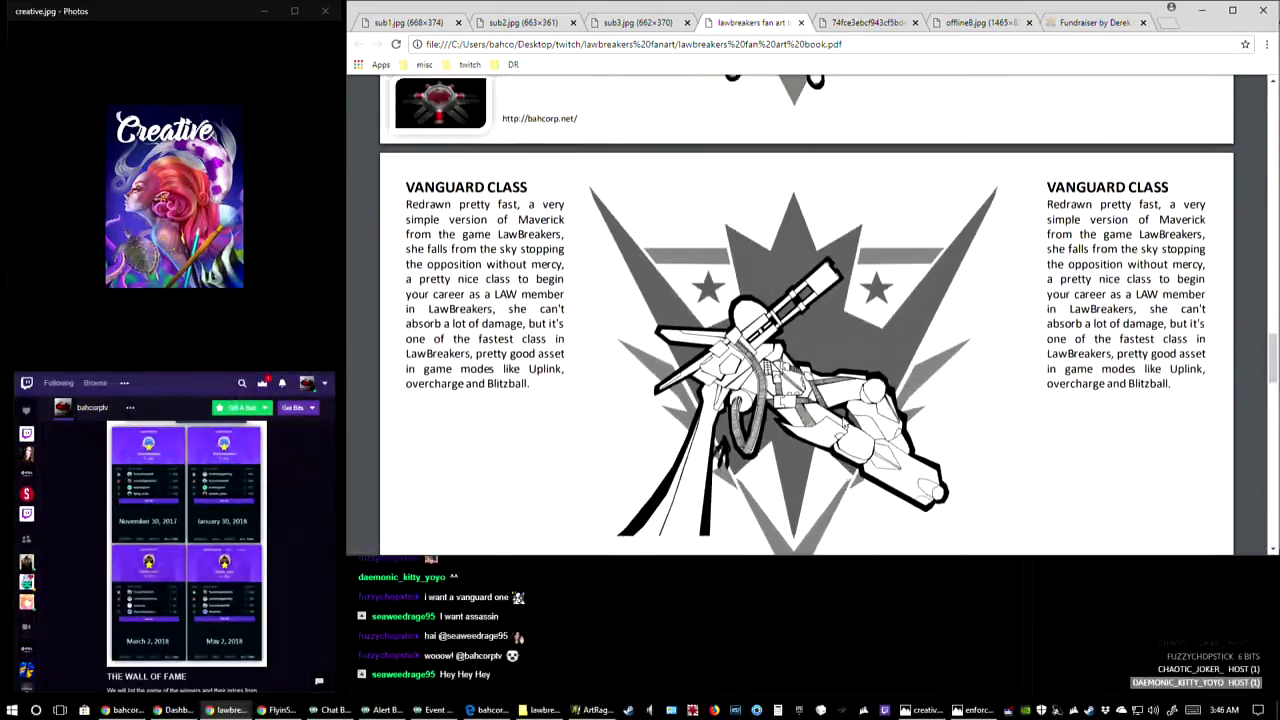
scroll(838, 415, up, 15)
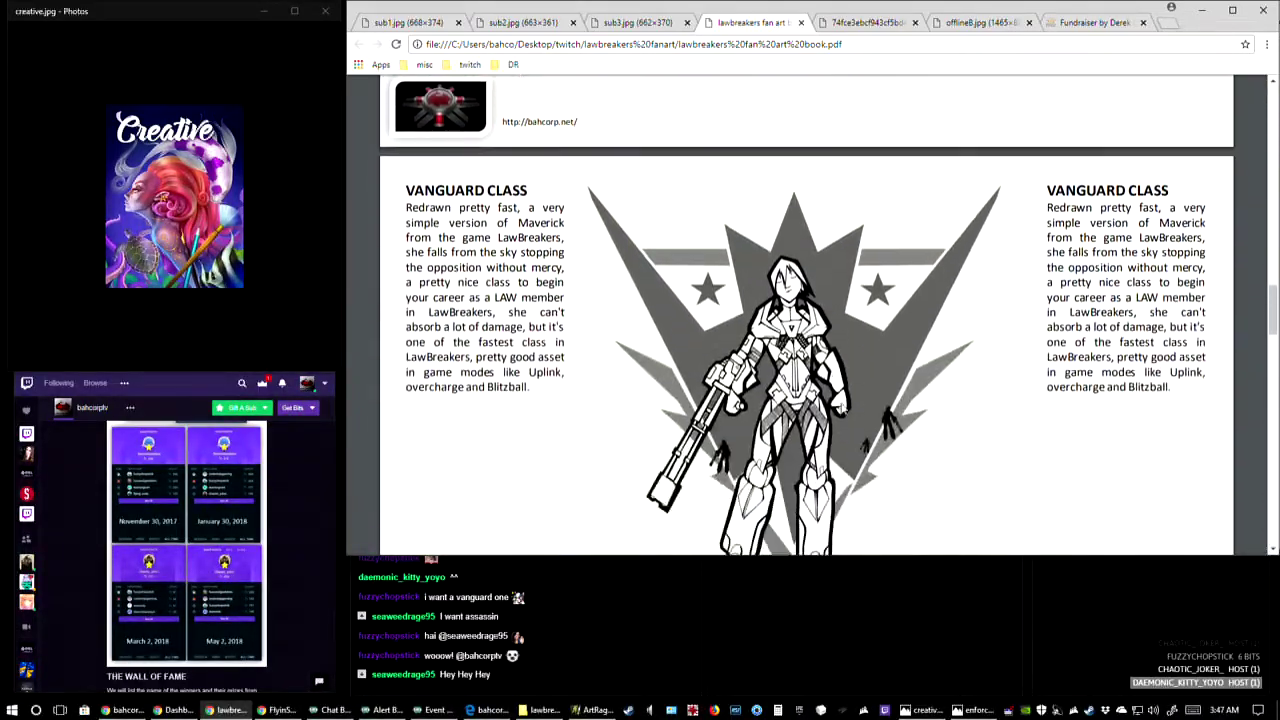
scroll(838, 424, down, 15)
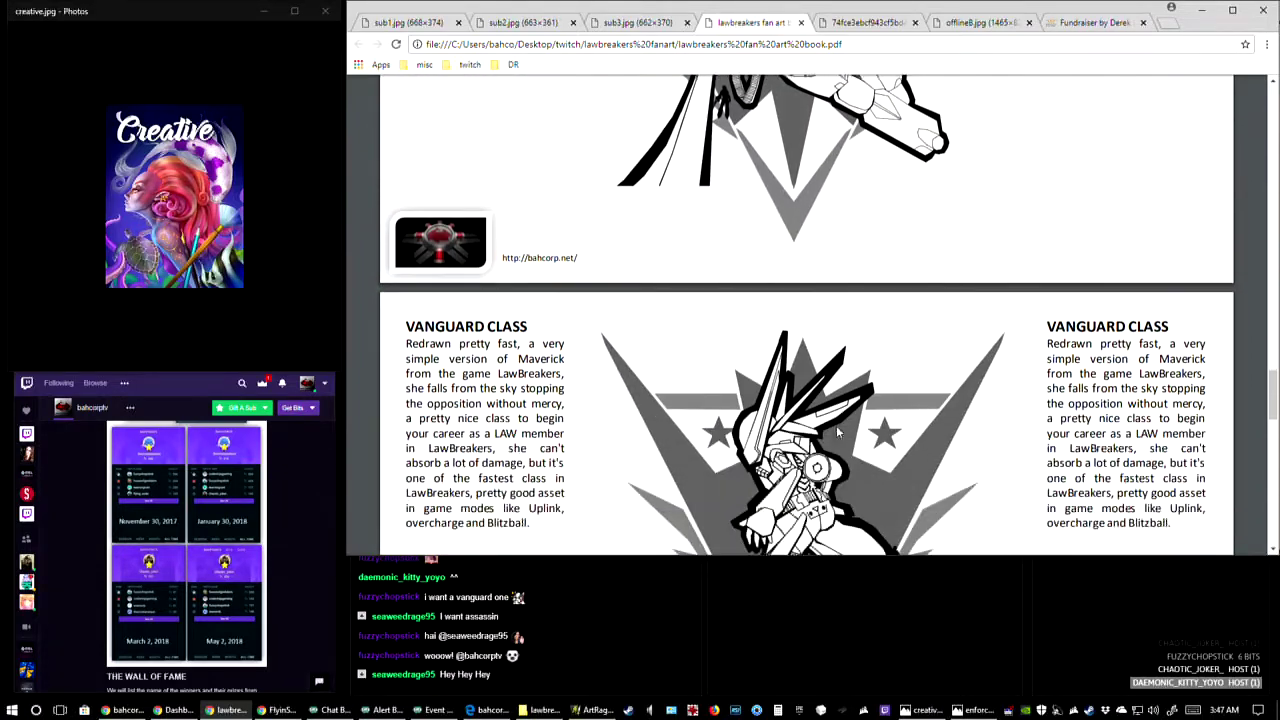
scroll(880, 435, down, 10)
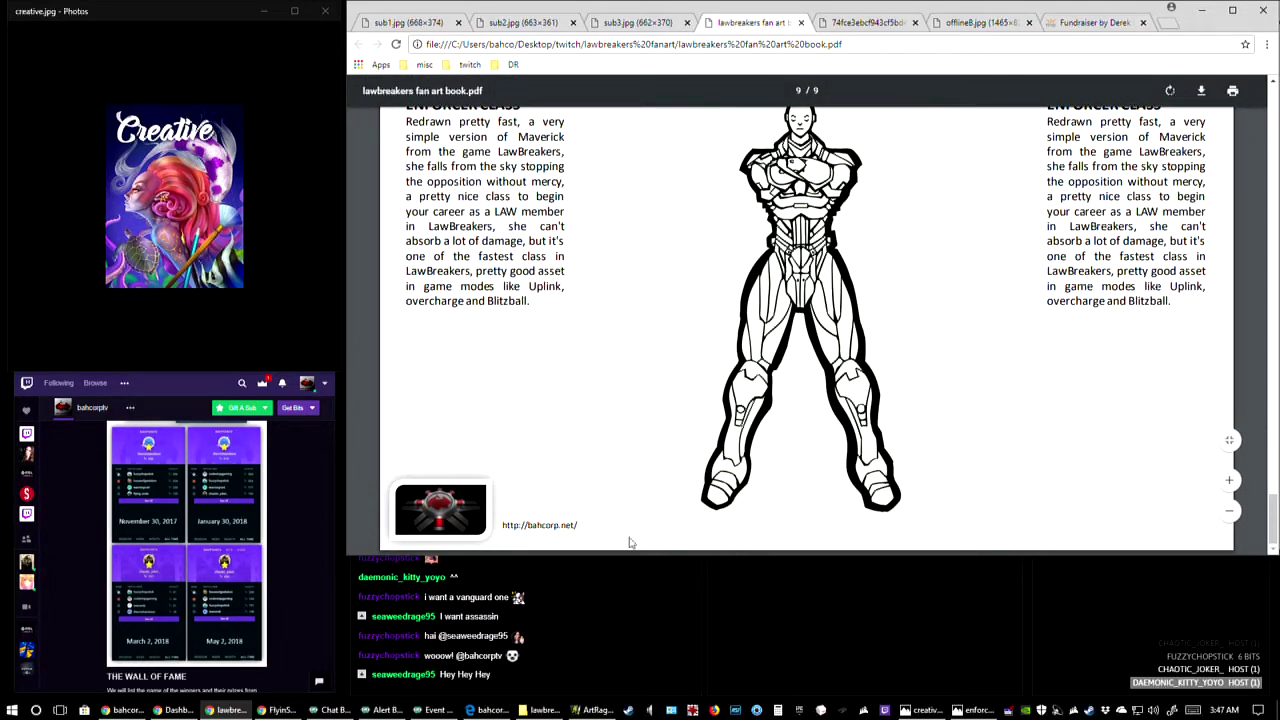
click(592, 710)
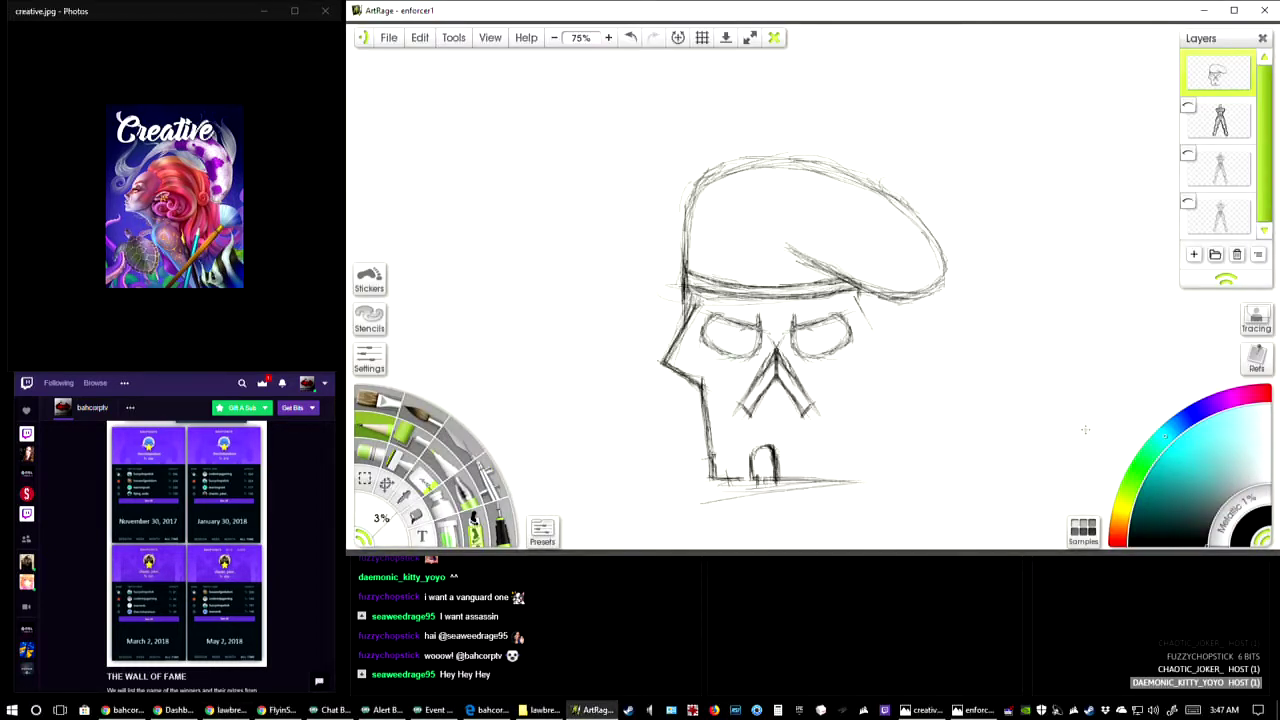
- Pencil a second round-topped tooth between the first wide tooth and the jaw, darkening the sides of both teeth
mouse_move(755, 472)
mouse_down()
mouse_move(760, 443)
mouse_move(777, 466)
mouse_move(755, 447)
mouse_move(754, 484)
mouse_up()
mouse_move(737, 453)
mouse_down()
mouse_move(748, 458)
mouse_move(737, 448)
mouse_move(735, 488)
mouse_move(741, 442)
mouse_move(732, 478)
mouse_up()
drag(732, 456, 732, 478)
drag(775, 464, 771, 478)
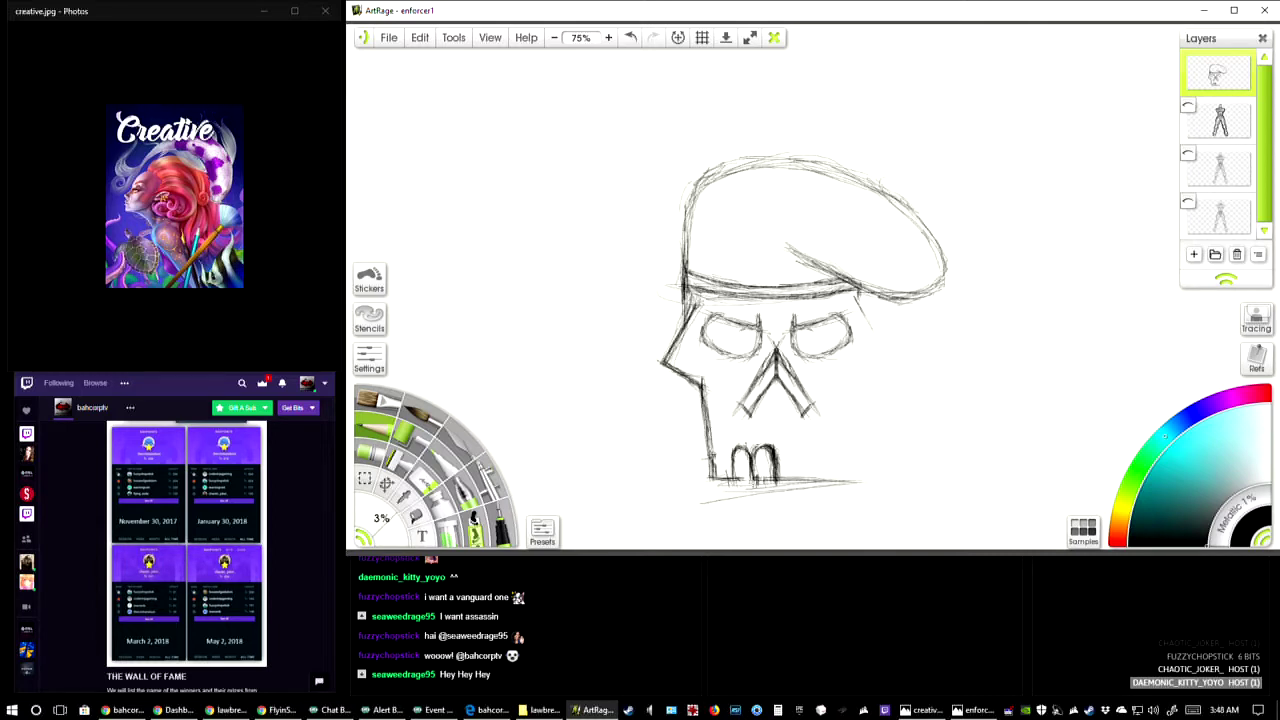
drag(752, 470, 751, 488)
- Show the enforcer_icon.jpg reference over the painting, move its window off the canvas, and return to ArtRage
click(978, 710)
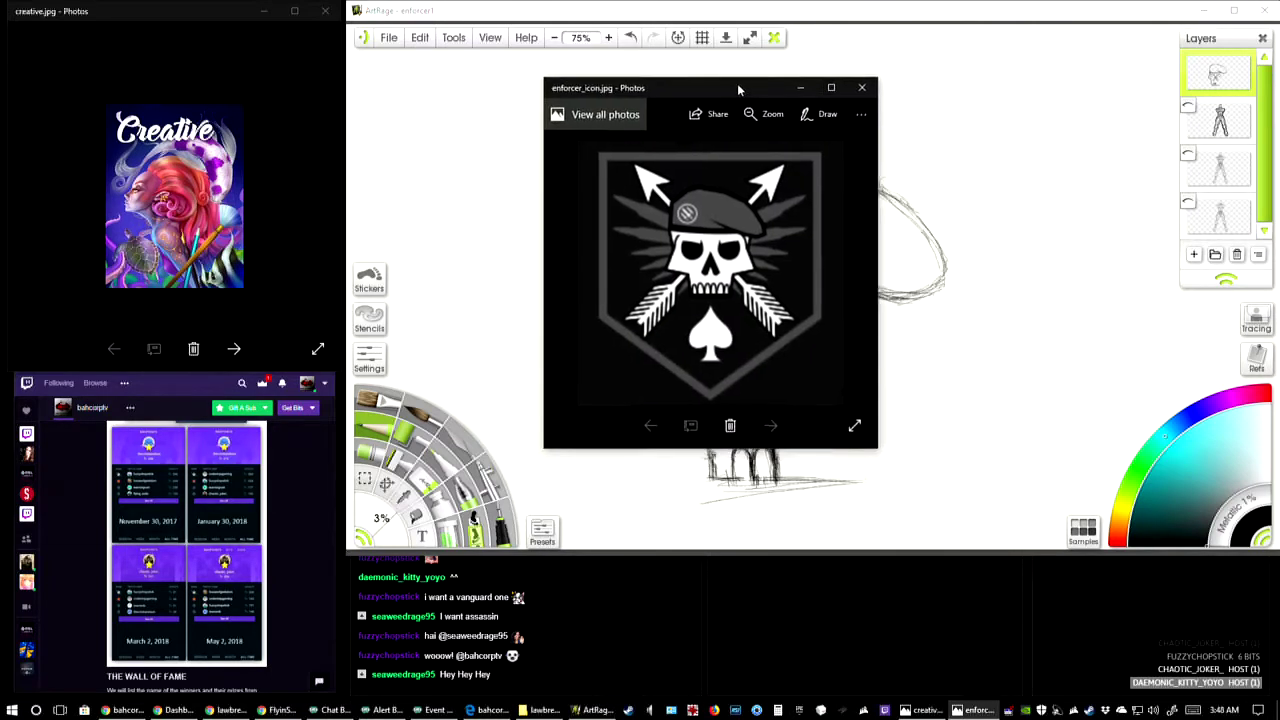
drag(737, 83, 810, 130)
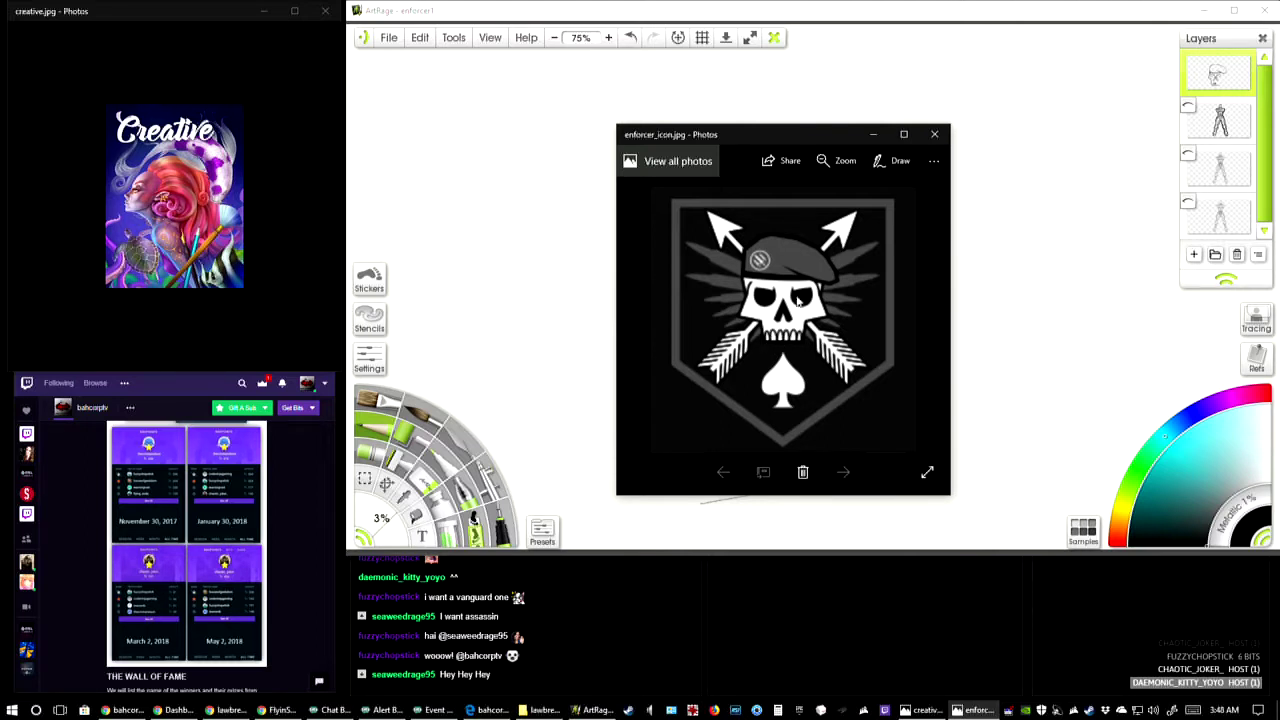
mouse_move(830, 137)
mouse_down()
mouse_move(370, 163)
mouse_move(3, 204)
mouse_up()
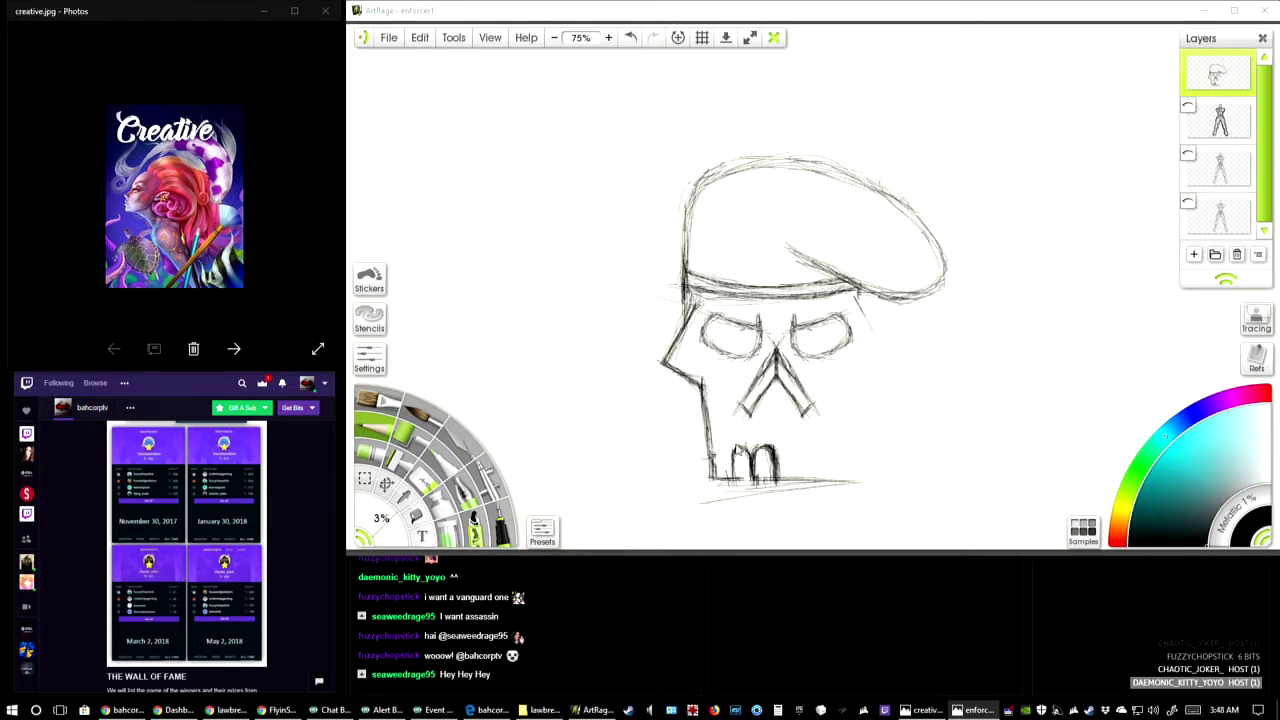
click(740, 452)
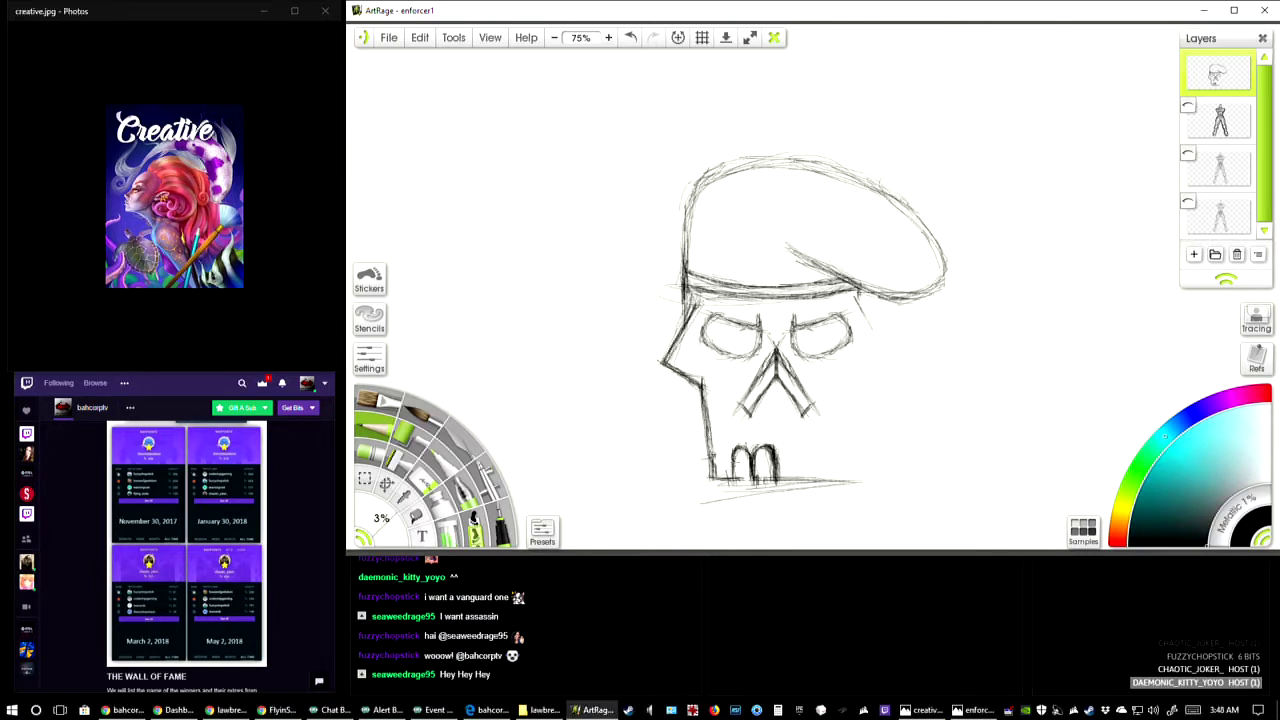
- Pencil a third round-topped tooth against the jaw corner and darken the outlines of the neighbouring teeth
drag(736, 452, 736, 482)
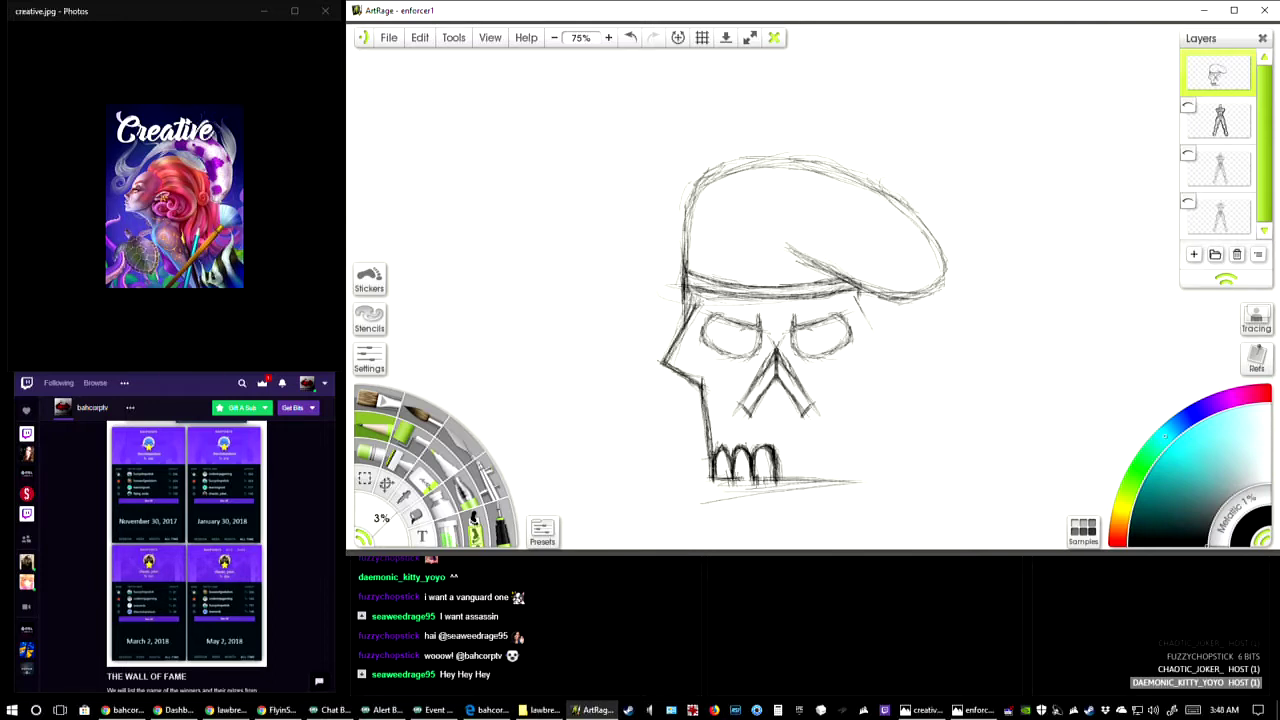
drag(725, 451, 734, 479)
drag(762, 446, 755, 466)
- Erase the middle tooth's arch and its side shared with the tooth below the nose, and reselect the pencil
click(432, 488)
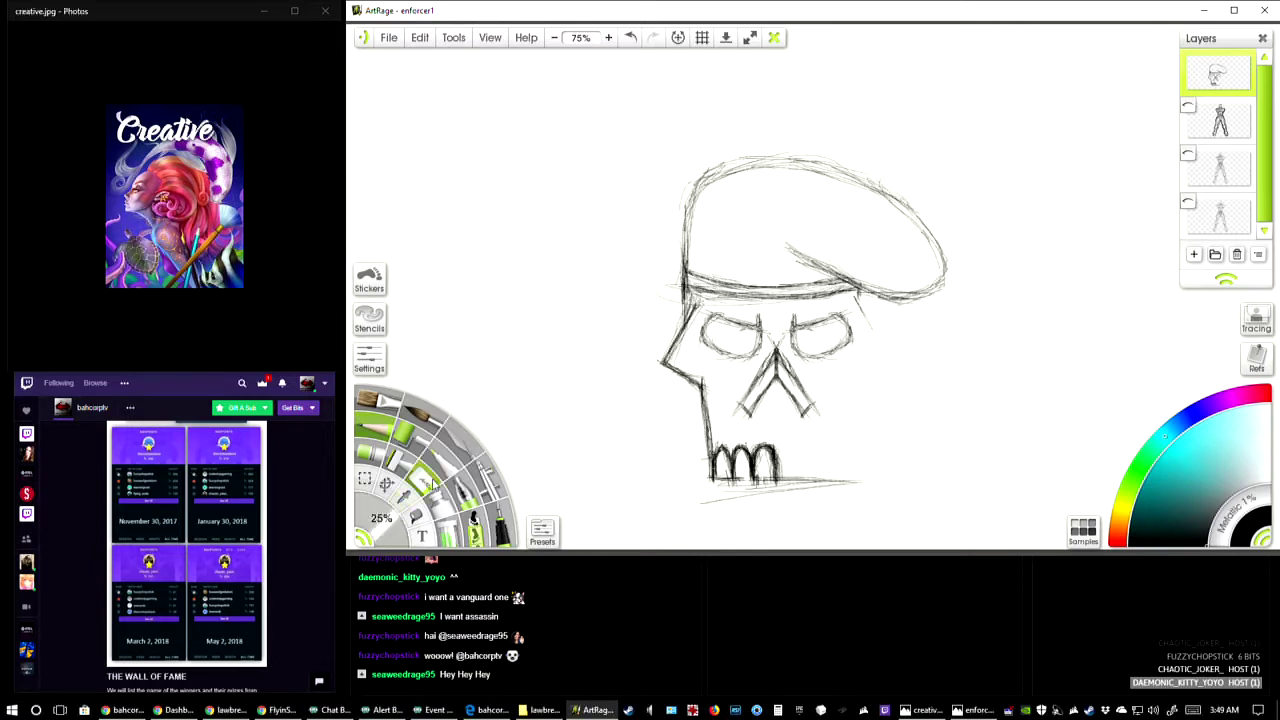
drag(742, 442, 754, 484)
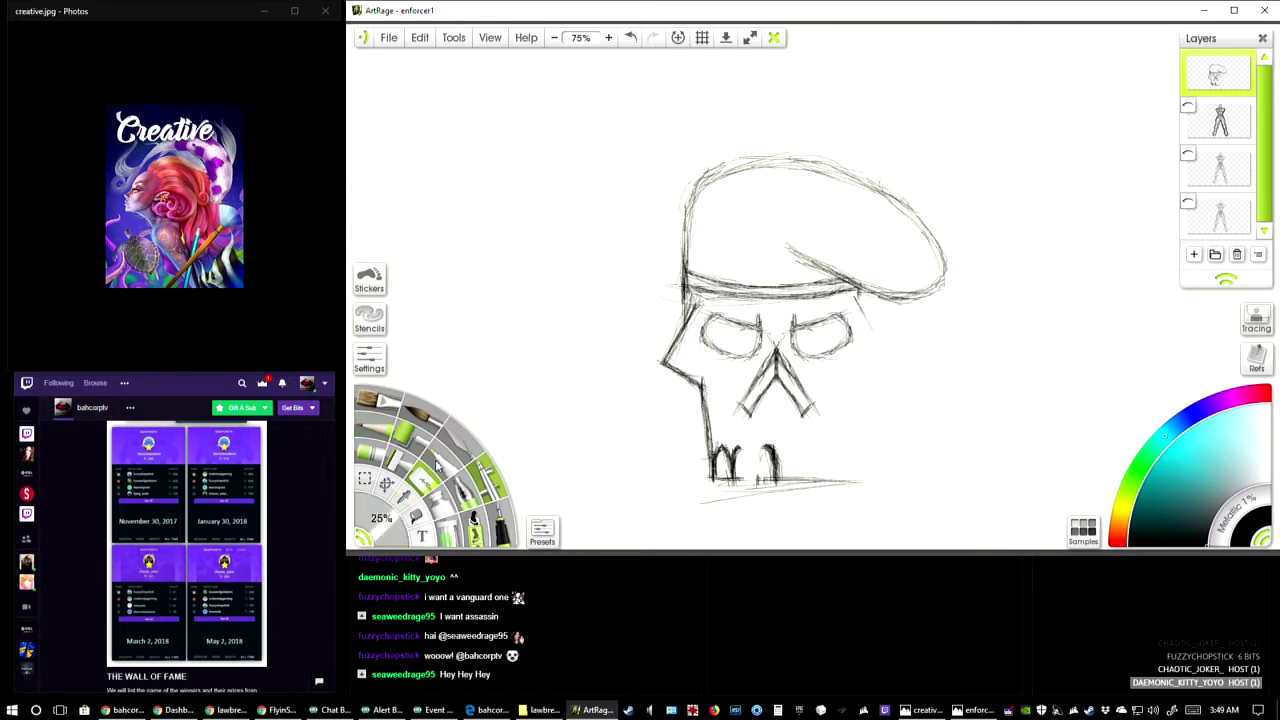
click(406, 420)
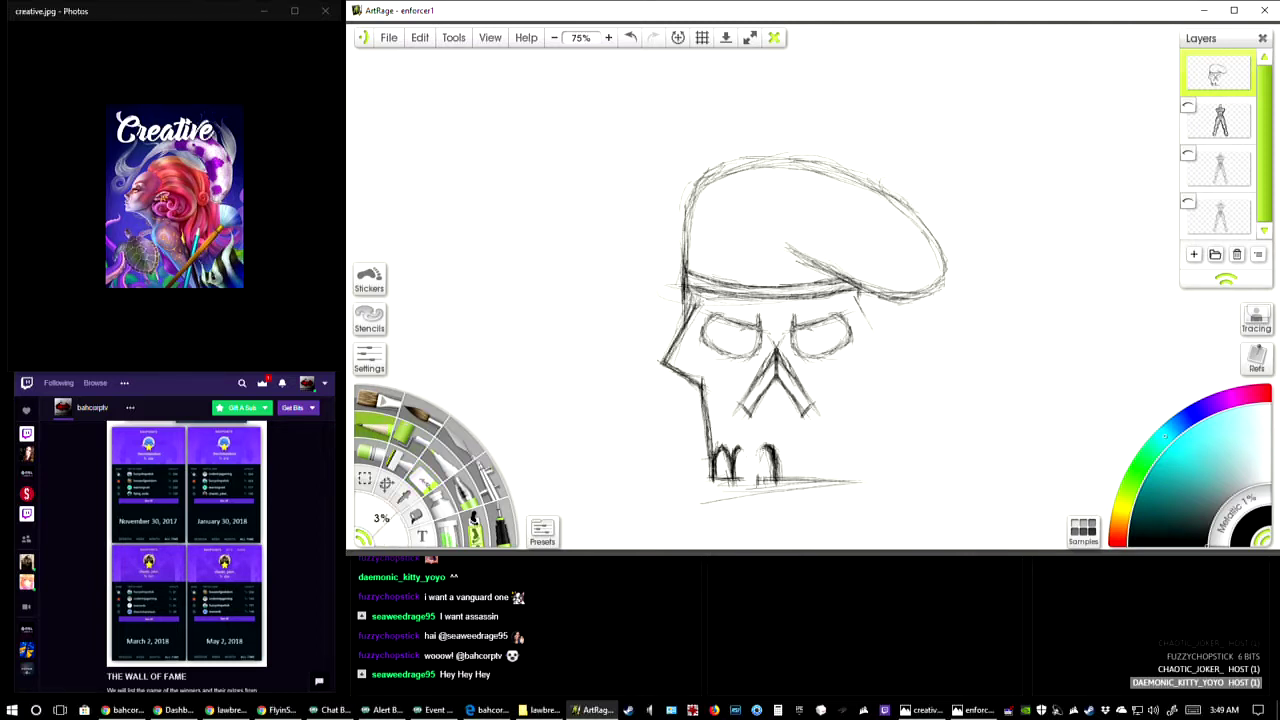
- Pencil the near side of the tooth below the nose, and erase the rough strokes between the tops of the other two teeth
mouse_move(757, 448)
mouse_down()
mouse_move(756, 484)
mouse_move(770, 446)
mouse_move(754, 484)
mouse_up()
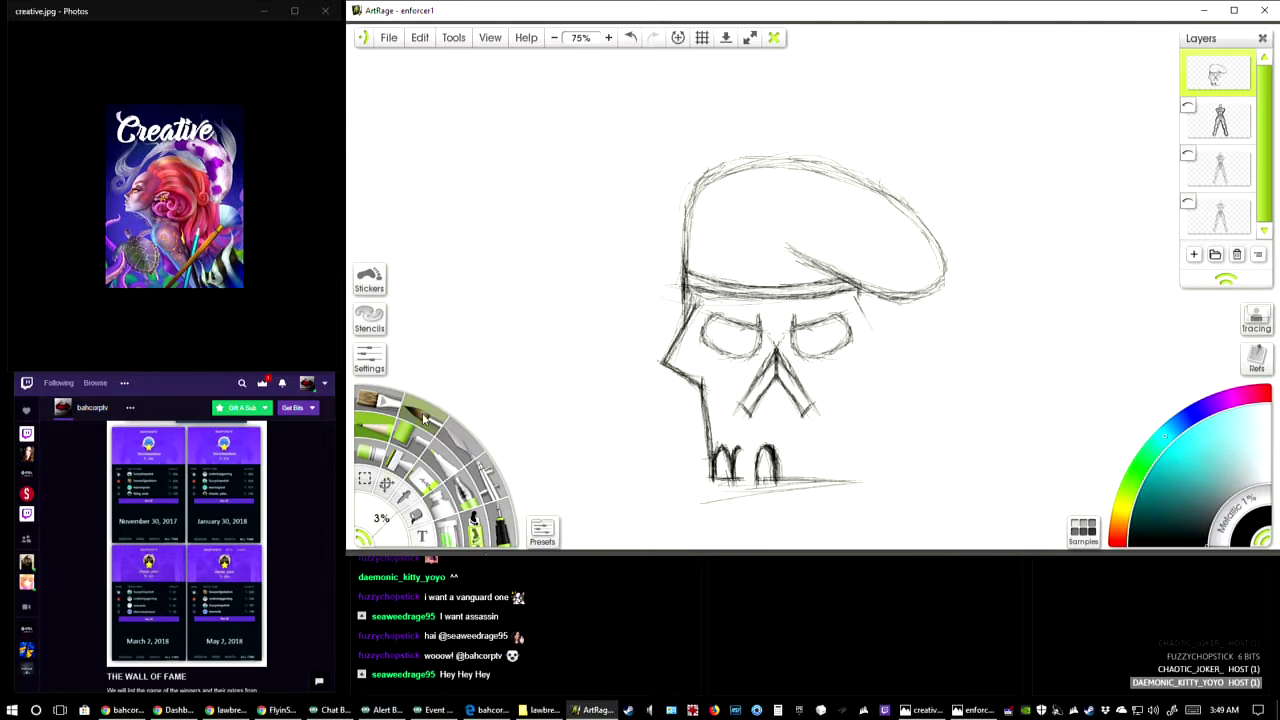
click(608, 37)
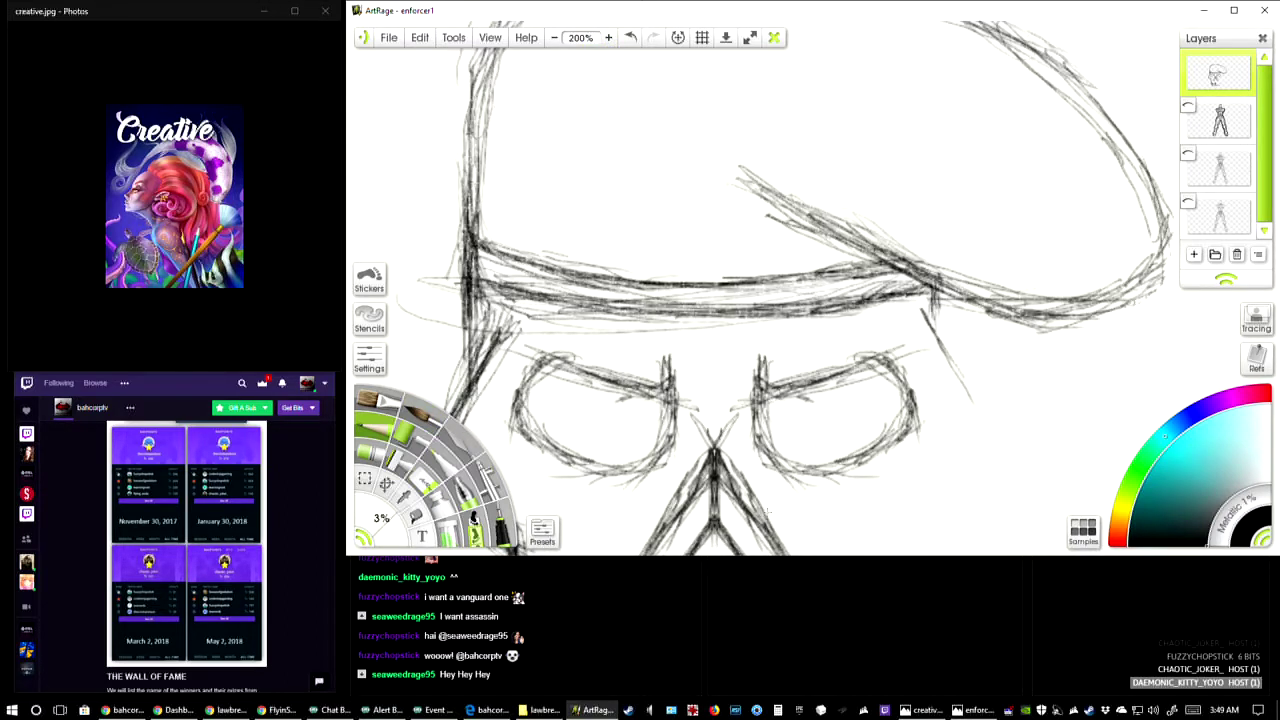
right_click(683, 560)
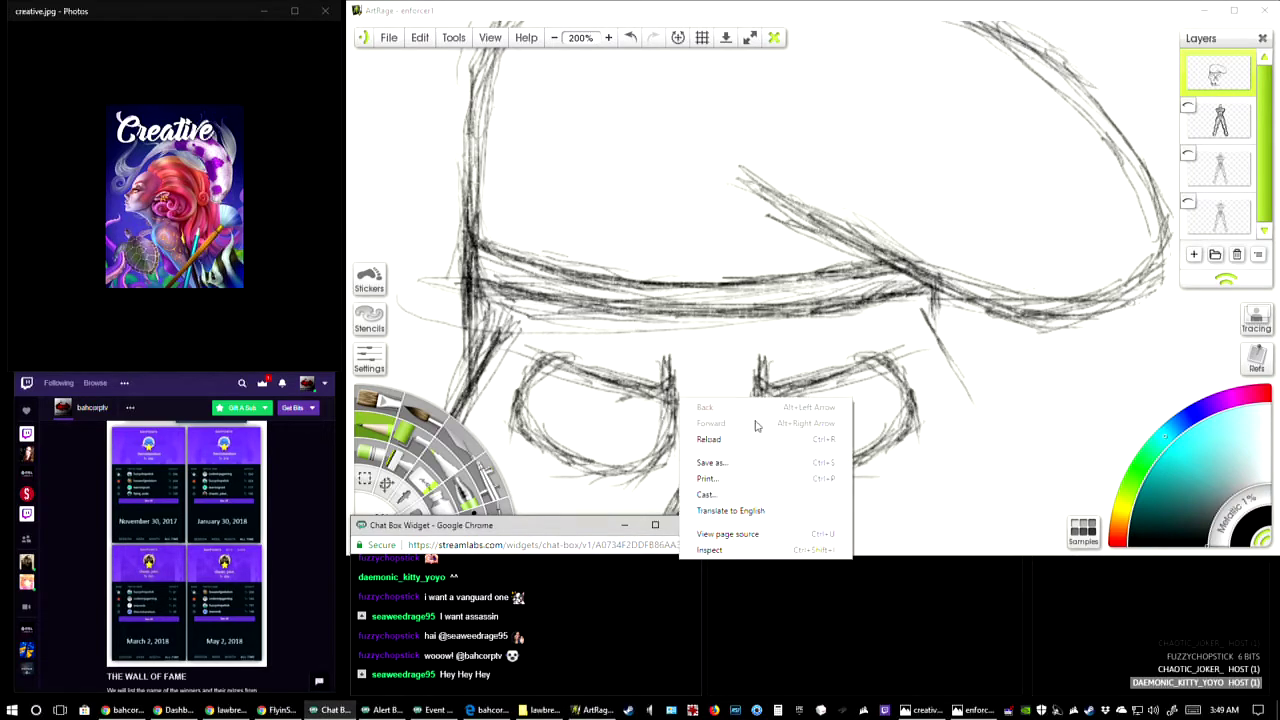
click(762, 332)
drag(763, 332, 912, 111)
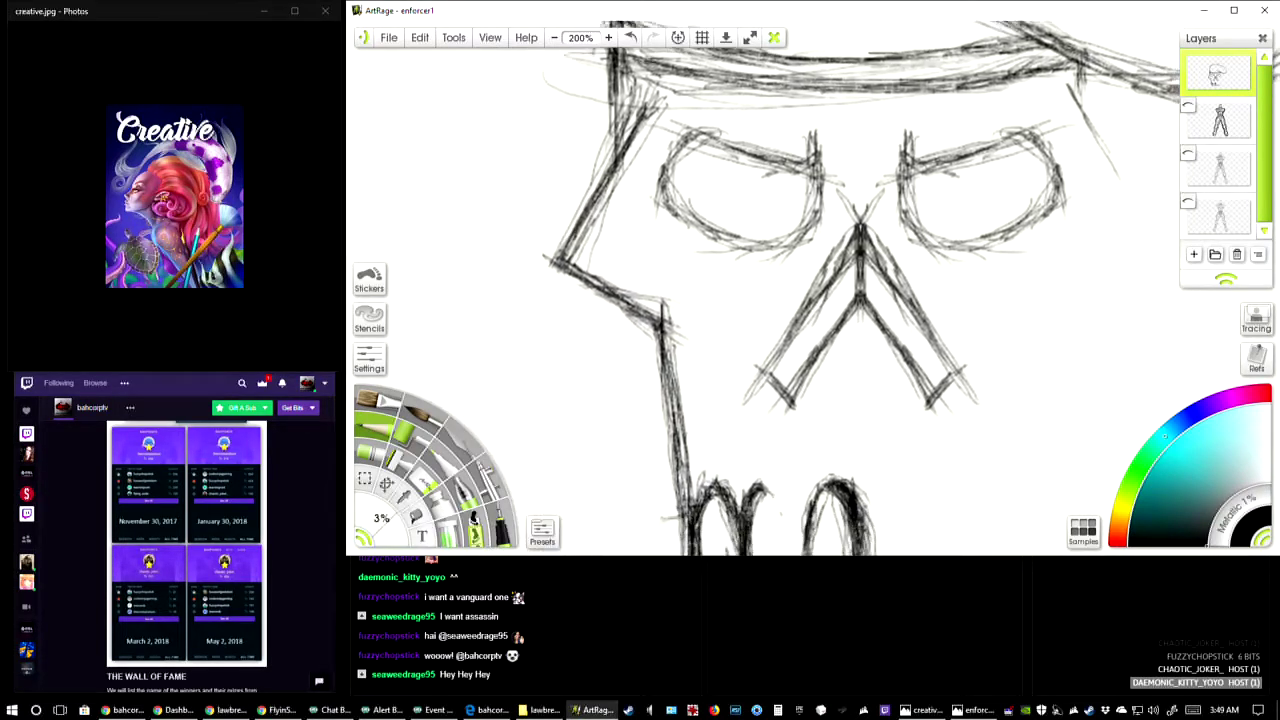
drag(823, 452, 787, 305)
mouse_move(736, 383)
mouse_down()
mouse_move(730, 334)
mouse_move(758, 348)
mouse_move(763, 386)
mouse_move(726, 364)
mouse_move(730, 338)
mouse_move(762, 360)
mouse_up()
click(430, 484)
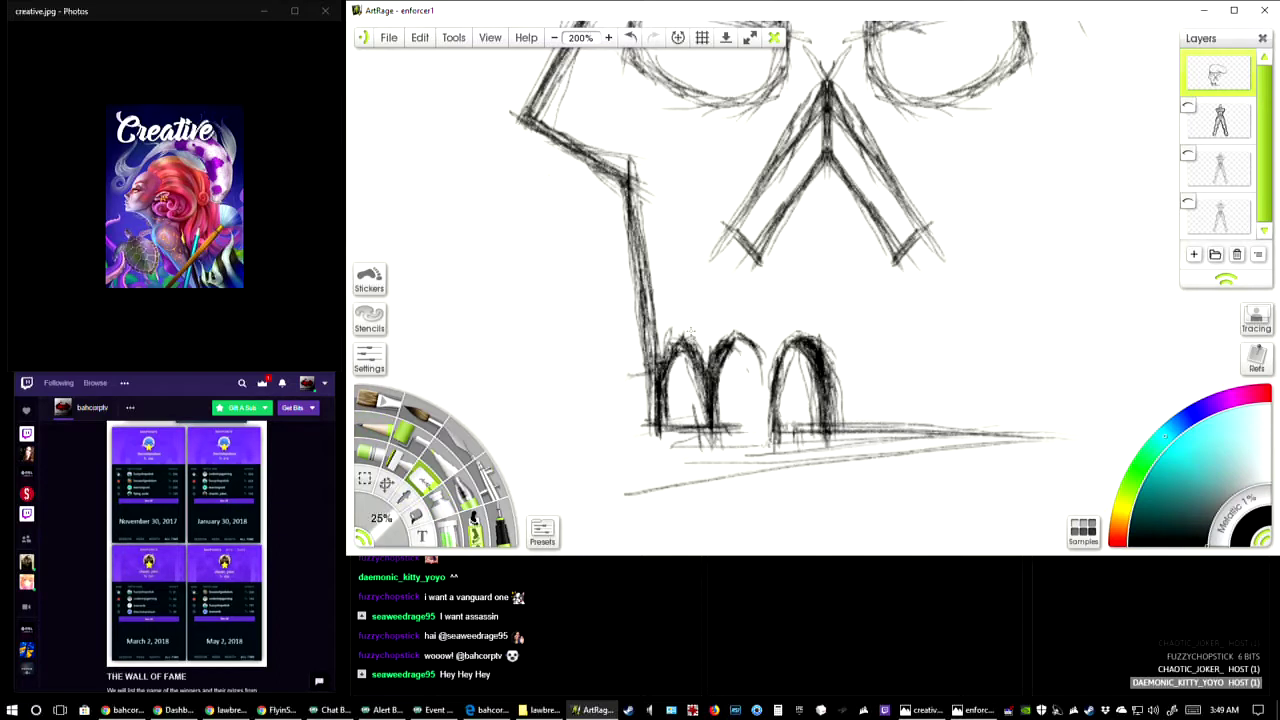
mouse_move(689, 332)
mouse_down()
mouse_move(715, 350)
mouse_move(735, 342)
mouse_move(722, 362)
mouse_move(711, 345)
mouse_up()
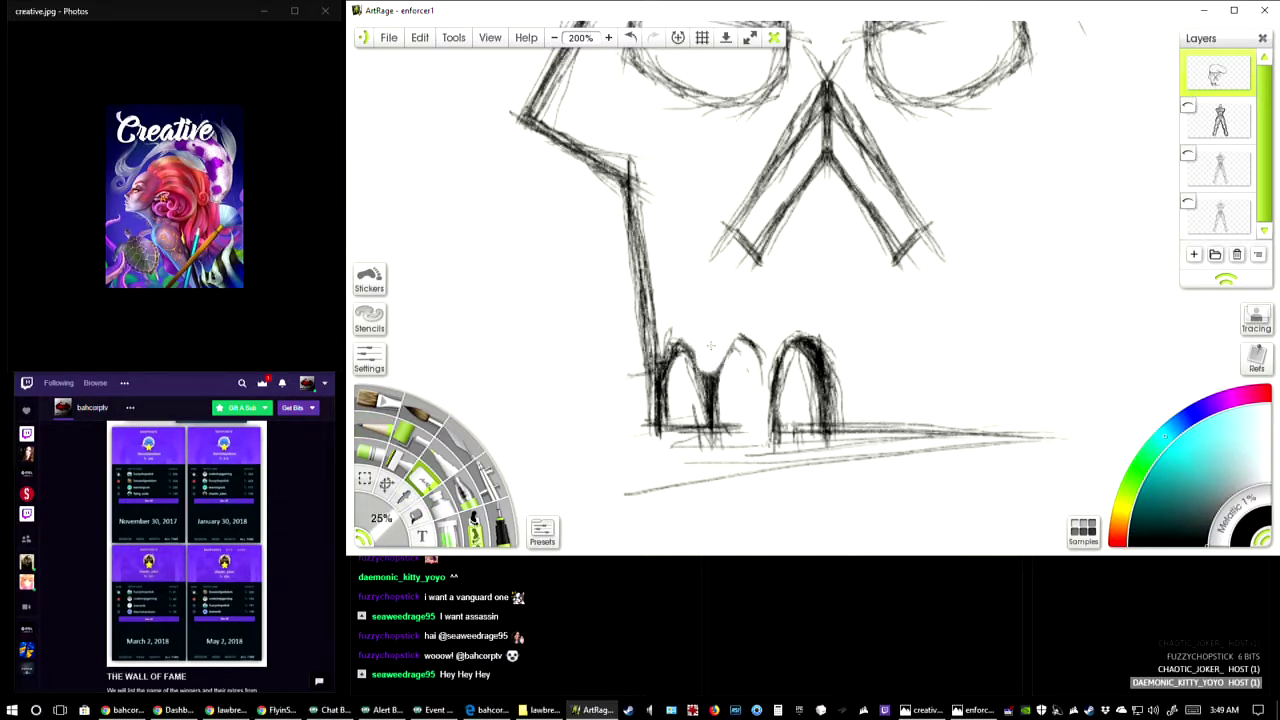
- Pencil the middle tooth's round arch and both its sides back in between the neighbouring teeth
click(398, 436)
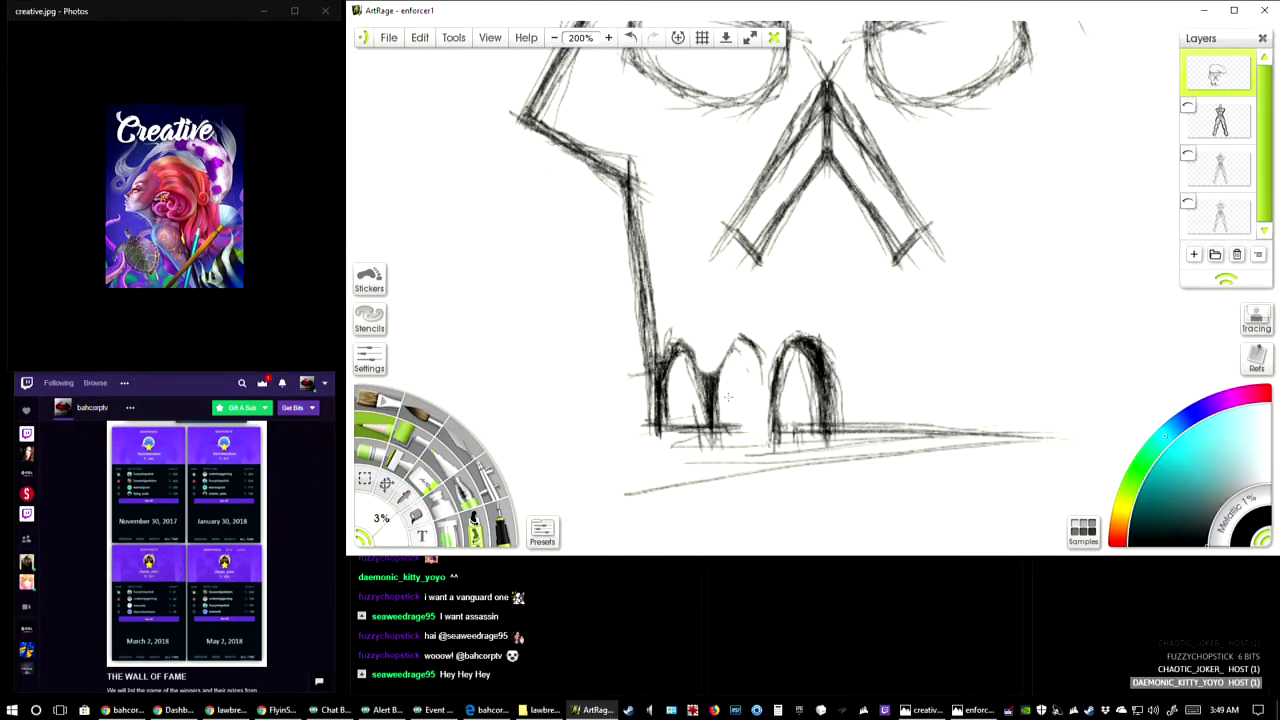
mouse_move(711, 438)
mouse_down()
mouse_move(717, 362)
mouse_move(741, 346)
mouse_move(776, 394)
mouse_move(780, 430)
mouse_move(768, 378)
mouse_move(770, 400)
mouse_up()
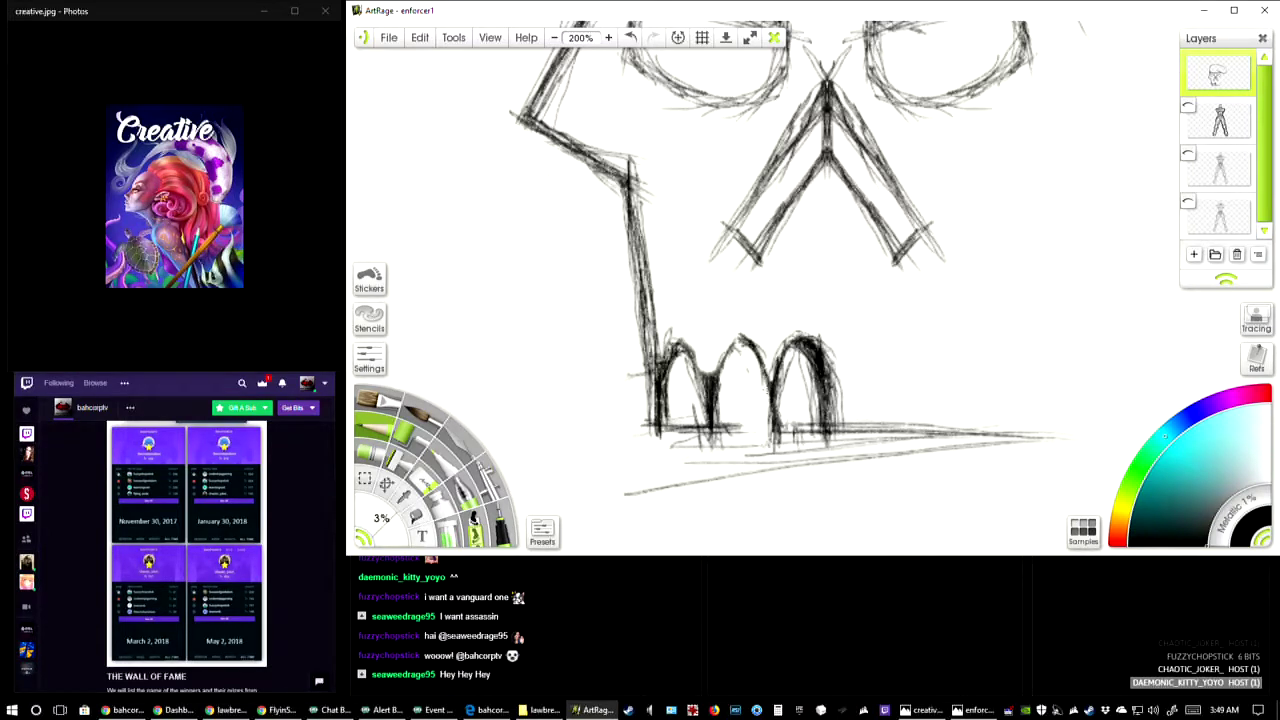
mouse_move(756, 346)
mouse_down()
mouse_move(772, 438)
mouse_move(728, 388)
mouse_move(714, 410)
mouse_up()
drag(726, 350, 716, 424)
mouse_move(706, 342)
mouse_down()
mouse_move(690, 382)
mouse_move(712, 406)
mouse_move(666, 362)
mouse_move(662, 426)
mouse_move(822, 428)
mouse_move(714, 380)
mouse_up()
drag(752, 332, 716, 368)
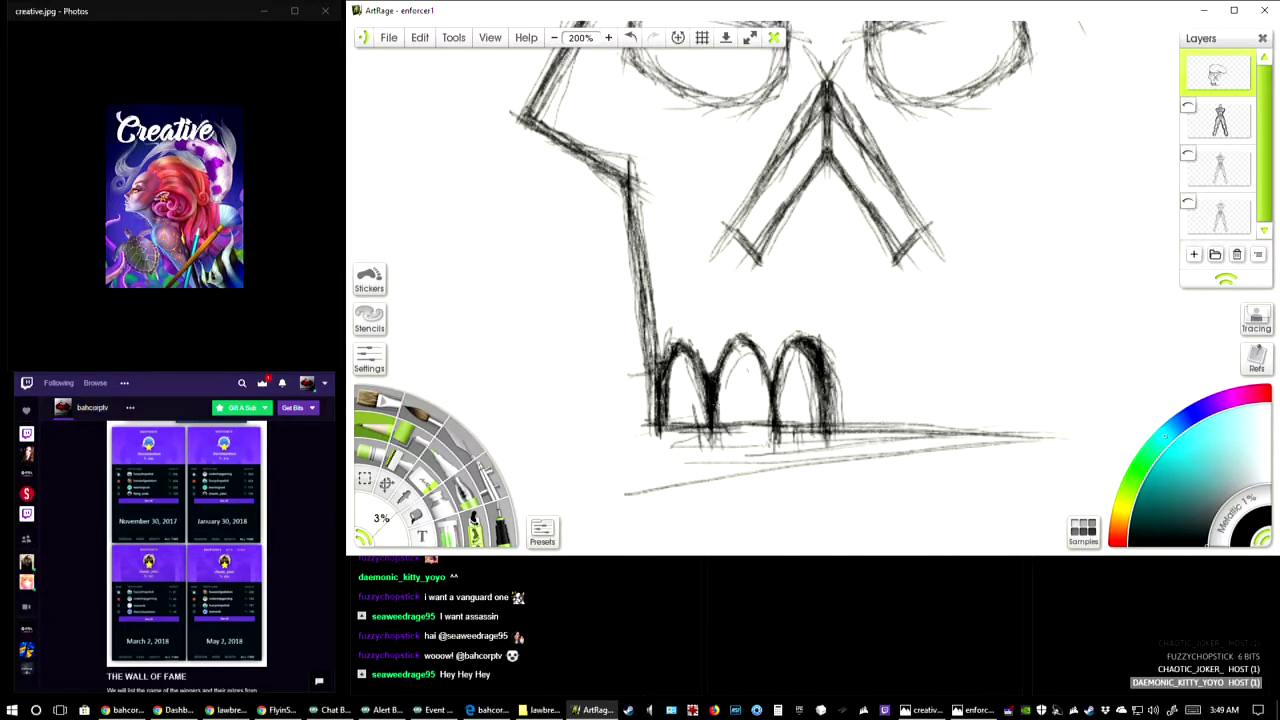
- Pencil short hatch marks above the tooth at the jaw corner and darken the arches of the other two teeth
drag(680, 318, 672, 342)
mouse_move(698, 320)
mouse_down()
mouse_move(686, 336)
mouse_move(766, 378)
mouse_up()
drag(794, 331, 776, 352)
drag(788, 331, 805, 345)
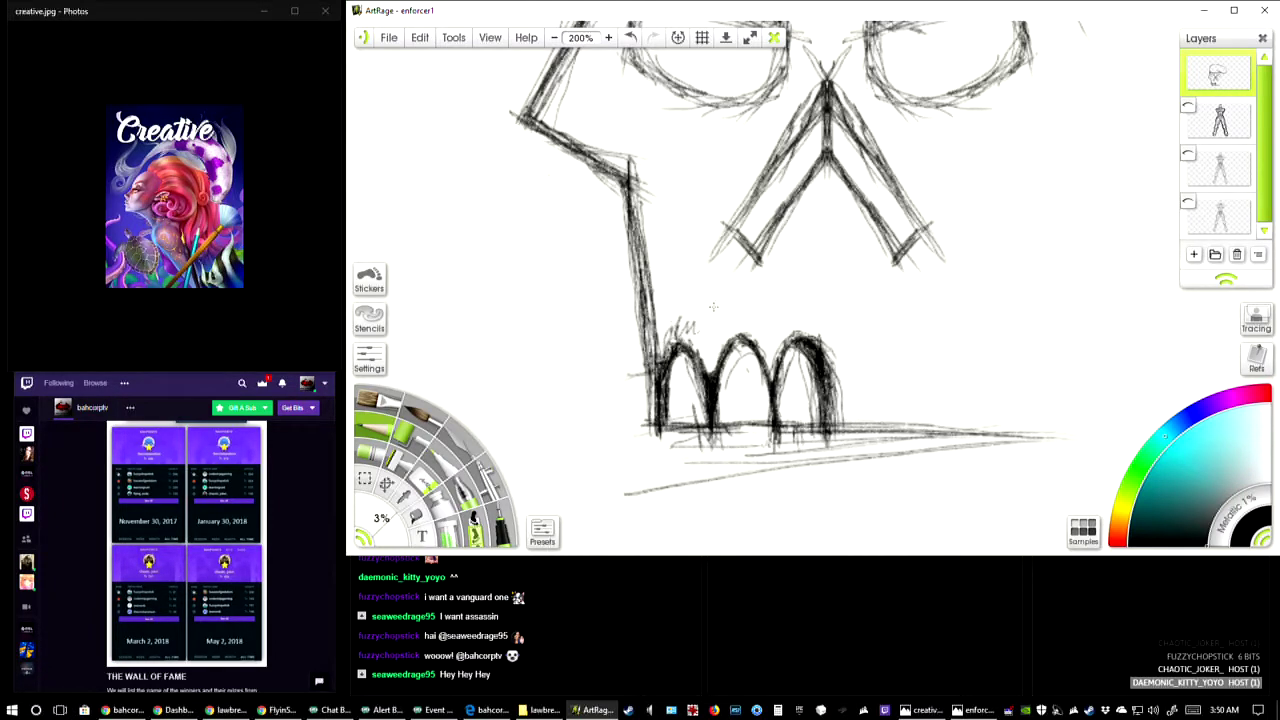
- Erase the thick outer side of the tooth below the nose, redraw it thinner, and darken the middle tooth's outline and base line
key(e)
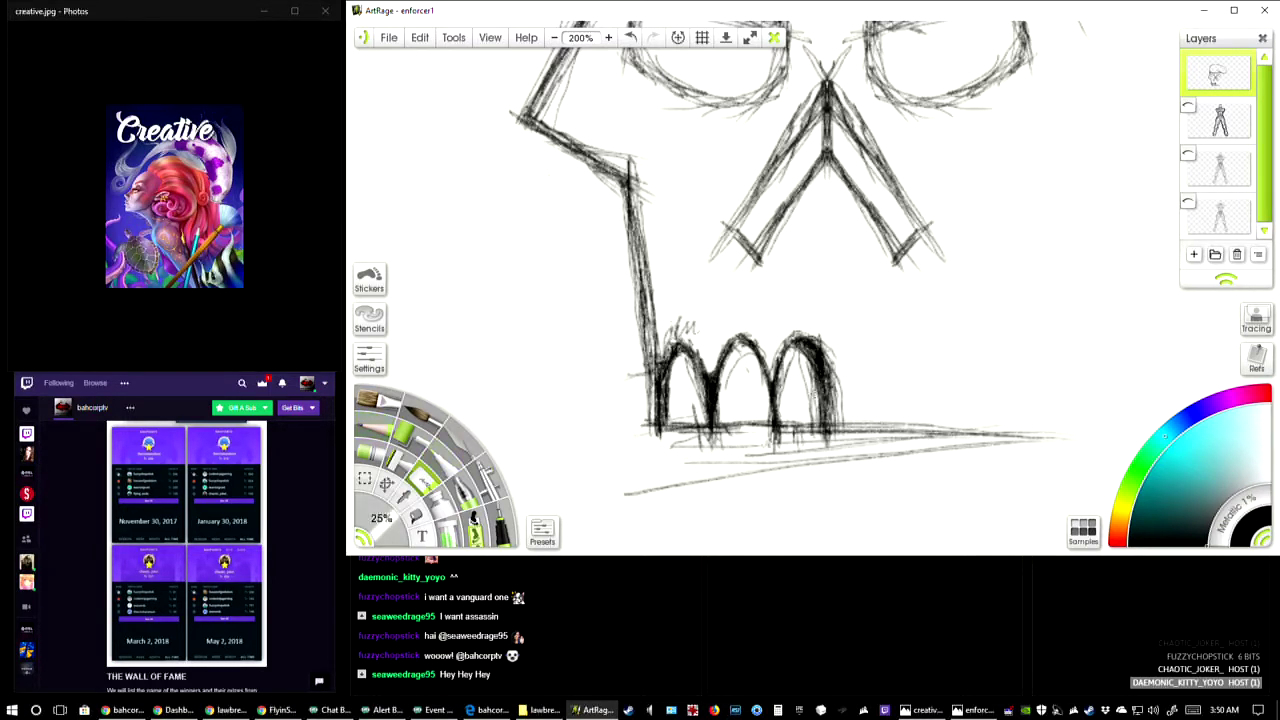
mouse_move(787, 393)
mouse_down()
mouse_move(799, 360)
mouse_move(812, 404)
mouse_up()
mouse_move(822, 337)
mouse_down()
mouse_move(838, 390)
mouse_move(836, 405)
mouse_move(820, 350)
mouse_move(826, 410)
mouse_move(792, 346)
mouse_move(826, 378)
mouse_move(824, 428)
mouse_up()
click(371, 431)
mouse_move(796, 338)
mouse_down()
mouse_move(779, 363)
mouse_move(812, 342)
mouse_move(825, 378)
mouse_up()
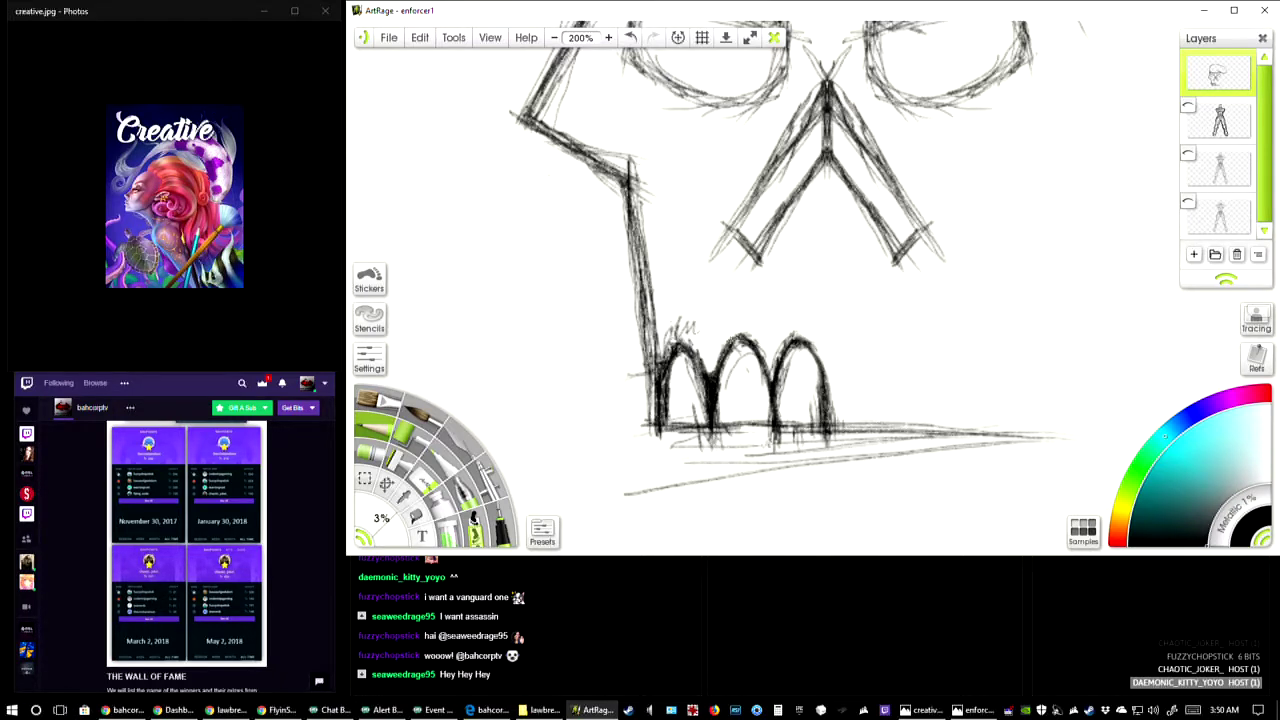
drag(738, 337, 721, 359)
drag(708, 418, 772, 430)
- Copy a rectangular selection around the three teeth and paste it as a new layer
click(384, 483)
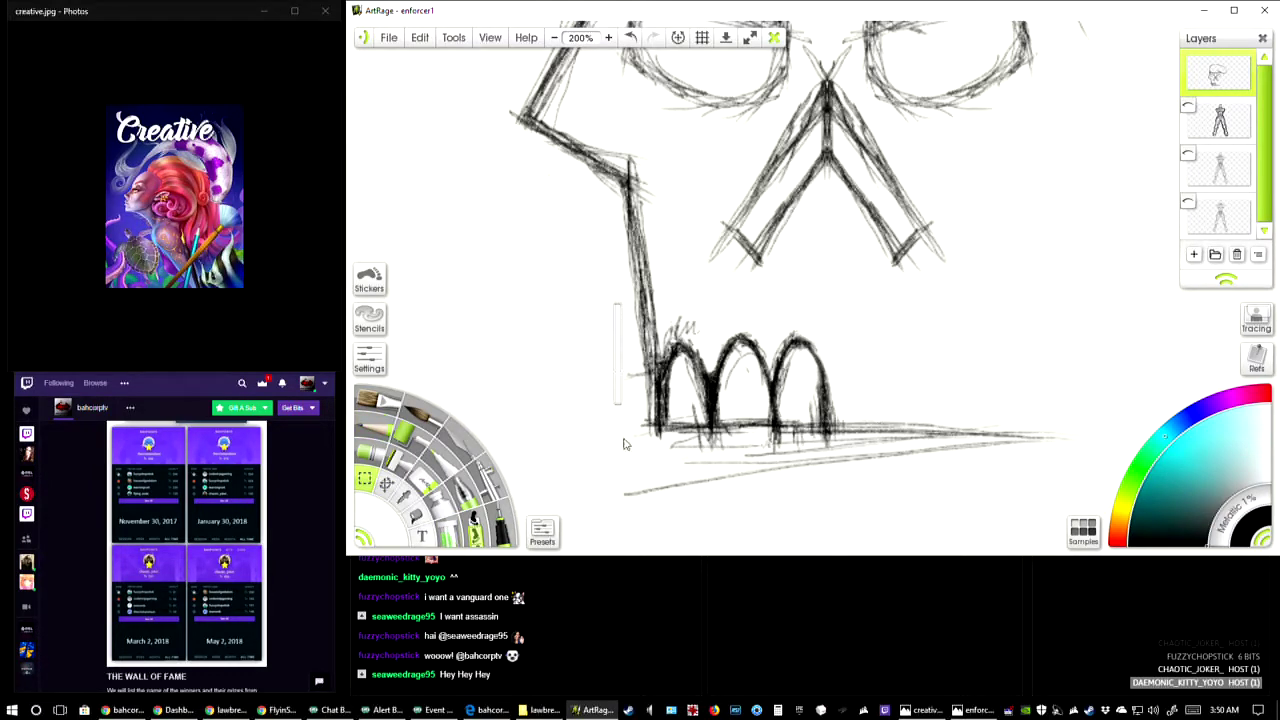
drag(614, 303, 884, 495)
click(419, 37)
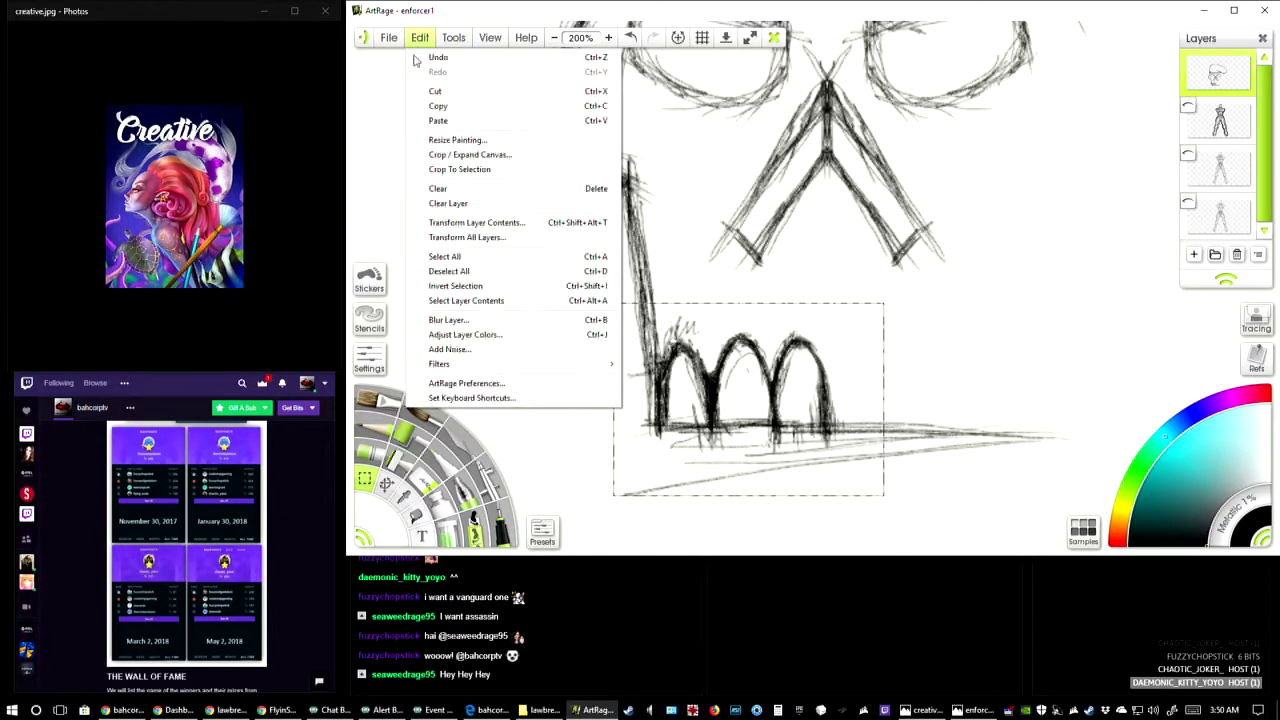
click(520, 105)
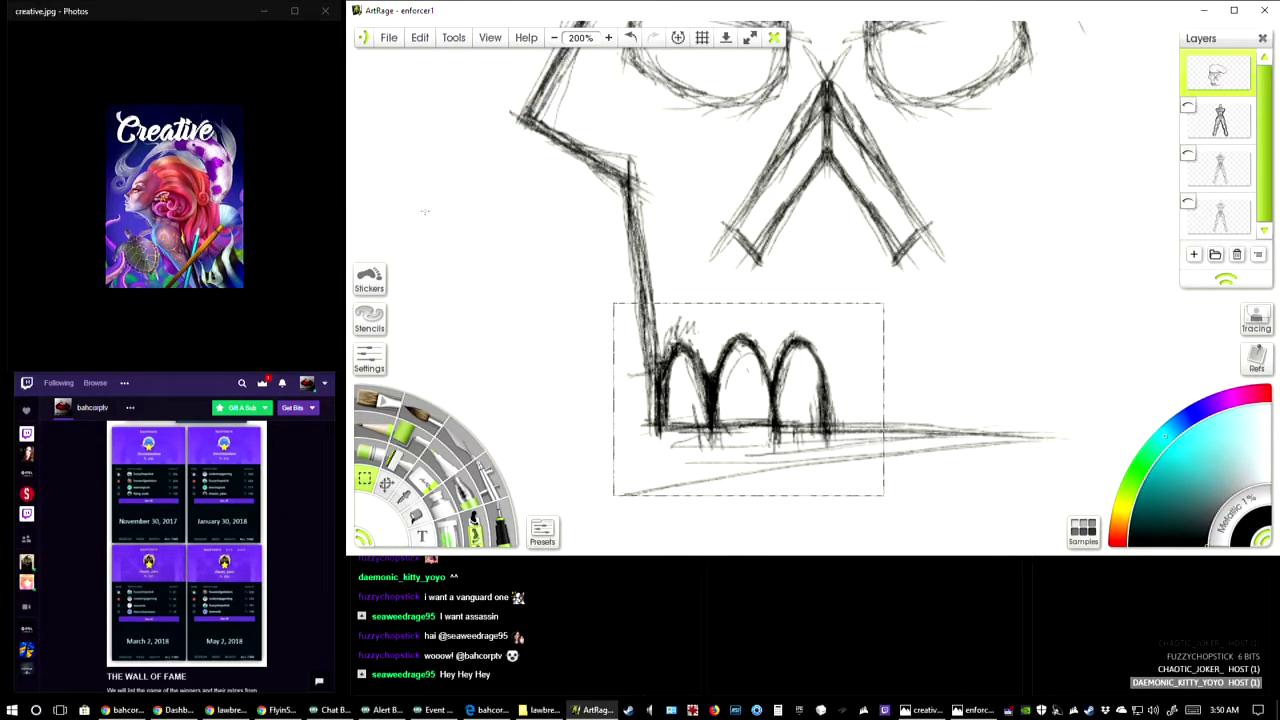
click(485, 208)
click(420, 37)
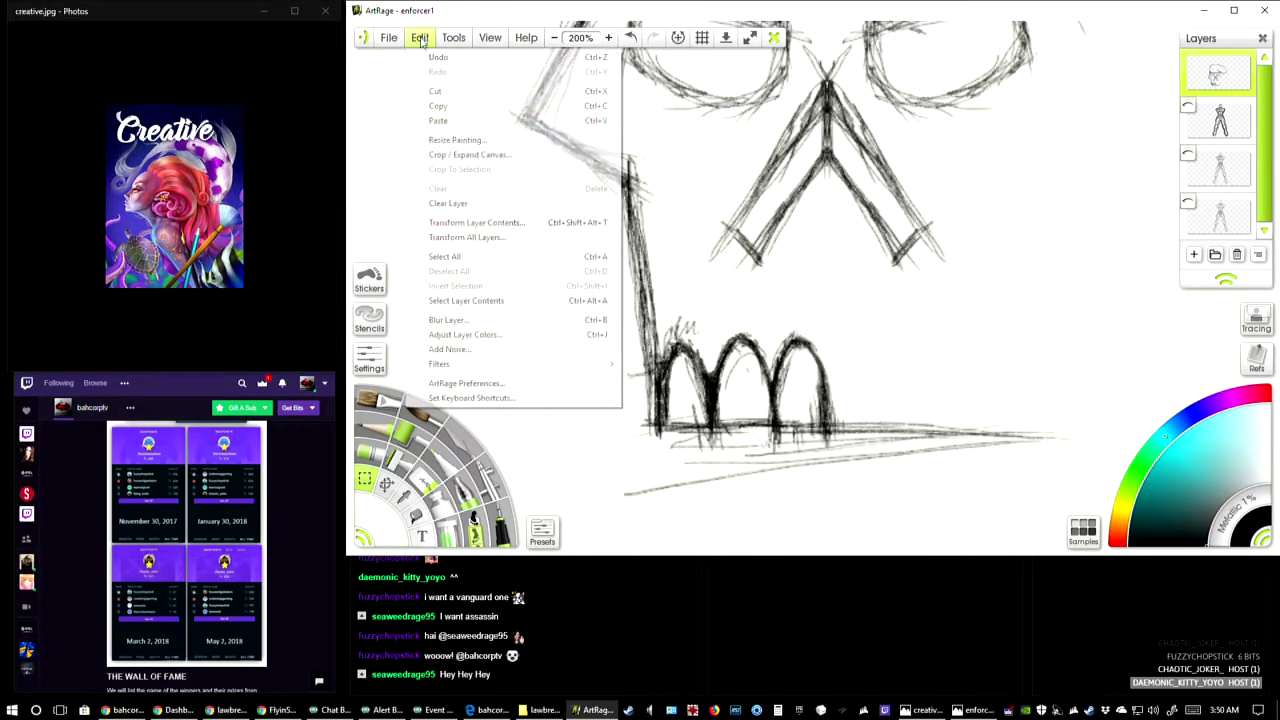
click(470, 117)
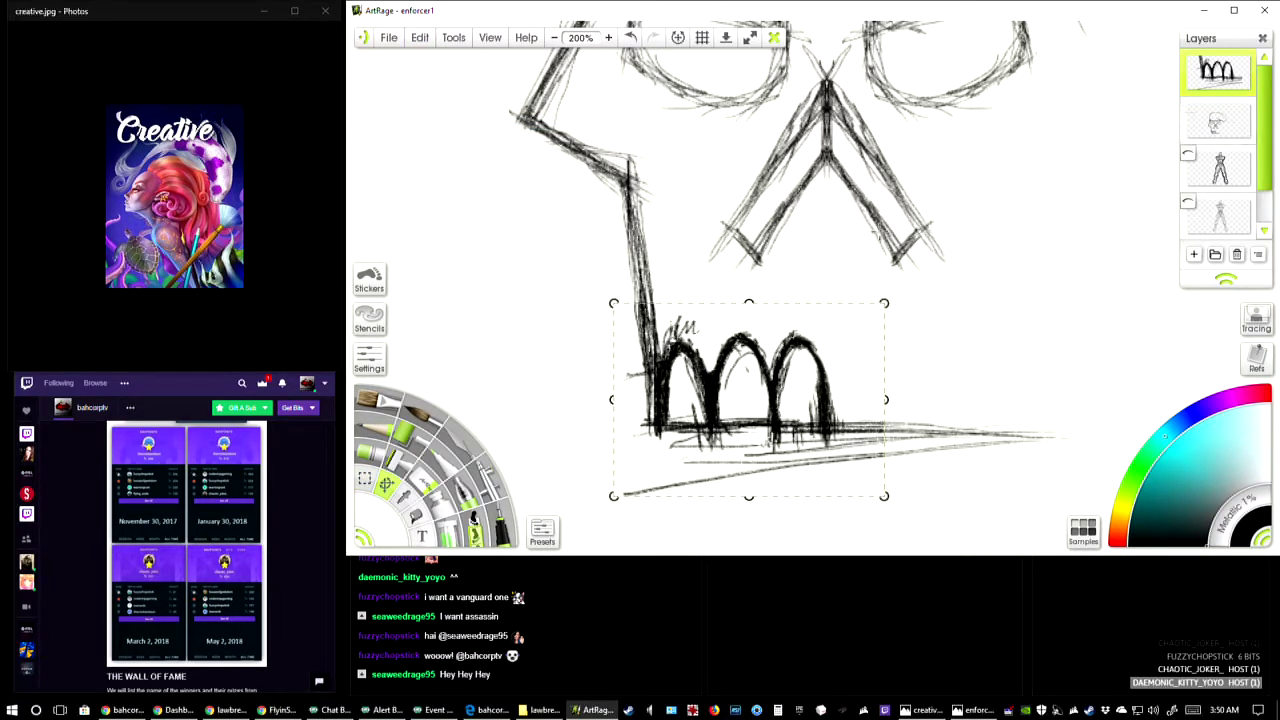
- Flip the pasted teeth horizontally and place them beside the originals so they form a continuous row of six
right_click(760, 390)
click(818, 432)
drag(761, 385, 917, 383)
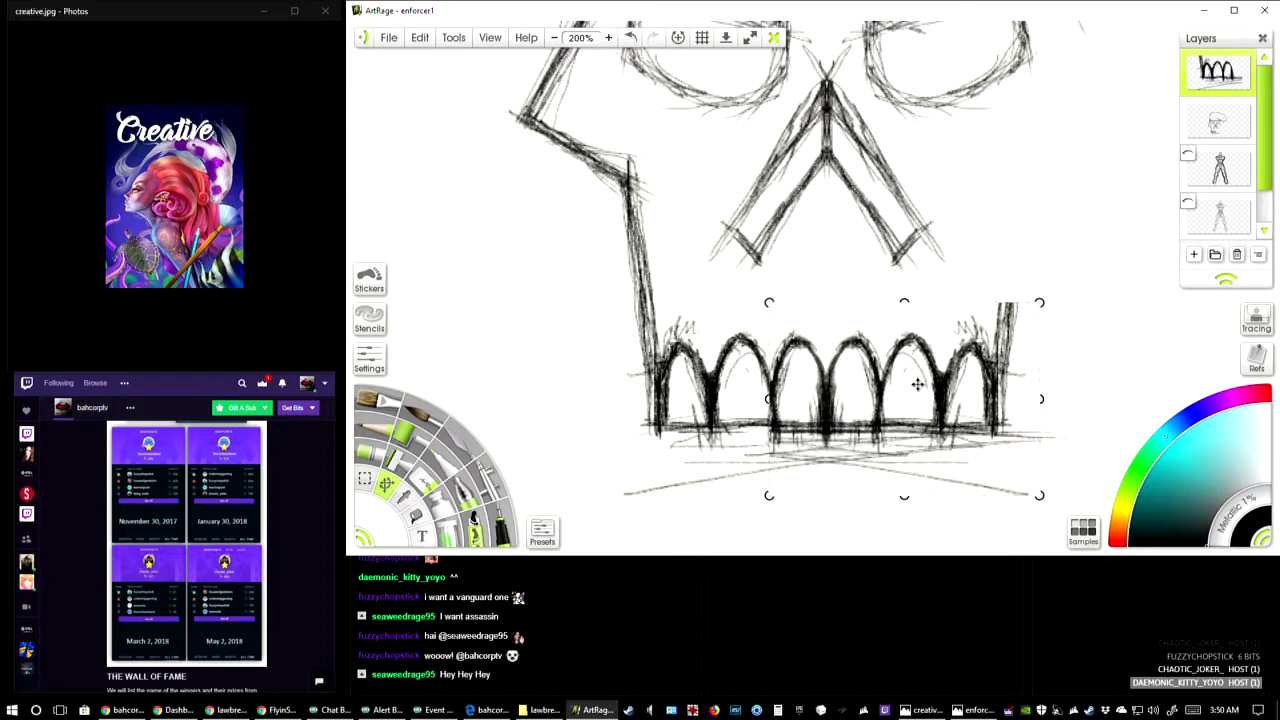
drag(917, 383, 891, 391)
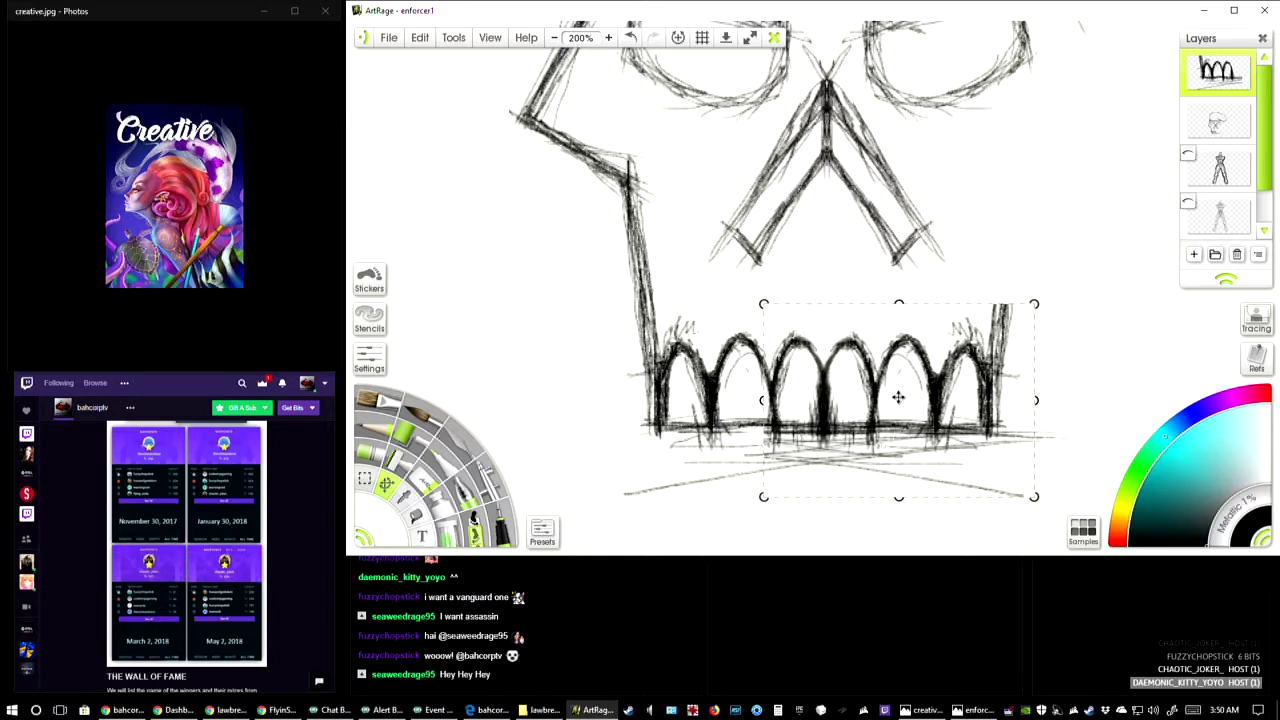
click(1098, 257)
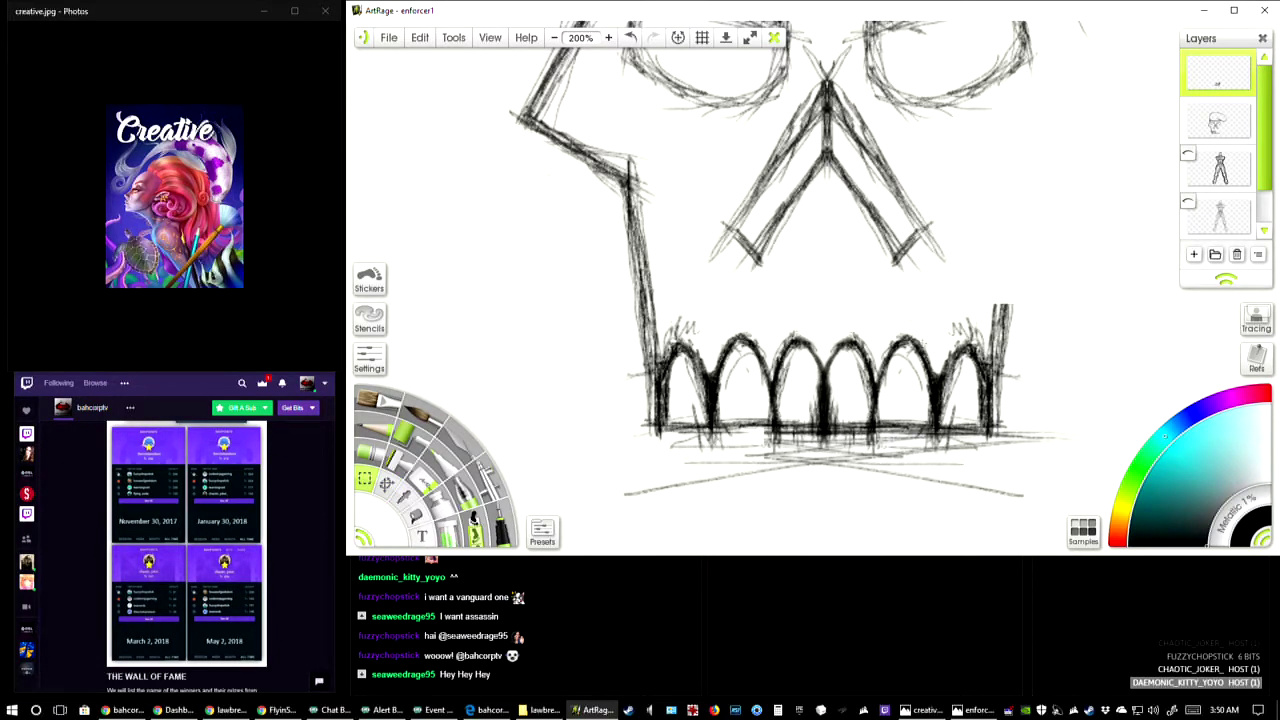
- Merge the mirrored teeth layer down into the skull sketch layer
mouse_move(903, 397)
mouse_down()
mouse_move(878, 537)
mouse_move(884, 447)
mouse_move(888, 480)
mouse_up()
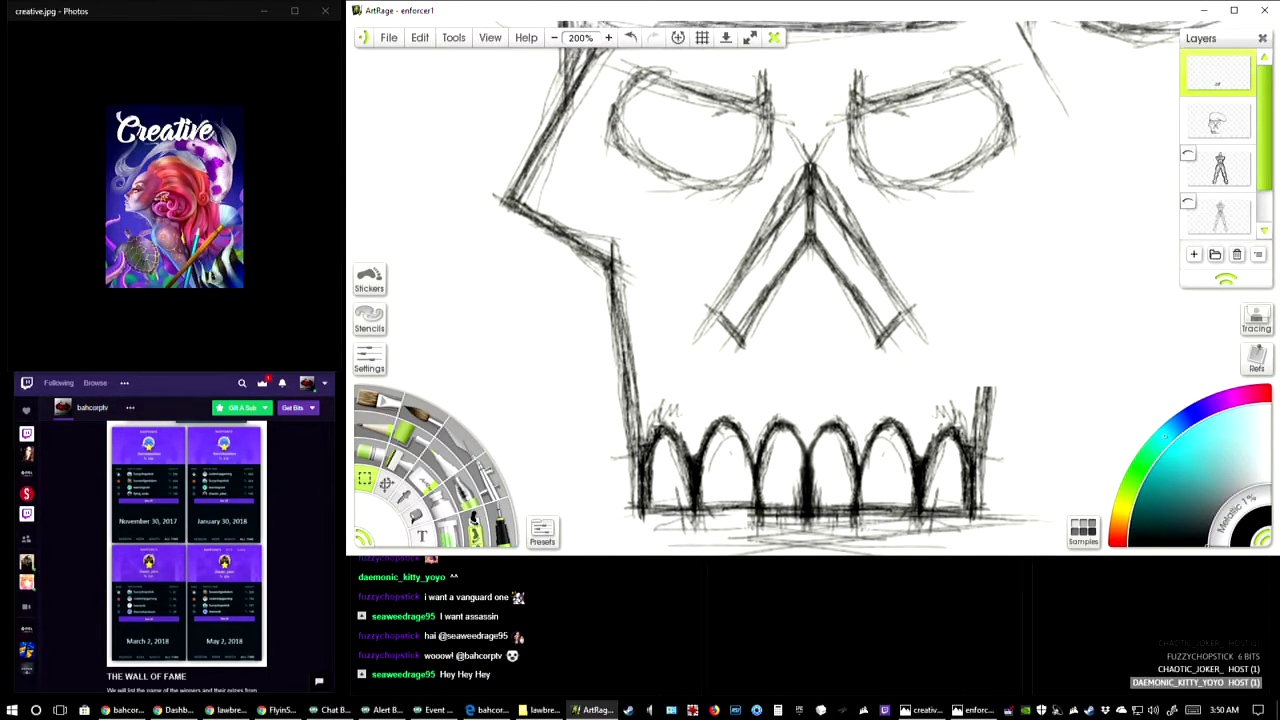
click(1250, 89)
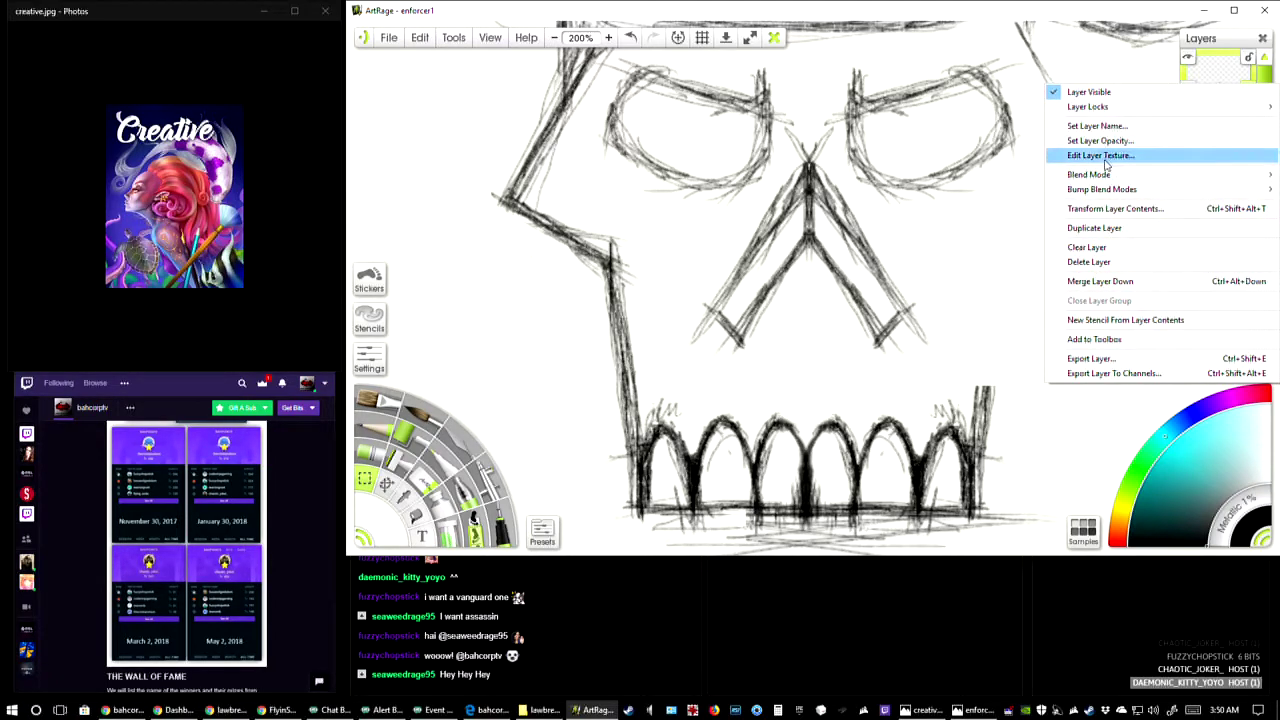
click(1110, 281)
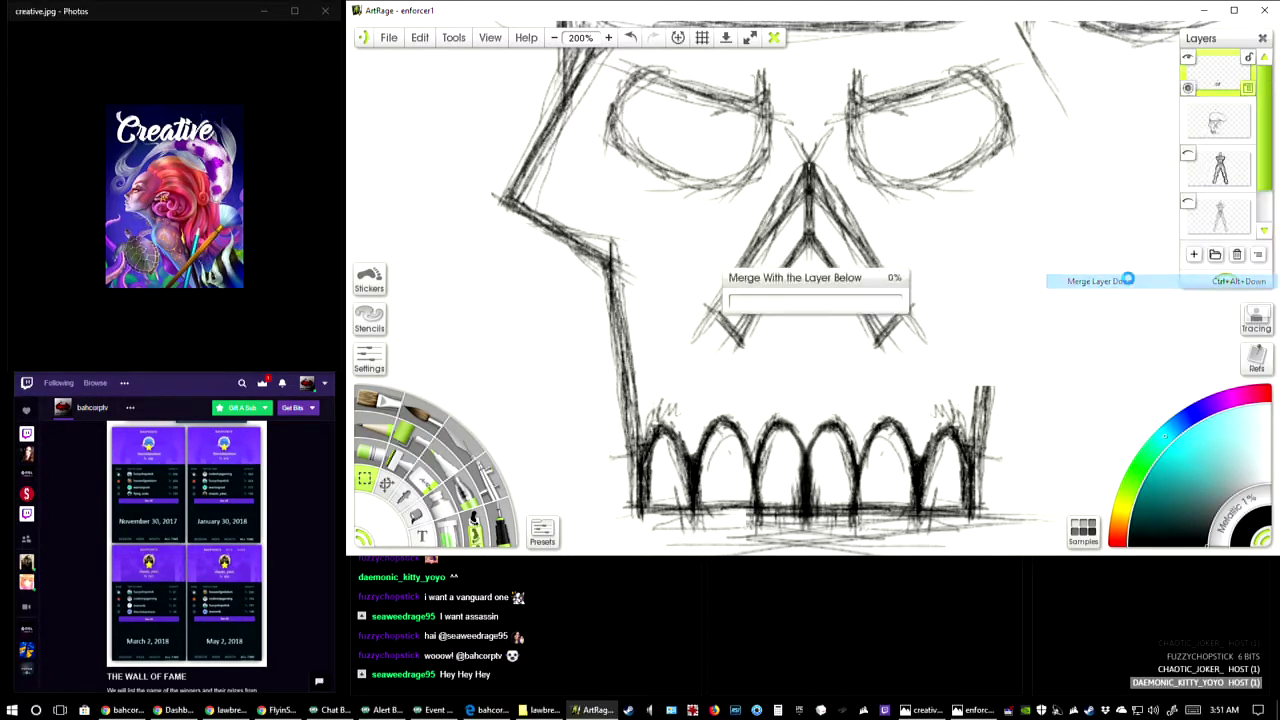
- Copy the finished half of the face, from the cheekbone to the nose's centre line, and paste it as a new layer
mouse_move(910, 250)
mouse_down()
mouse_move(922, 300)
mouse_move(950, 255)
mouse_move(950, 273)
mouse_up()
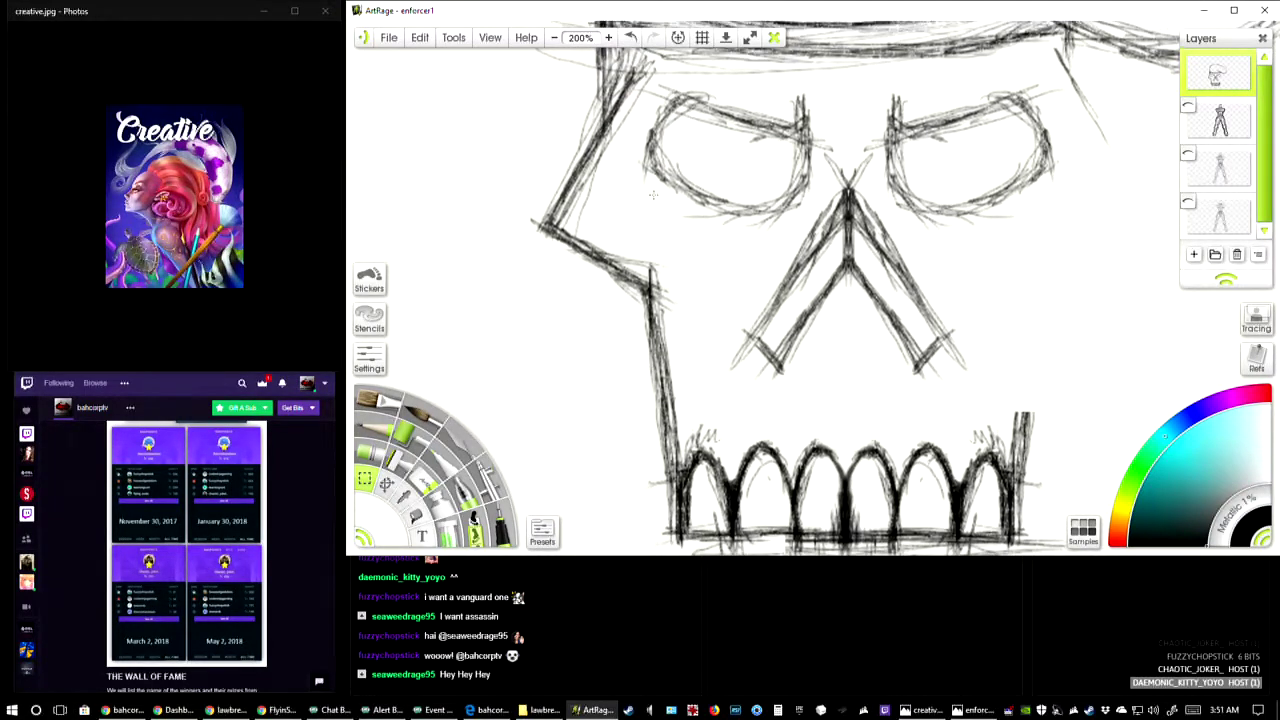
click(554, 38)
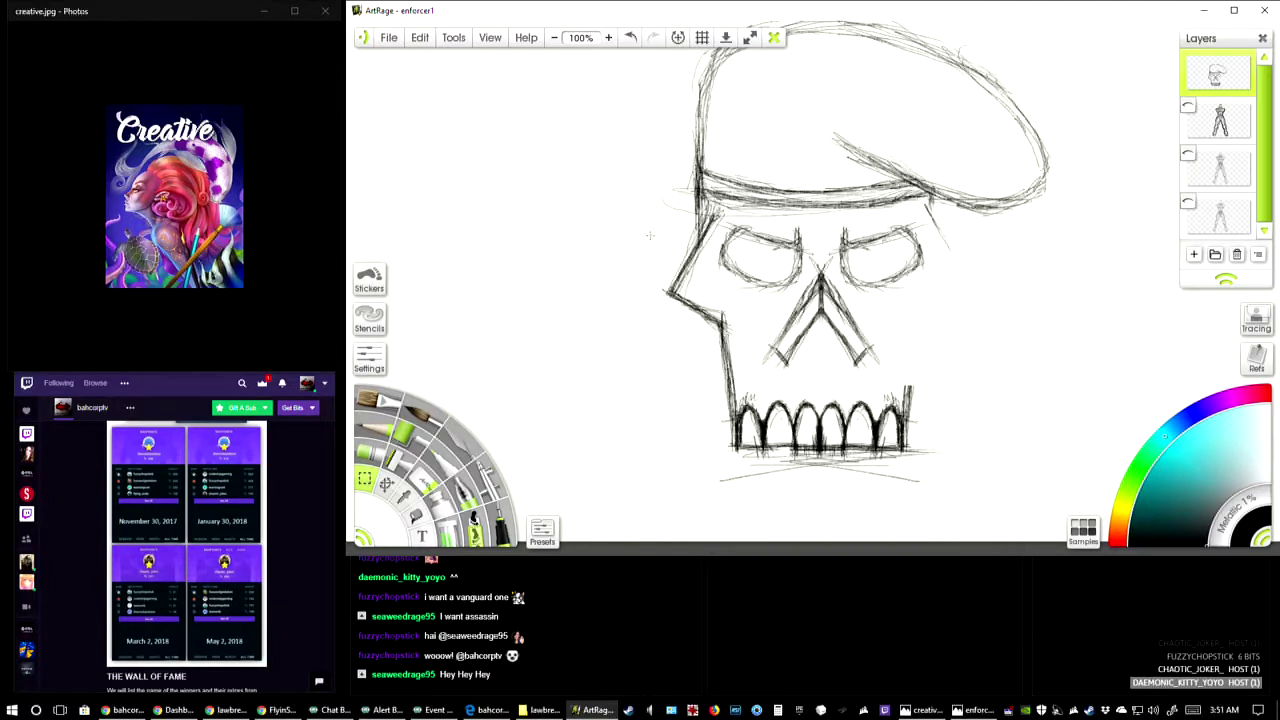
drag(665, 208, 824, 489)
click(419, 37)
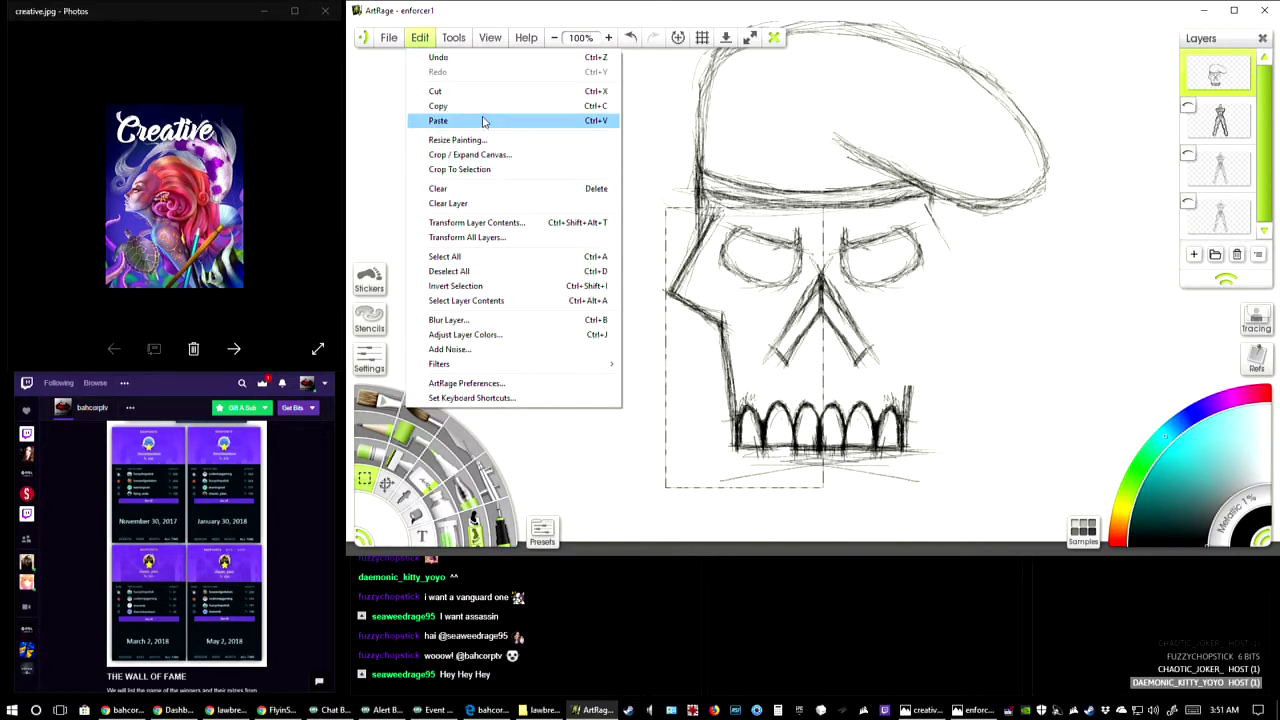
click(492, 108)
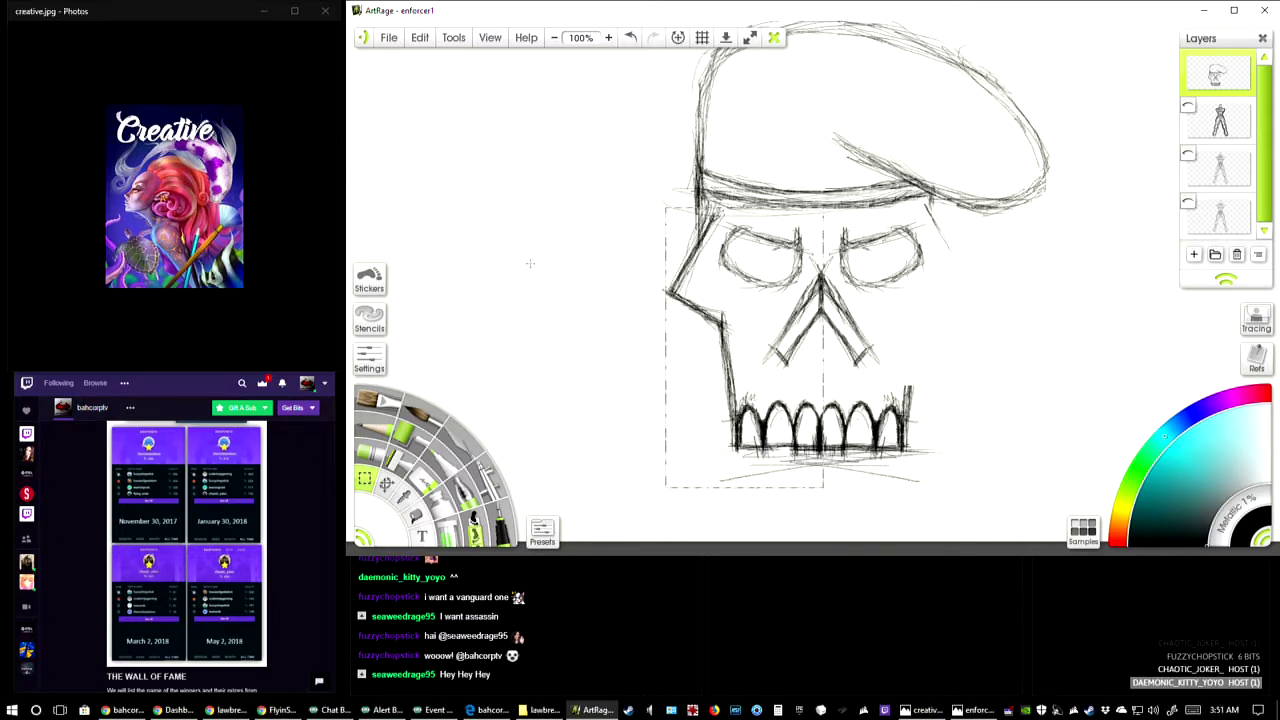
click(583, 287)
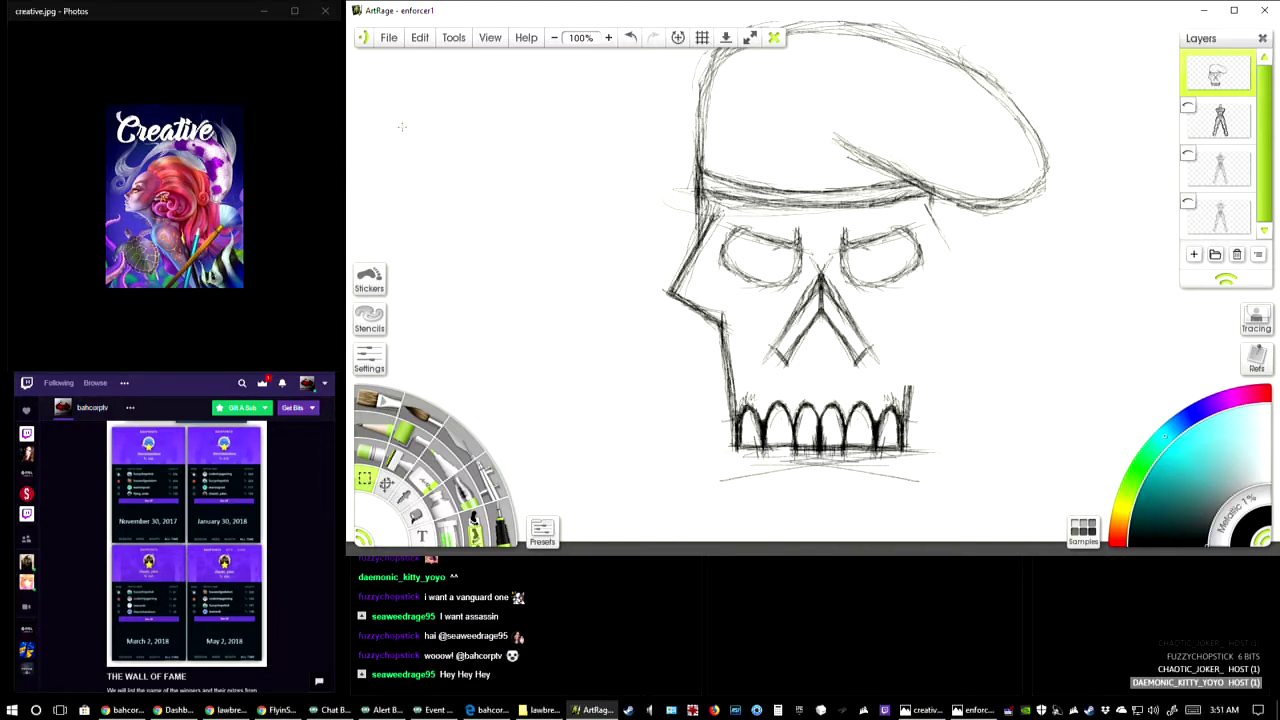
click(419, 37)
click(440, 120)
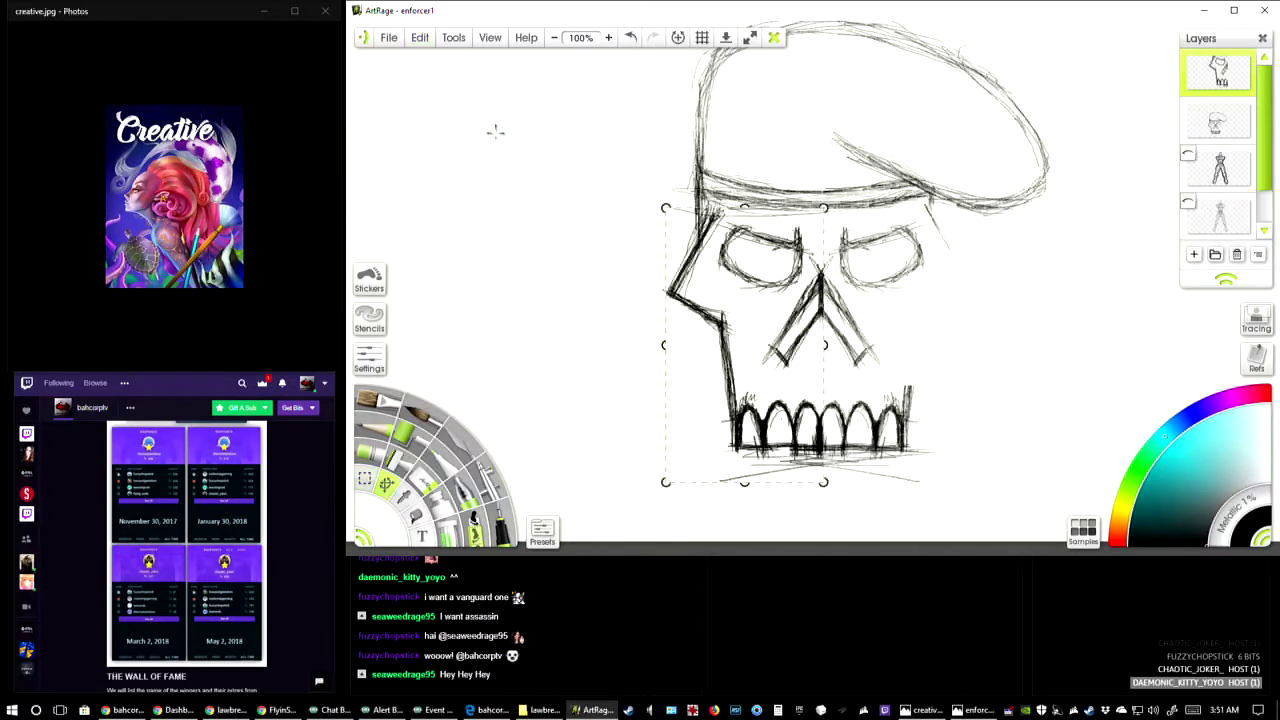
- Flip the pasted half face horizontally and move it onto the empty canvas beside the skull
right_click(756, 330)
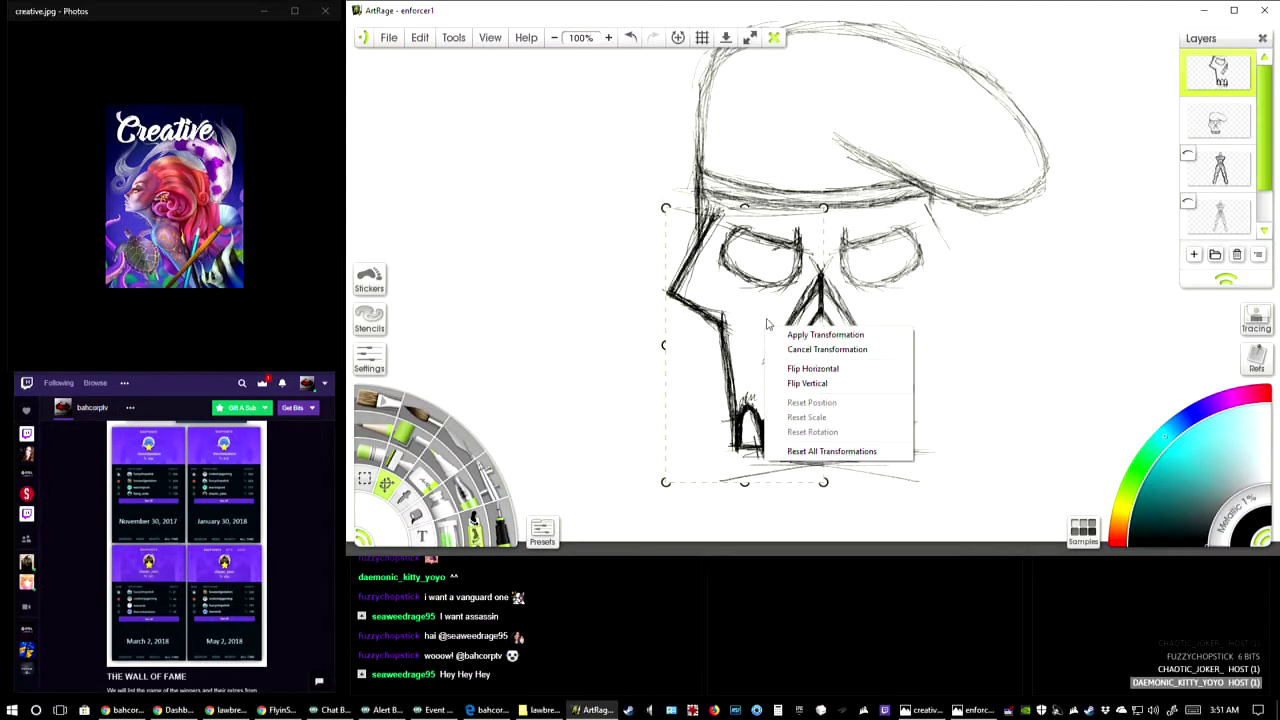
click(834, 366)
drag(750, 323, 526, 223)
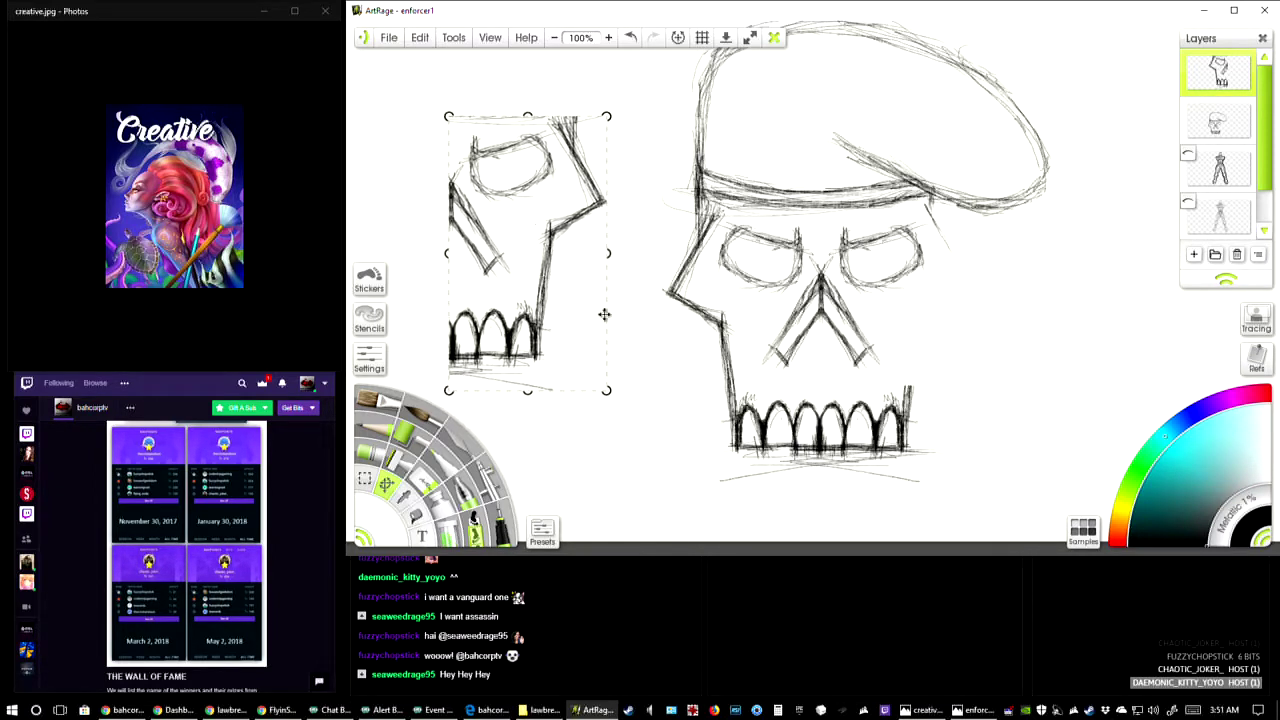
- Erase the right half of the face on the skull layer with the eraser at 64% size, and reselect the mirrored half's layer
click(1216, 120)
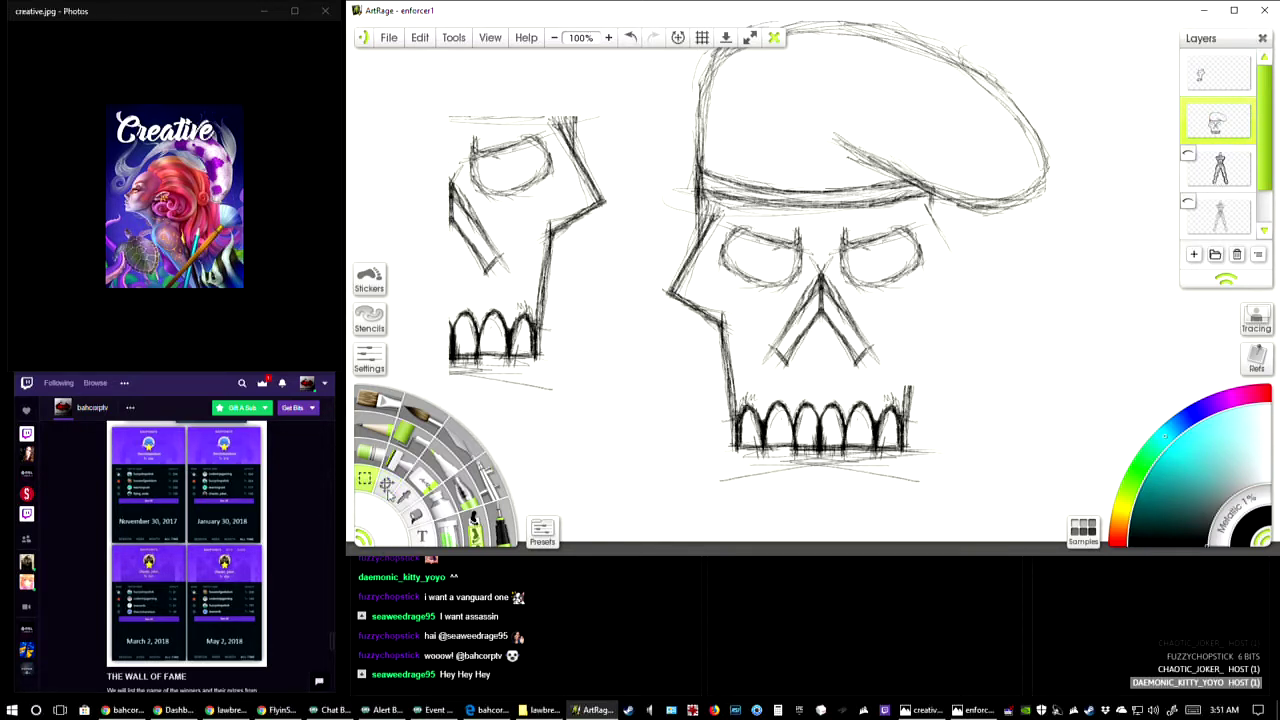
click(437, 485)
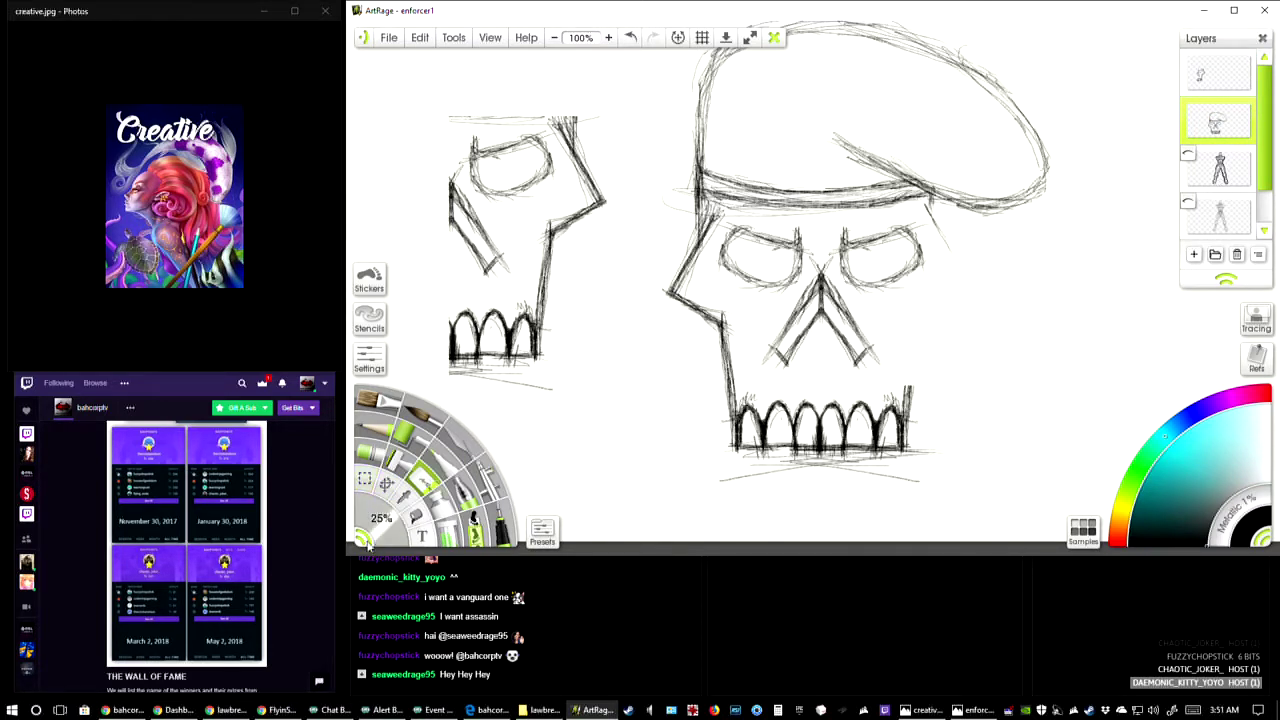
drag(378, 525, 432, 550)
mouse_move(861, 329)
mouse_down()
mouse_move(849, 341)
mouse_move(838, 298)
mouse_move(870, 246)
mouse_move(842, 240)
mouse_move(938, 232)
mouse_move(890, 276)
mouse_move(843, 267)
mouse_move(870, 420)
mouse_move(896, 430)
mouse_move(830, 430)
mouse_move(906, 420)
mouse_move(924, 452)
mouse_up()
mouse_move(886, 311)
mouse_down()
mouse_move(824, 300)
mouse_move(826, 264)
mouse_up()
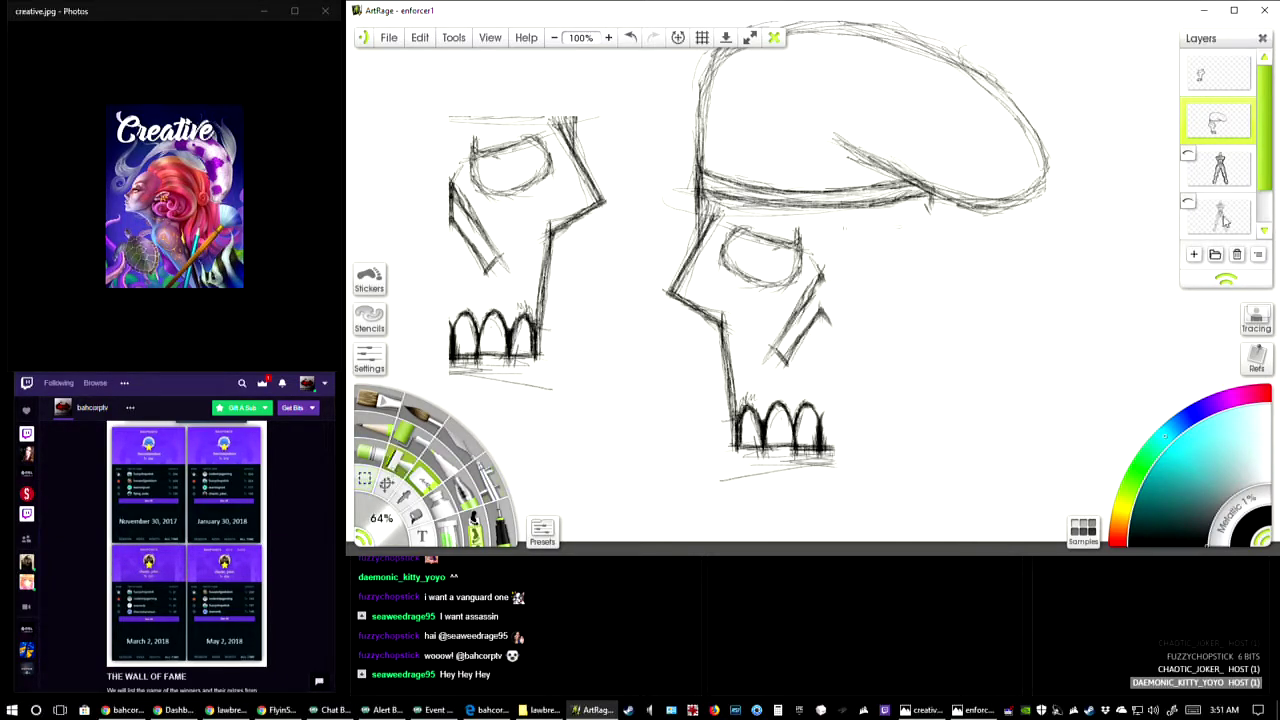
click(1210, 74)
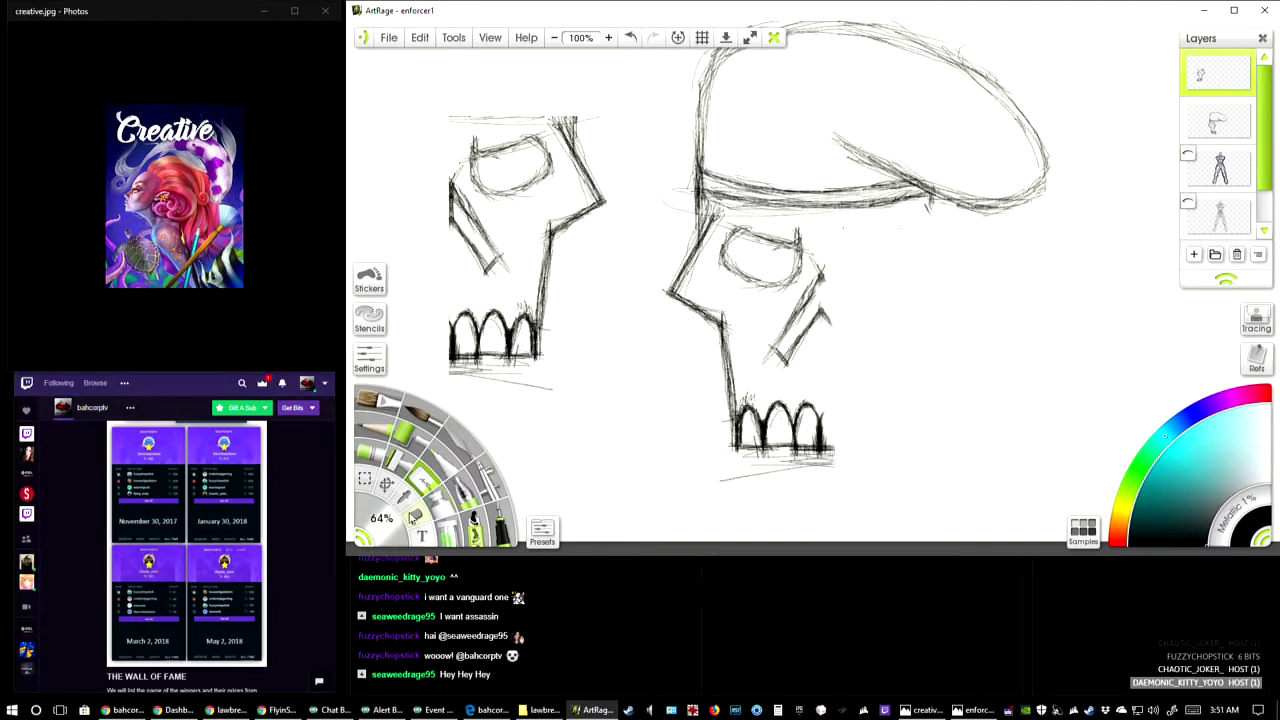
- Move the mirrored half face against the skull's centre line so both halves join at the nose and teeth
click(386, 484)
mouse_move(536, 256)
mouse_down()
mouse_move(908, 366)
mouse_move(920, 335)
mouse_move(897, 345)
mouse_up()
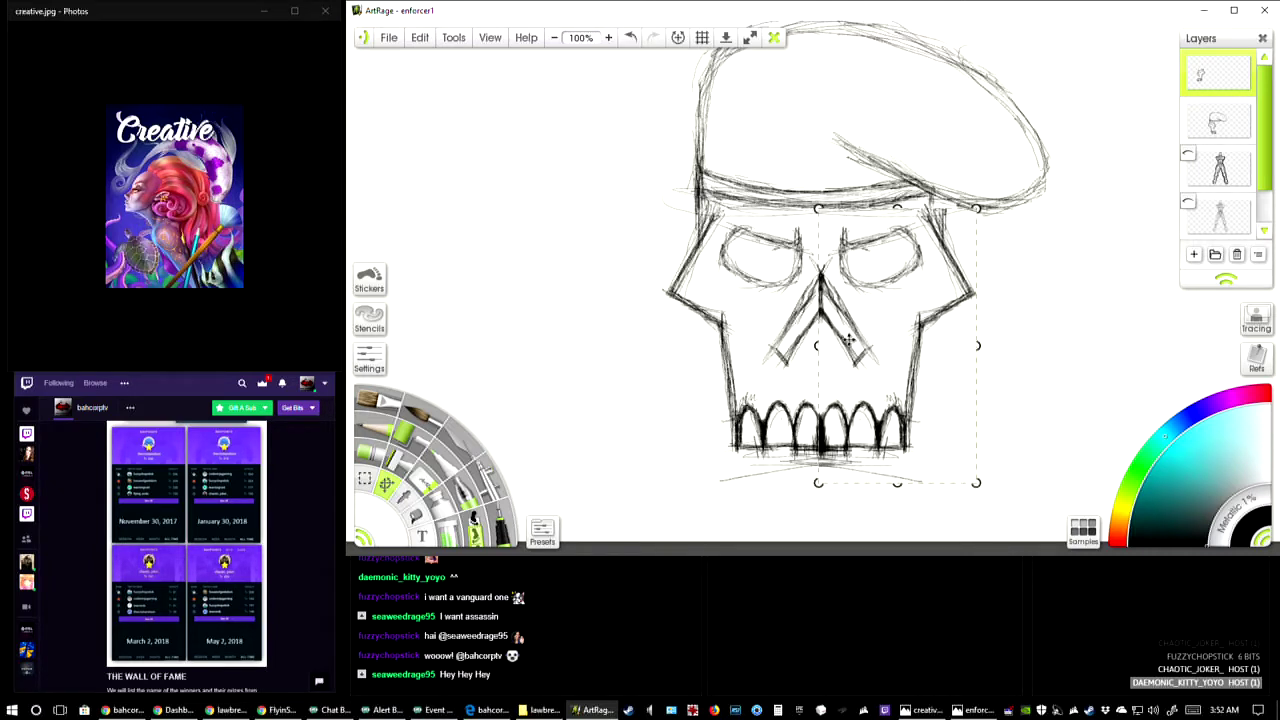
drag(848, 341, 848, 340)
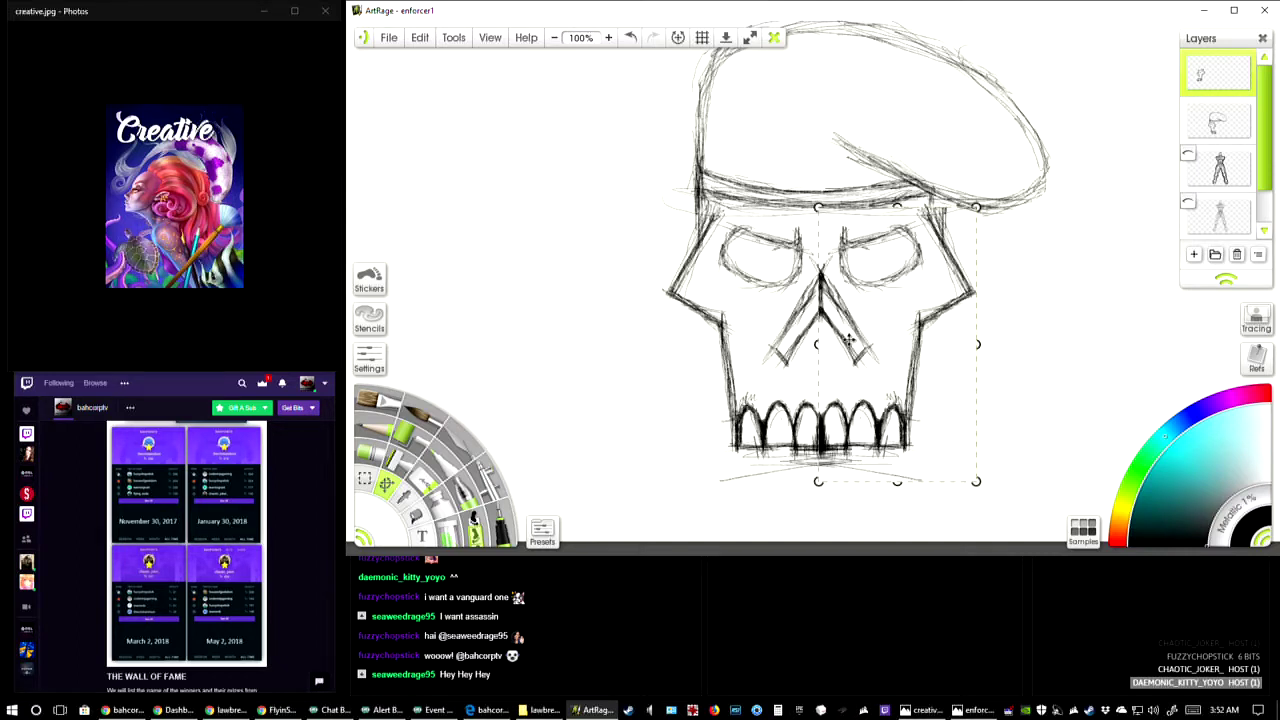
- Merge the mirrored half's layer down into the skull and beret layer
right_click(1245, 90)
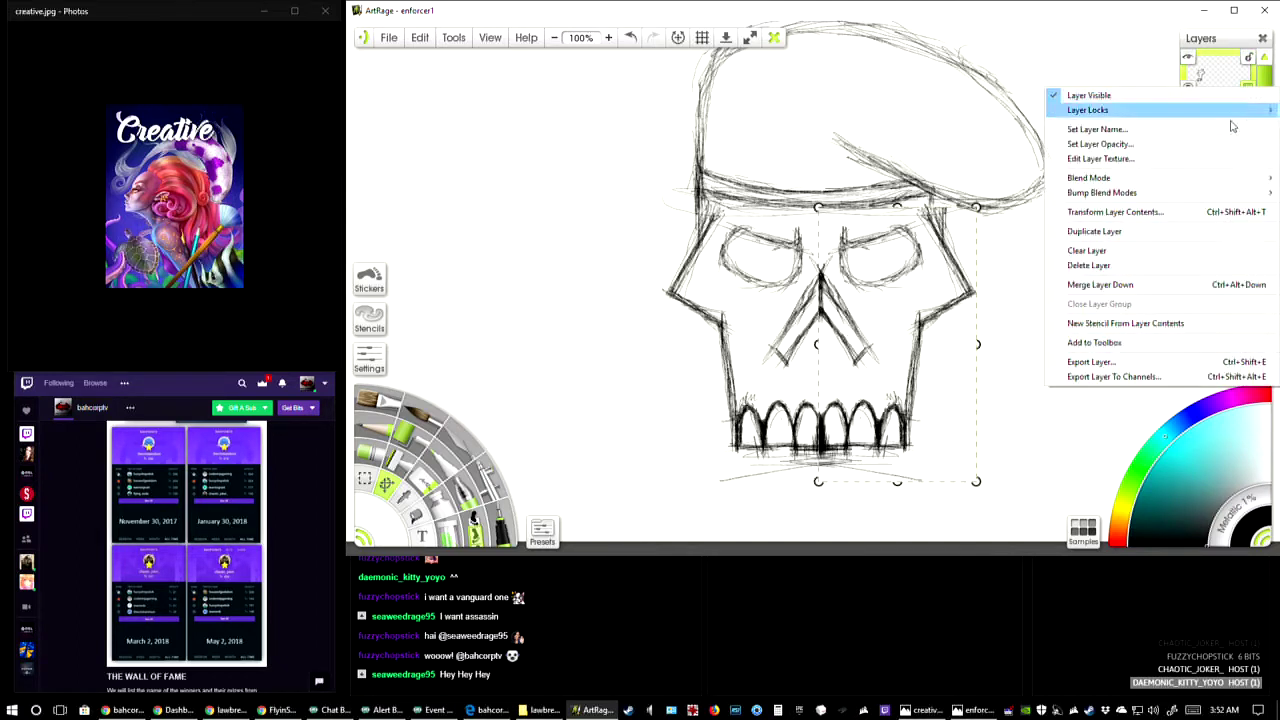
click(1100, 48)
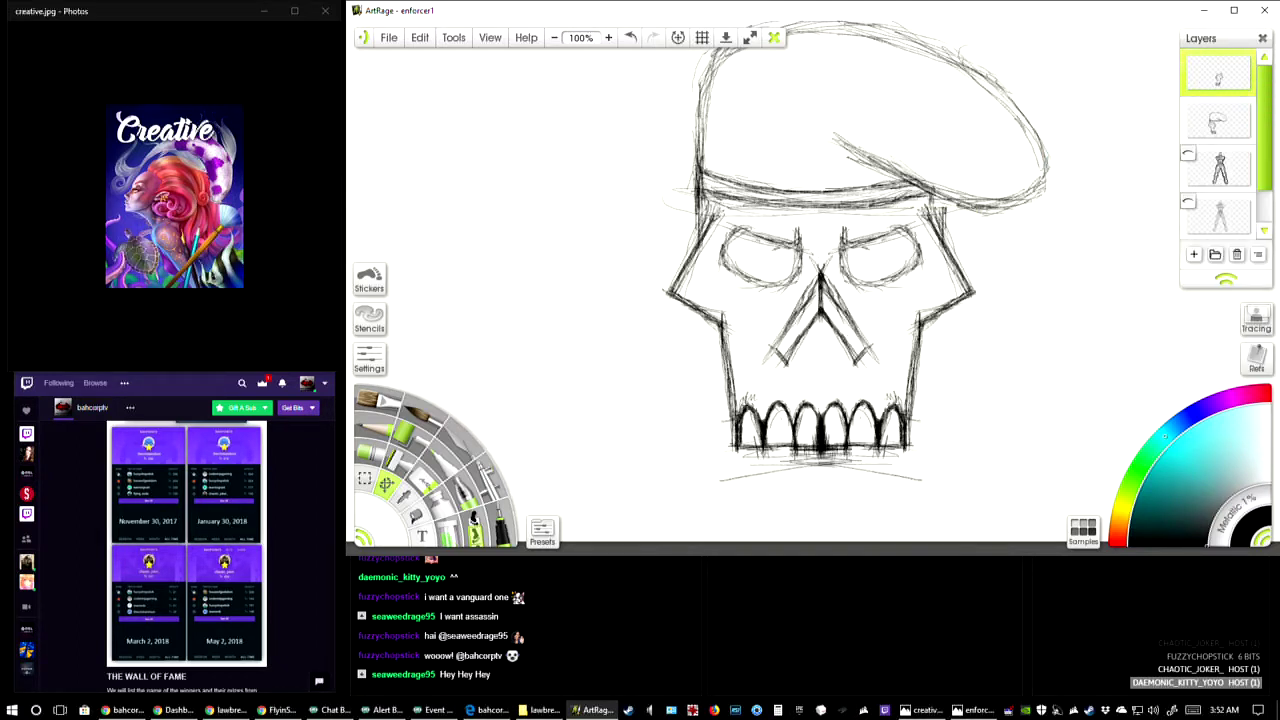
right_click(1220, 90)
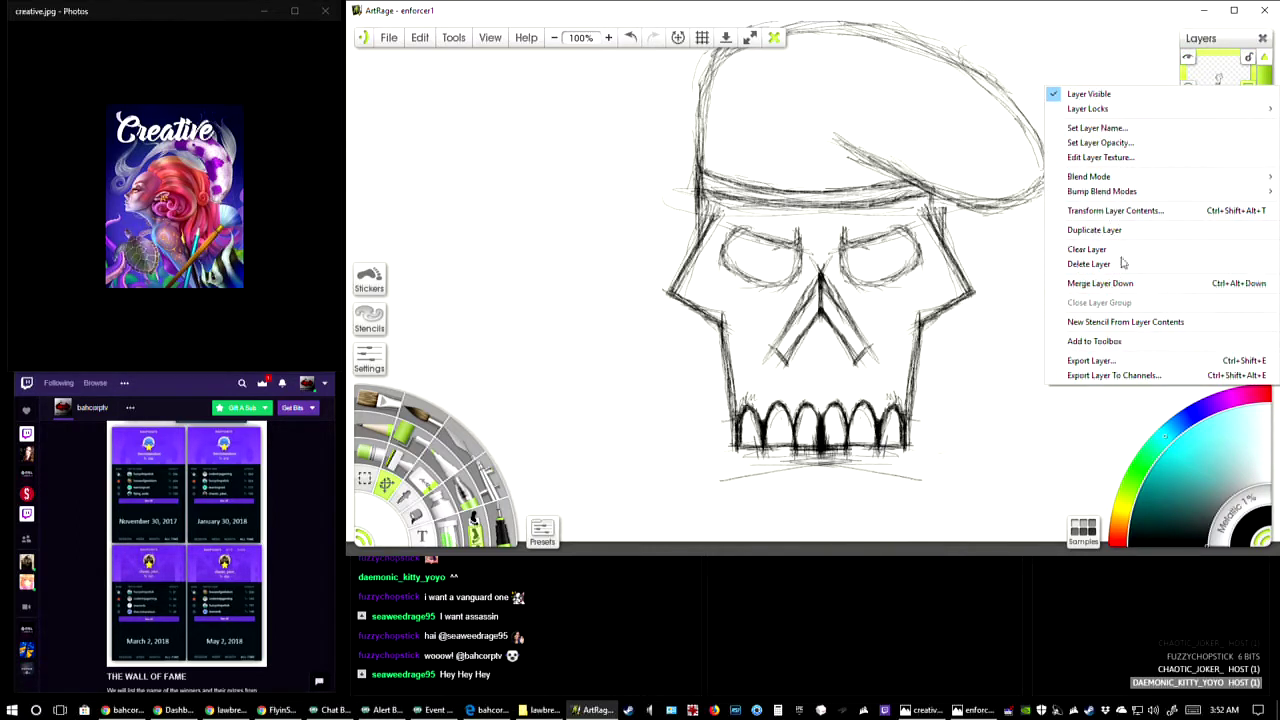
click(1123, 283)
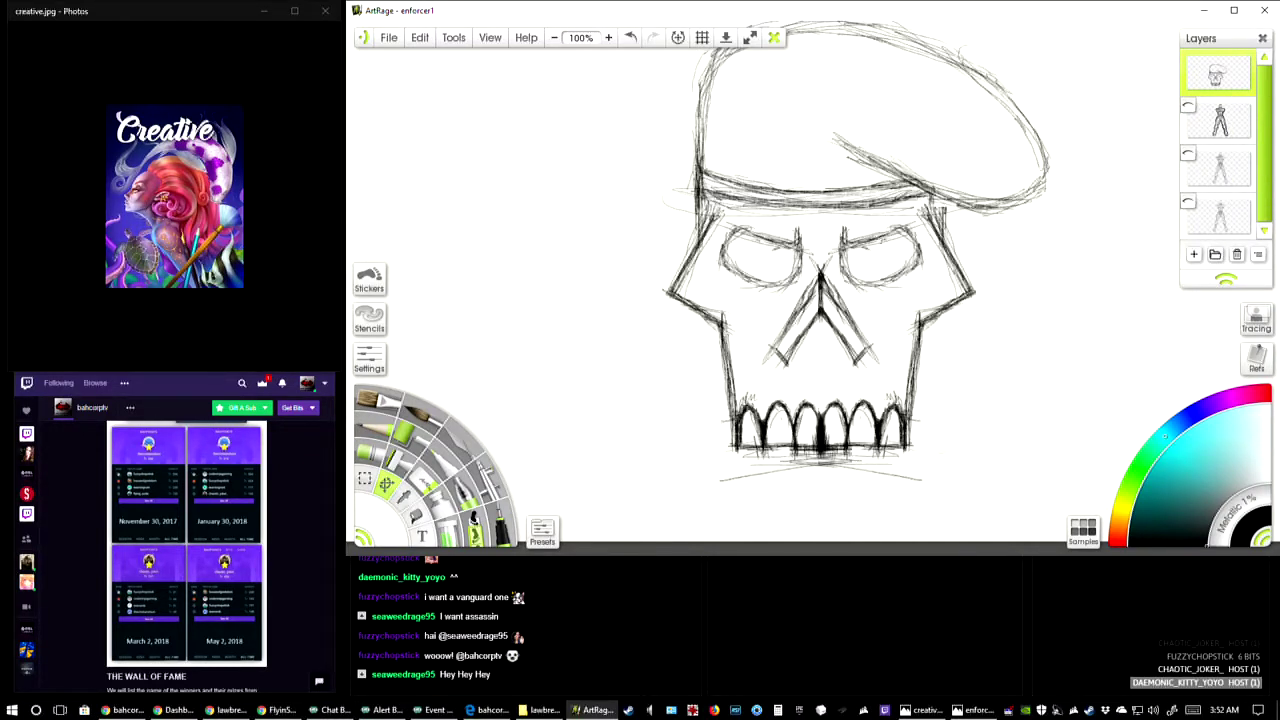
- Erase the beret's crown outline with the eraser at 64% size, keeping the headband, the lower left edge and the fold
click(554, 37)
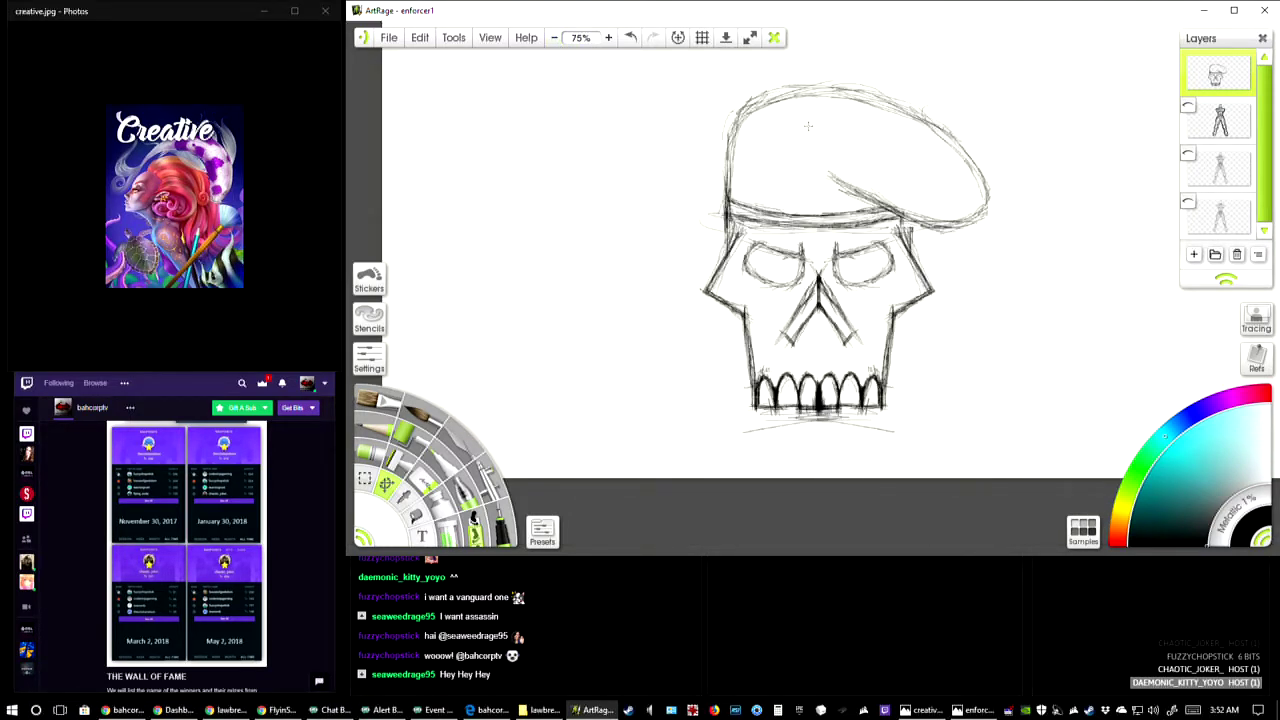
click(426, 482)
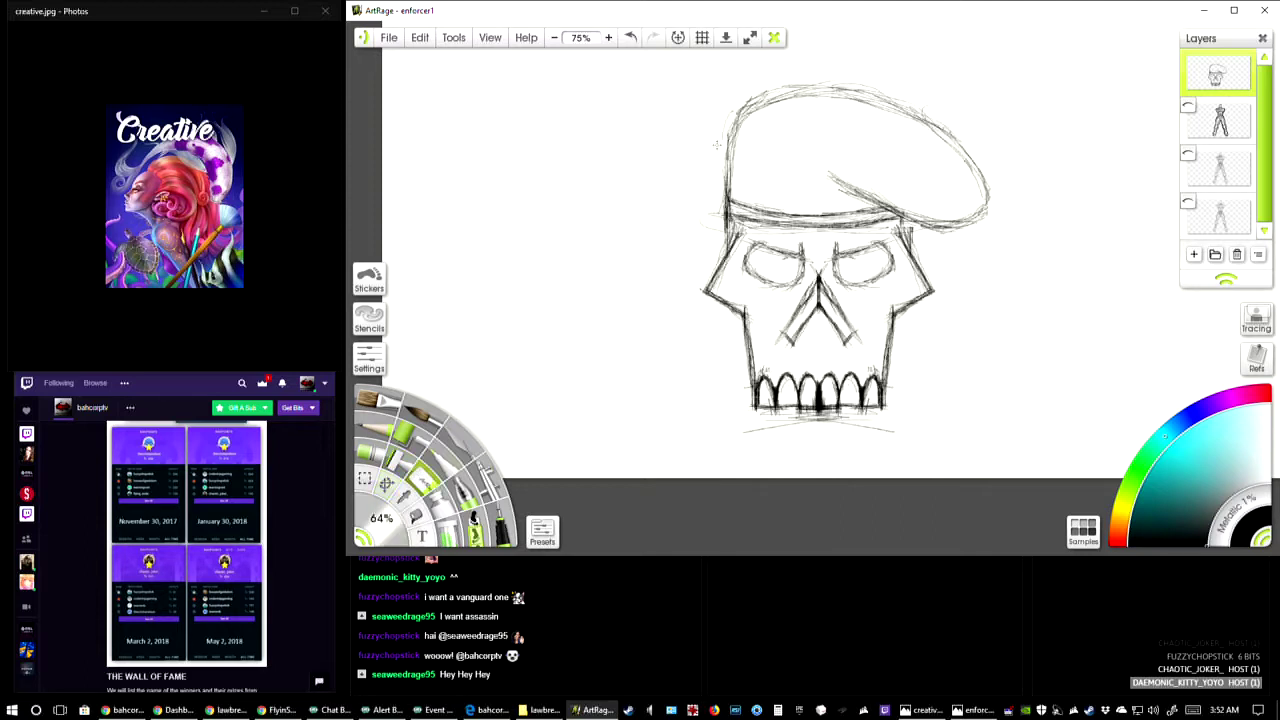
mouse_move(734, 100)
mouse_down()
mouse_move(736, 140)
mouse_move(790, 86)
mouse_move(901, 92)
mouse_move(943, 116)
mouse_up()
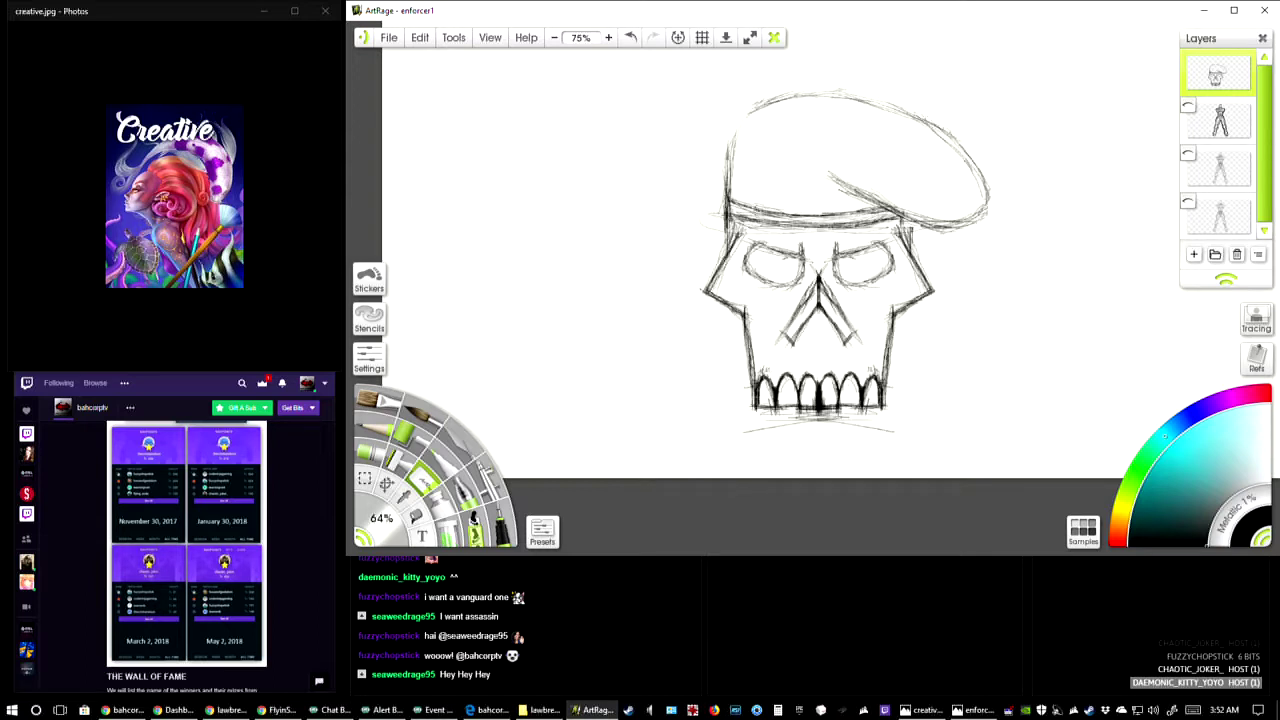
mouse_move(762, 95)
mouse_down()
mouse_move(916, 126)
mouse_move(989, 166)
mouse_move(977, 166)
mouse_move(986, 212)
mouse_up()
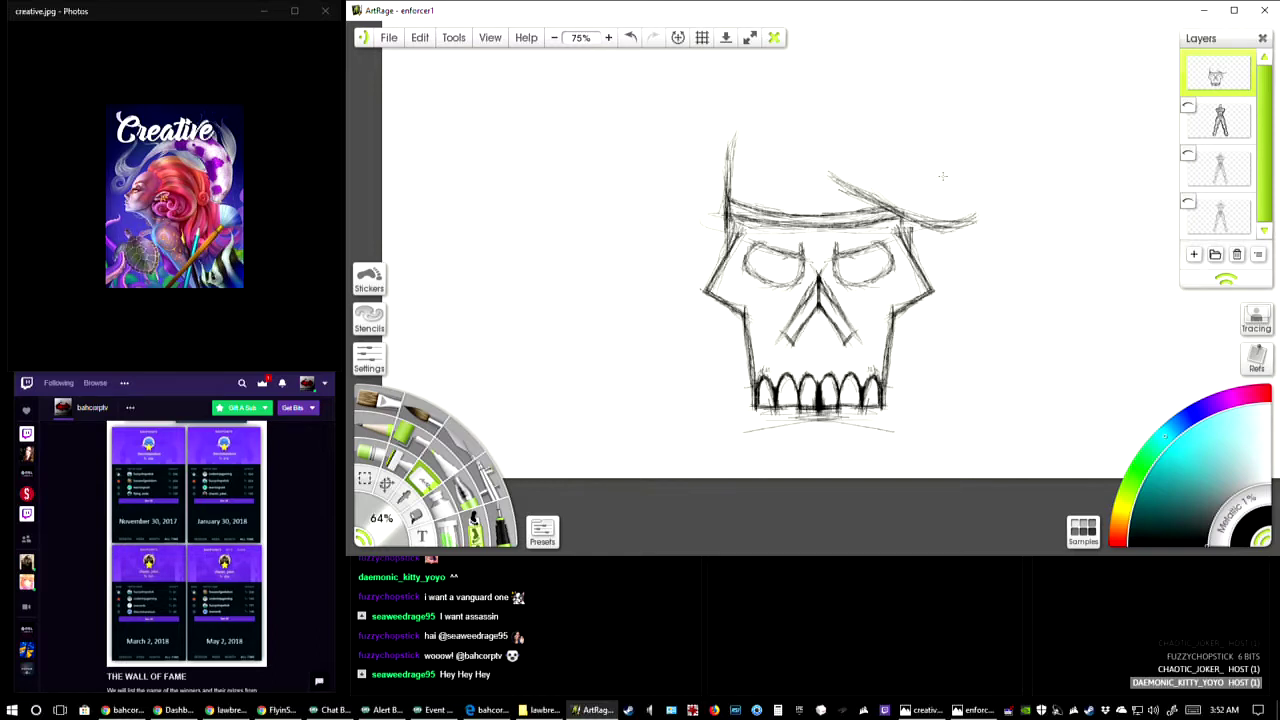
- Restroke the beret's left edge above the headband with the pencil at 3% size, and save the painting
click(505, 525)
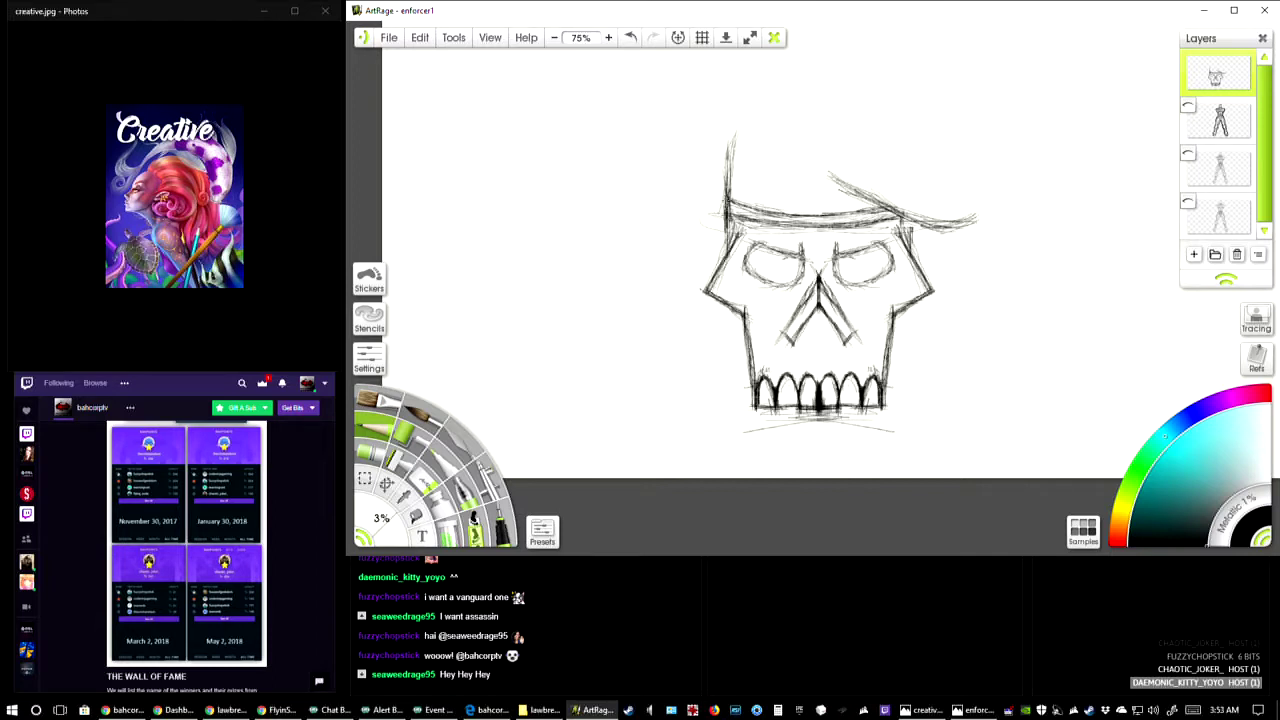
mouse_move(727, 214)
mouse_down()
mouse_move(728, 166)
mouse_move(727, 204)
mouse_up()
click(389, 37)
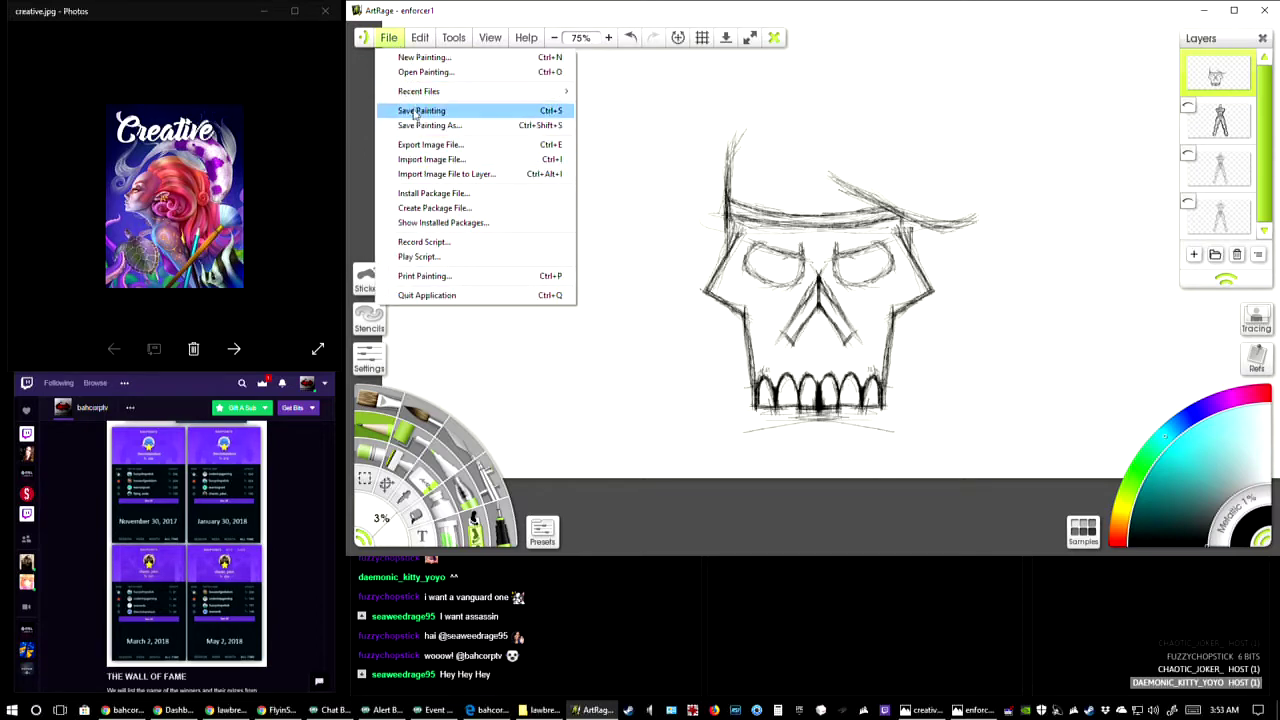
click(460, 108)
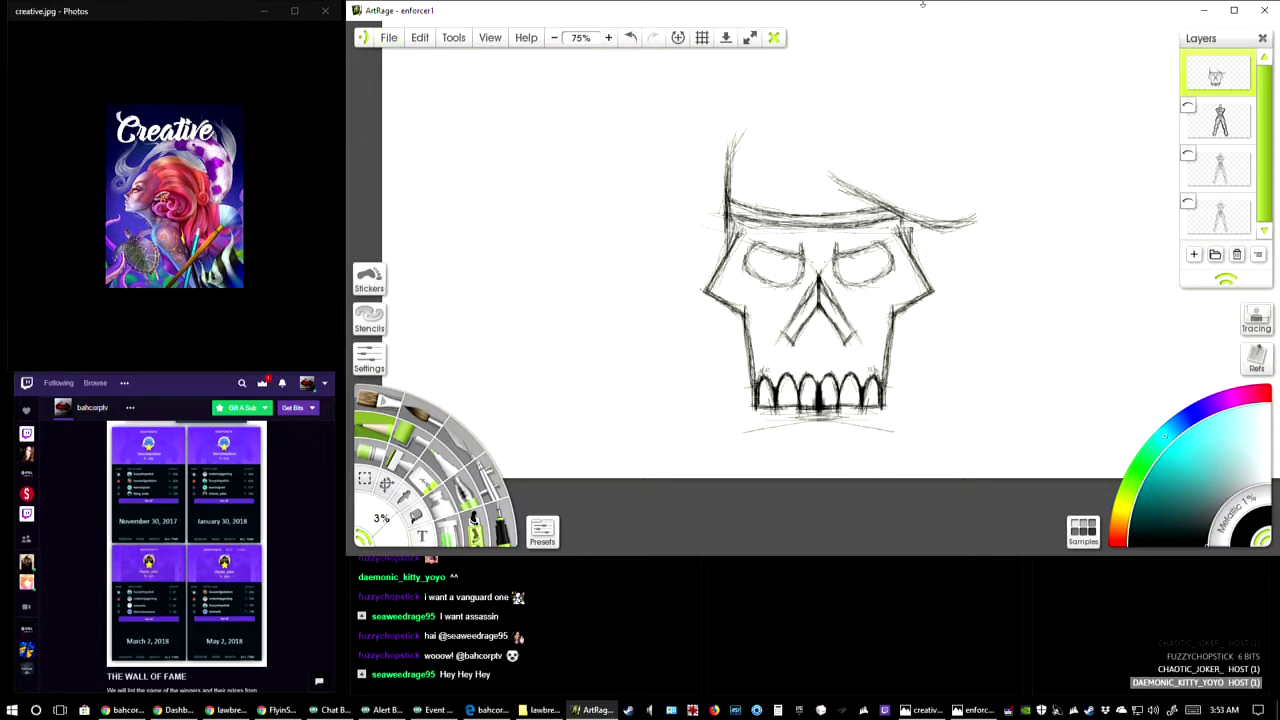
- Switch to the Chrome window with the reference images and show sub1.jpg
mouse_move(197, 710)
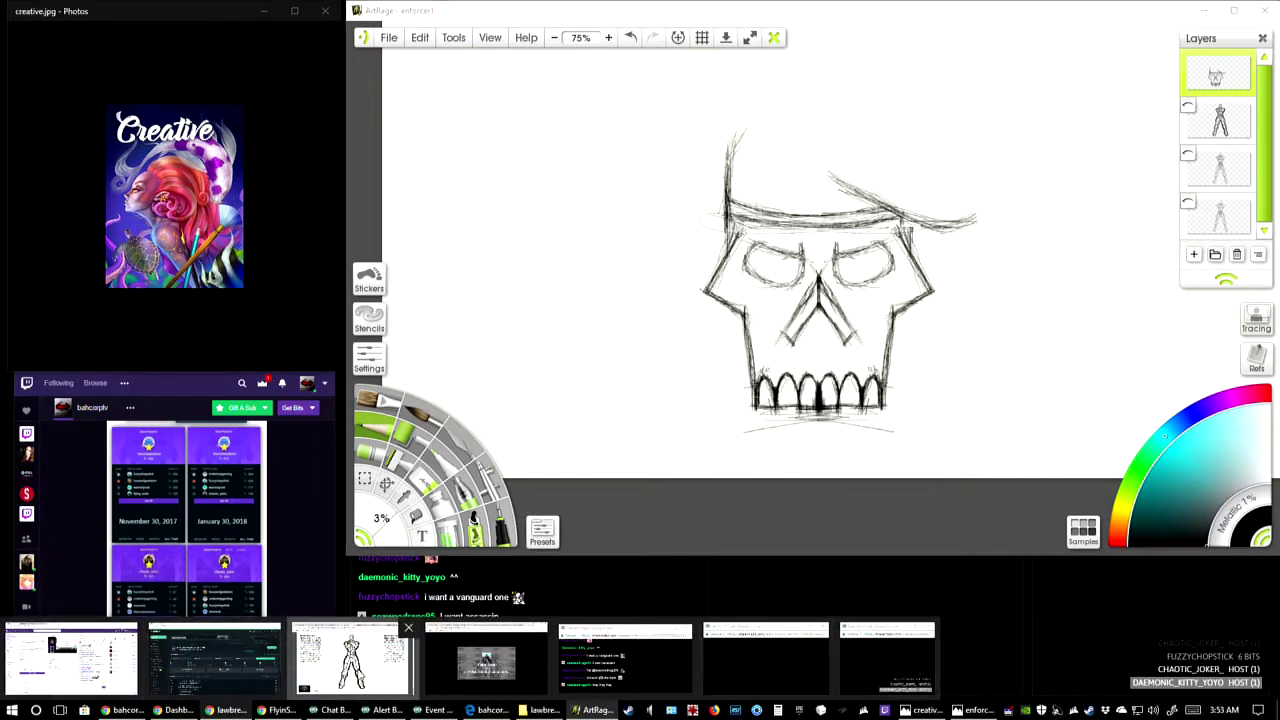
click(350, 660)
click(425, 21)
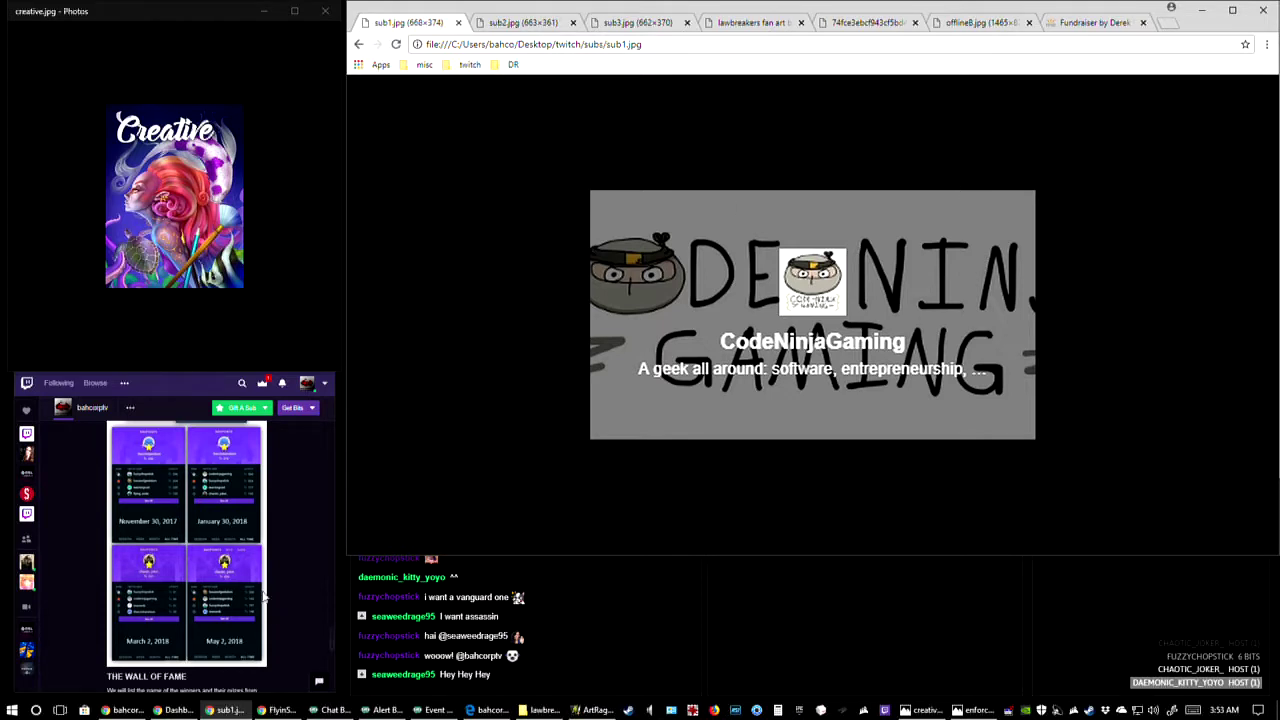
- Look through the Twitch channel page's info panels and show the BAHPOINTS ranking in the all-time leaderboard
scroll(235, 515, up, 5)
scroll(235, 515, up, 10)
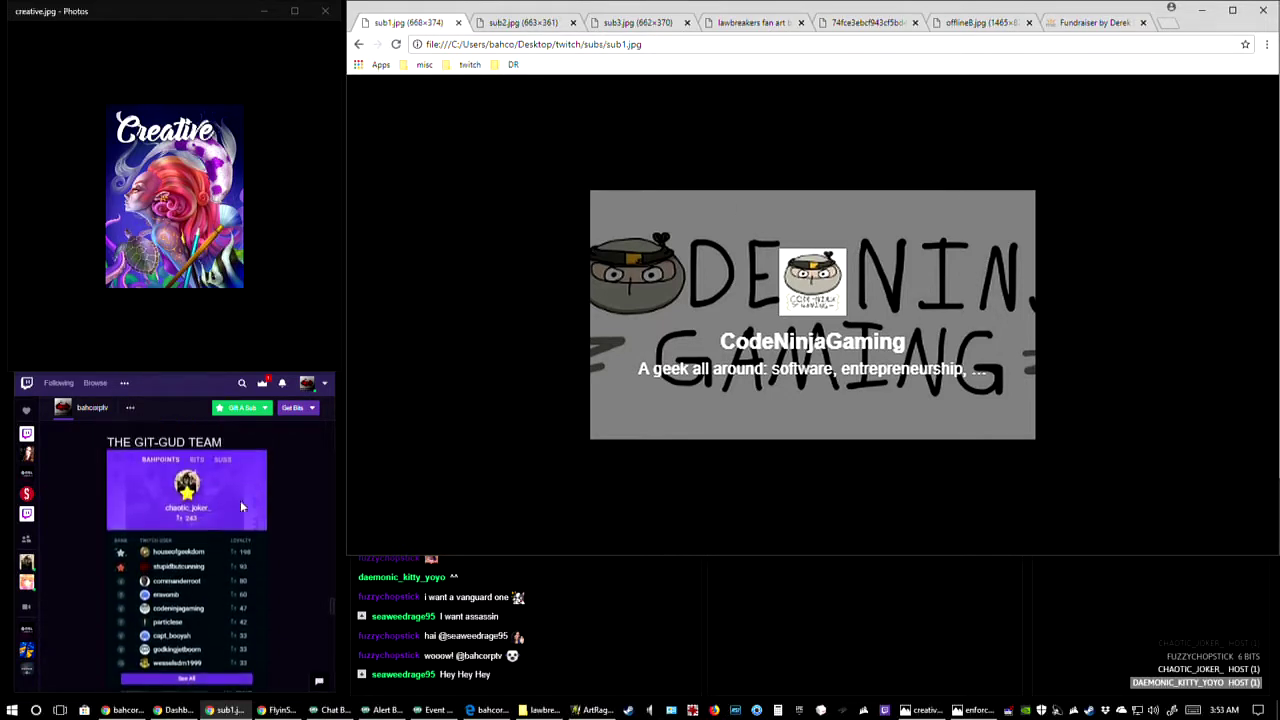
scroll(244, 504, up, 4)
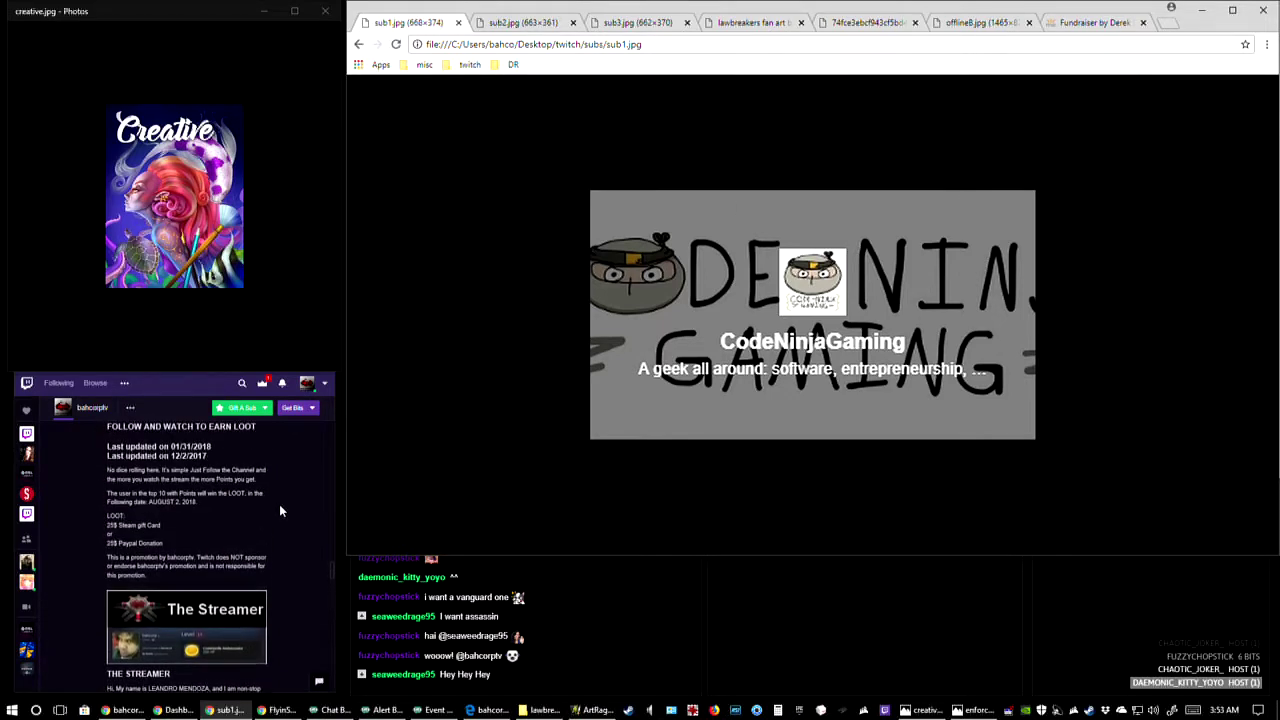
scroll(283, 490, down, 2)
scroll(286, 487, down, 1)
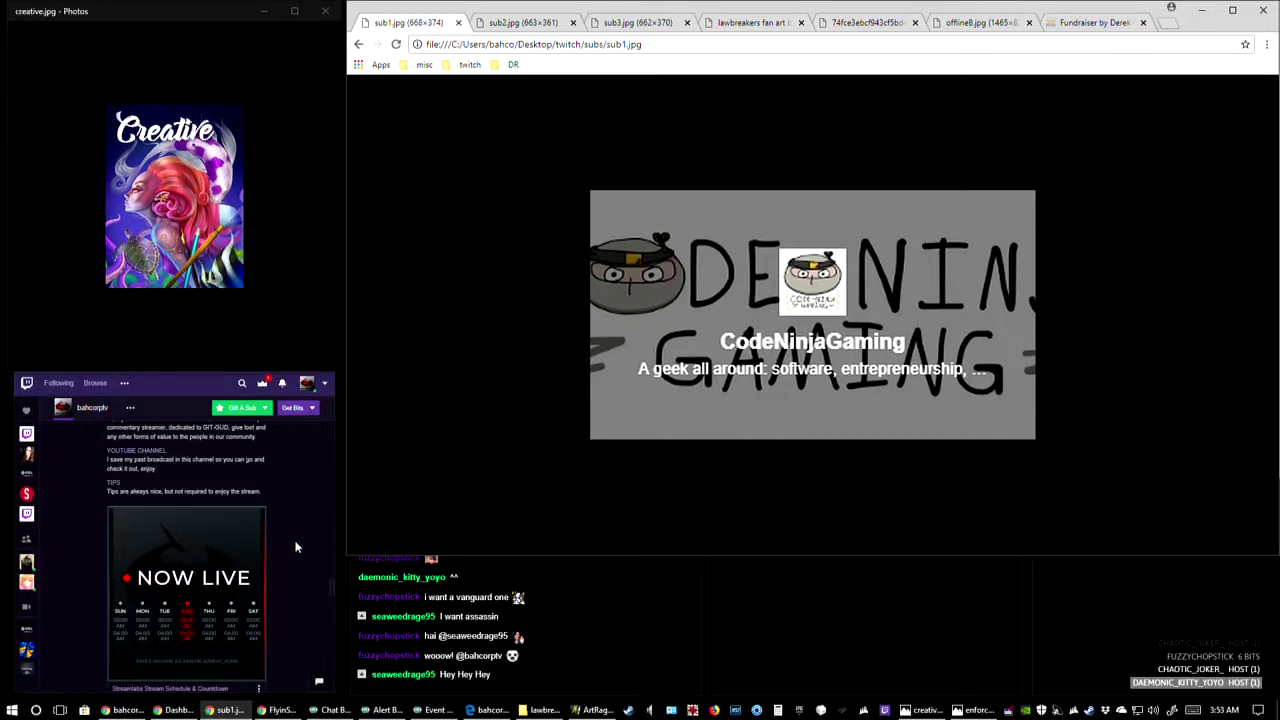
scroll(301, 528, down, 10)
scroll(300, 513, up, 8)
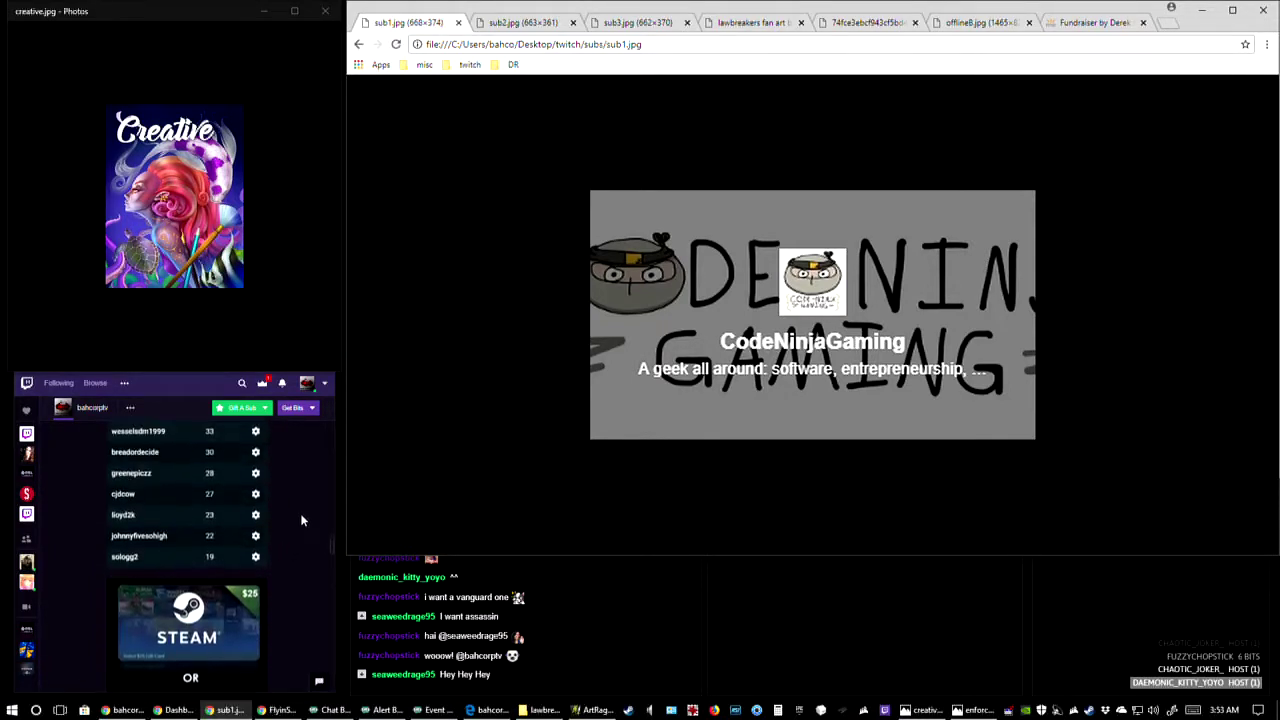
scroll(300, 519, up, 6)
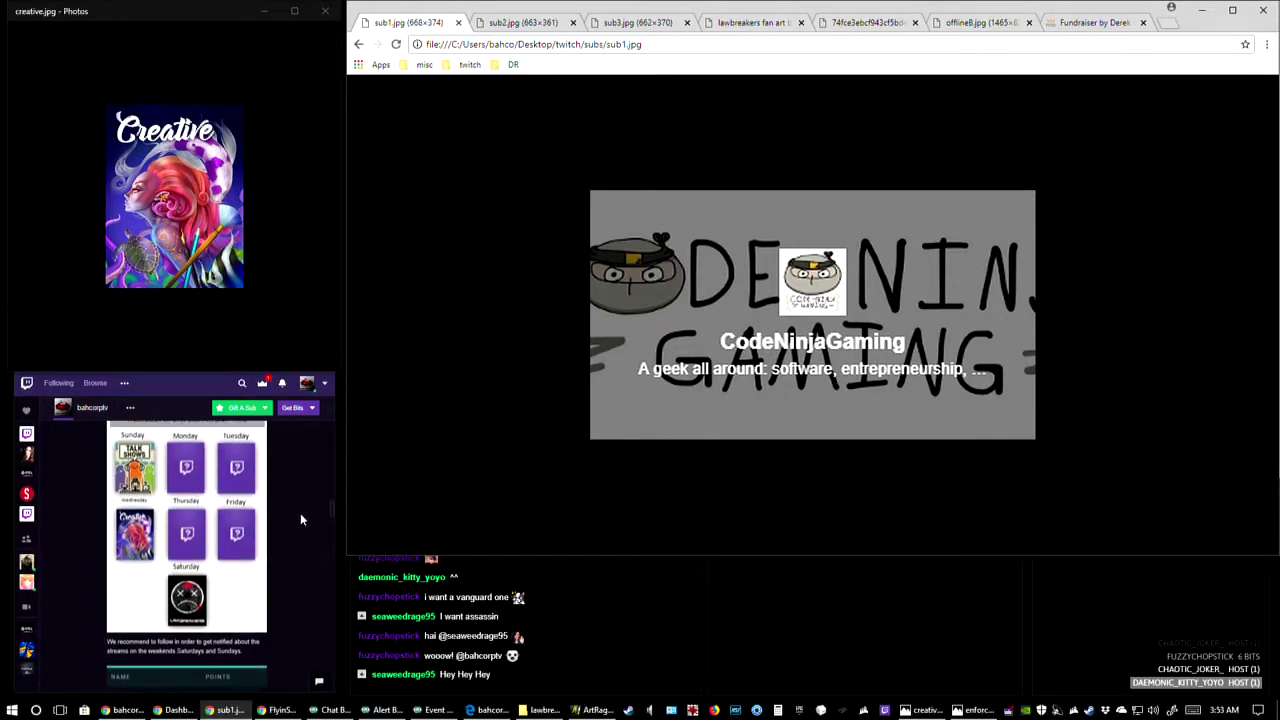
scroll(299, 523, up, 8)
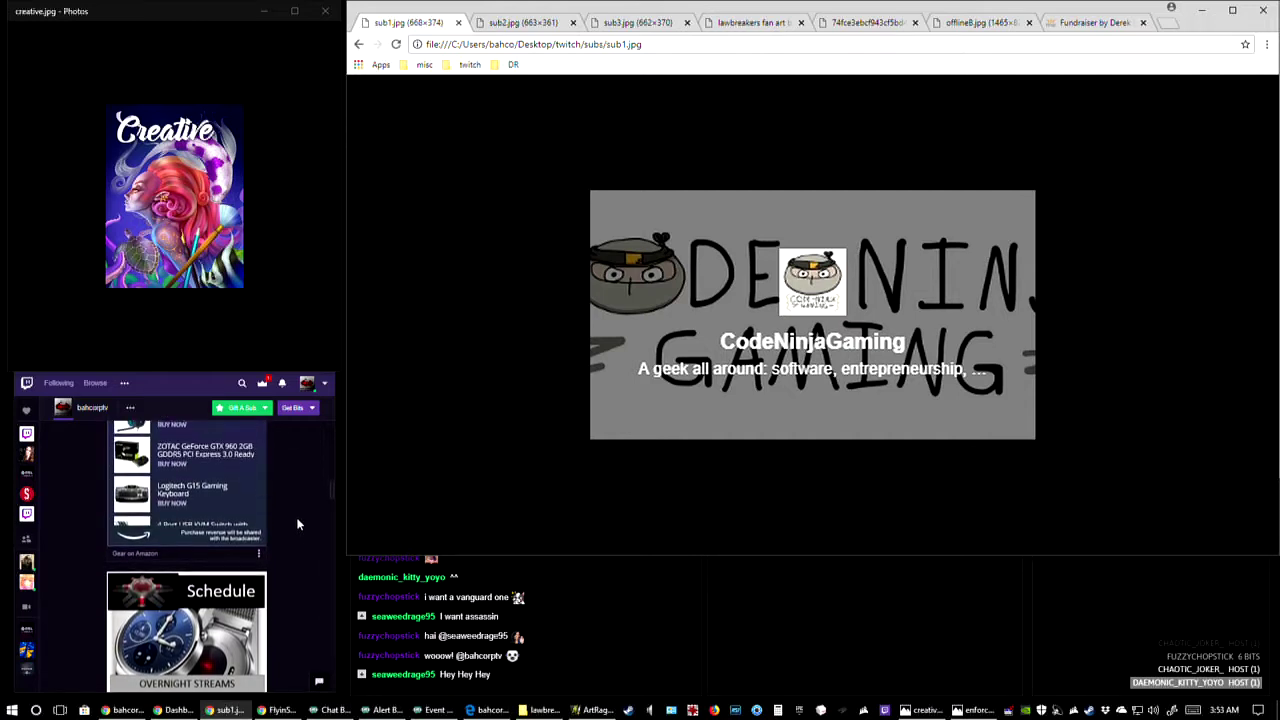
scroll(297, 520, up, 1)
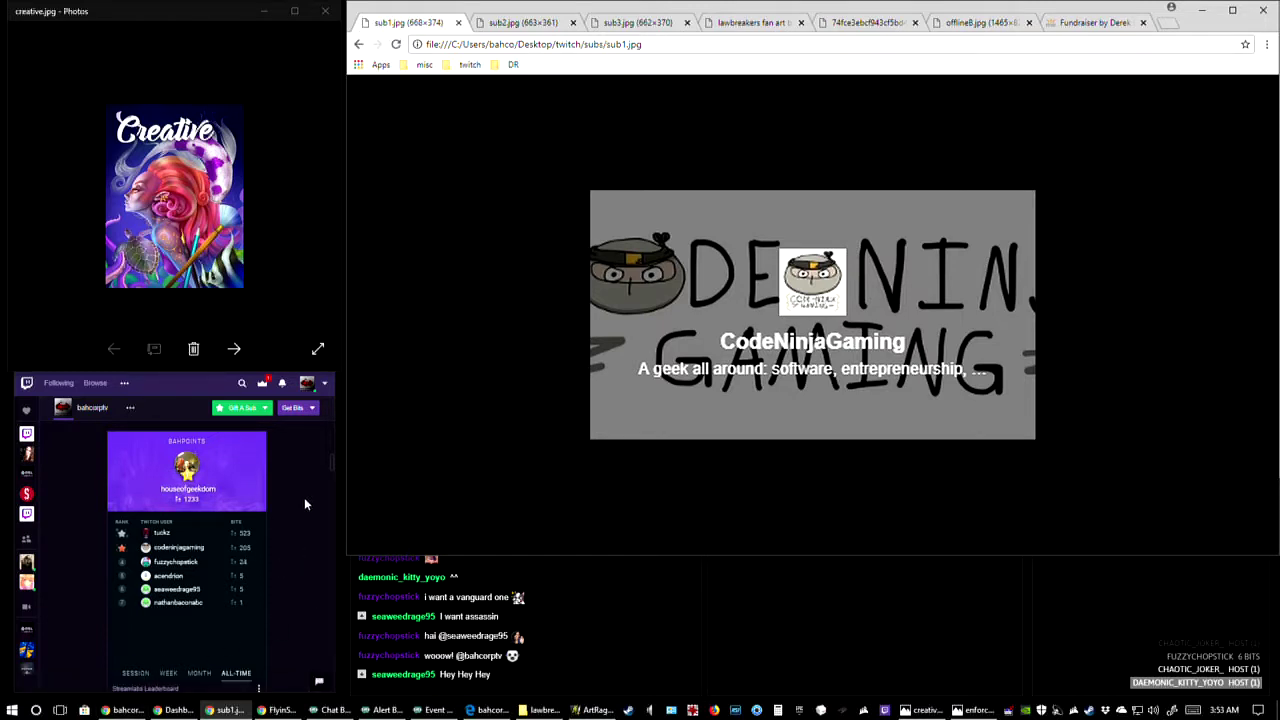
scroll(304, 497, down, 1)
click(181, 427)
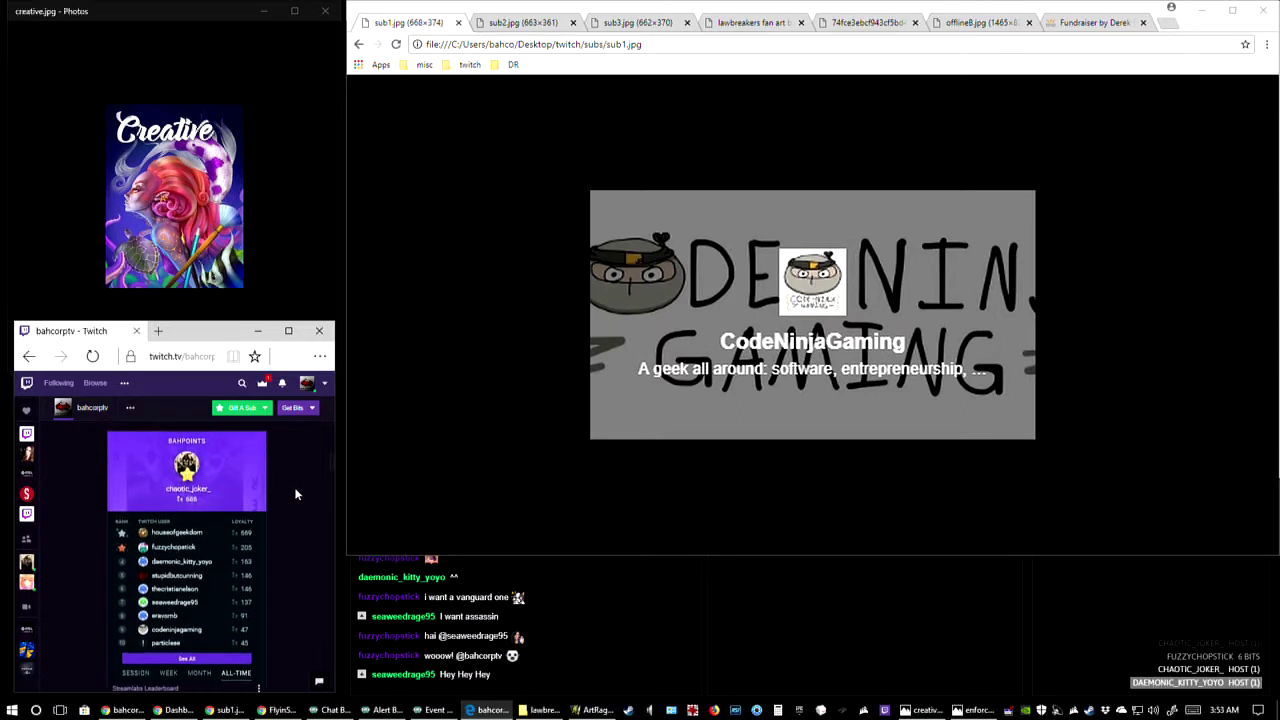
click(325, 260)
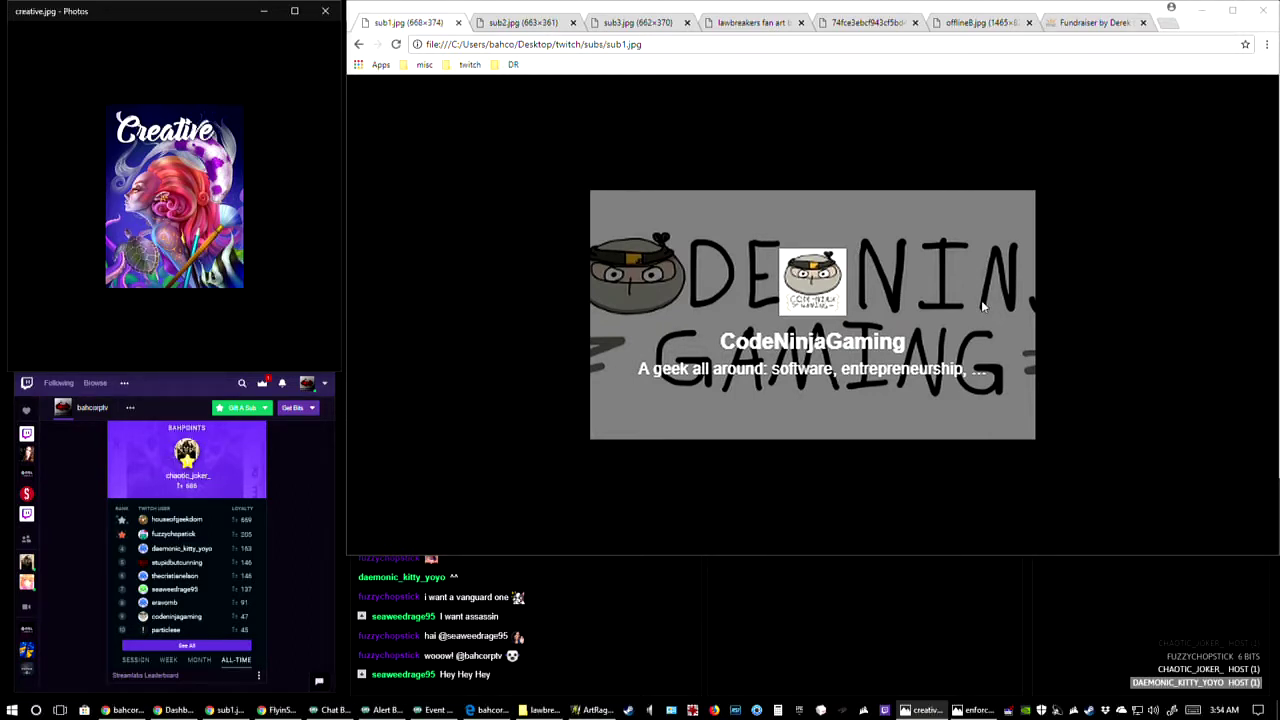
- View the subscriber images sub2.jpg and sub3.jpg, and the offline banner explaining the BAHpoints loot promotion
click(580, 22)
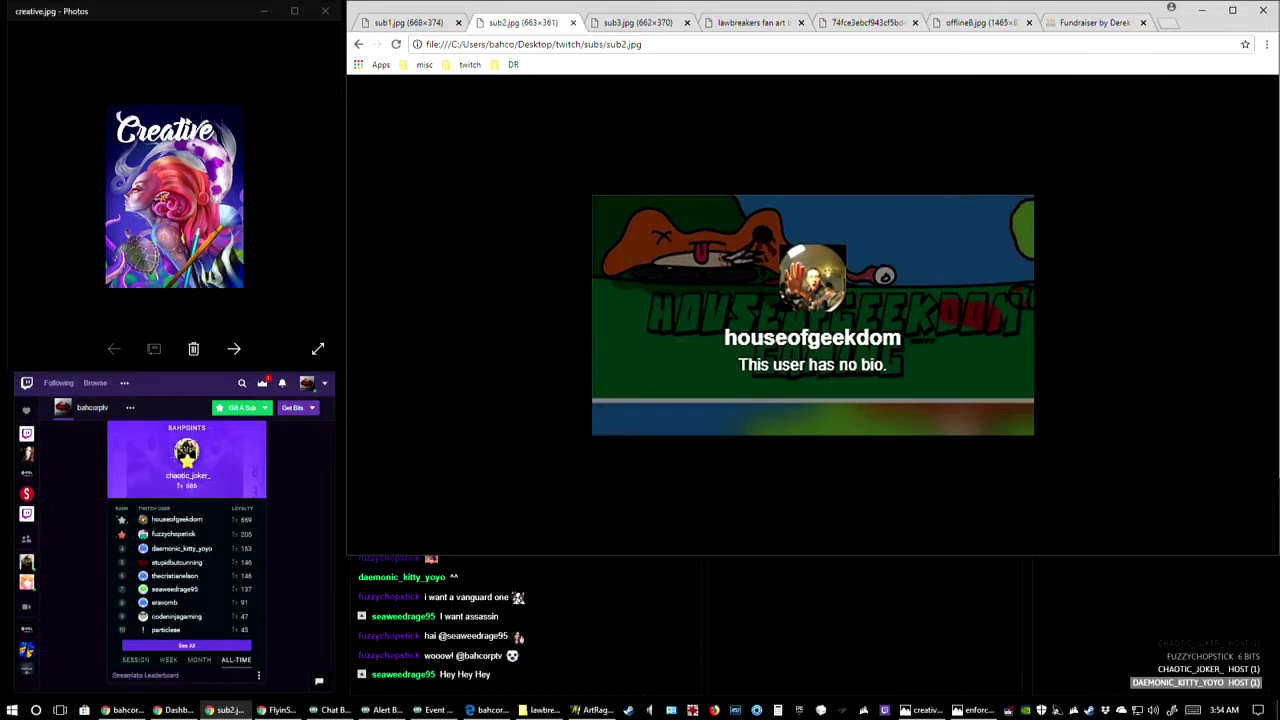
key(alt+Tab)
key(alt+Tab)
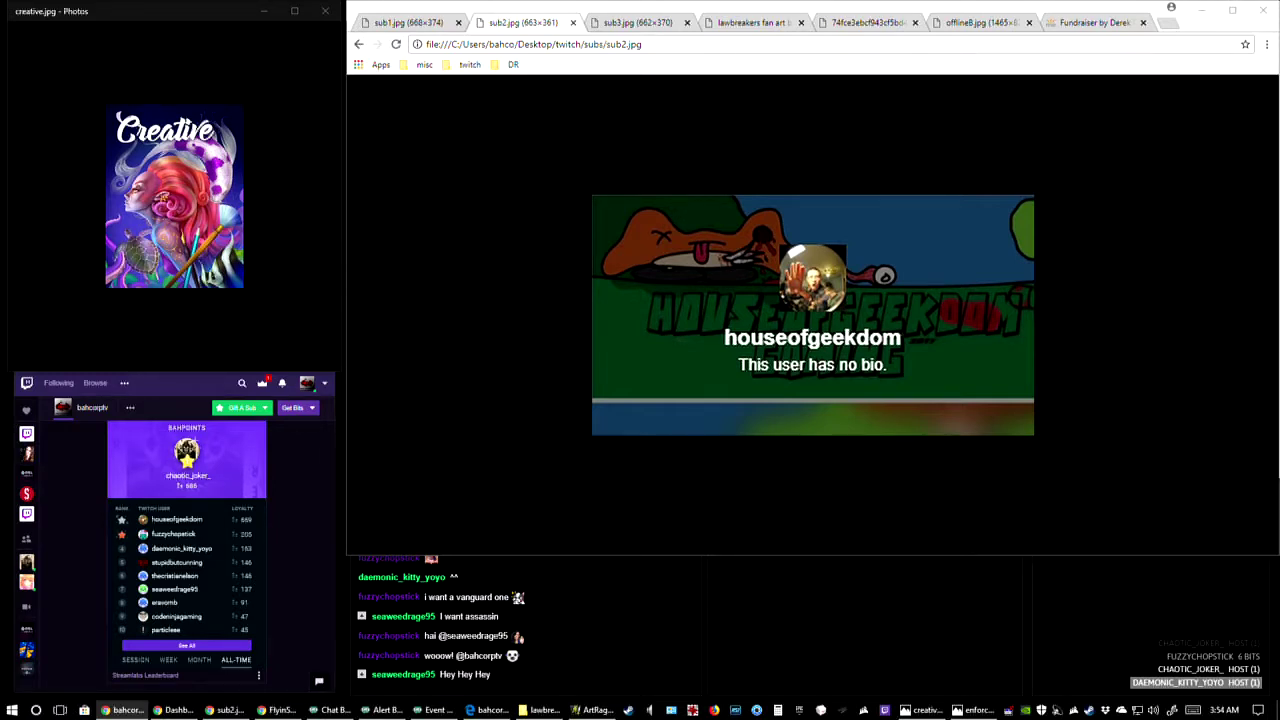
key(alt+Tab)
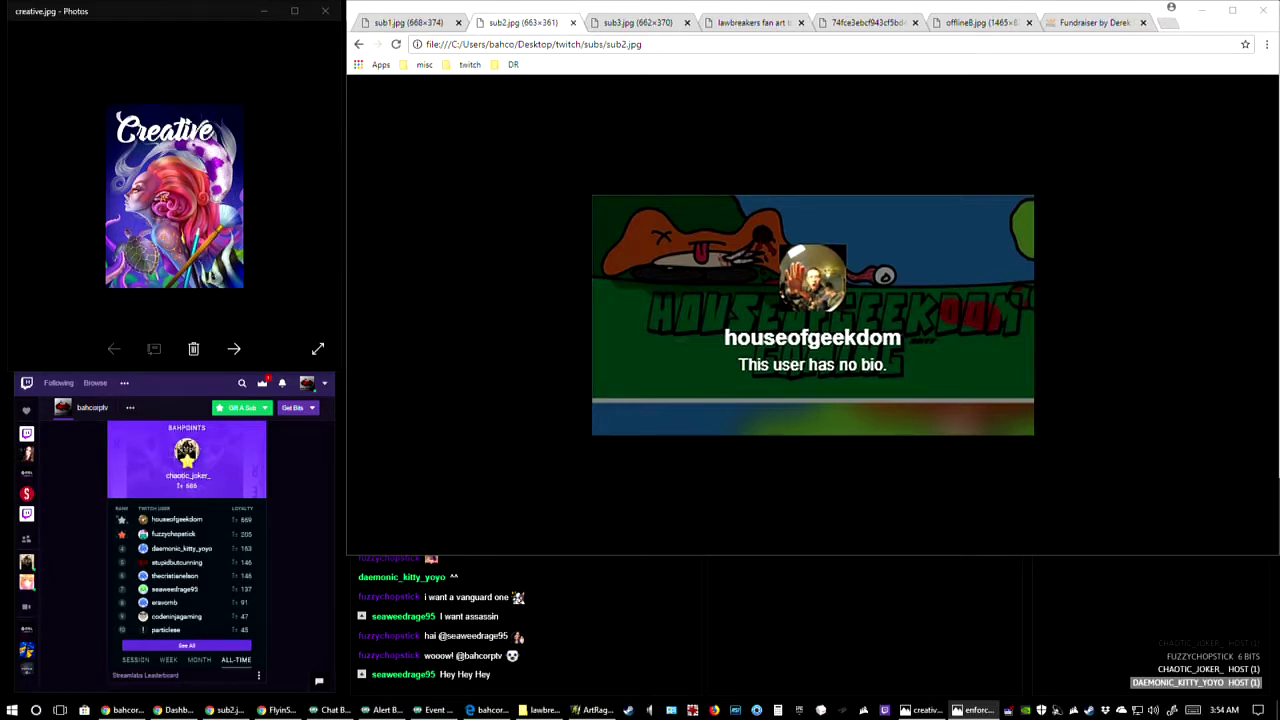
click(660, 22)
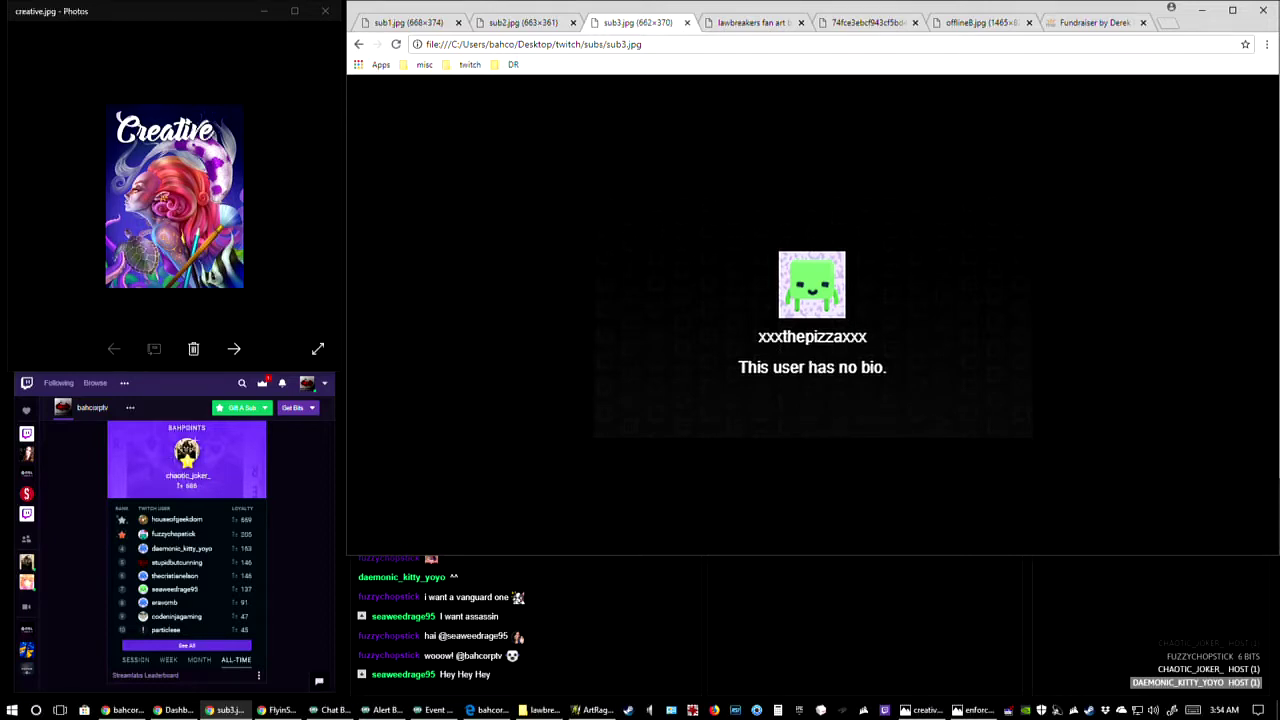
key(alt+Tab)
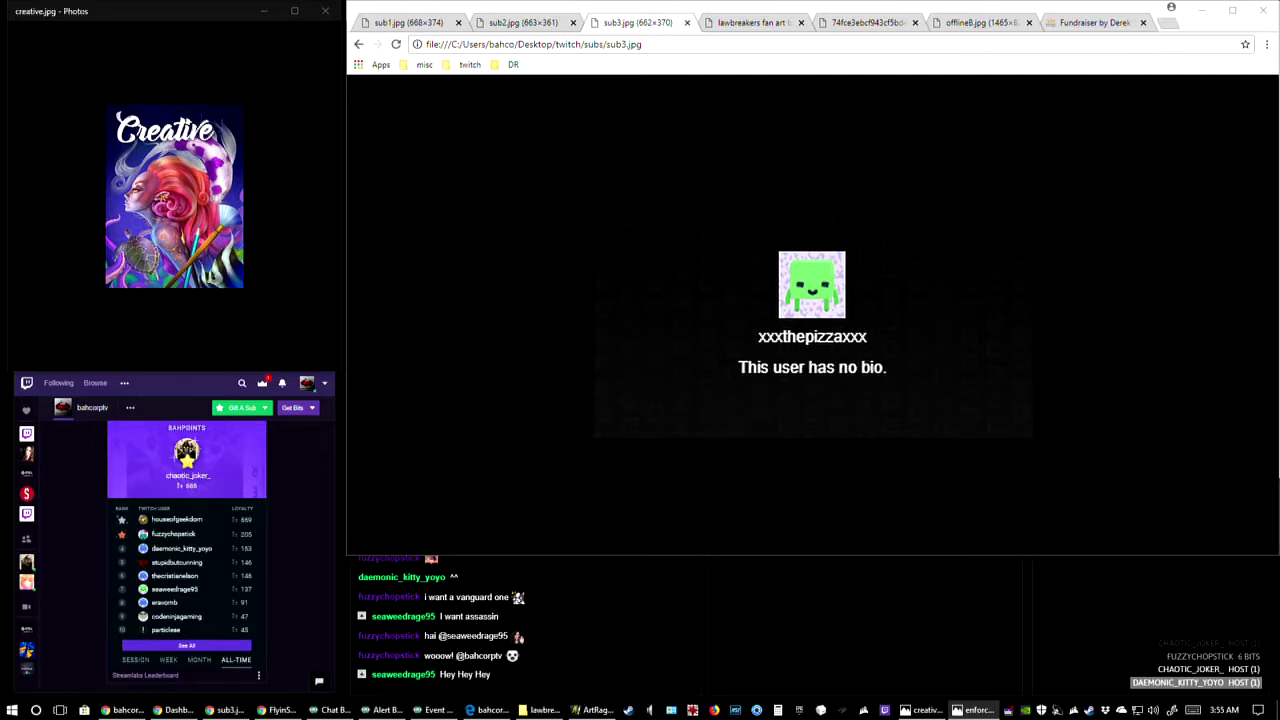
key(alt+Tab)
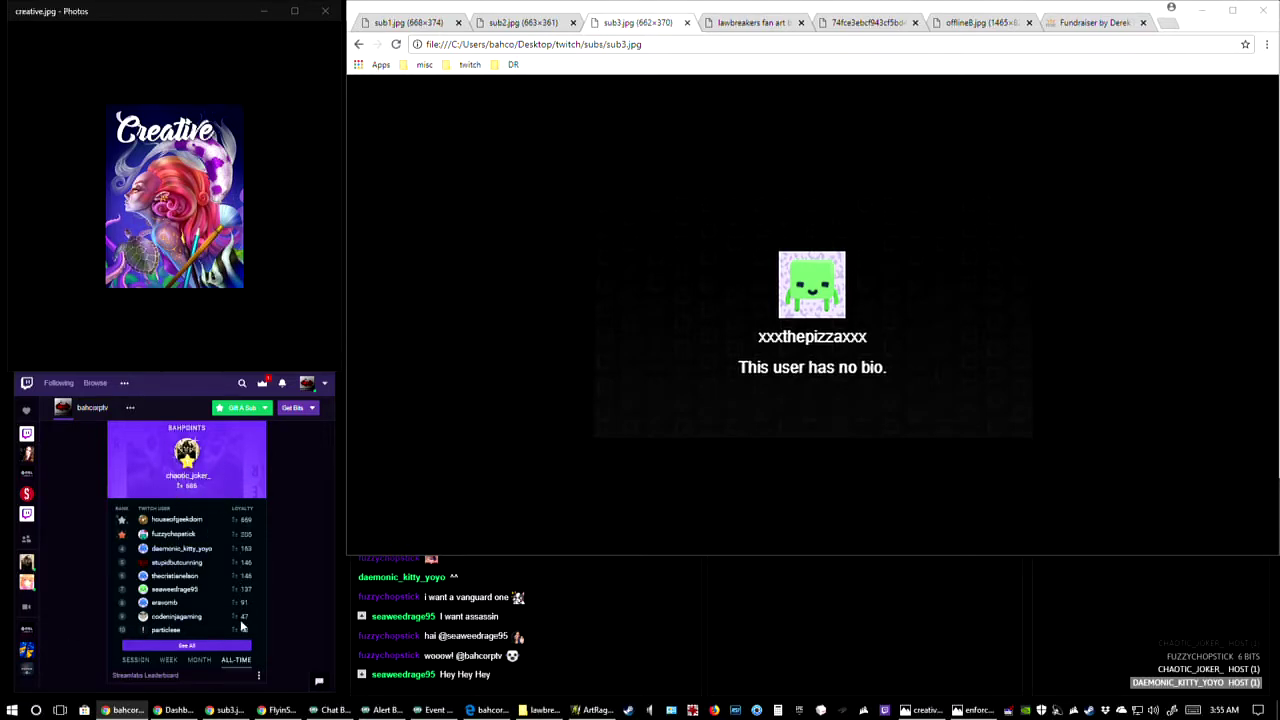
click(962, 26)
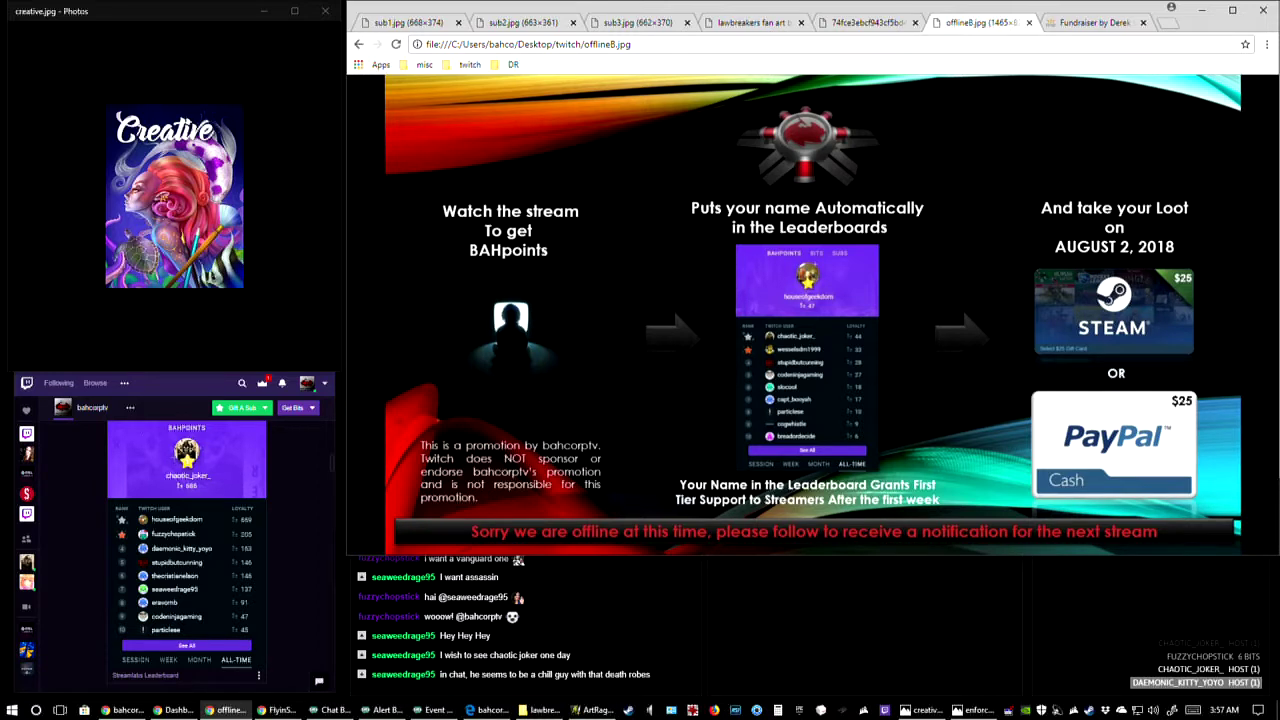
- Switch to ArtRage and darken the skull's cheek contour and eye socket lines on the side under the beret's overhang
click(120, 710)
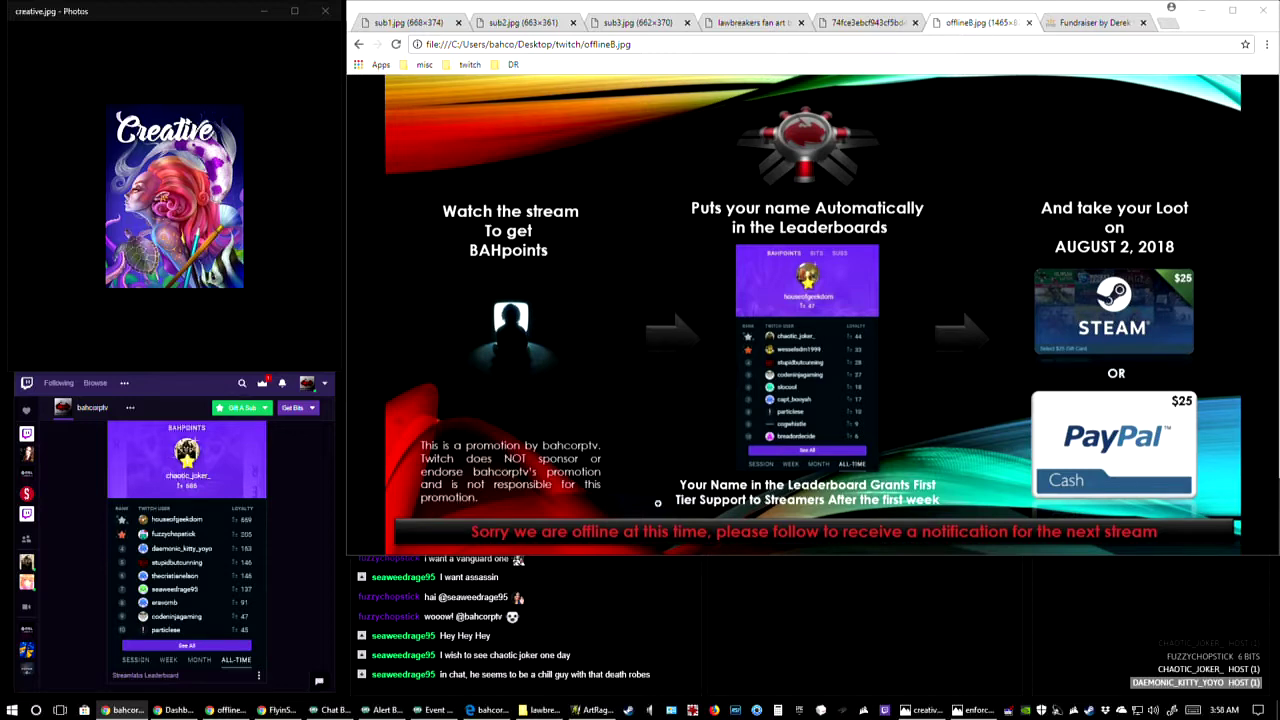
click(597, 710)
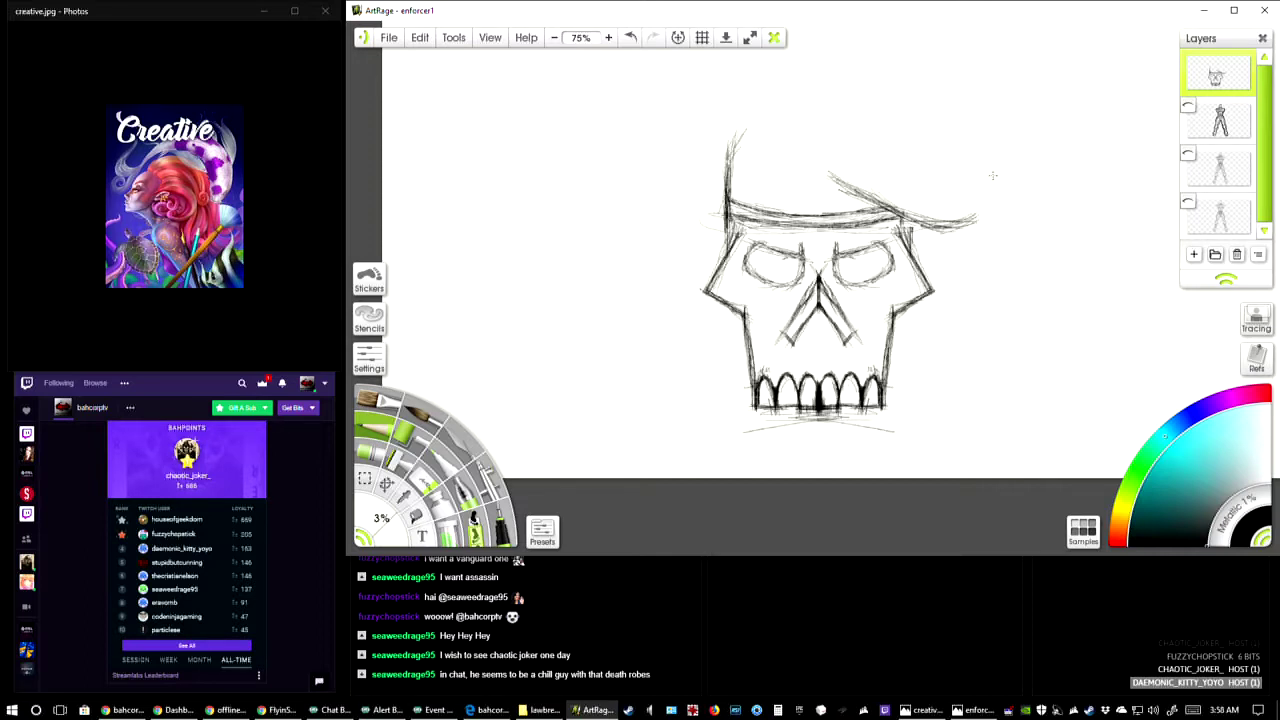
mouse_move(822, 208)
mouse_down()
mouse_move(822, 228)
mouse_move(772, 268)
mouse_move(782, 288)
mouse_up()
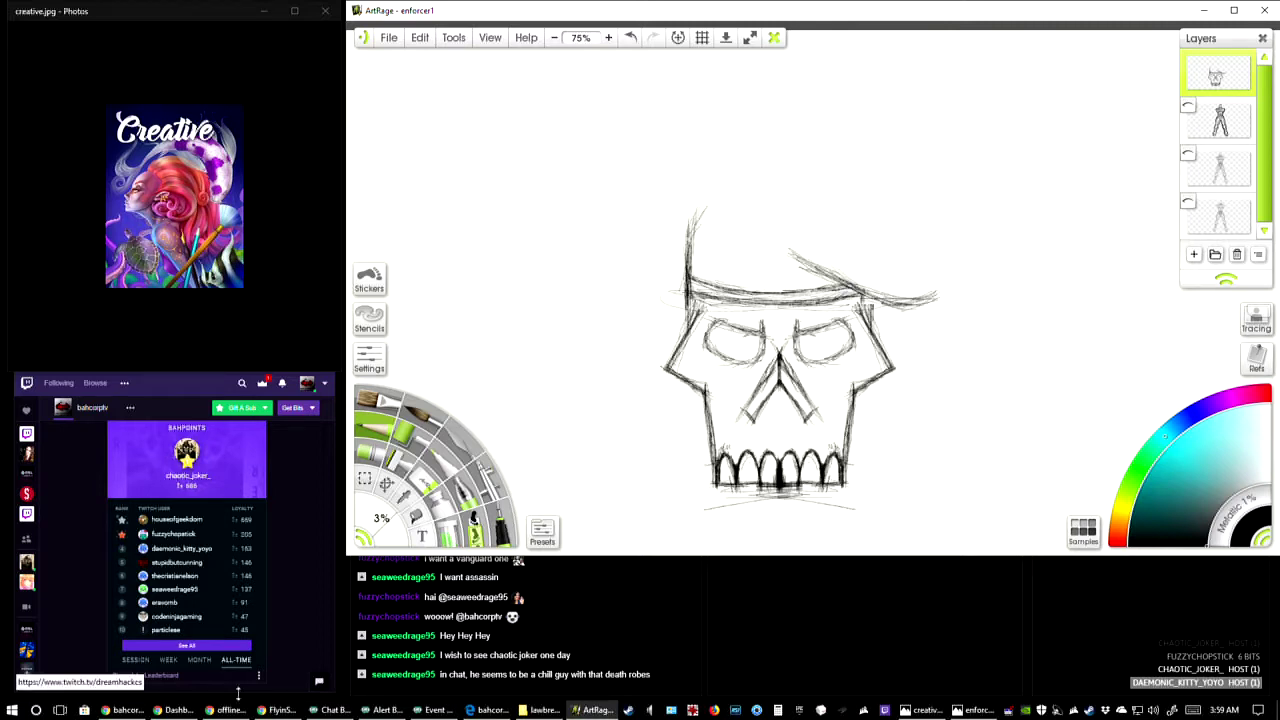
key(alt+Tab)
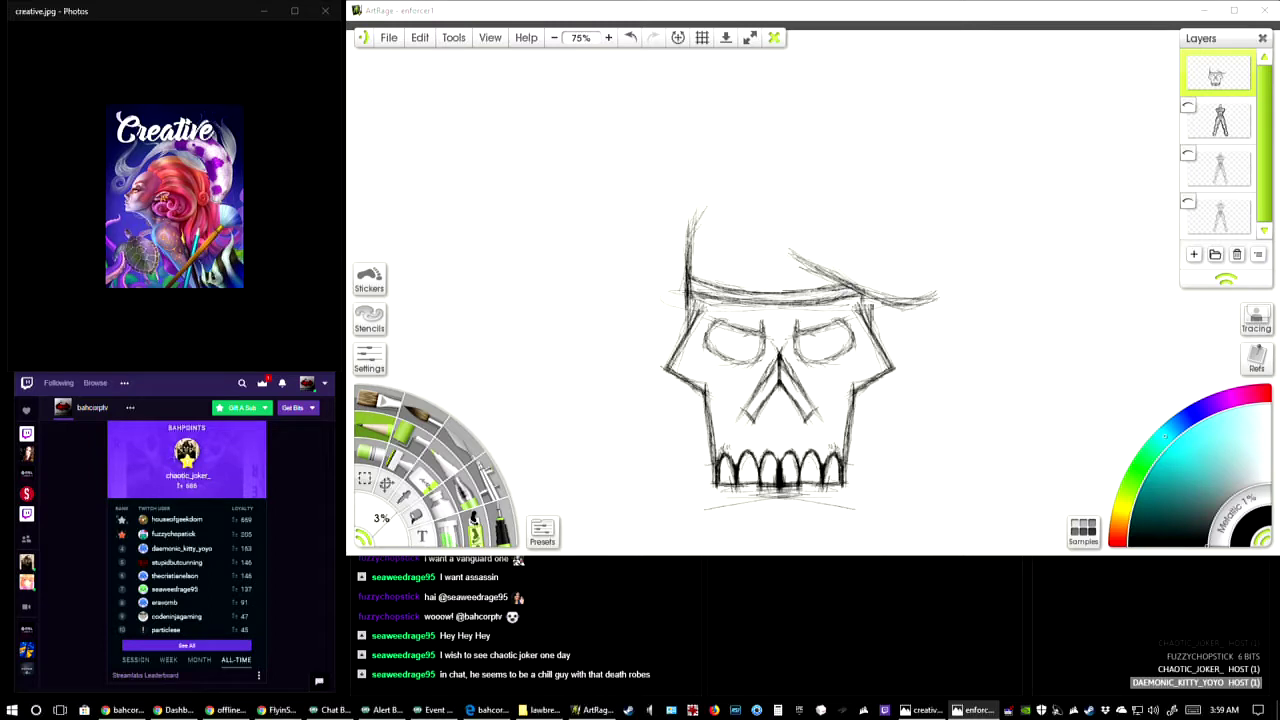
key(alt+Tab)
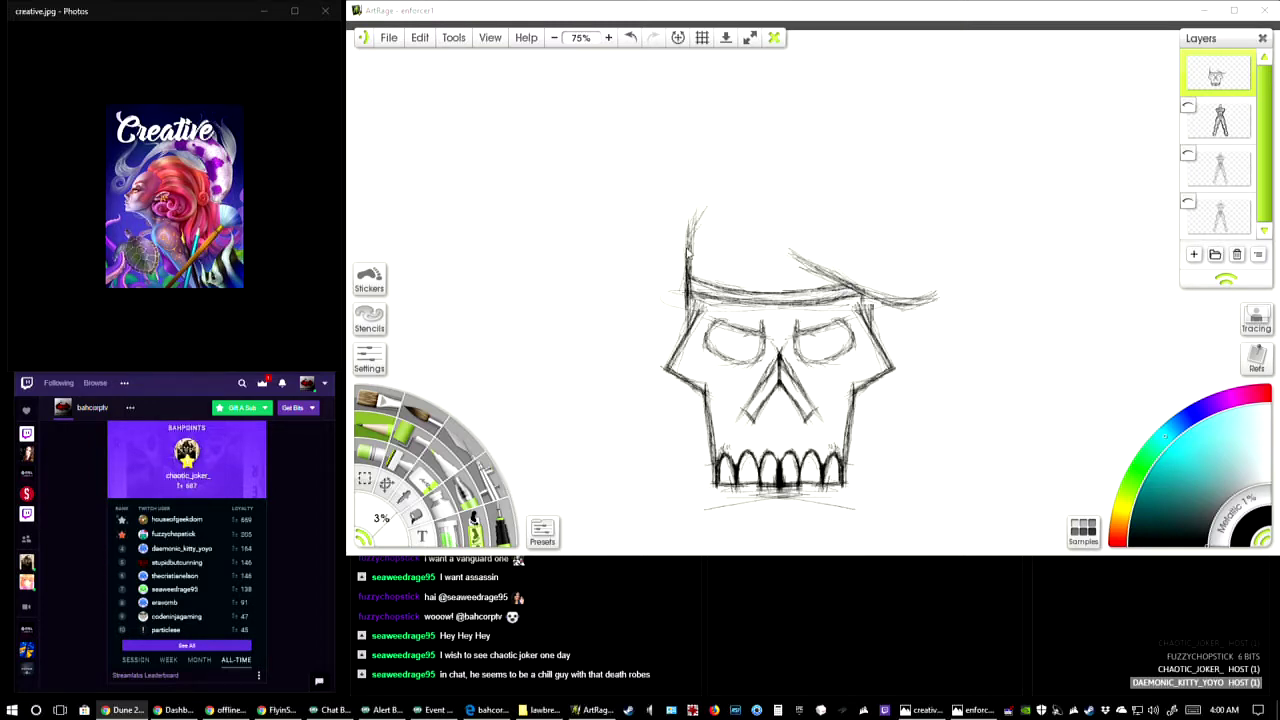
click(701, 212)
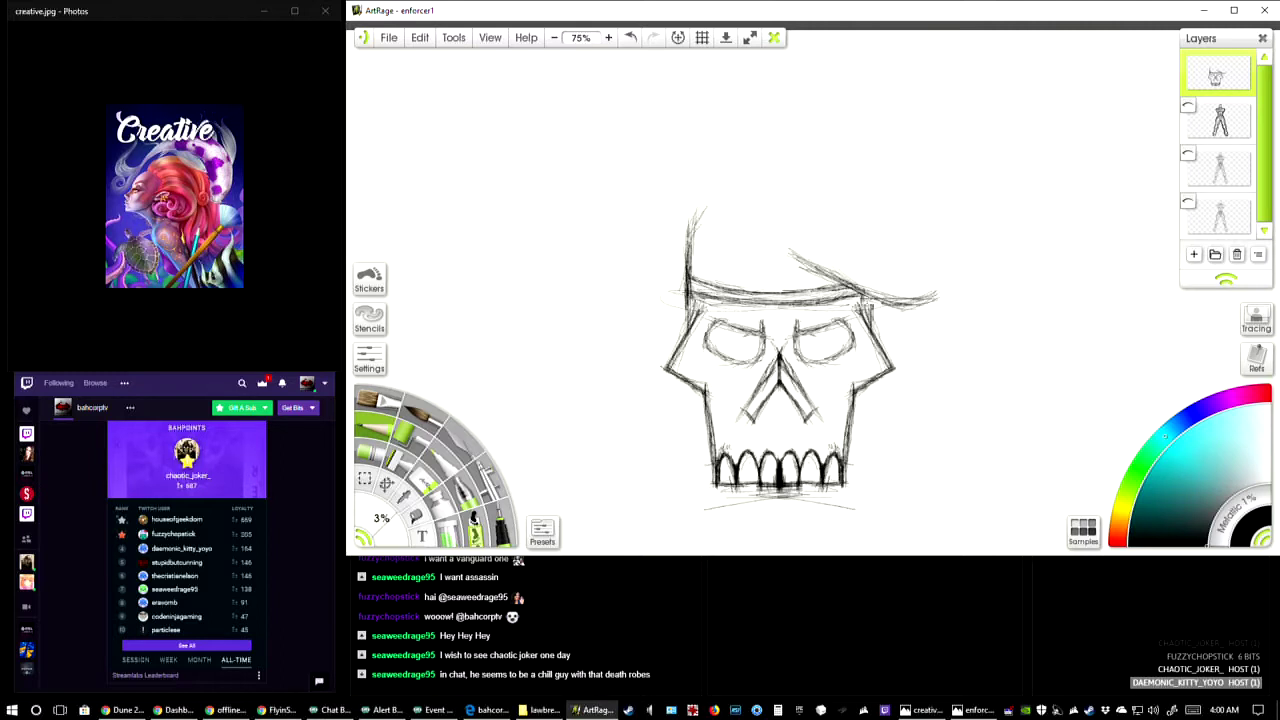
mouse_move(866, 305)
mouse_down()
mouse_move(862, 290)
mouse_move(865, 334)
mouse_move(892, 372)
mouse_up()
mouse_move(792, 334)
mouse_down()
mouse_move(813, 367)
mouse_move(854, 358)
mouse_move(802, 366)
mouse_move(818, 360)
mouse_move(798, 351)
mouse_up()
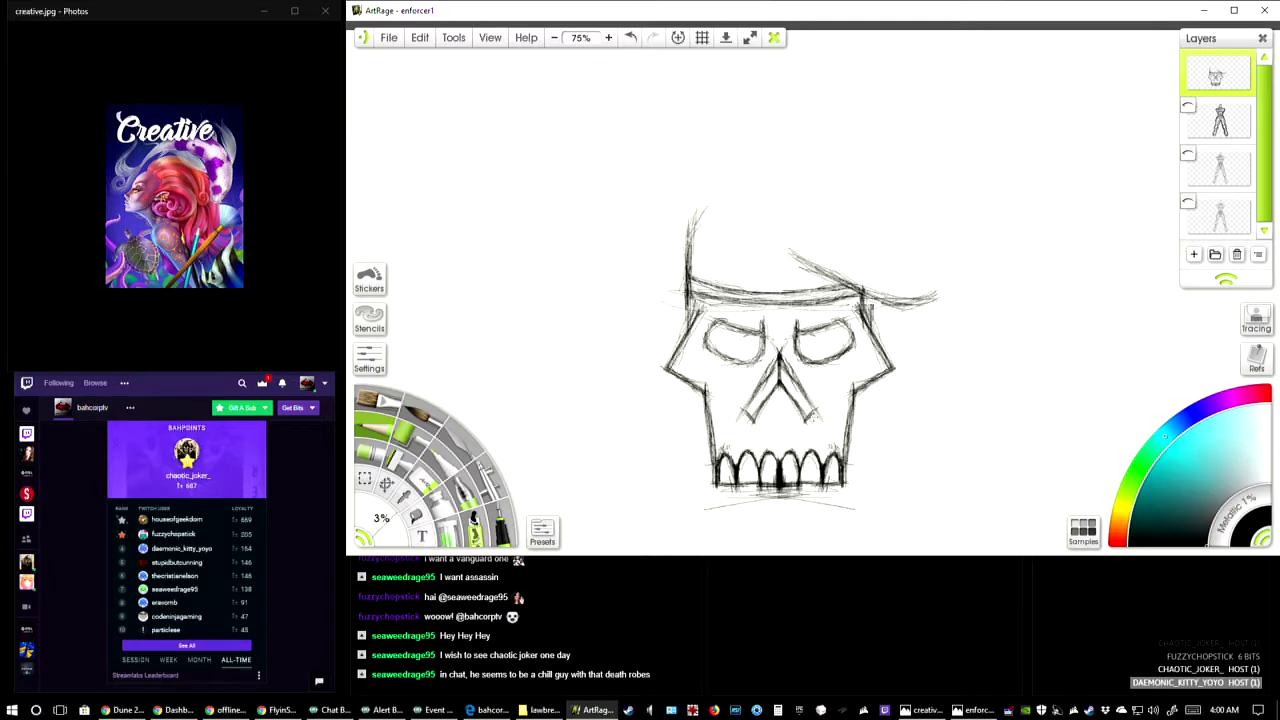
- Sketch the rounded crown of the beret above the skull, joining the headband to the drooping side
key(alt+Tab)
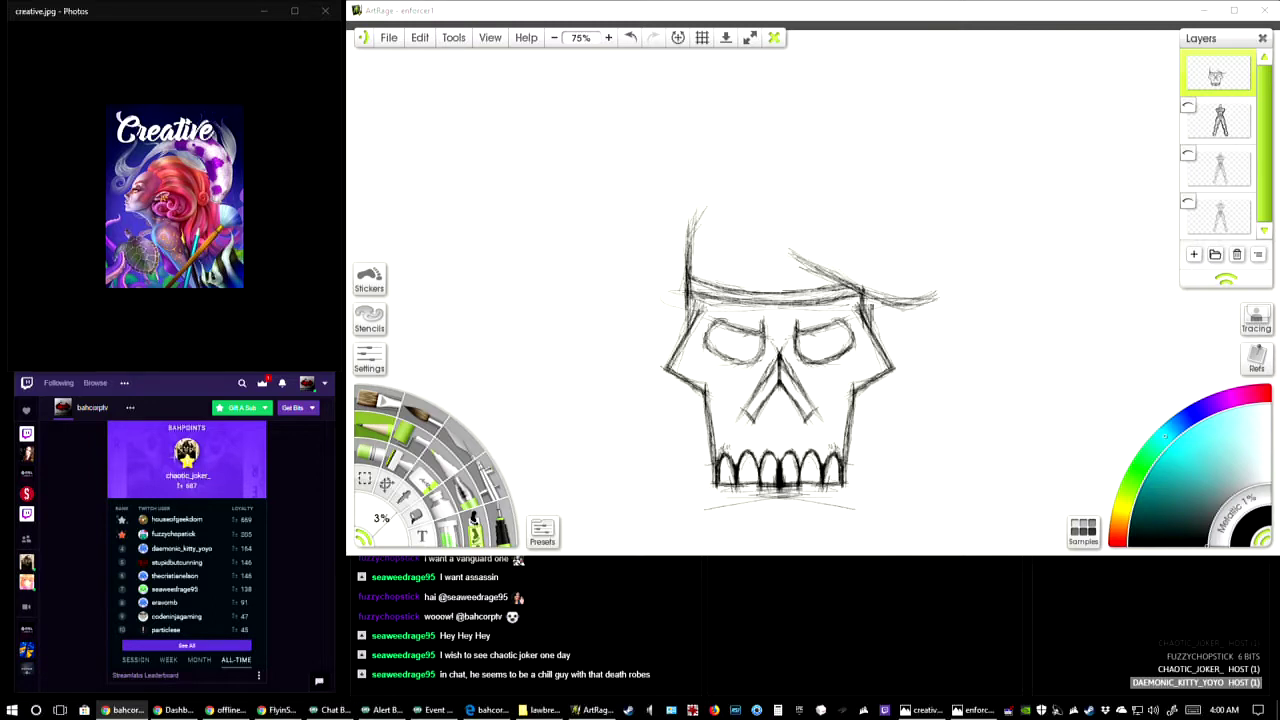
key(alt+Tab)
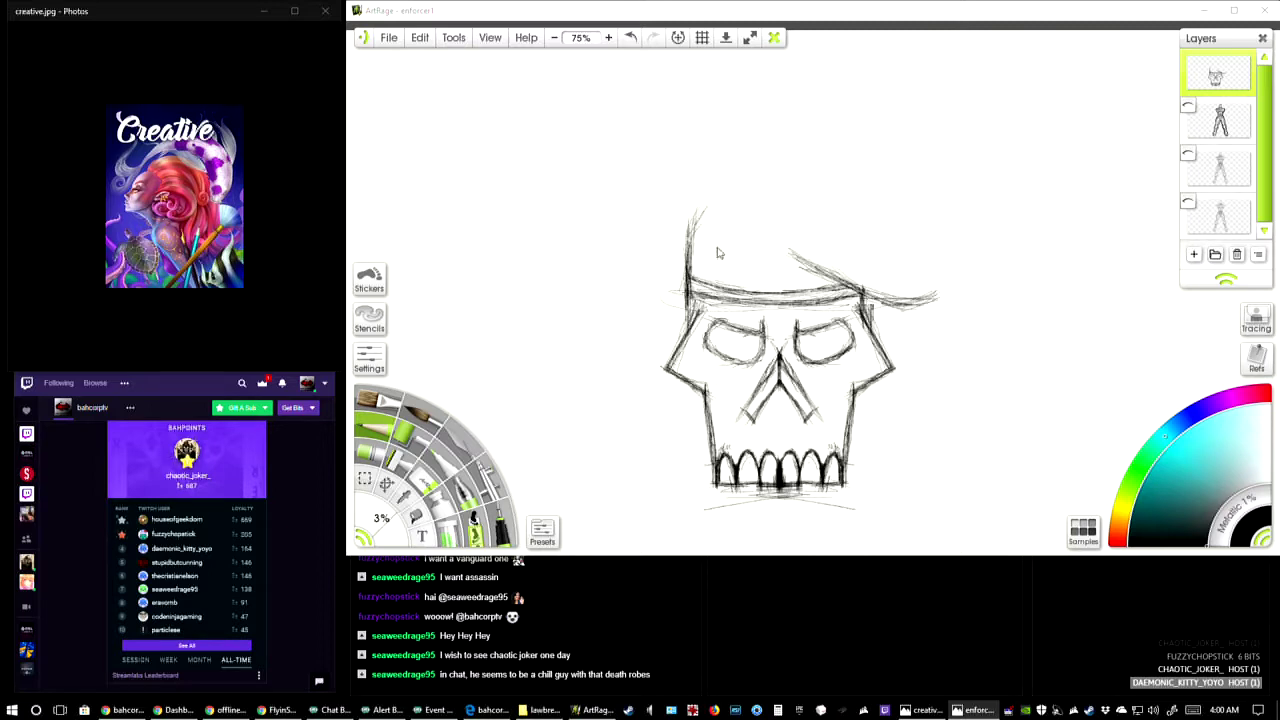
click(705, 206)
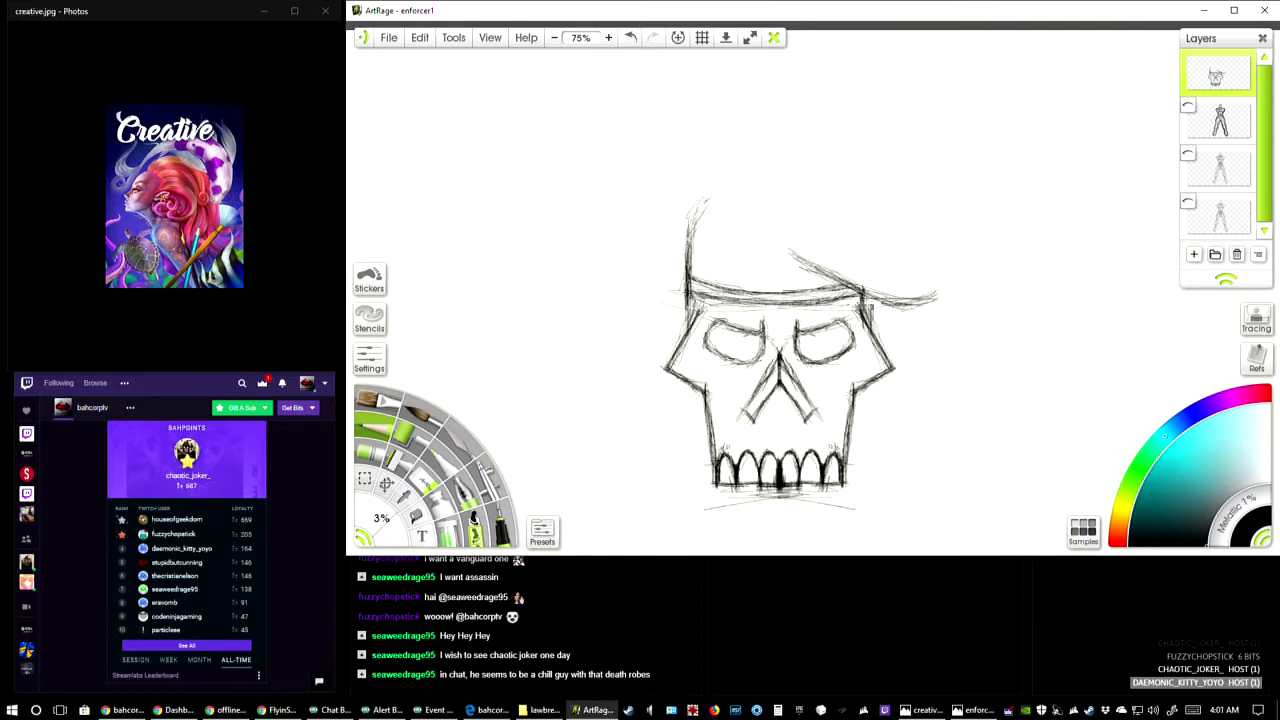
mouse_move(706, 208)
mouse_down()
mouse_move(686, 244)
mouse_move(715, 182)
mouse_up()
drag(774, 184, 750, 183)
drag(878, 220, 890, 234)
mouse_move(920, 289)
mouse_down()
mouse_move(908, 304)
mouse_move(878, 299)
mouse_up()
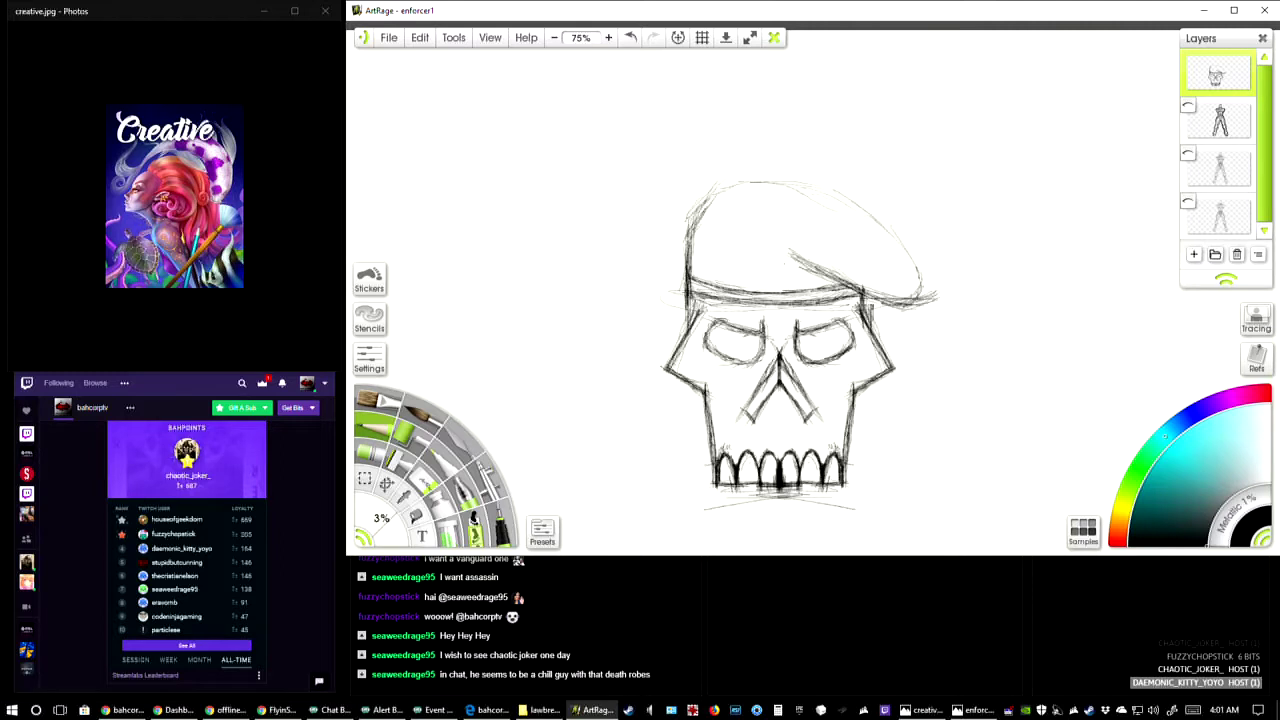
drag(706, 218, 686, 242)
mouse_move(718, 202)
mouse_down()
mouse_move(744, 184)
mouse_move(816, 184)
mouse_move(890, 234)
mouse_move(920, 278)
mouse_up()
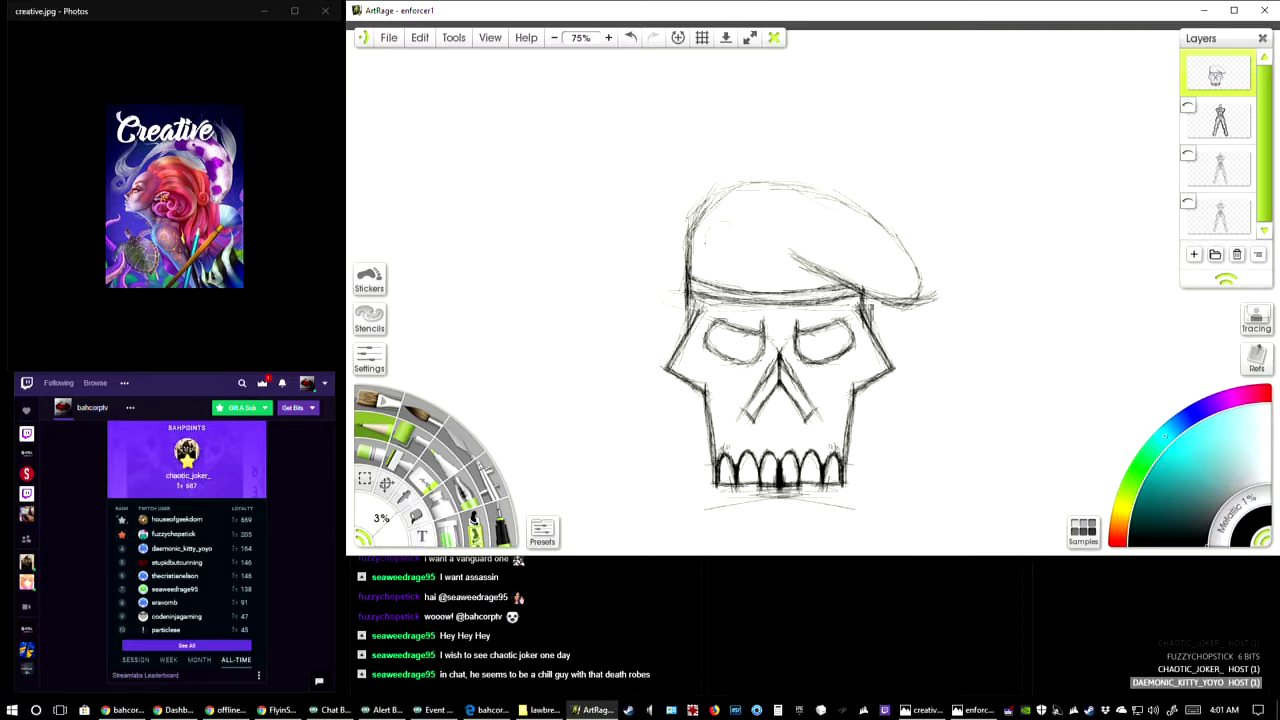
- Sketch a round double-ringed badge on the front of the beret, just above the headband
mouse_move(748, 232)
mouse_down()
mouse_move(712, 258)
mouse_move(740, 224)
mouse_move(757, 262)
mouse_move(704, 262)
mouse_move(750, 272)
mouse_up()
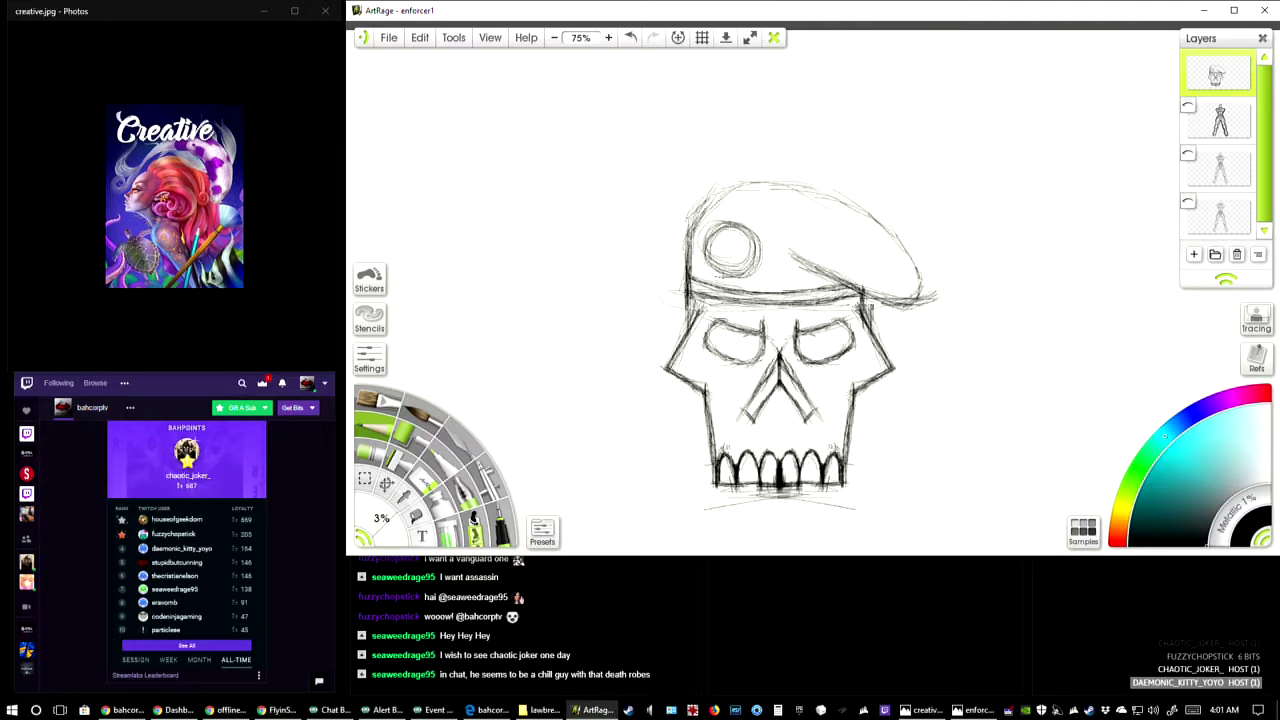
drag(702, 248, 724, 222)
drag(752, 274, 716, 278)
drag(730, 228, 740, 268)
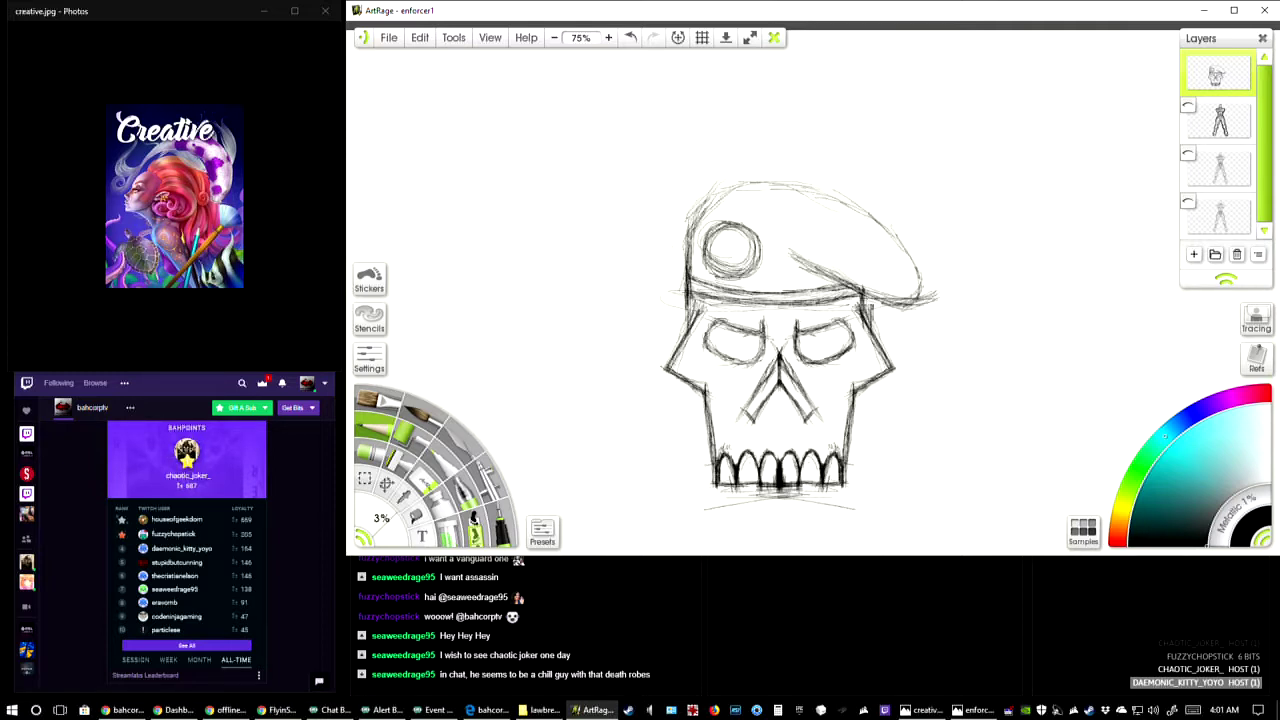
- Scale the skull sketch down slightly with the Transform tool and move it to the middle of the canvas
click(390, 486)
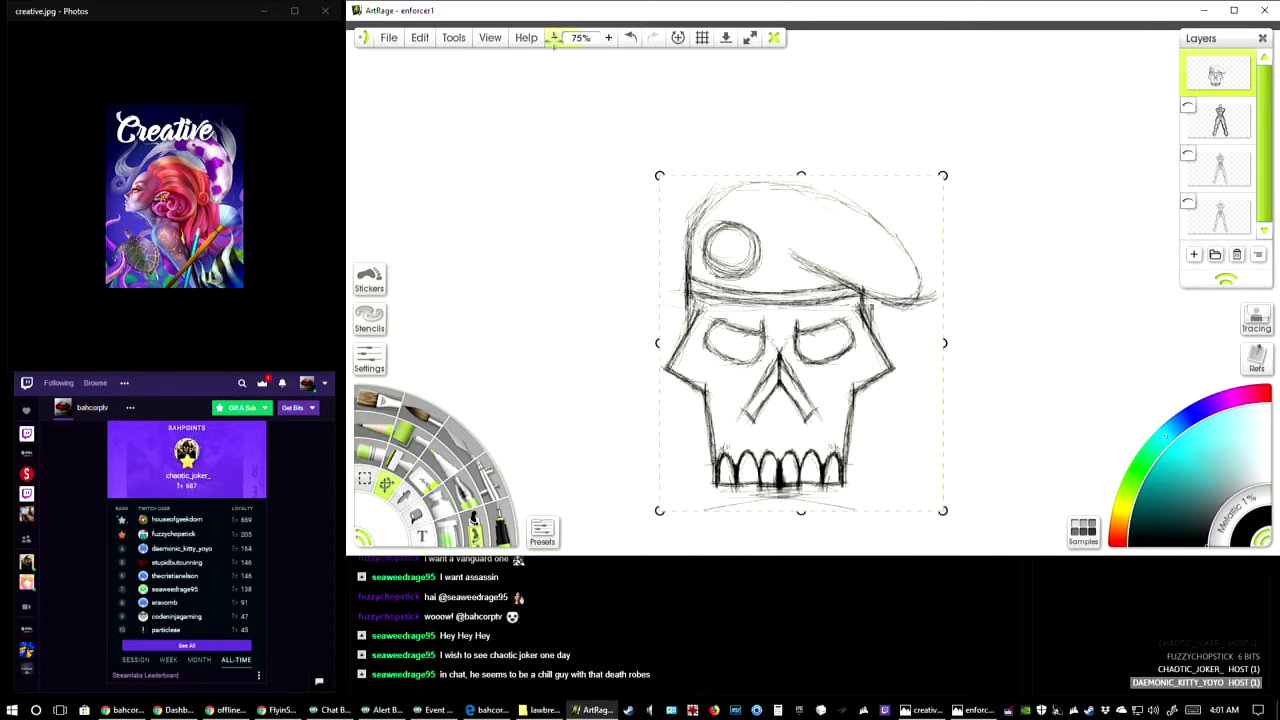
click(554, 37)
mouse_move(899, 213)
mouse_down()
mouse_move(913, 197)
mouse_move(884, 231)
mouse_up()
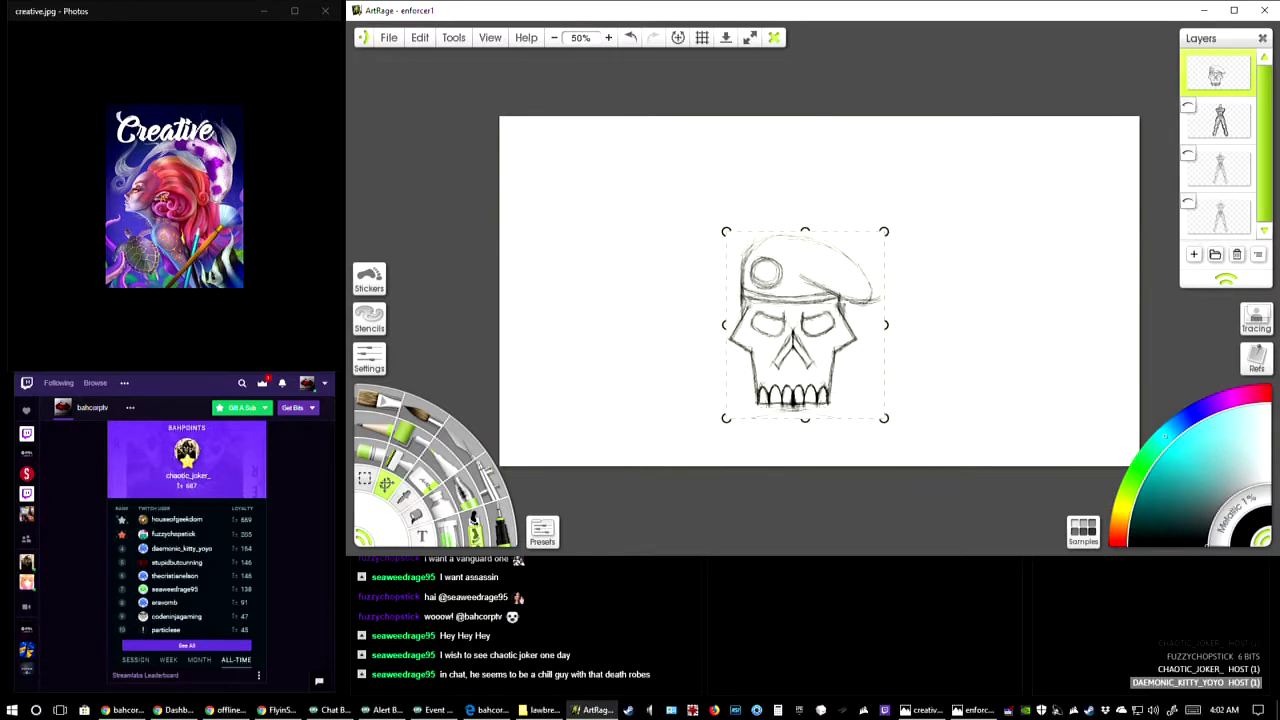
drag(802, 330, 816, 305)
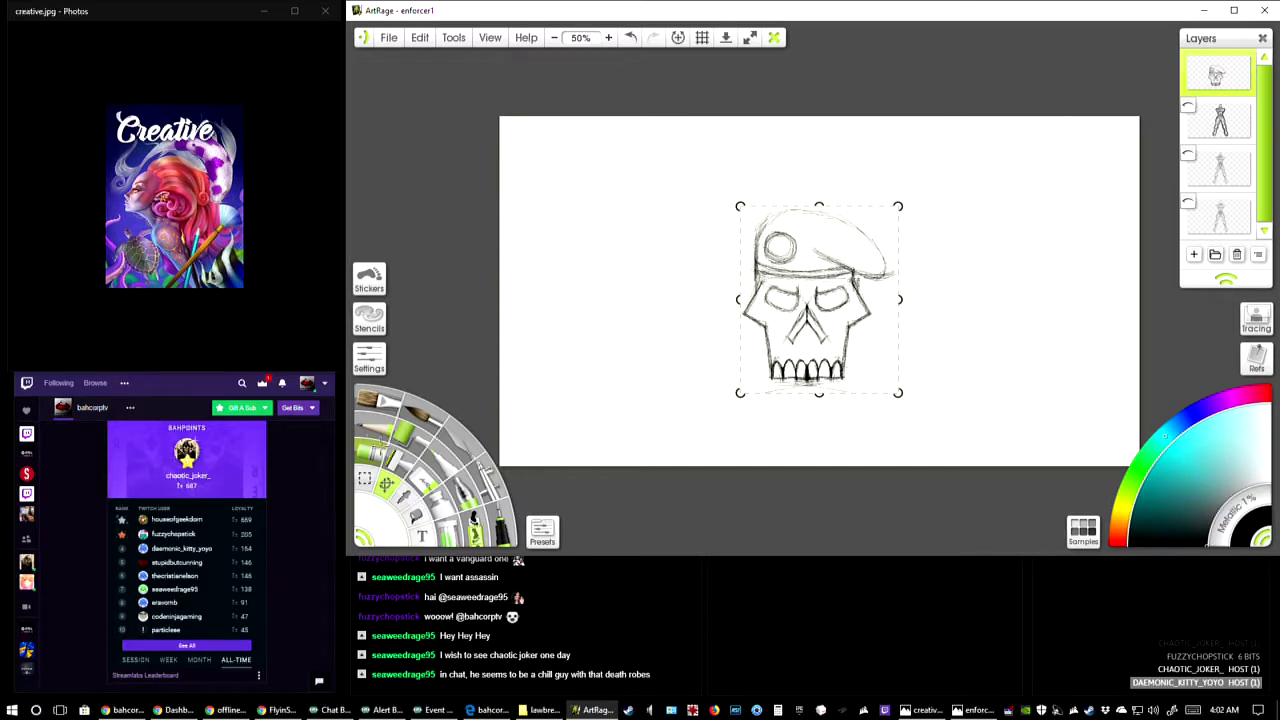
click(372, 482)
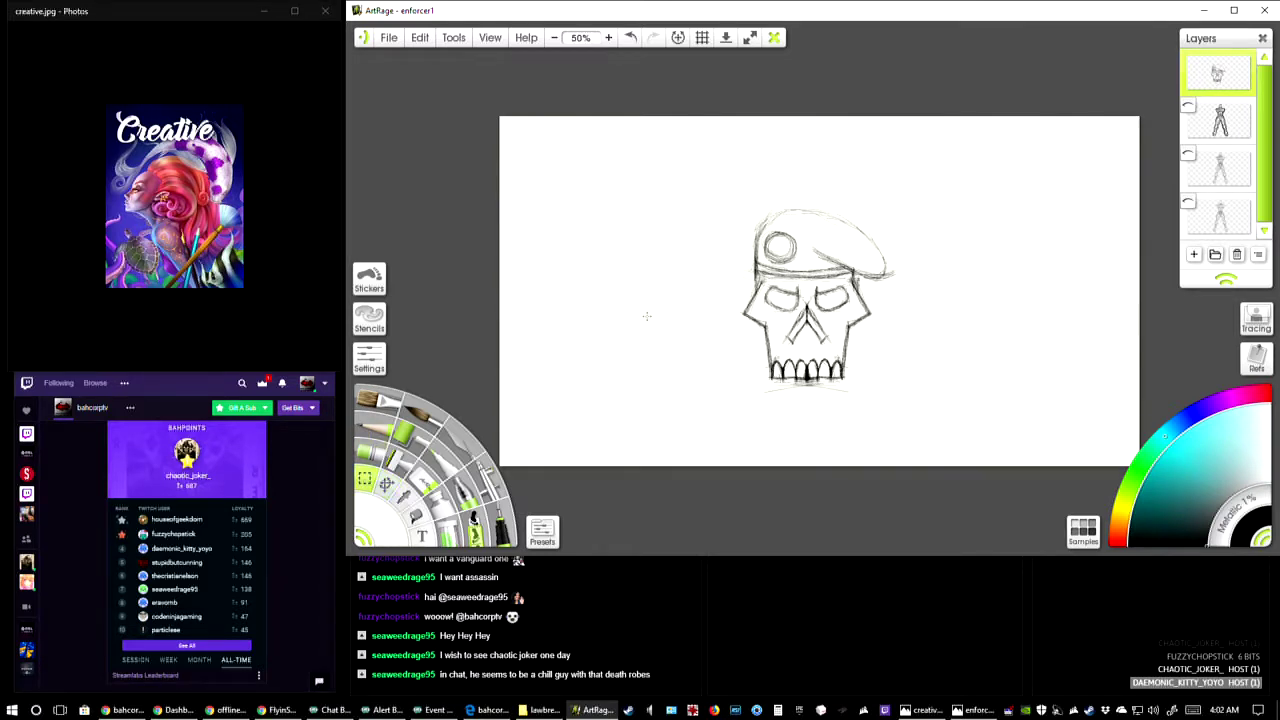
- Raise and thicken the beret's crown outline with overlapping pencil strokes from the headband over the top to the drooping side
click(607, 38)
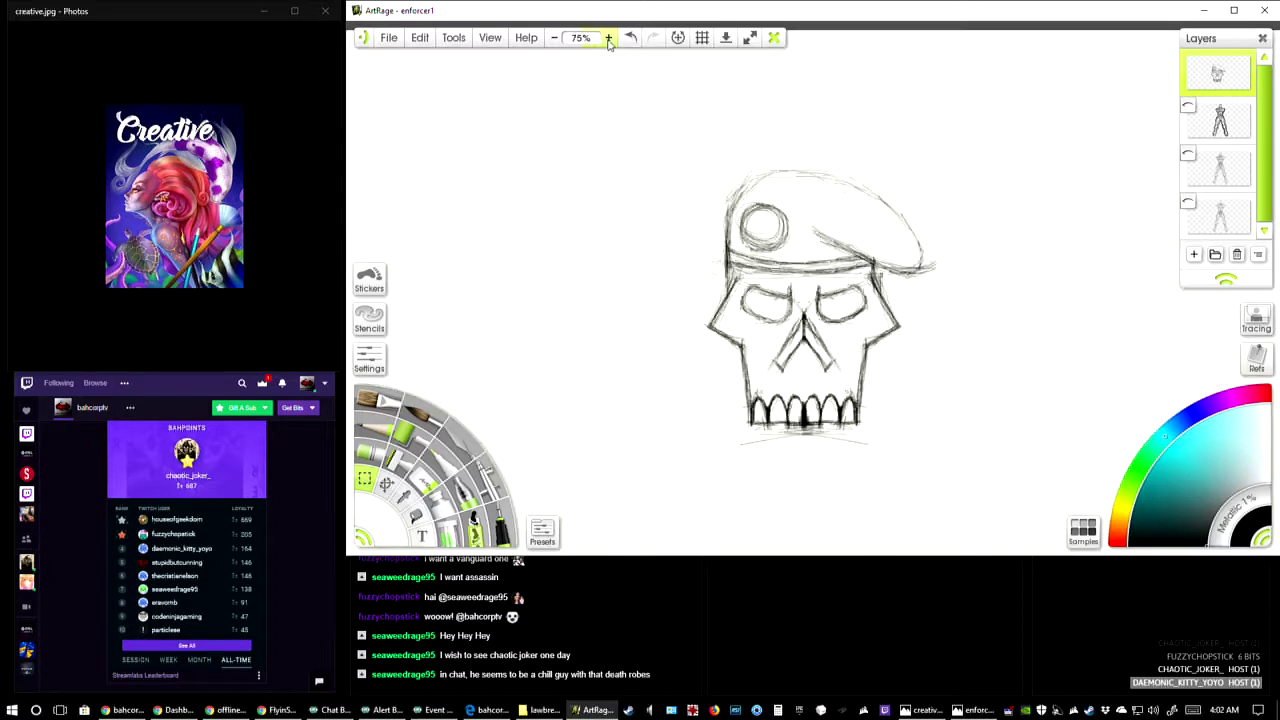
click(371, 431)
mouse_move(732, 143)
mouse_down()
mouse_move(775, 122)
mouse_move(821, 130)
mouse_move(786, 124)
mouse_up()
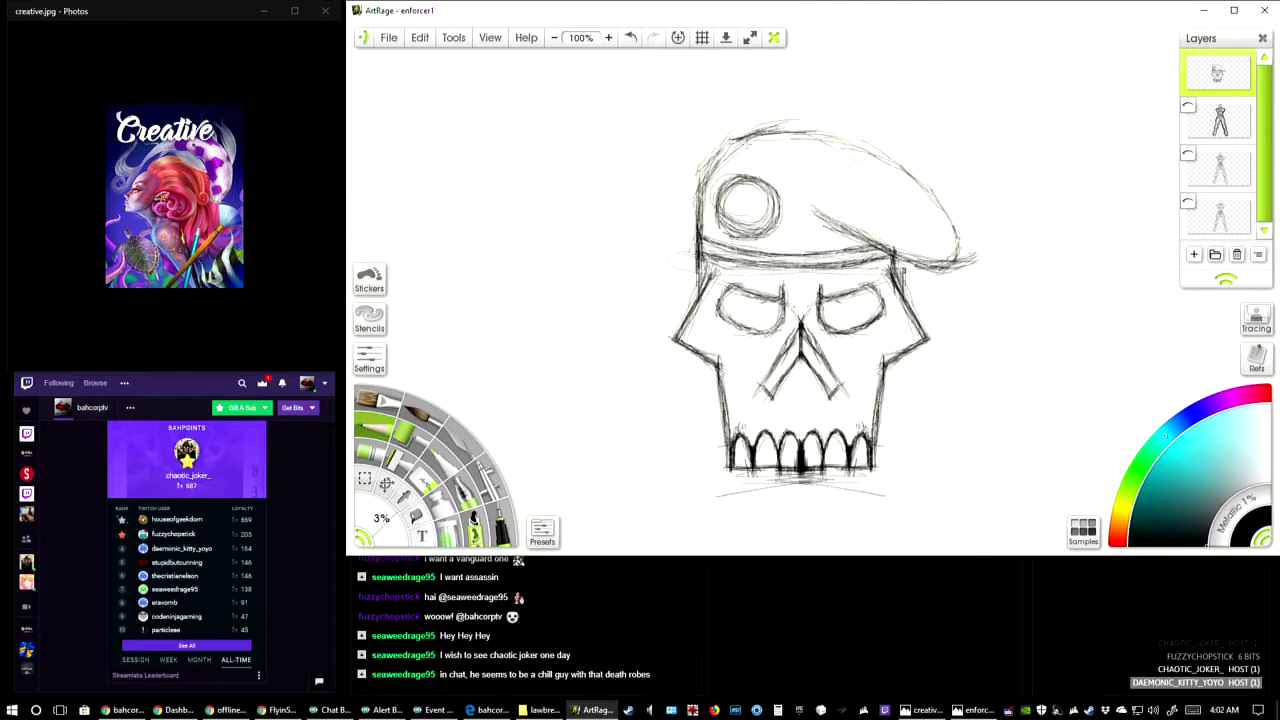
mouse_move(720, 156)
mouse_down()
mouse_move(702, 190)
mouse_move(750, 128)
mouse_move(736, 200)
mouse_up()
mouse_move(704, 176)
mouse_down()
mouse_move(782, 118)
mouse_move(866, 142)
mouse_up()
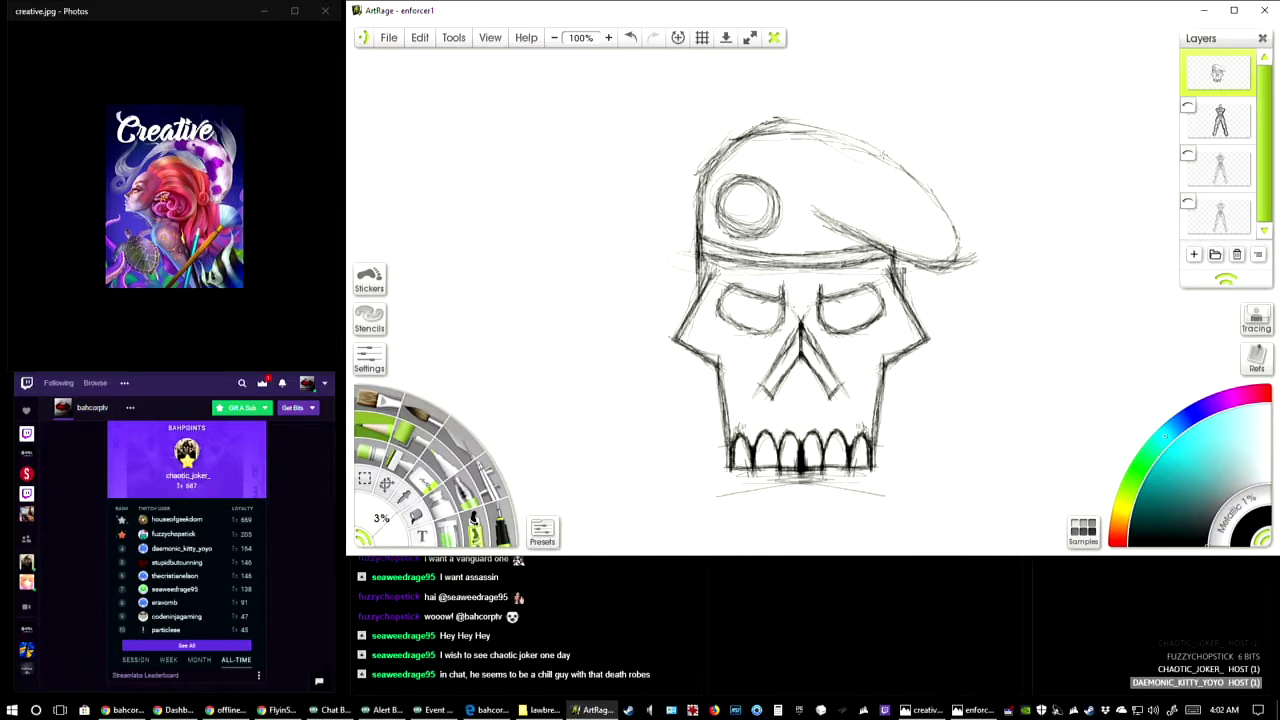
mouse_move(784, 124)
mouse_down()
mouse_move(882, 156)
mouse_move(944, 206)
mouse_up()
mouse_move(784, 122)
mouse_down()
mouse_move(812, 118)
mouse_move(872, 146)
mouse_up()
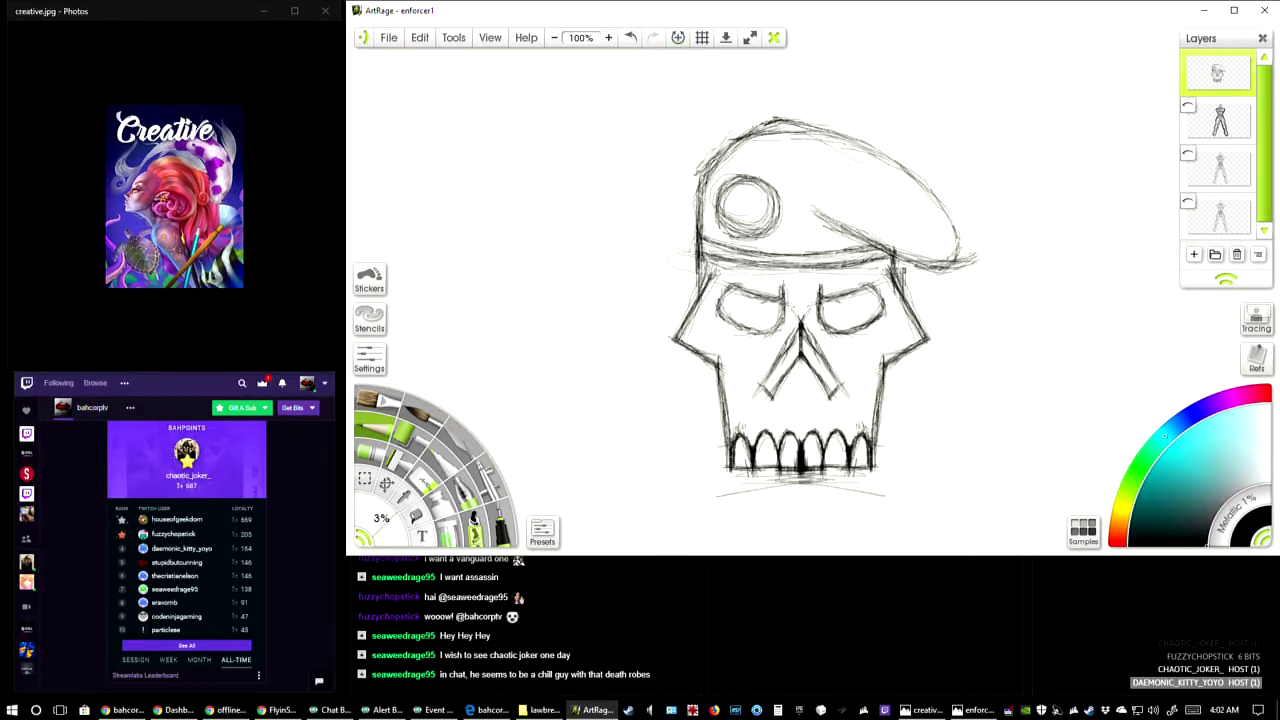
mouse_move(702, 162)
mouse_down()
mouse_move(780, 118)
mouse_move(760, 120)
mouse_up()
mouse_move(690, 200)
mouse_down()
mouse_move(730, 142)
mouse_move(708, 168)
mouse_up()
drag(694, 234, 706, 174)
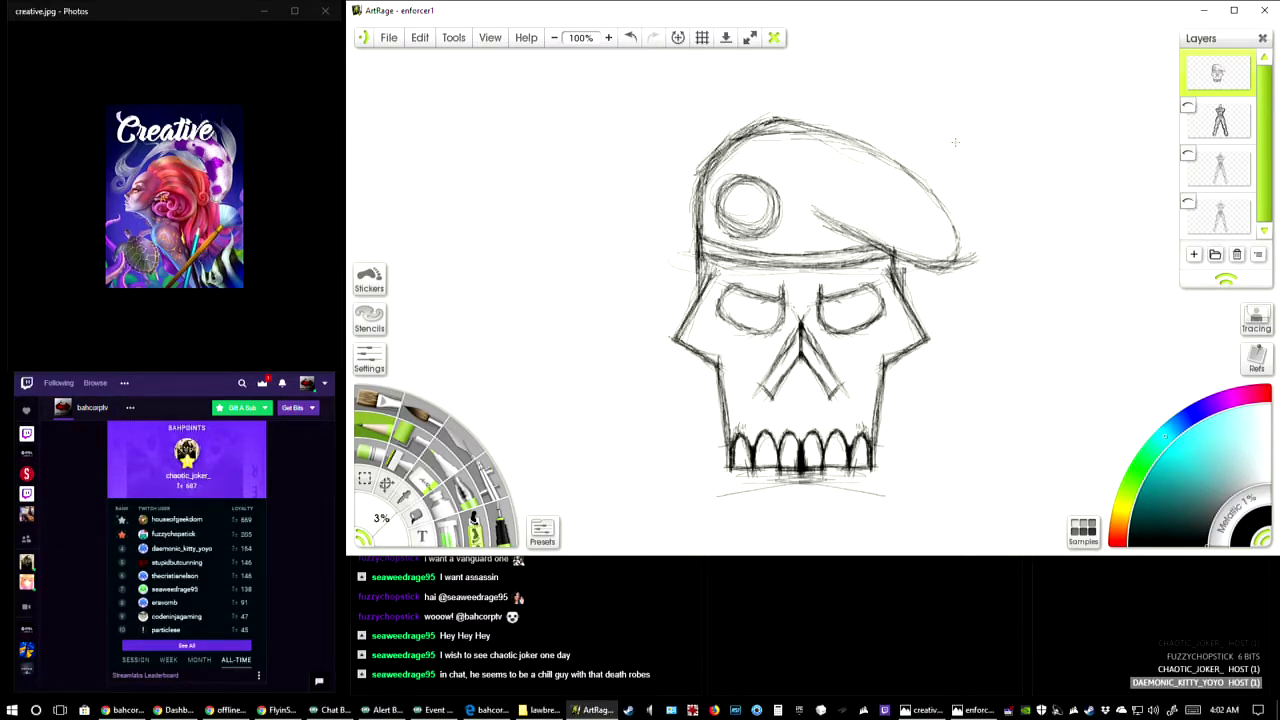
- Erase the inner ring of the beret badge and redraw the badge as a single clean circle with the pencil
click(420, 483)
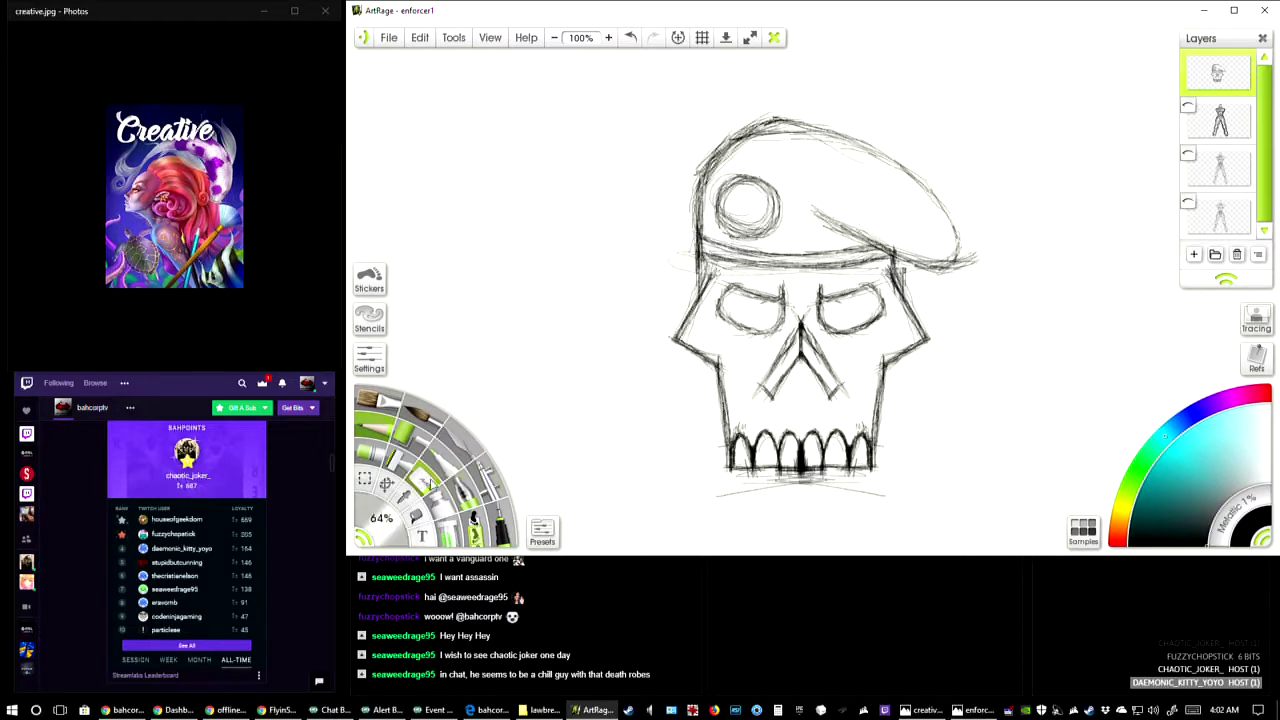
mouse_move(742, 205)
mouse_down()
mouse_move(735, 215)
mouse_move(765, 200)
mouse_move(752, 205)
mouse_move(760, 222)
mouse_up()
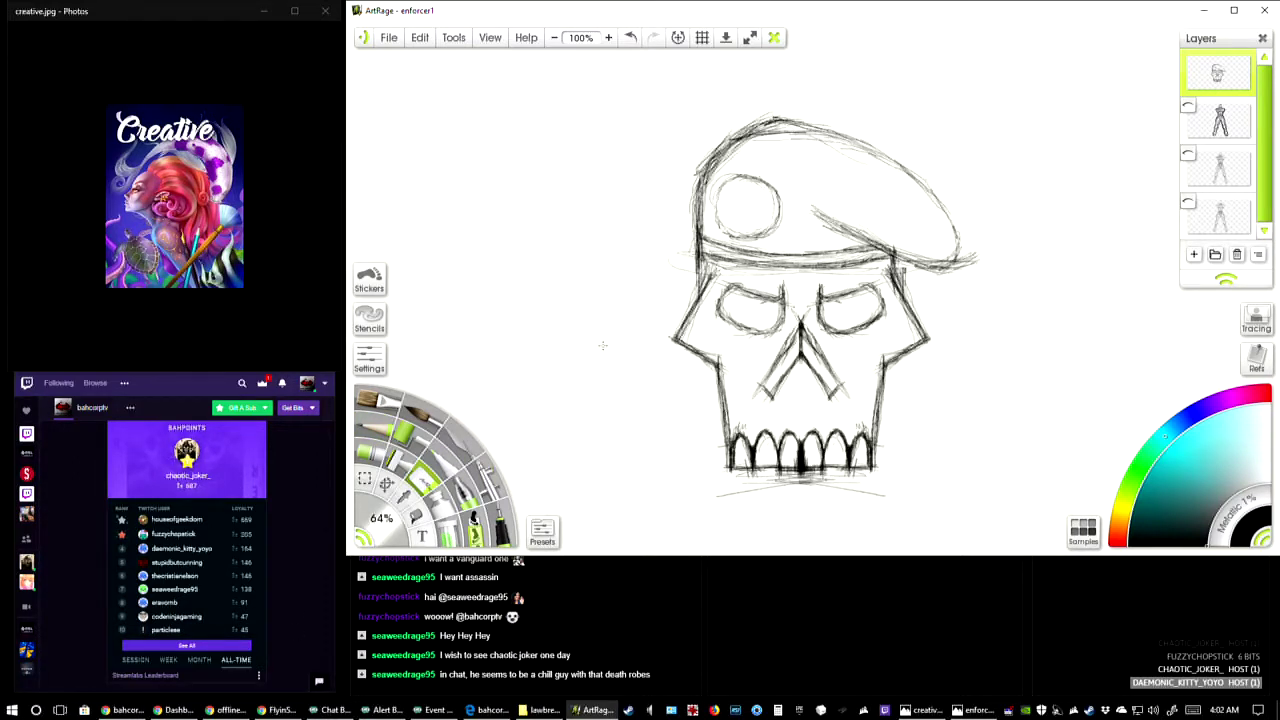
click(393, 424)
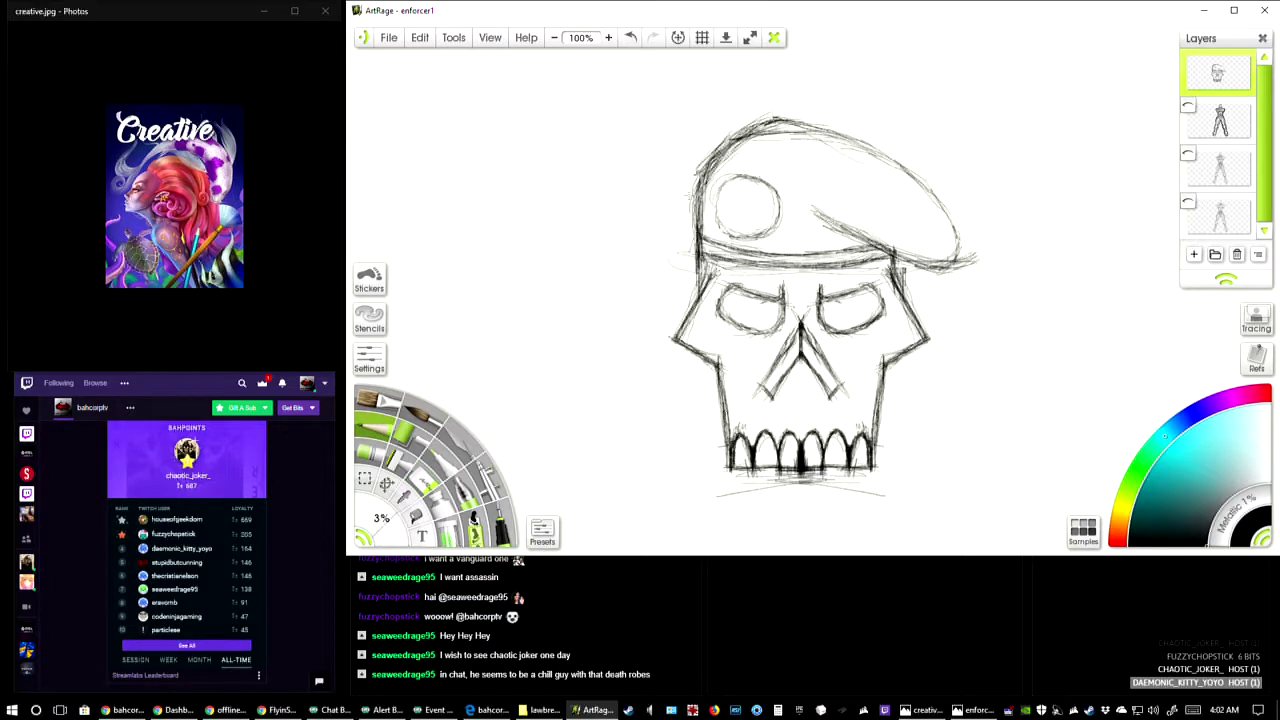
mouse_move(738, 175)
mouse_down()
mouse_move(714, 208)
mouse_move(740, 242)
mouse_up()
drag(764, 183, 774, 221)
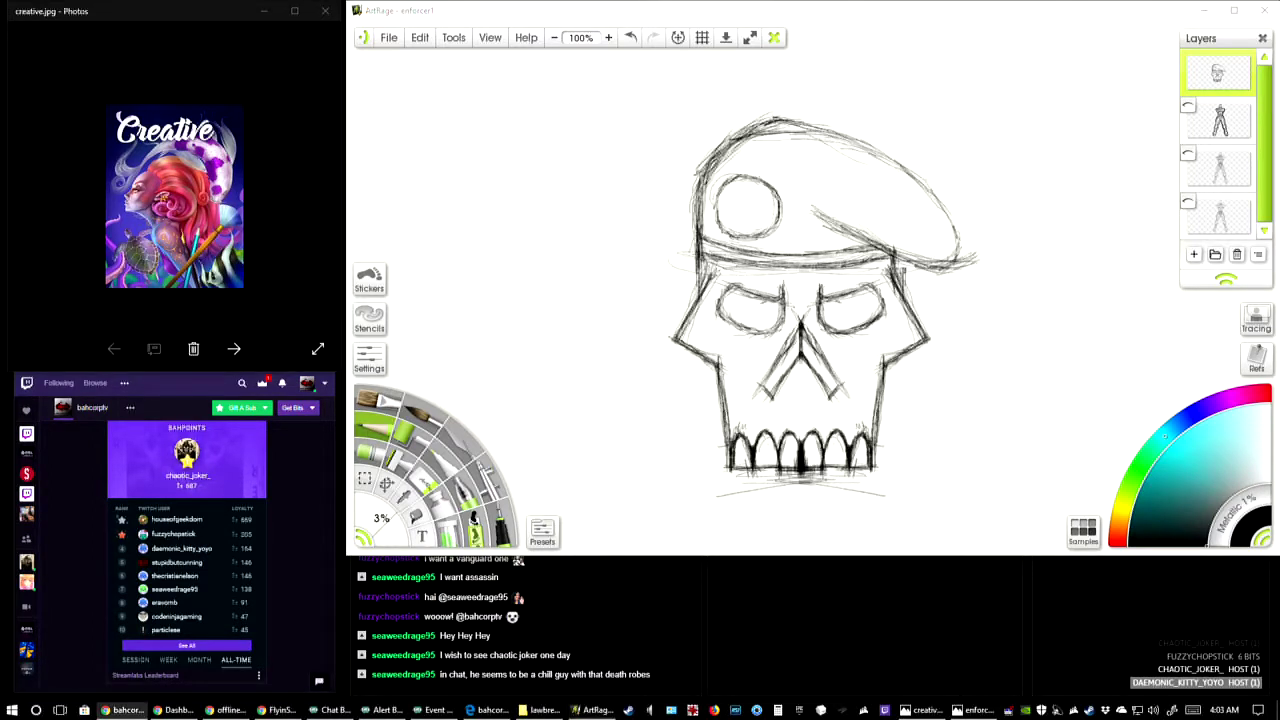
- Switch to Chrome, open the Radical Heights page on the Steam store, and view its trailer from the start
key(ctrl+t)
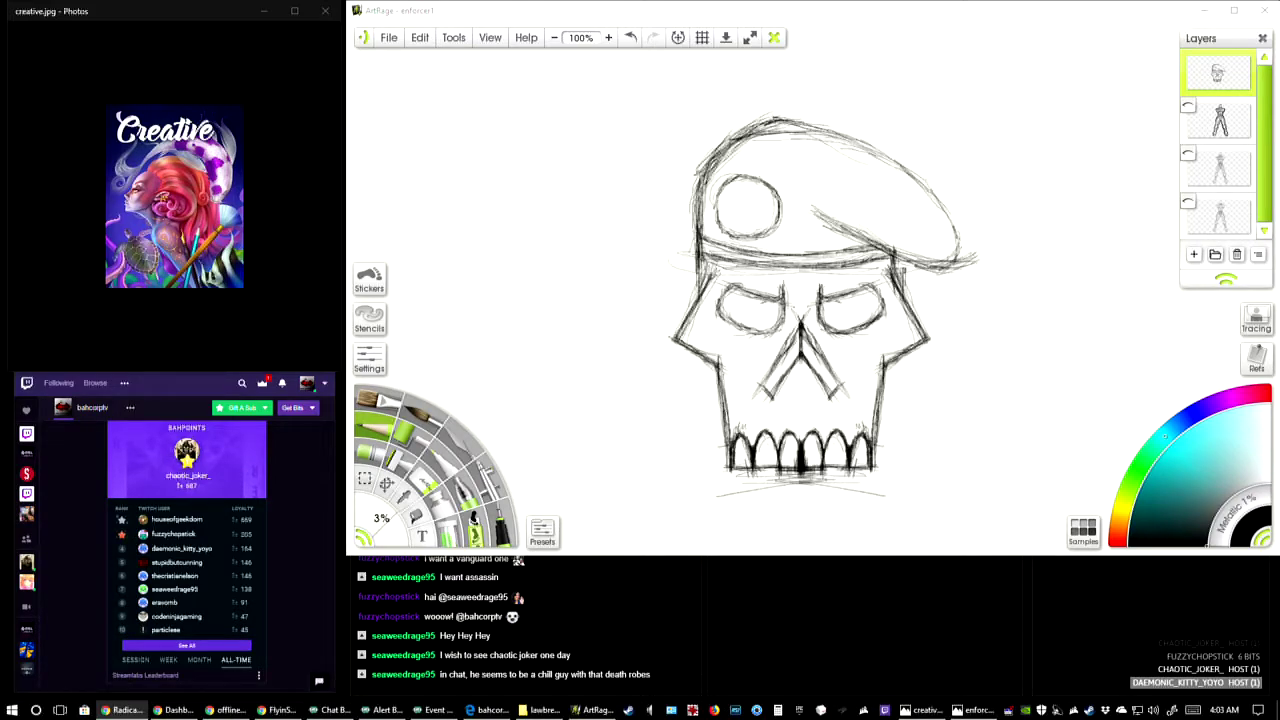
click(120, 710)
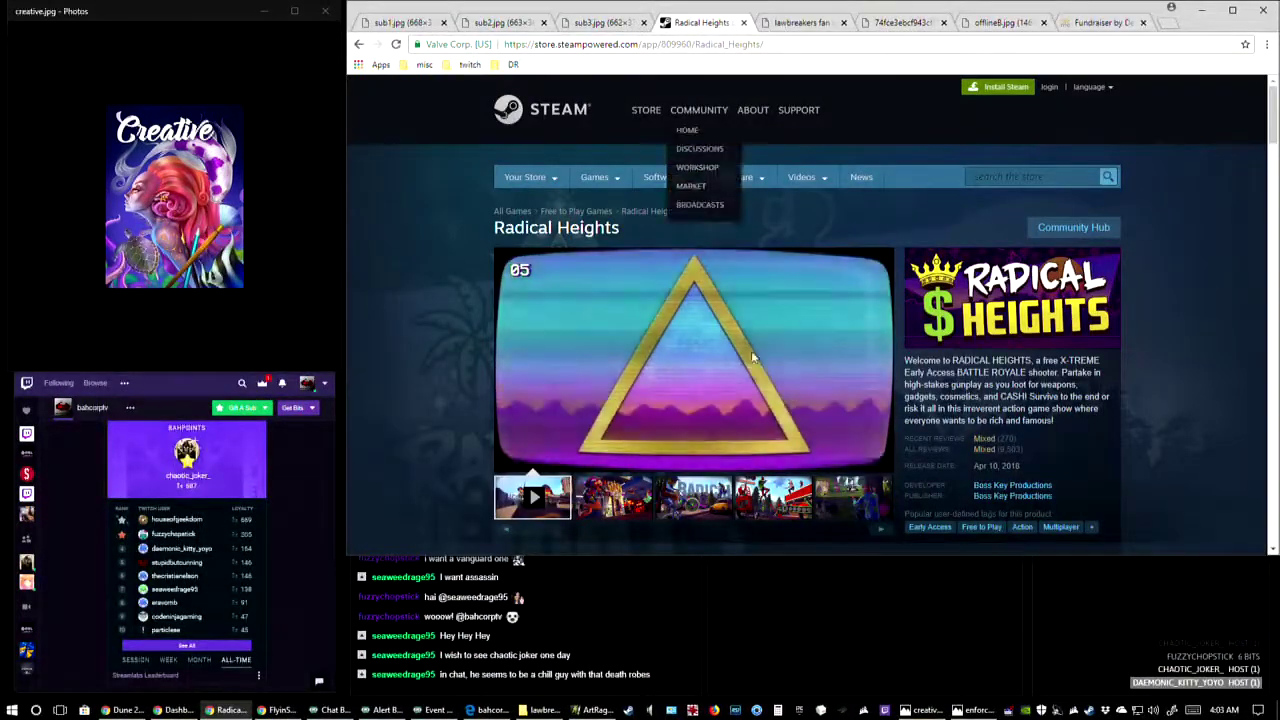
scroll(855, 364, down, 1)
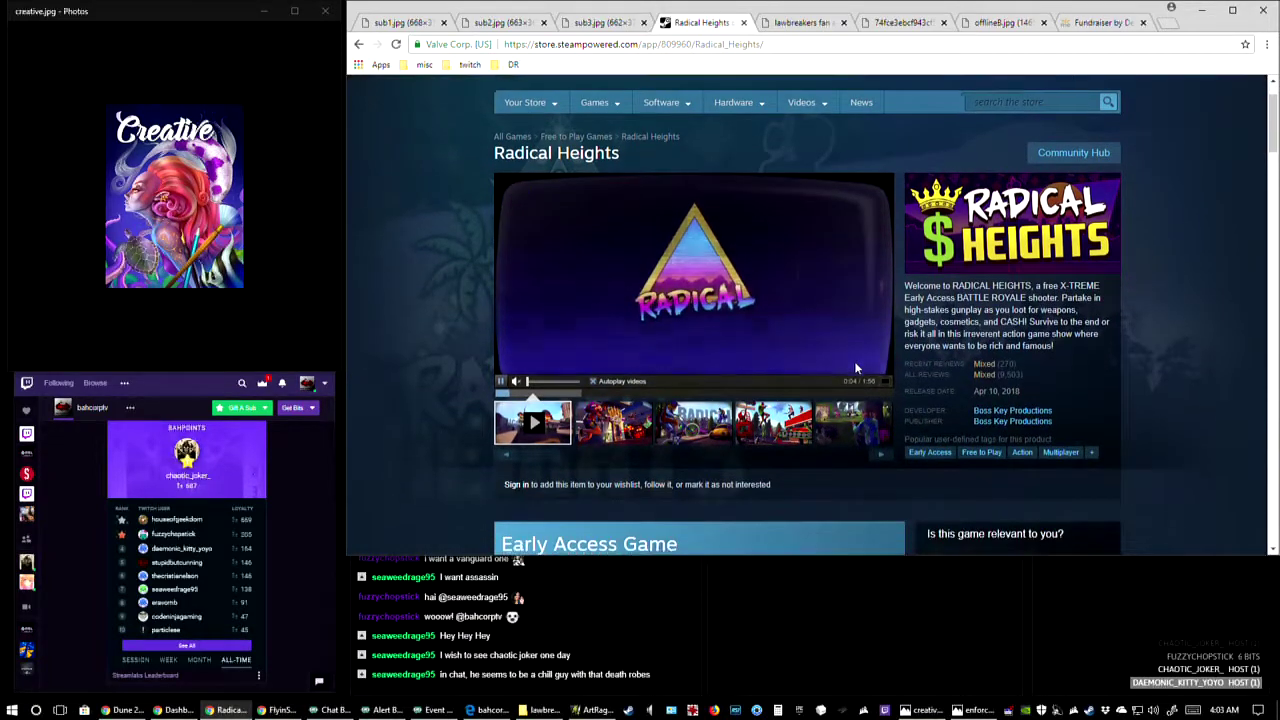
scroll(858, 368, down, 1)
scroll(866, 371, up, 1)
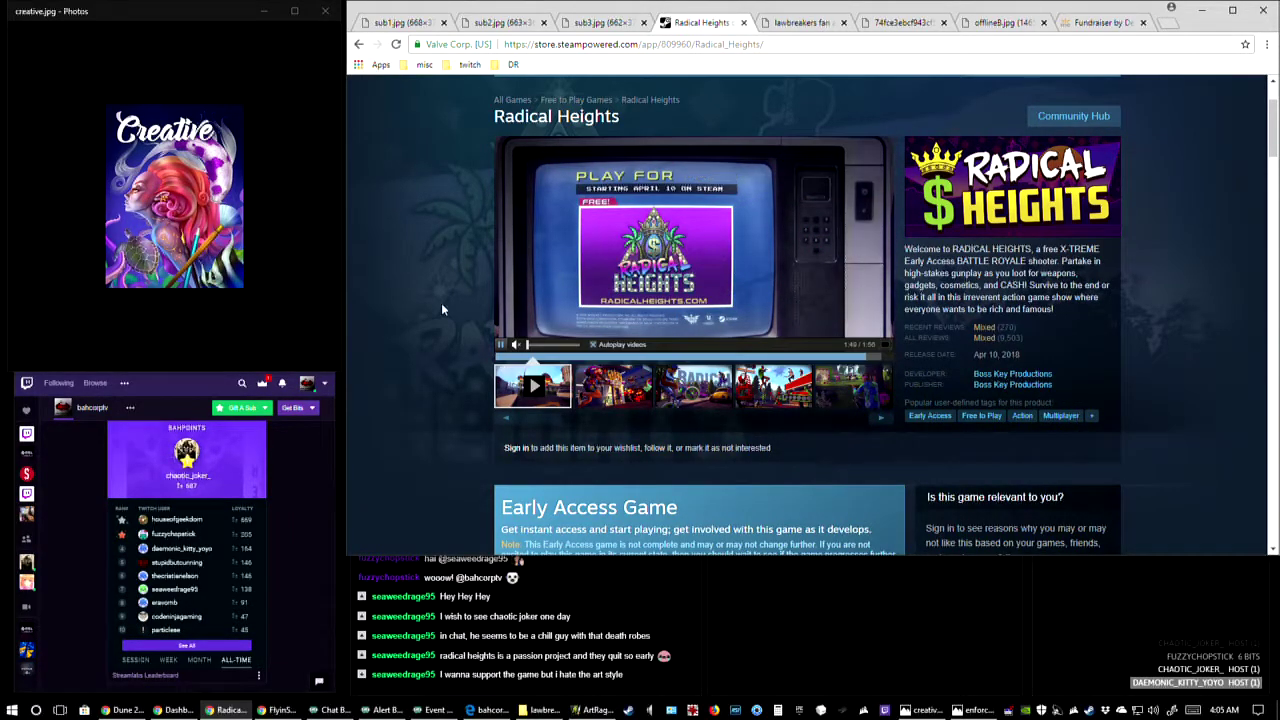
scroll(436, 318, up, 1)
scroll(431, 328, down, 1)
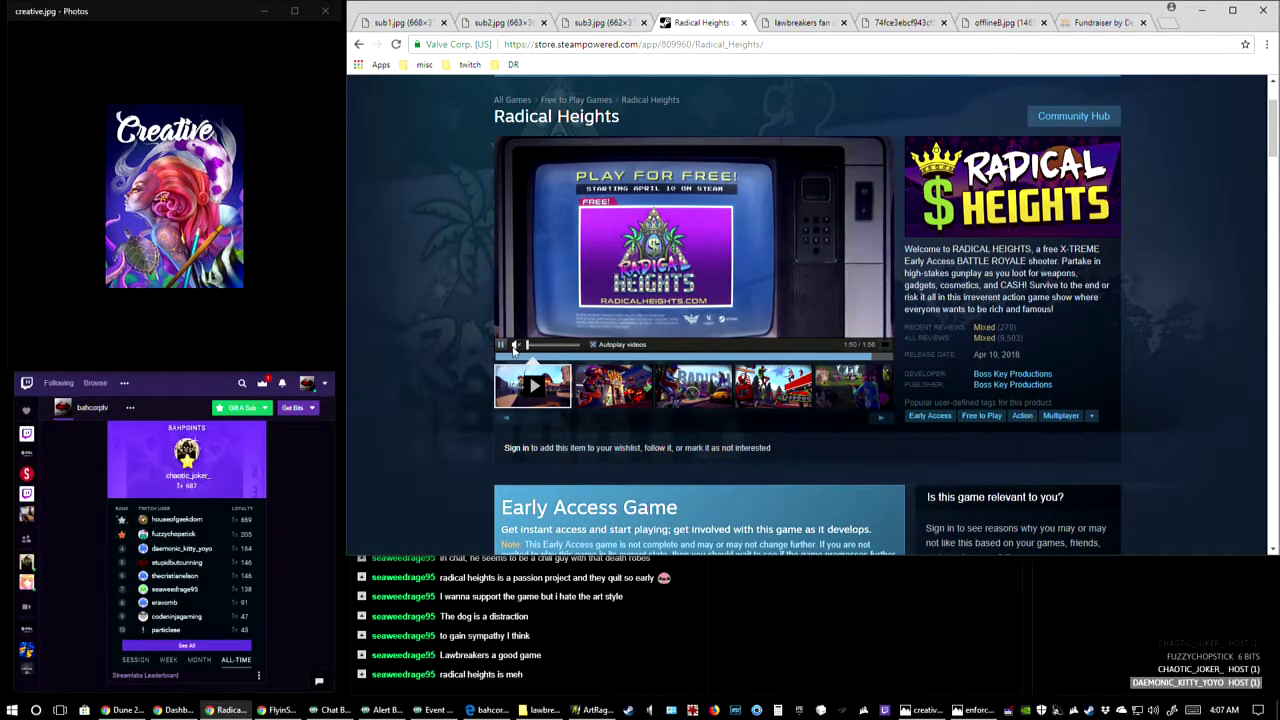
click(500, 357)
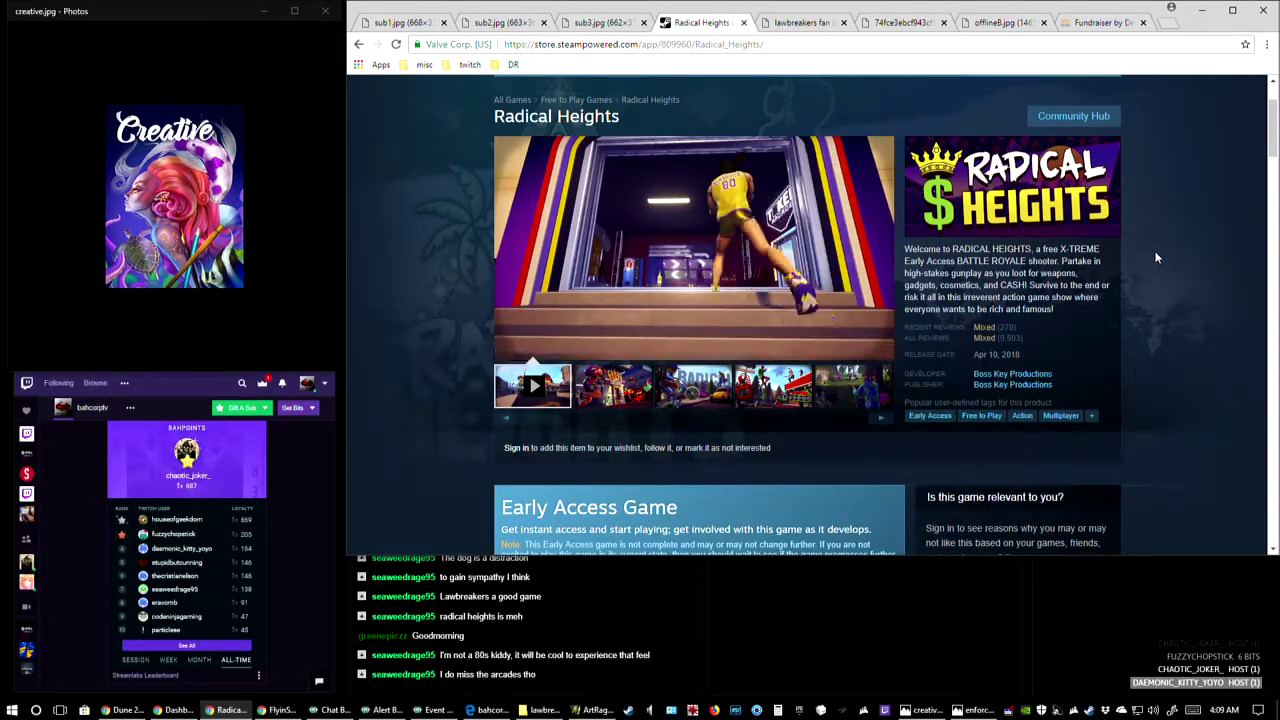
scroll(1156, 258, up, 1)
scroll(1156, 258, down, 1)
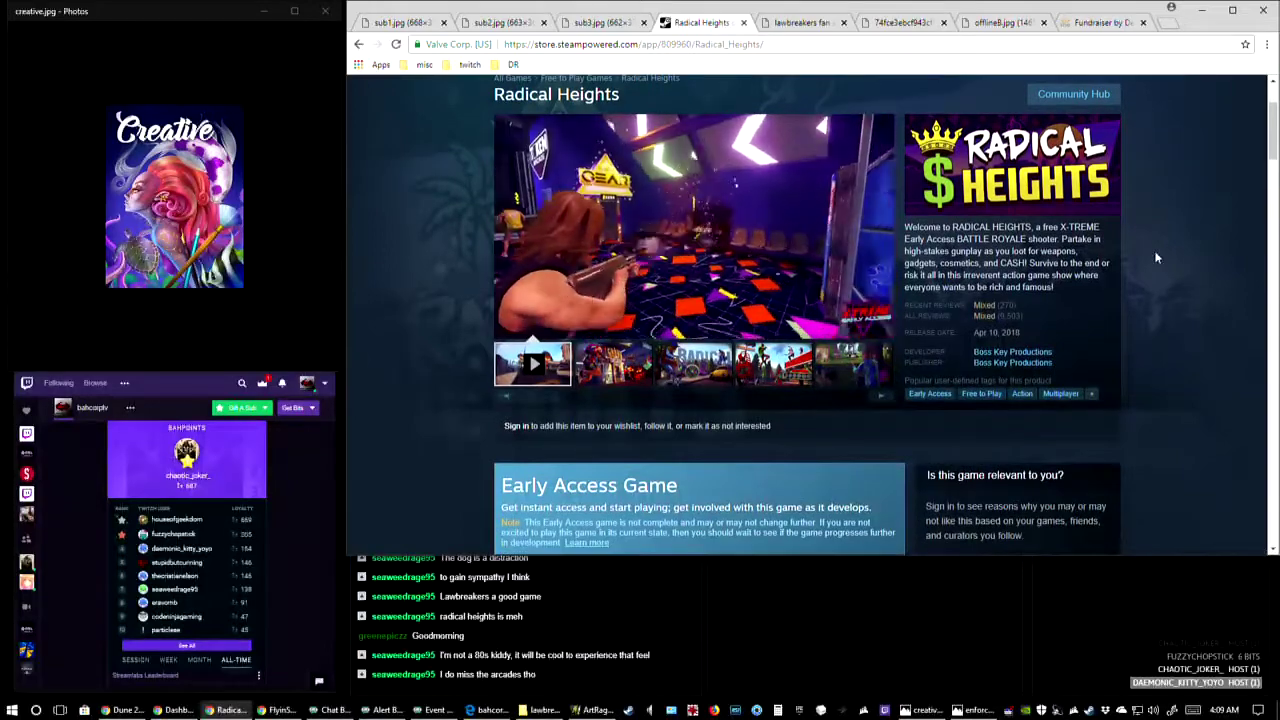
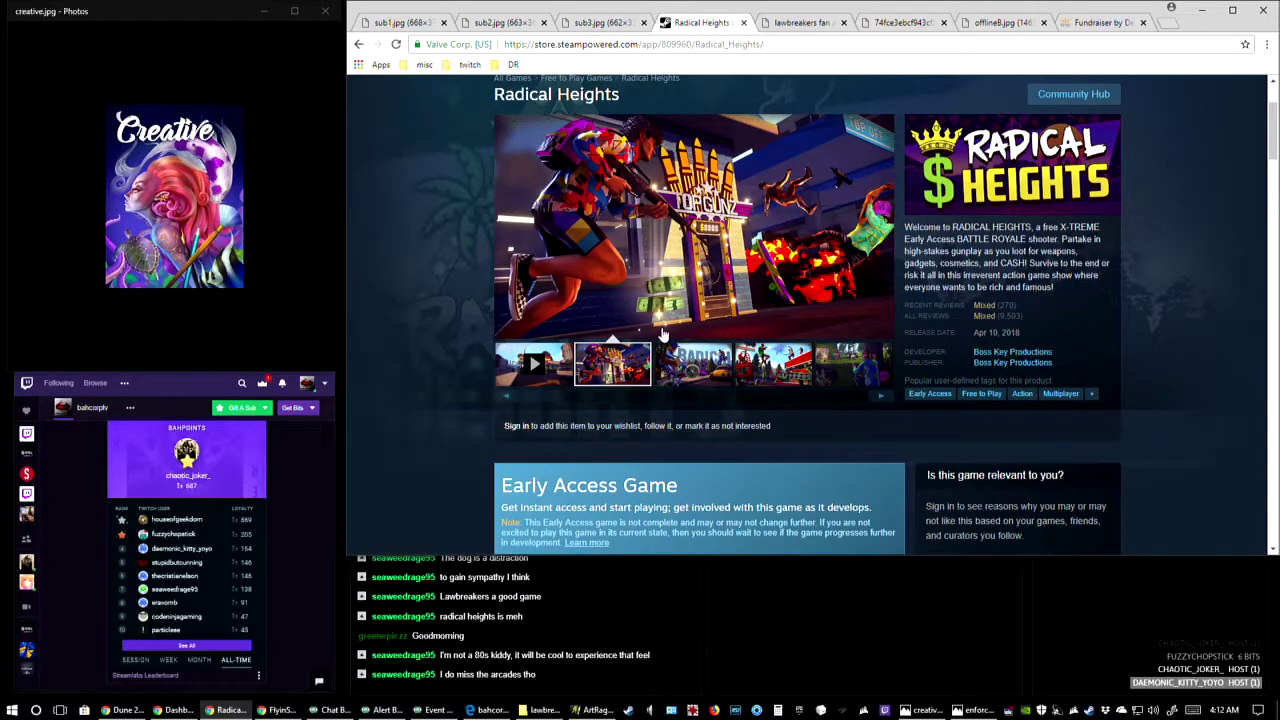
- Play the Radical Heights trailer from the start on its store page, and close the page when it ends
click(533, 363)
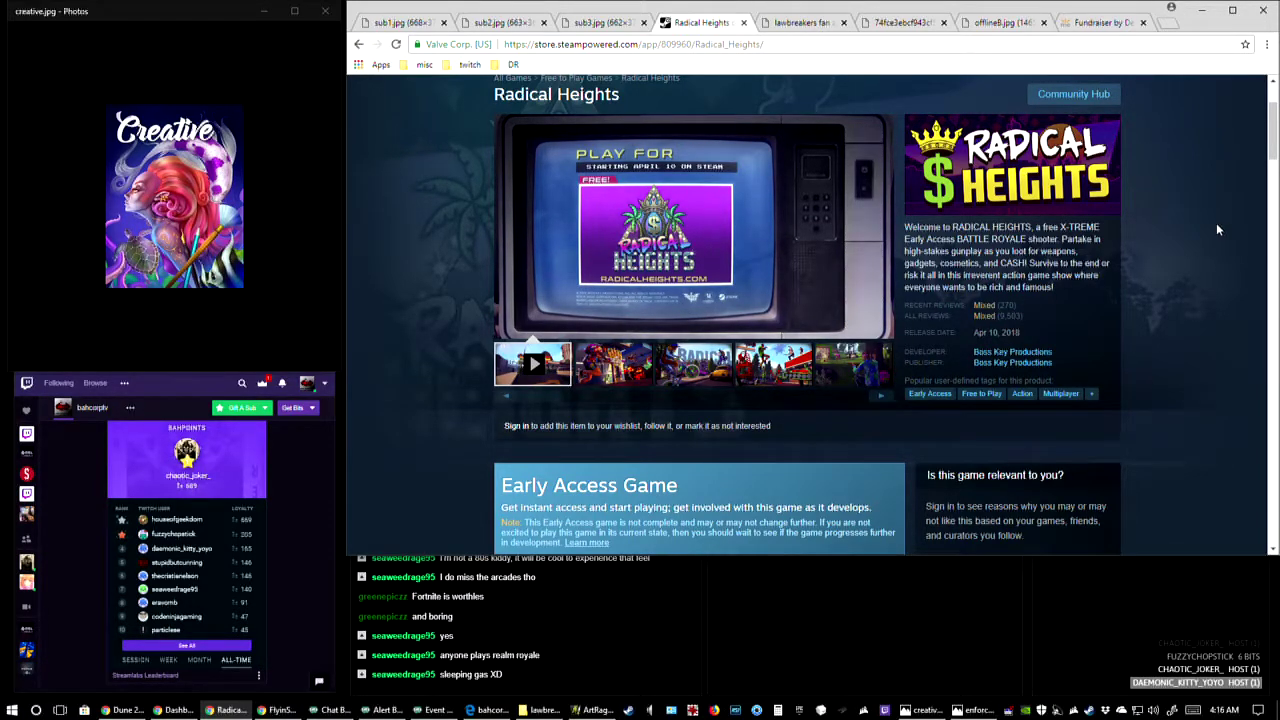
mouse_move(614, 243)
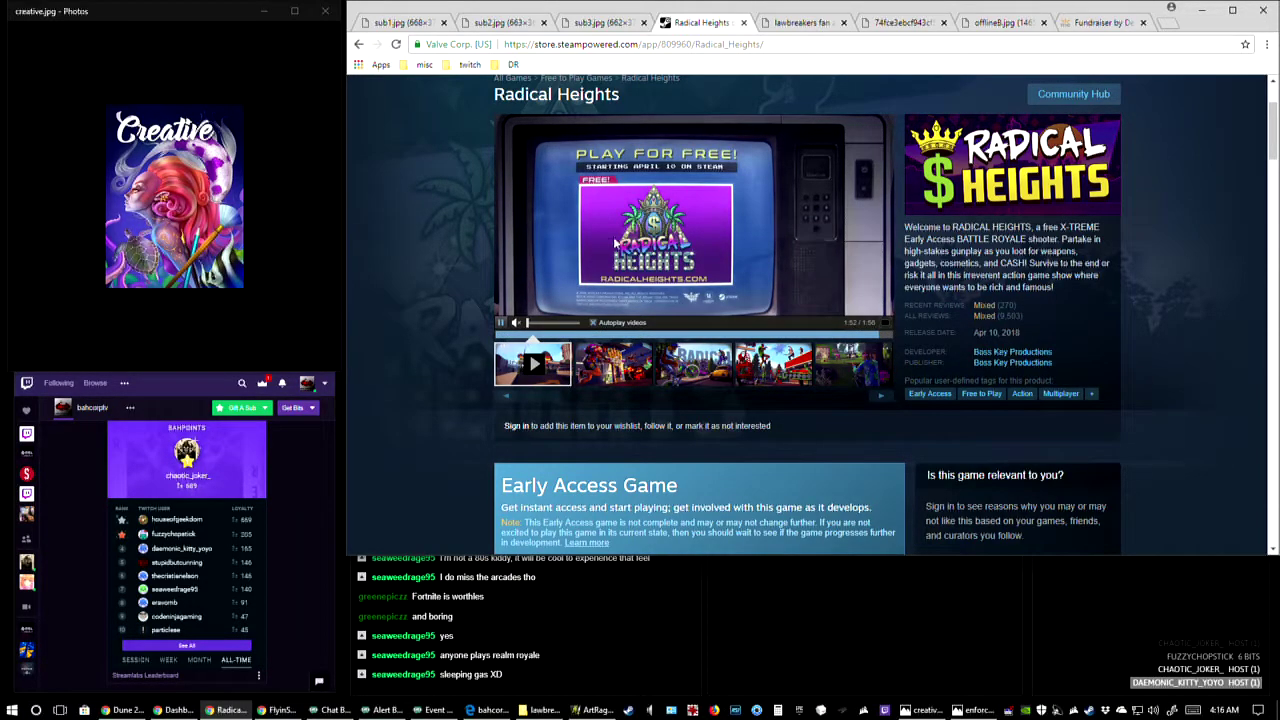
click(744, 22)
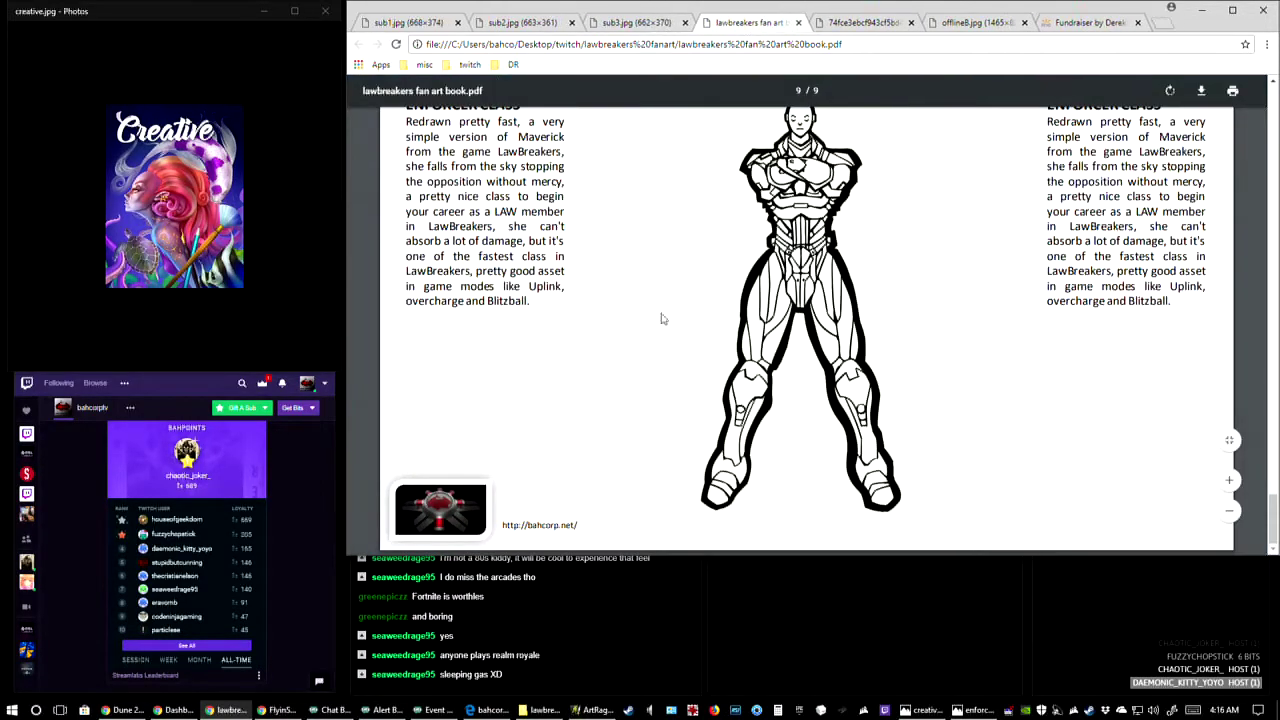
- Switch to ArtRage and darken the round badge's outline on the beret with repeated pencil strokes around the circle
click(595, 710)
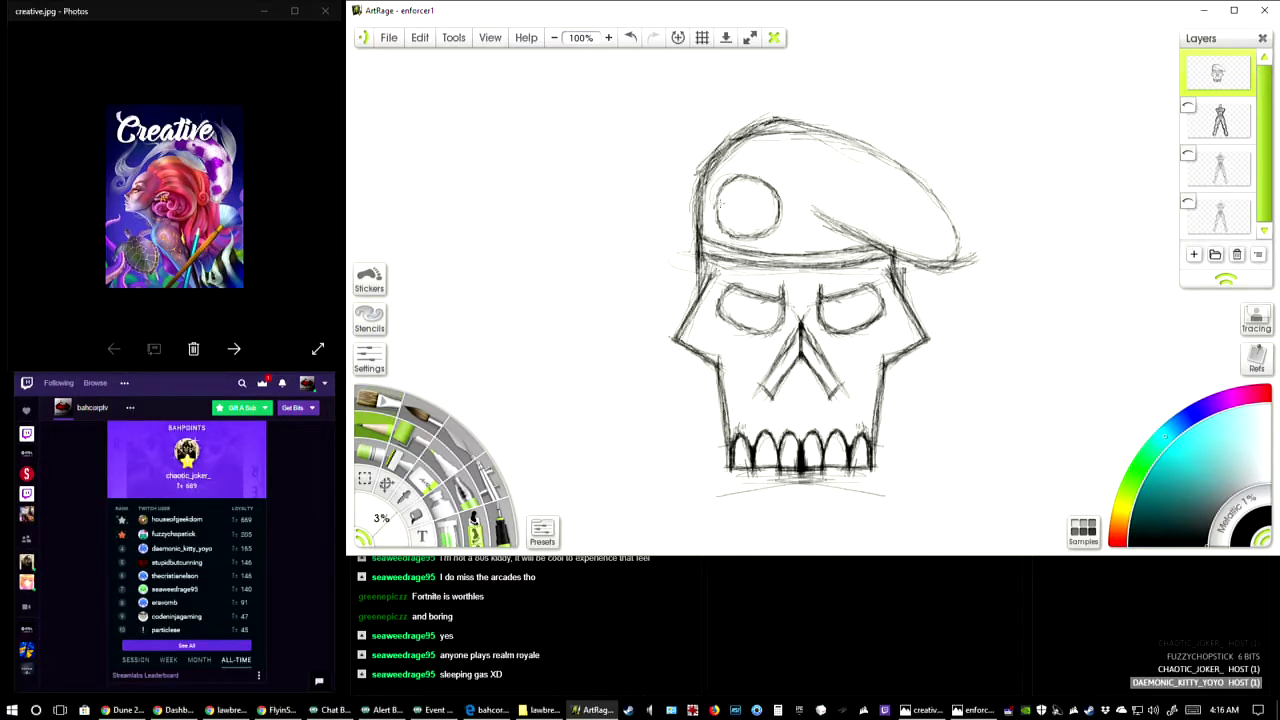
mouse_move(719, 190)
mouse_down()
mouse_move(715, 221)
mouse_move(730, 235)
mouse_move(778, 223)
mouse_up()
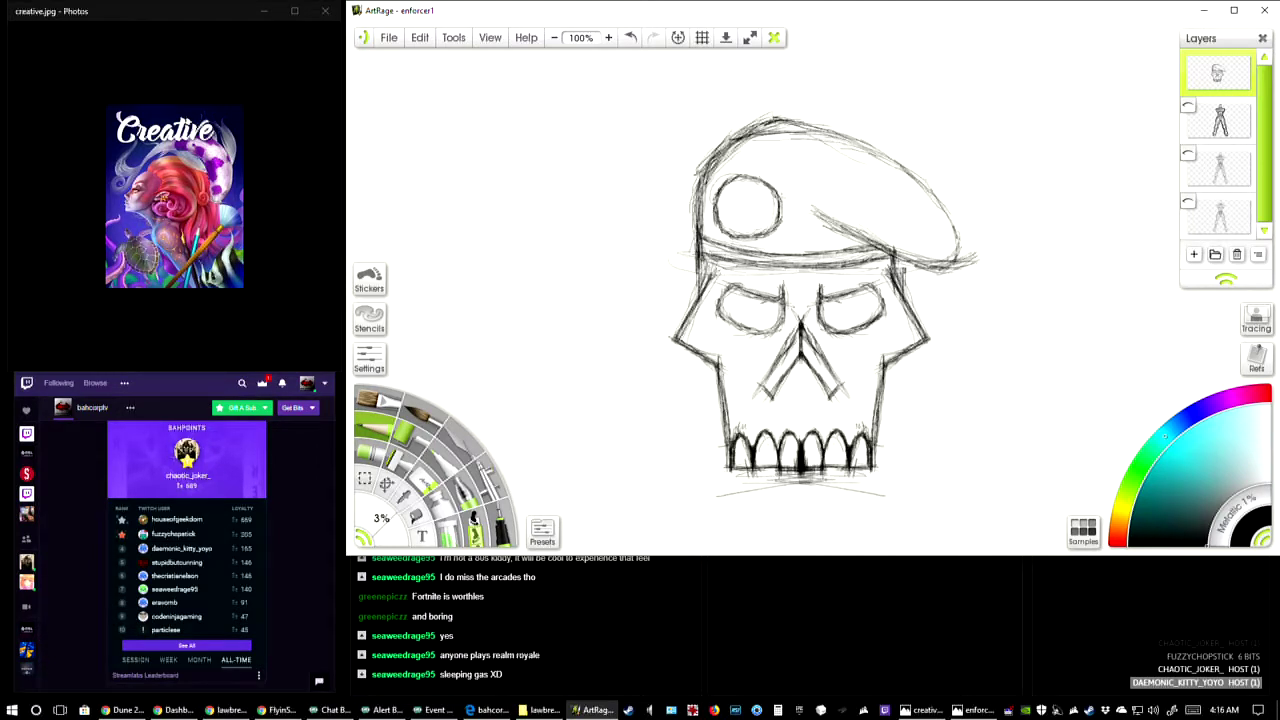
drag(755, 177, 778, 193)
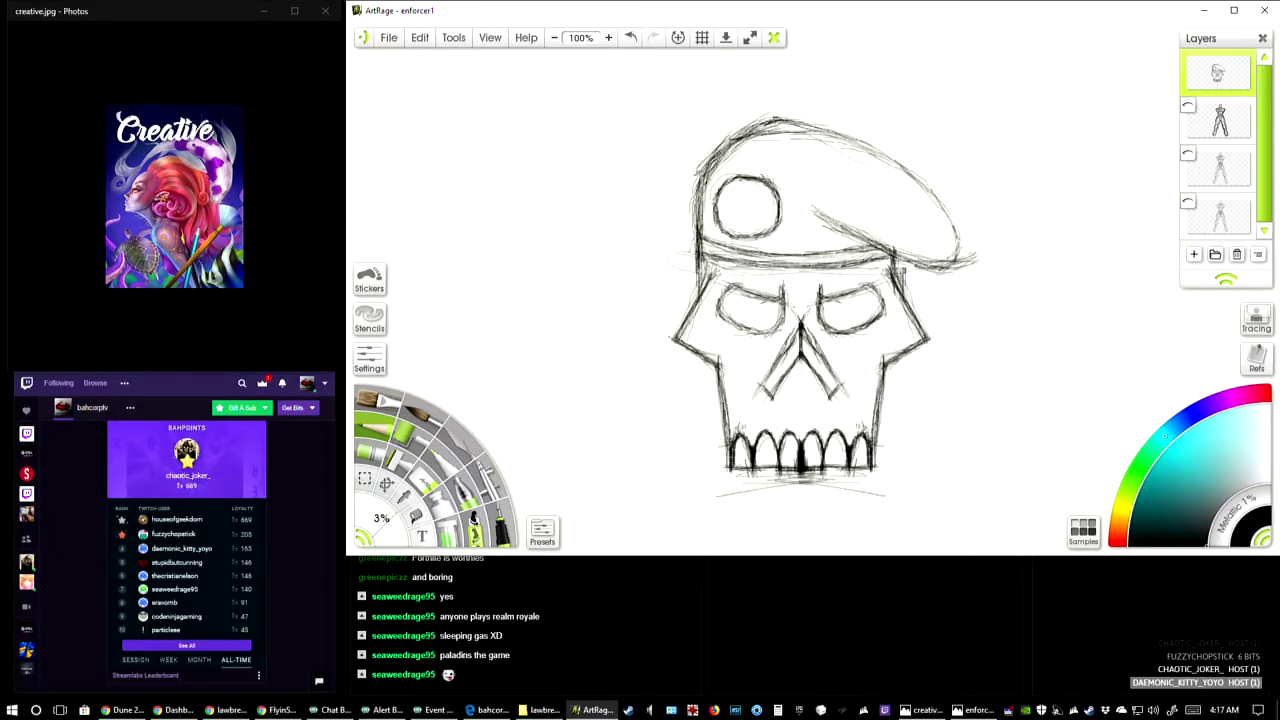
key(alt+Tab)
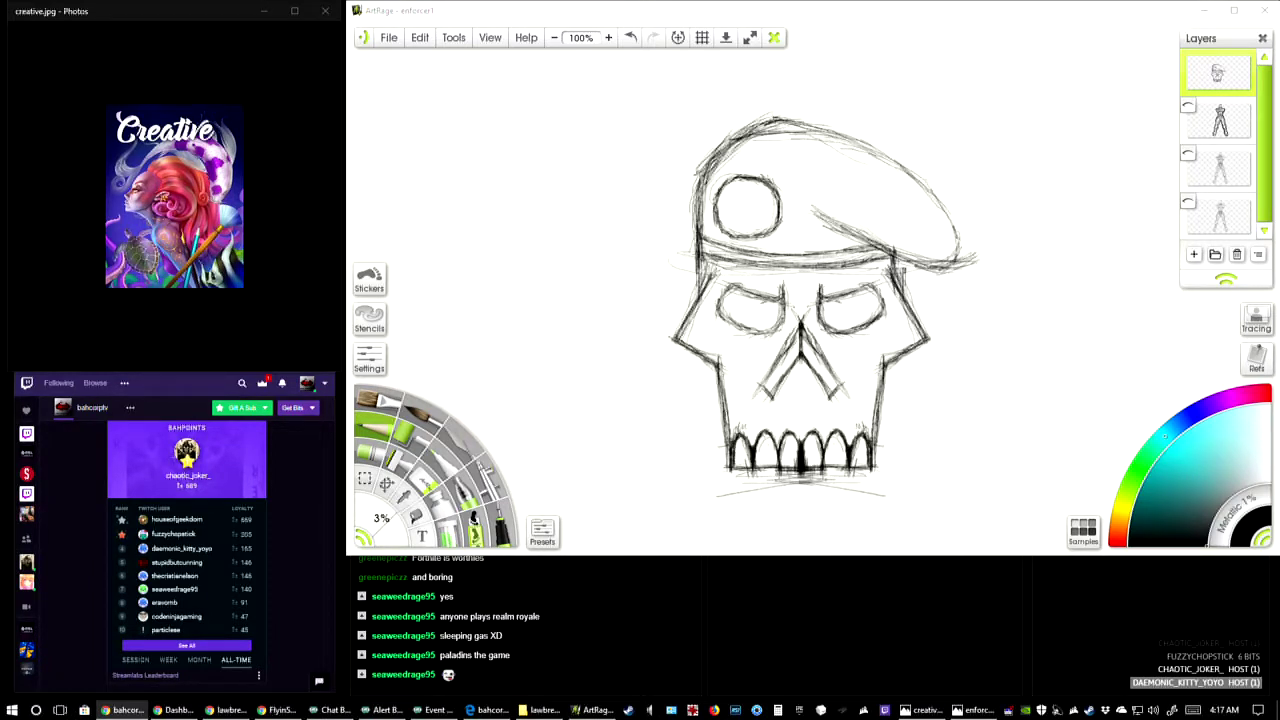
key(alt+Tab)
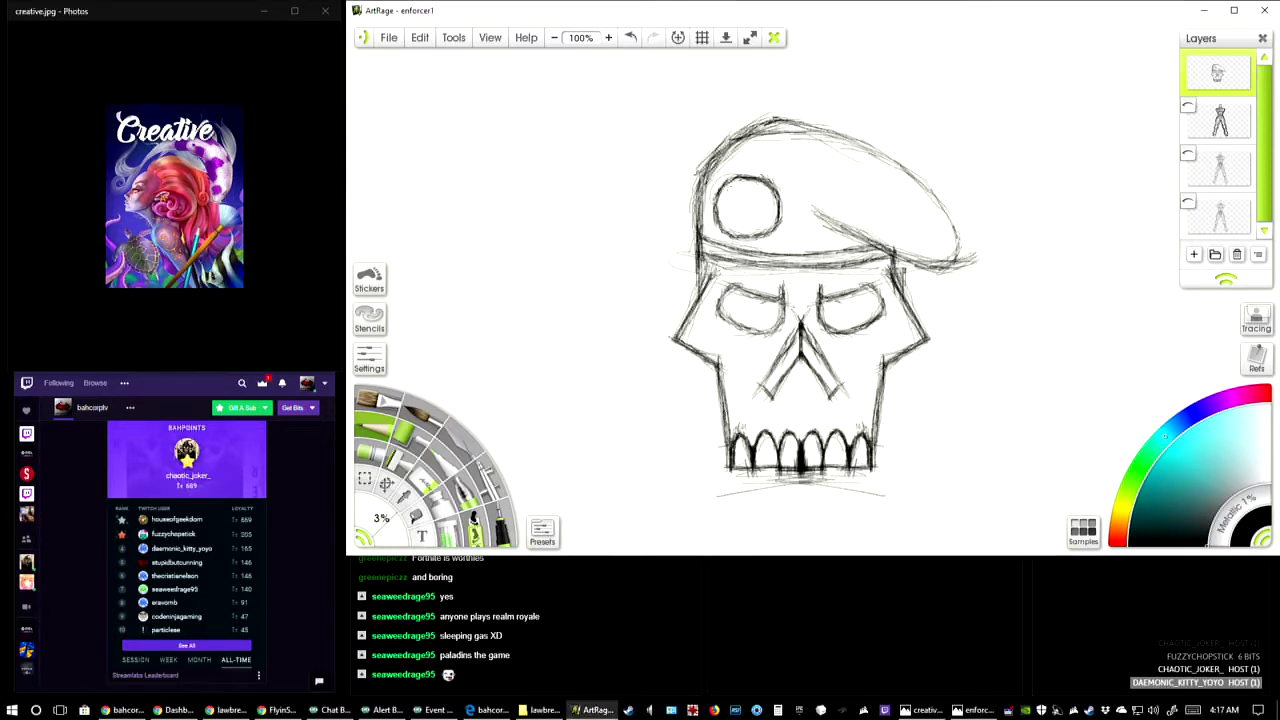
mouse_move(724, 184)
mouse_down()
mouse_move(752, 178)
mouse_move(780, 206)
mouse_up()
- Thicken the beret's inner fold line and the outline of its drooping side with overlapping pencil strokes
mouse_move(808, 216)
mouse_down()
mouse_move(918, 264)
mouse_move(836, 240)
mouse_move(898, 258)
mouse_up()
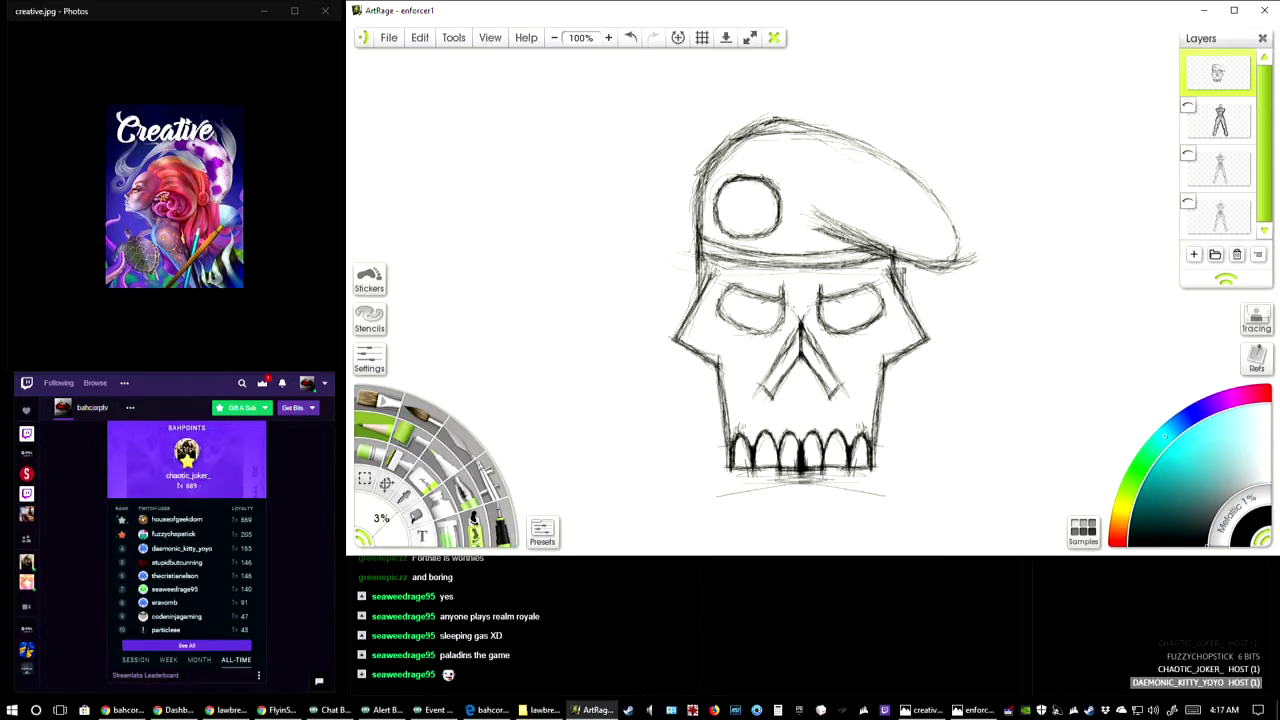
mouse_move(812, 226)
mouse_down()
mouse_move(878, 254)
mouse_move(954, 260)
mouse_move(962, 236)
mouse_move(932, 200)
mouse_up()
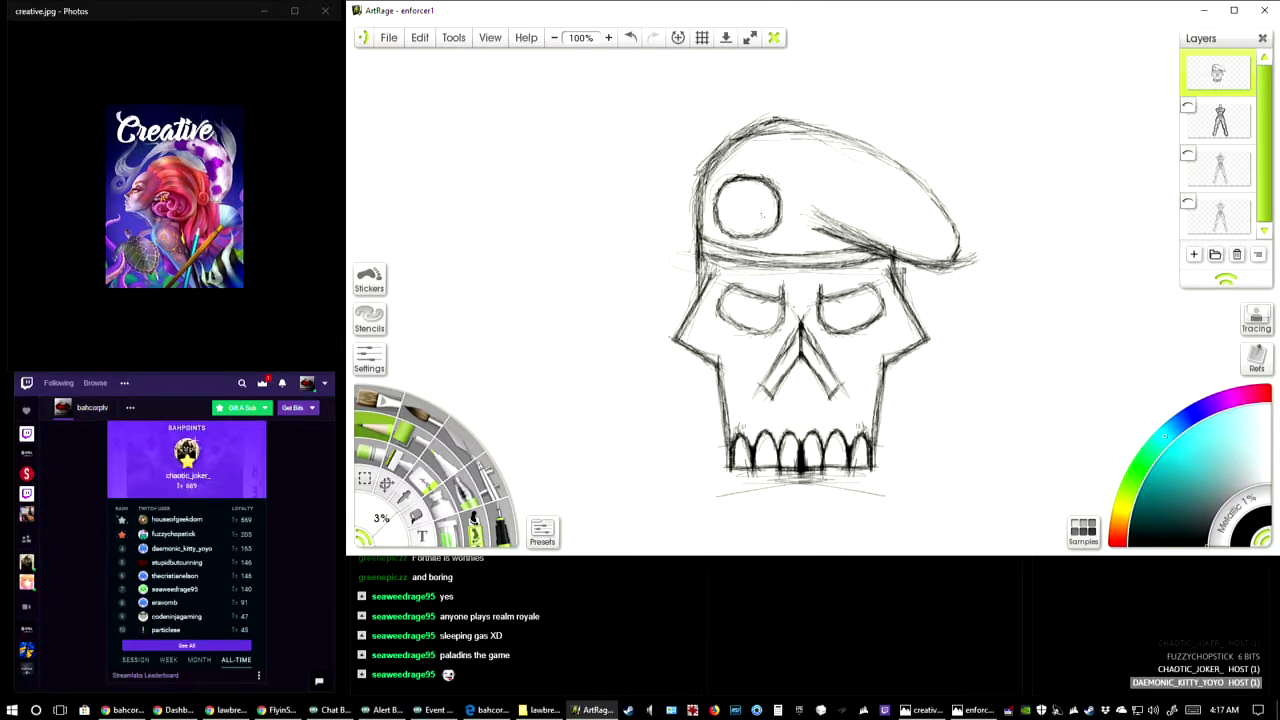
mouse_move(792, 126)
mouse_down()
mouse_move(846, 136)
mouse_move(932, 192)
mouse_move(956, 262)
mouse_up()
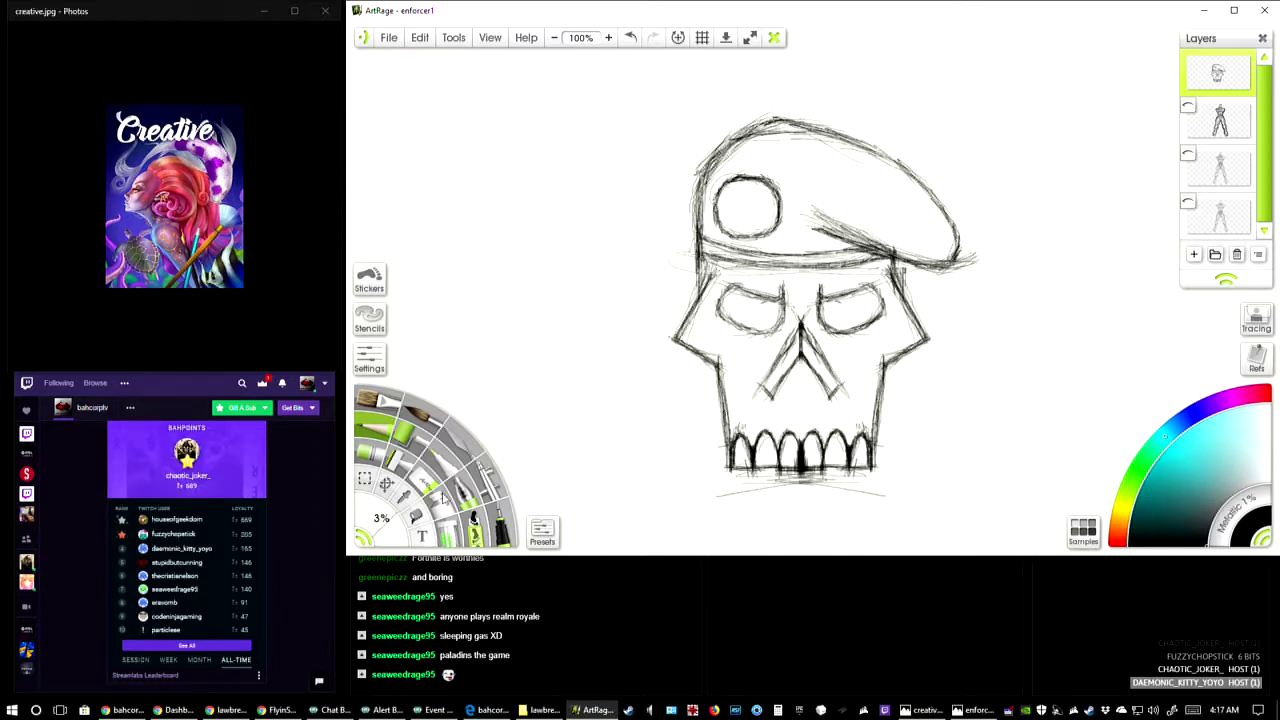
- Erase the stray lines beyond the beret's drooping tip and redraw its underside darker with the pencil
click(437, 473)
drag(981, 264, 940, 262)
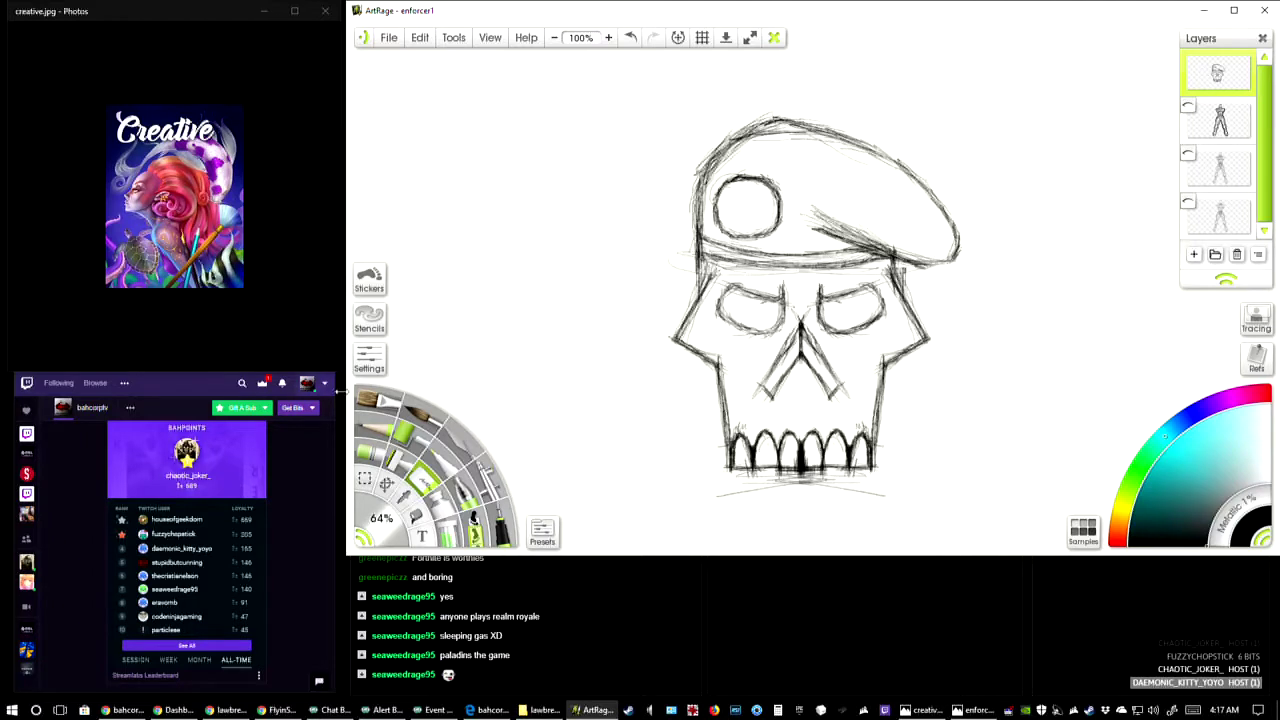
click(415, 436)
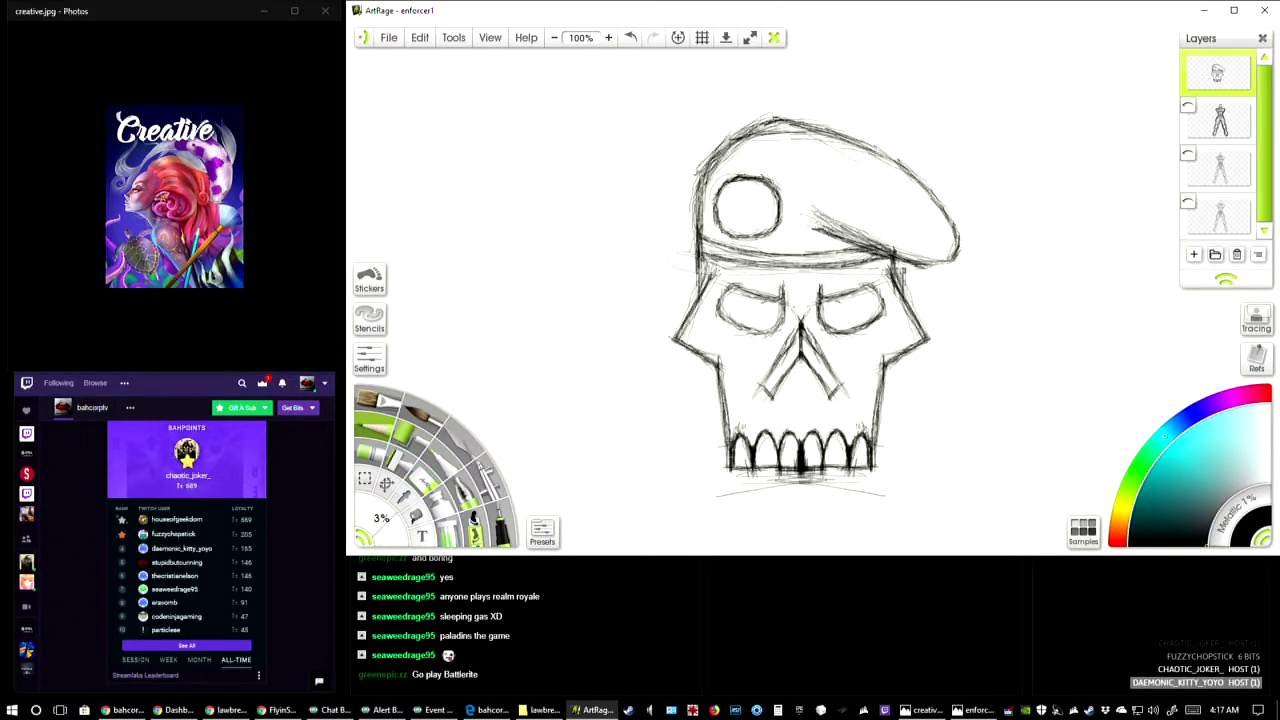
drag(828, 236, 940, 262)
mouse_move(866, 248)
mouse_down()
mouse_move(908, 262)
mouse_move(960, 252)
mouse_move(948, 260)
mouse_up()
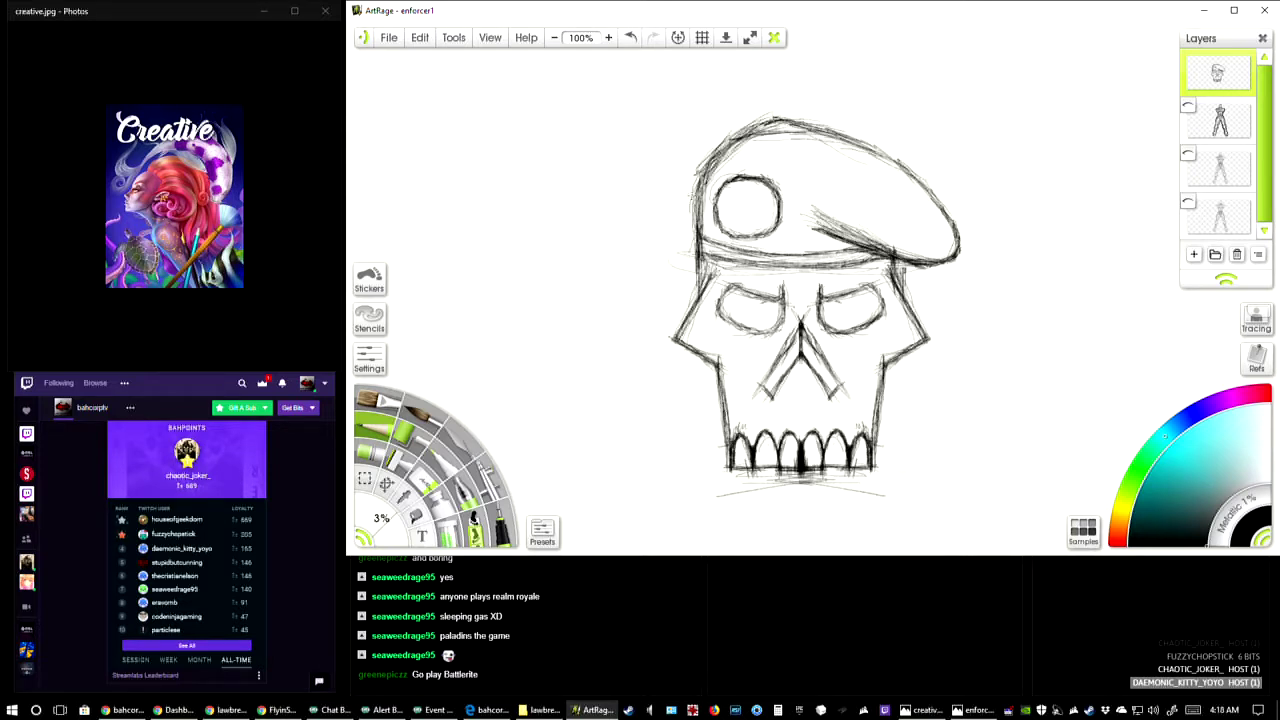
- Darken the beret's outline beside the badge from the headband up and over the crown with pencil strokes
drag(710, 180, 695, 226)
drag(696, 190, 699, 272)
mouse_move(702, 182)
mouse_down()
mouse_move(788, 121)
mouse_move(858, 140)
mouse_move(914, 180)
mouse_up()
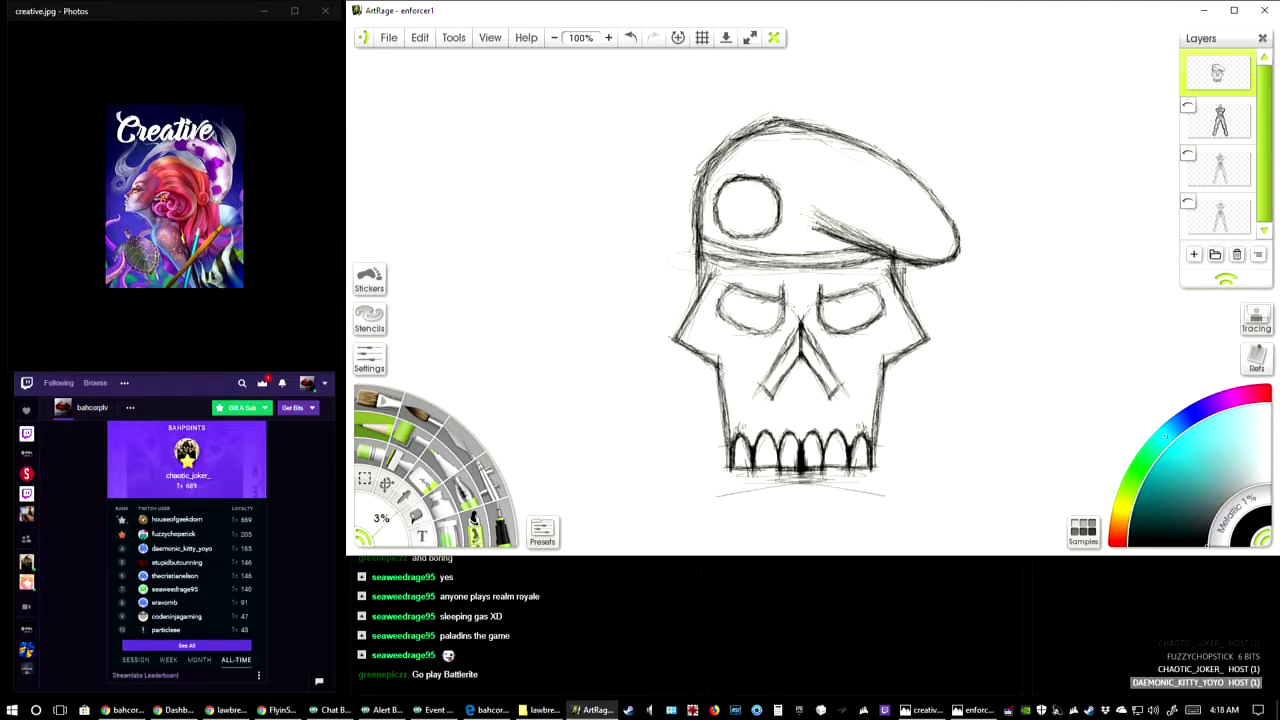
- Reinforce the beret's fold and sketch short diagonal stripes inside the round badge with the pencil
drag(806, 224, 832, 258)
drag(726, 207, 756, 229)
drag(734, 183, 746, 192)
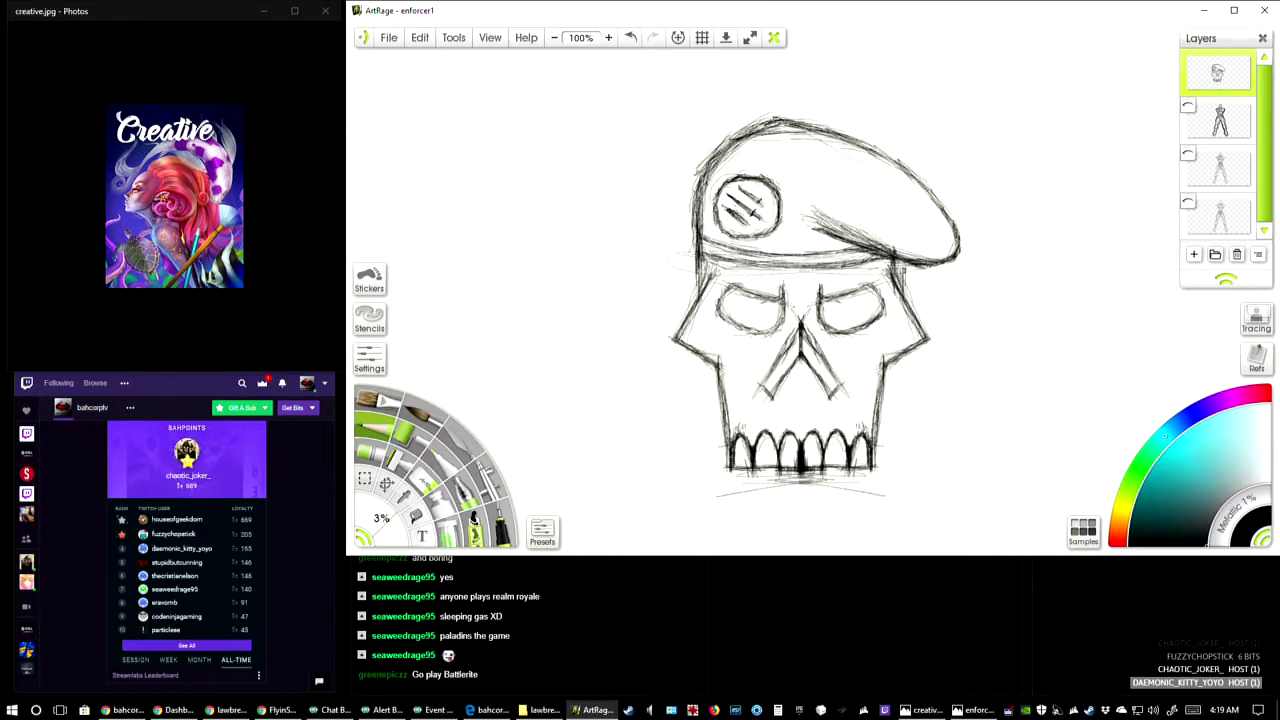
- Connect the skull's temples to the beret and darken both edges of the headband with pencil strokes
mouse_move(804, 225)
mouse_down()
mouse_move(916, 258)
mouse_move(962, 246)
mouse_up()
mouse_move(734, 258)
mouse_down()
mouse_move(702, 294)
mouse_move(706, 252)
mouse_move(700, 300)
mouse_move(700, 266)
mouse_up()
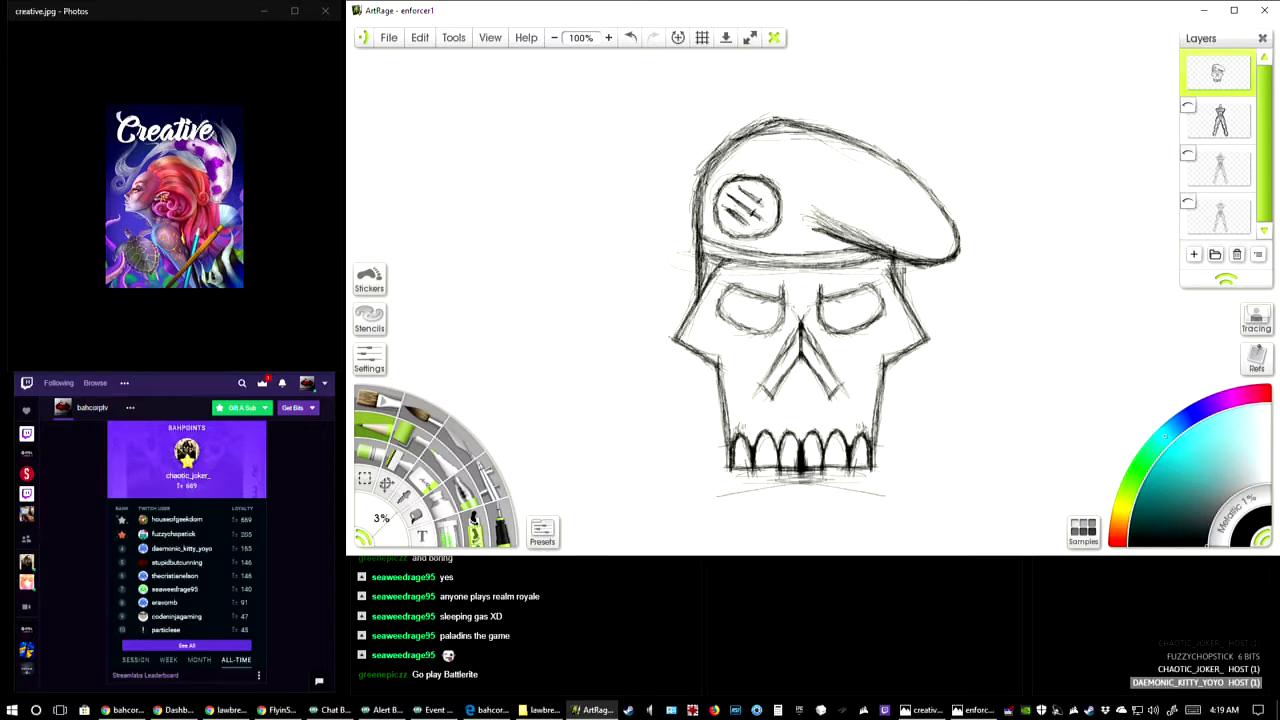
mouse_move(880, 262)
mouse_down()
mouse_move(914, 320)
mouse_move(872, 263)
mouse_move(839, 265)
mouse_up()
drag(734, 264, 862, 262)
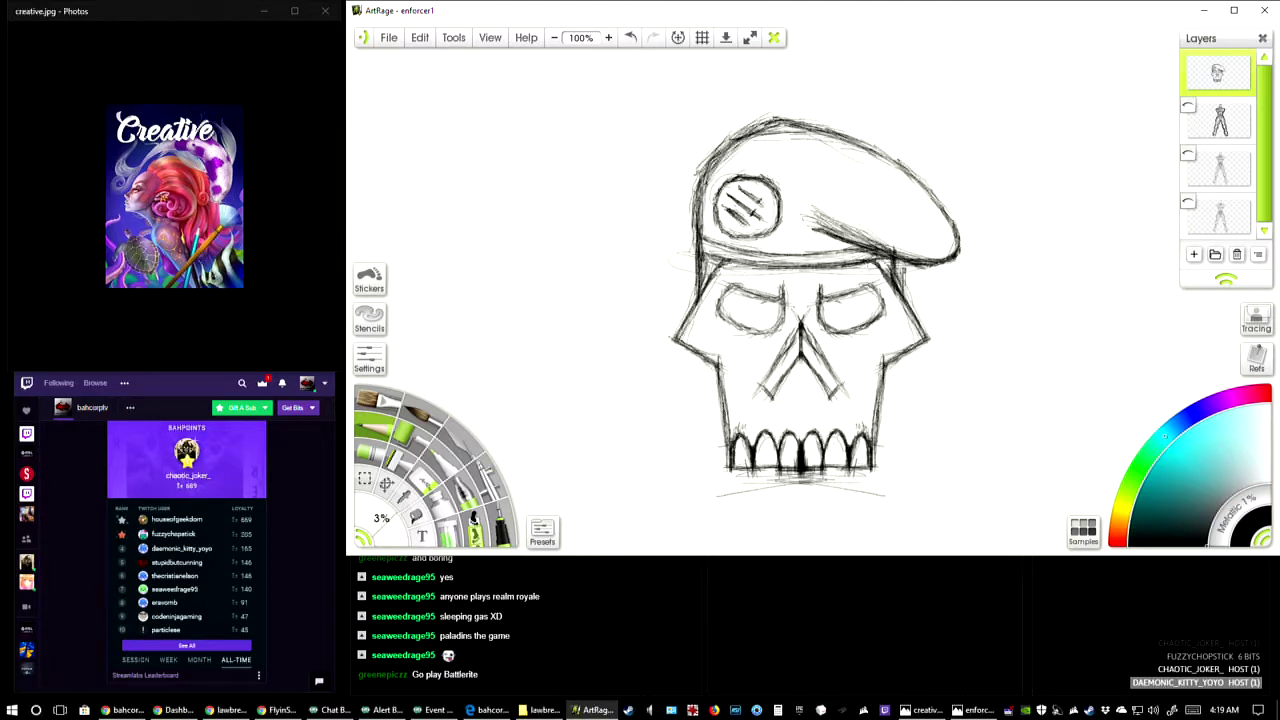
mouse_move(724, 254)
mouse_down()
mouse_move(762, 264)
mouse_move(726, 268)
mouse_move(758, 270)
mouse_move(870, 250)
mouse_move(840, 252)
mouse_move(856, 256)
mouse_up()
drag(776, 254, 856, 256)
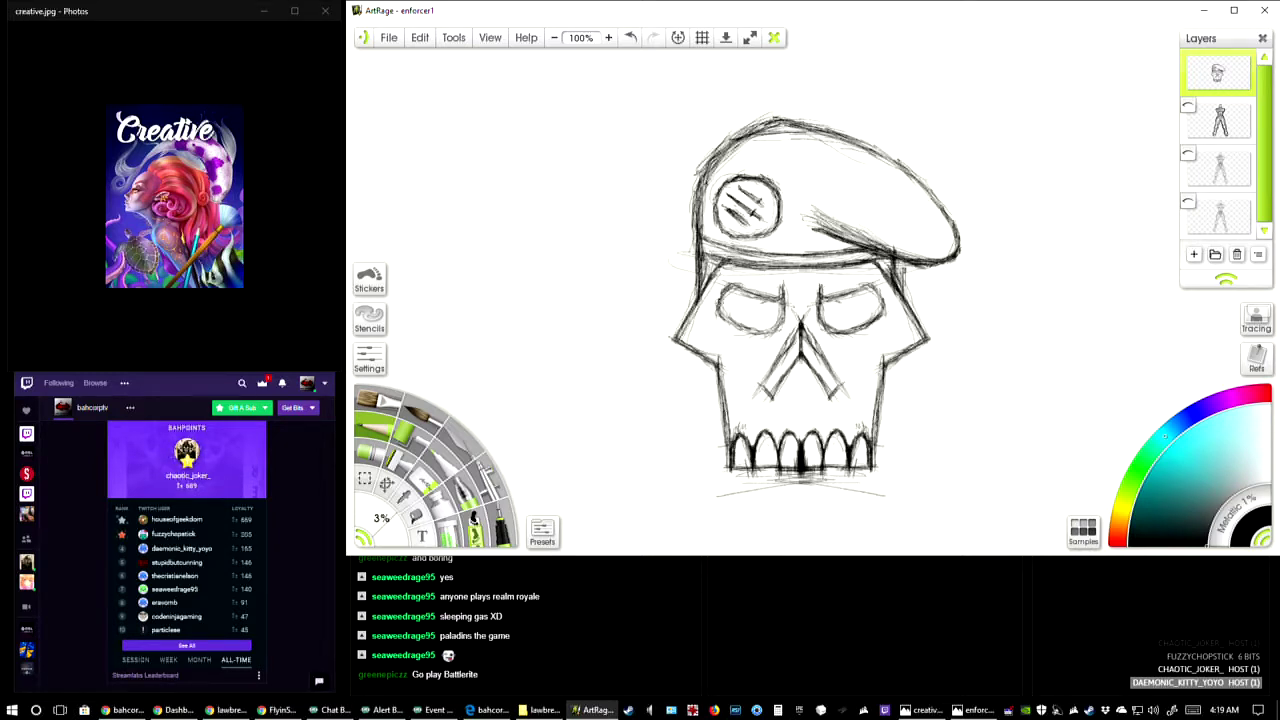
- Touch up the outline of the eye socket beneath the badge with the pencil and save the painting
mouse_move(750, 333)
mouse_down()
mouse_move(785, 316)
mouse_move(783, 286)
mouse_up()
click(389, 37)
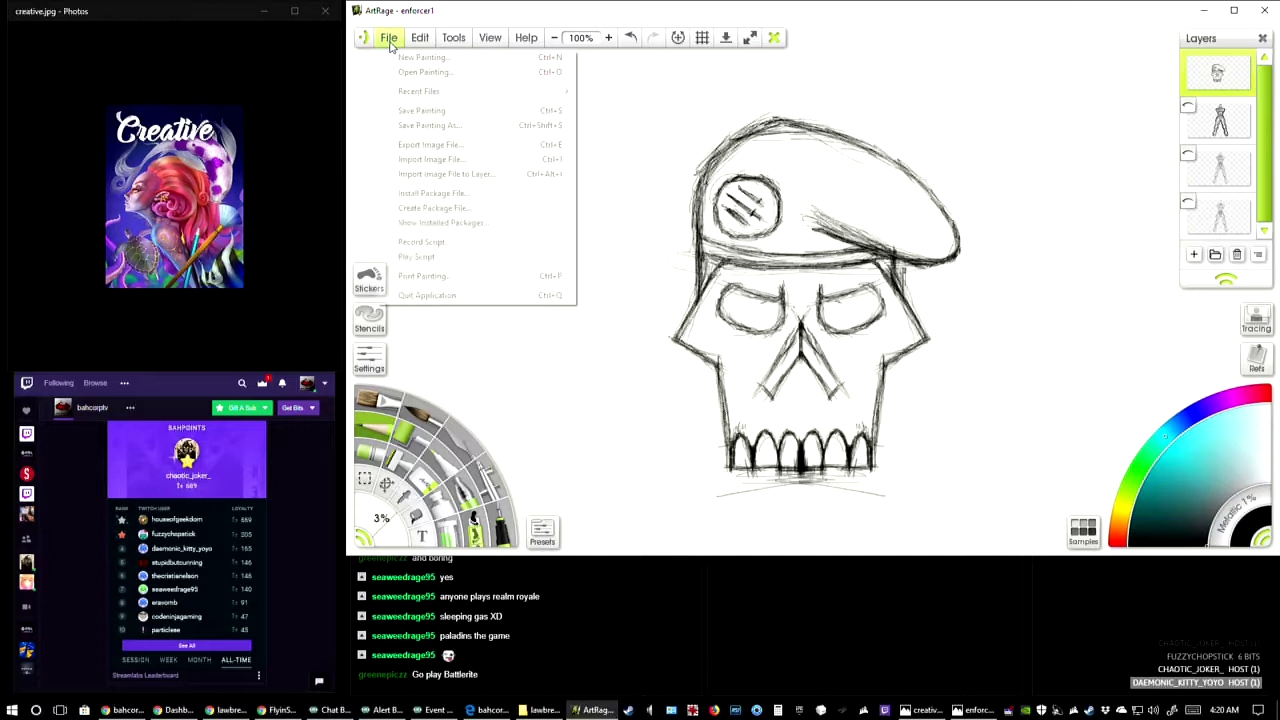
click(462, 111)
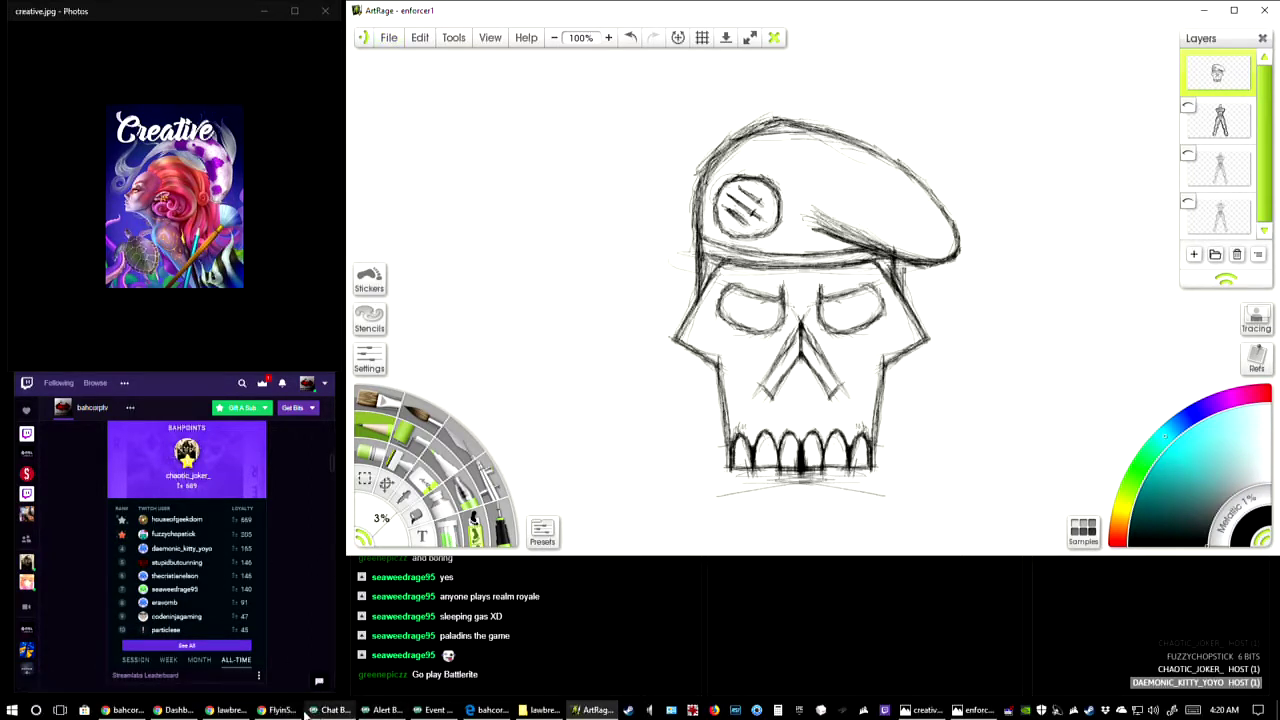
- Switch to Chrome and open the Steam store home page in a new tab
mouse_move(236, 714)
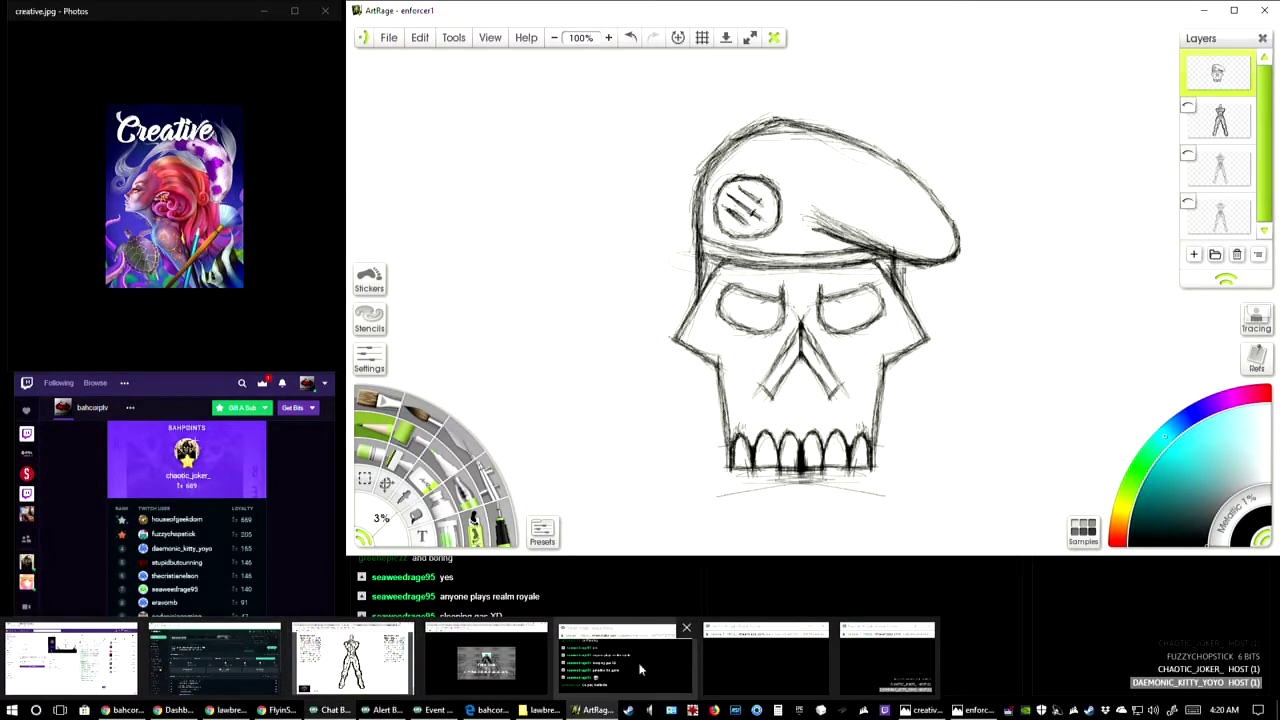
click(408, 684)
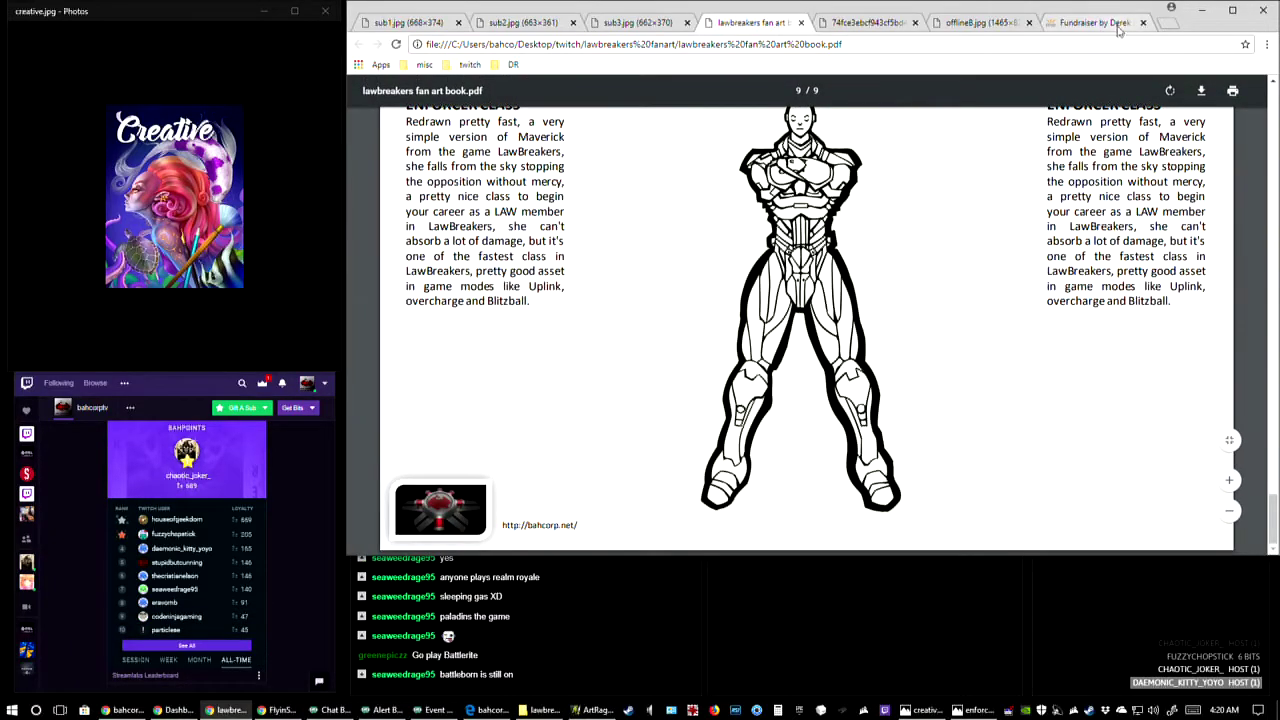
click(1171, 23)
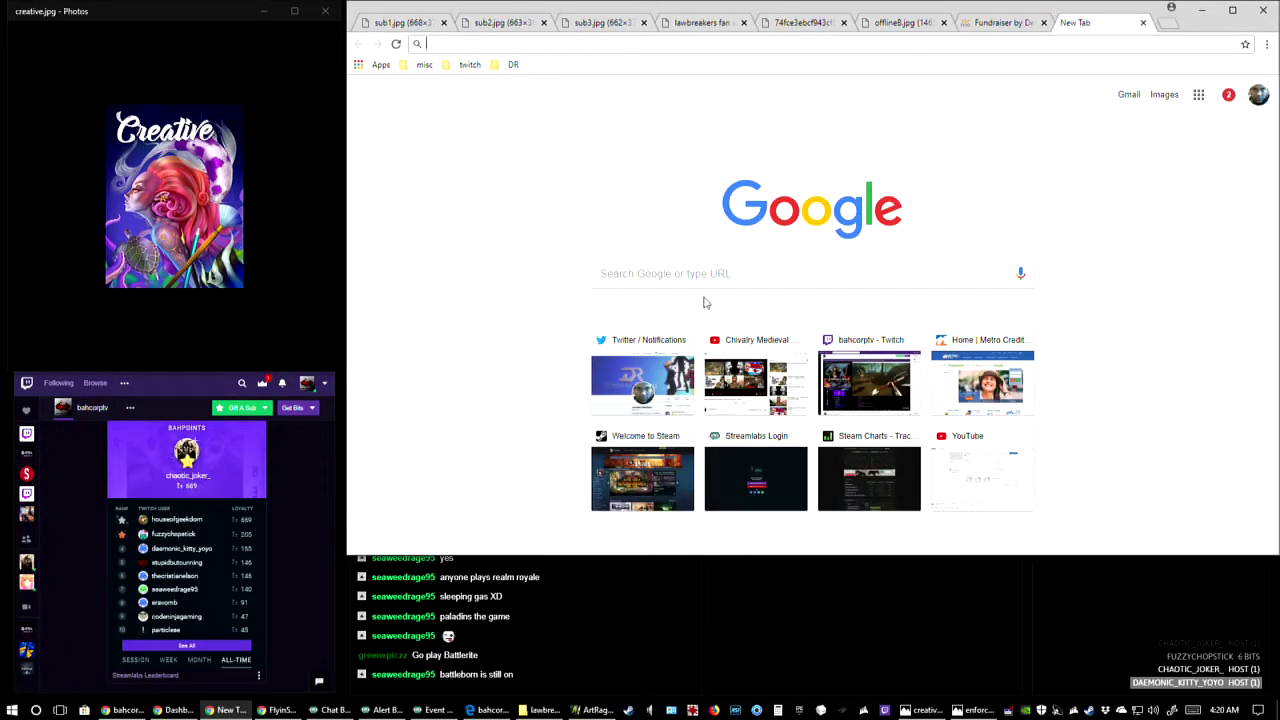
click(652, 472)
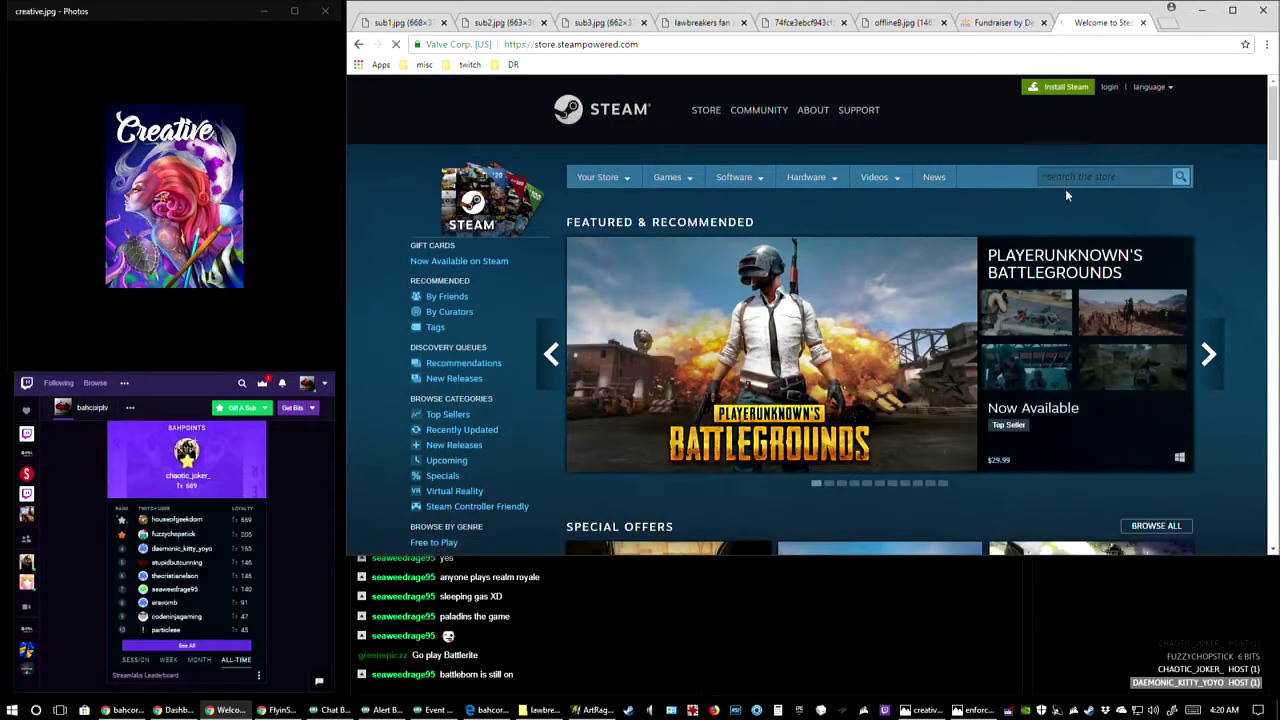
- Search the Steam store for "battle", open the Battlerite page, and view its trailers
click(1080, 178)
text(batt)
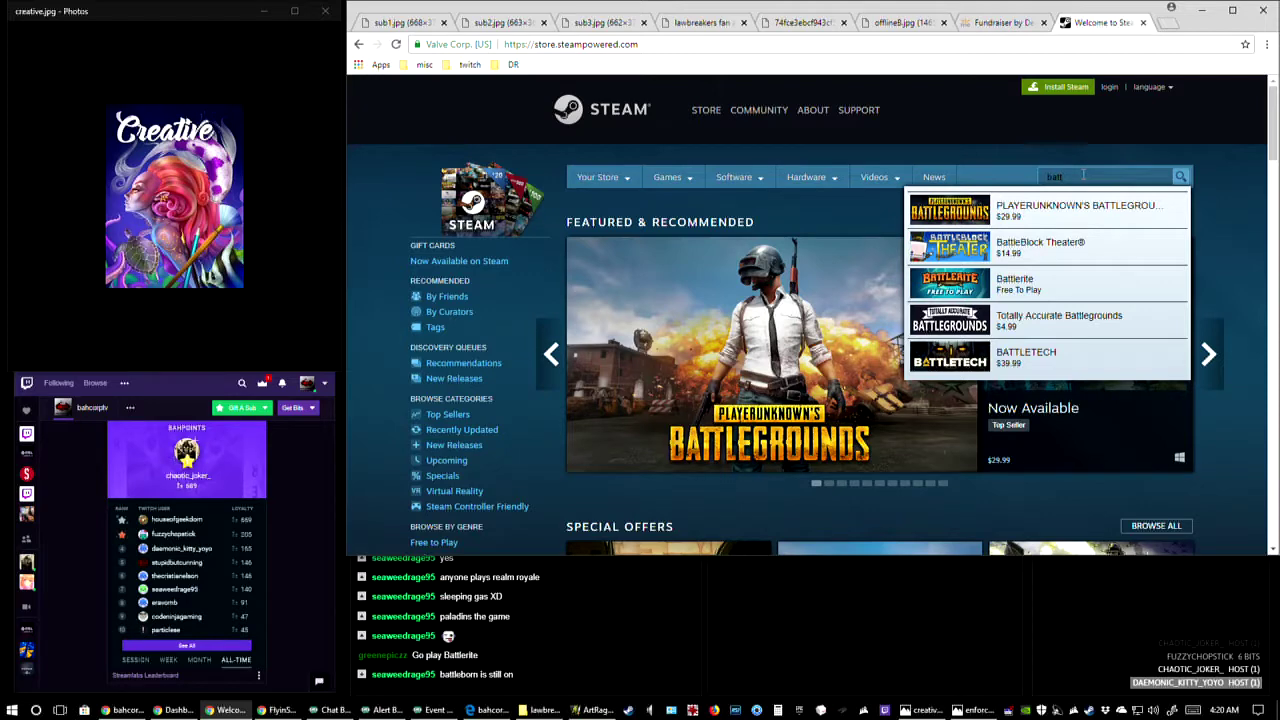
text(le)
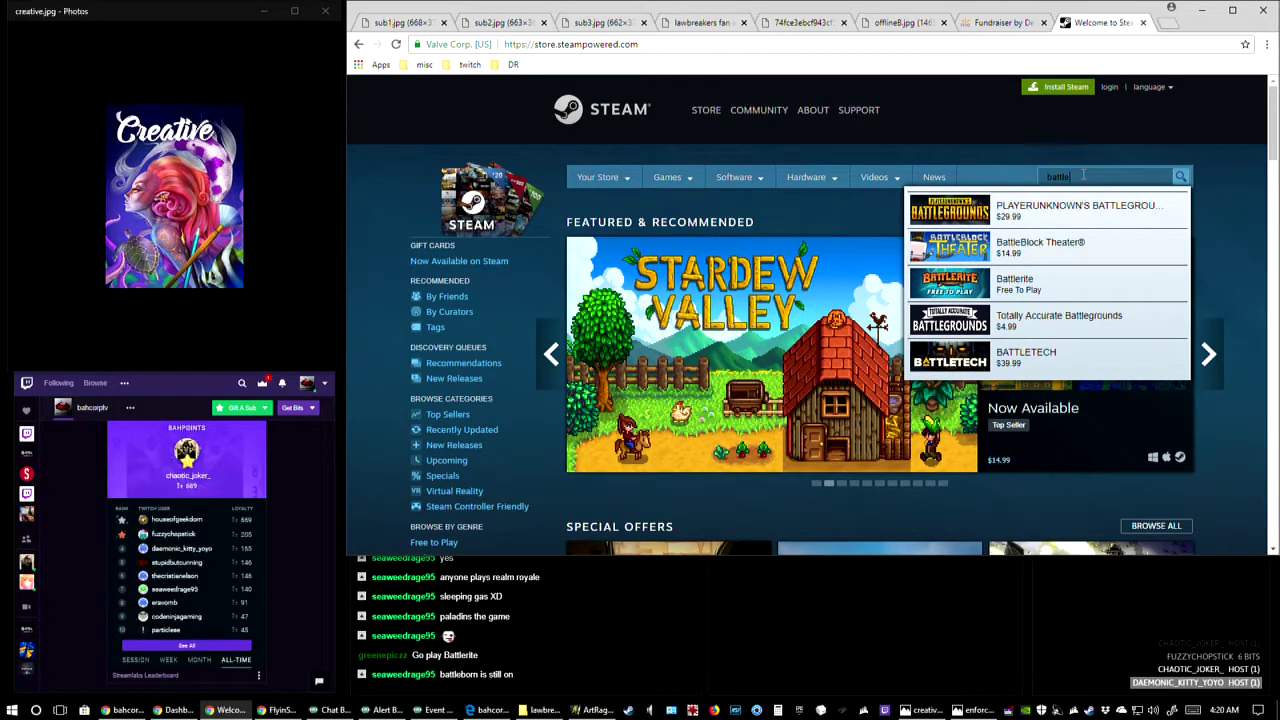
click(1090, 286)
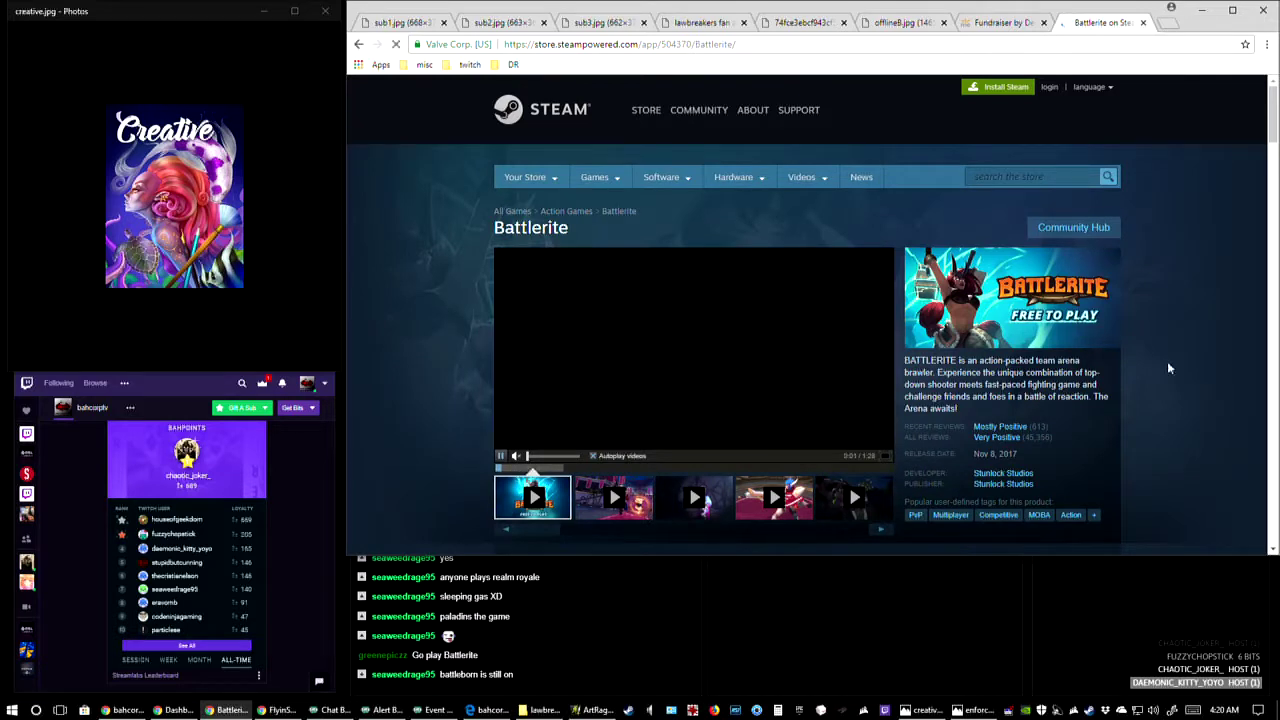
scroll(1214, 345, down, 1)
scroll(1214, 345, down, 2)
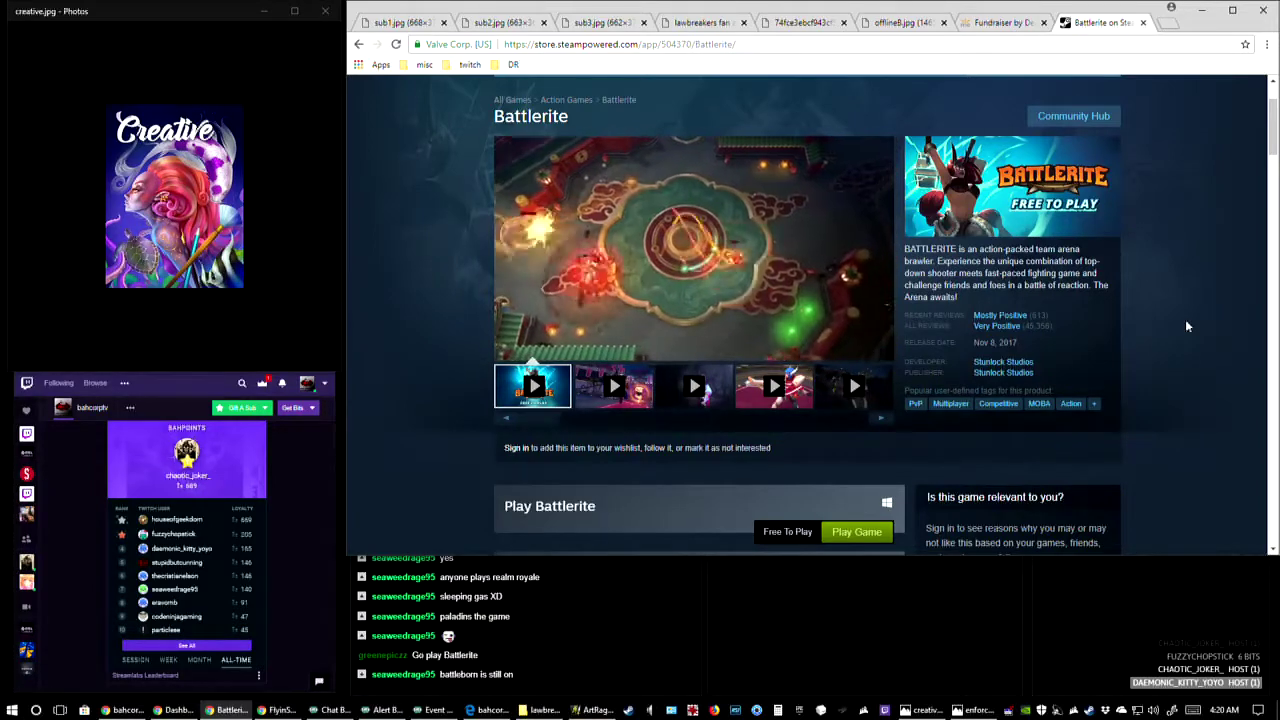
- Search the Steam store for "battleborn" and open the free-to-play Battleborn page
mouse_move(506, 176)
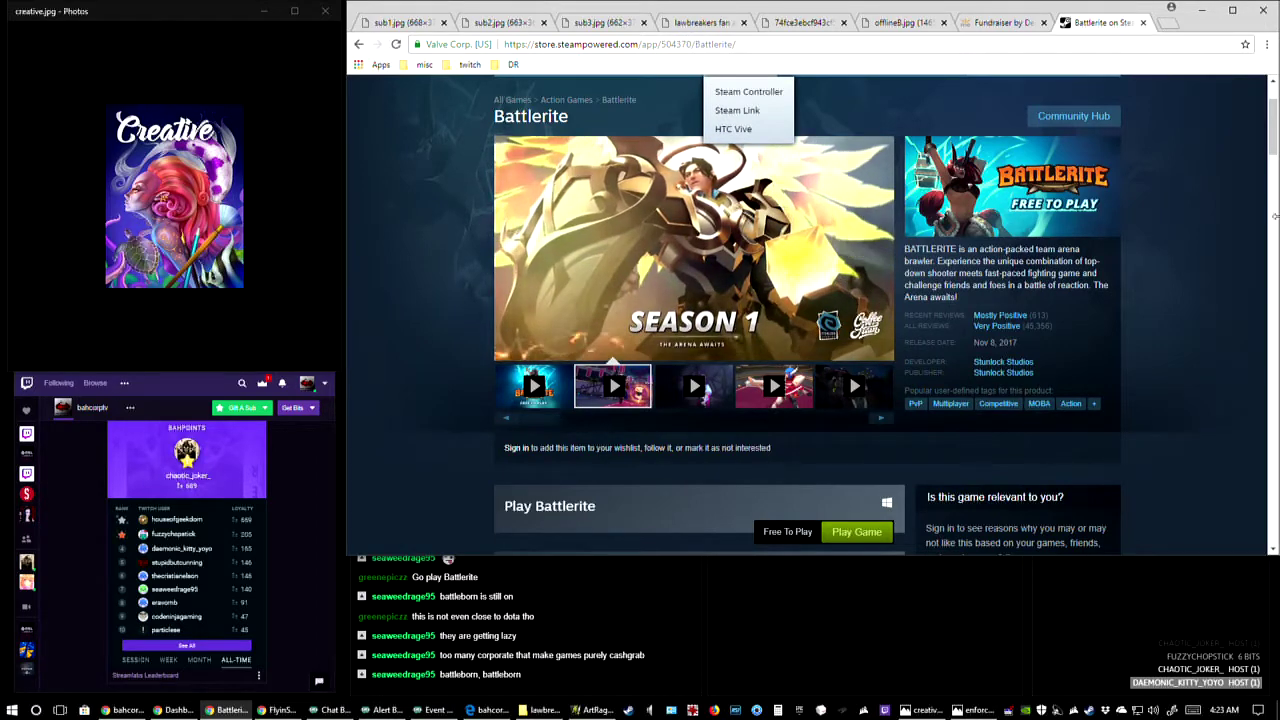
scroll(823, 170, up, 1)
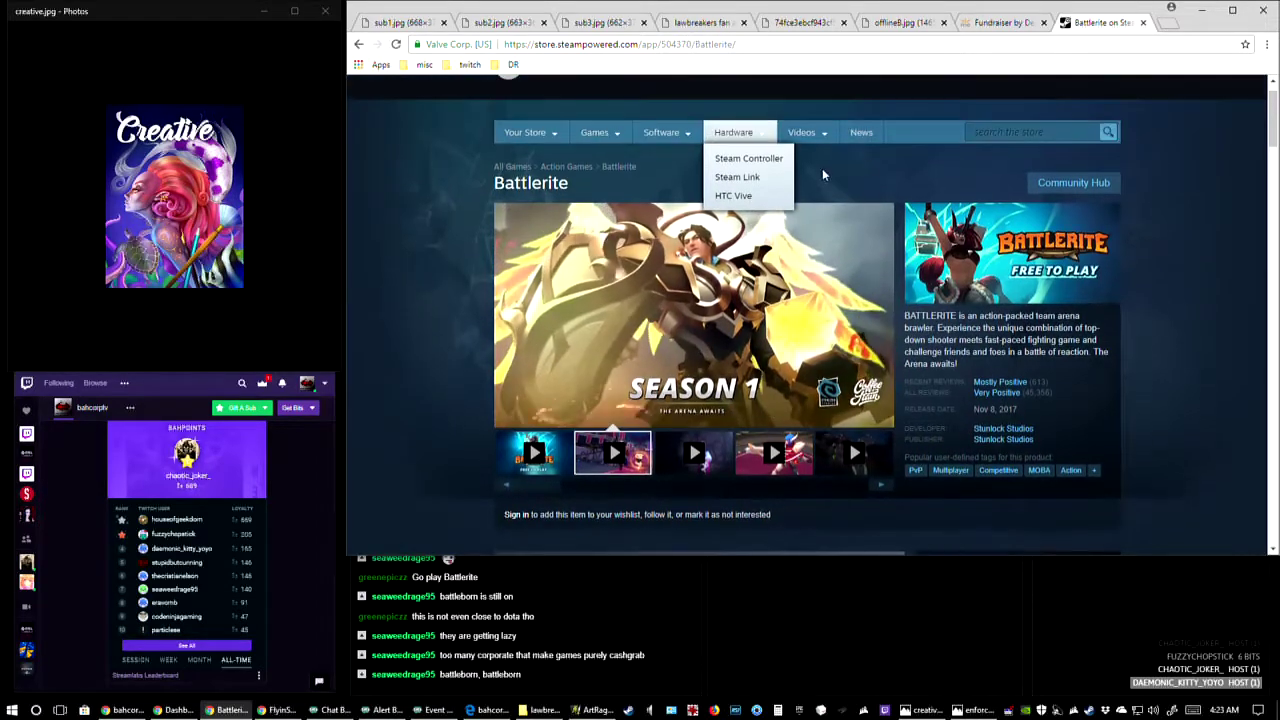
click(736, 136)
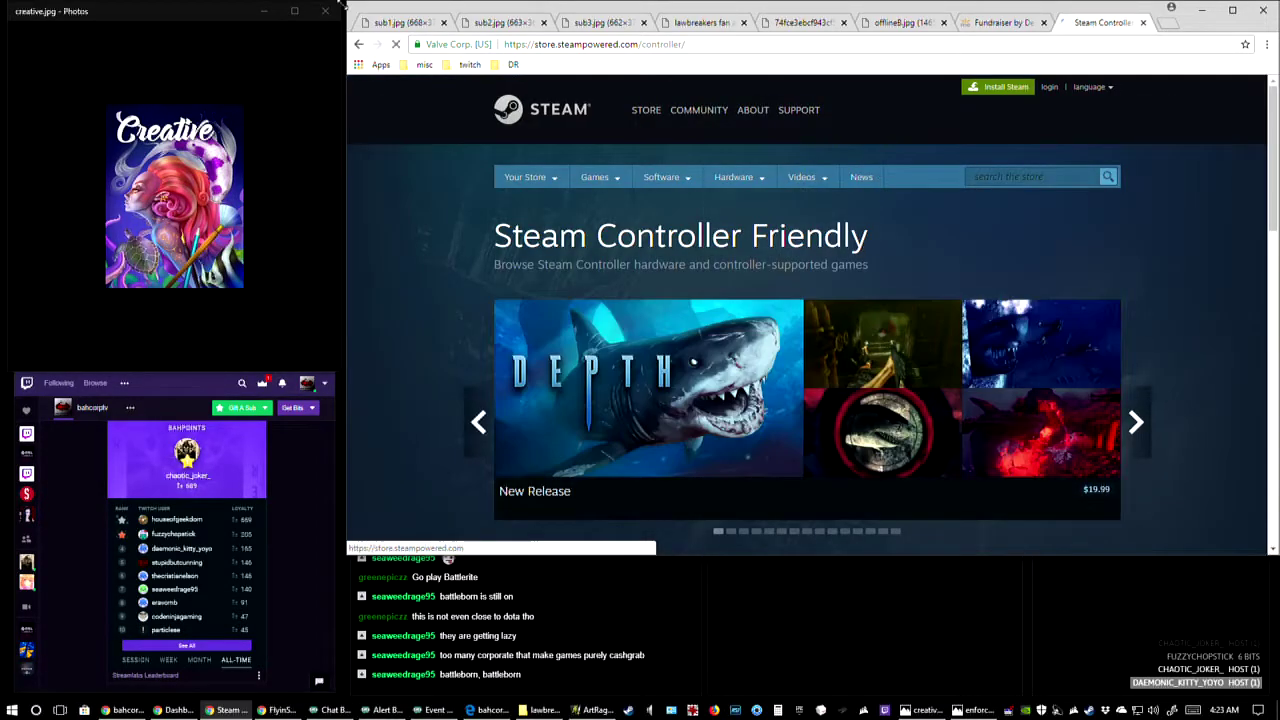
click(359, 47)
click(991, 131)
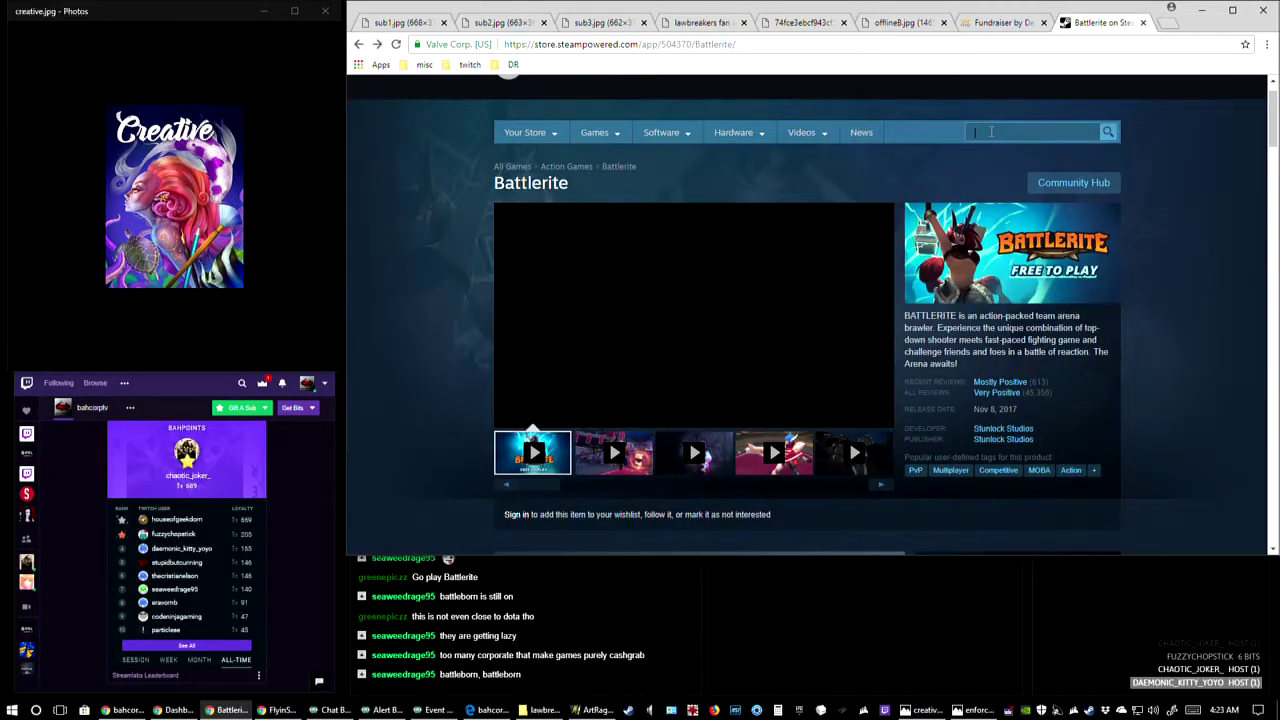
text(battleborn)
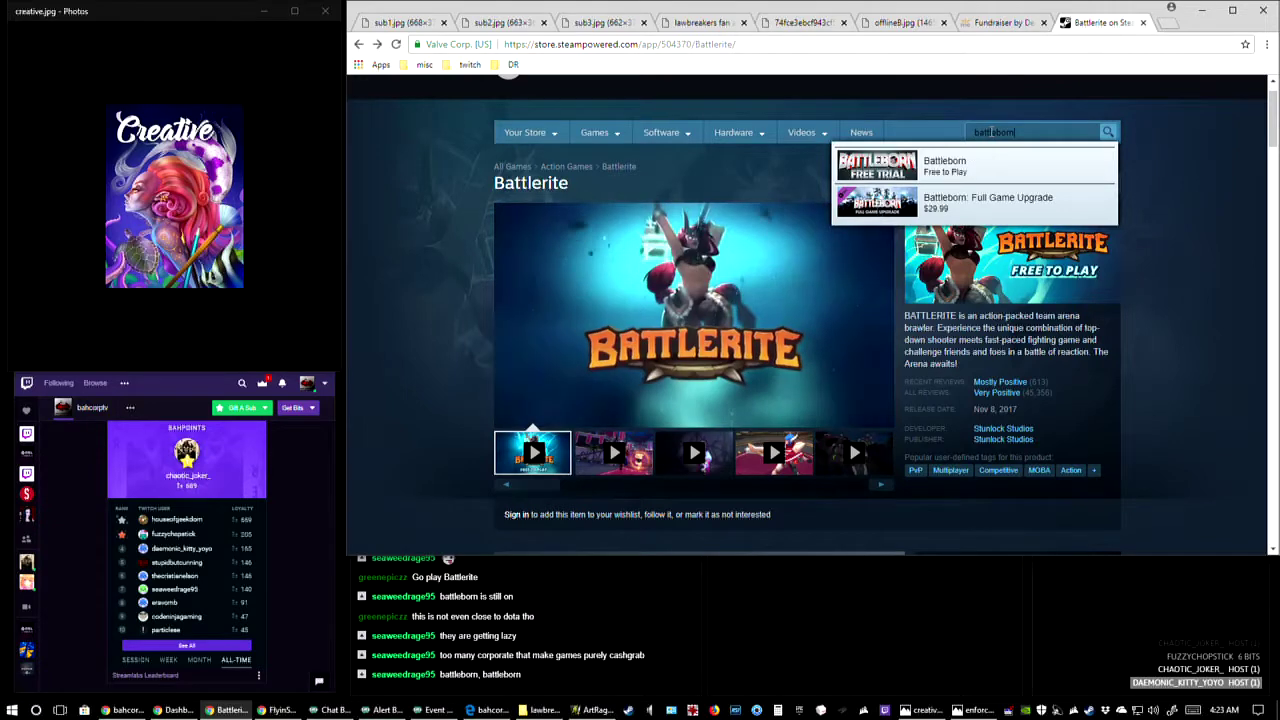
click(1089, 175)
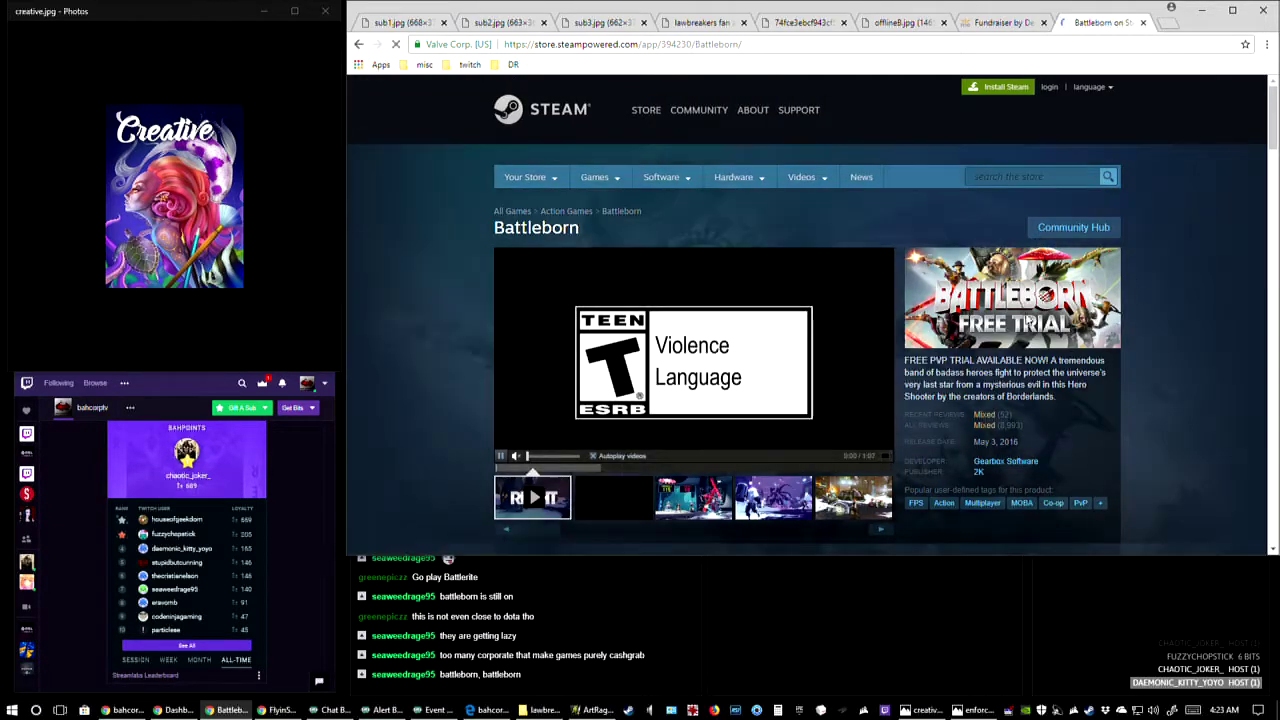
- View the Battleborn store page's media gallery and replay its first trailer
scroll(1068, 300, down, 1)
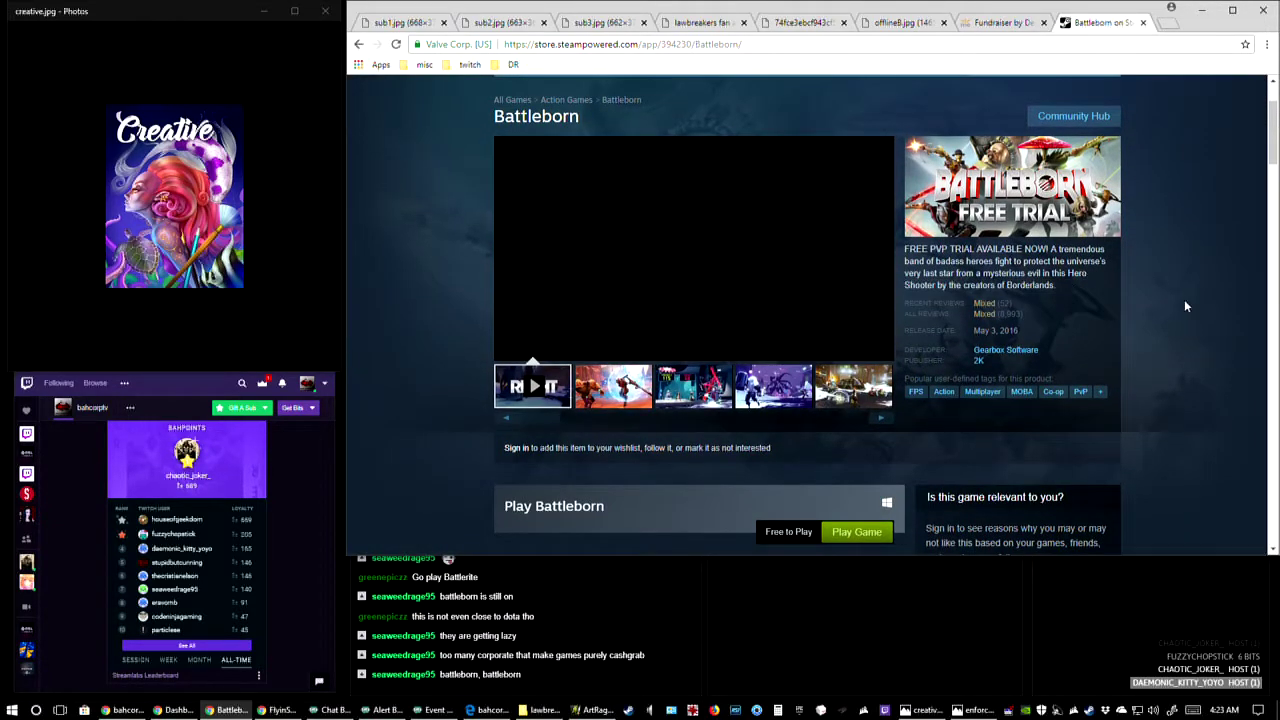
scroll(1185, 306, up, 1)
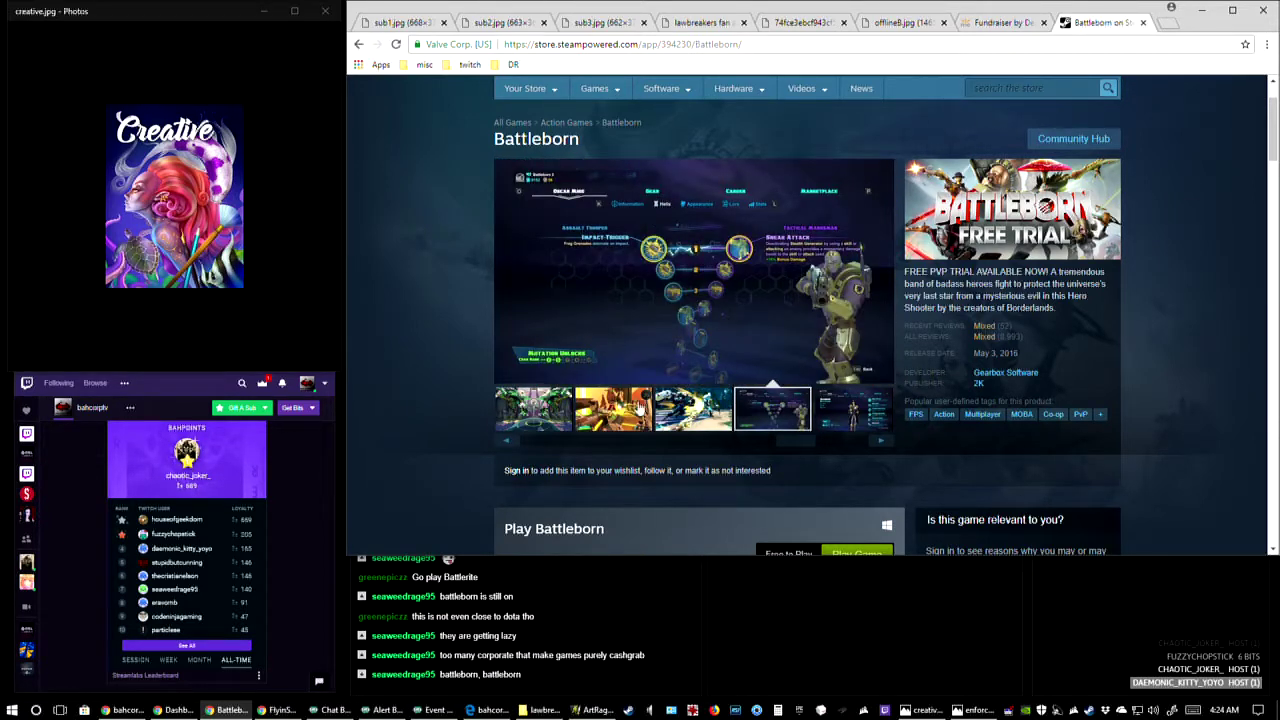
click(535, 412)
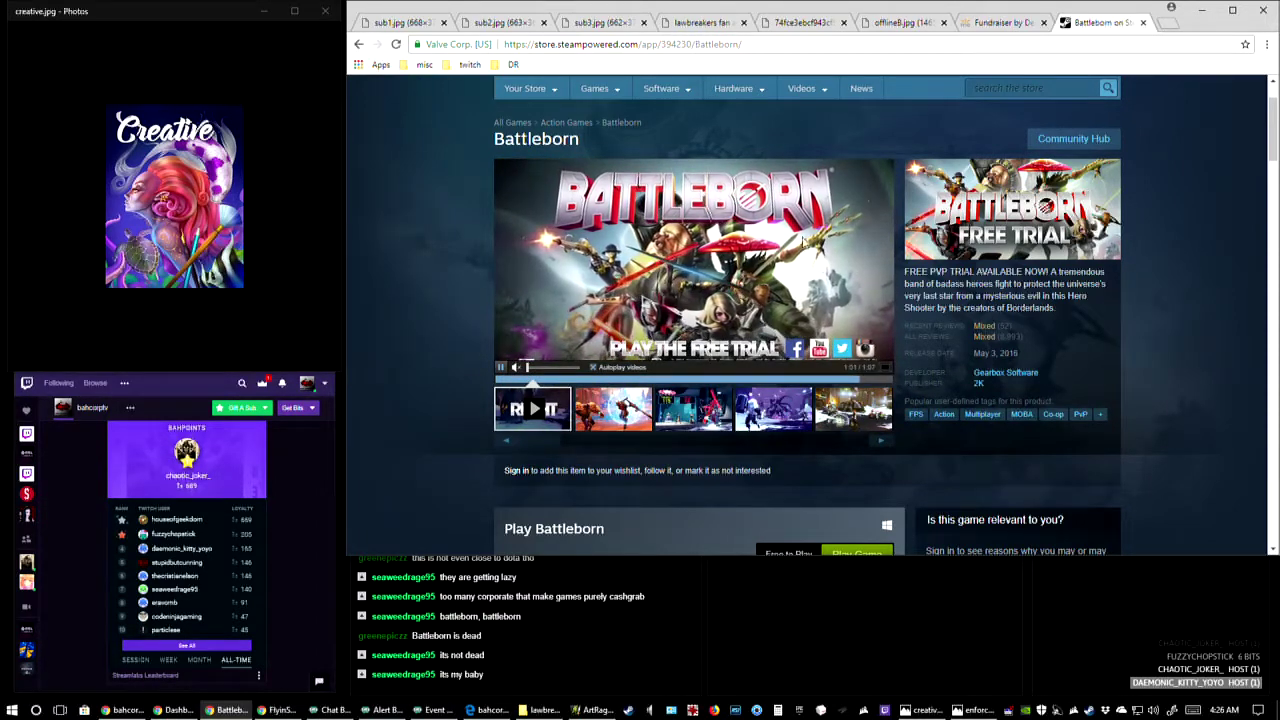
- Copy the game title "Battleborn" from the page heading and clear the text selection
double_click(572, 146)
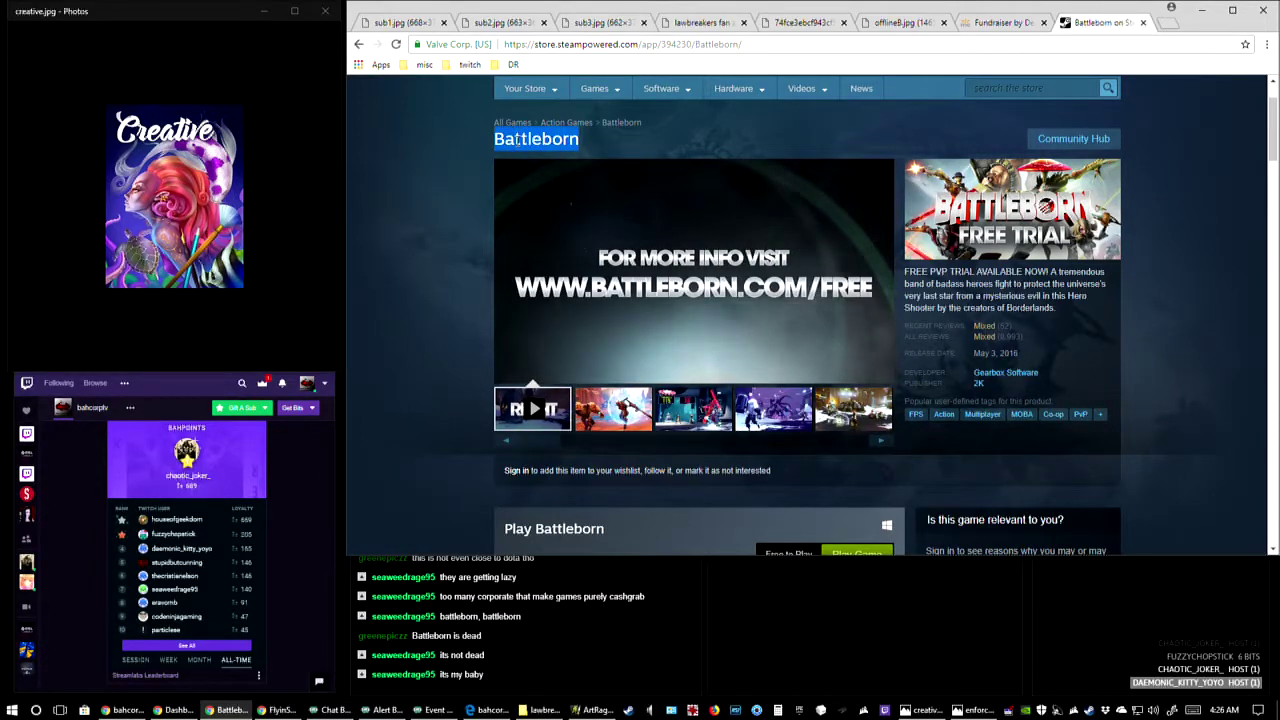
right_click(573, 147)
click(545, 151)
click(738, 141)
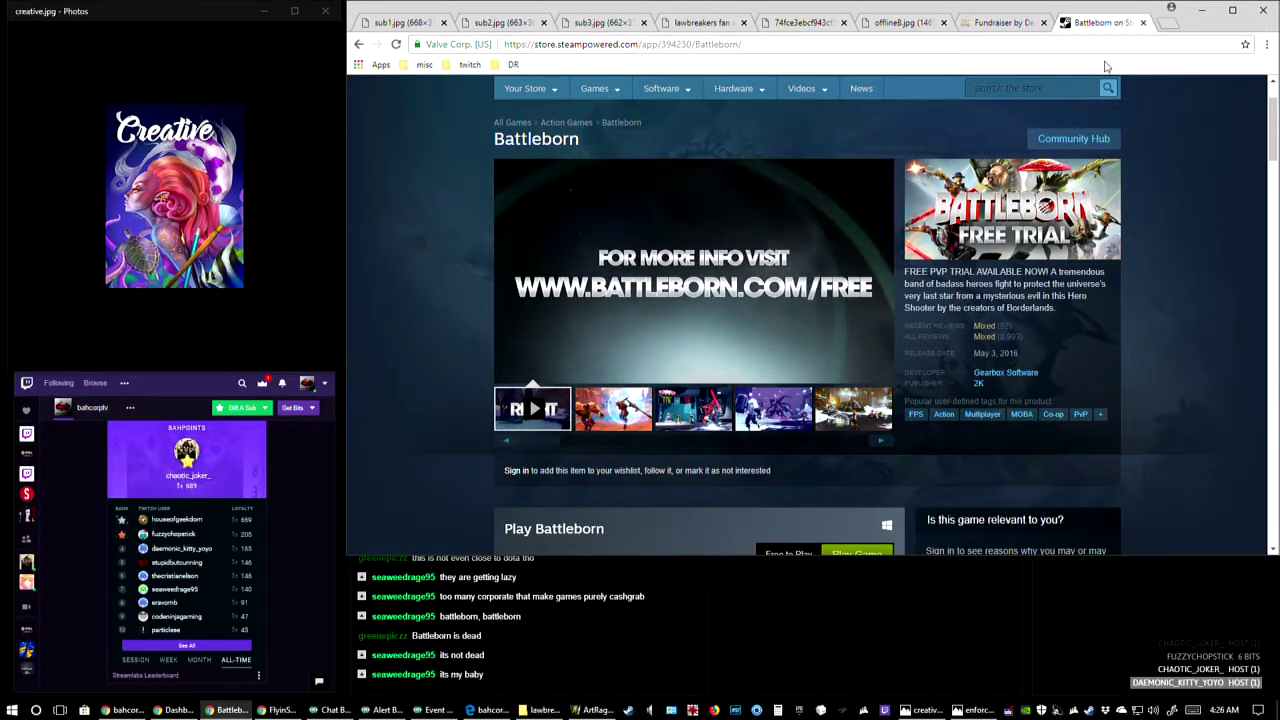
- Review the Battleborn page's play option, downloadable content and game description
scroll(1123, 349, down, 1)
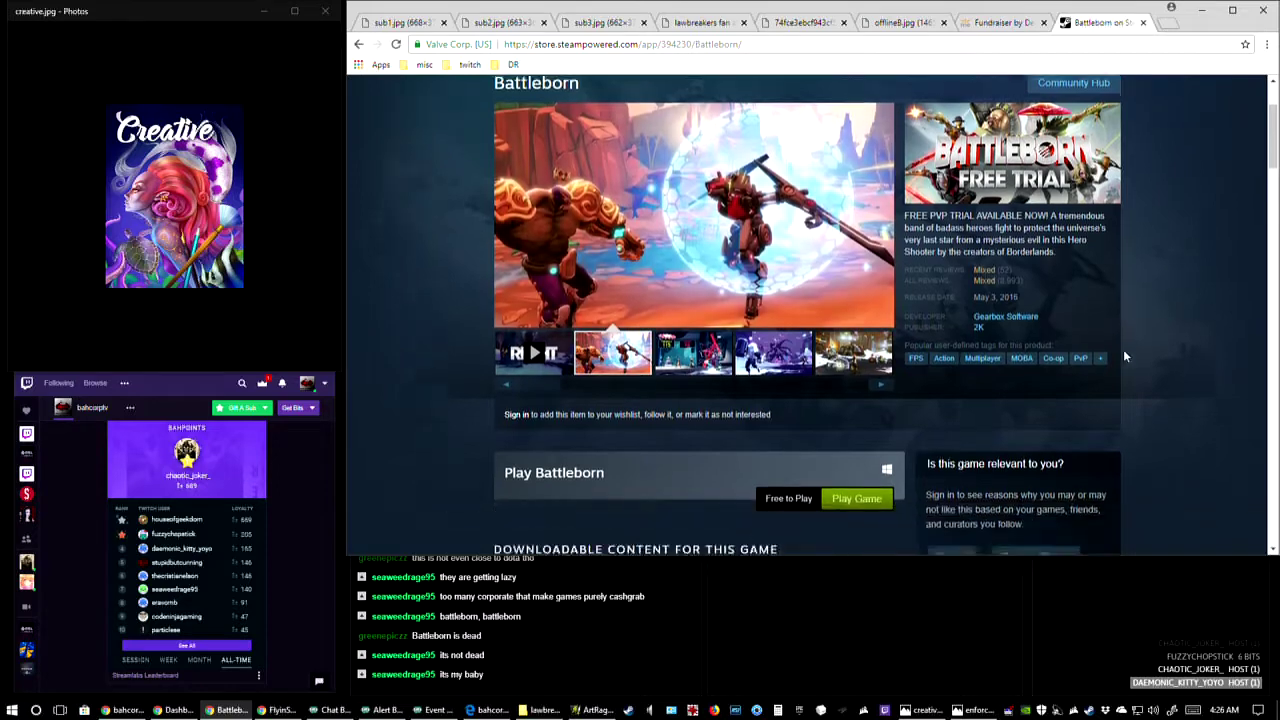
scroll(1136, 348, down, 4)
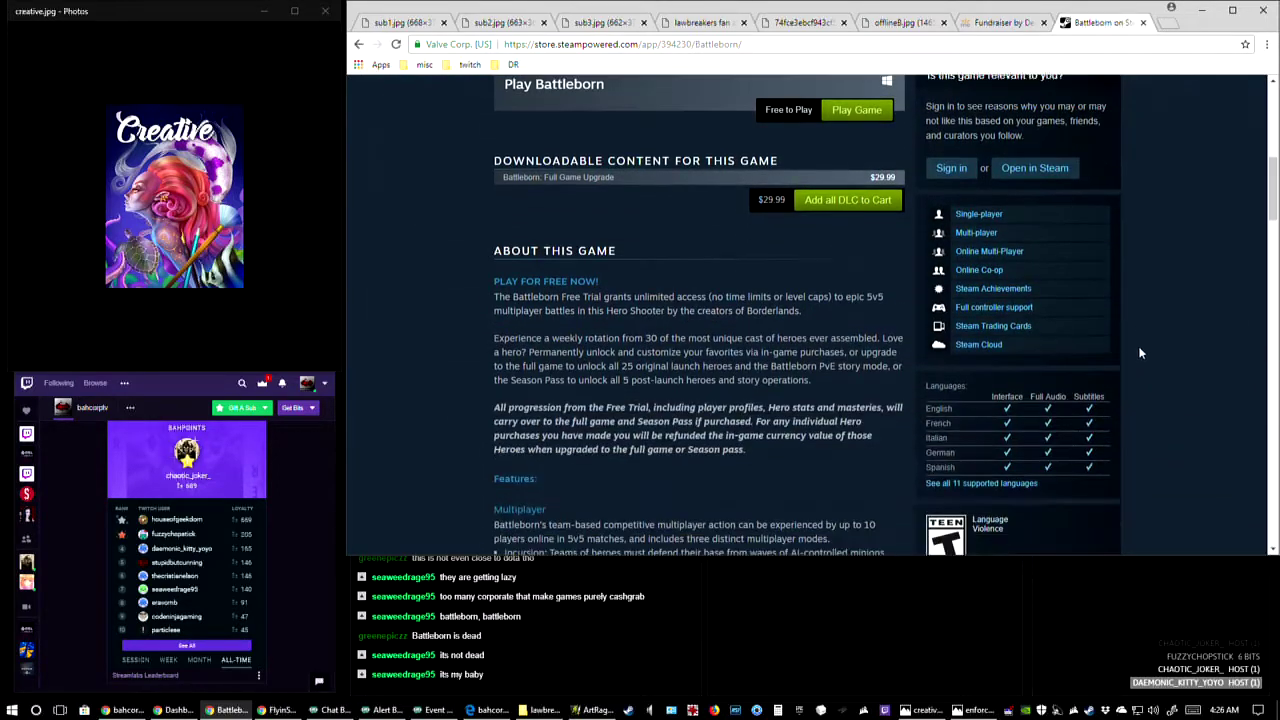
scroll(1140, 350, up, 5)
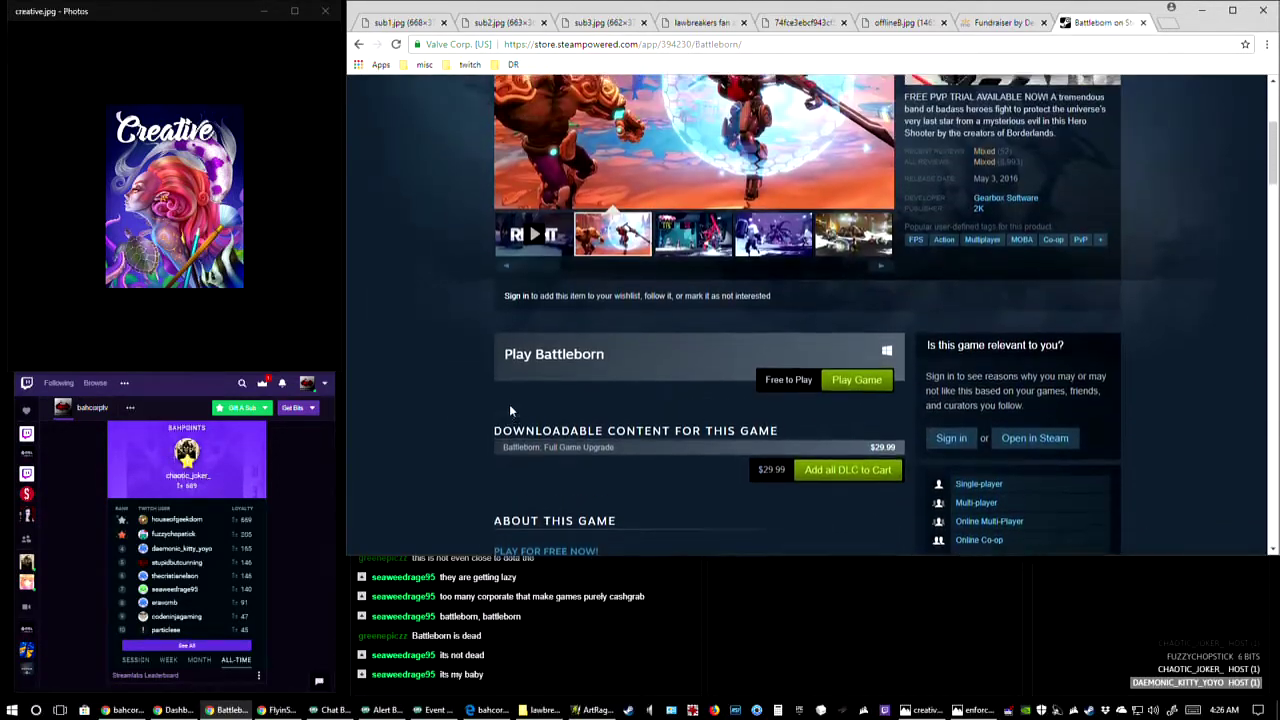
scroll(511, 410, up, 1)
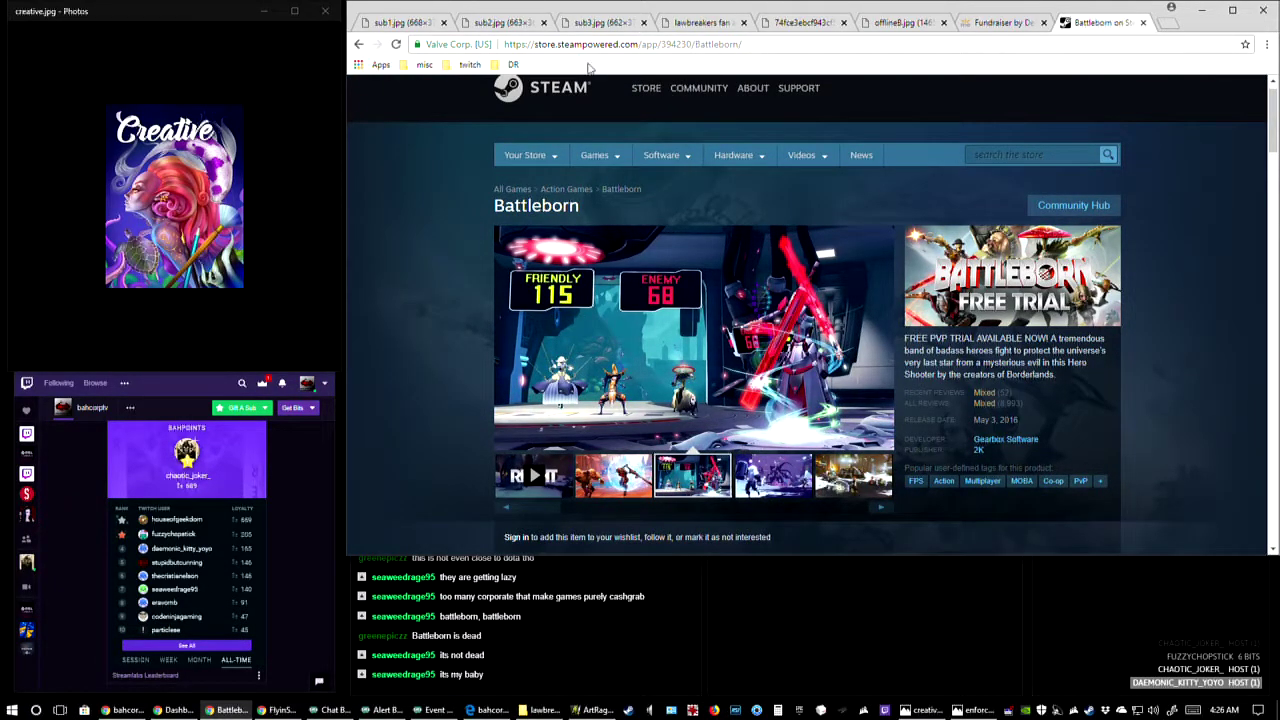
- Open the bookmarked SteamCharts page for Chivalry: Medieval Warfare from the twitch bookmarks' chivalry folder
click(470, 64)
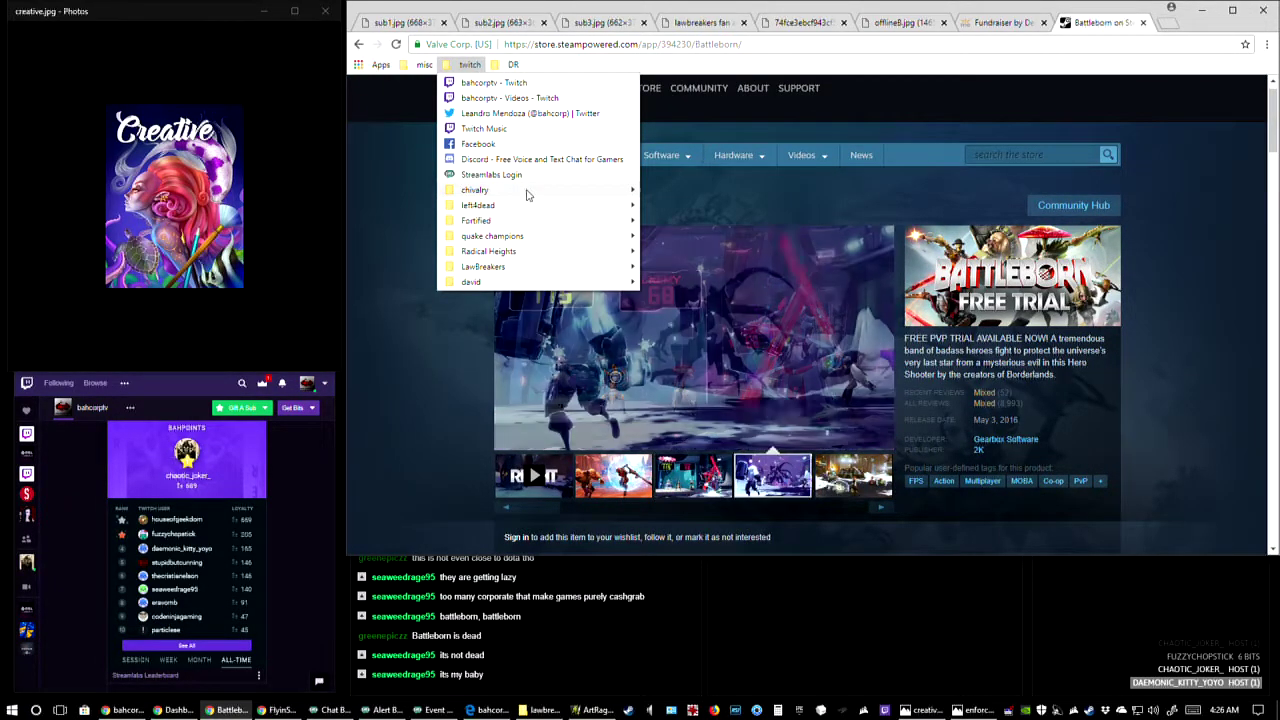
mouse_move(520, 190)
click(690, 208)
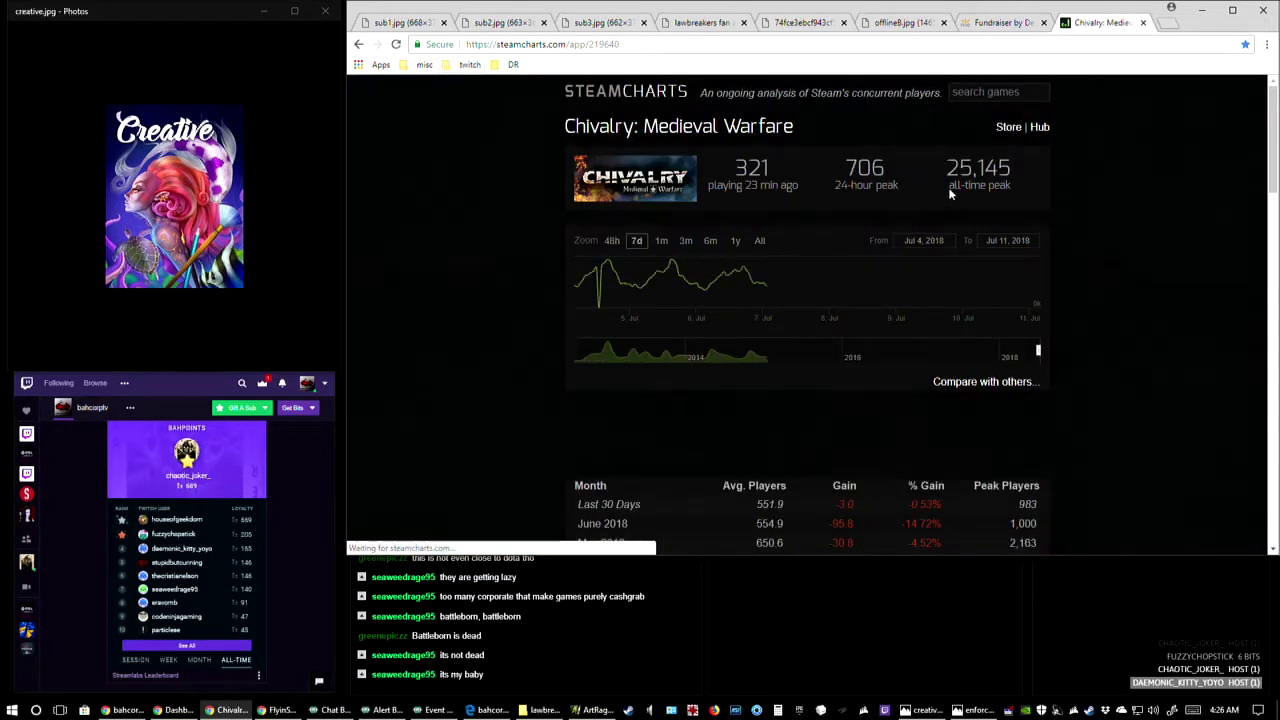
- Search SteamCharts for "Battleborn" with the copied title and open the base game's chart page
click(1000, 92)
right_click(1005, 94)
click(1038, 175)
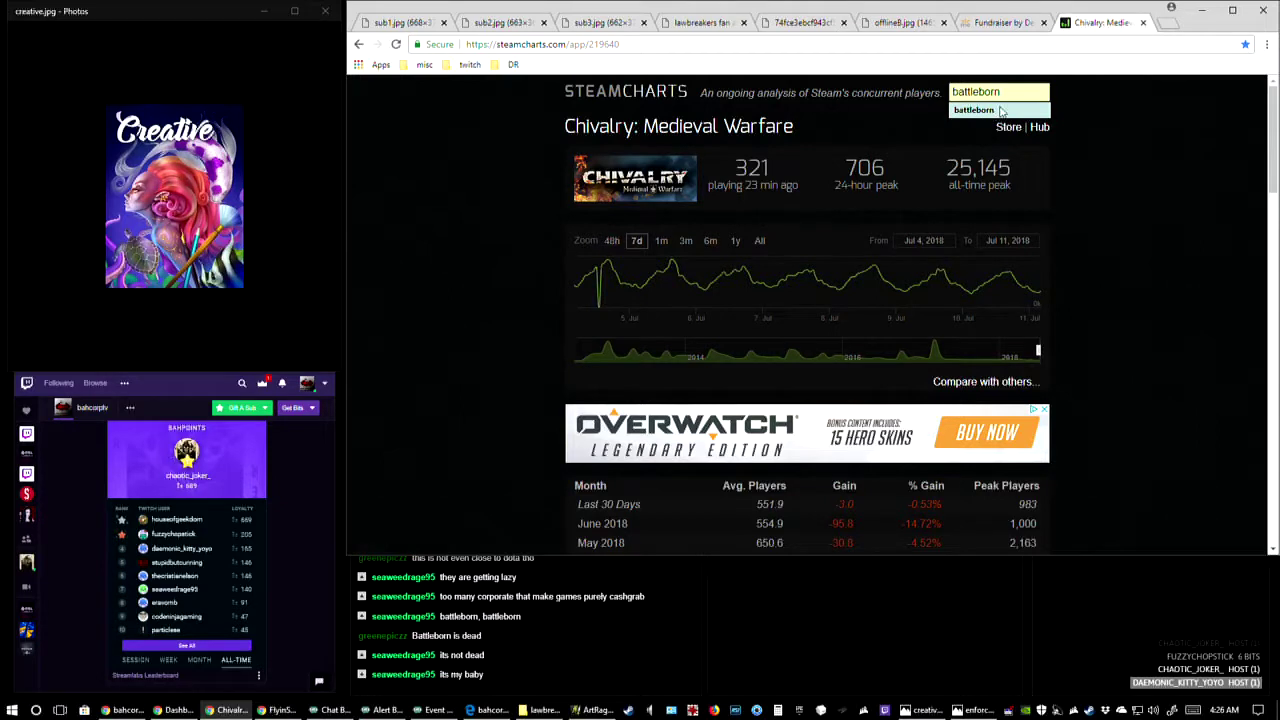
key(Return)
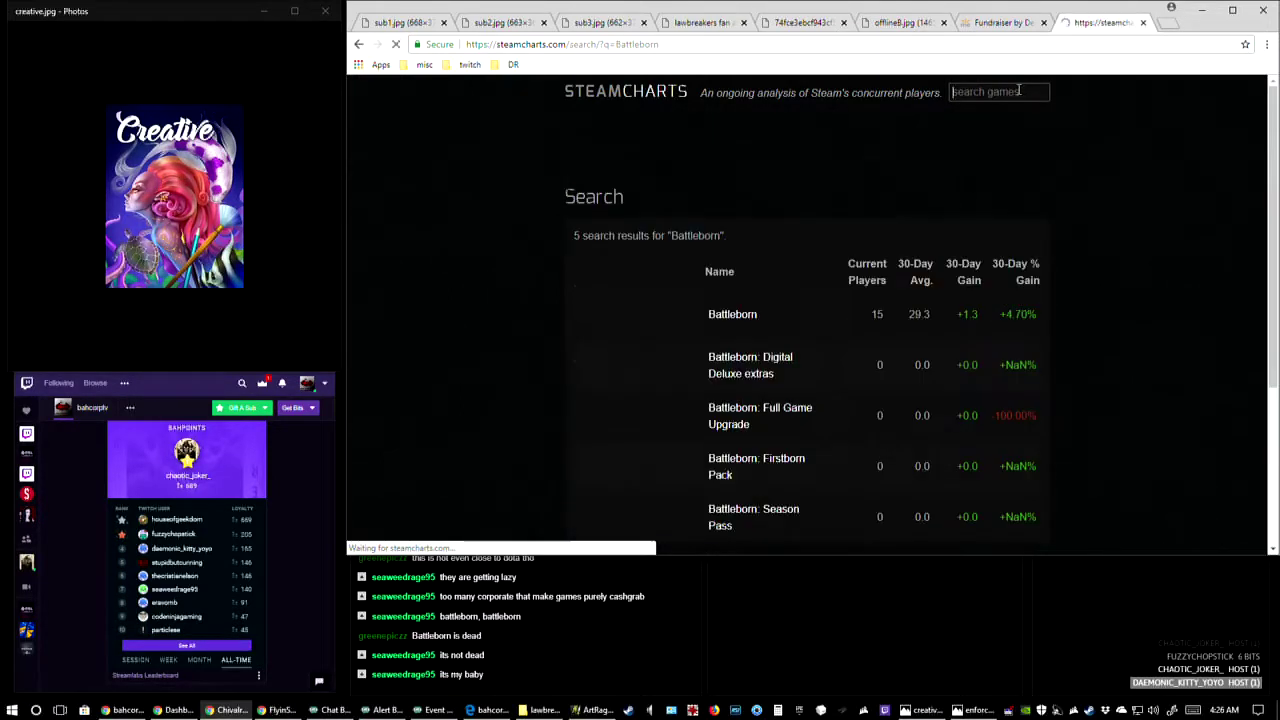
click(638, 327)
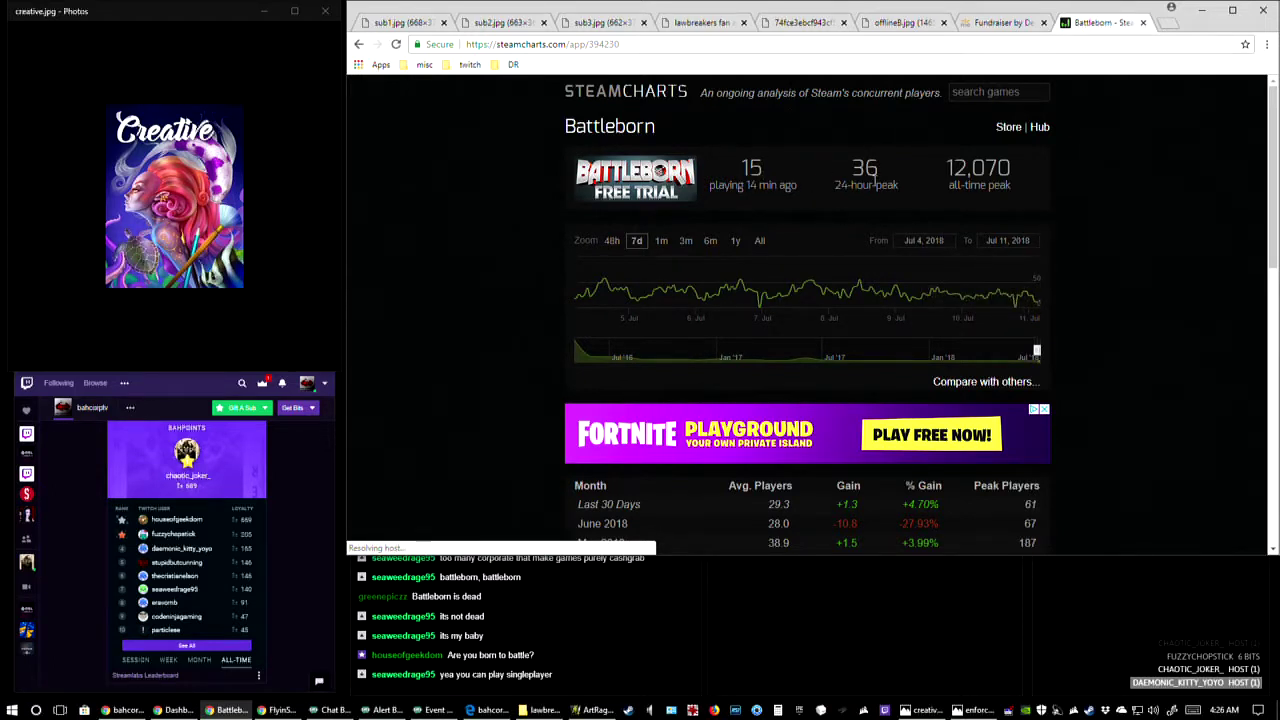
- Highlight Battleborn's current player count and all-time peak in the chart page summary
triple_click(885, 174)
click(767, 176)
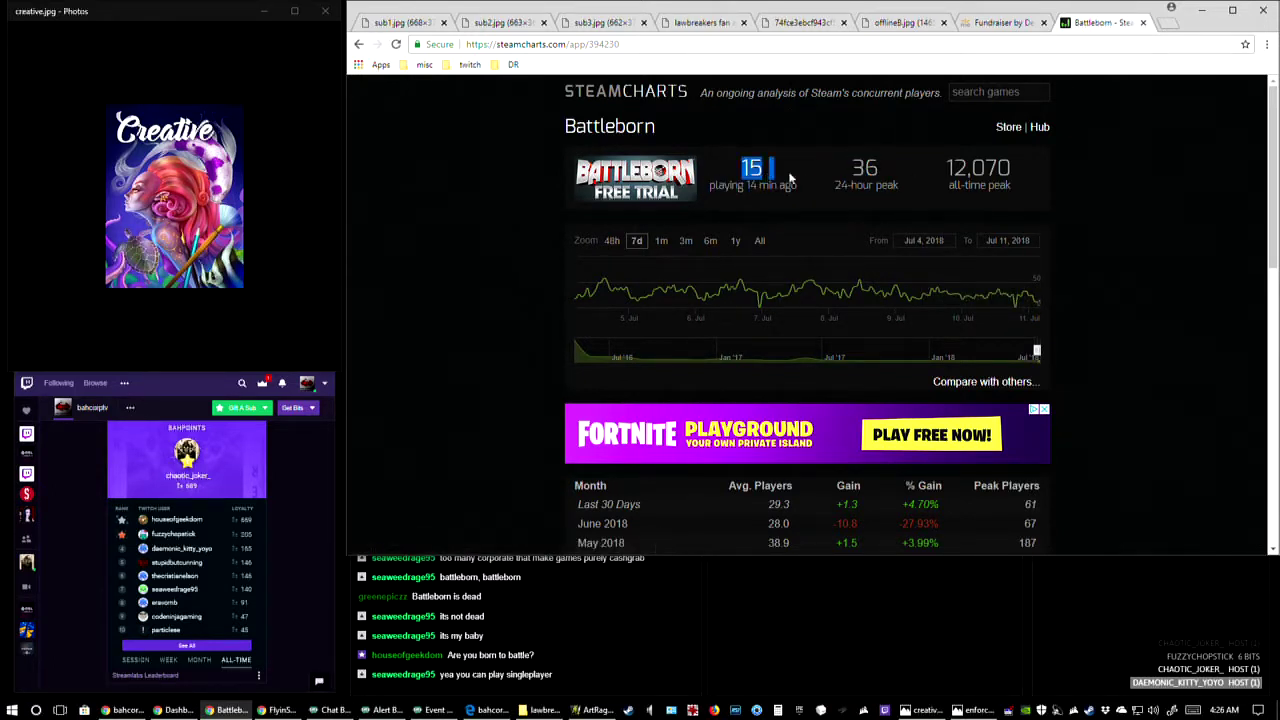
double_click(1016, 165)
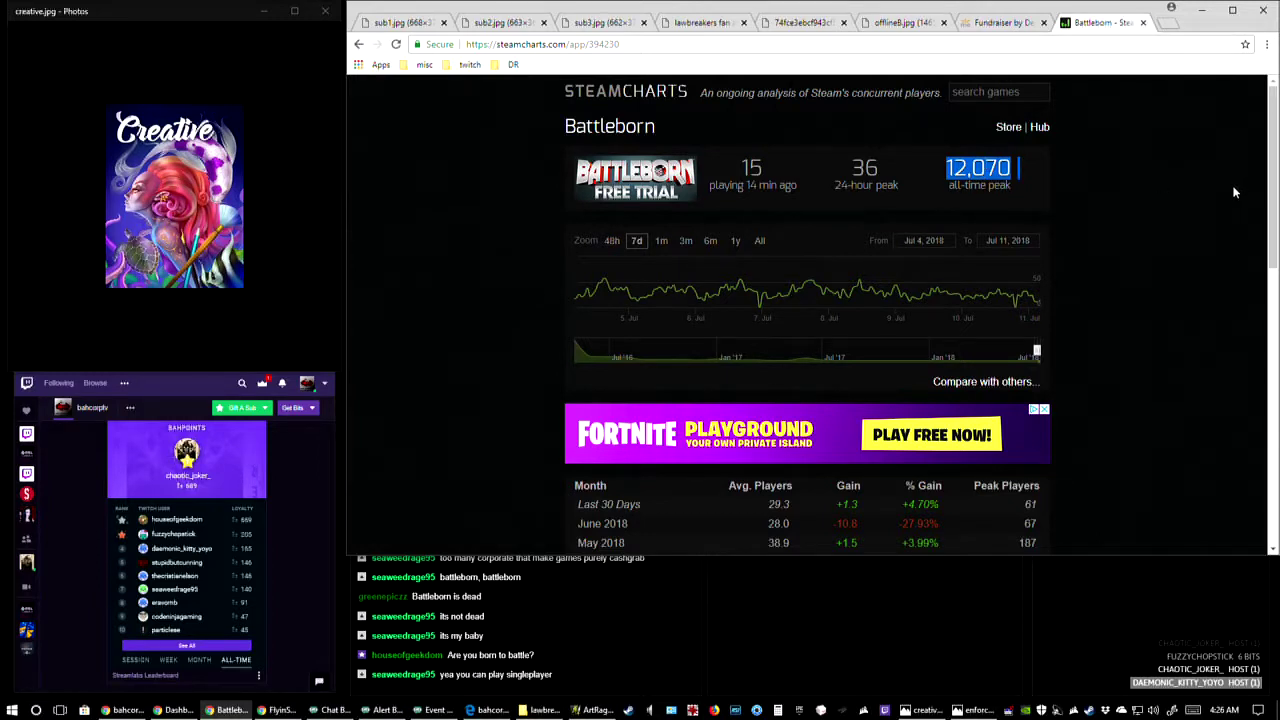
- Look up "radical heights" on SteamCharts, open its page, and return to Battleborn's chart page to highlight the all-time peak
click(980, 91)
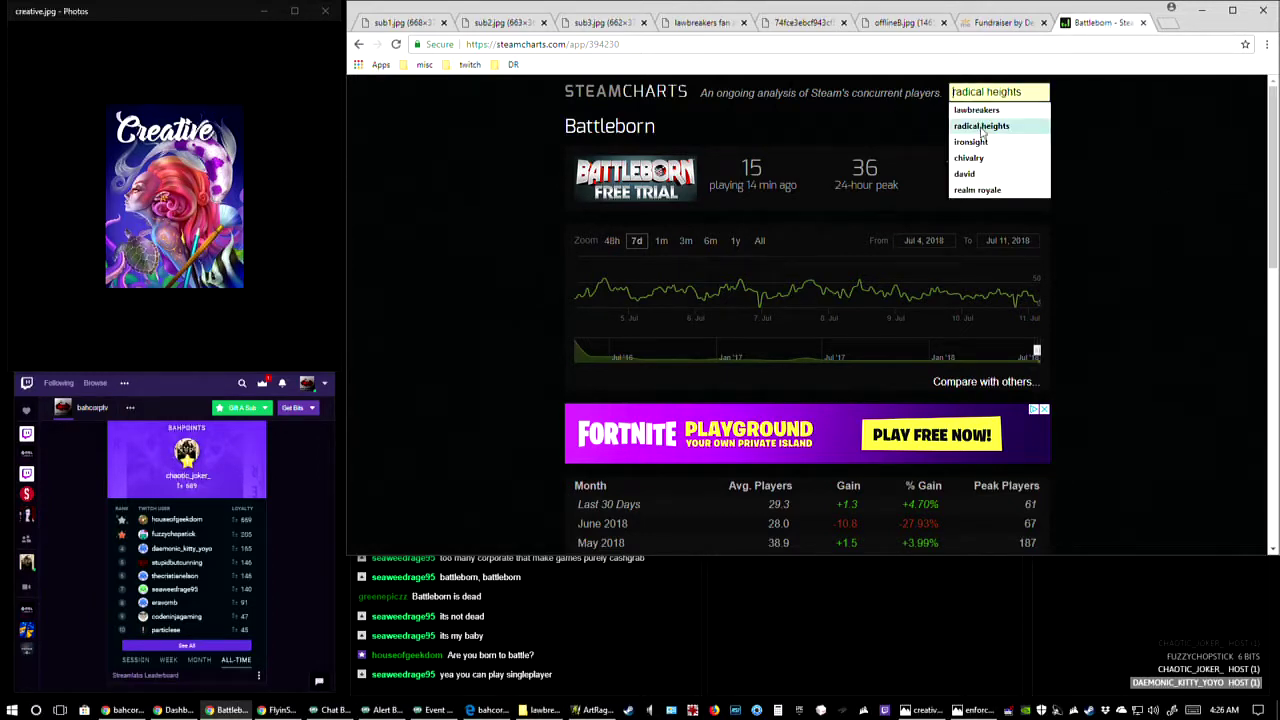
click(1005, 126)
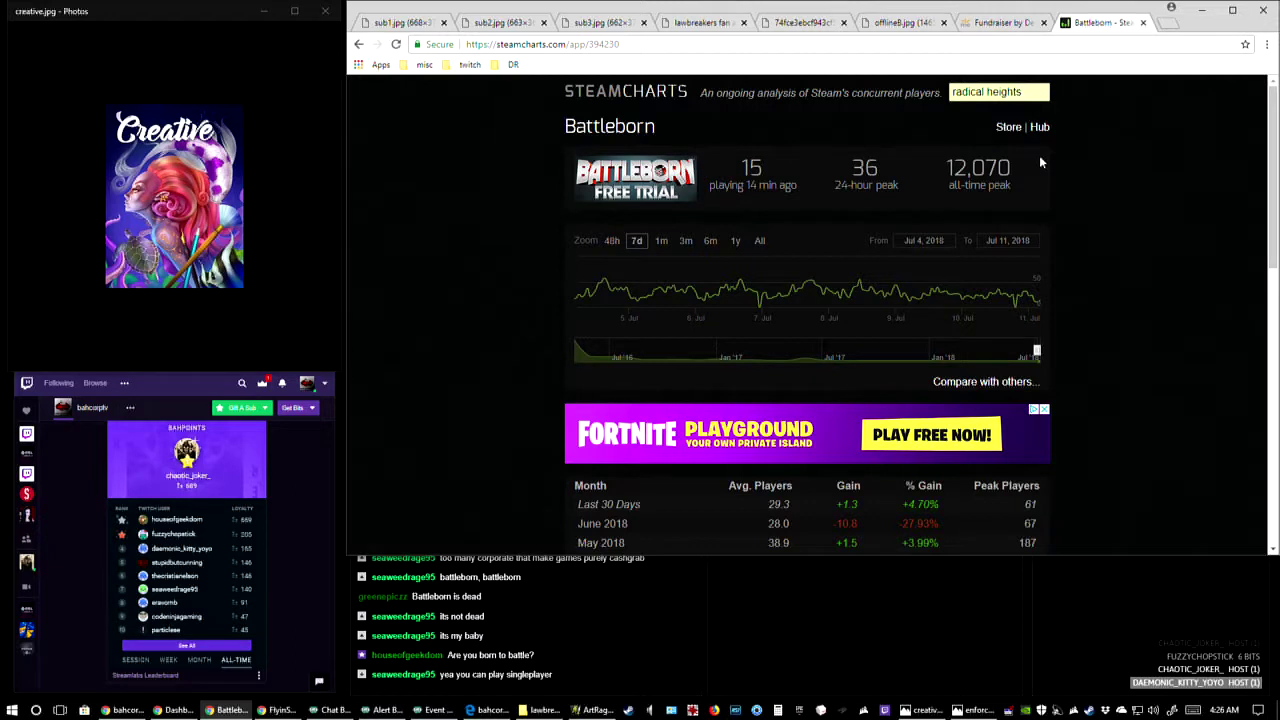
key(Return)
click(661, 308)
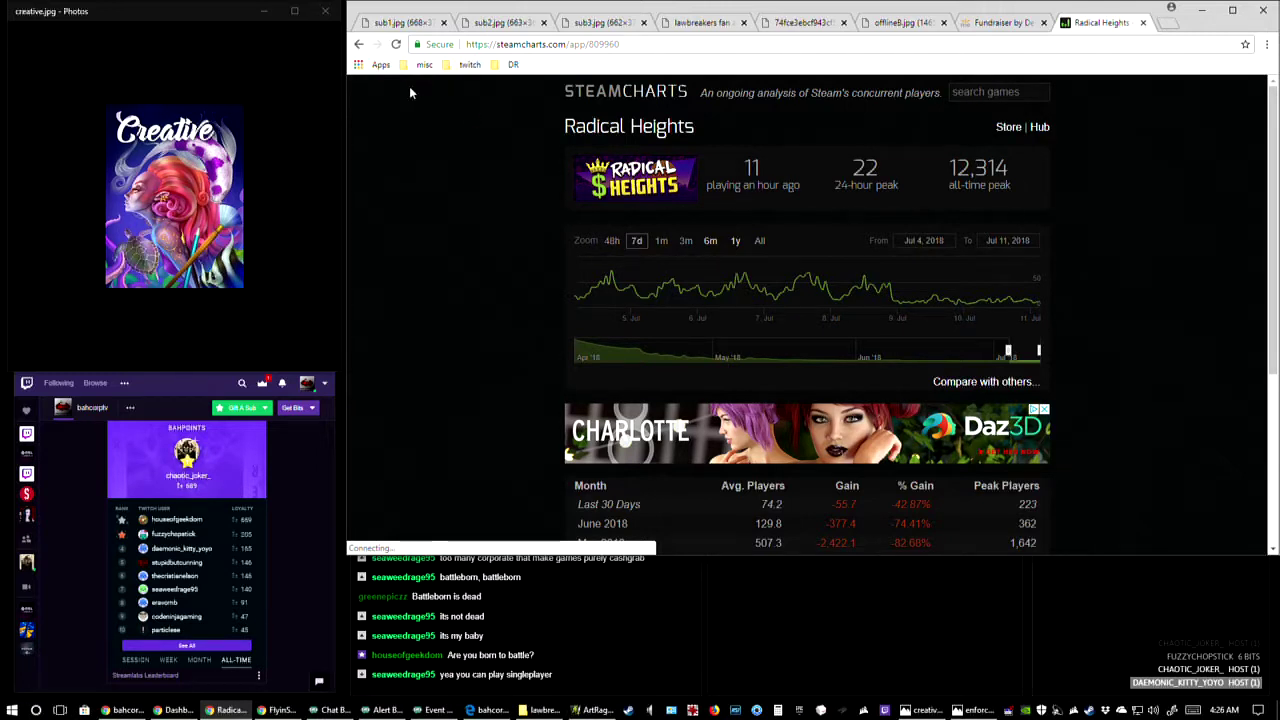
click(359, 44)
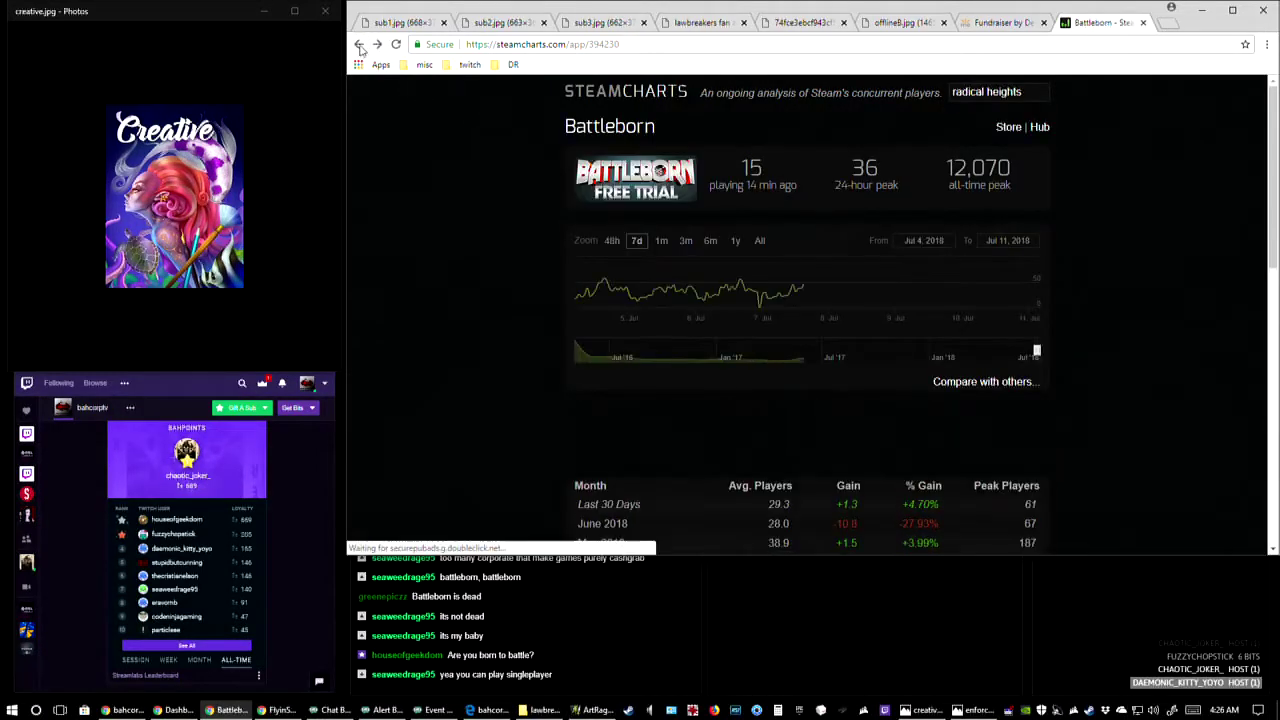
double_click(978, 168)
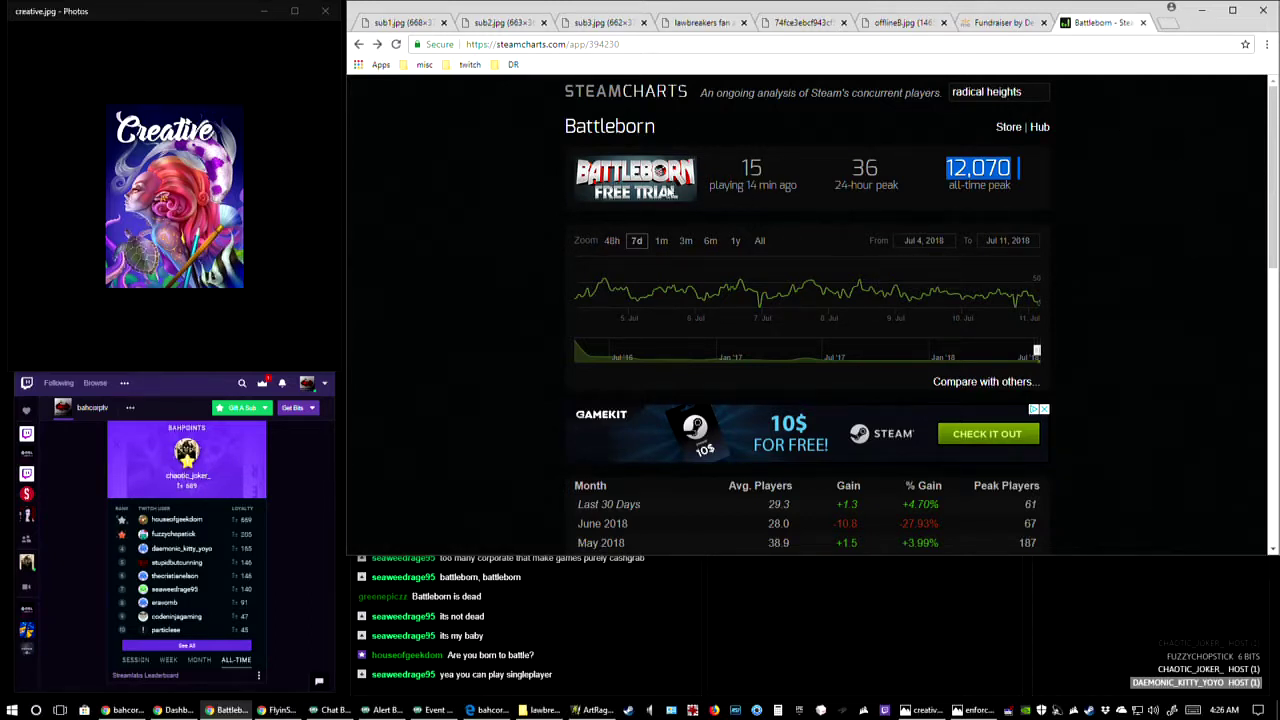
- Open Battleborn's Steam store page from its SteamCharts page and check the play and downloadable content offers
click(1010, 128)
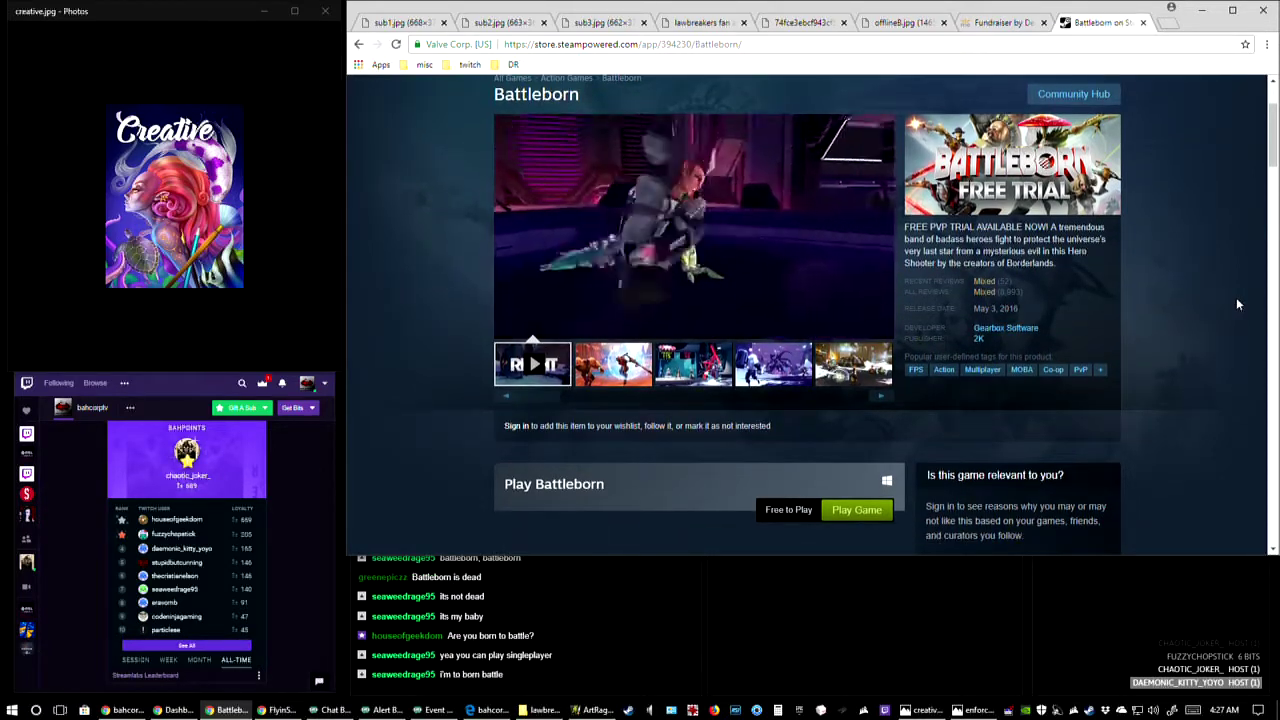
scroll(1235, 300, down, 2)
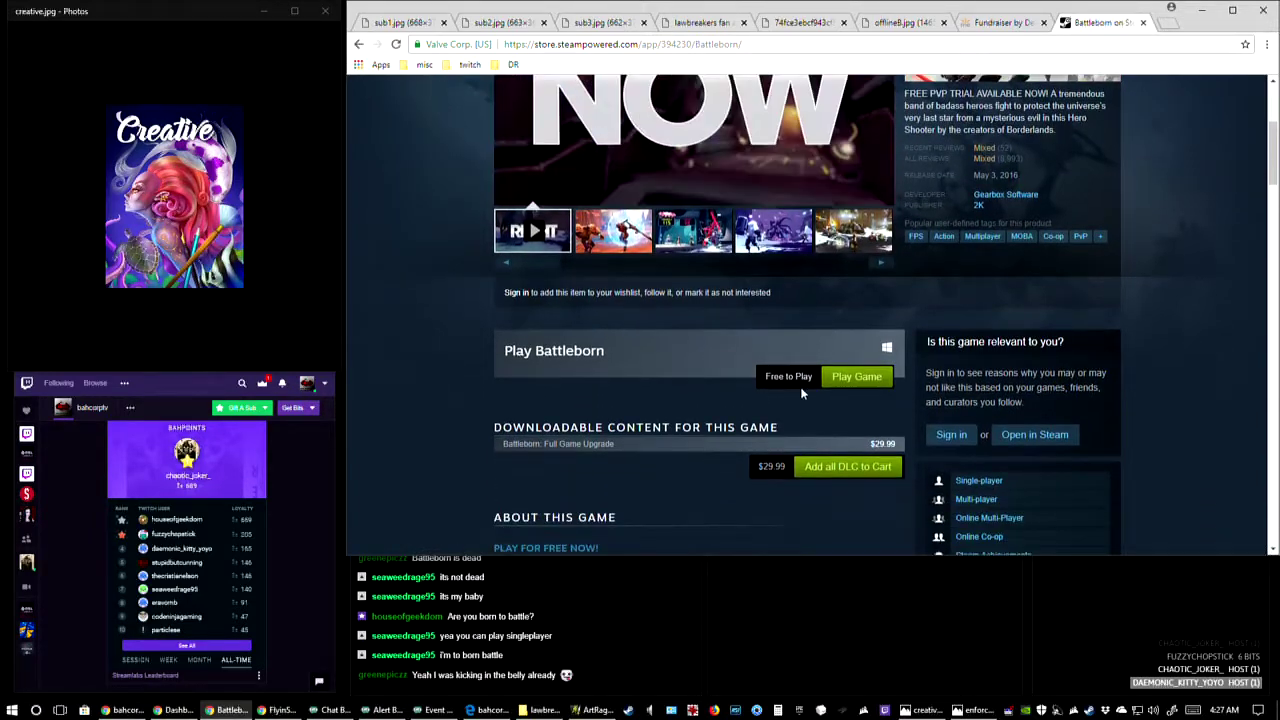
scroll(722, 396, up, 1)
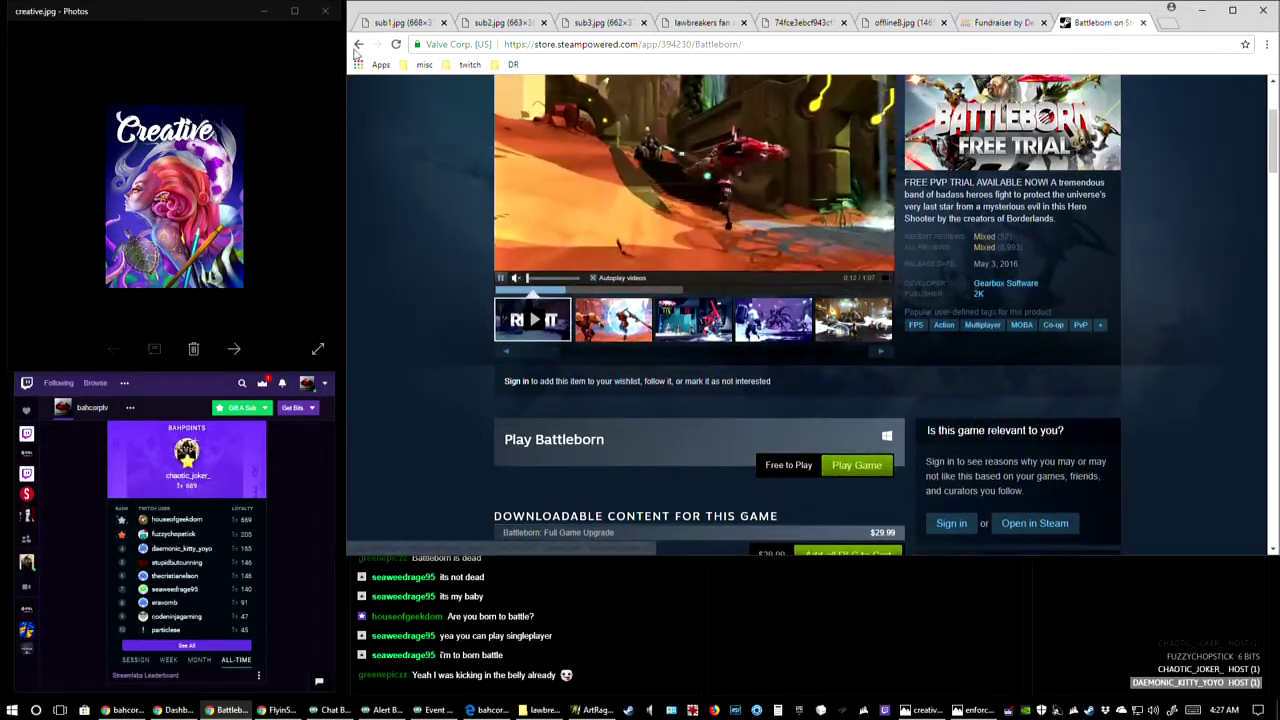
scroll(737, 374, down, 1)
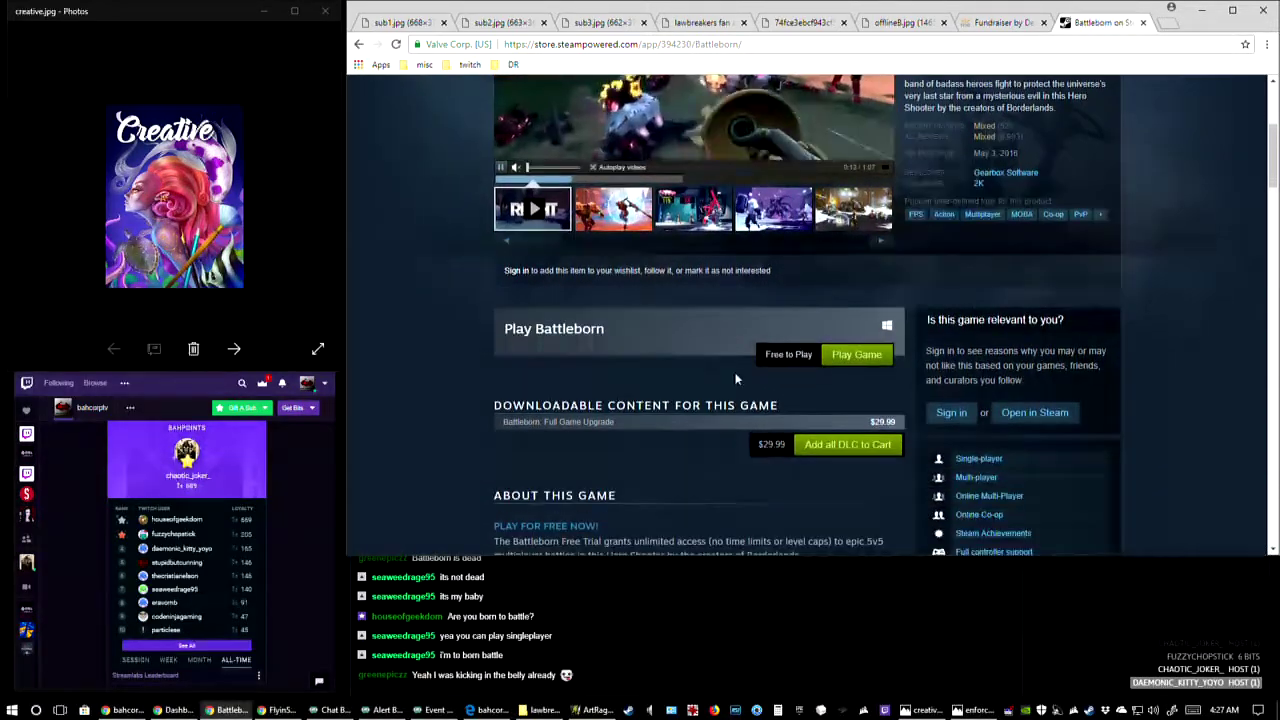
- Return to Battleborn's SteamCharts page and highlight the June 2017 row in the monthly player table
click(358, 44)
scroll(1102, 285, down, 1)
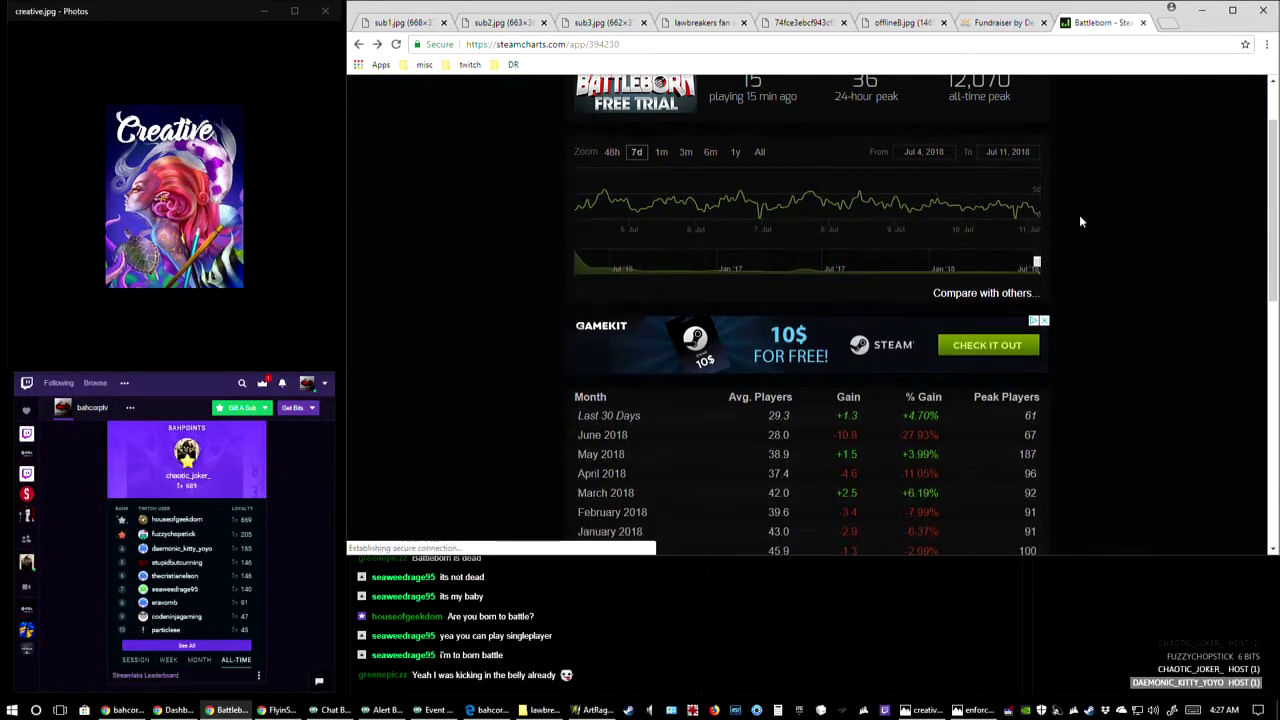
scroll(1135, 273, up, 1)
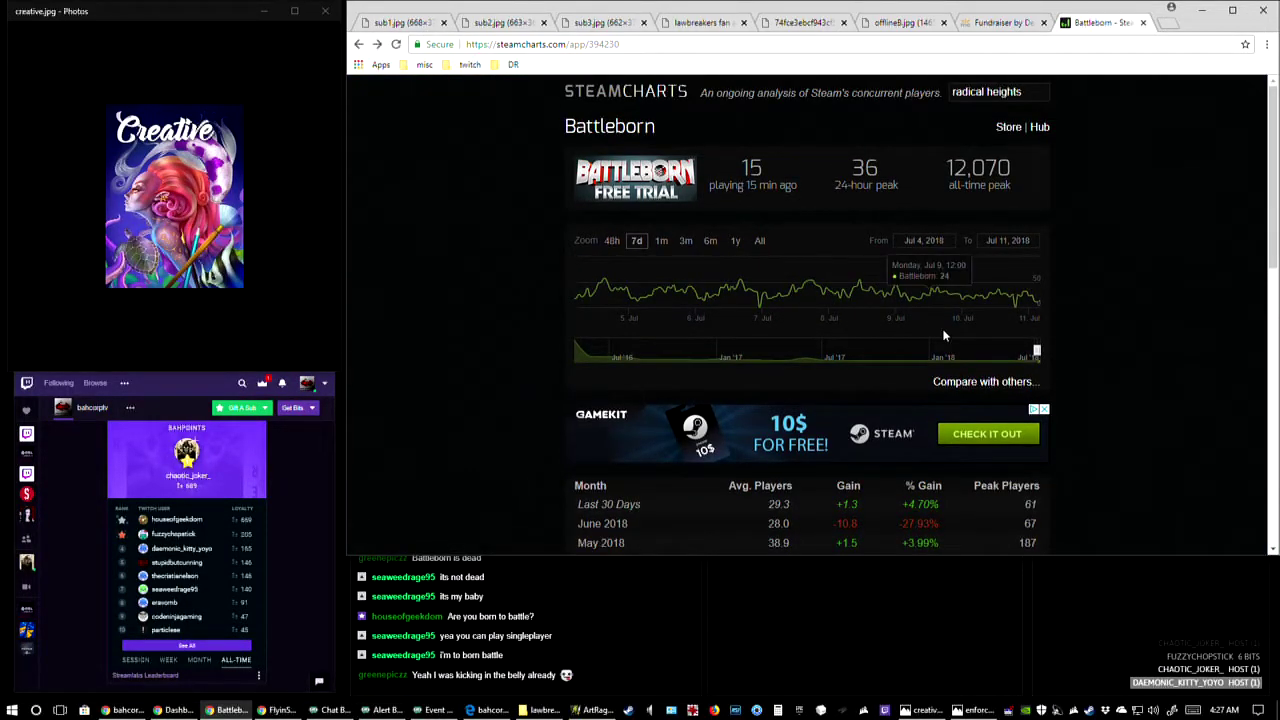
scroll(943, 336, down, 3)
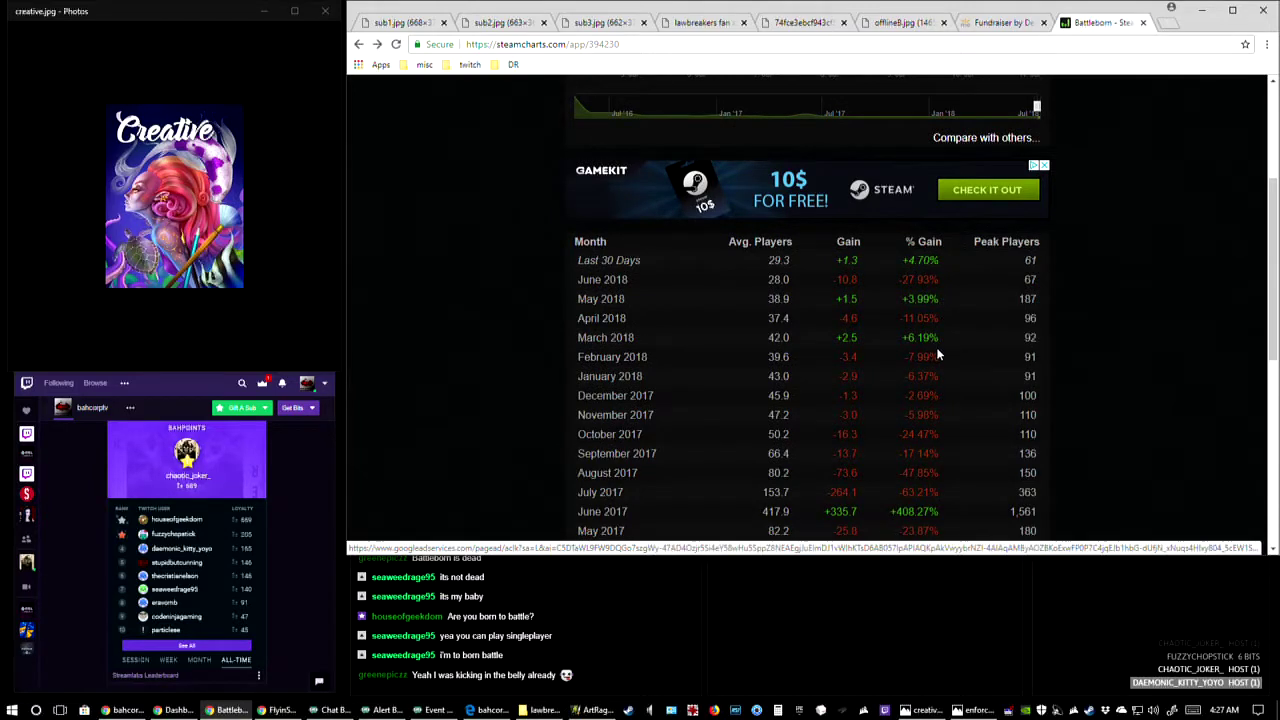
scroll(952, 370, down, 2)
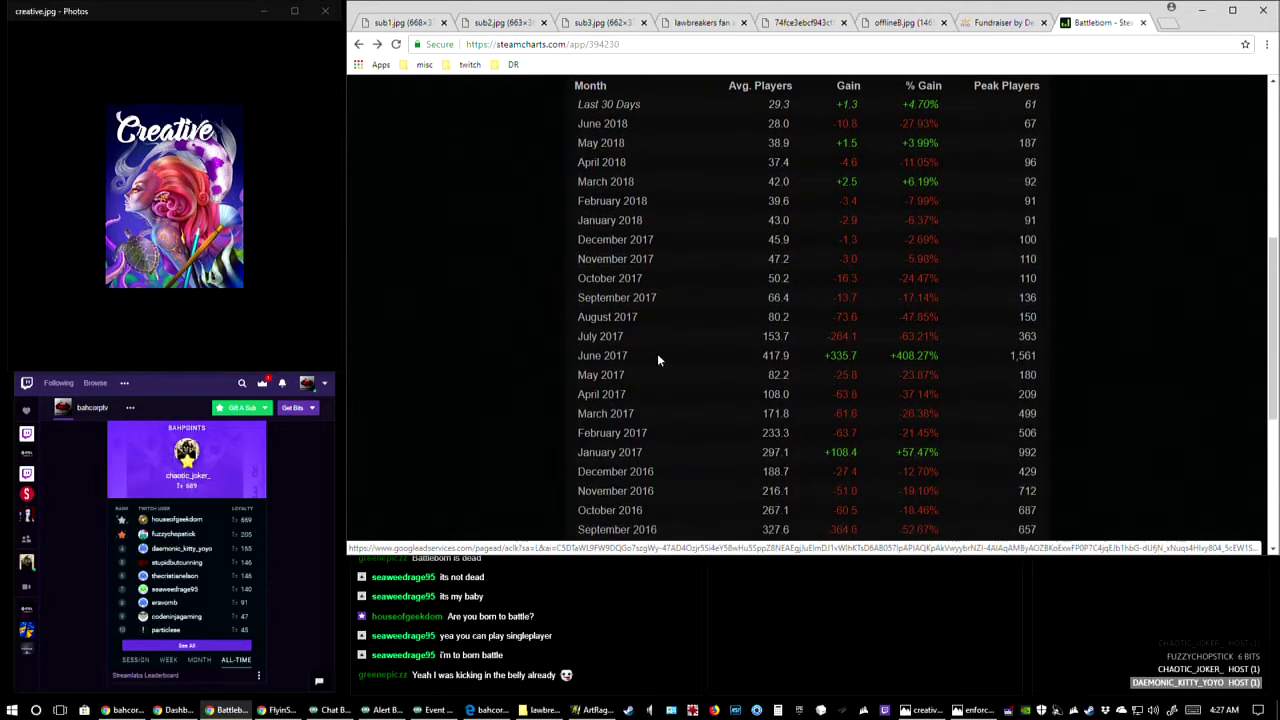
drag(580, 359, 1014, 355)
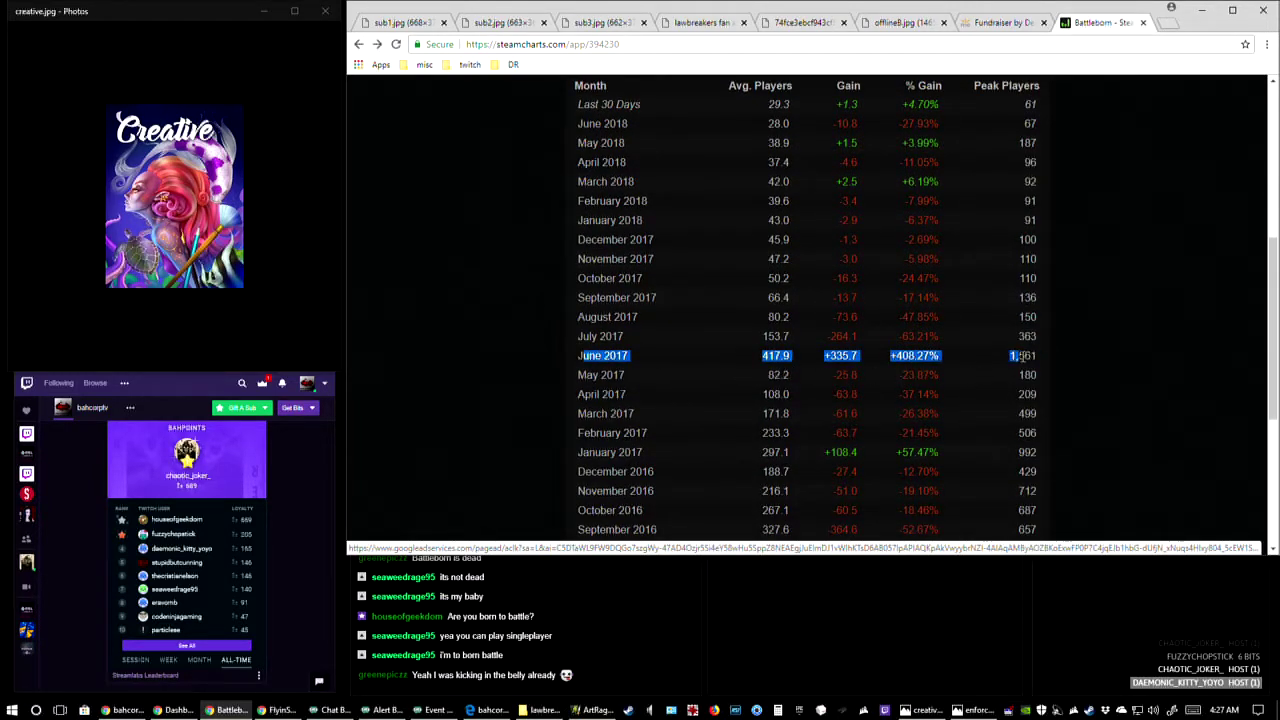
- Examine the Last 30 Days row and recent monthly peaks for Battleborn, and go back to the SteamCharts search results
scroll(1078, 359, up, 1)
drag(1080, 200, 670, 198)
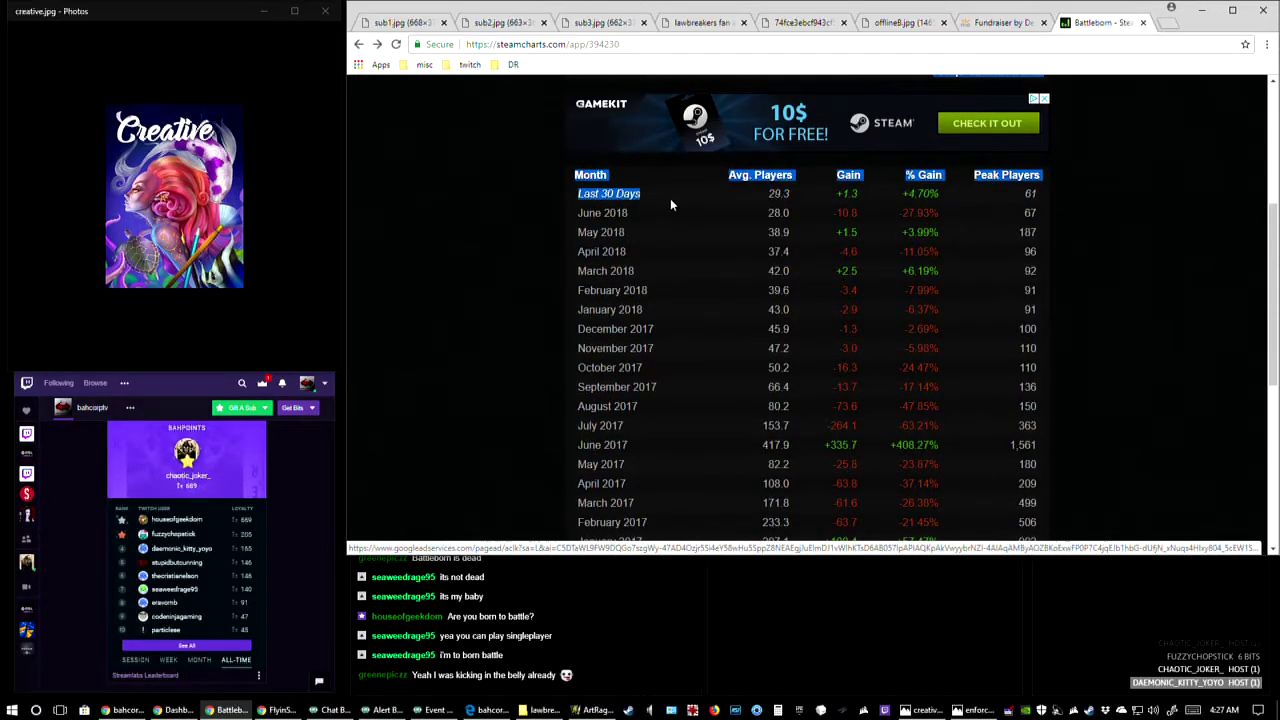
click(1038, 191)
scroll(1060, 343, up, 3)
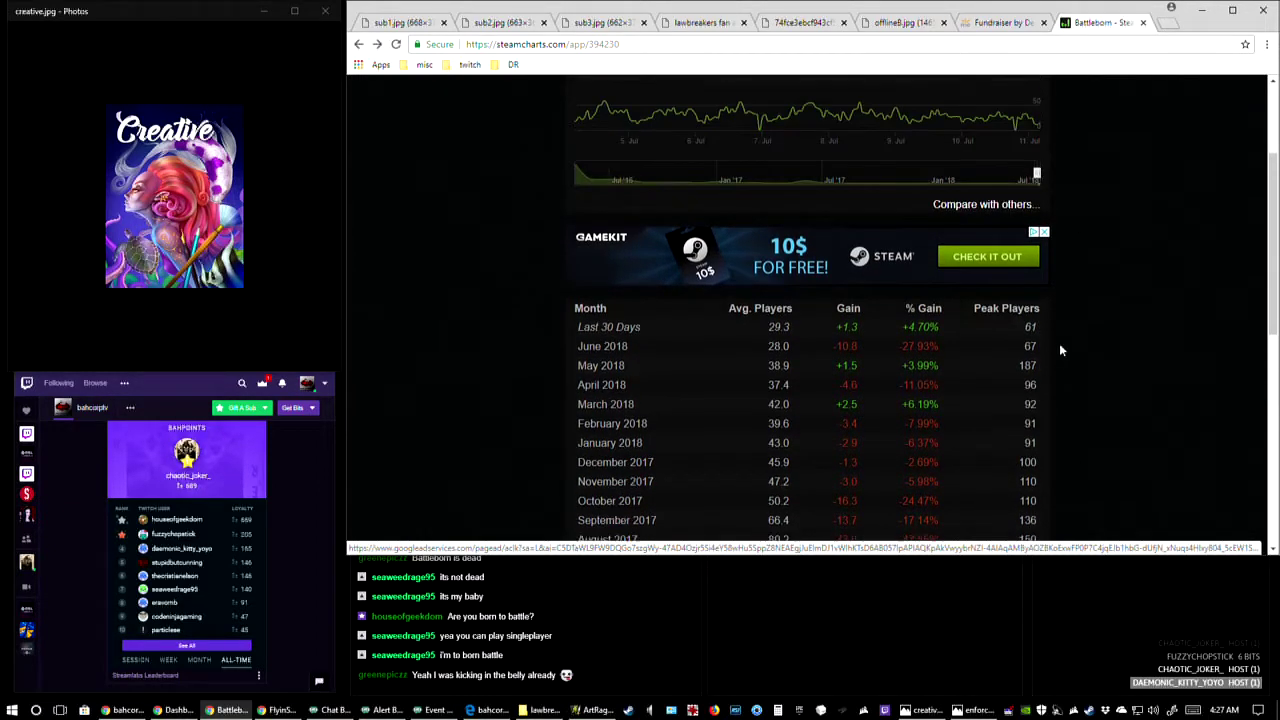
scroll(1064, 350, down, 1)
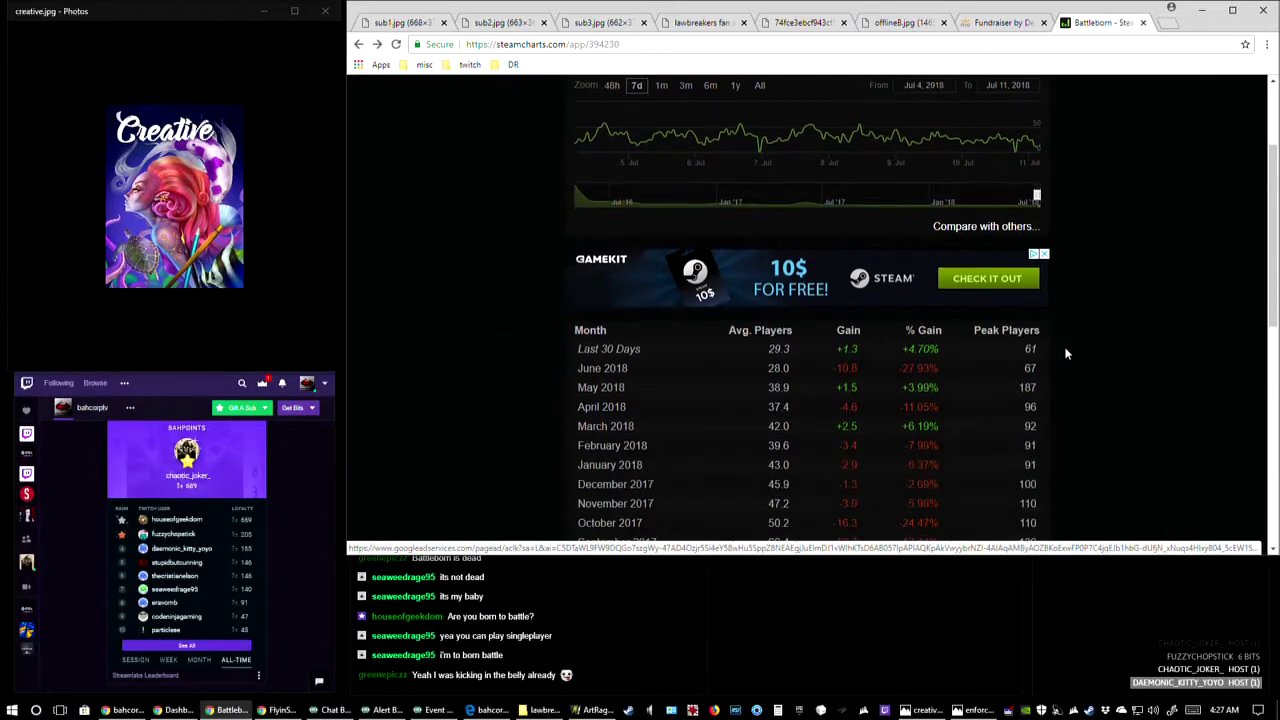
right_click(1066, 353)
scroll(872, 75, up, 2)
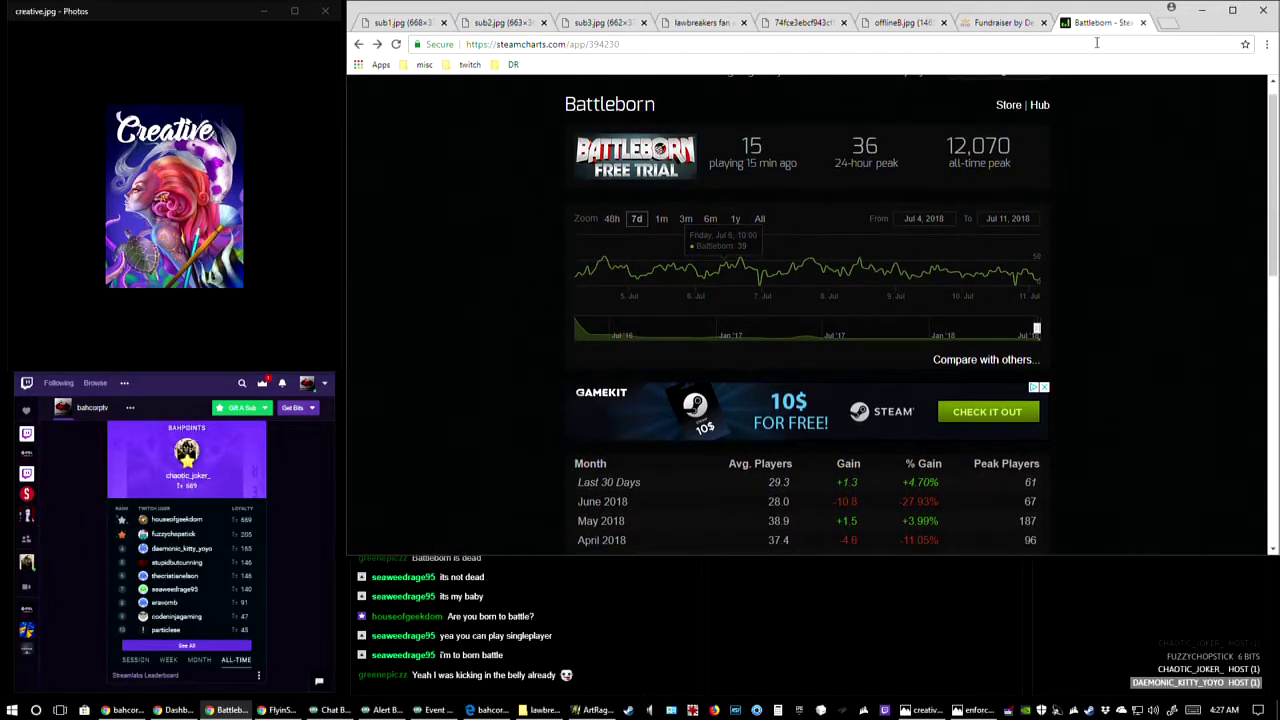
click(357, 45)
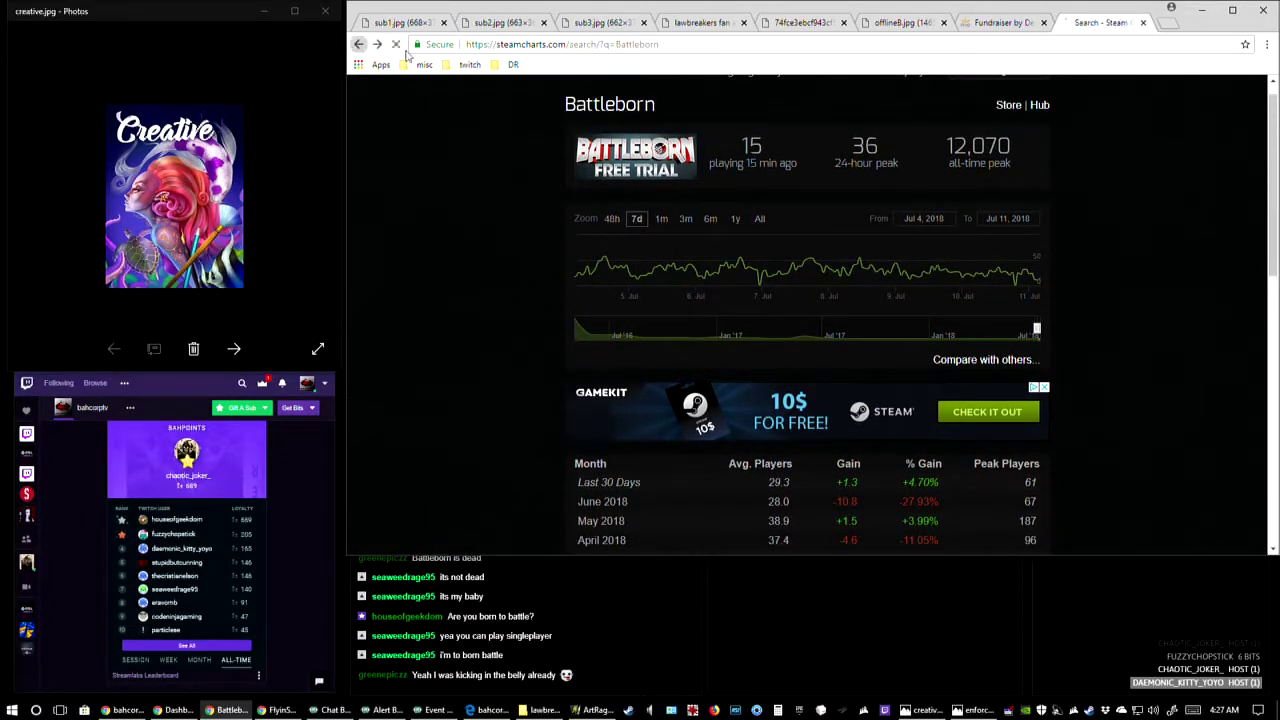
- Look over the Battleborn search results on SteamCharts, close that page, and bring up the sub1.jpg image
scroll(686, 303, down, 2)
scroll(686, 303, down, 1)
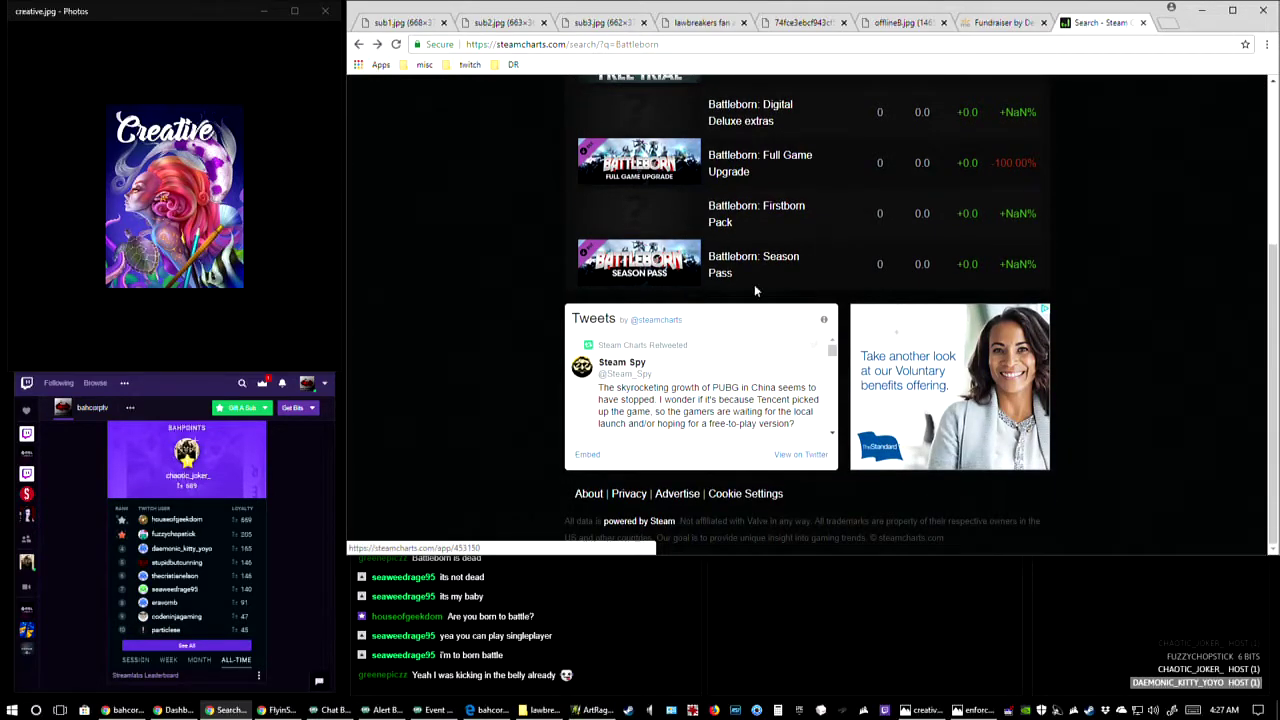
scroll(754, 284, up, 3)
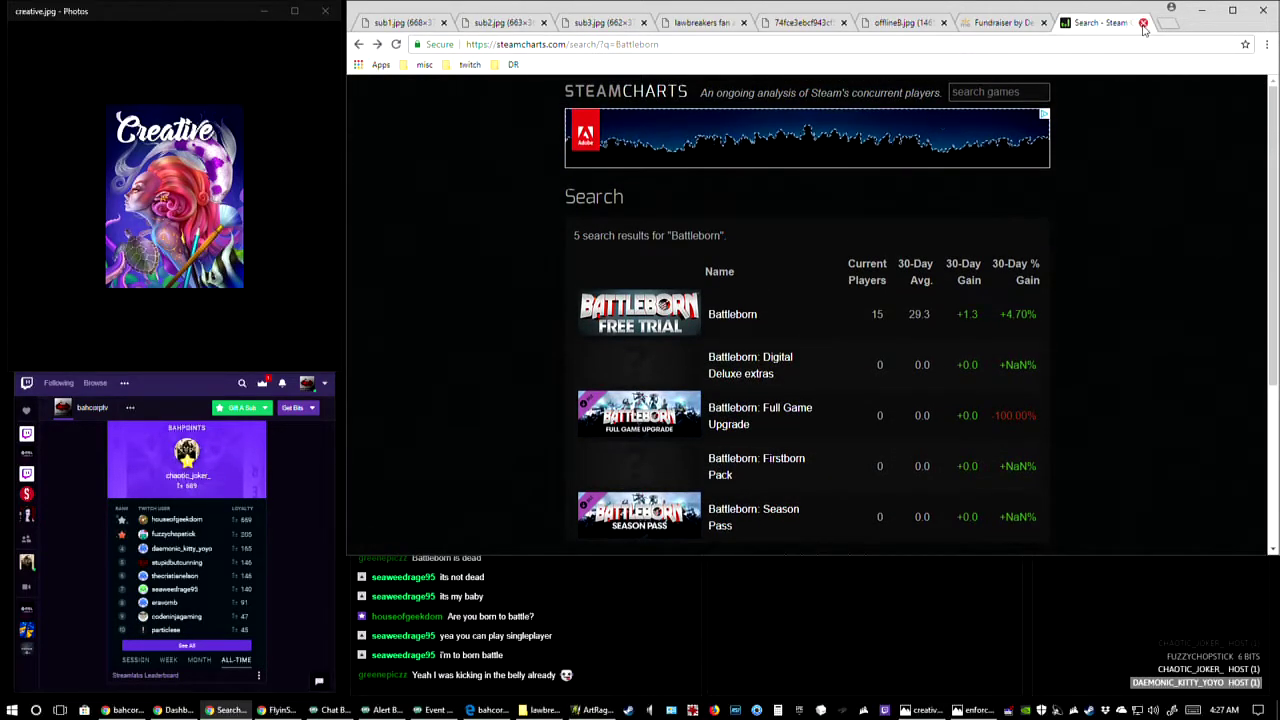
click(1143, 22)
click(408, 23)
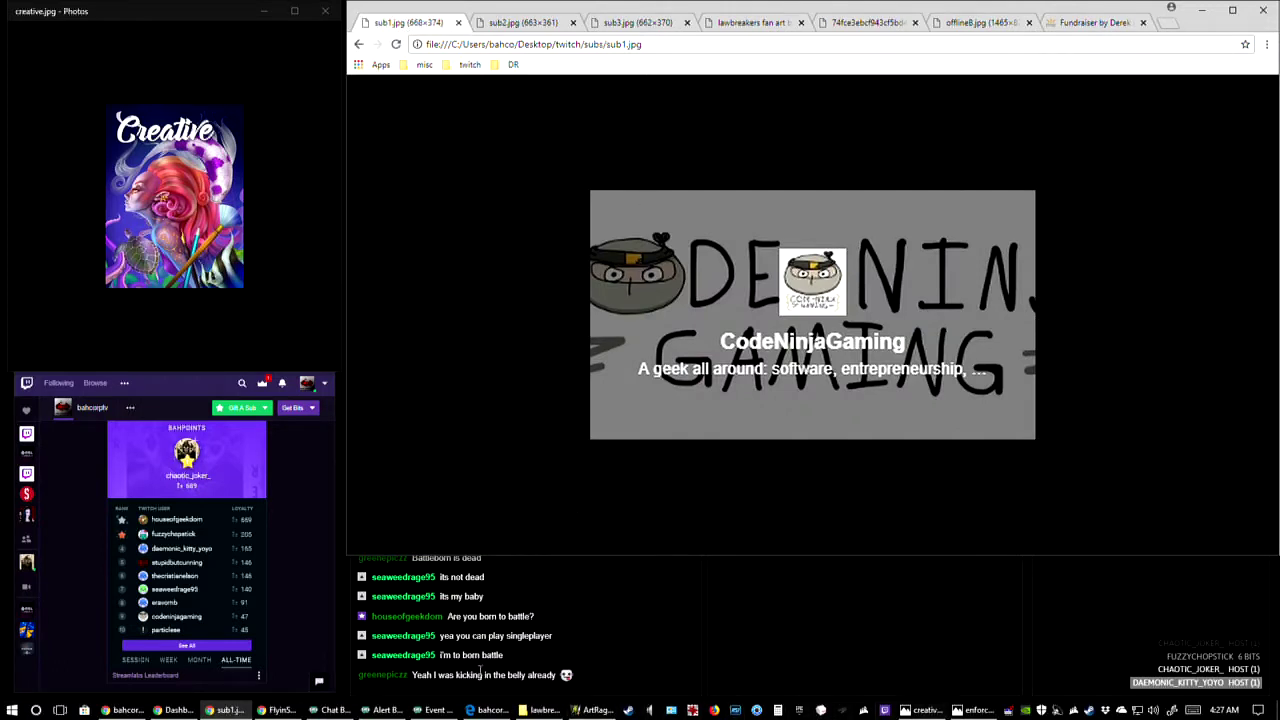
- Switch to ArtRage, erase the stray strokes around the beret's fold, and retrace the beret's left edge with the pencil
click(592, 710)
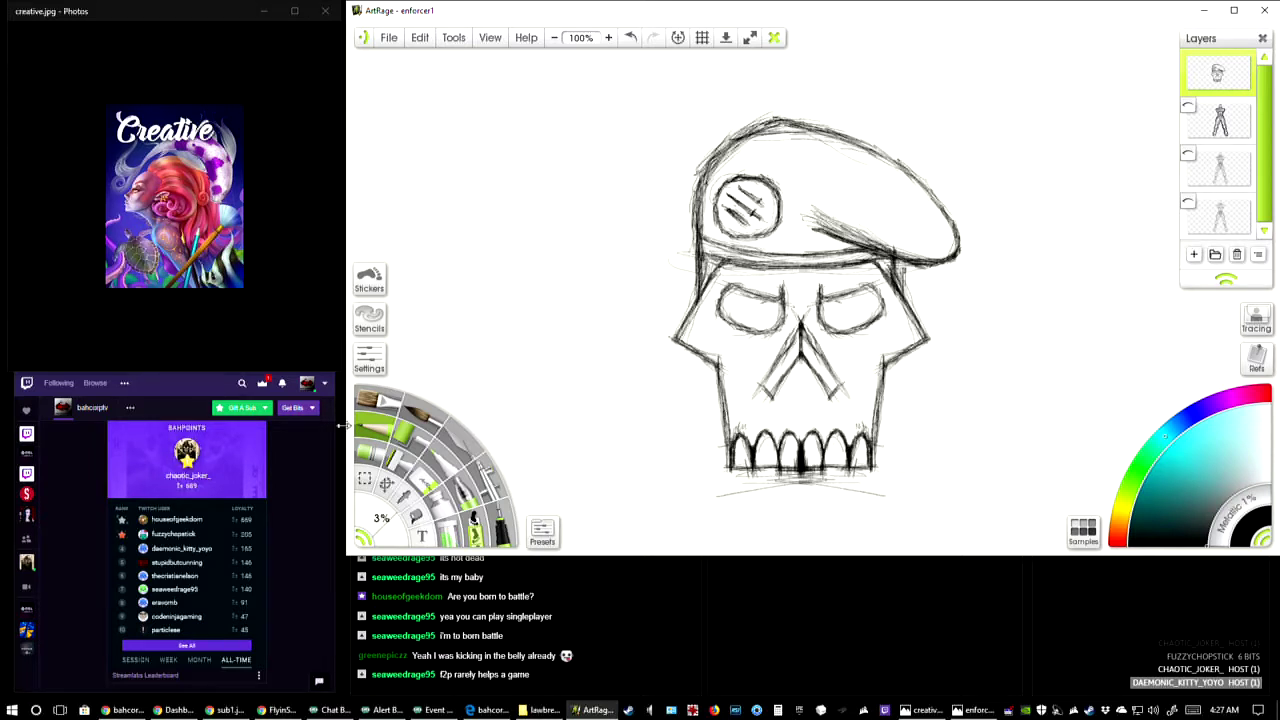
click(433, 487)
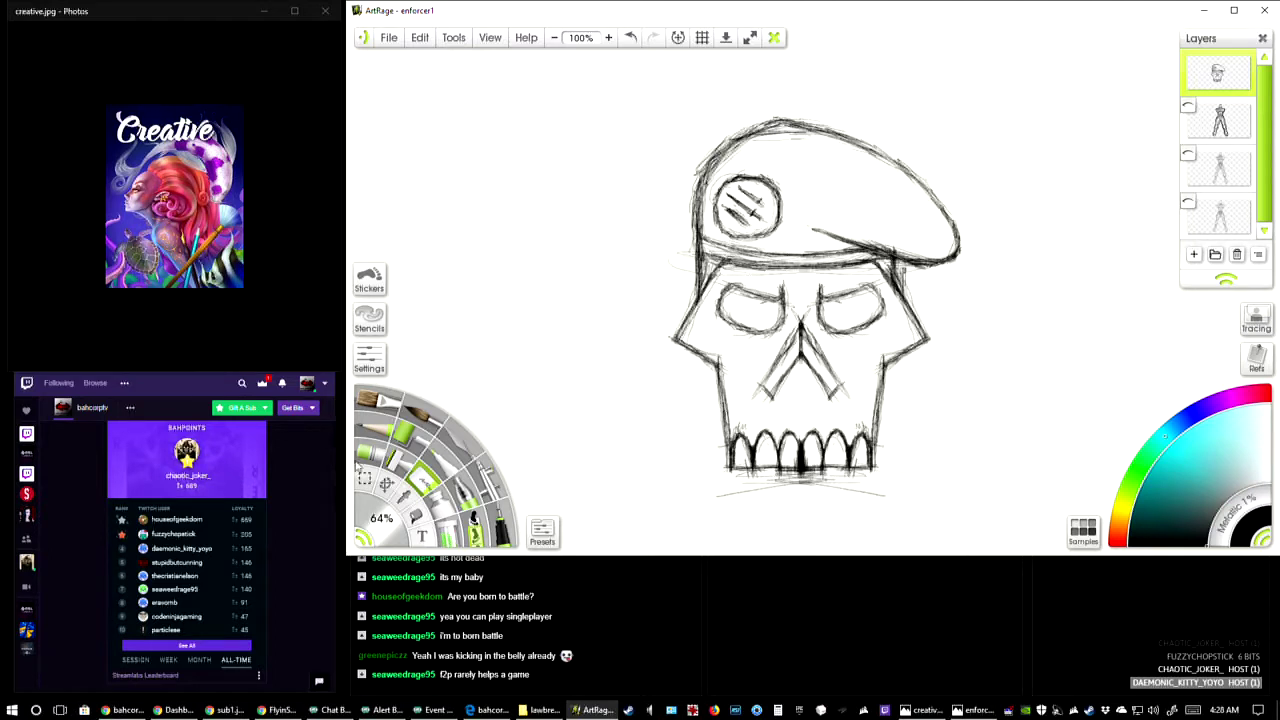
click(378, 425)
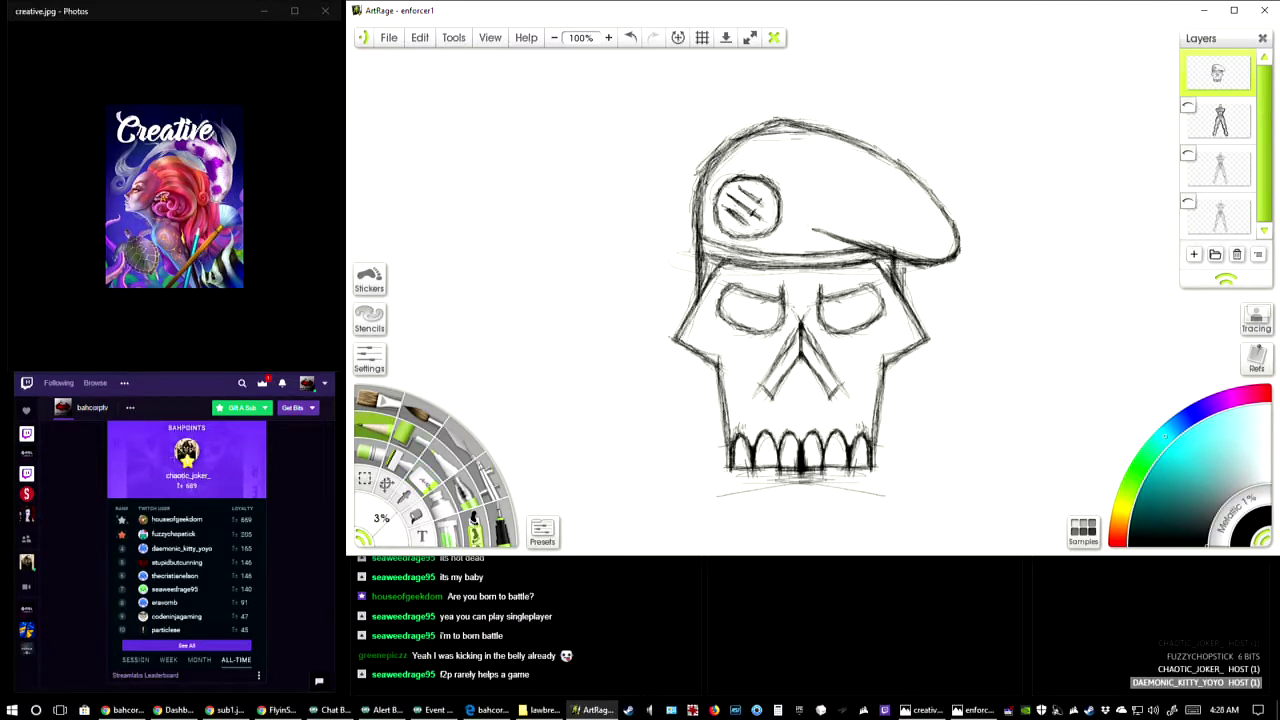
mouse_move(770, 122)
mouse_down()
mouse_move(700, 176)
mouse_move(688, 232)
mouse_move(702, 252)
mouse_move(702, 312)
mouse_up()
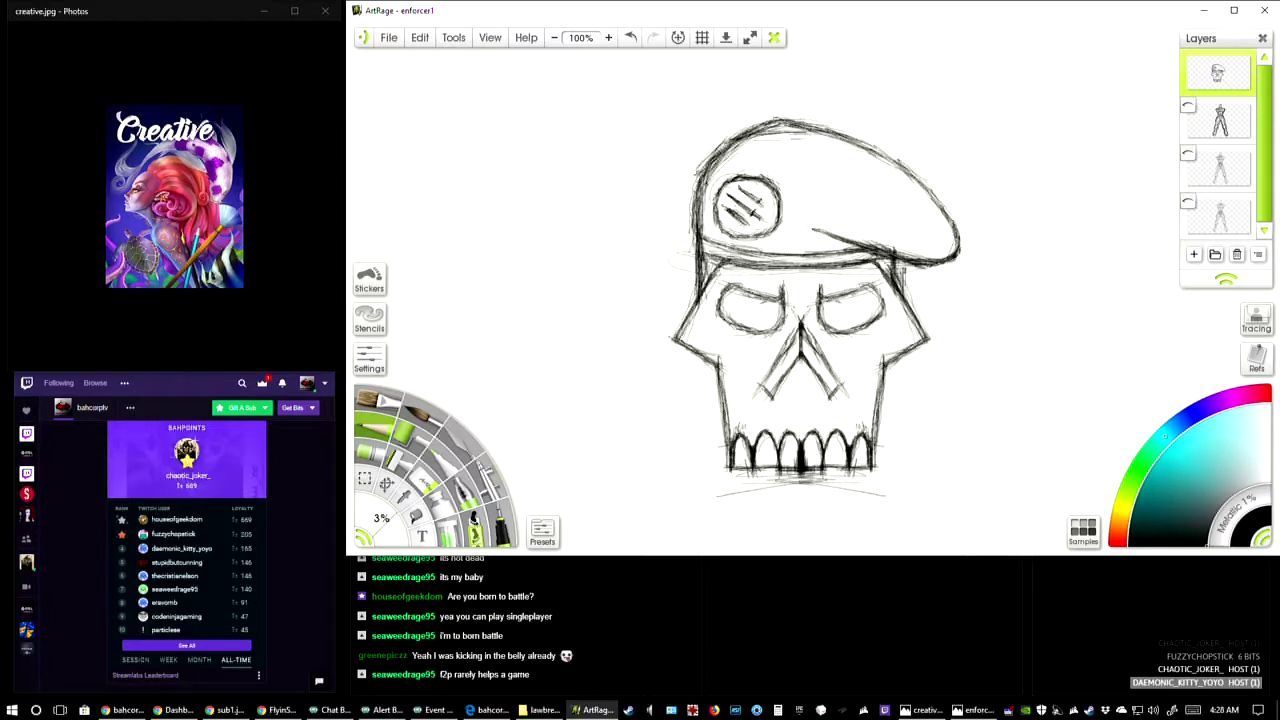
- Shade the skull's left and right eye sockets with diagonal pencil hatching
mouse_move(734, 286)
mouse_down()
mouse_move(776, 303)
mouse_move(768, 328)
mouse_move(742, 326)
mouse_up()
drag(760, 296, 734, 320)
drag(754, 296, 724, 318)
drag(744, 292, 722, 312)
mouse_move(740, 288)
mouse_down()
mouse_move(720, 316)
mouse_move(760, 336)
mouse_up()
drag(776, 308, 752, 328)
drag(768, 304, 736, 326)
drag(758, 296, 726, 324)
drag(748, 292, 726, 318)
drag(736, 292, 724, 308)
drag(732, 298, 720, 314)
drag(730, 292, 718, 308)
mouse_move(734, 290)
mouse_down()
mouse_move(722, 306)
mouse_move(744, 312)
mouse_move(732, 326)
mouse_up()
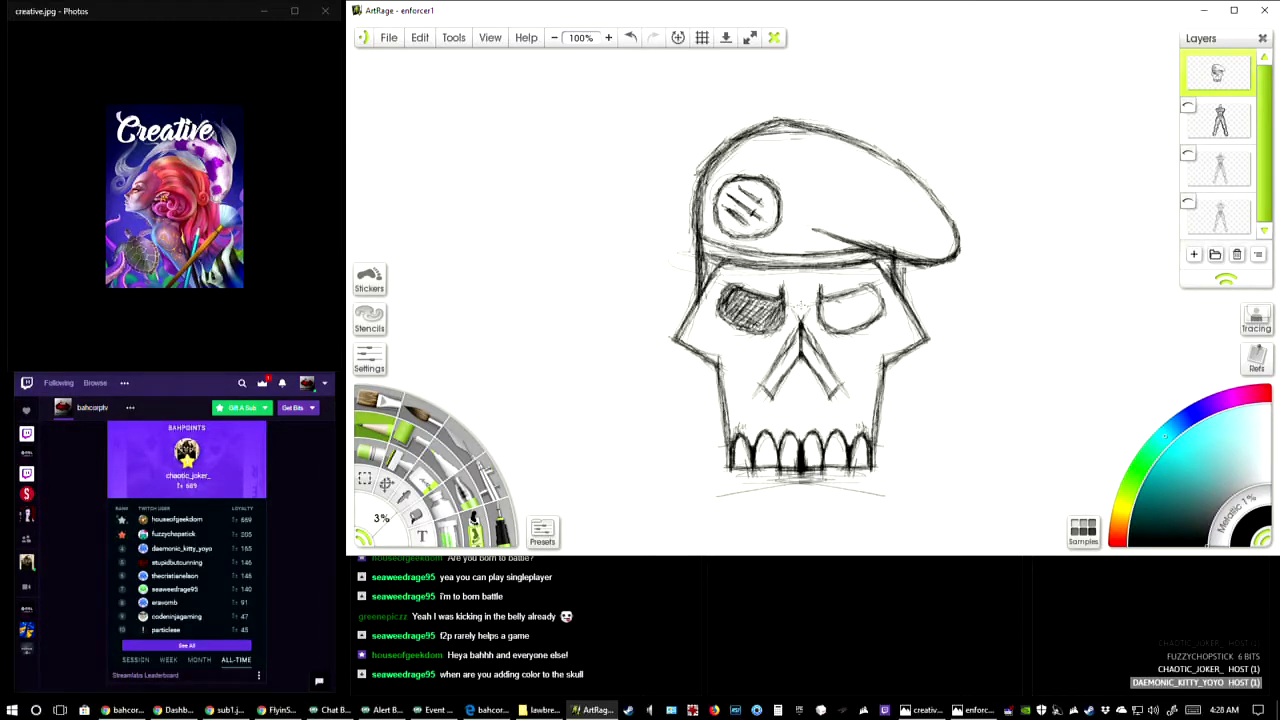
mouse_move(844, 298)
mouse_down()
mouse_move(816, 314)
mouse_move(856, 324)
mouse_move(818, 326)
mouse_move(840, 336)
mouse_move(866, 314)
mouse_move(852, 296)
mouse_move(876, 312)
mouse_move(854, 330)
mouse_up()
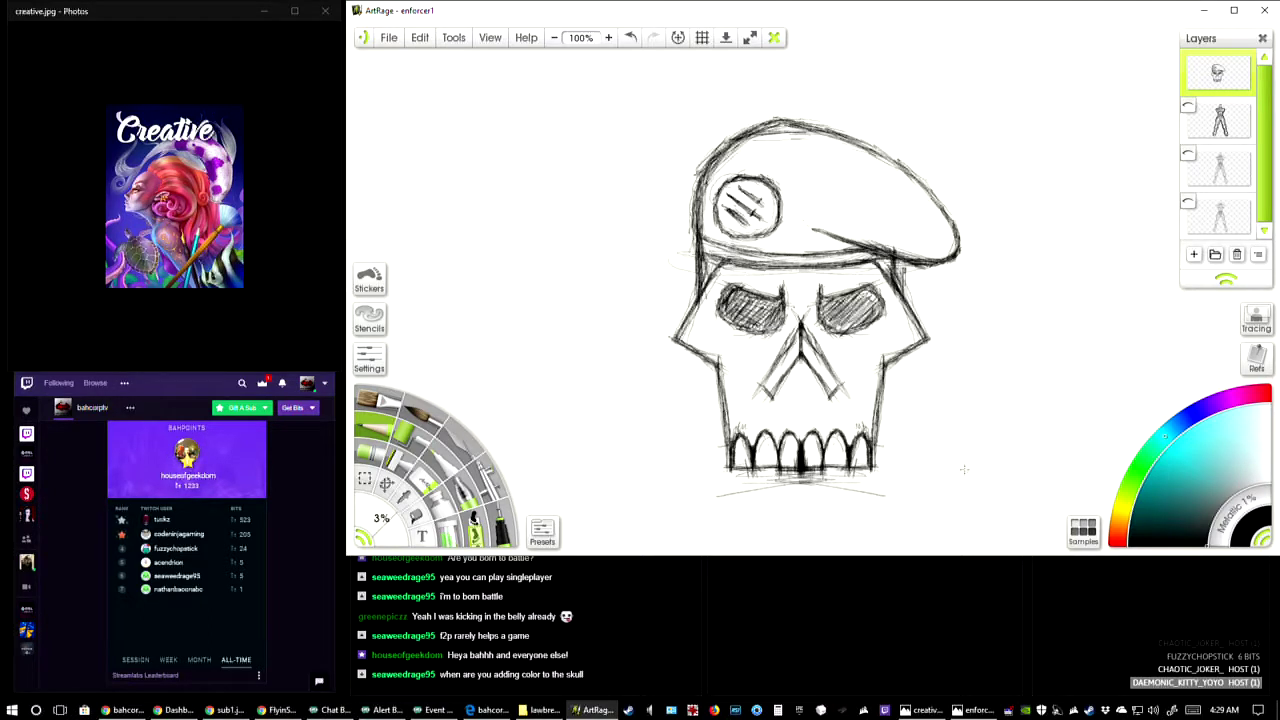
- Fill both arms of the skull's inverted-V nose cavity with dark pencil strokes
mouse_move(796, 350)
mouse_down()
mouse_move(762, 394)
mouse_move(778, 370)
mouse_up()
drag(798, 328, 762, 398)
drag(790, 350, 764, 404)
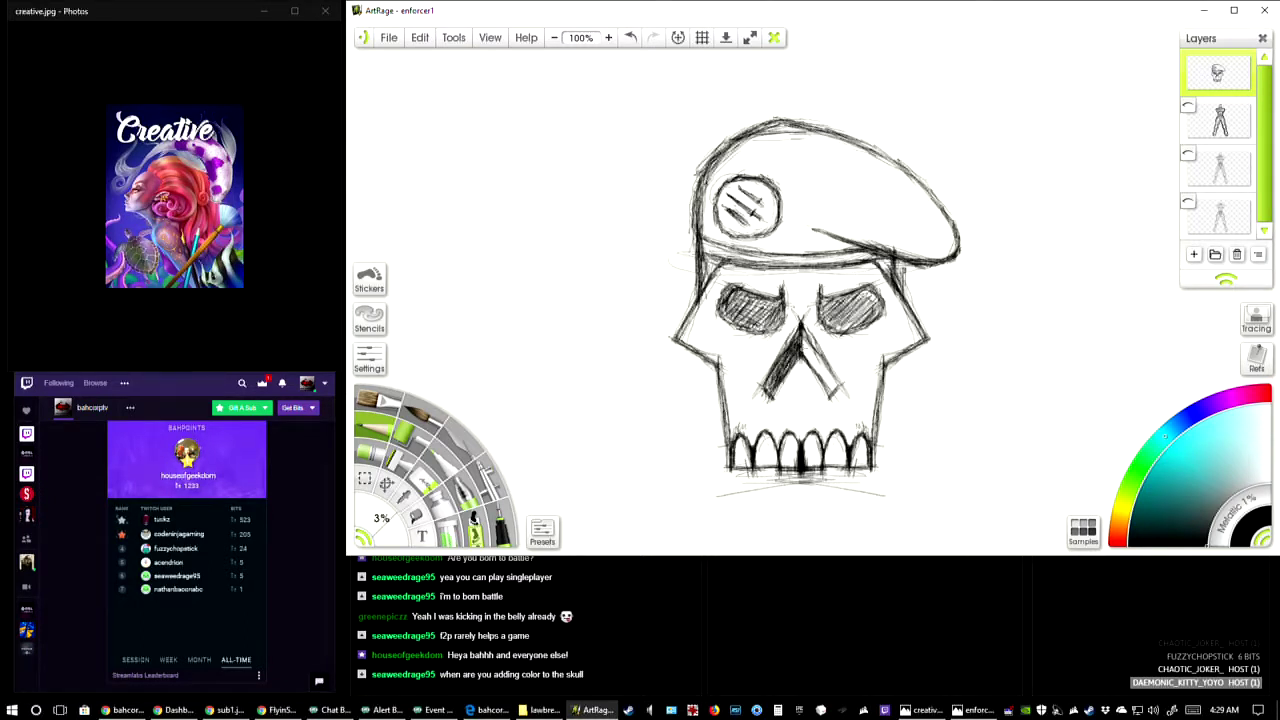
mouse_move(806, 348)
mouse_down()
mouse_move(836, 388)
mouse_move(826, 384)
mouse_up()
drag(798, 326, 840, 396)
mouse_move(802, 336)
mouse_down()
mouse_move(836, 394)
mouse_move(824, 366)
mouse_move(772, 388)
mouse_up()
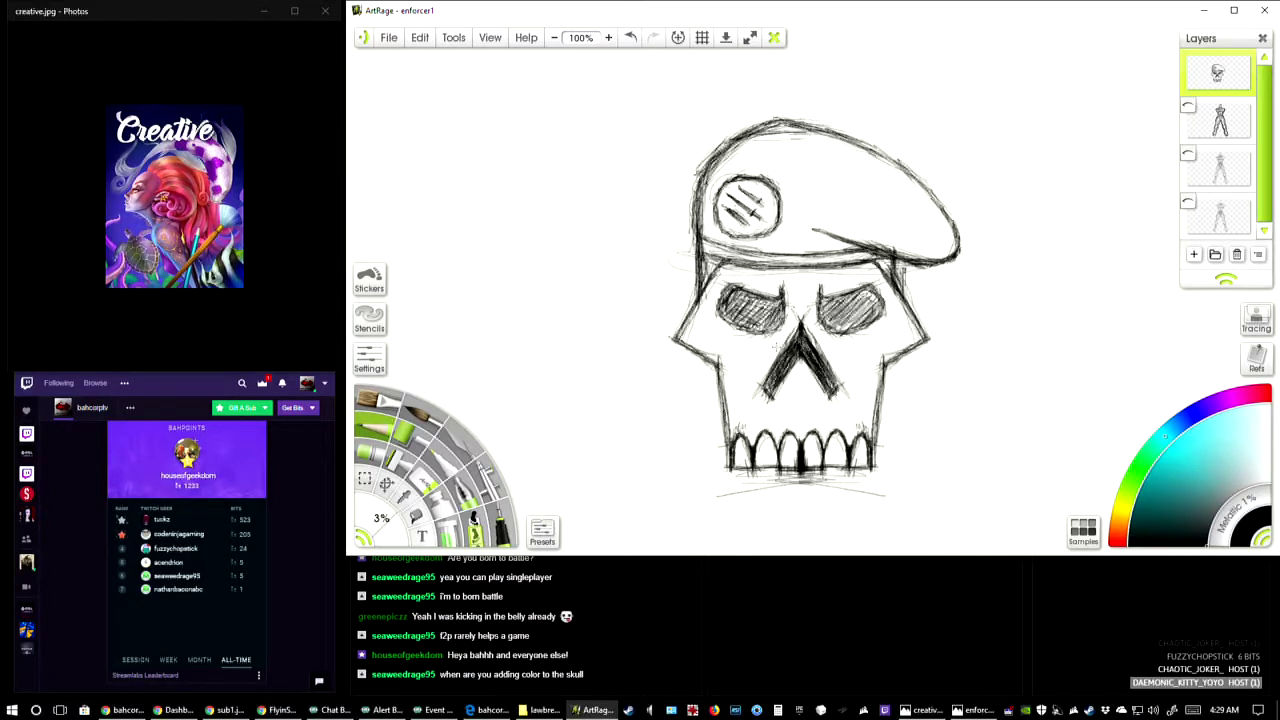
- Darken both eye sockets with a second layer of pencil hatching
mouse_move(742, 306)
mouse_down()
mouse_move(770, 290)
mouse_move(774, 304)
mouse_move(730, 318)
mouse_move(786, 326)
mouse_move(786, 314)
mouse_move(748, 334)
mouse_move(728, 300)
mouse_move(742, 318)
mouse_move(758, 302)
mouse_move(764, 314)
mouse_up()
drag(764, 322, 770, 310)
mouse_move(848, 328)
mouse_down()
mouse_move(830, 314)
mouse_move(878, 290)
mouse_move(862, 292)
mouse_move(874, 310)
mouse_up()
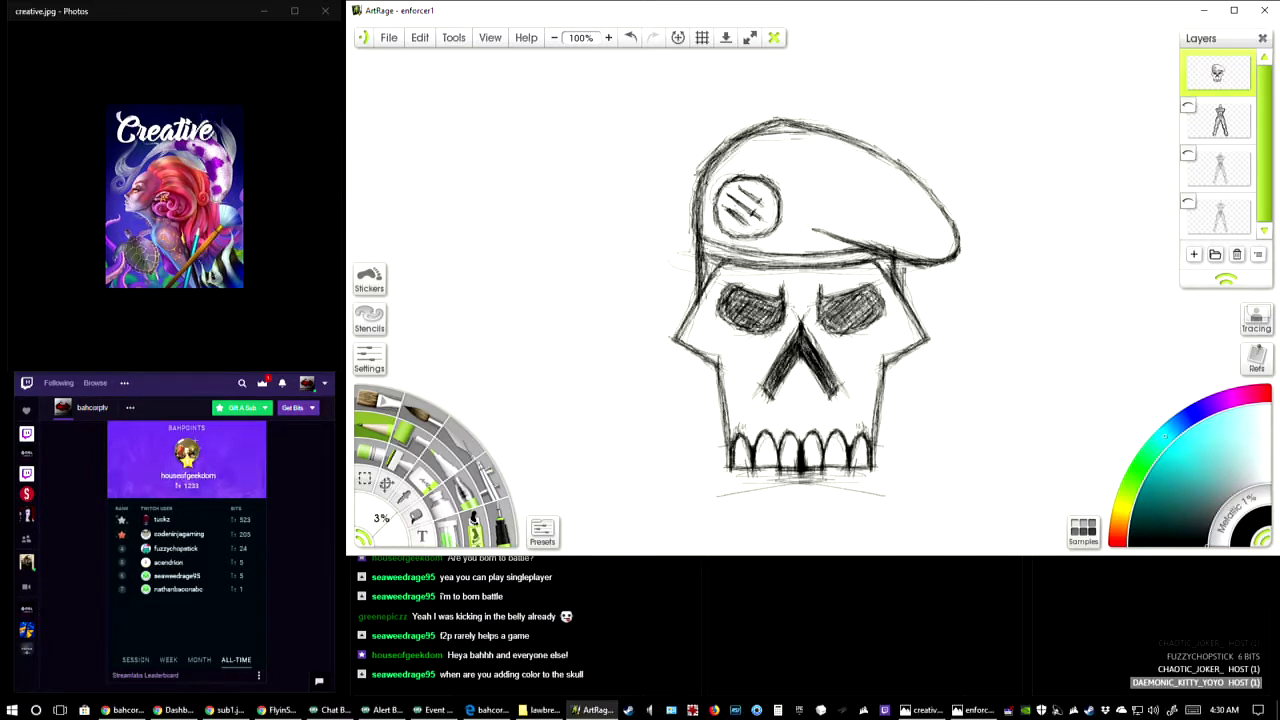
- Shade the beret's headband with dense dark hatching, and touch up the round badge's outline and the nose cavity
mouse_move(700, 252)
mouse_down()
mouse_move(708, 242)
mouse_move(716, 260)
mouse_move(728, 246)
mouse_move(808, 264)
mouse_move(878, 258)
mouse_move(706, 250)
mouse_move(740, 244)
mouse_up()
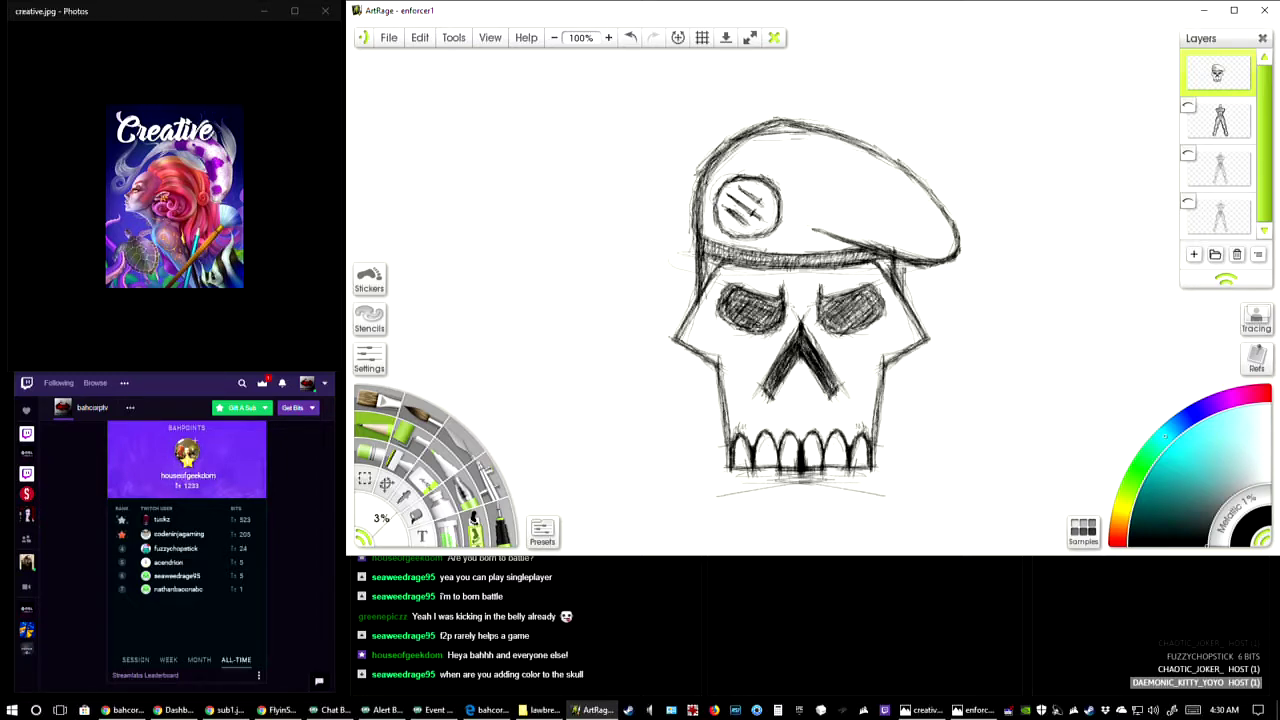
mouse_move(728, 262)
mouse_down()
mouse_move(712, 252)
mouse_move(815, 261)
mouse_move(706, 246)
mouse_move(800, 268)
mouse_move(868, 256)
mouse_up()
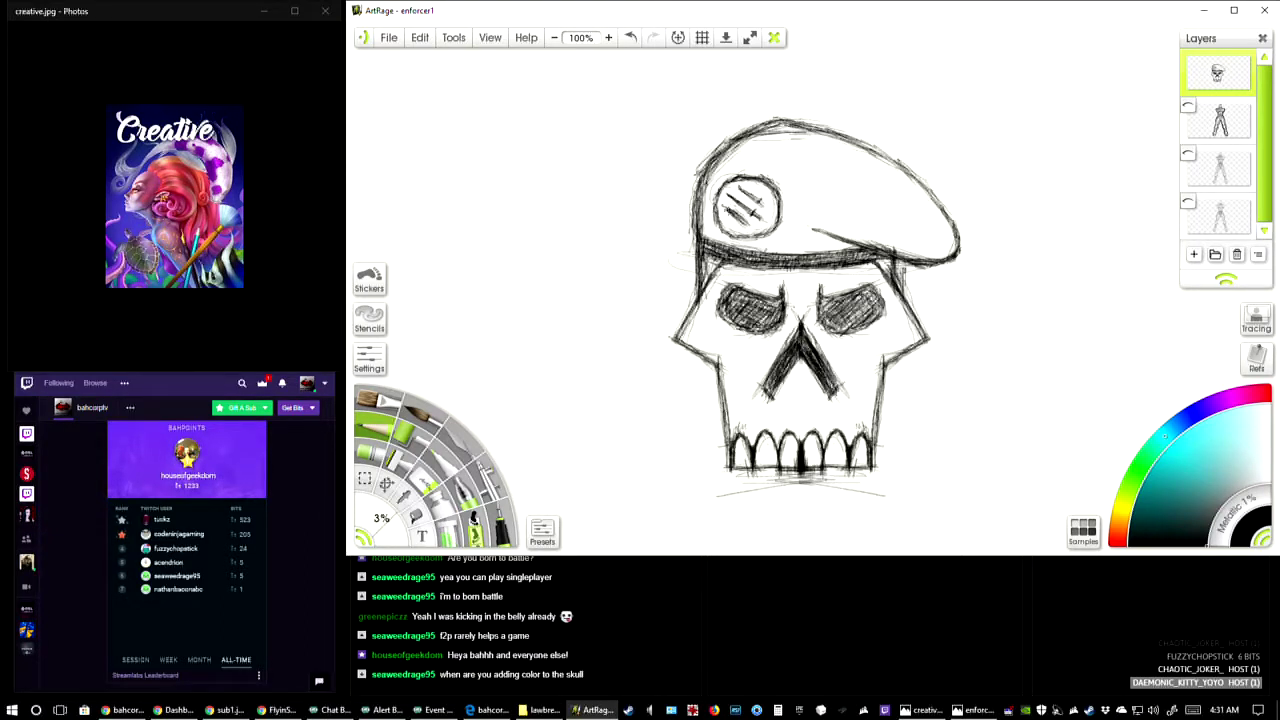
mouse_move(770, 172)
mouse_down()
mouse_move(728, 182)
mouse_move(716, 220)
mouse_move(734, 238)
mouse_move(777, 226)
mouse_up()
mouse_move(800, 340)
mouse_down()
mouse_move(772, 388)
mouse_move(826, 372)
mouse_move(834, 390)
mouse_up()
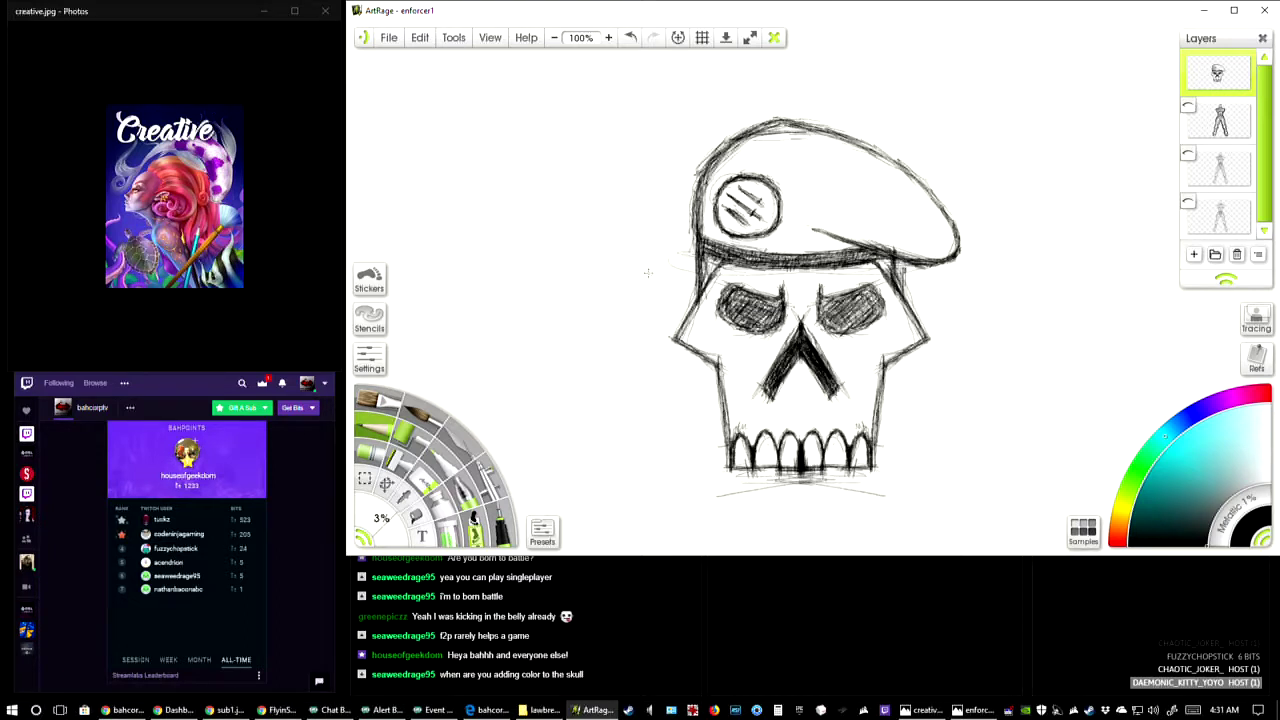
- Add a new layer above the skull and sketch a long straight diagonal shaft crossing it from lower left to upper right
click(554, 38)
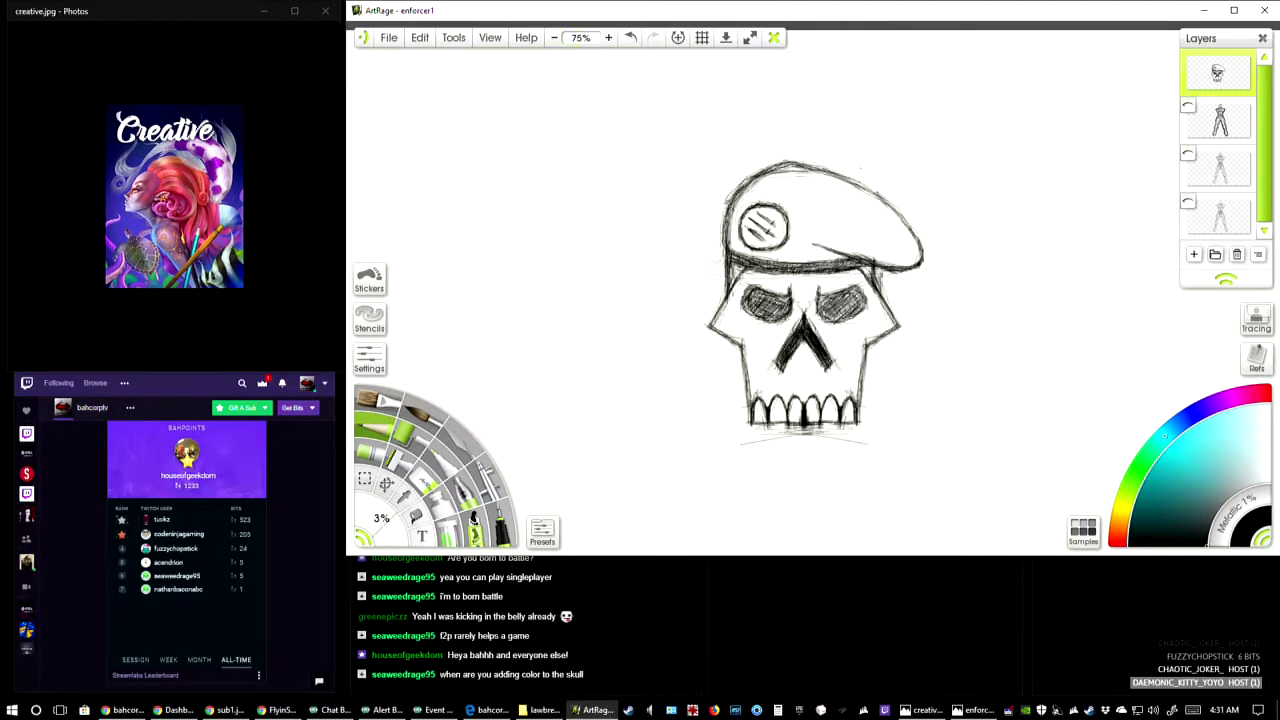
click(608, 39)
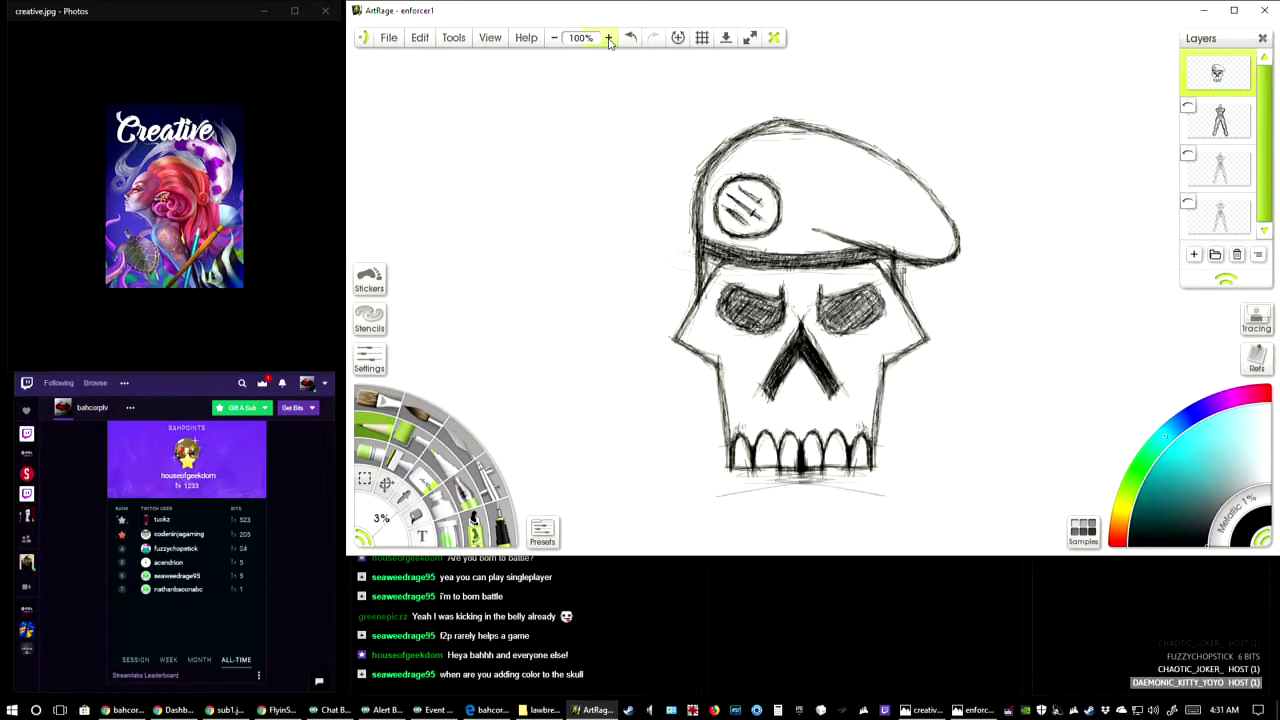
click(554, 38)
click(554, 38)
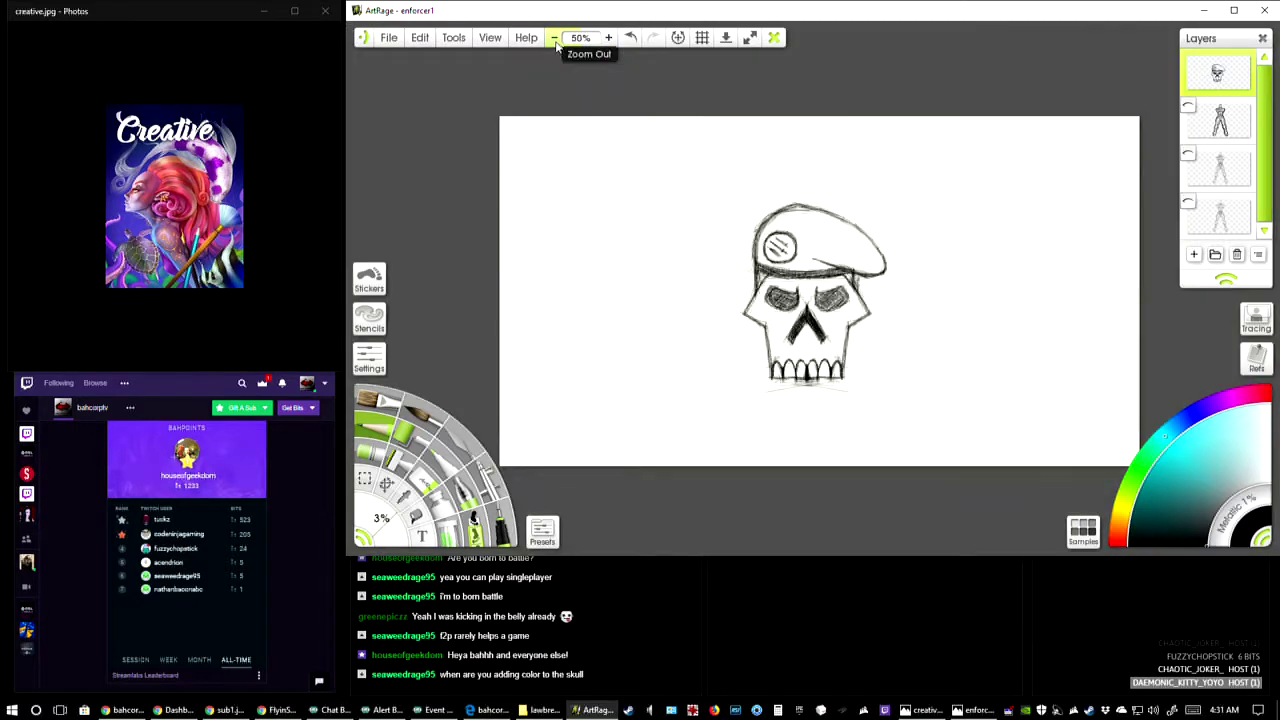
click(608, 38)
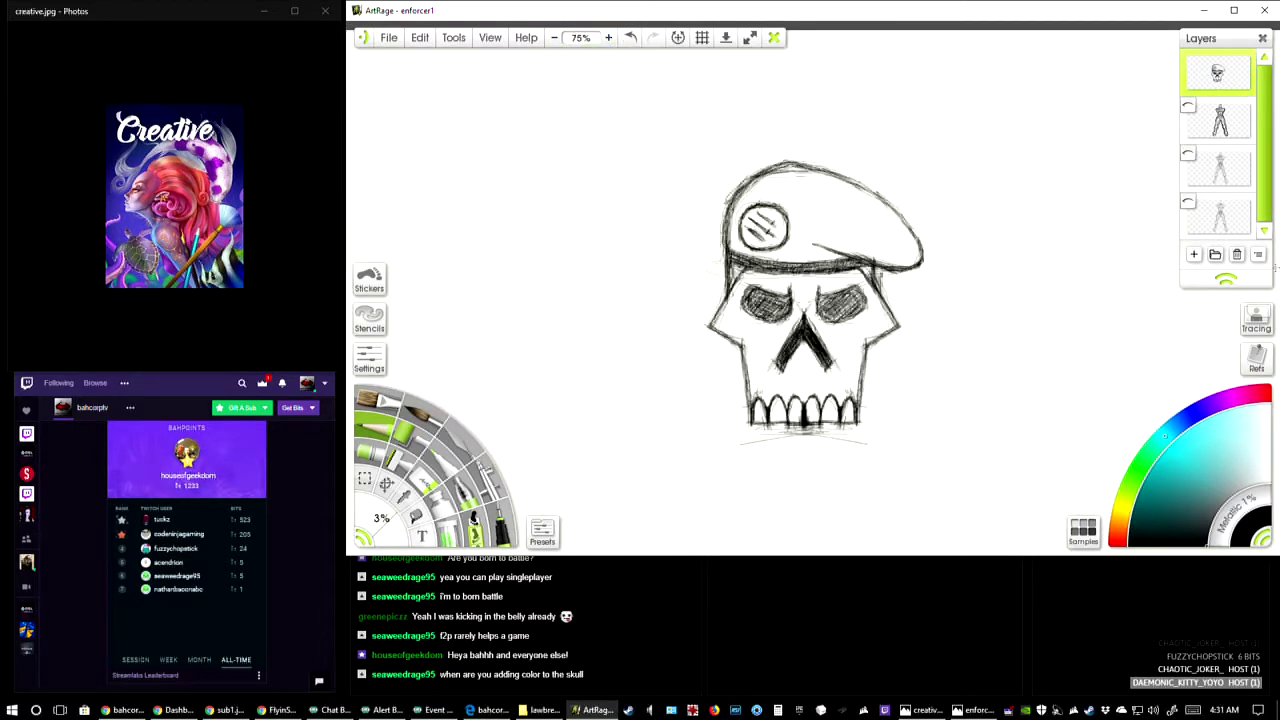
click(1193, 254)
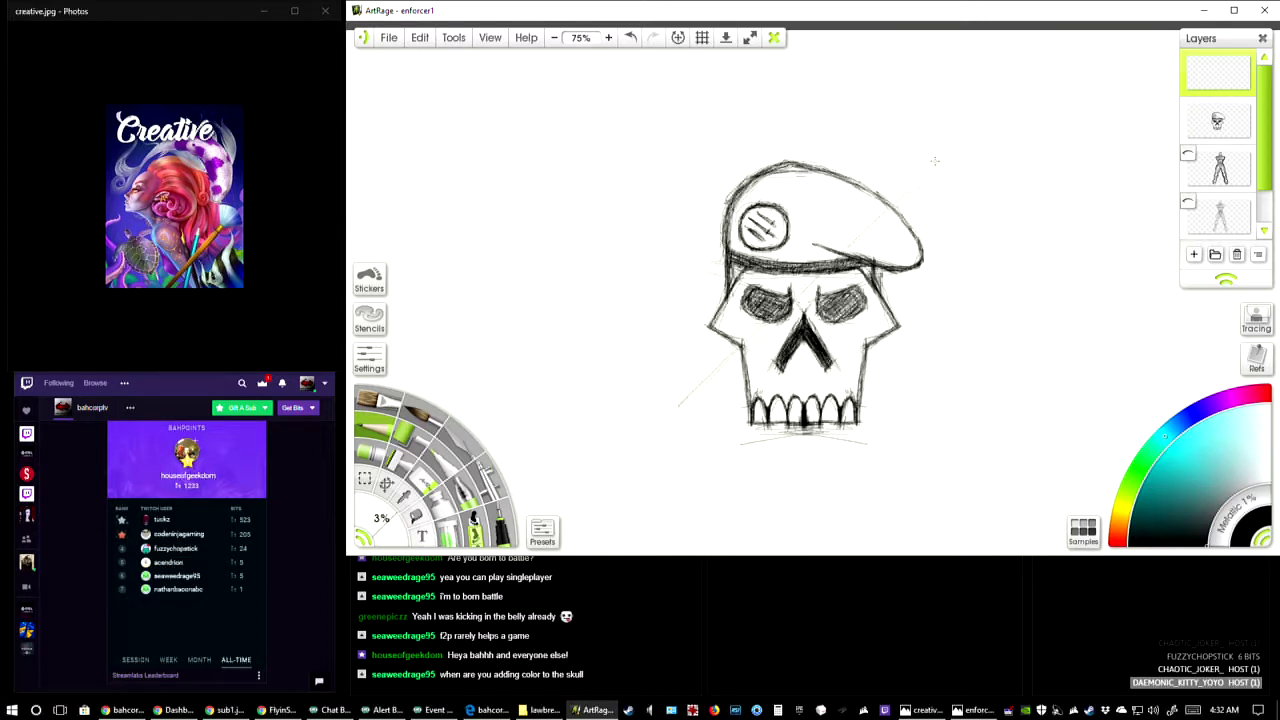
mouse_move(750, 325)
mouse_down()
mouse_move(640, 440)
mouse_move(988, 122)
mouse_up()
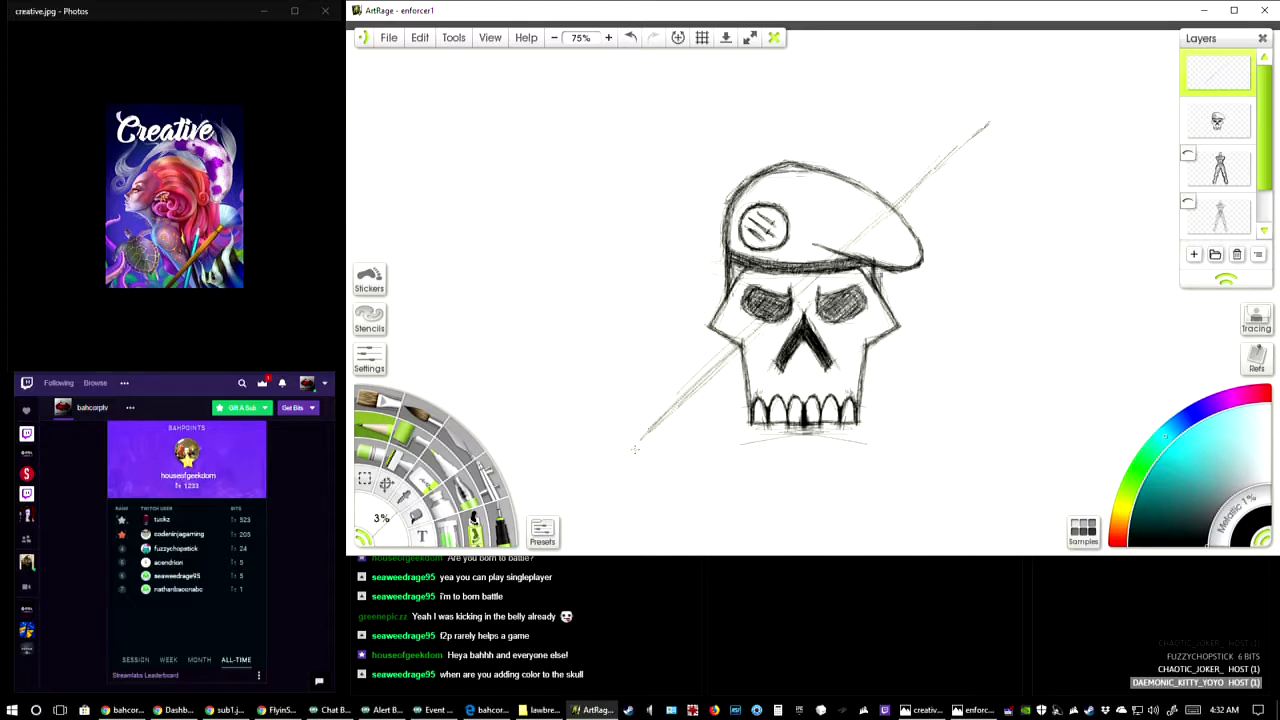
drag(646, 434, 602, 476)
drag(998, 118, 1022, 100)
drag(968, 140, 1062, 64)
drag(736, 346, 590, 488)
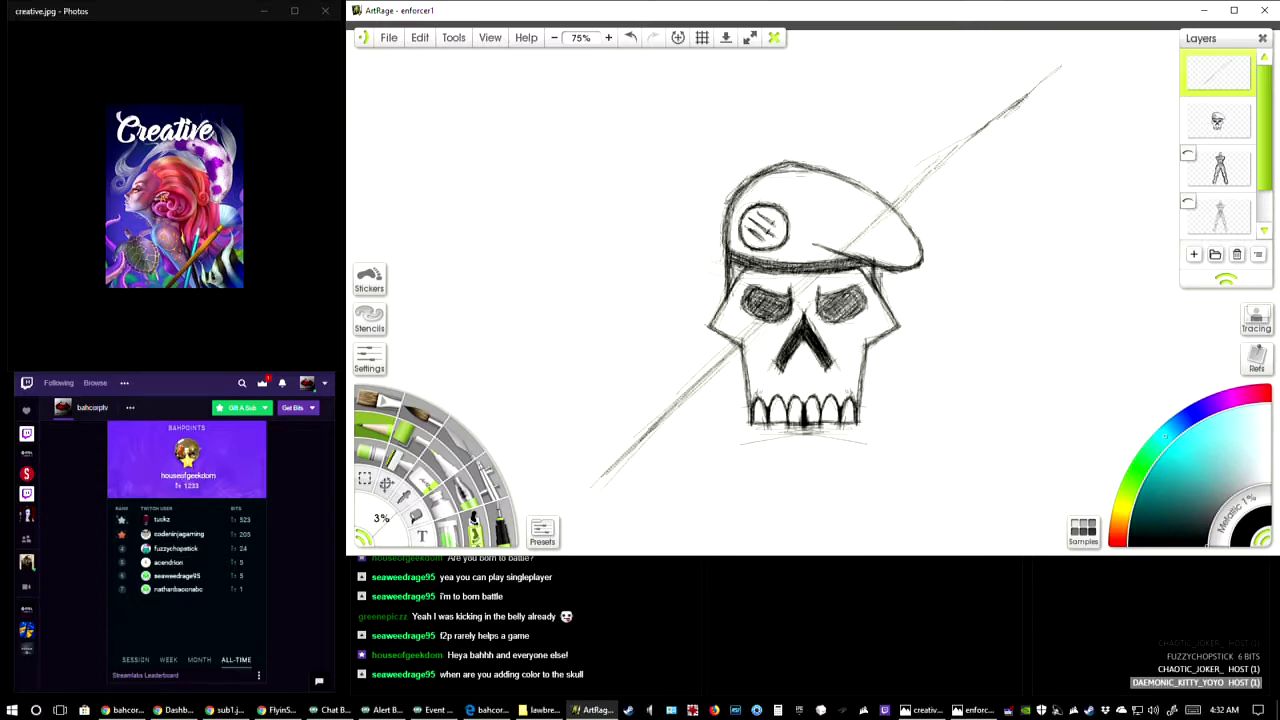
- Switch to Chrome and examine the Vanguard and Enforcer class drawings in lawbreakers fan art book.pdf
click(226, 710)
click(965, 22)
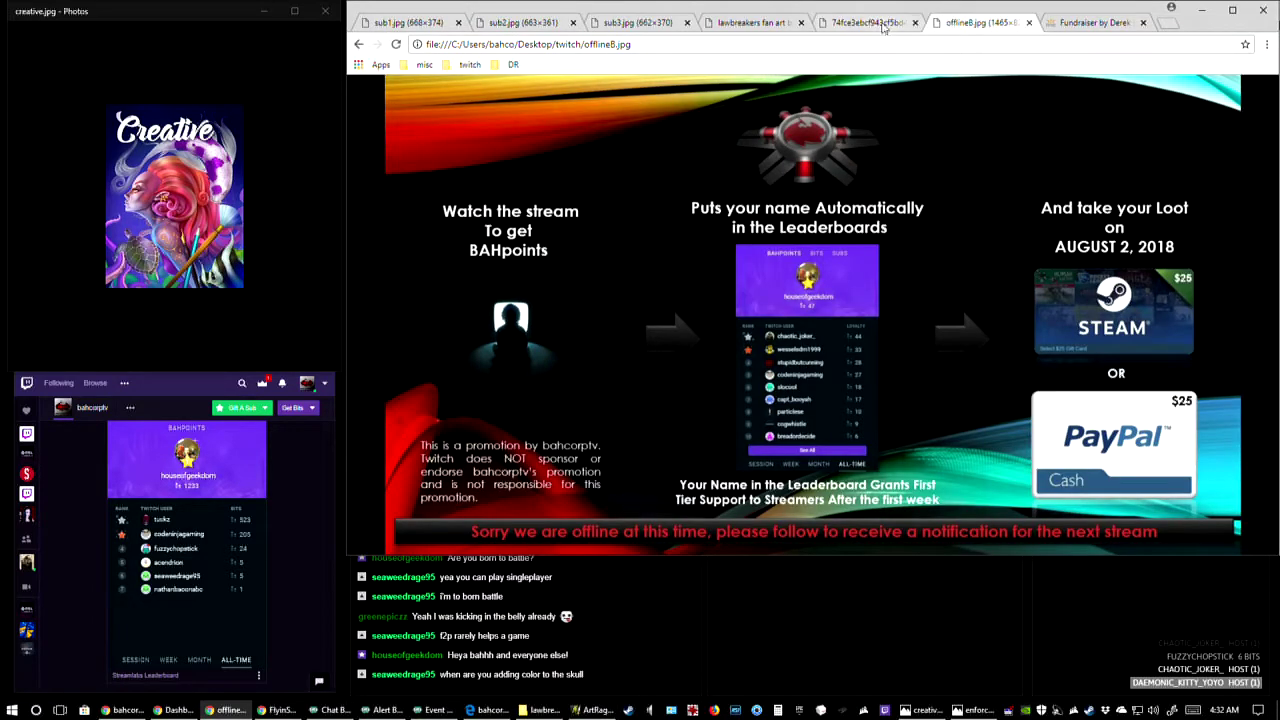
click(868, 23)
click(752, 22)
scroll(845, 271, down, 4)
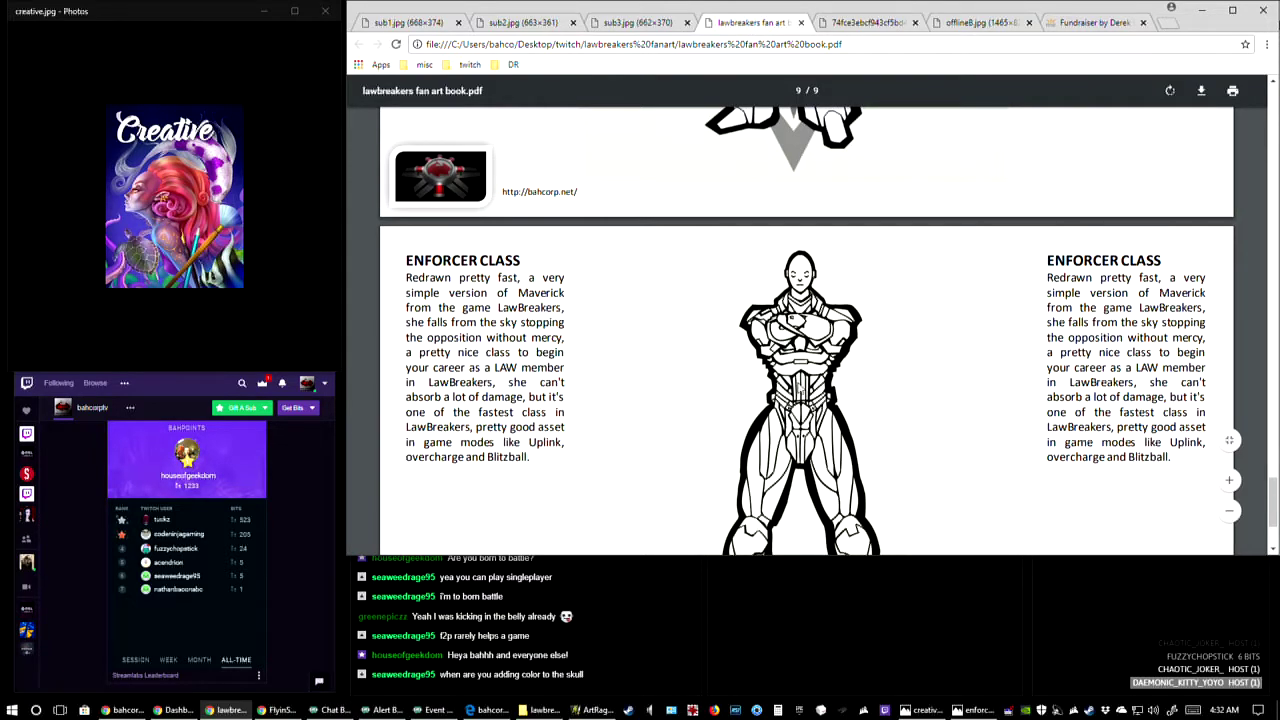
scroll(845, 271, up, 4)
scroll(452, 465, down, 1)
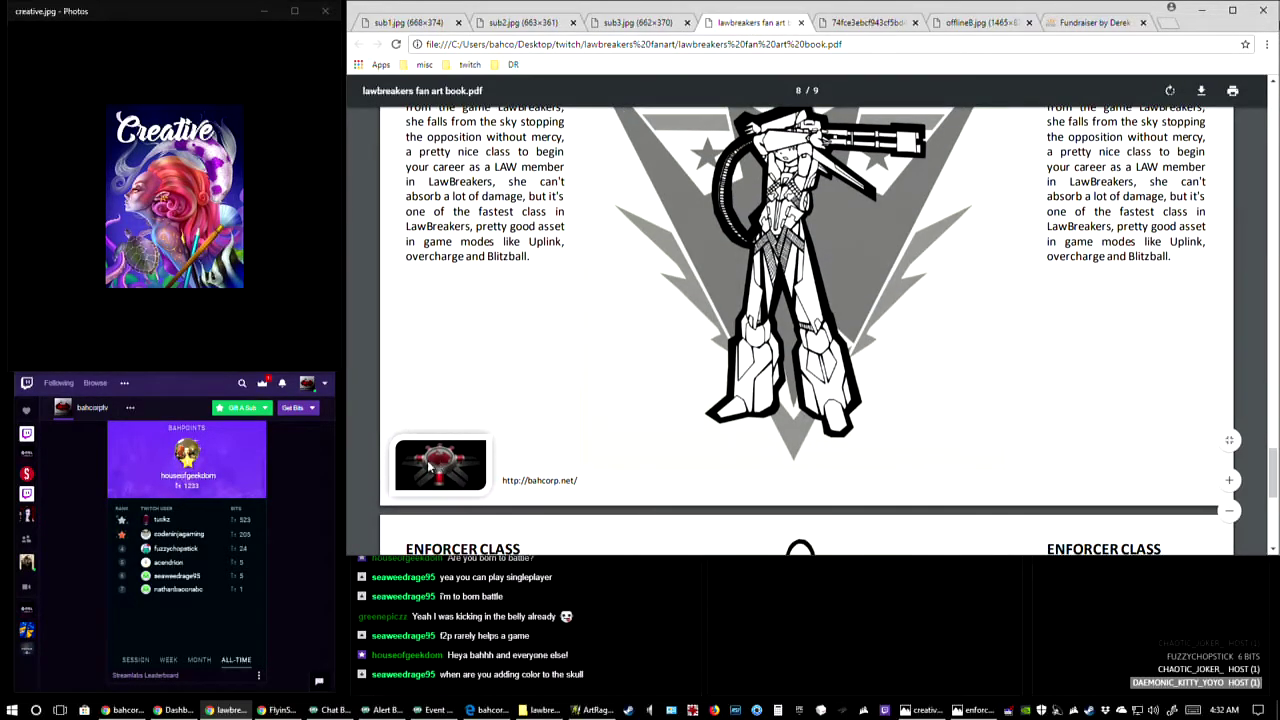
scroll(480, 469, up, 1)
scroll(807, 330, up, 5)
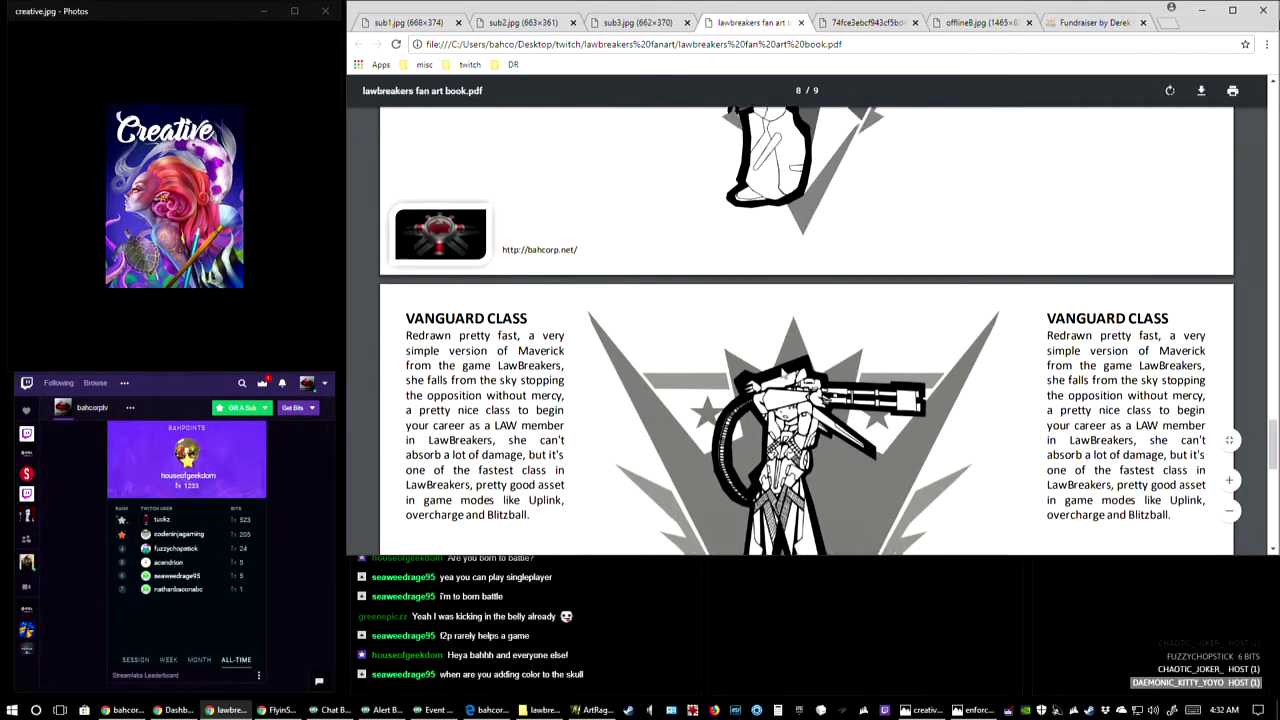
scroll(797, 370, up, 6)
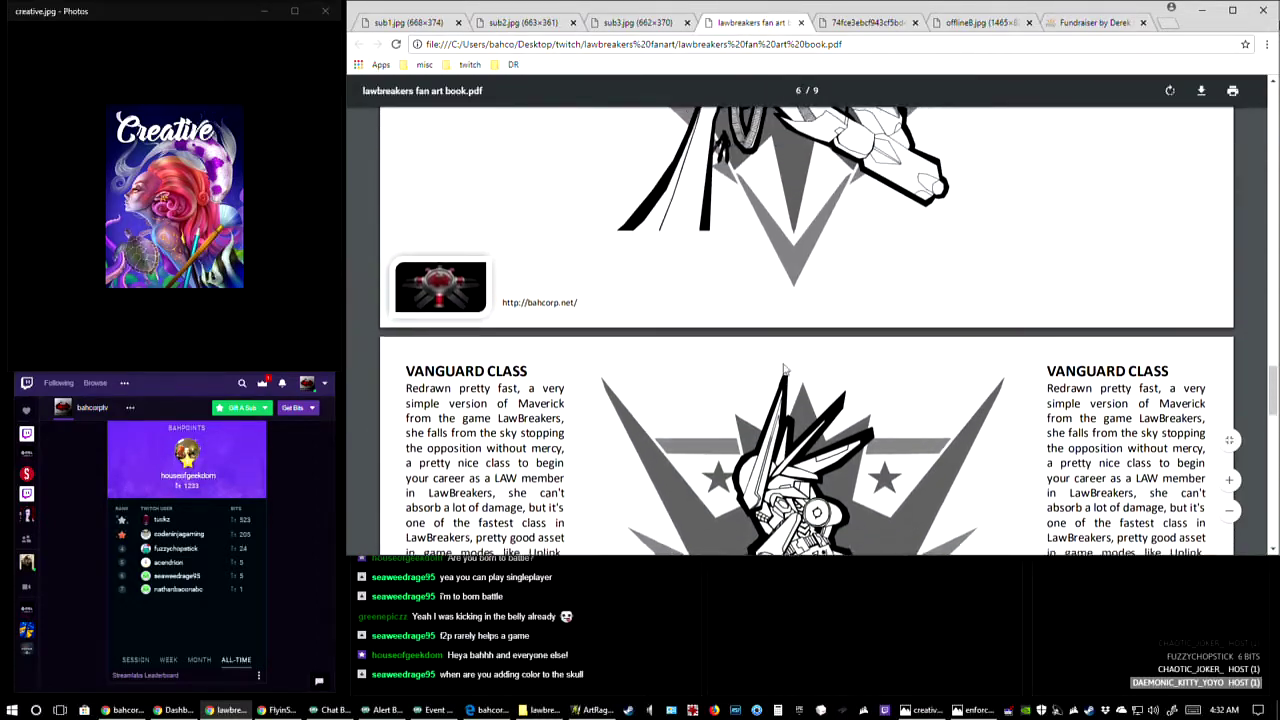
scroll(797, 370, up, 6)
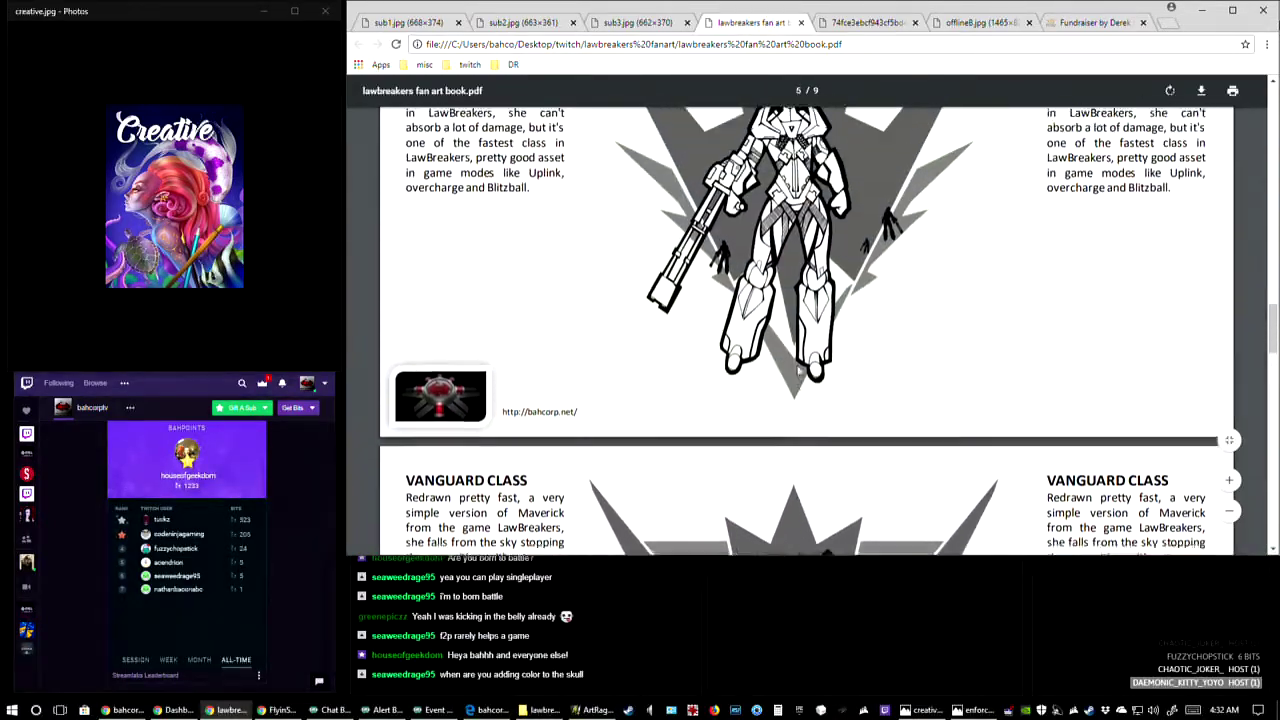
scroll(913, 371, up, 2)
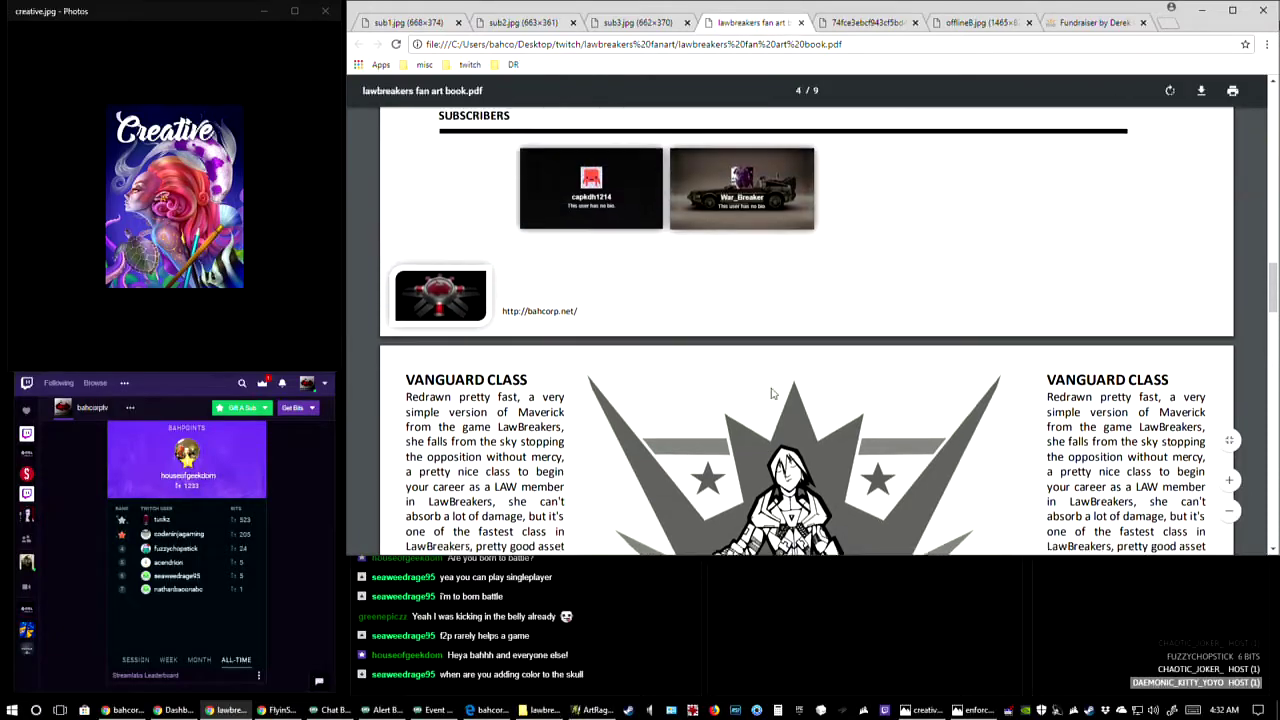
scroll(913, 371, down, 7)
scroll(802, 324, down, 12)
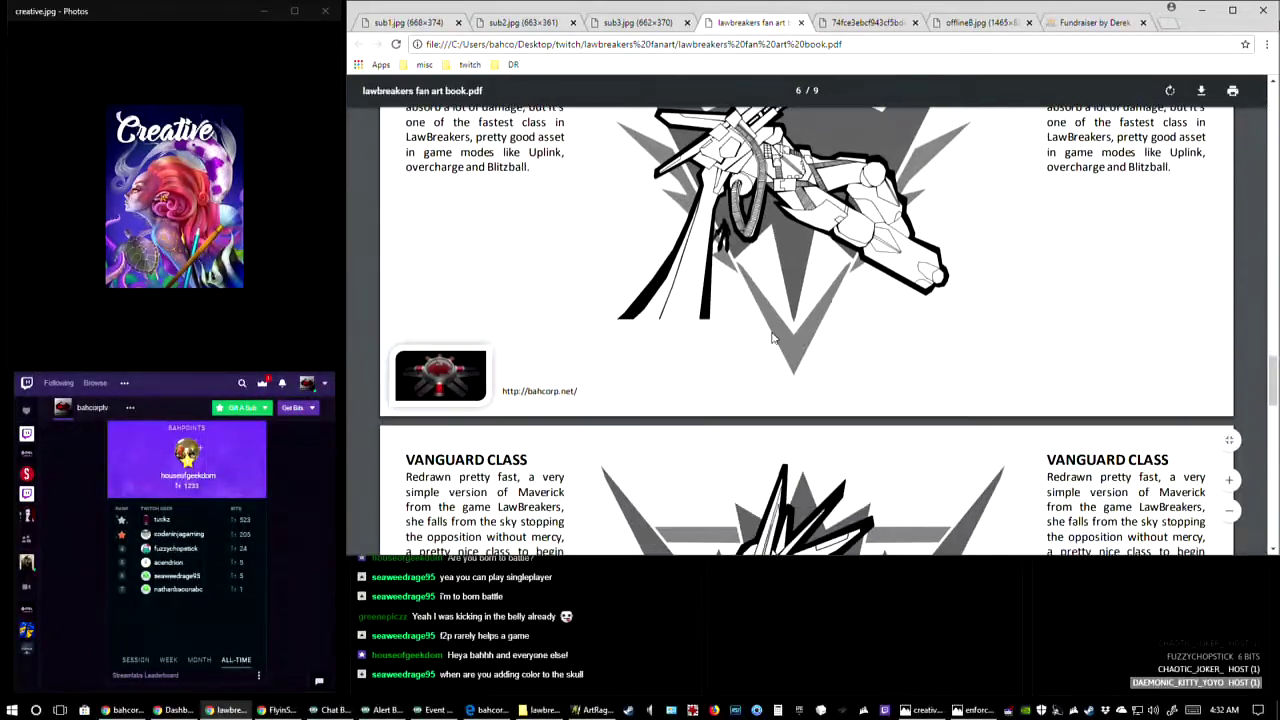
scroll(802, 324, down, 6)
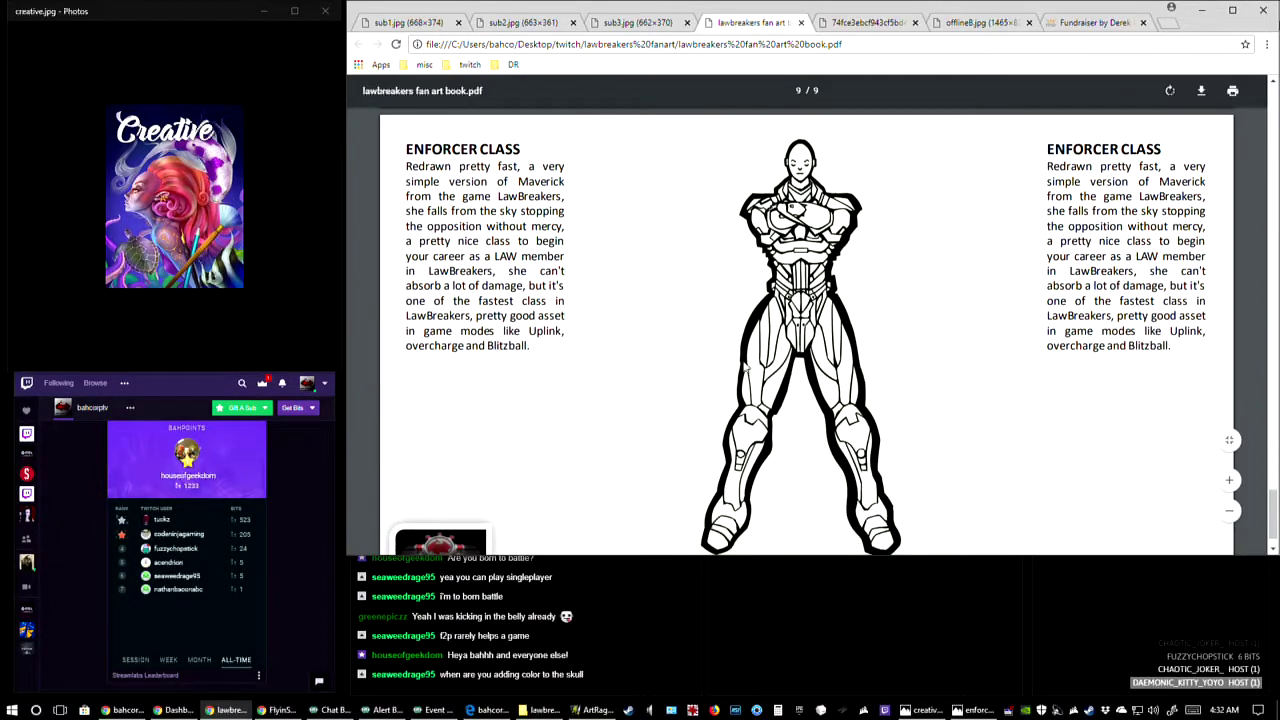
scroll(715, 340, down, 1)
scroll(711, 343, up, 5)
scroll(728, 334, up, 8)
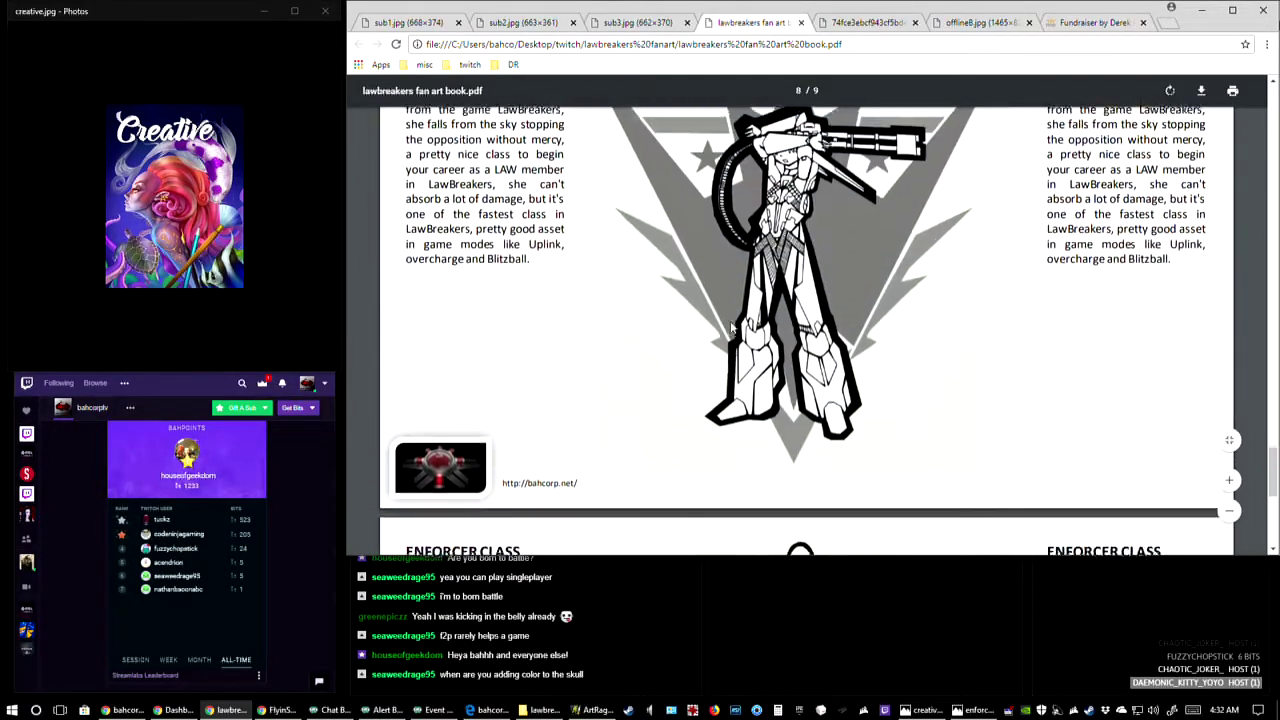
- Switch back to ArtRage and sketch the V-shaped front edge of the arrow's fletching around the shaft below the skull
click(592, 710)
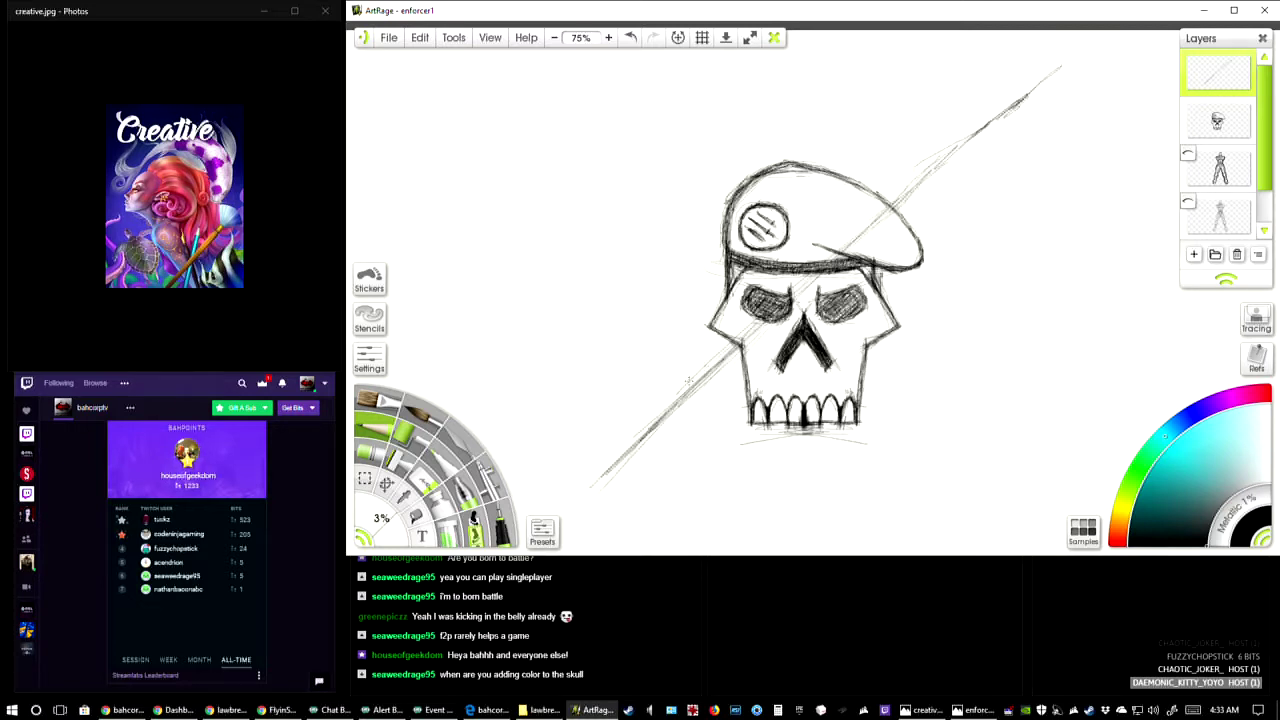
mouse_move(708, 378)
mouse_down()
mouse_move(660, 385)
mouse_move(702, 405)
mouse_move(664, 385)
mouse_up()
drag(690, 386, 664, 392)
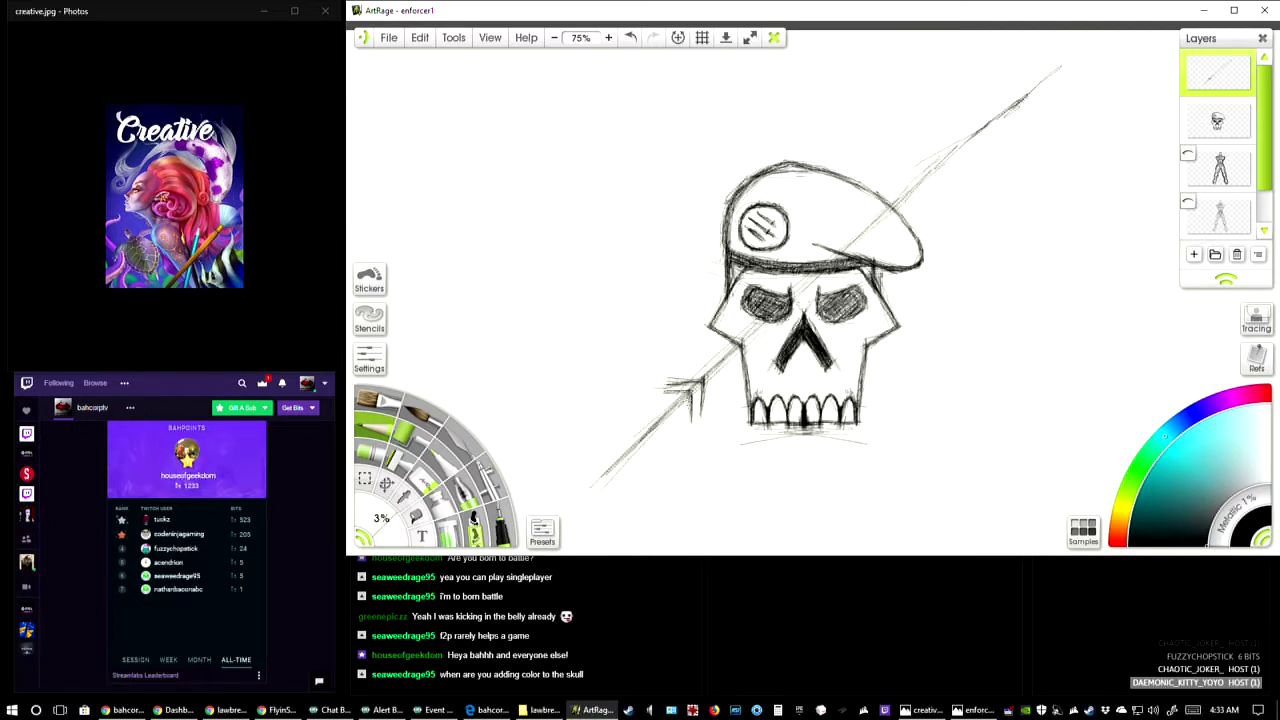
drag(690, 388, 660, 394)
- Sketch the fletching's two long outer edges parallel to the shaft, extending from the V towards the lower-left end
mouse_move(636, 401)
mouse_down()
mouse_move(585, 445)
mouse_move(665, 374)
mouse_move(546, 492)
mouse_up()
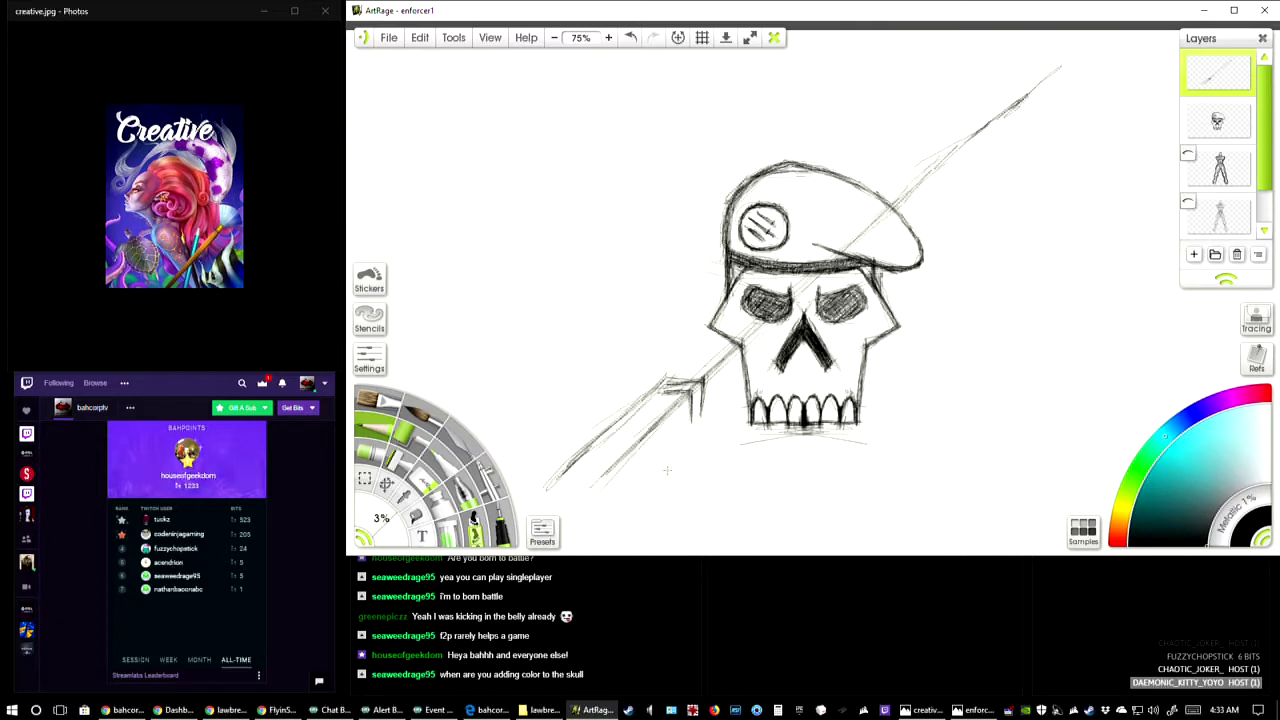
mouse_move(704, 416)
mouse_down()
mouse_move(627, 501)
mouse_move(639, 493)
mouse_move(614, 520)
mouse_up()
drag(680, 448, 608, 526)
drag(642, 484, 596, 536)
drag(670, 464, 612, 524)
drag(708, 406, 684, 439)
mouse_move(668, 388)
mouse_down()
mouse_move(638, 405)
mouse_move(670, 388)
mouse_move(699, 424)
mouse_move(691, 431)
mouse_up()
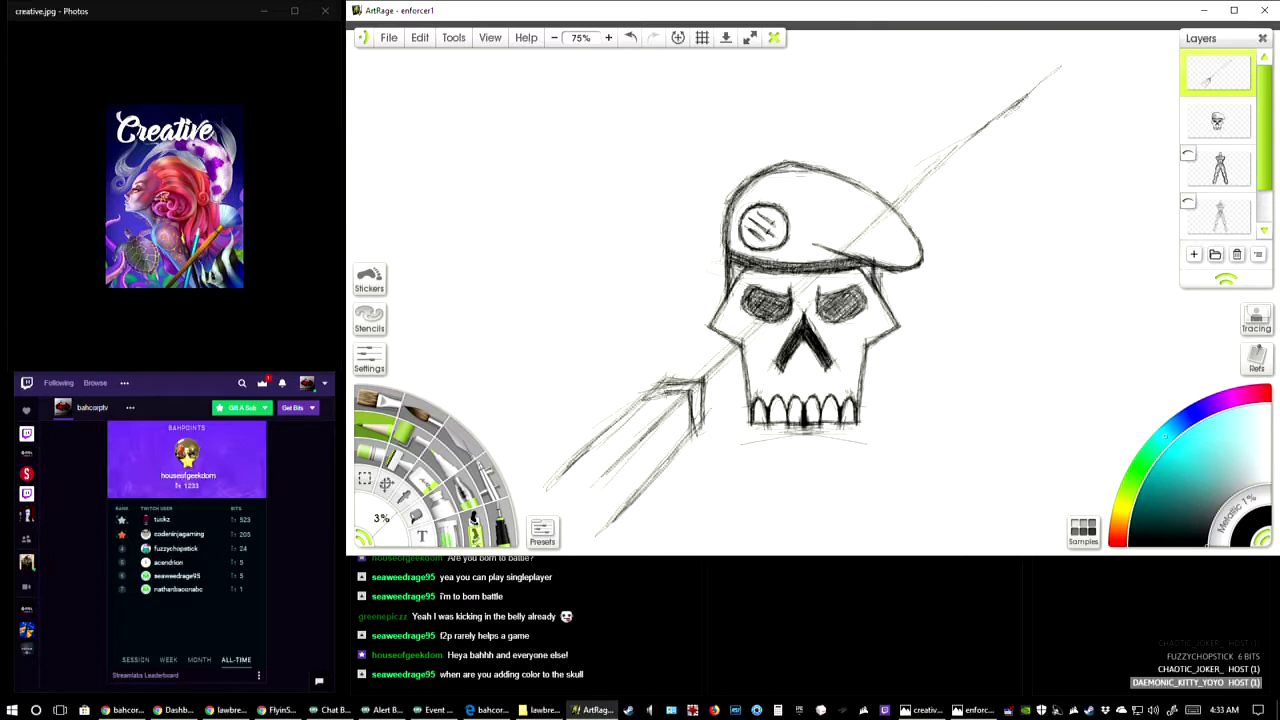
- Shade the front chevron of the fletching and lengthen both outer edges towards the arrow's tail
mouse_move(674, 390)
mouse_down()
mouse_move(636, 406)
mouse_move(664, 385)
mouse_move(700, 410)
mouse_move(688, 393)
mouse_move(752, 342)
mouse_up()
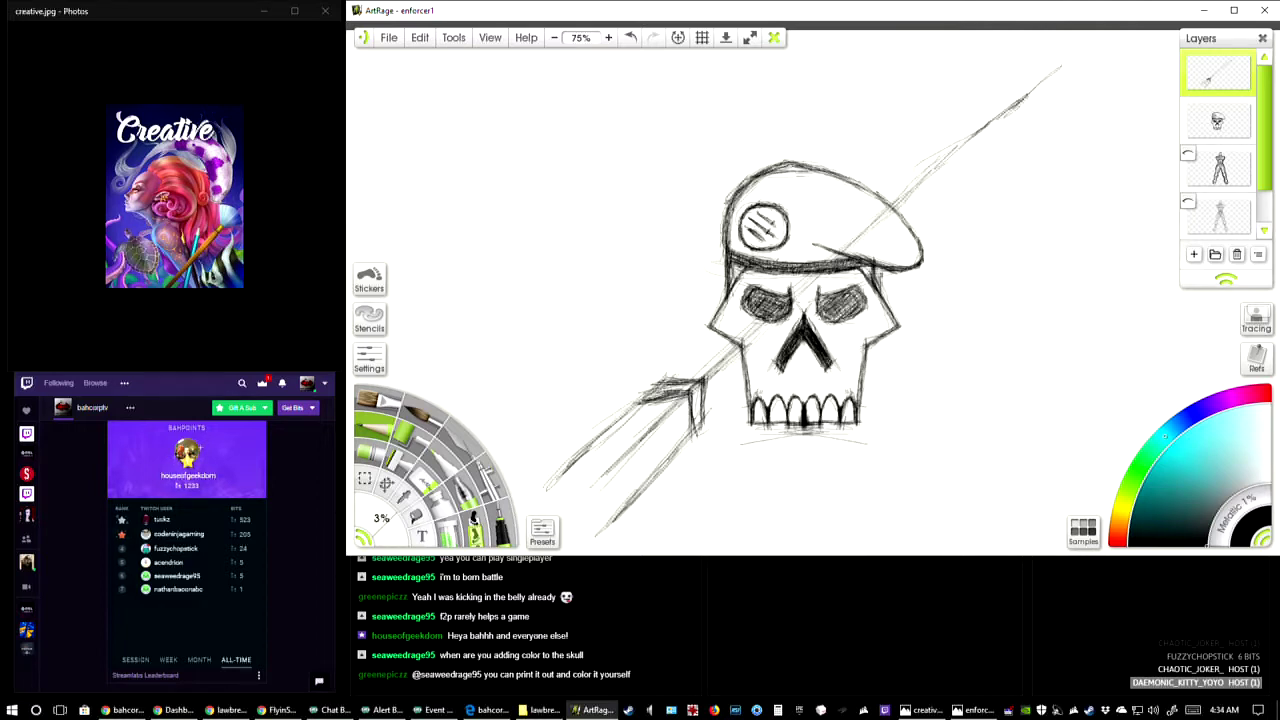
drag(676, 385, 647, 391)
drag(672, 376, 620, 422)
drag(568, 466, 530, 504)
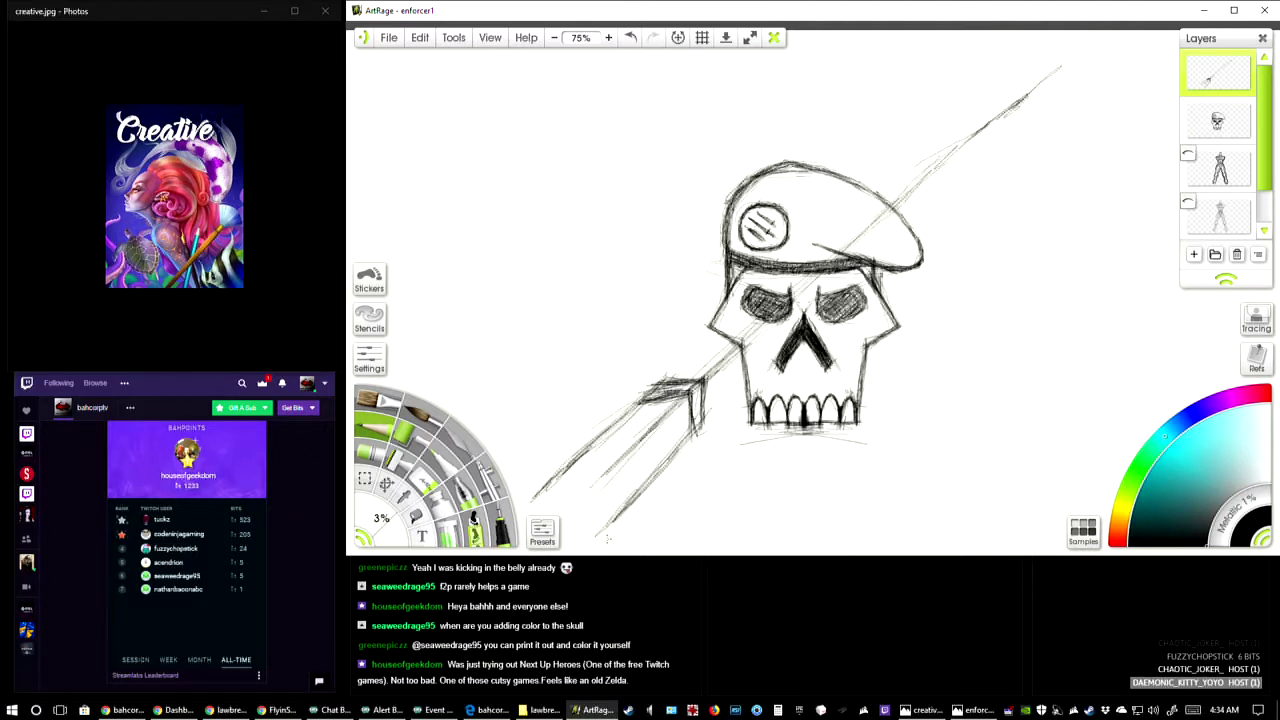
drag(608, 524, 572, 554)
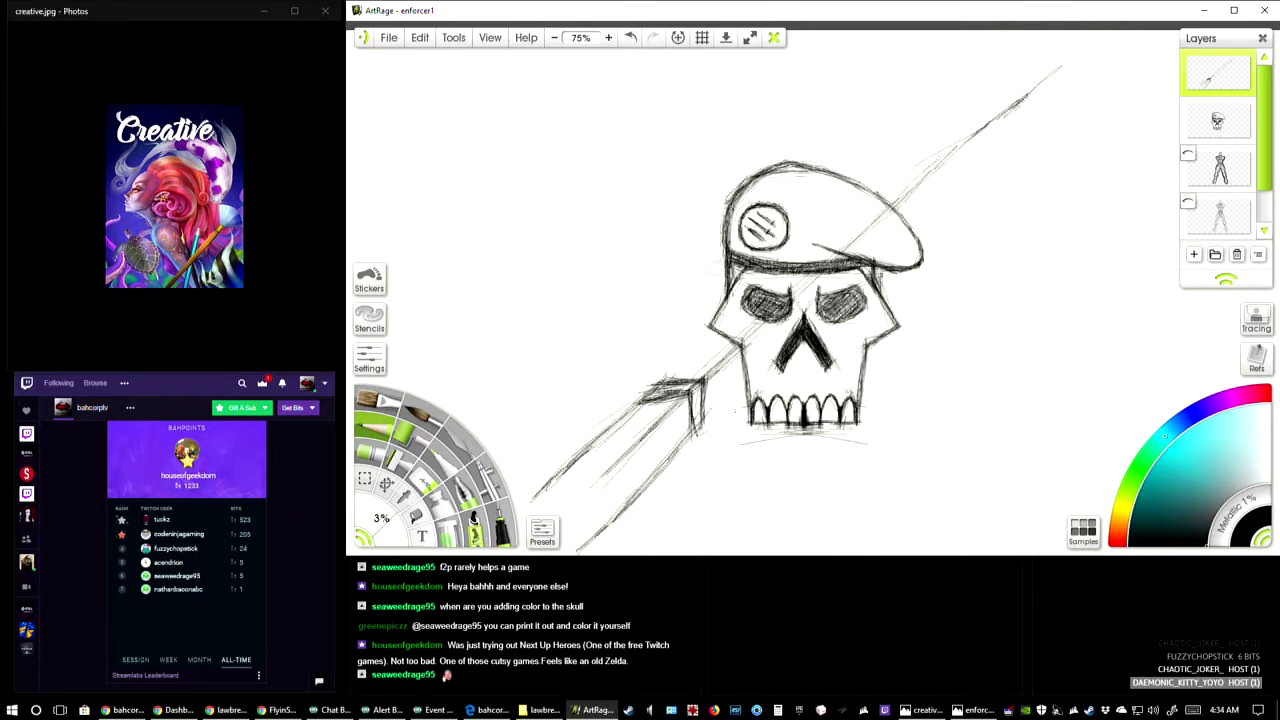
- Extend the fletching's outer edges further towards the tail and darken them with repeated pencil strokes
drag(891, 291, 897, 257)
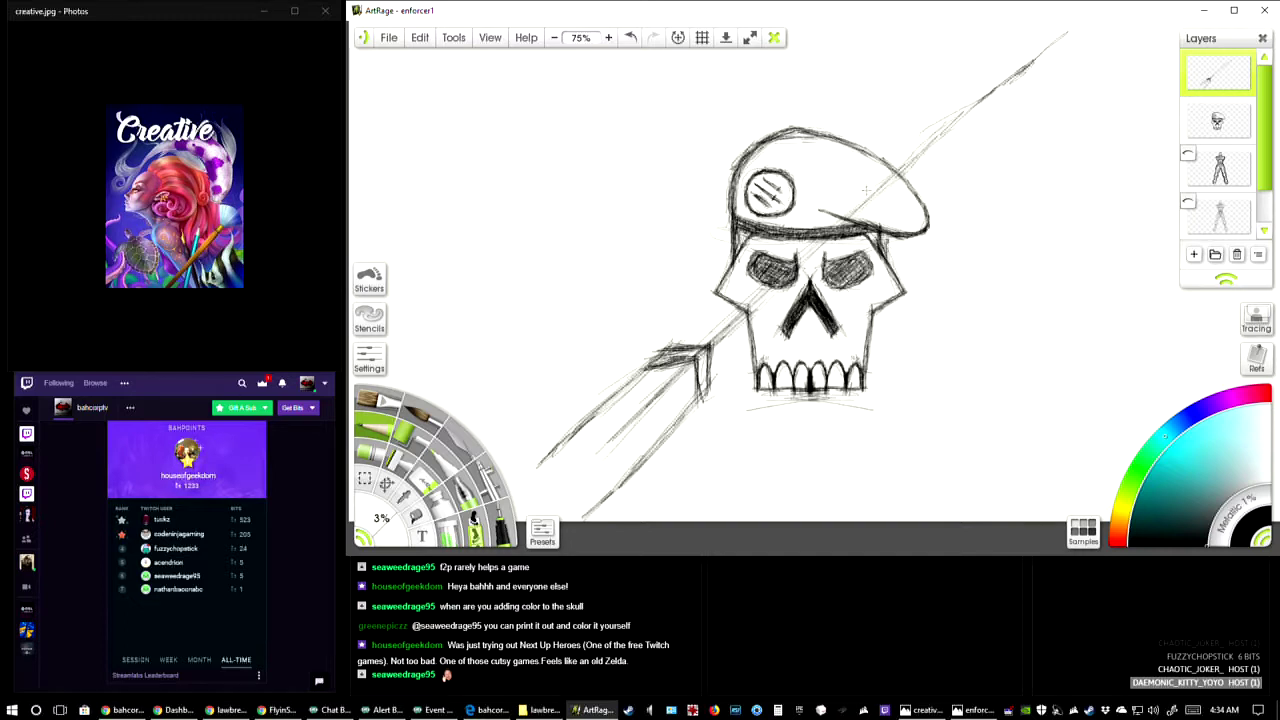
drag(860, 212, 850, 157)
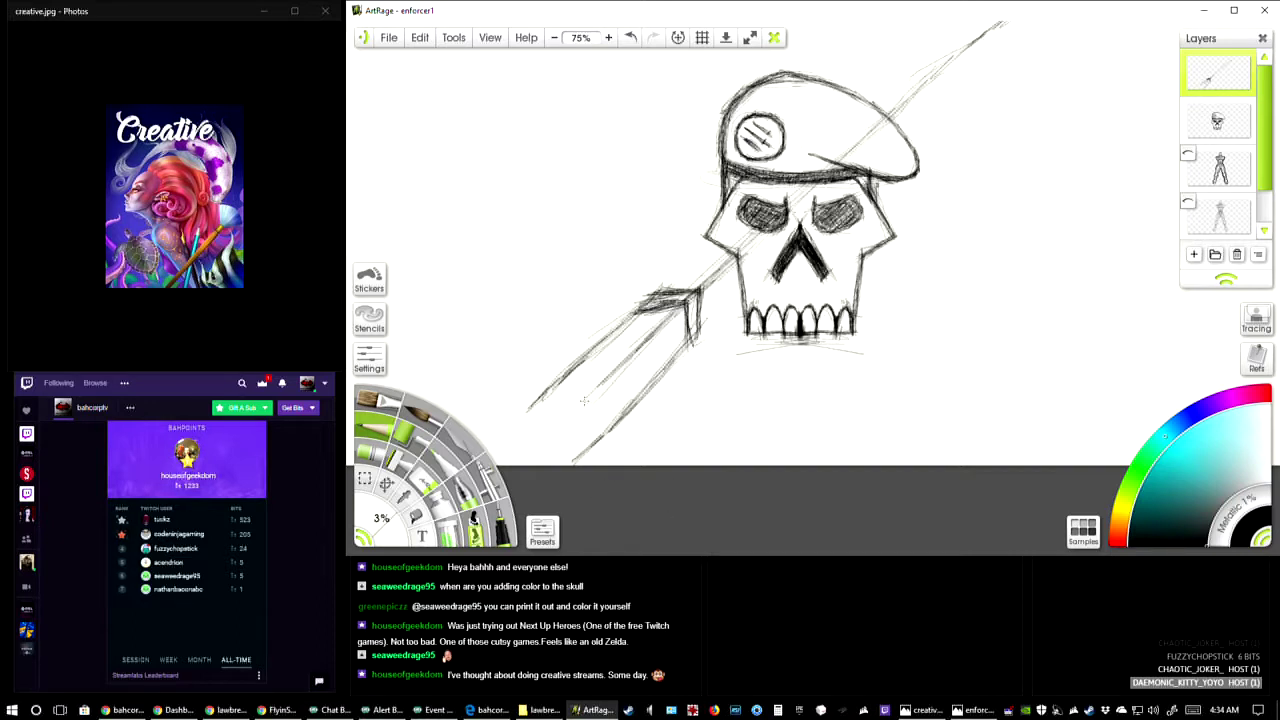
drag(533, 407, 510, 436)
mouse_move(636, 312)
mouse_down()
mouse_move(576, 362)
mouse_move(648, 308)
mouse_up()
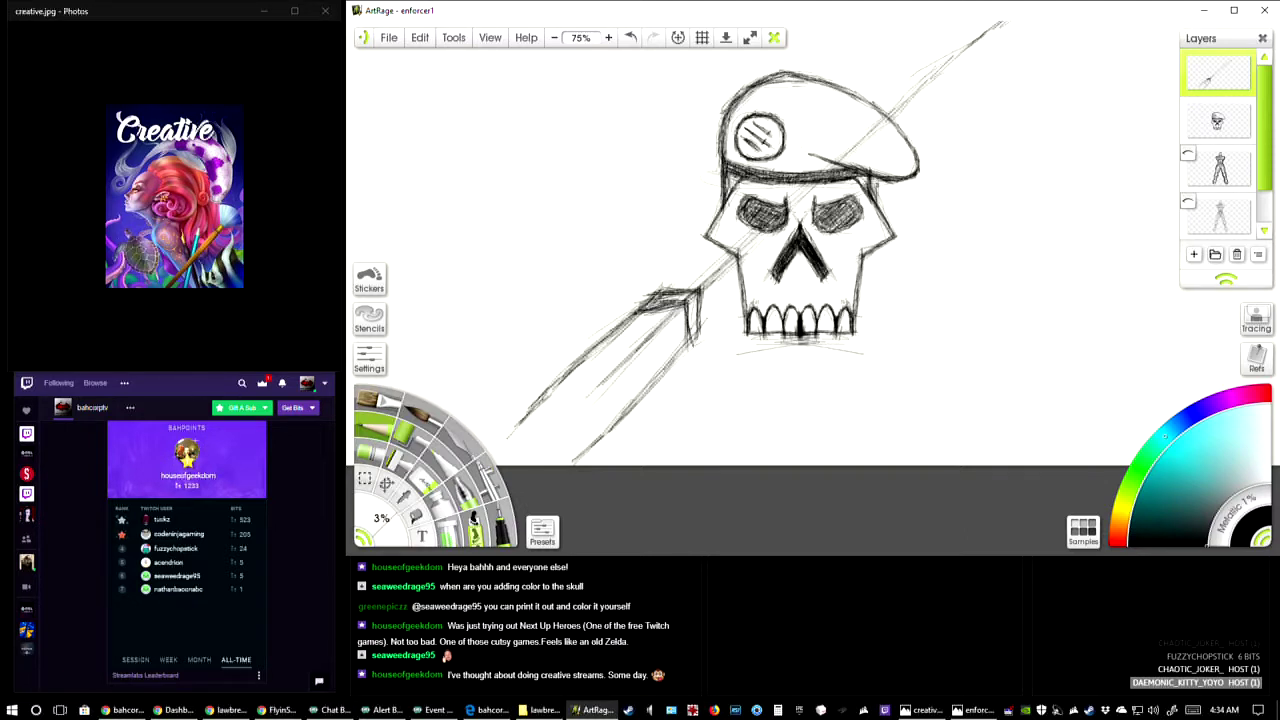
drag(700, 337, 578, 448)
drag(606, 336, 497, 446)
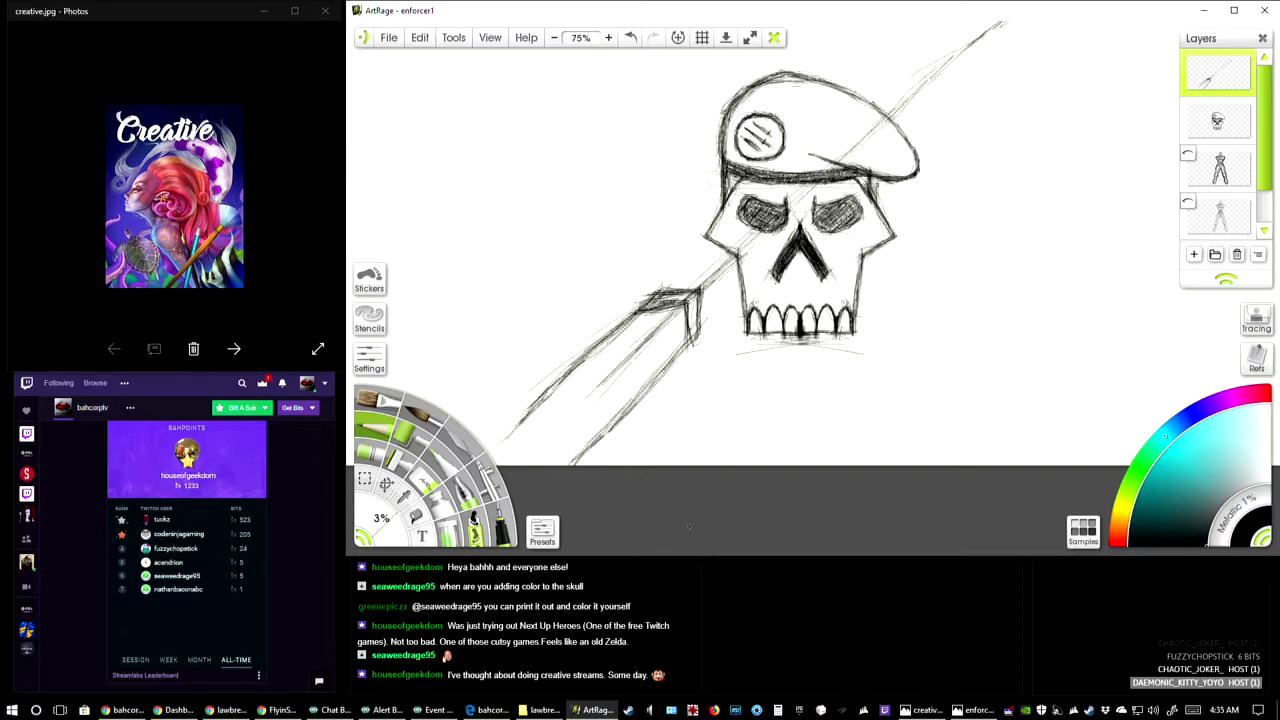
- Open the Twitch app and resize its window to cover the ArtRage drawing area
click(864, 710)
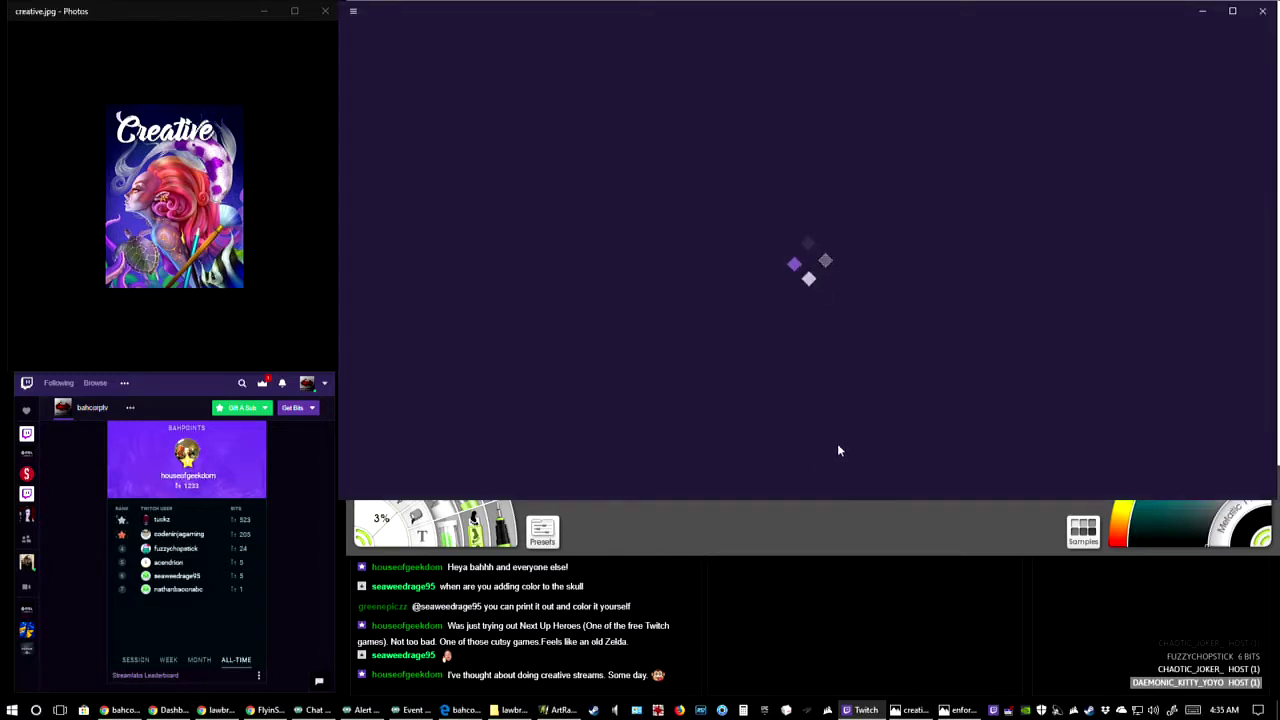
drag(811, 496, 811, 554)
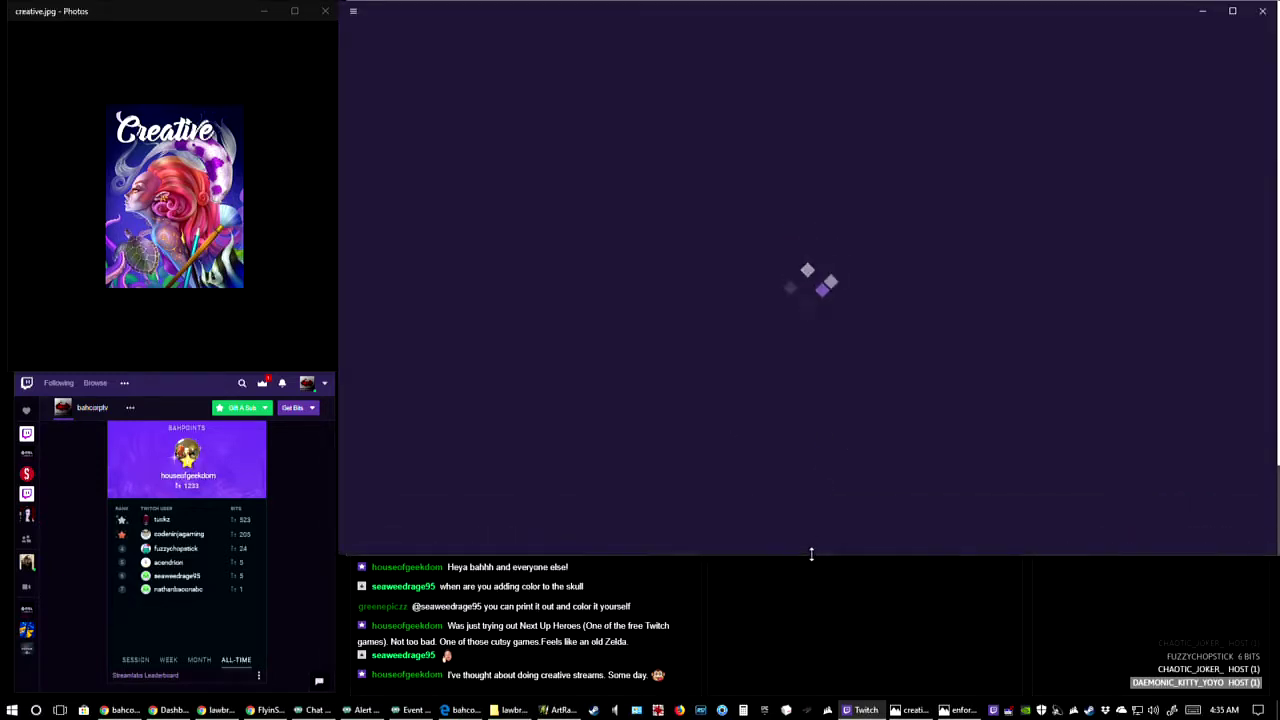
click(337, 464)
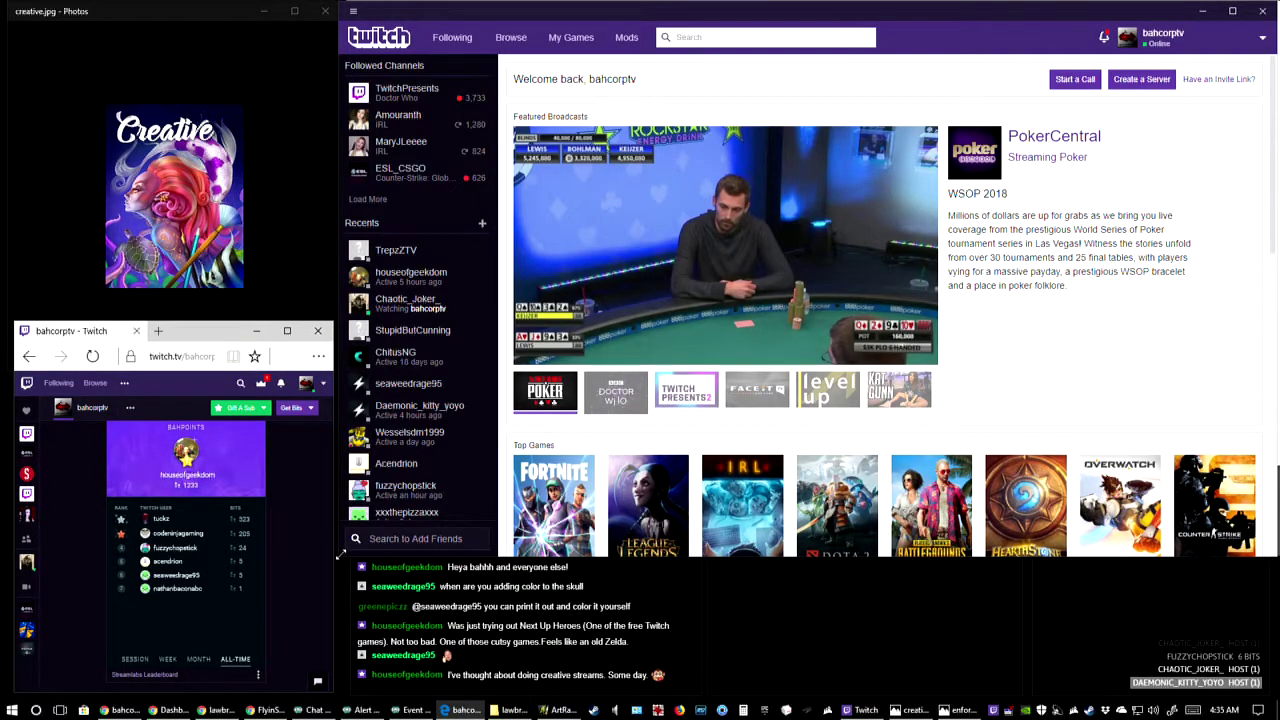
mouse_move(340, 554)
mouse_down()
mouse_move(350, 546)
mouse_move(346, 556)
mouse_up()
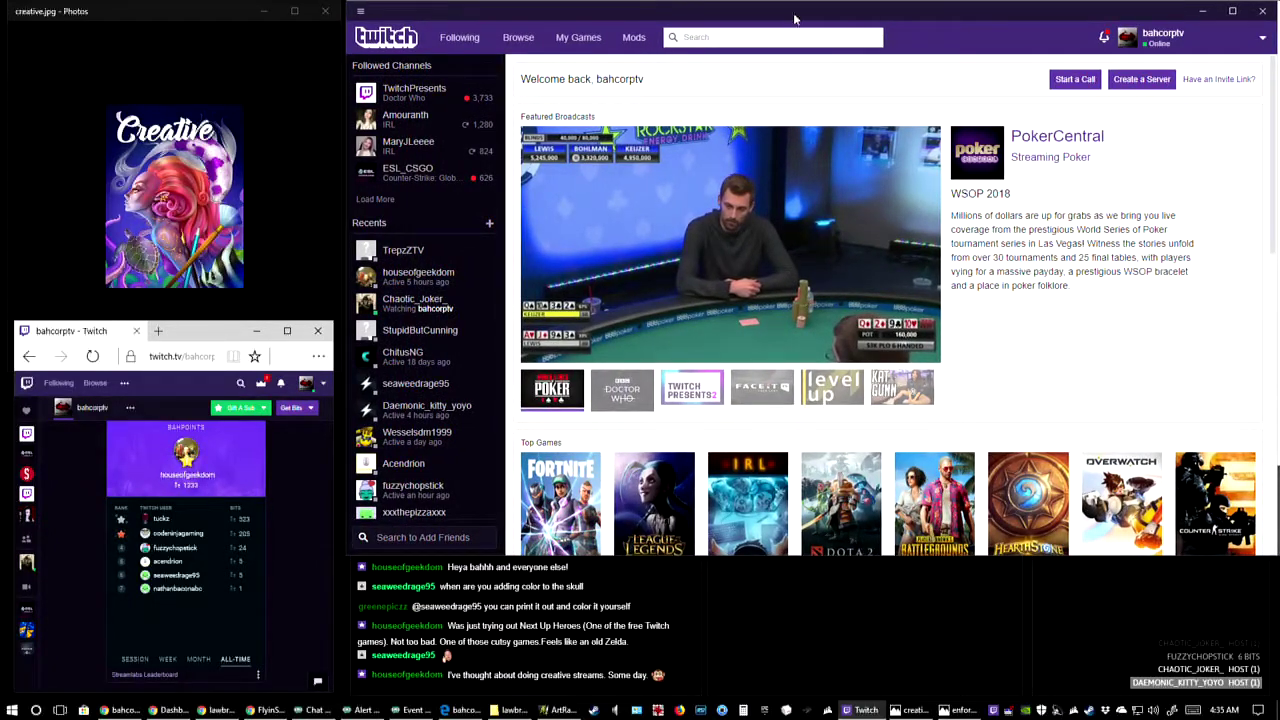
- Browse the owned games library in Twitch and open the install page for Next Up Hero
click(579, 39)
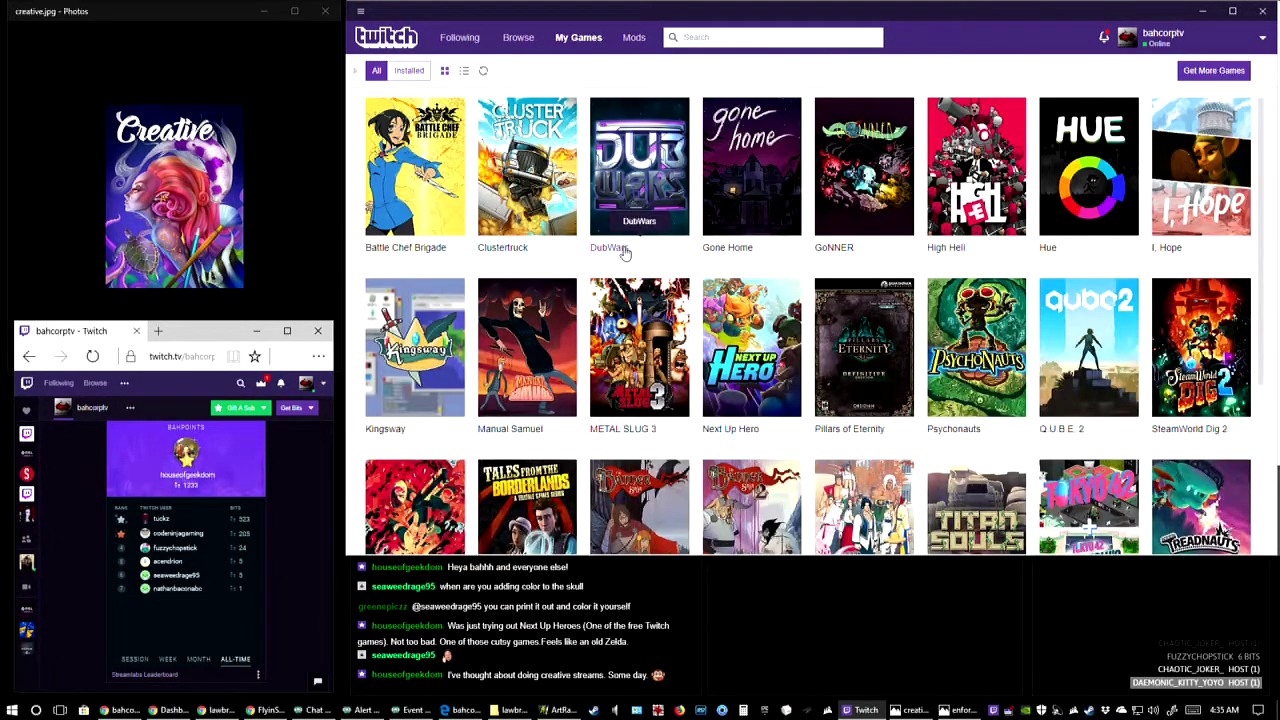
scroll(630, 255, down, 1)
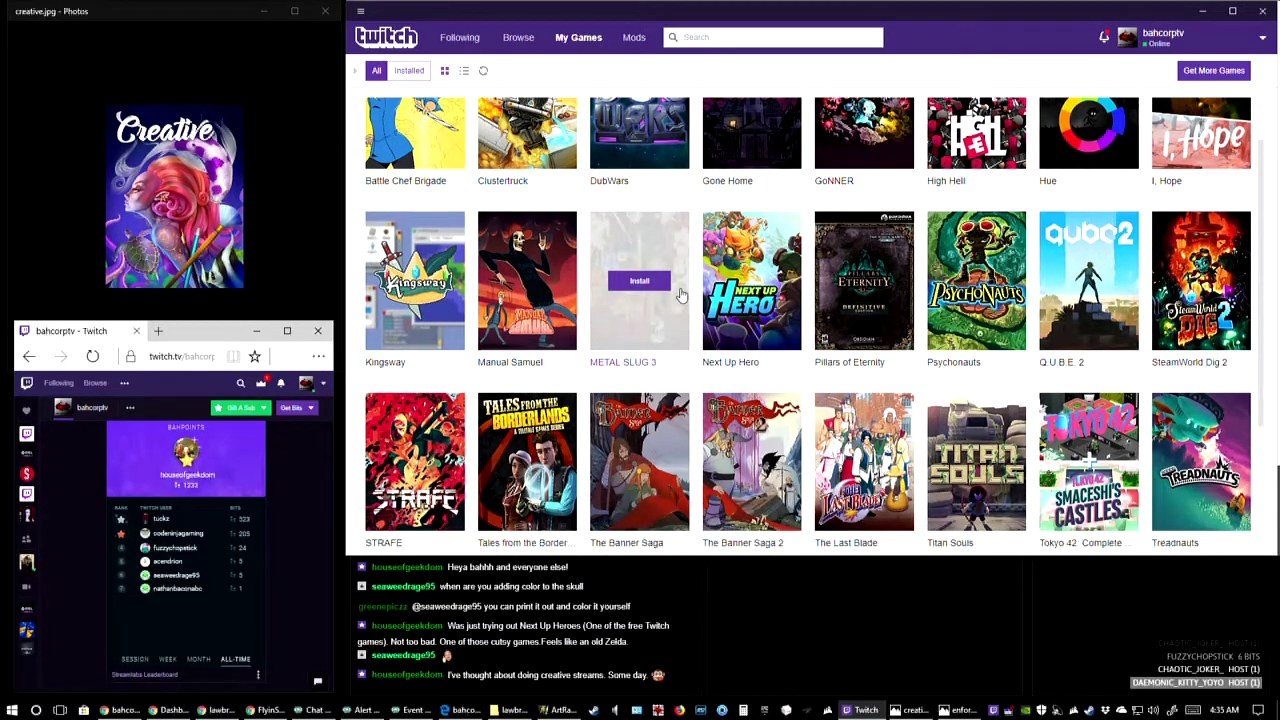
click(776, 347)
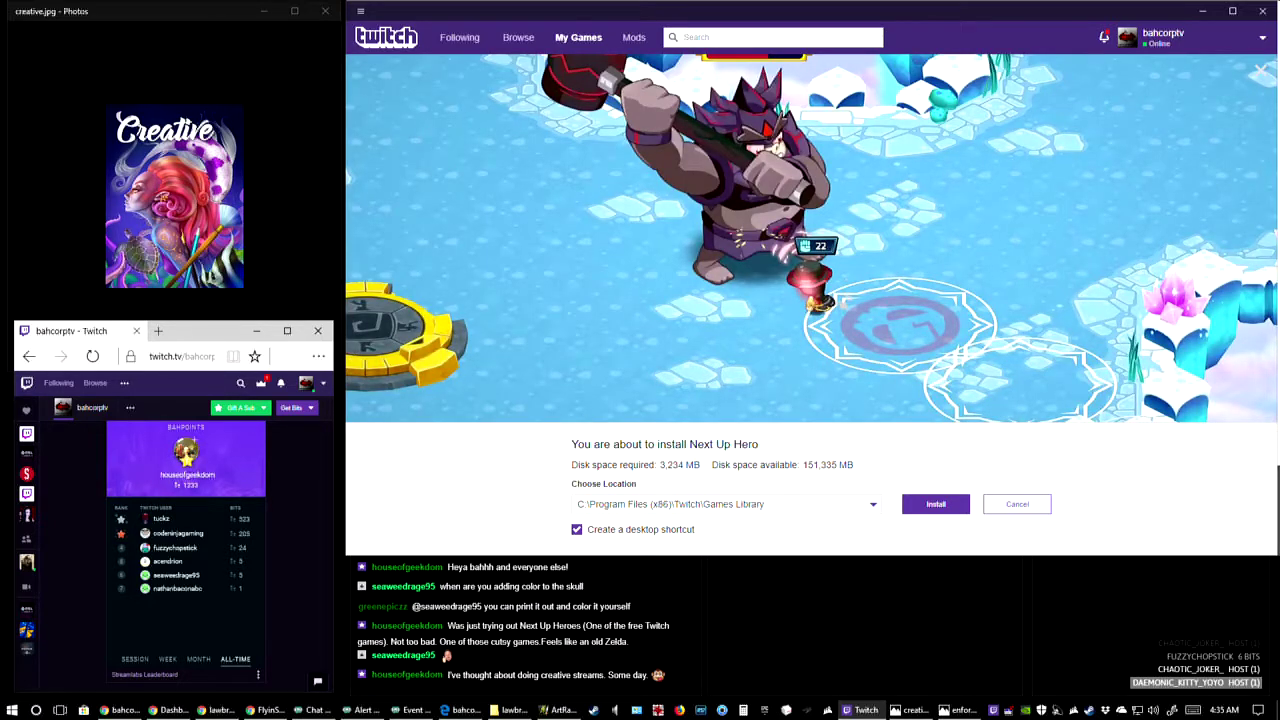
- View dominorisingart2.jpg and dominorisingart2ca.jpg in Photos over the creative.jpg window, then close both images
click(150, 12)
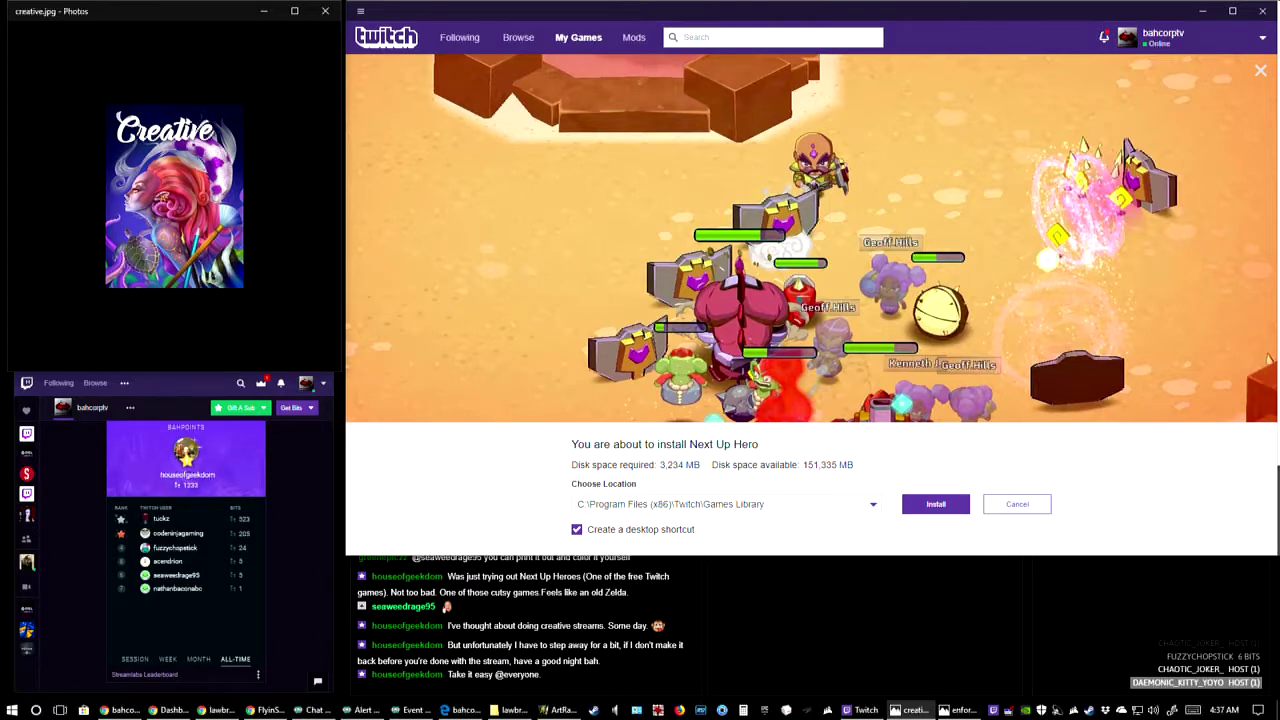
key(alt+Tab)
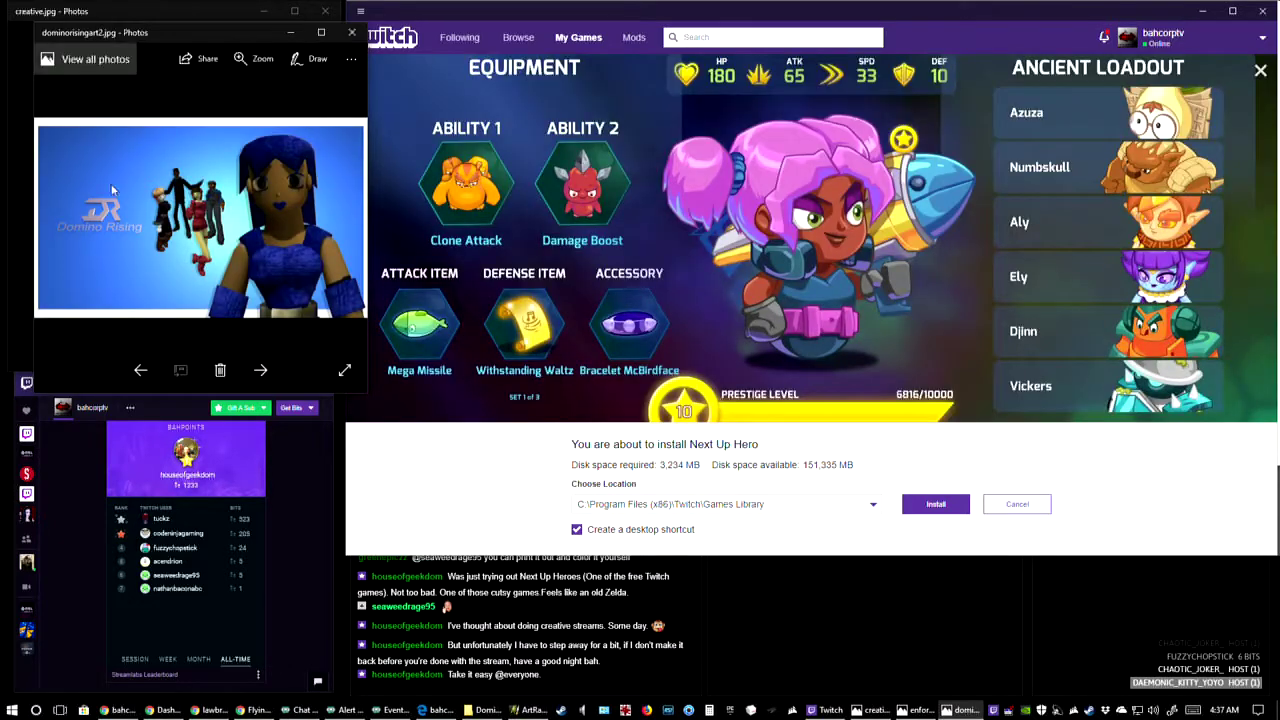
drag(230, 45, 193, 16)
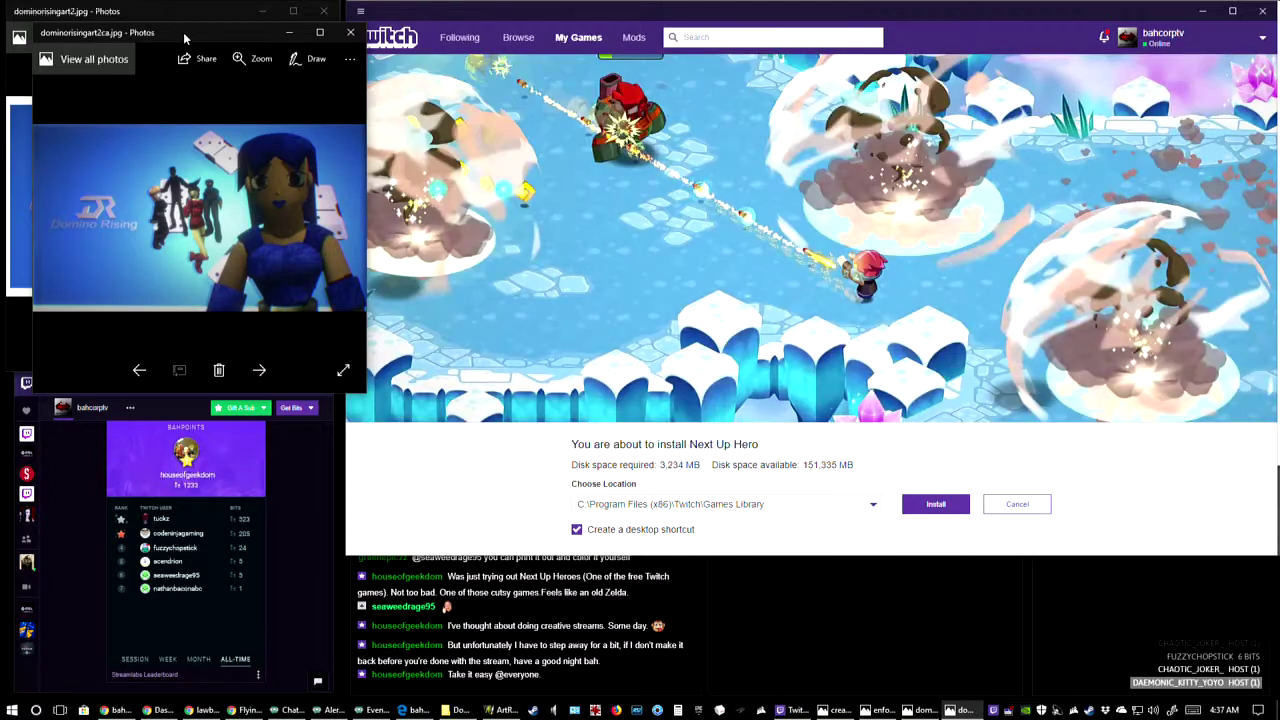
drag(186, 38, 160, 20)
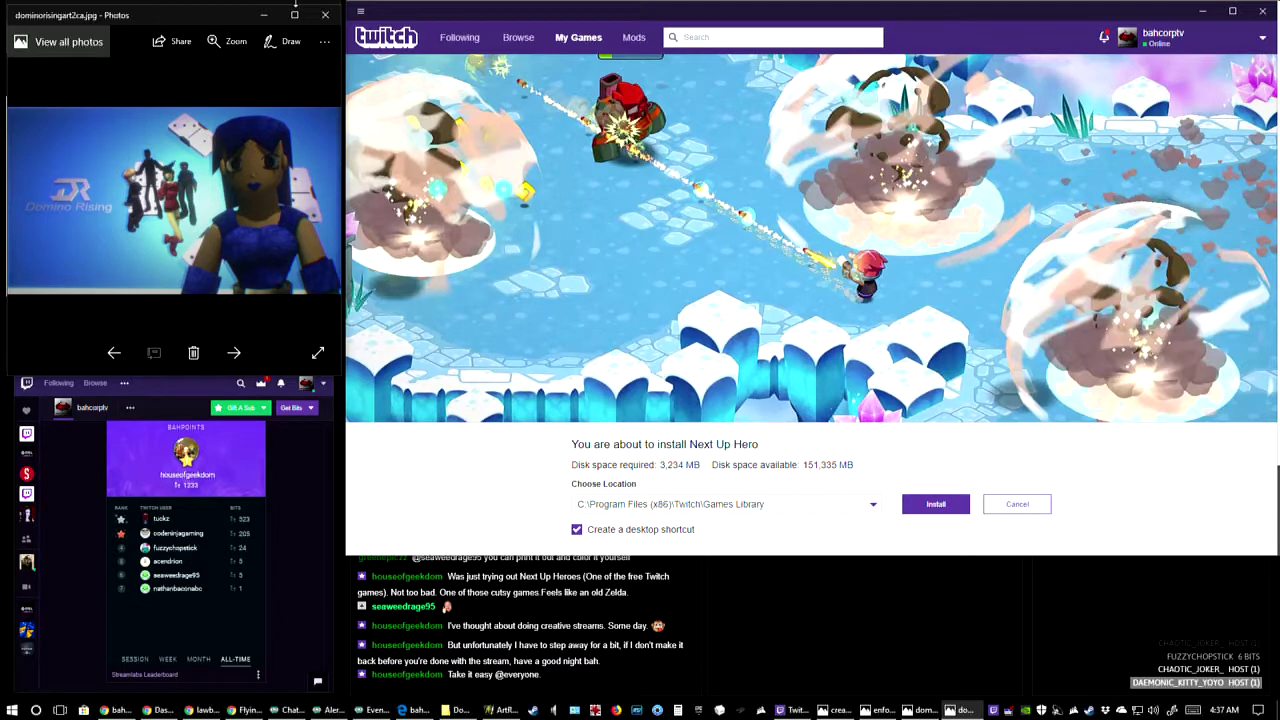
click(325, 15)
click(325, 13)
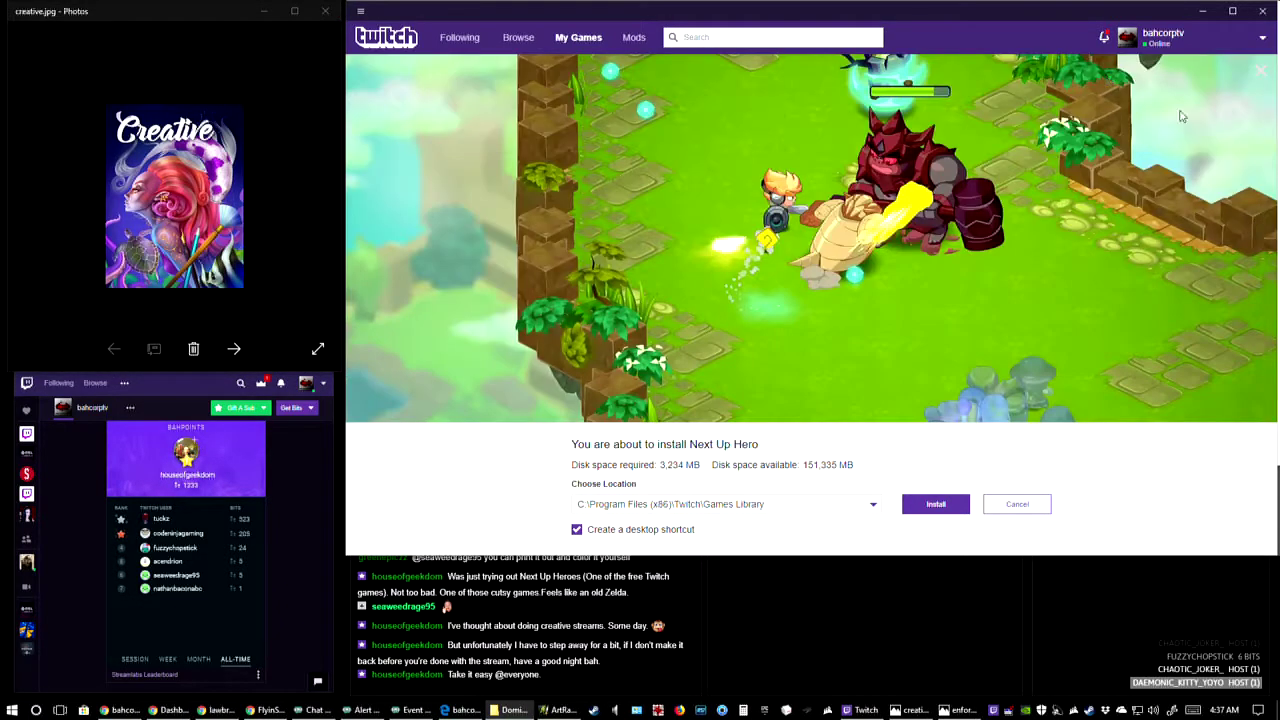
- Quit the Twitch app completely to get back to the drawing
click(1263, 14)
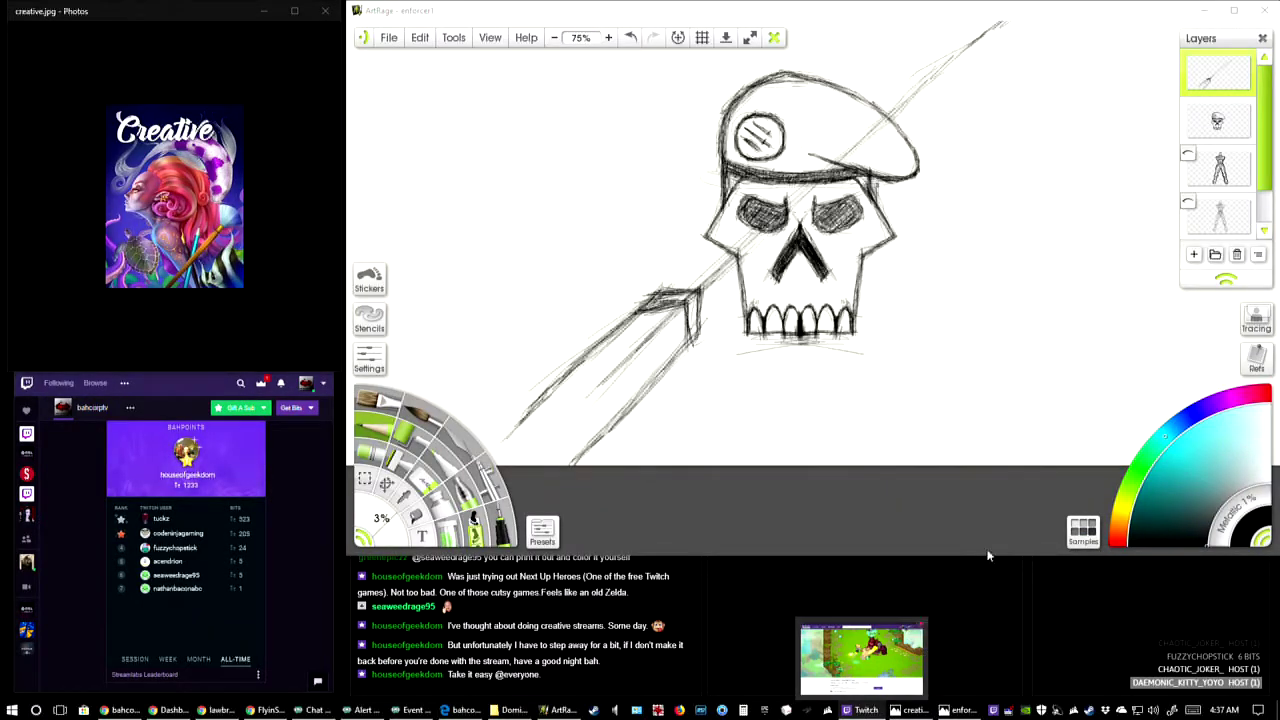
click(862, 655)
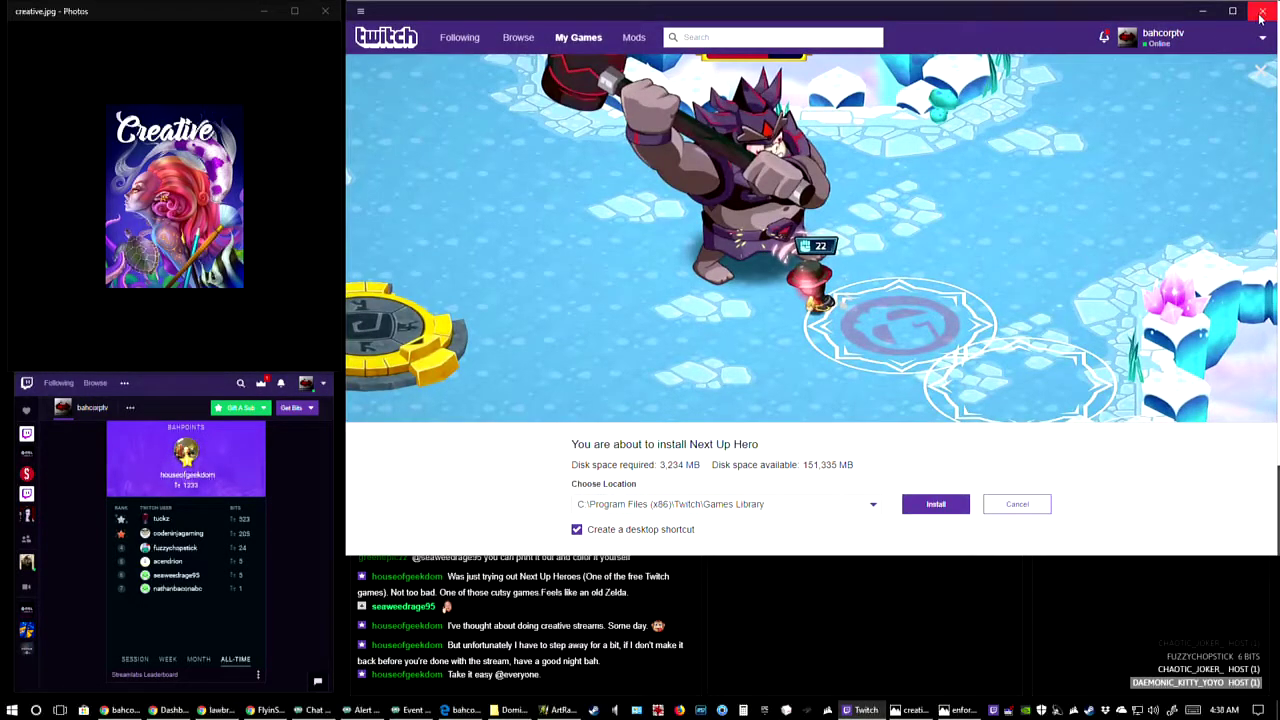
click(360, 11)
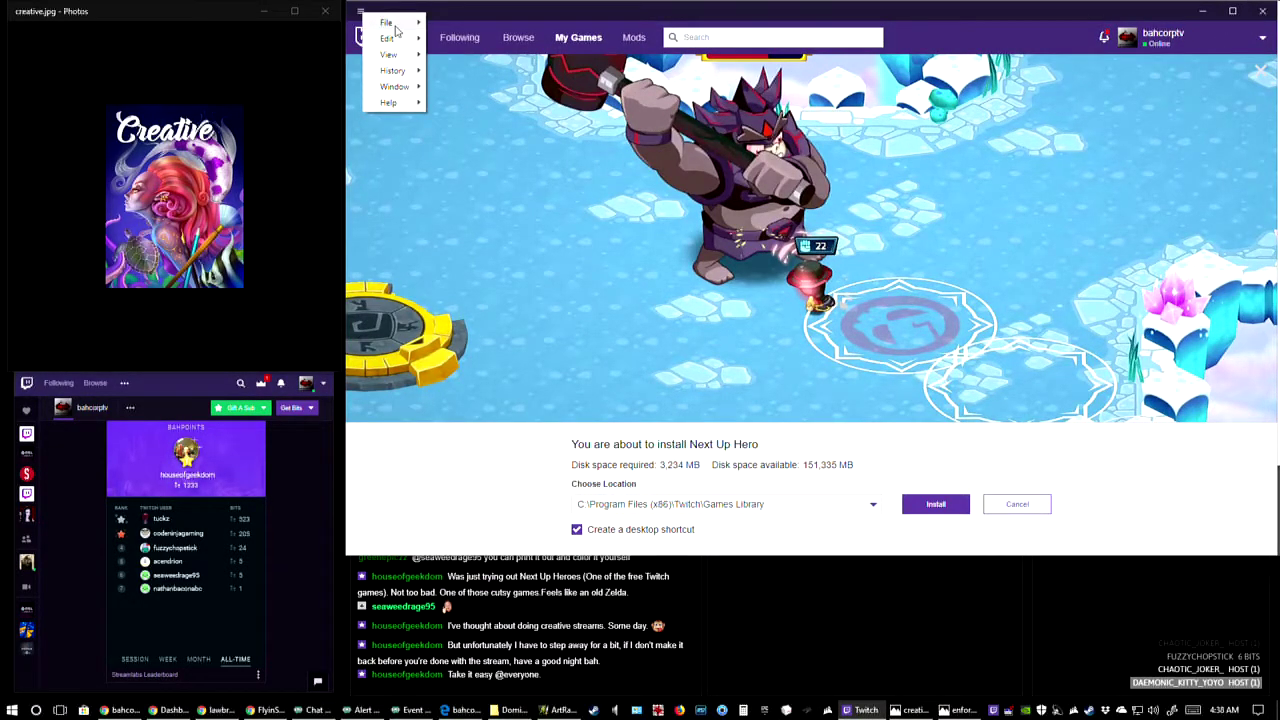
mouse_move(396, 30)
click(447, 92)
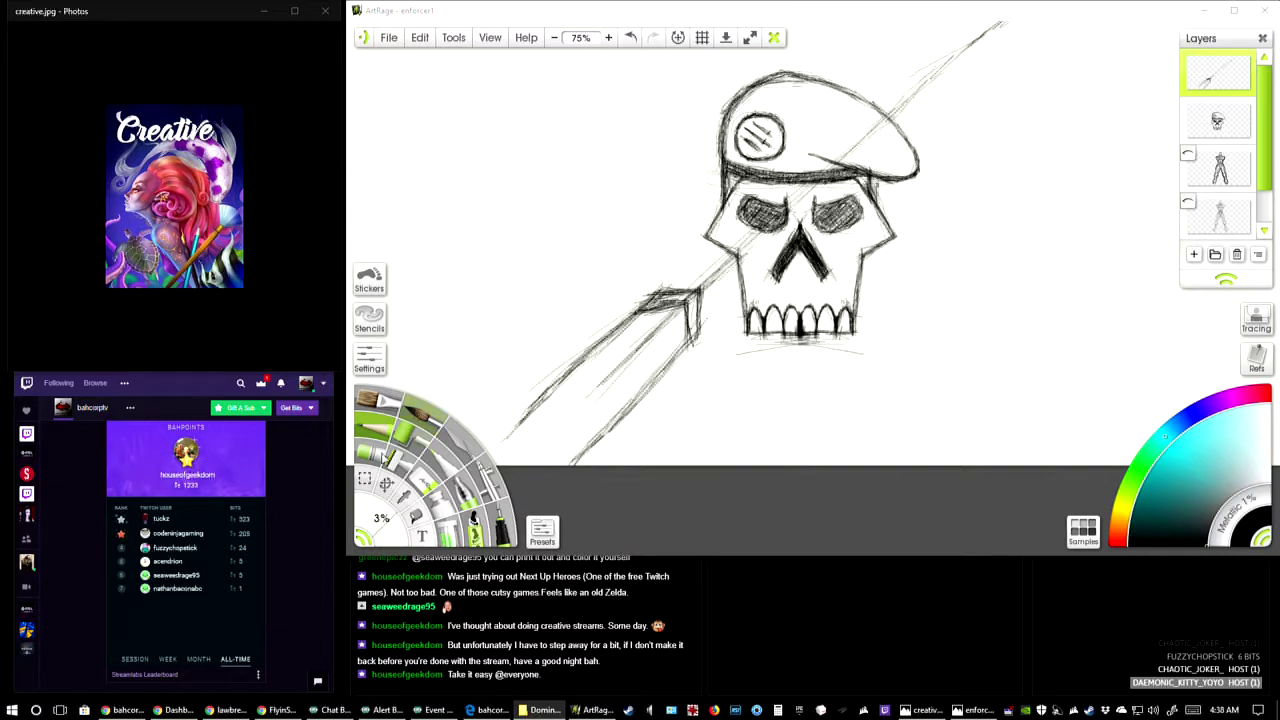
- Draw chevron bars across the fletching in ArtRage, directly behind its shaded front edge
click(635, 386)
mouse_move(614, 320)
mouse_down()
mouse_move(588, 362)
mouse_move(522, 410)
mouse_up()
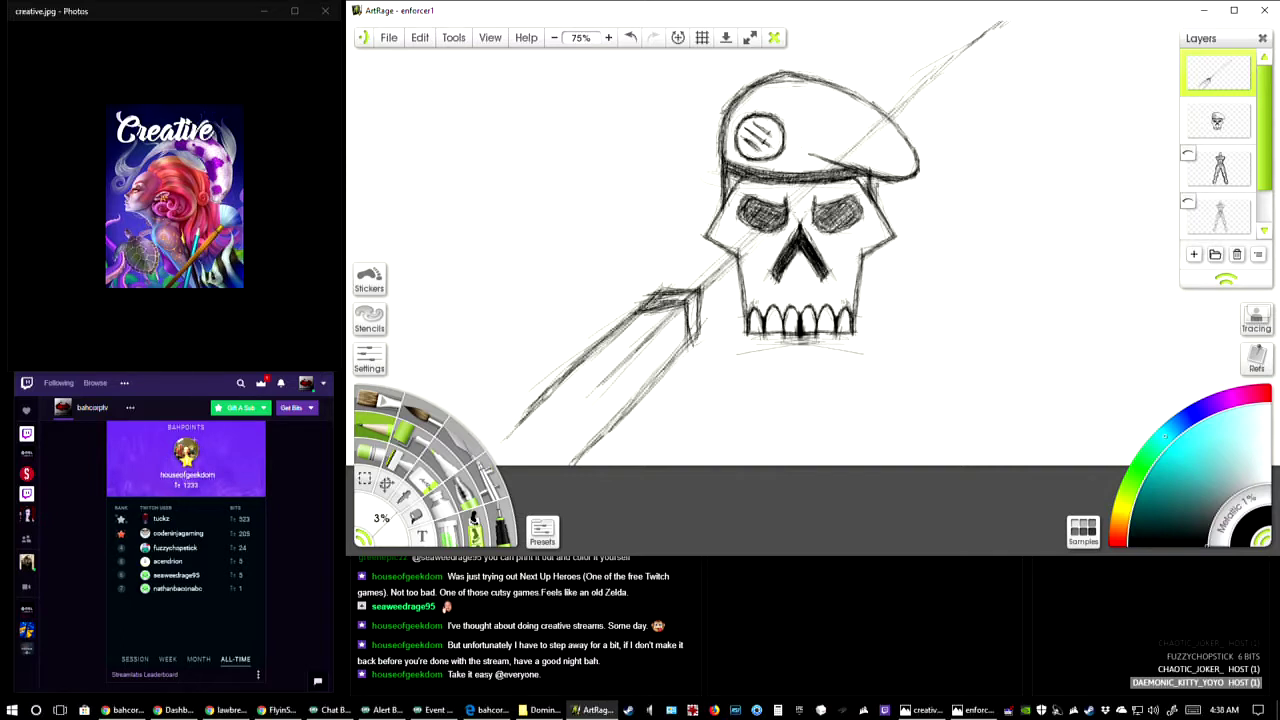
mouse_move(642, 304)
mouse_down()
mouse_move(684, 310)
mouse_move(690, 352)
mouse_move(674, 336)
mouse_move(675, 358)
mouse_move(661, 318)
mouse_move(621, 320)
mouse_move(676, 358)
mouse_move(636, 321)
mouse_move(602, 341)
mouse_move(632, 340)
mouse_move(662, 370)
mouse_move(646, 338)
mouse_move(606, 337)
mouse_move(660, 366)
mouse_up()
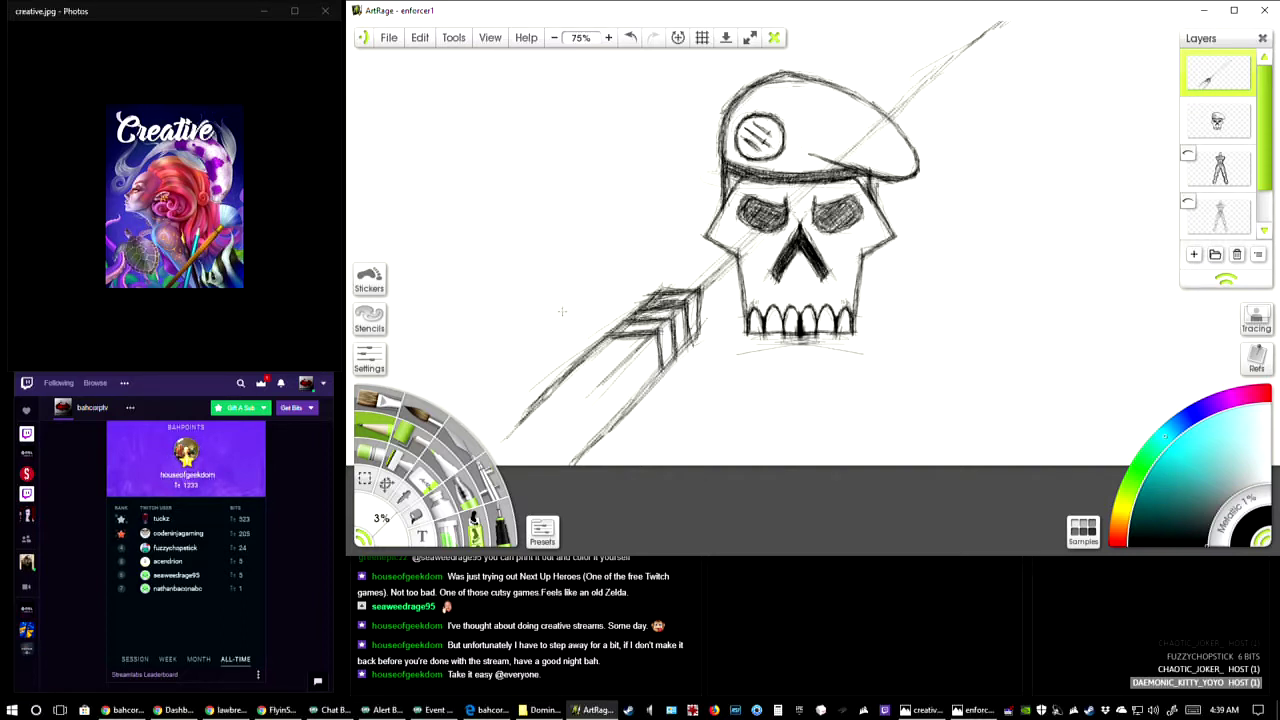
click(174, 426)
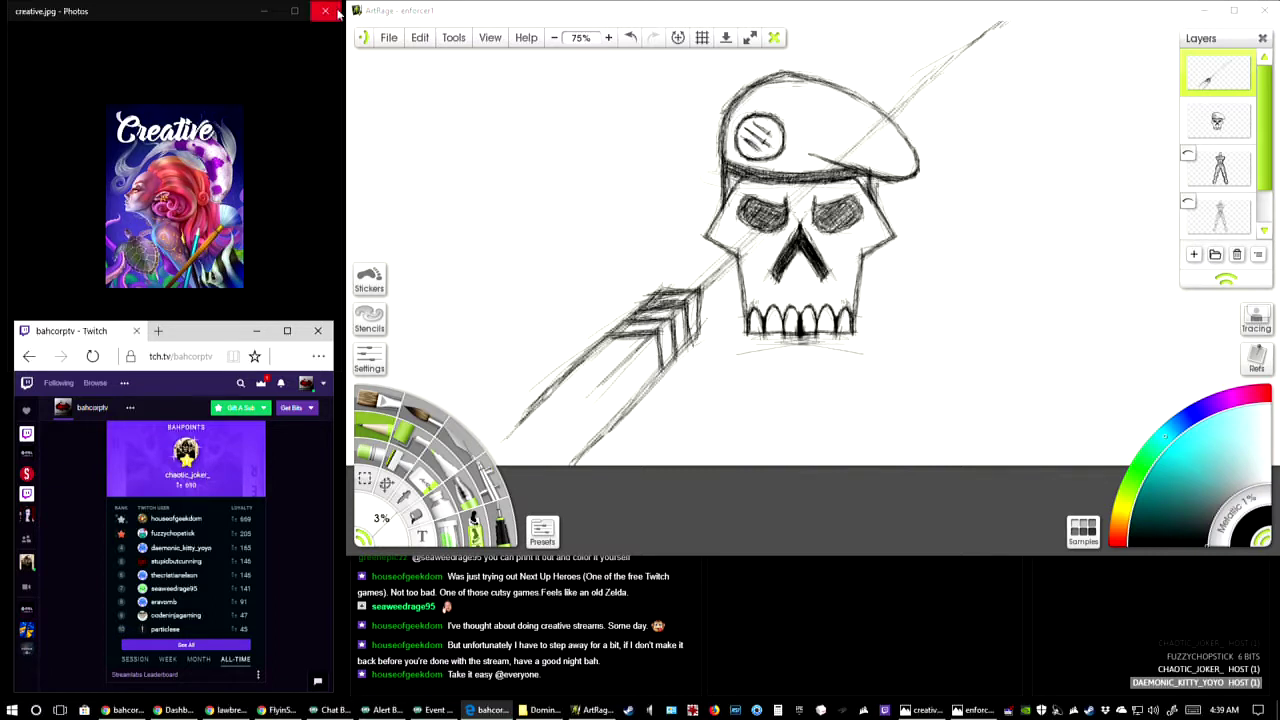
click(244, 23)
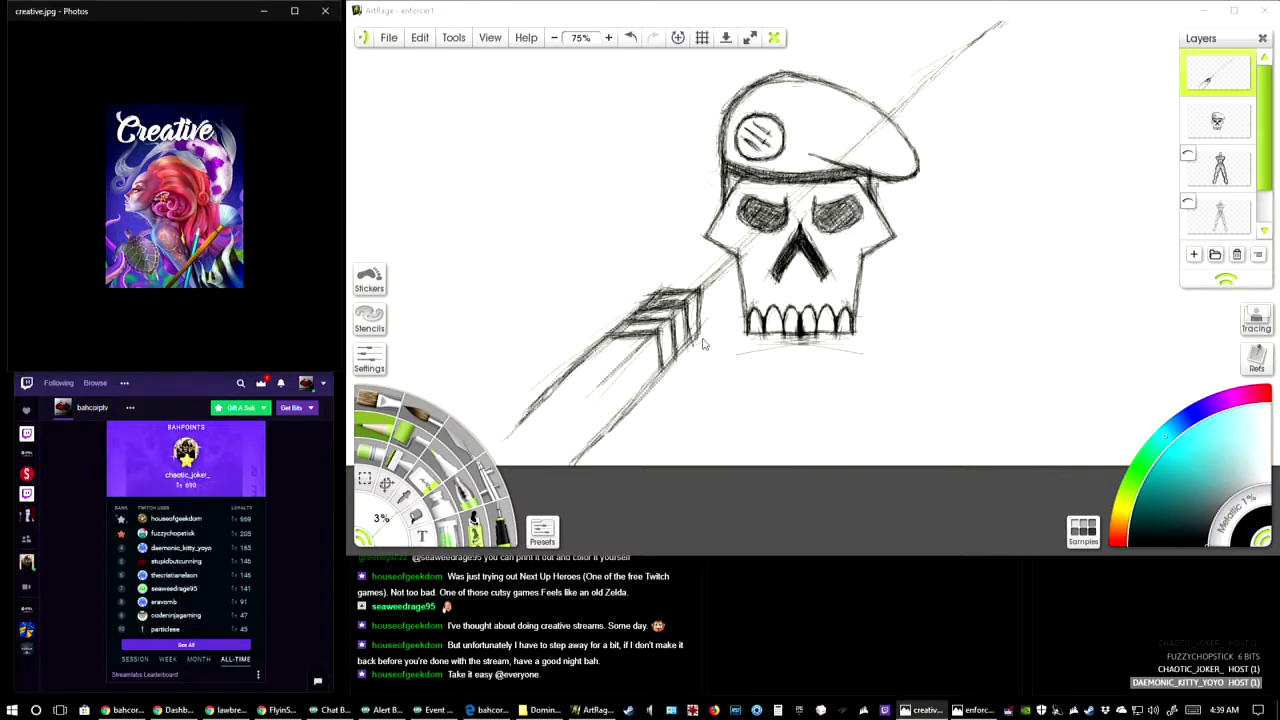
- Extend the row of chevron bars across the arrow's fletching toward its rear end, adding outlines on both sides of the shaft
click(643, 352)
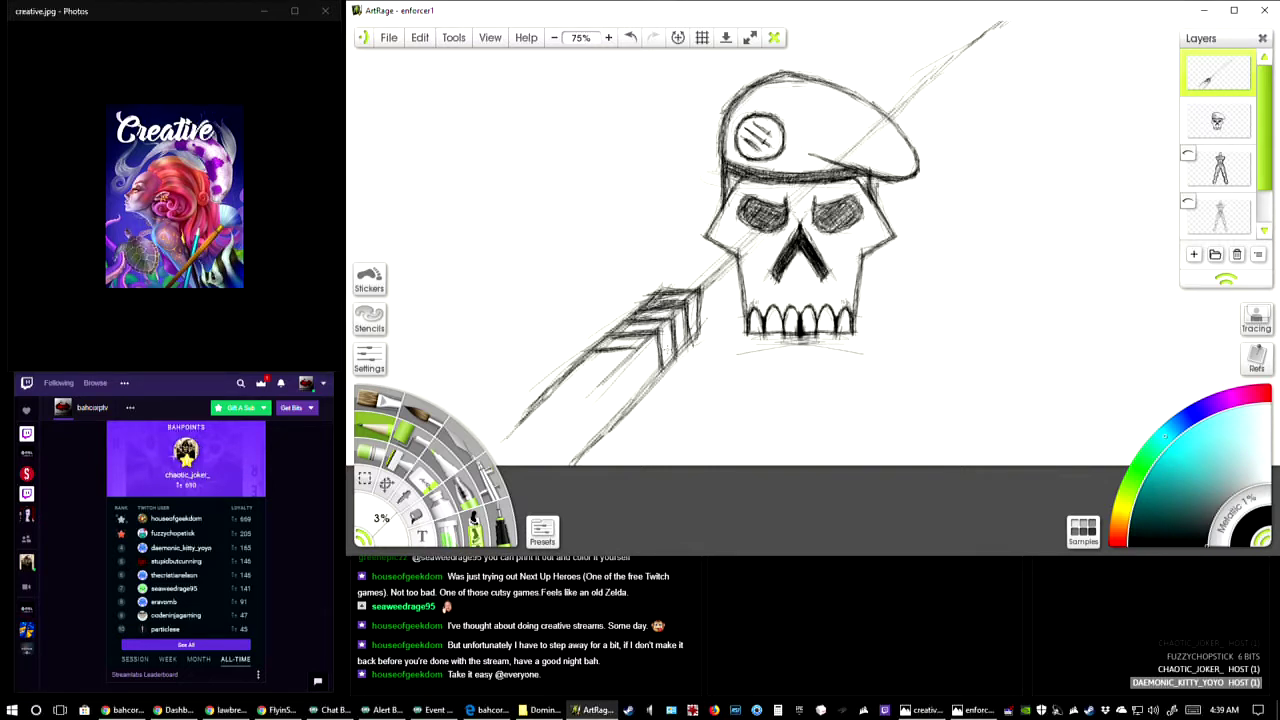
click(220, 560)
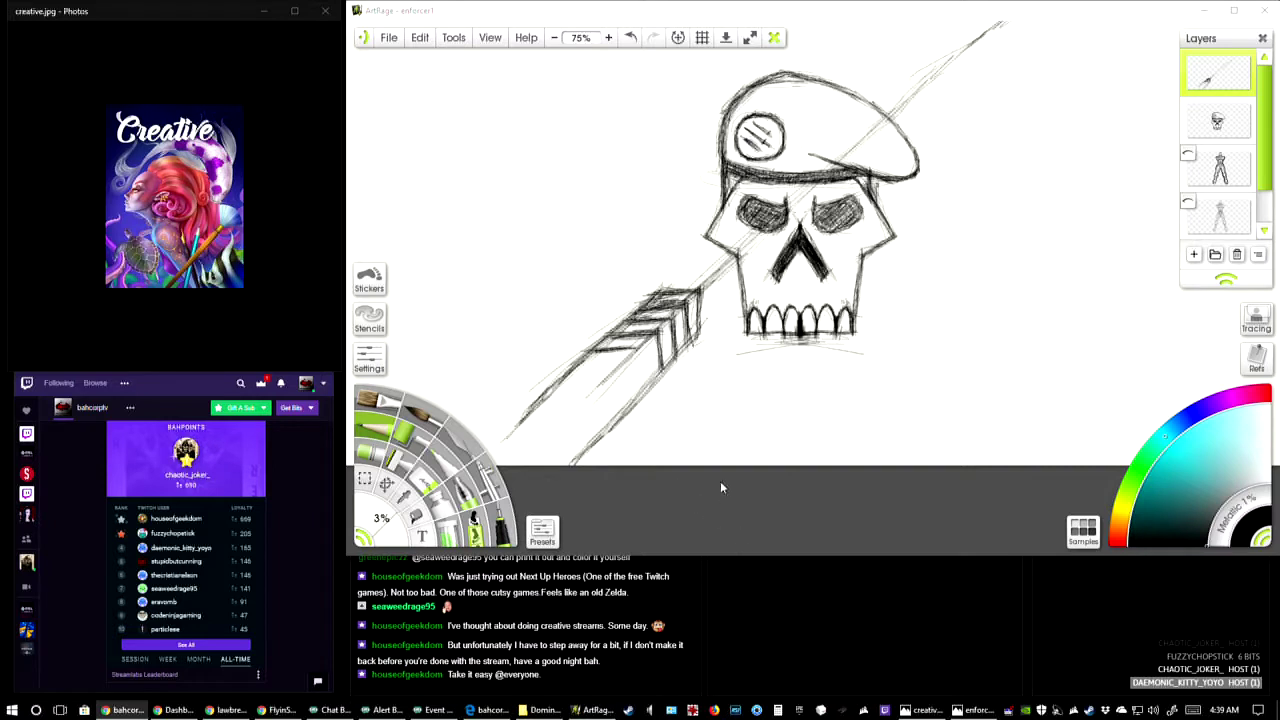
click(644, 362)
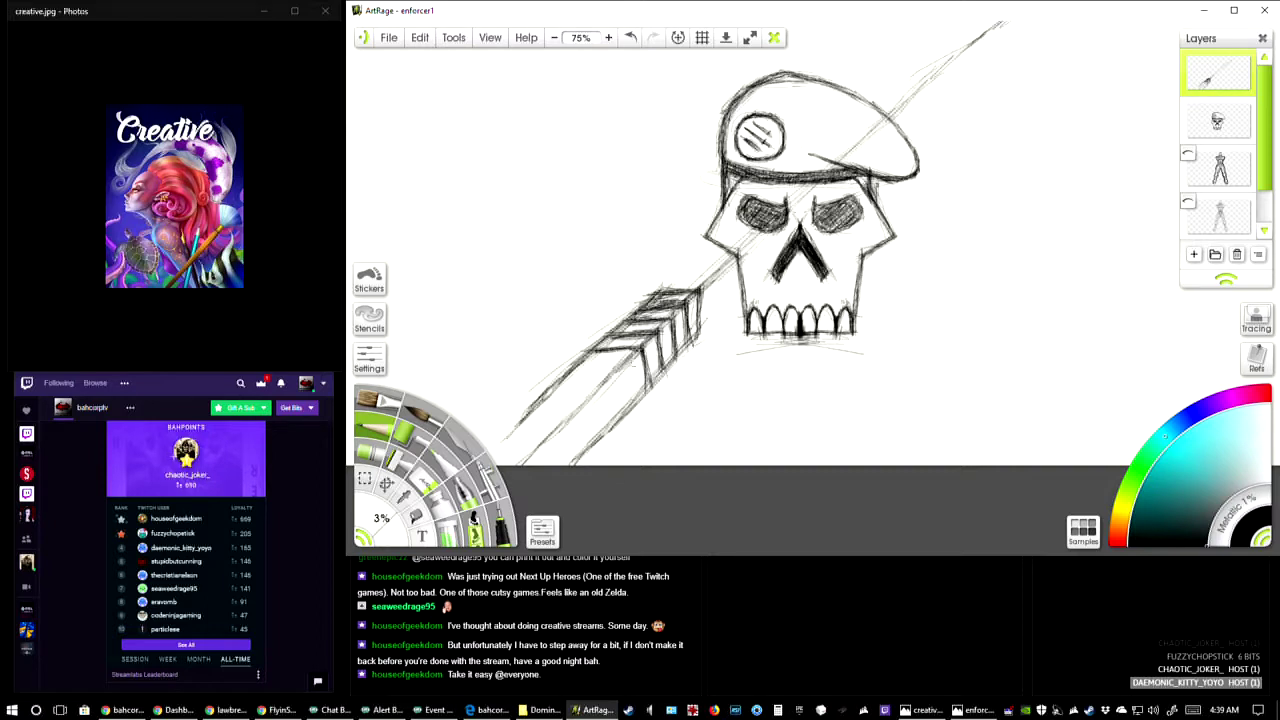
drag(634, 355, 639, 402)
mouse_move(624, 357)
mouse_down()
mouse_move(578, 368)
mouse_move(621, 366)
mouse_move(636, 391)
mouse_move(635, 373)
mouse_move(603, 375)
mouse_move(640, 413)
mouse_move(642, 393)
mouse_up()
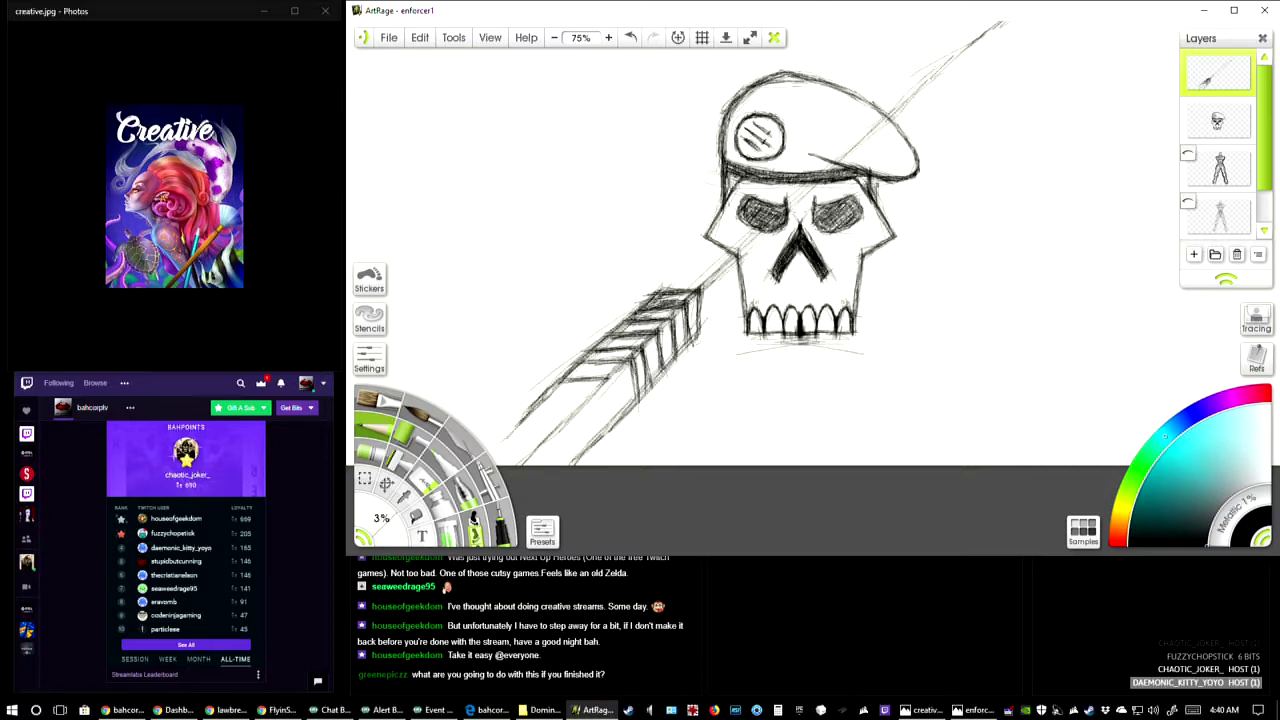
key(alt+Tab)
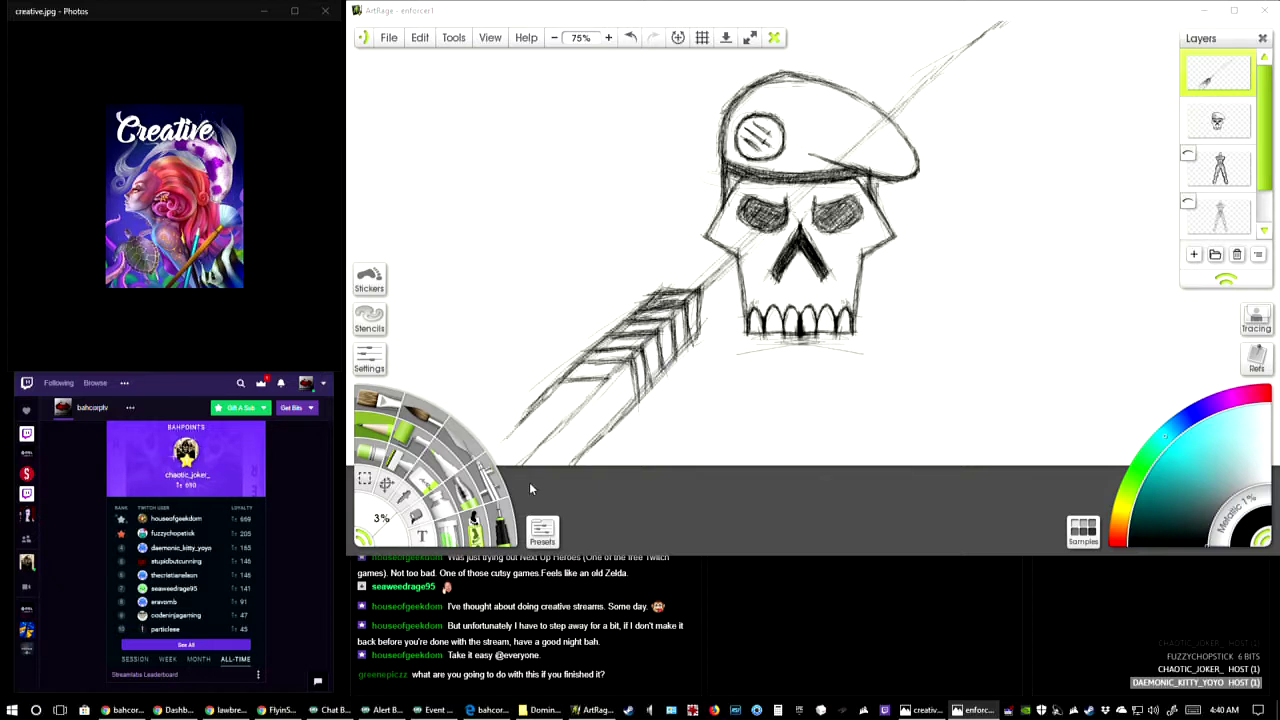
click(610, 394)
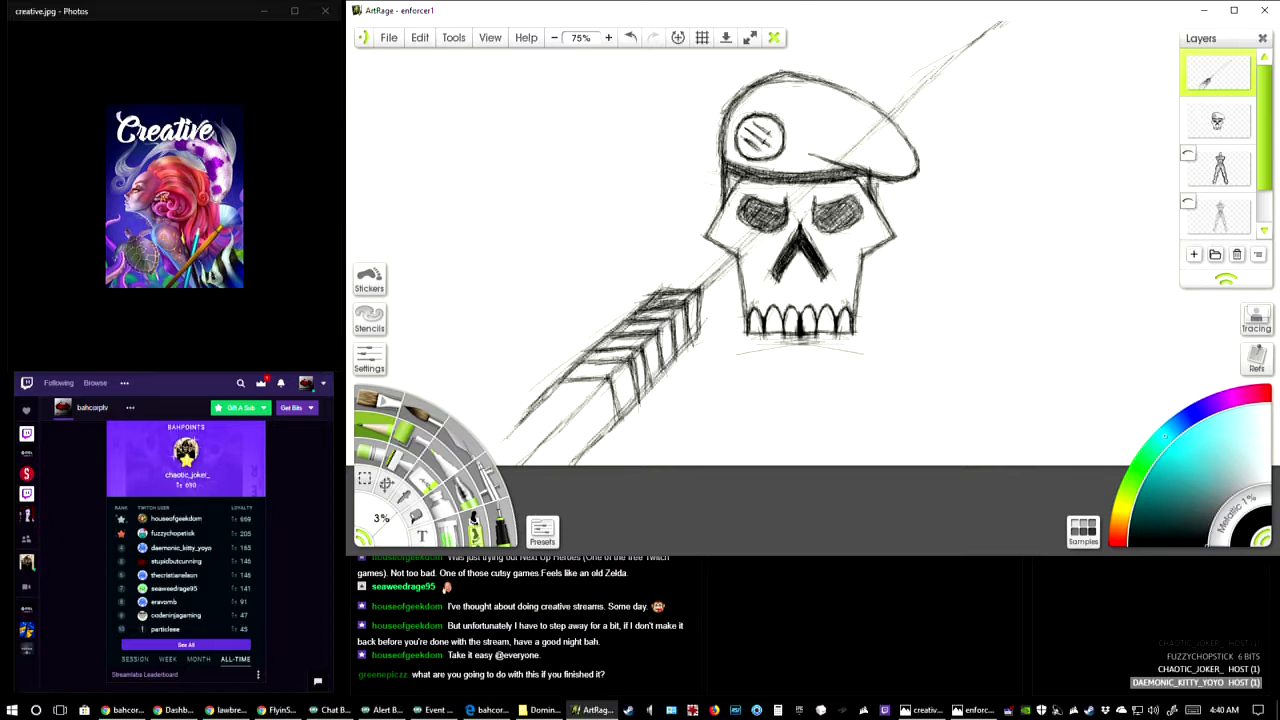
mouse_move(578, 384)
mouse_down()
mouse_move(600, 374)
mouse_move(620, 412)
mouse_up()
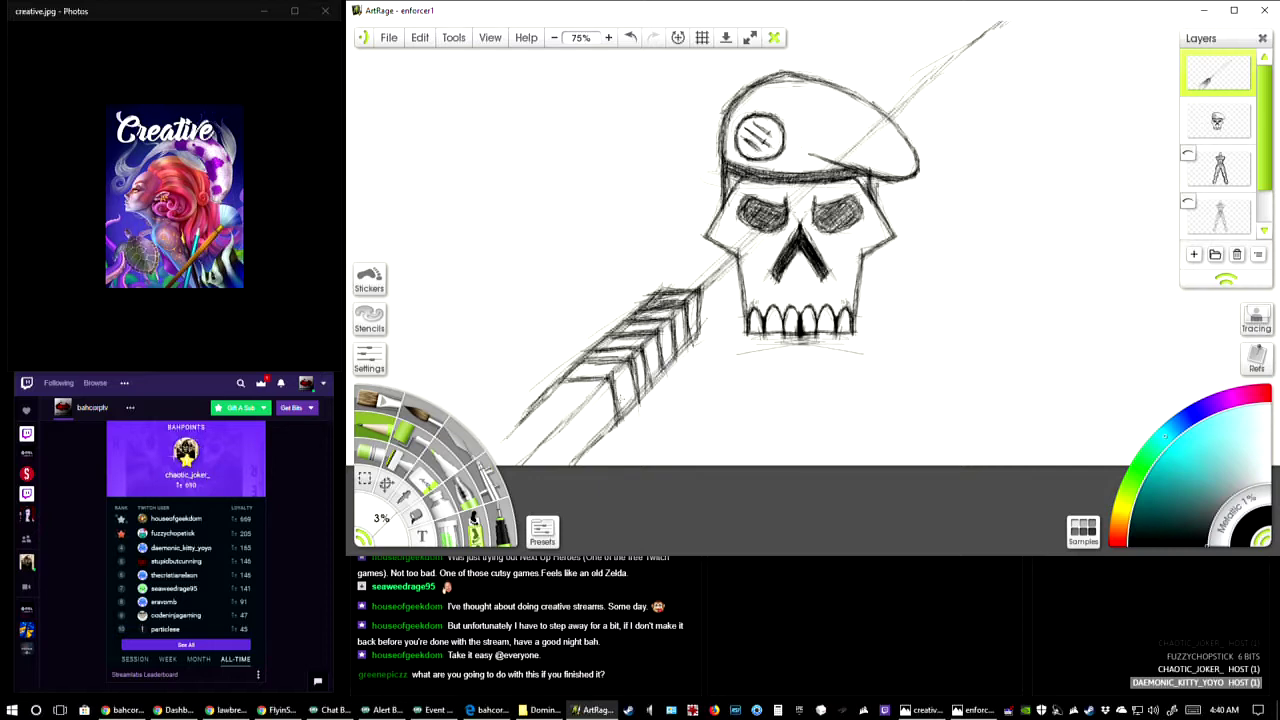
- Switch to Steam and enlarge its window to cover the whole ArtRage drawing area
click(628, 710)
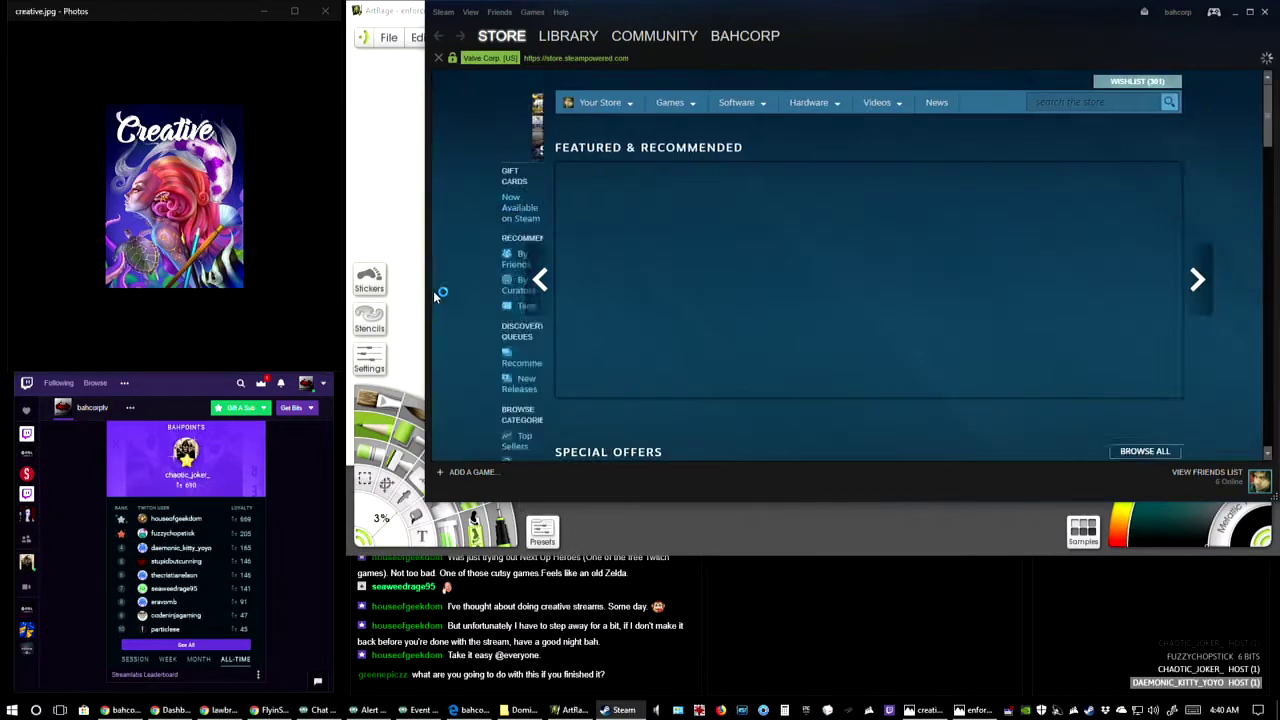
drag(426, 290, 347, 290)
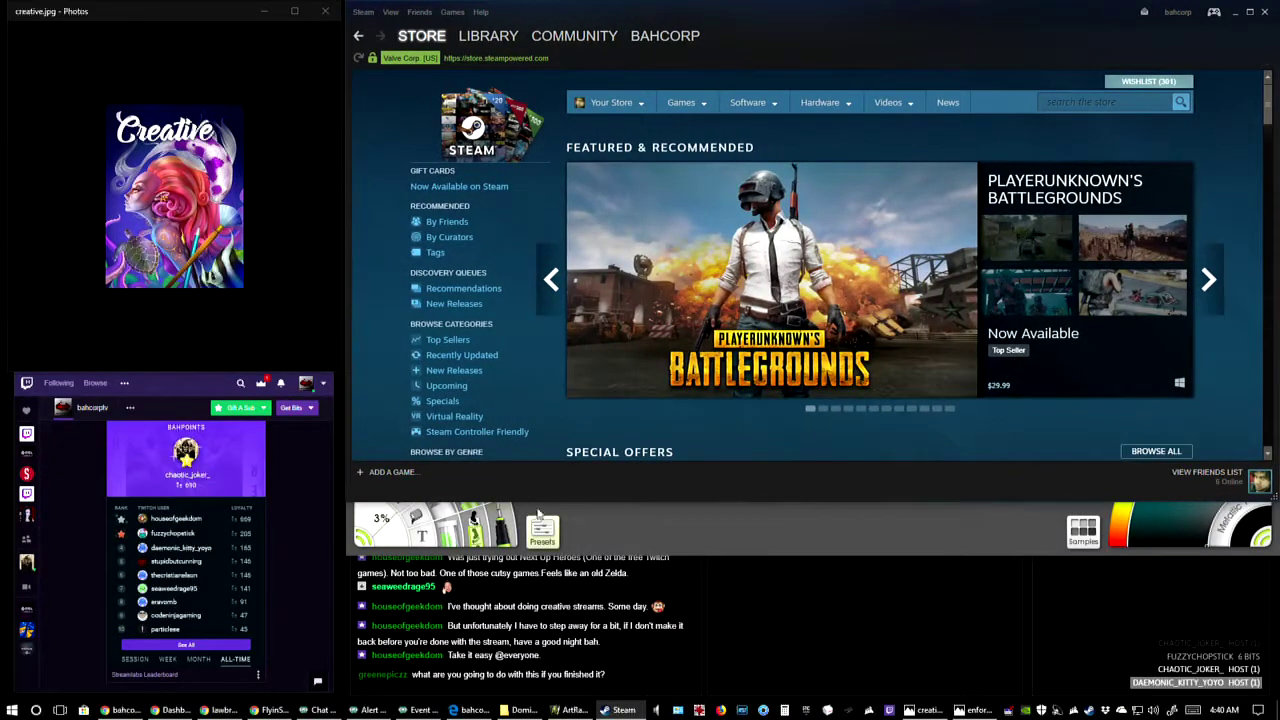
drag(537, 492, 526, 548)
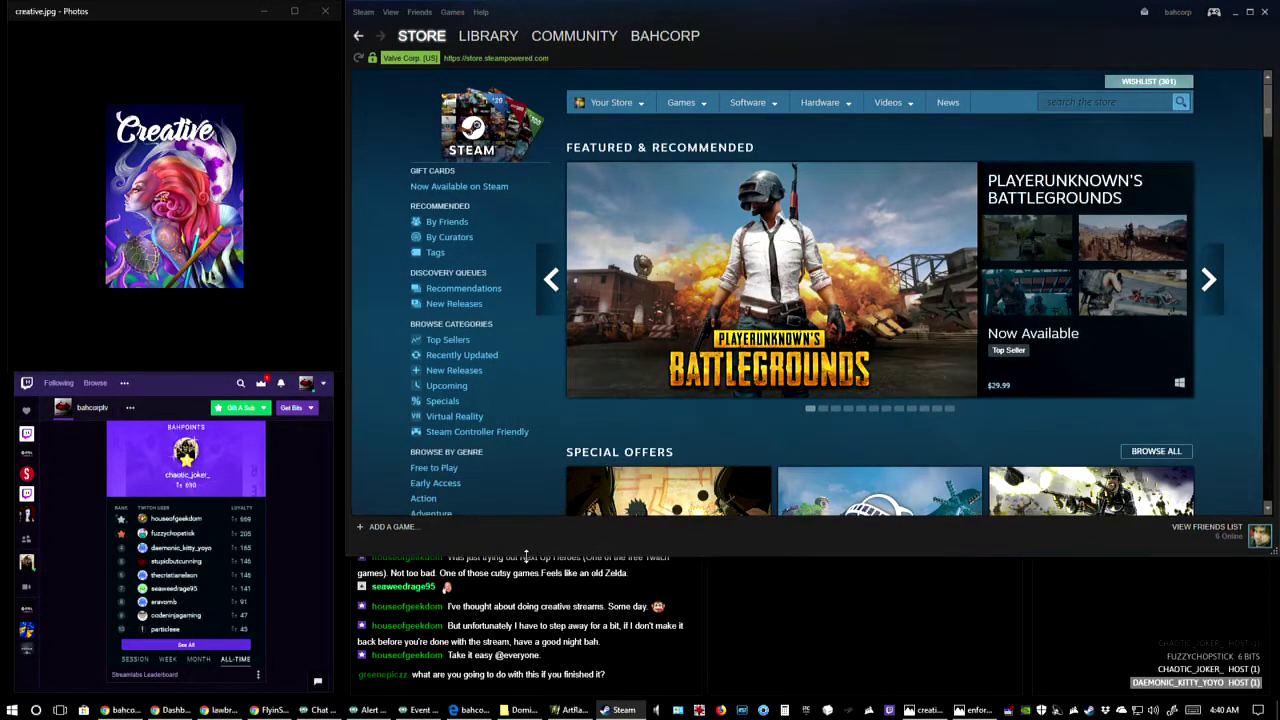
- Search the Steam store for "gigantic" and open the store page of the free-to-play game Gigantic
click(1125, 106)
text(gigant)
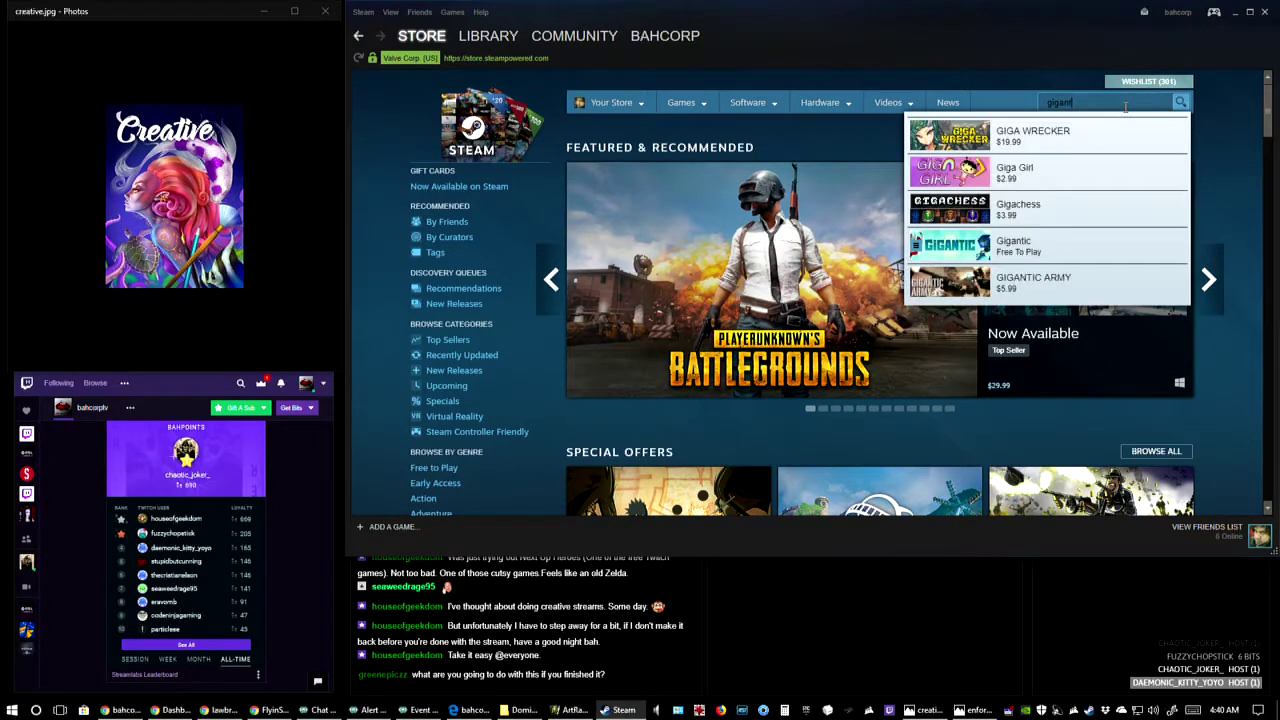
text(ic)
key(Return)
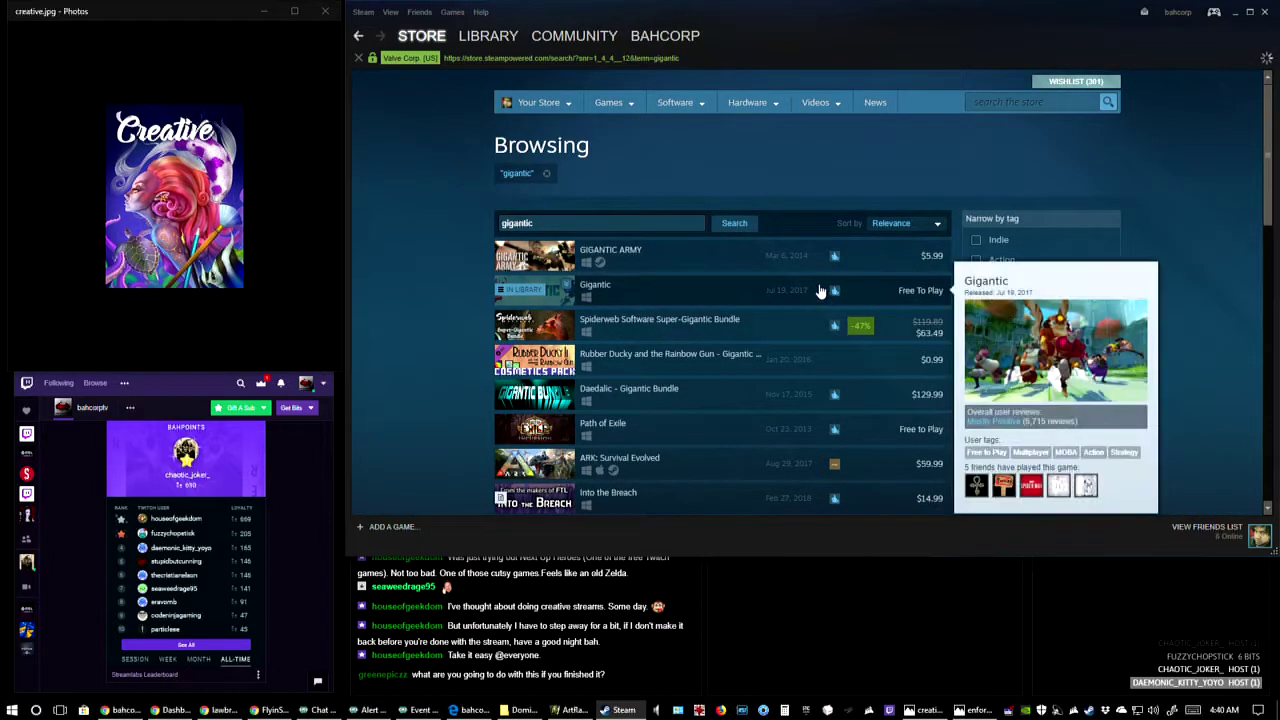
click(818, 290)
- Open the Gigantic's Final Update announcement from the recent updates and read it, highlighting the server discontinuation date
scroll(612, 350, down, 3)
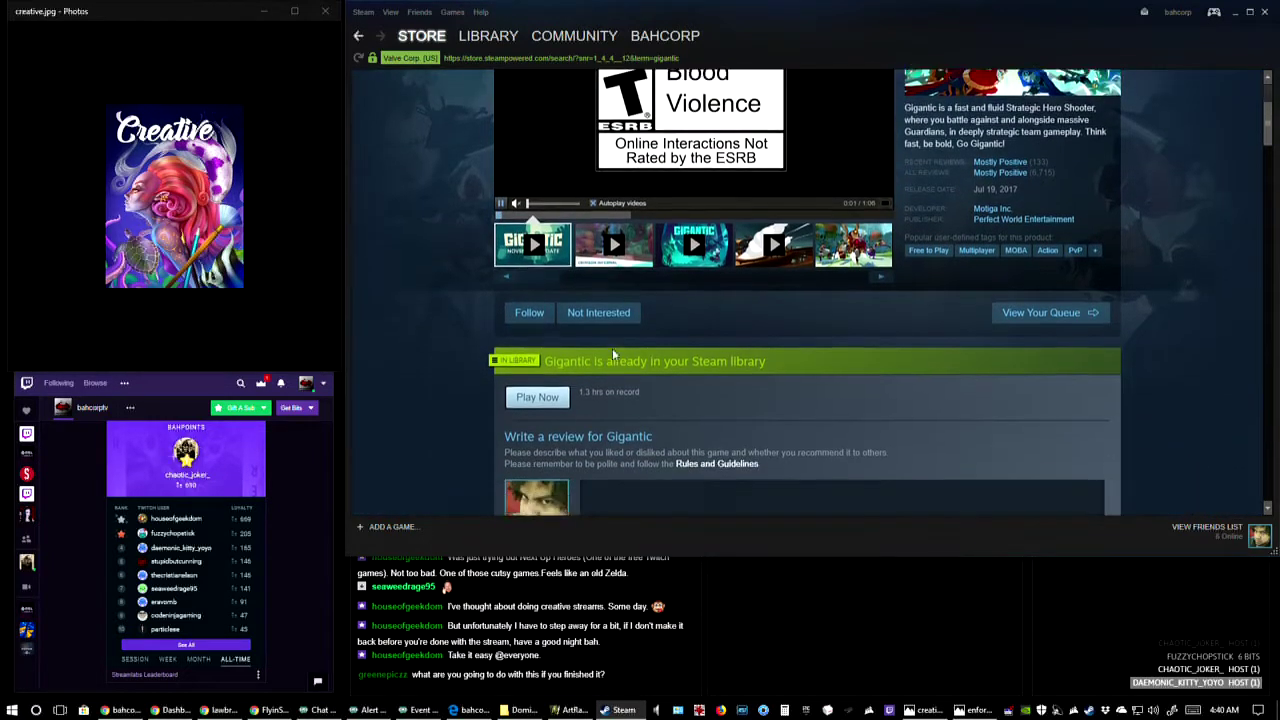
scroll(700, 352, down, 2)
drag(1267, 135, 1257, 184)
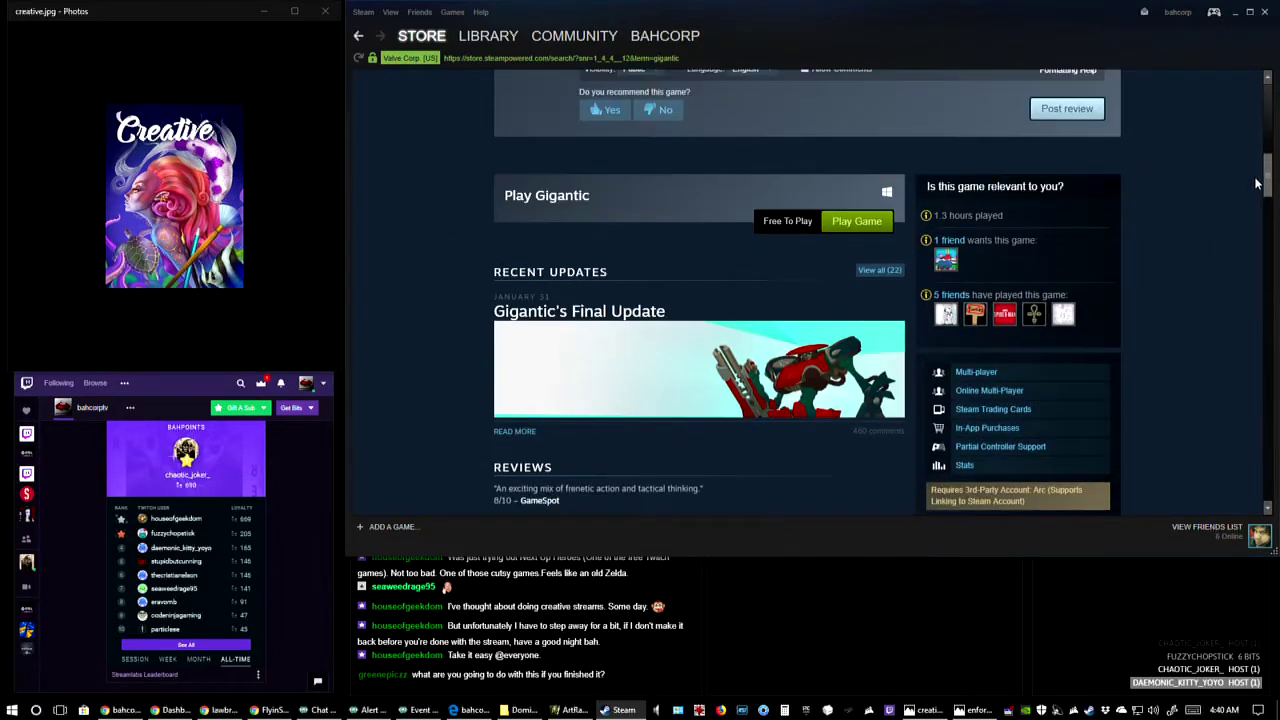
scroll(1256, 183, down, 1)
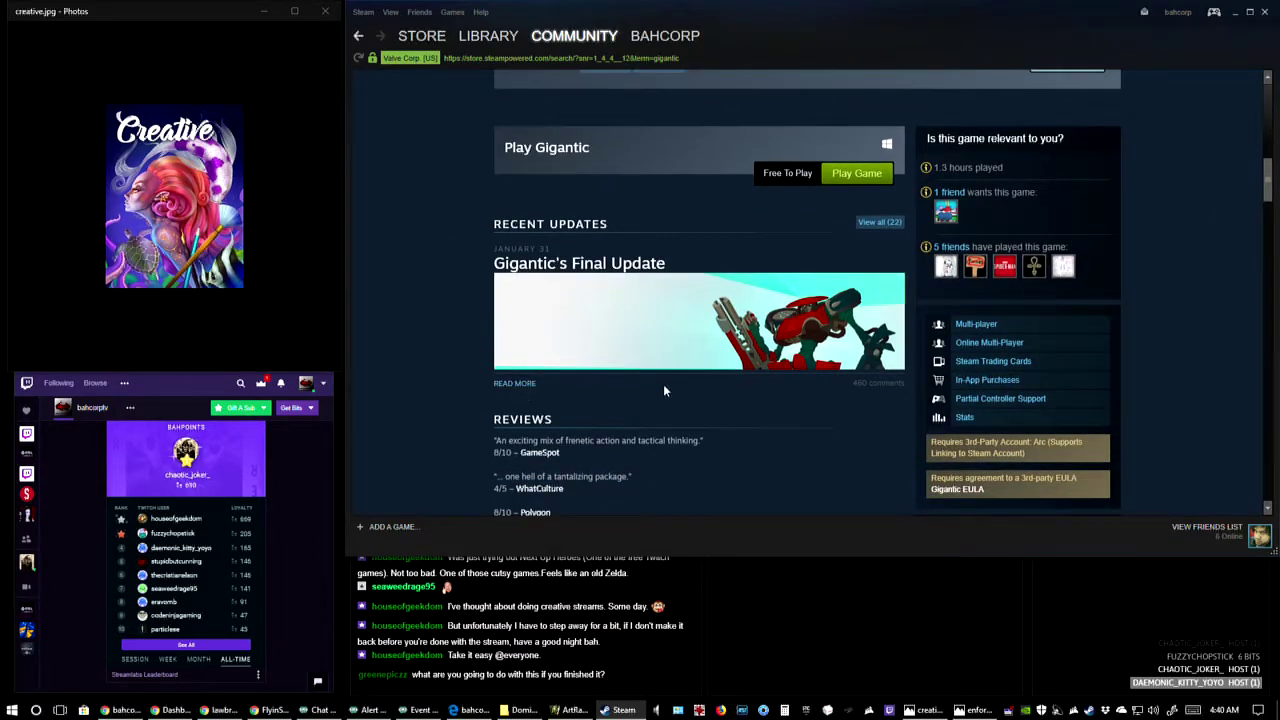
click(703, 384)
scroll(705, 394, down, 1)
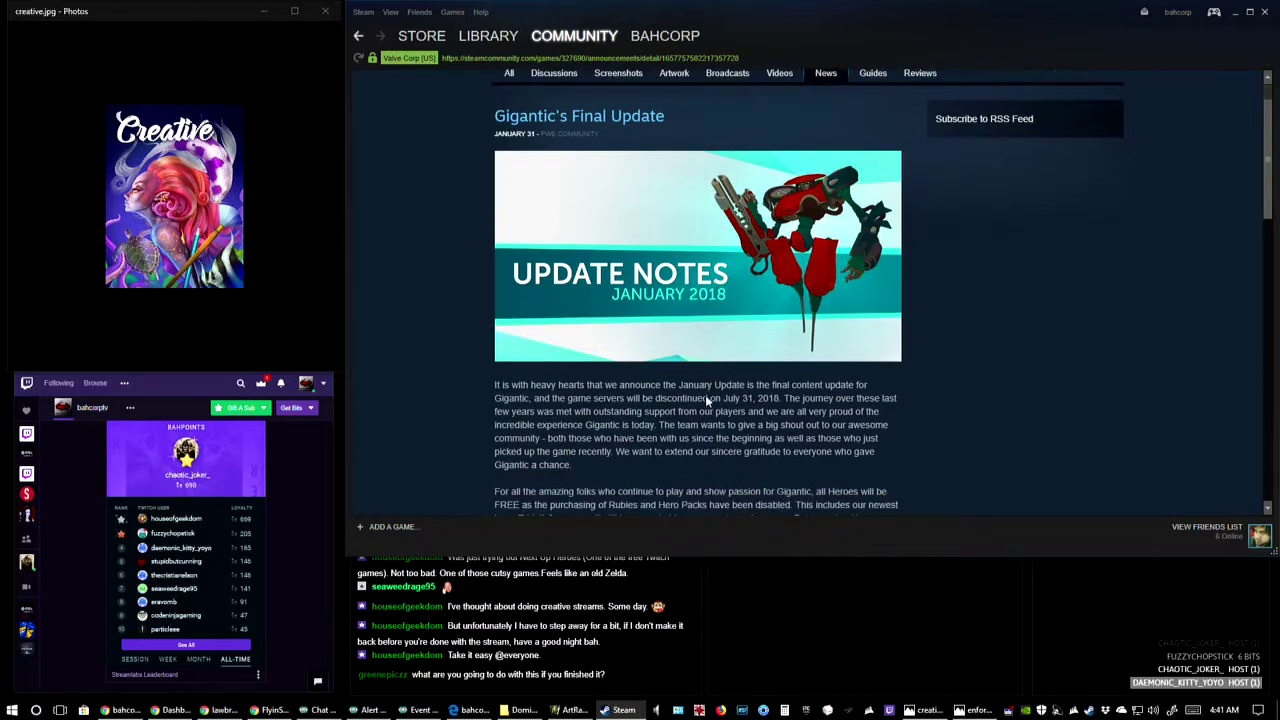
drag(723, 398, 781, 398)
scroll(917, 293, up, 1)
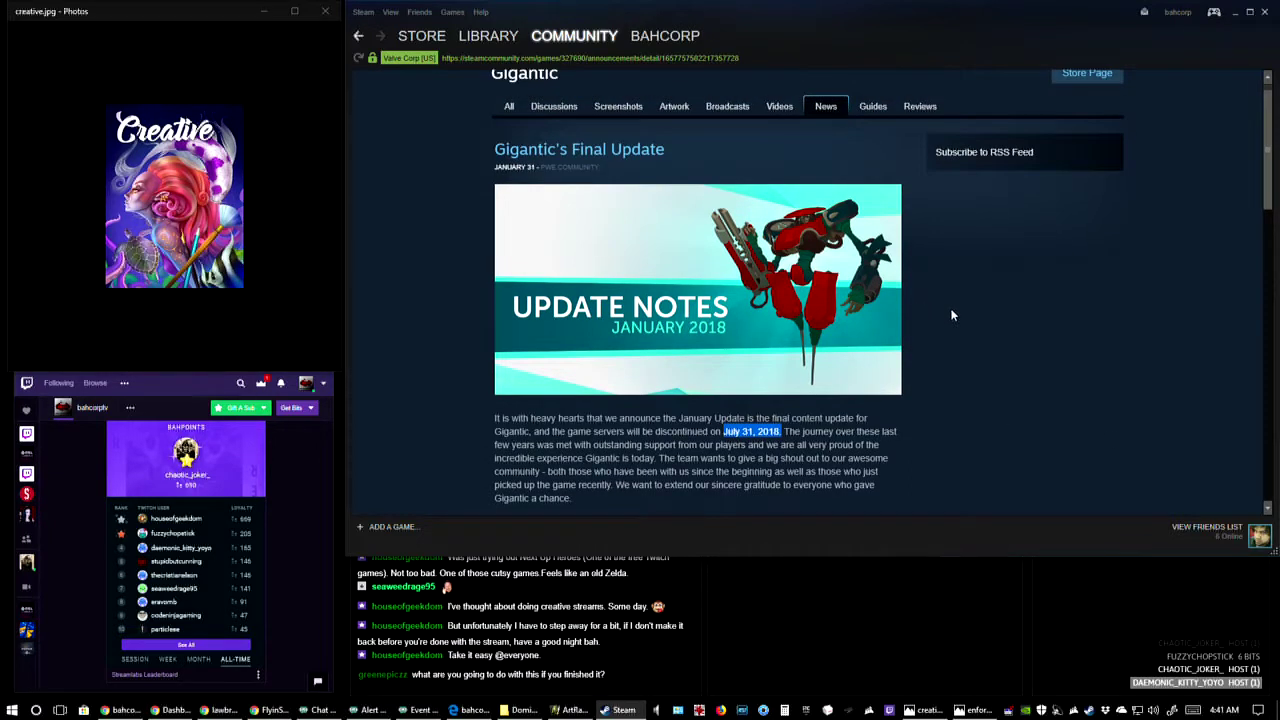
scroll(975, 310, down, 2)
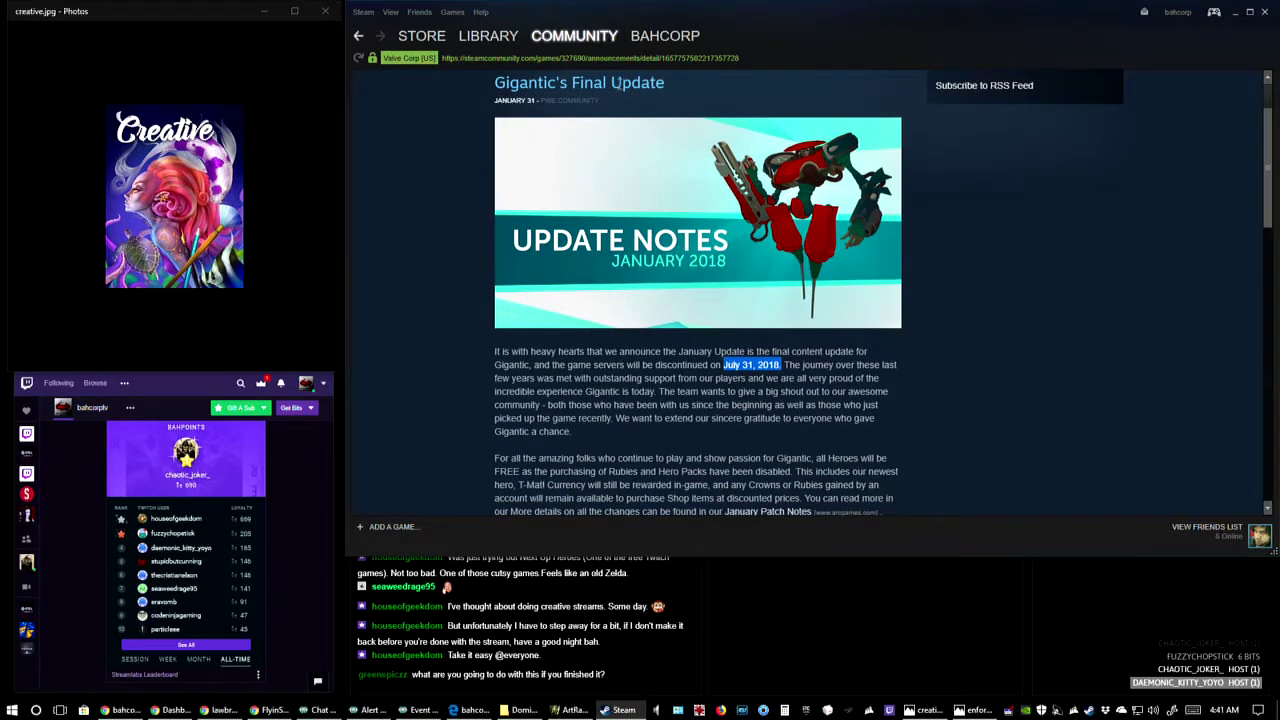
- Close Steam and shade alternate chevron bars across the arrow's fletching in ArtRage
click(1262, 13)
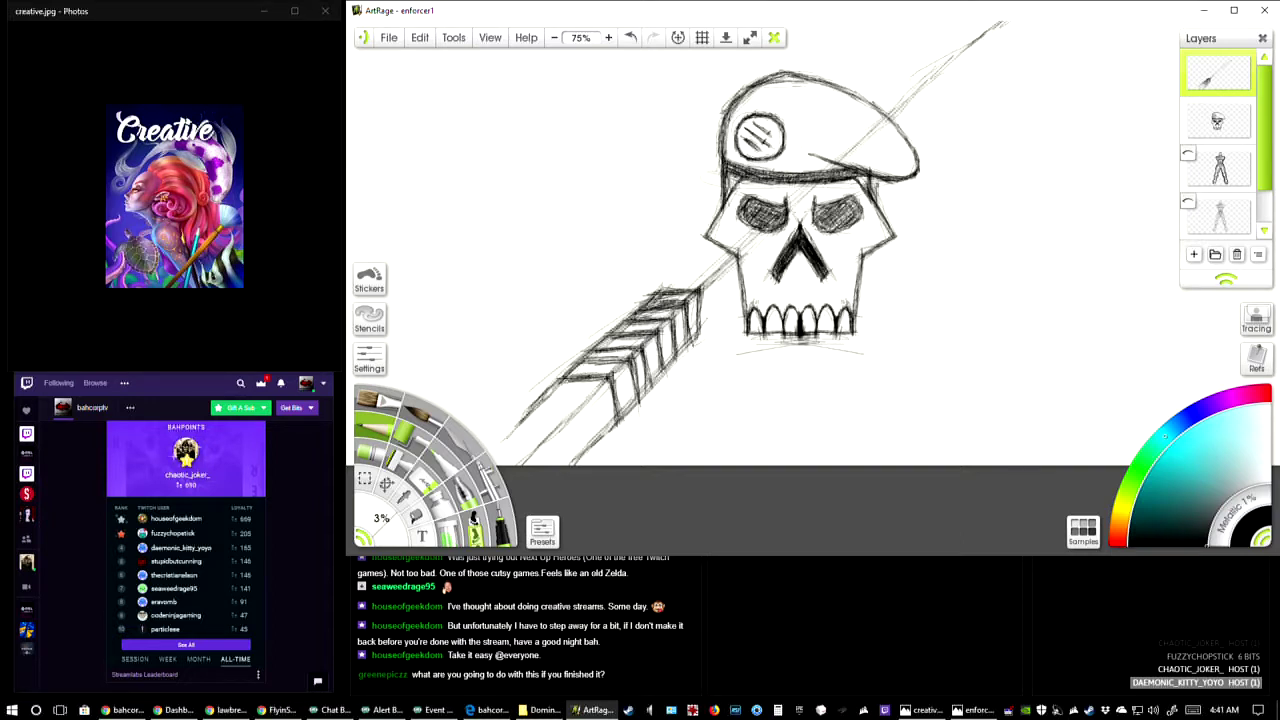
drag(616, 390, 626, 420)
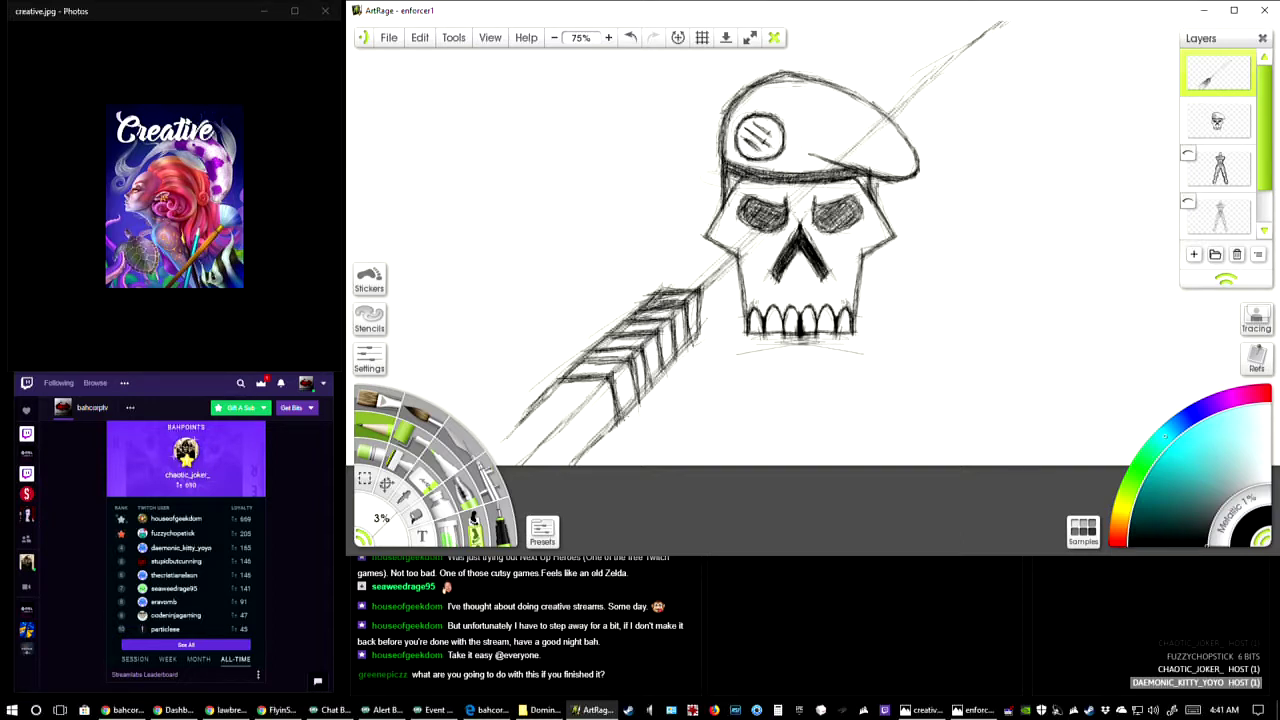
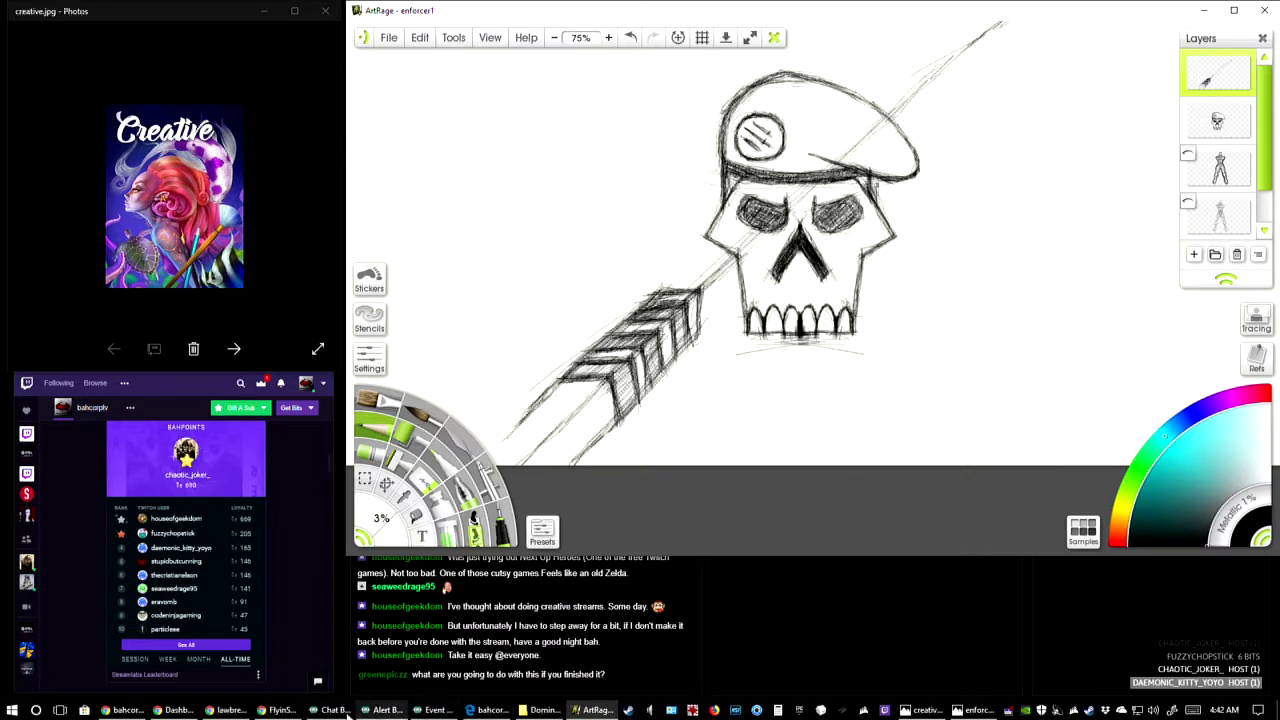
- Switch to lawbreakers fan art book.pdf in Chrome and skim the Vanguard class pages at reduced zoom, back to the cover page
mouse_move(277, 713)
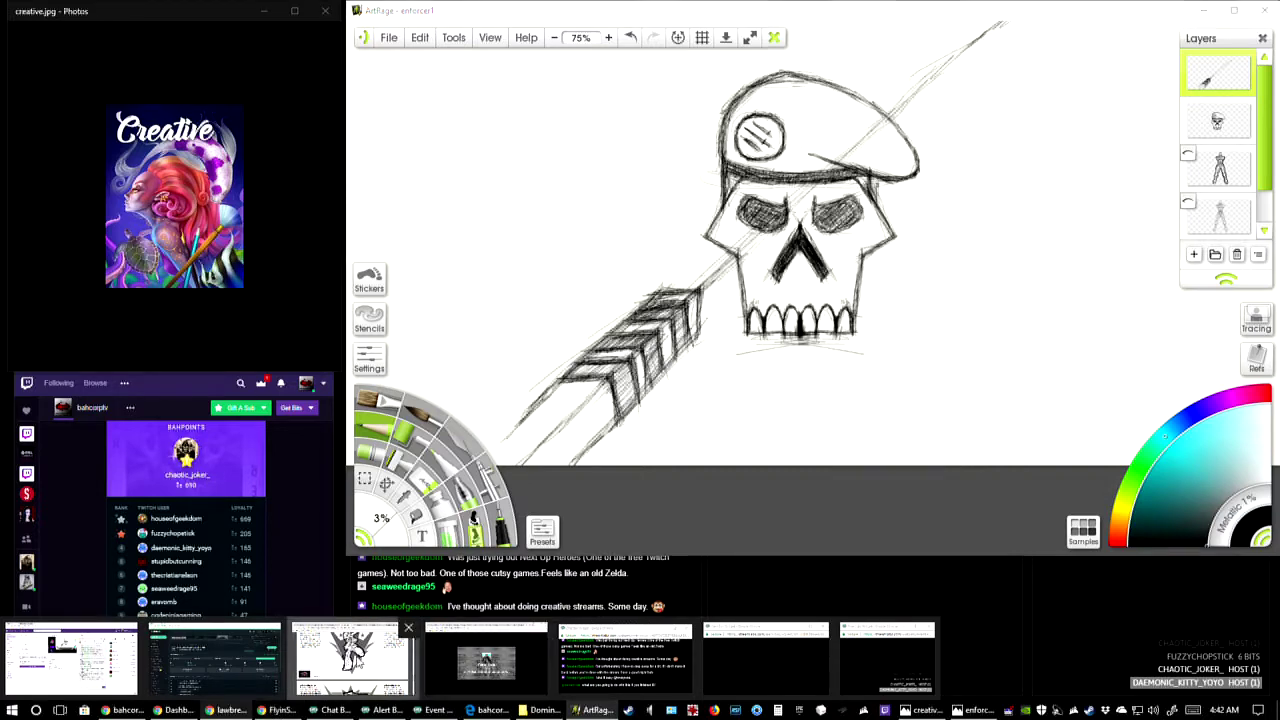
click(352, 658)
scroll(851, 316, down, 5)
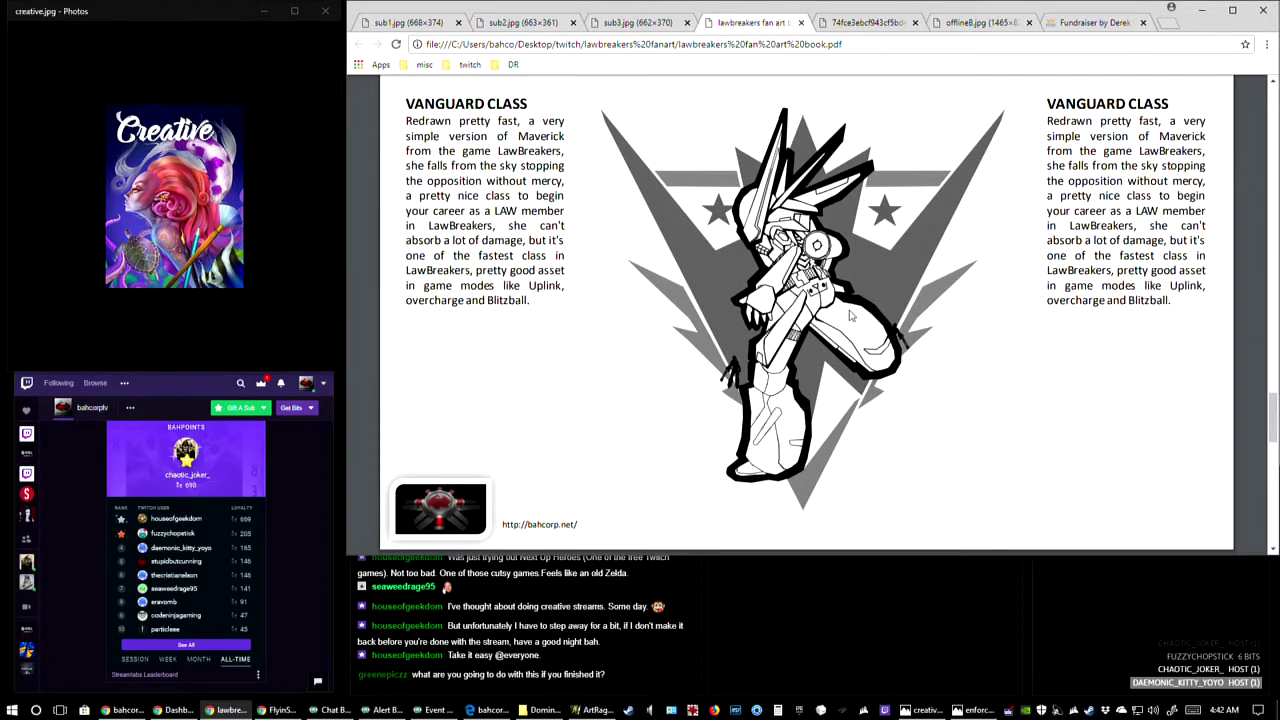
scroll(788, 265, down, 1)
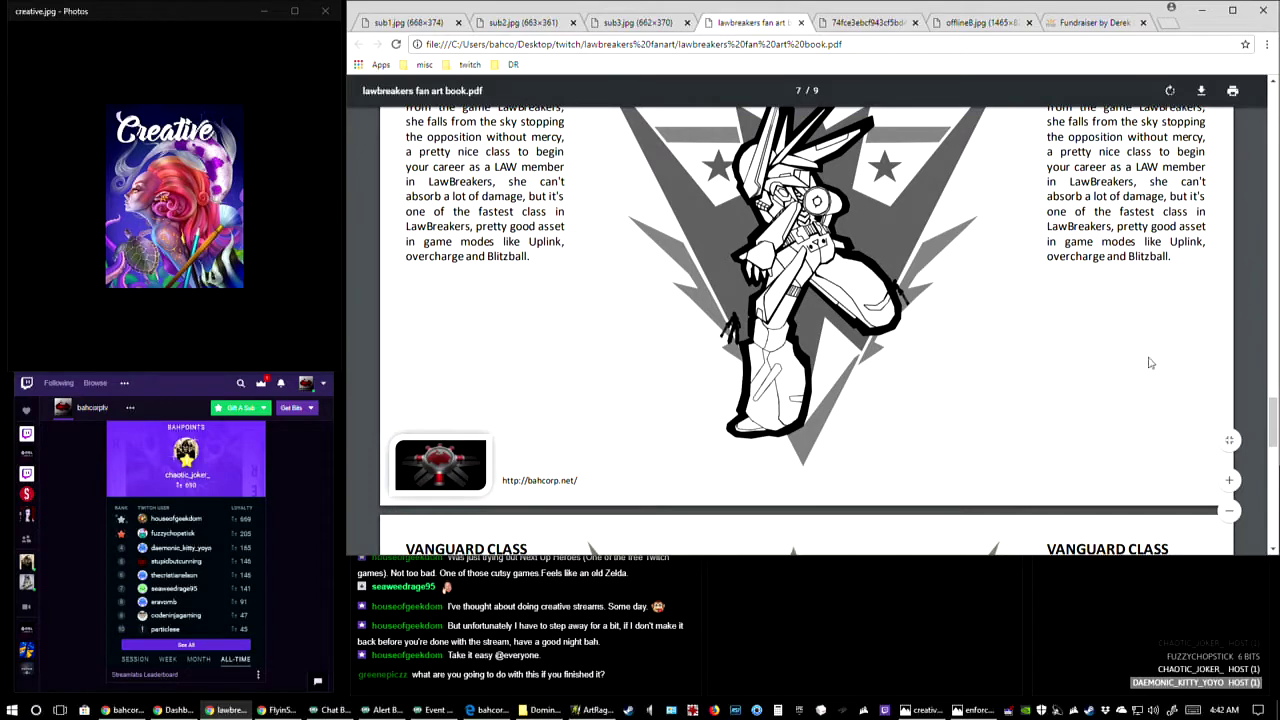
click(1230, 512)
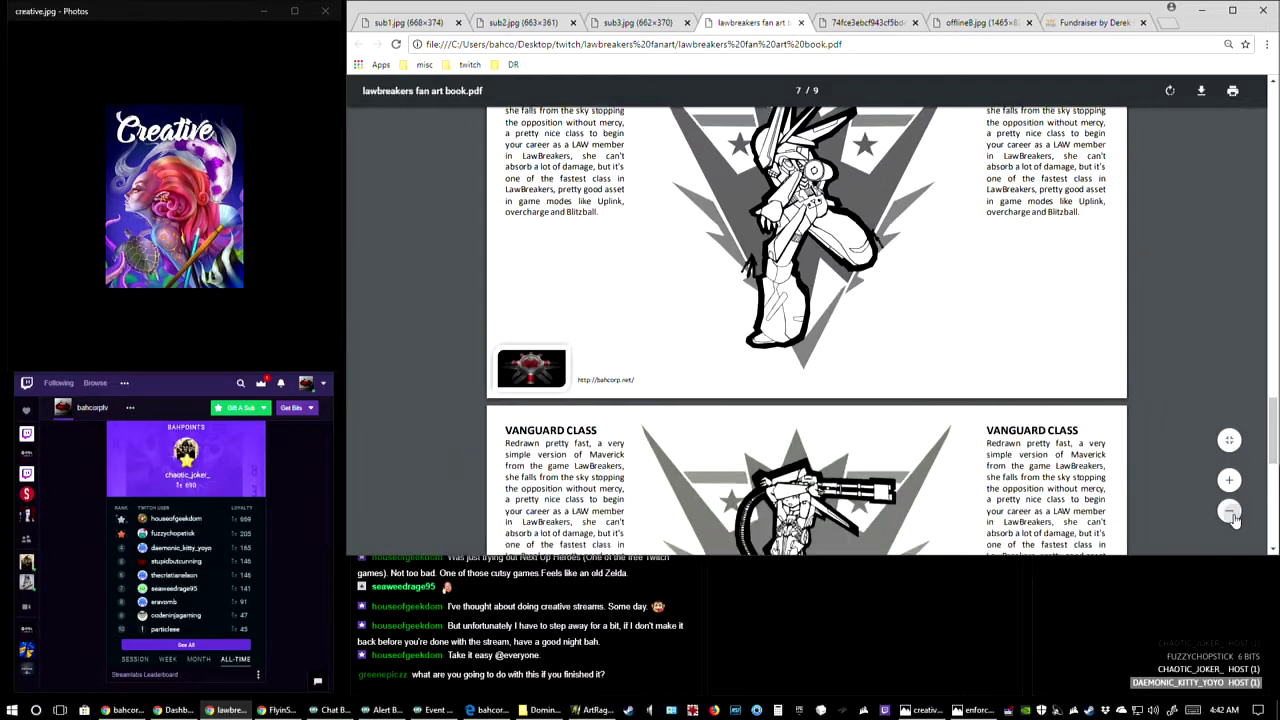
click(1230, 512)
click(1230, 512)
click(1230, 512)
scroll(928, 441, up, 5)
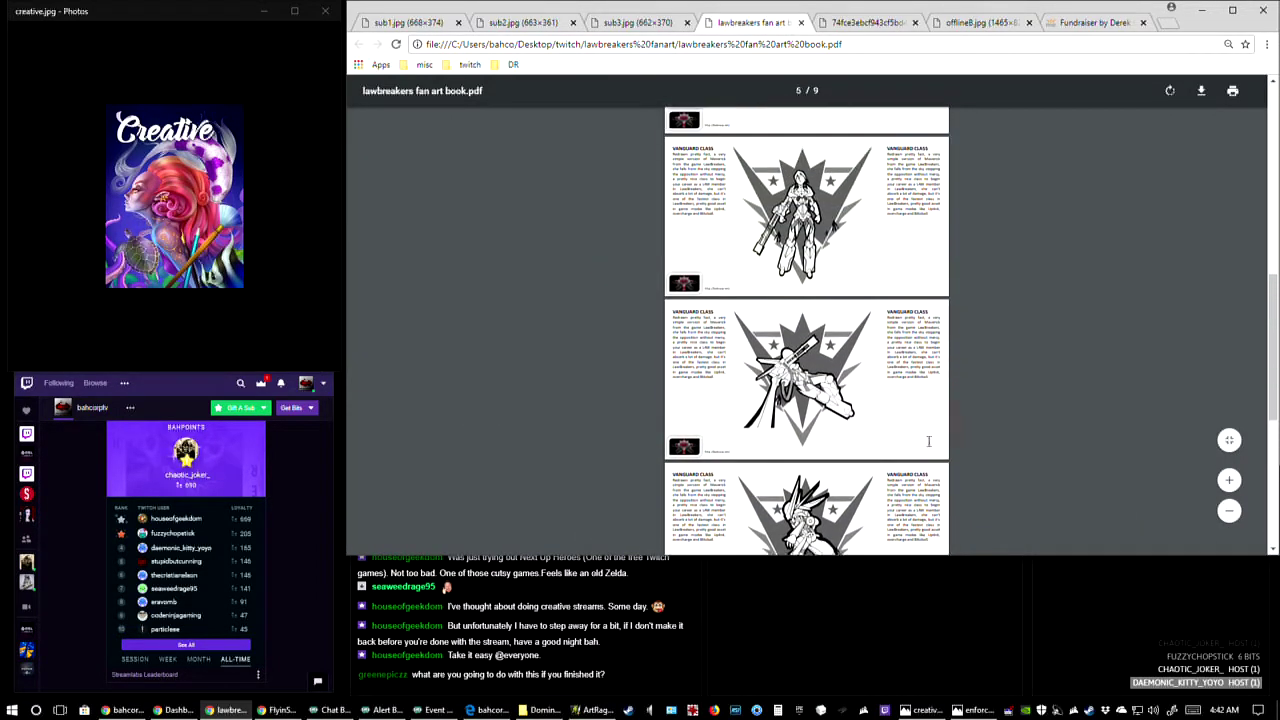
scroll(928, 441, up, 10)
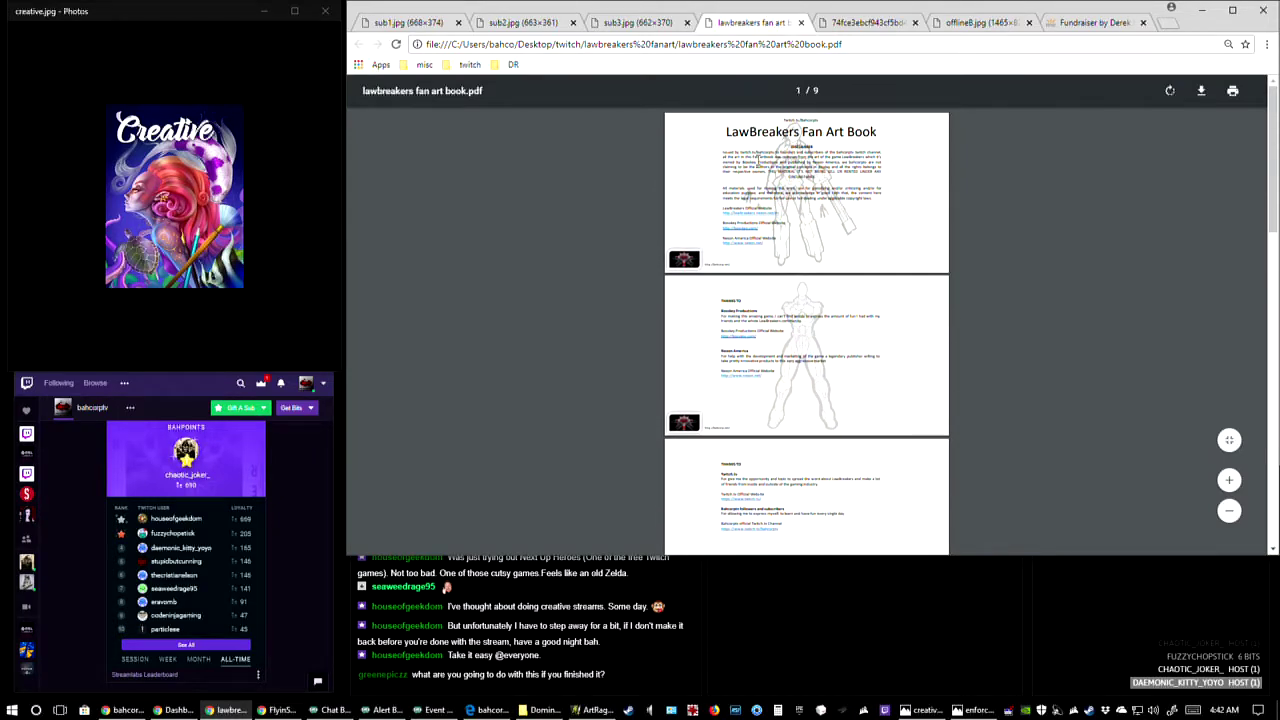
- Enlarge the cover page of the LawBreakers Fan Art Book until its full disclaimer is readable within the window
click(1230, 481)
click(1230, 481)
click(1230, 481)
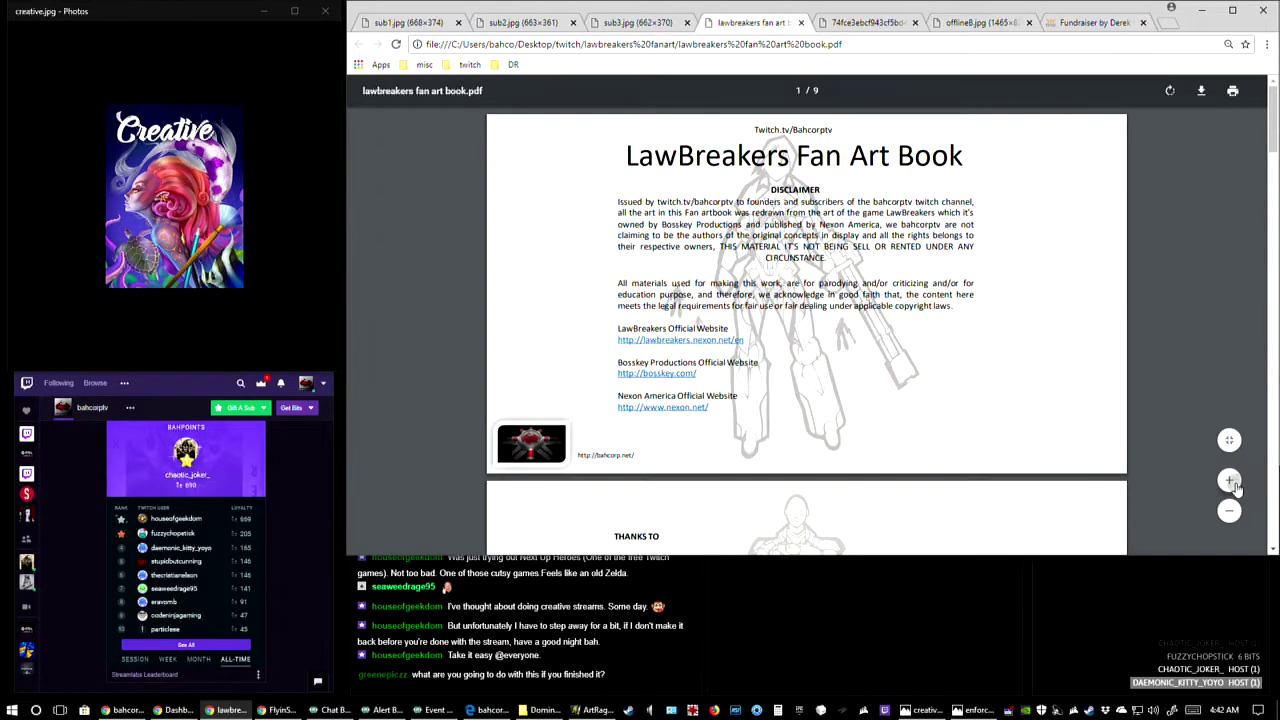
click(1230, 481)
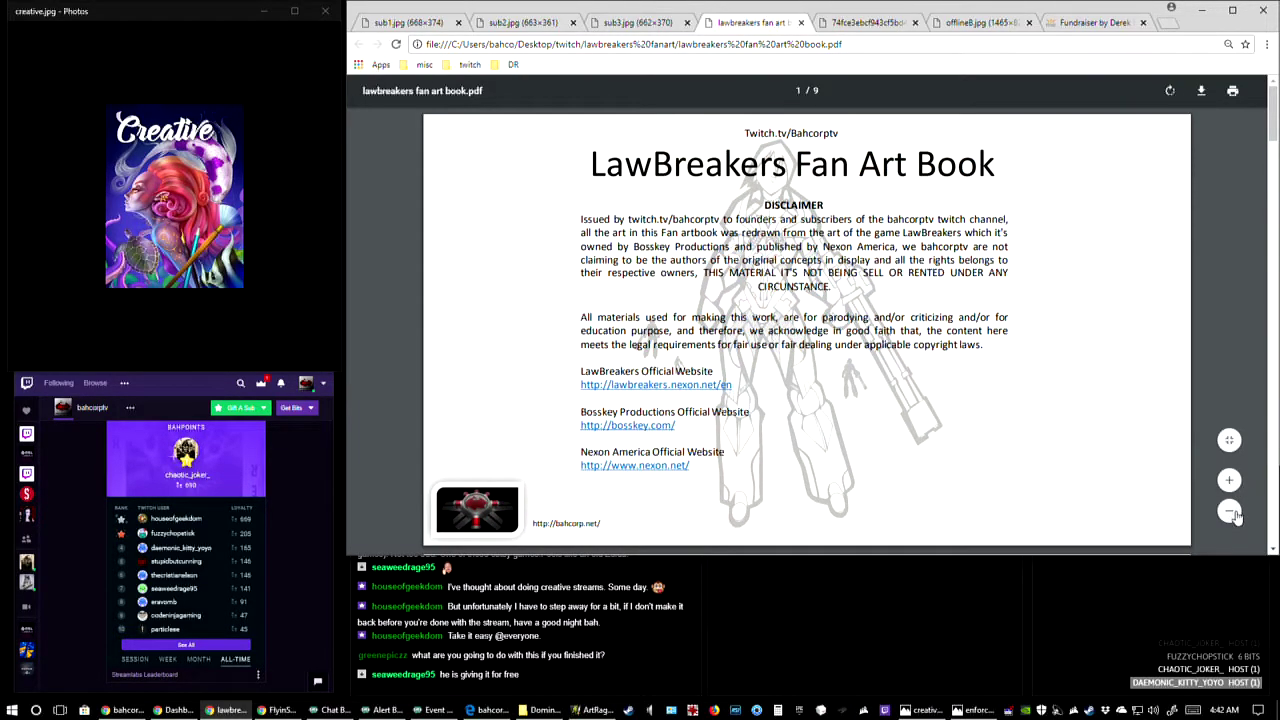
click(1231, 482)
click(1233, 513)
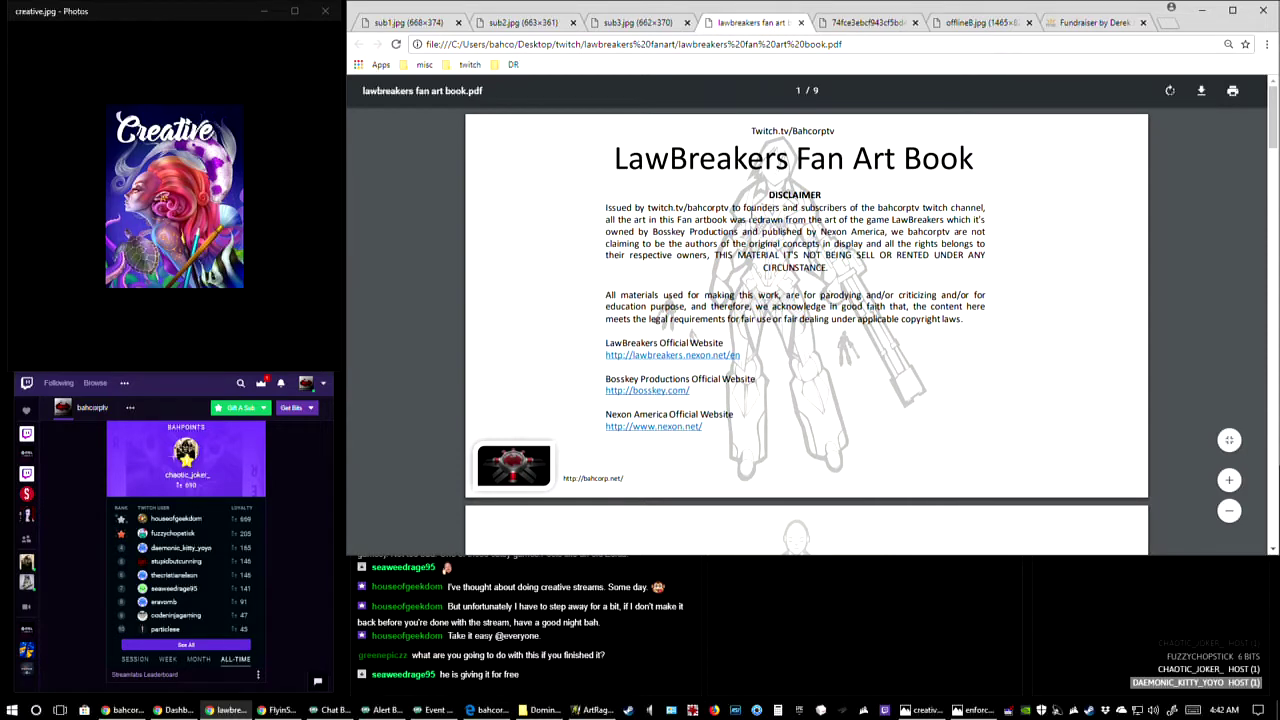
- Page through the thank-you pages of the art book to the Founders and Subscribers lists on page 4
scroll(886, 280, down, 5)
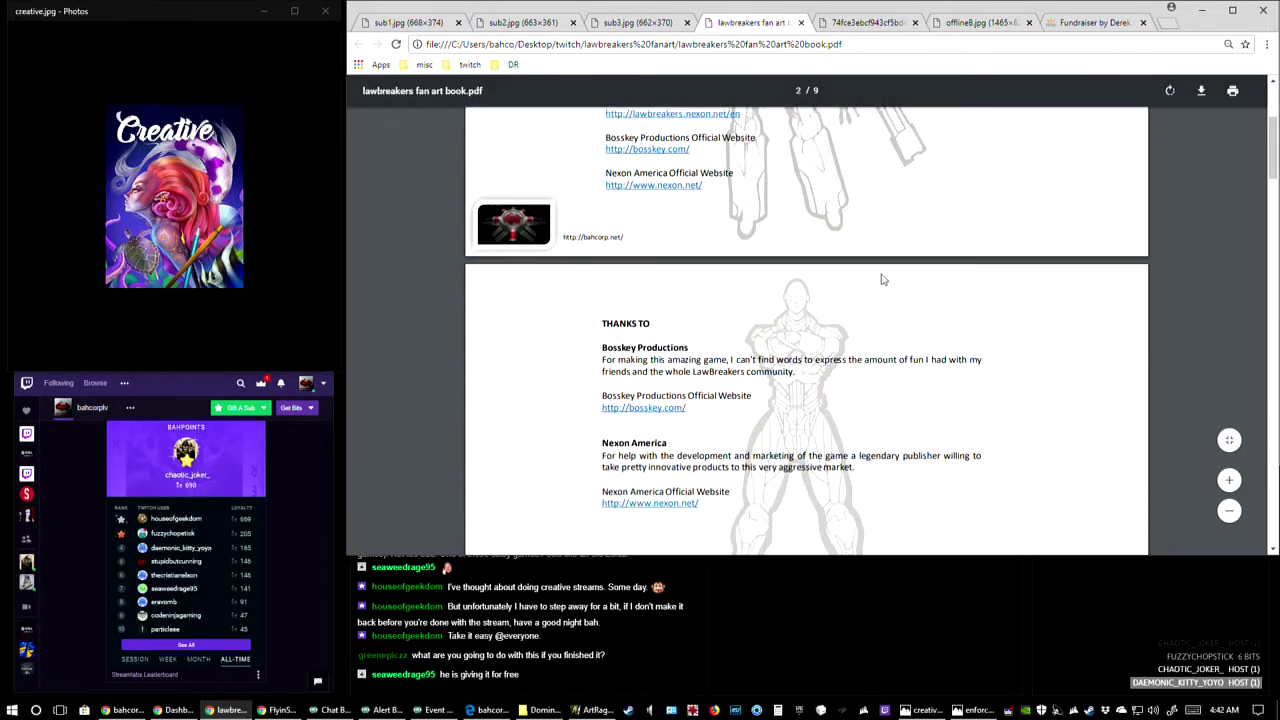
scroll(886, 280, down, 8)
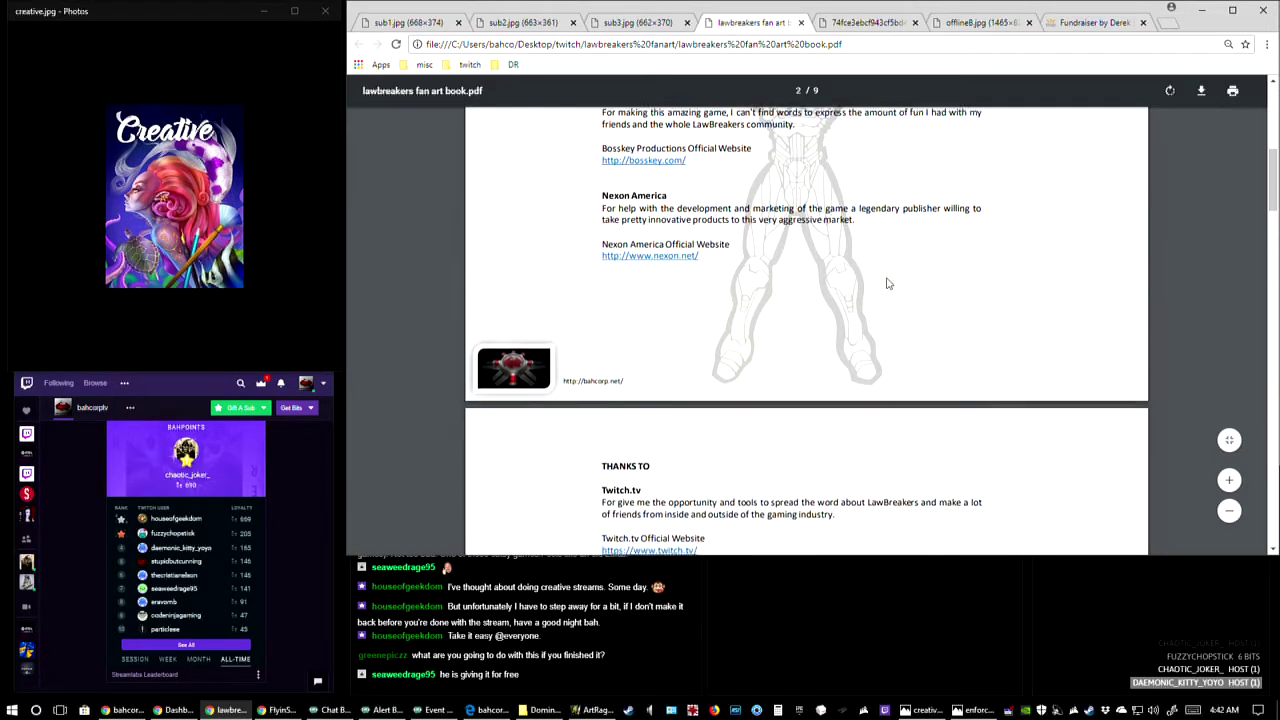
scroll(896, 283, down, 4)
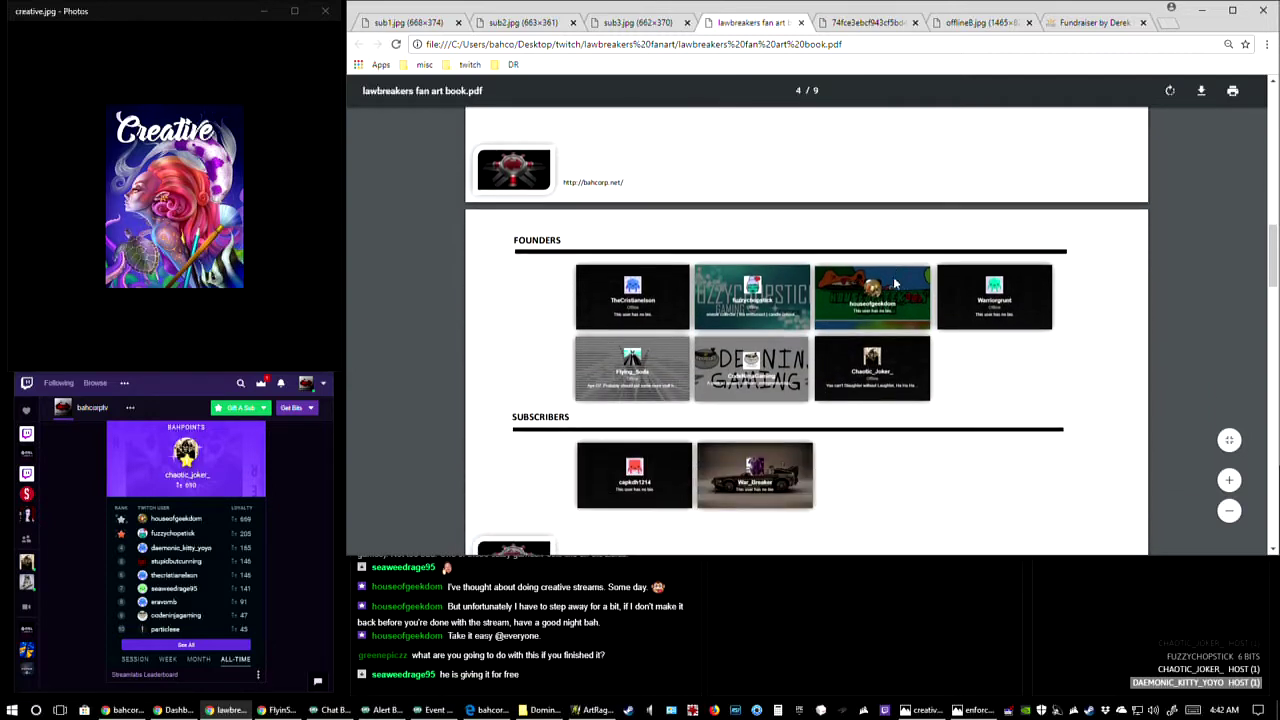
scroll(894, 280, up, 1)
scroll(893, 273, up, 2)
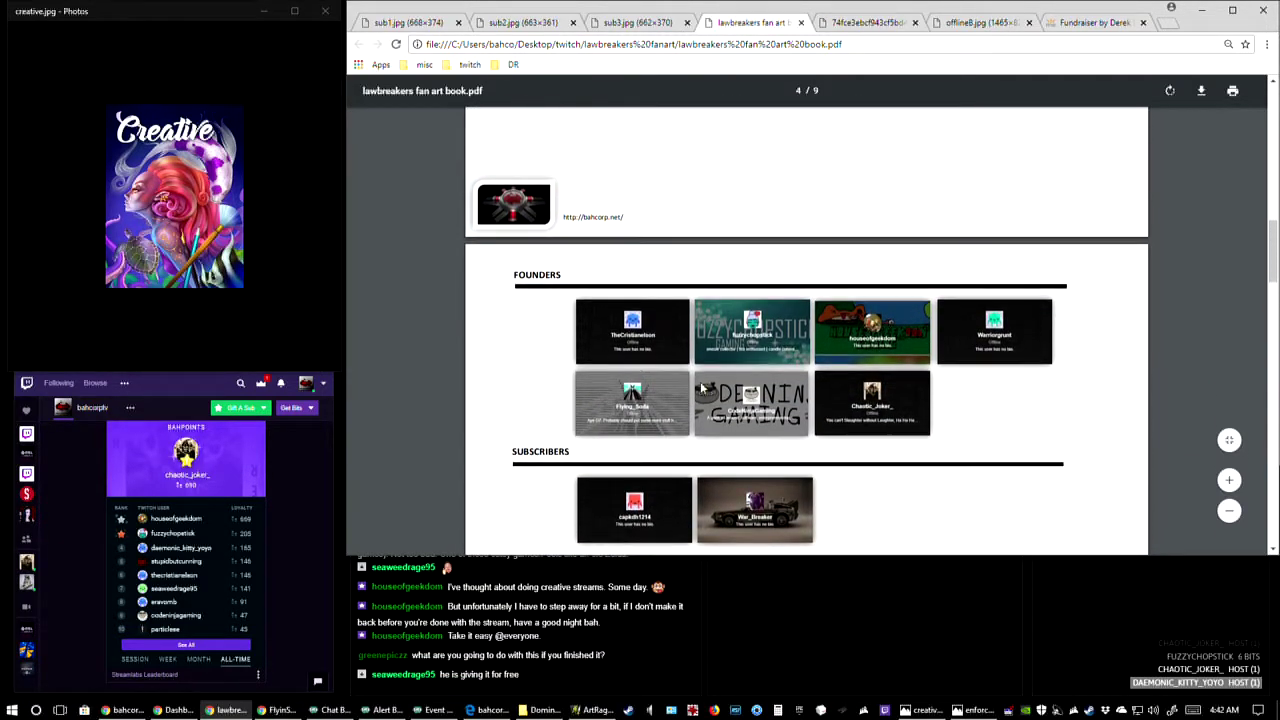
scroll(997, 395, down, 1)
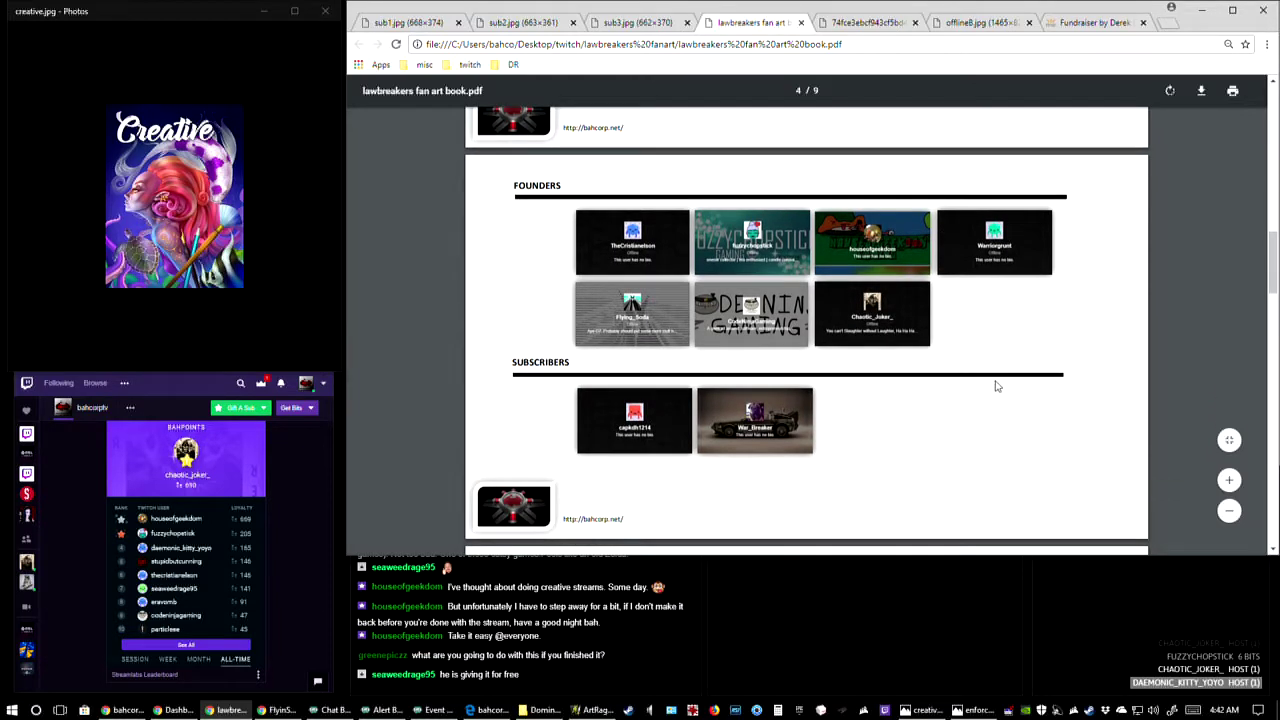
- Browse the LawBreakers art book from the Founders and Subscribers page through the Vanguard class drawings to the Enforcer class on page 9
scroll(996, 385, down, 1)
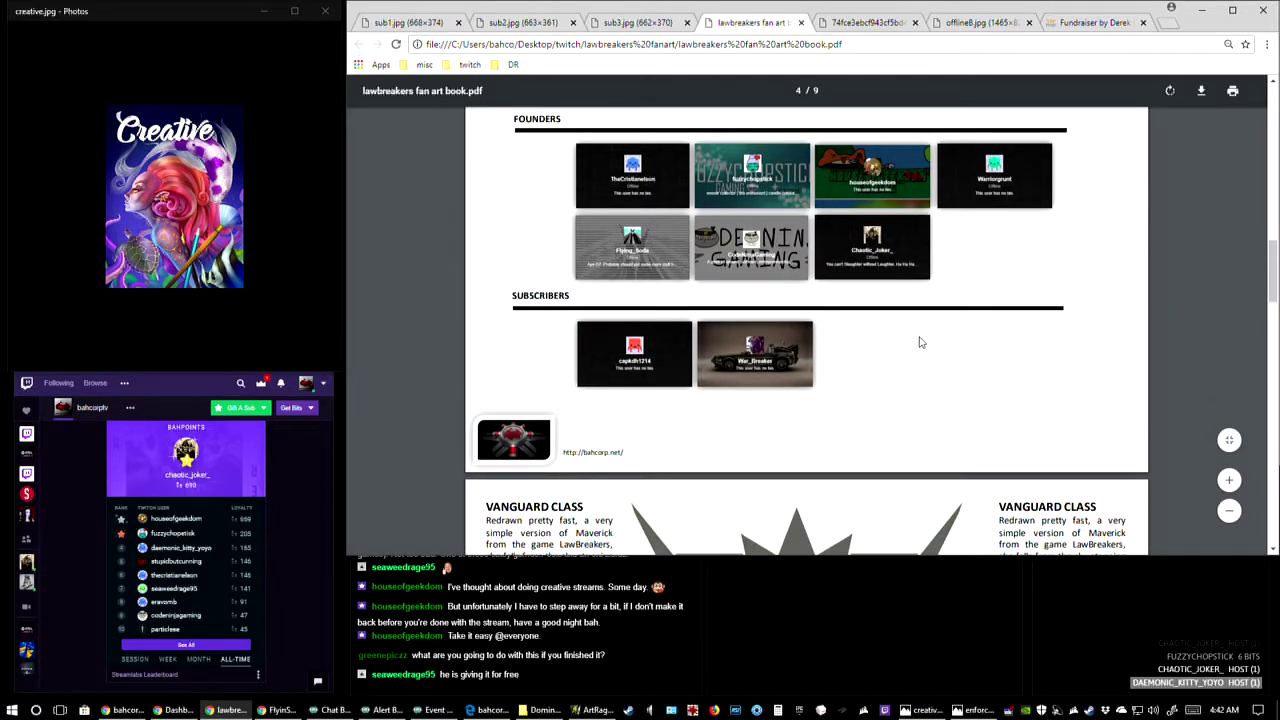
scroll(930, 325, down, 4)
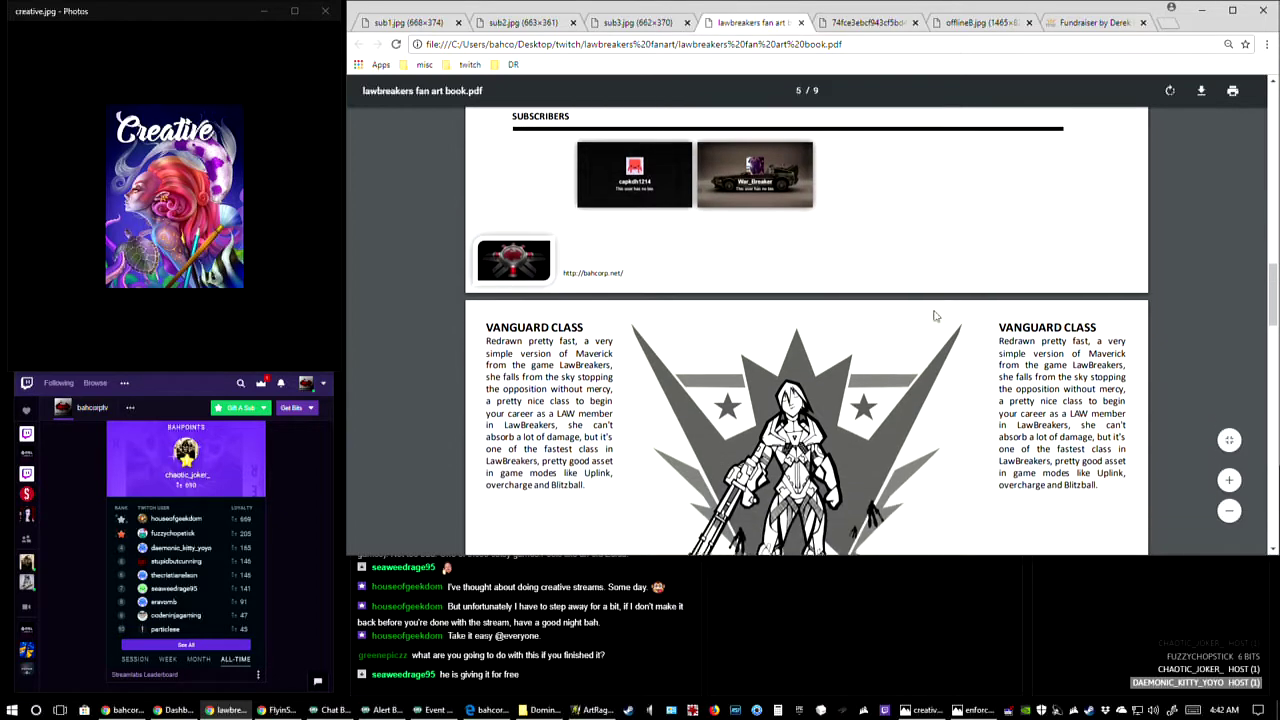
scroll(935, 316, down, 2)
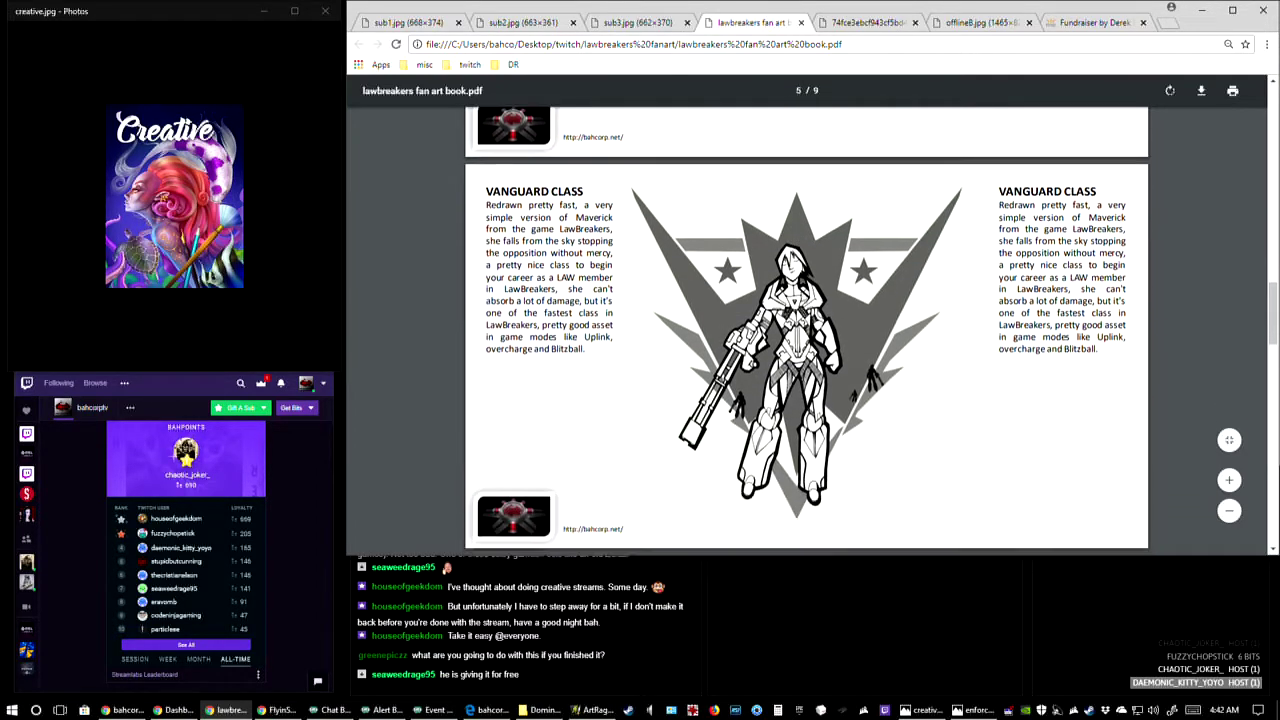
scroll(806, 276, up, 8)
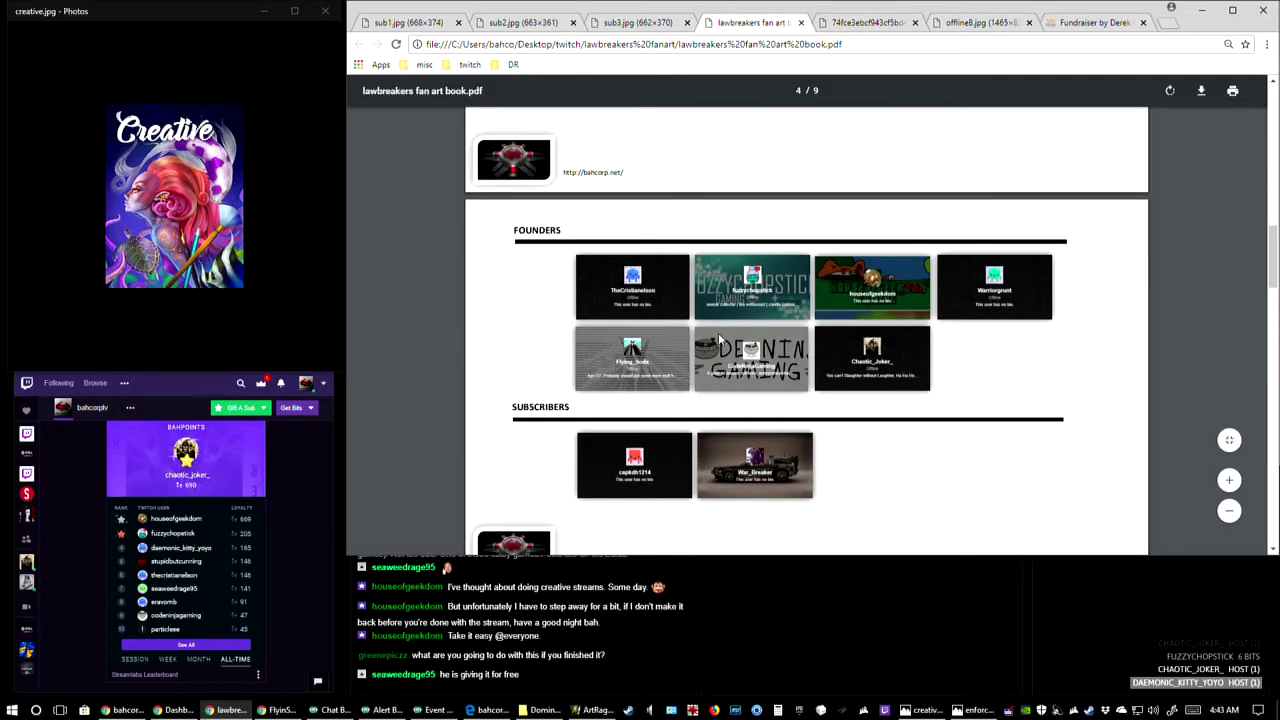
scroll(720, 335, down, 5)
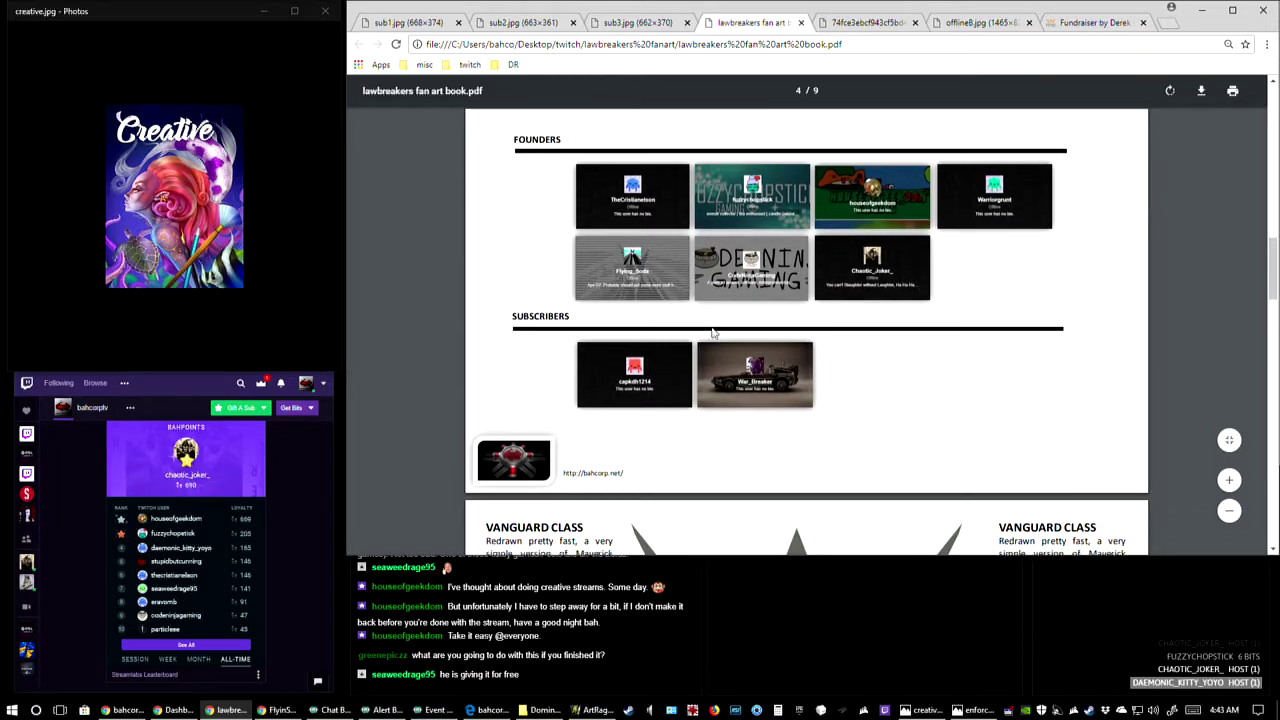
scroll(740, 320, down, 3)
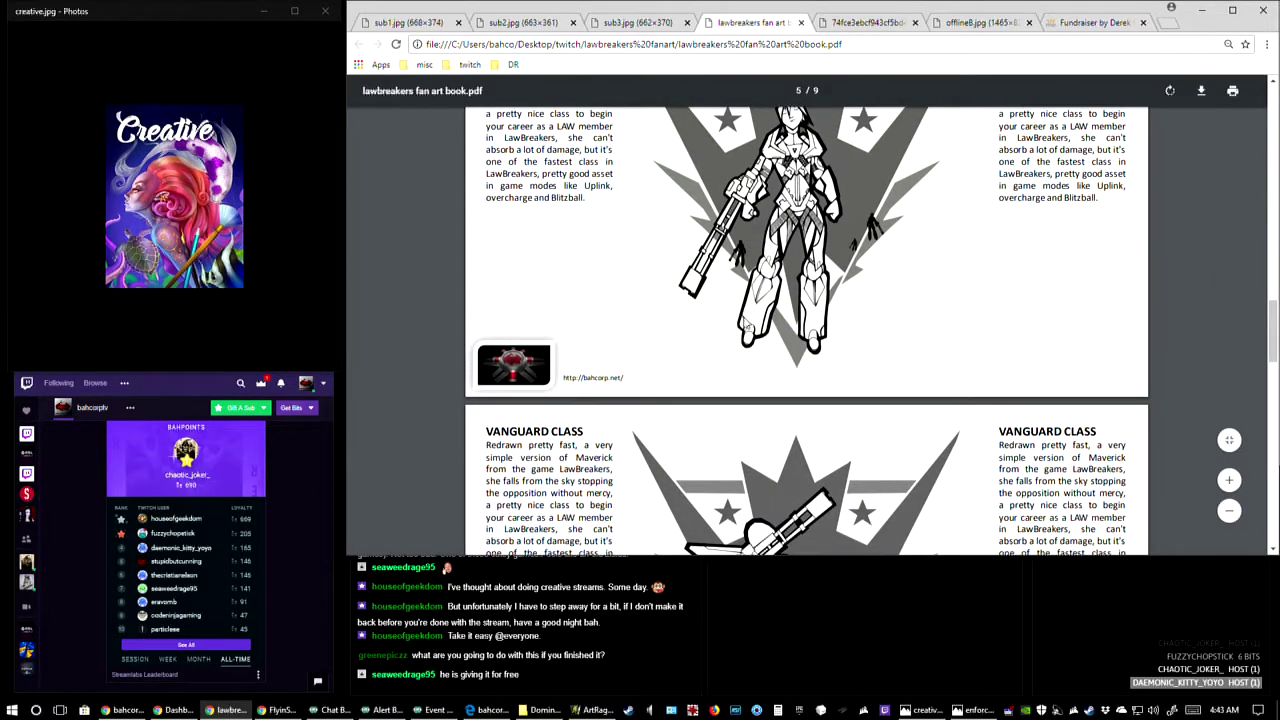
scroll(766, 305, down, 3)
scroll(766, 305, down, 8)
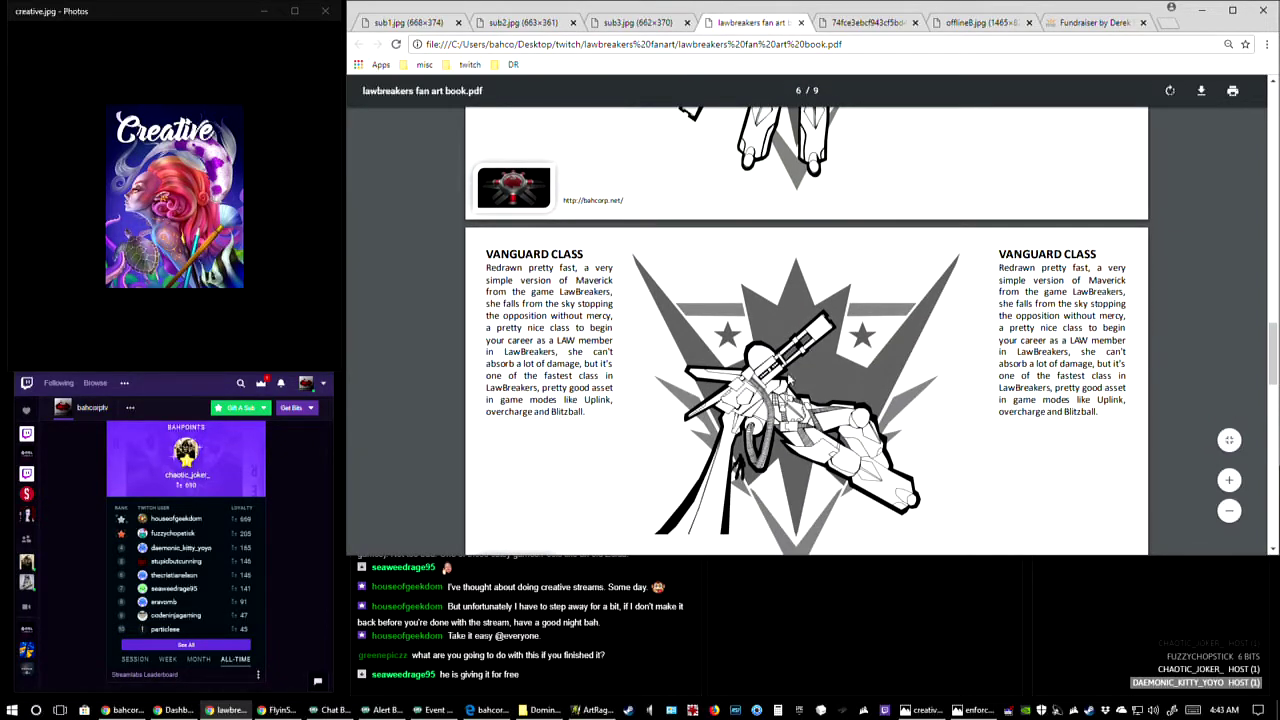
scroll(816, 433, down, 1)
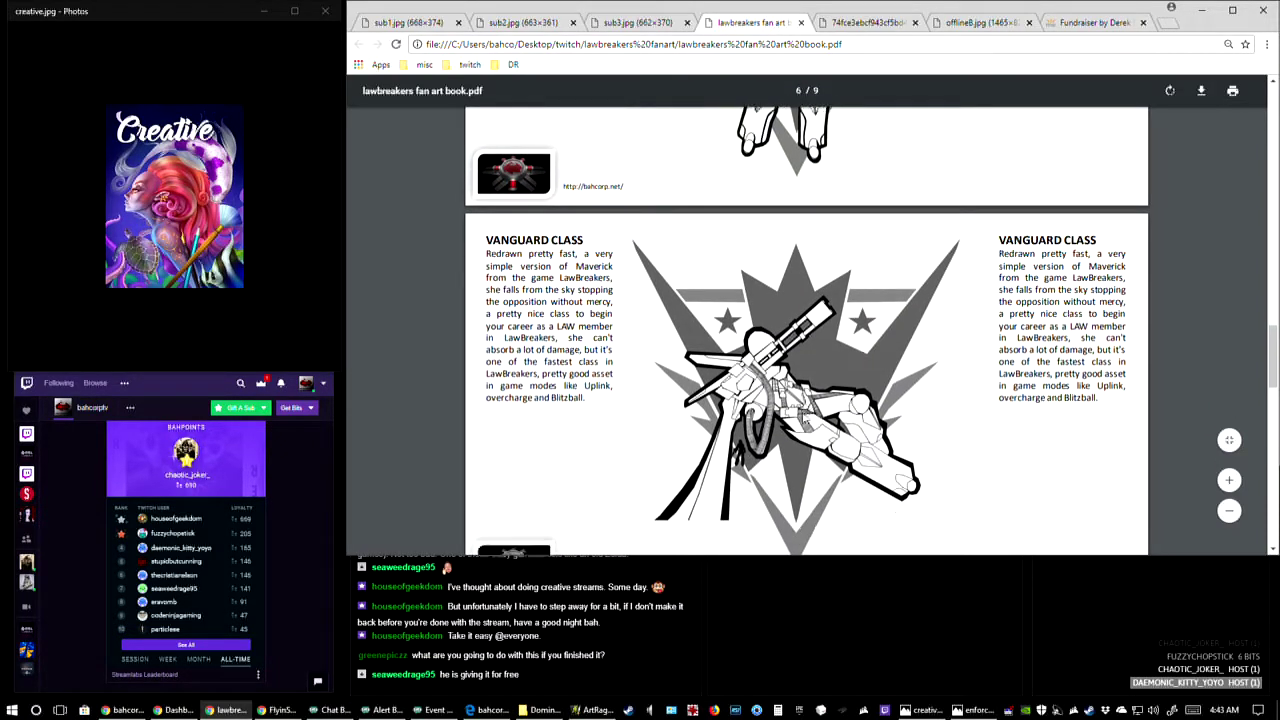
scroll(851, 427, down, 5)
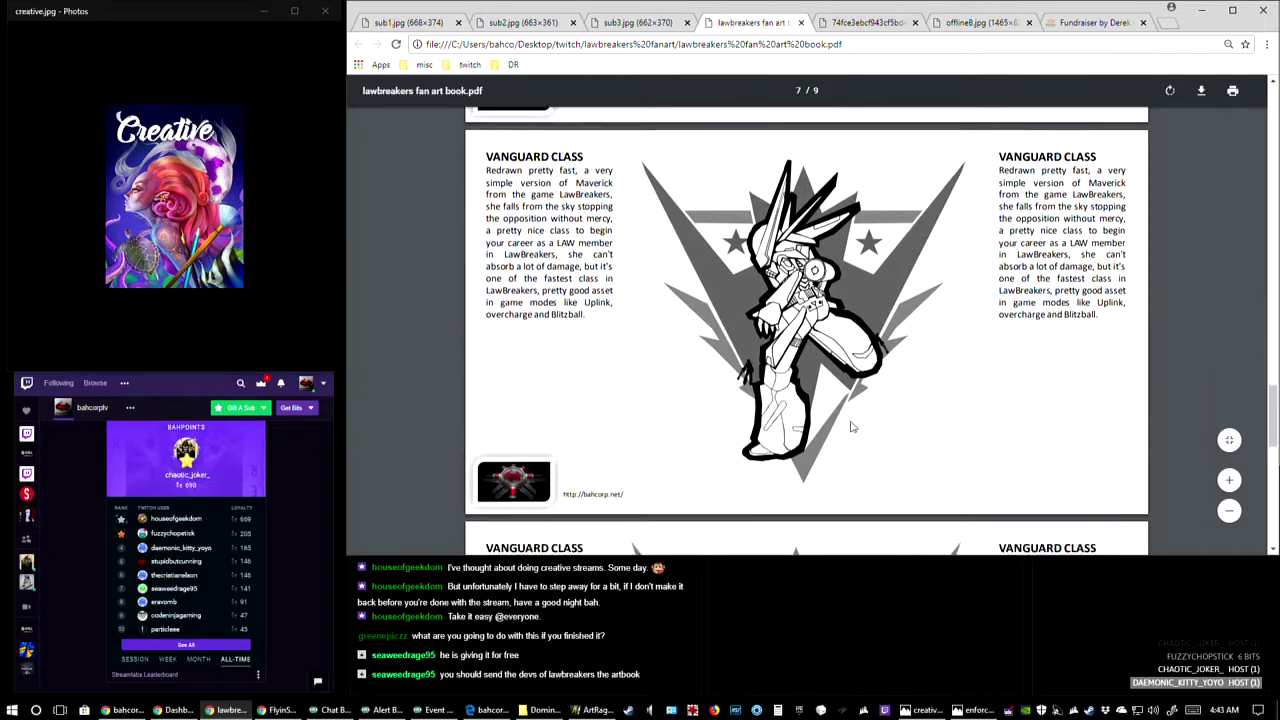
scroll(851, 427, down, 5)
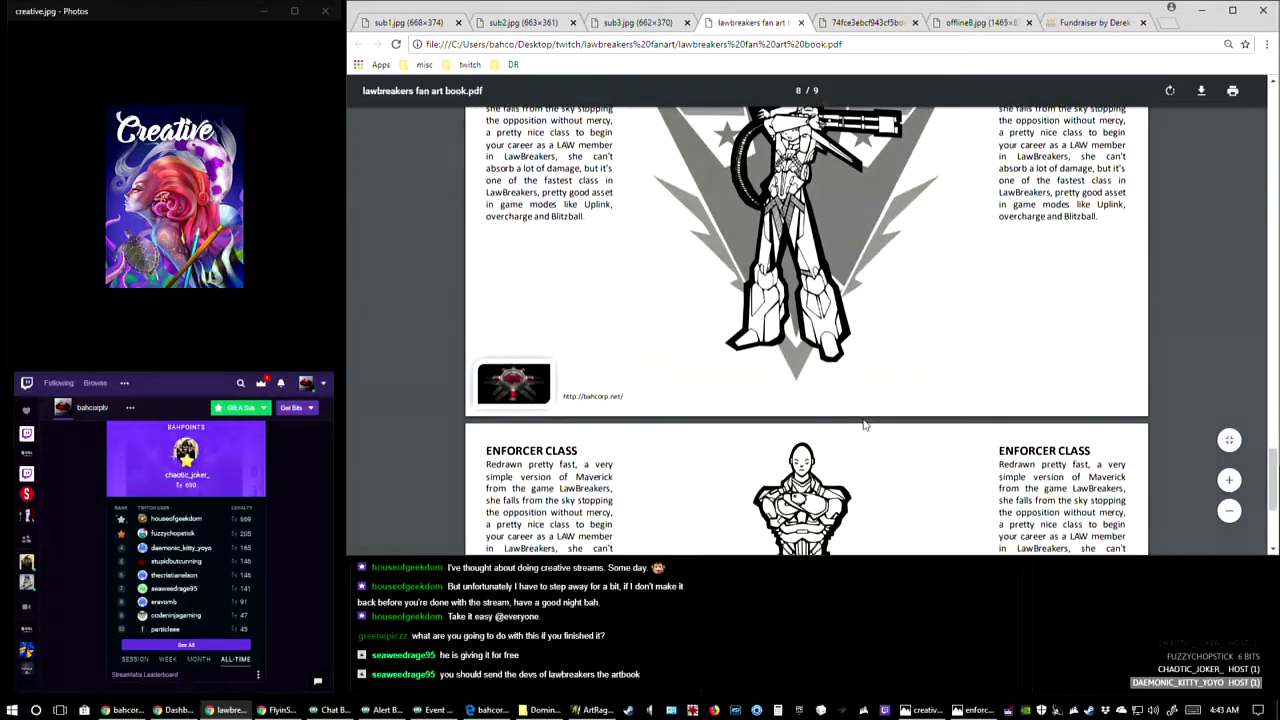
scroll(865, 425, down, 3)
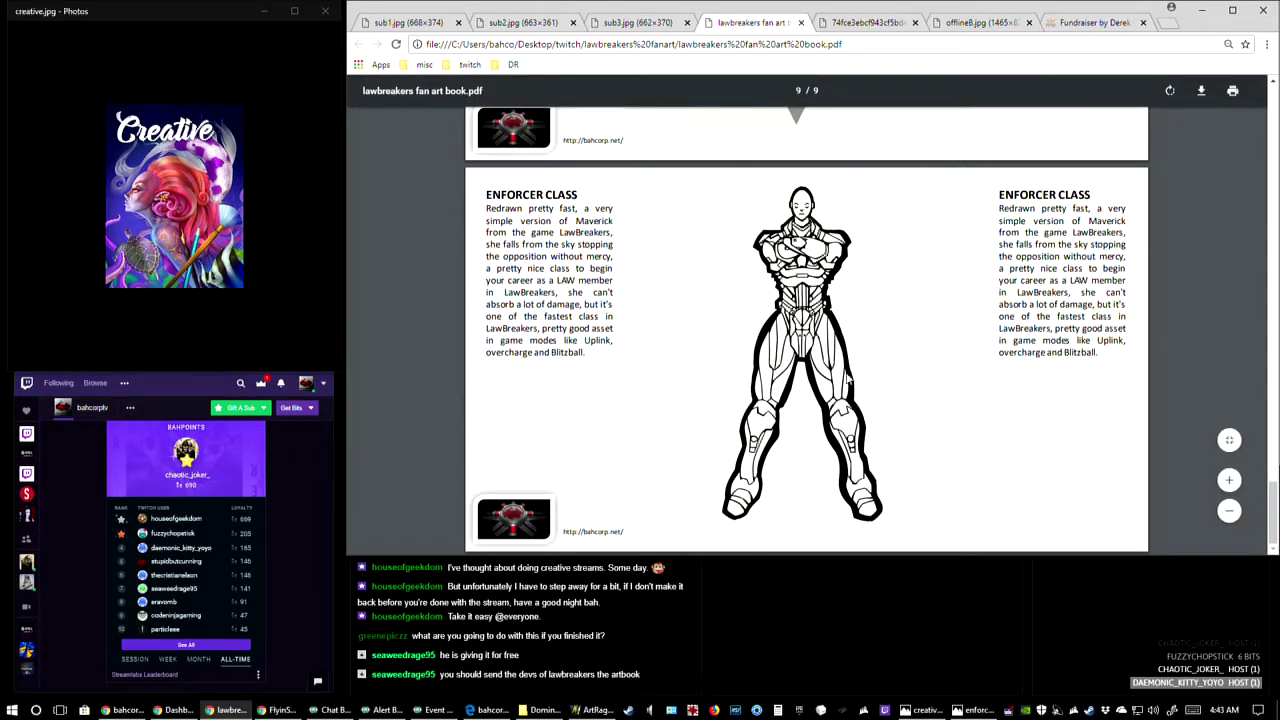
- Switch to ArtRage and erase the arrow's fletching with the Eraser, keeping only the front chevron beside the skull's jaw
click(592, 710)
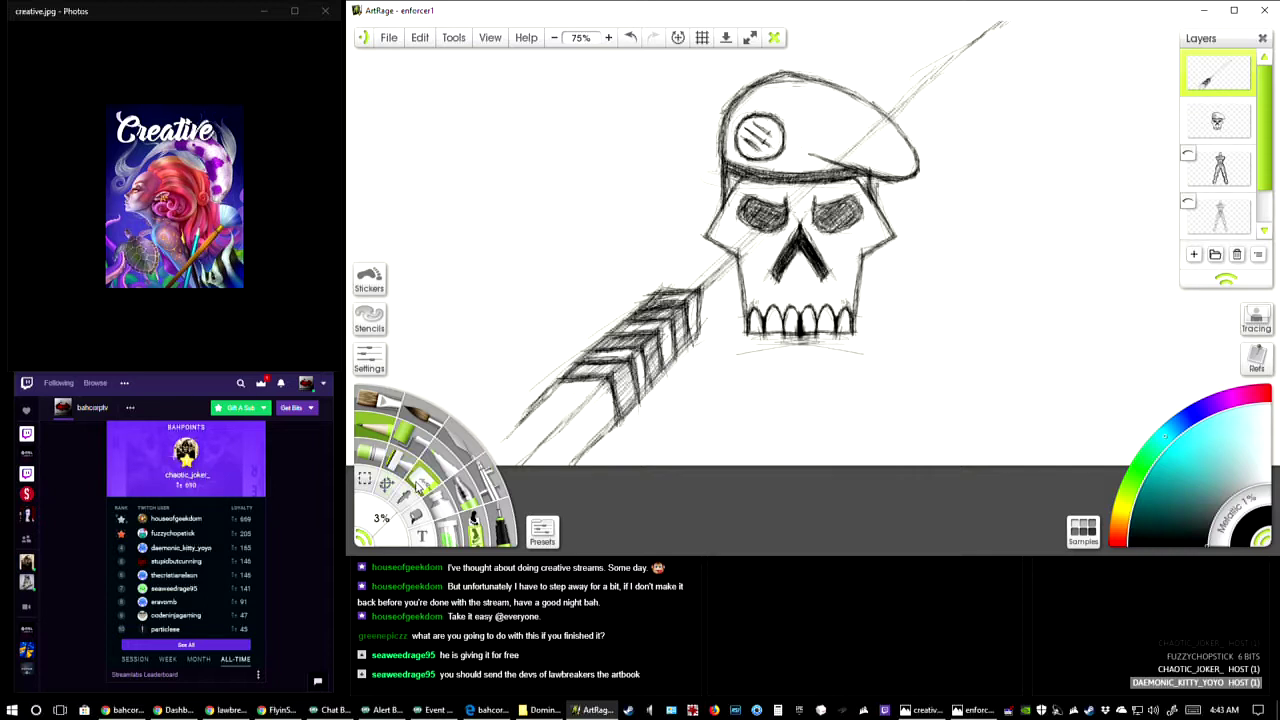
click(420, 488)
mouse_move(558, 376)
mouse_down()
mouse_move(630, 338)
mouse_move(573, 375)
mouse_move(610, 360)
mouse_move(630, 395)
mouse_move(655, 360)
mouse_move(627, 378)
mouse_move(591, 447)
mouse_up()
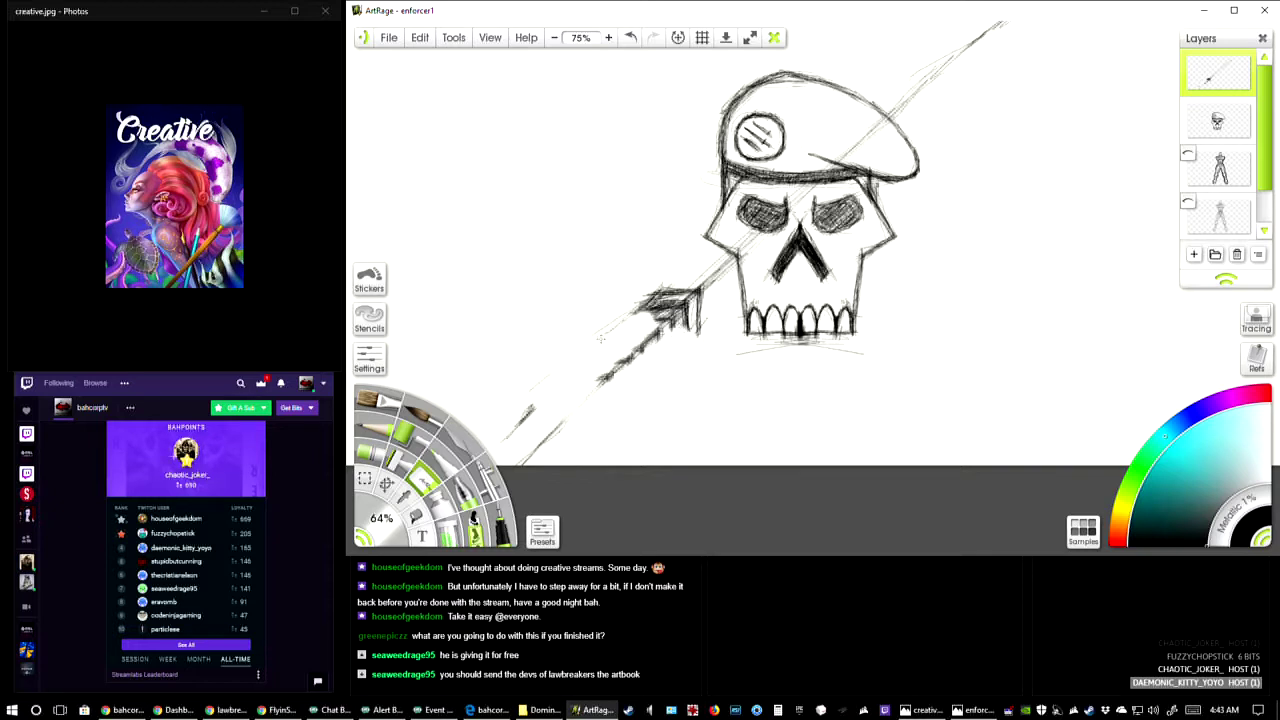
mouse_move(600, 339)
mouse_down()
mouse_move(488, 454)
mouse_move(555, 374)
mouse_move(658, 327)
mouse_move(488, 482)
mouse_up()
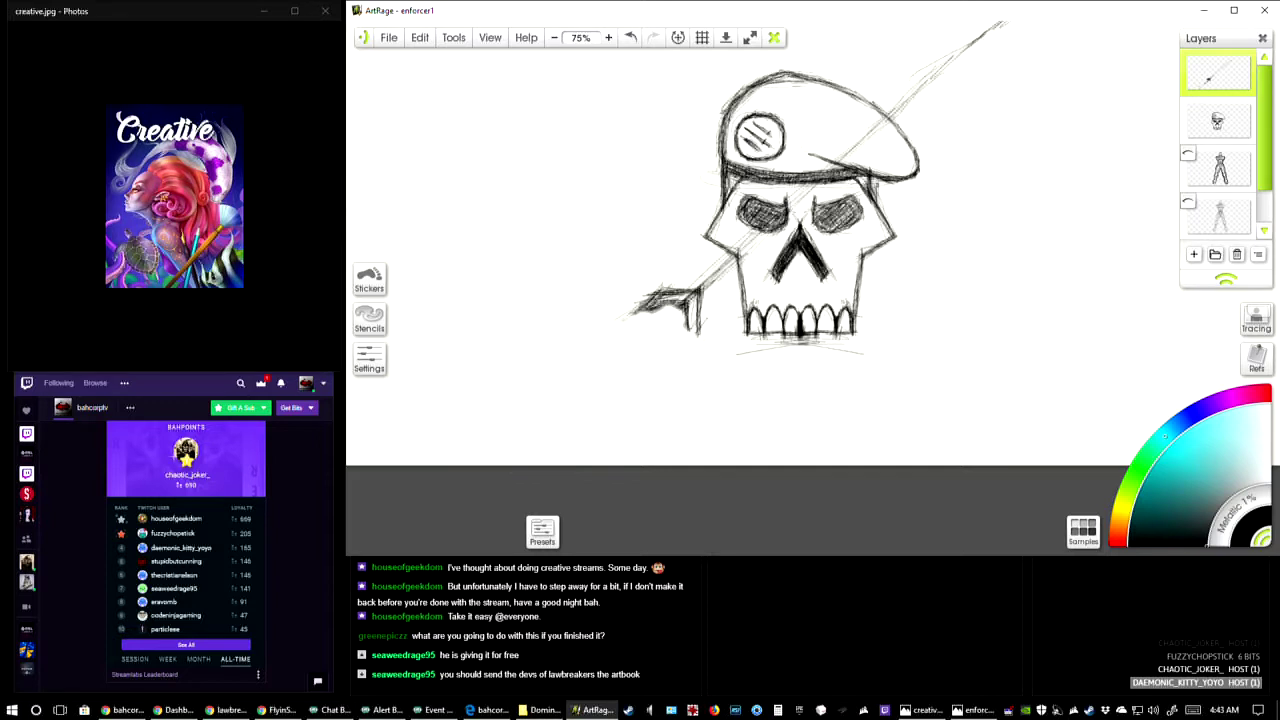
mouse_move(636, 329)
mouse_down()
mouse_move(662, 310)
mouse_move(688, 324)
mouse_up()
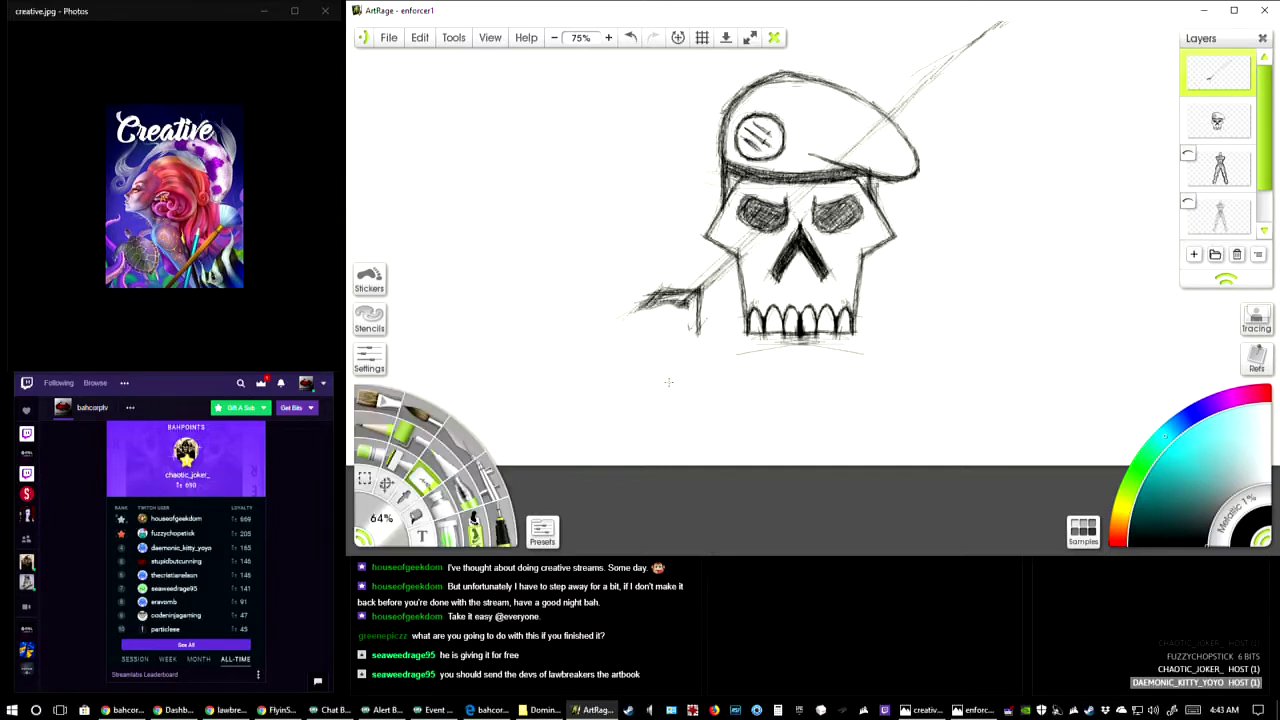
- Sketch the fletching's centre line and its long upper and lower edges with the Pencil, running diagonally back from the front chevron
drag(381, 518, 410, 420)
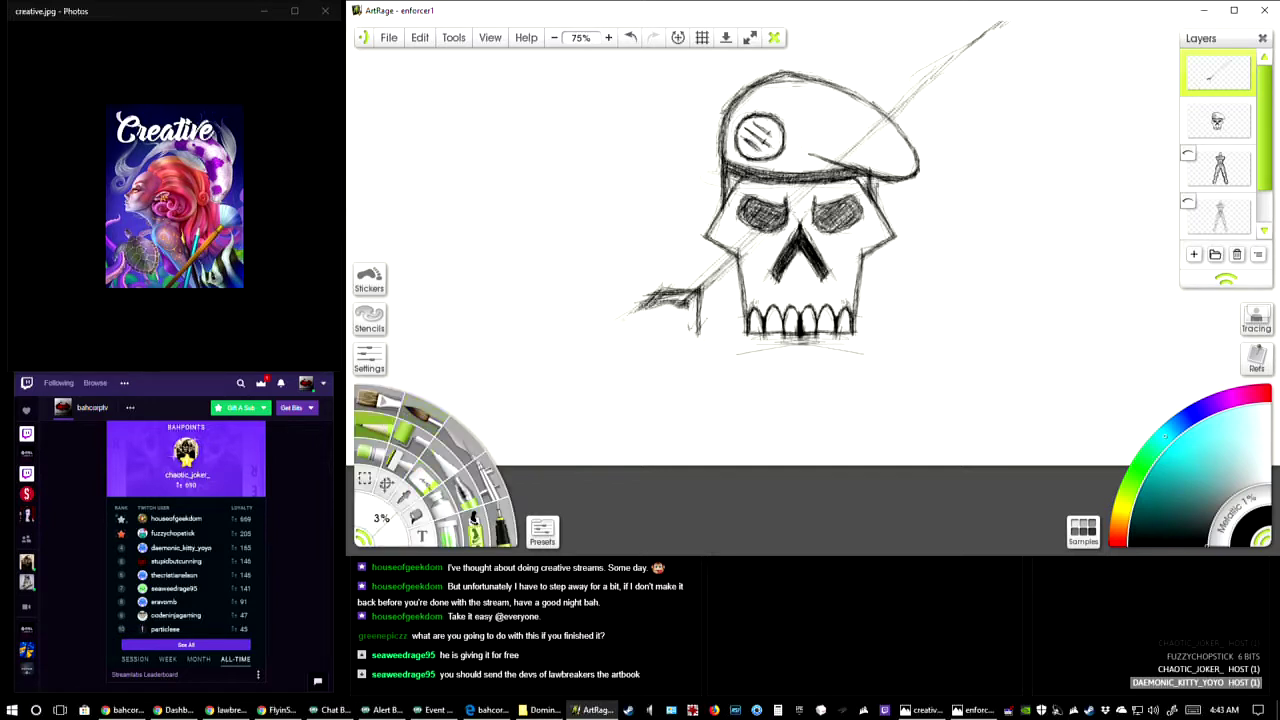
drag(665, 320, 499, 467)
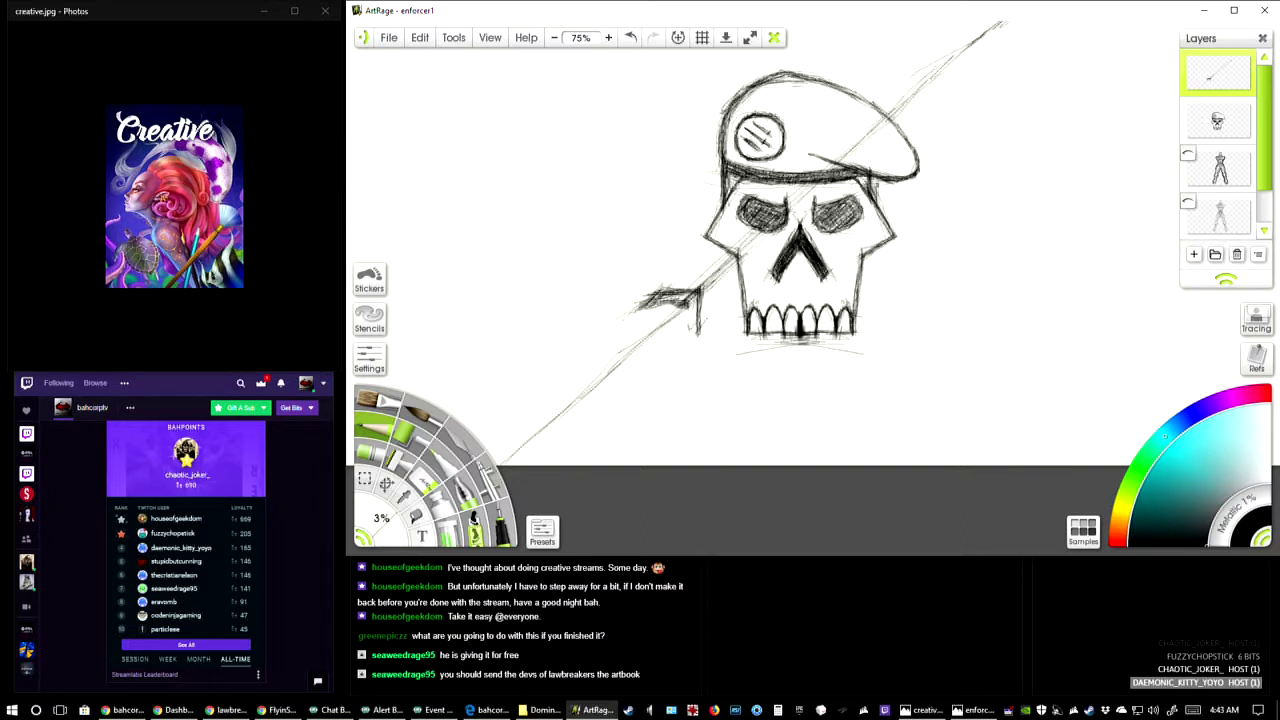
mouse_move(686, 294)
mouse_down()
mouse_move(690, 346)
mouse_move(634, 404)
mouse_up()
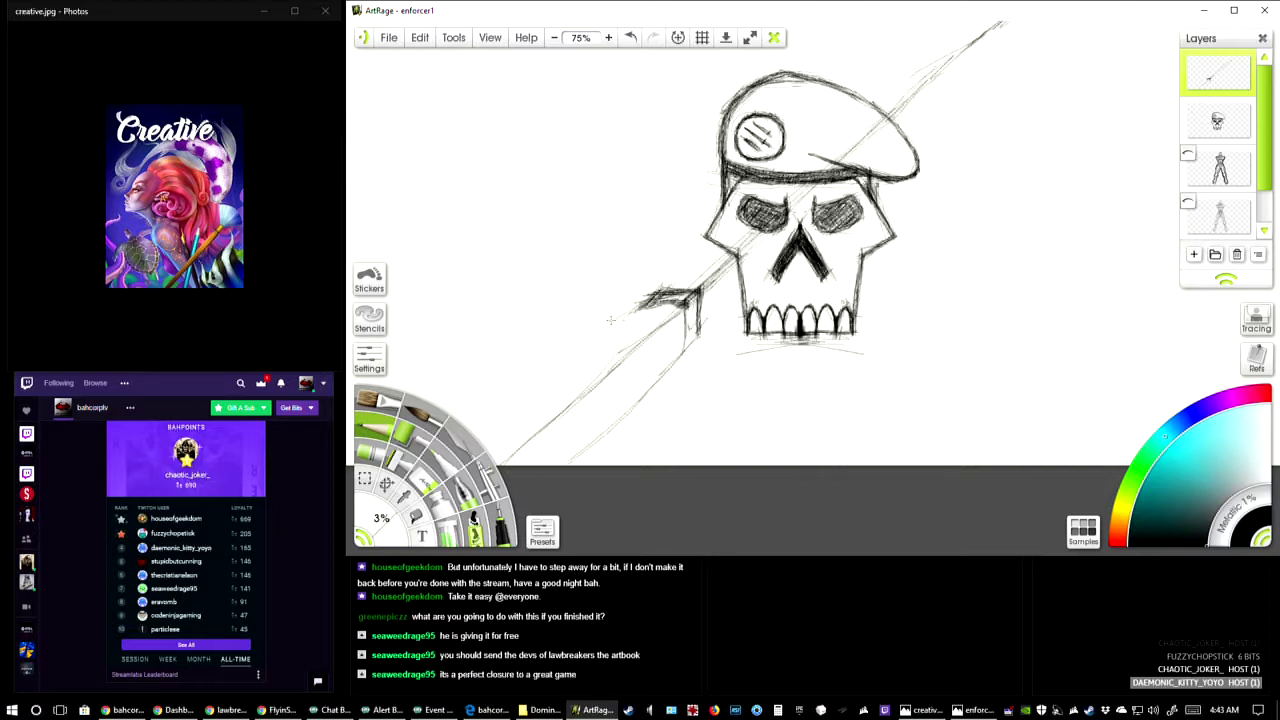
drag(626, 310, 562, 368)
mouse_move(401, 508)
drag(640, 304, 588, 340)
drag(634, 312, 538, 376)
drag(600, 336, 510, 398)
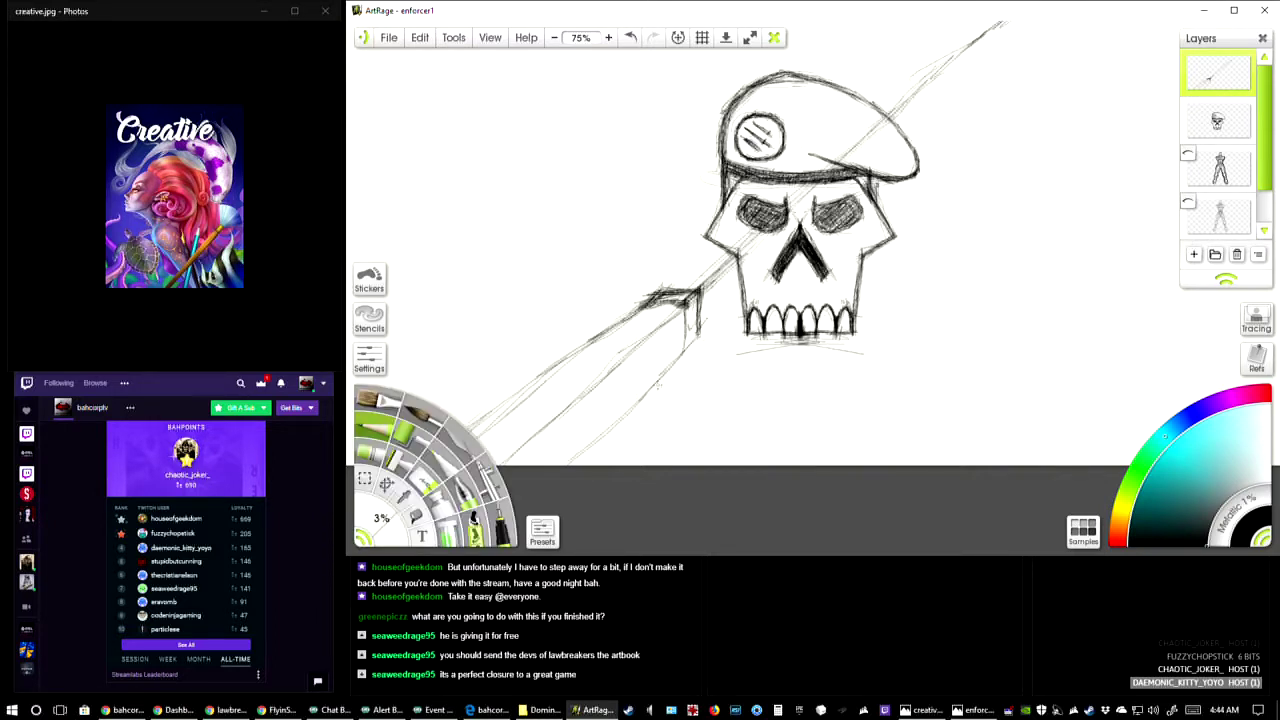
drag(690, 346, 564, 464)
drag(614, 418, 568, 464)
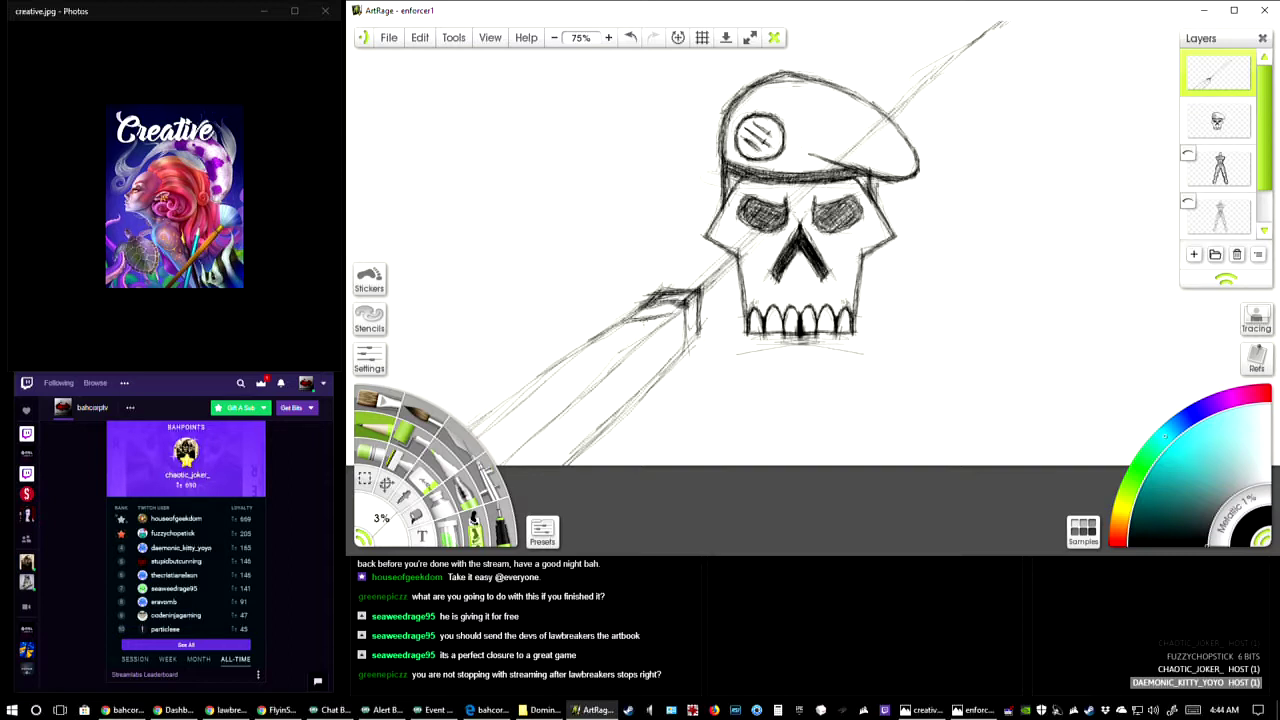
- Draw a second chevron directly behind the front one and reinforce the fletching's long guide lines
drag(673, 318, 676, 368)
mouse_move(646, 298)
mouse_down()
mouse_move(684, 310)
mouse_move(638, 315)
mouse_move(680, 306)
mouse_move(672, 326)
mouse_move(692, 306)
mouse_move(670, 340)
mouse_move(680, 354)
mouse_up()
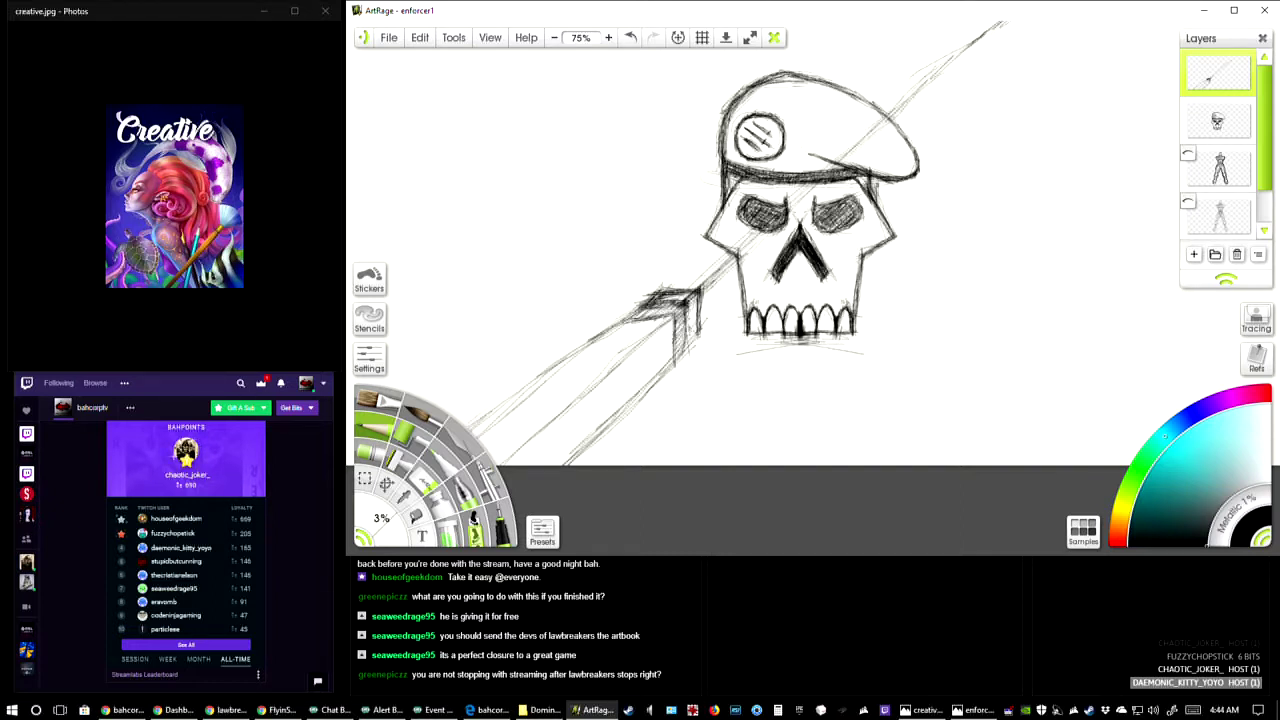
mouse_move(680, 354)
mouse_down()
mouse_move(690, 334)
mouse_move(696, 350)
mouse_up()
drag(598, 336, 416, 471)
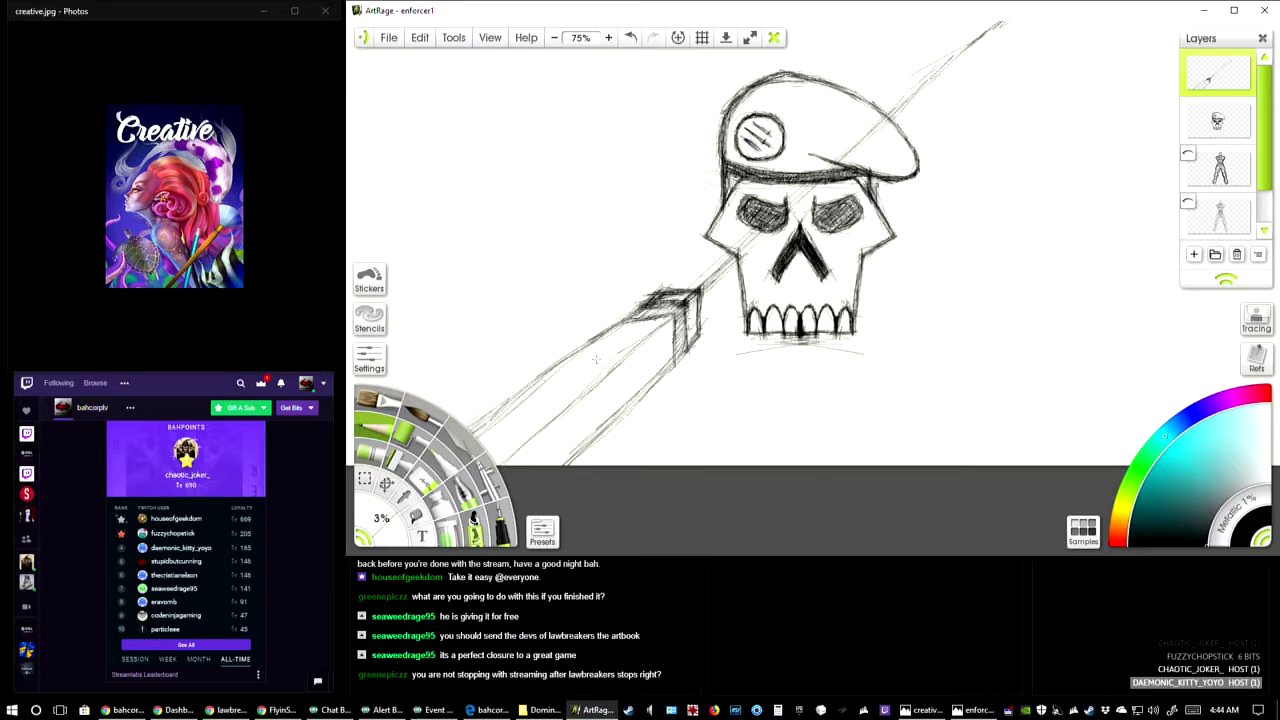
mouse_move(620, 360)
mouse_down()
mouse_move(566, 408)
mouse_move(567, 459)
mouse_up()
drag(627, 323, 679, 317)
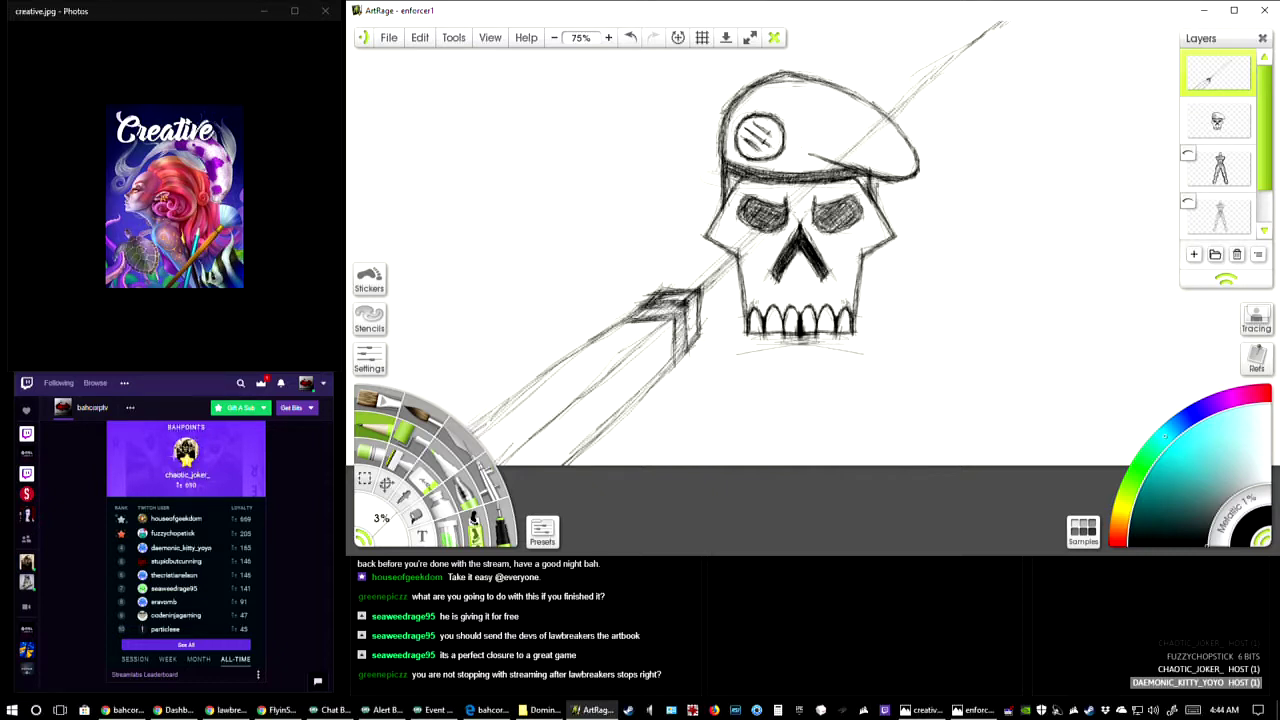
drag(692, 341, 686, 358)
- Sketch two more chevron bars along the middle of the fletching, spaced behind the second chevron
mouse_move(656, 336)
mouse_down()
mouse_move(659, 388)
mouse_move(640, 332)
mouse_move(660, 329)
mouse_move(660, 390)
mouse_up()
drag(658, 352, 658, 380)
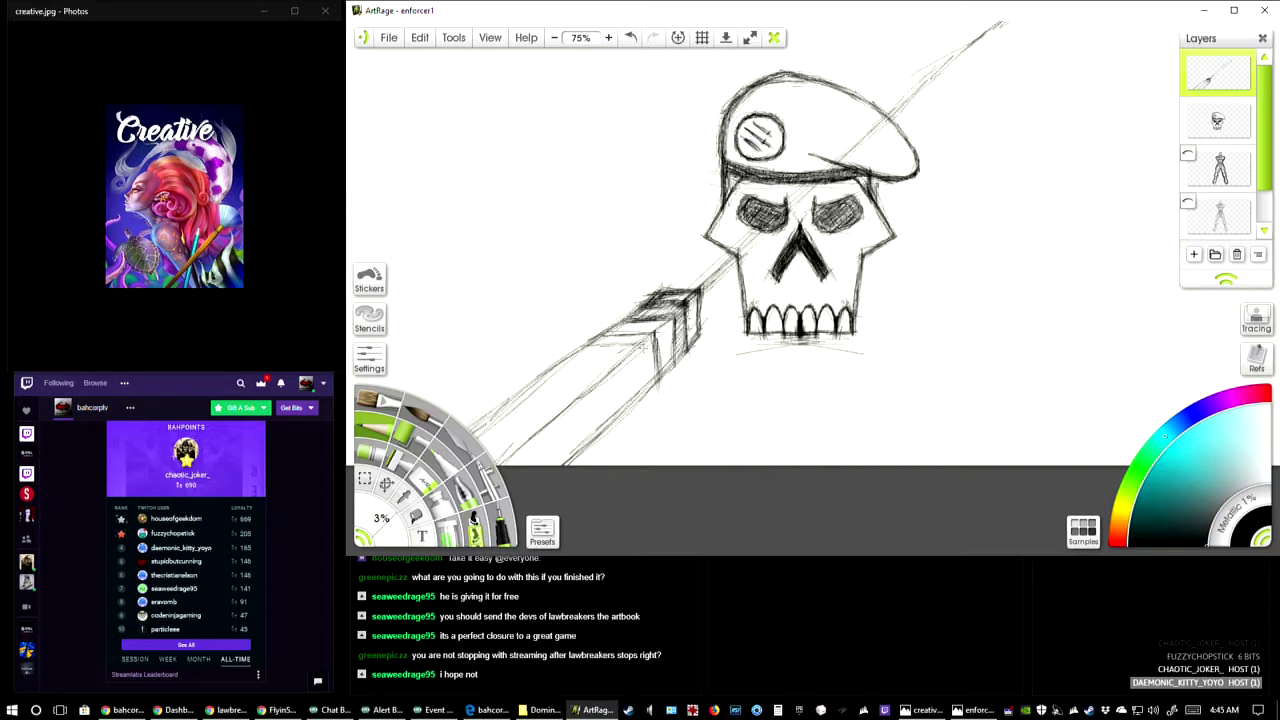
drag(644, 338, 647, 391)
mouse_move(592, 350)
mouse_down()
mouse_move(612, 332)
mouse_move(654, 330)
mouse_move(648, 393)
mouse_move(622, 376)
mouse_move(624, 420)
mouse_up()
mouse_move(622, 358)
mouse_down()
mouse_move(573, 358)
mouse_move(634, 366)
mouse_up()
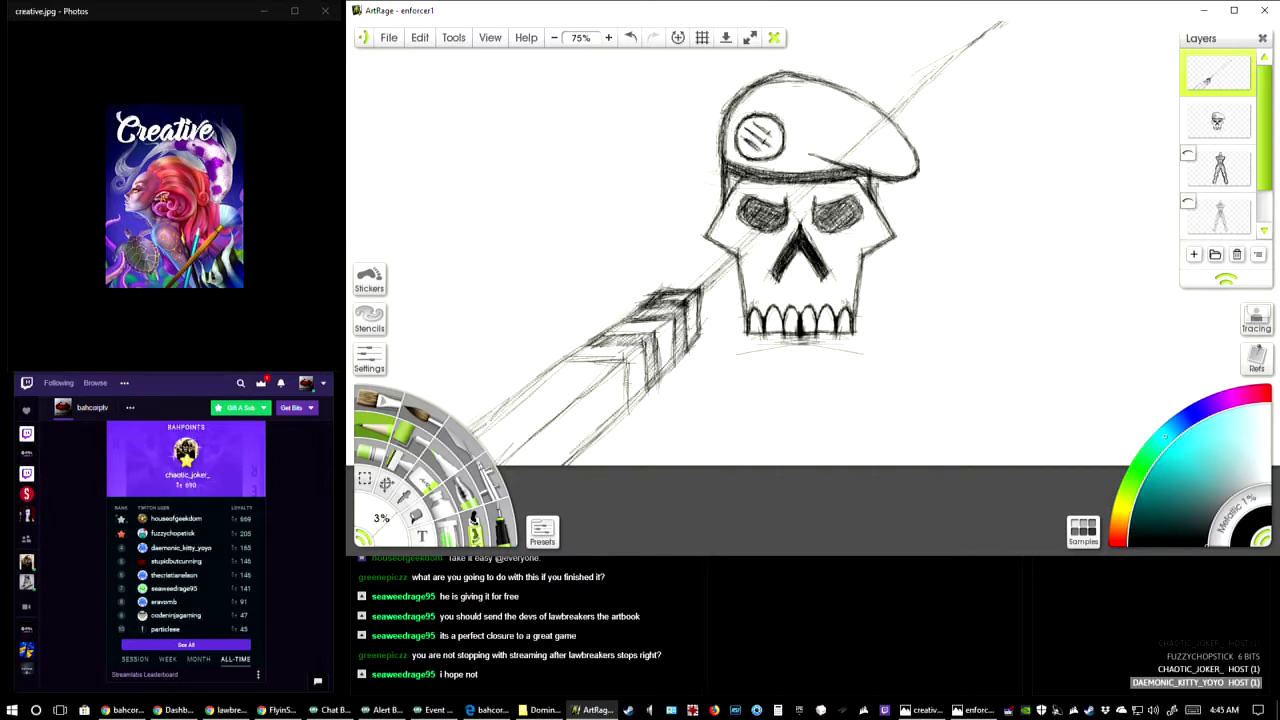
mouse_move(626, 358)
mouse_down()
mouse_move(616, 424)
mouse_move(614, 412)
mouse_up()
mouse_move(546, 374)
mouse_down()
mouse_move(606, 372)
mouse_move(618, 368)
mouse_move(556, 370)
mouse_move(618, 358)
mouse_move(624, 410)
mouse_up()
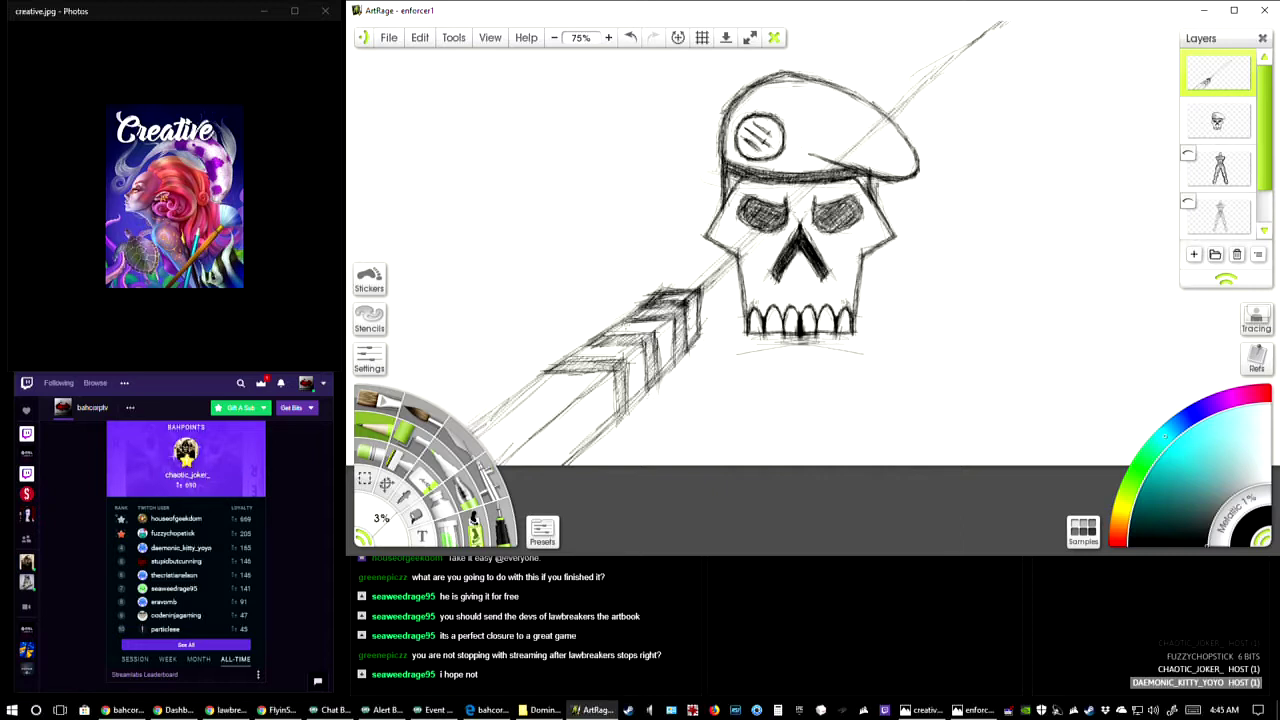
- Clean up the fletching's upper outline and retrace its upper and lower edges in pencil
drag(640, 302, 418, 463)
click(423, 485)
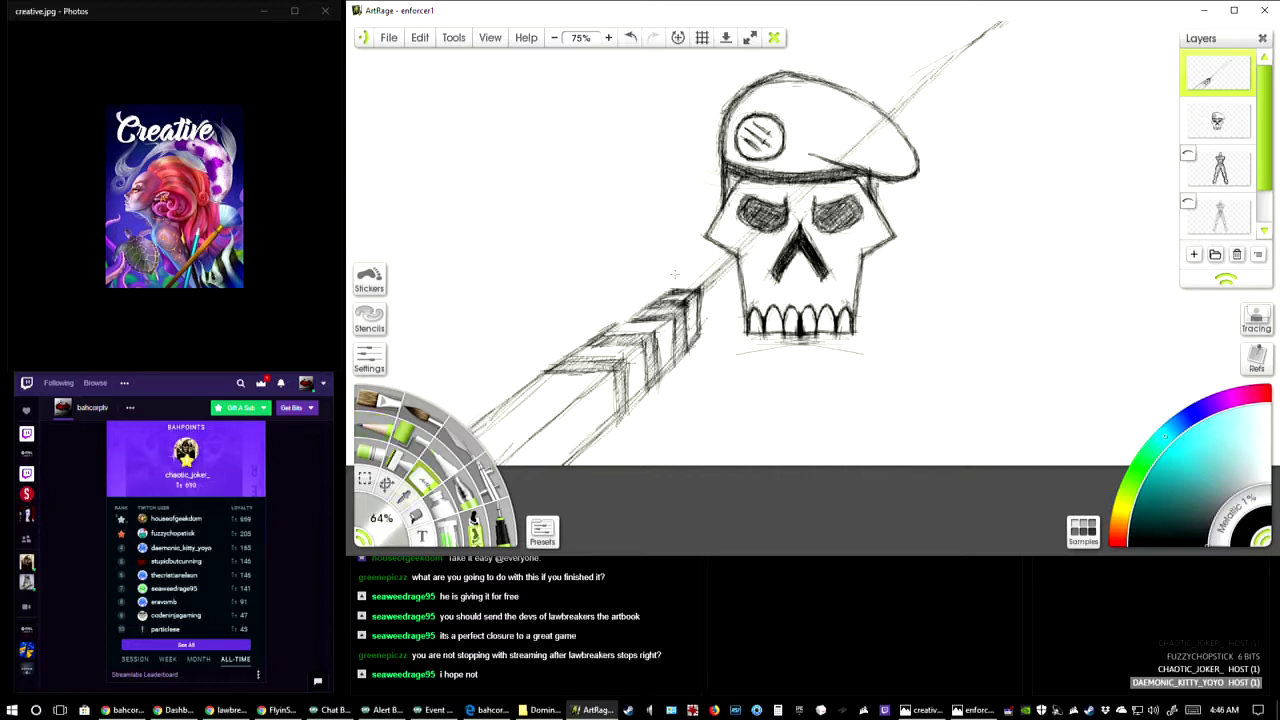
click(397, 428)
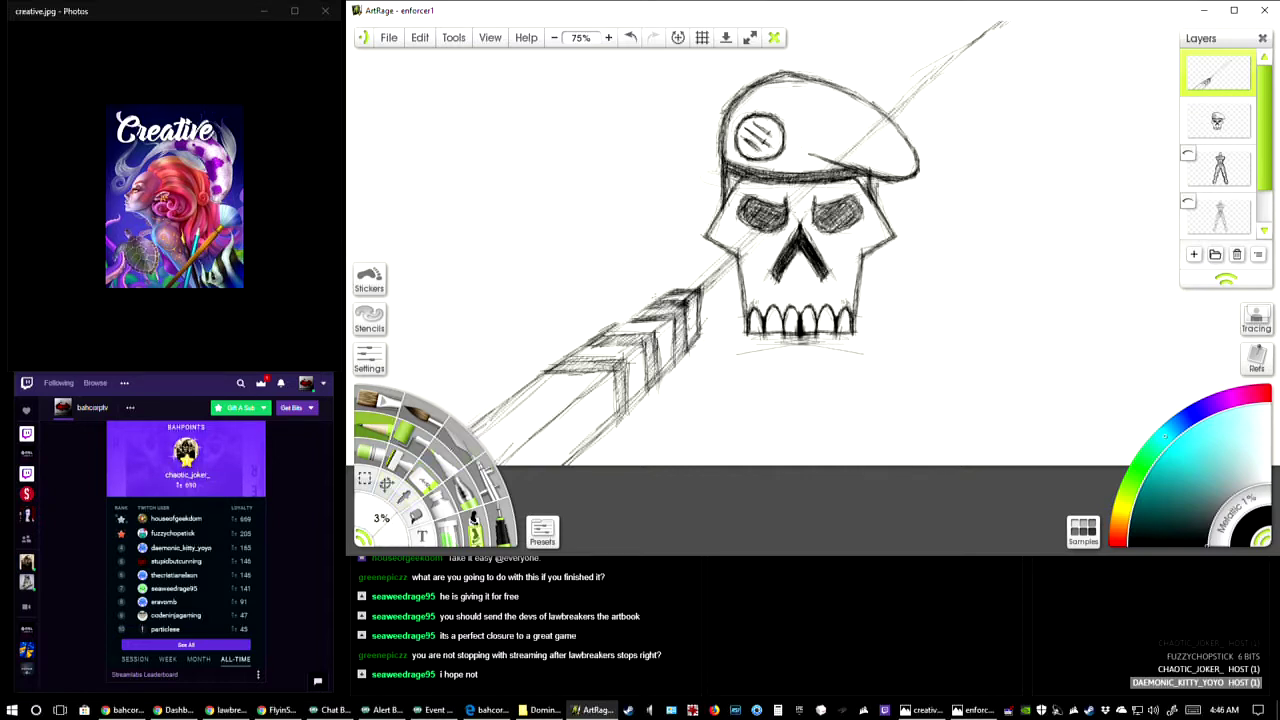
mouse_move(662, 298)
mouse_down()
mouse_move(585, 345)
mouse_move(665, 295)
mouse_up()
drag(699, 340, 570, 465)
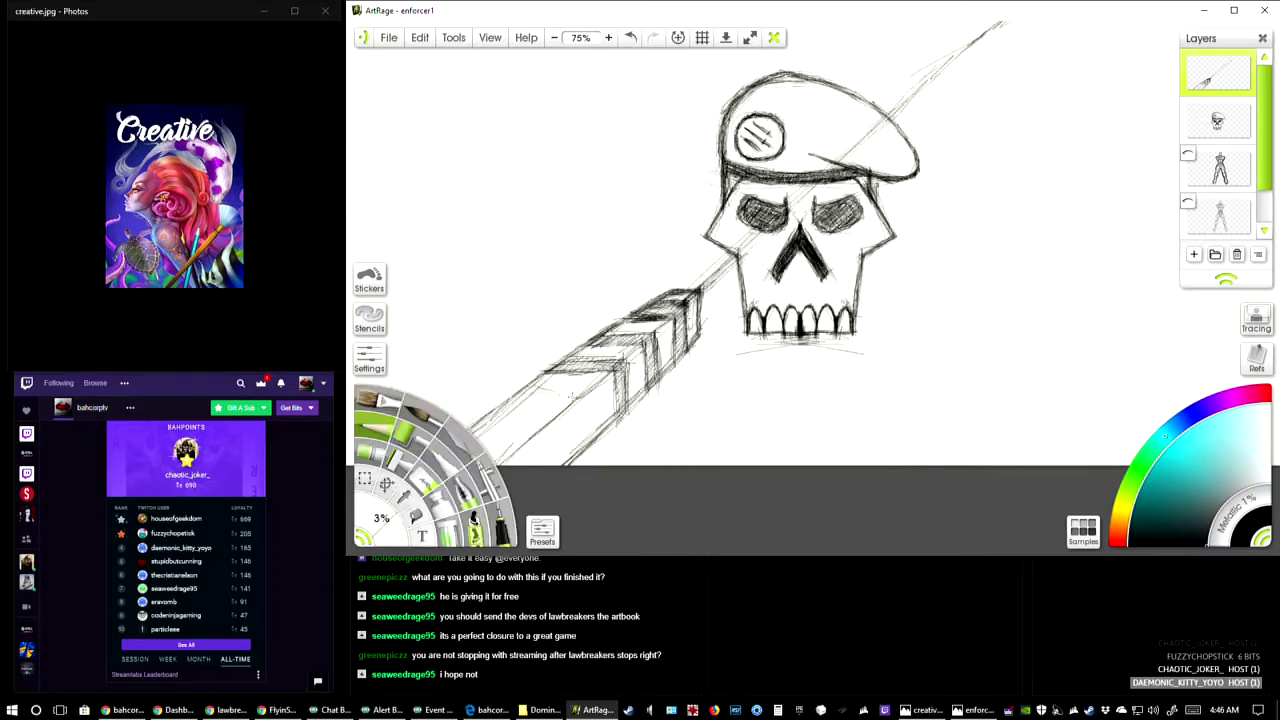
- Draw another chevron bar toward the rear of the fletching and shade it together with the bar in front of it
mouse_move(576, 395)
mouse_down()
mouse_move(512, 400)
mouse_move(544, 396)
mouse_move(589, 424)
mouse_move(590, 450)
mouse_move(590, 434)
mouse_up()
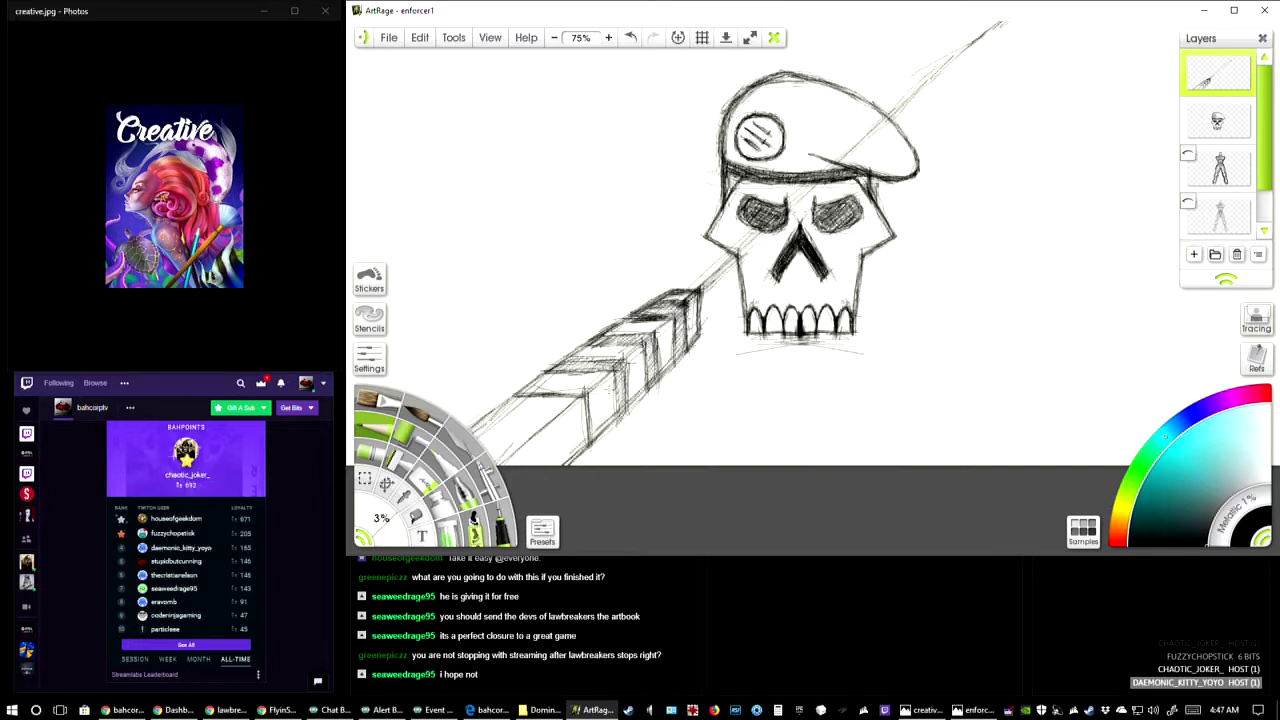
mouse_move(616, 370)
mouse_down()
mouse_move(620, 426)
mouse_move(622, 396)
mouse_up()
mouse_move(564, 358)
mouse_down()
mouse_move(618, 368)
mouse_move(606, 370)
mouse_up()
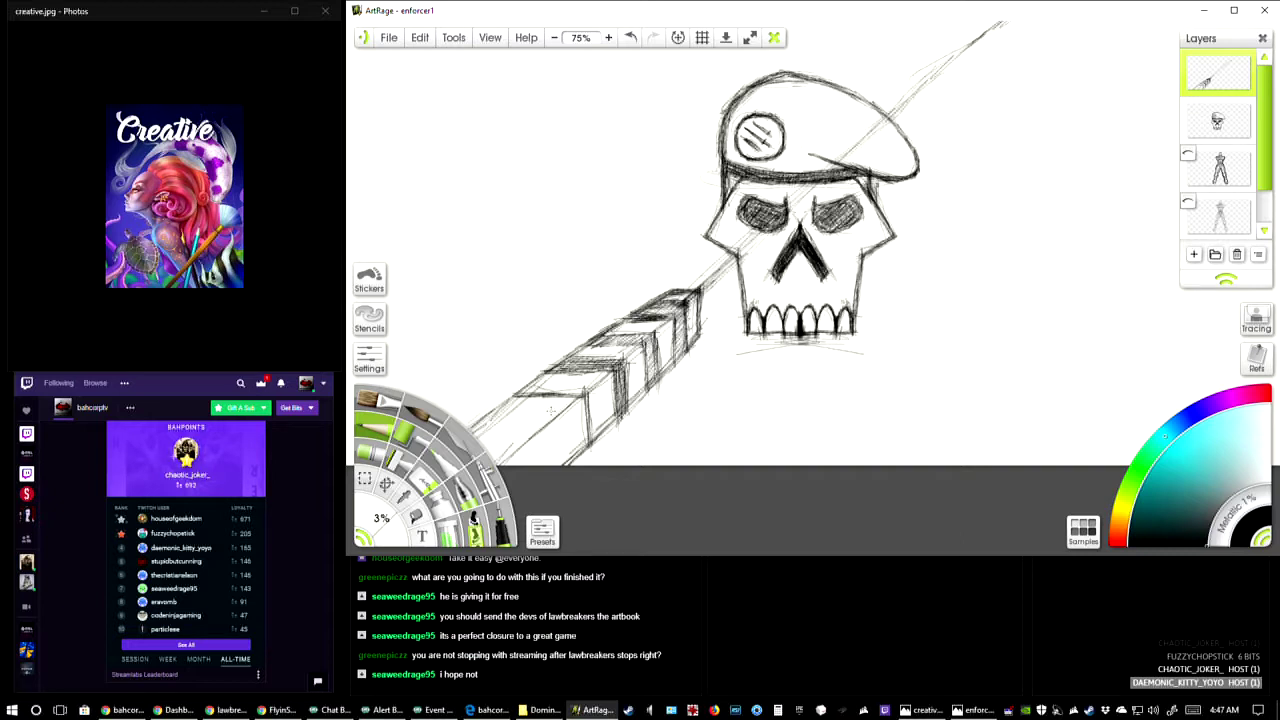
mouse_move(506, 398)
mouse_down()
mouse_move(574, 410)
mouse_move(568, 458)
mouse_up()
mouse_move(566, 406)
mouse_down()
mouse_move(574, 464)
mouse_move(572, 450)
mouse_up()
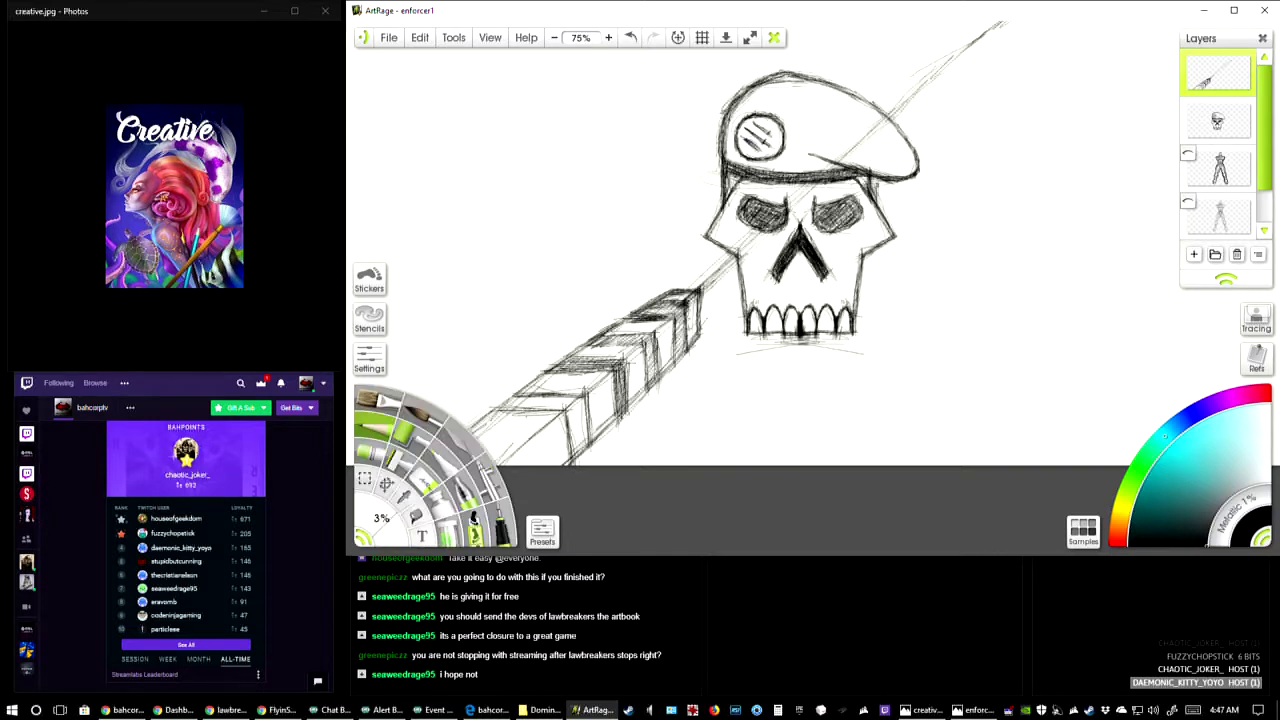
mouse_move(498, 408)
mouse_down()
mouse_move(532, 390)
mouse_move(586, 392)
mouse_move(590, 438)
mouse_move(584, 396)
mouse_up()
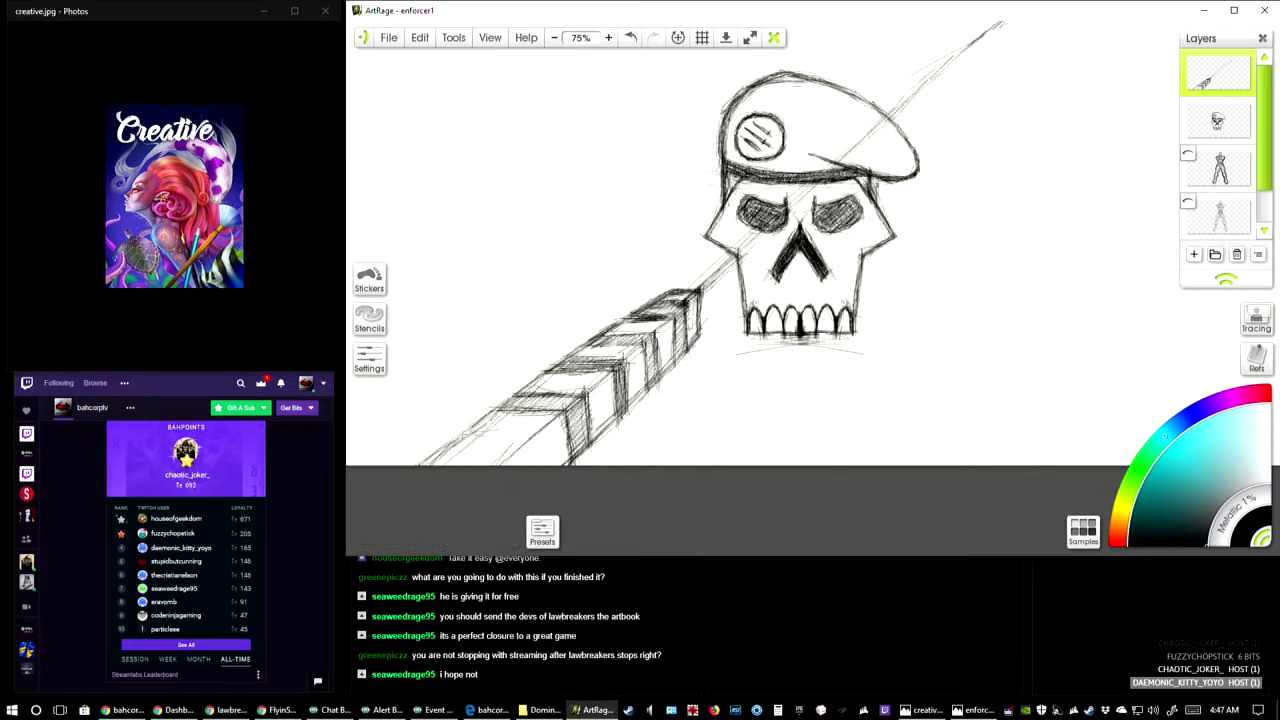
- Add the rearmost chevron at the end of the fletching and darken the upper edge up to the front chevron
mouse_move(470, 440)
mouse_down()
mouse_move(536, 432)
mouse_move(458, 442)
mouse_up()
drag(534, 460, 542, 436)
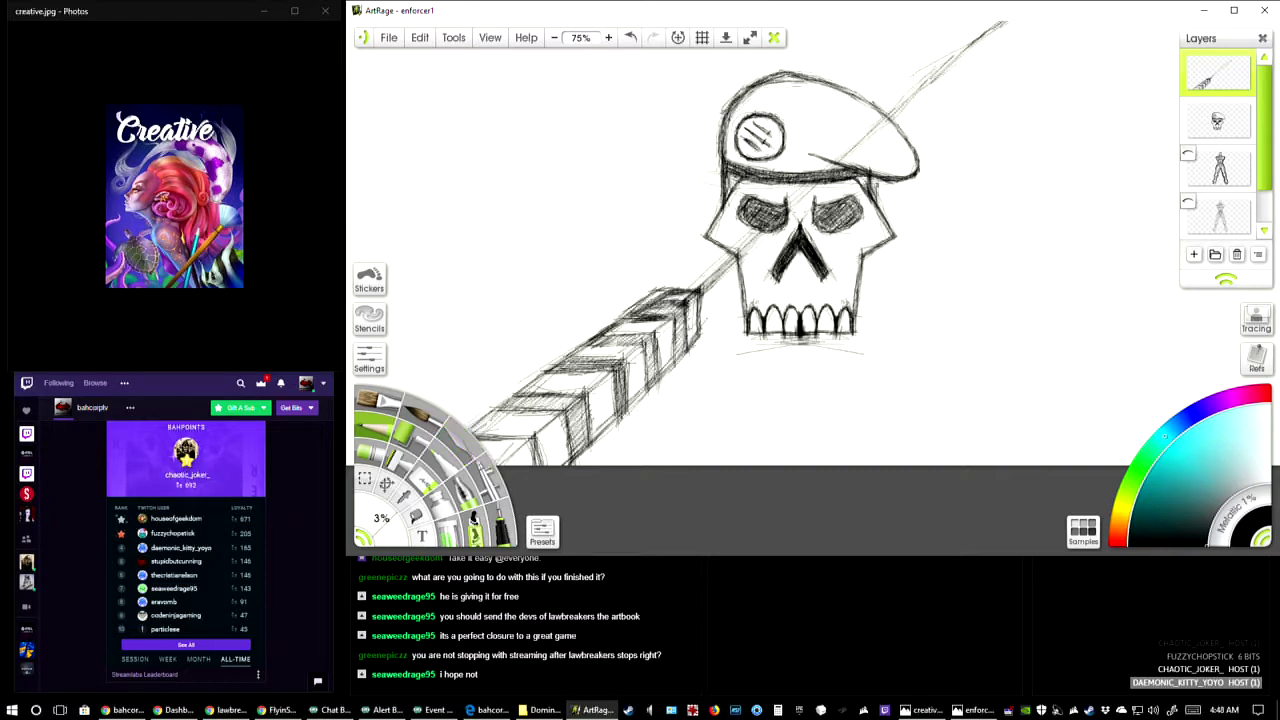
drag(646, 308, 682, 303)
drag(610, 326, 644, 304)
drag(576, 350, 602, 332)
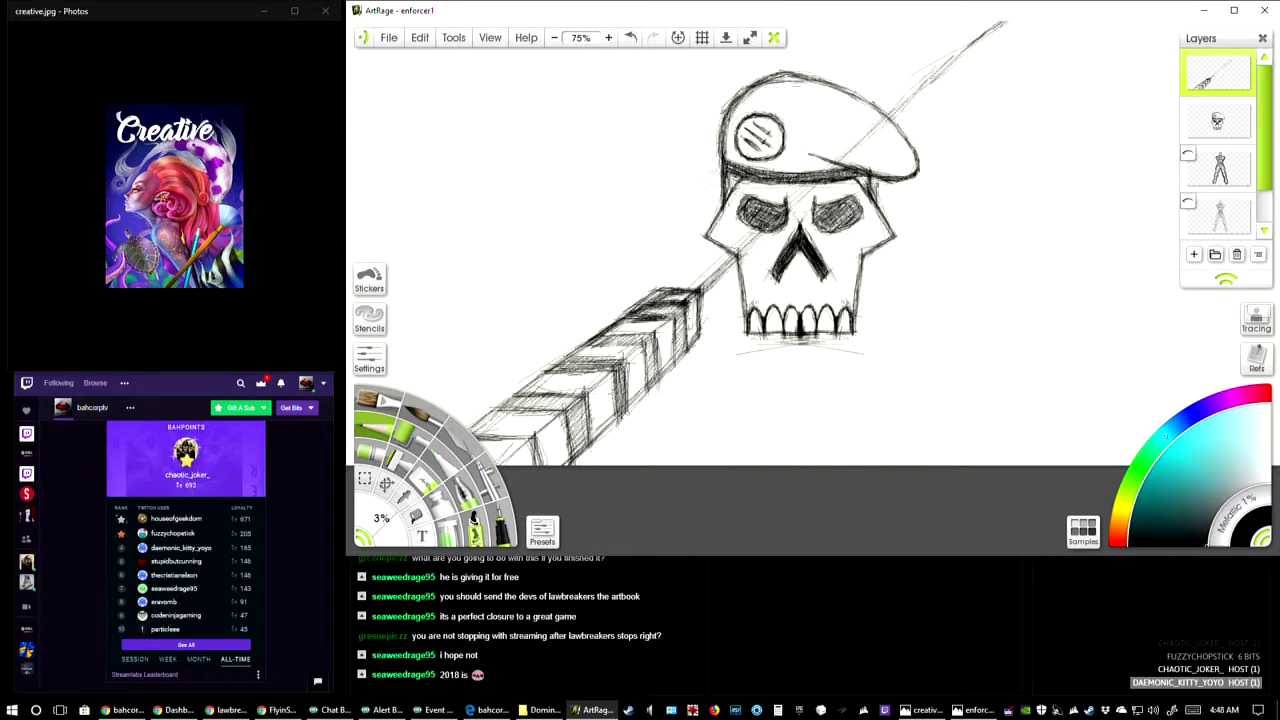
- Add pencil hatching to the rearmost chevron bar at the lower end of the fletching
drag(771, 121, 761, 130)
key(ctrl+z)
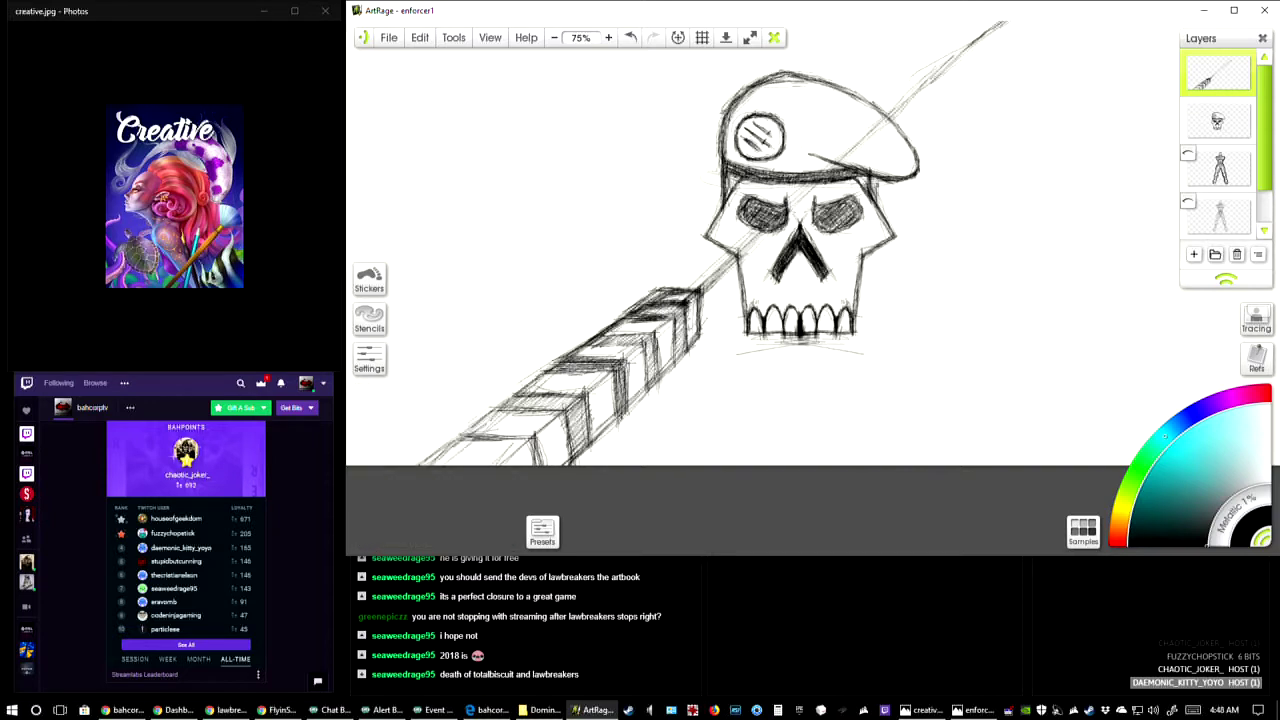
mouse_move(484, 418)
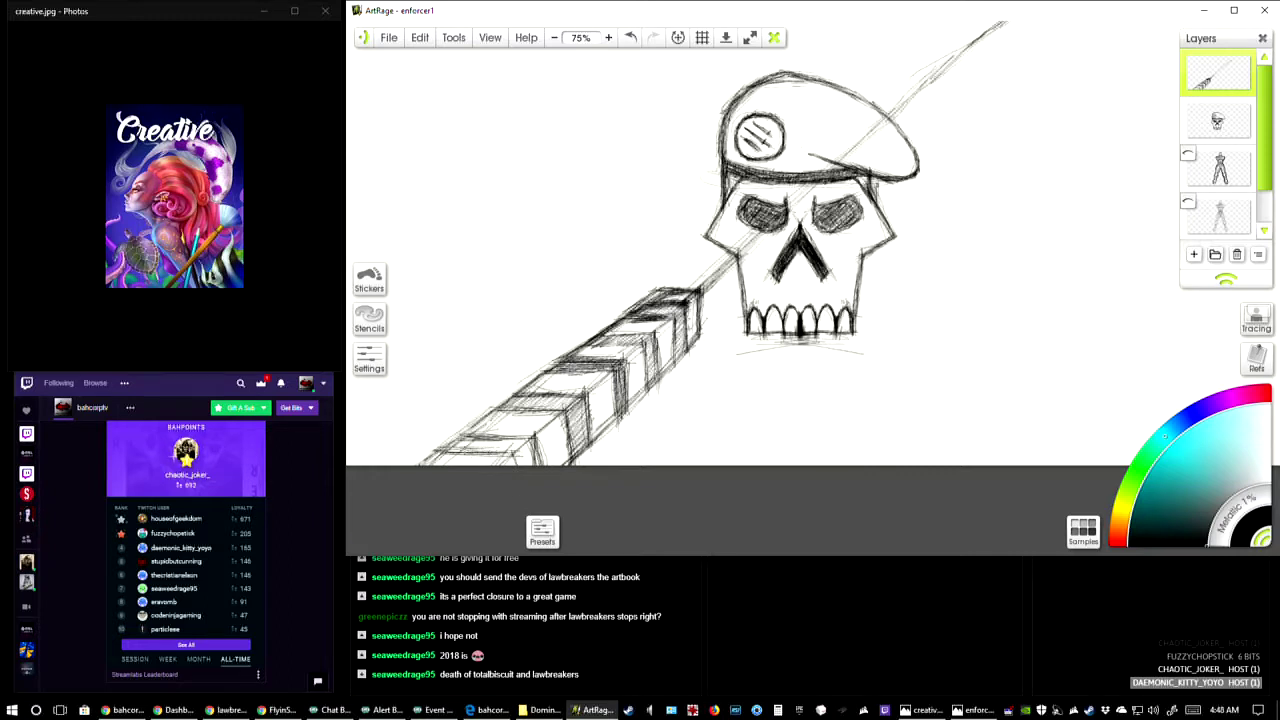
mouse_move(513, 456)
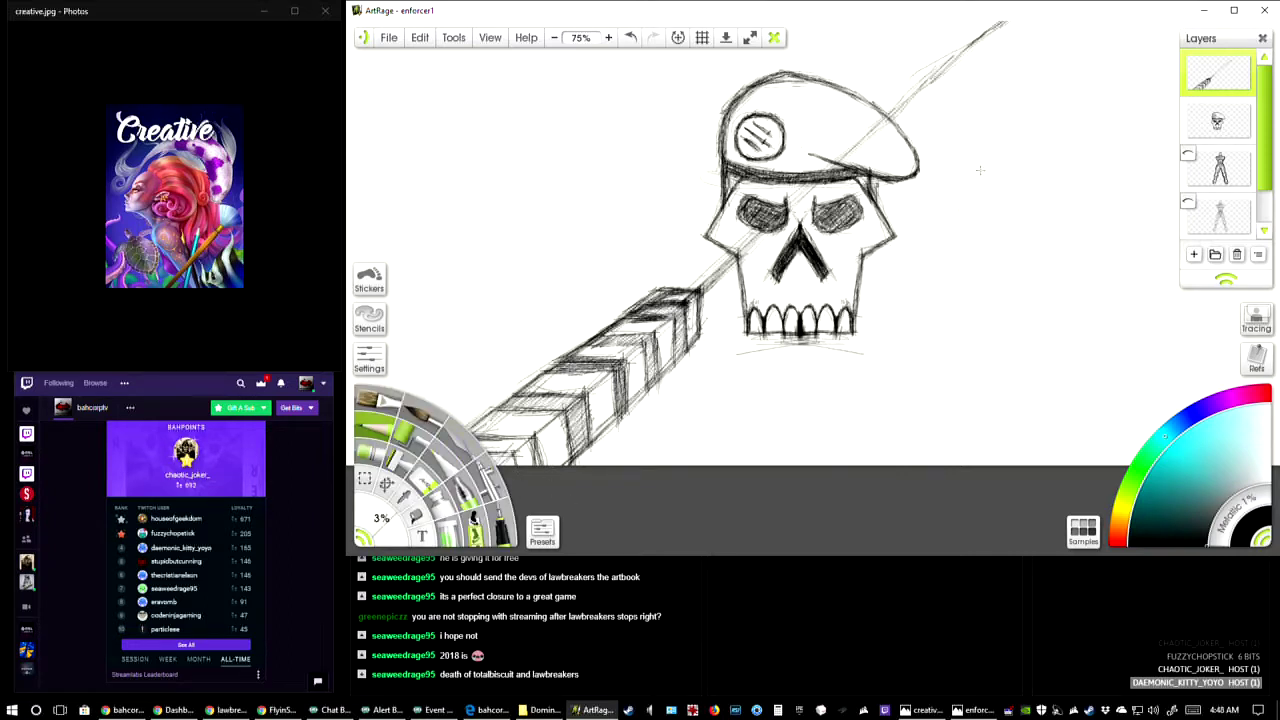
mouse_move(974, 121)
mouse_down()
mouse_move(860, 222)
mouse_move(921, 184)
mouse_up()
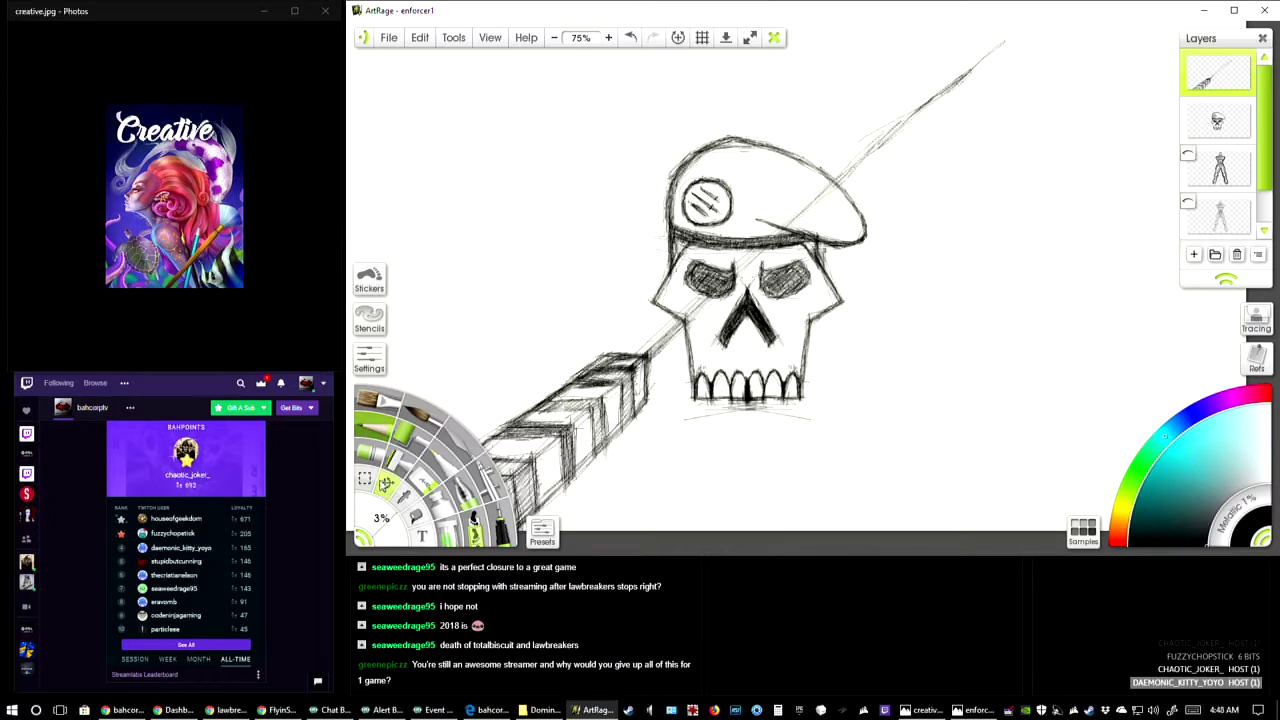
click(385, 484)
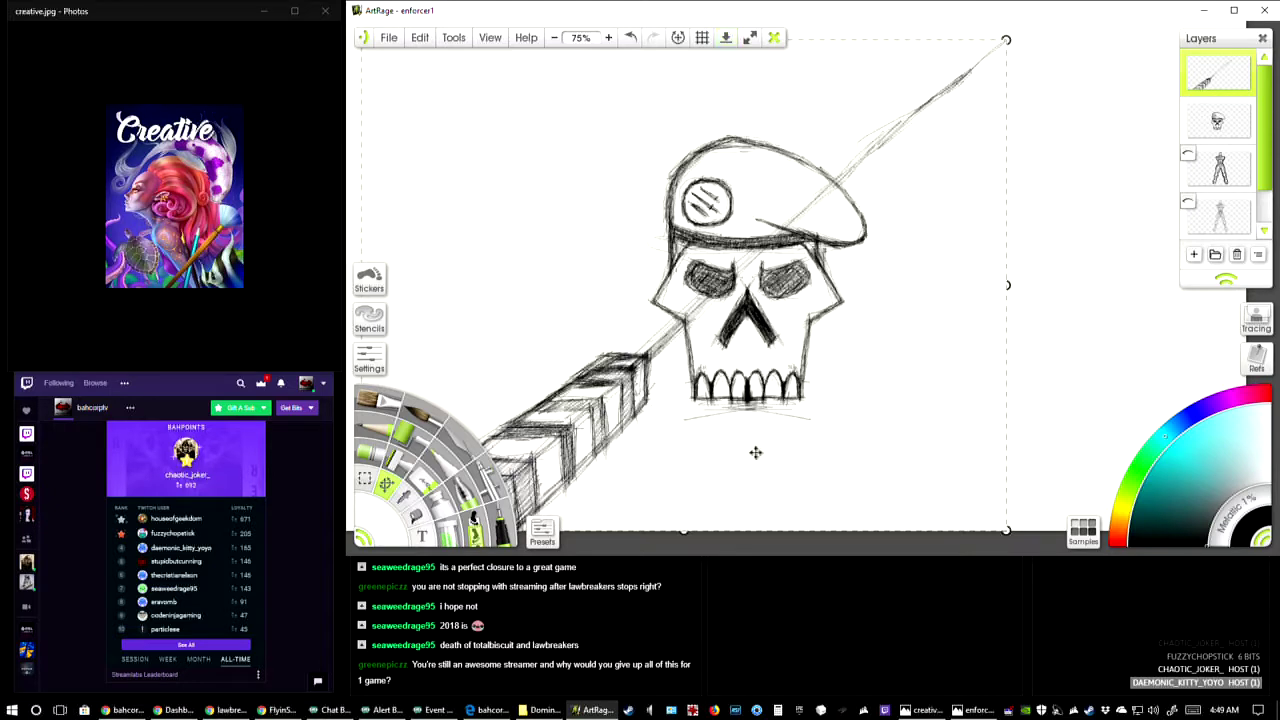
click(365, 481)
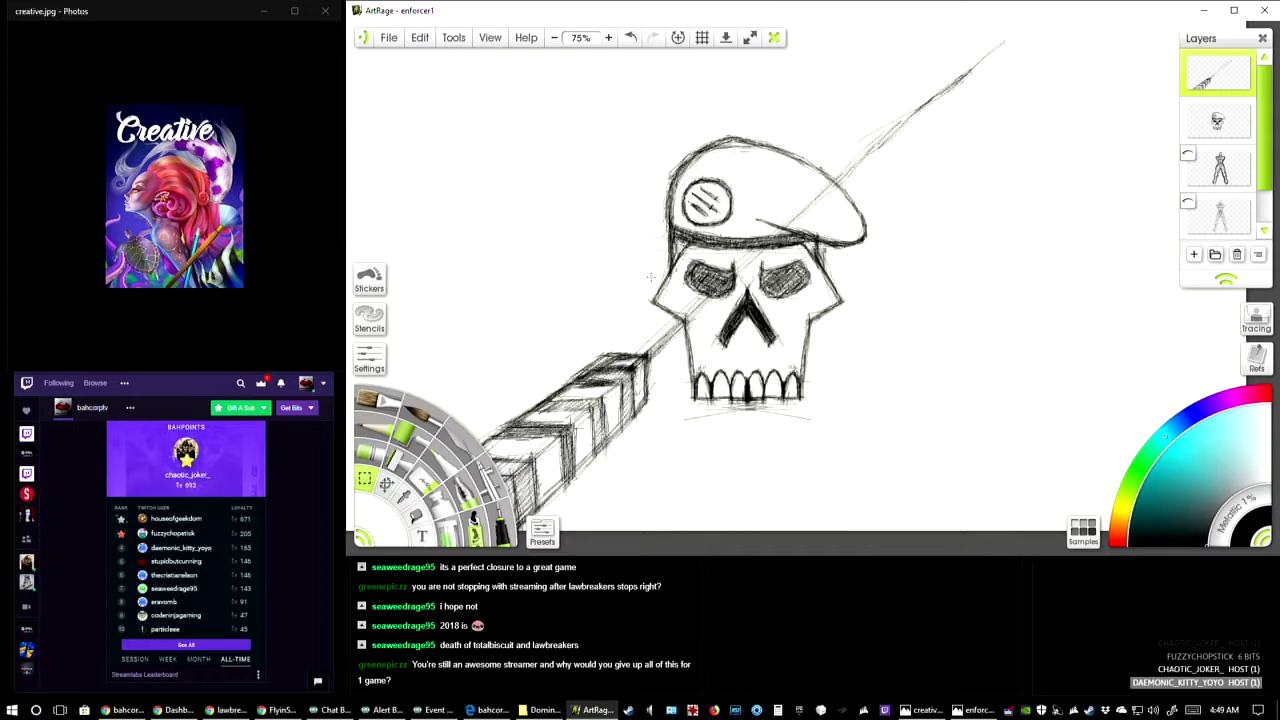
- Sketch a barbed, triangular arrowhead in pencil at the upper tip of the arrow's shaft
click(554, 37)
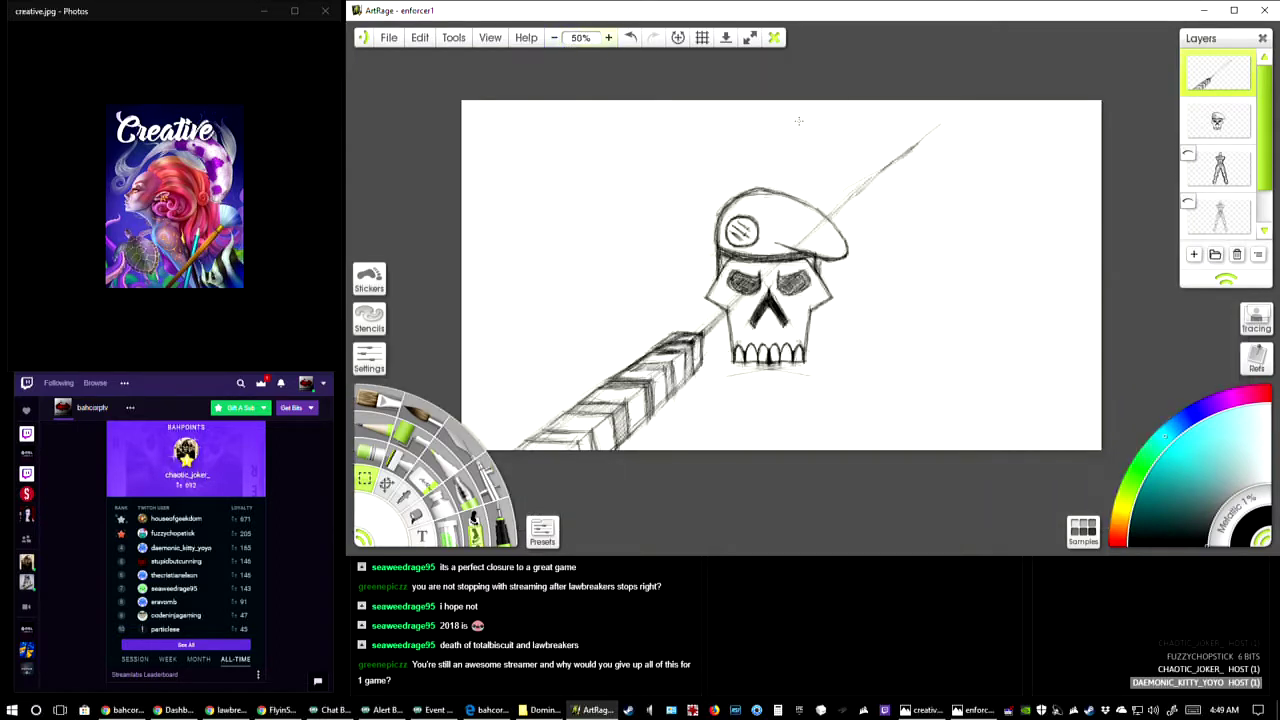
drag(904, 171, 880, 199)
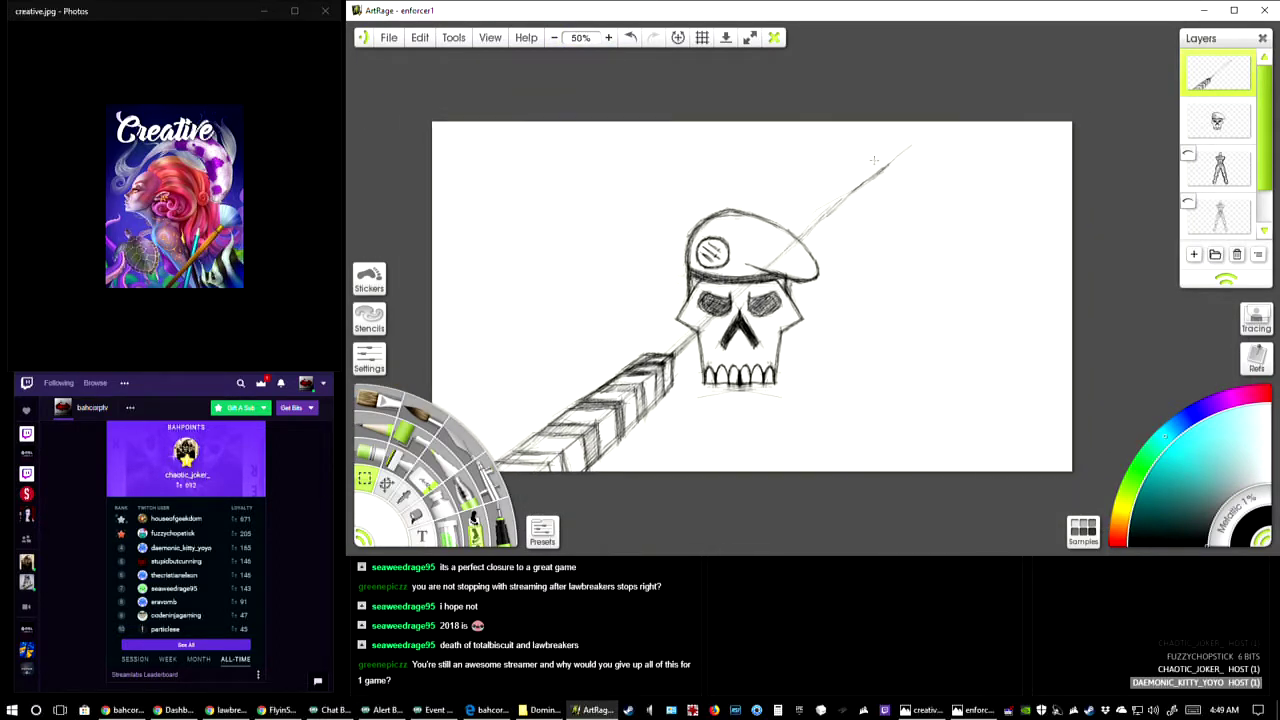
click(608, 37)
drag(667, 422, 668, 415)
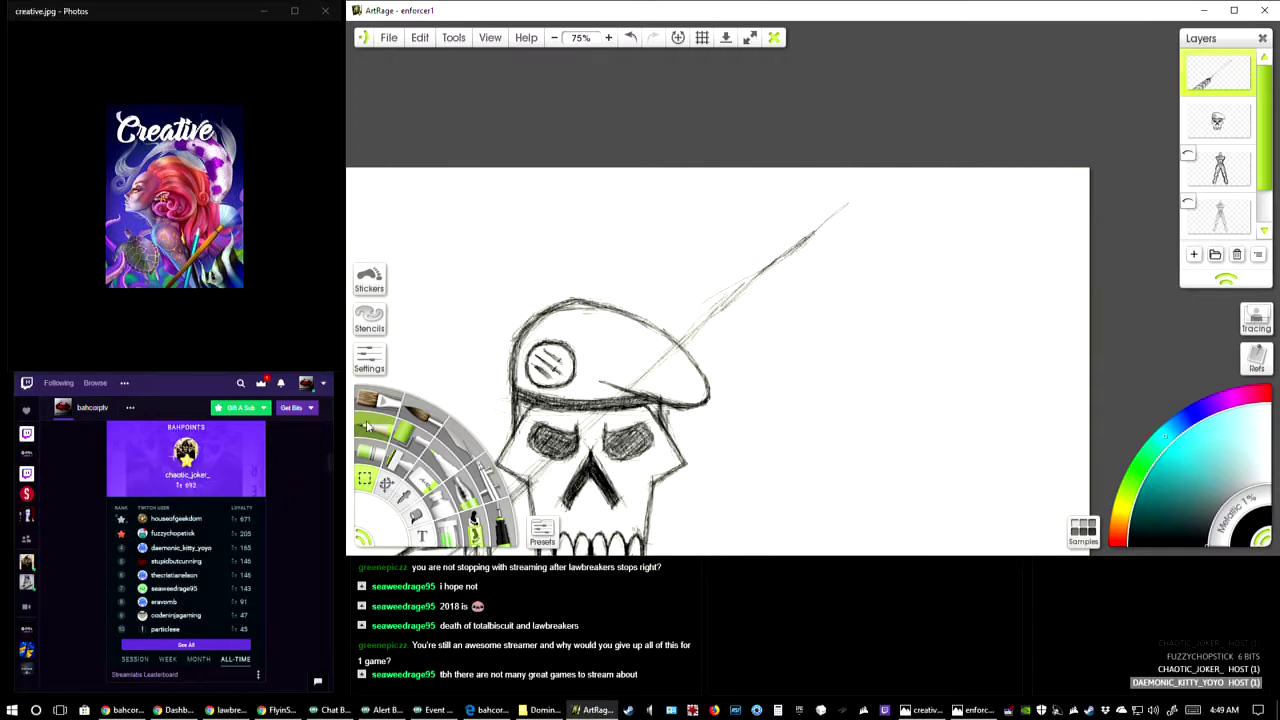
drag(790, 243, 758, 244)
mouse_move(844, 207)
mouse_down()
mouse_move(765, 241)
mouse_move(838, 208)
mouse_move(798, 272)
mouse_move(804, 284)
mouse_up()
- Retrace both edges of the arrow's shaft from the arrowhead across the skull to the fletching
mouse_move(826, 228)
mouse_down()
mouse_move(804, 280)
mouse_move(814, 266)
mouse_move(762, 242)
mouse_move(806, 272)
mouse_move(794, 278)
mouse_move(782, 248)
mouse_move(756, 244)
mouse_move(676, 348)
mouse_up()
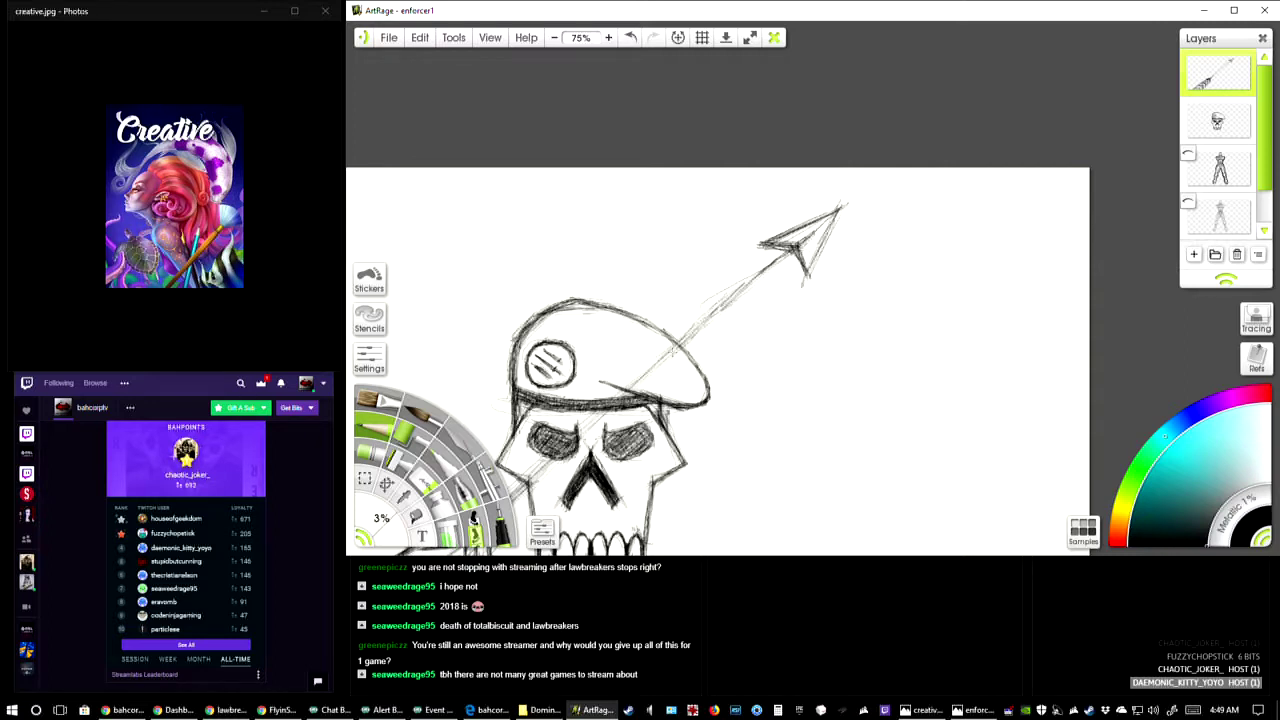
drag(770, 268, 728, 308)
drag(657, 454, 759, 323)
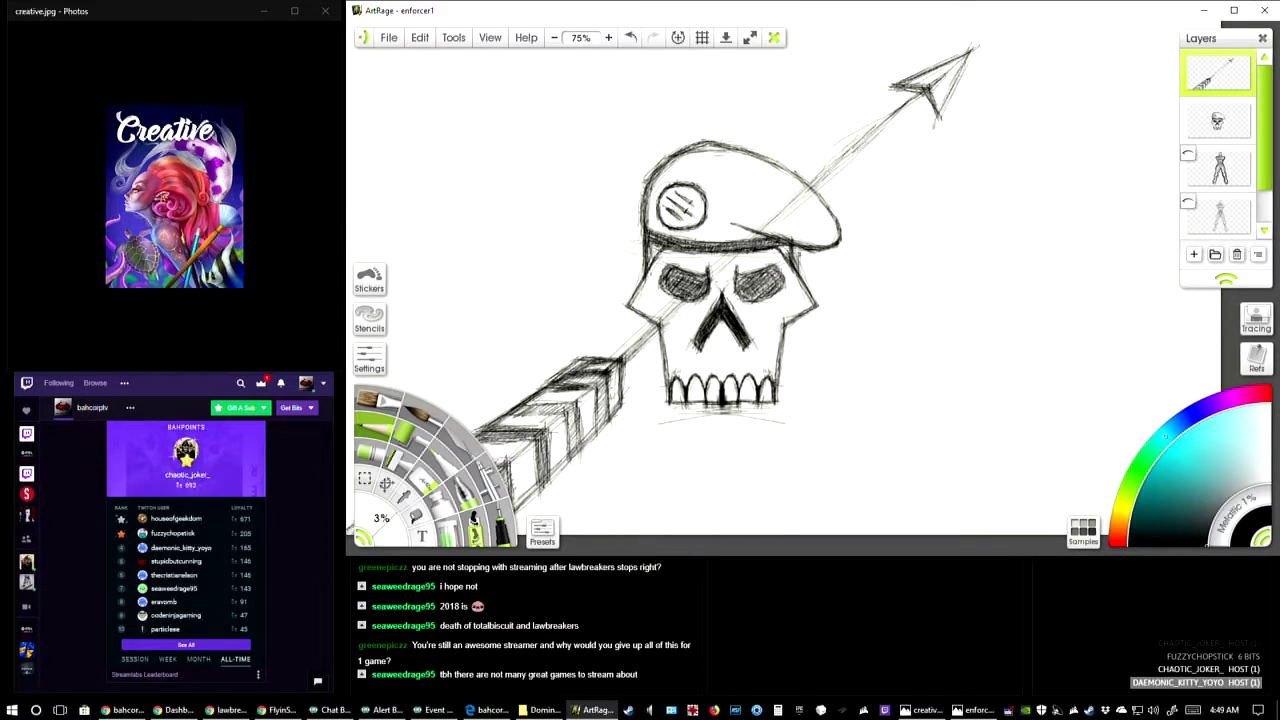
drag(910, 106, 622, 350)
drag(688, 302, 582, 404)
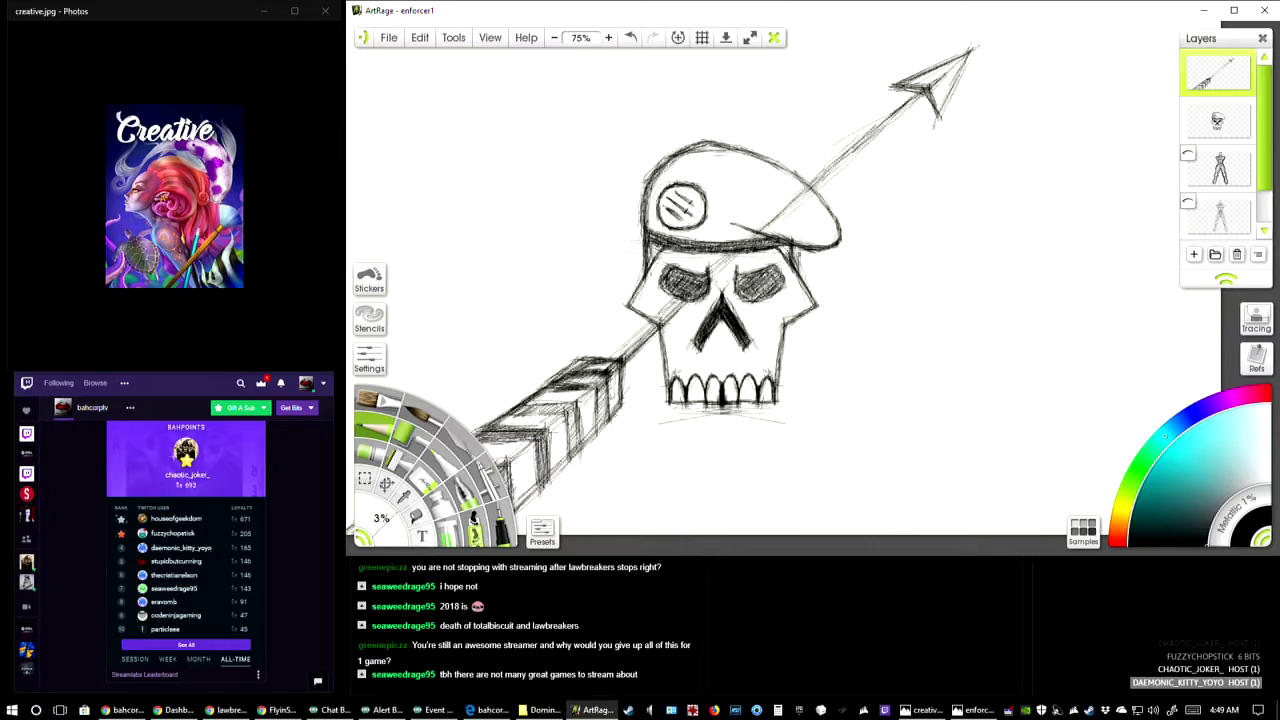
- Reinforce the arrowhead's barbs and outer edges with a few more pencil strokes
mouse_move(910, 102)
mouse_down()
mouse_move(964, 62)
mouse_move(908, 84)
mouse_up()
mouse_move(974, 54)
mouse_down()
mouse_move(944, 64)
mouse_move(934, 120)
mouse_up()
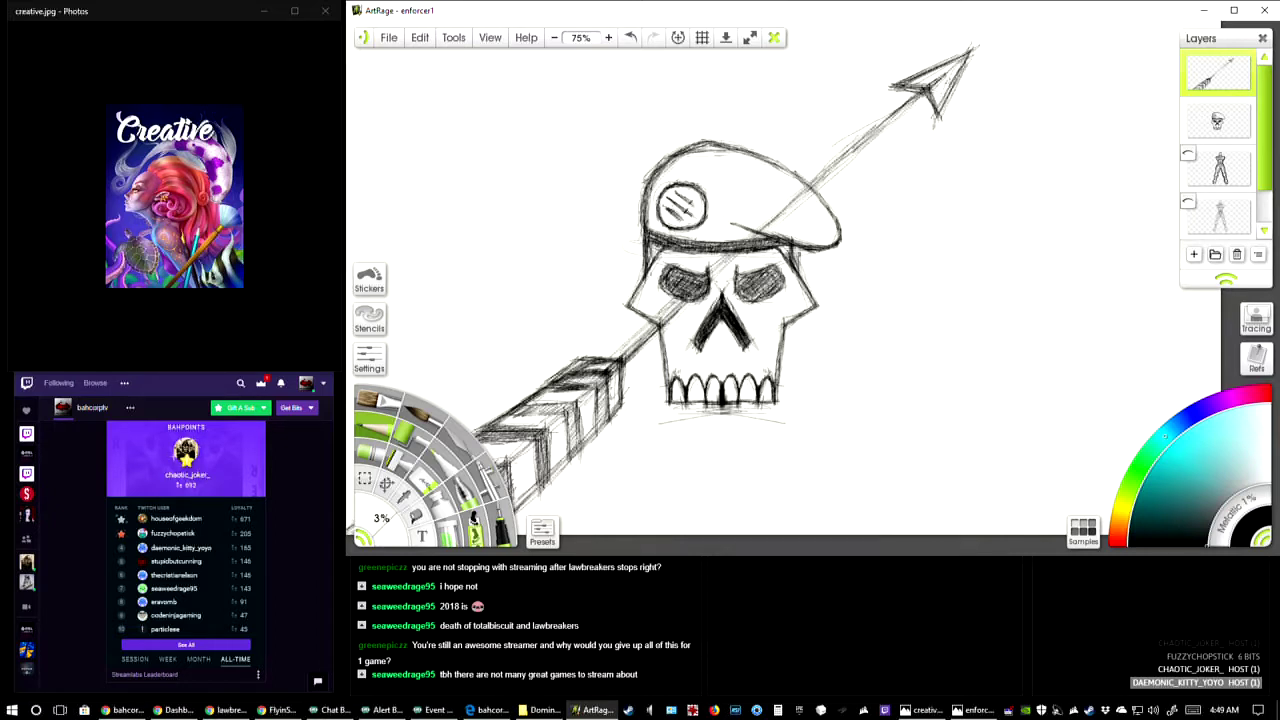
mouse_move(954, 76)
mouse_down()
mouse_move(937, 118)
mouse_move(926, 100)
mouse_up()
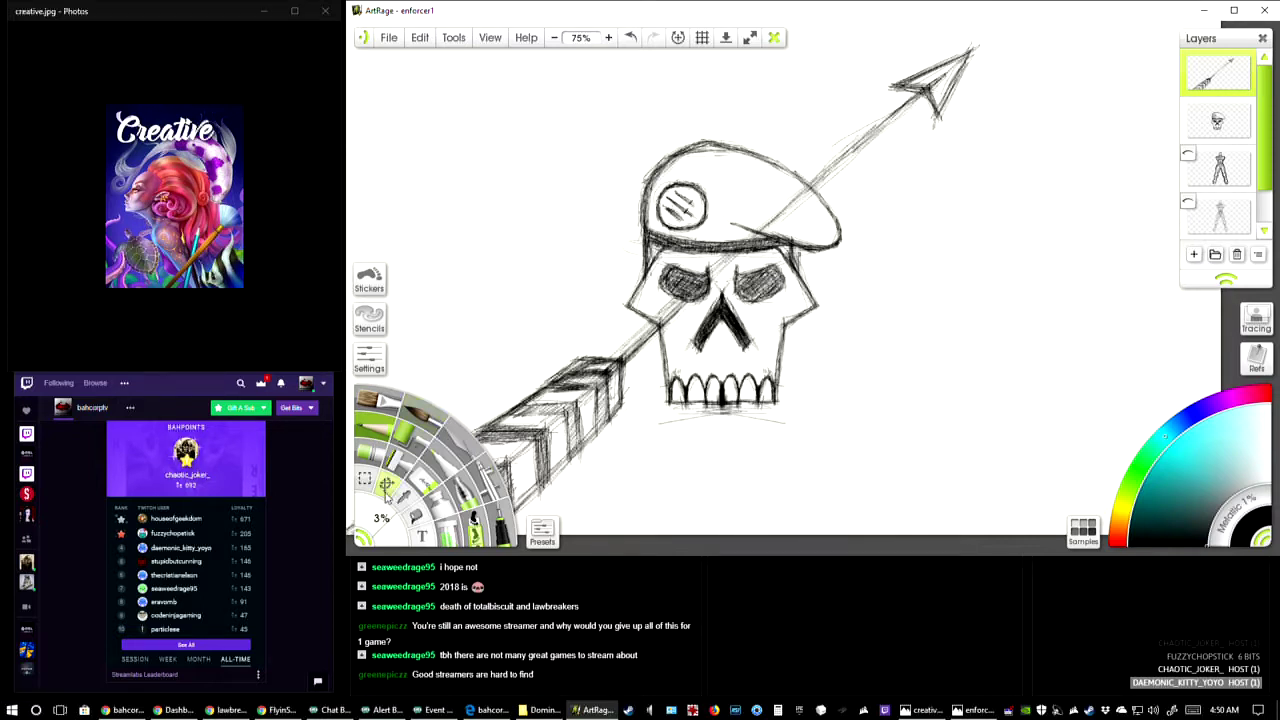
key(ctrl+t)
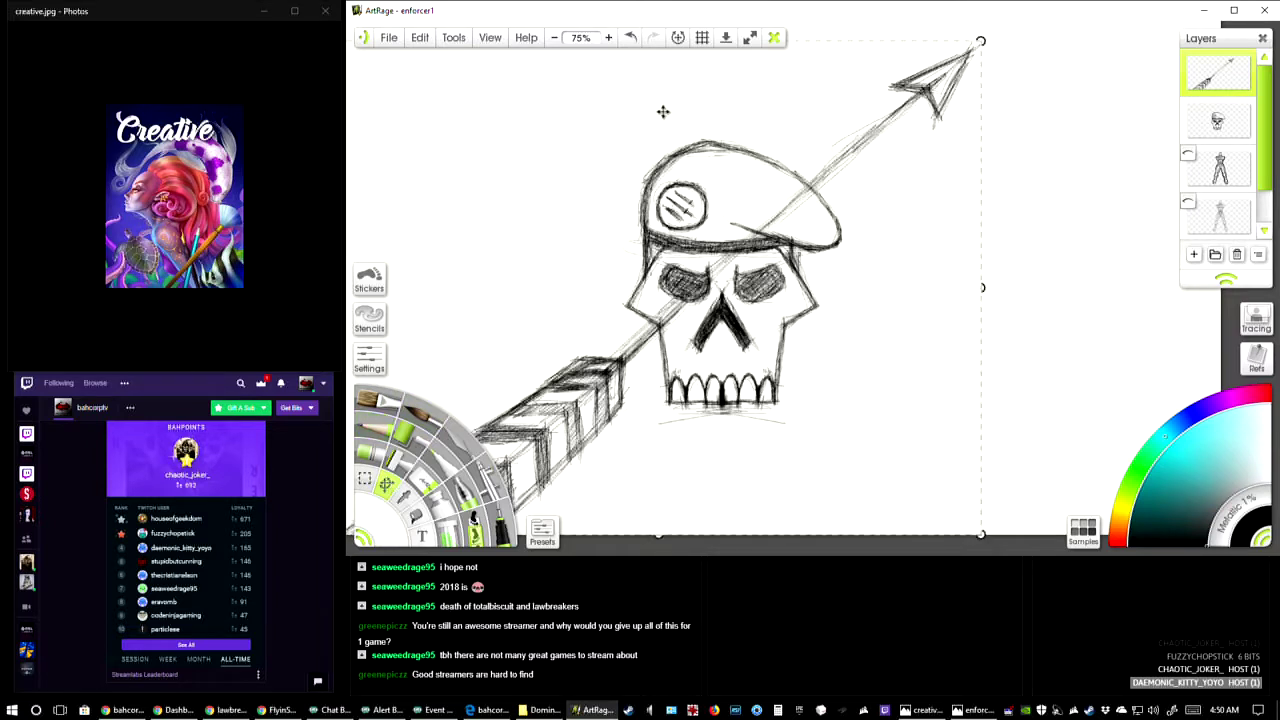
right_click(646, 146)
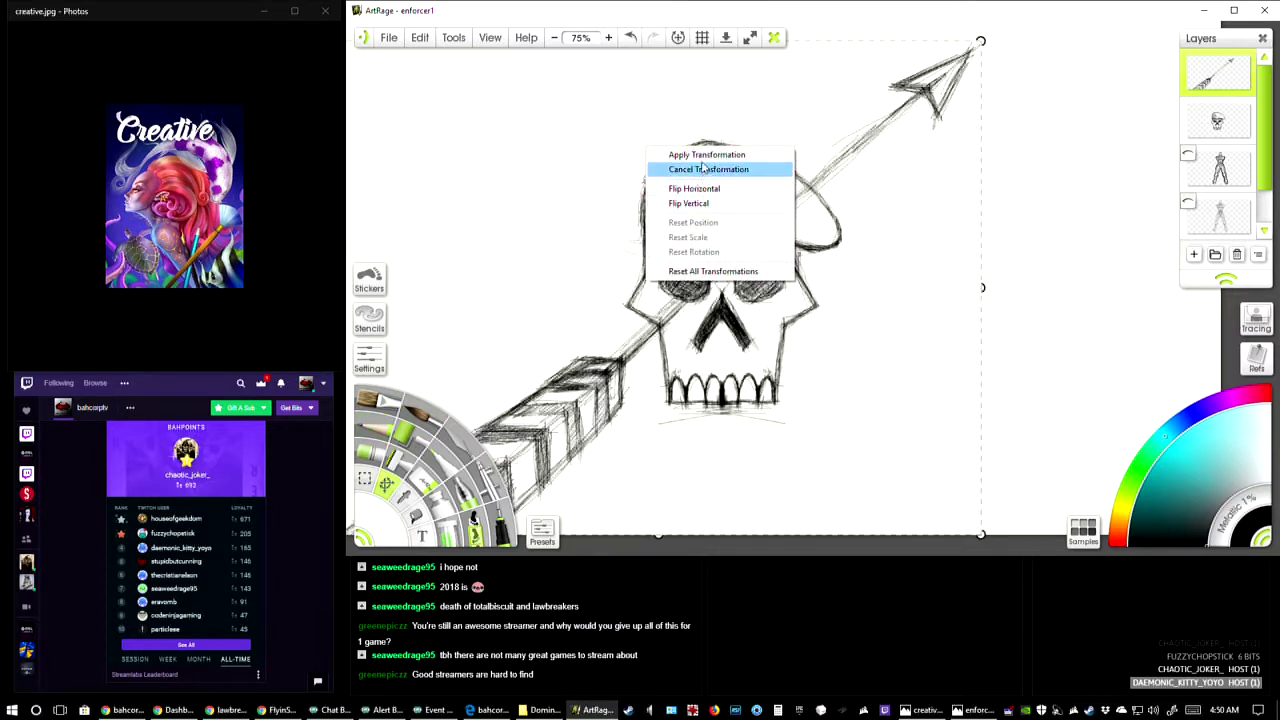
click(1031, 163)
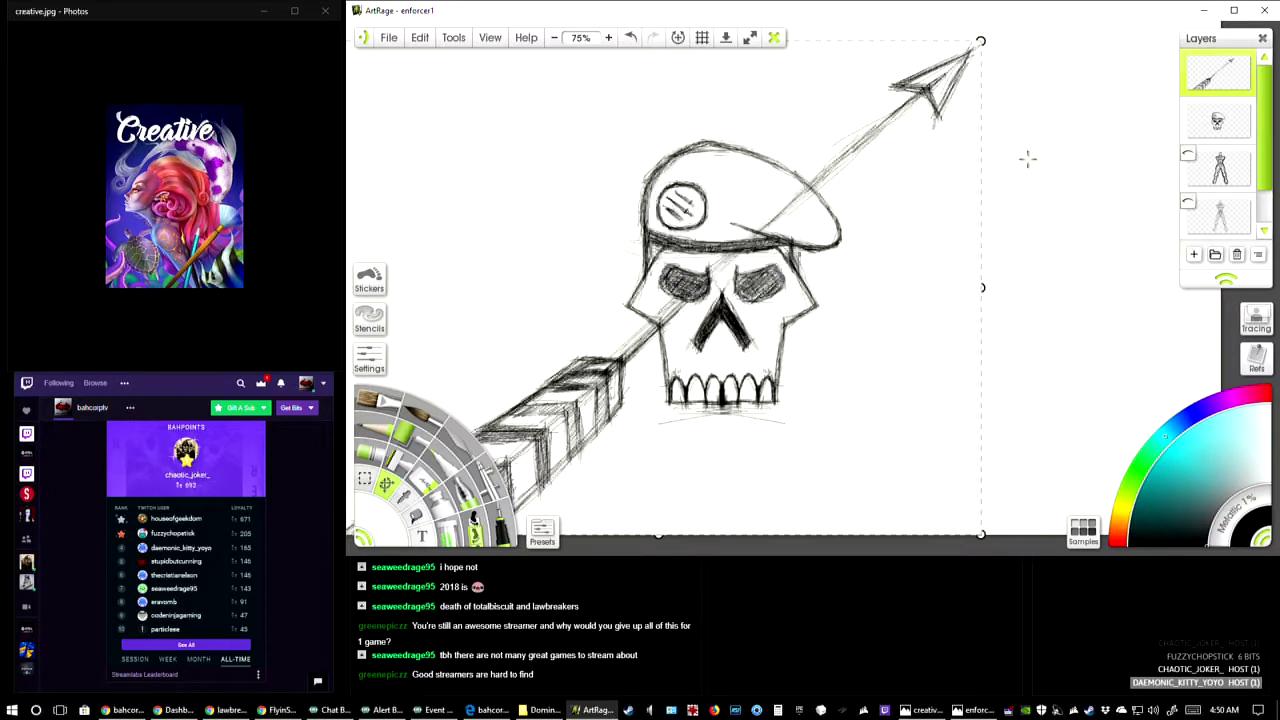
- Copy and paste the arrow as a second arrow and flip the copy horizontally
click(415, 38)
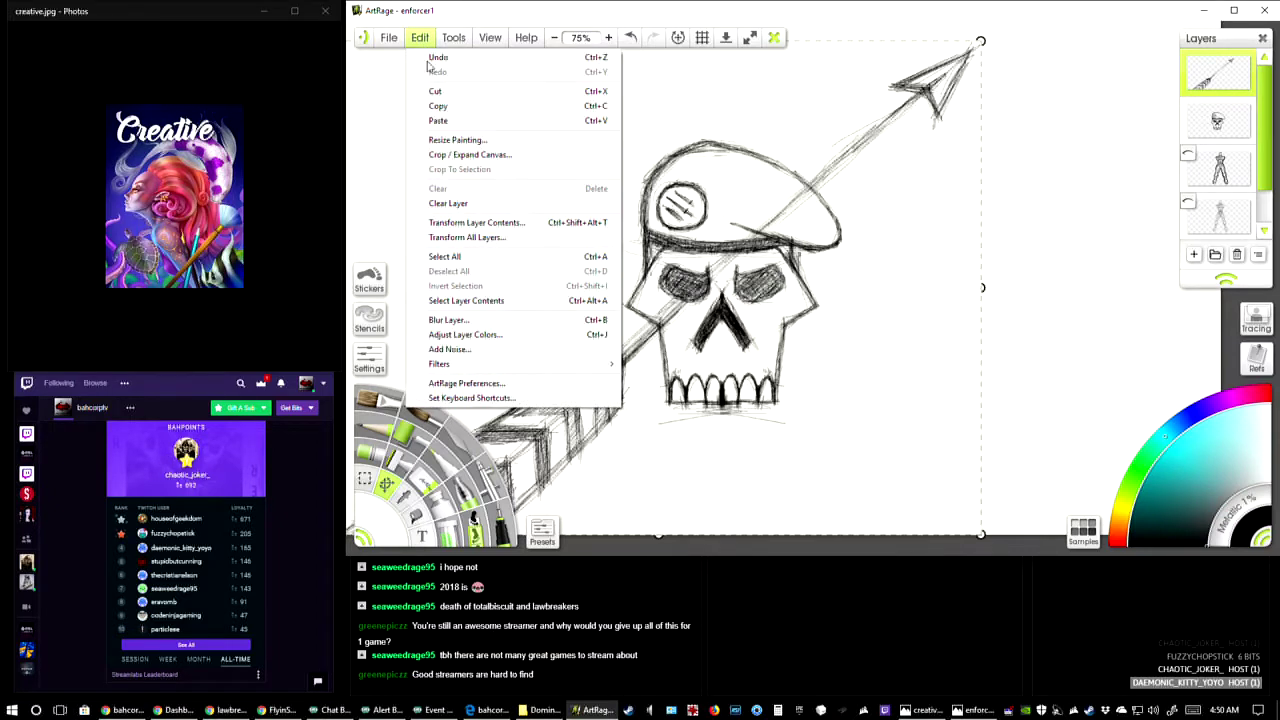
click(466, 106)
click(419, 38)
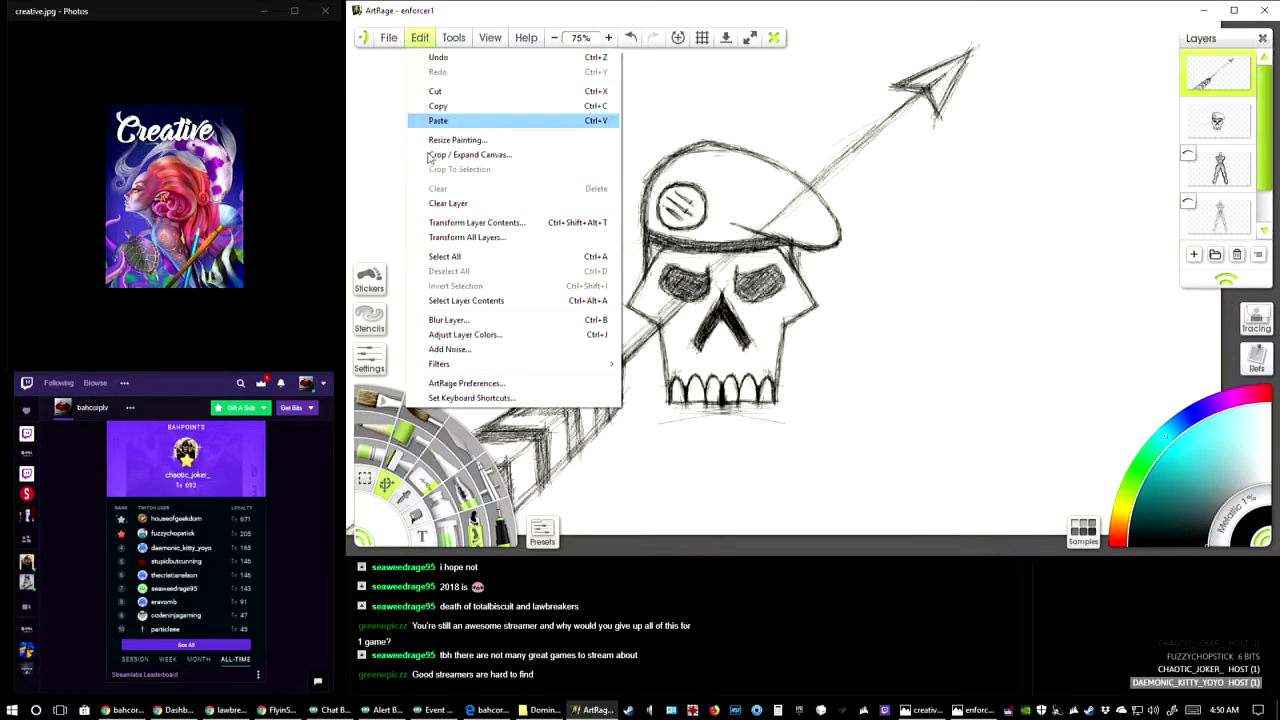
click(455, 121)
right_click(690, 212)
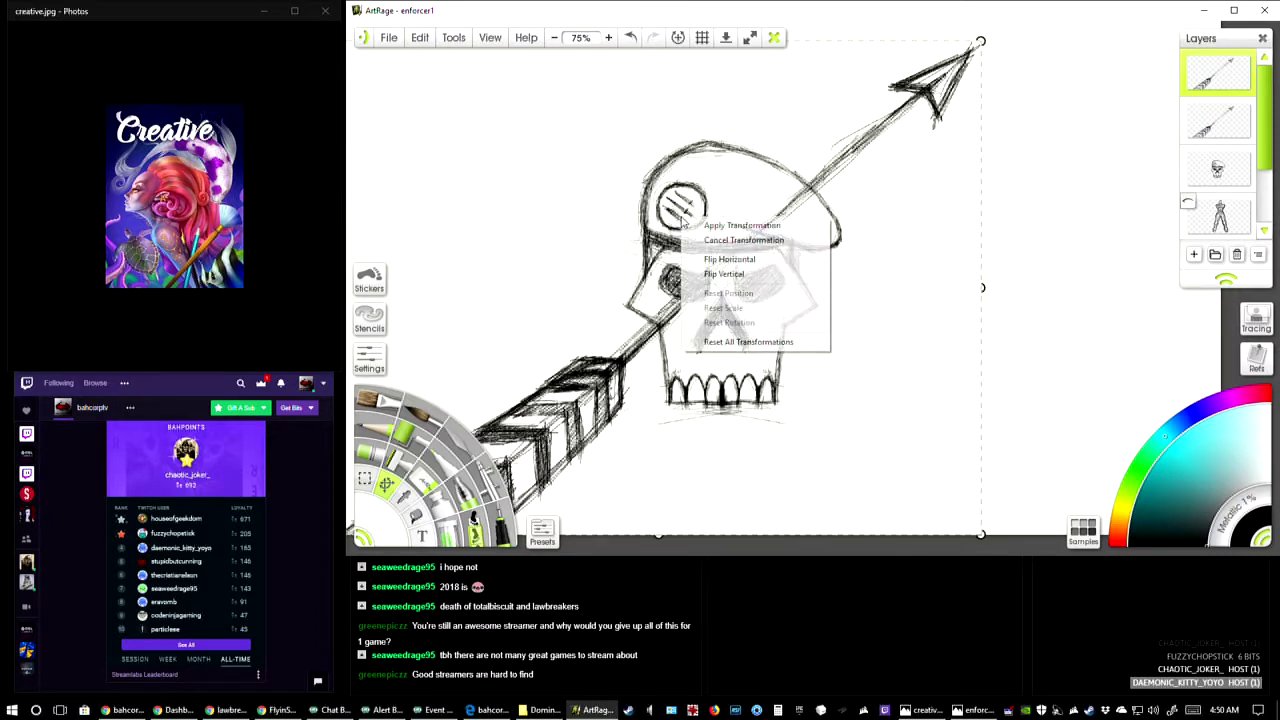
click(763, 260)
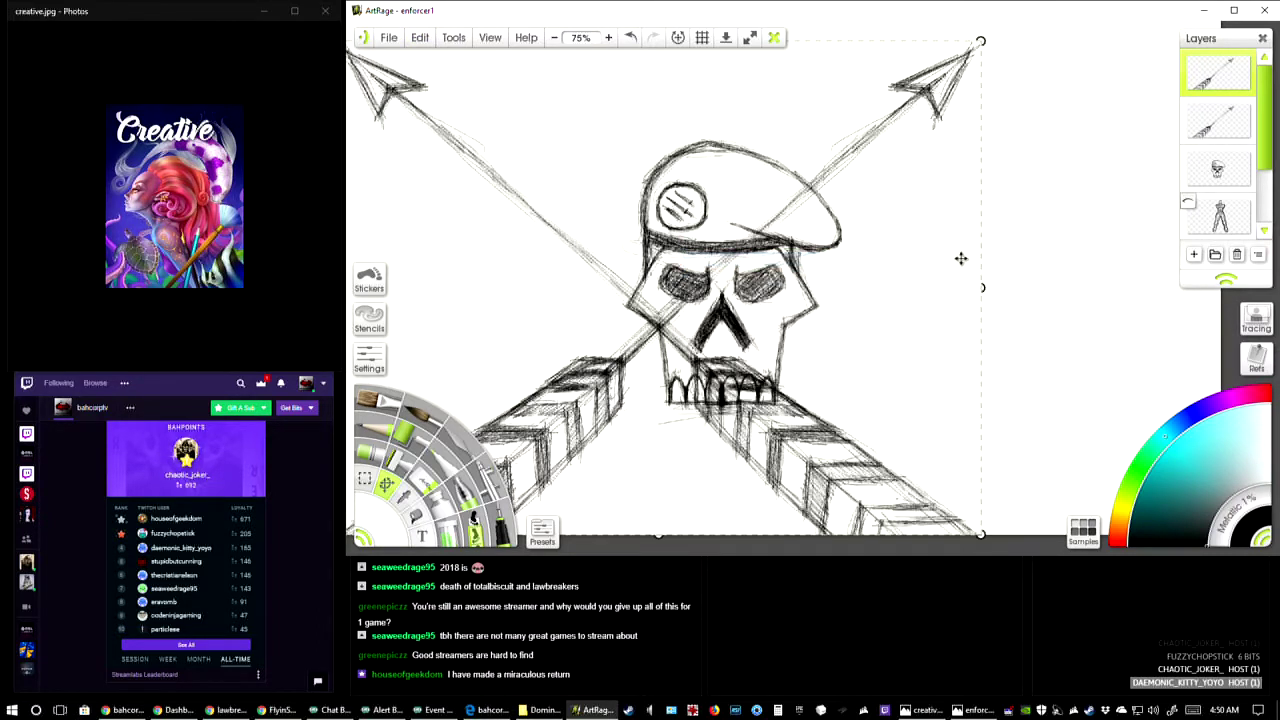
- Move the mirrored arrow sideways so it crosses the original symmetrically at the skull, and apply the transformation
drag(760, 300, 890, 300)
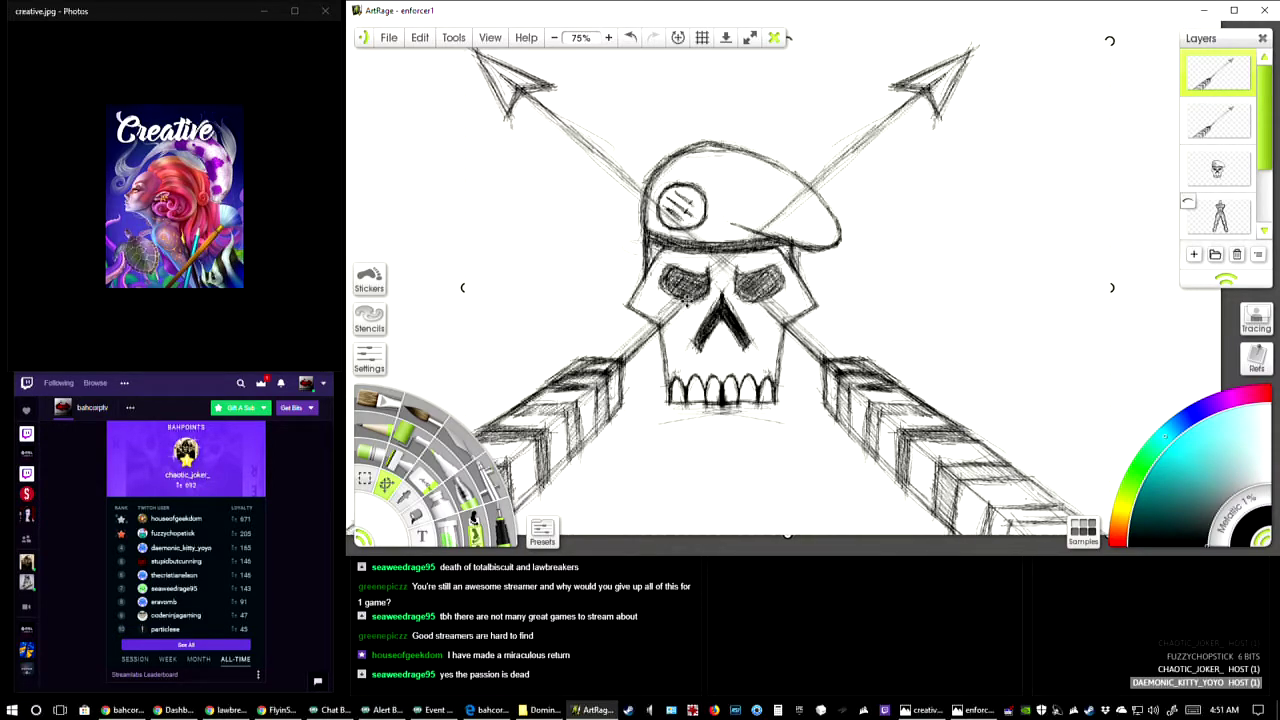
drag(787, 37, 788, 38)
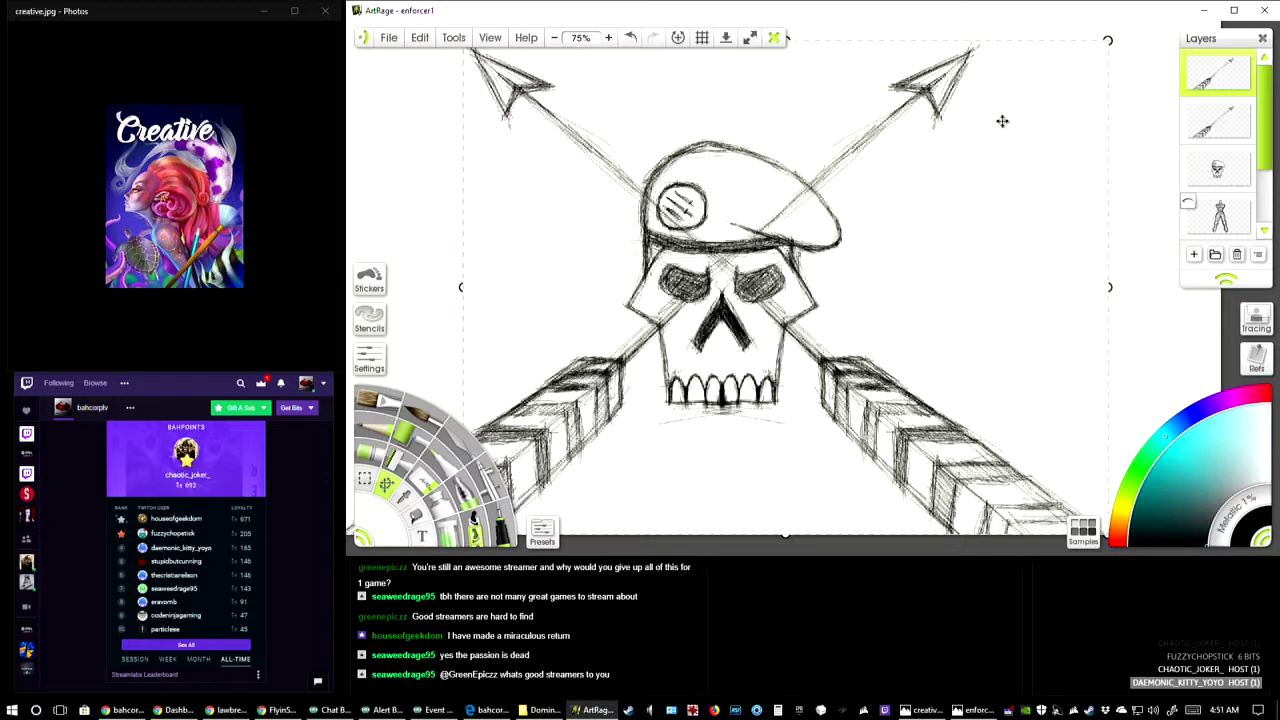
mouse_move(1220, 124)
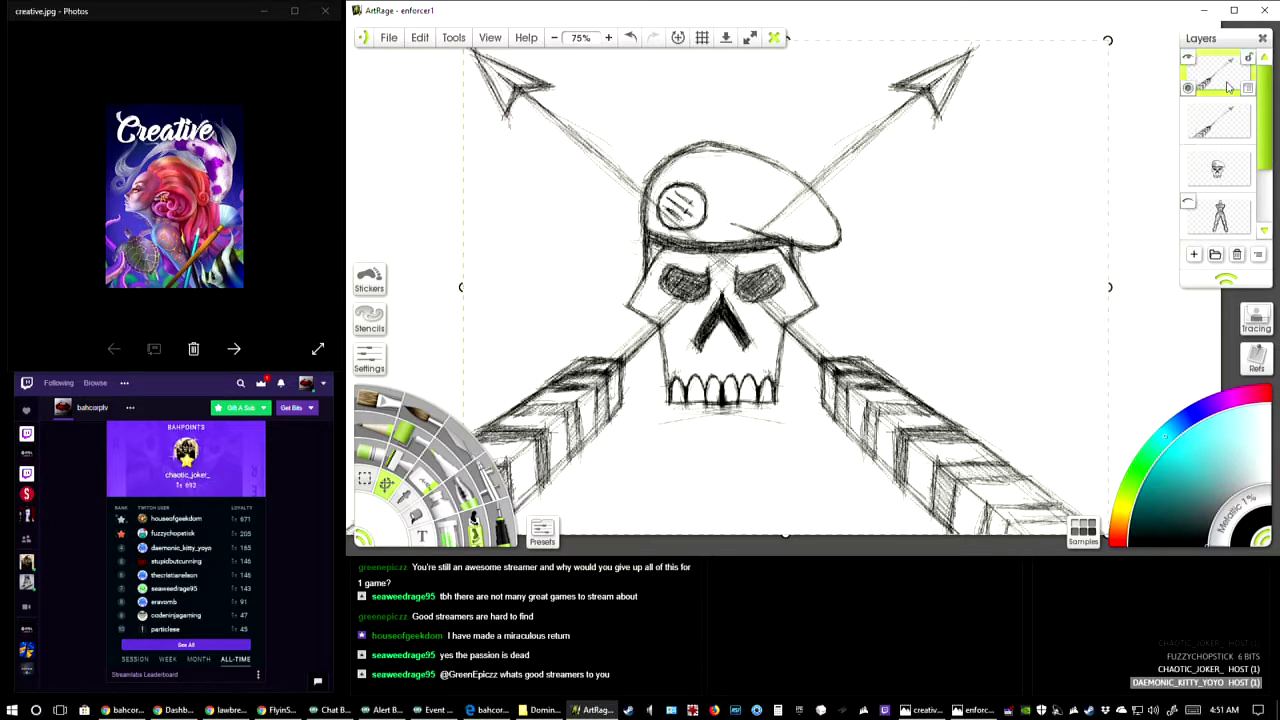
drag(1220, 124, 1228, 95)
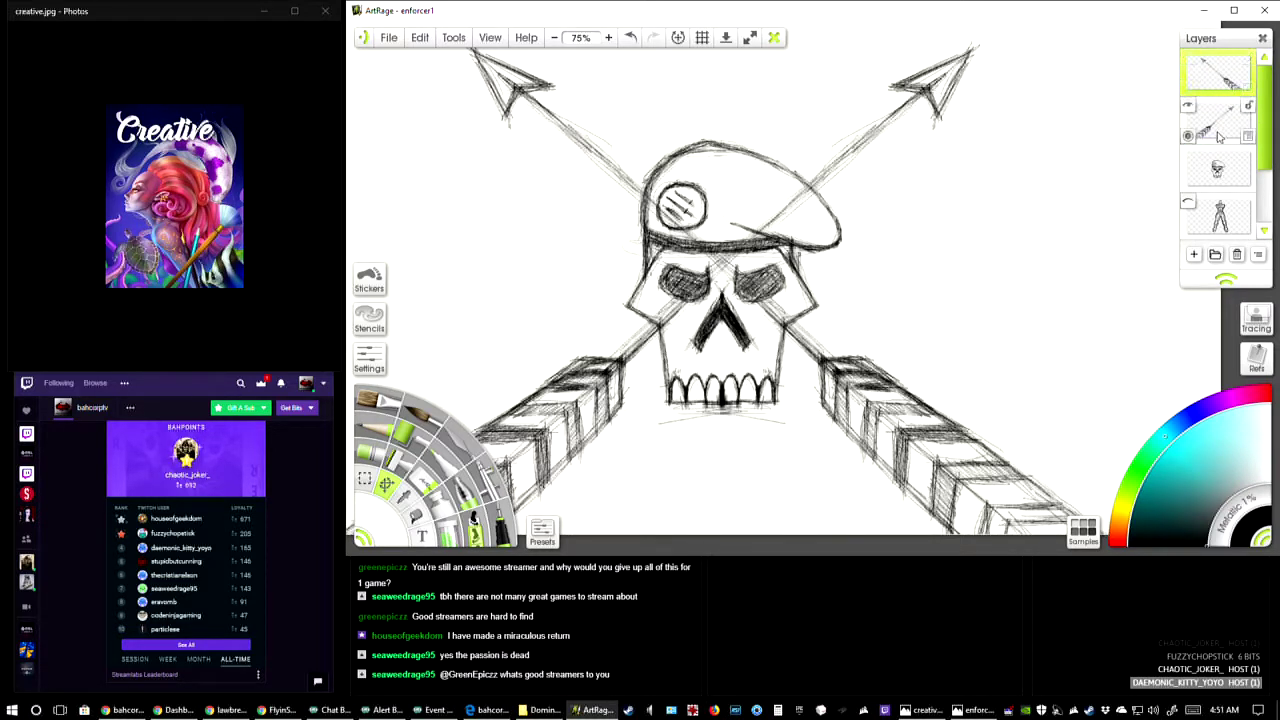
- Make the original arrow's layer the active layer
right_click(1218, 90)
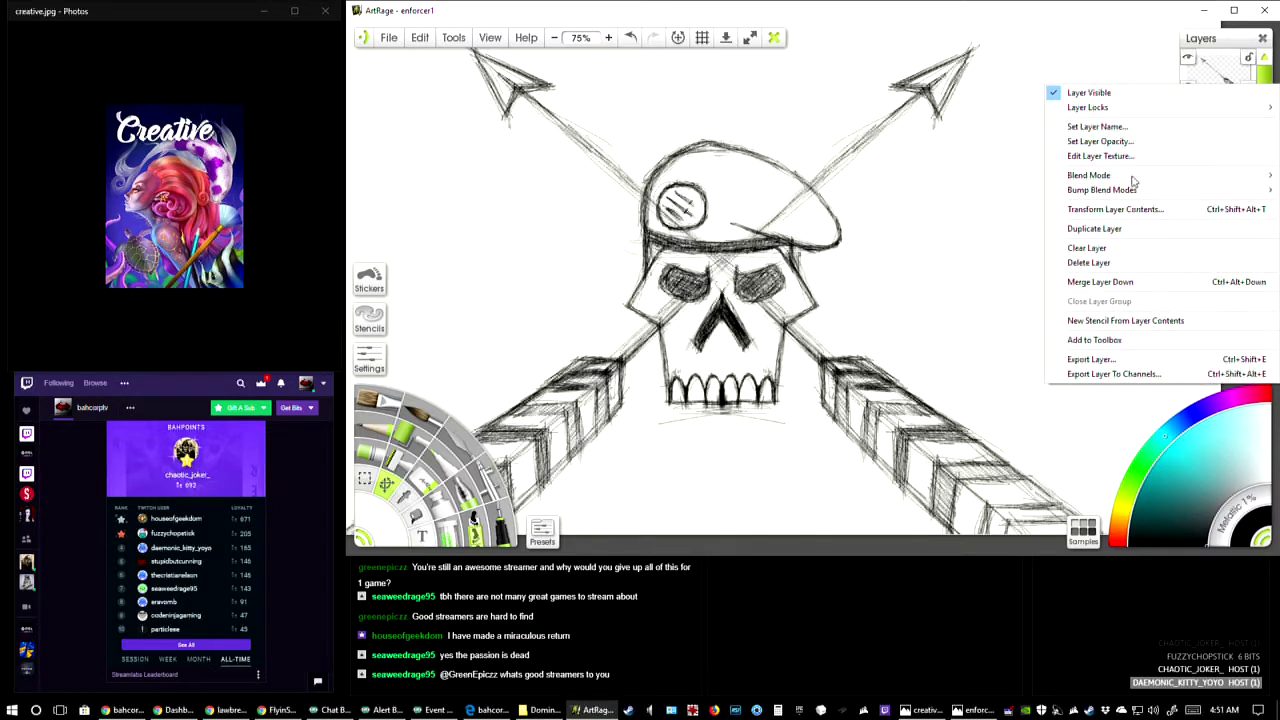
click(1069, 26)
mouse_move(1222, 84)
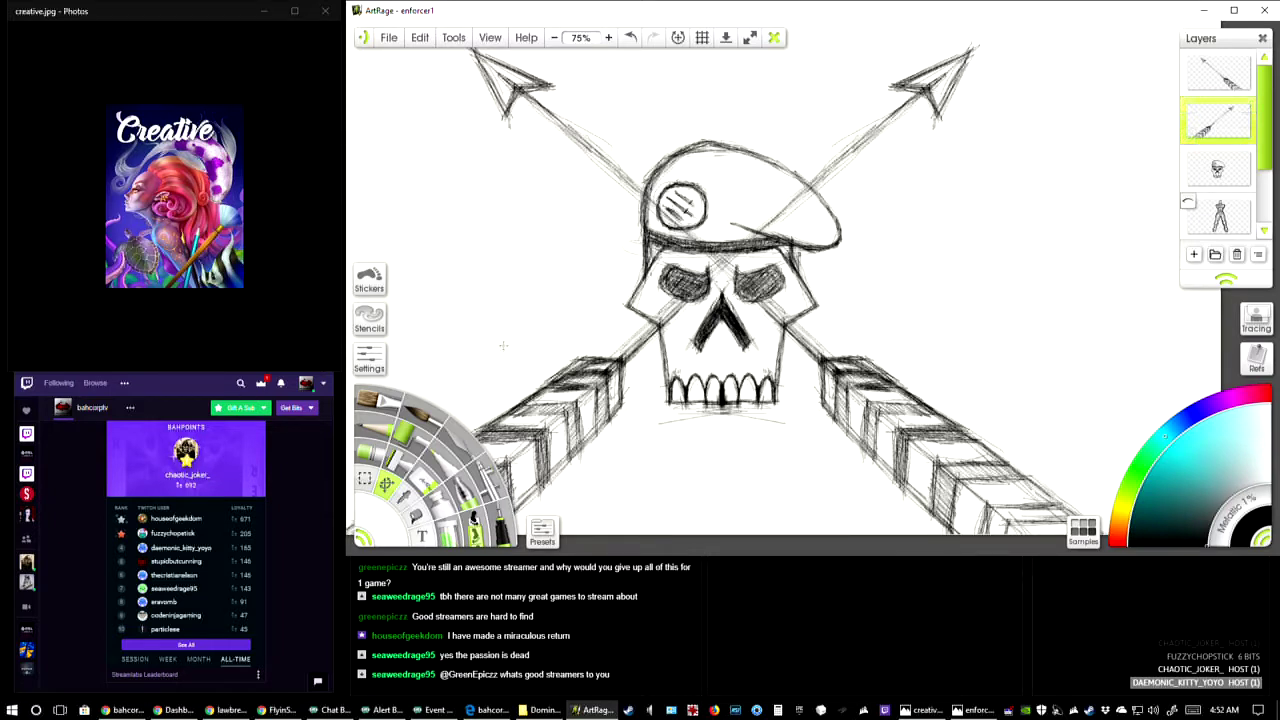
- Try shifting the original arrow slightly up and to the right, and undo the move
drag(618, 322, 798, 292)
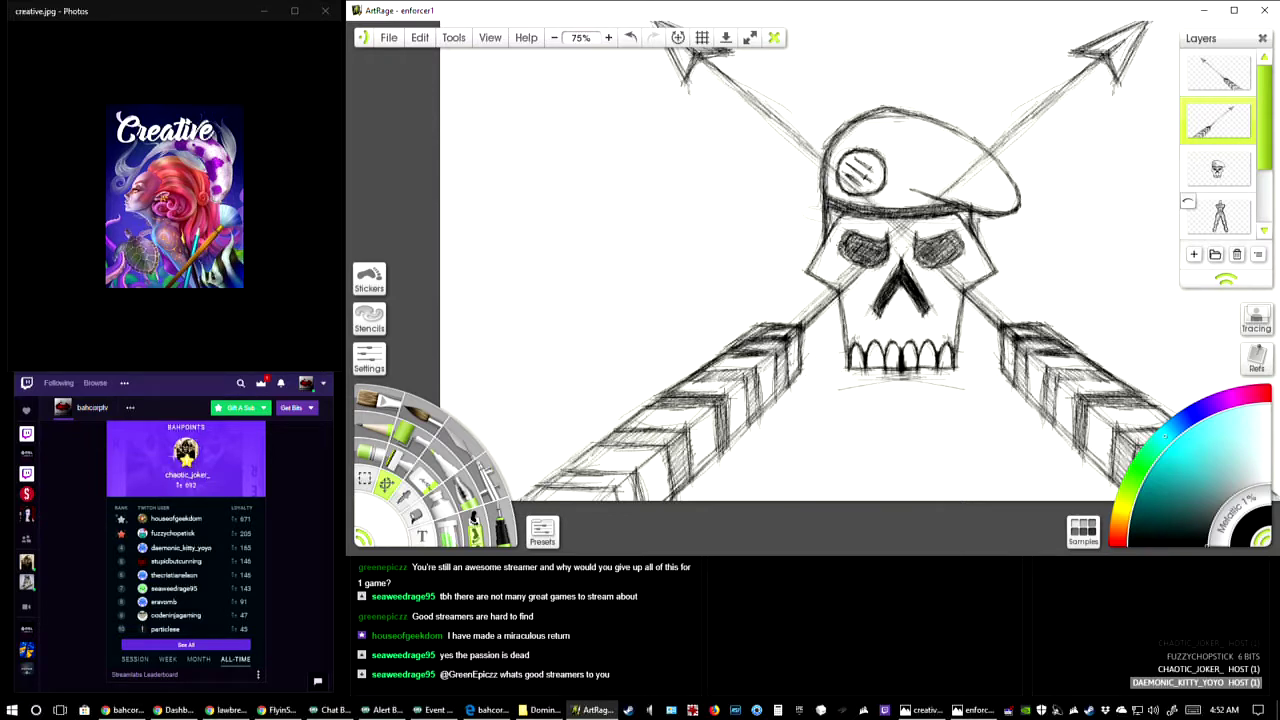
scroll(830, 280, down, 2)
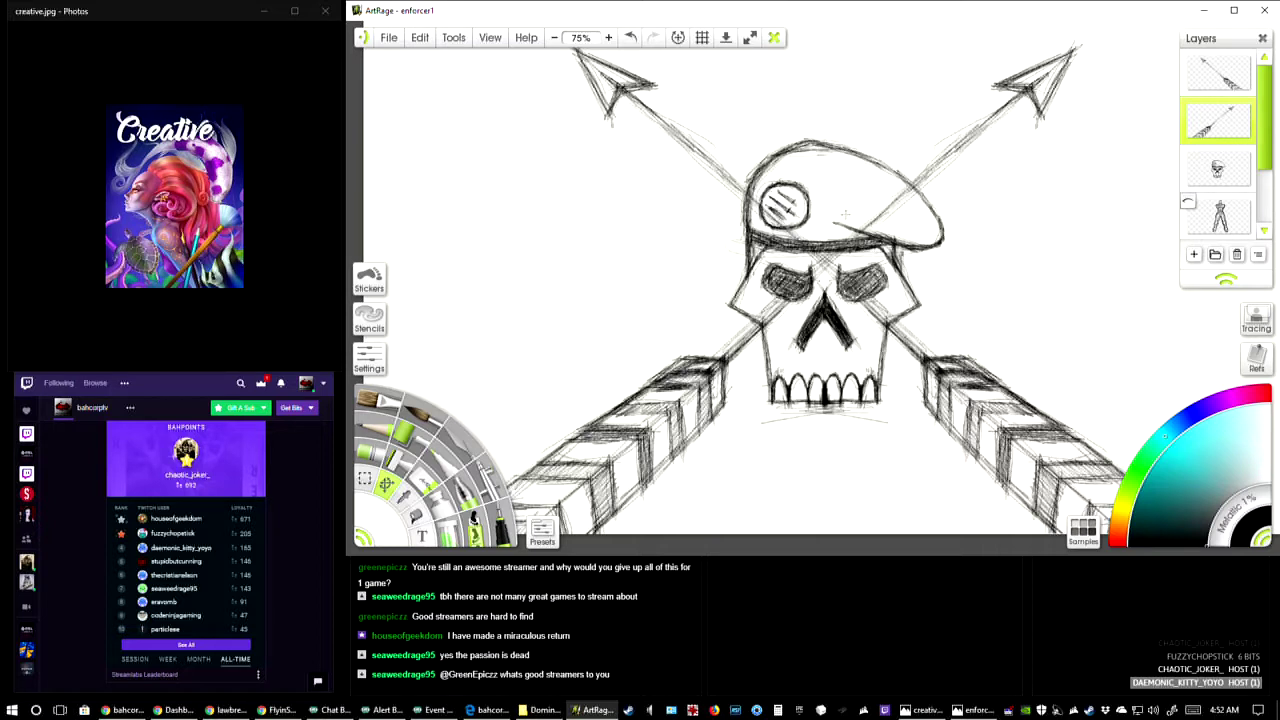
drag(845, 214, 756, 216)
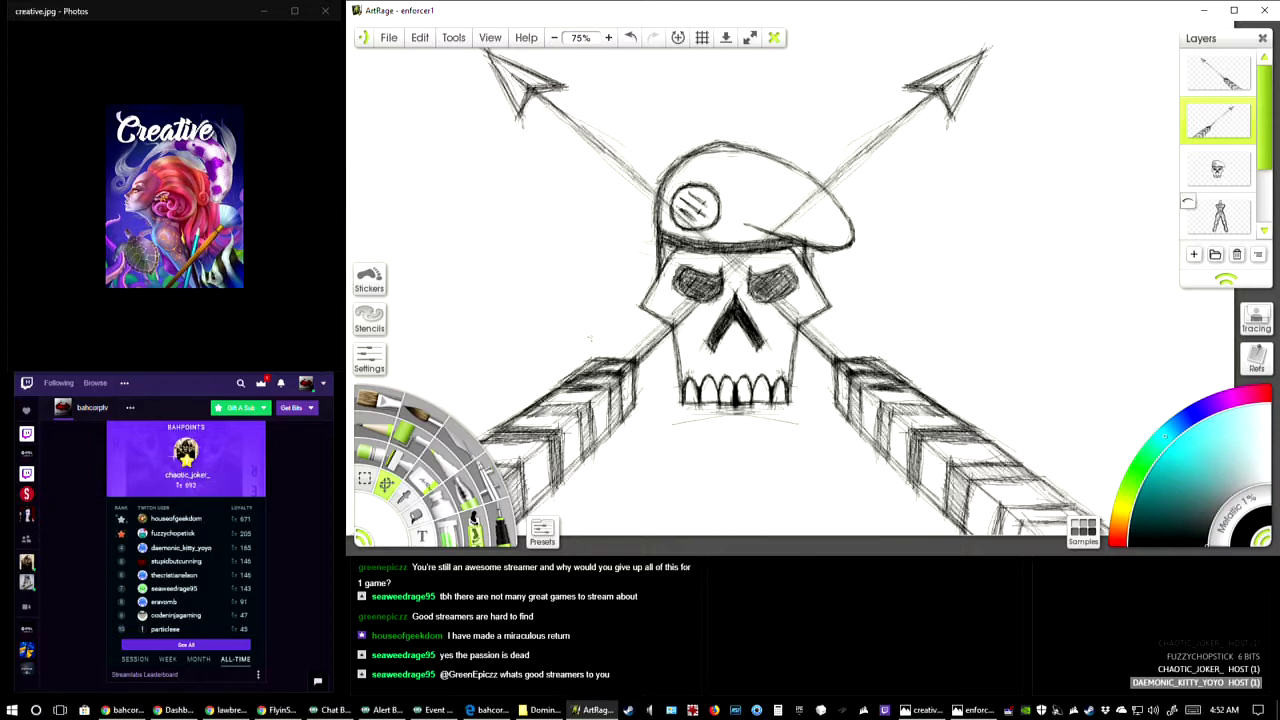
drag(629, 350, 638, 345)
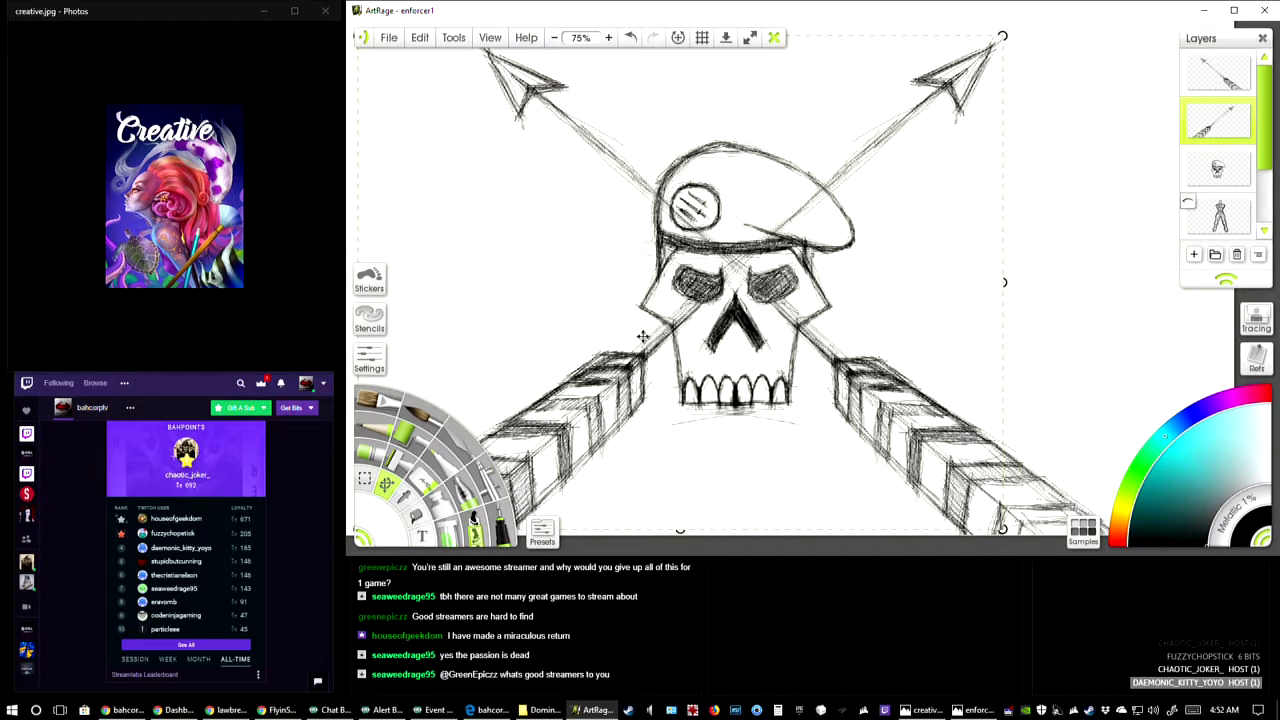
click(417, 38)
click(437, 58)
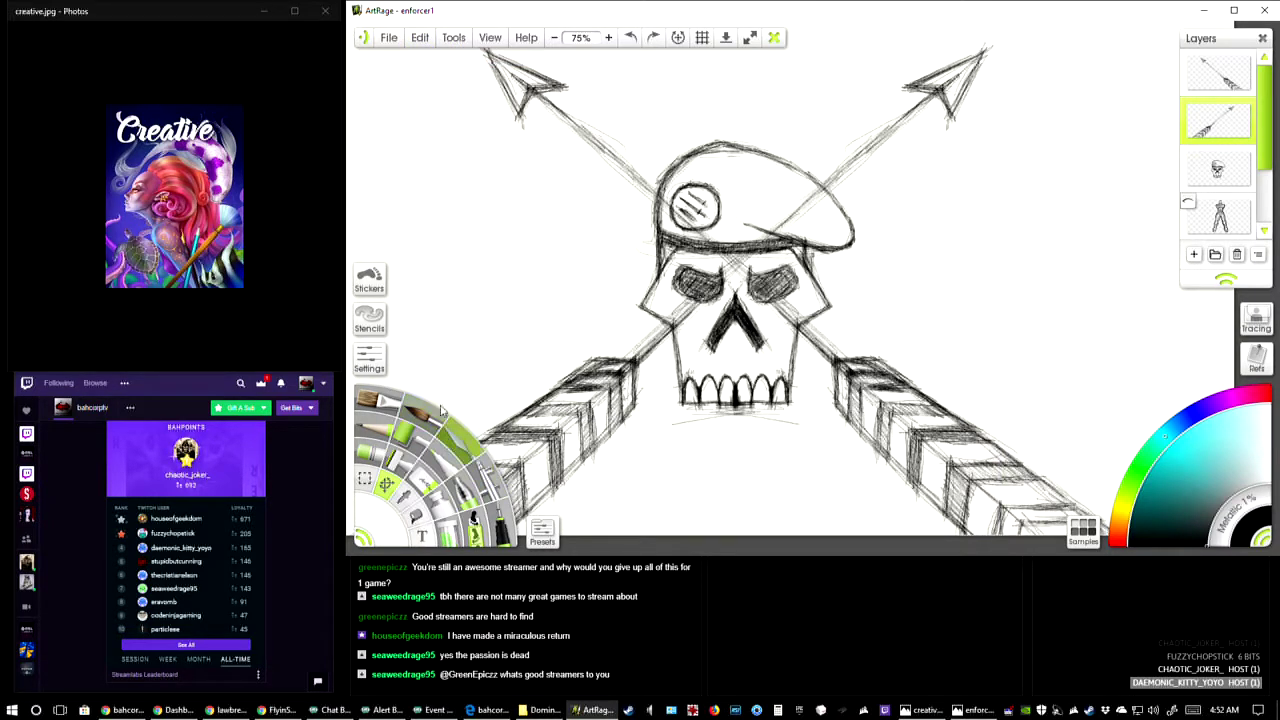
- Darken the original arrow's shaft in pencil from its fletching across the skull and beret up to the arrowhead
click(392, 433)
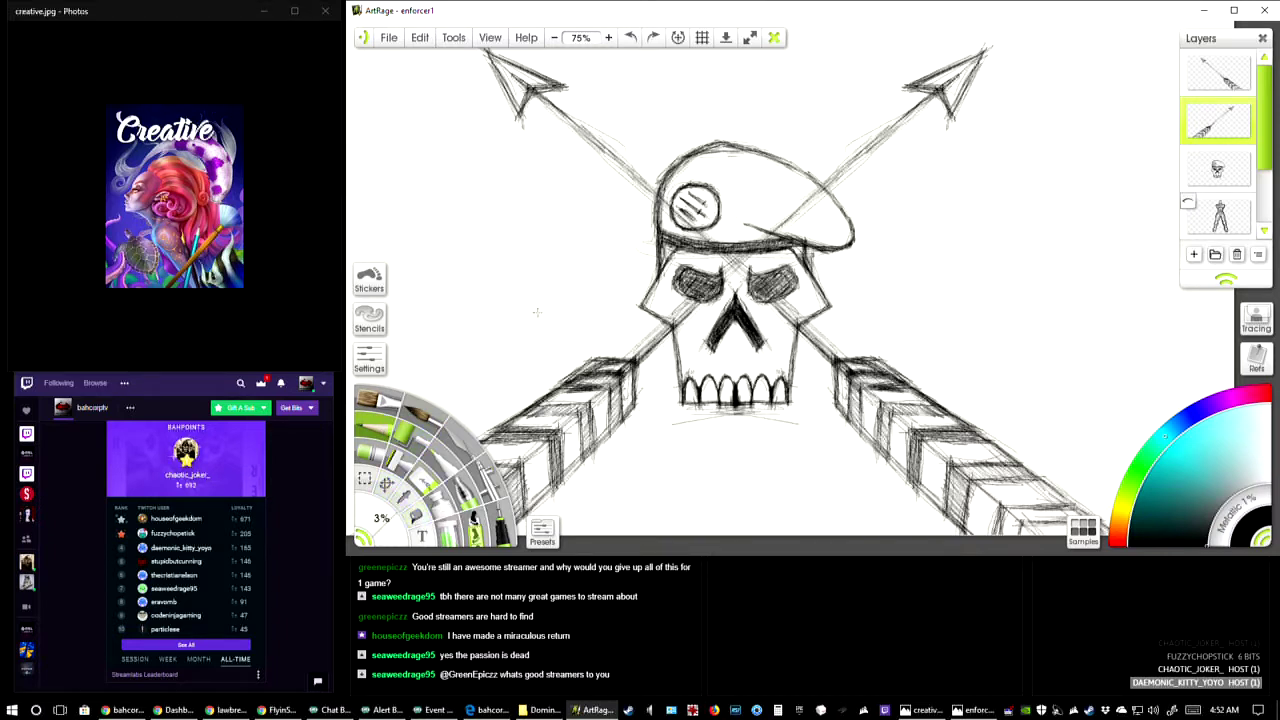
drag(537, 313, 612, 298)
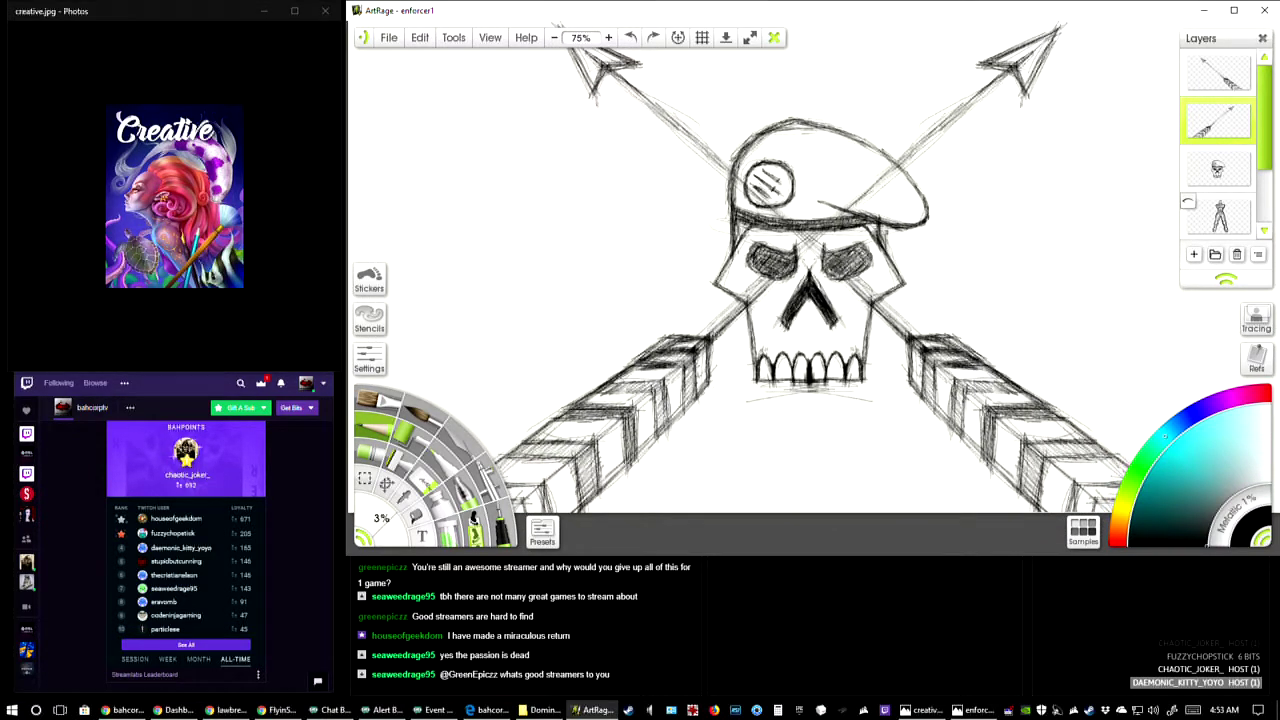
drag(713, 340, 725, 317)
mouse_move(709, 342)
mouse_down()
mouse_move(710, 362)
mouse_move(734, 307)
mouse_move(828, 226)
mouse_up()
mouse_move(770, 282)
mouse_down()
mouse_move(1006, 72)
mouse_move(968, 112)
mouse_up()
drag(1006, 70, 798, 246)
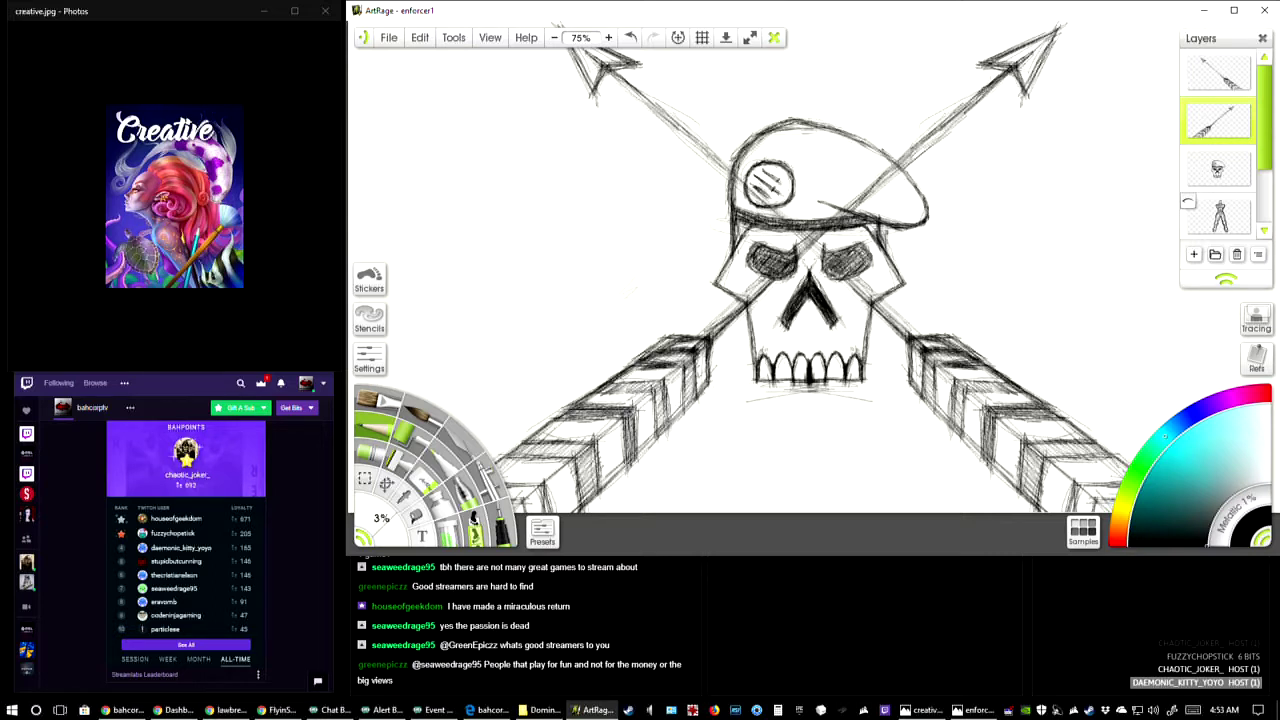
- Thicken the original arrow's shaft with more overlapping pencil strokes between the arrowhead and the fletching
drag(1004, 70, 934, 142)
drag(976, 100, 702, 360)
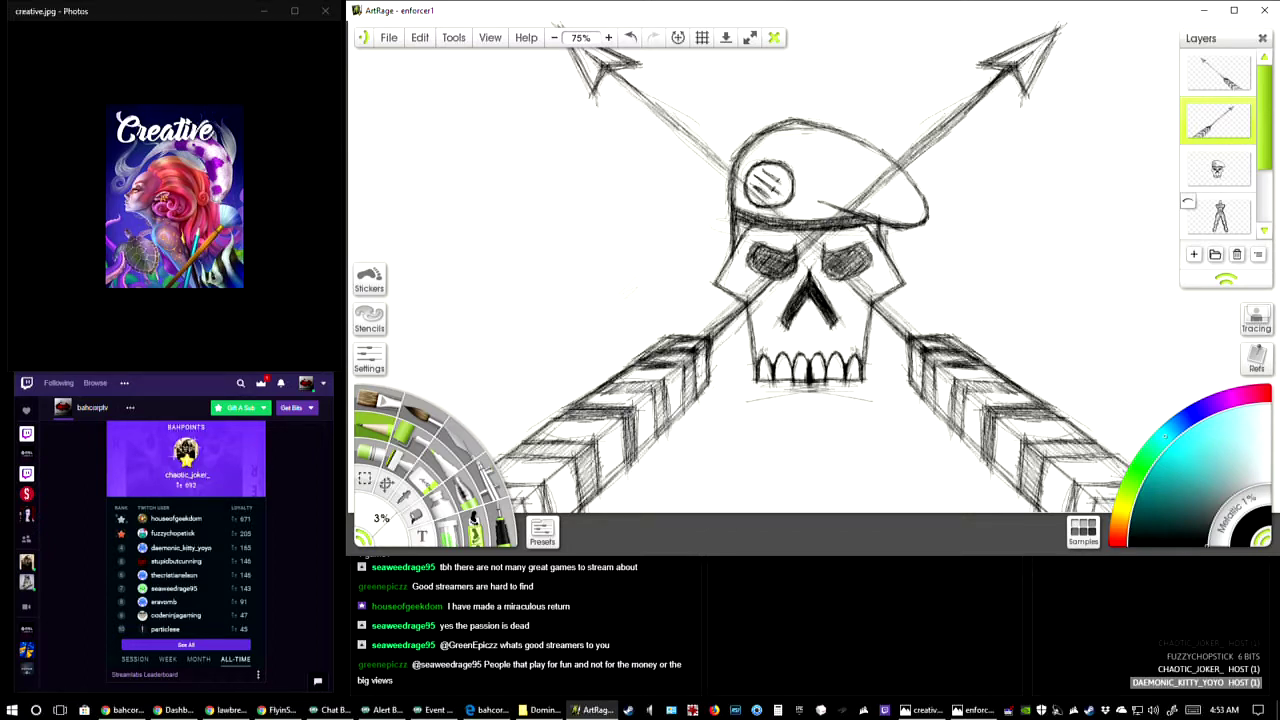
mouse_move(742, 312)
mouse_down()
mouse_move(702, 360)
mouse_move(712, 346)
mouse_up()
drag(852, 206, 766, 288)
drag(954, 110, 890, 170)
drag(1016, 56, 822, 240)
drag(828, 234, 712, 346)
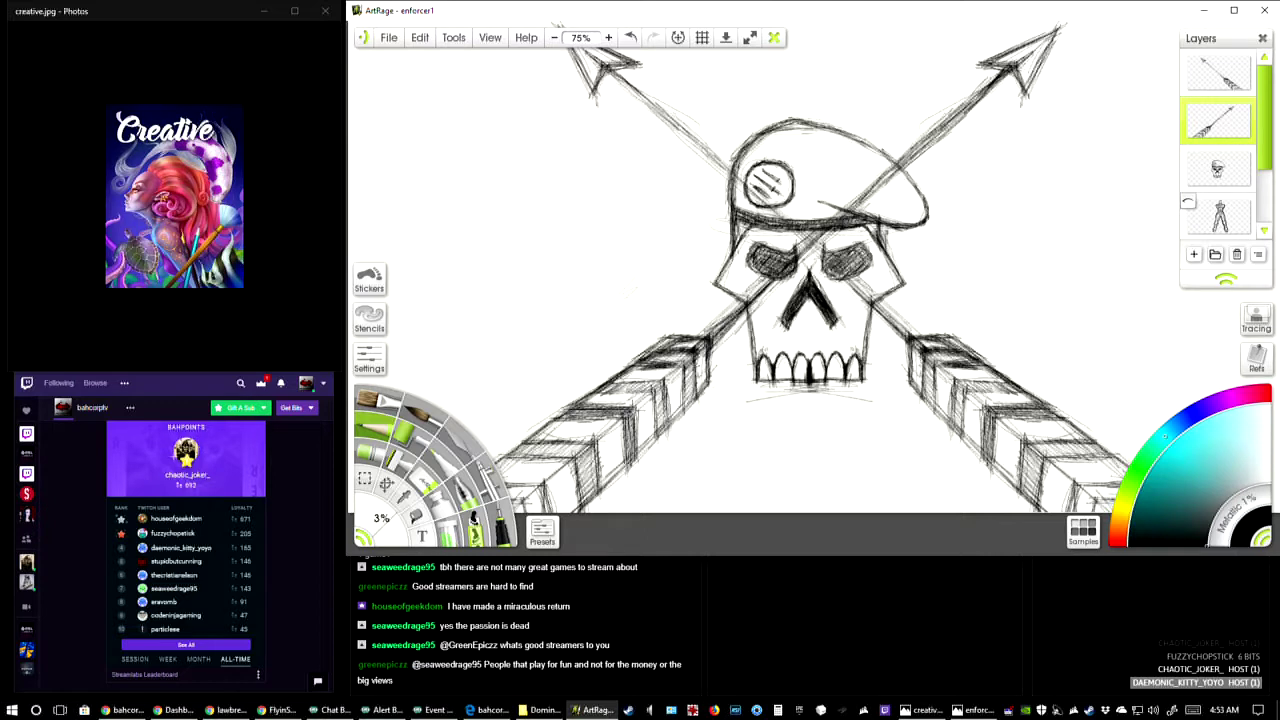
drag(754, 308, 698, 370)
drag(744, 318, 700, 366)
mouse_move(738, 302)
mouse_down()
mouse_move(702, 340)
mouse_move(846, 202)
mouse_up()
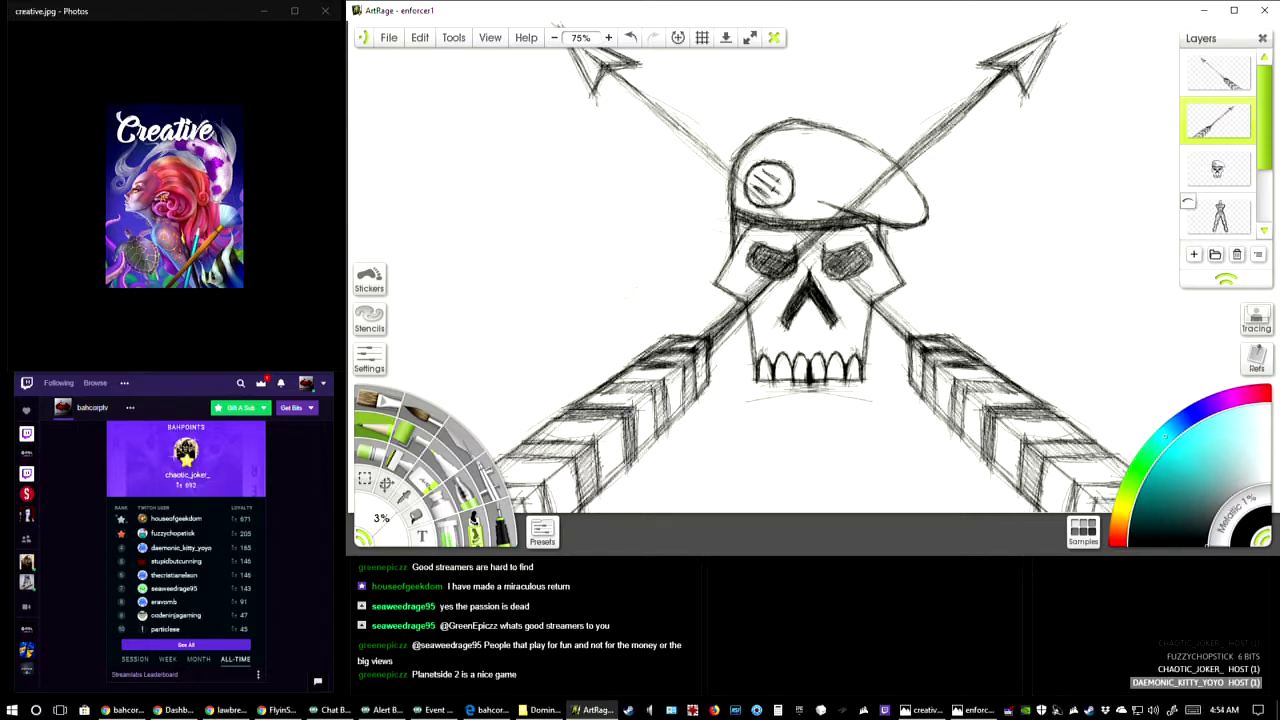
mouse_move(1000, 80)
mouse_down()
mouse_move(984, 106)
mouse_move(992, 86)
mouse_up()
drag(988, 90, 936, 136)
mouse_move(976, 102)
mouse_down()
mouse_move(850, 205)
mouse_move(704, 360)
mouse_up()
drag(750, 312, 716, 350)
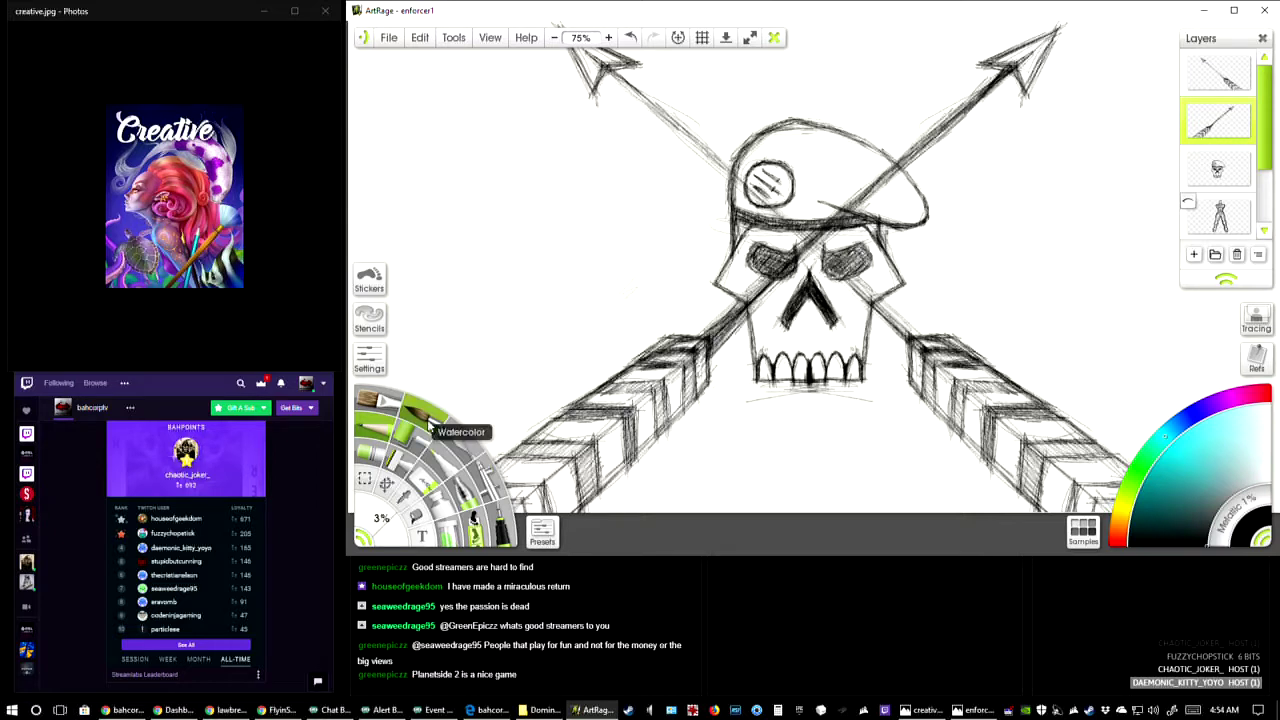
- Erase a thin light strip along the middle of the original arrow's shaft with the eraser at 2% size
click(421, 480)
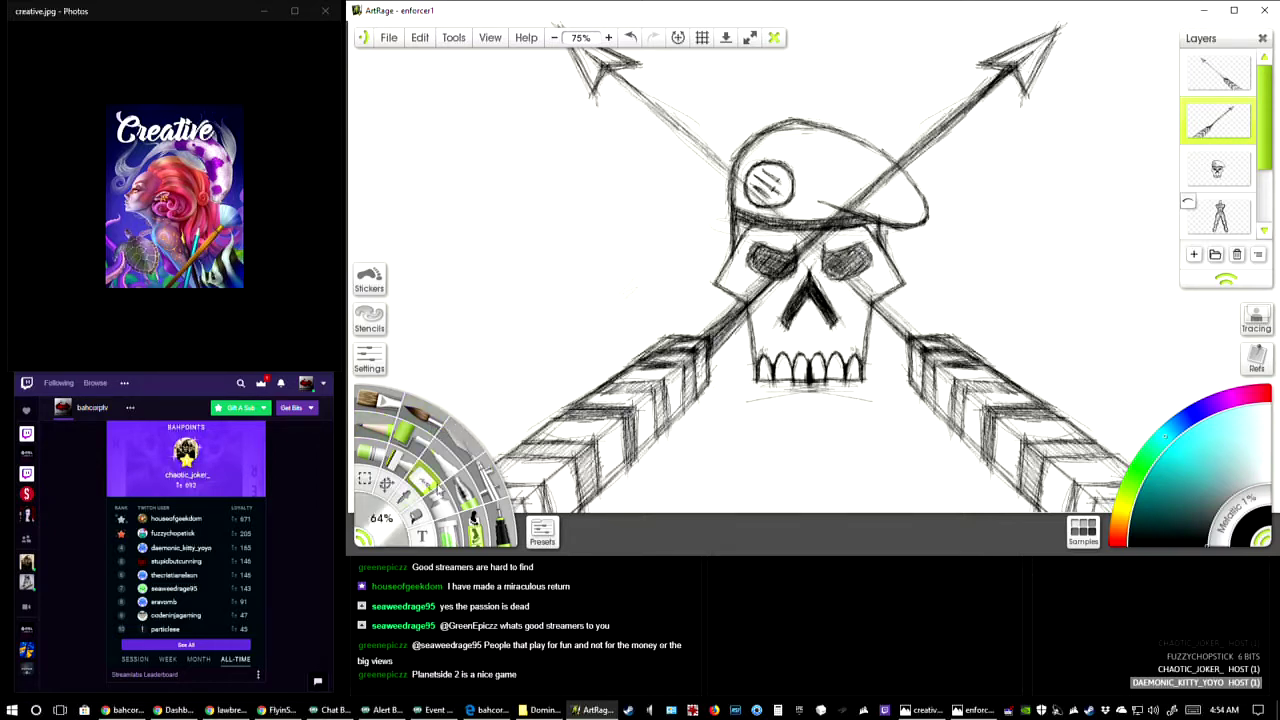
mouse_move(396, 524)
mouse_down()
mouse_move(382, 519)
mouse_move(395, 505)
mouse_up()
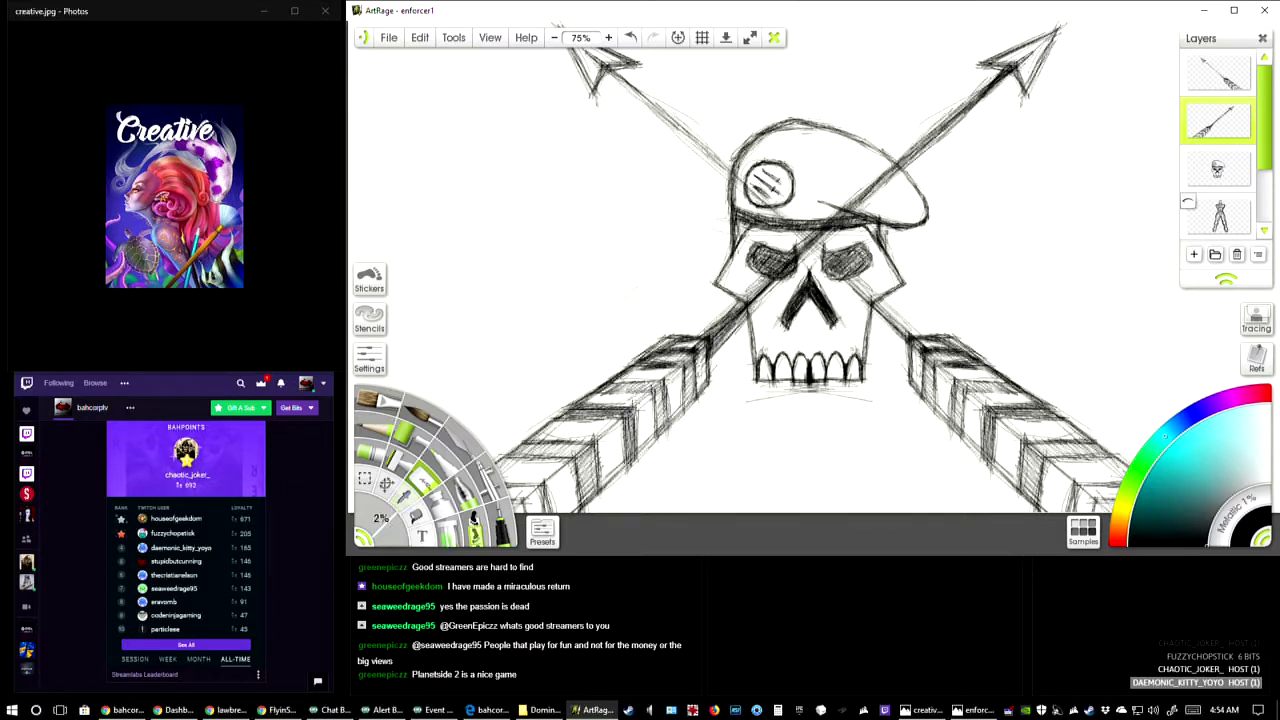
mouse_move(716, 330)
mouse_down()
mouse_move(1025, 58)
mouse_move(955, 122)
mouse_up()
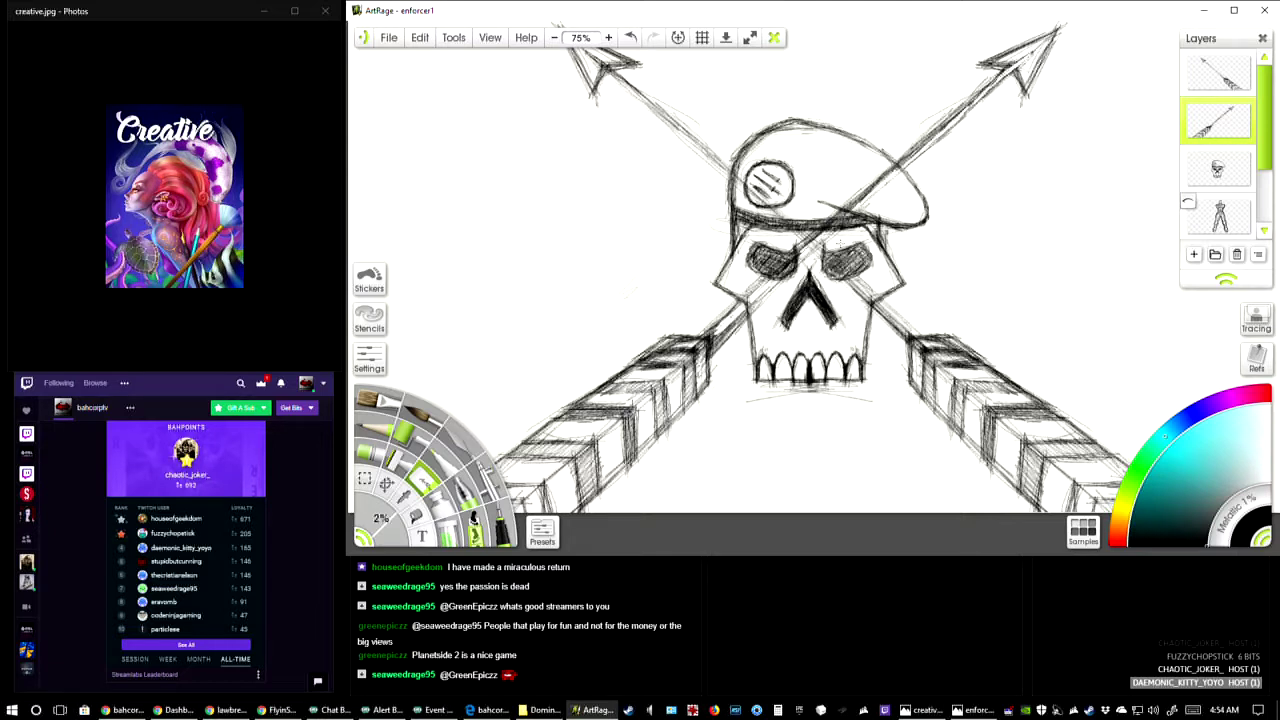
- Redraw both edges of the original arrow's shaft with the pencil at 3% size, from fletching to arrowhead
key(bracketright)
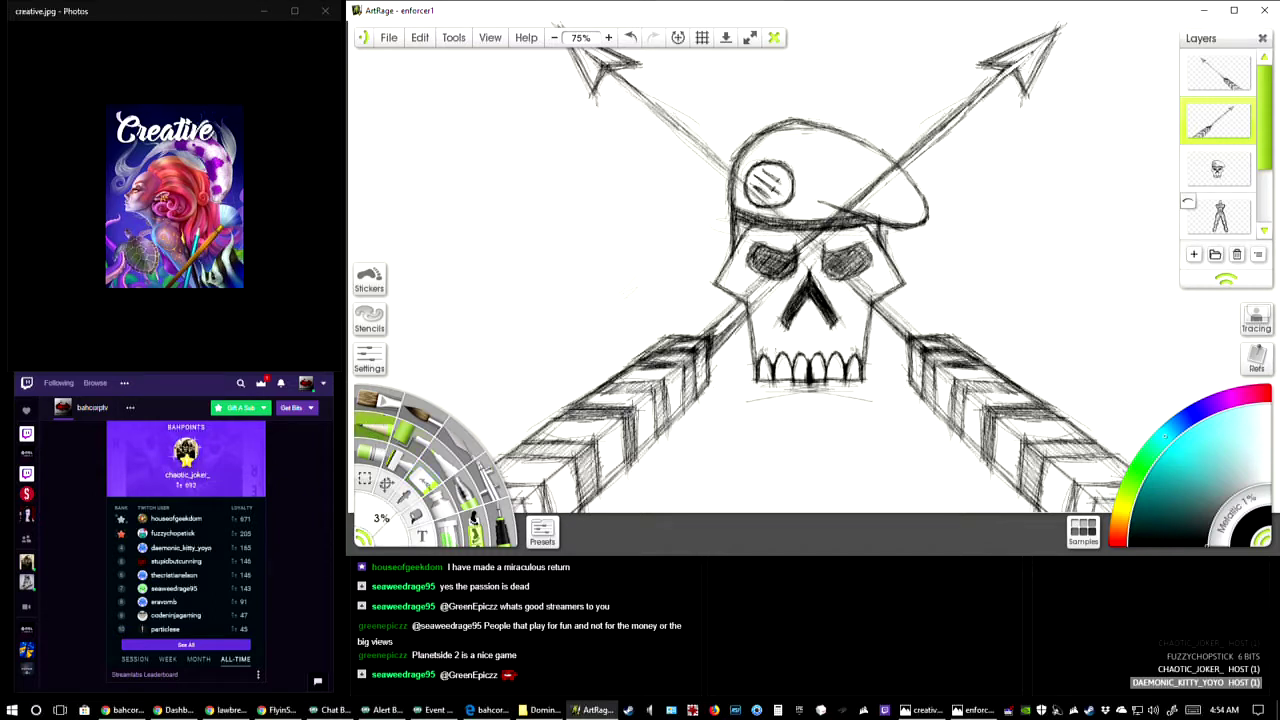
drag(696, 340, 862, 188)
mouse_move(1016, 60)
mouse_down()
mouse_move(705, 356)
mouse_move(1000, 84)
mouse_move(796, 268)
mouse_up()
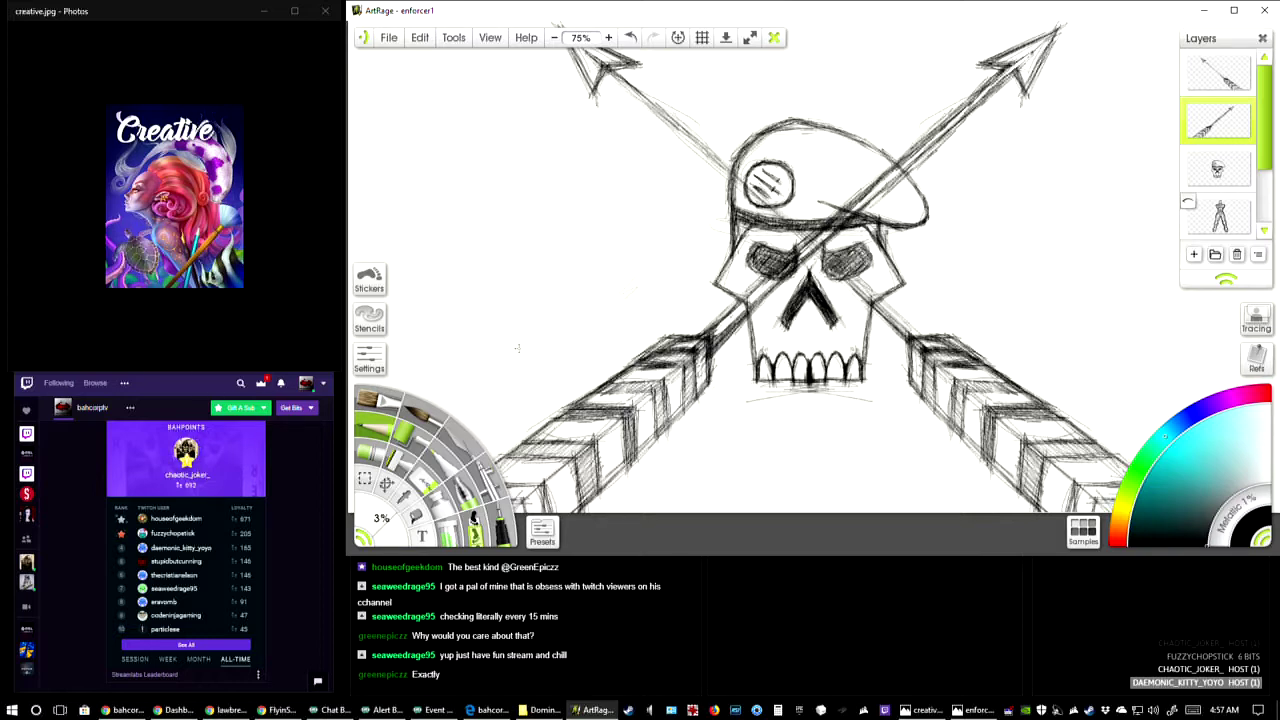
- Delete the layer containing the old mirrored arrow
mouse_move(810, 300)
mouse_down()
mouse_move(843, 314)
mouse_move(775, 320)
mouse_move(877, 290)
mouse_move(849, 305)
mouse_move(832, 277)
mouse_up()
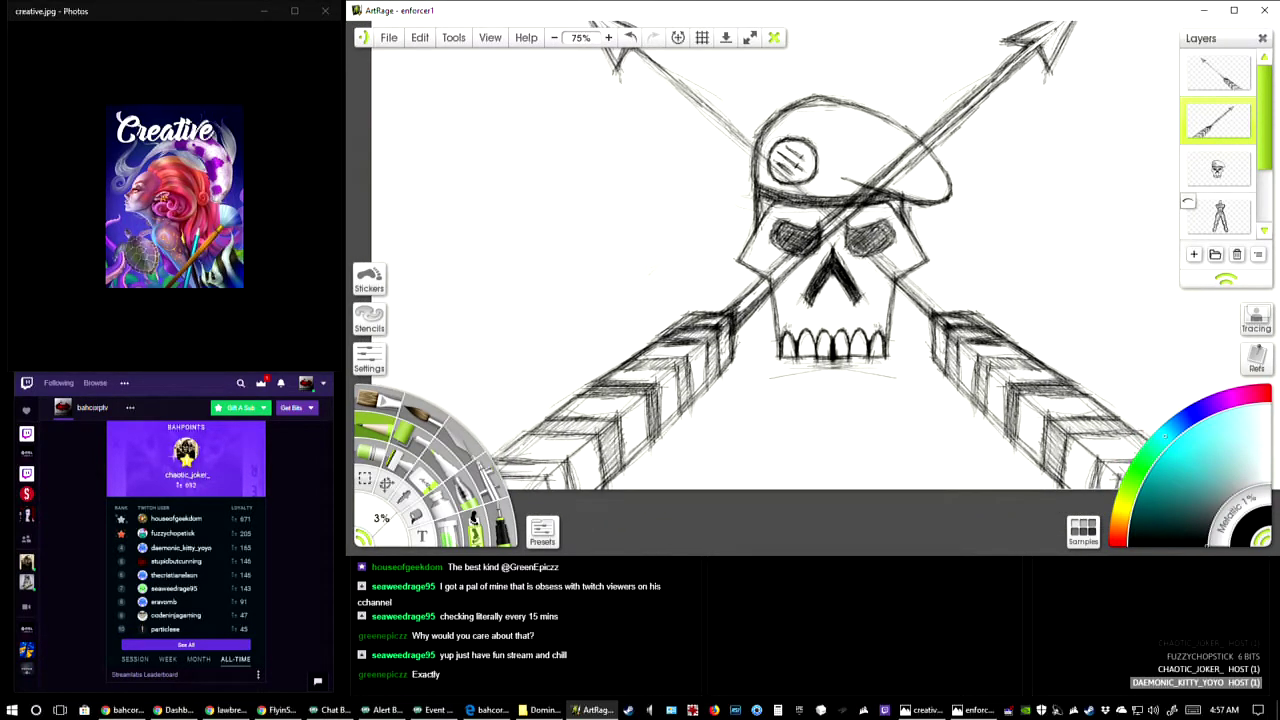
mouse_move(666, 362)
mouse_down()
mouse_move(640, 368)
mouse_move(690, 390)
mouse_move(684, 400)
mouse_move(688, 360)
mouse_move(682, 406)
mouse_move(686, 368)
mouse_up()
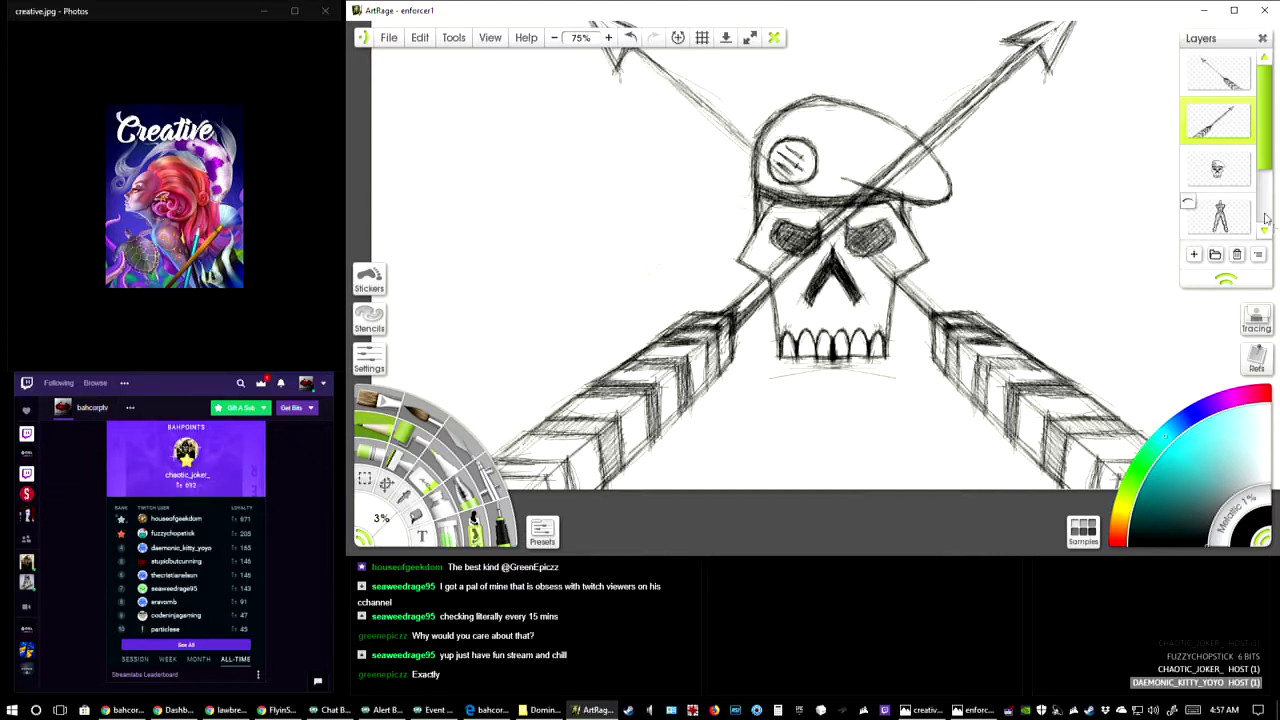
click(1249, 92)
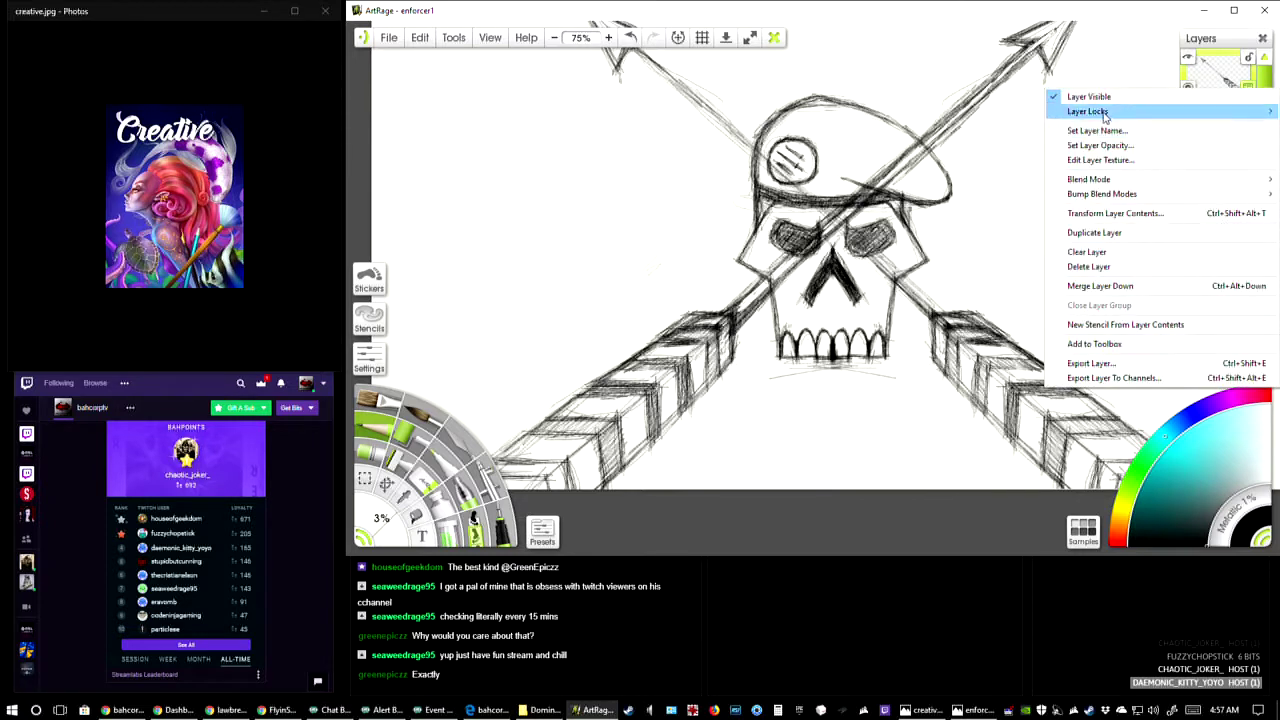
click(1108, 267)
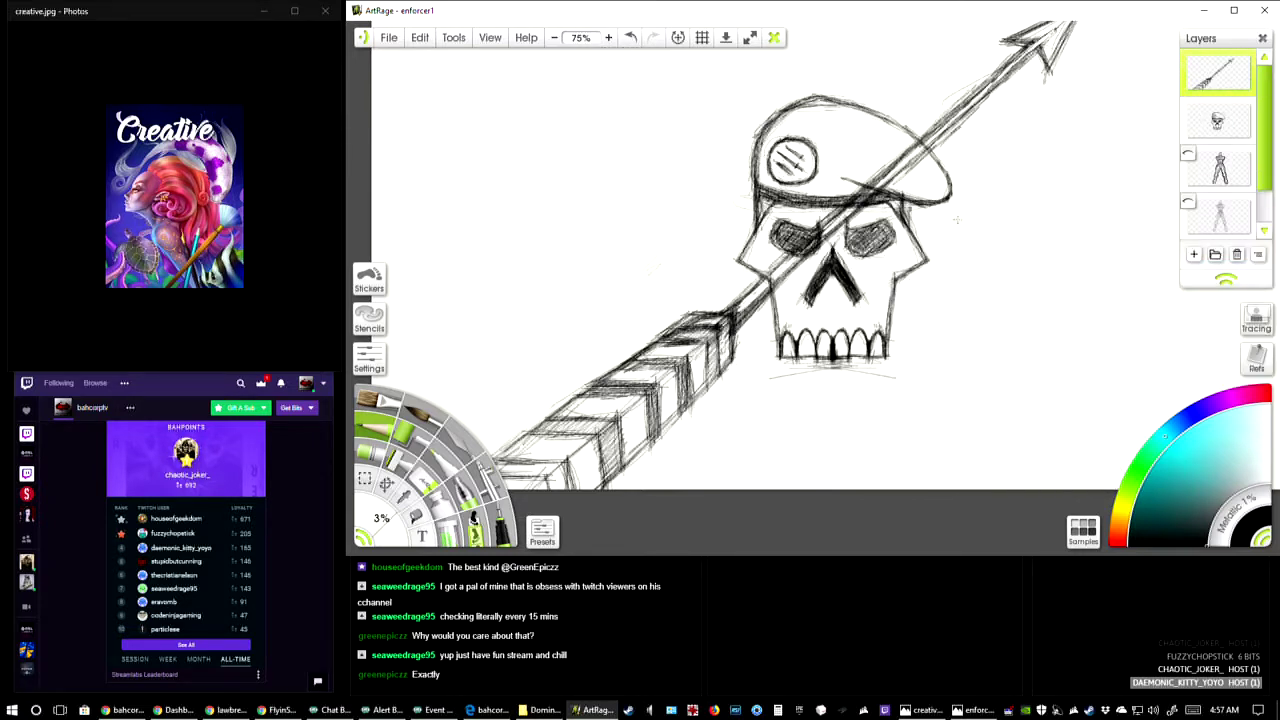
- Duplicate the reworked arrow's layer and start transforming the copy
mouse_move(1258, 95)
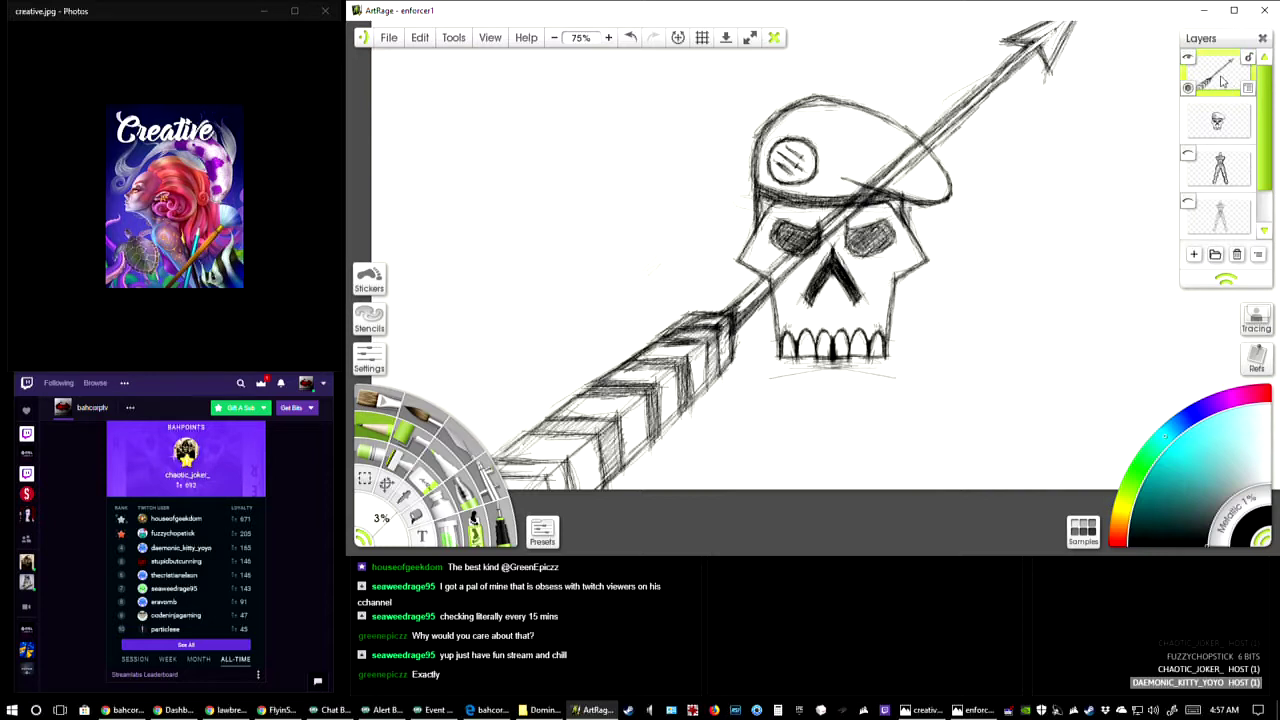
right_click(1255, 94)
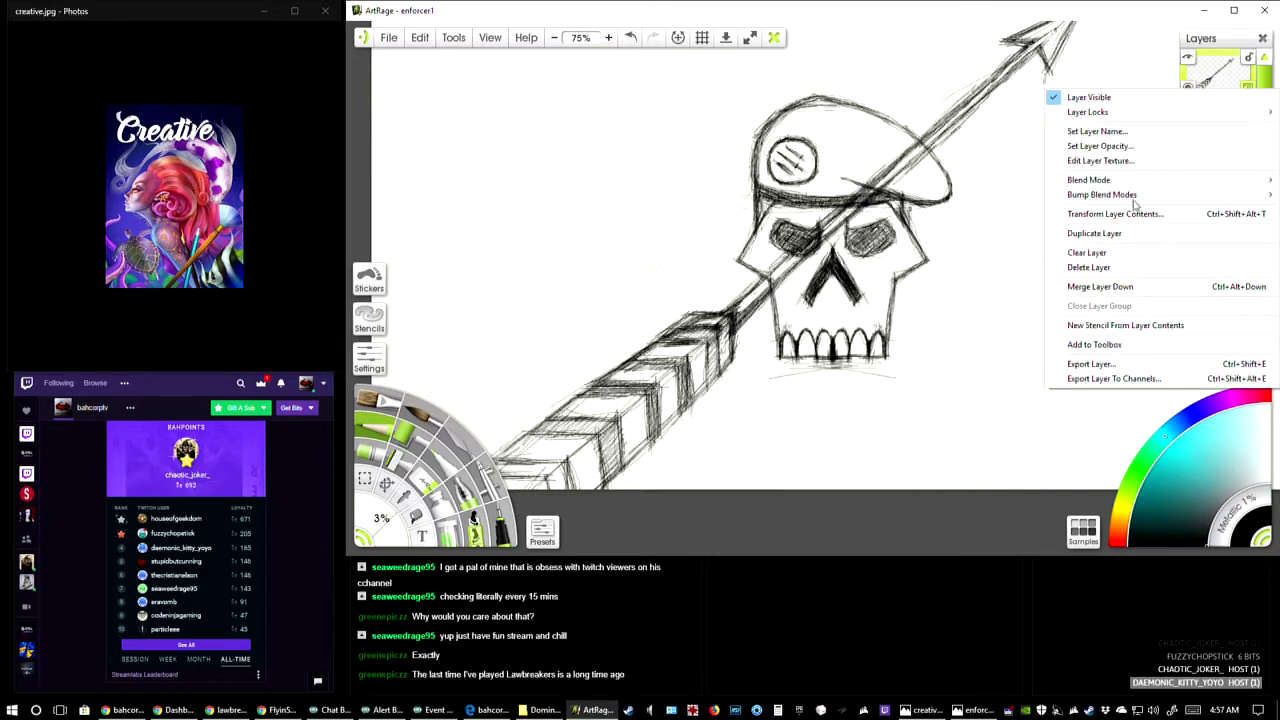
click(1105, 236)
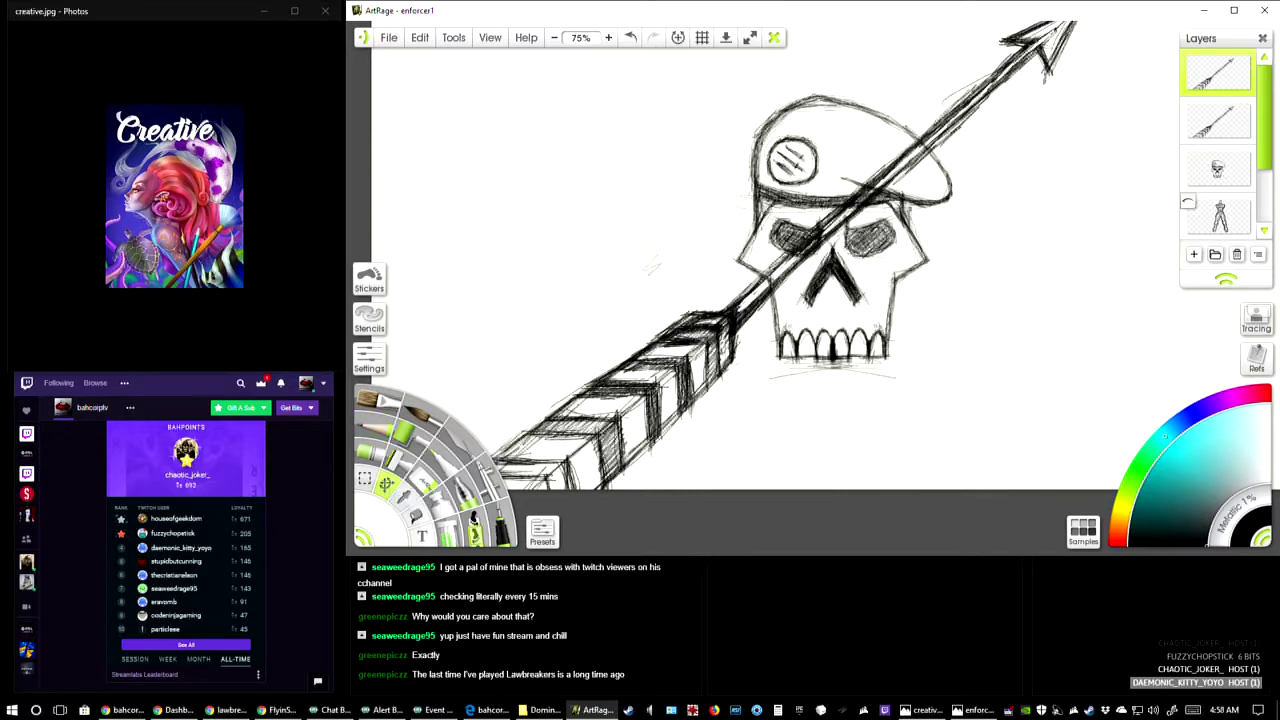
click(385, 484)
drag(821, 287, 822, 289)
drag(823, 290, 823, 292)
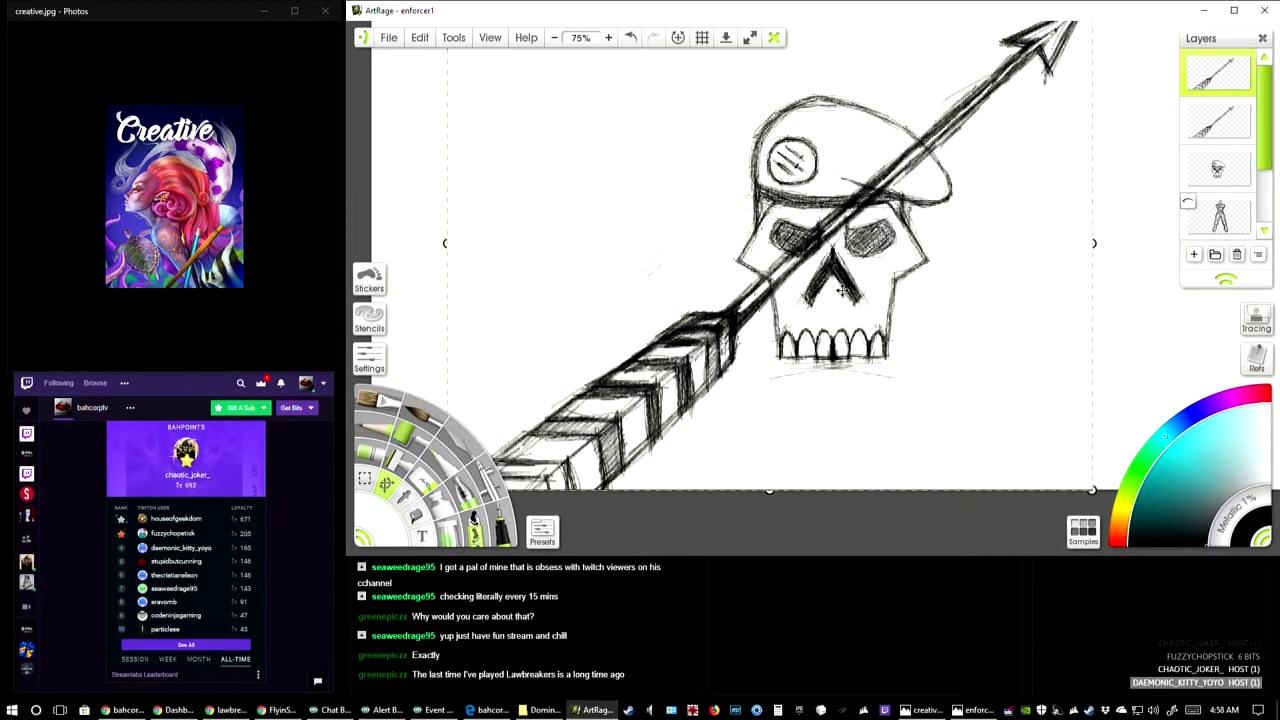
key(Return)
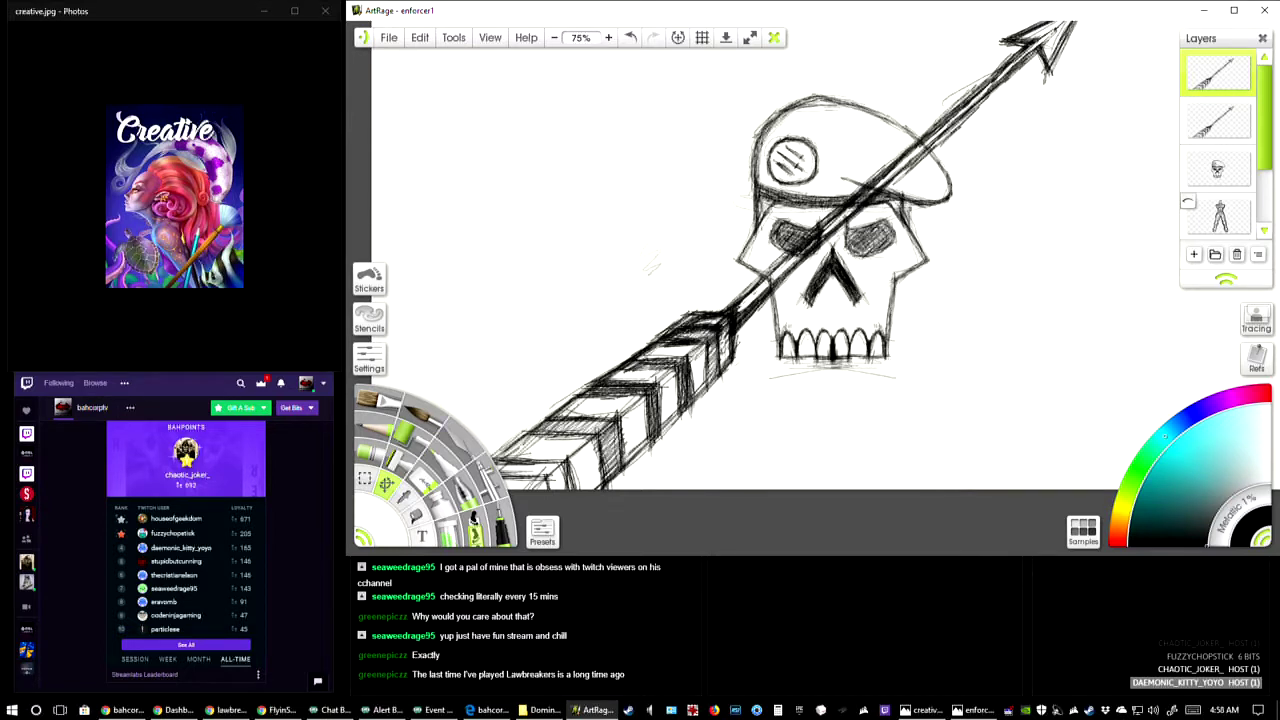
right_click(702, 325)
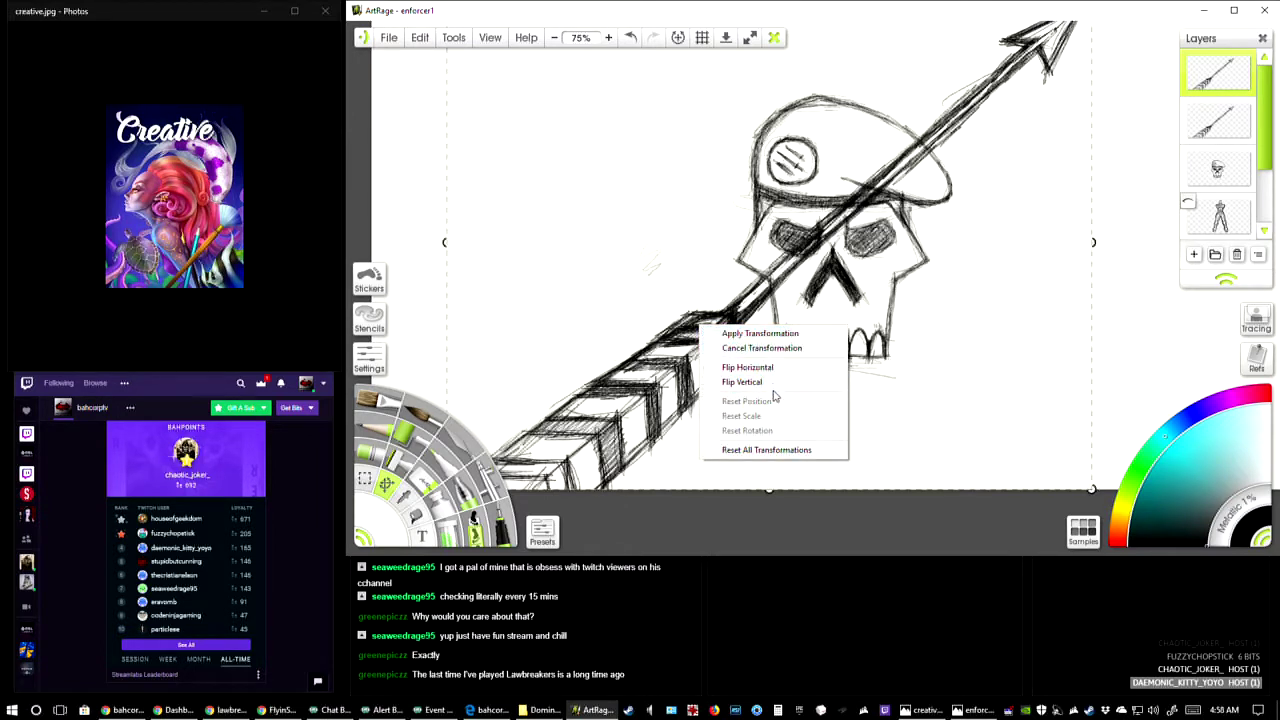
click(748, 367)
drag(850, 325, 930, 300)
key(Escape)
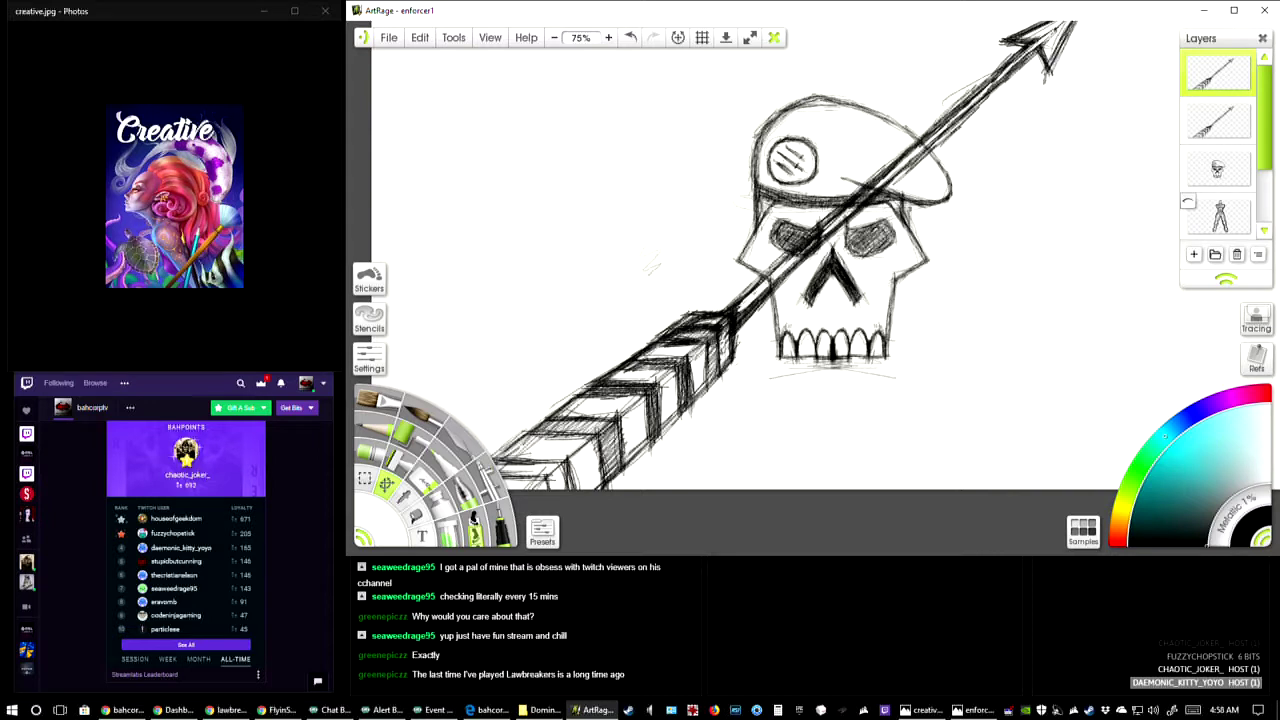
- Flip the duplicated arrow horizontally and nudge it right until it crosses the original symmetrically above the skull's nose
right_click(714, 342)
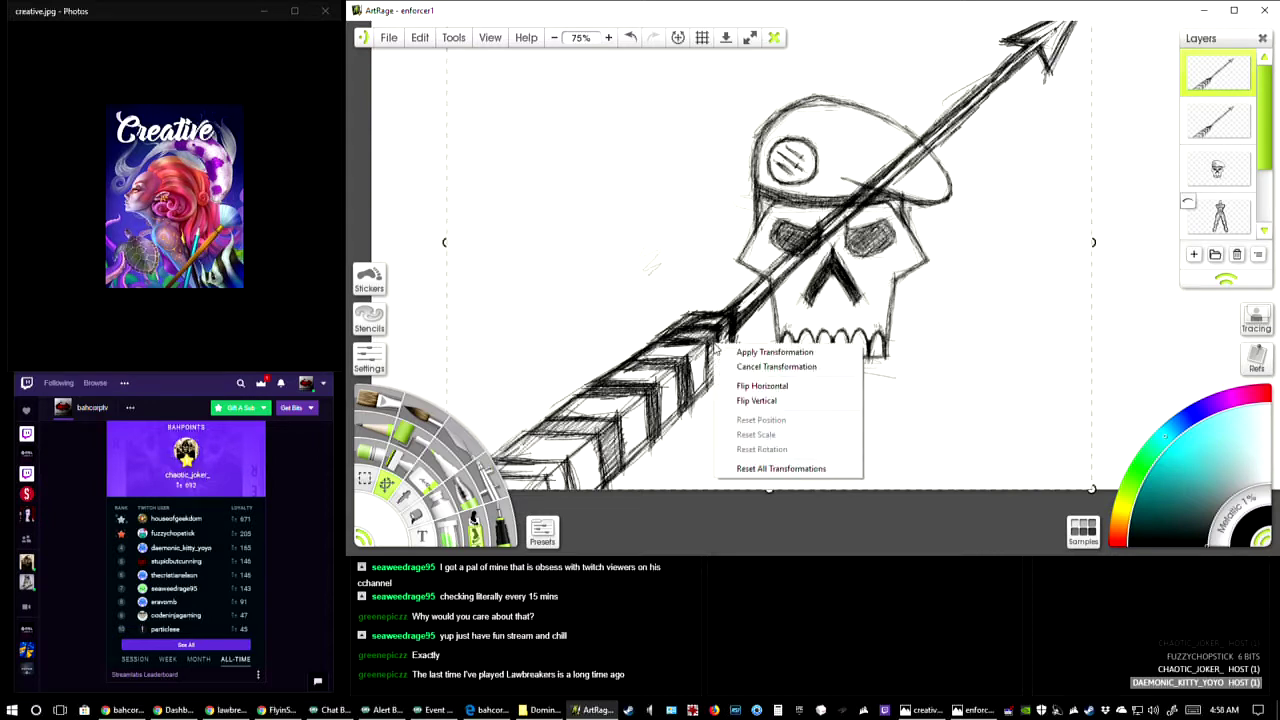
click(782, 390)
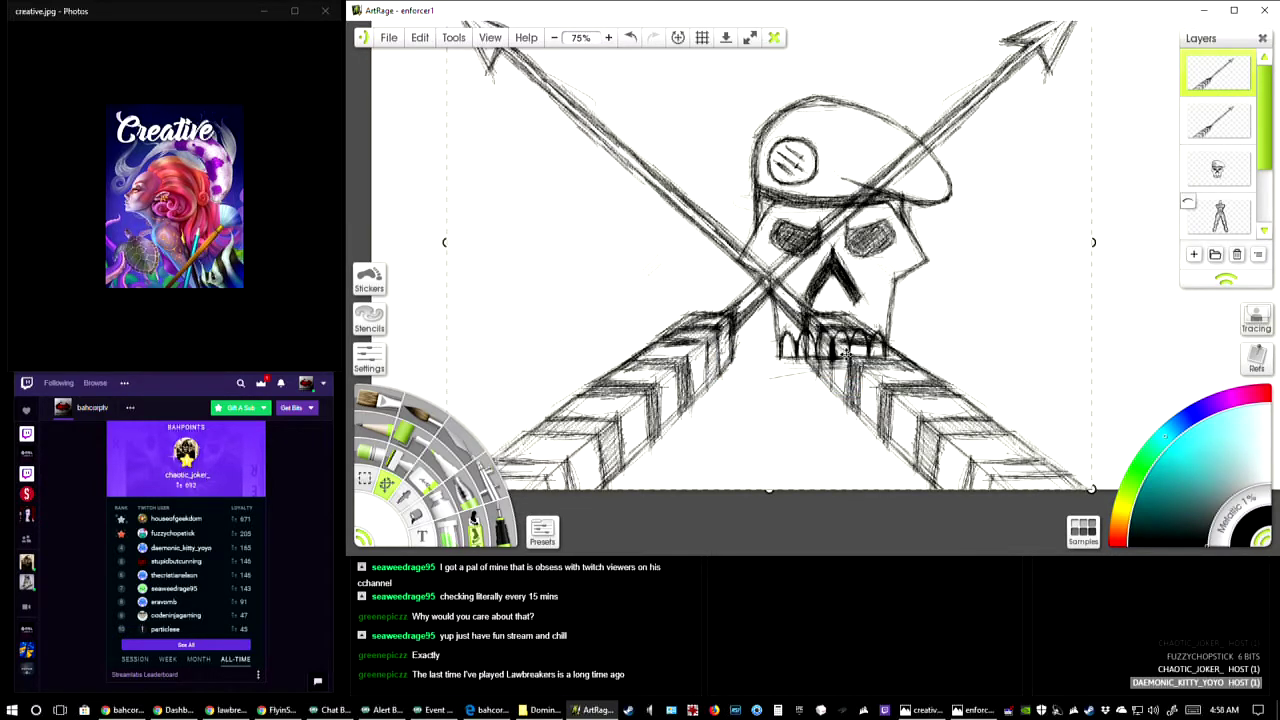
drag(1057, 371, 1068, 371)
key(Right)
key(Right)
key(Right)
key(Right)
key(Right)
key(Right)
key(Right)
key(Right)
key(Right)
key(Right)
key(Right)
key(Right)
key(Right)
key(Right)
key(Right)
key(Right)
key(Right)
key(Right)
key(Right)
key(Right)
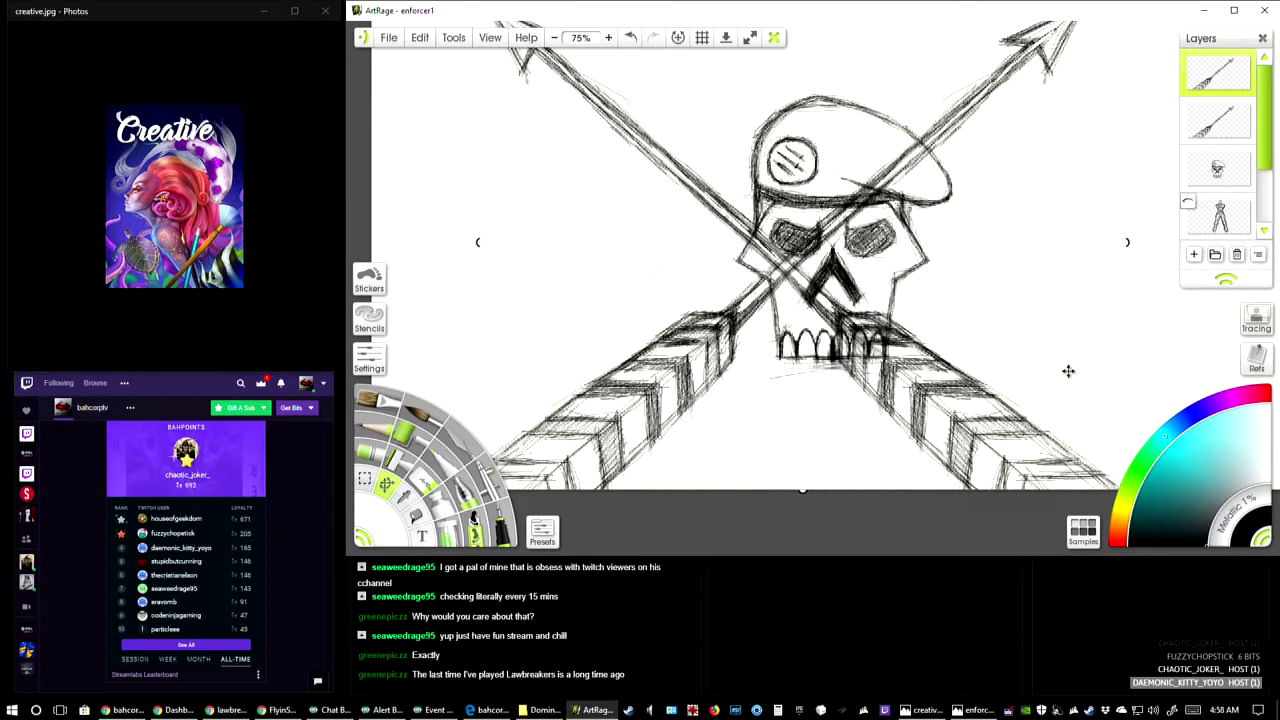
key(Right)
key(Right)
key(Right)
key(Right)
key(Right)
key(Right)
key(Right)
key(Right)
key(Right)
key(Right)
key(Right)
key(Right)
key(Right)
key(Right)
key(Right)
key(Right)
key(Right)
key(Right)
key(Right)
key(Right)
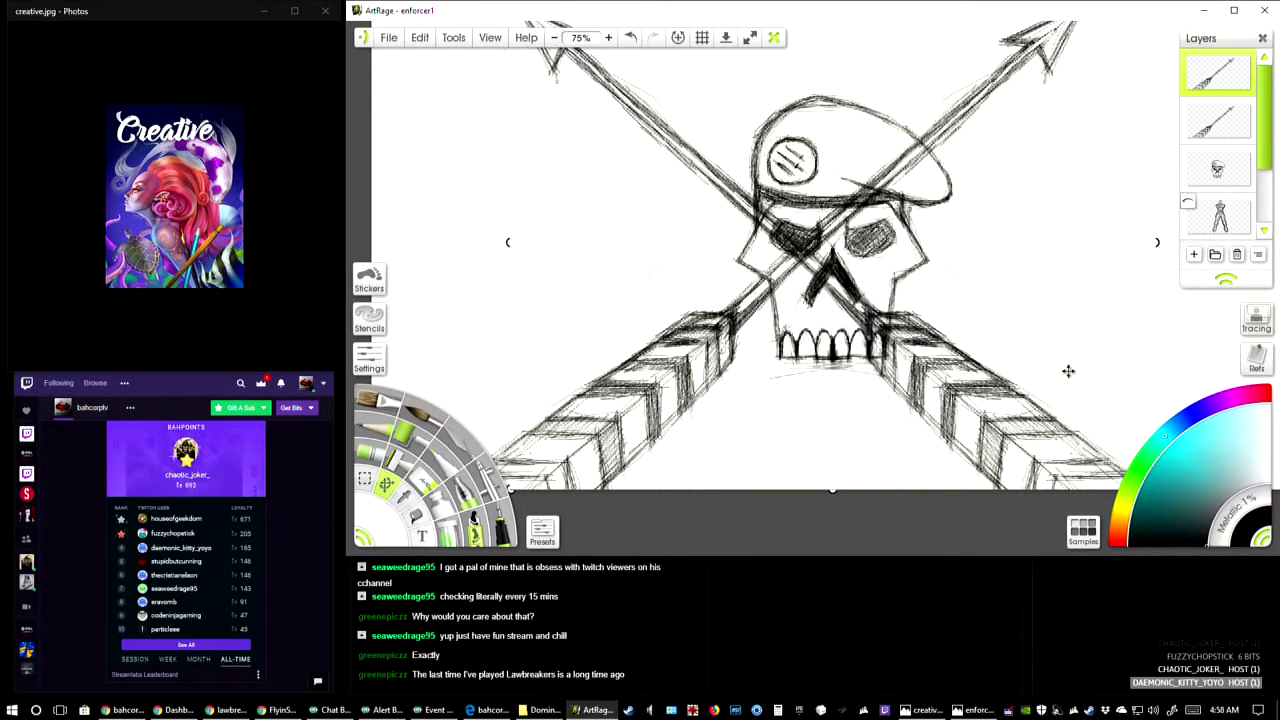
key(Right)
key(Right)
key(Right)
key(Right)
key(Right)
key(Right)
key(Right)
key(Right)
key(Right)
key(Right)
key(Right)
key(Right)
key(Right)
key(Right)
key(Right)
key(Right)
key(Right)
key(Right)
key(Right)
key(Right)
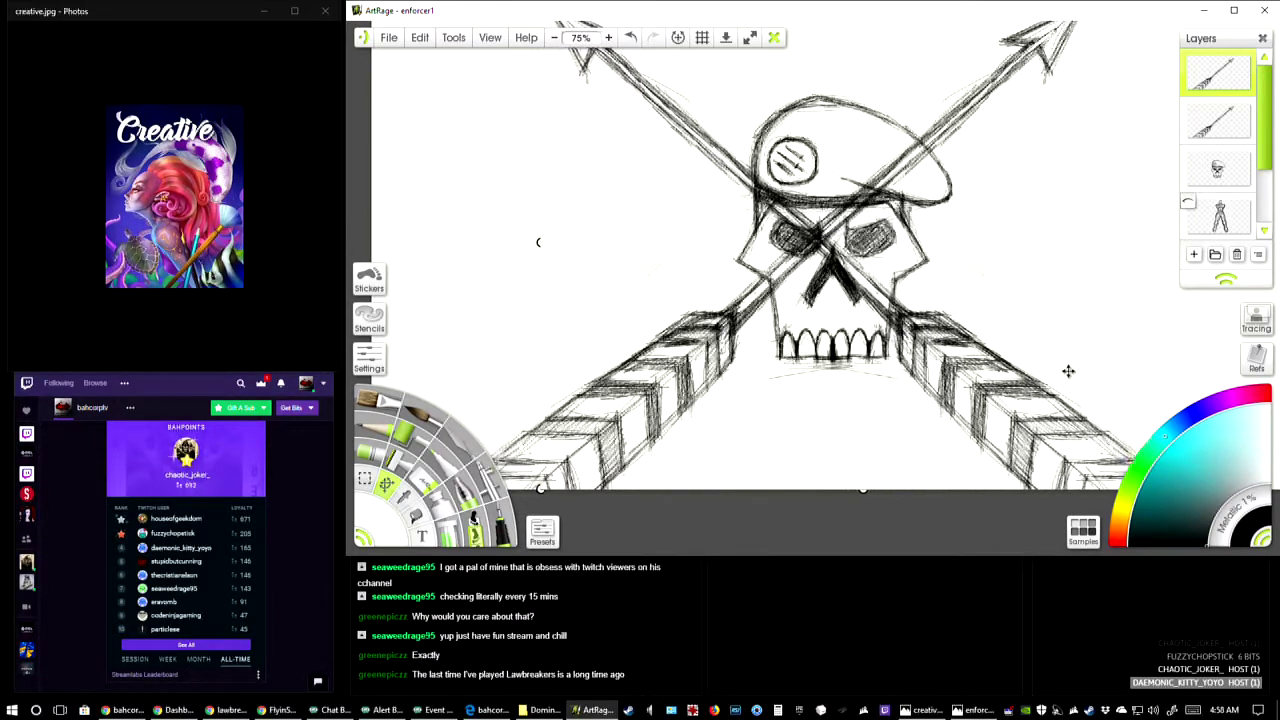
key(Right)
key(Right)
key(Right)
key(Right)
key(Right)
key(Right)
key(Right)
key(Right)
key(Right)
key(Right)
key(Right)
key(Right)
key(Right)
key(Right)
key(Right)
key(Right)
key(Right)
key(Right)
key(Right)
key(Right)
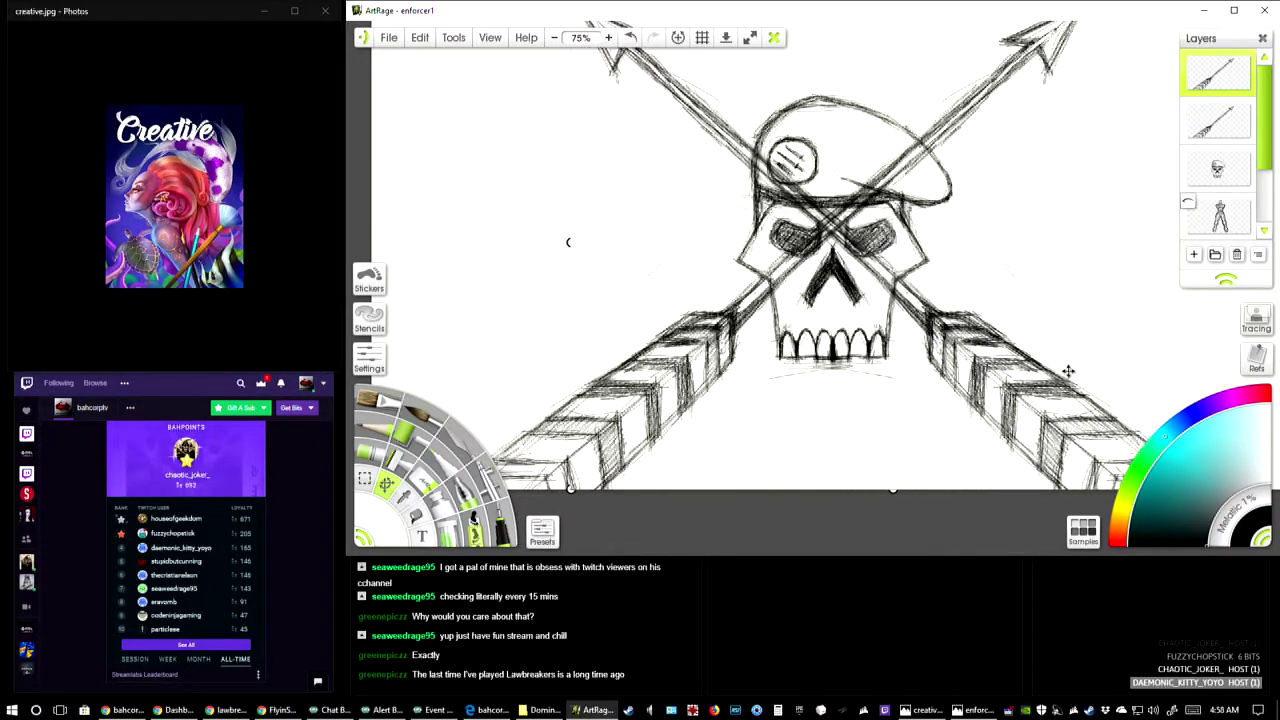
key(Right)
key(Right)
key(Right)
key(Right)
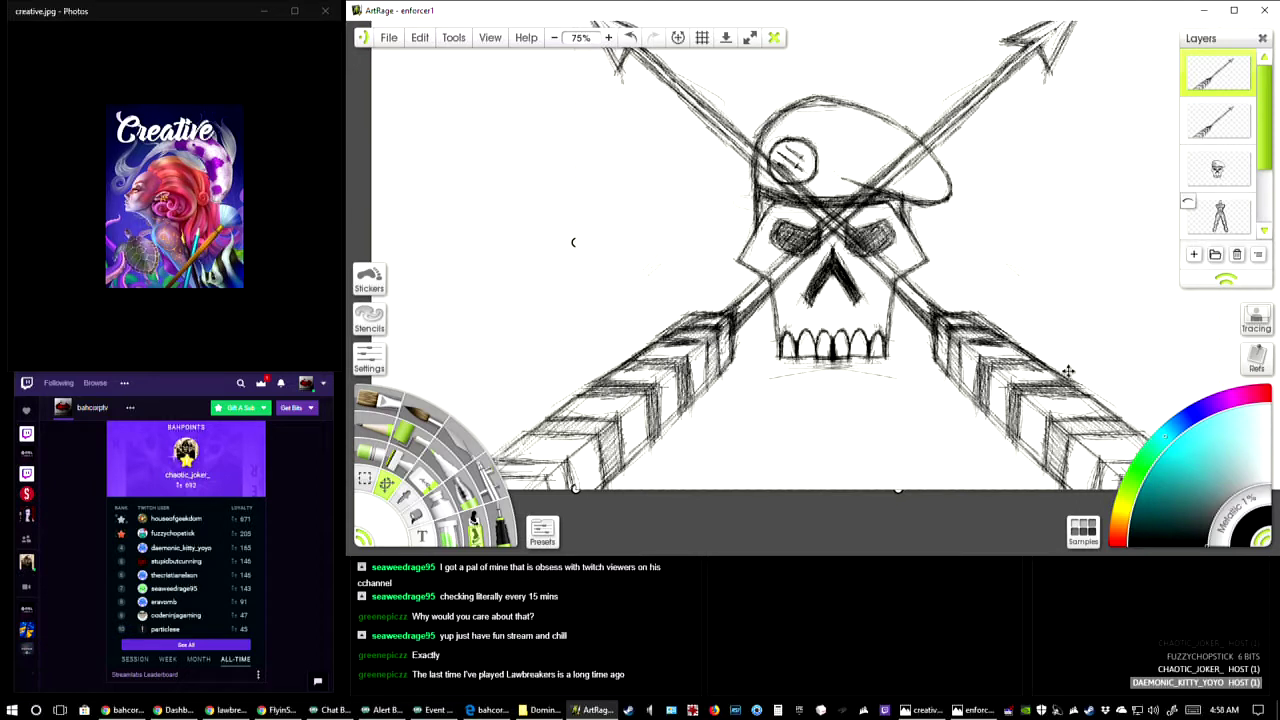
key(Left)
key(Left)
key(Left)
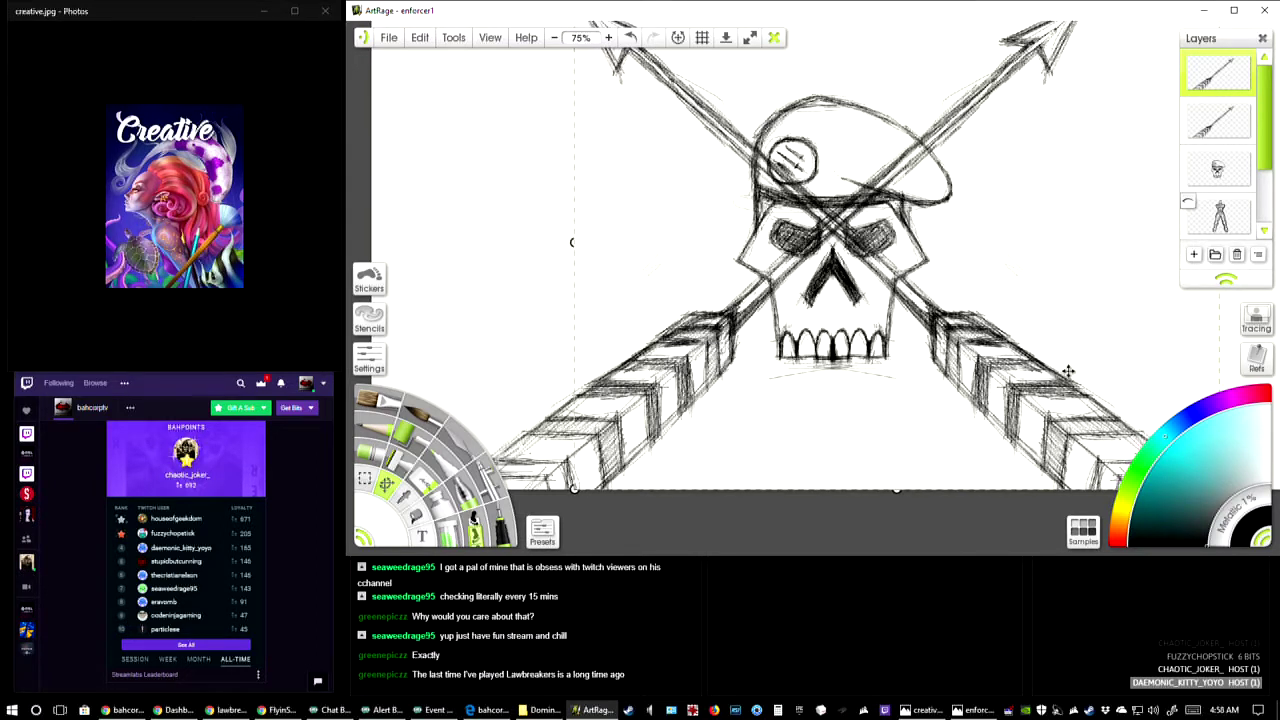
key(Left)
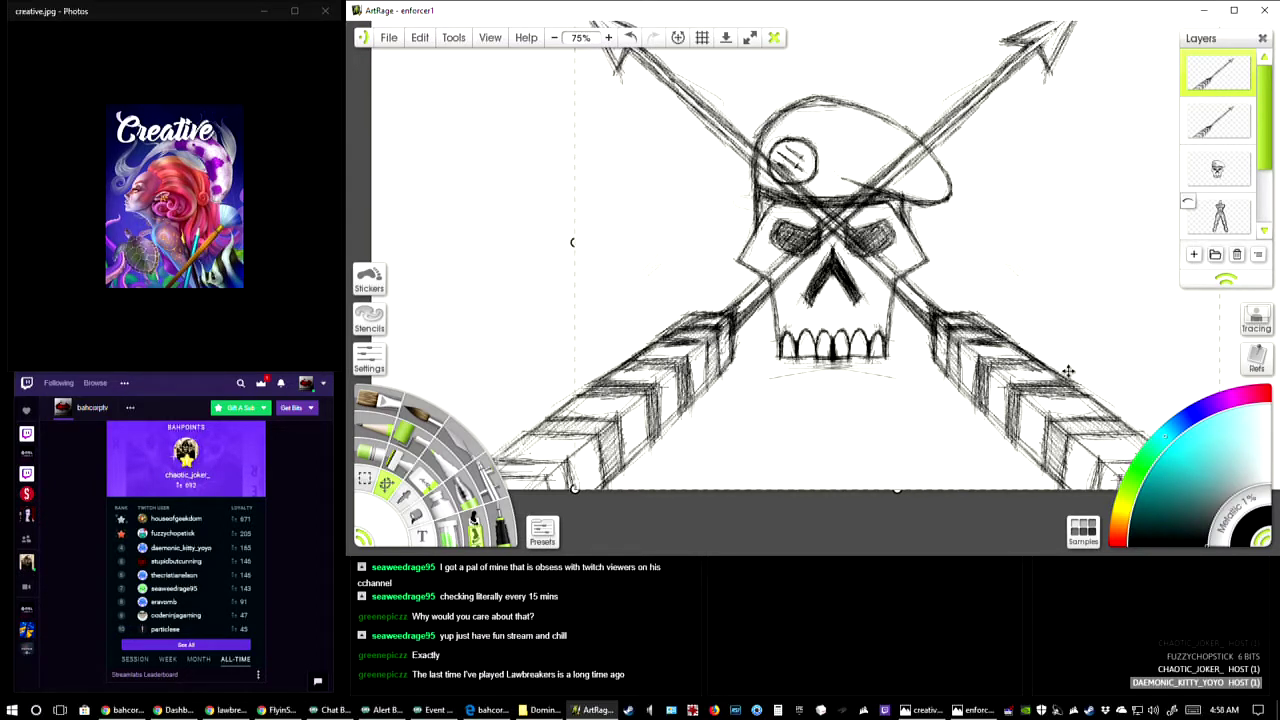
- Apply the transformation and merge the mirrored arrow's layer down into the original arrow's layer
click(1218, 118)
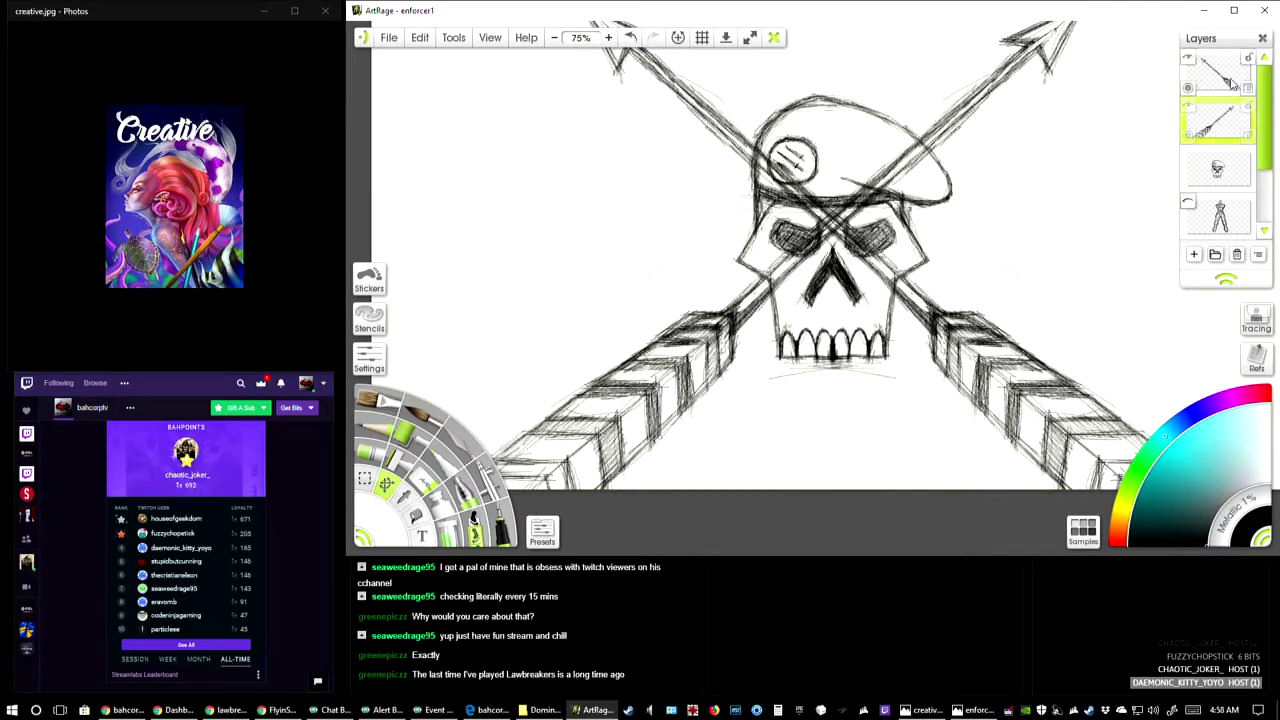
click(1233, 84)
right_click(1243, 95)
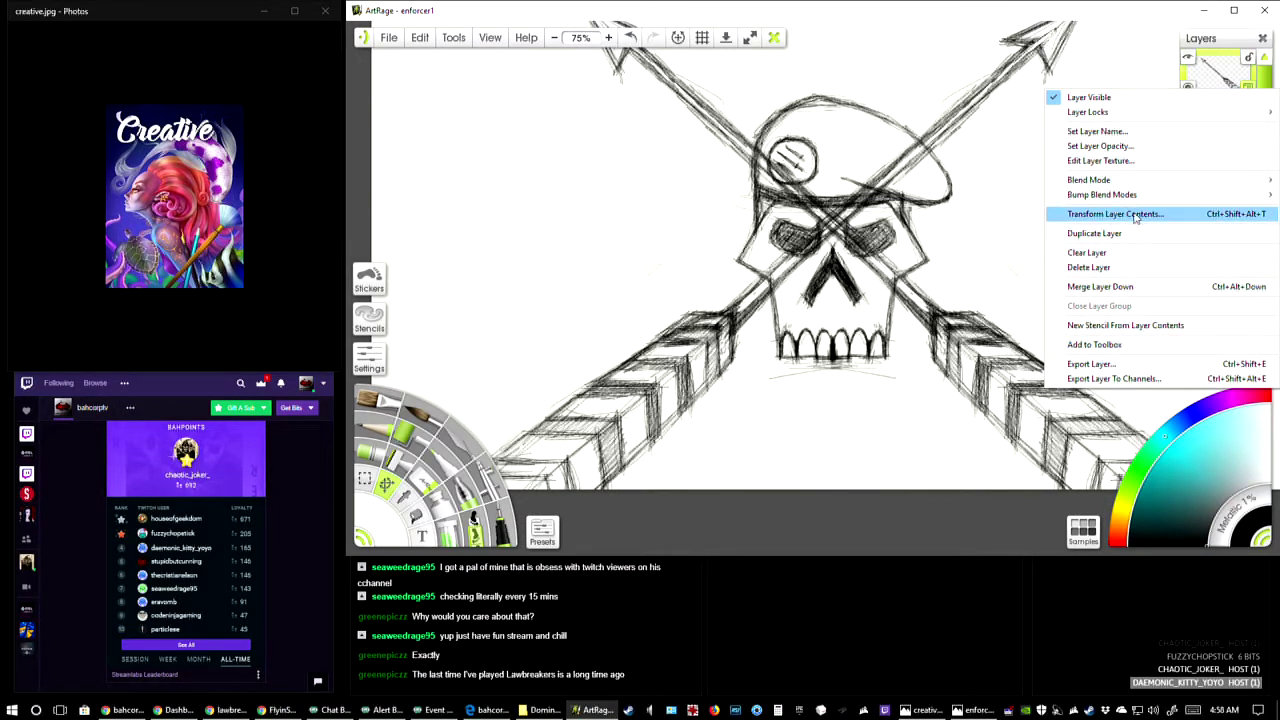
click(1114, 286)
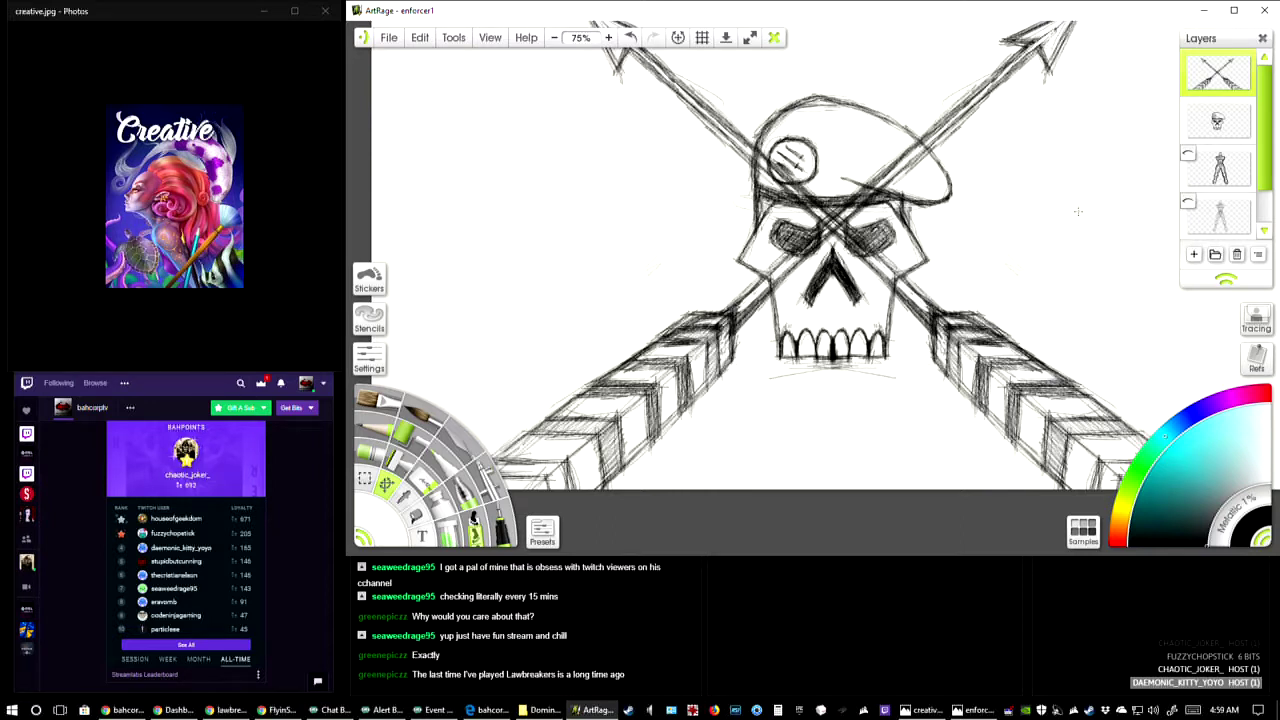
click(554, 38)
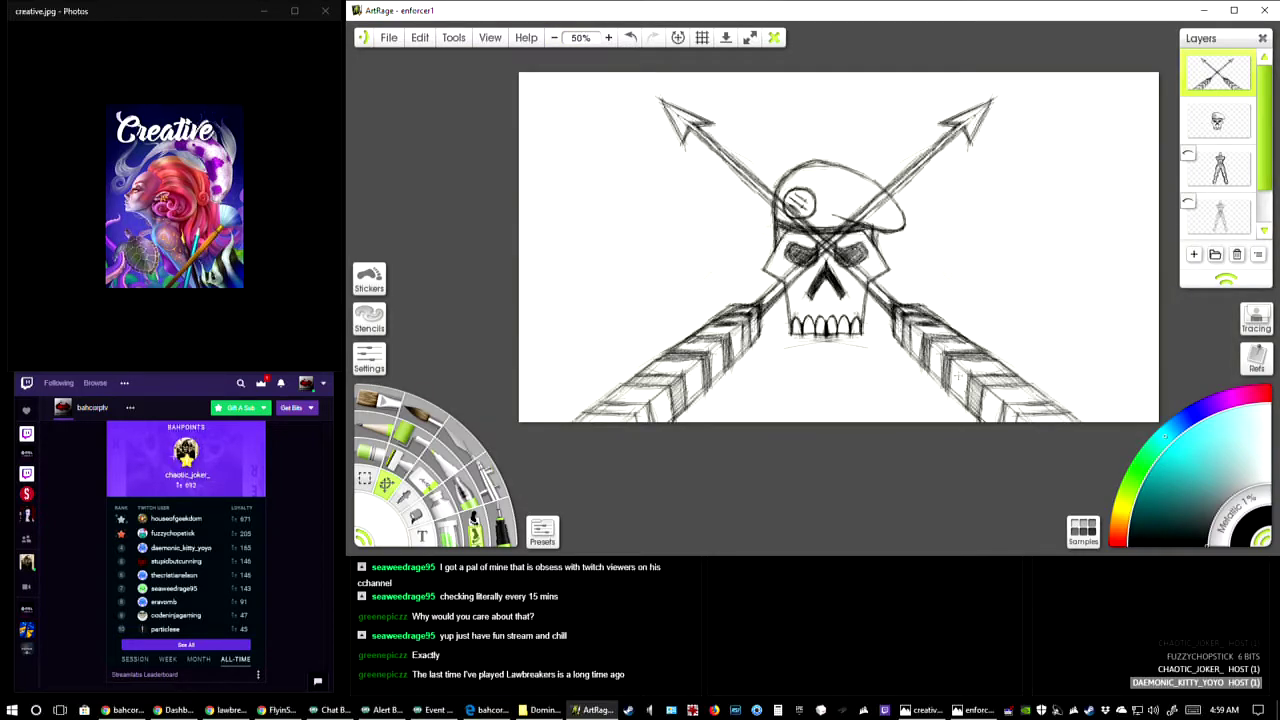
click(608, 38)
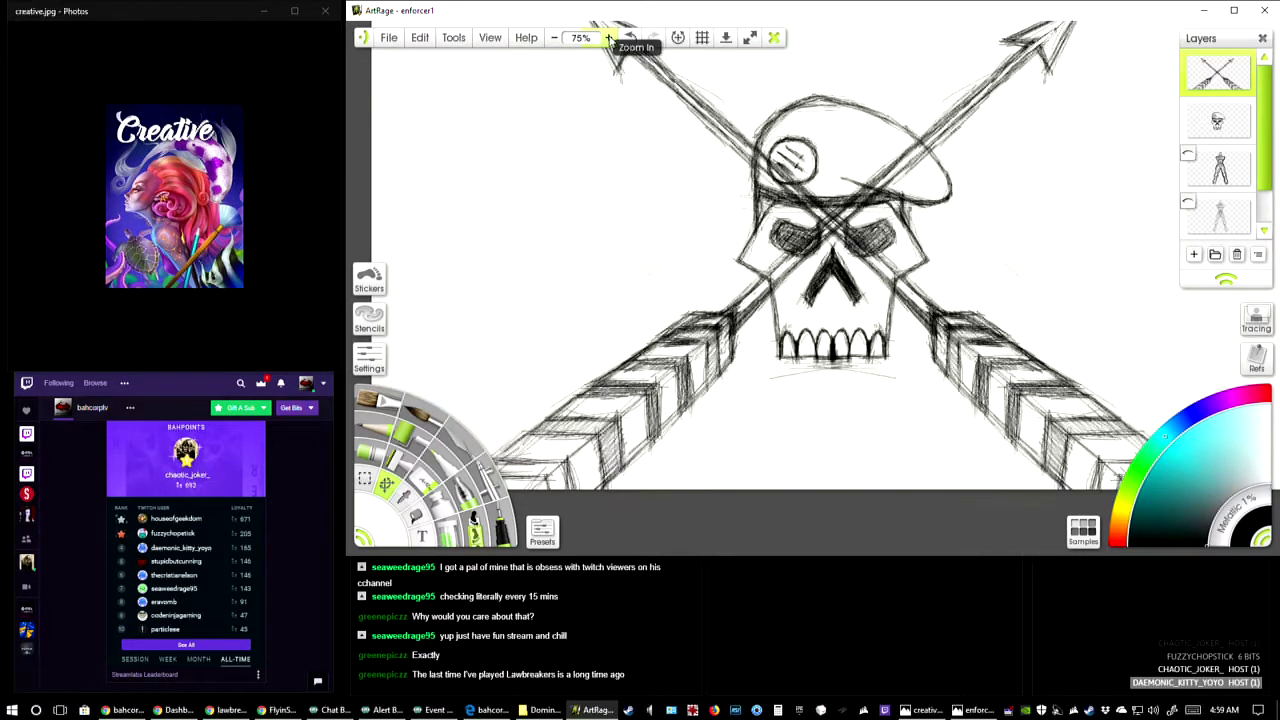
mouse_move(830, 250)
mouse_down()
mouse_move(751, 326)
mouse_move(806, 277)
mouse_up()
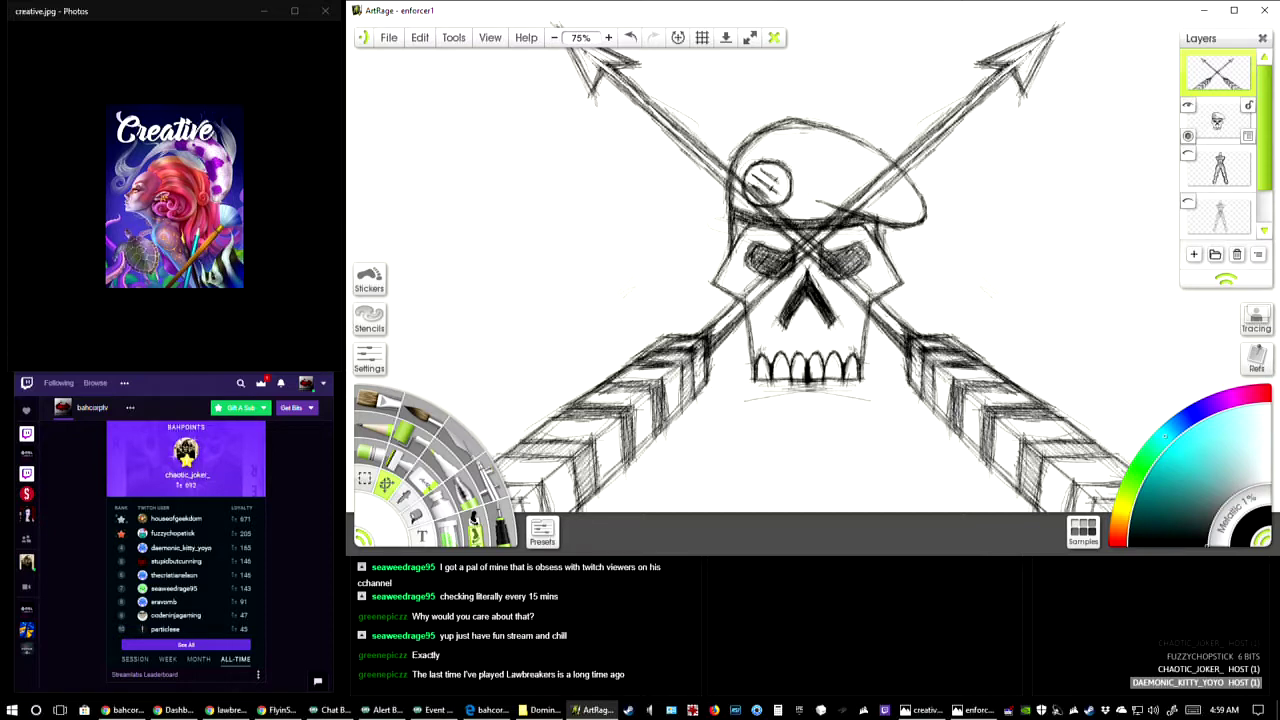
- Erase the arrow shafts where they cross the skull and beret, using the Eraser at 44% size
click(427, 483)
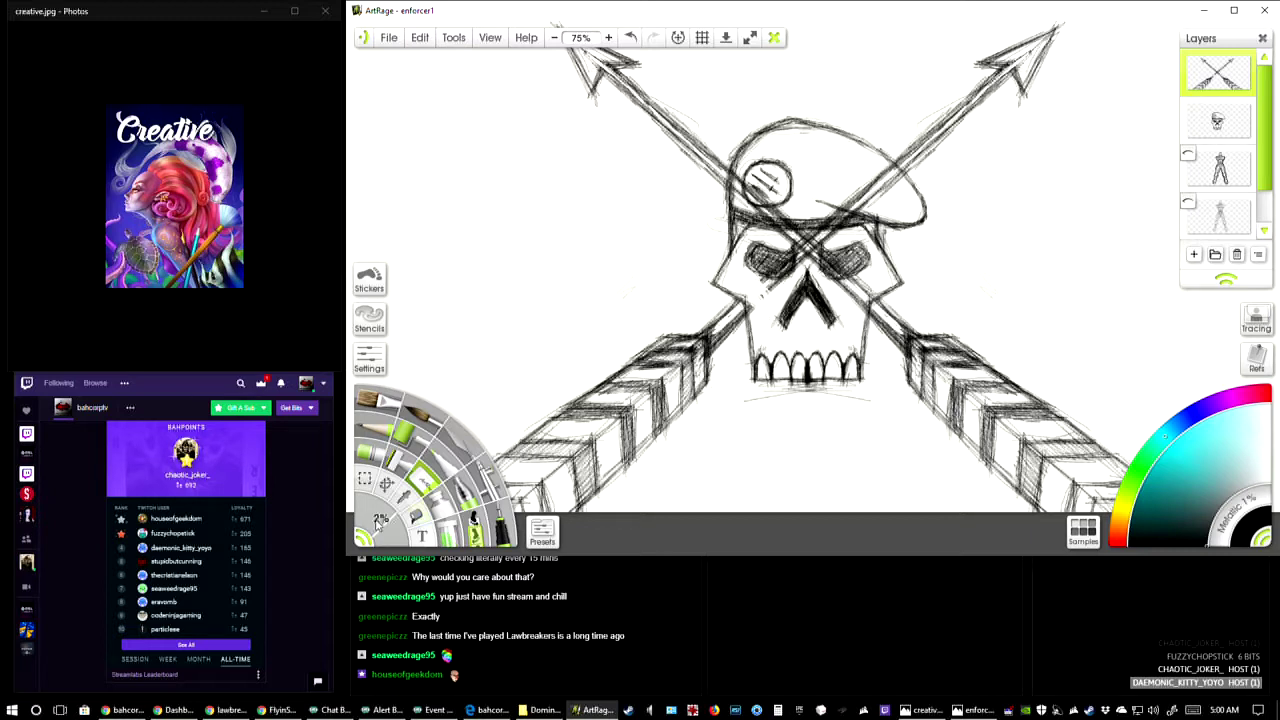
drag(378, 526, 408, 534)
mouse_move(772, 270)
mouse_down()
mouse_move(830, 205)
mouse_move(897, 172)
mouse_up()
mouse_move(810, 236)
mouse_down()
mouse_move(739, 177)
mouse_move(735, 190)
mouse_up()
mouse_move(807, 269)
mouse_down()
mouse_move(820, 262)
mouse_move(868, 292)
mouse_move(856, 318)
mouse_up()
mouse_move(758, 303)
mouse_down()
mouse_move(756, 316)
mouse_move(744, 293)
mouse_up()
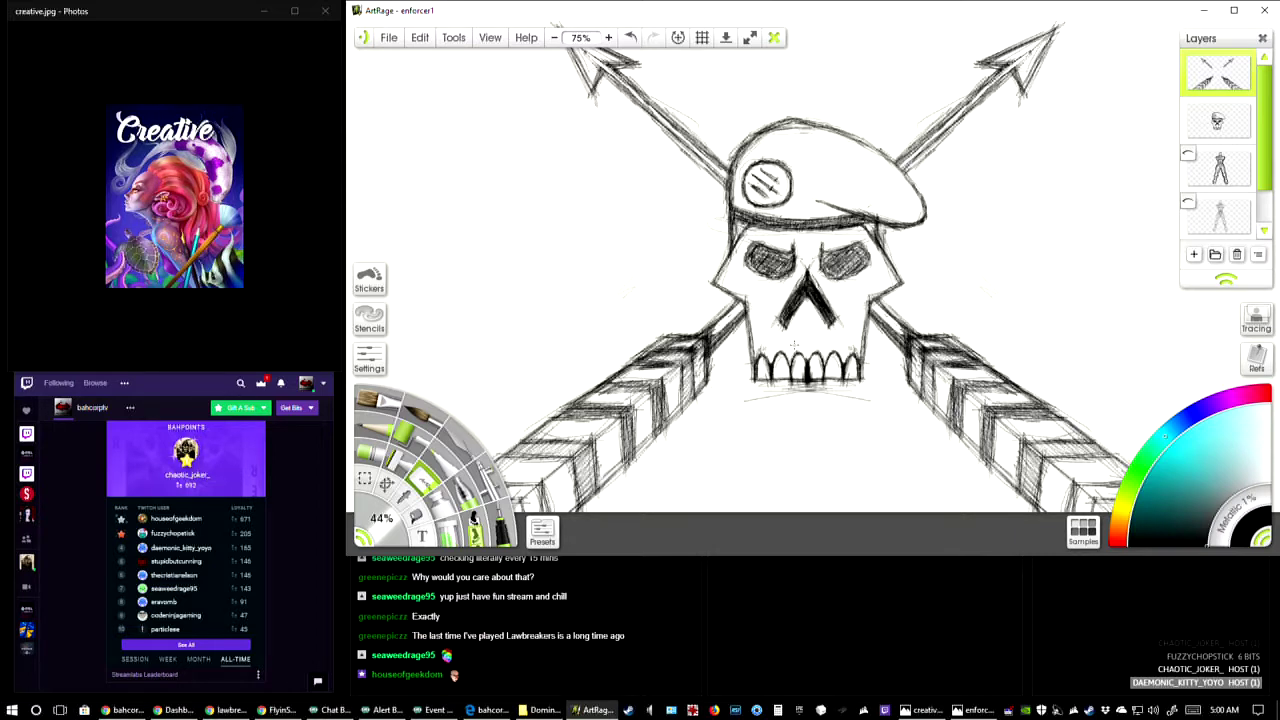
- Draw a vertical centre line and the right half of a spade beneath the skull's teeth with the pencil at 3% size
click(554, 38)
click(554, 38)
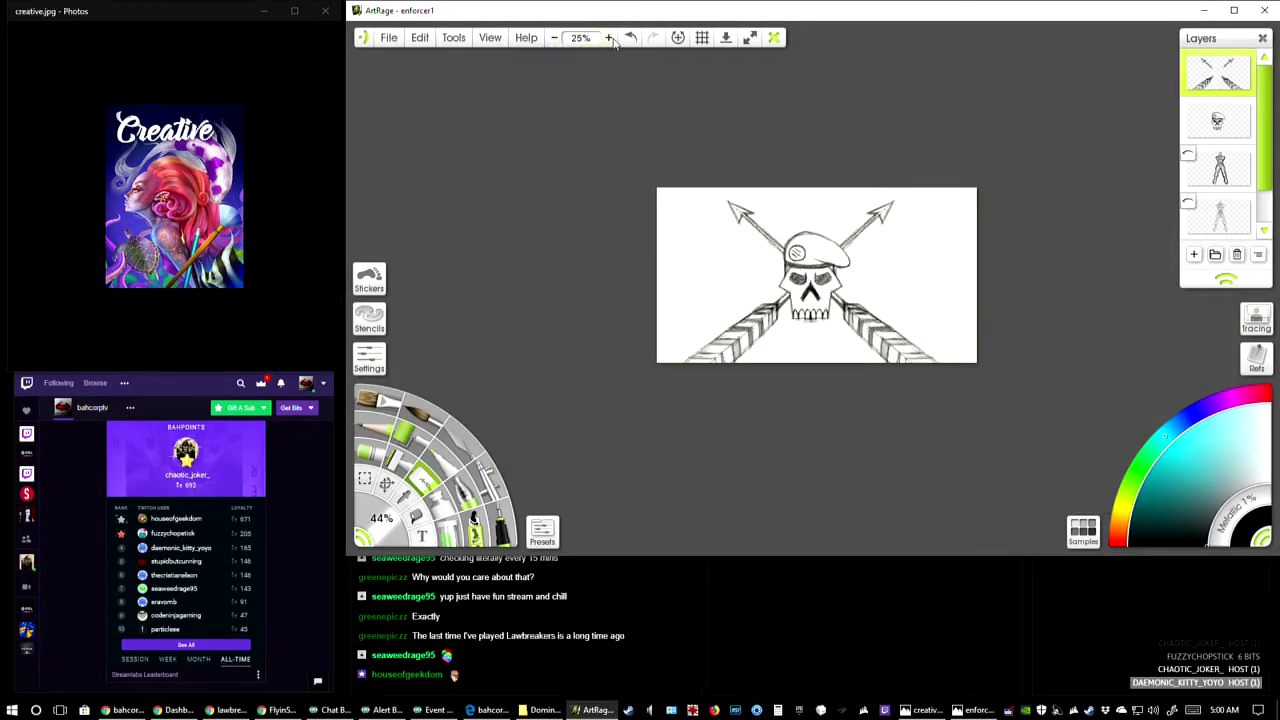
click(609, 38)
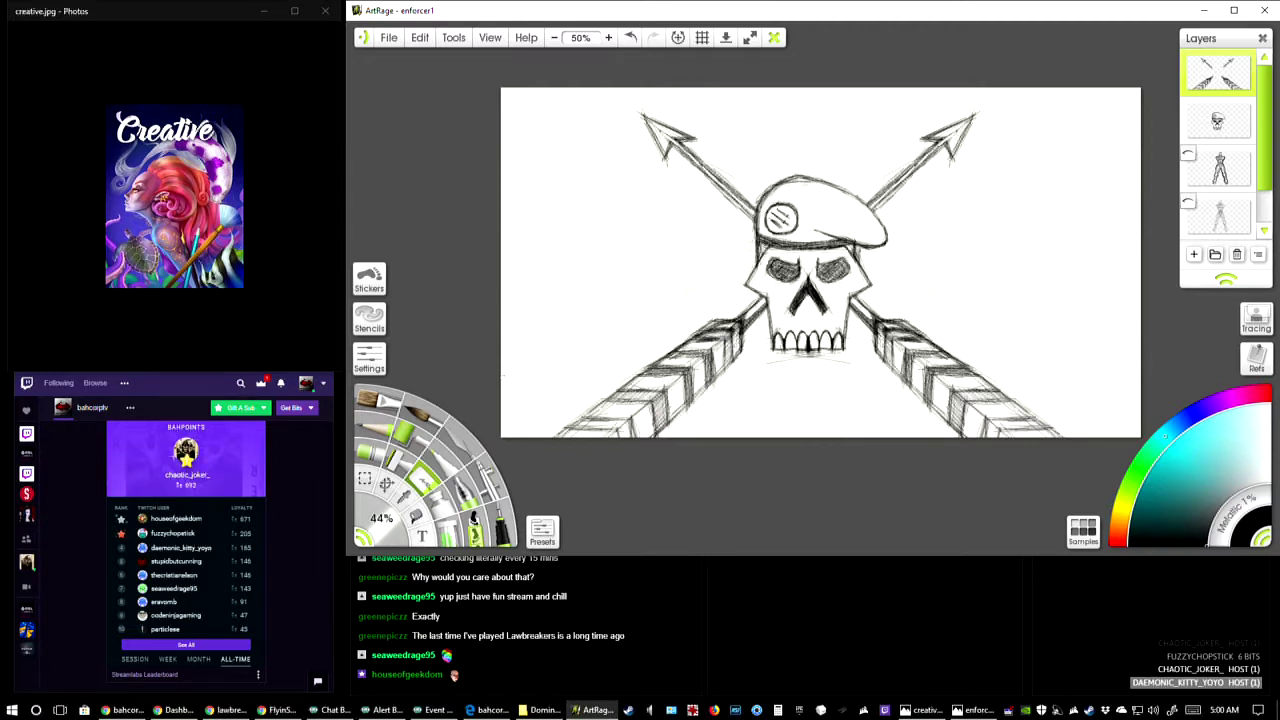
click(497, 469)
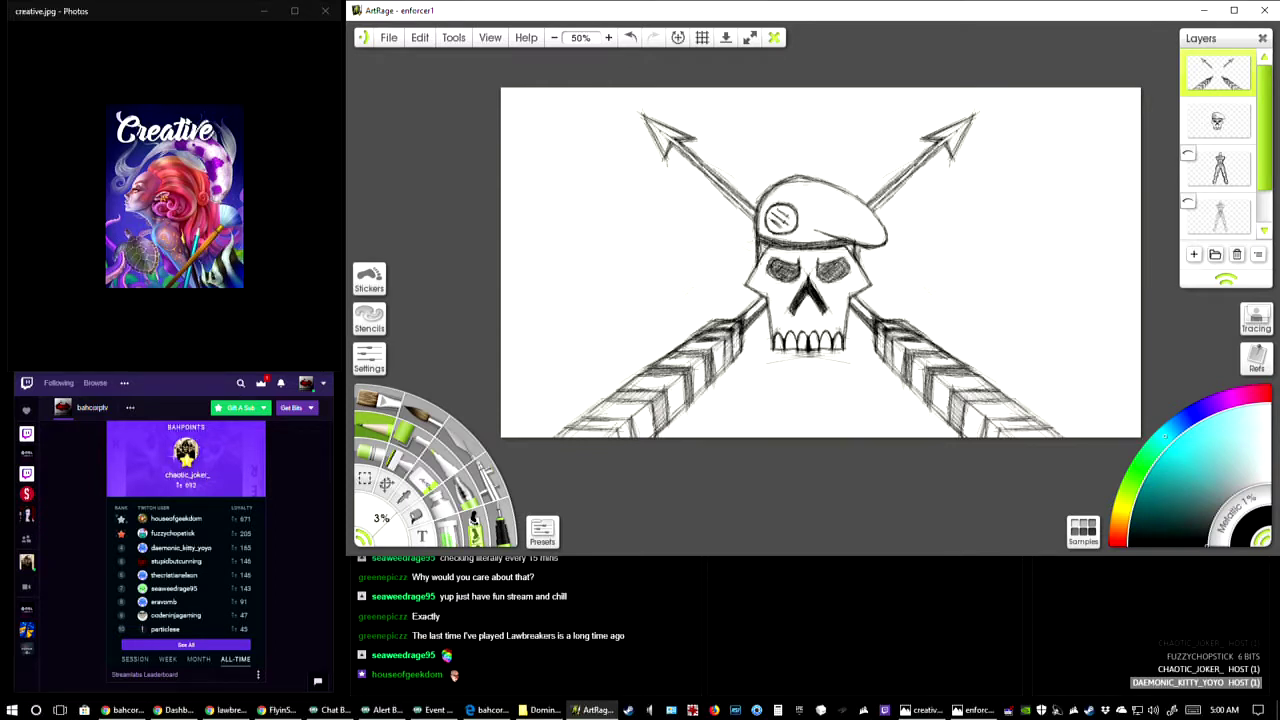
click(609, 42)
click(611, 42)
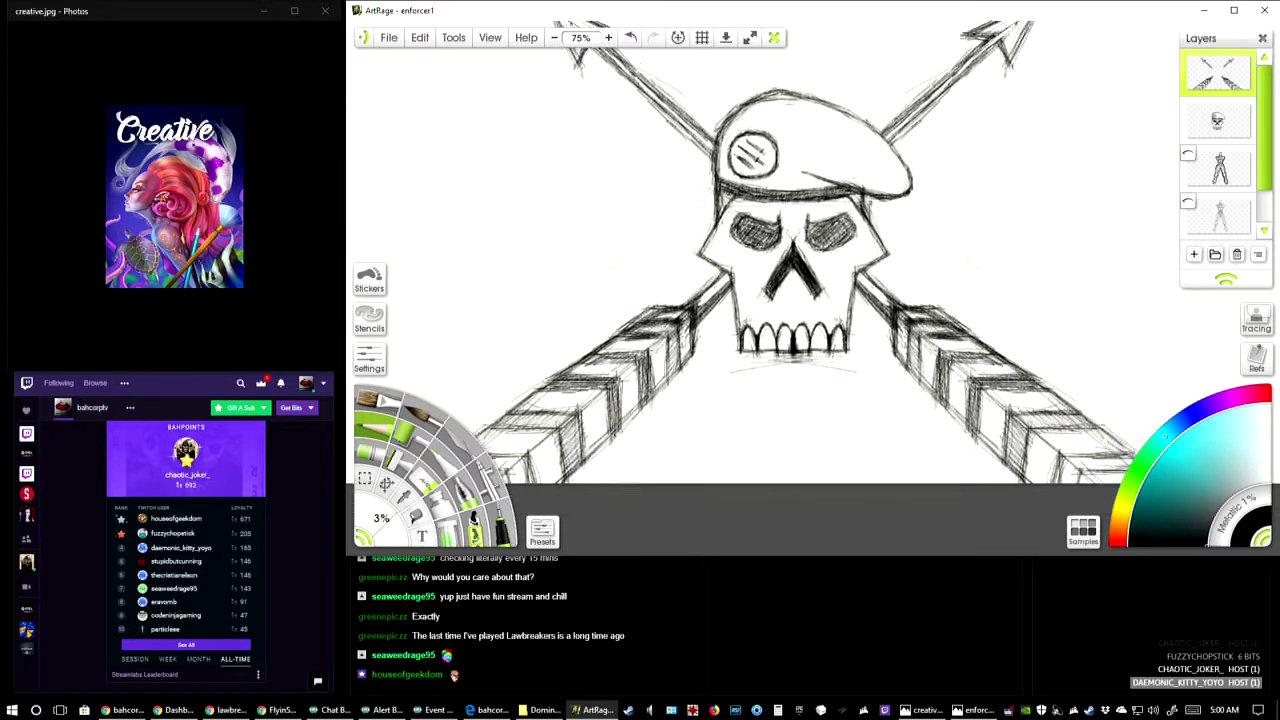
drag(910, 448, 897, 388)
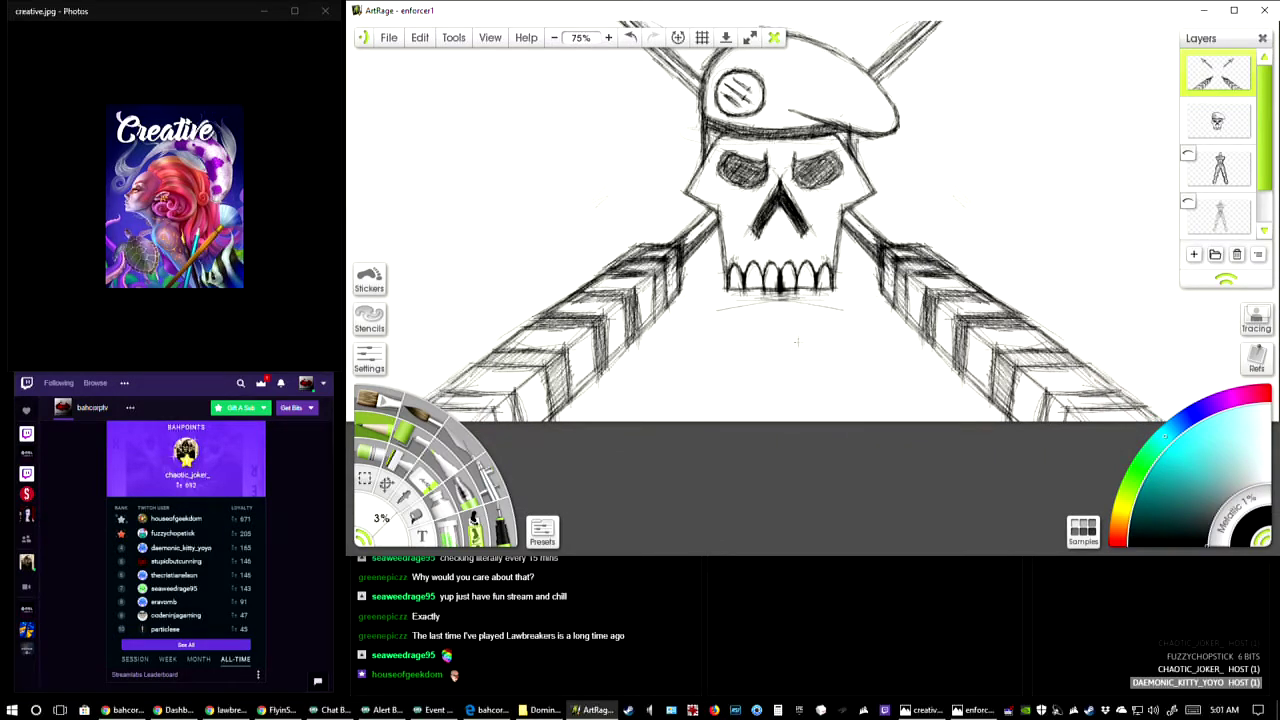
mouse_move(781, 323)
mouse_down()
mouse_move(786, 418)
mouse_move(783, 342)
mouse_move(785, 404)
mouse_up()
drag(782, 356, 784, 422)
drag(780, 300, 784, 422)
drag(782, 305, 818, 364)
mouse_move(780, 313)
mouse_down()
mouse_move(830, 378)
mouse_move(796, 405)
mouse_move(786, 392)
mouse_up()
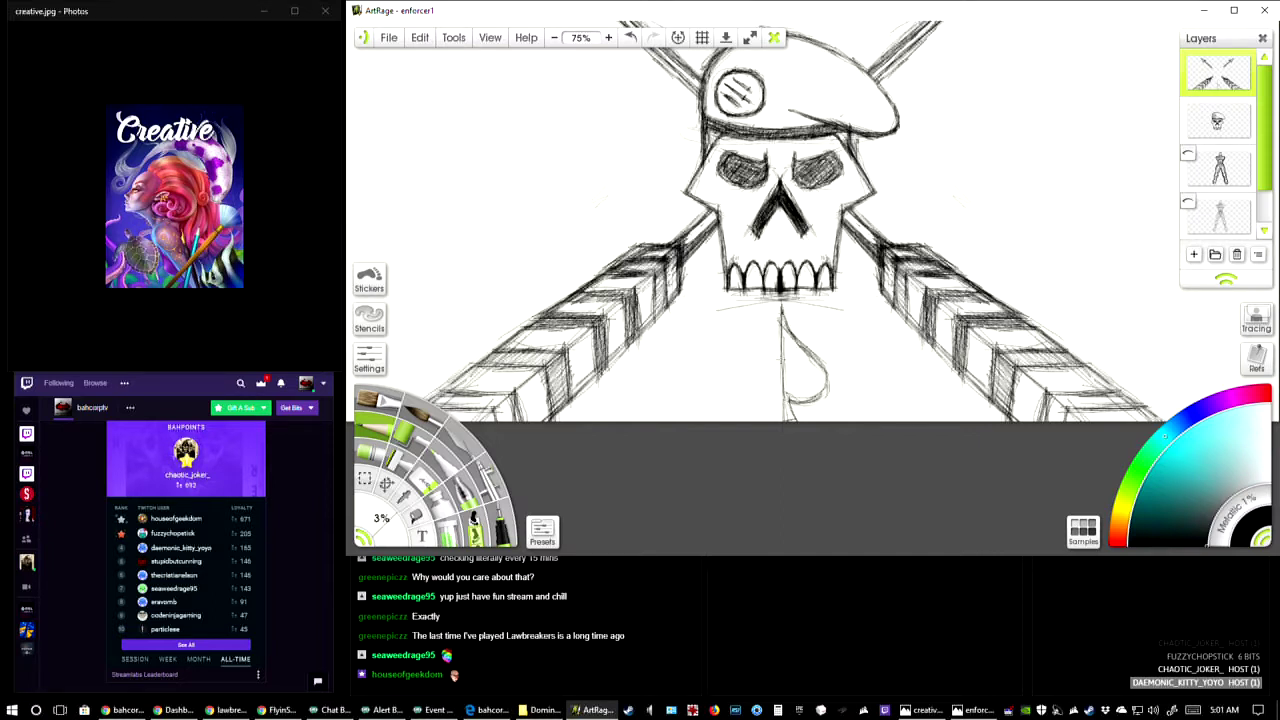
mouse_move(784, 310)
mouse_down()
mouse_move(827, 380)
mouse_move(818, 402)
mouse_up()
- Select the half spade below the skull, copy it, clear the selection and paste the copy onto a new layer
click(420, 38)
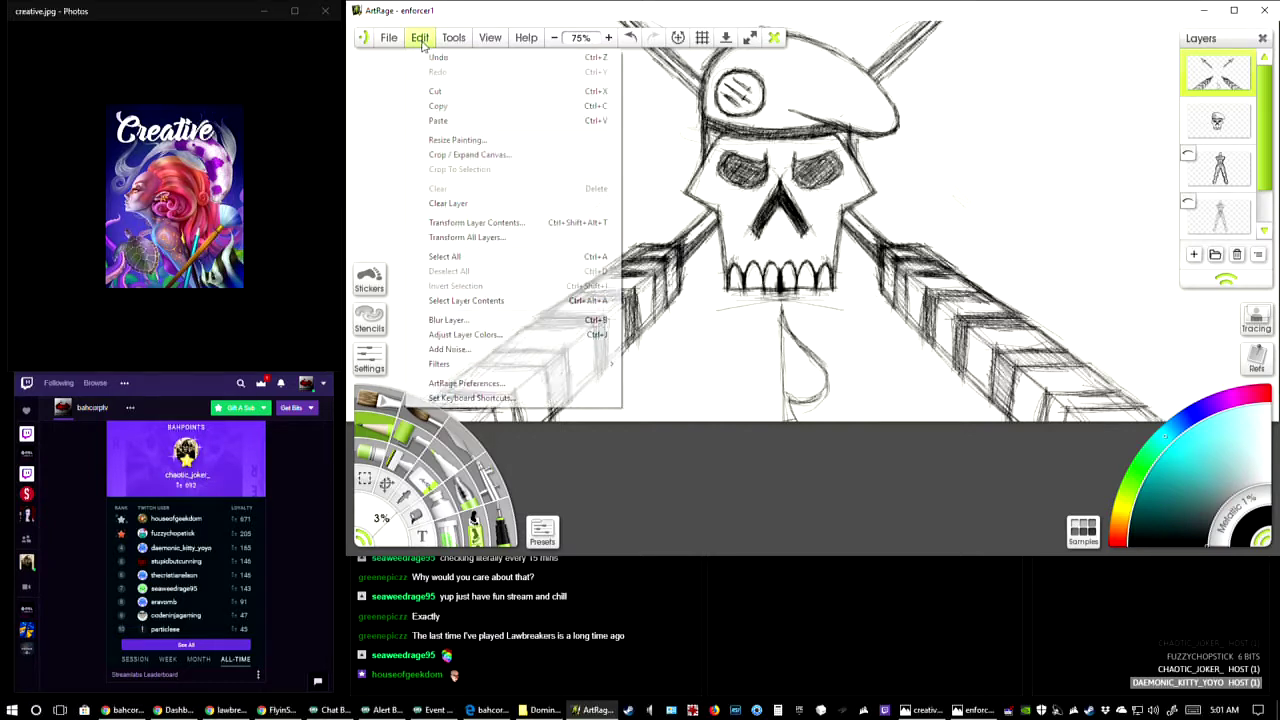
click(822, 368)
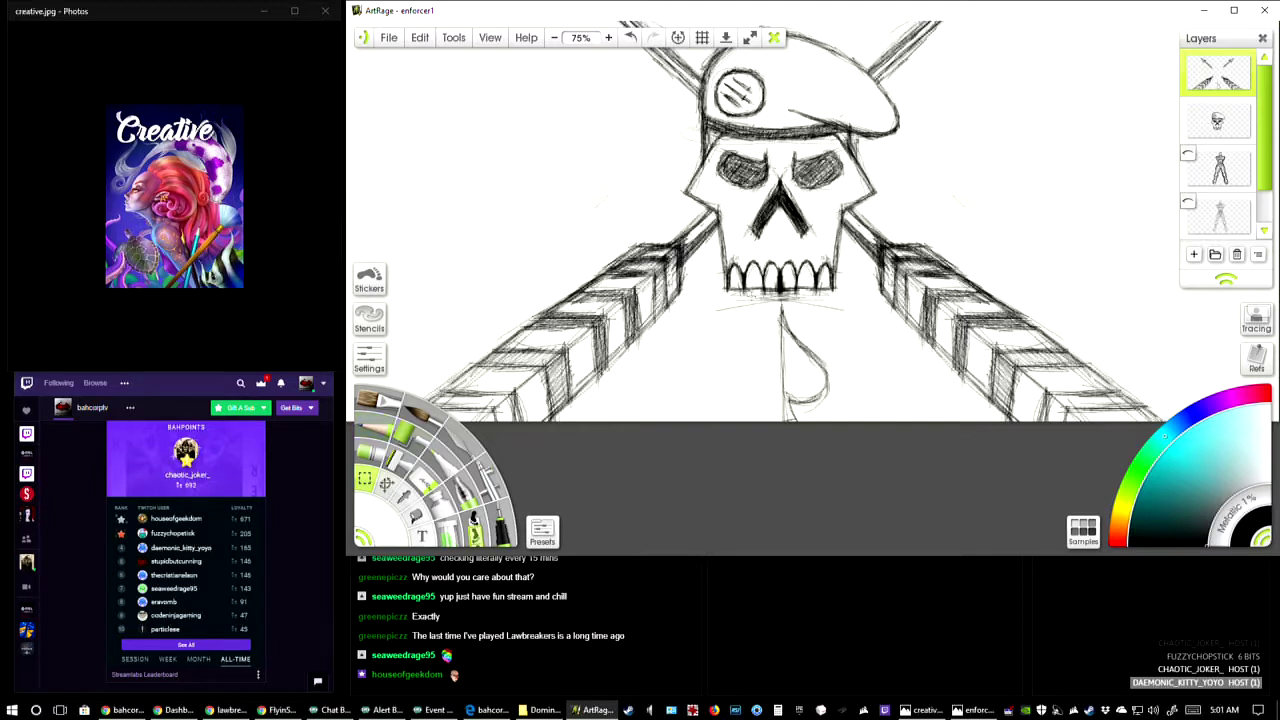
drag(734, 300, 852, 420)
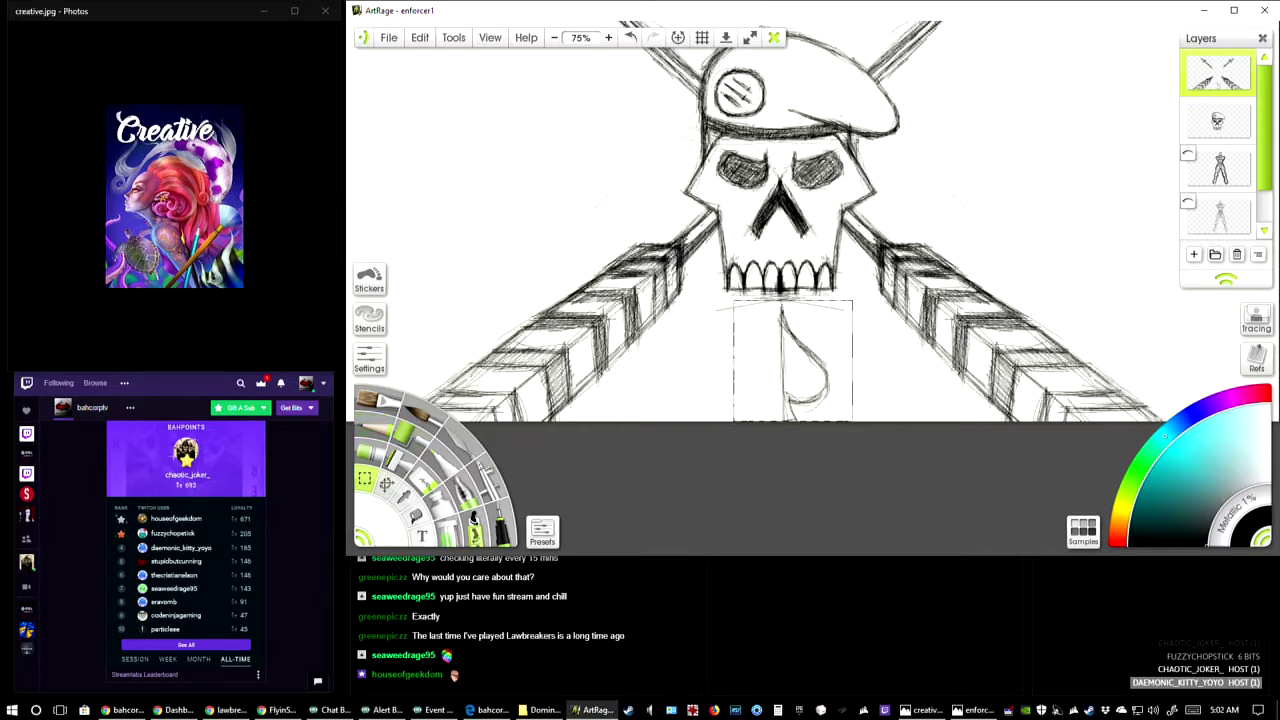
click(424, 40)
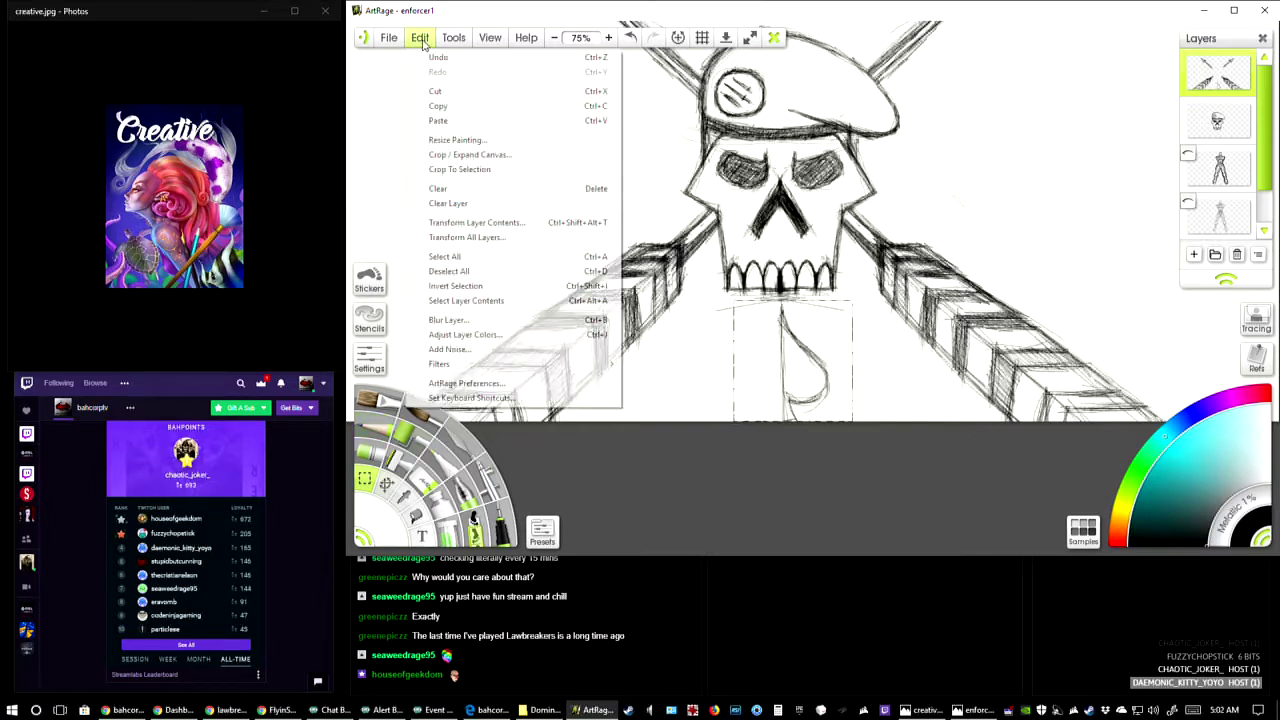
click(478, 108)
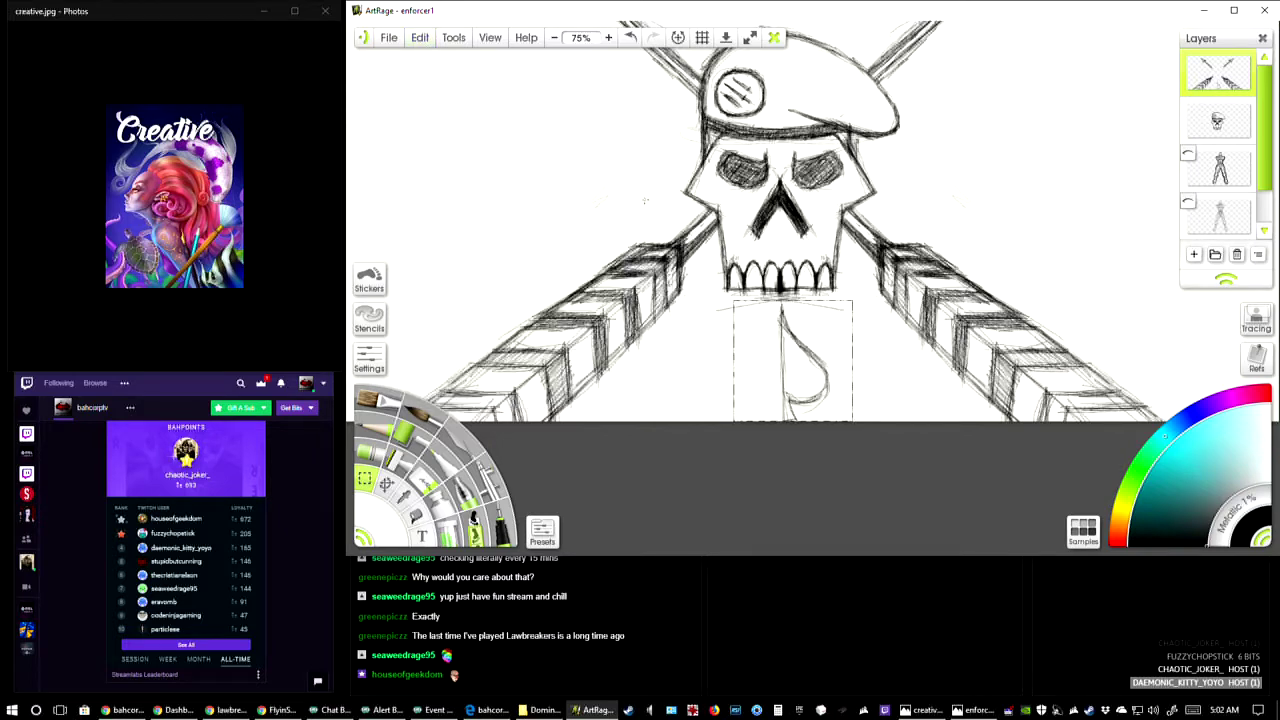
key(ctrl+d)
right_click(606, 182)
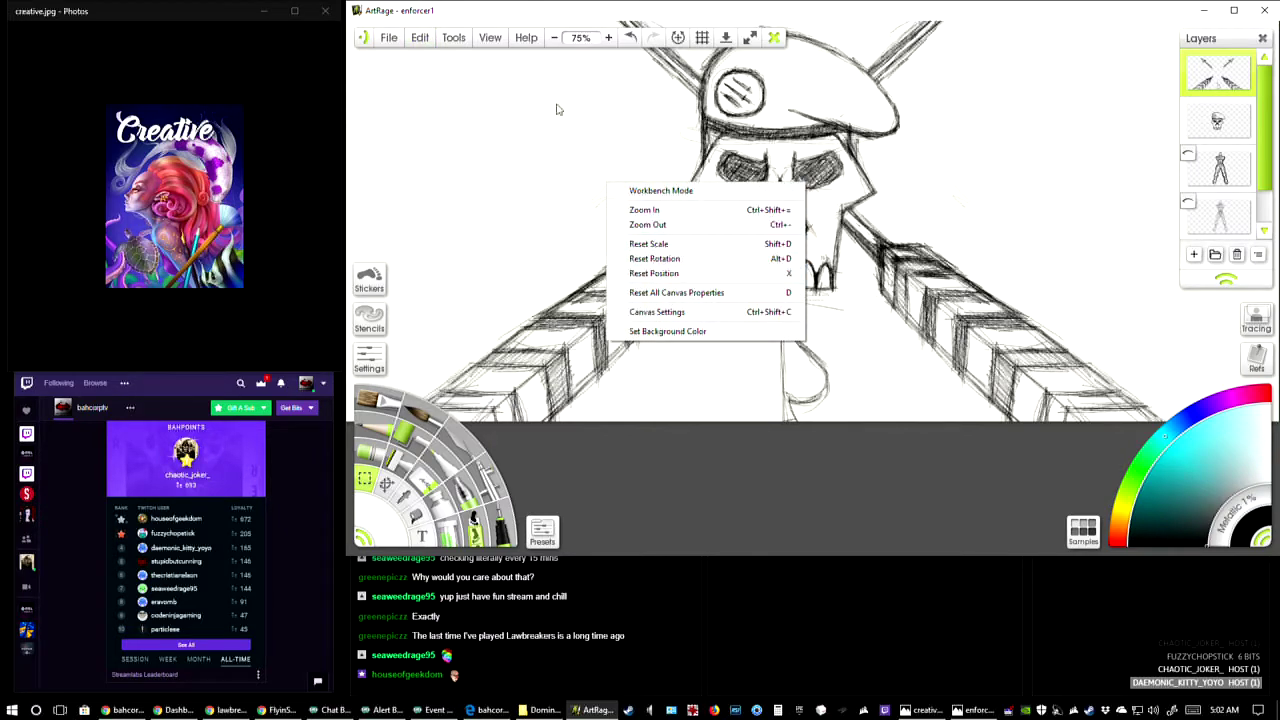
click(424, 40)
click(452, 118)
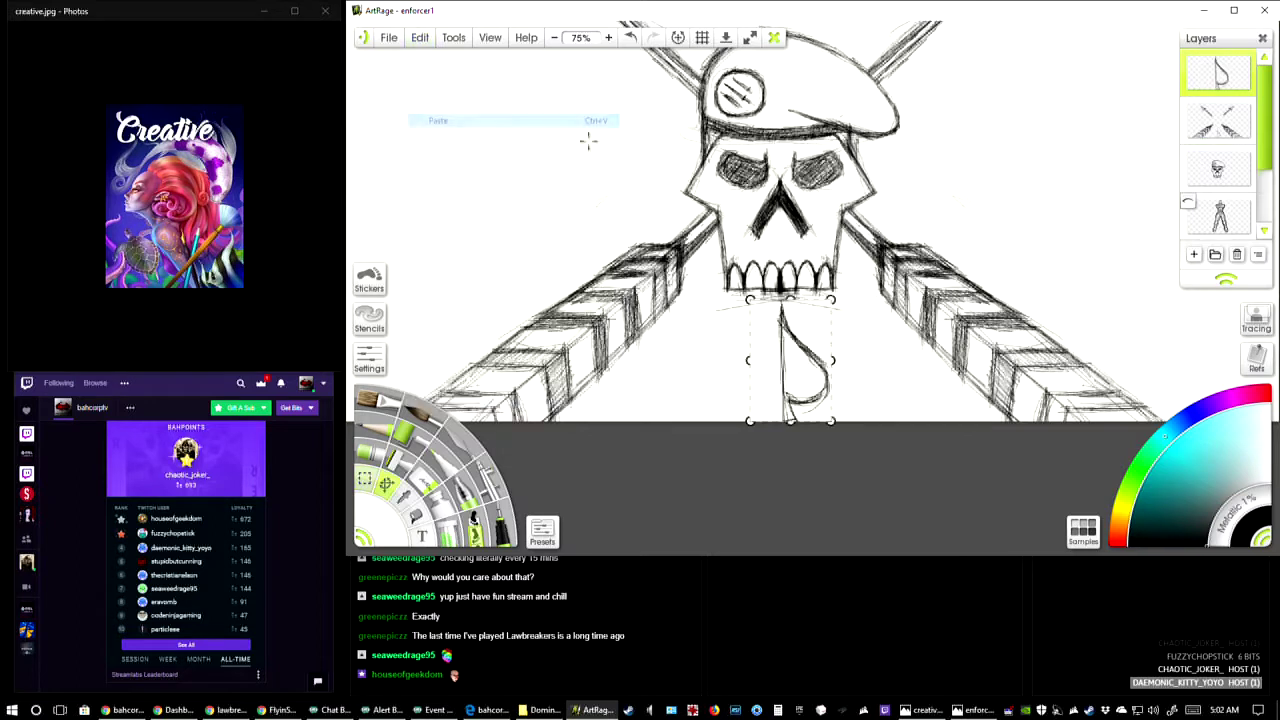
- Flip the pasted half spade horizontally, move it left to complete the spade, and apply the transformation
right_click(801, 367)
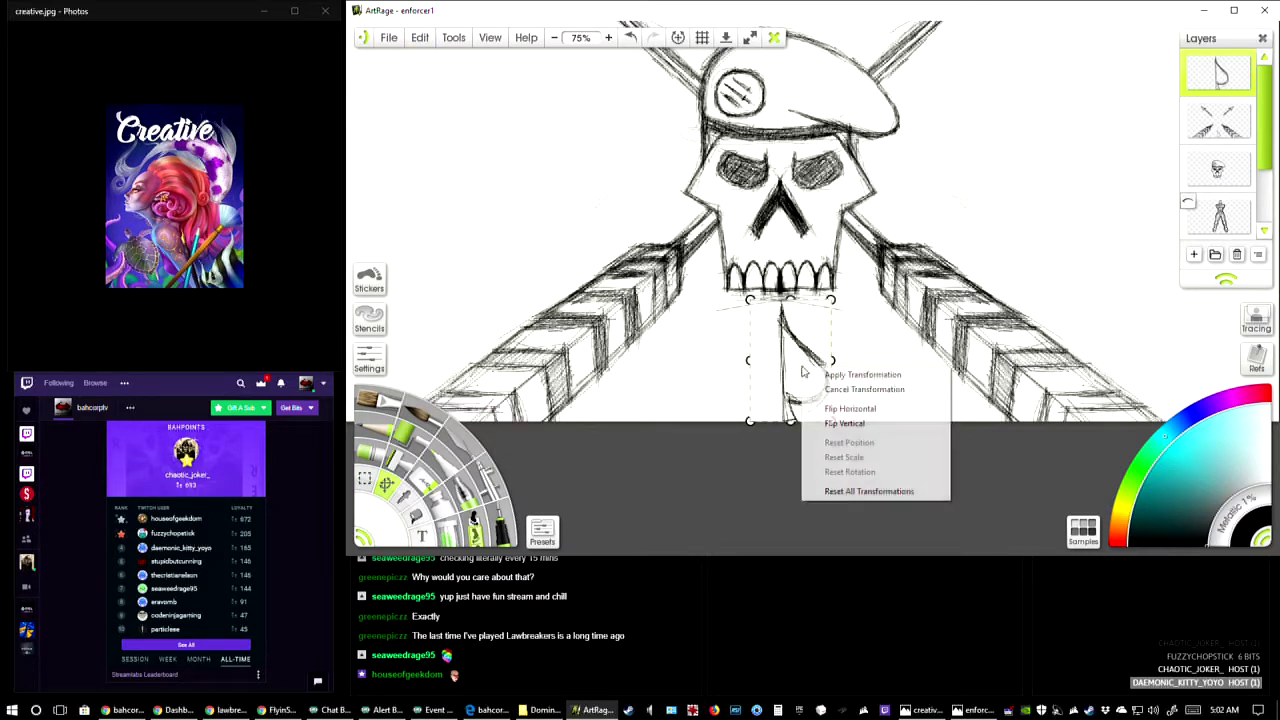
click(858, 409)
drag(794, 370, 776, 369)
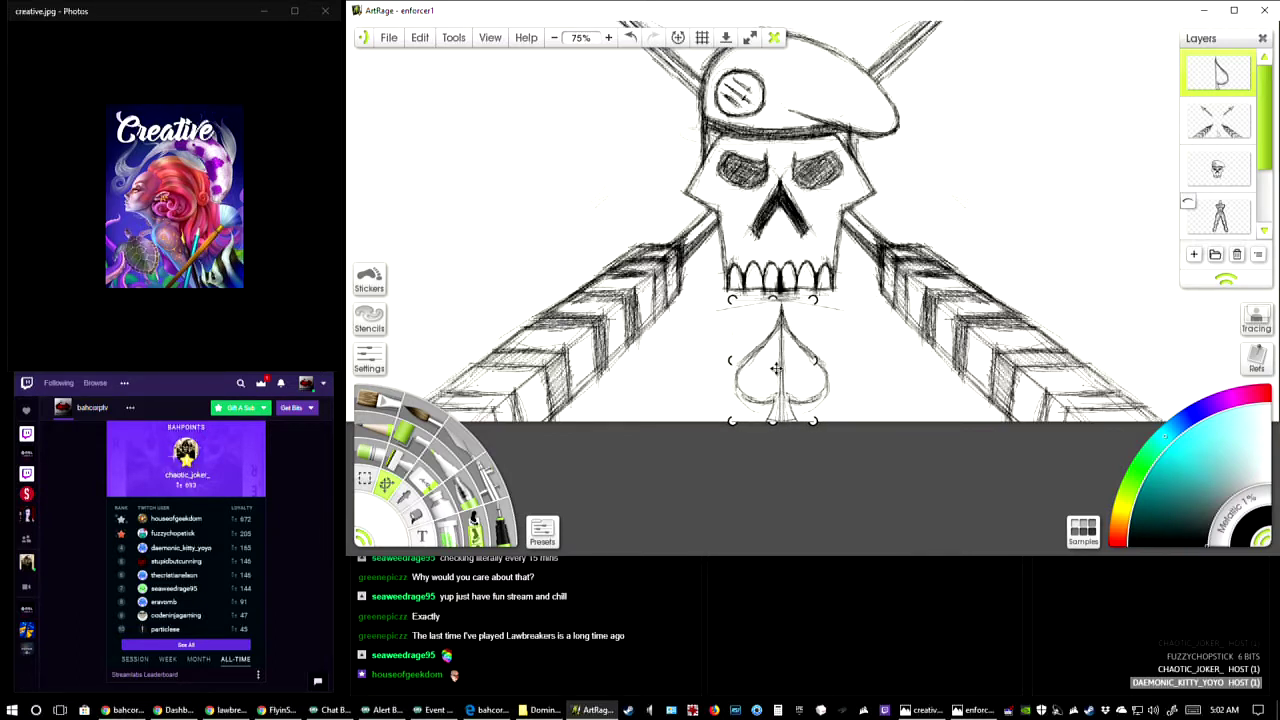
click(863, 371)
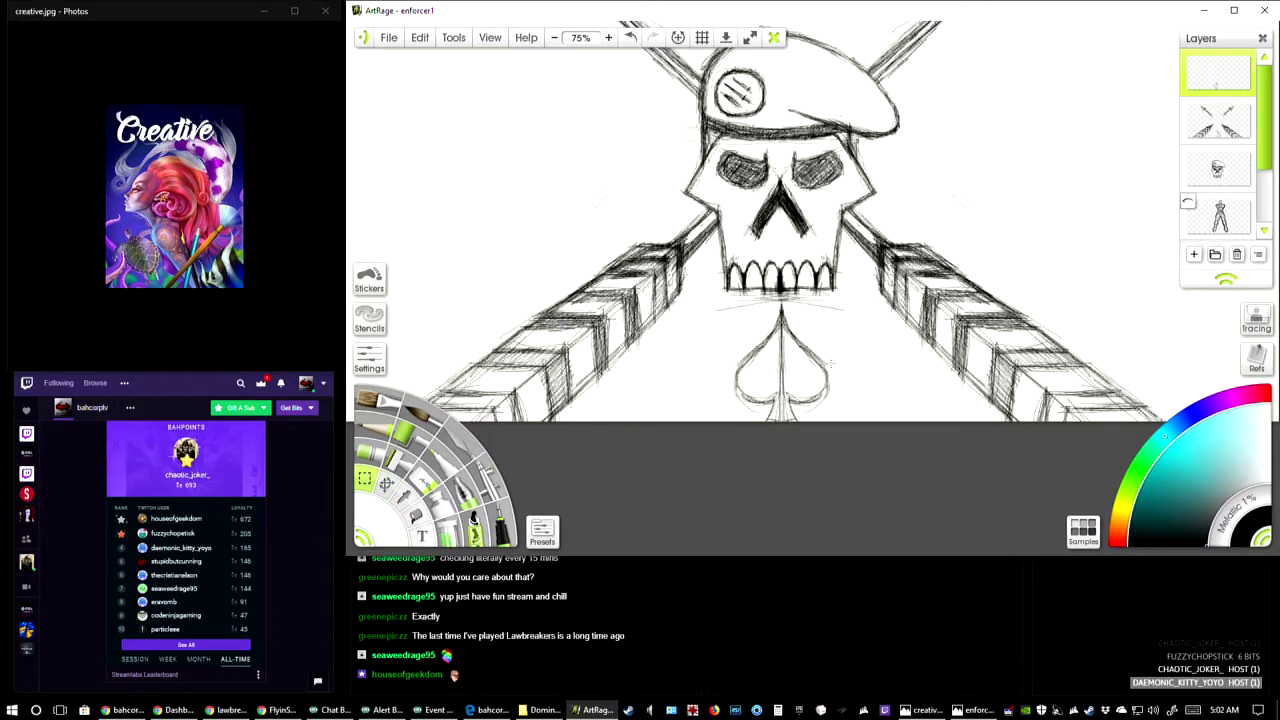
- Merge the mirrored half spade's layer down into the arrows layer, and merge that into the skull's layer
right_click(1240, 96)
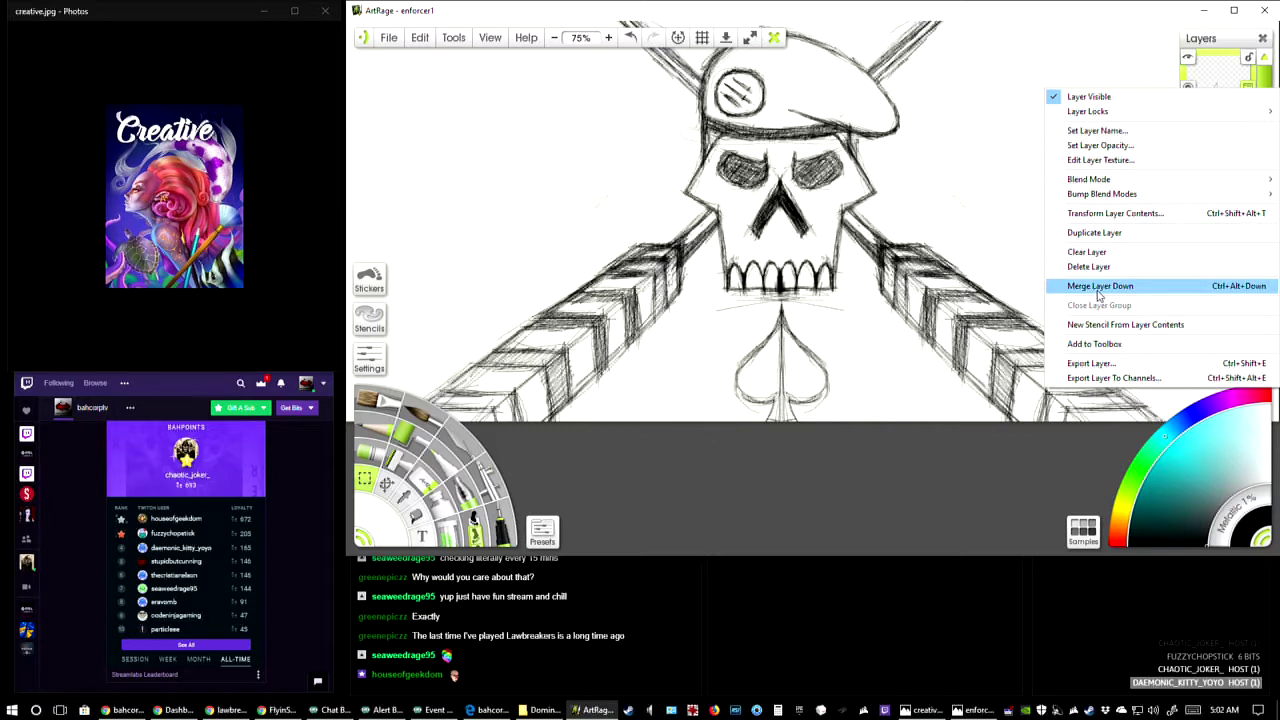
click(1099, 287)
right_click(1248, 102)
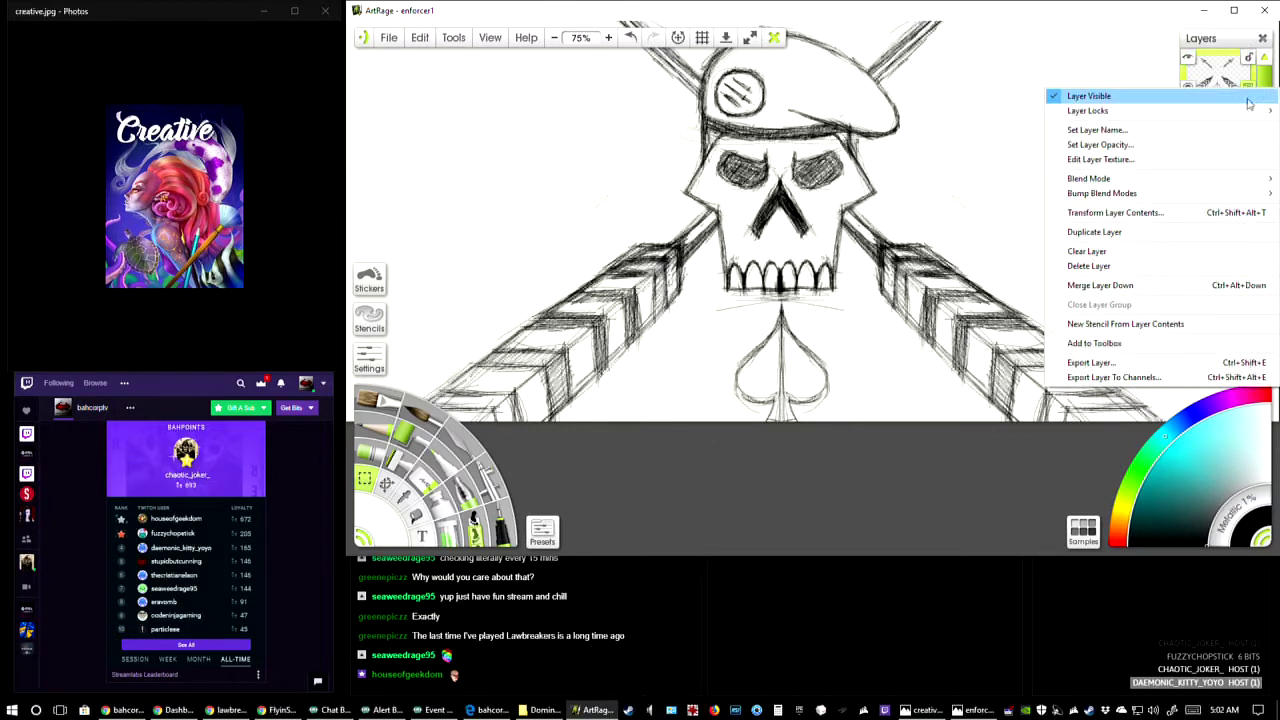
click(1110, 287)
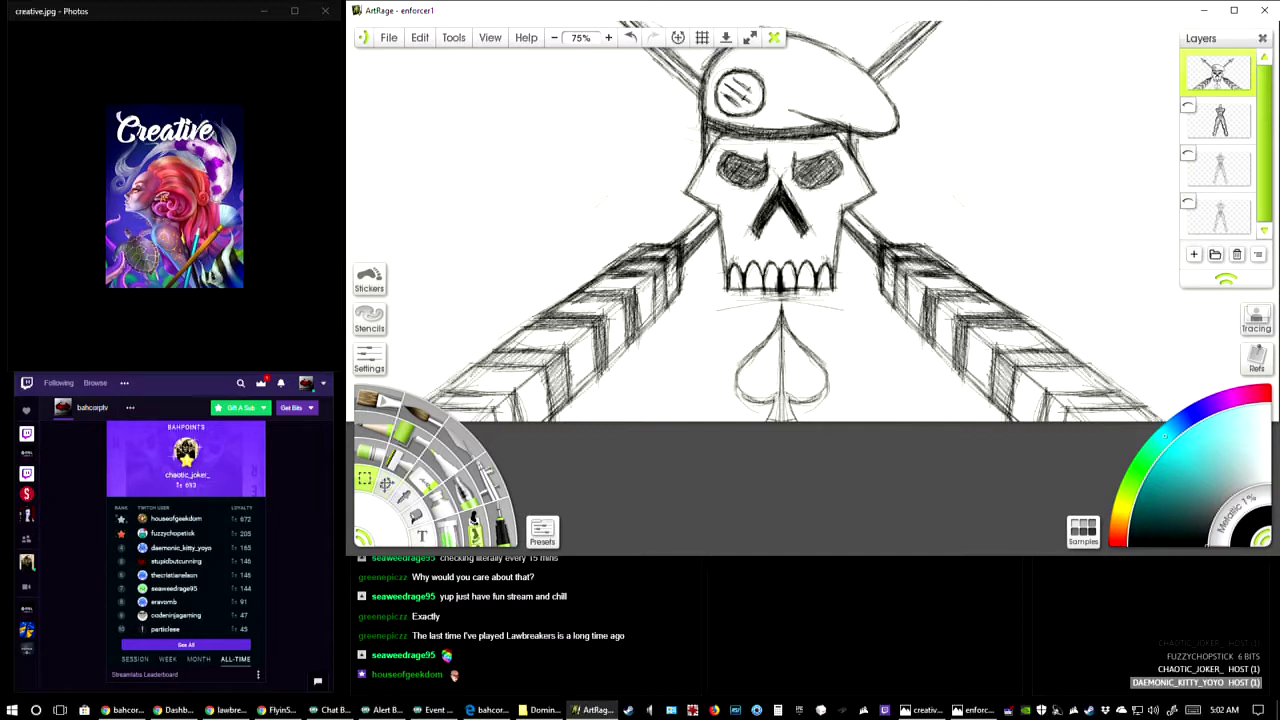
- Select the complete spade, cut it from the merged emblem and paste it onto its own layer
drag(696, 299, 844, 440)
right_click(806, 366)
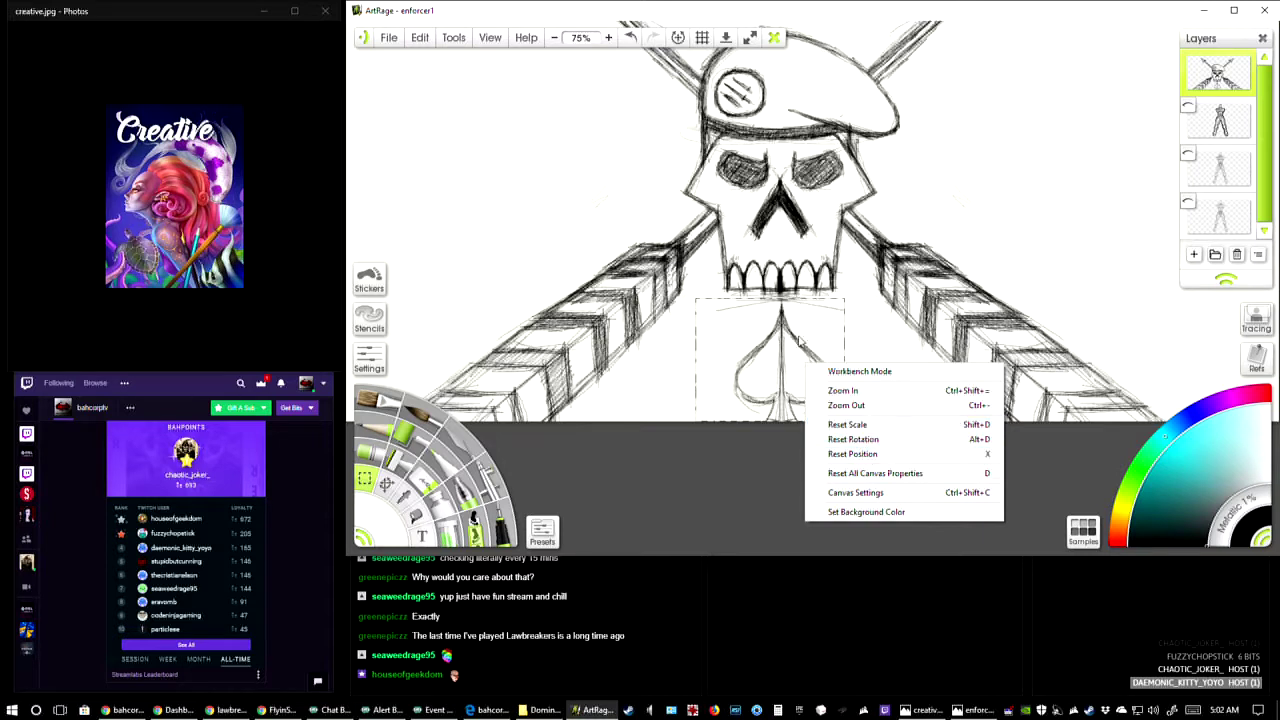
click(421, 40)
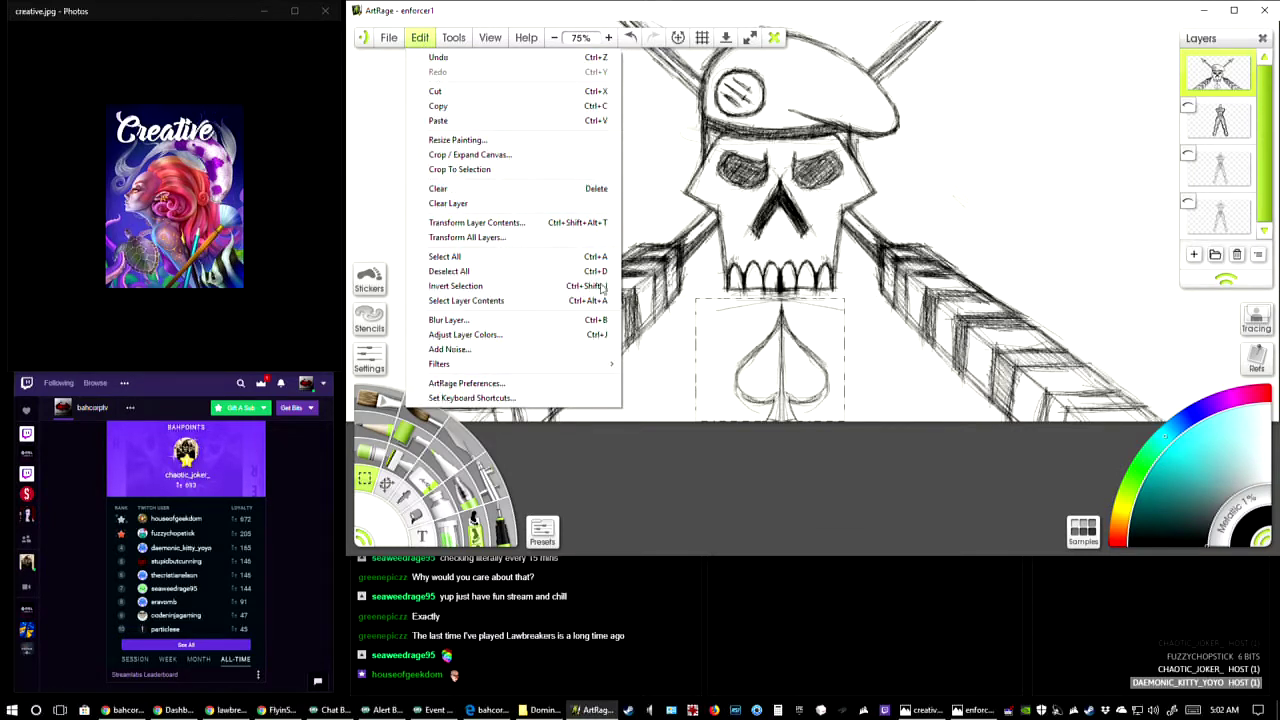
click(455, 93)
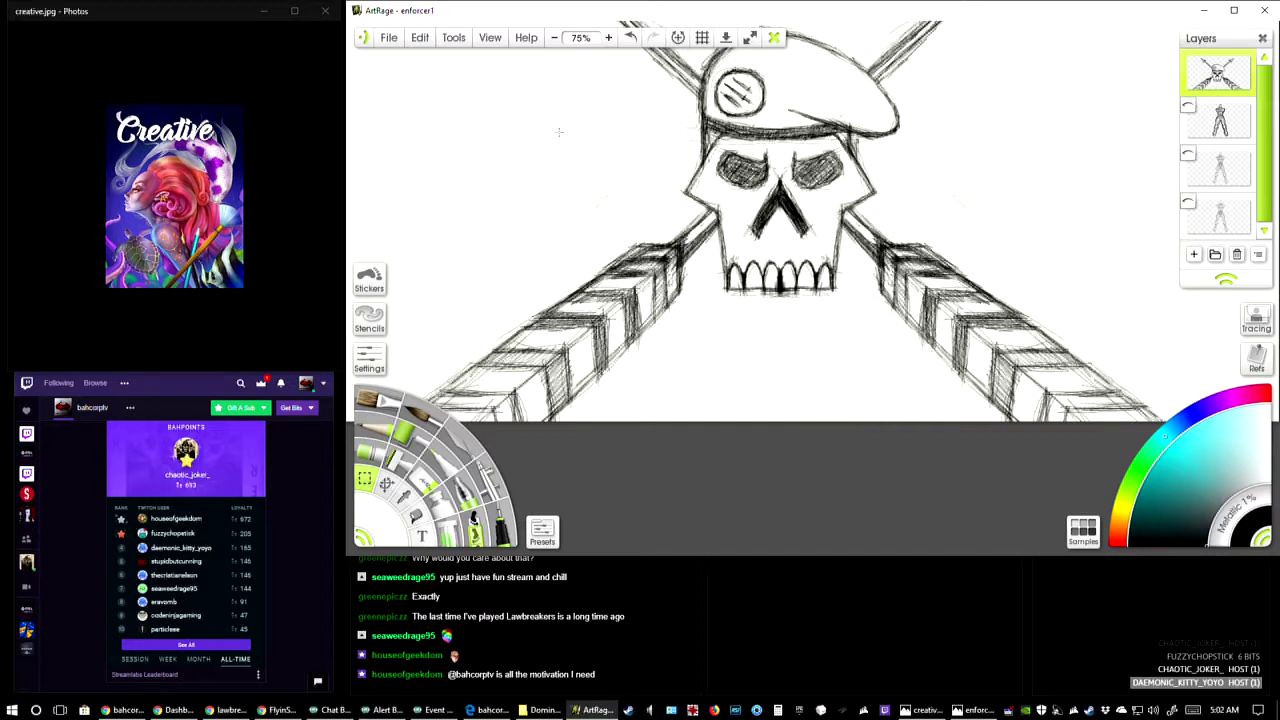
click(420, 37)
click(466, 118)
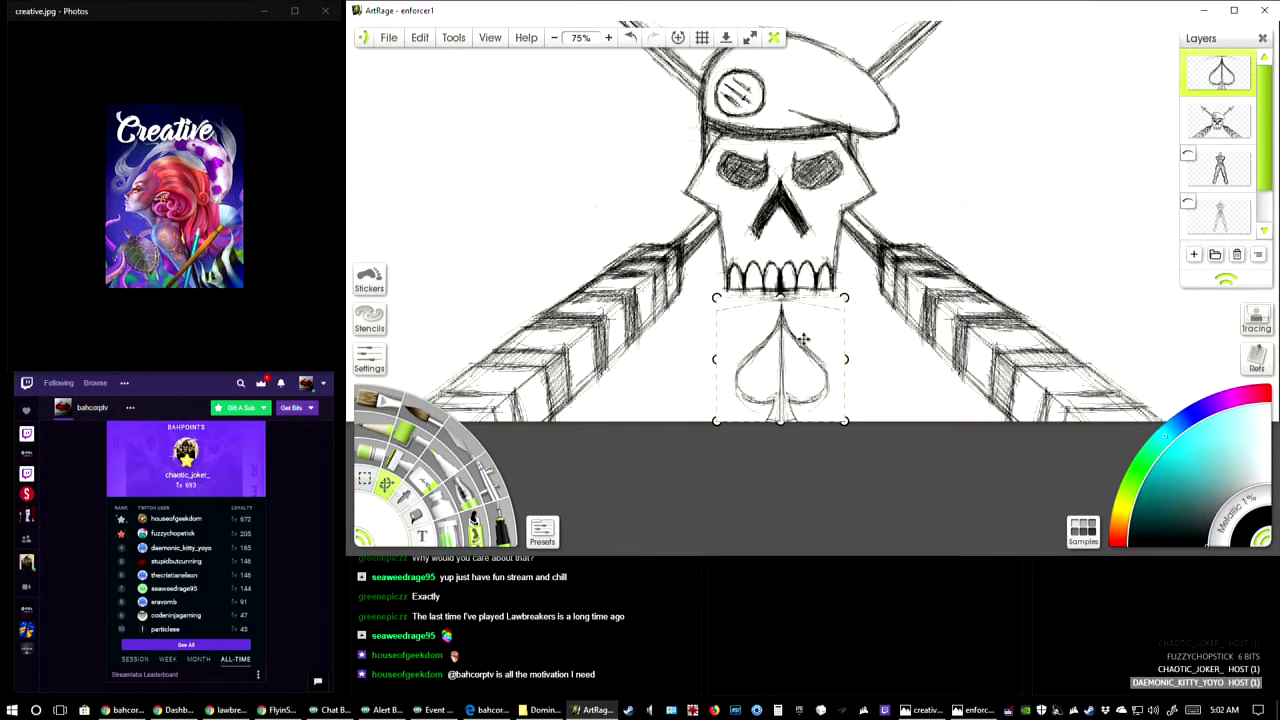
- Shrink the spade centred below the skull's teeth, apply the transformation and merge its layer down into the emblem
drag(845, 421, 785, 367)
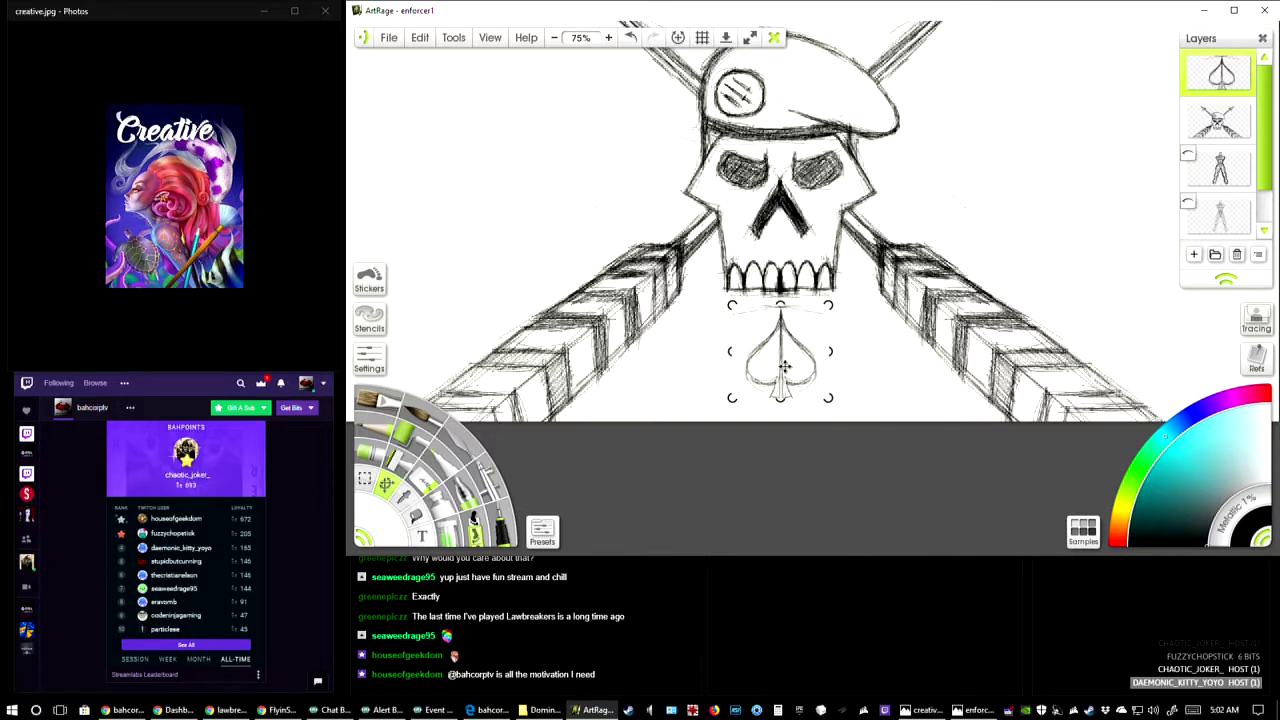
key(Return)
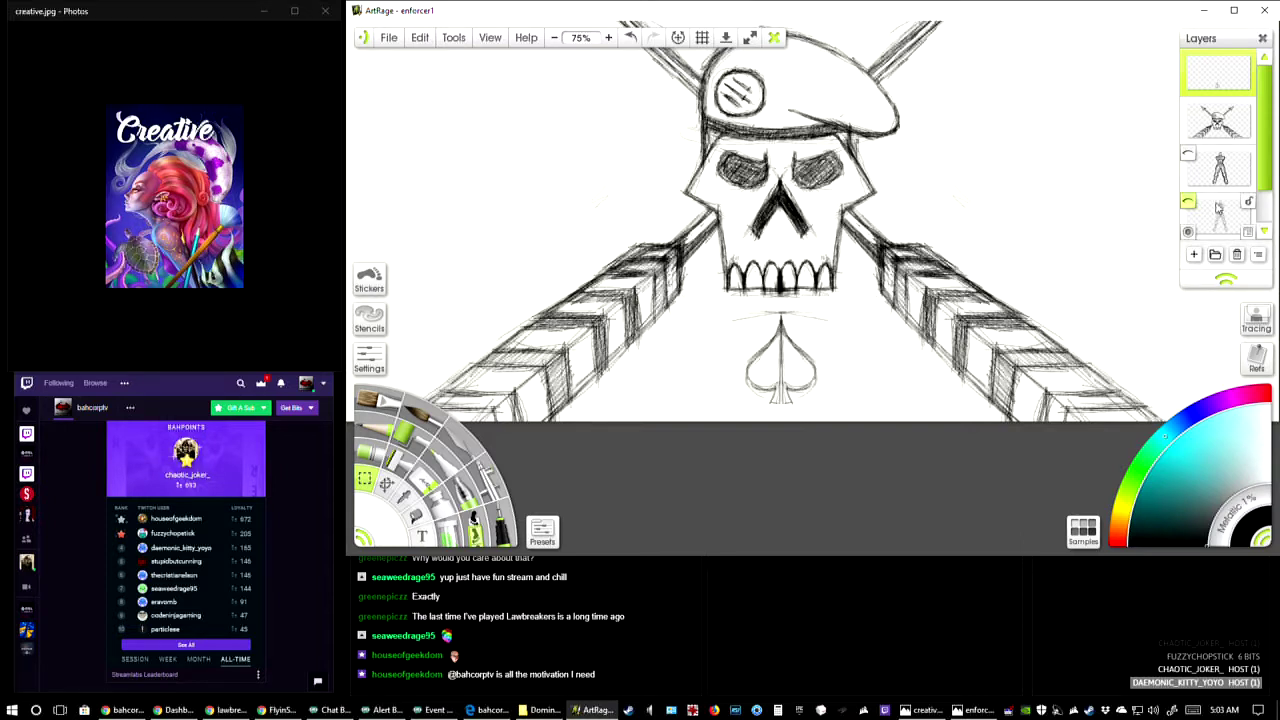
click(1247, 92)
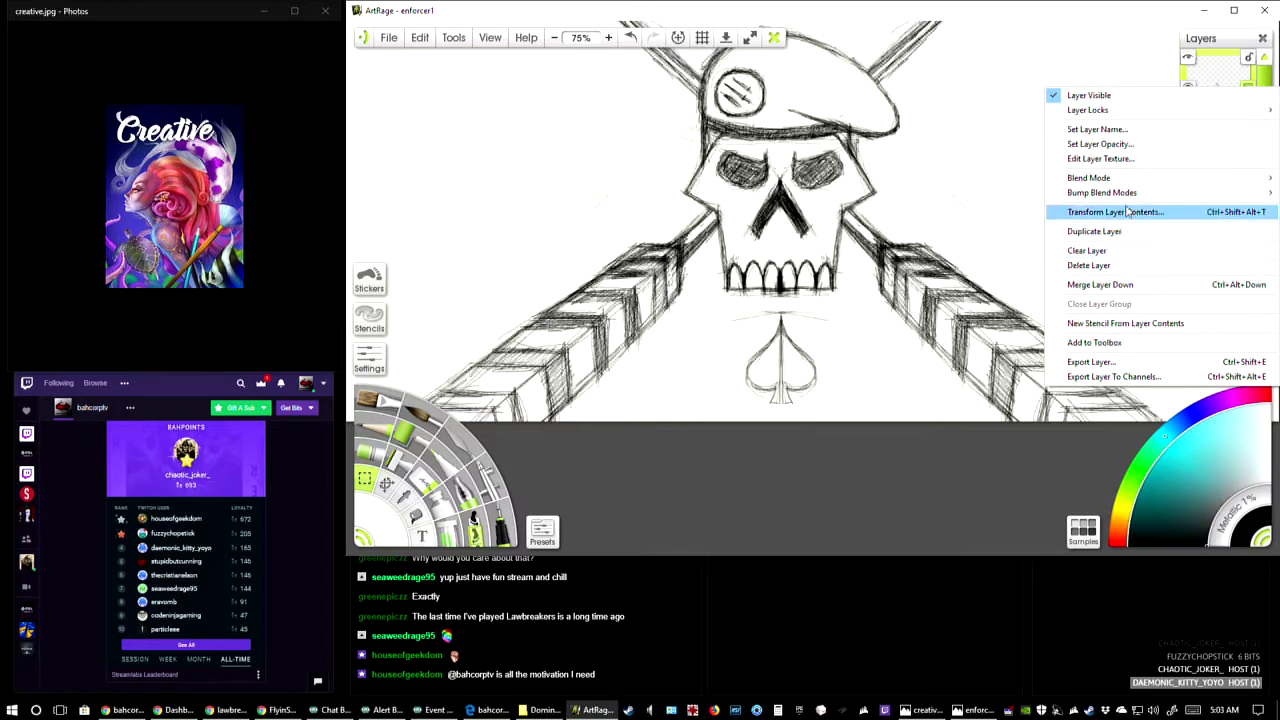
click(1122, 285)
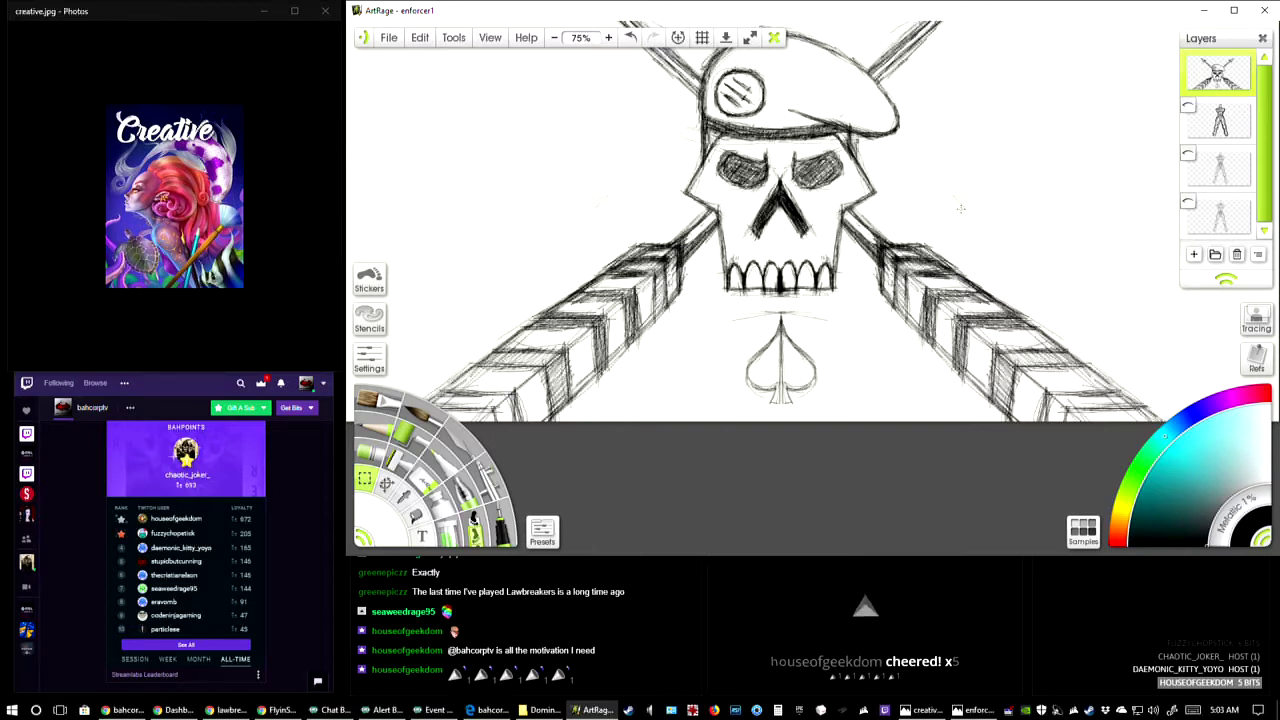
- Scale down the whole skull, arrows and spade emblem, centre it on the canvas and apply the transformation
scroll(960, 208, up, 3)
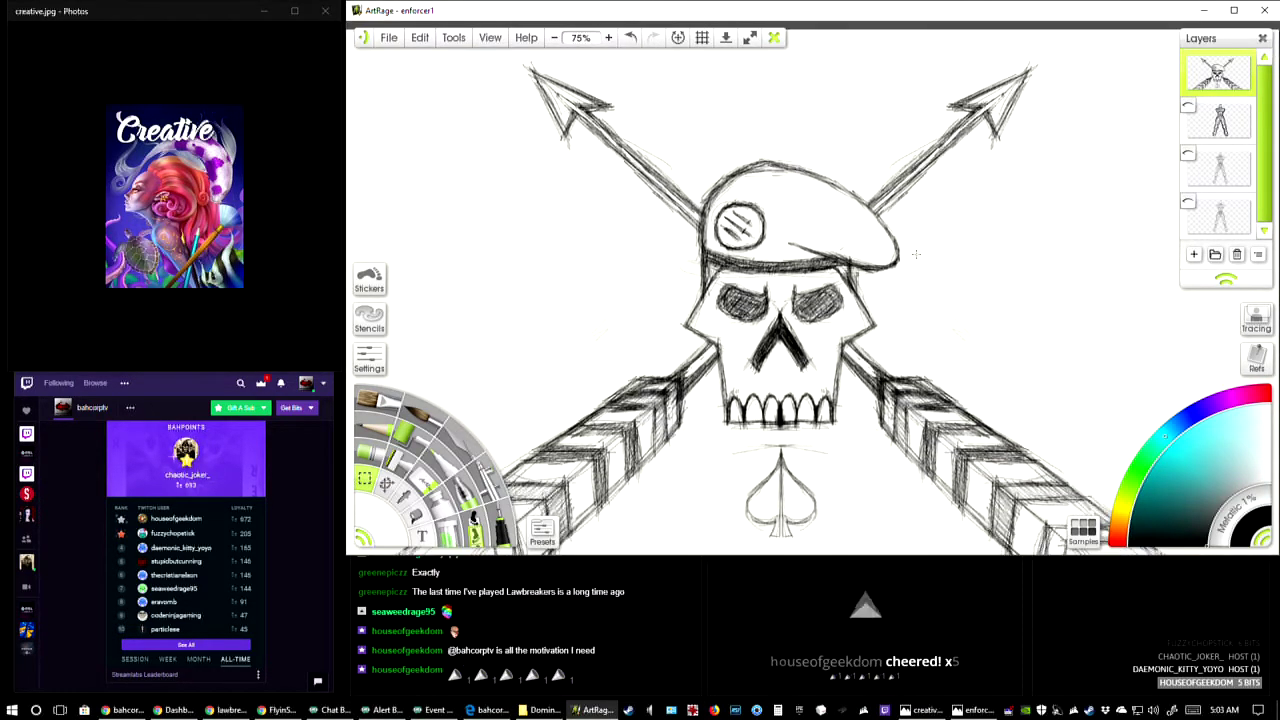
scroll(916, 254, down, 1)
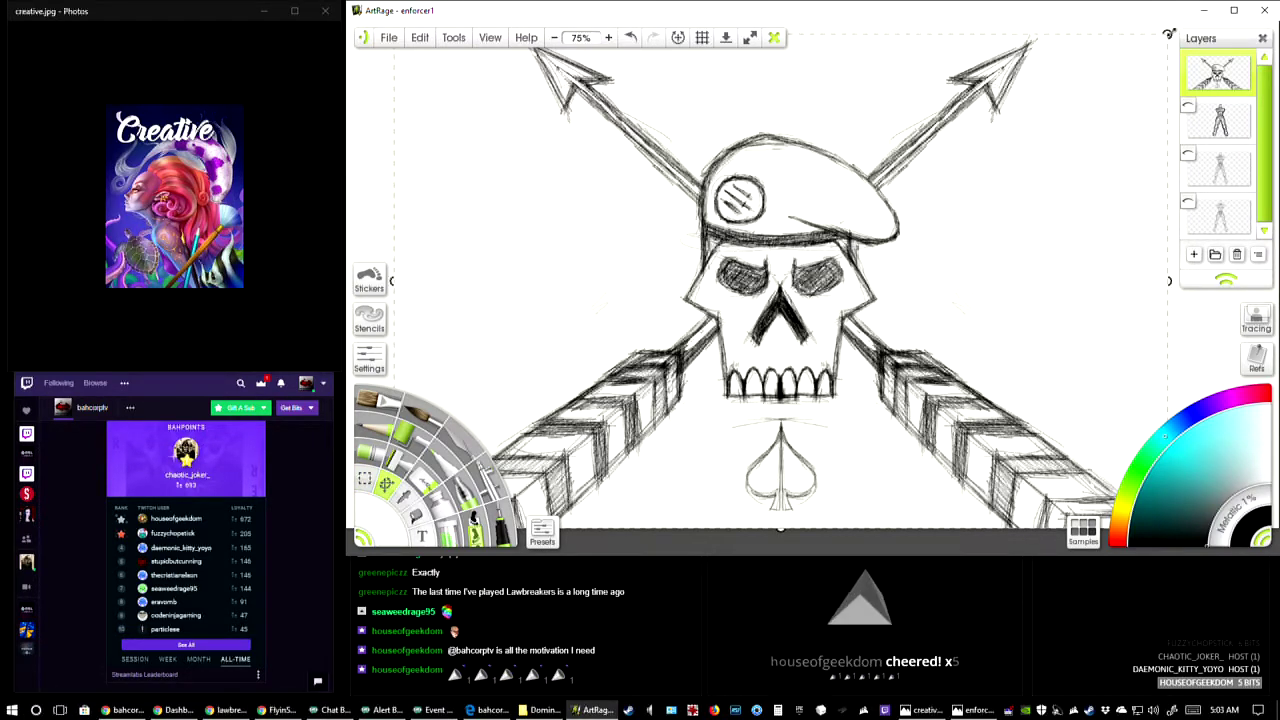
mouse_move(1162, 48)
mouse_down()
mouse_move(1125, 56)
mouse_move(1045, 110)
mouse_move(1041, 85)
mouse_up()
drag(1042, 402, 1058, 412)
key(Return)
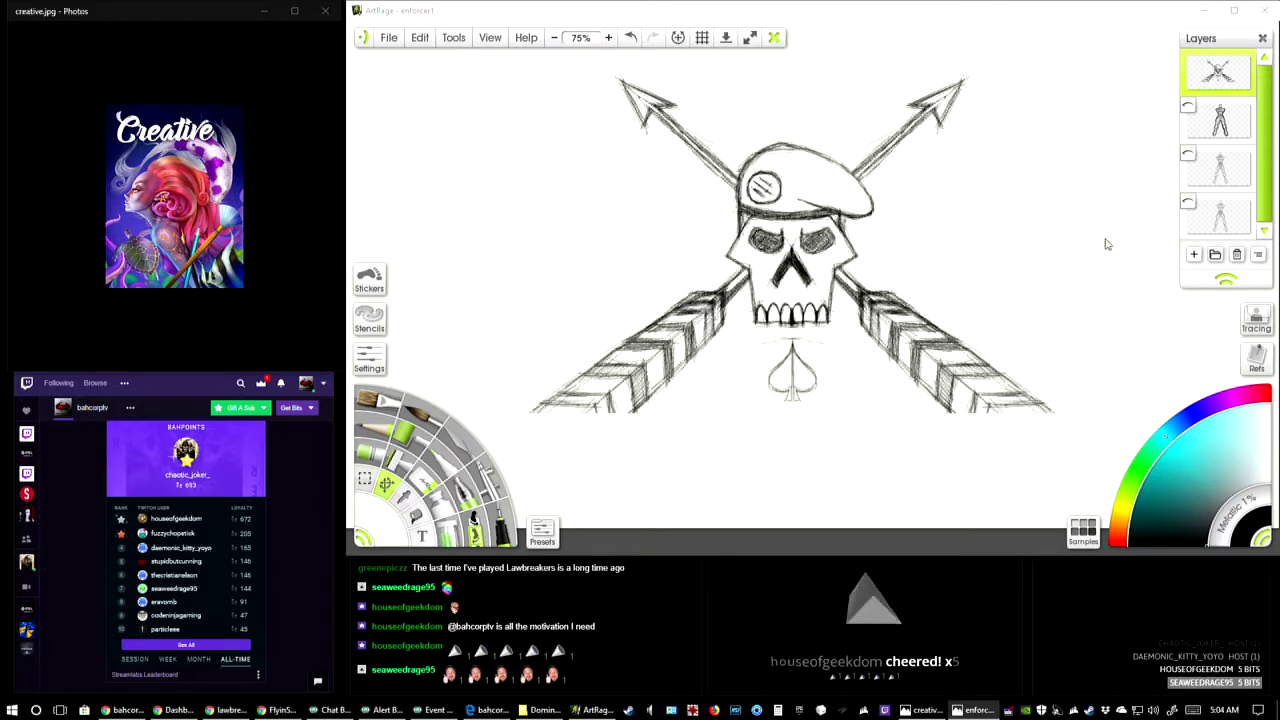
- Add a new layer above the skull emblem
click(1194, 254)
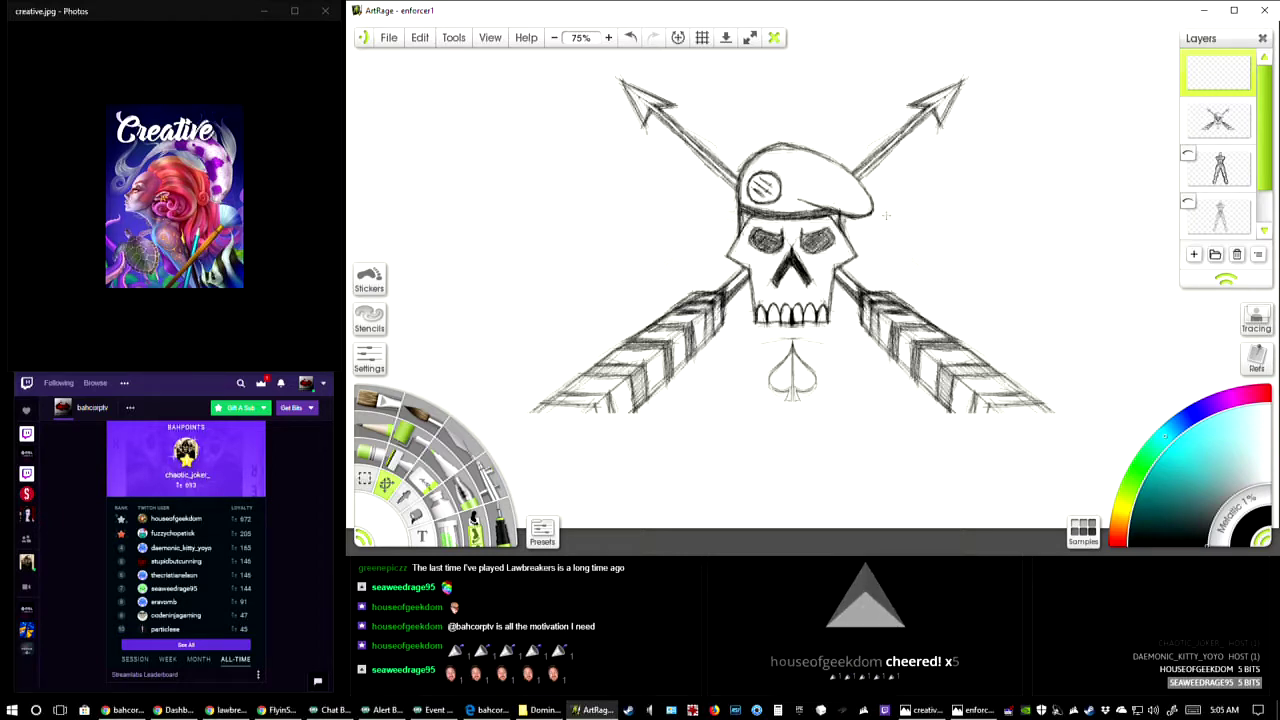
drag(886, 215, 882, 219)
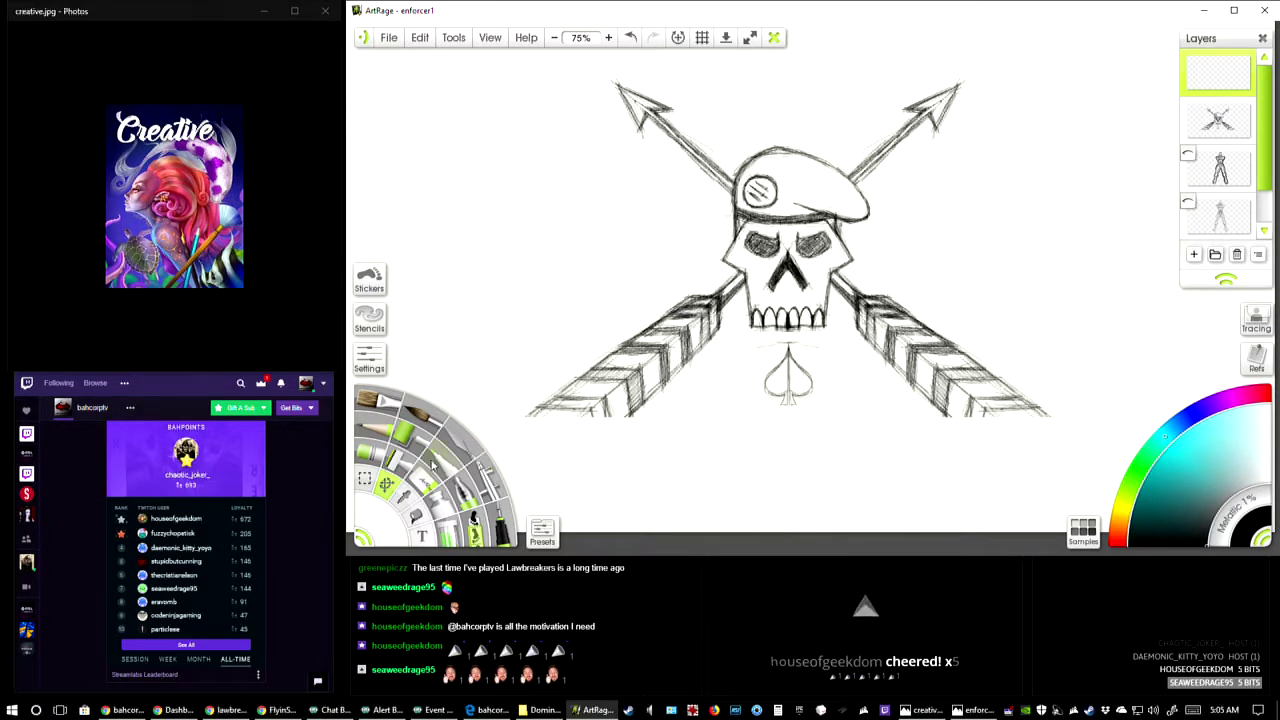
click(382, 425)
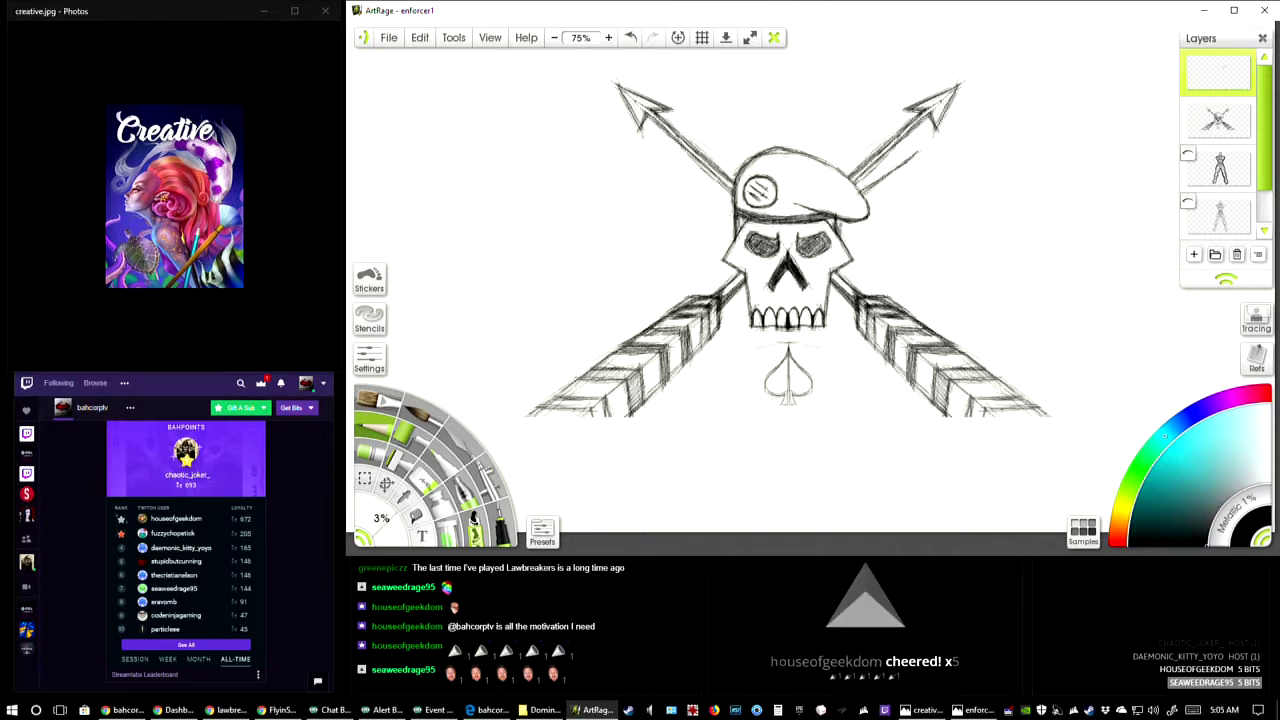
drag(864, 188, 918, 152)
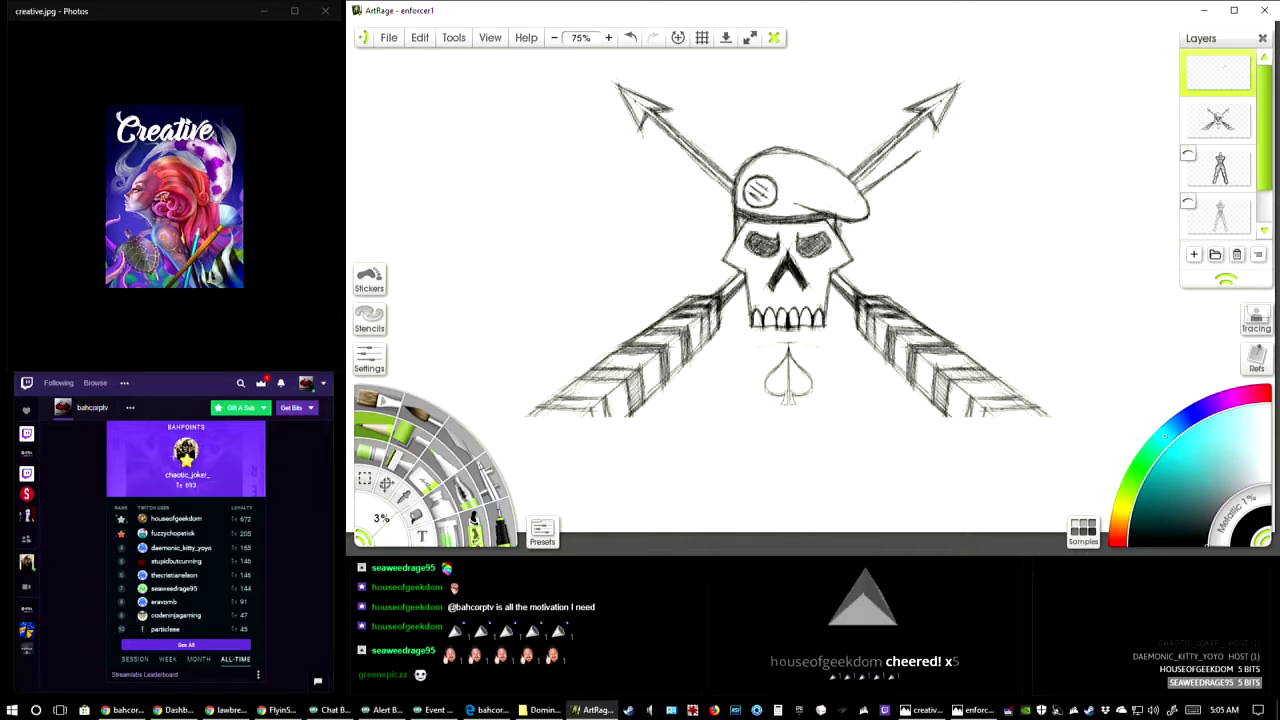
click(423, 481)
key(bracketleft)
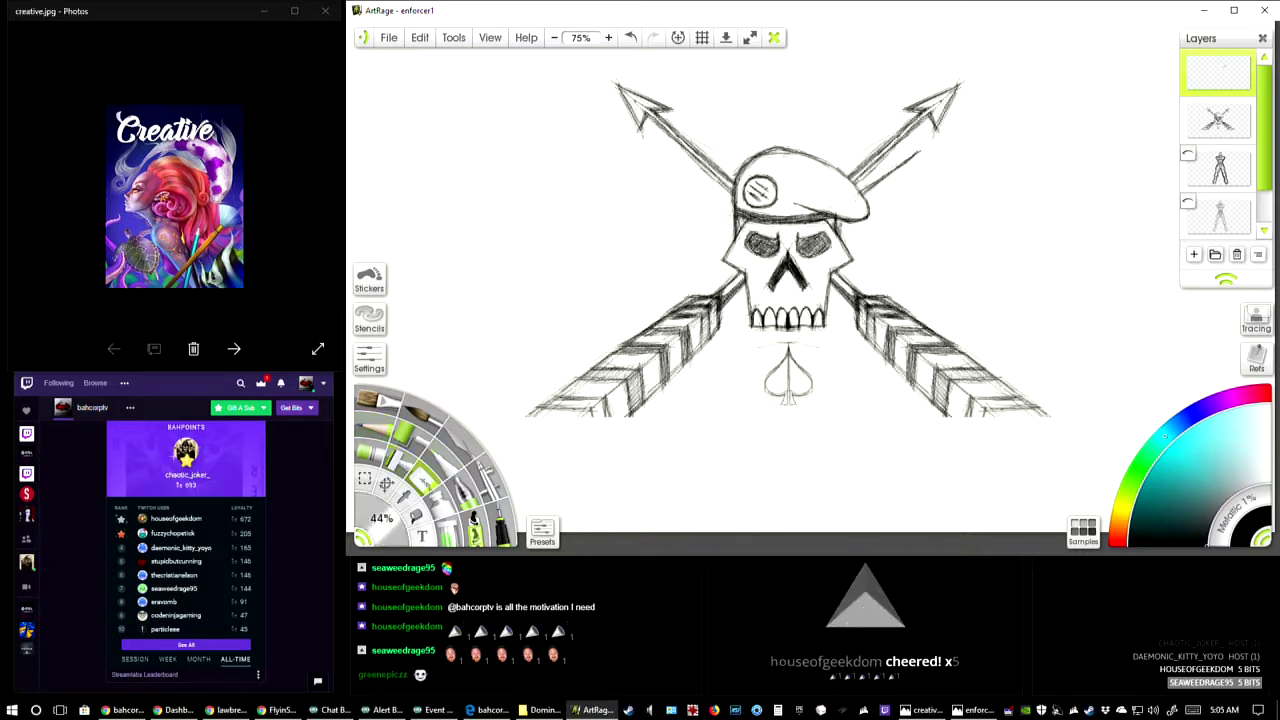
mouse_move(913, 187)
mouse_down()
mouse_move(898, 165)
mouse_move(908, 160)
mouse_move(862, 193)
mouse_up()
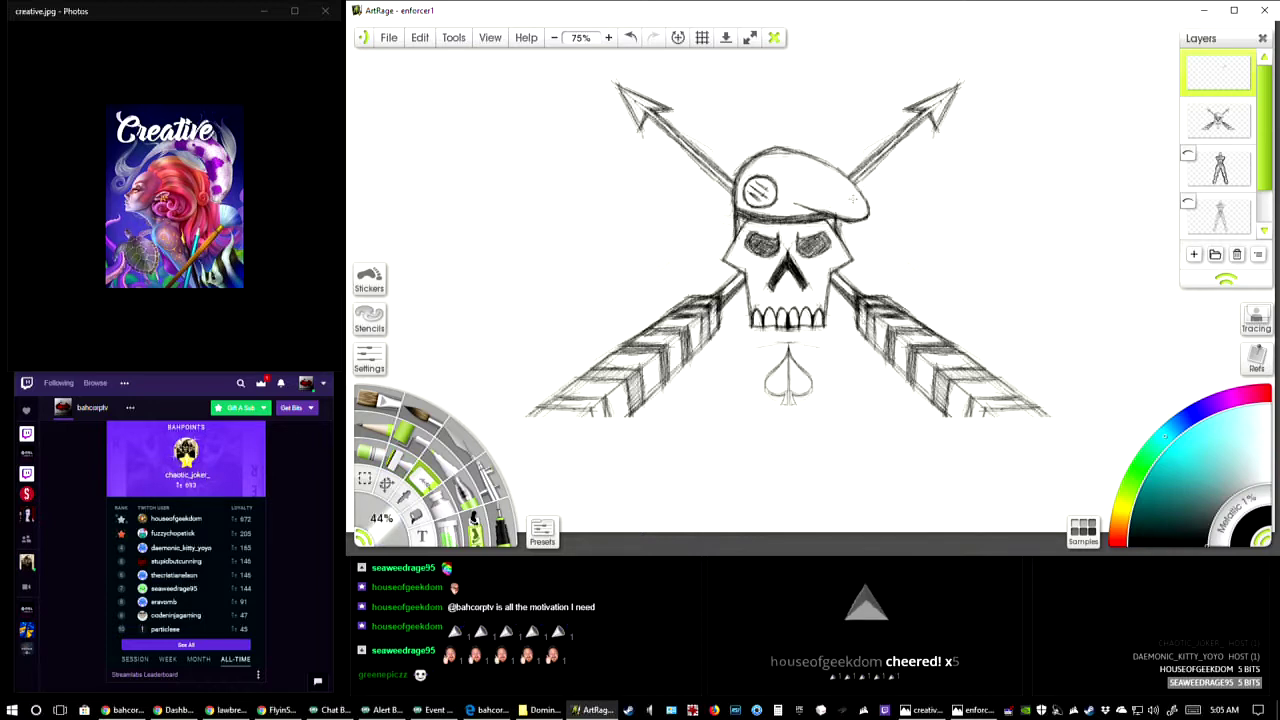
- Sketch a narrow feather-like spike in pencil from the beret's right edge, just below and parallel to the arrow shaft
click(402, 424)
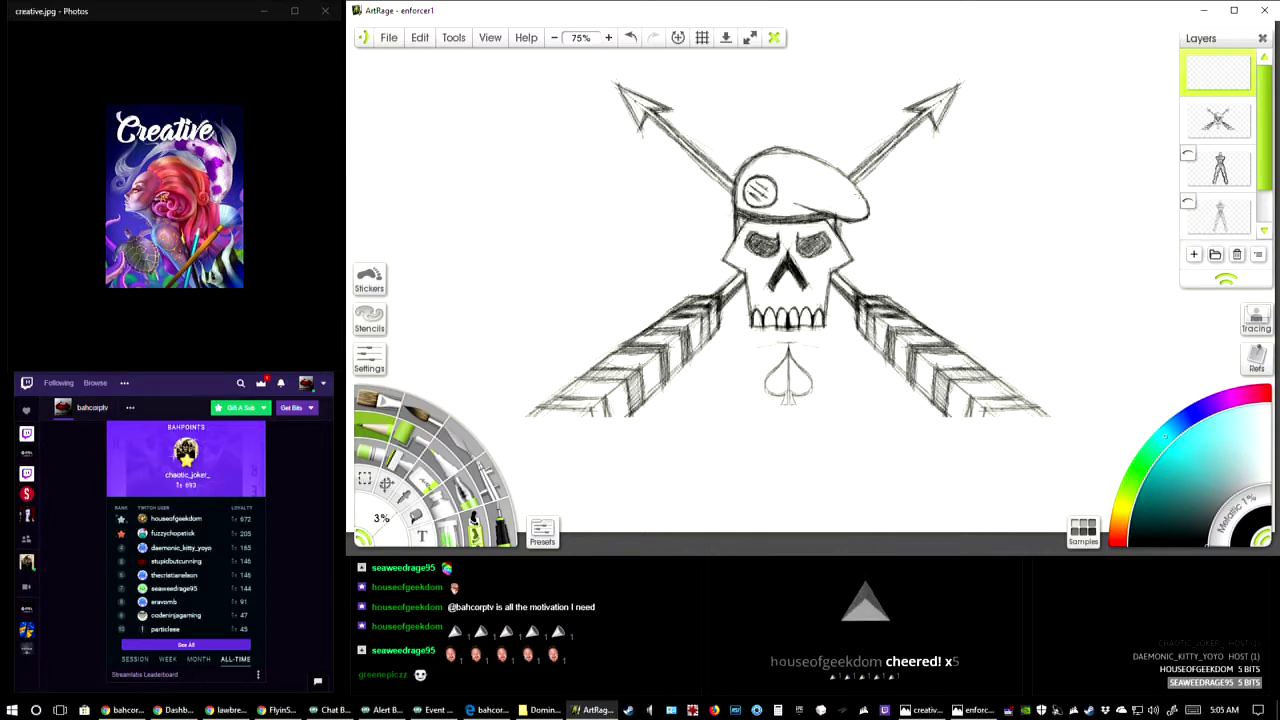
mouse_move(856, 197)
mouse_down()
mouse_move(917, 157)
mouse_move(872, 187)
mouse_up()
drag(926, 151, 900, 172)
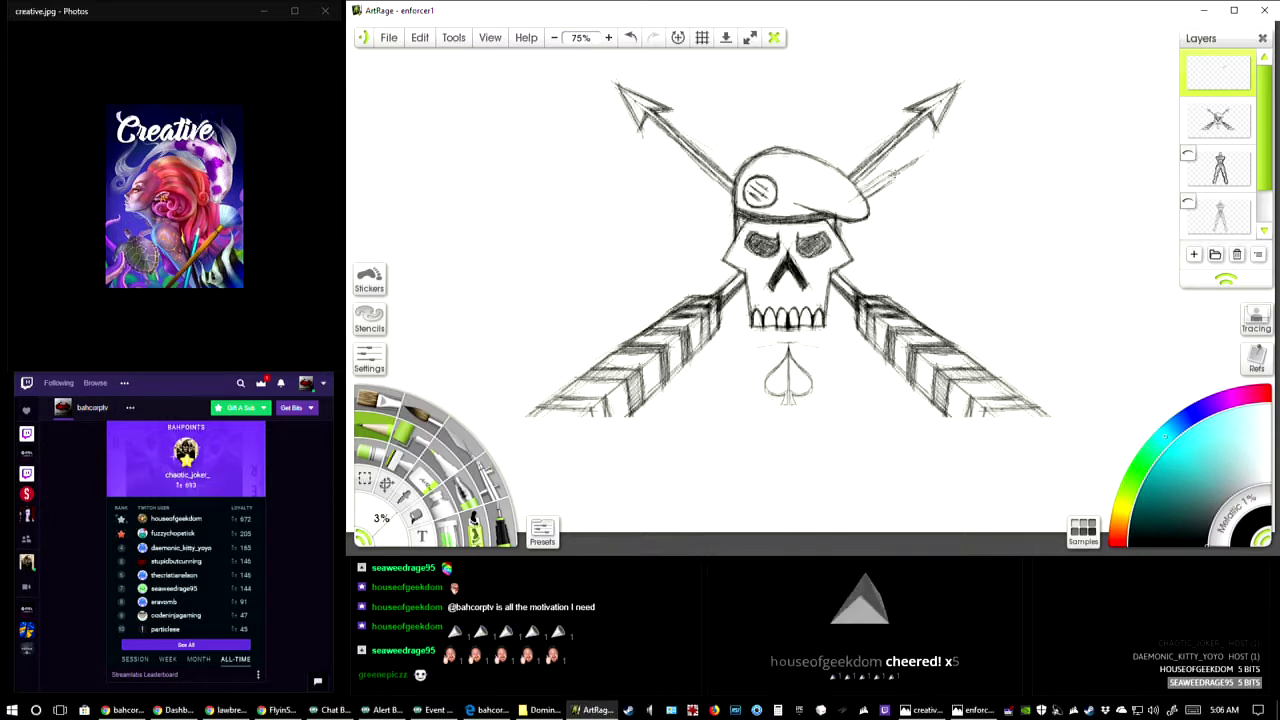
mouse_move(894, 175)
mouse_down()
mouse_move(911, 165)
mouse_move(884, 174)
mouse_move(902, 170)
mouse_up()
mouse_move(902, 170)
mouse_down()
mouse_move(876, 195)
mouse_move(896, 179)
mouse_up()
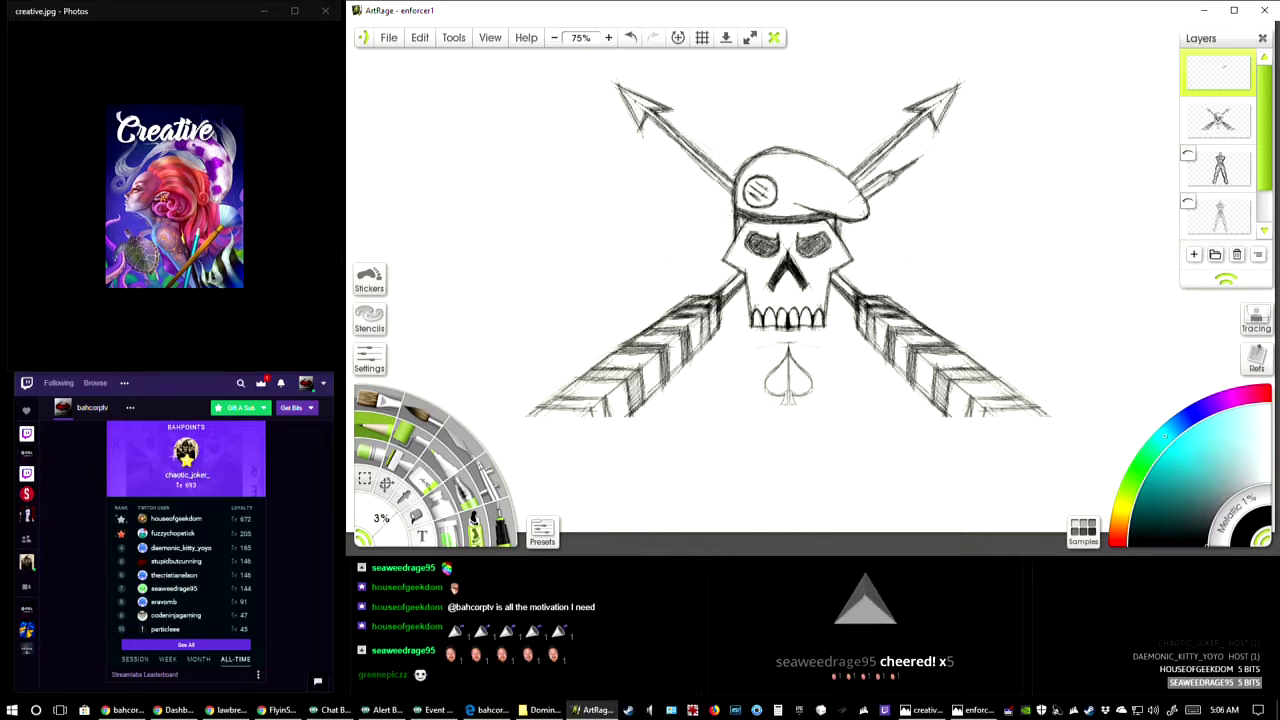
- Shade the spike beside the beret solid dark, trim its tip with the eraser and set the eraser size to 13%
mouse_move(887, 179)
mouse_down()
mouse_move(872, 191)
mouse_move(919, 158)
mouse_move(868, 198)
mouse_up()
mouse_move(908, 168)
mouse_down()
mouse_move(864, 200)
mouse_move(910, 165)
mouse_up()
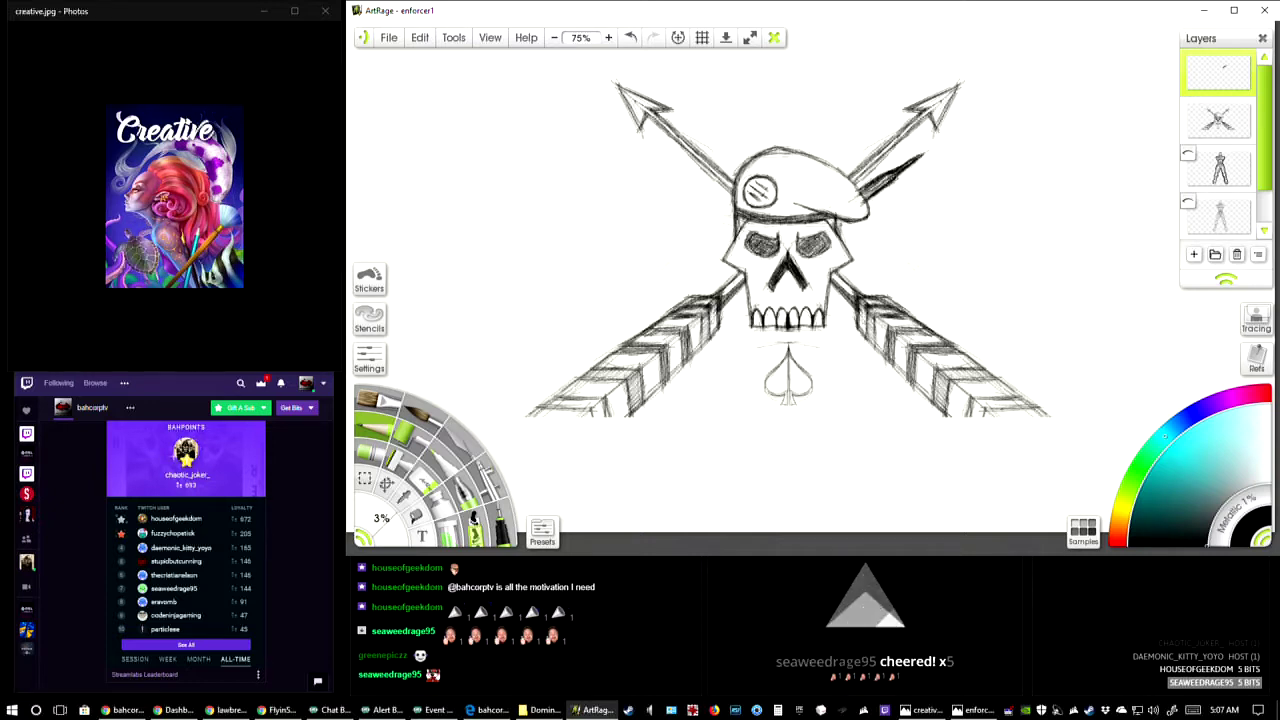
drag(864, 194, 890, 180)
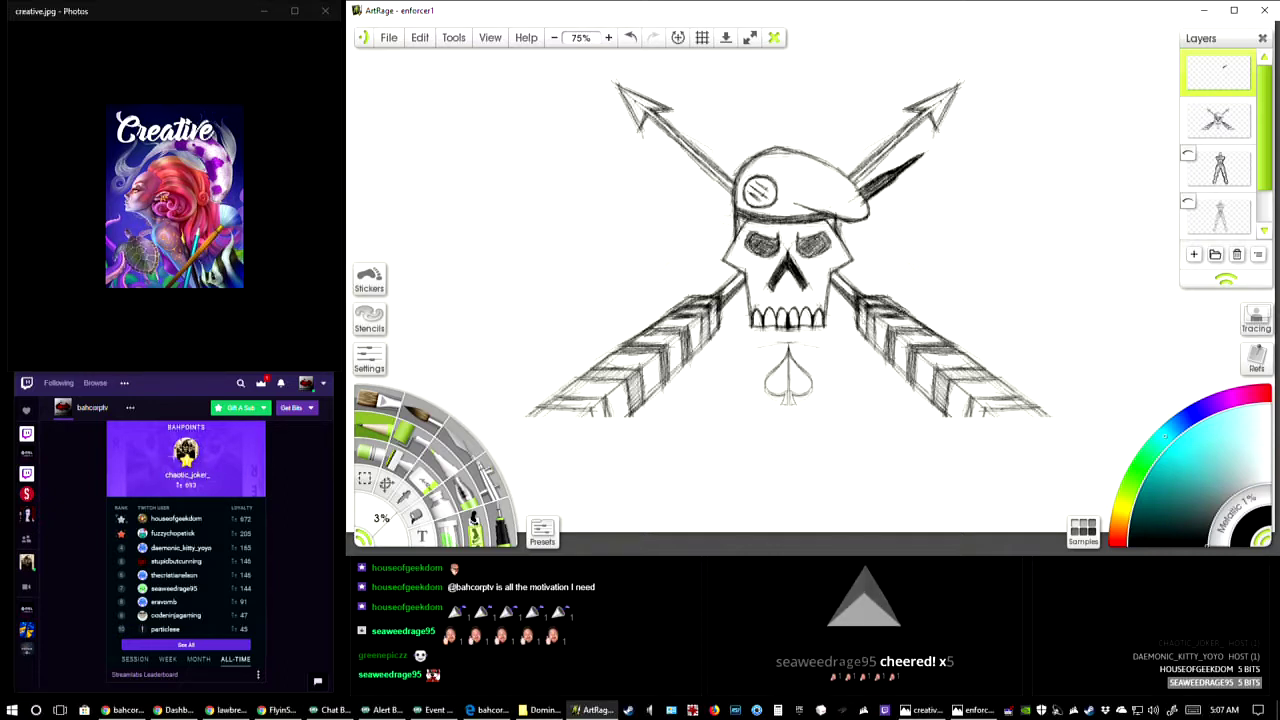
drag(893, 322, 903, 310)
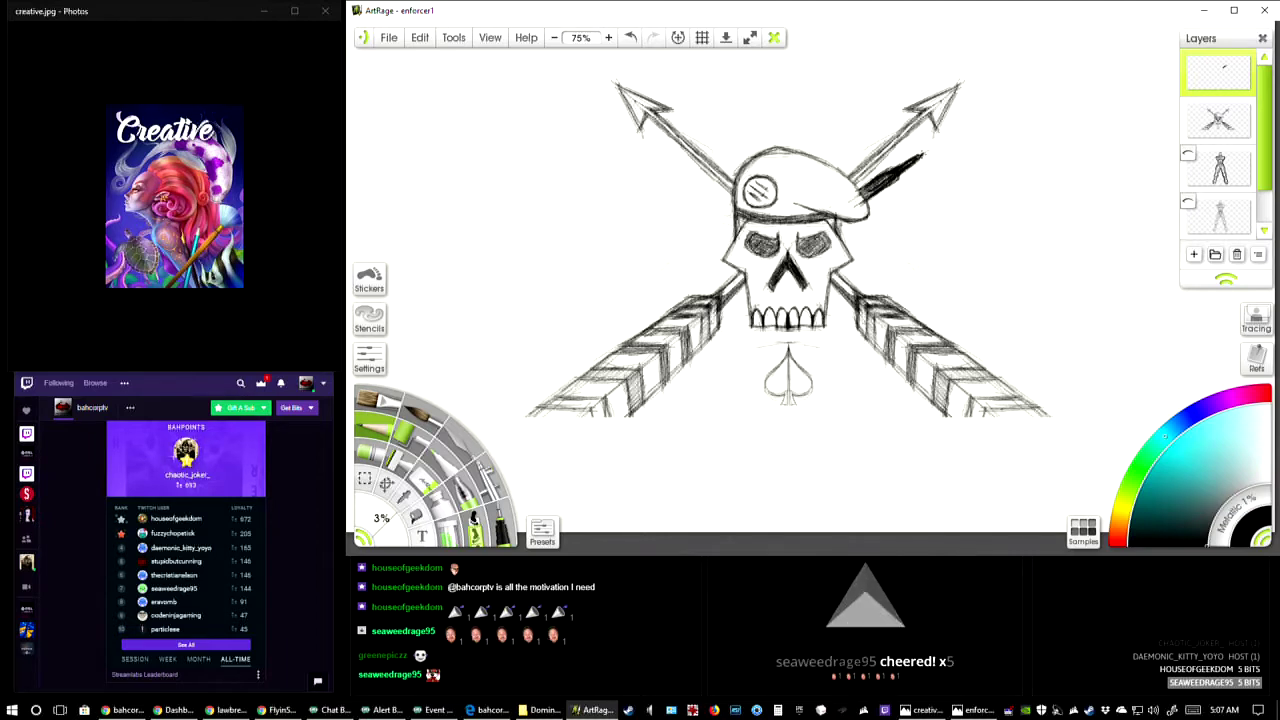
key(e)
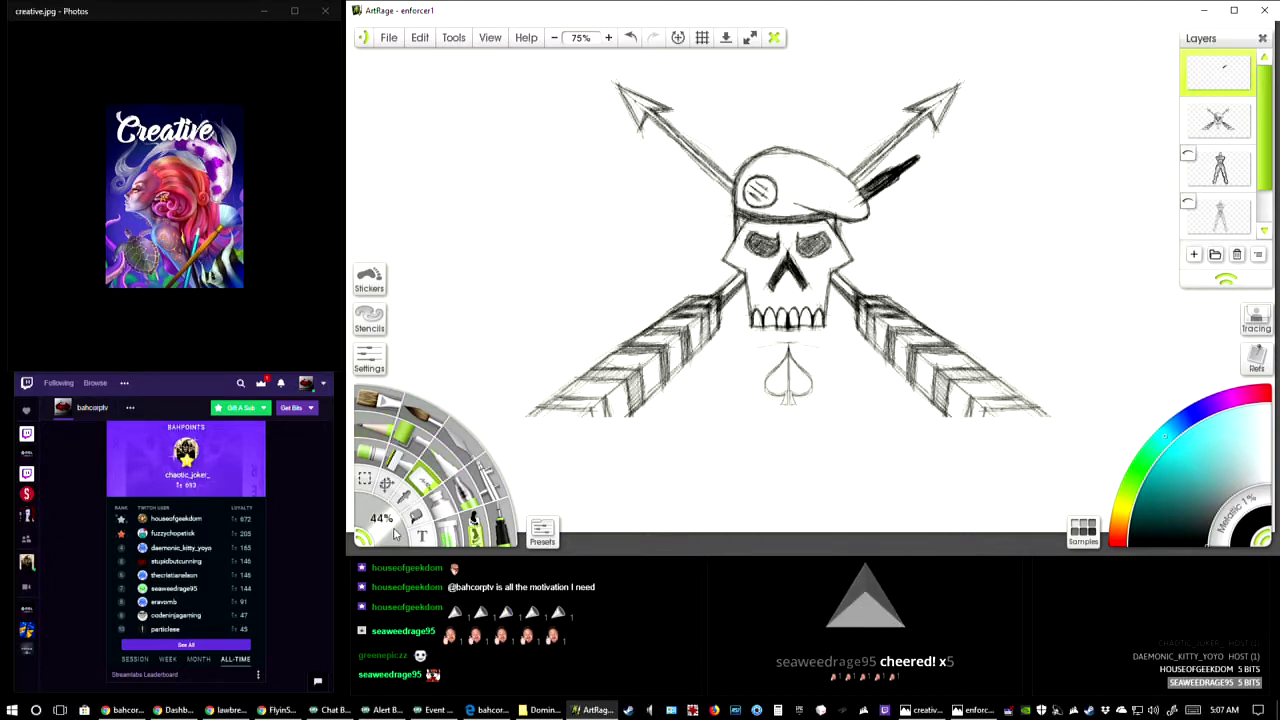
drag(401, 525, 397, 541)
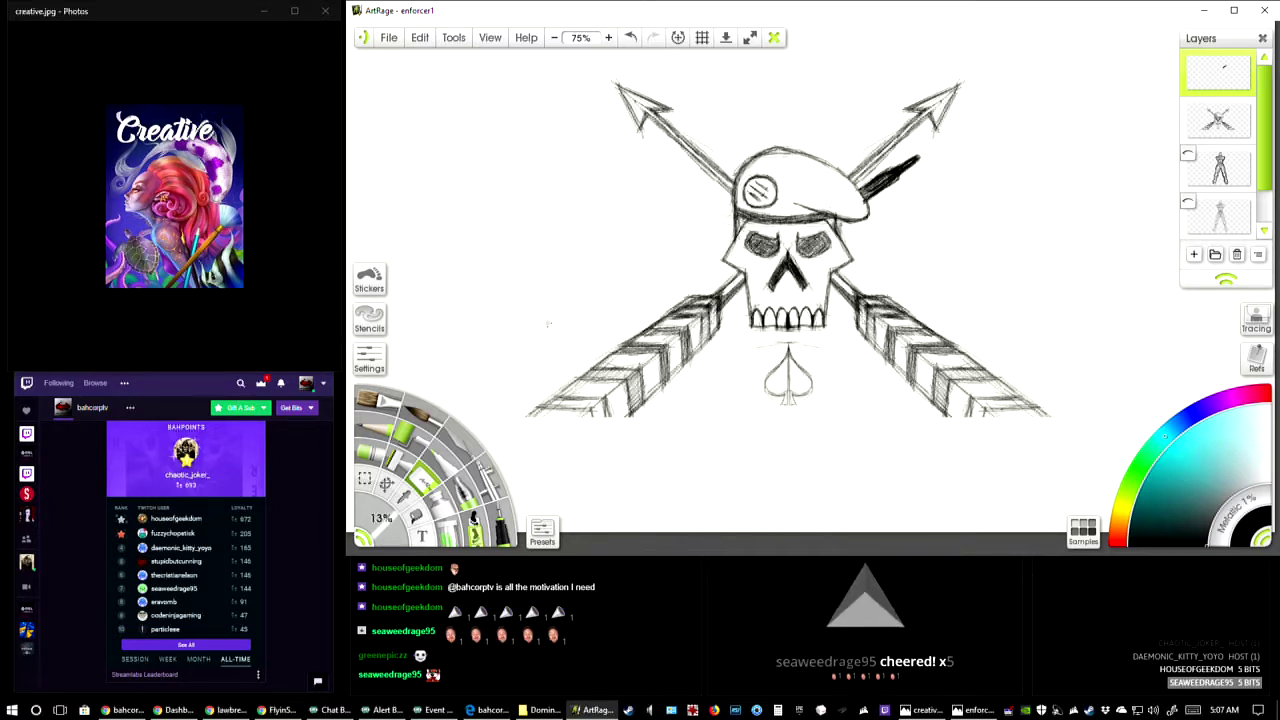
- Transform the dark spike's layer and shift the spike slightly closer to the beret
click(388, 438)
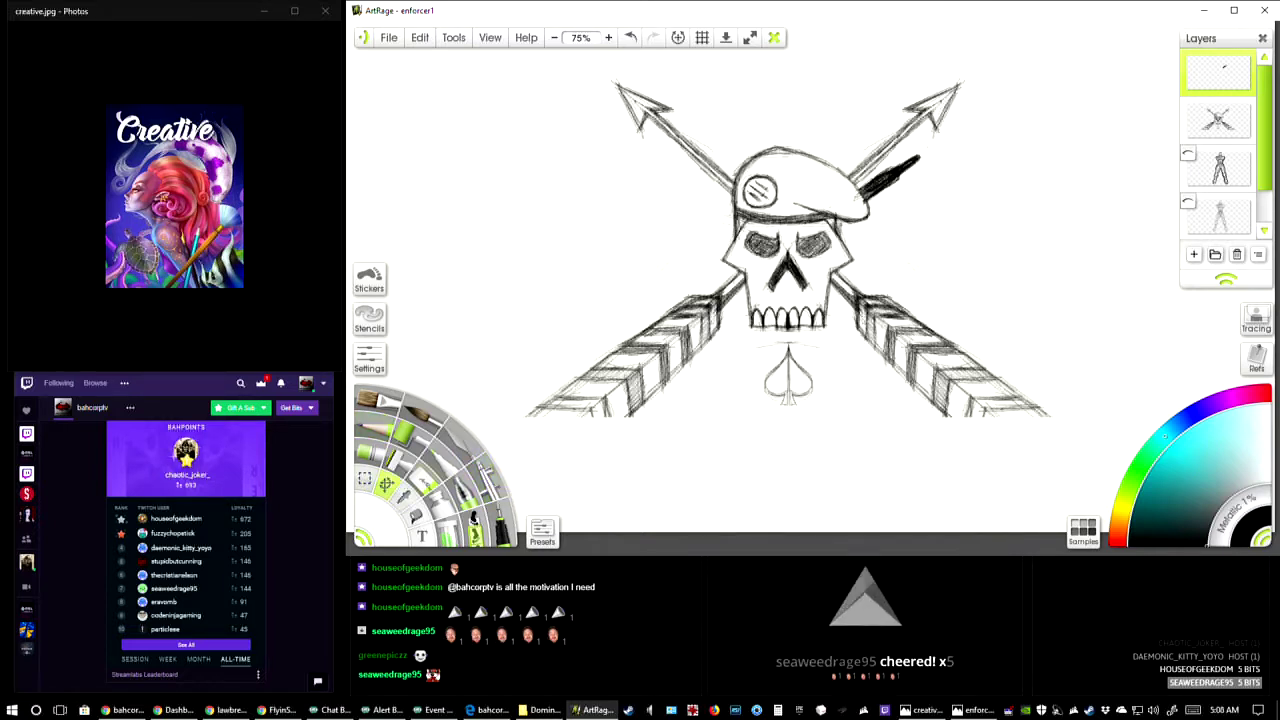
key(ctrl+t)
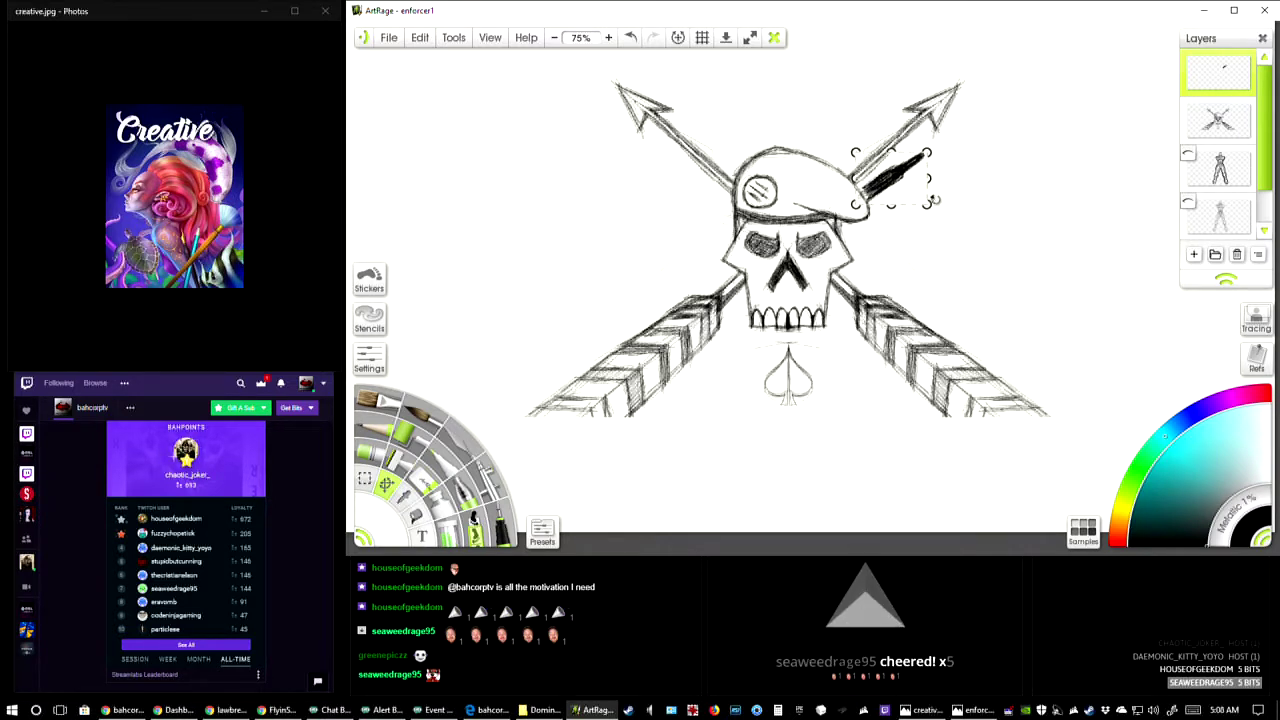
key(Return)
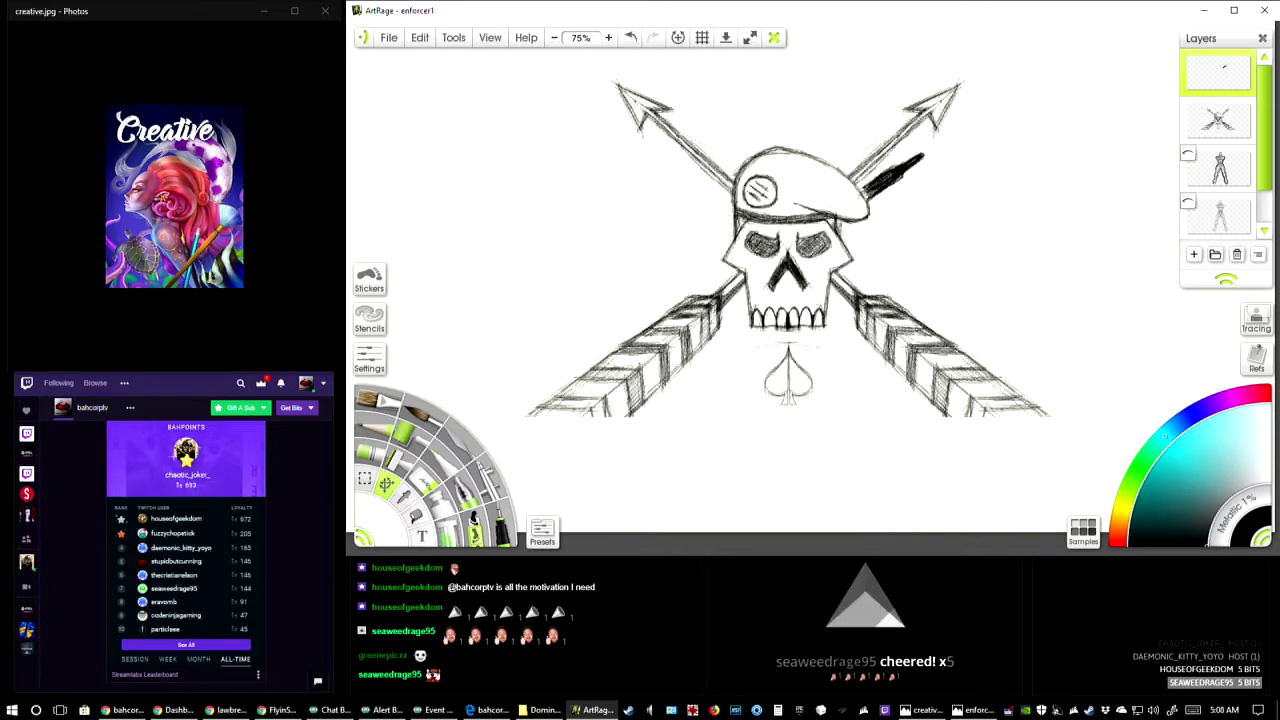
key(ctrl+t)
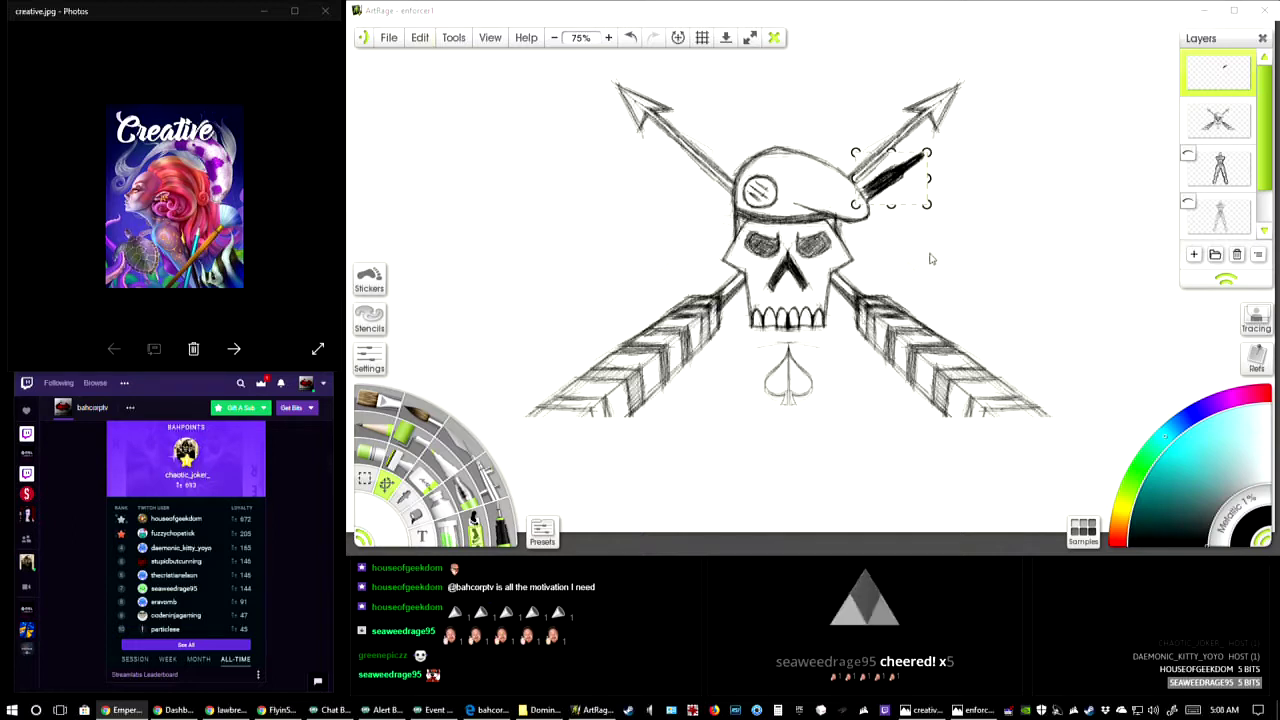
click(921, 198)
drag(898, 180, 893, 175)
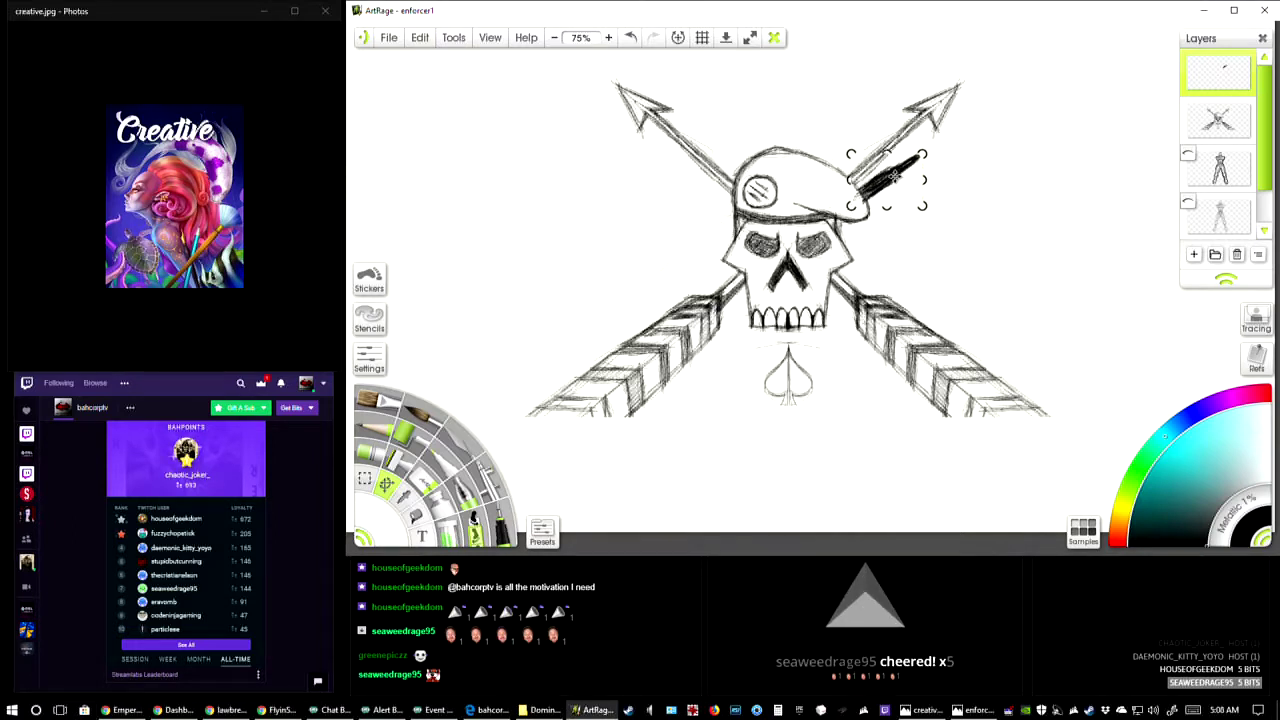
- Copy the dark spike, paste a duplicate onto its own layer and place it just below the original
click(419, 37)
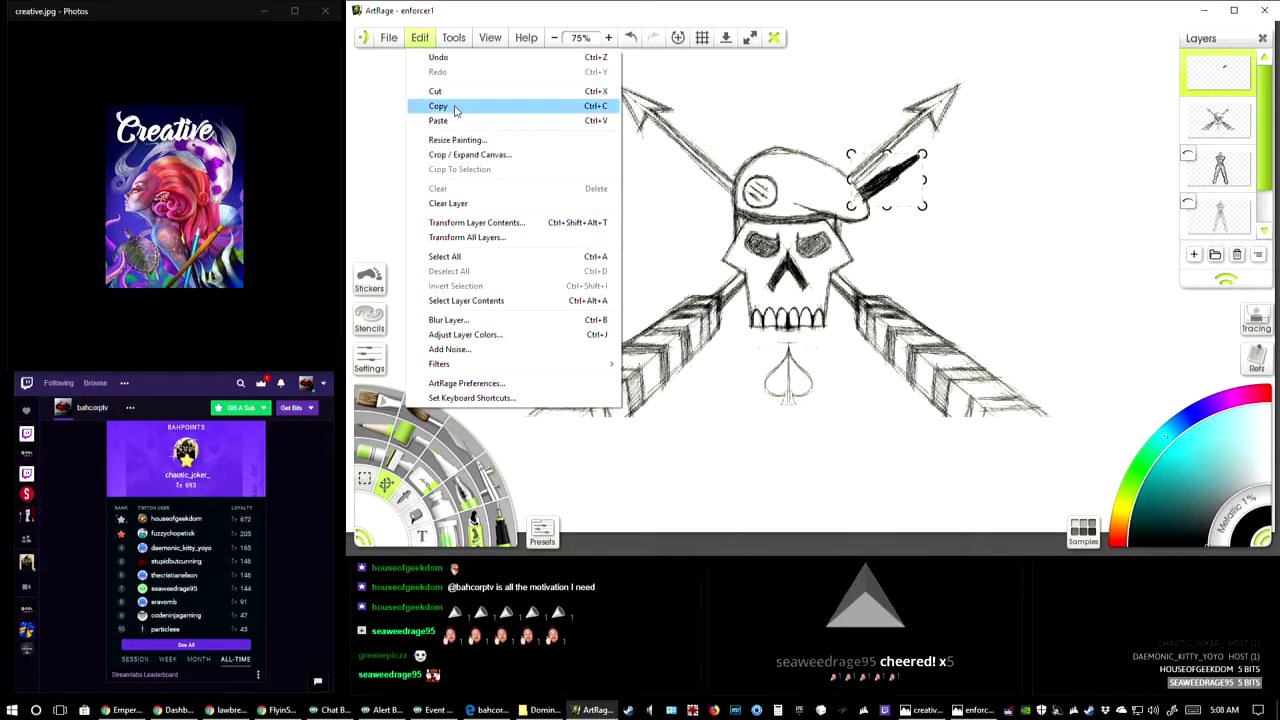
click(452, 106)
right_click(936, 201)
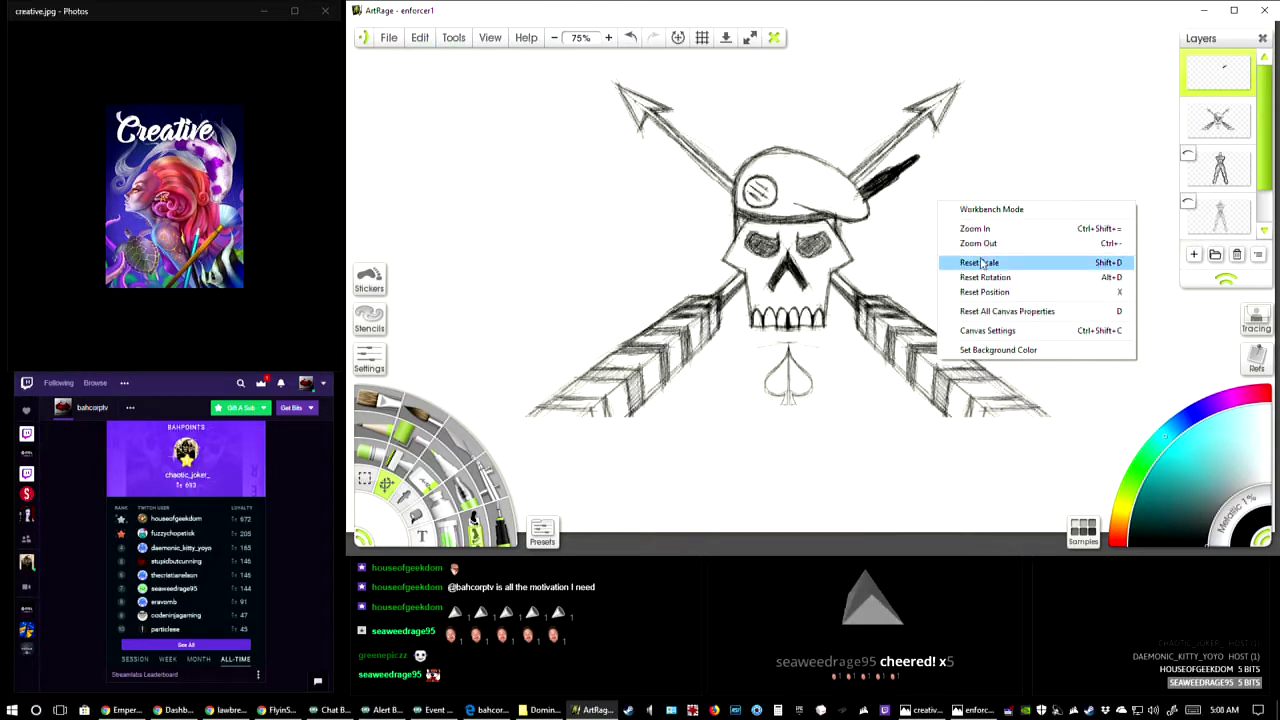
click(422, 37)
click(438, 120)
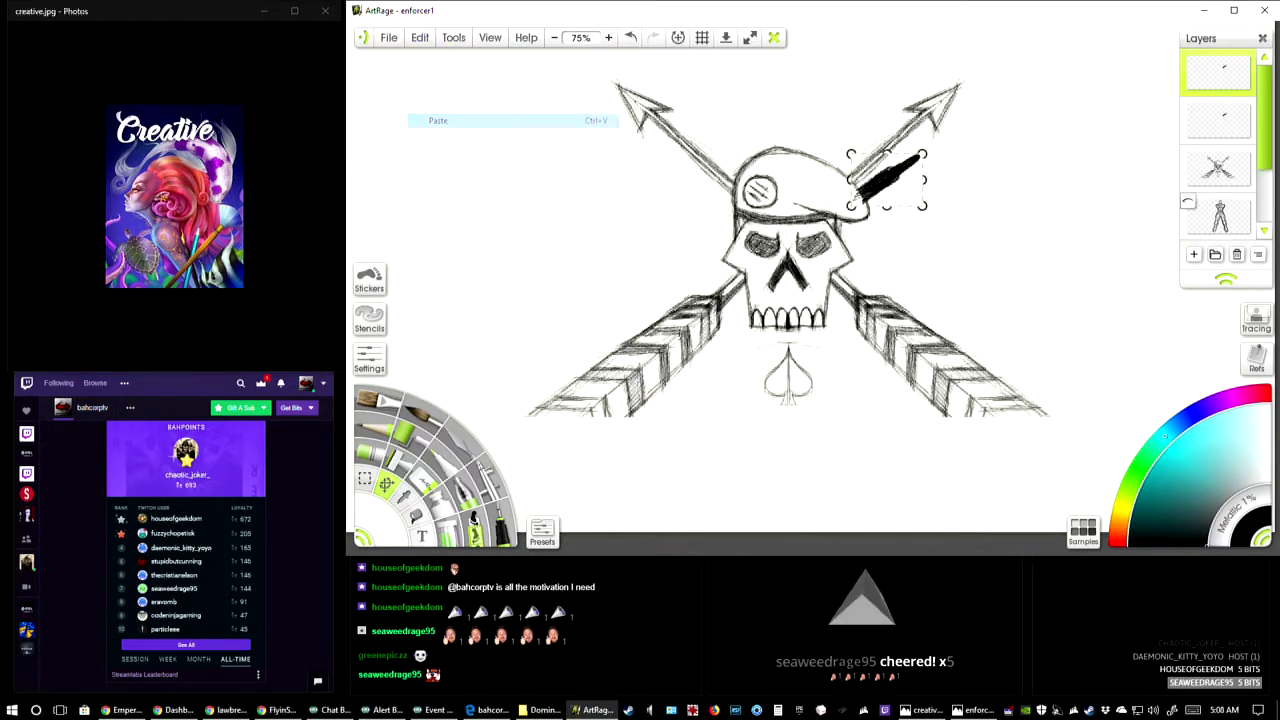
drag(884, 180, 895, 195)
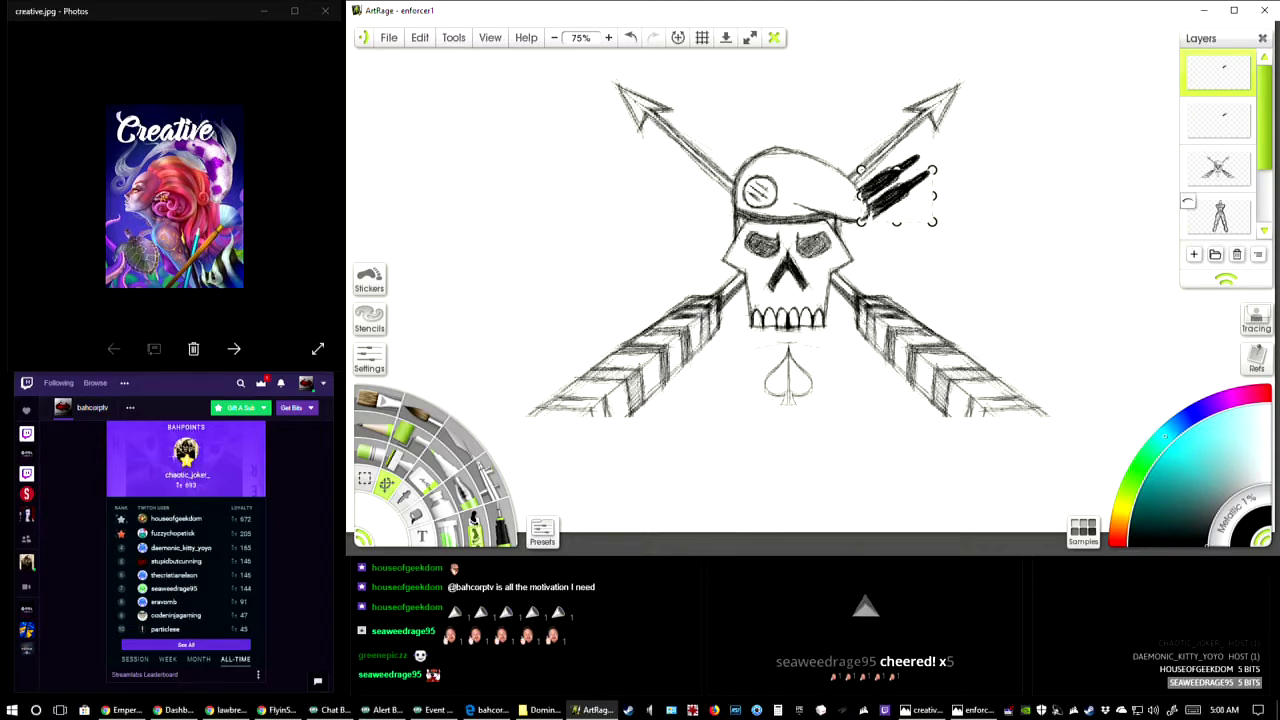
click(190, 395)
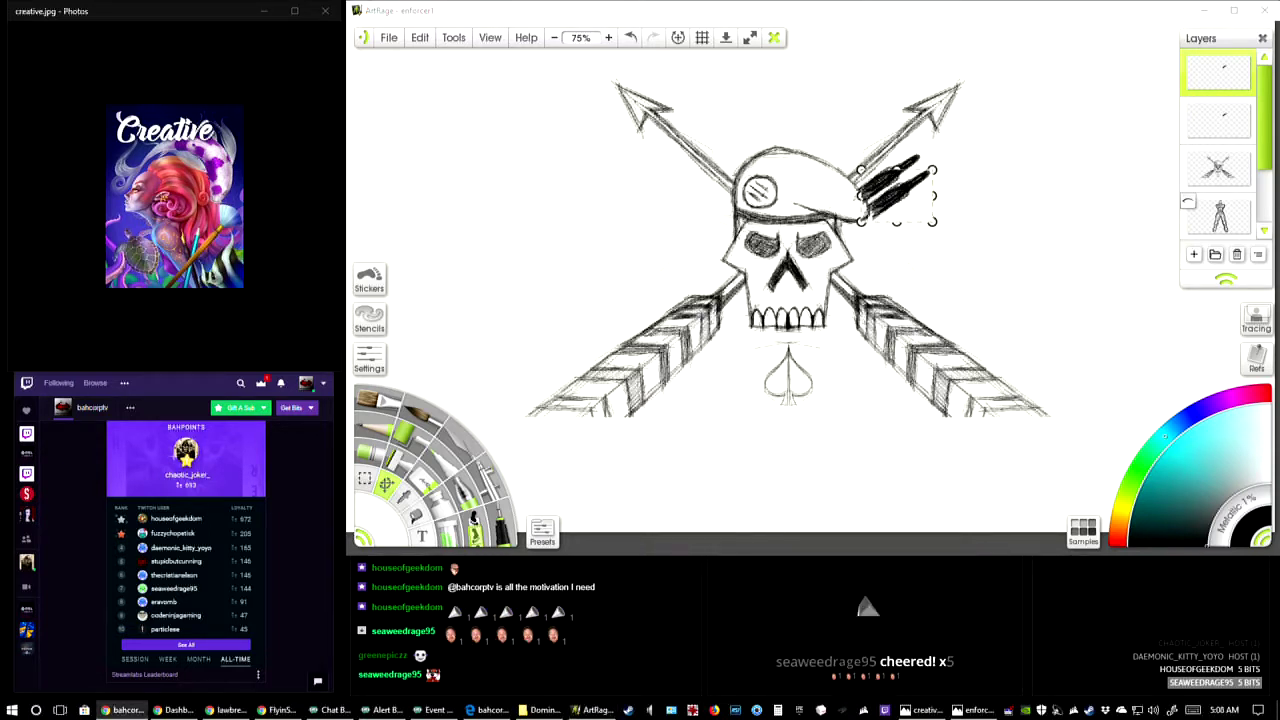
click(972, 710)
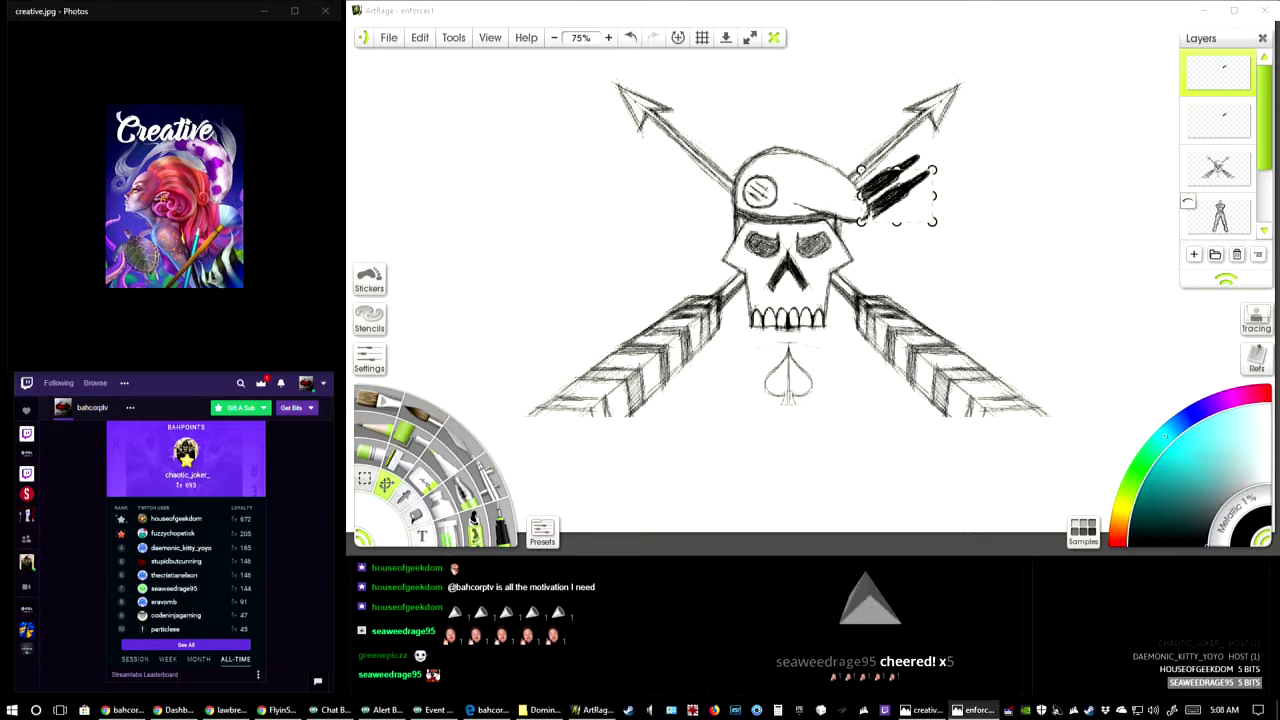
click(910, 200)
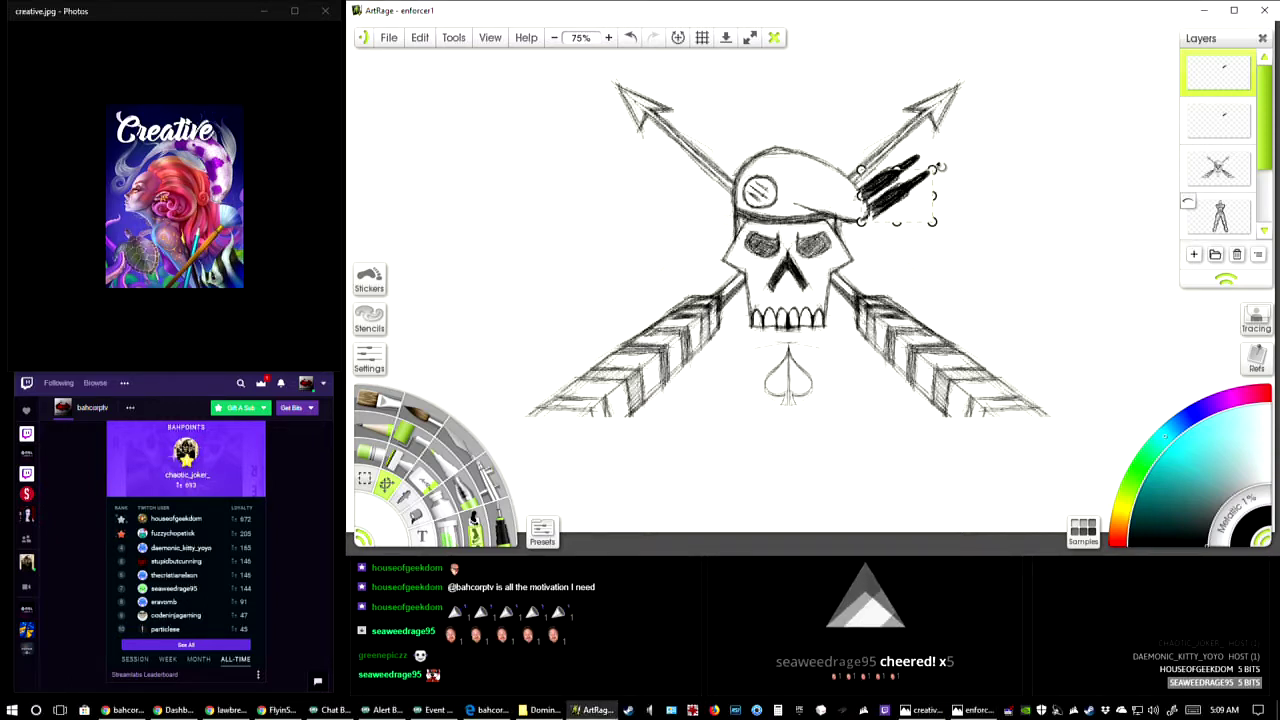
- Rotate the second spike clockwise so it fans out below the first, and move it against the beret's edge
drag(942, 166, 897, 210)
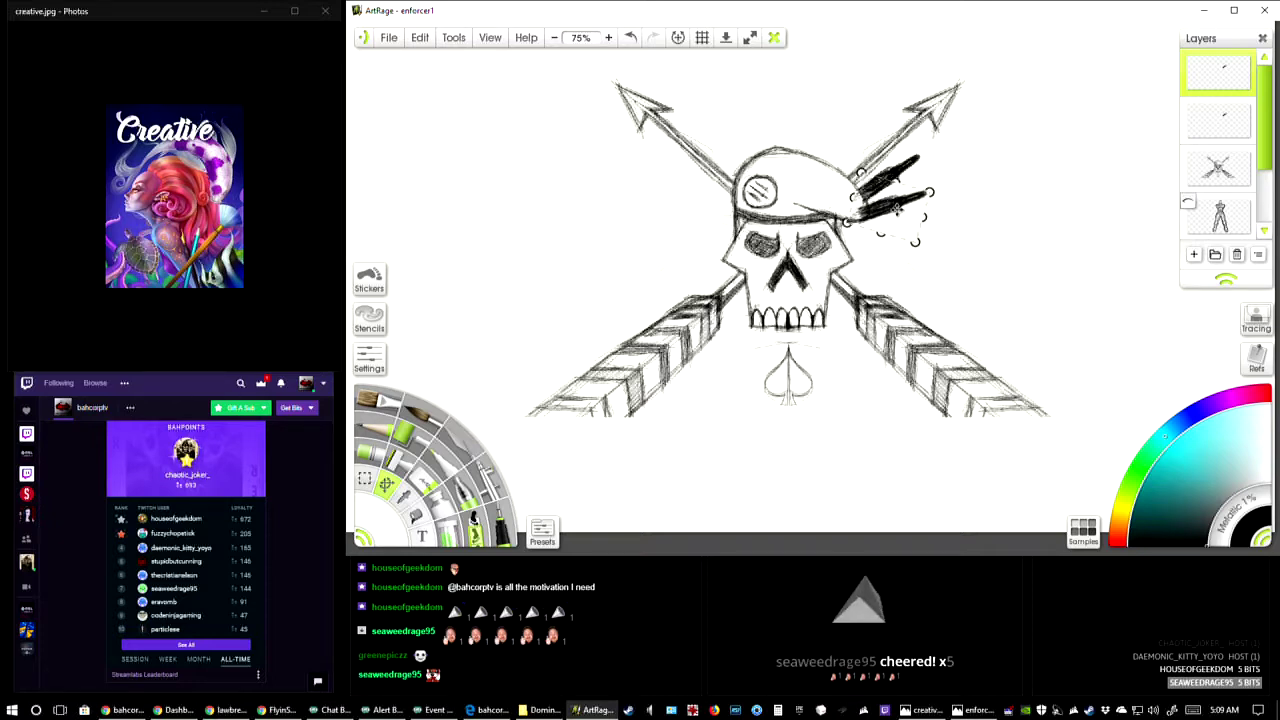
drag(909, 210, 906, 211)
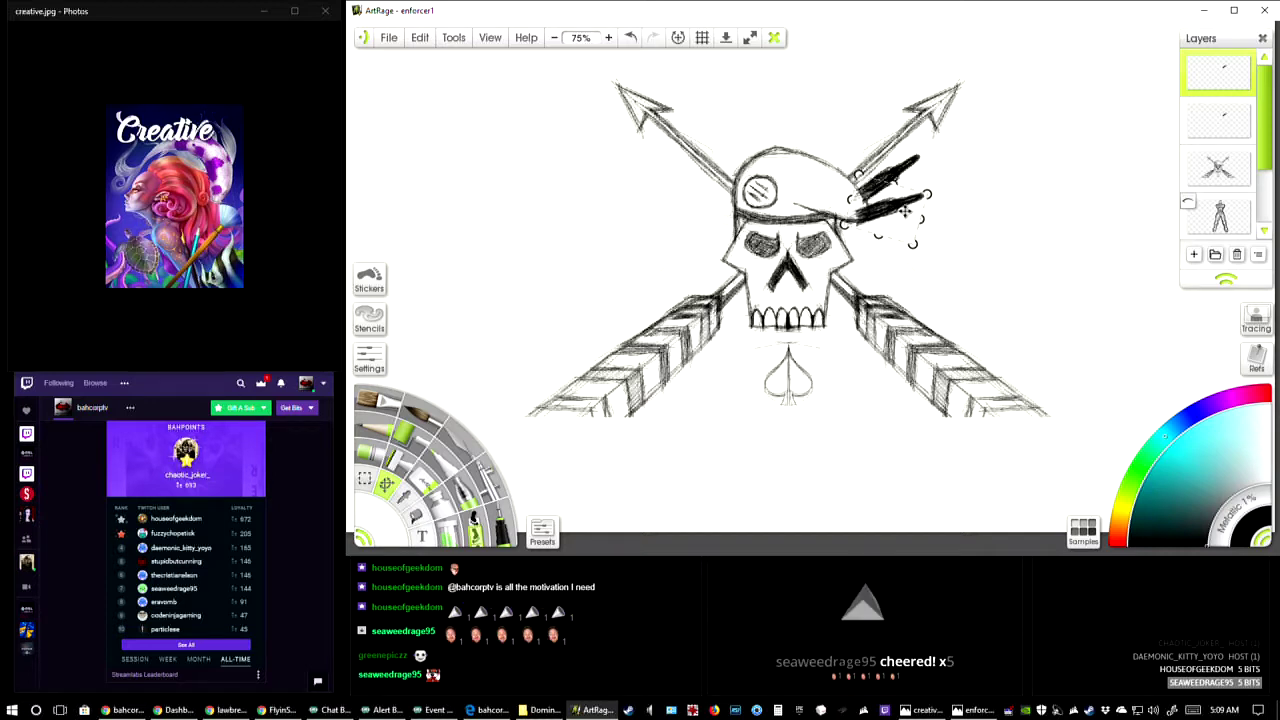
- Paste a third spike below the second, rotate it clockwise to point slightly downward and position it against the skull's side
click(423, 40)
click(444, 120)
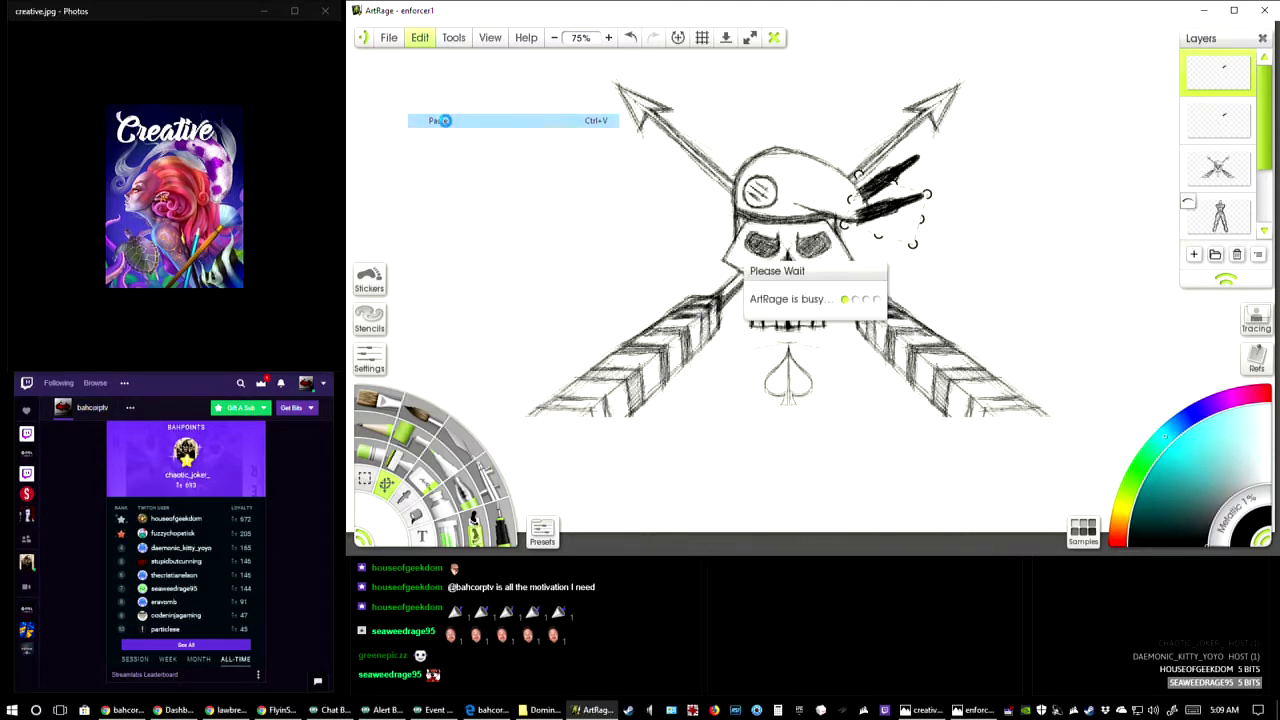
drag(899, 182, 886, 226)
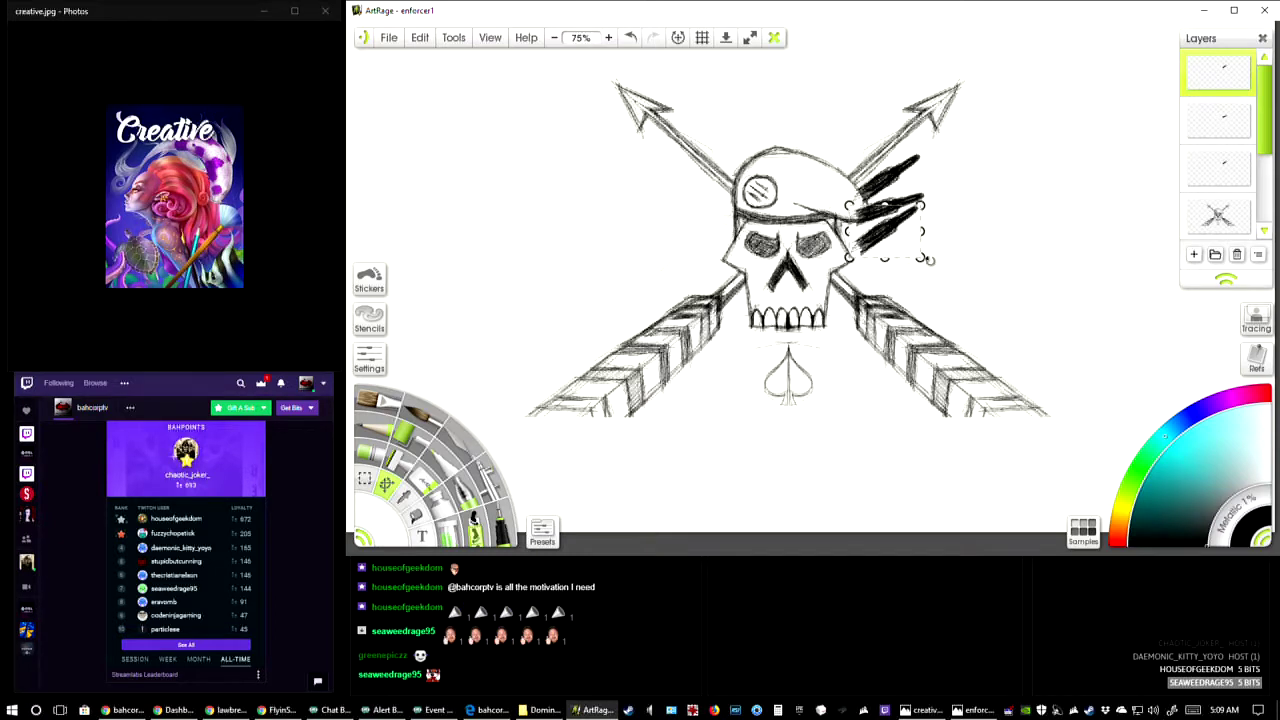
drag(928, 259, 916, 294)
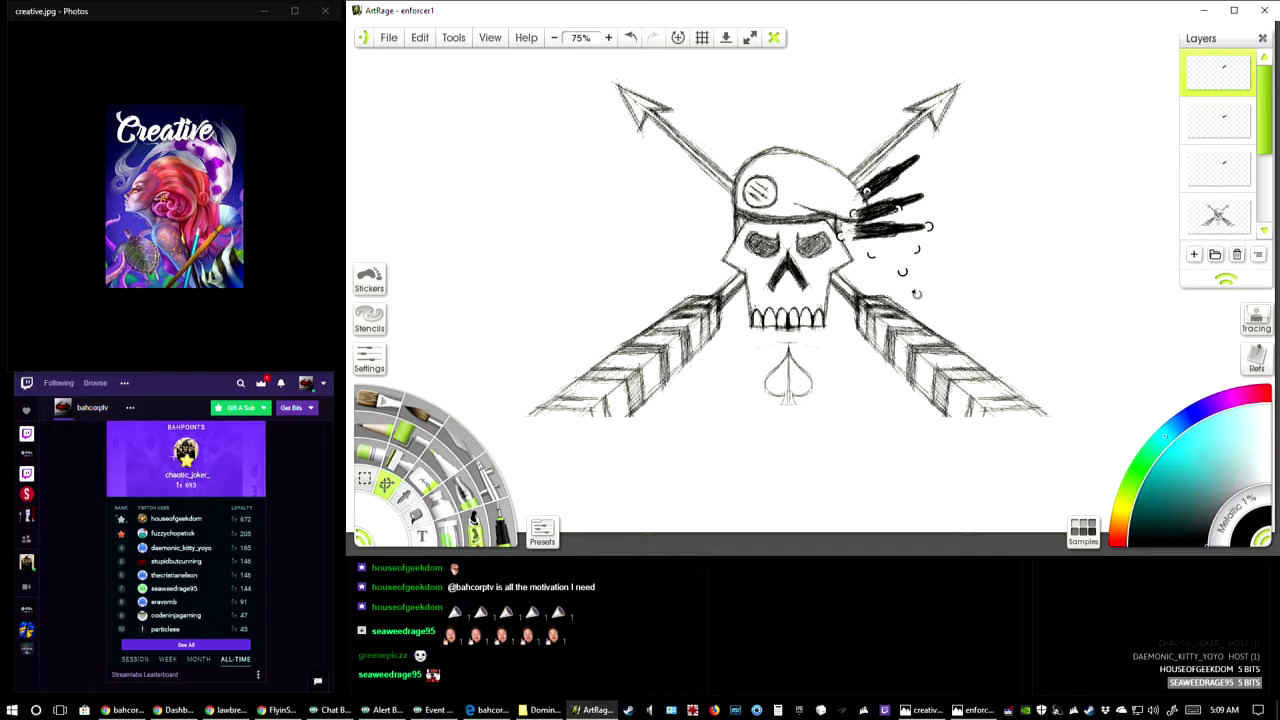
drag(899, 247, 889, 248)
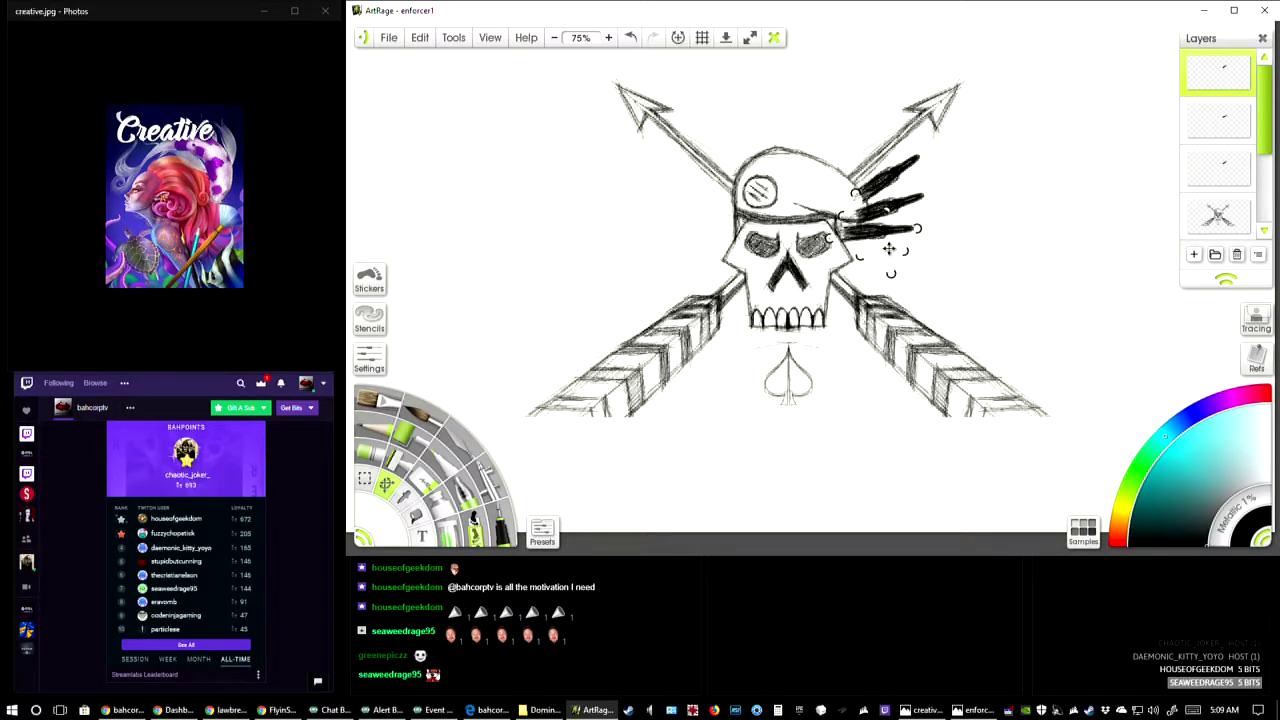
mouse_move(928, 228)
mouse_down()
mouse_move(912, 248)
mouse_move(886, 248)
mouse_up()
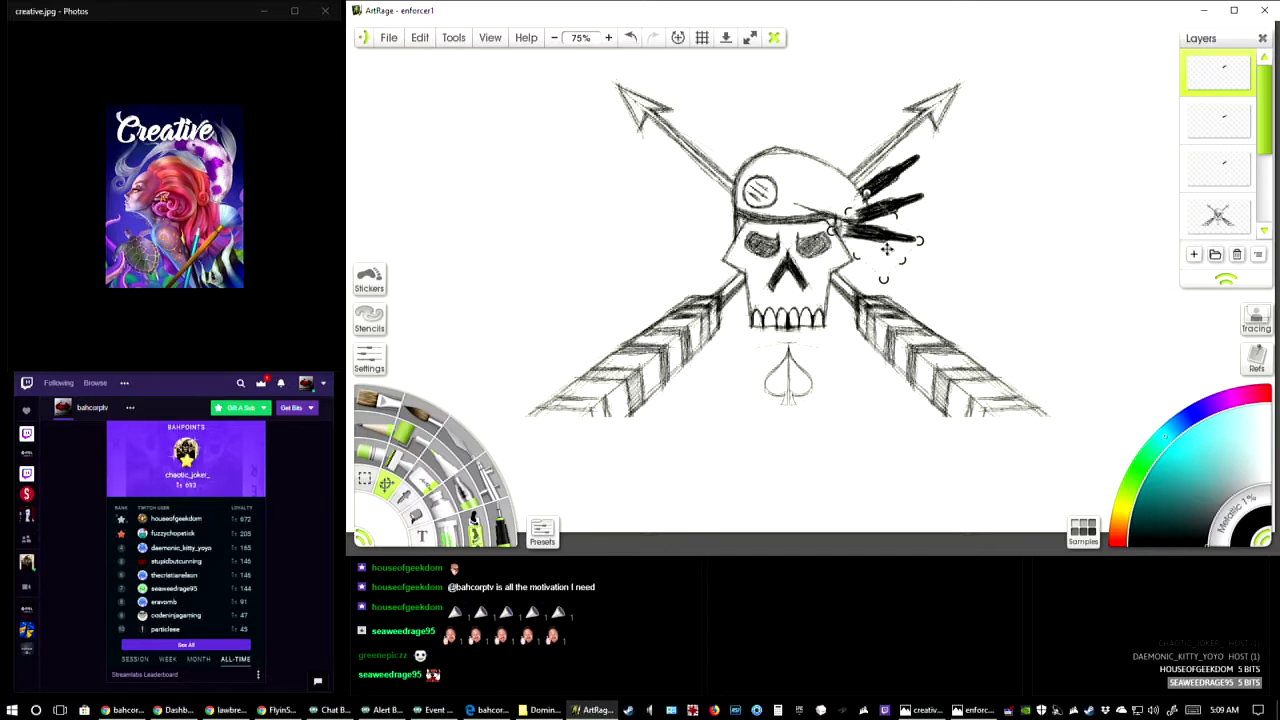
- Apply the third spike's transformation, copy the spike and paste a duplicate onto its own layer
right_click(864, 228)
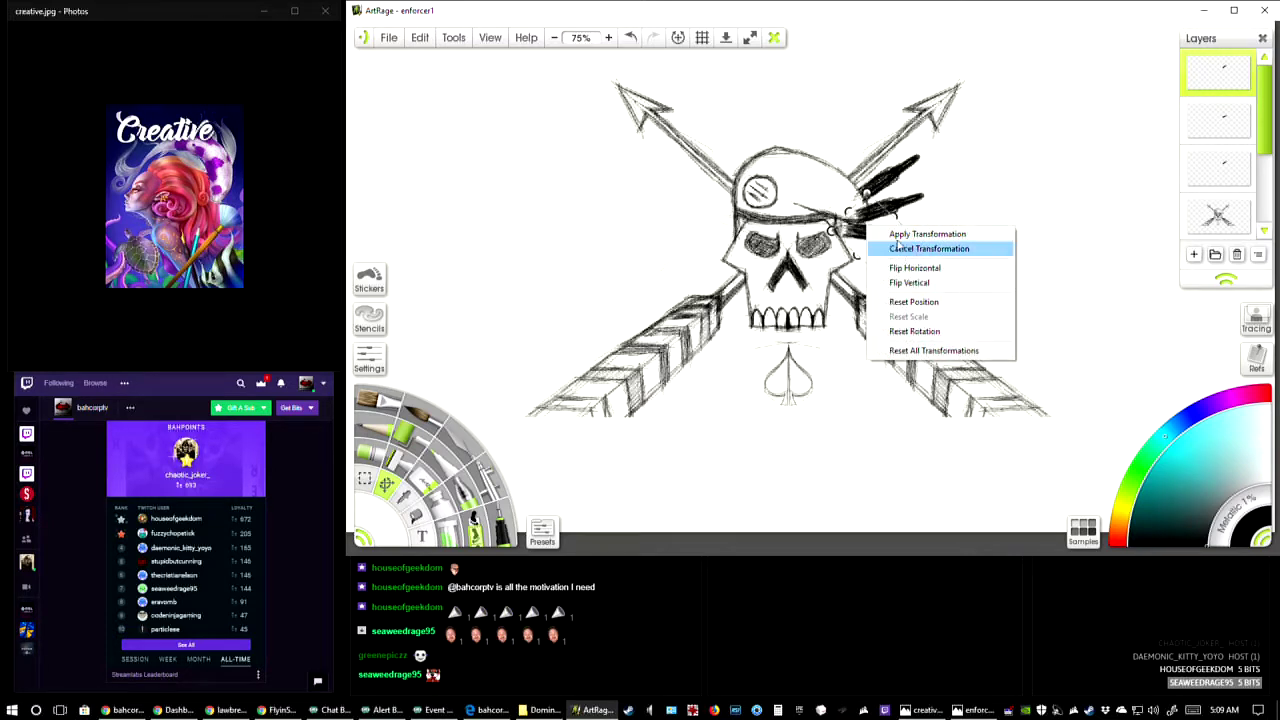
click(426, 40)
click(440, 106)
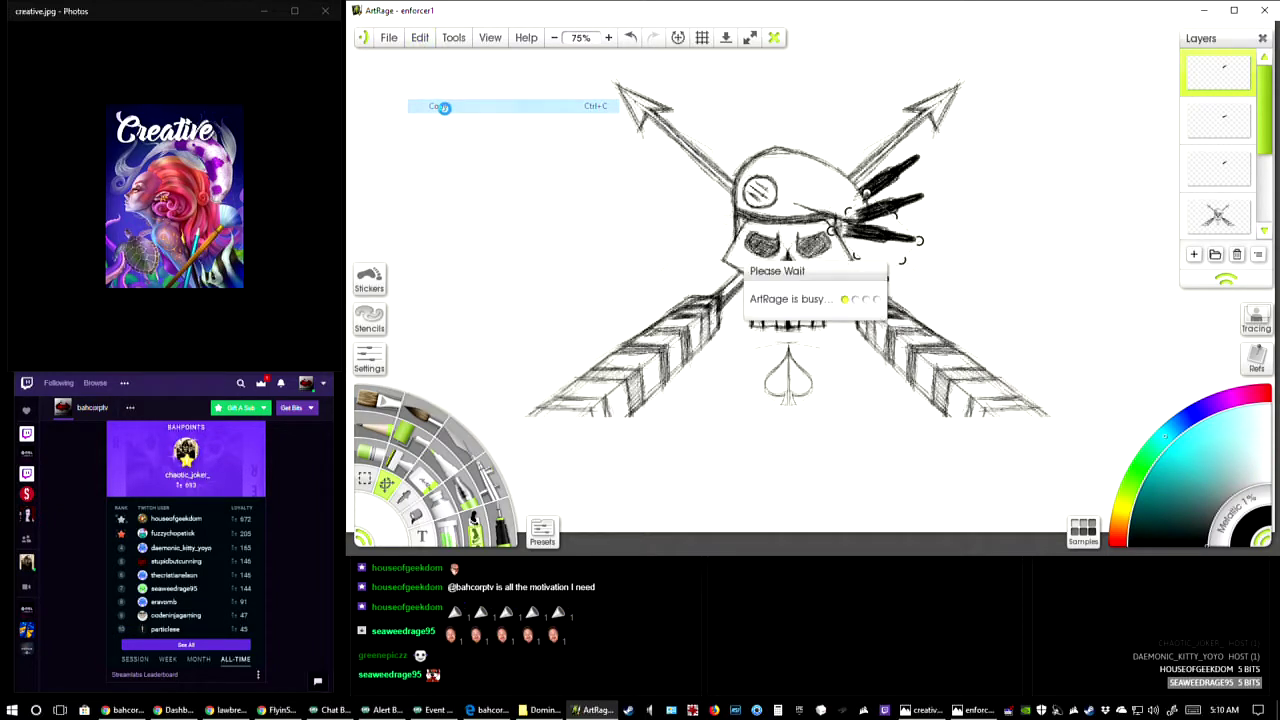
right_click(1012, 244)
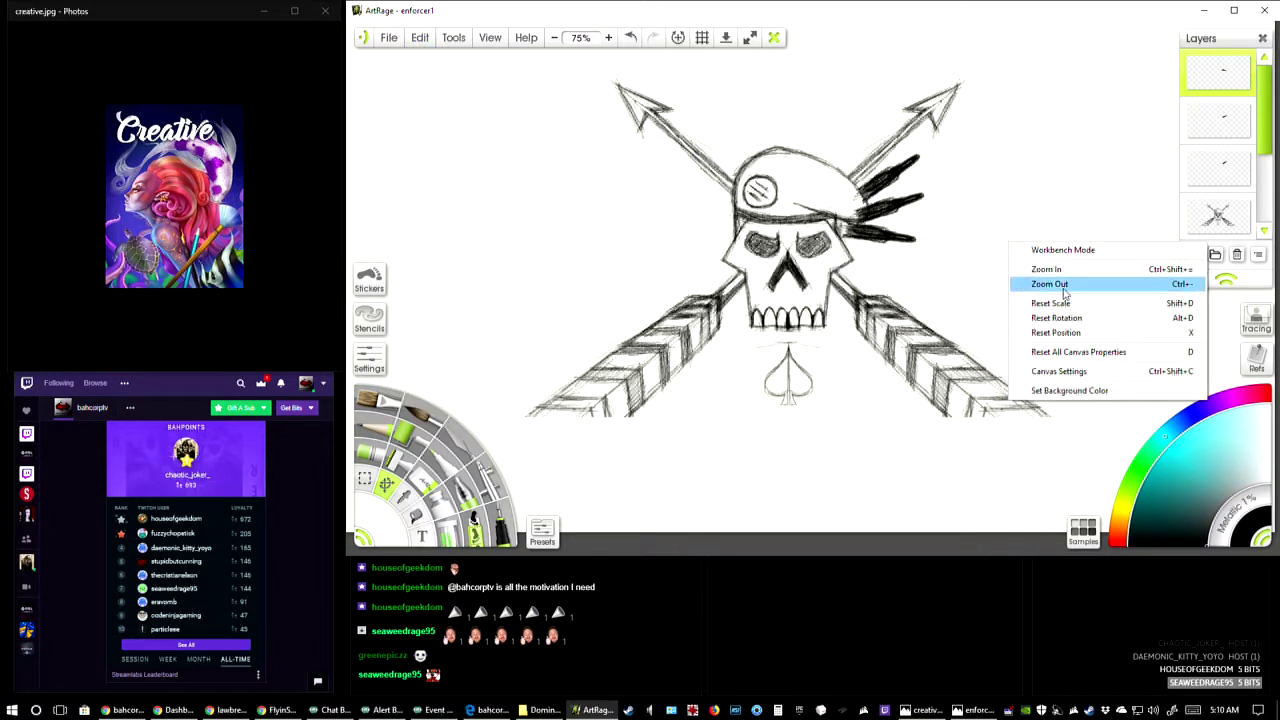
click(416, 40)
click(440, 121)
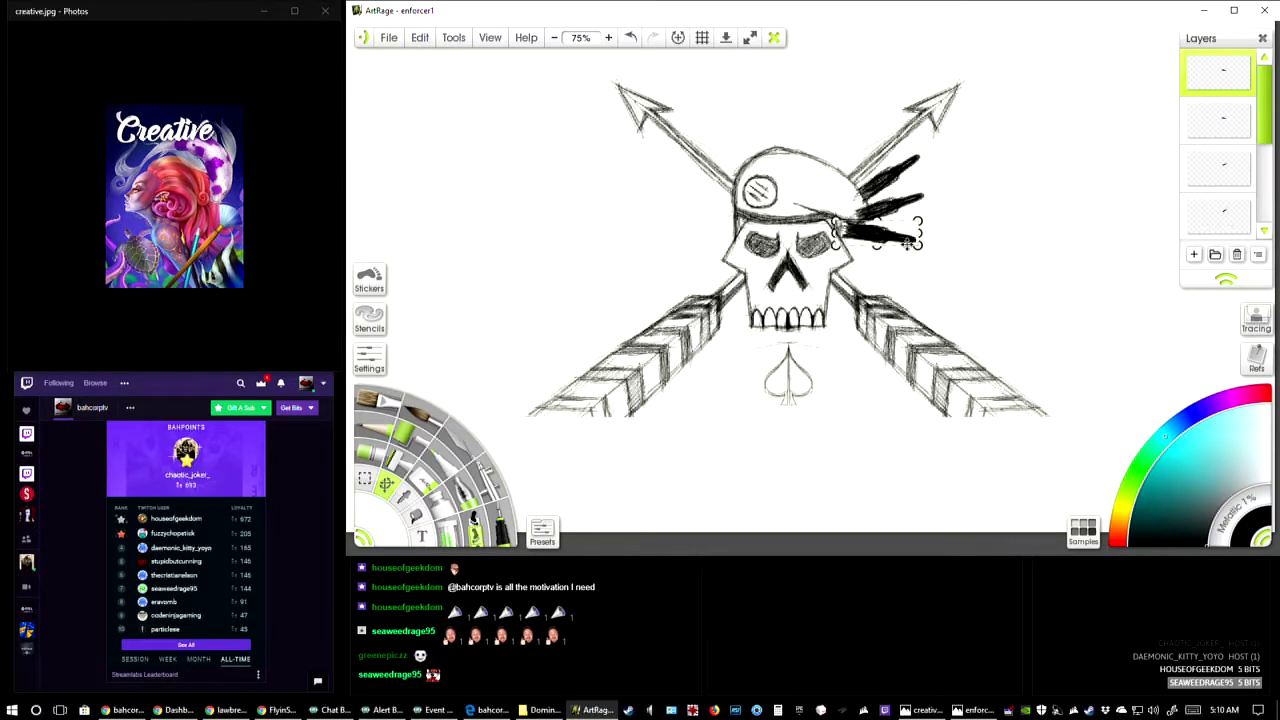
- Place the fourth black feather below the third one behind the skull, tilt it slightly downward and copy it
mouse_move(891, 211)
mouse_down()
mouse_move(880, 256)
mouse_move(869, 253)
mouse_up()
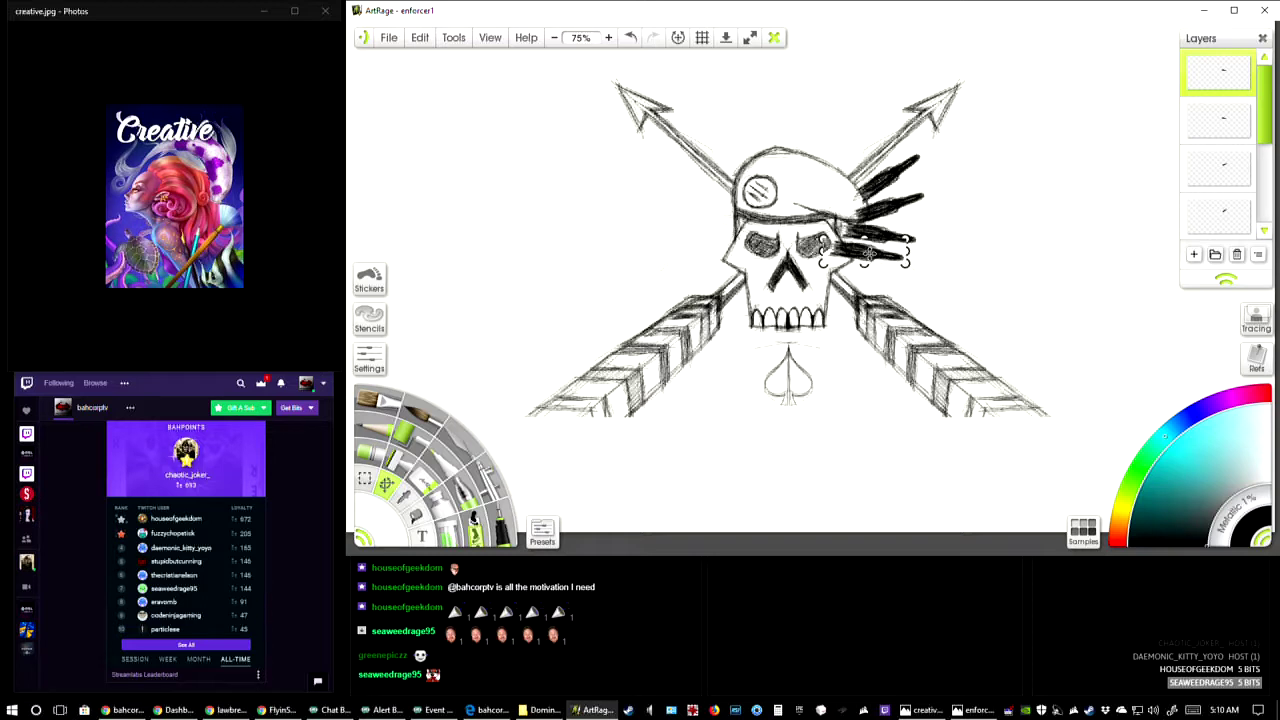
drag(869, 251, 892, 262)
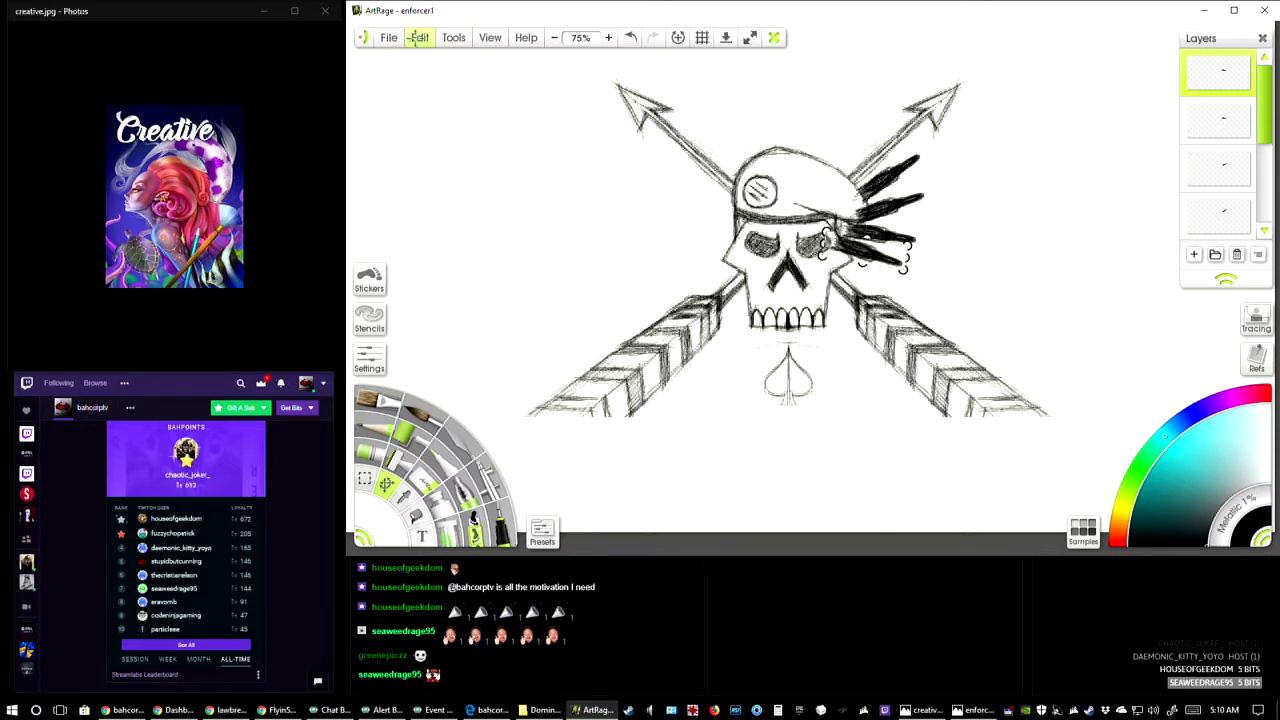
click(416, 38)
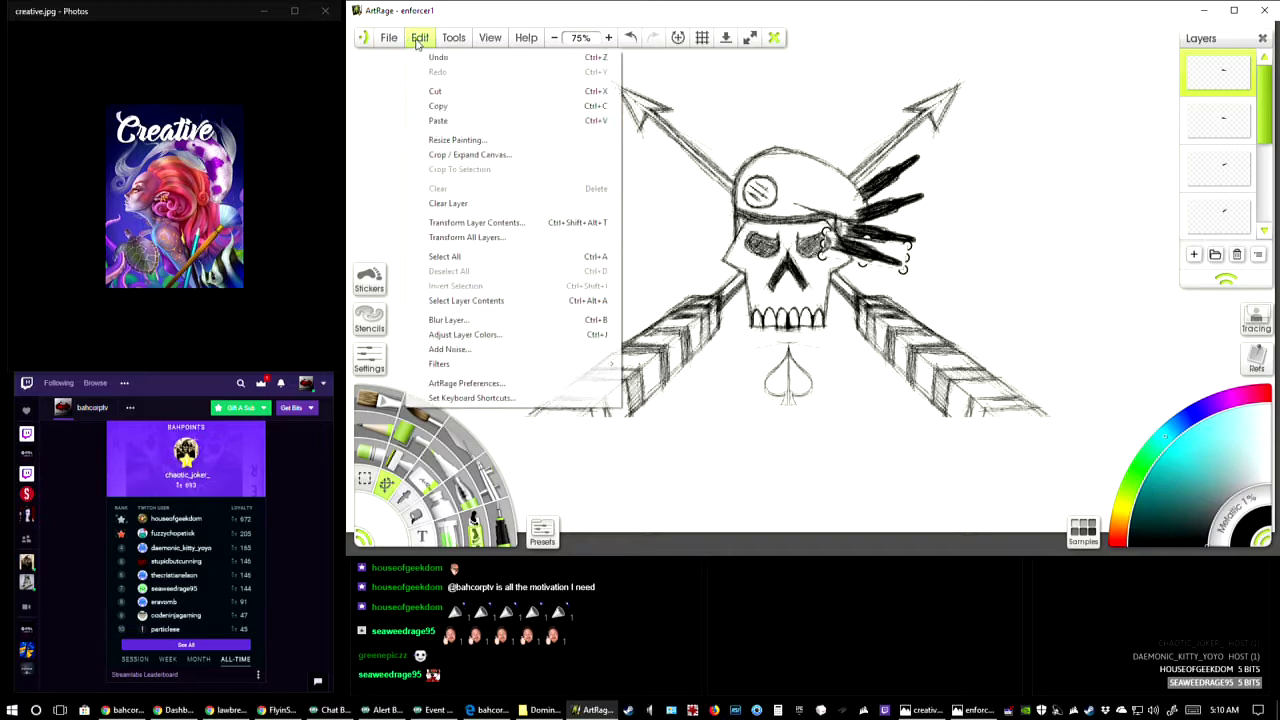
click(451, 103)
- Paste another feather, shrink it and place it as the fifth one beside the skull's cheek, and copy it
click(419, 37)
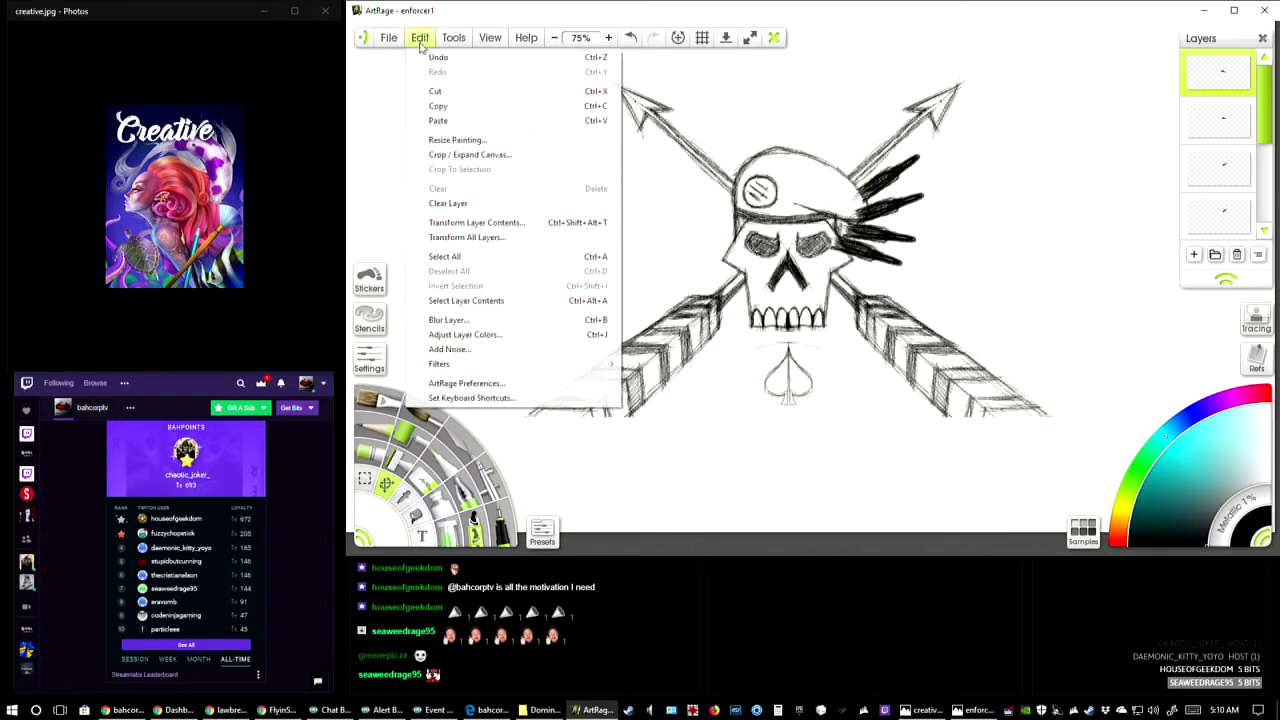
click(440, 117)
mouse_move(873, 252)
mouse_down()
mouse_move(870, 269)
mouse_move(855, 266)
mouse_move(868, 272)
mouse_up()
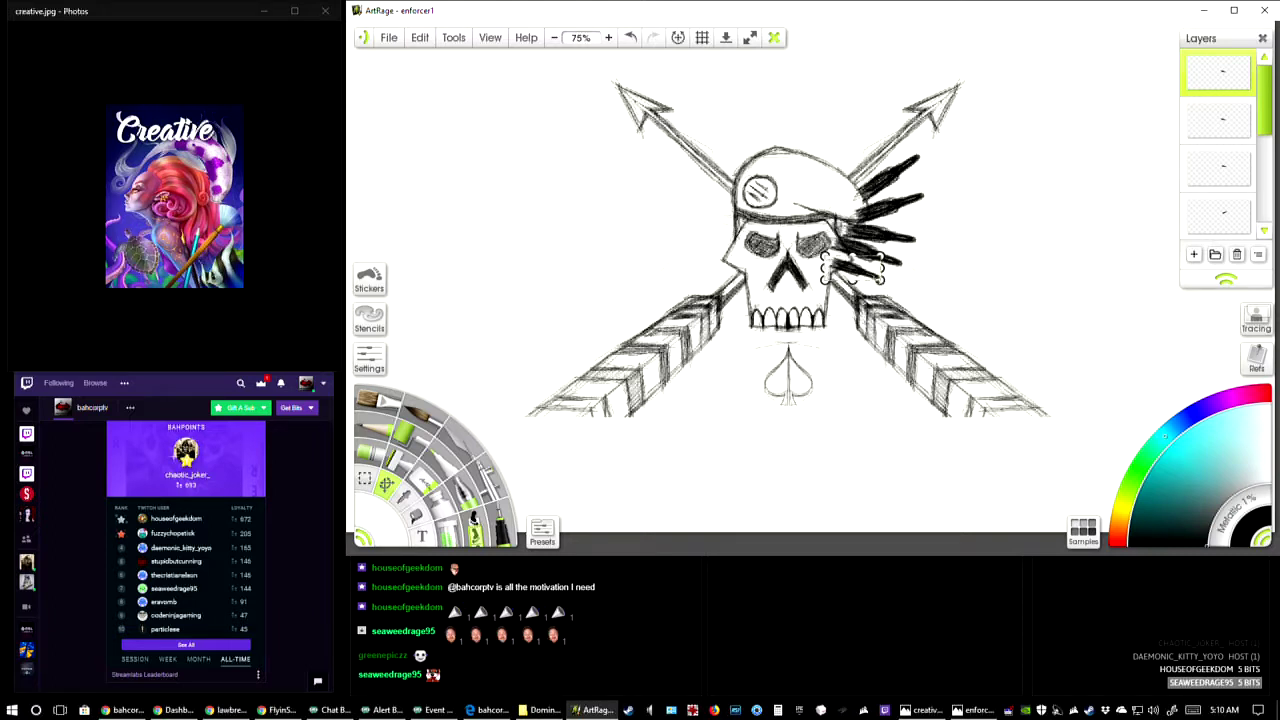
drag(870, 273, 878, 274)
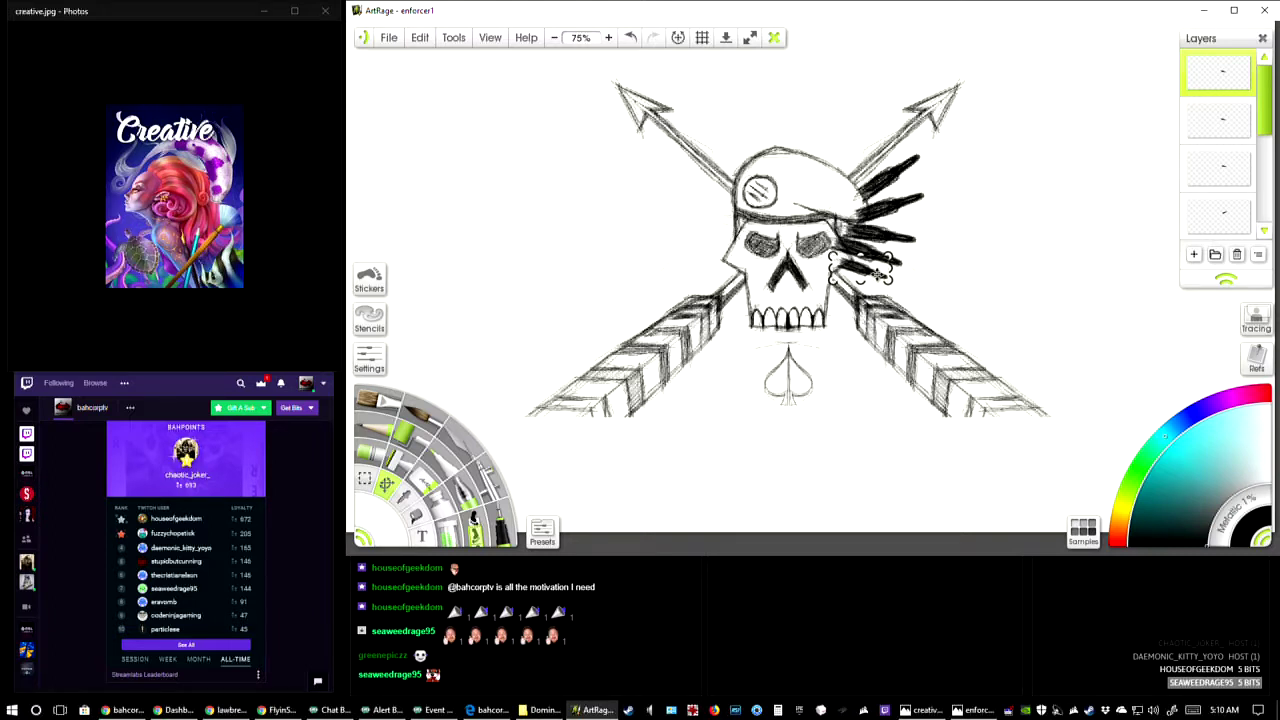
click(420, 37)
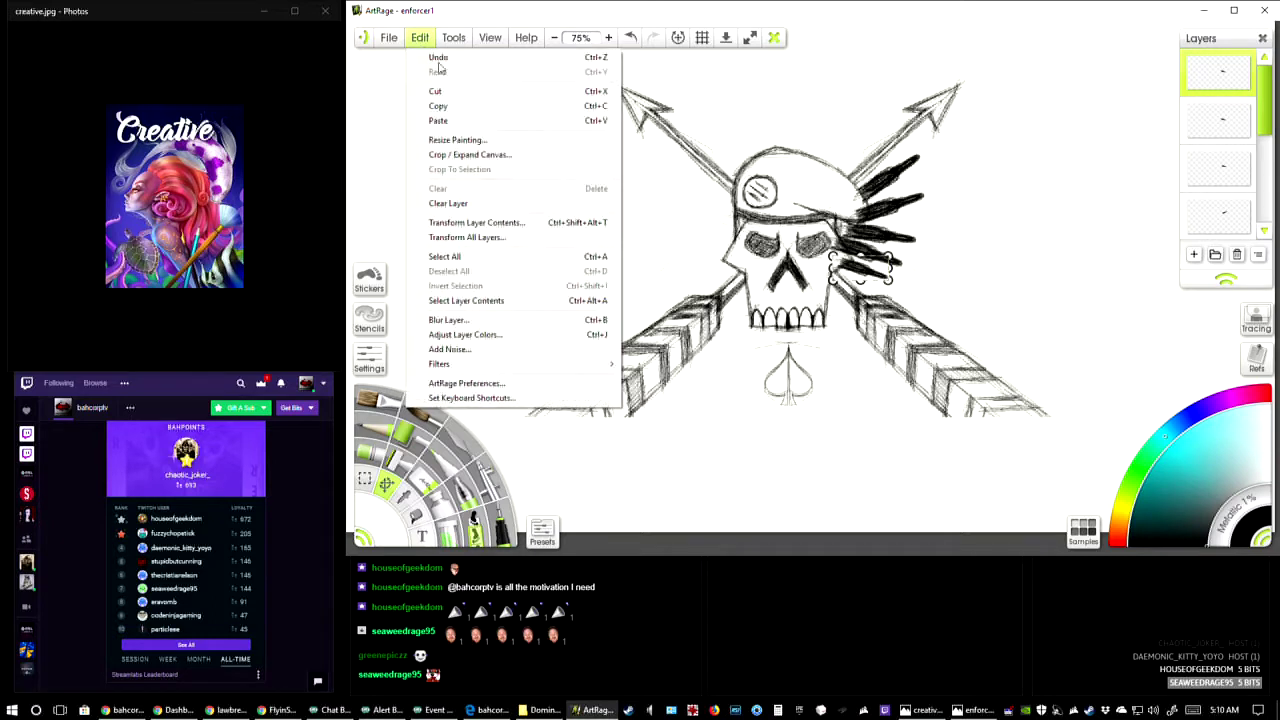
click(462, 107)
right_click(1002, 262)
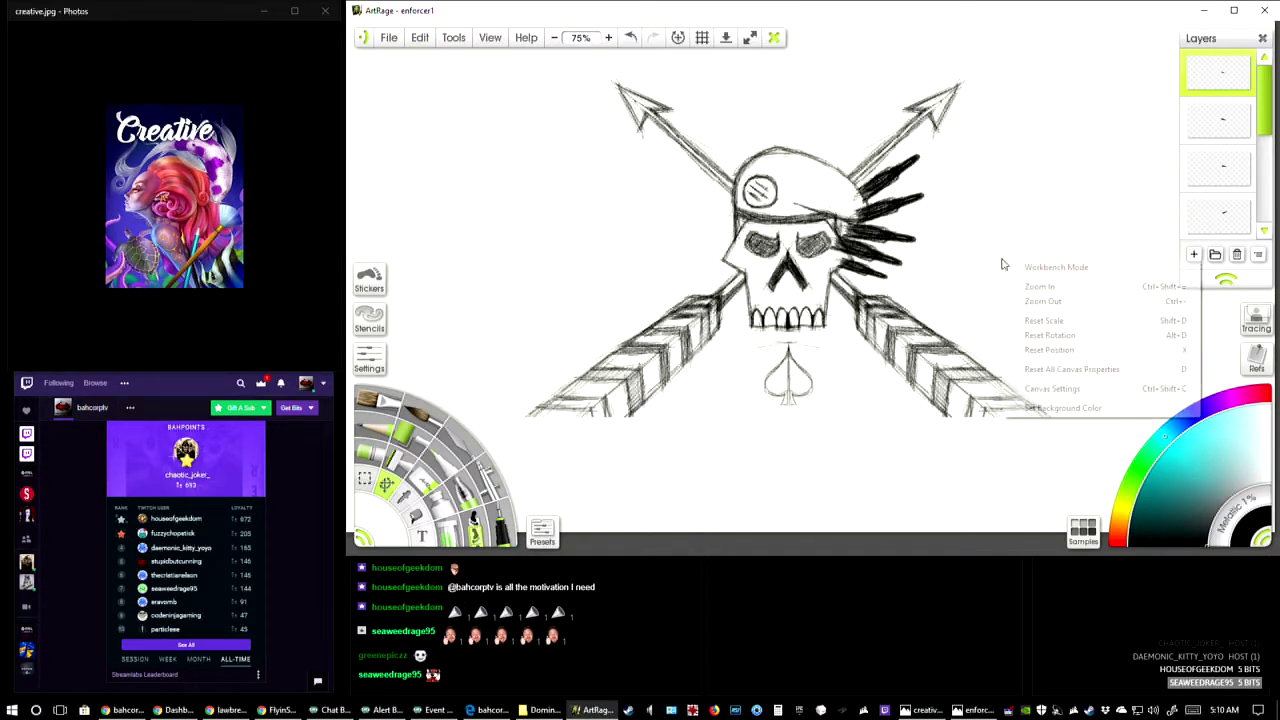
click(420, 37)
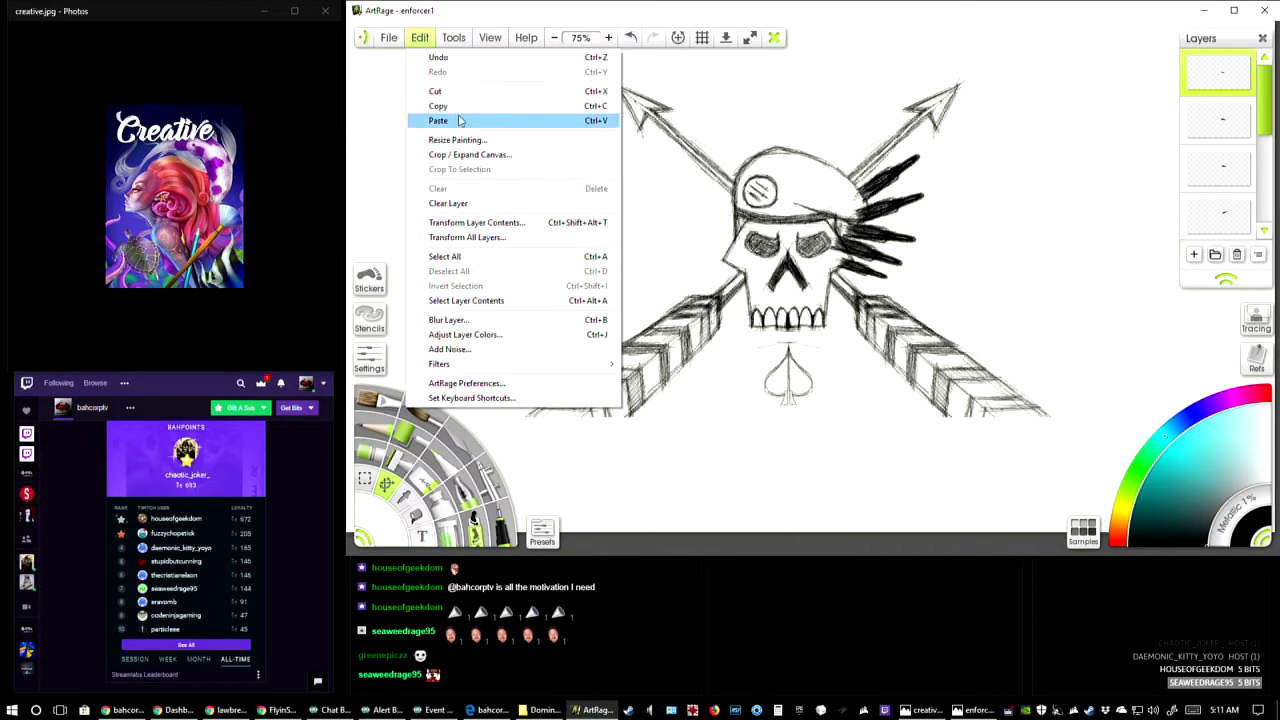
click(470, 120)
drag(860, 268, 842, 281)
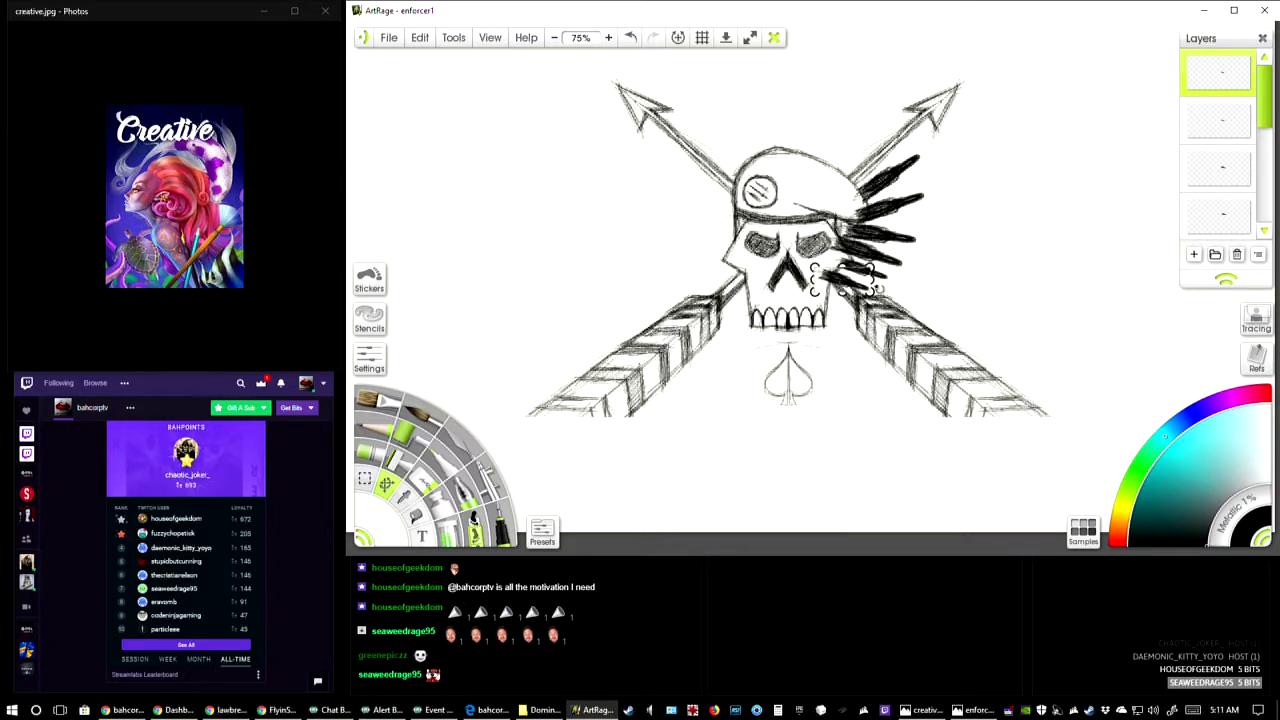
drag(876, 264, 876, 294)
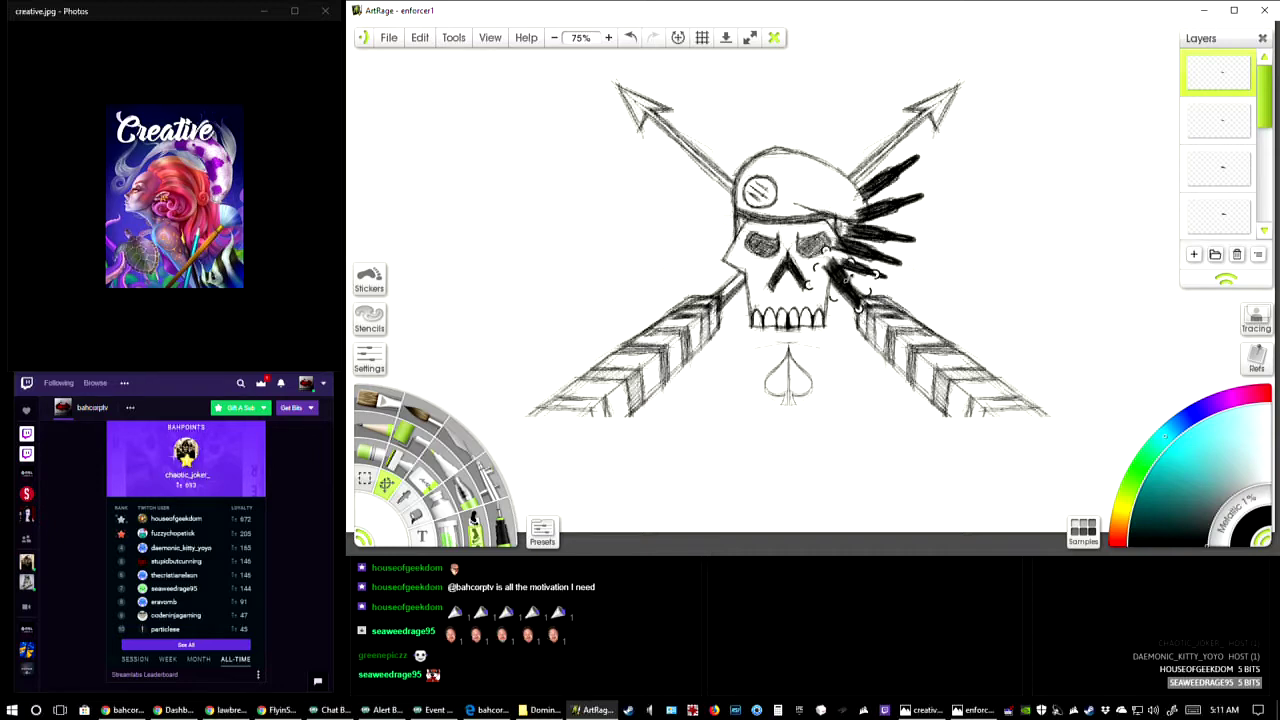
click(419, 38)
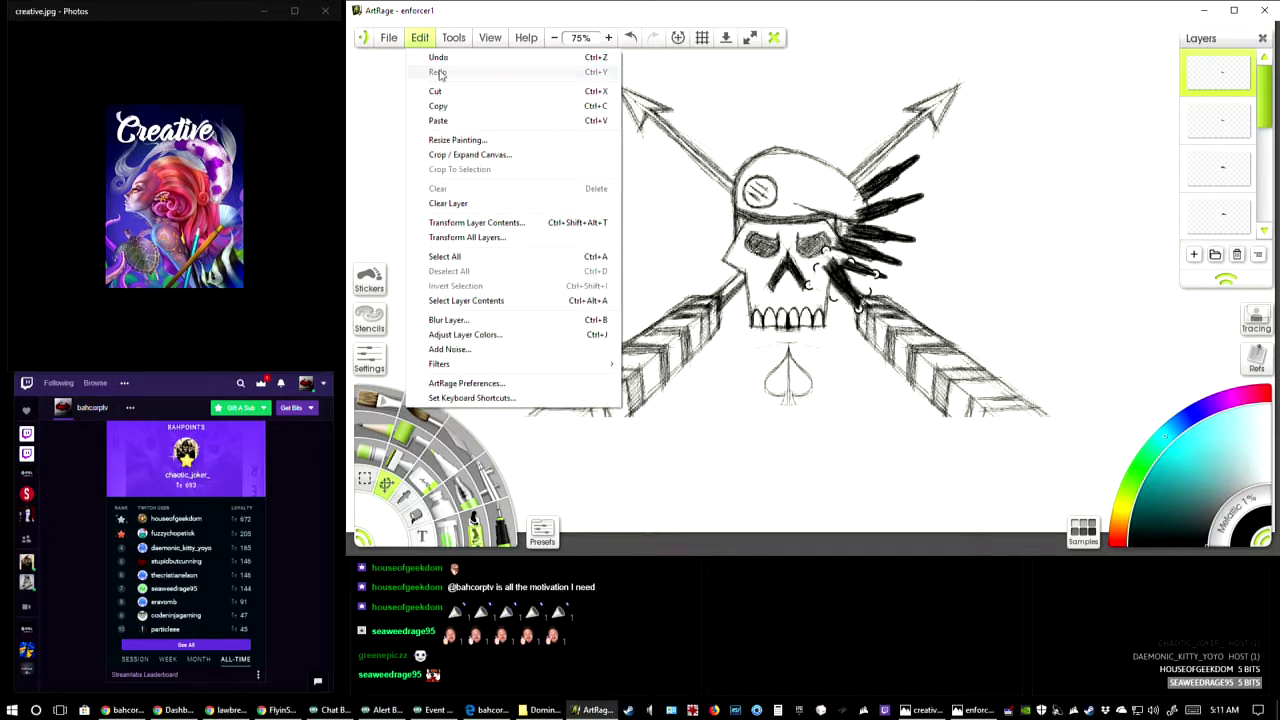
click(440, 57)
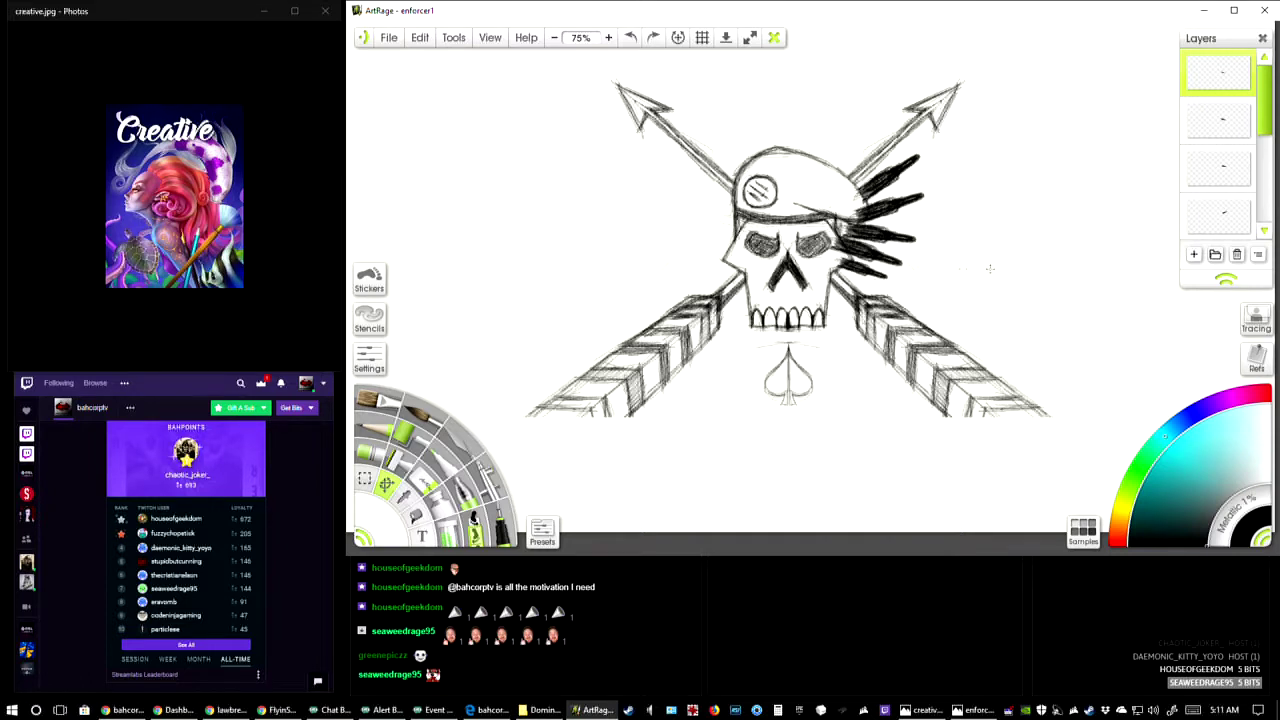
- Paste the small feather, rotate it steeply downward and place it as the sixth one over the jaw beside the teeth
right_click(951, 283)
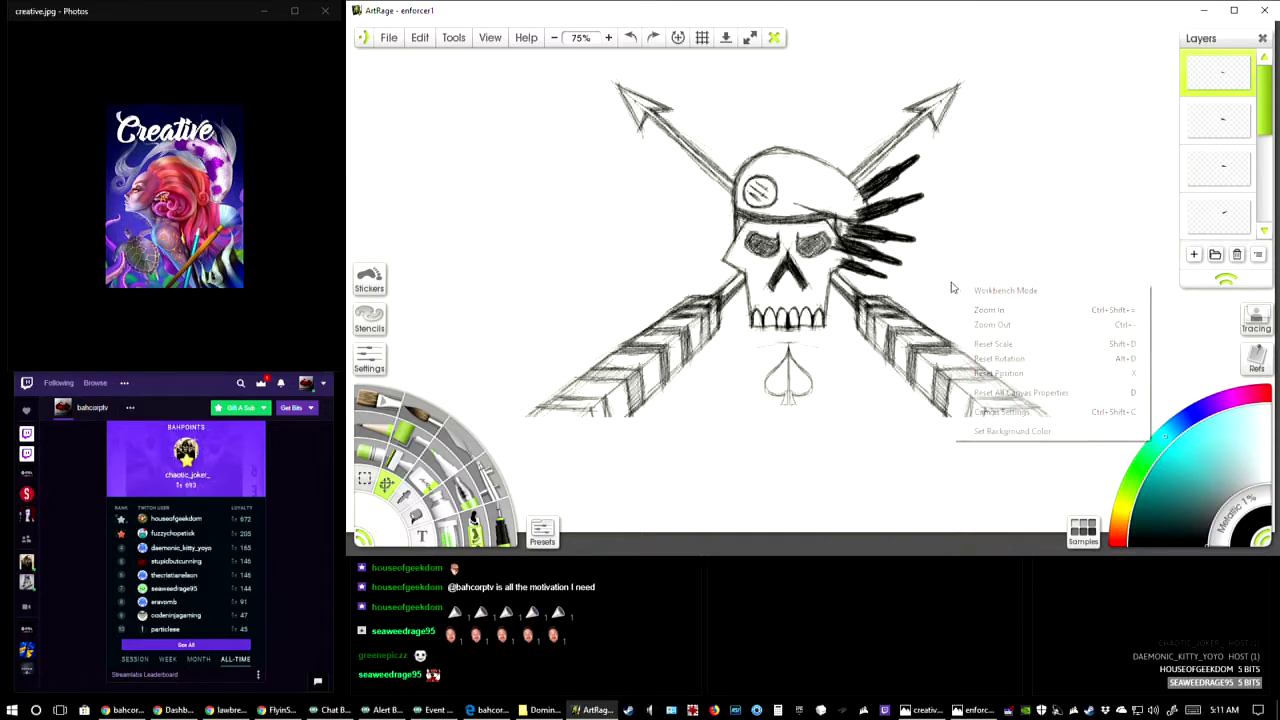
click(430, 40)
click(440, 120)
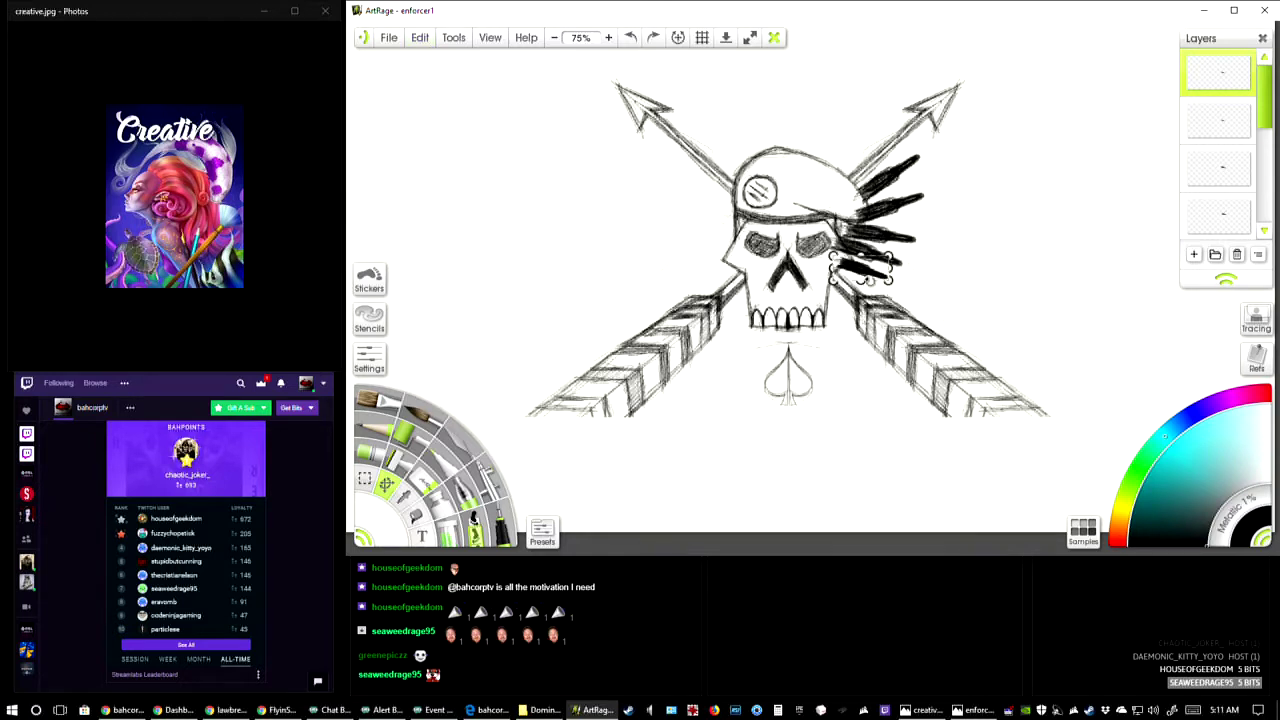
mouse_move(857, 268)
mouse_down()
mouse_move(848, 280)
mouse_move(890, 300)
mouse_move(883, 318)
mouse_up()
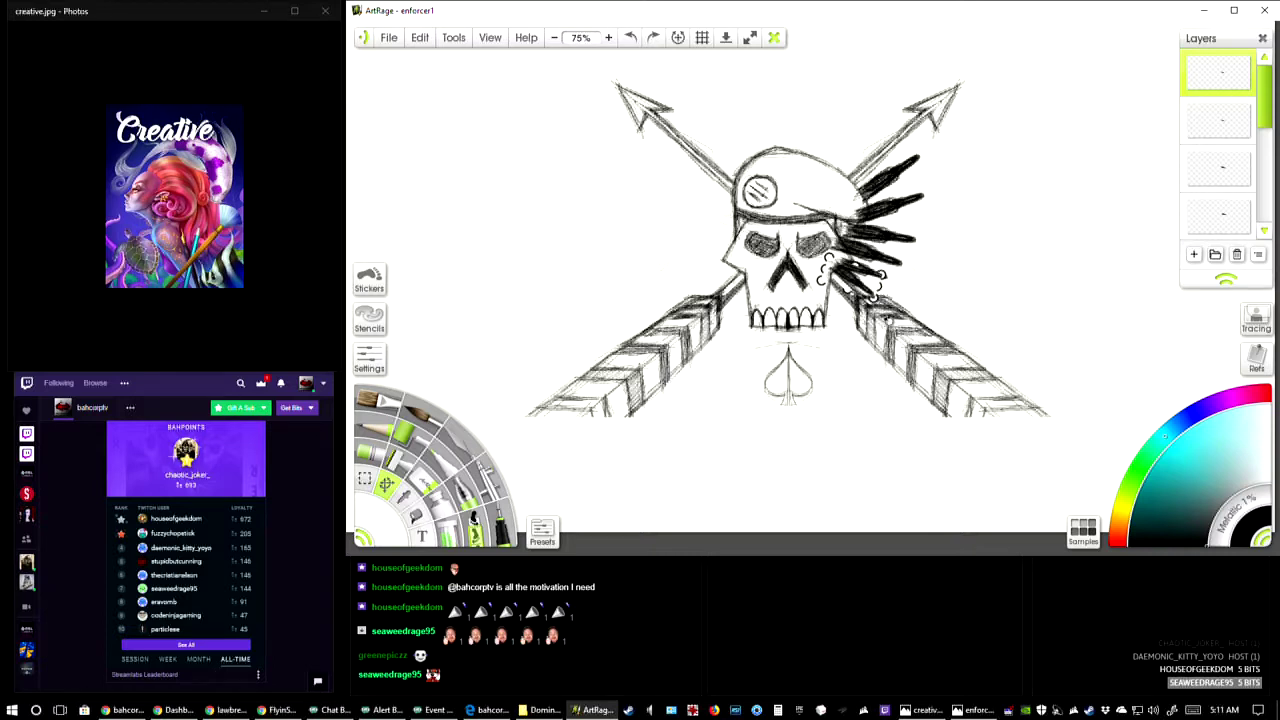
drag(860, 272, 846, 300)
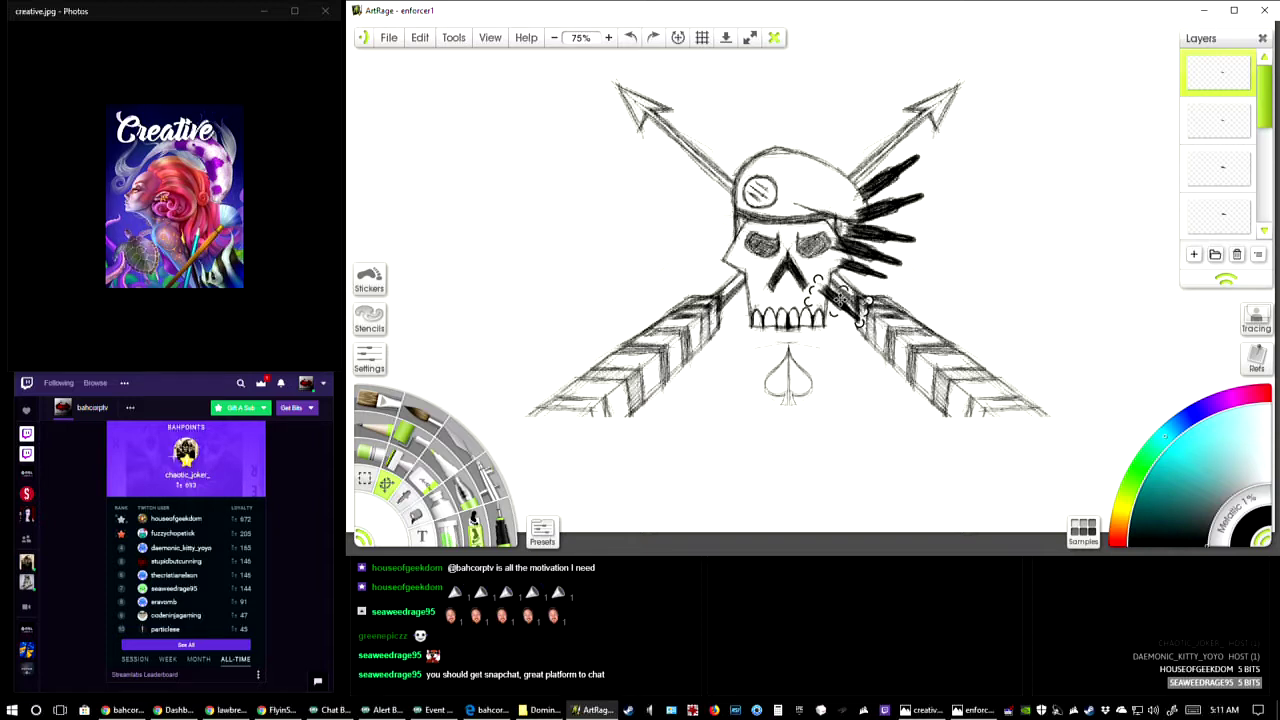
mouse_move(848, 300)
mouse_down()
mouse_move(820, 288)
mouse_move(830, 294)
mouse_up()
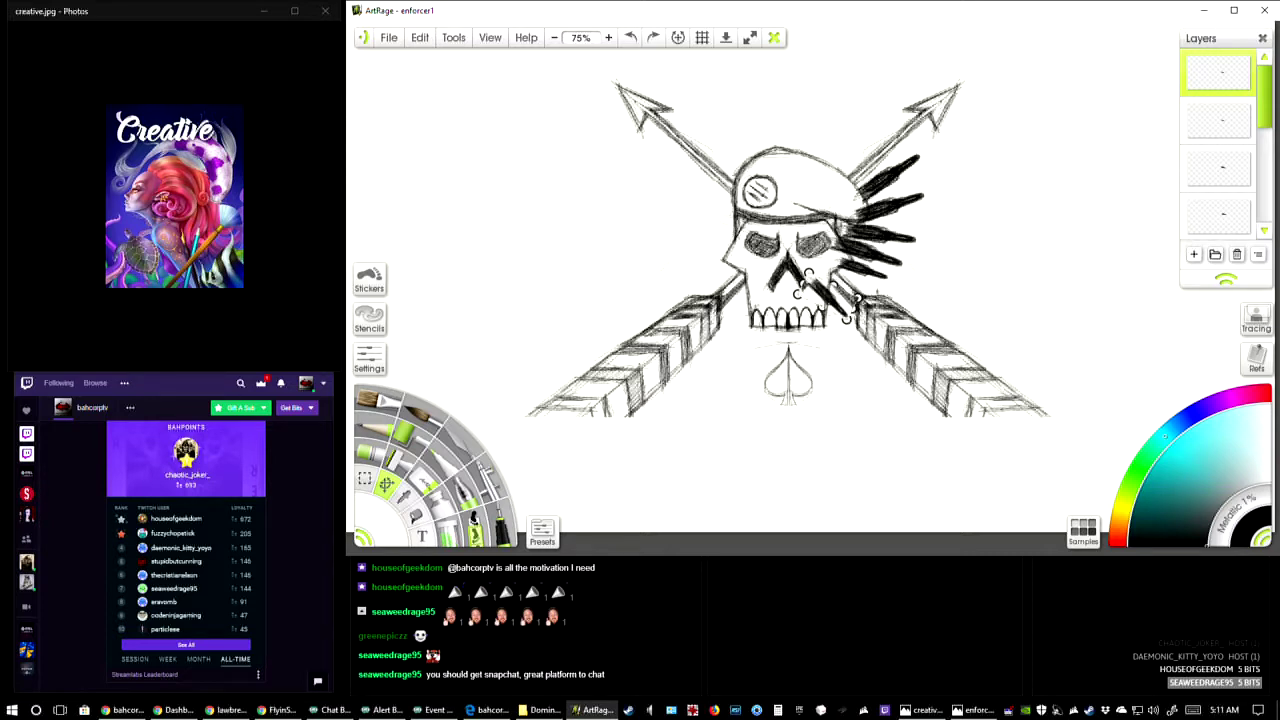
click(948, 298)
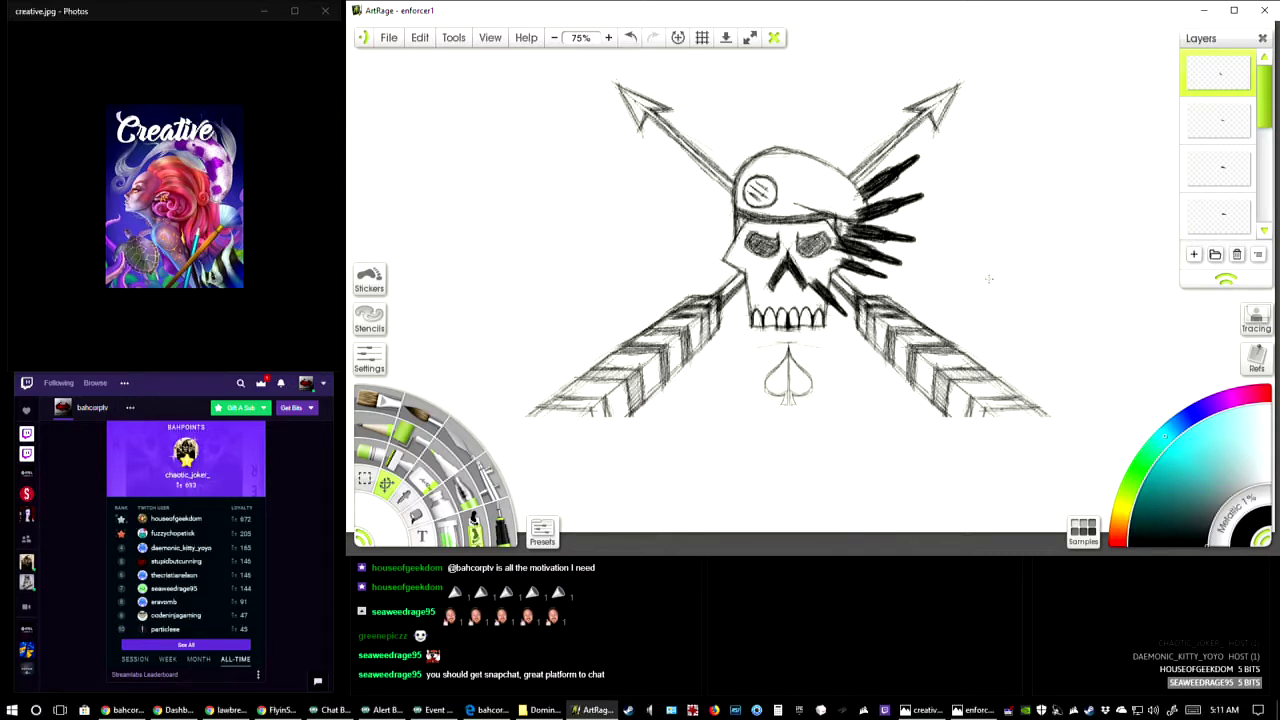
click(829, 299)
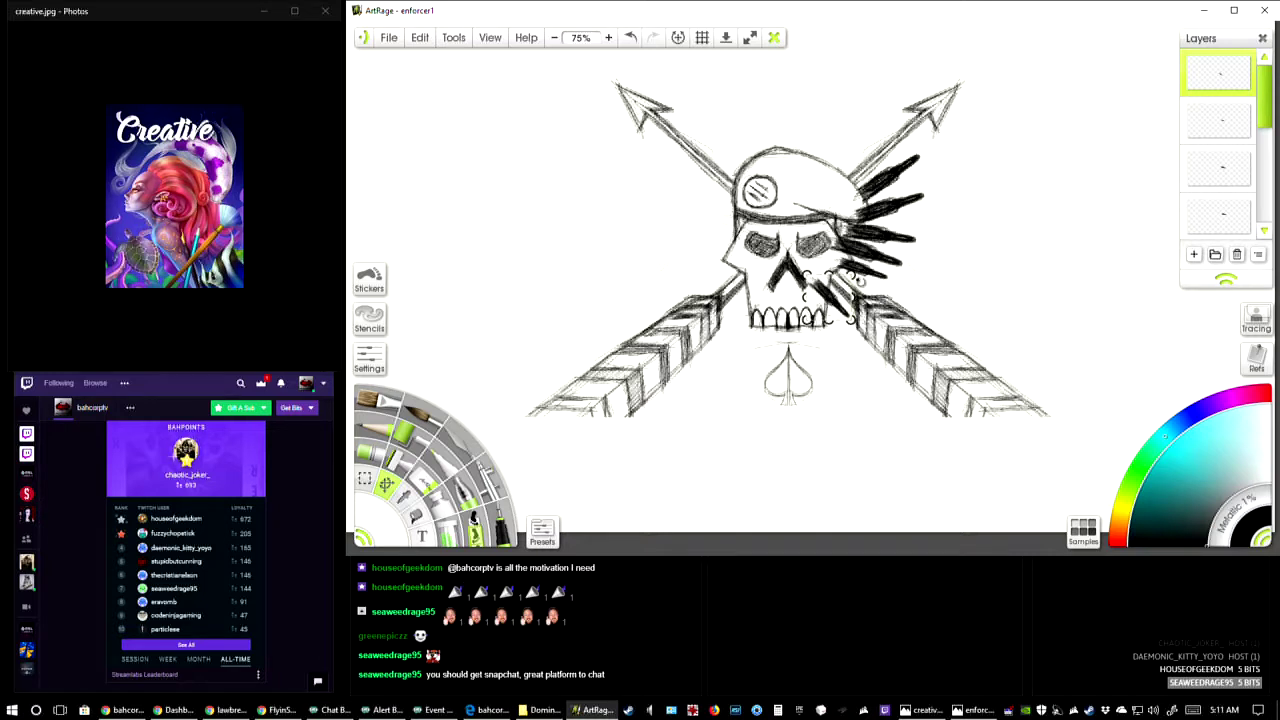
key(Return)
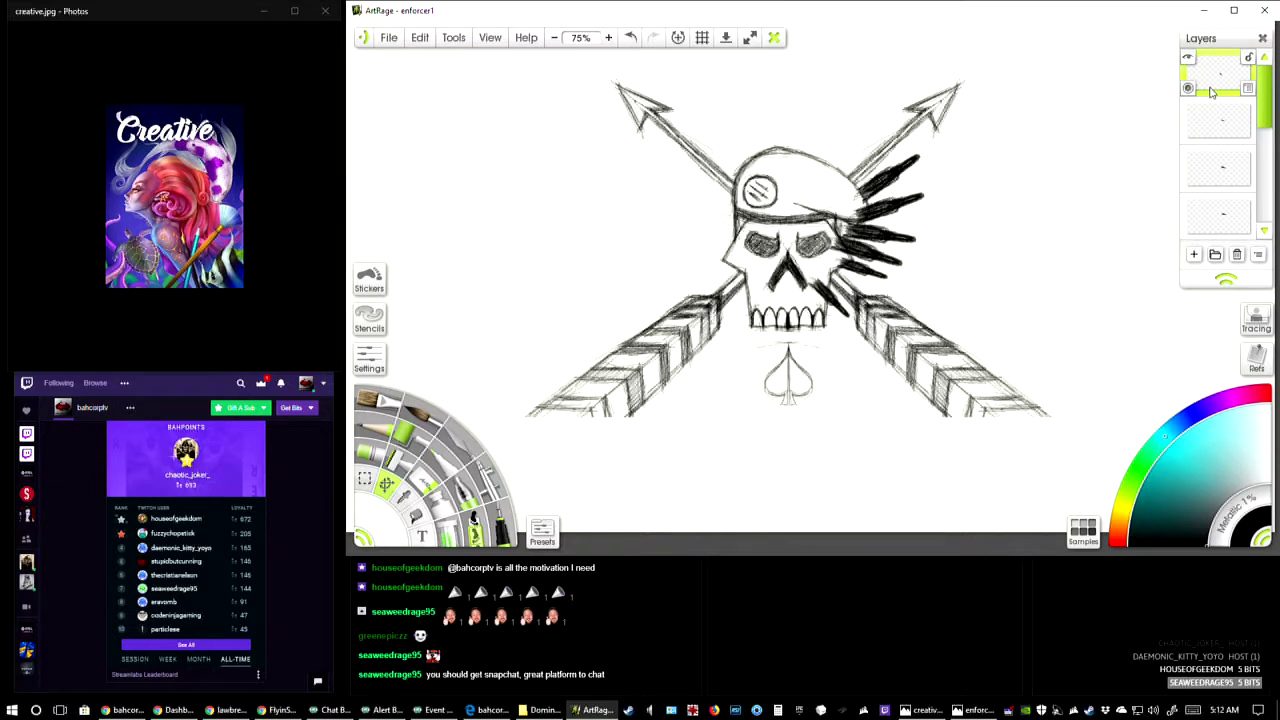
- Merge the six feather layers down into a single layer above the skull sketch
click(1247, 90)
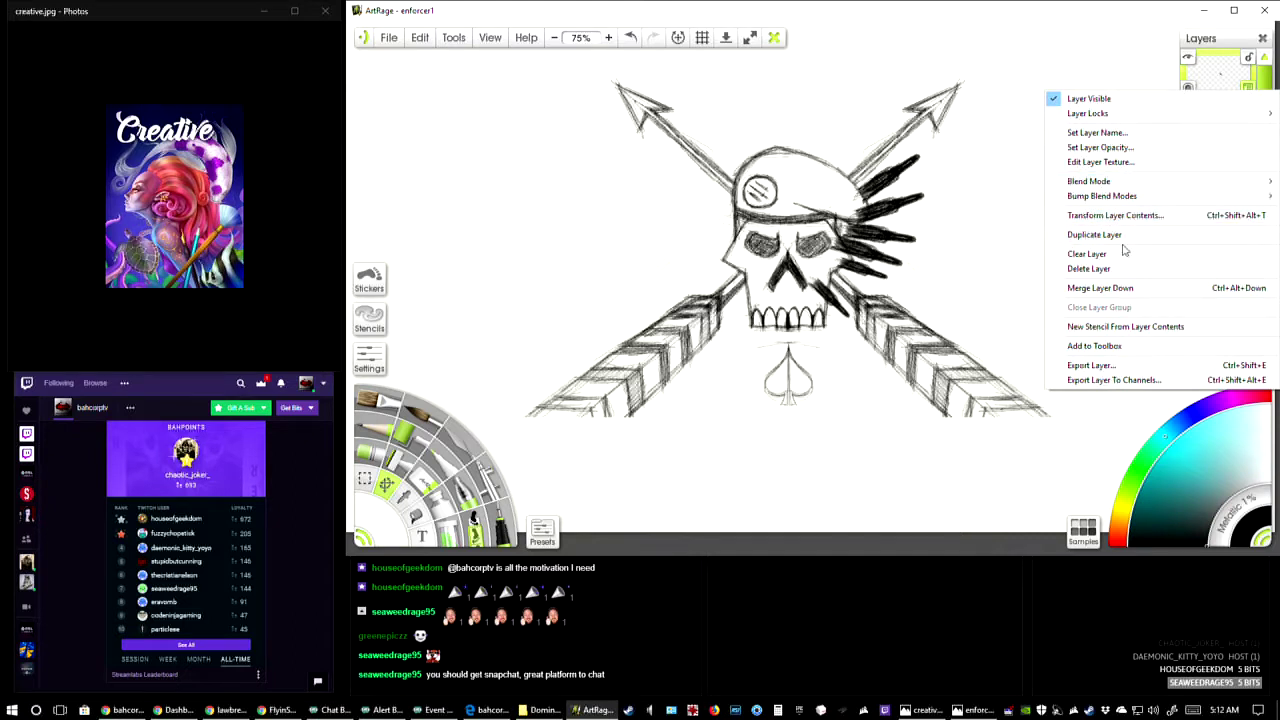
click(1112, 288)
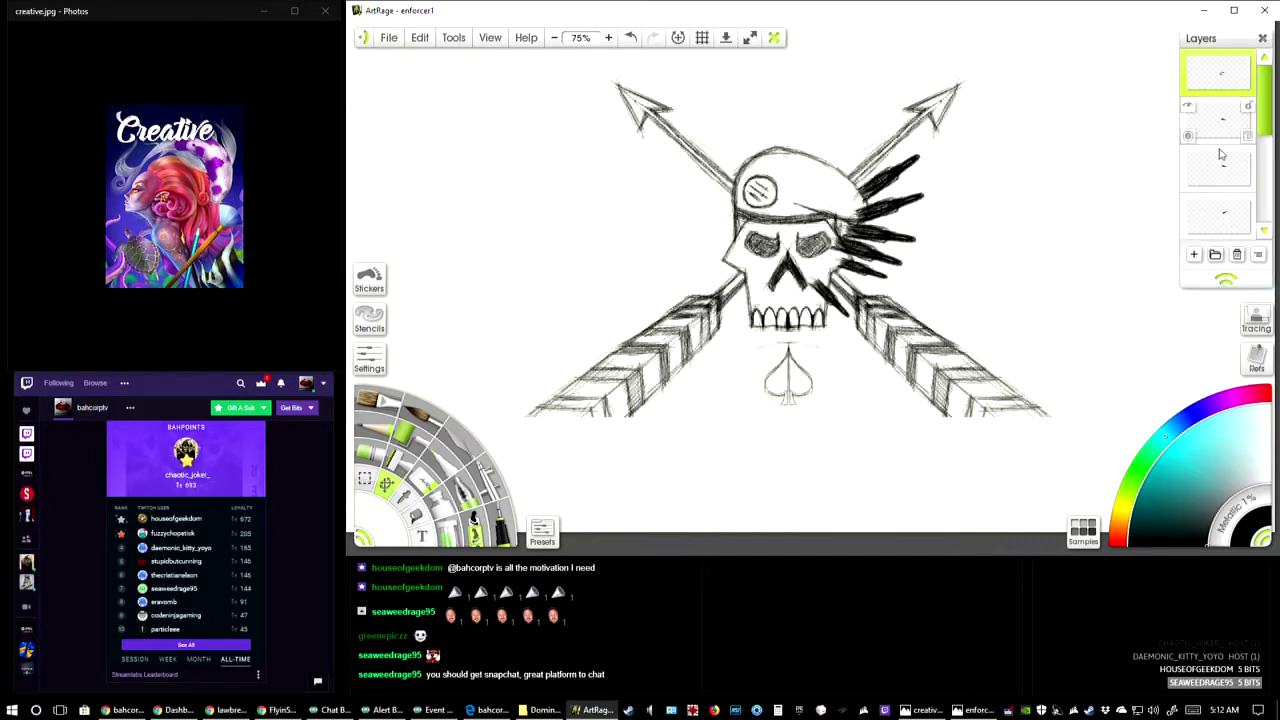
click(1247, 102)
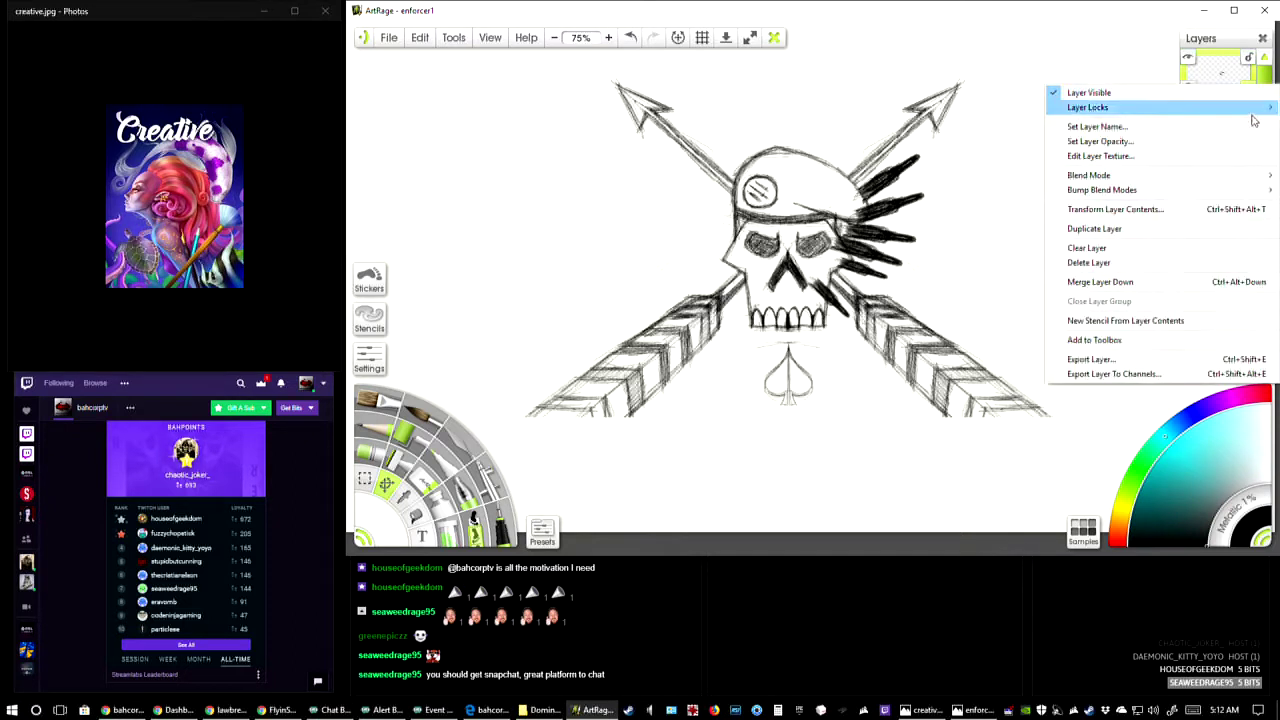
click(1106, 282)
click(1247, 90)
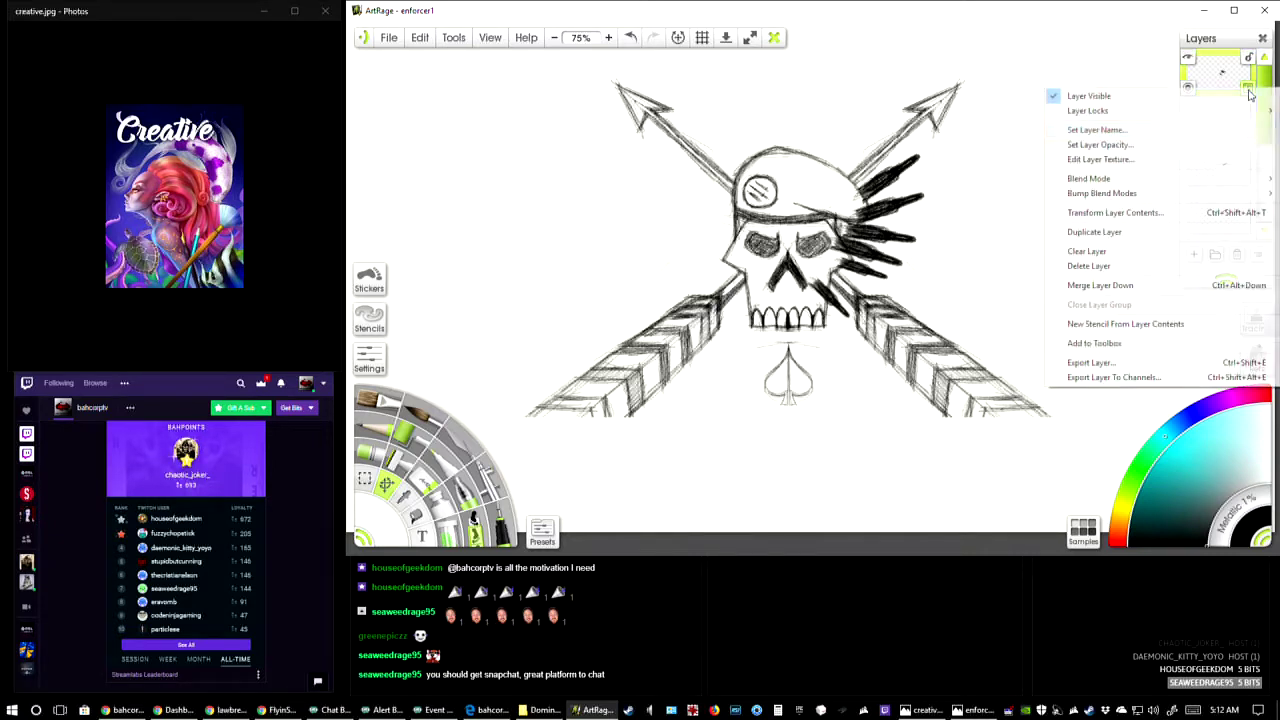
click(1105, 285)
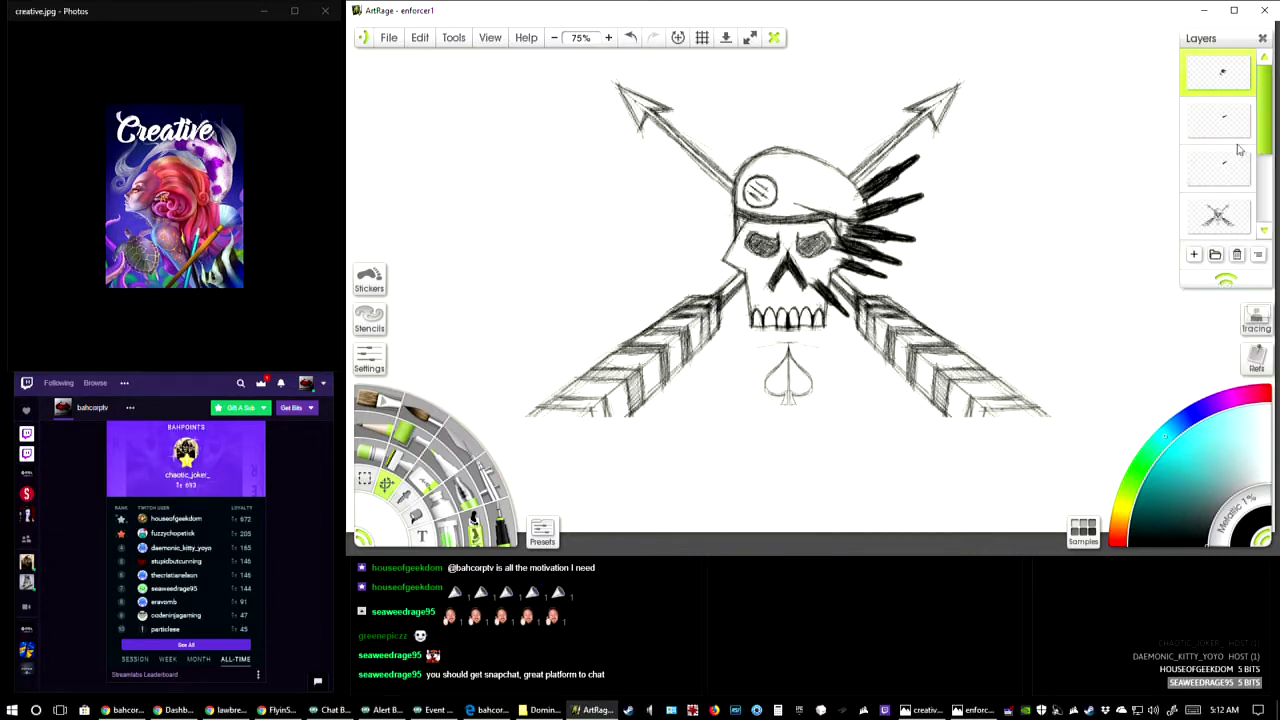
click(1247, 90)
click(1105, 285)
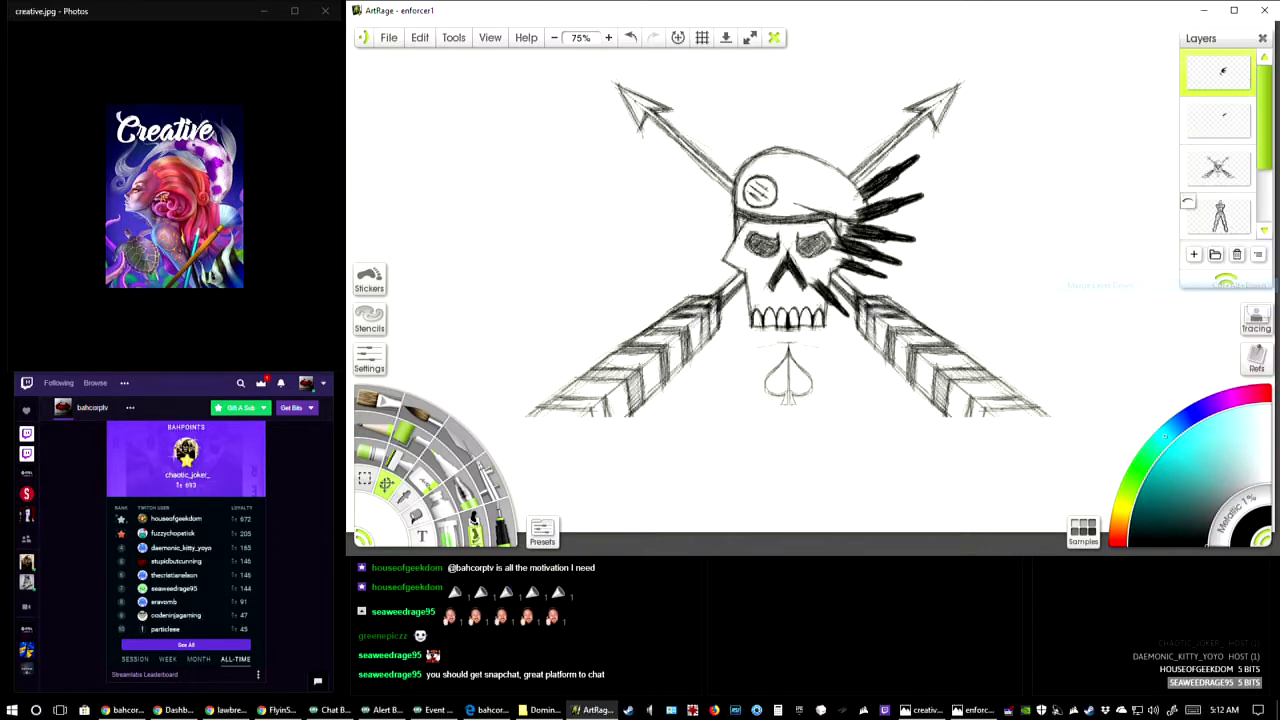
click(1247, 90)
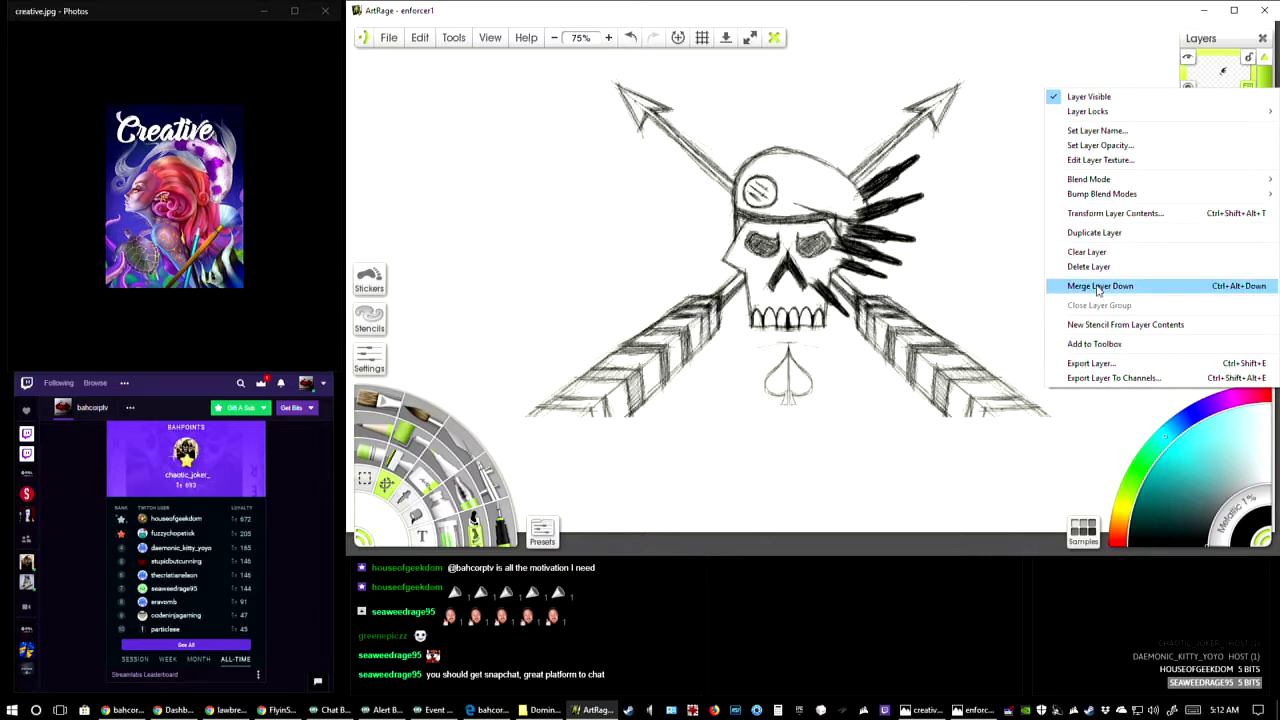
click(1100, 286)
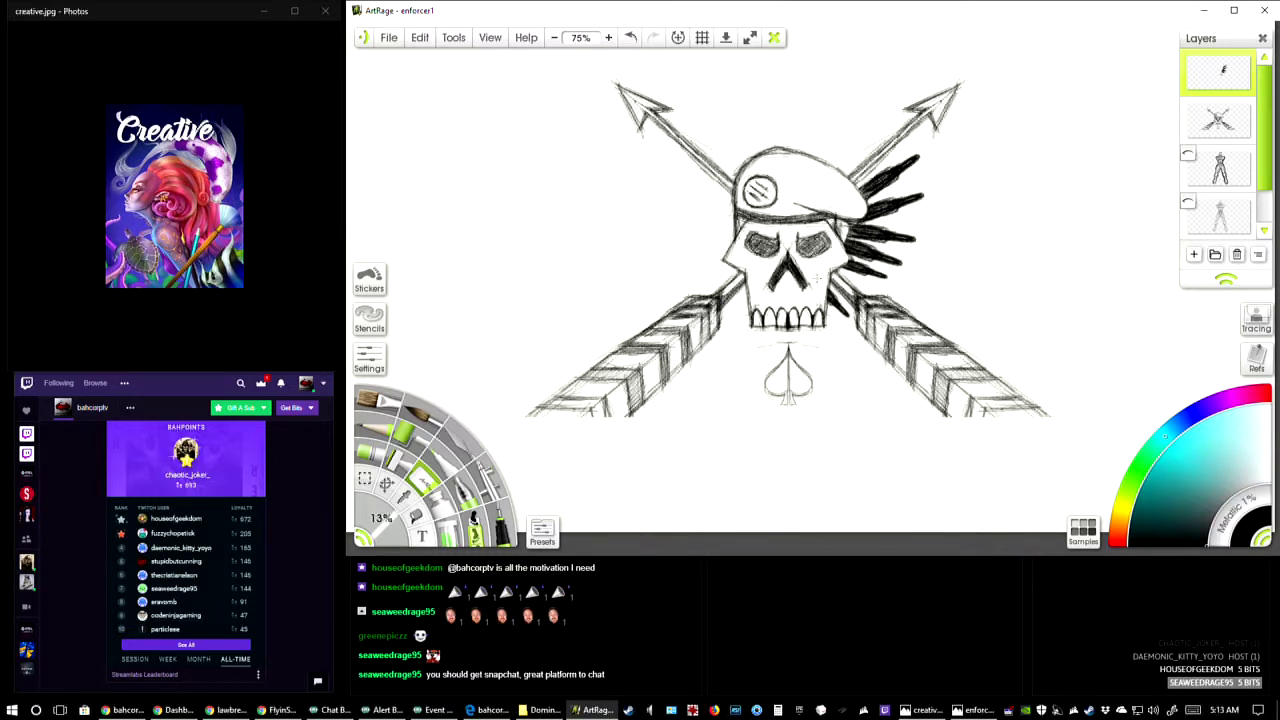
click(424, 430)
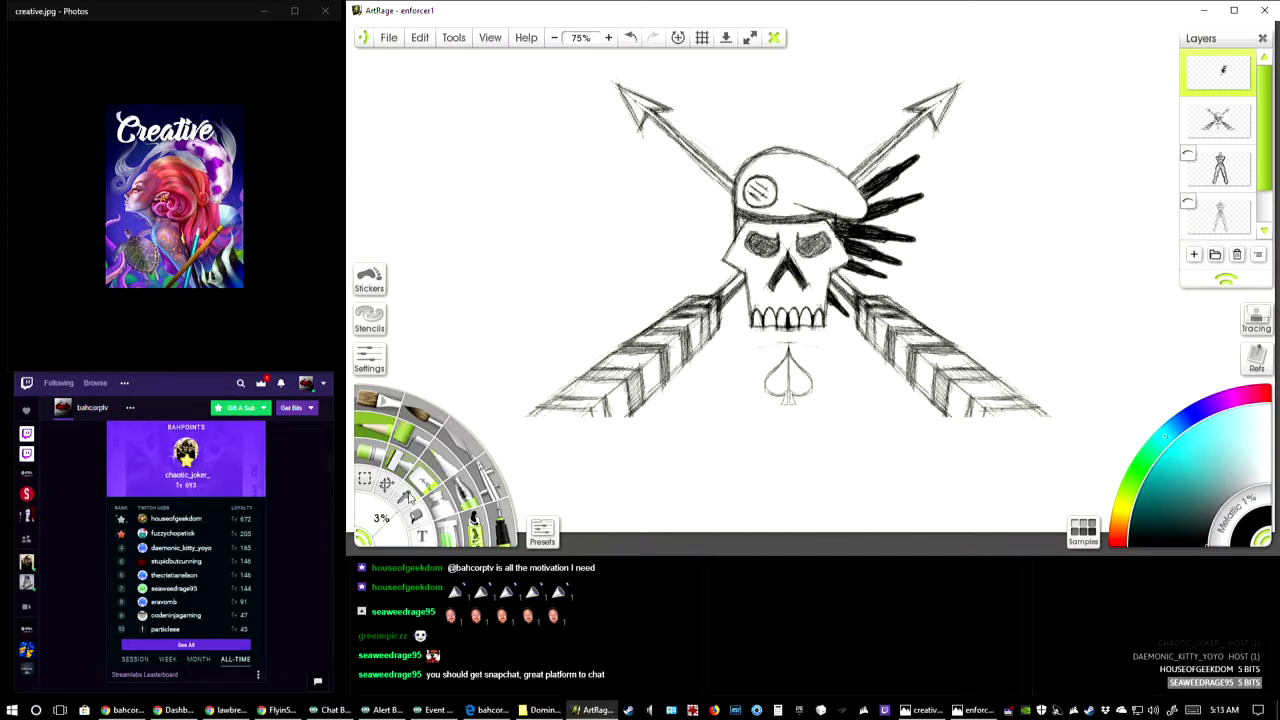
key(])
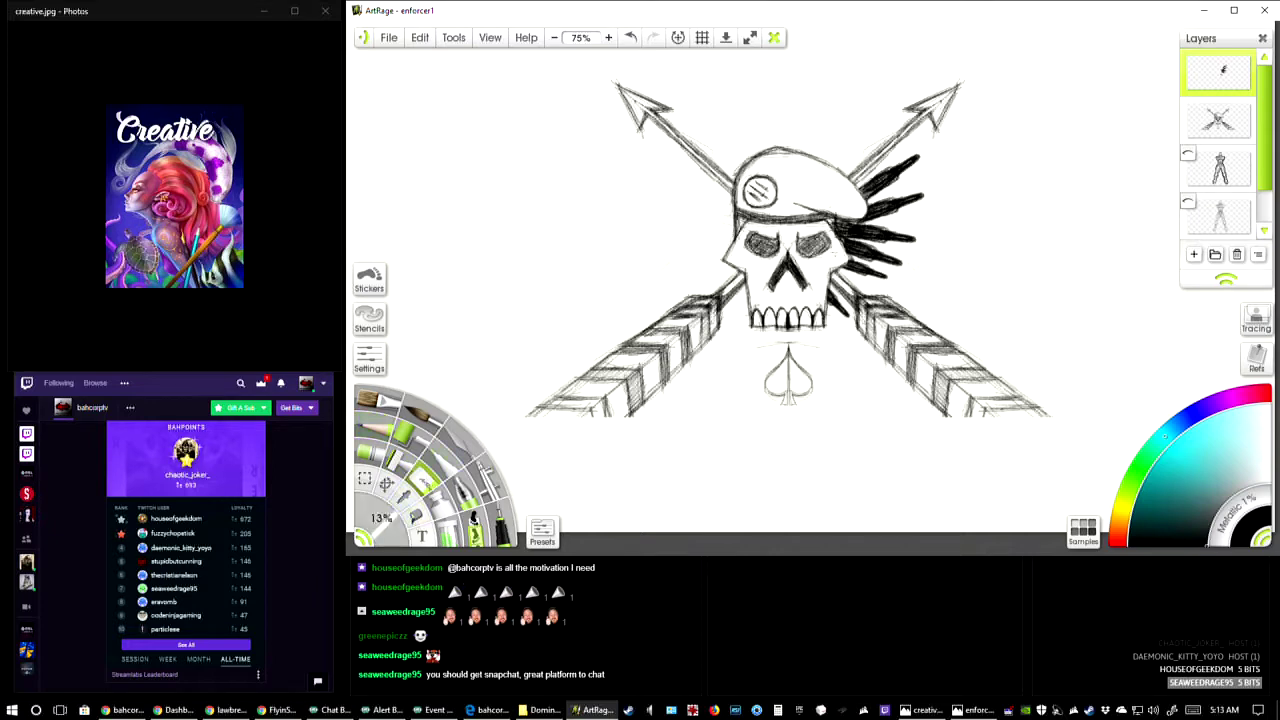
click(608, 37)
click(608, 37)
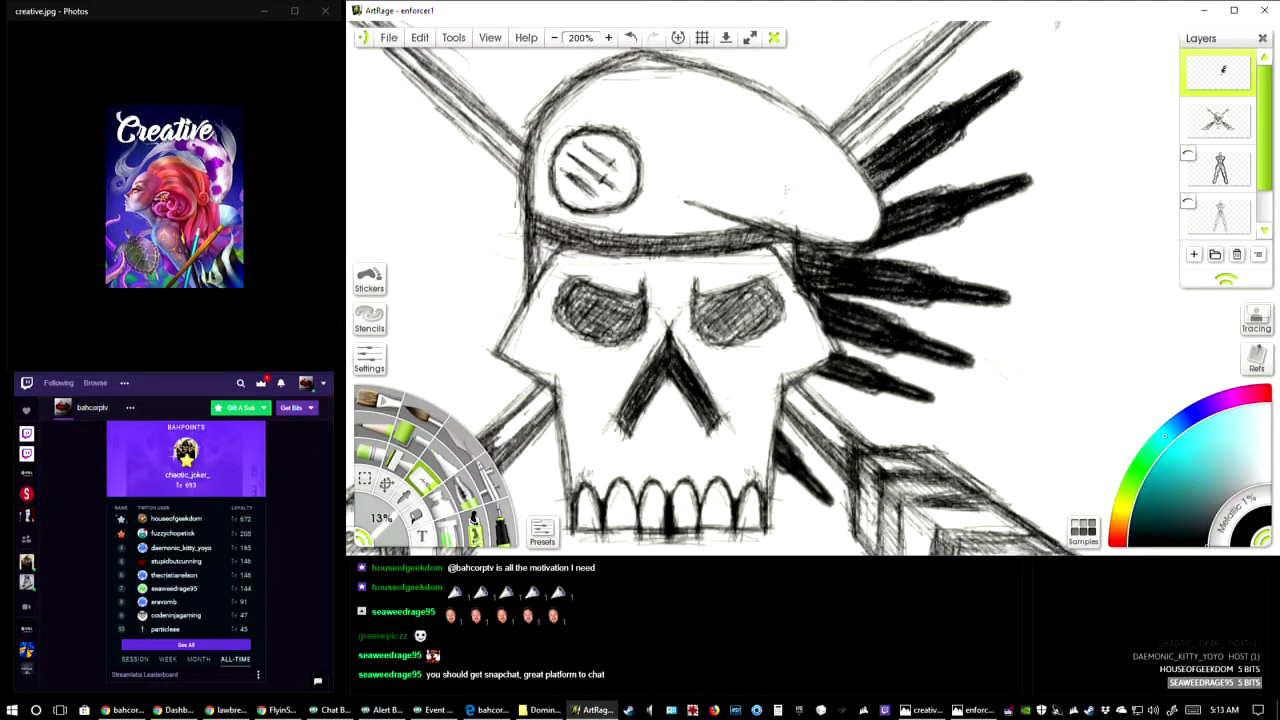
click(553, 37)
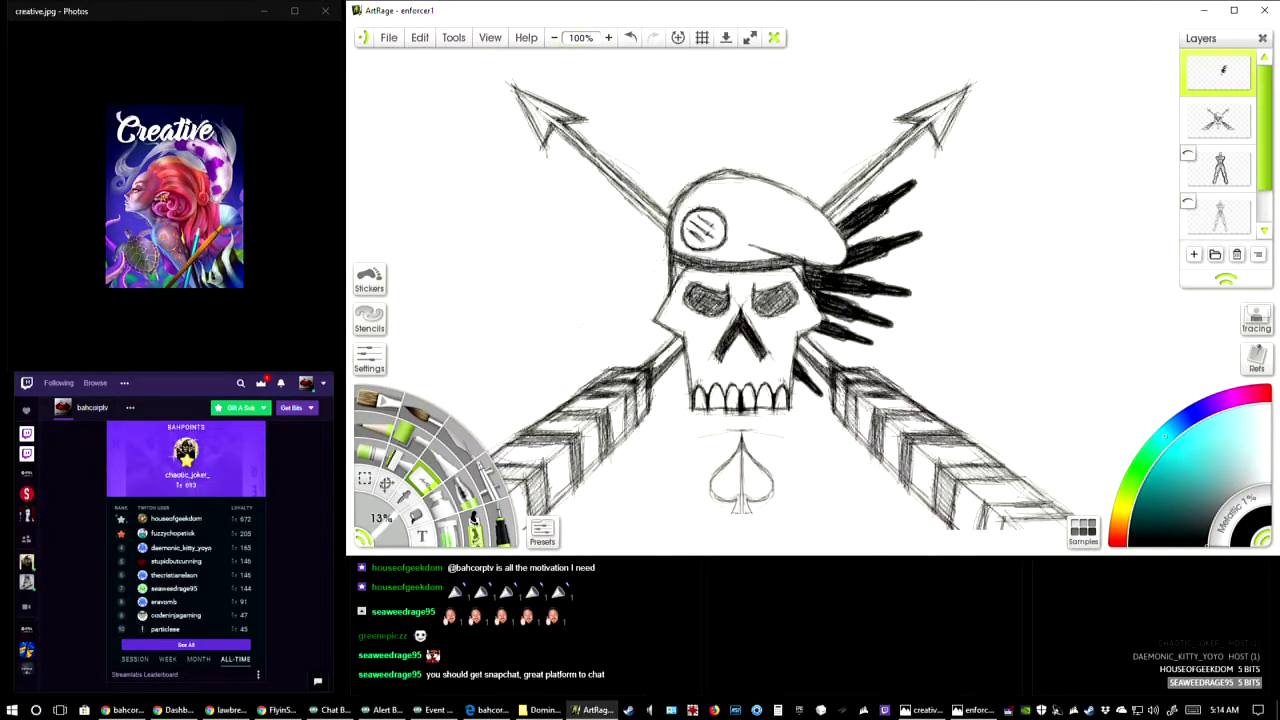
- Save the painting
click(391, 40)
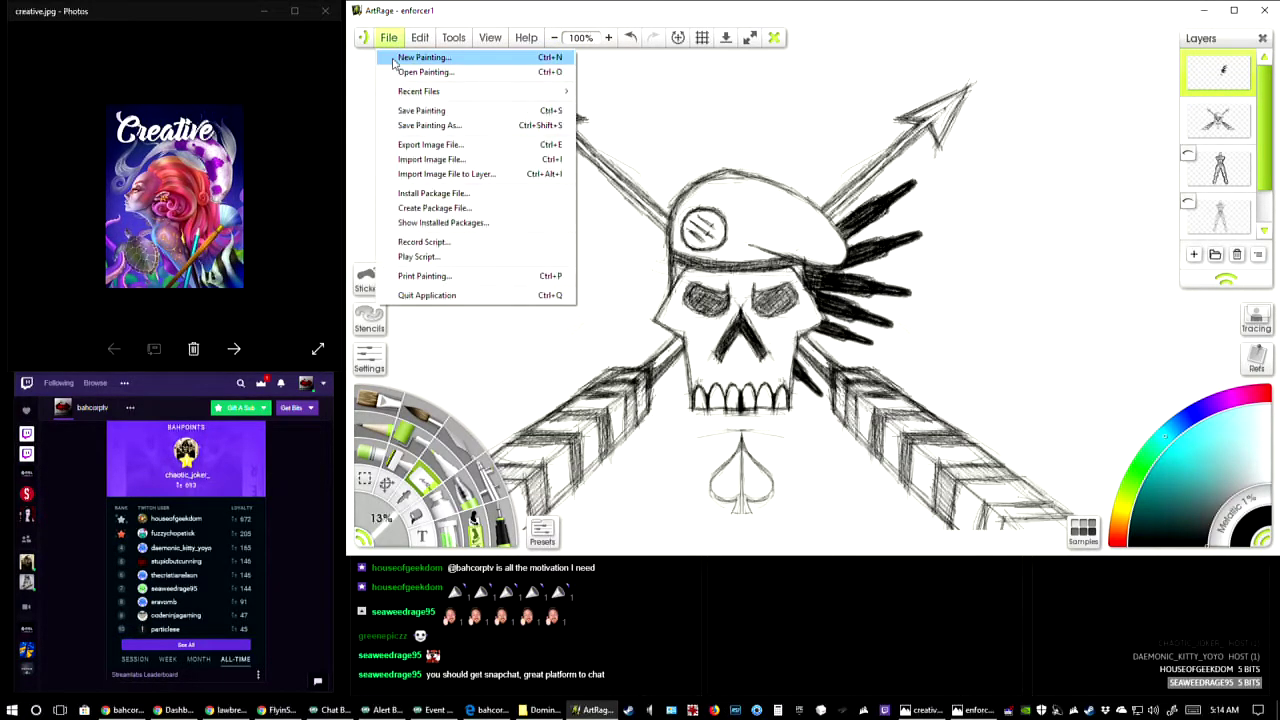
click(427, 111)
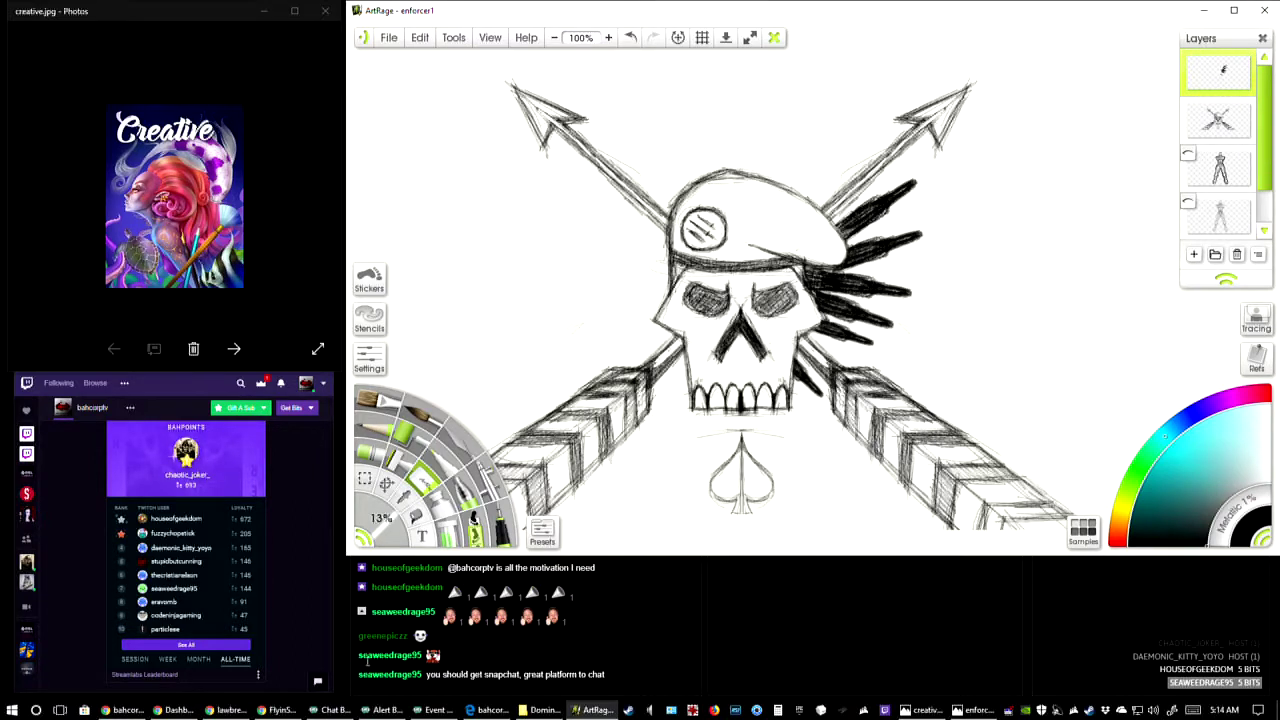
- Copy the feather fan, paste it as a new layer and flip the copy horizontally
click(386, 485)
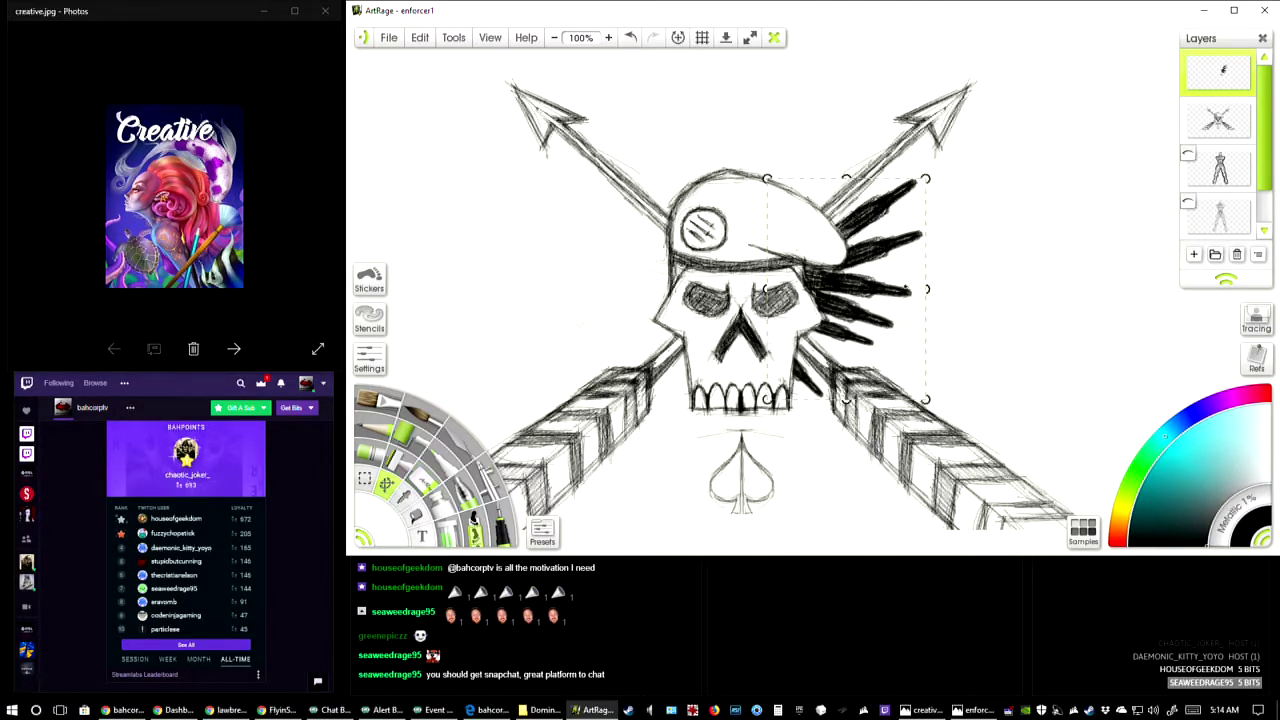
right_click(846, 287)
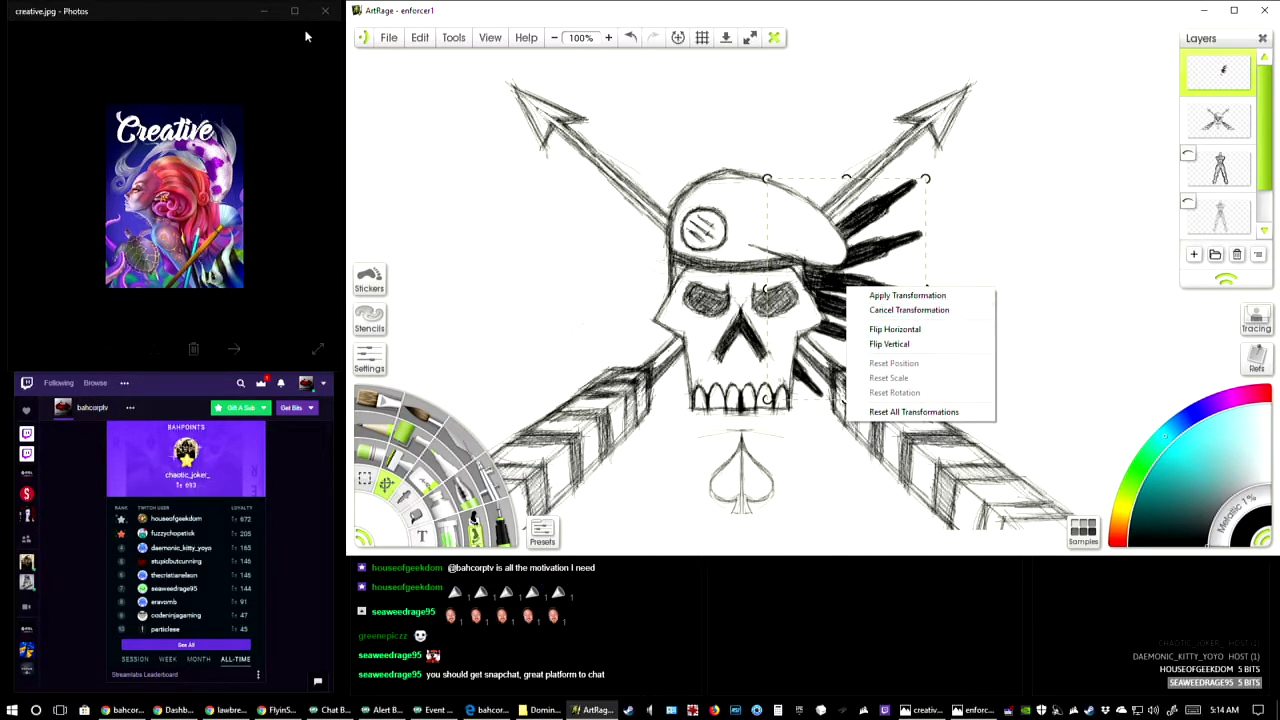
click(420, 40)
click(460, 108)
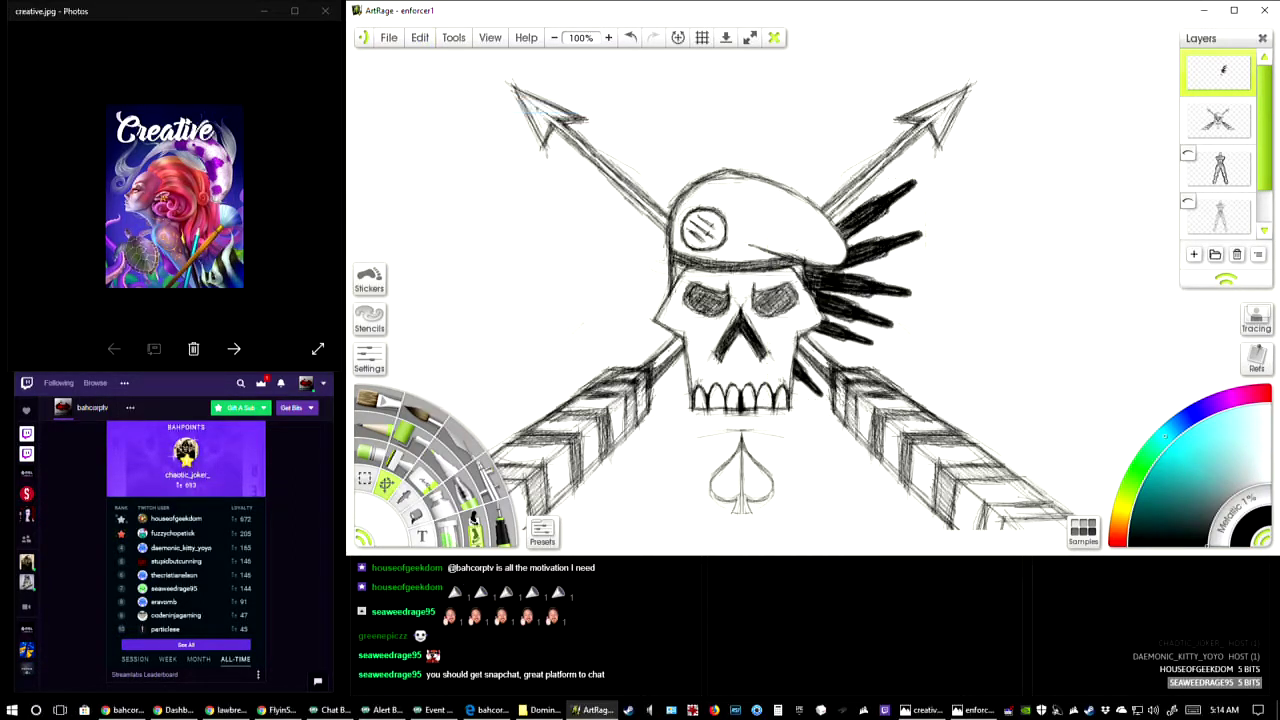
click(420, 37)
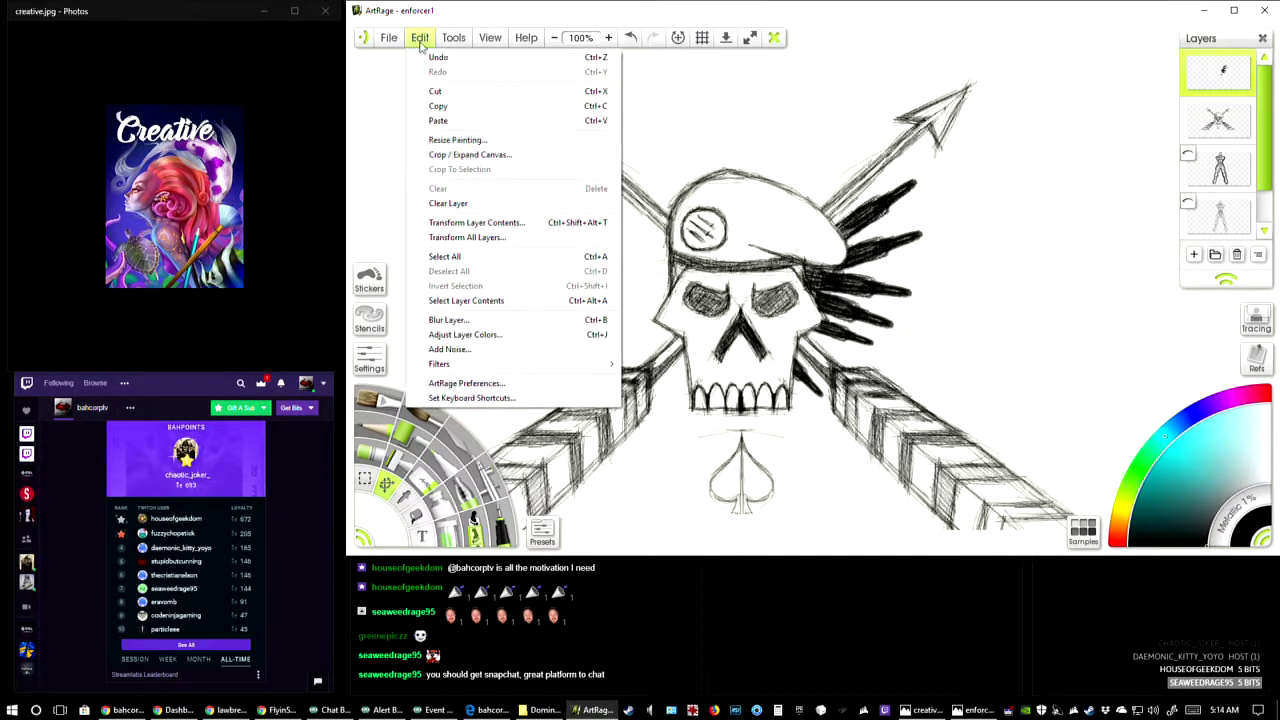
click(462, 121)
right_click(881, 285)
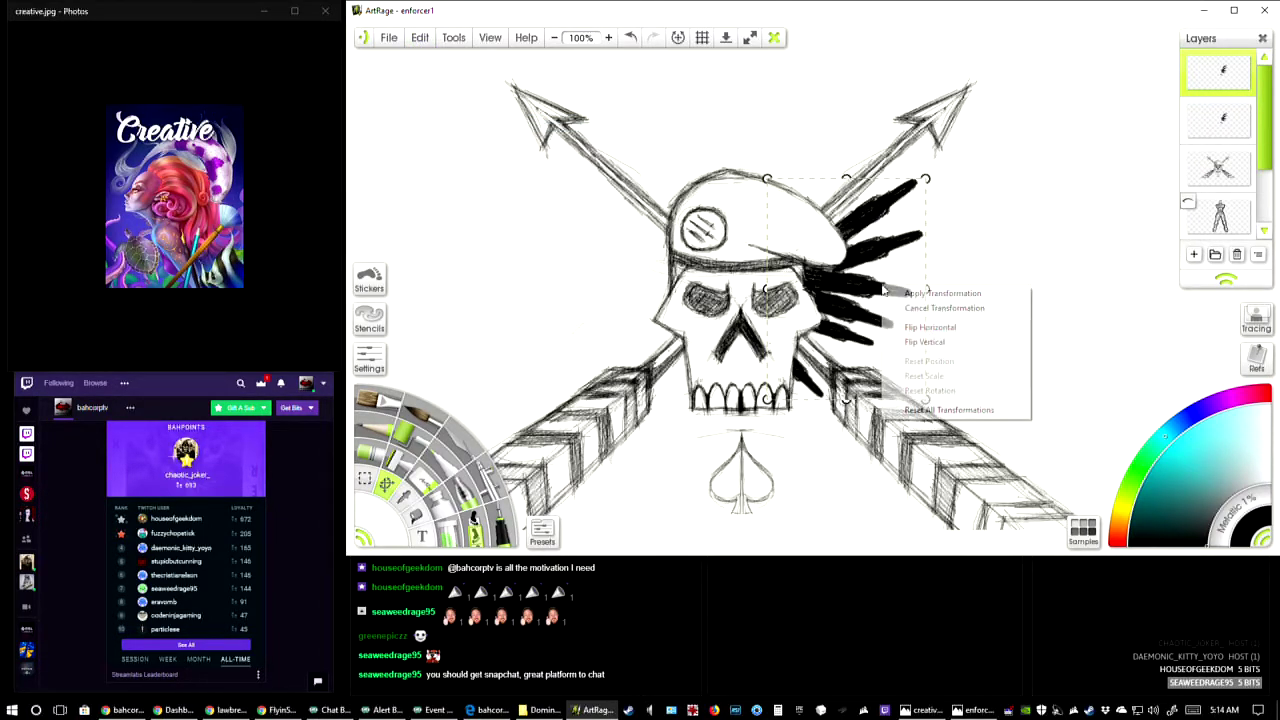
click(930, 327)
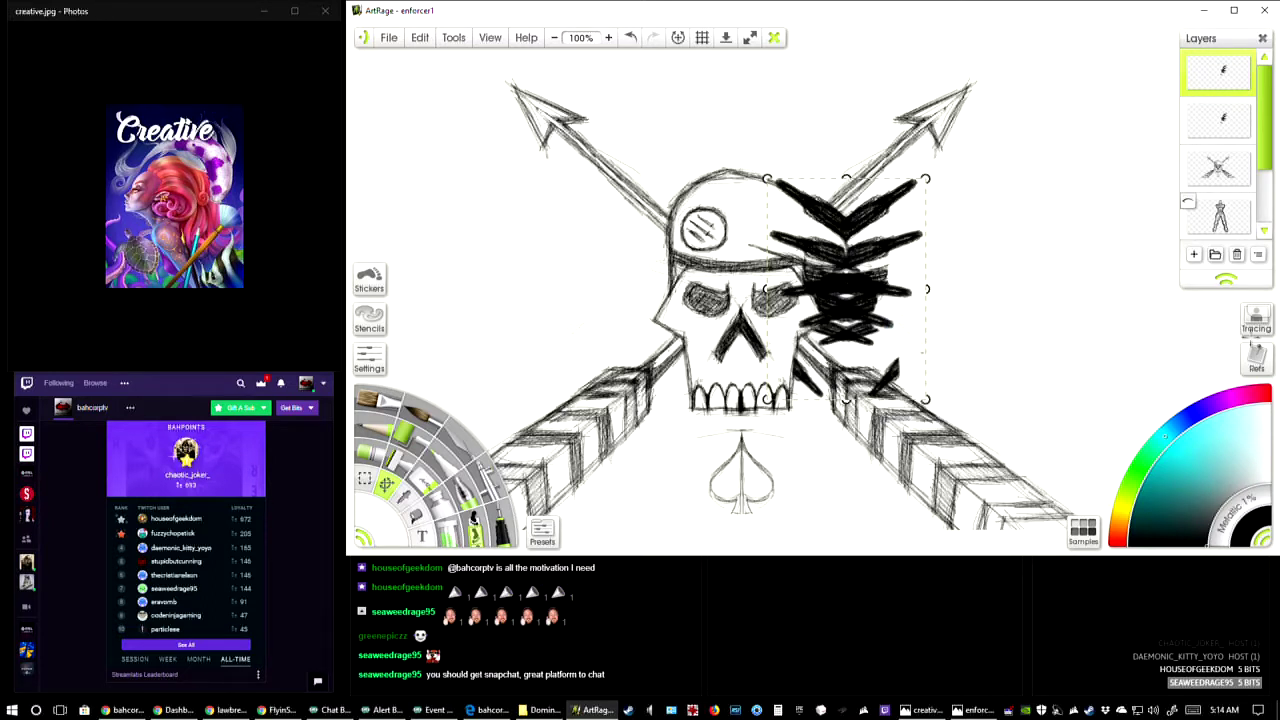
- Place the flipped feather fan symmetrically behind the skull's other side and merge it down into the original feather layer
drag(921, 354, 720, 352)
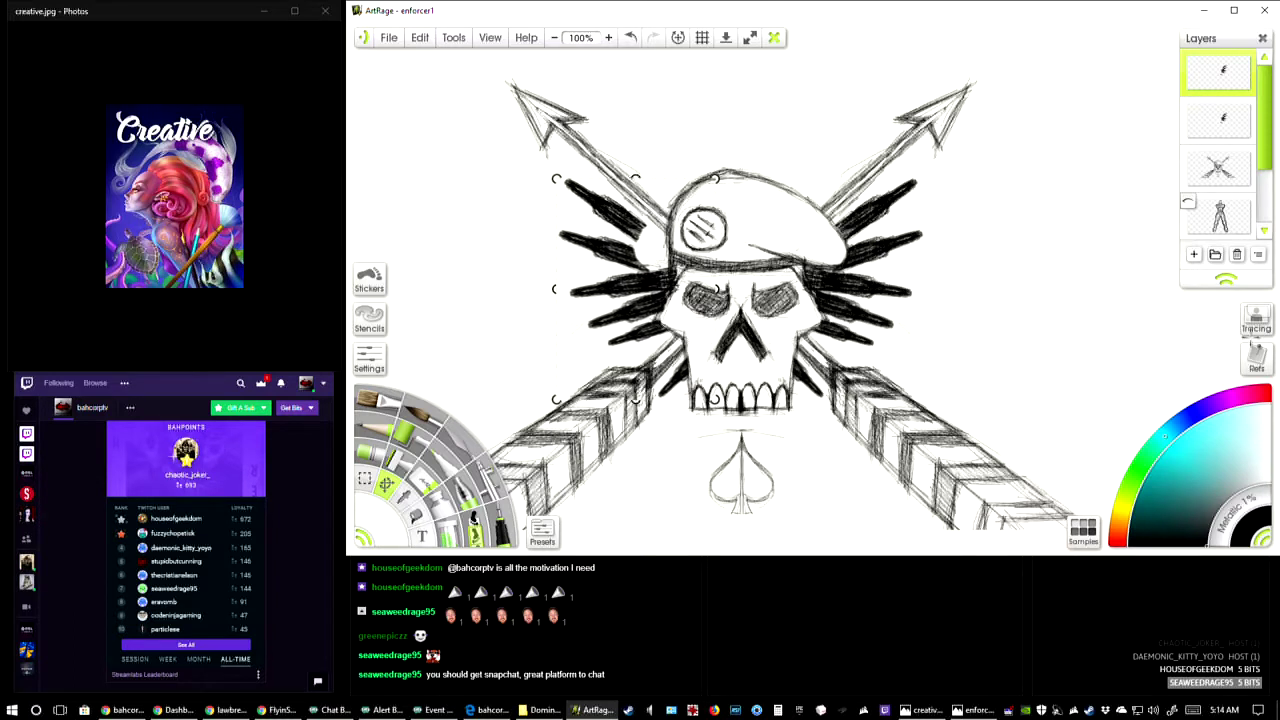
key(Right)
key(Right)
key(Right)
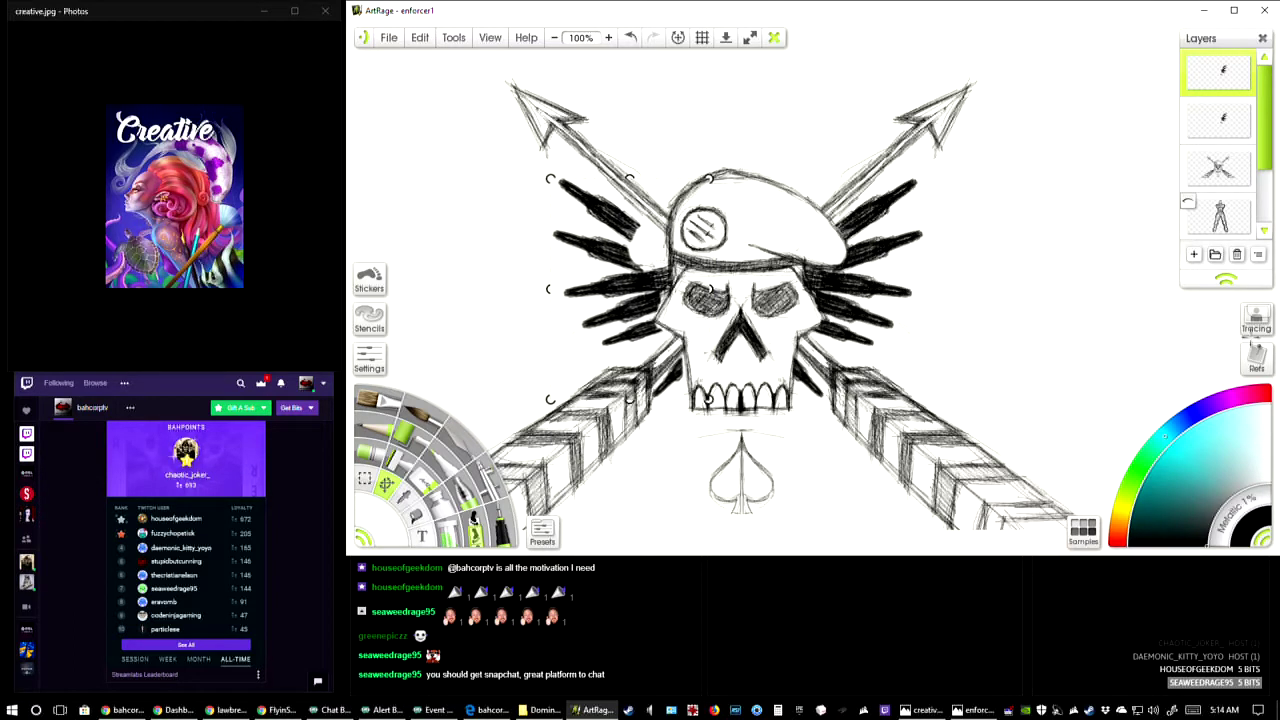
key(Right)
key(Right)
key(Right)
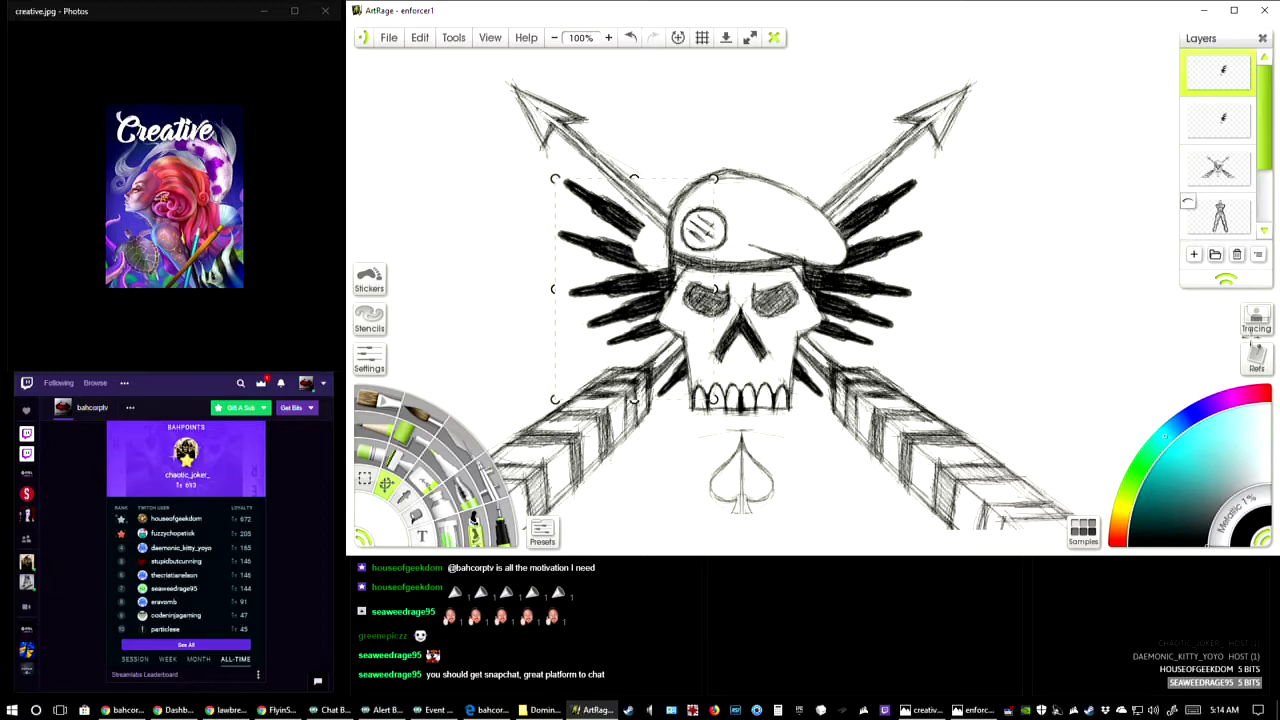
key(Right)
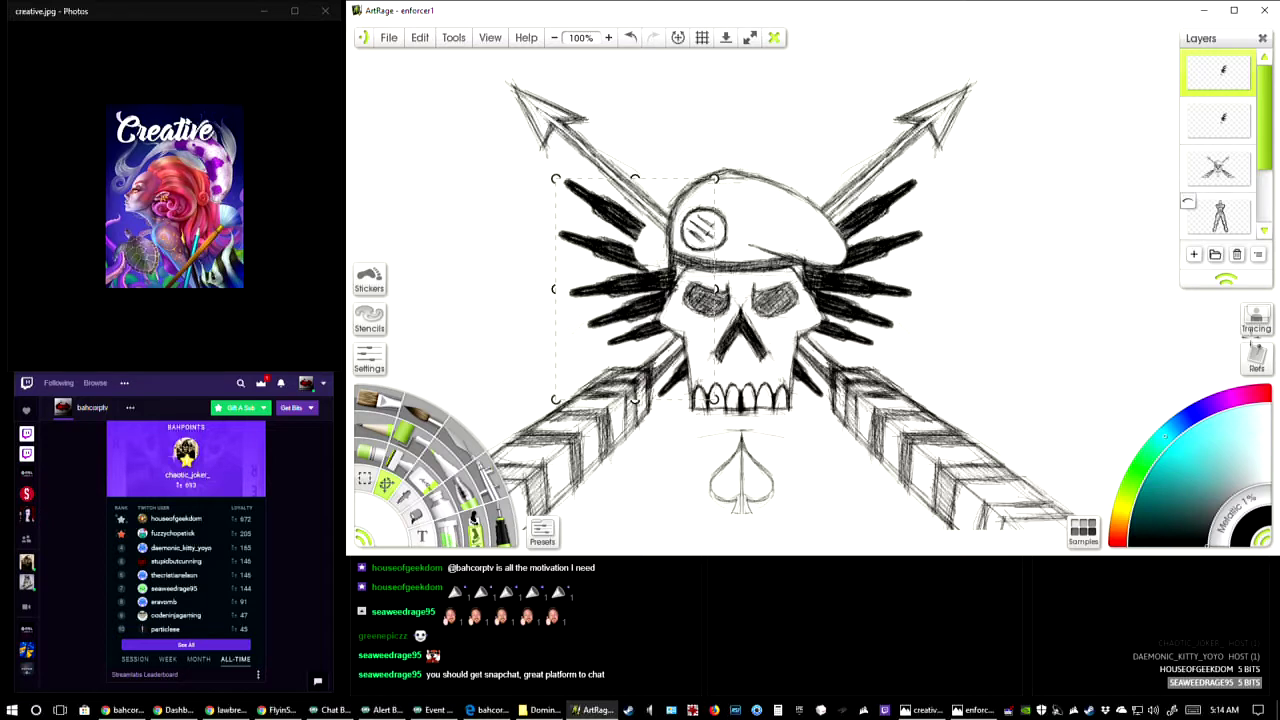
click(1248, 91)
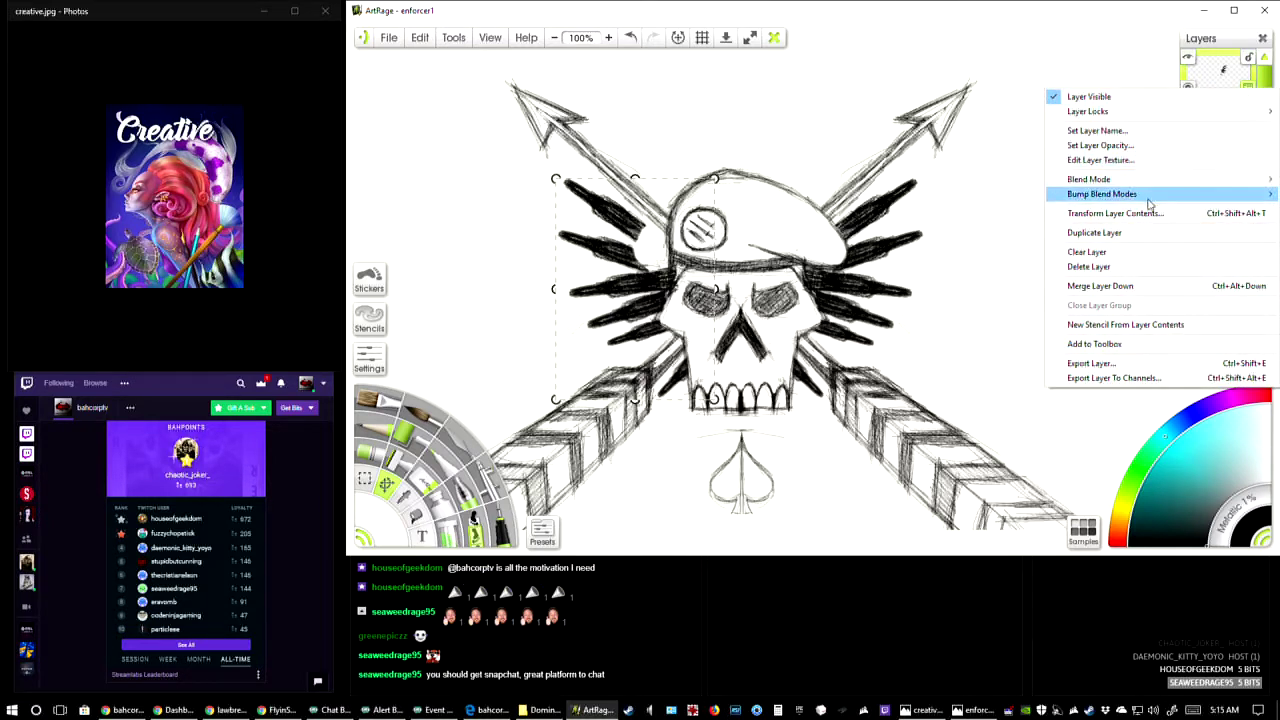
click(1106, 286)
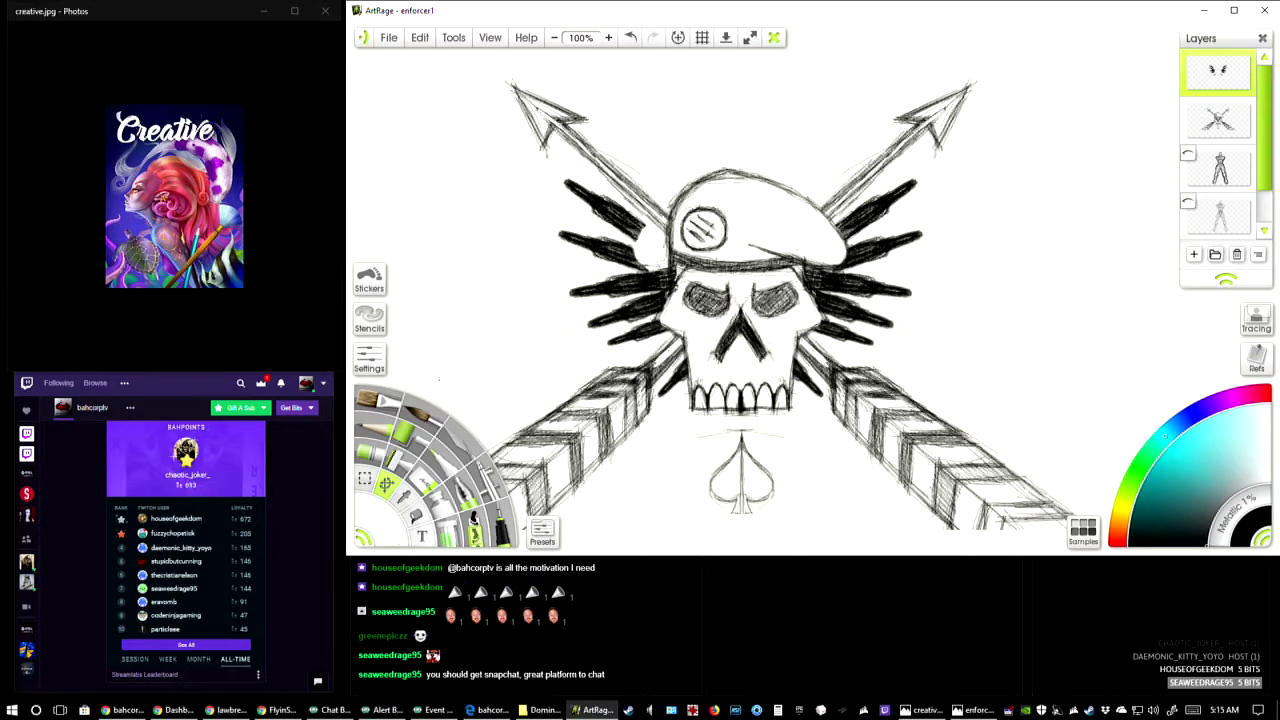
- Extend the two uppermost mirrored feathers to the beret's edge with the pencil at 3% size, and save the painting
click(378, 436)
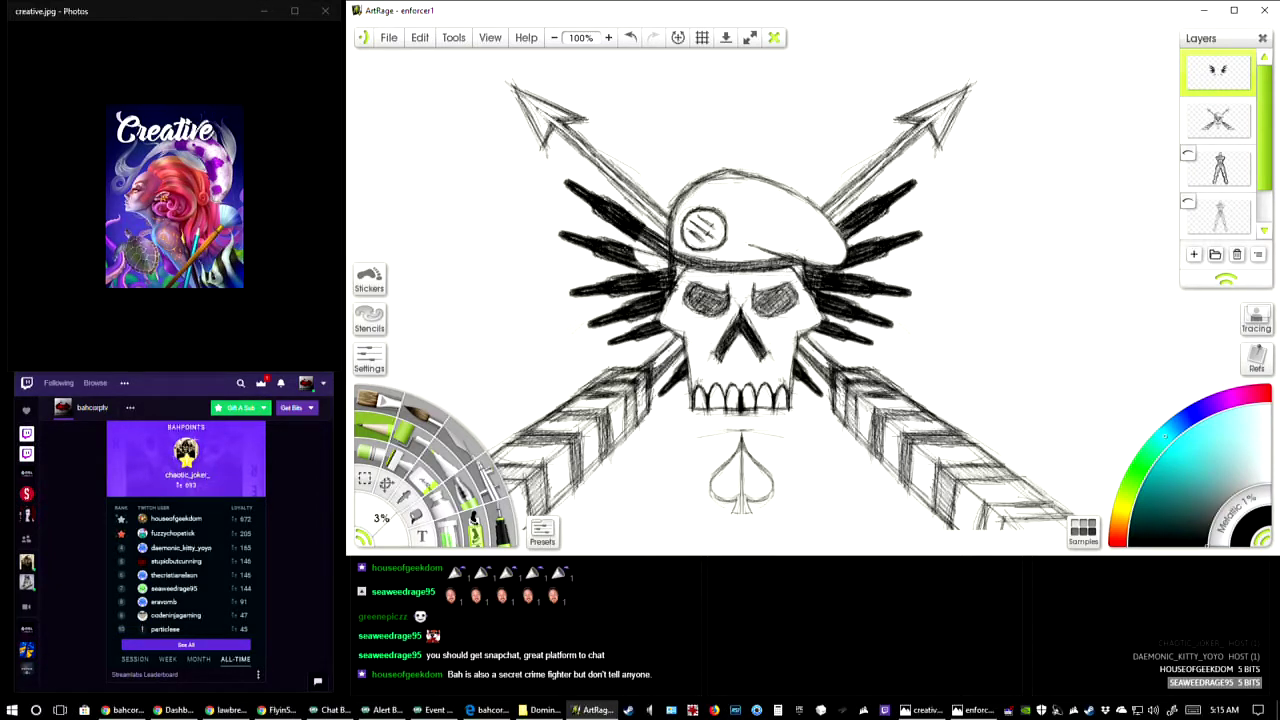
mouse_move(668, 257)
mouse_down()
mouse_move(634, 268)
mouse_move(640, 278)
mouse_move(628, 254)
mouse_move(592, 242)
mouse_move(636, 272)
mouse_move(648, 266)
mouse_move(636, 254)
mouse_up()
mouse_move(668, 242)
mouse_down()
mouse_move(636, 262)
mouse_move(658, 248)
mouse_up()
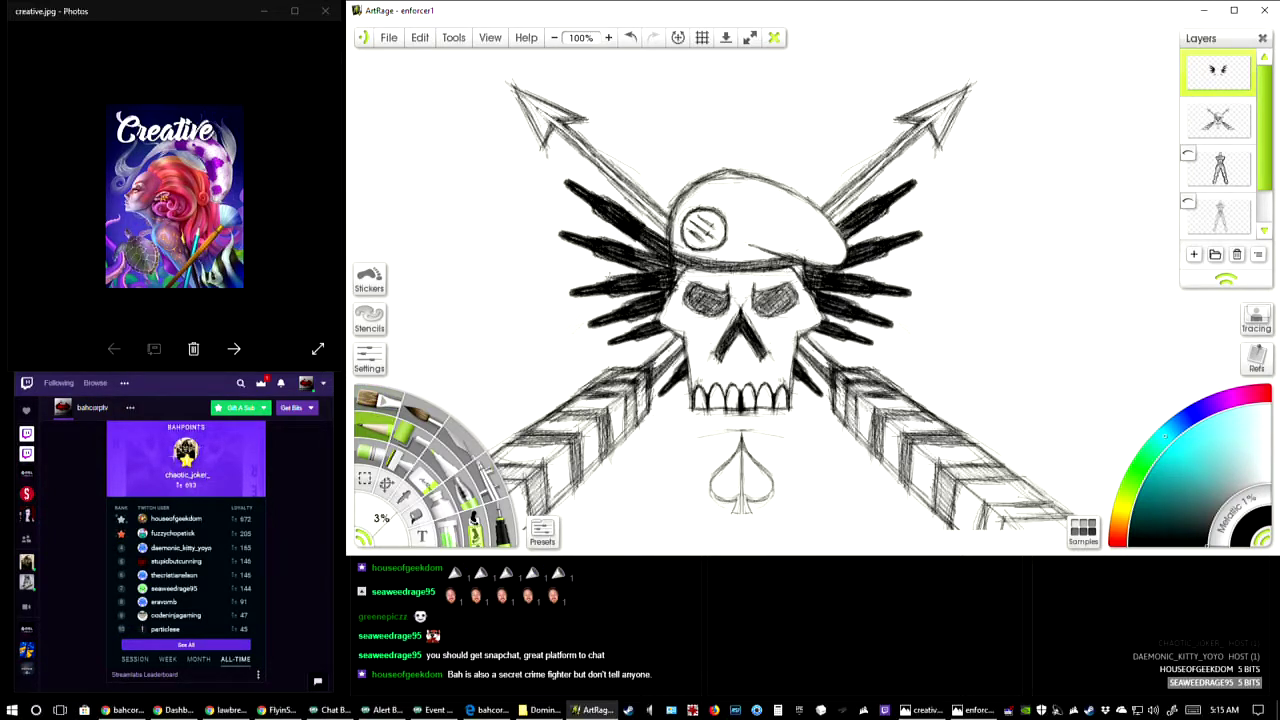
click(389, 37)
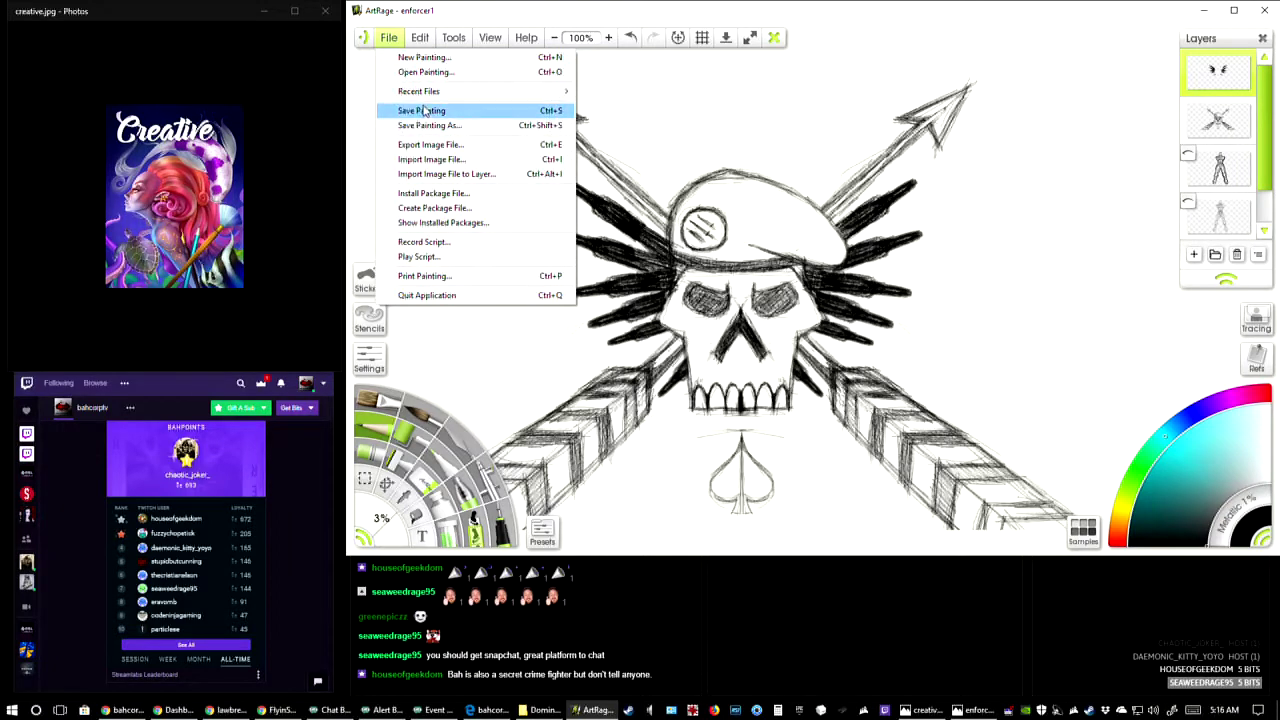
click(425, 111)
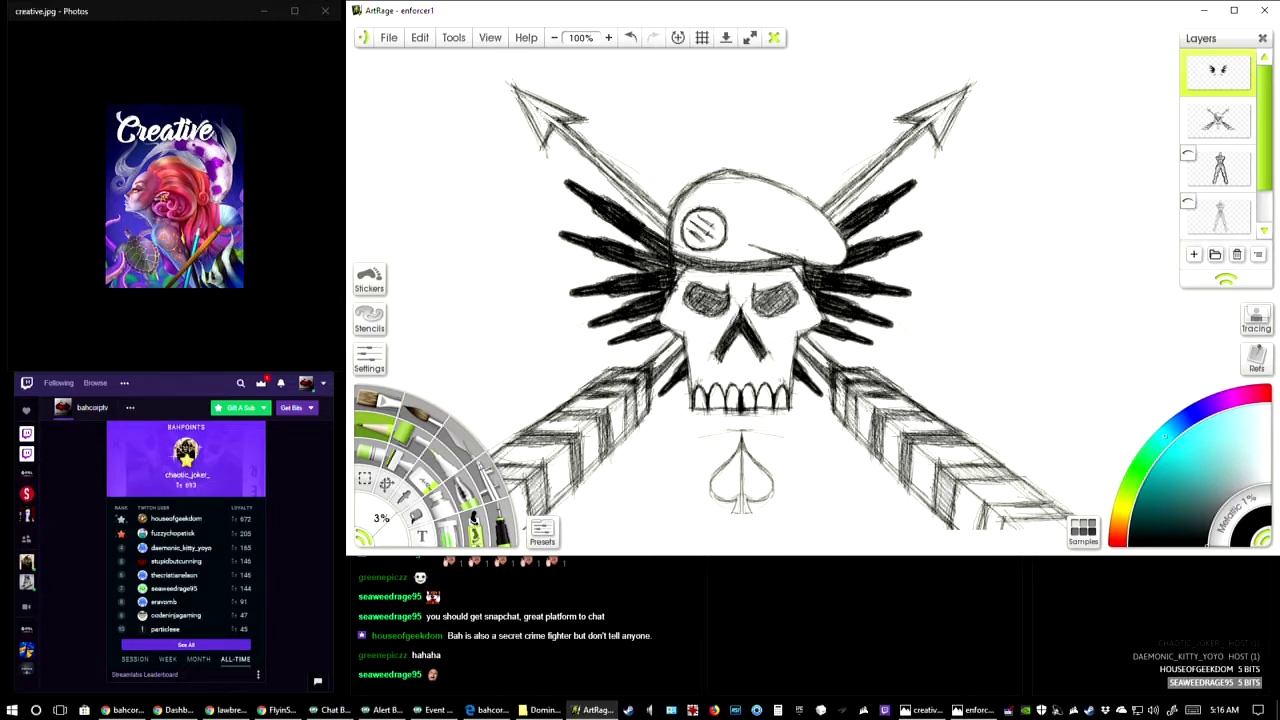
- Merge the feather layer down into the skull sketch layer and undo the stray line near the arrowhead above the beret's drooping side
drag(1013, 267, 1079, 259)
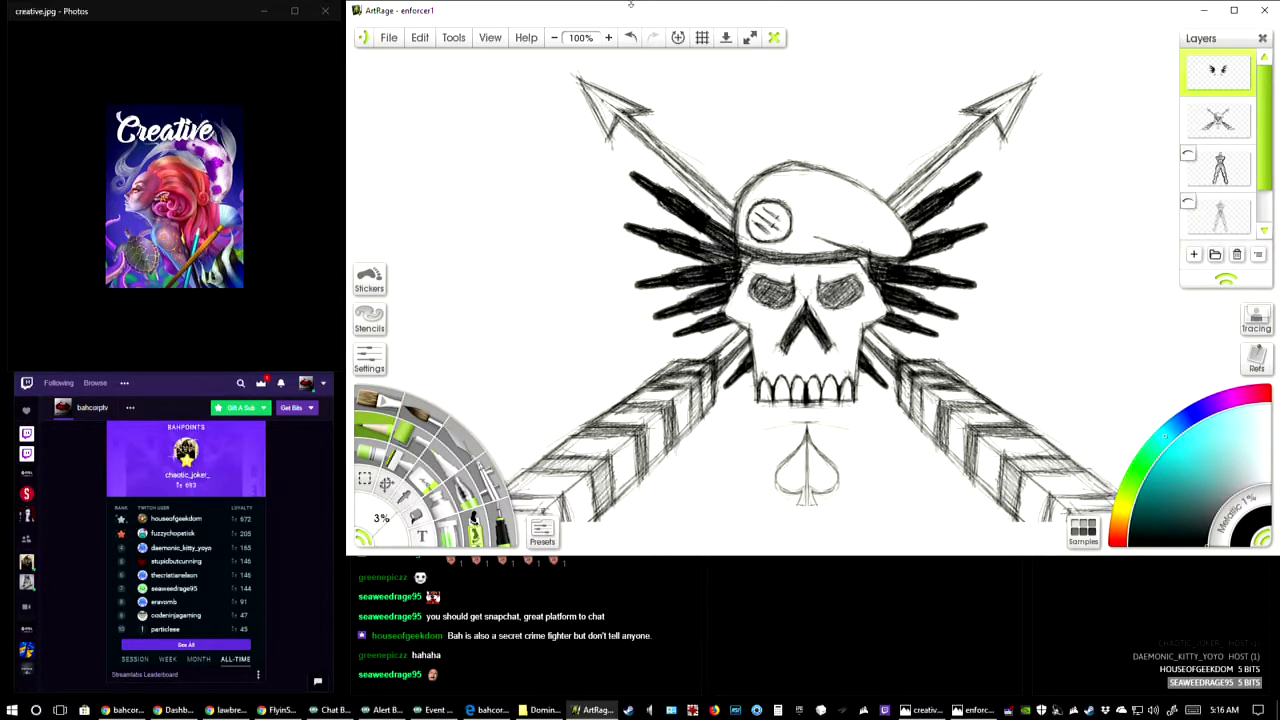
click(554, 37)
click(554, 37)
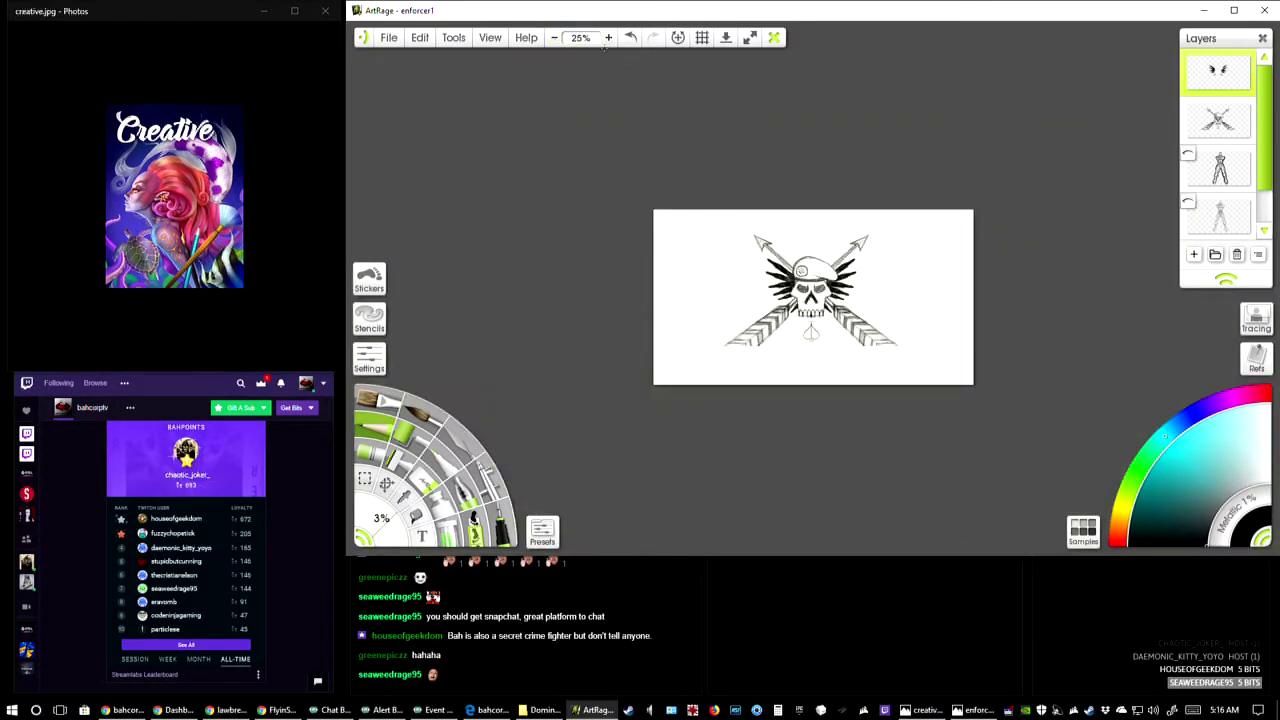
click(608, 37)
click(608, 37)
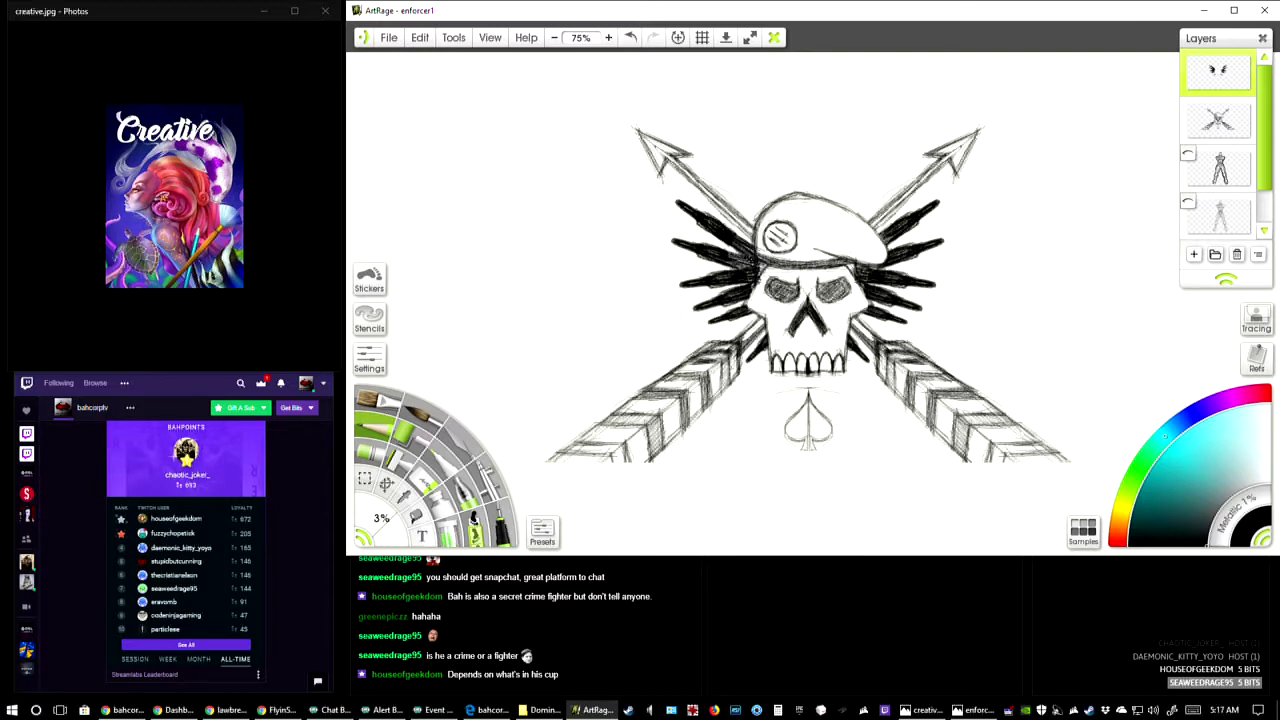
click(1250, 91)
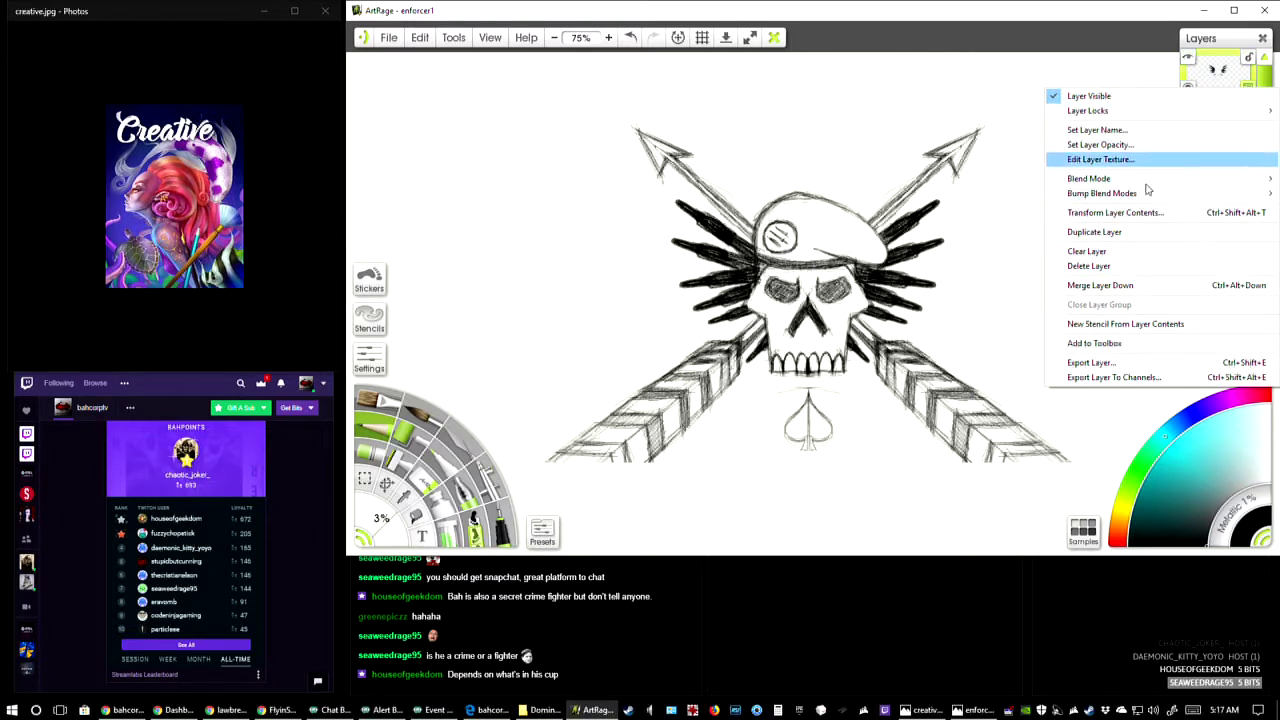
click(1143, 287)
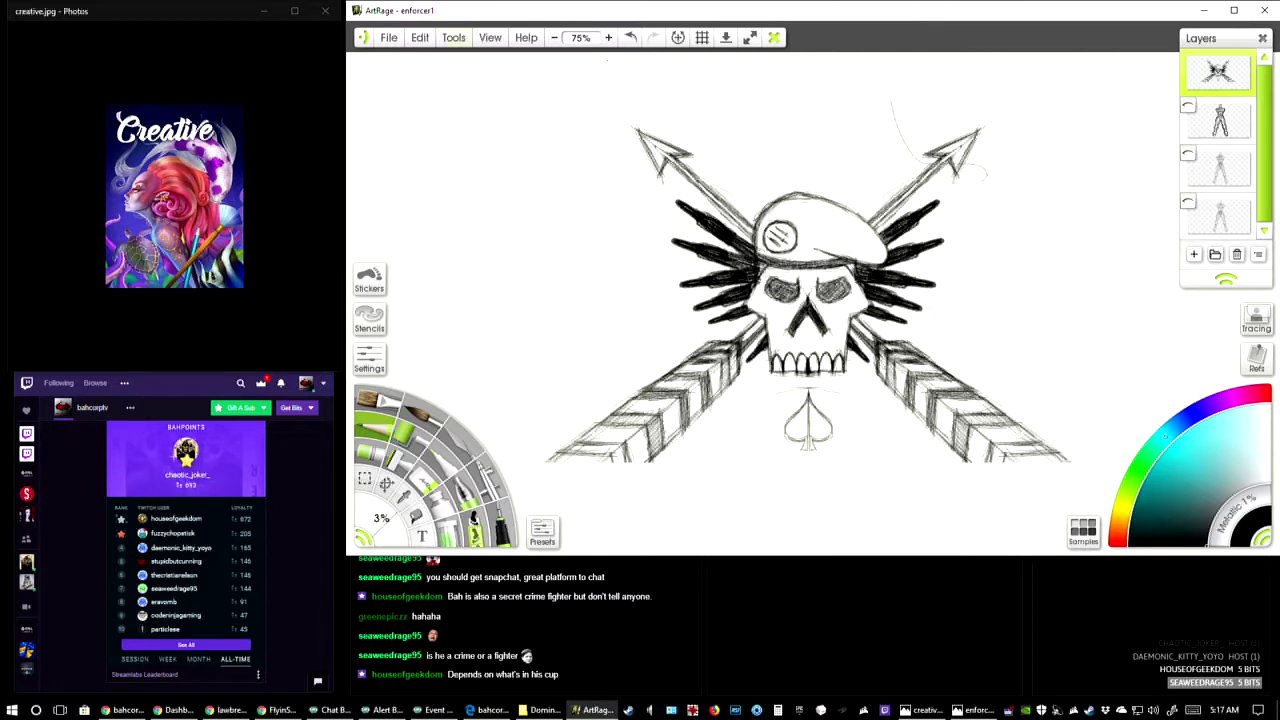
click(630, 37)
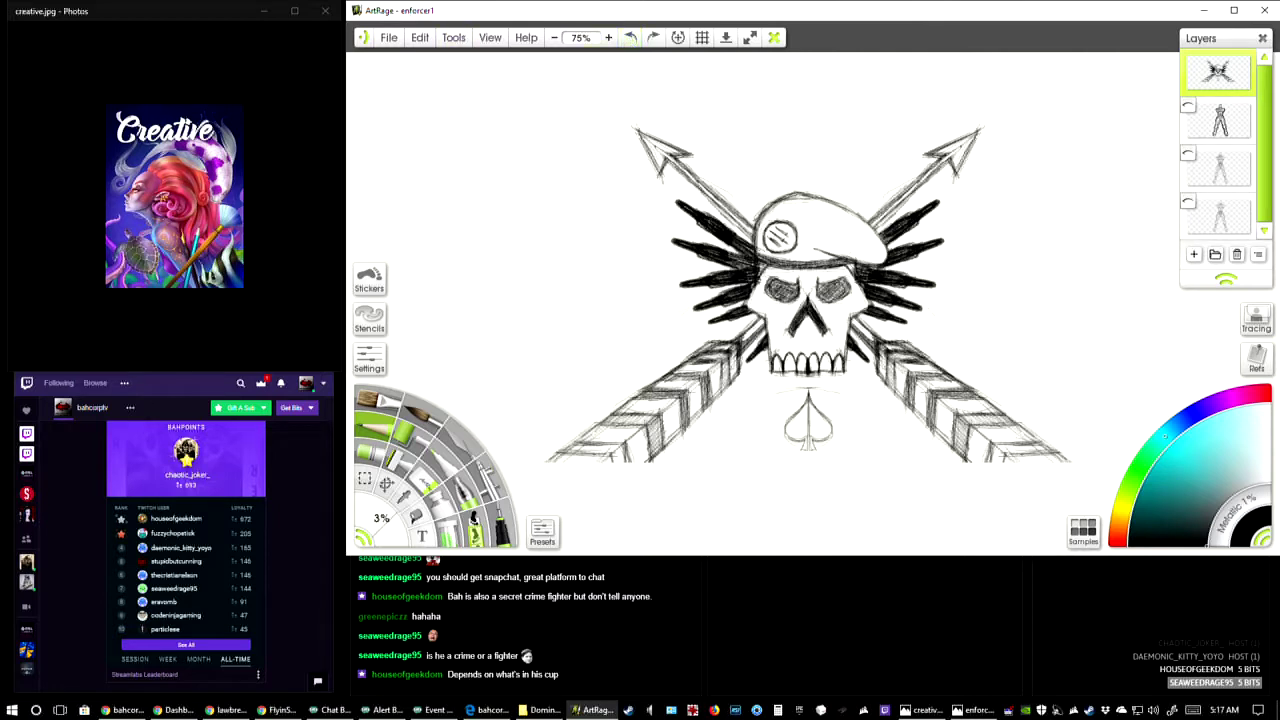
- Select a rectangle around the arrowhead above the beret's drooping side and cut it from the sketch
click(366, 479)
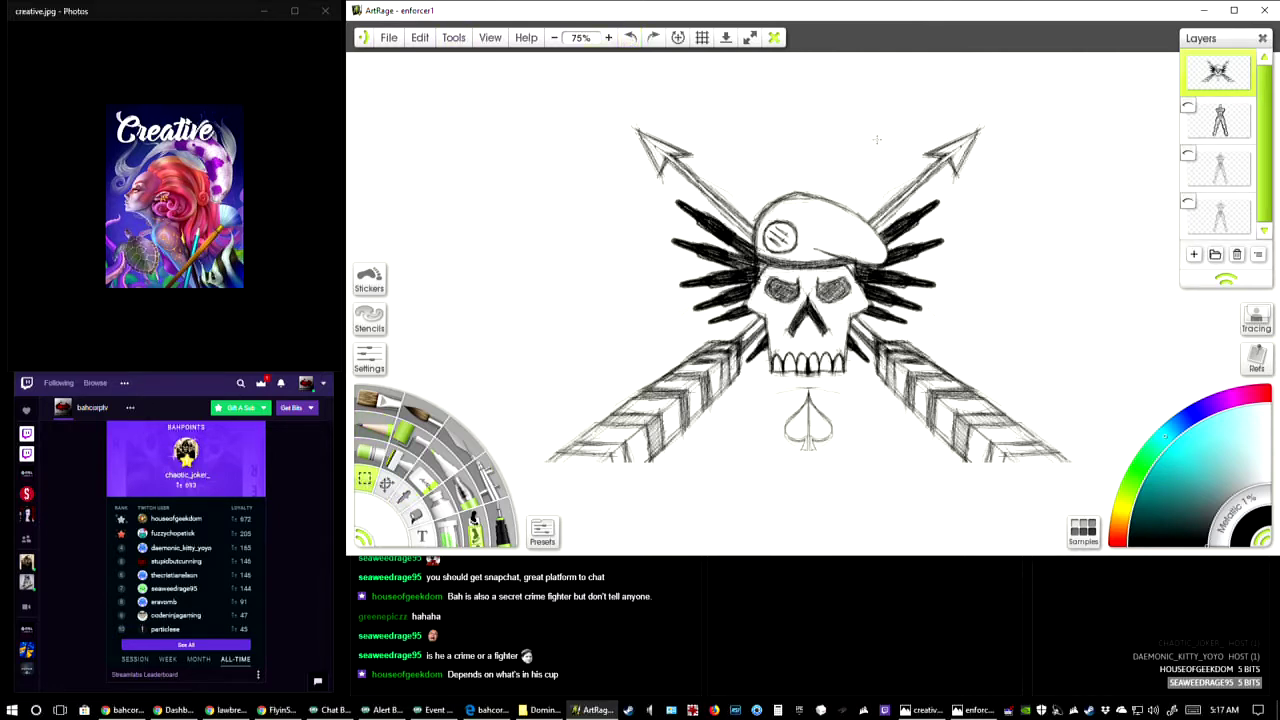
drag(869, 109, 1014, 199)
click(421, 38)
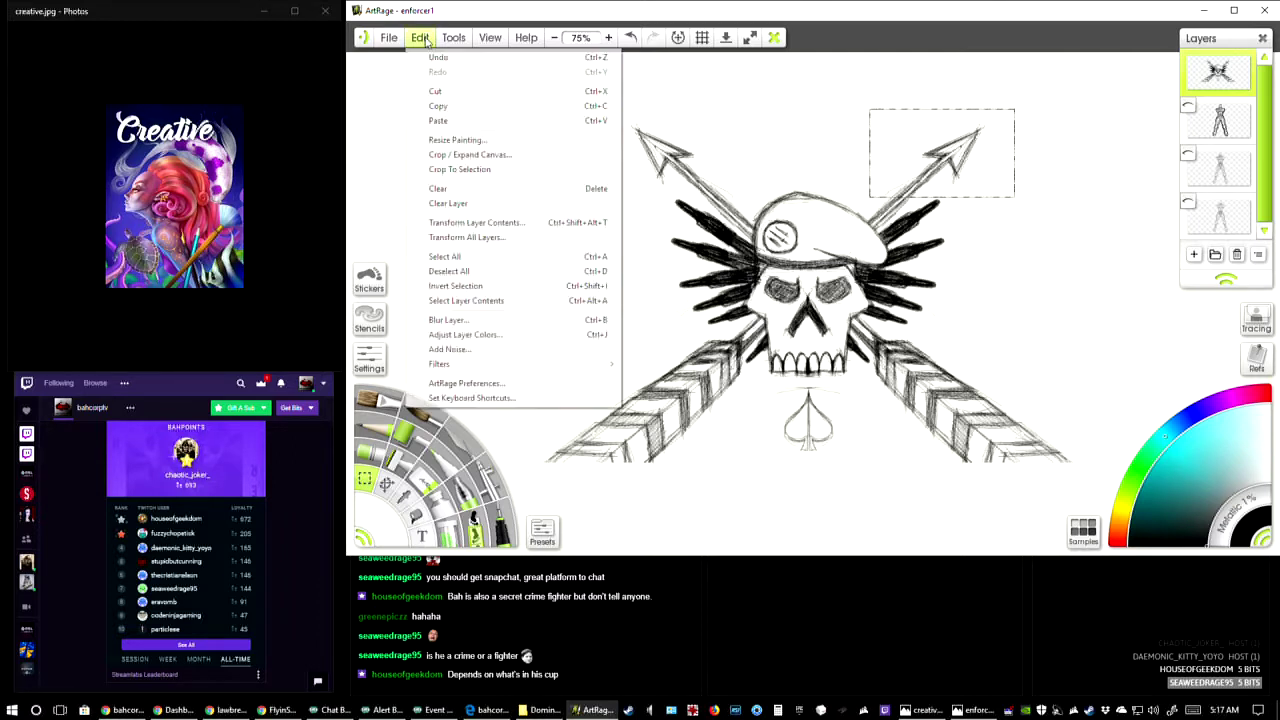
click(436, 91)
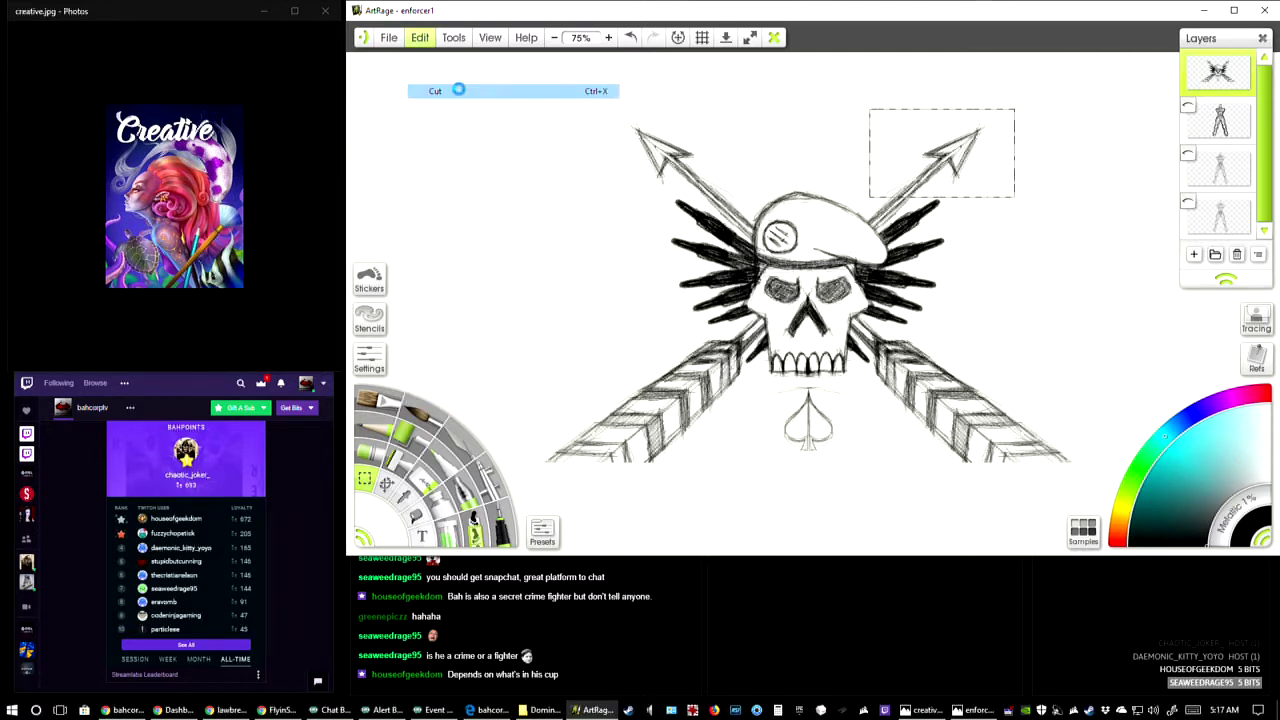
click(420, 38)
click(424, 39)
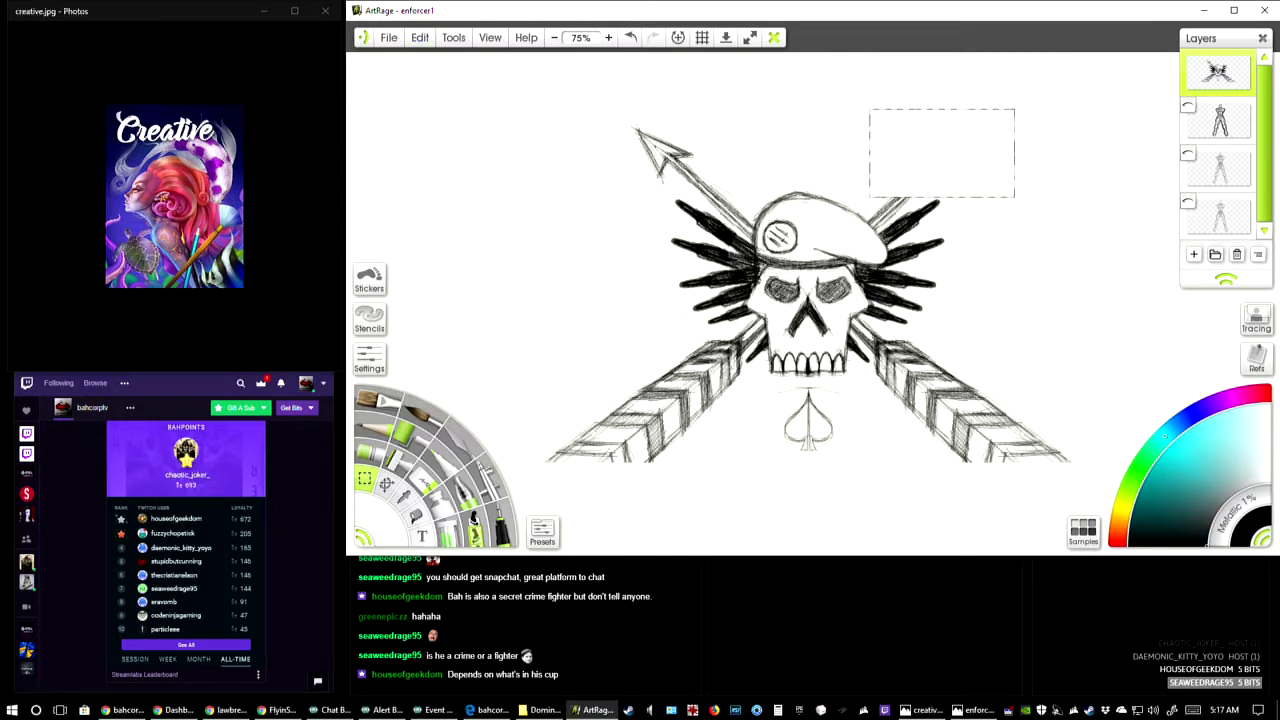
click(424, 39)
click(456, 120)
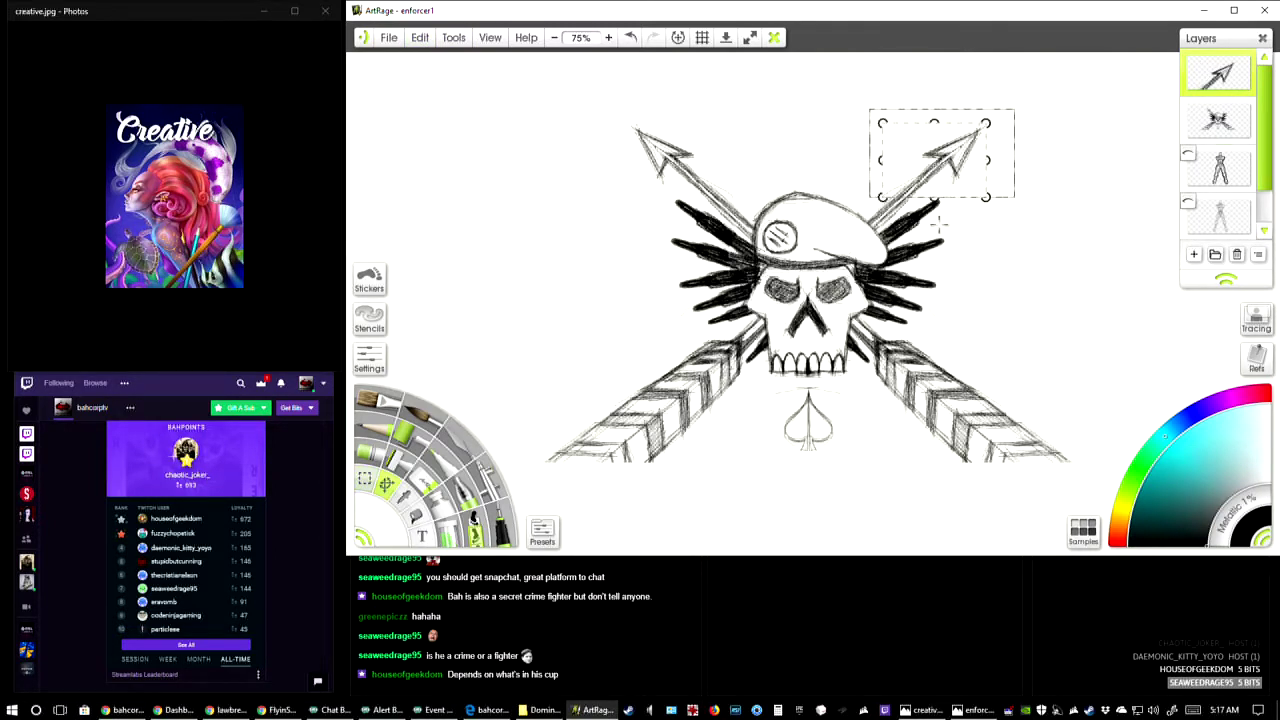
click(815, 132)
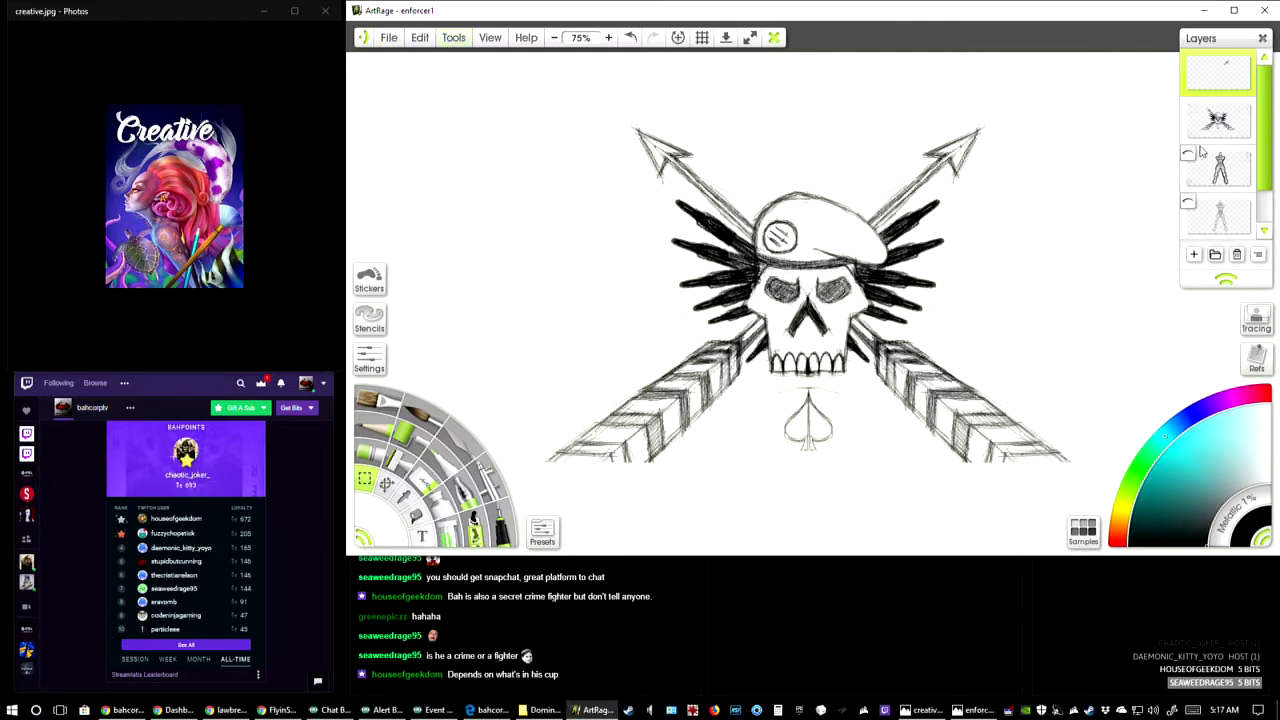
right_click(1218, 80)
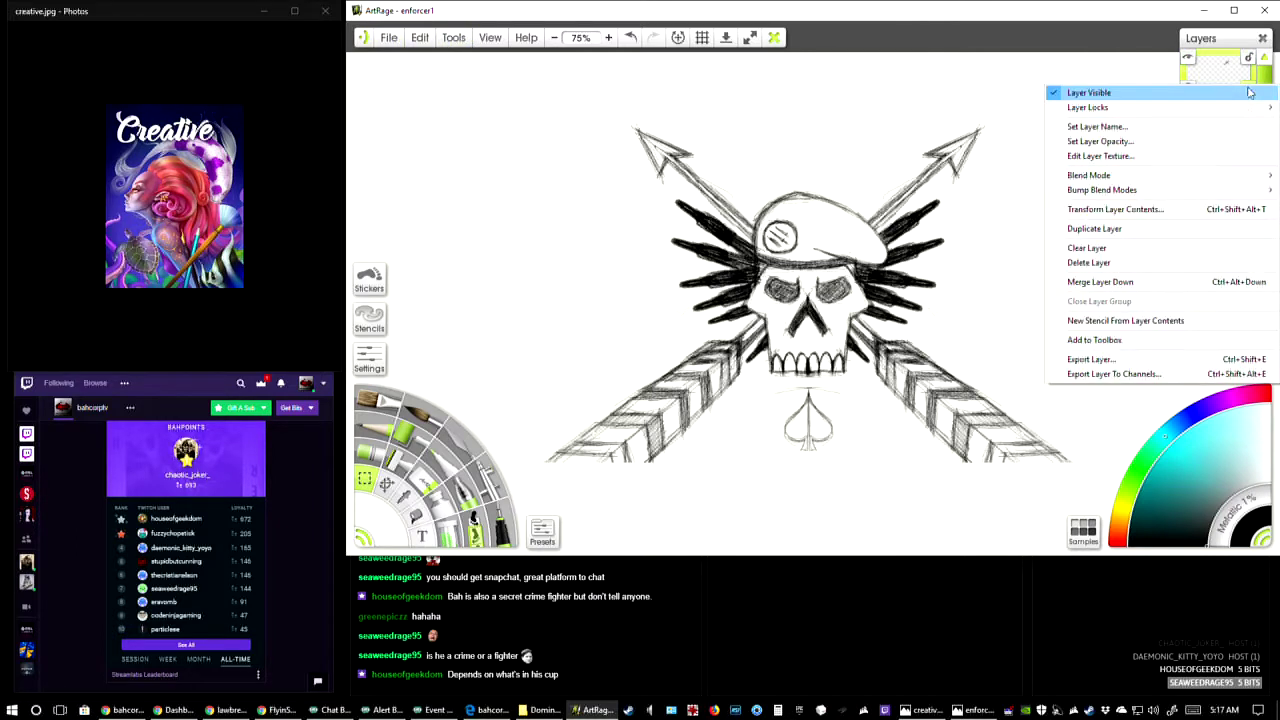
click(1100, 252)
- Paste the cut arrowhead as a new layer and move it along the shaft closer to the beret to shorten the arrow
click(428, 37)
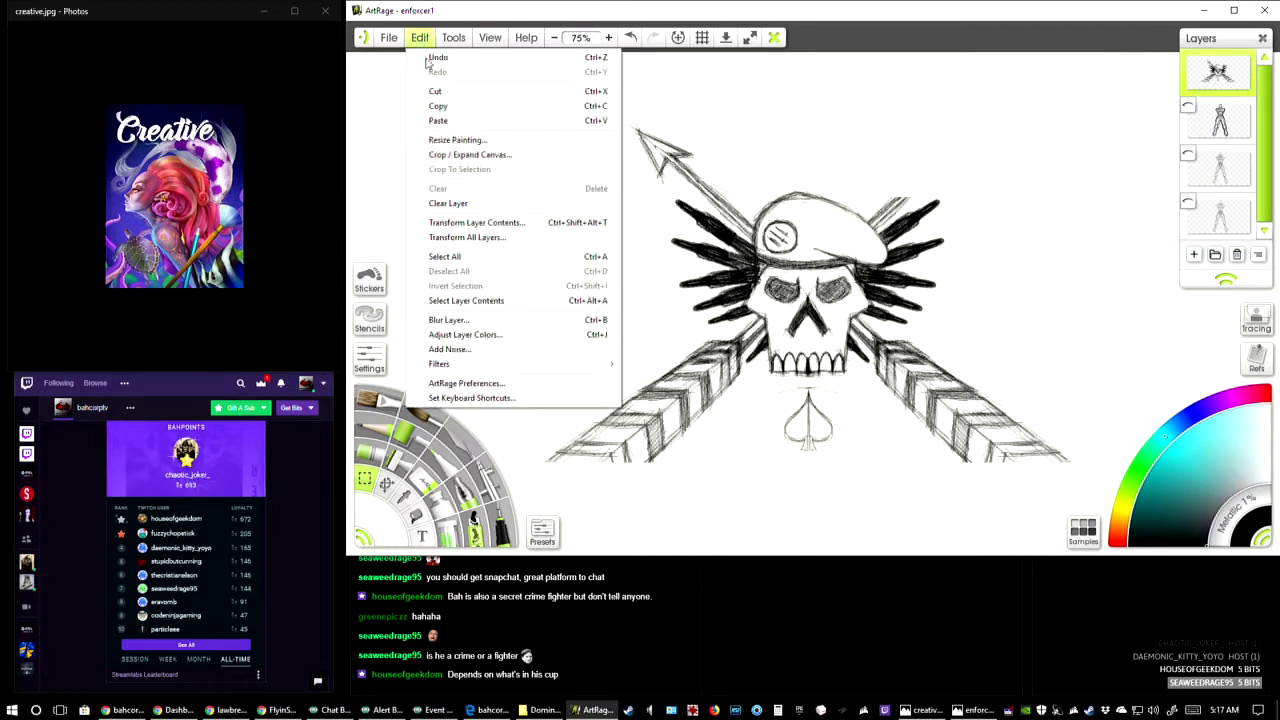
click(438, 120)
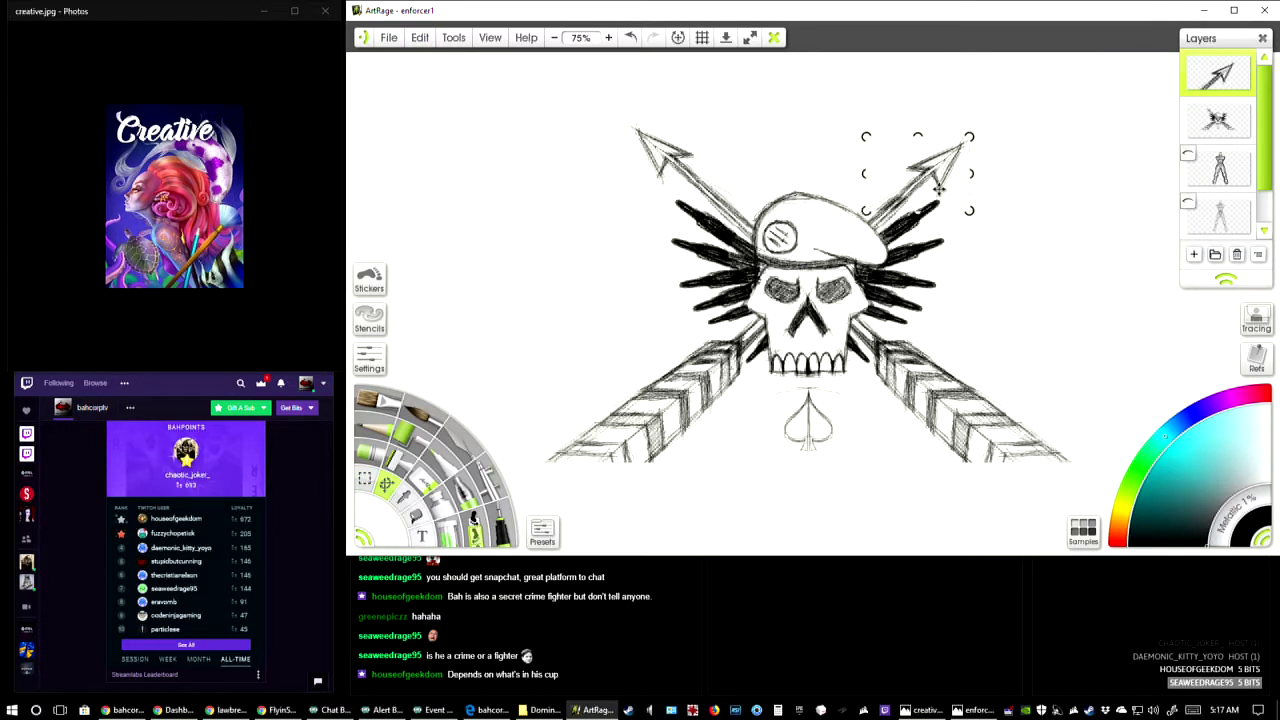
drag(938, 188, 915, 213)
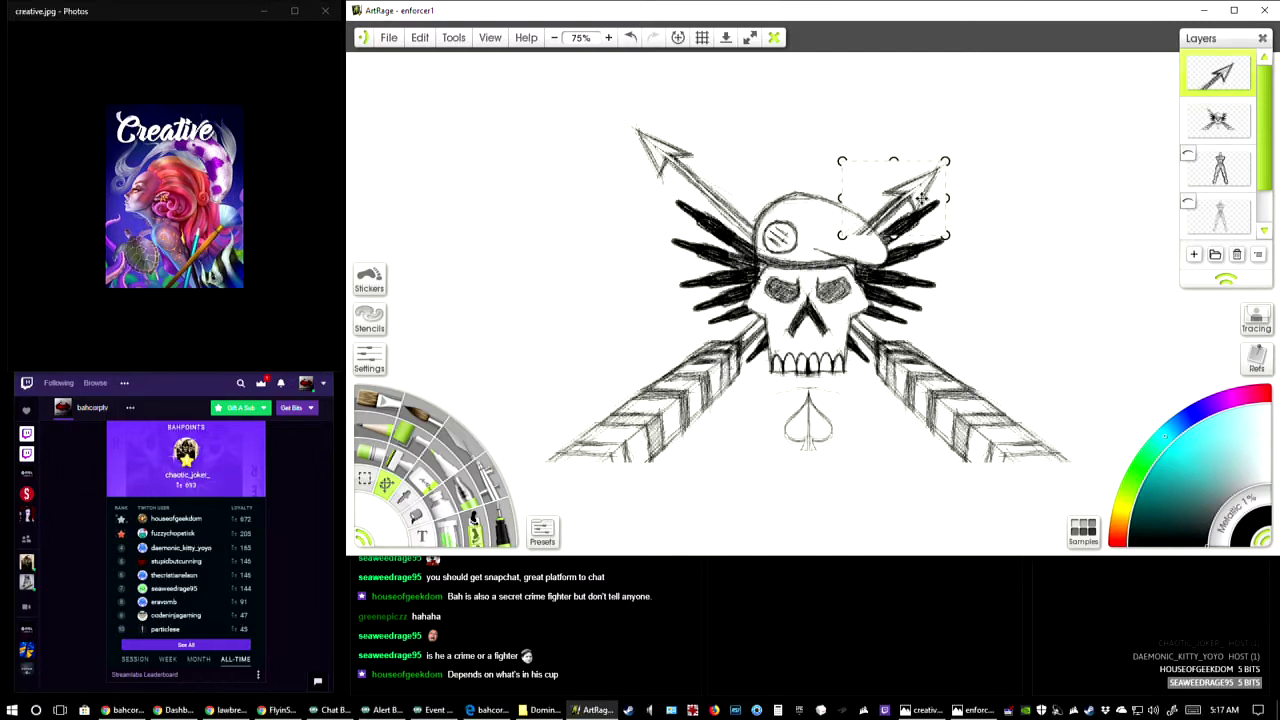
drag(920, 198, 909, 203)
key(Return)
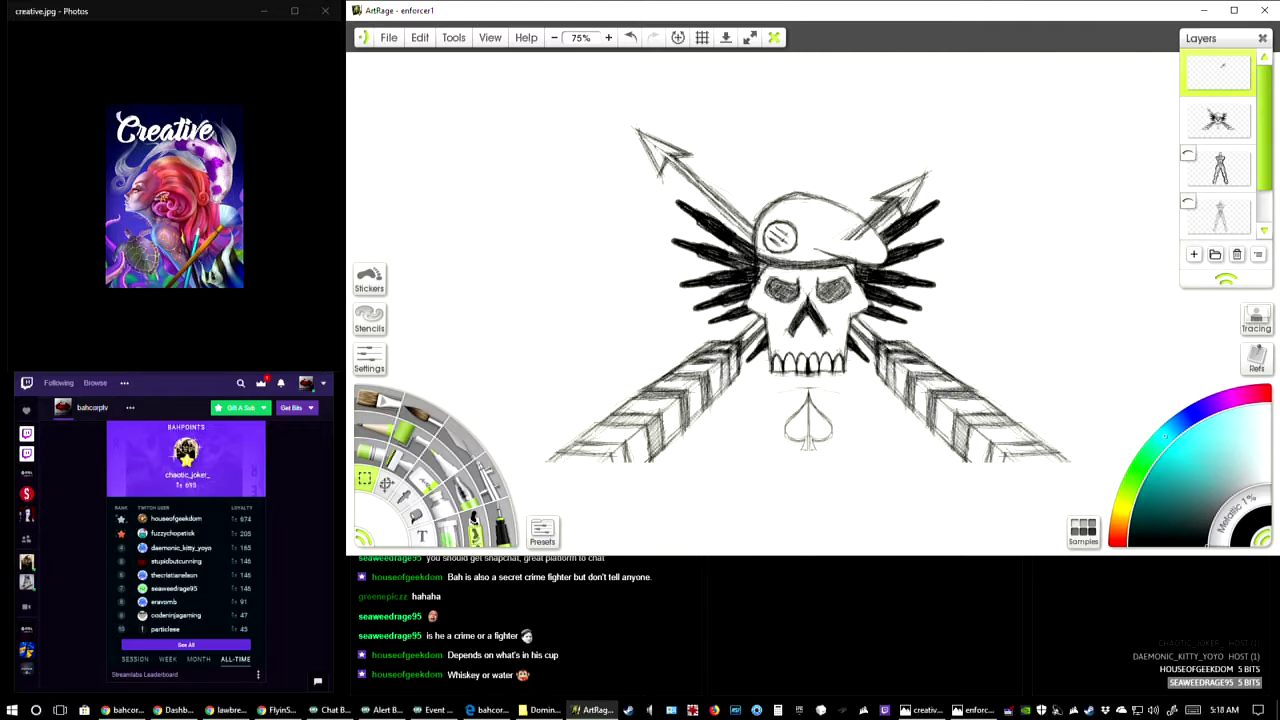
- Erase the pasted arrow's shaft lines that overlap the beret and switch back to the pencil at 3% size
click(425, 480)
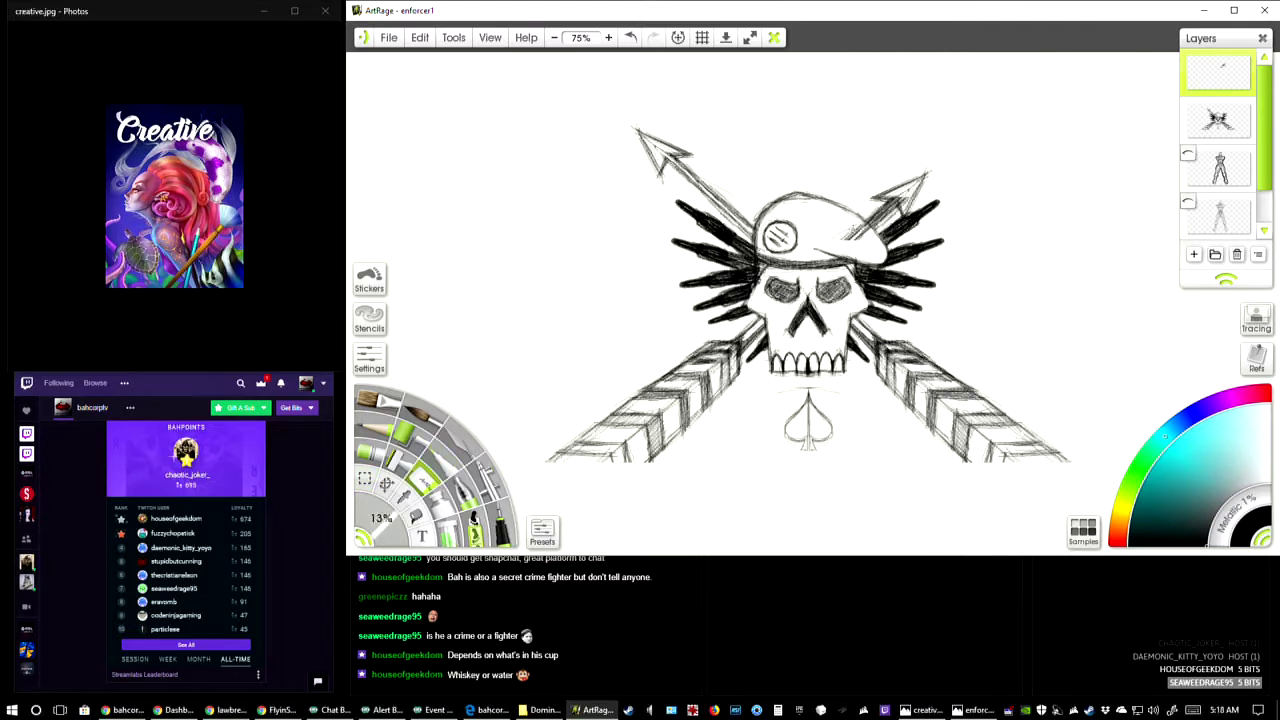
drag(848, 236, 868, 230)
click(378, 432)
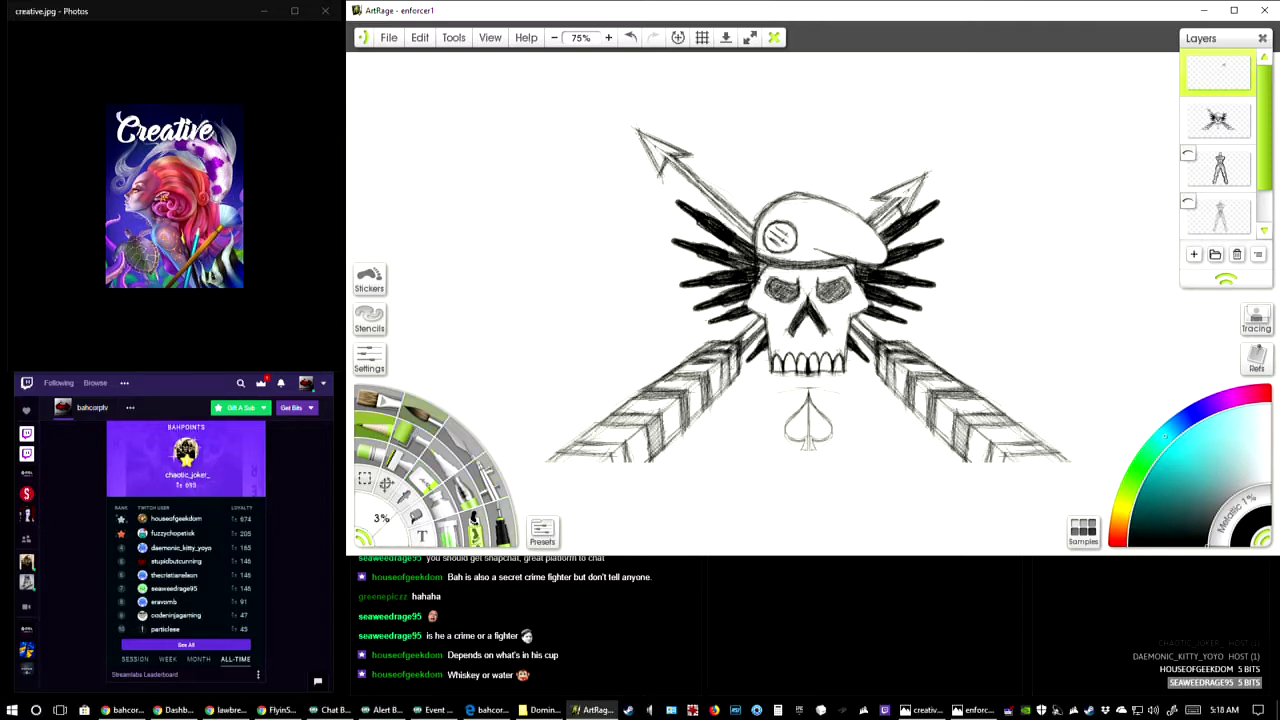
- Touch up the shortened arrow's lines, then erase the long arrow on the beret's badge side from the skull sketch layer at 13% size
mouse_move(874, 214)
mouse_down()
mouse_move(896, 196)
mouse_move(907, 205)
mouse_move(892, 210)
mouse_move(912, 174)
mouse_up()
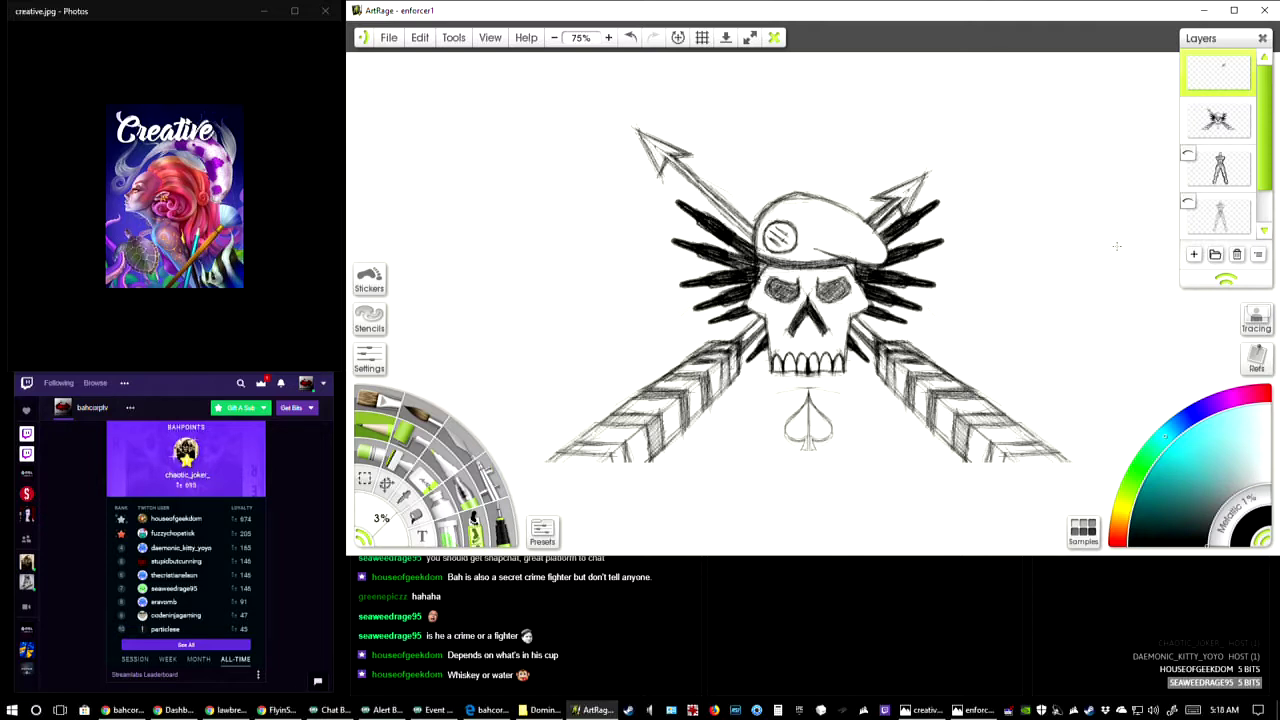
click(1210, 125)
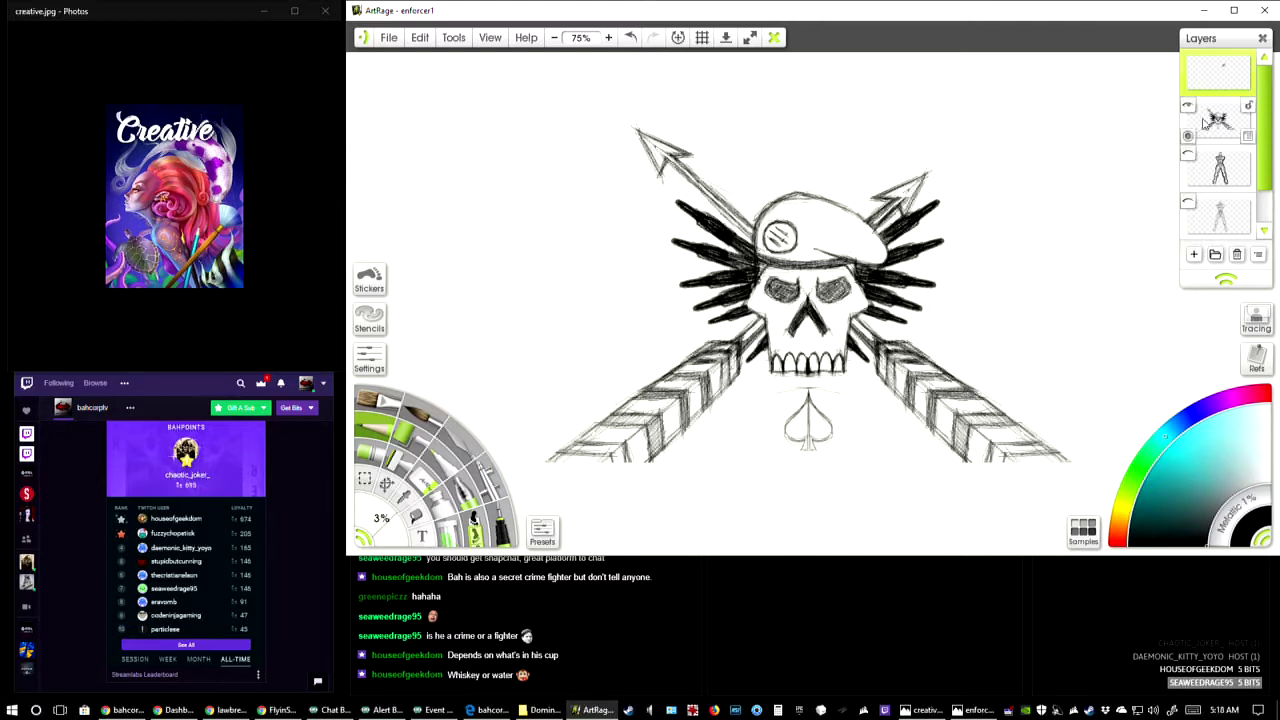
key(bracketright)
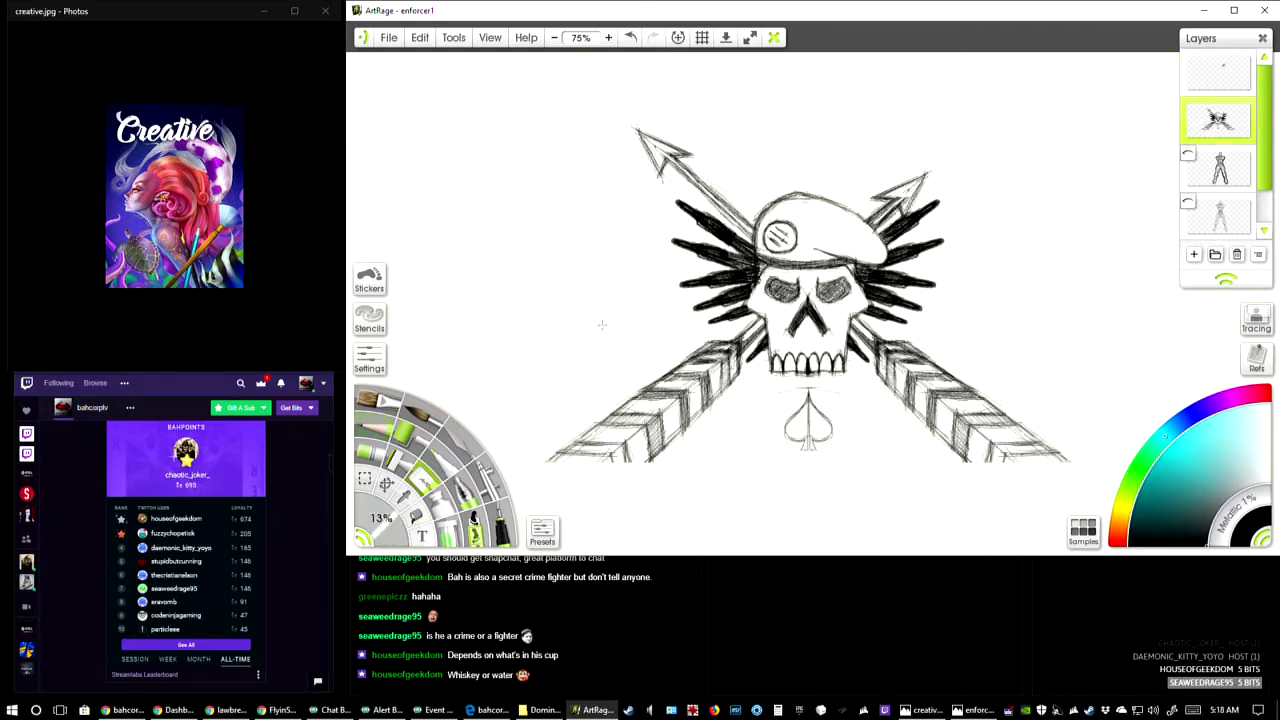
mouse_move(695, 127)
mouse_down()
mouse_move(648, 142)
mouse_move(635, 128)
mouse_move(690, 150)
mouse_move(637, 153)
mouse_move(692, 156)
mouse_move(698, 178)
mouse_move(658, 176)
mouse_move(729, 204)
mouse_move(712, 196)
mouse_up()
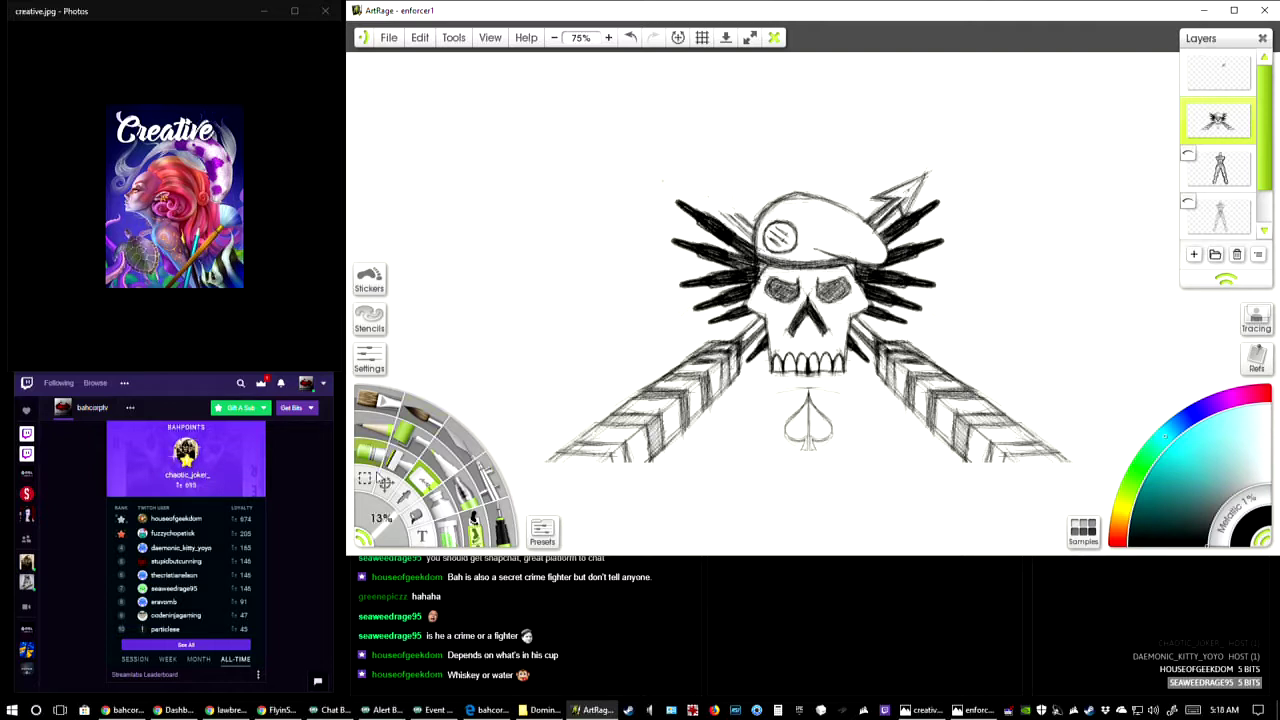
- Copy a rectangle around the remaining arrowhead from the skull sketch layer and paste it as a new layer
click(366, 479)
drag(862, 139, 990, 231)
click(430, 40)
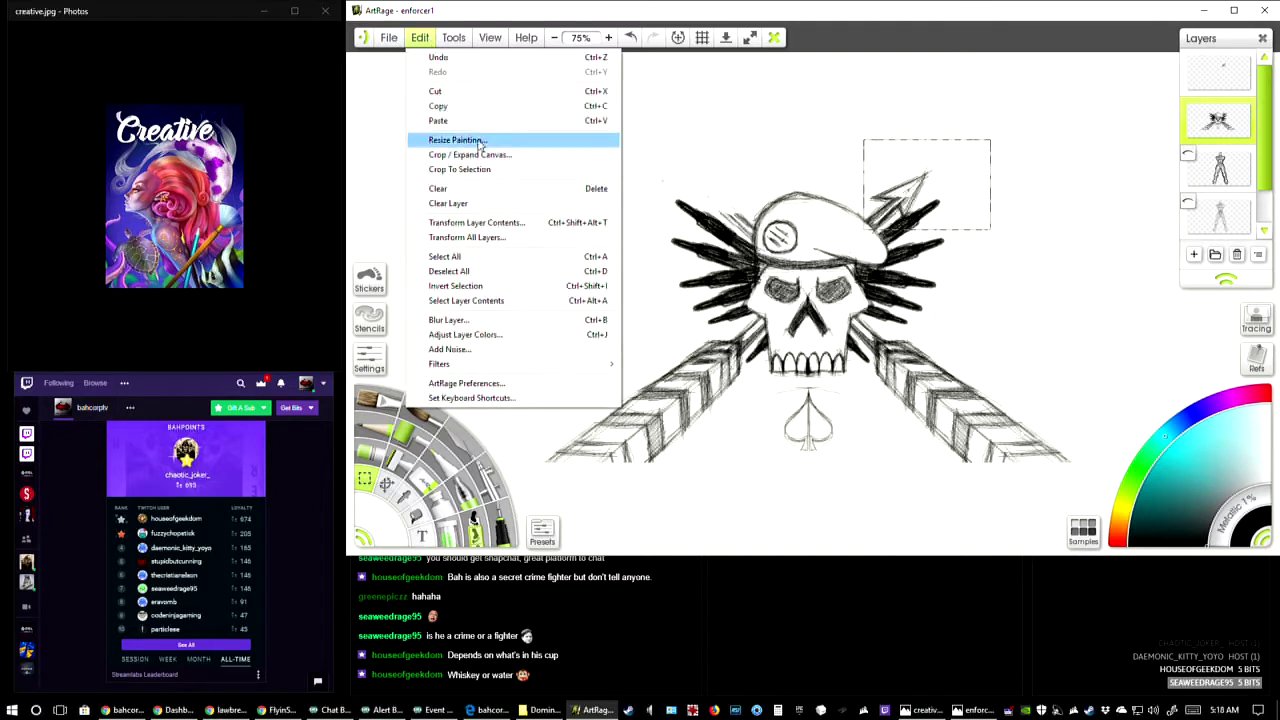
click(466, 108)
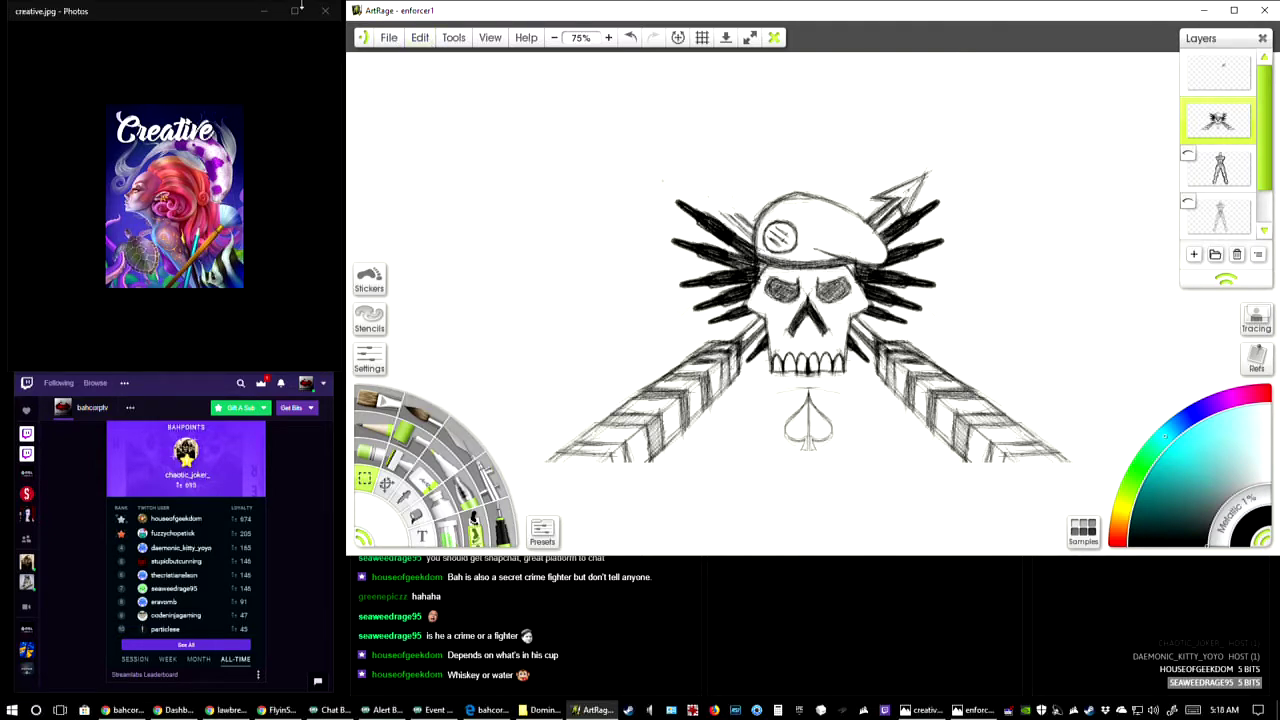
click(420, 37)
click(425, 120)
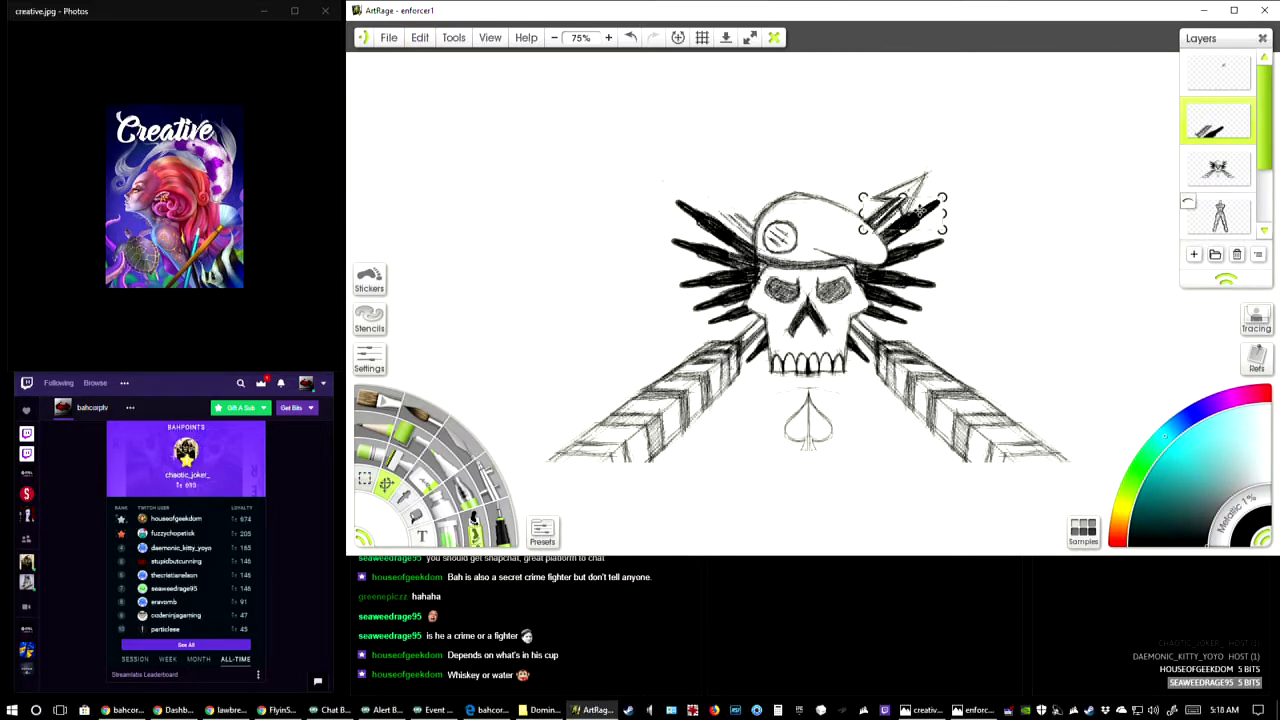
- Move the pasted shaft and feather piece over to the beret's badge side and cut it from its layer
drag(918, 207, 1016, 145)
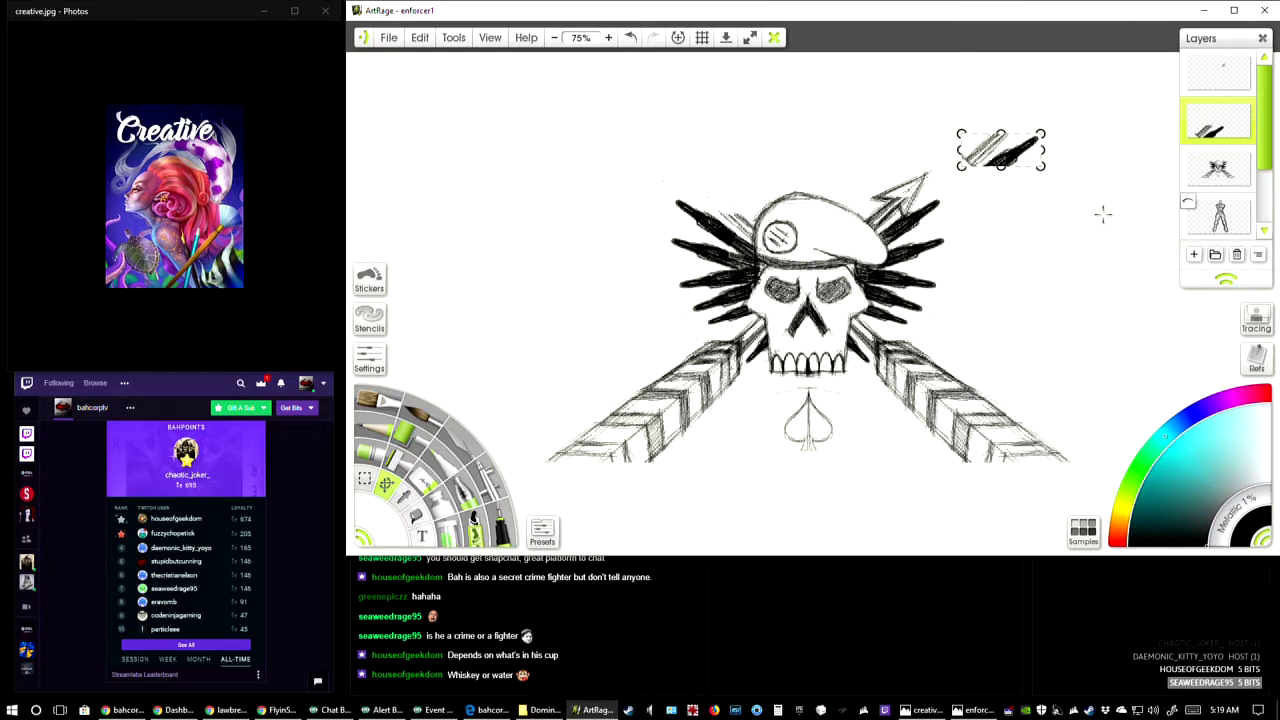
right_click(1013, 151)
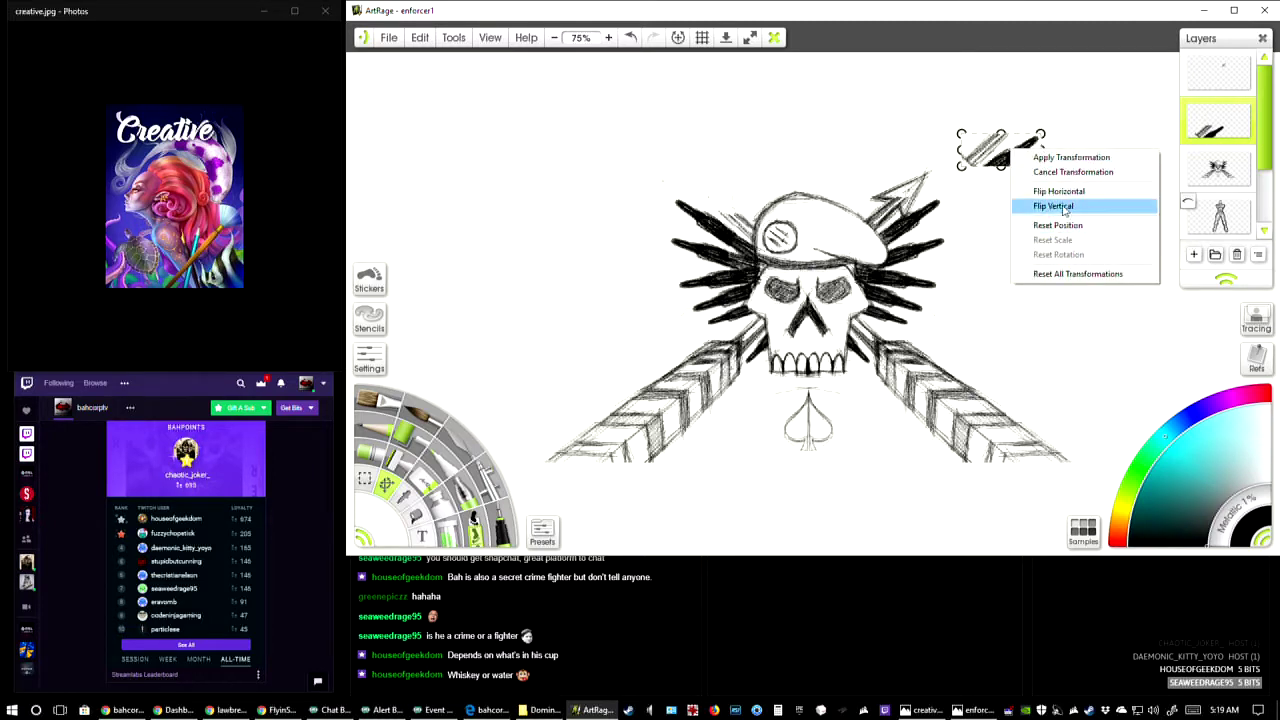
click(990, 158)
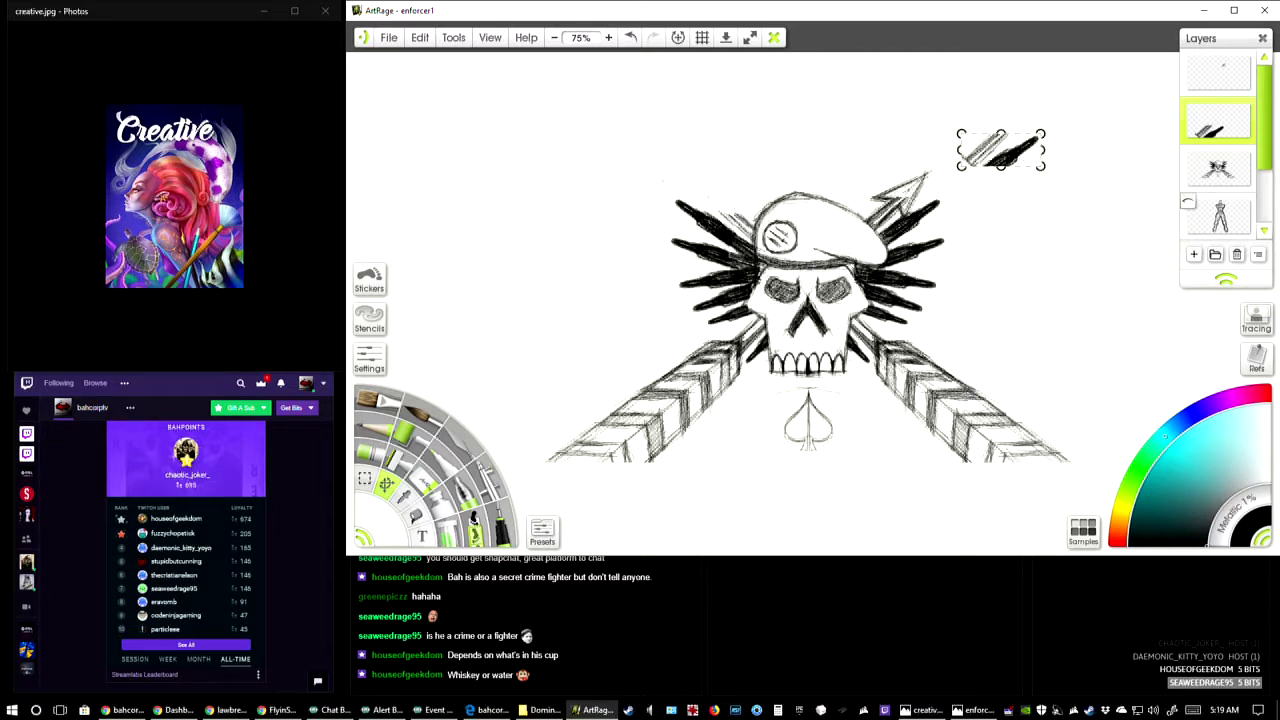
click(419, 37)
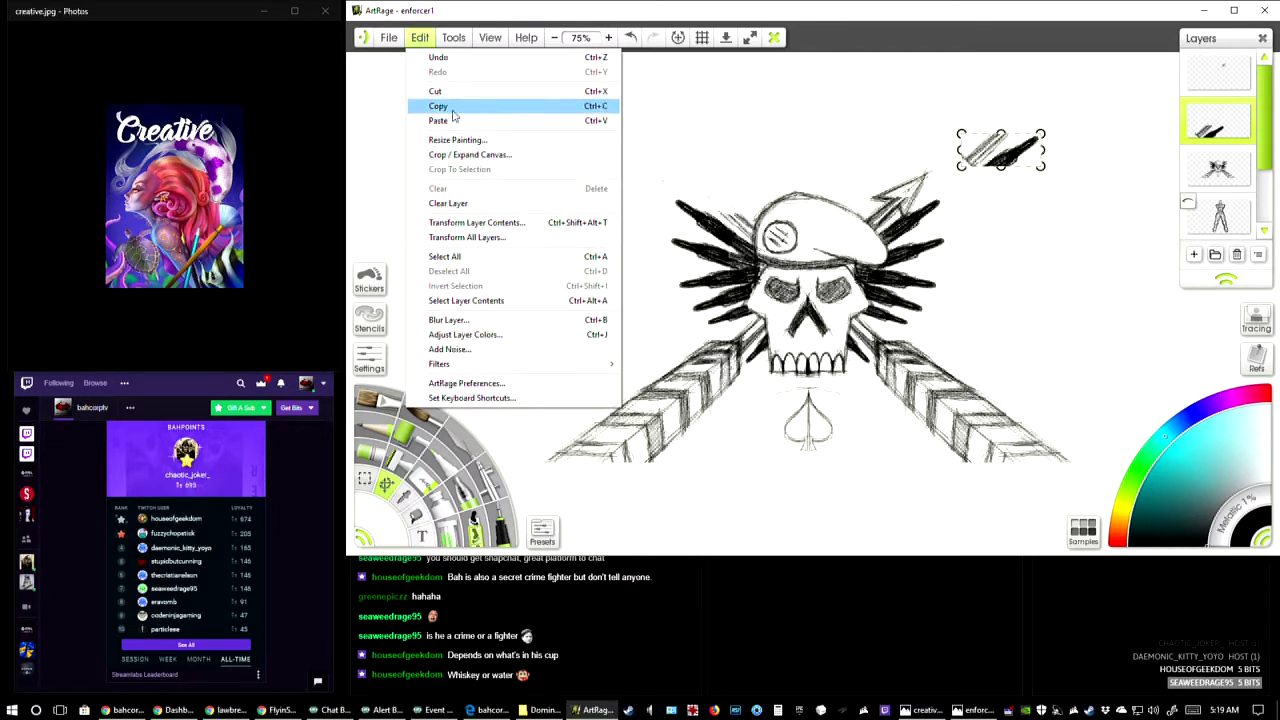
click(1020, 162)
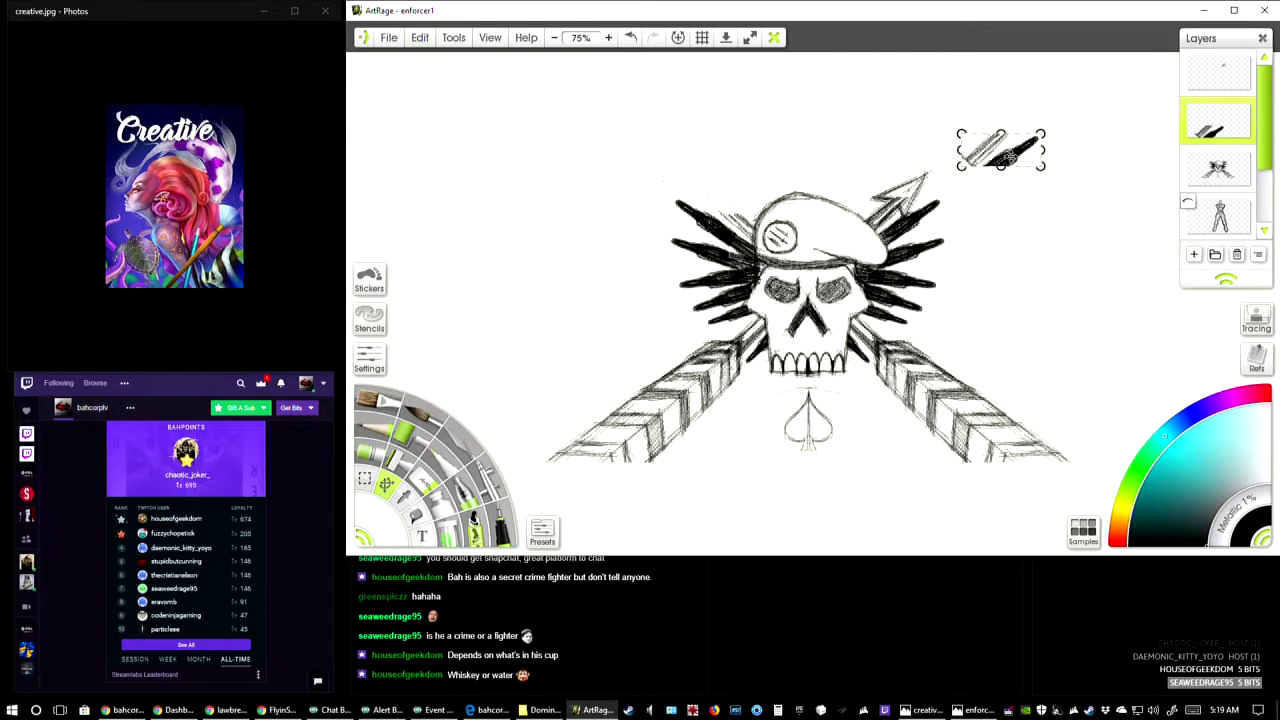
drag(1003, 152, 631, 130)
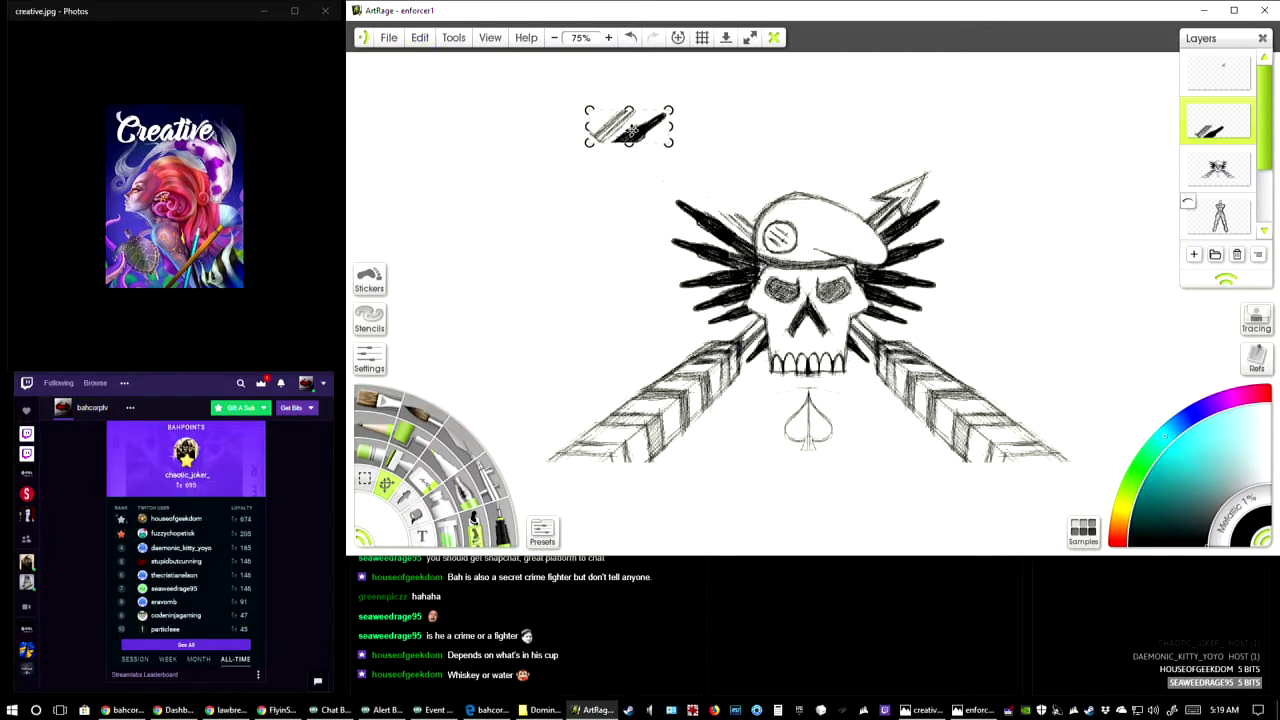
right_click(631, 130)
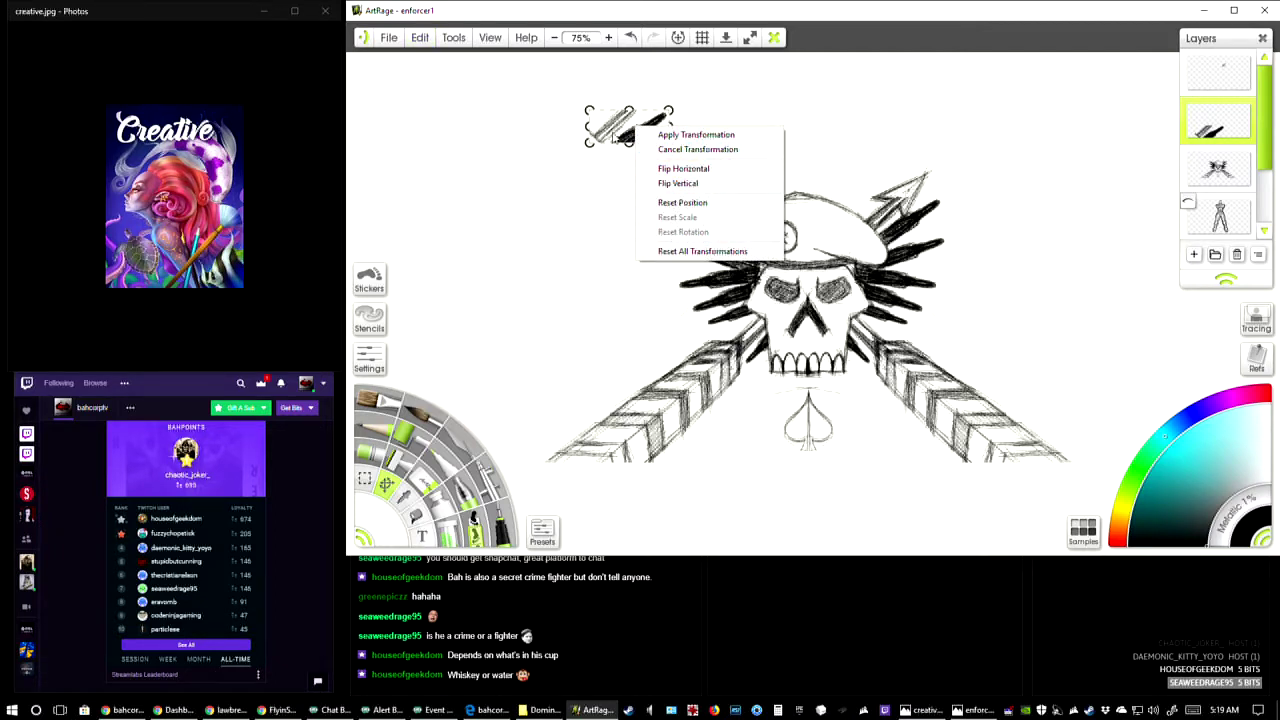
click(420, 37)
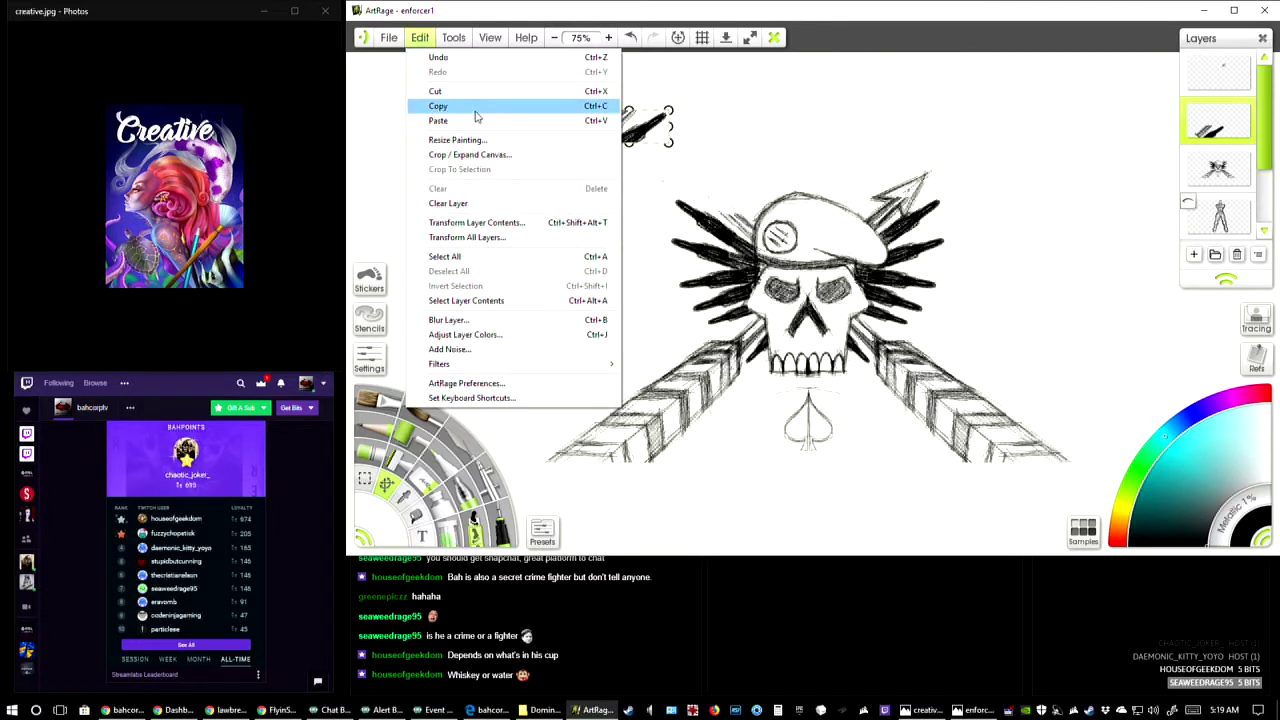
click(477, 91)
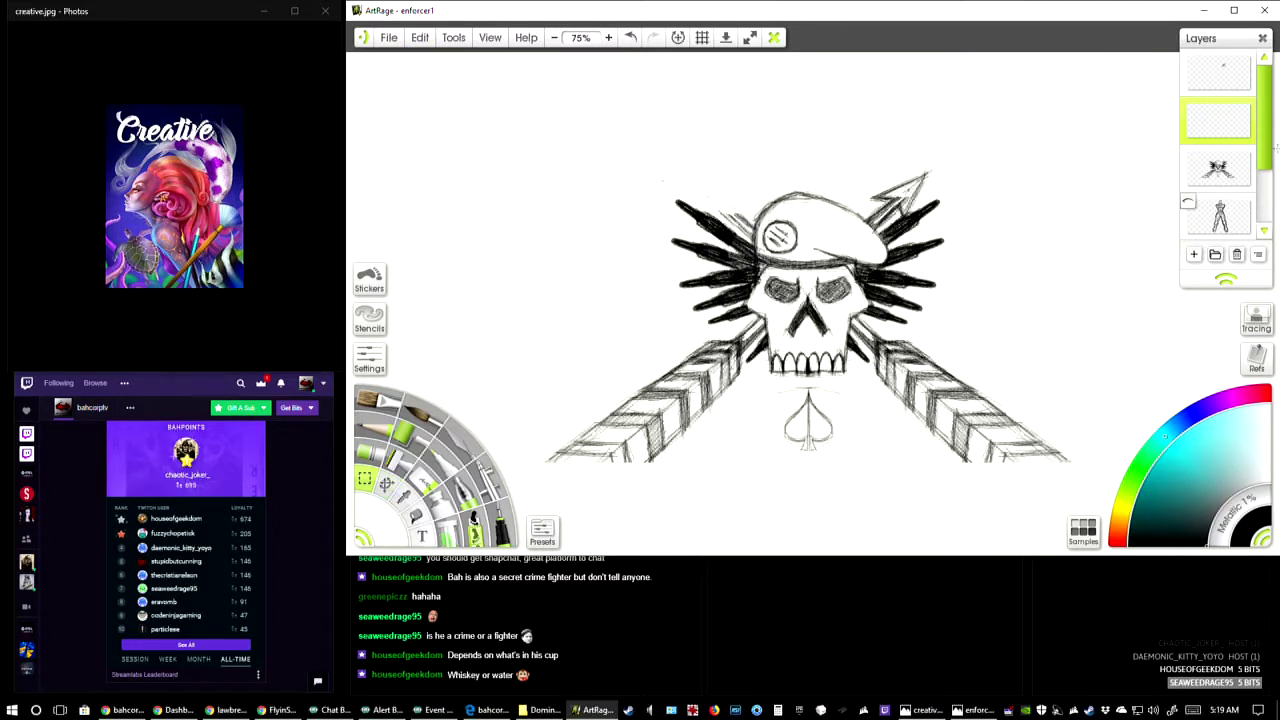
- Delete the empty layer above the skull sketch layer
mouse_move(1228, 138)
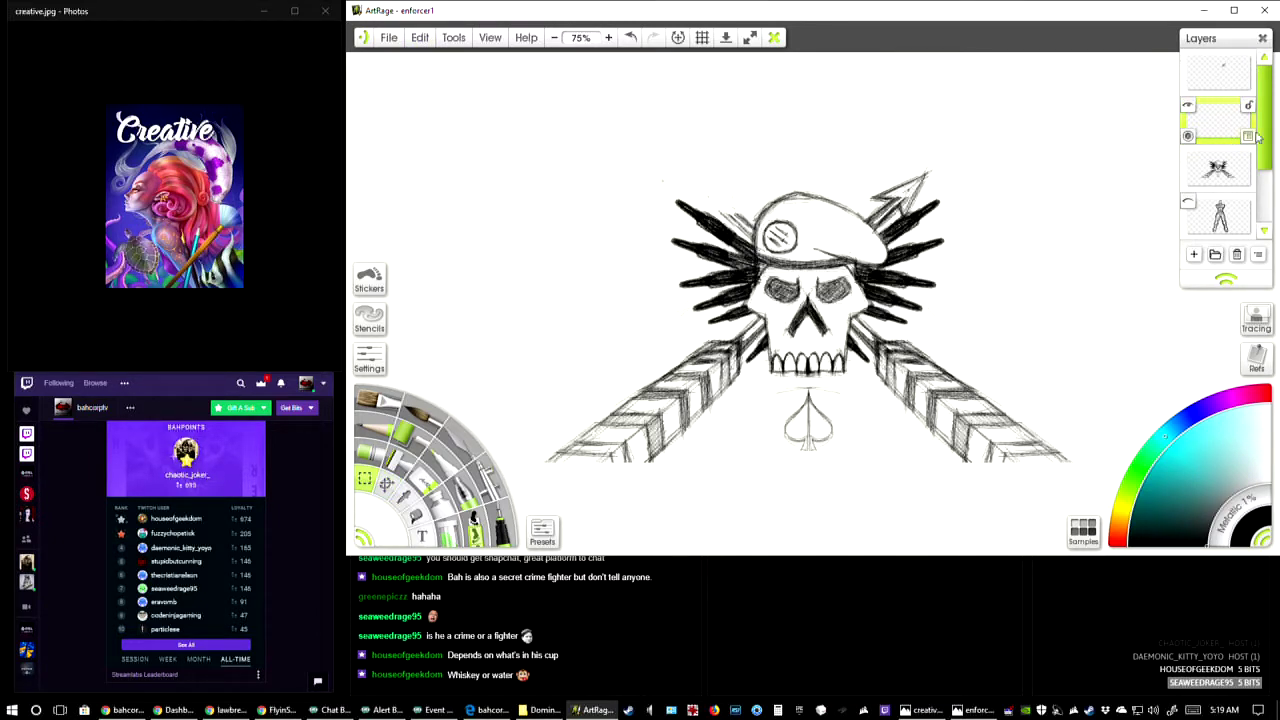
click(1256, 138)
click(1226, 135)
click(1250, 136)
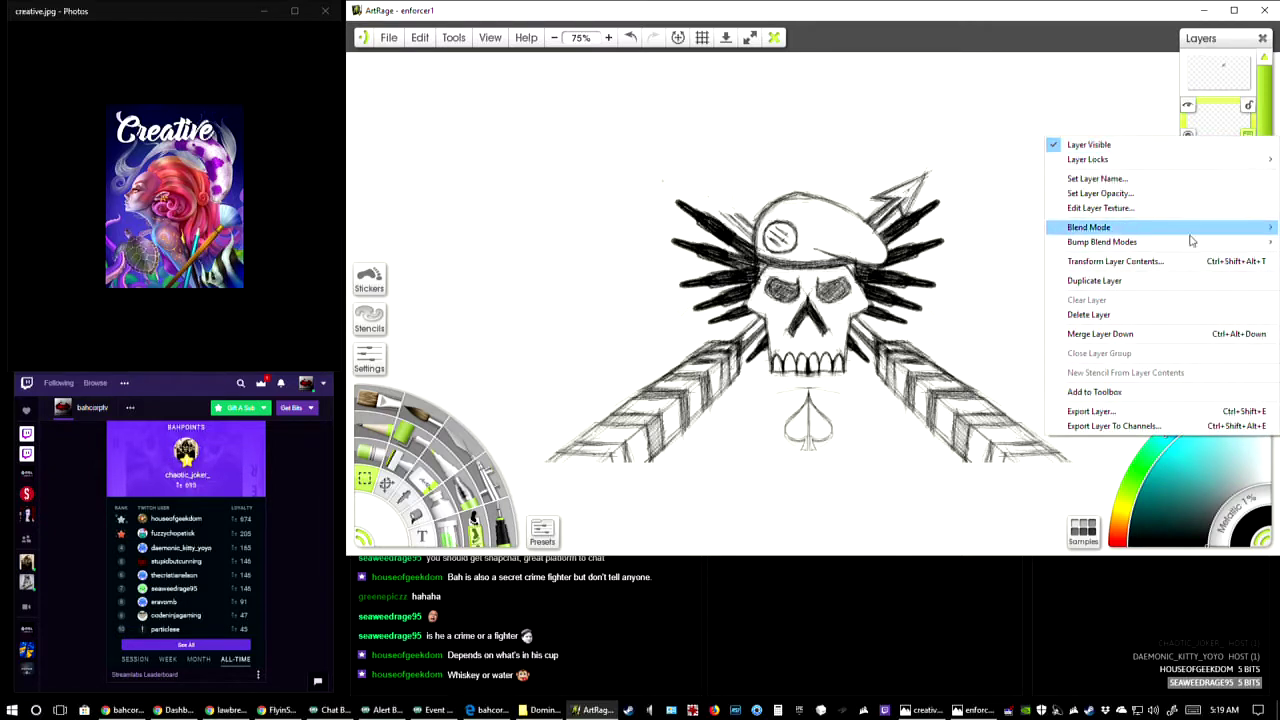
click(1117, 316)
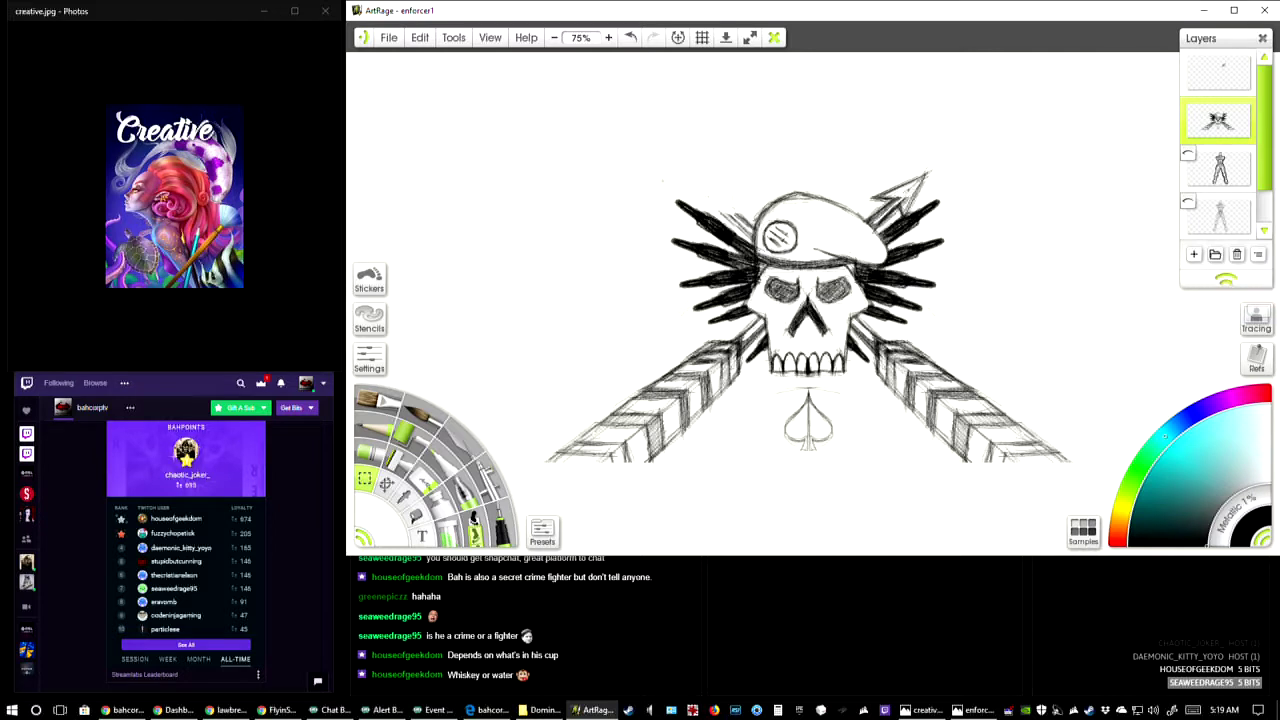
key(ctrl+z)
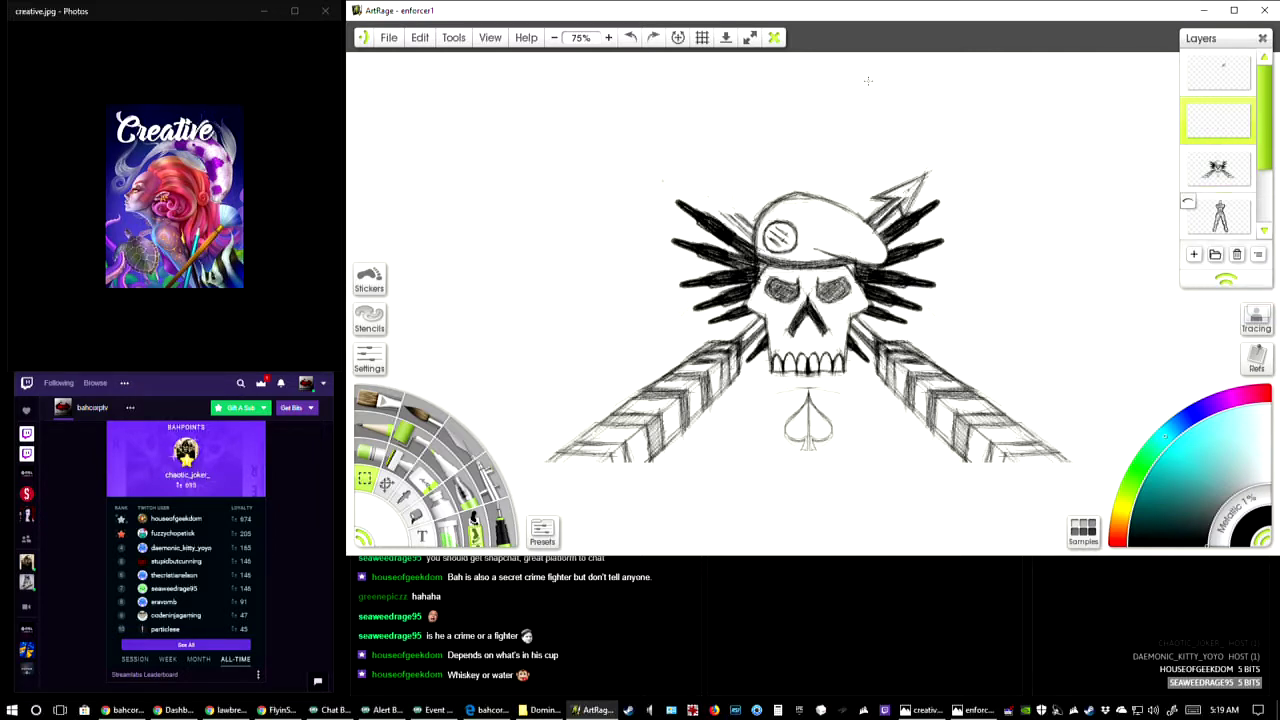
click(1248, 135)
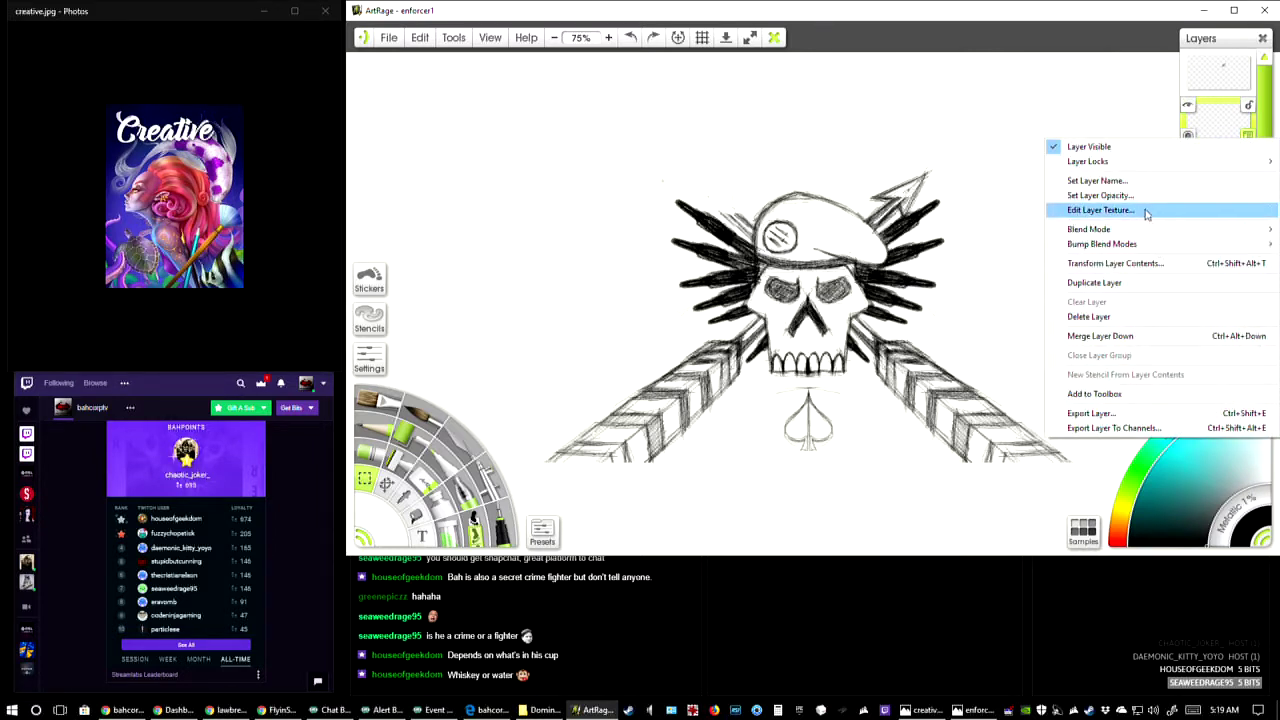
click(1106, 316)
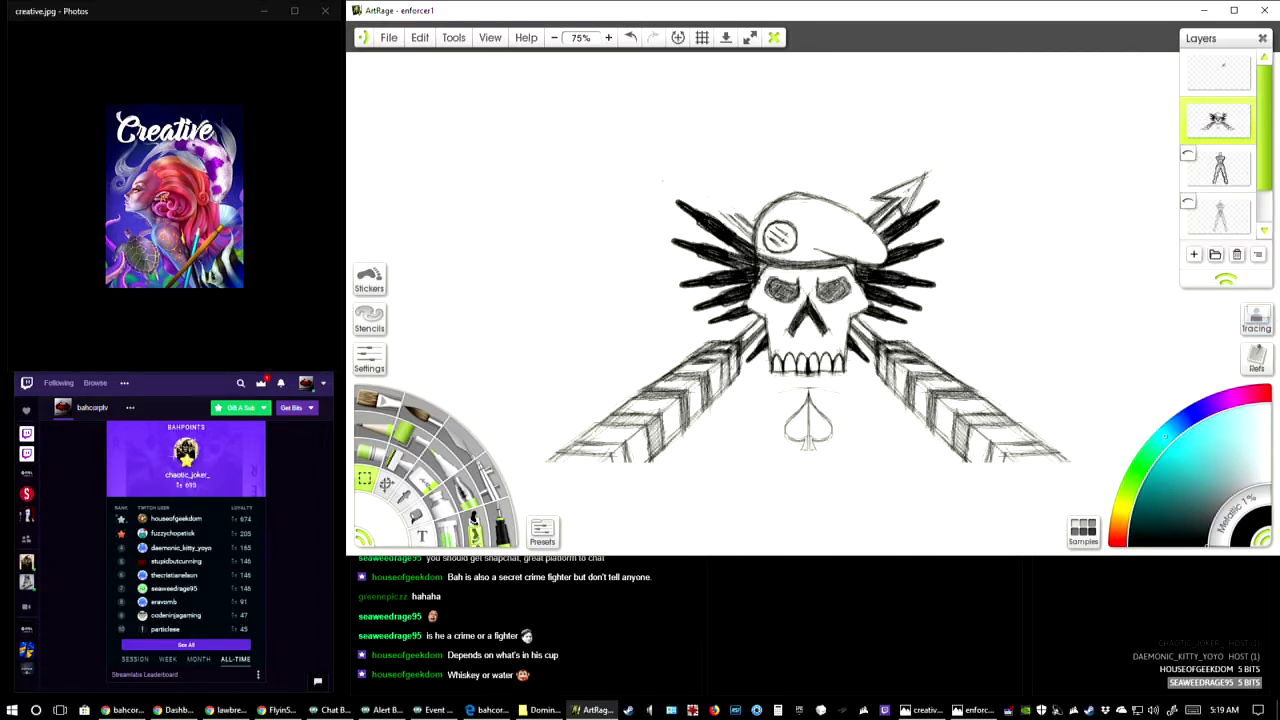
- Merge the shortened arrowhead's layer down into the skull sketch layer
click(1221, 74)
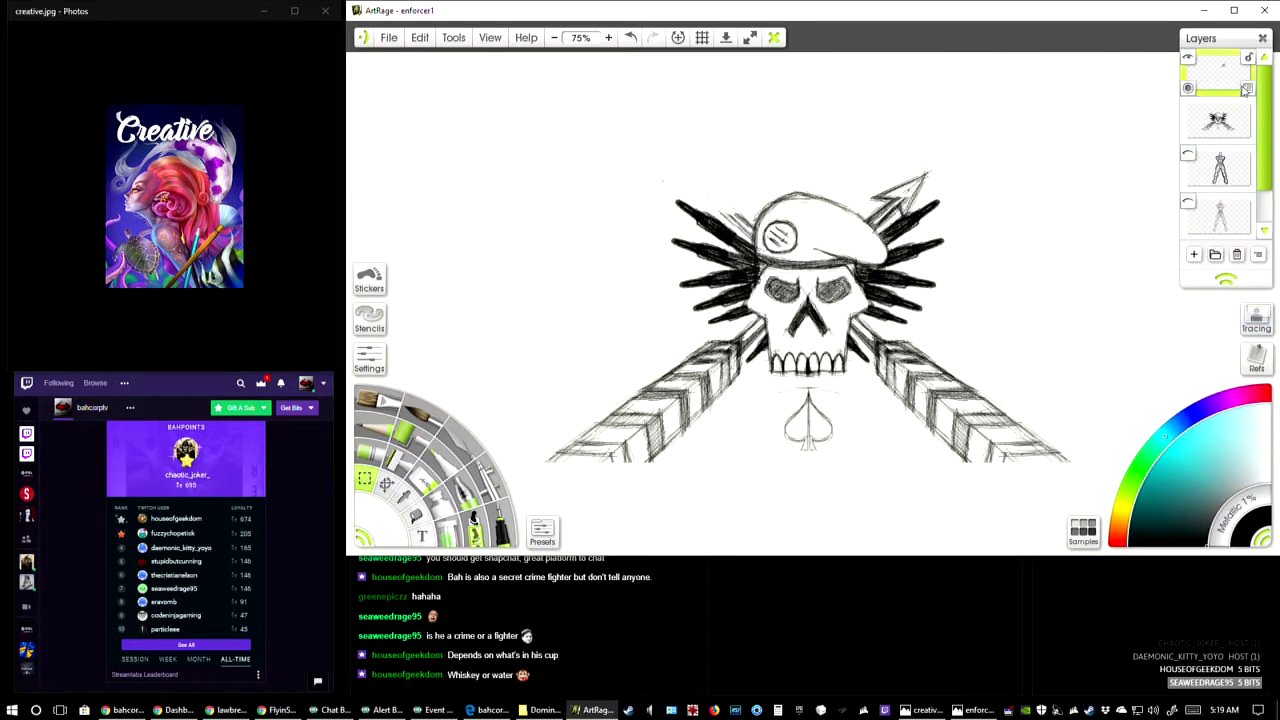
click(1248, 86)
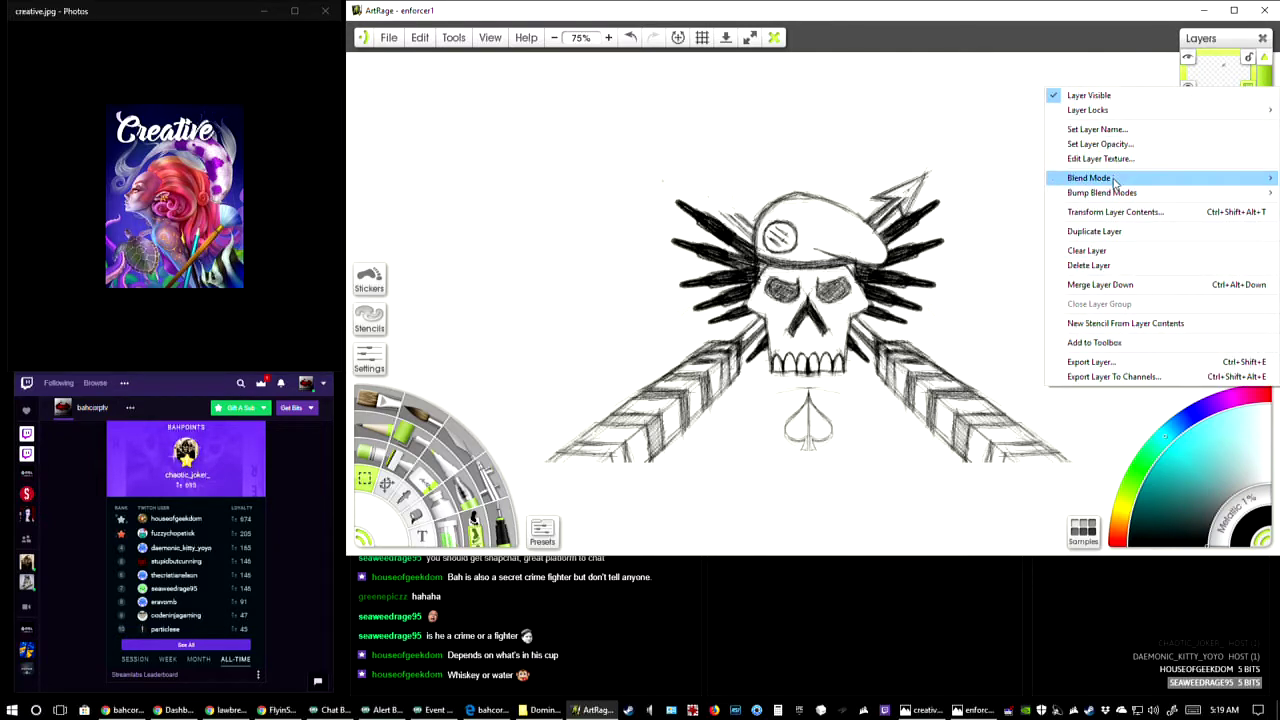
click(1100, 285)
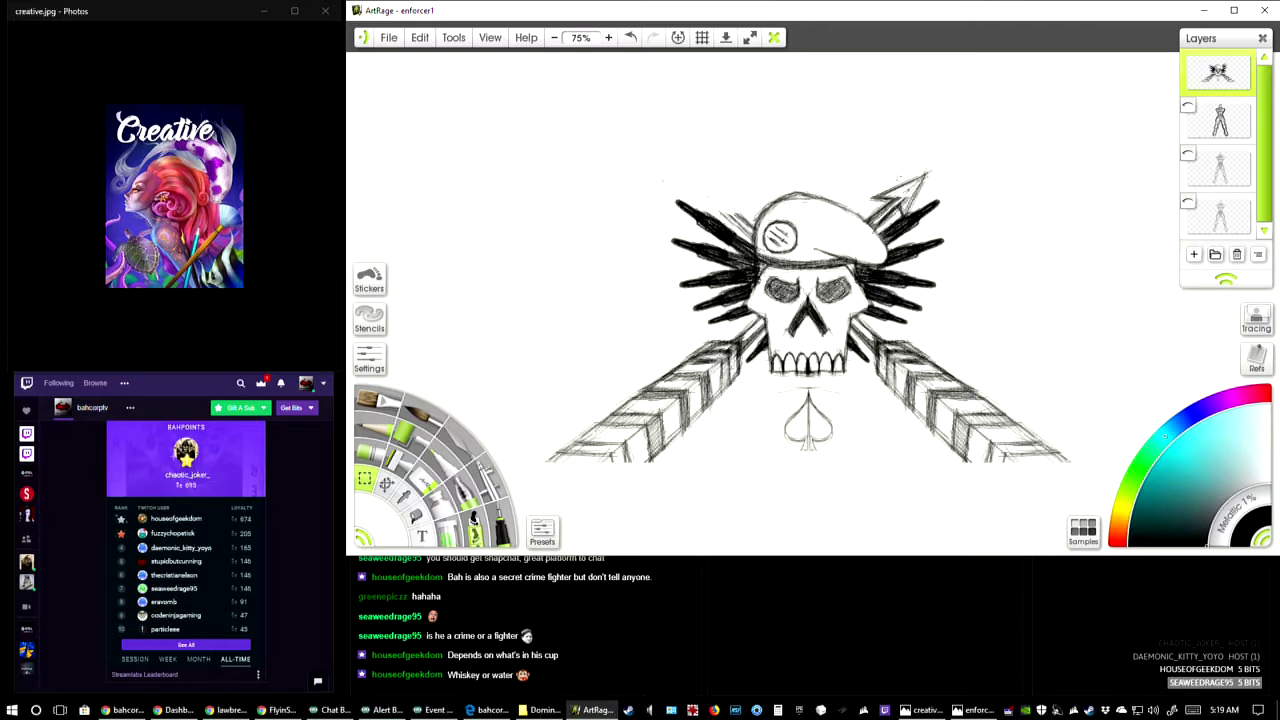
- Cut a rectangle around the arrowhead to the clipboard and undo the cut to keep the original in the sketch
drag(856, 132, 977, 222)
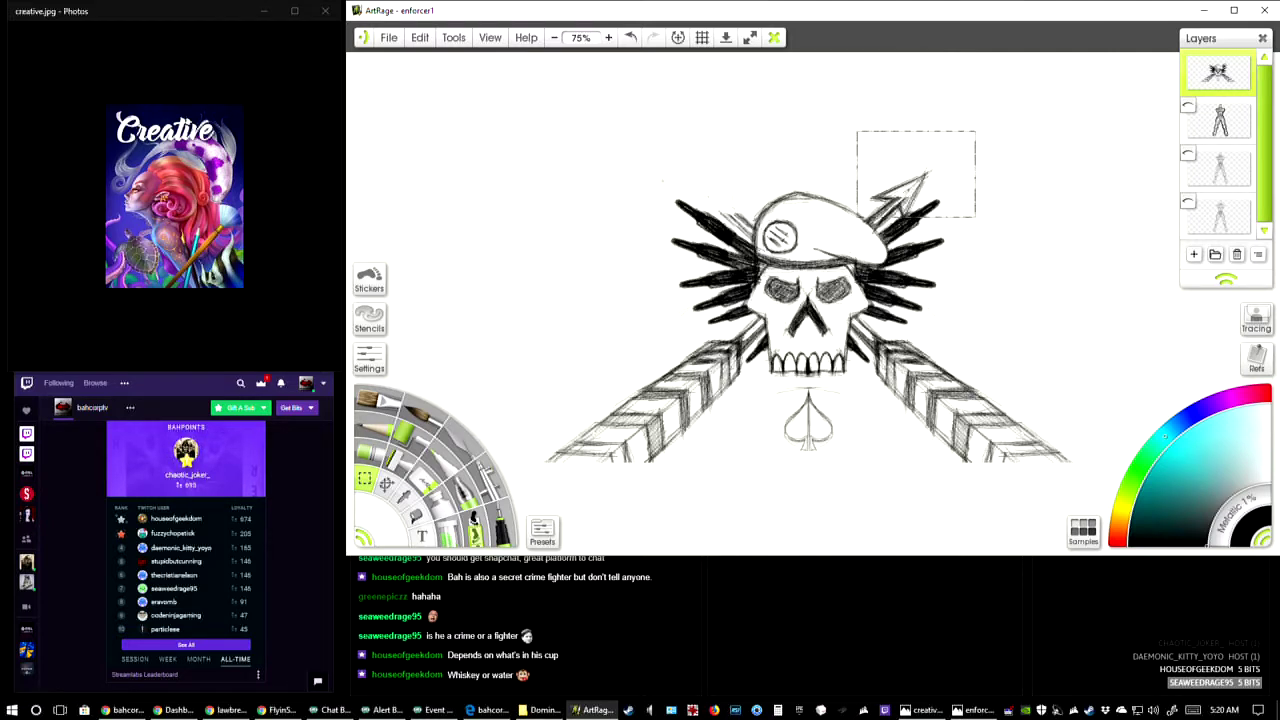
click(419, 37)
click(447, 91)
right_click(957, 149)
click(855, 145)
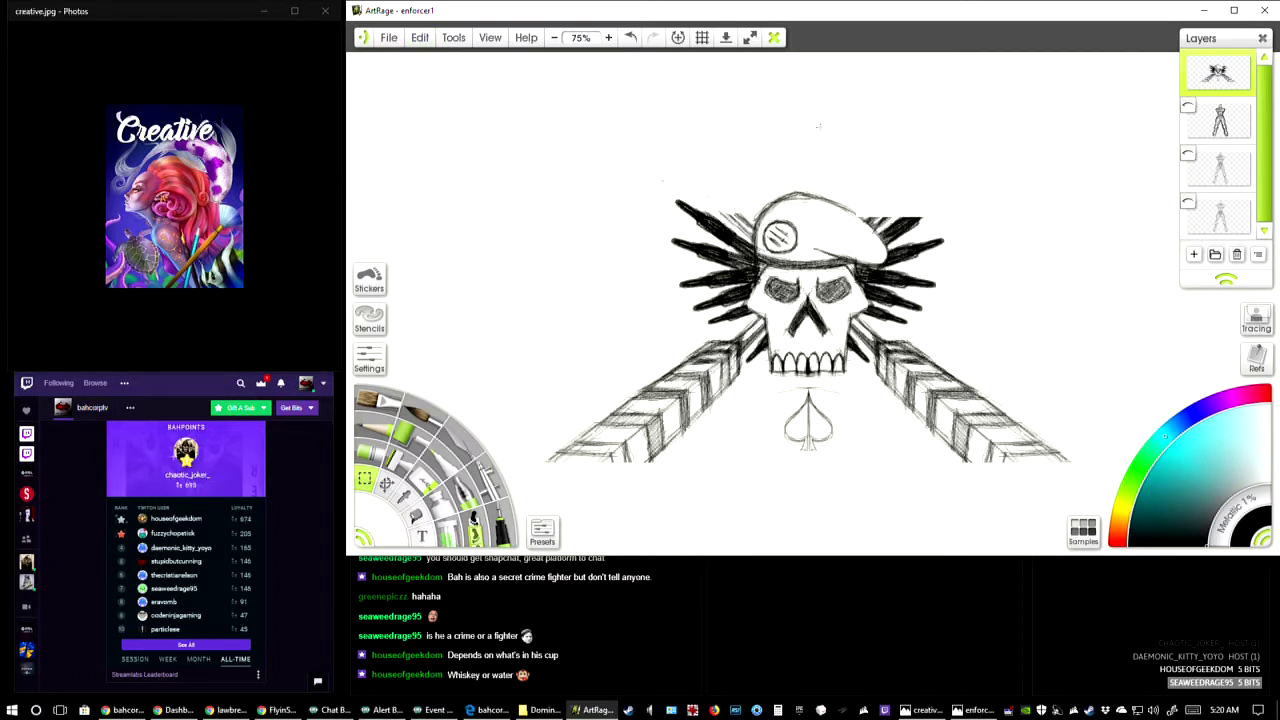
key(ctrl+z)
key(ctrl+z)
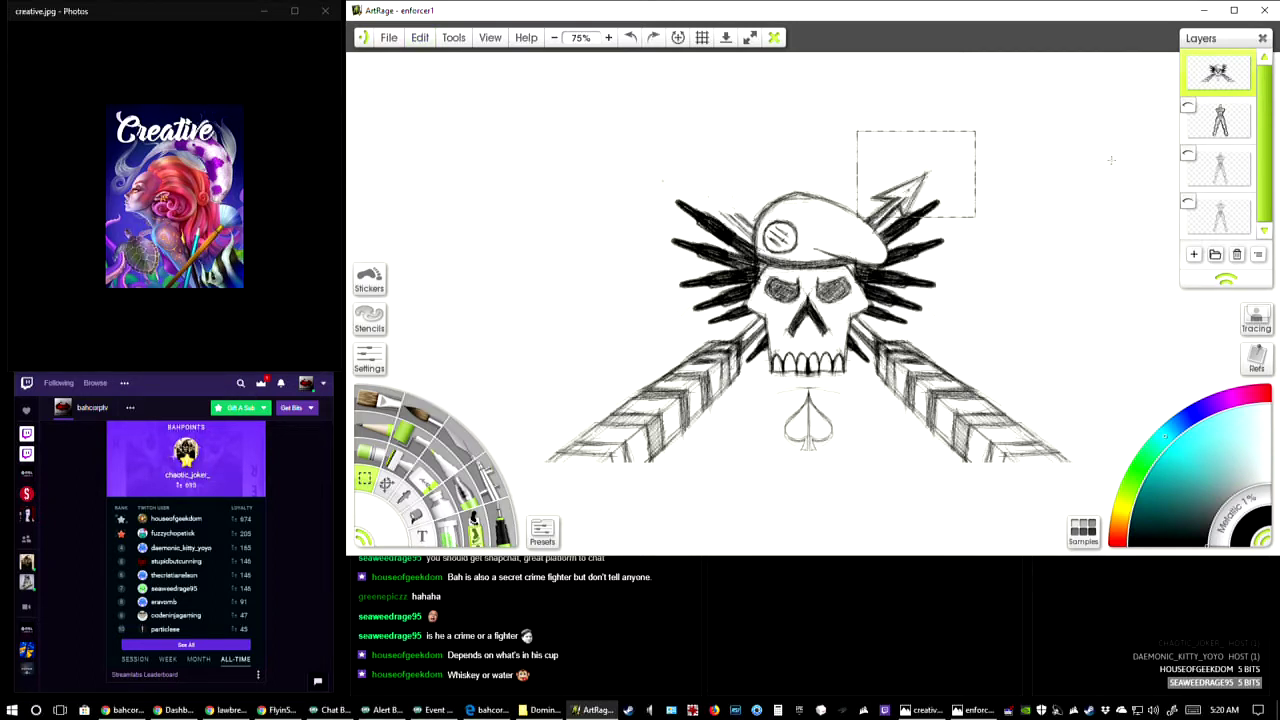
- Clear the selection and paste the arrowhead as a new layer
click(994, 187)
right_click(551, 101)
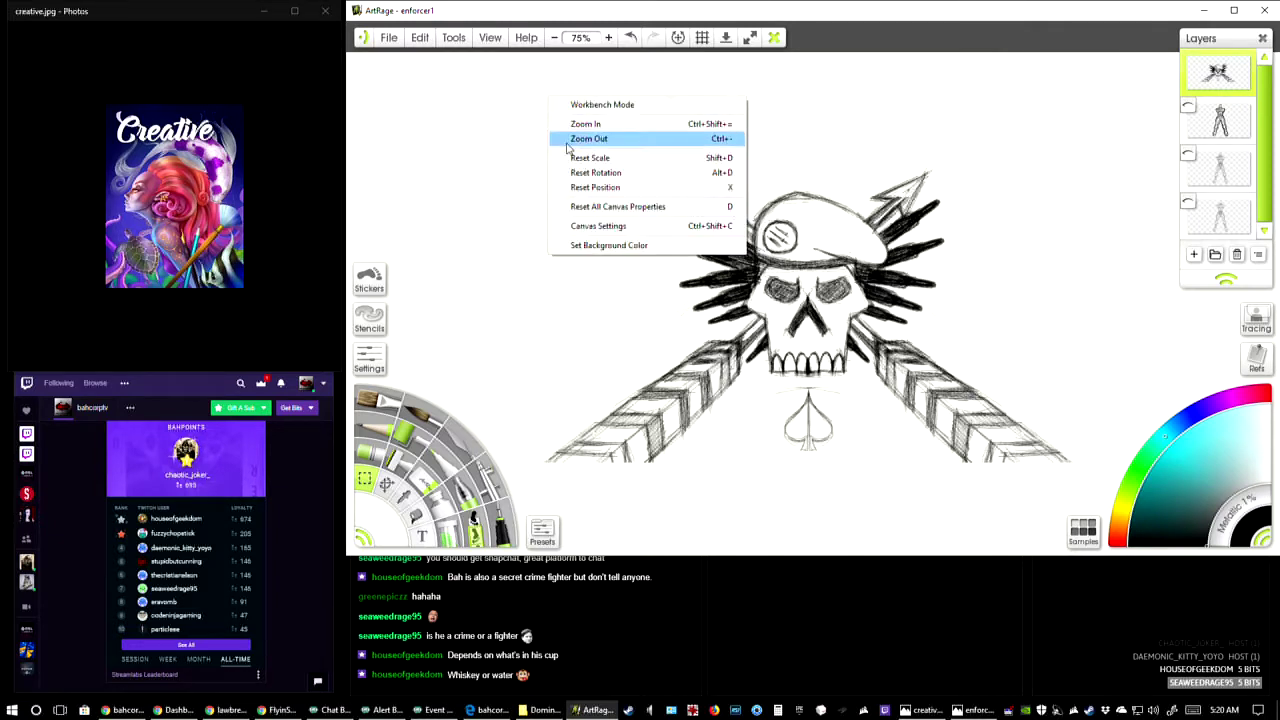
click(419, 37)
click(438, 121)
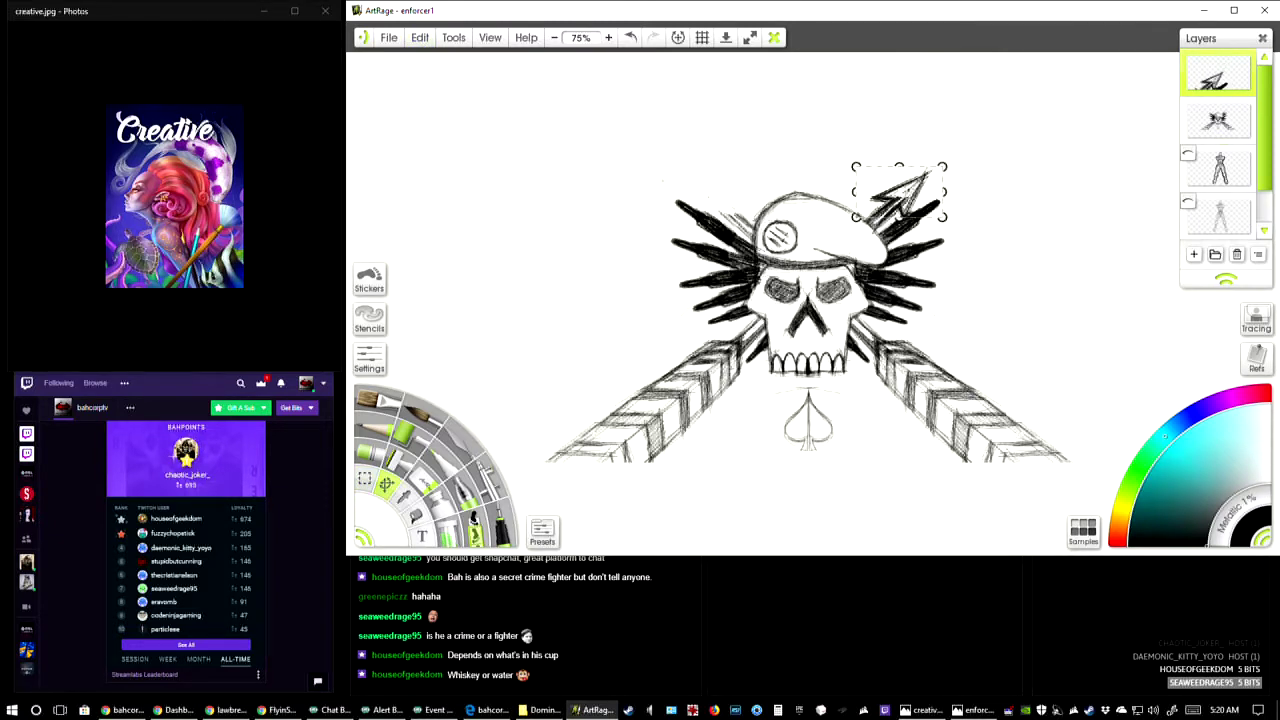
- Flip the pasted arrowhead horizontally and align it with the shaft stub on the beret's badge side
right_click(914, 196)
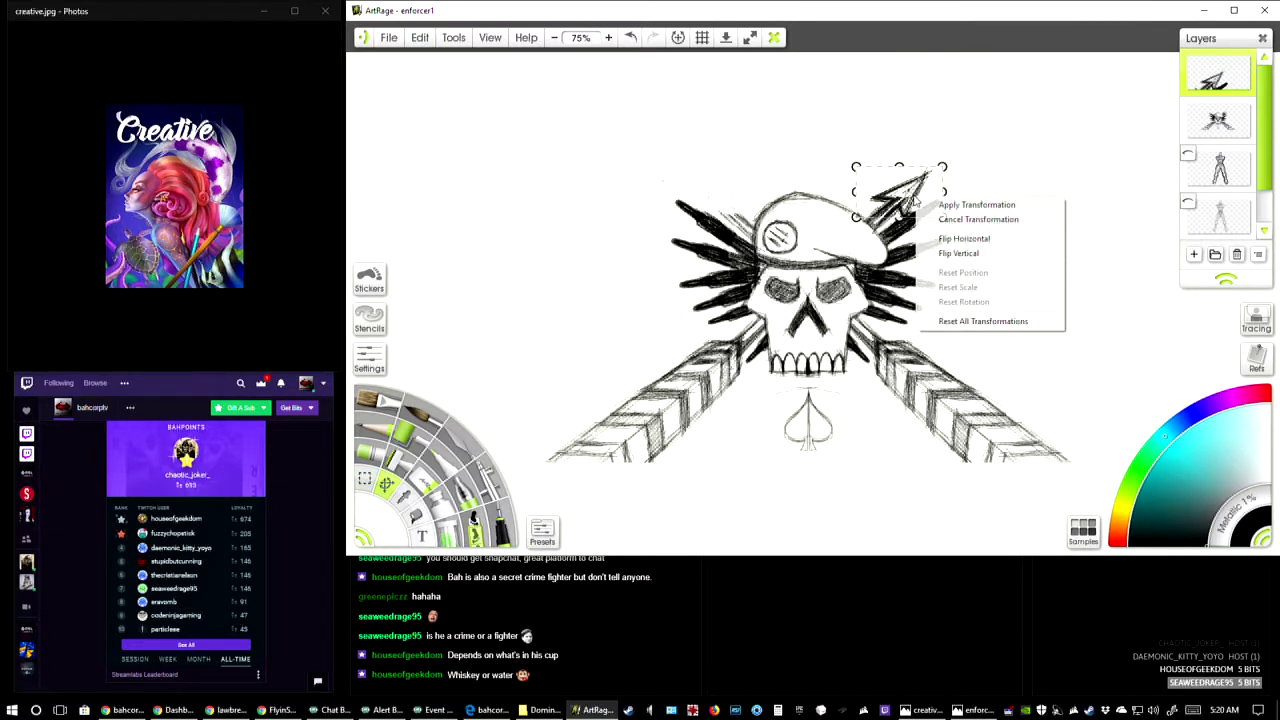
click(976, 244)
drag(888, 195, 714, 196)
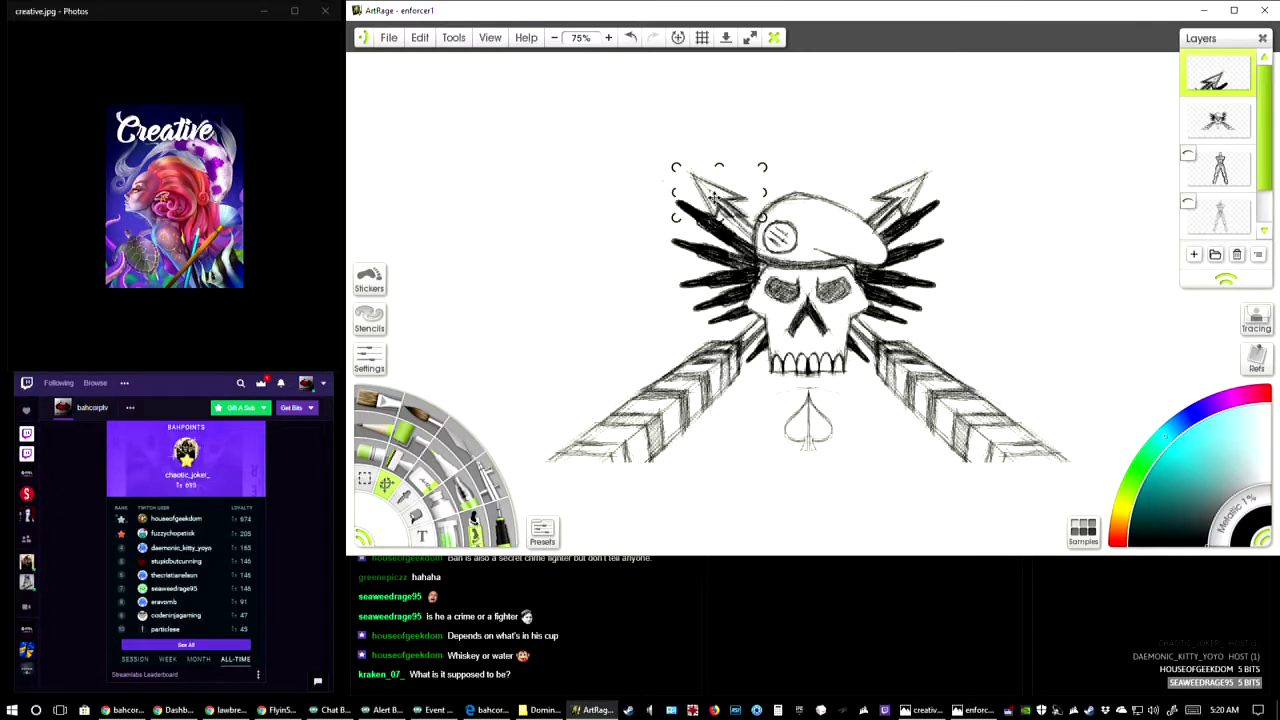
drag(712, 197, 710, 197)
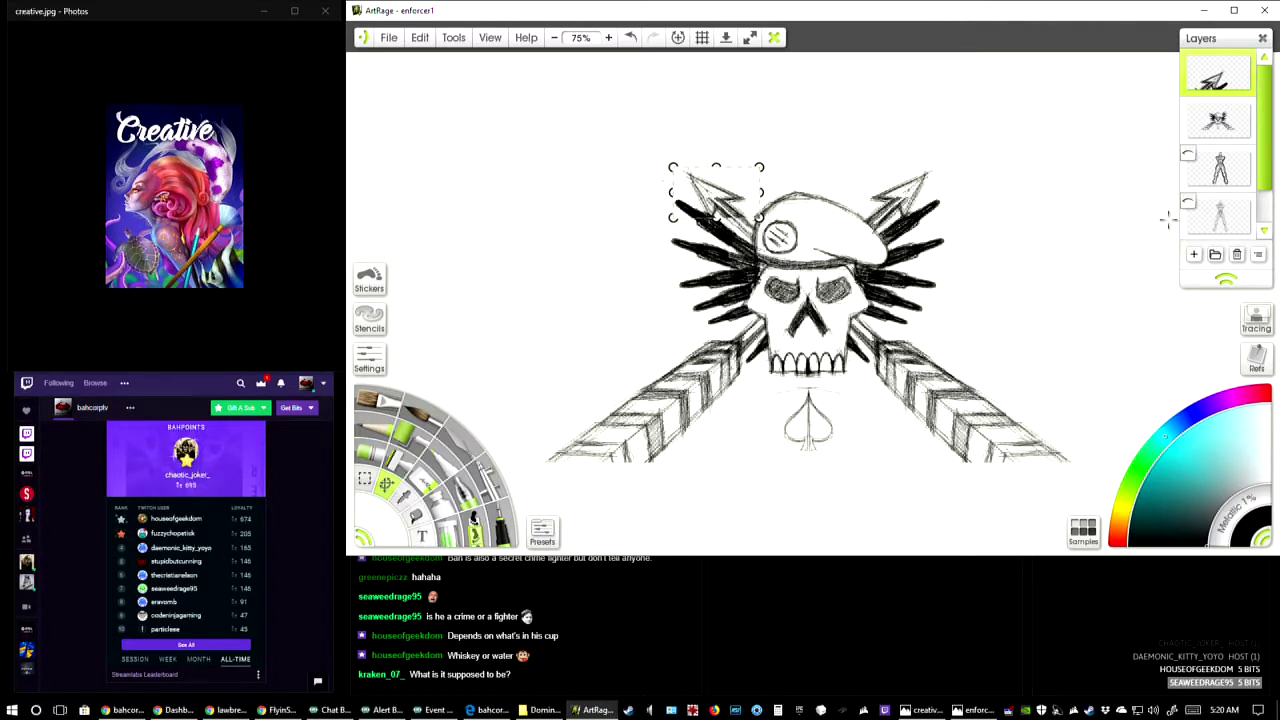
click(946, 166)
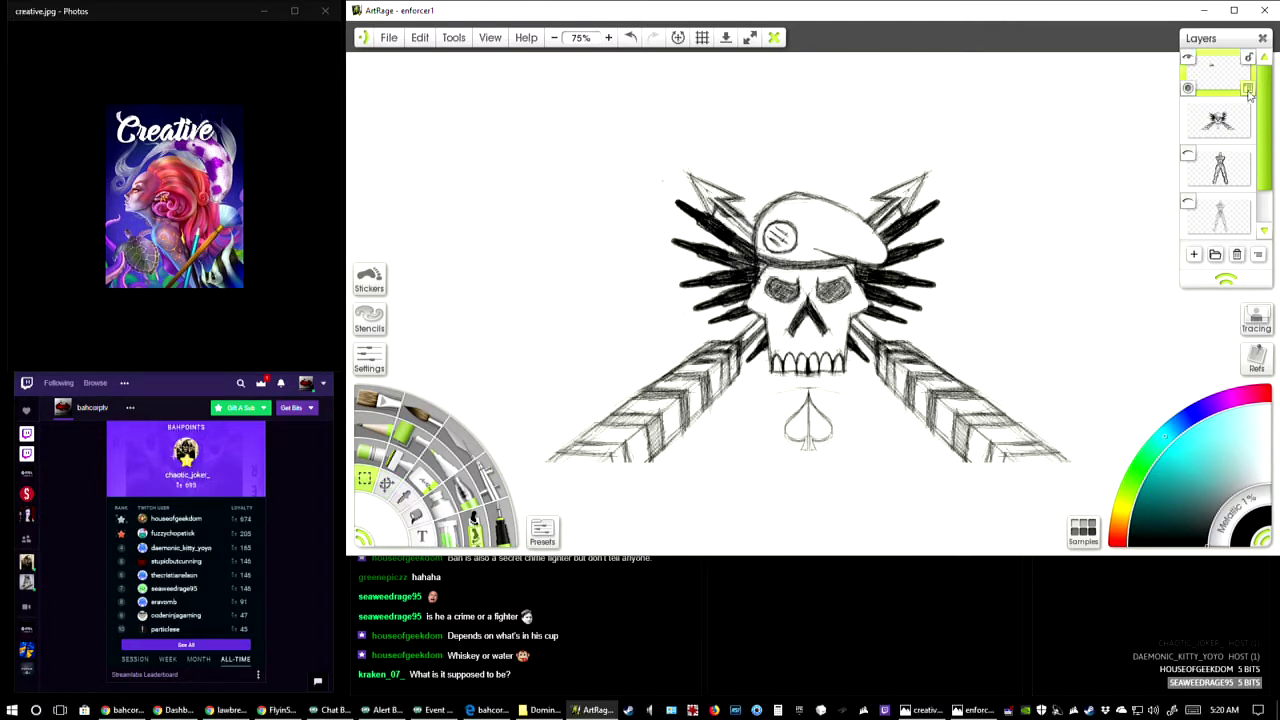
- Merge the flipped arrowhead's layer down into the skull sketch layer
click(1247, 89)
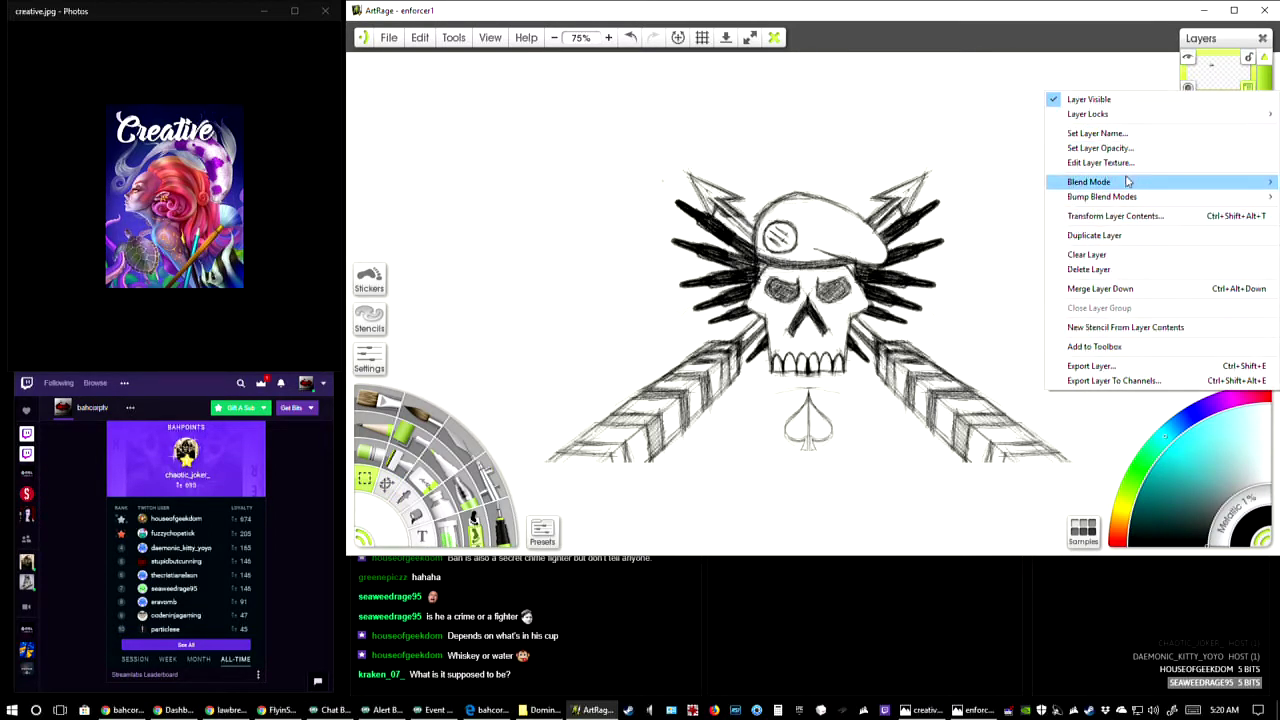
click(1136, 294)
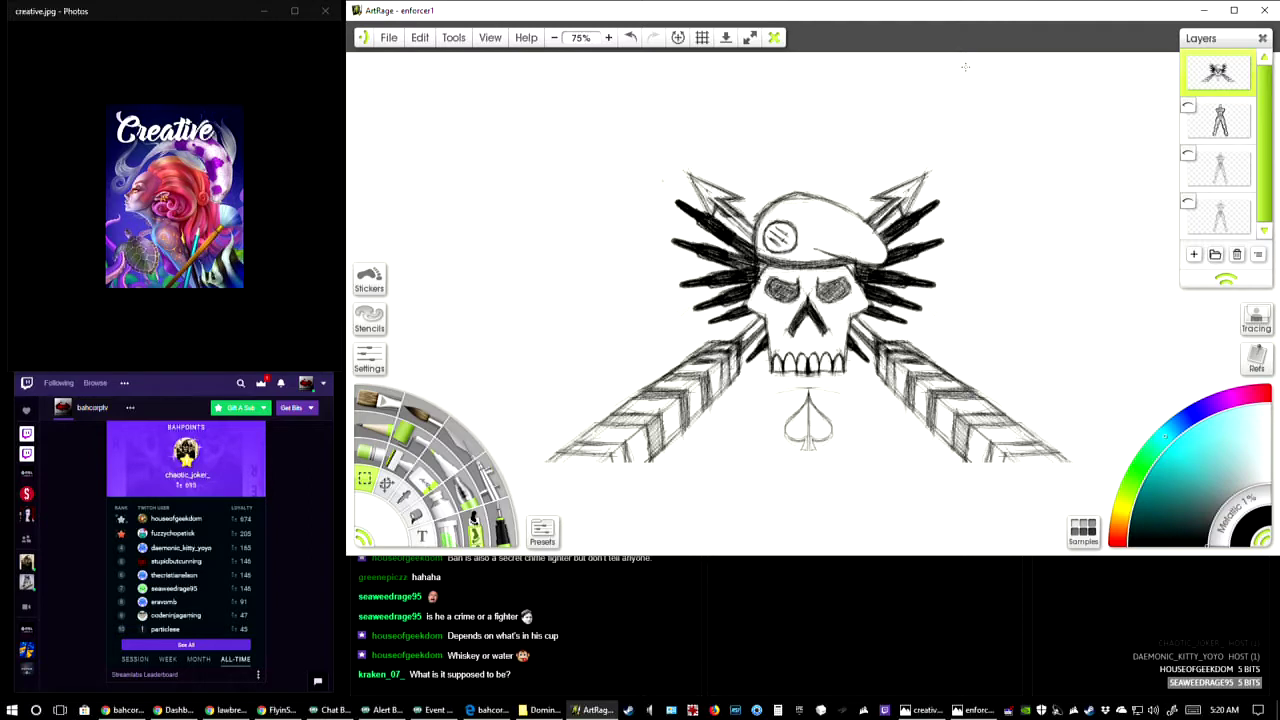
mouse_move(1192, 118)
- Widen the lawroster.png window in Photos and zoom in on the Enforcer class icon for reference
click(174, 220)
drag(591, 95, 572, 97)
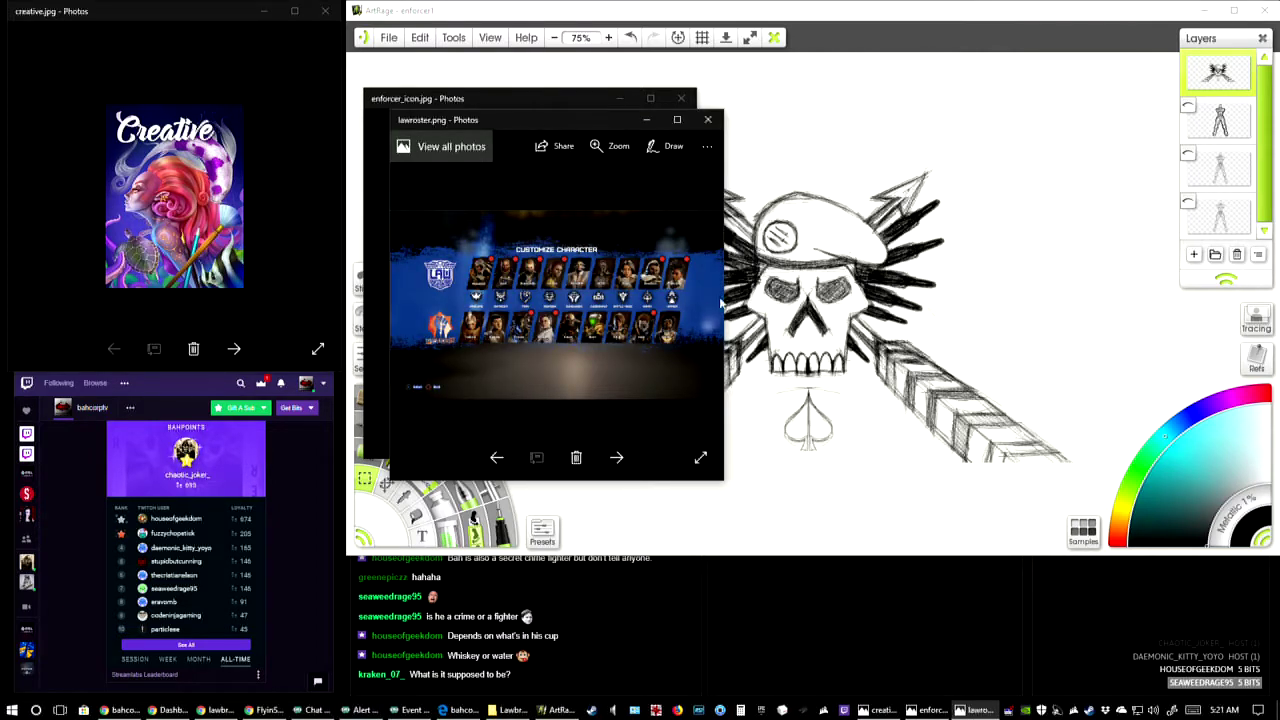
drag(723, 302, 1252, 302)
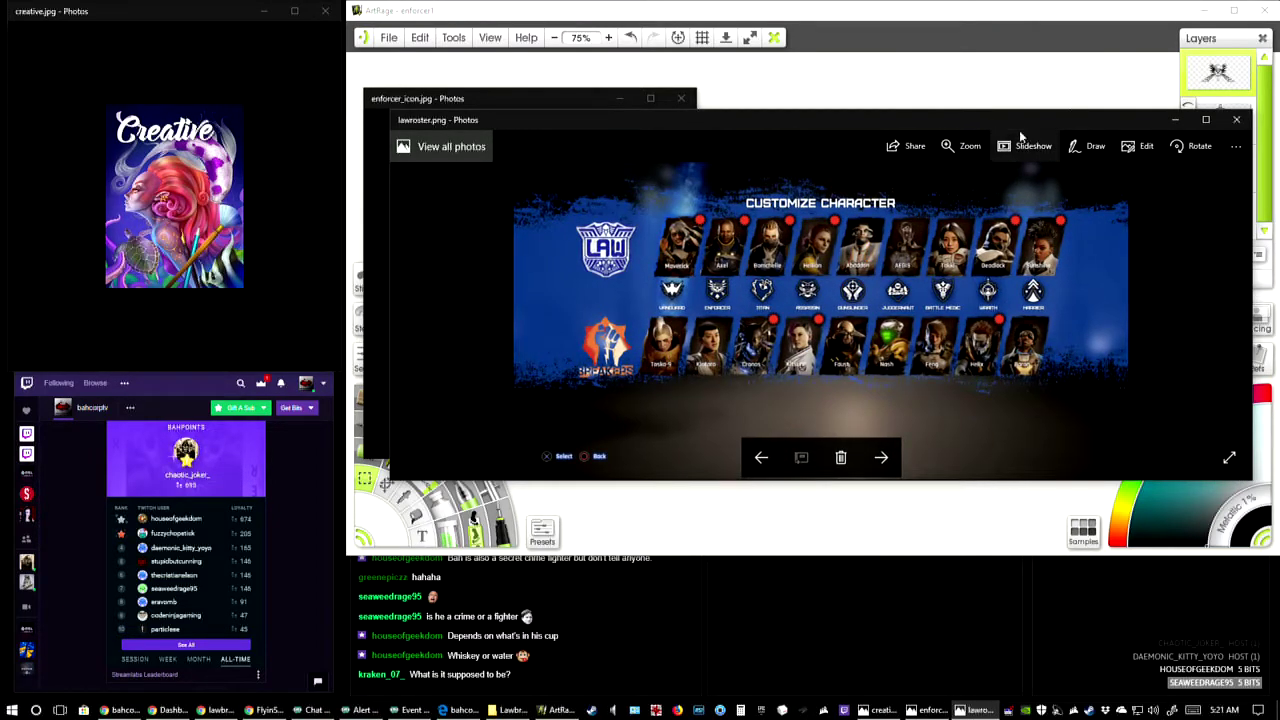
click(967, 150)
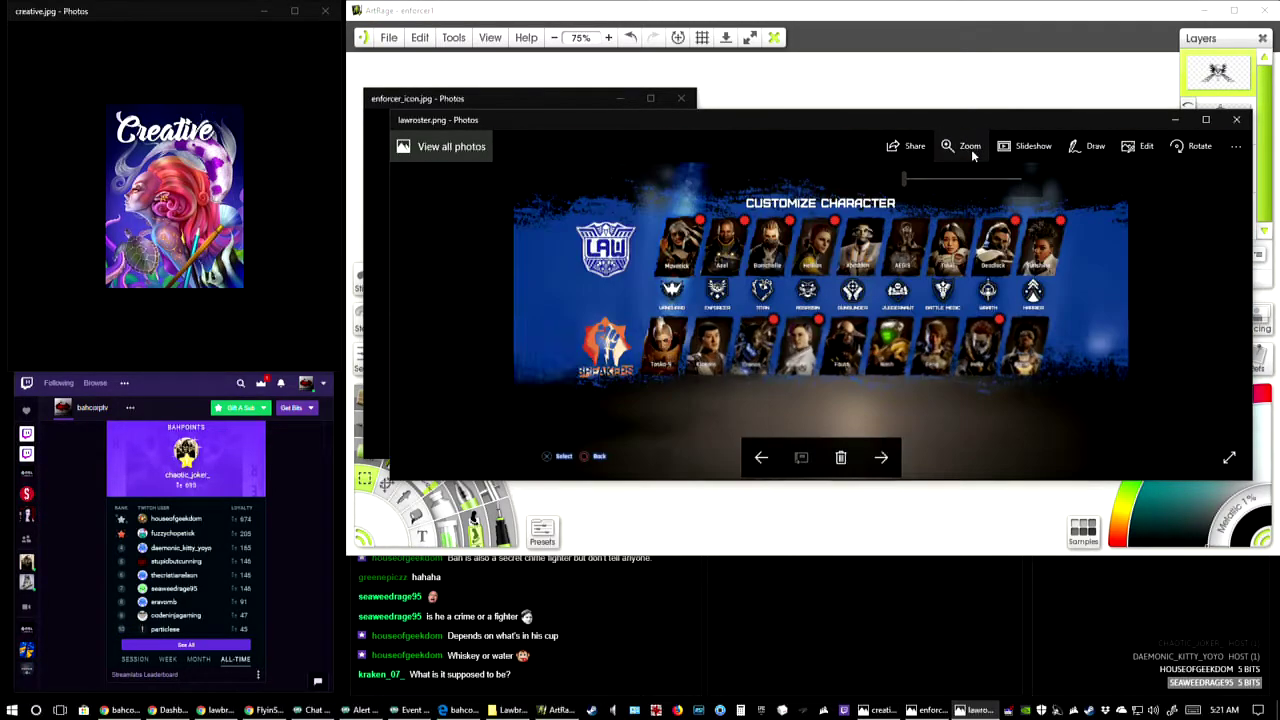
drag(952, 190, 967, 190)
drag(570, 277, 724, 320)
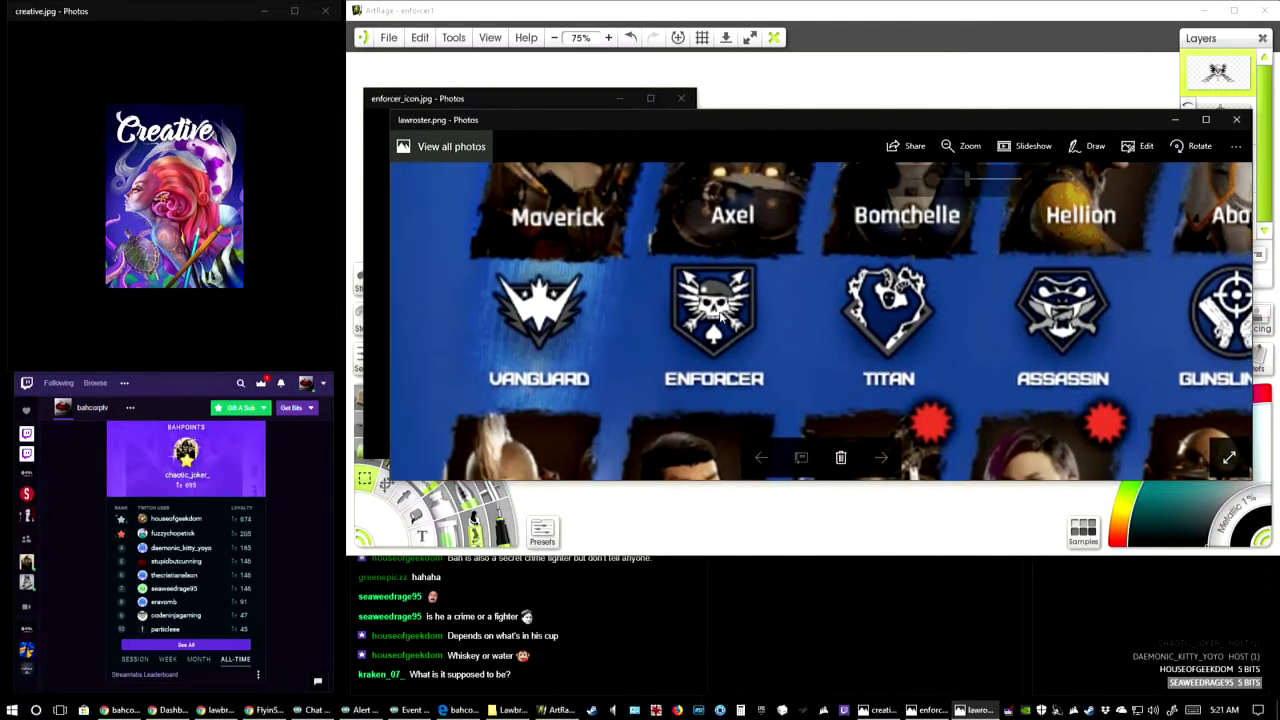
- Narrow the lawroster.png window, inspect the Enforcer icon up close again, and close the image
drag(1252, 288, 724, 290)
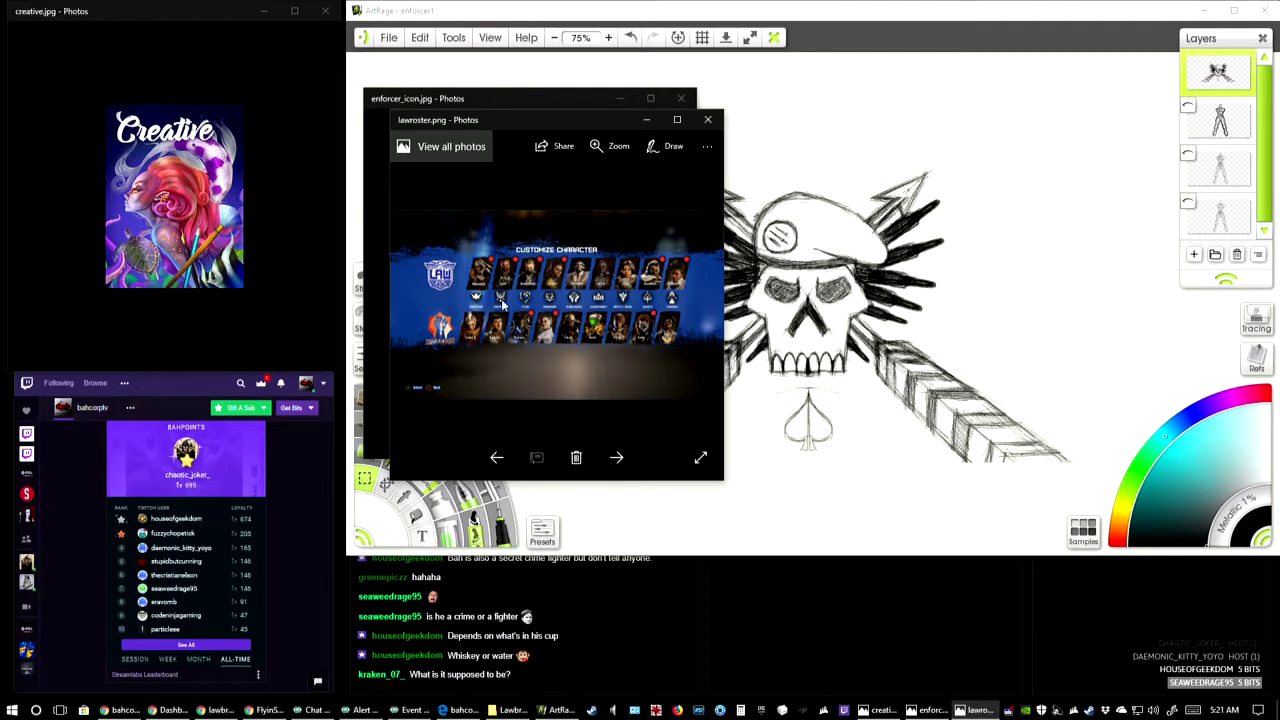
scroll(501, 306, up, 2)
click(602, 150)
drag(555, 179, 604, 182)
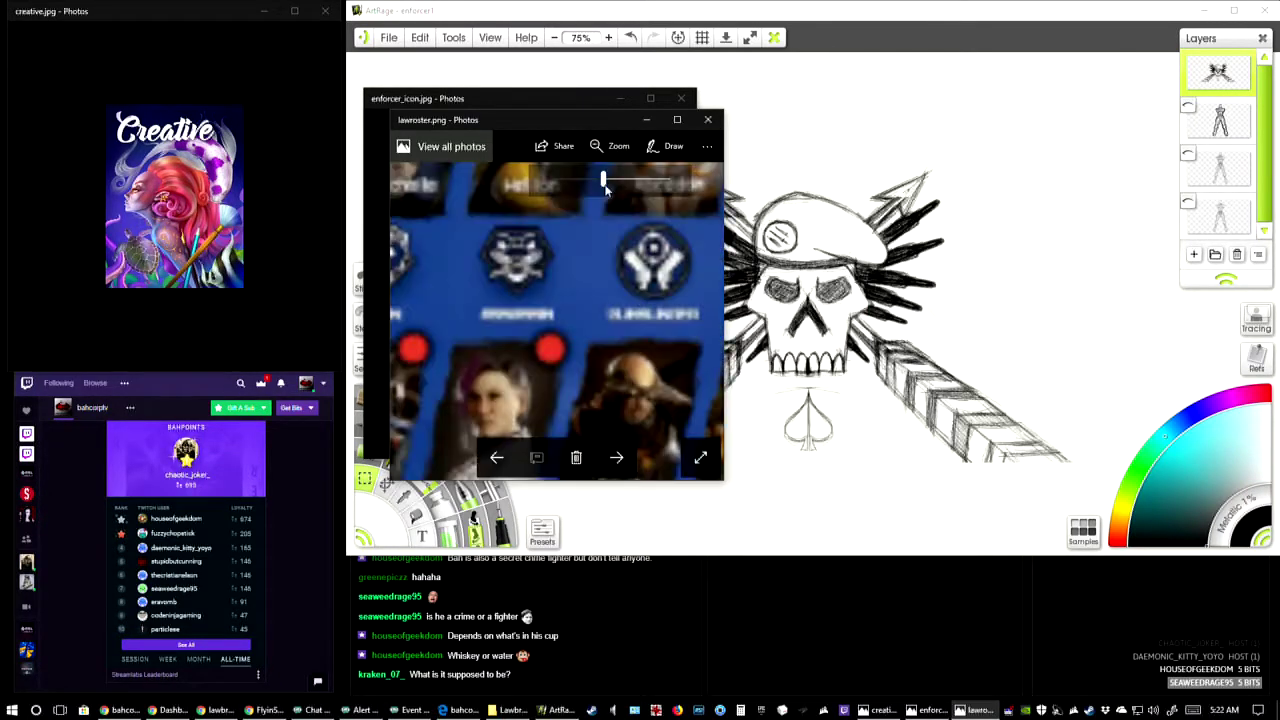
mouse_move(457, 316)
mouse_down()
mouse_move(575, 320)
mouse_move(462, 323)
mouse_up()
drag(594, 323, 686, 327)
drag(480, 318, 666, 322)
mouse_move(531, 286)
mouse_down()
mouse_move(601, 314)
mouse_move(594, 360)
mouse_up()
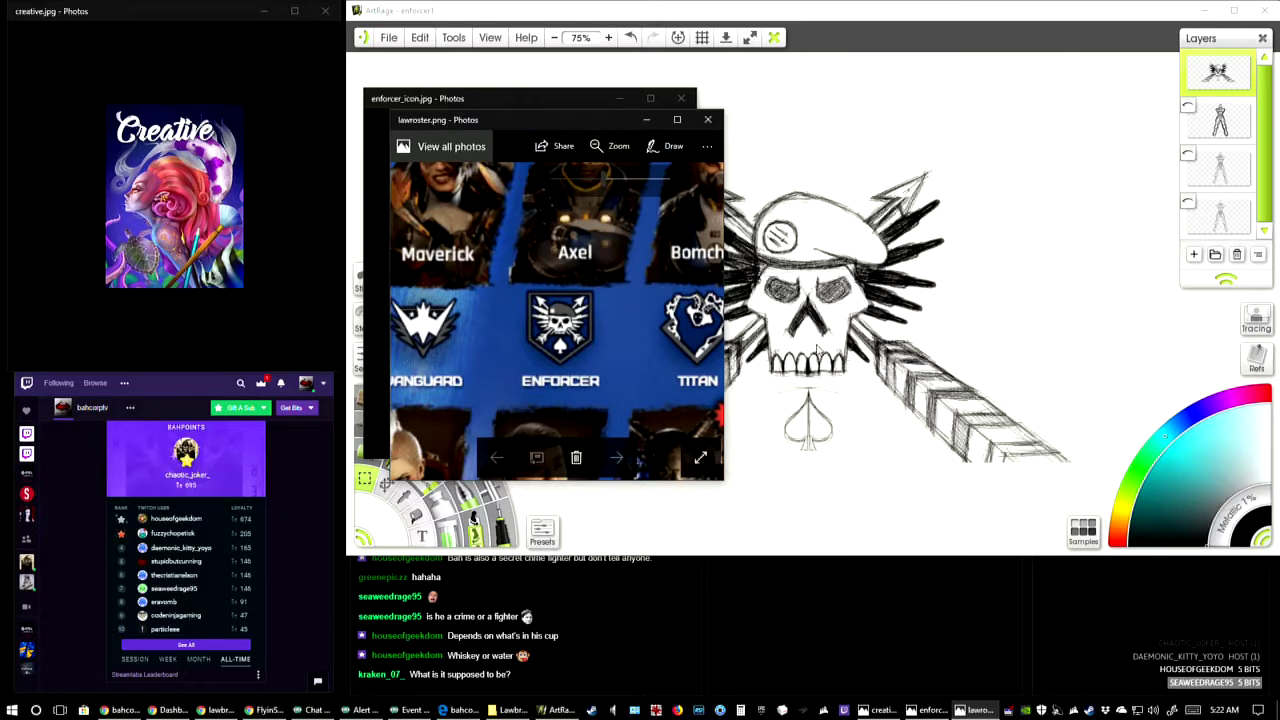
click(707, 119)
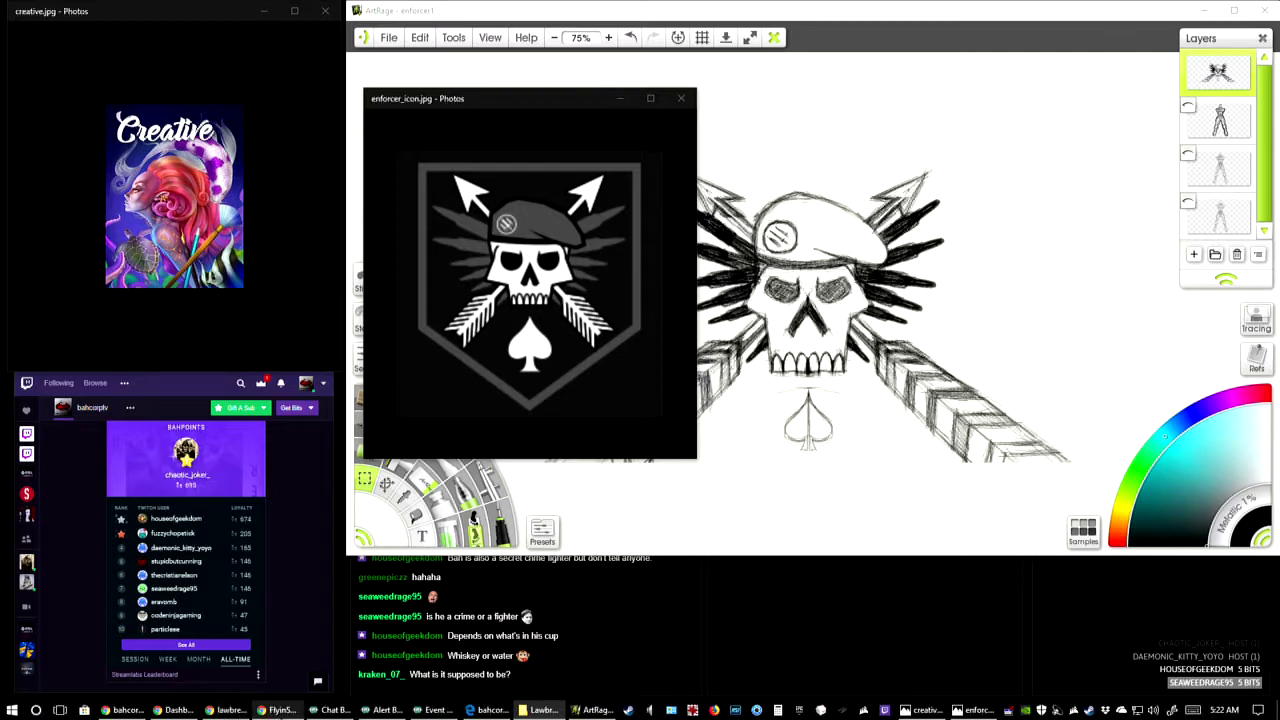
- Switch to lawbreakers fan art book.pdf in the browser and review the Vanguard Class pages through to the Enforcer Class page
click(230, 710)
scroll(884, 297, down, 5)
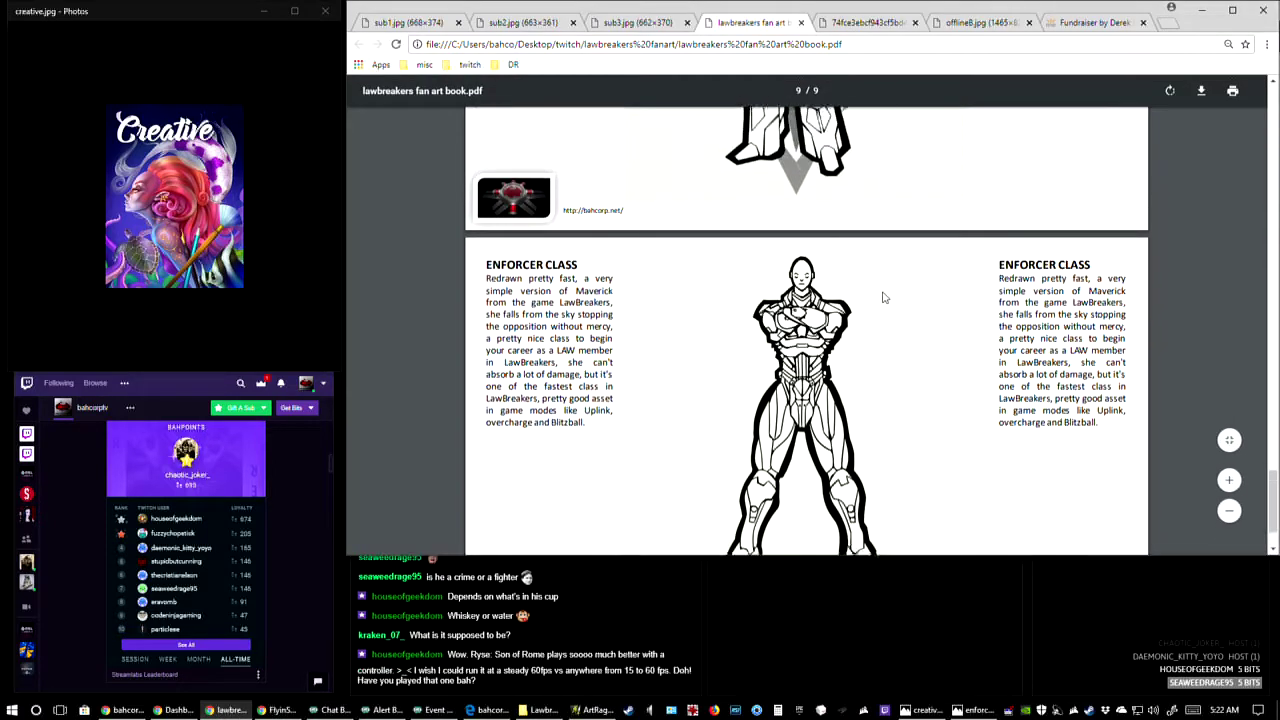
scroll(884, 297, up, 10)
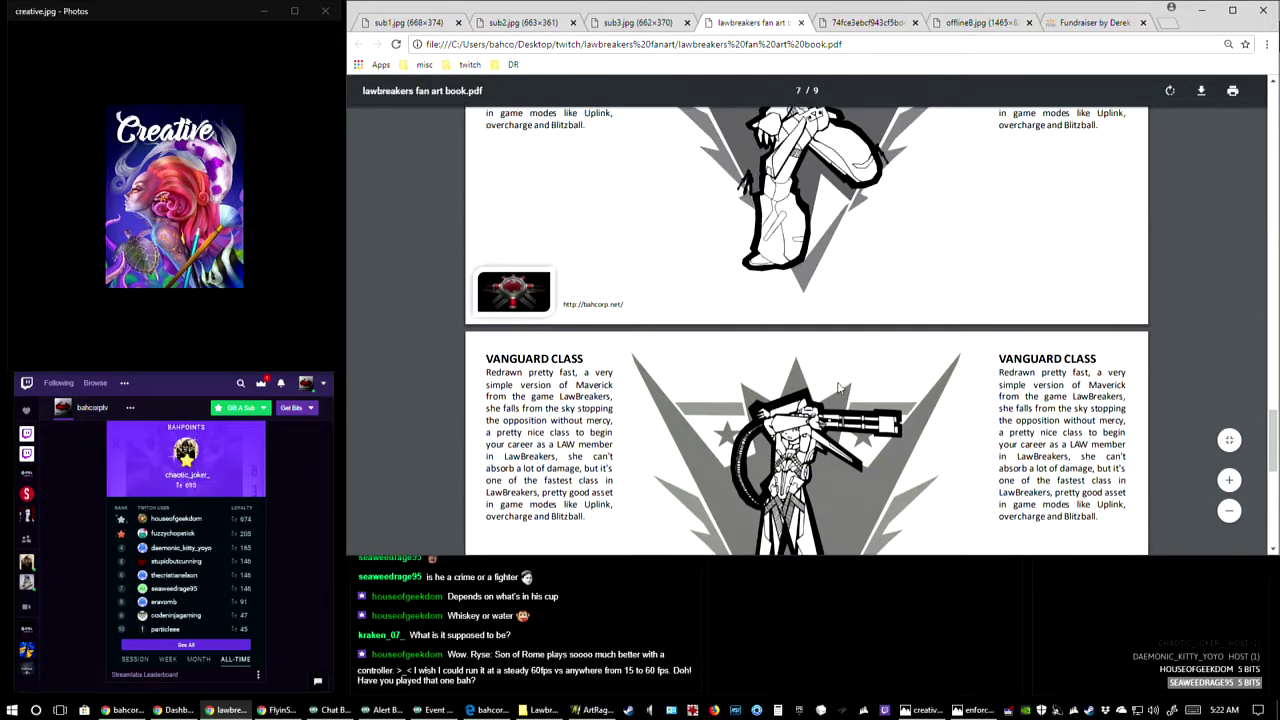
scroll(931, 394, up, 15)
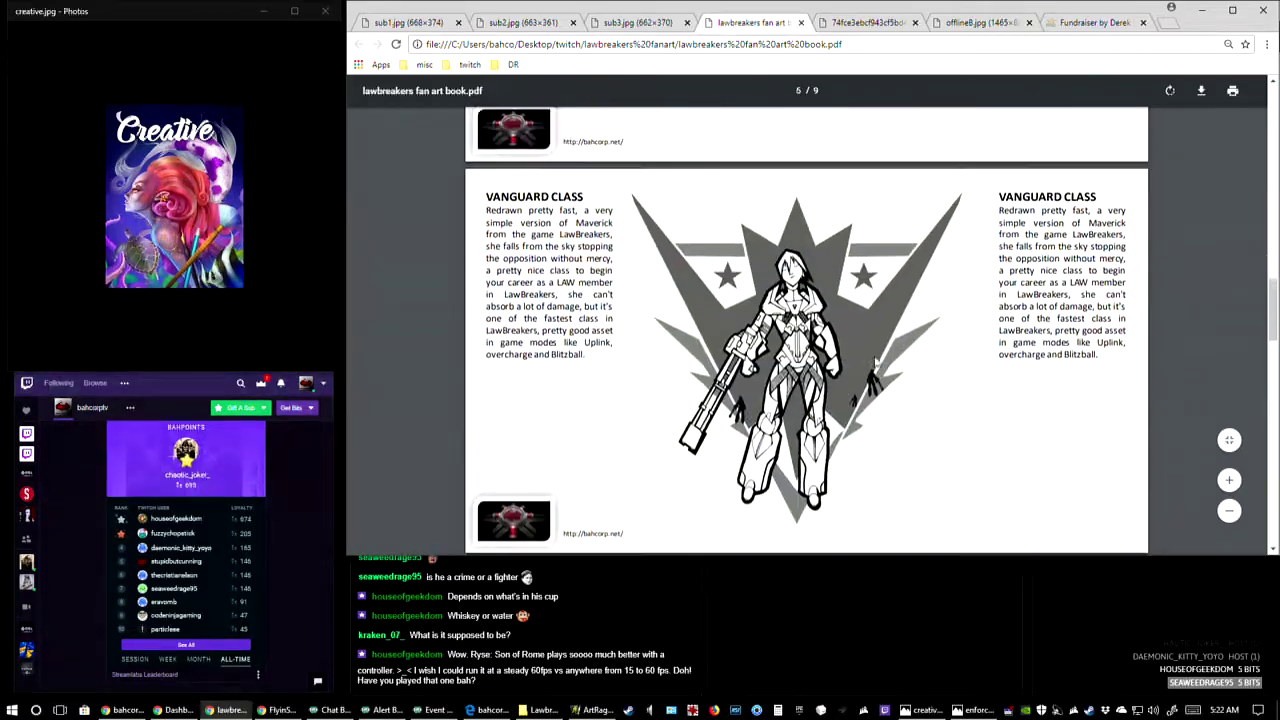
scroll(872, 361, down, 4)
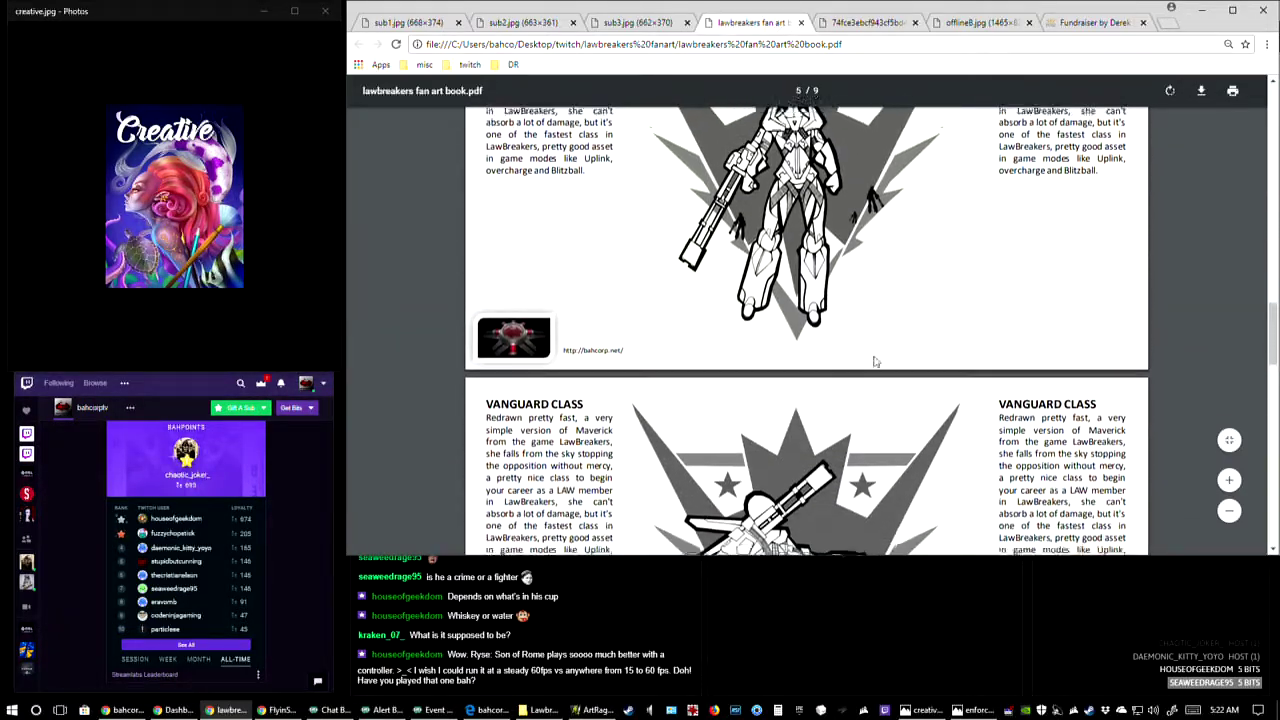
scroll(915, 220, down, 3)
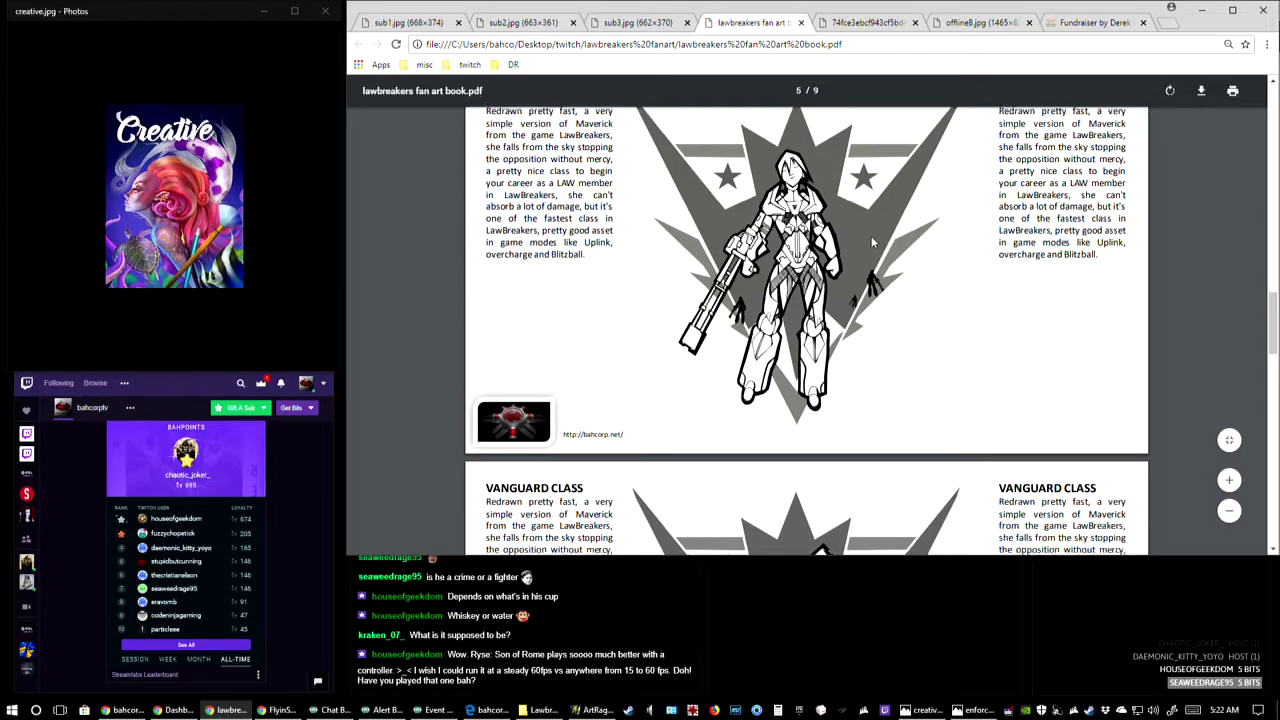
scroll(779, 234, down, 5)
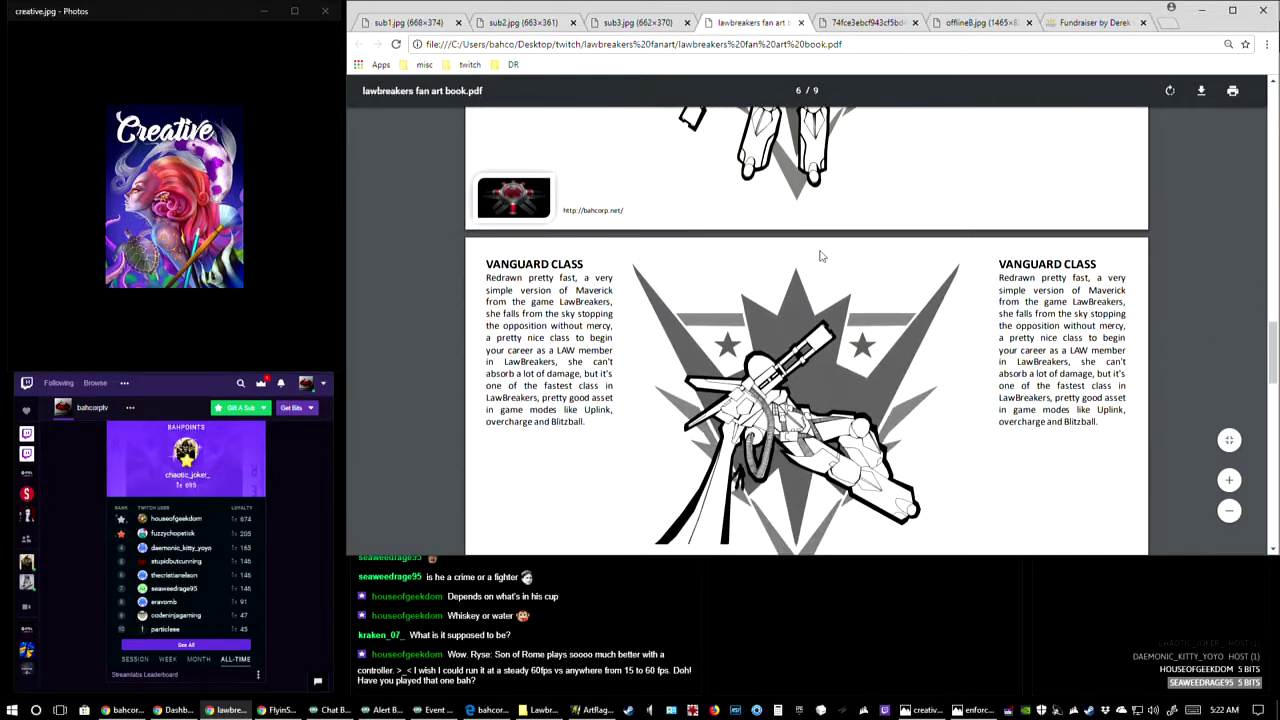
scroll(824, 256, down, 1)
scroll(826, 258, down, 2)
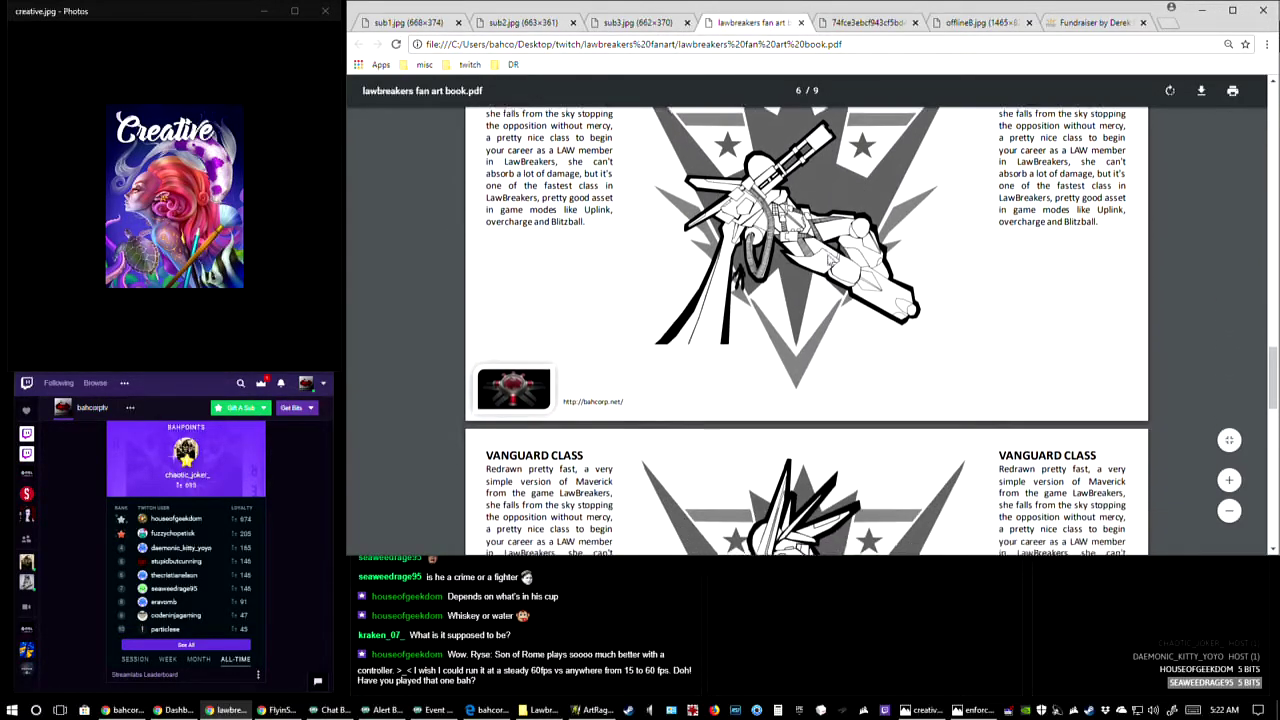
scroll(828, 261, down, 10)
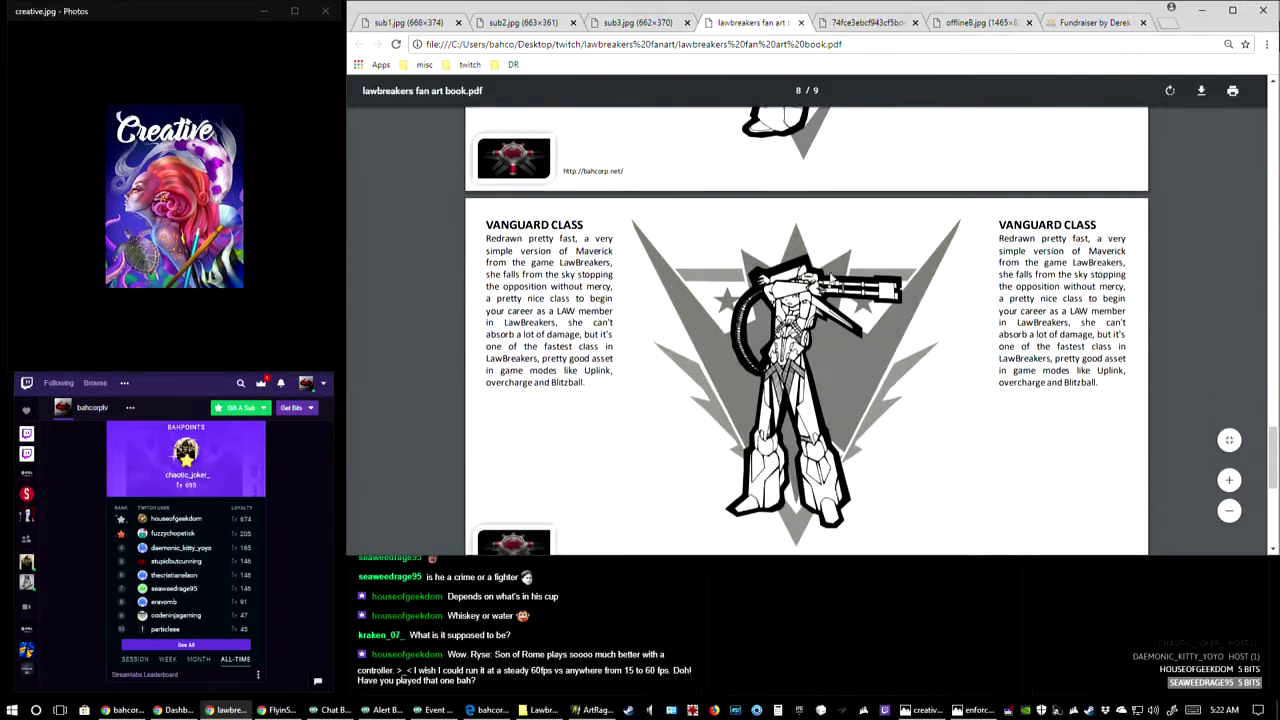
scroll(829, 280, down, 3)
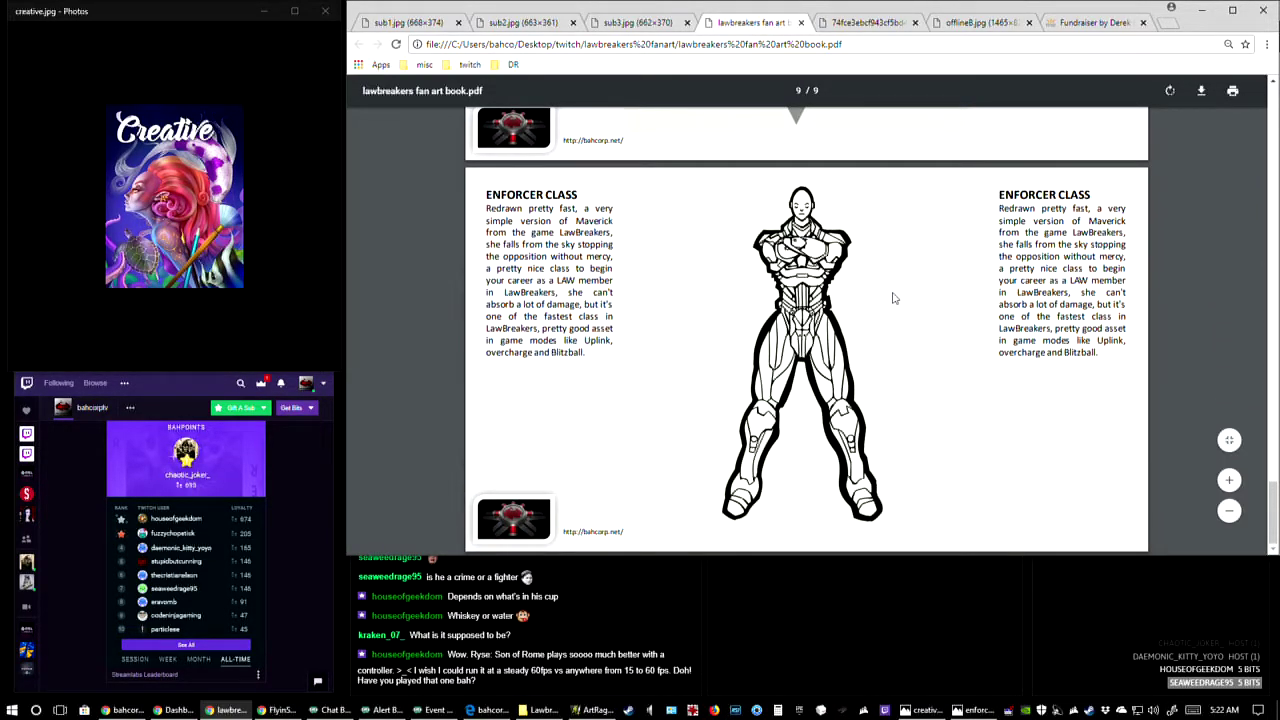
- Go back through the Vanguard Class emblem backdrops in the fan art book and return to the final Enforcer Class page
scroll(894, 298, up, 4)
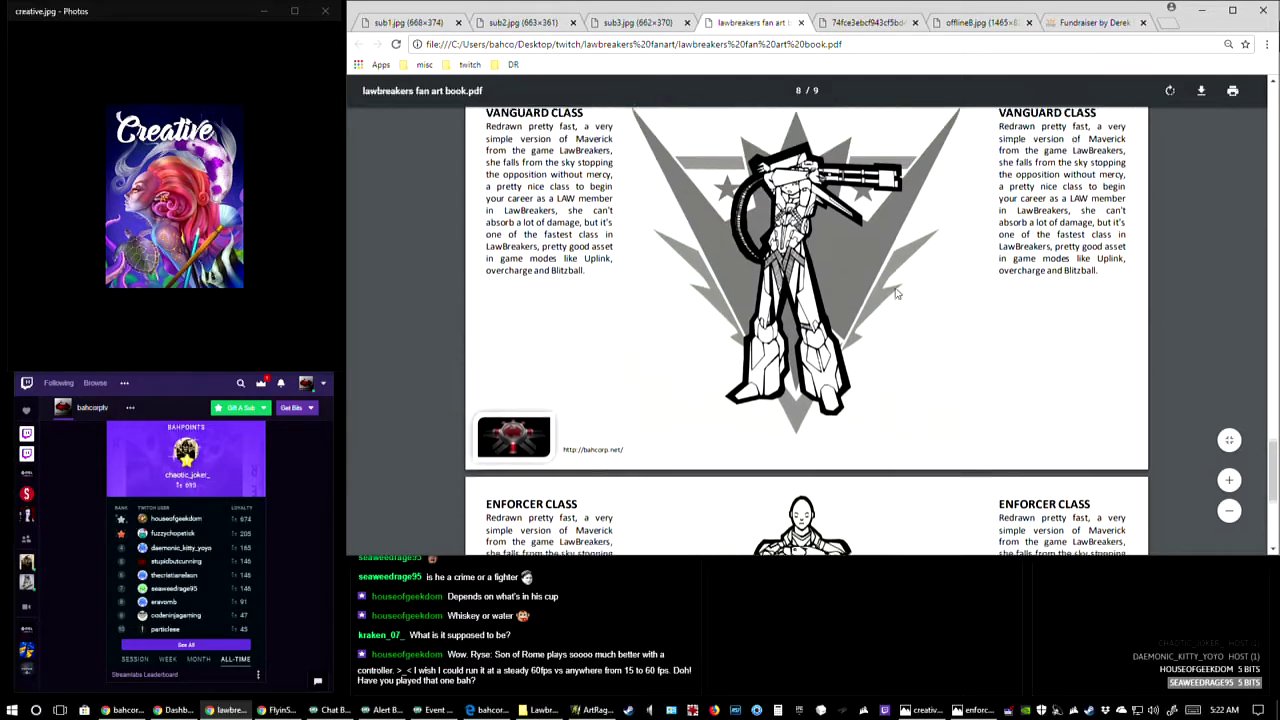
scroll(897, 291, up, 5)
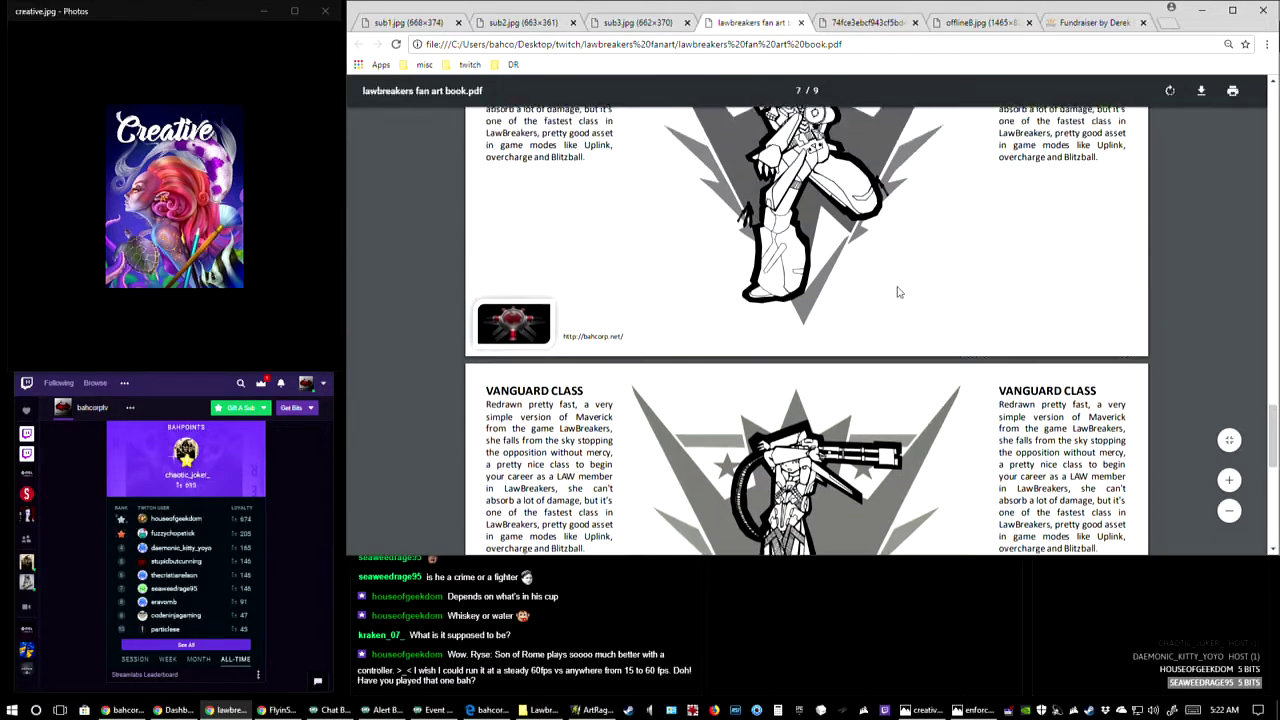
scroll(897, 291, up, 4)
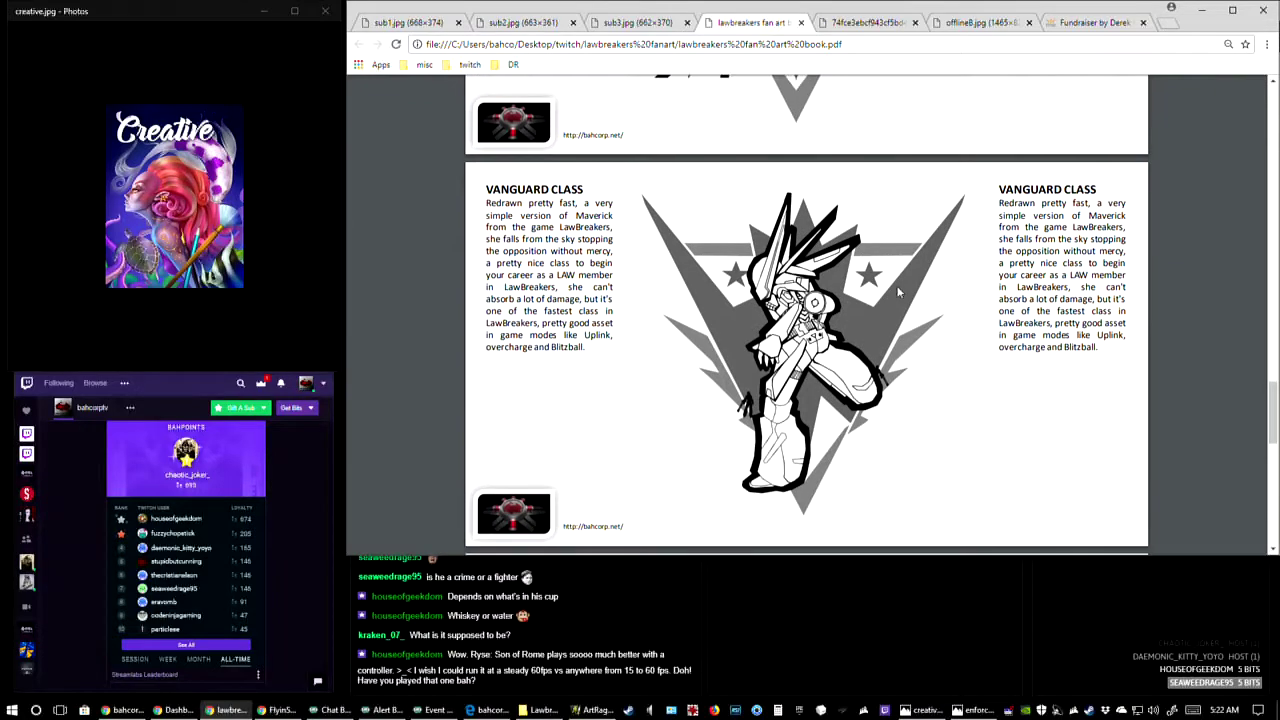
scroll(897, 291, up, 3)
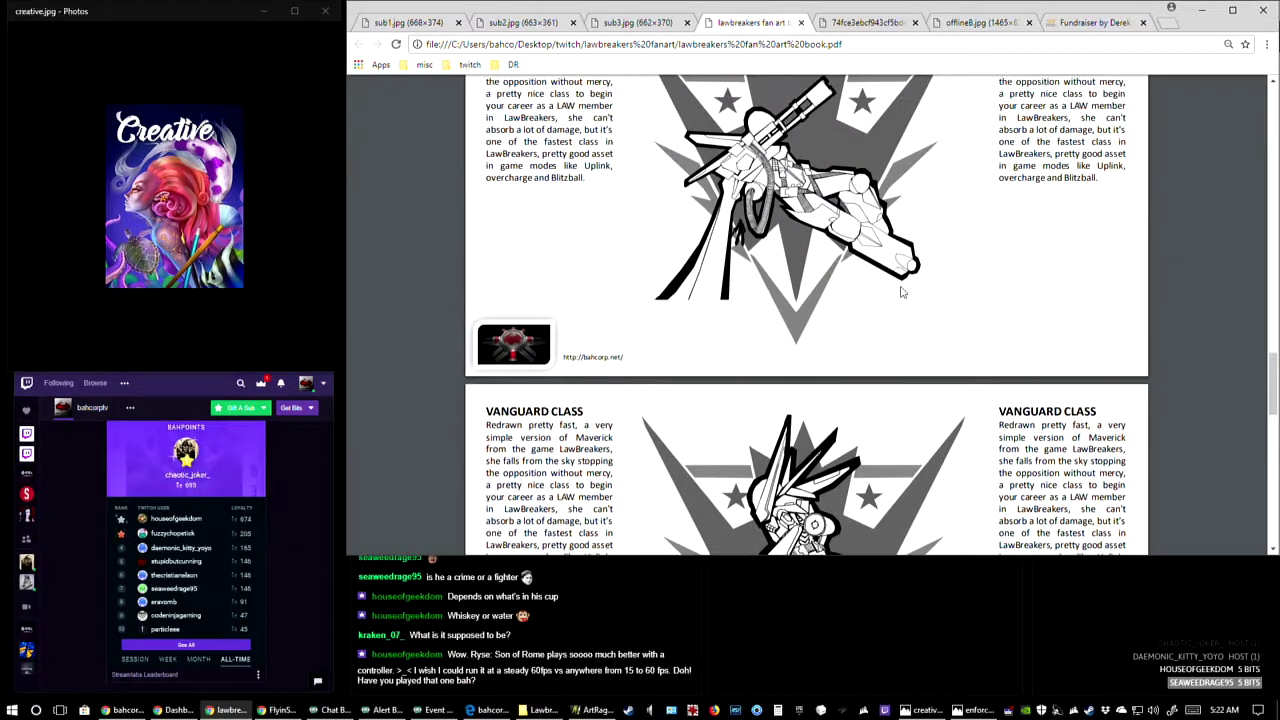
scroll(900, 291, up, 3)
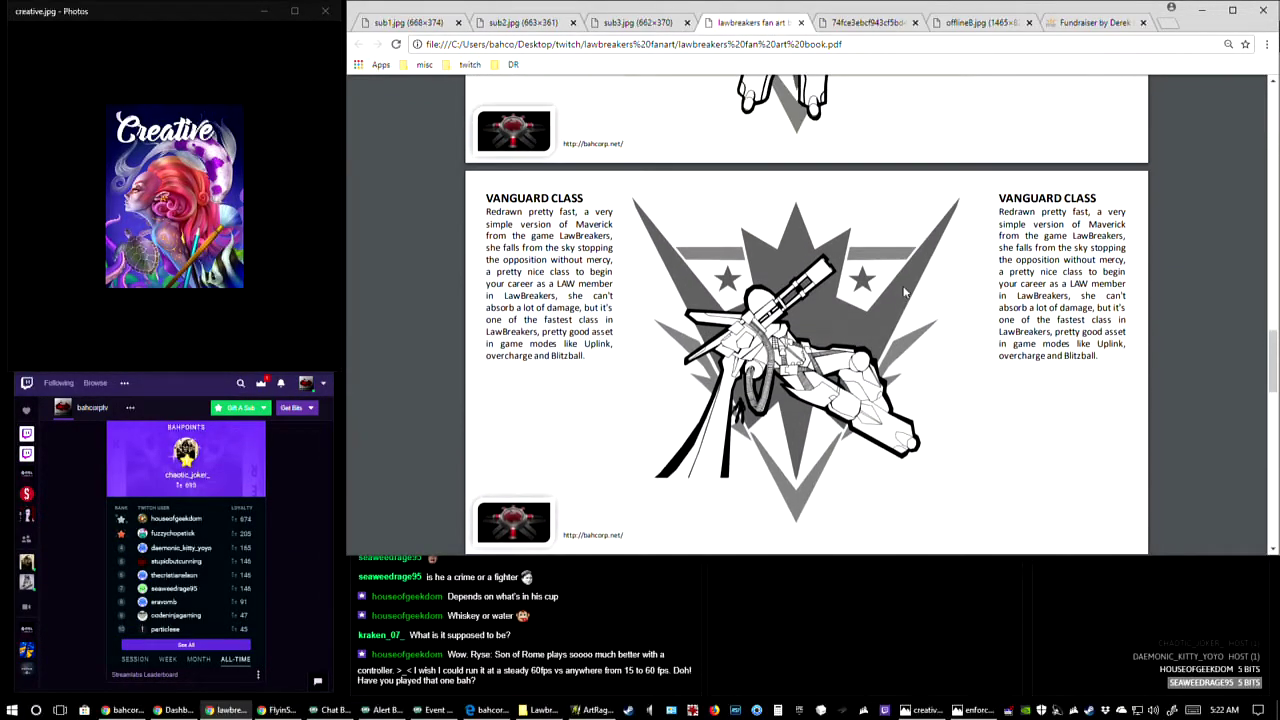
scroll(903, 292, up, 1)
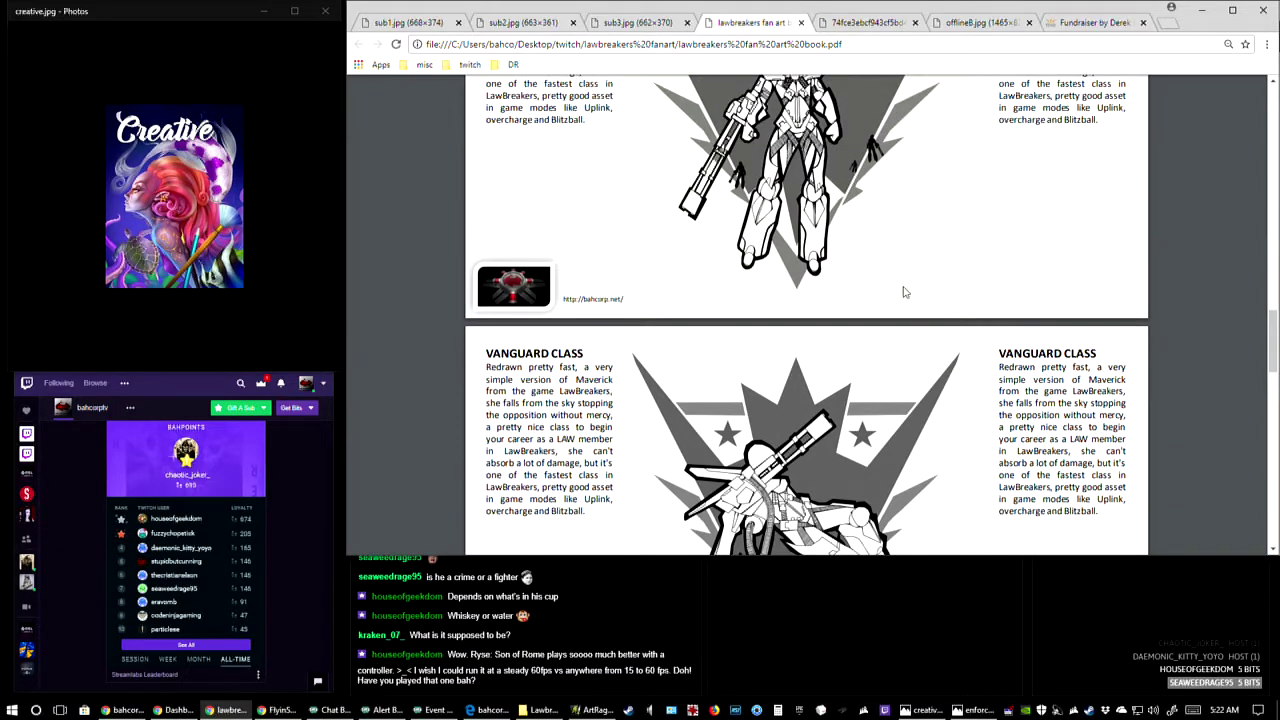
scroll(903, 292, up, 4)
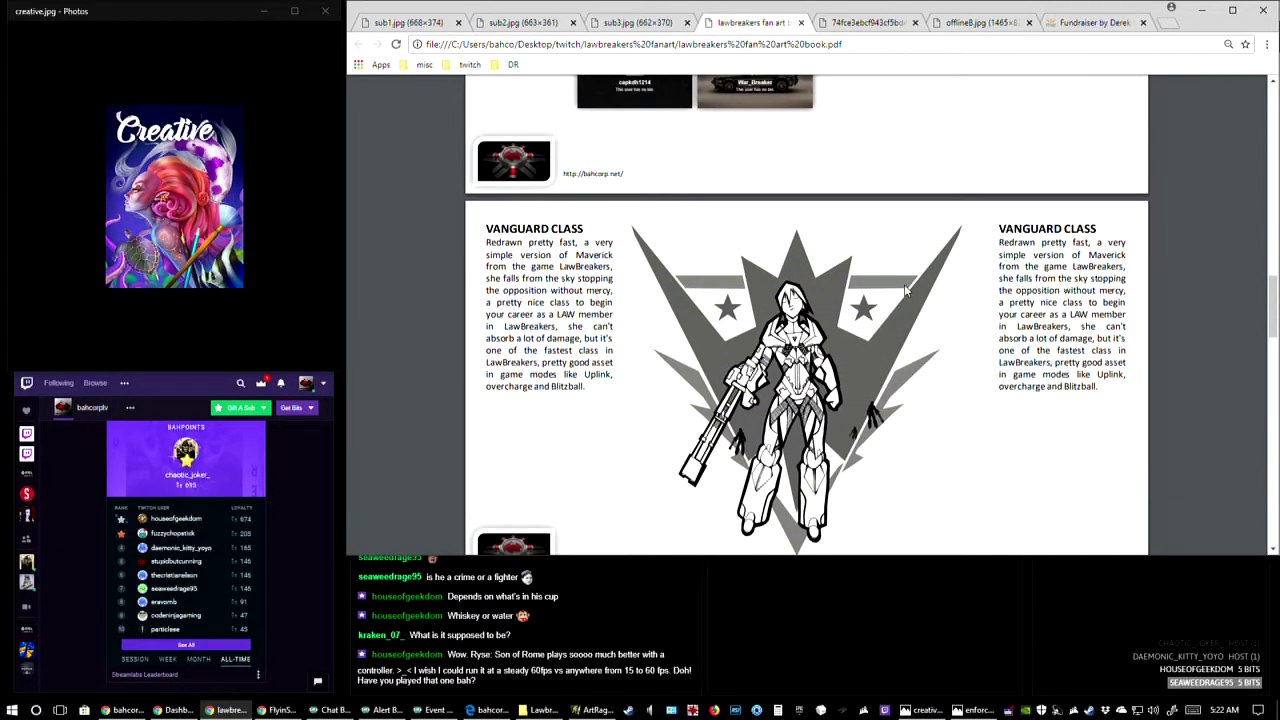
scroll(905, 290, up, 5)
scroll(920, 243, down, 4)
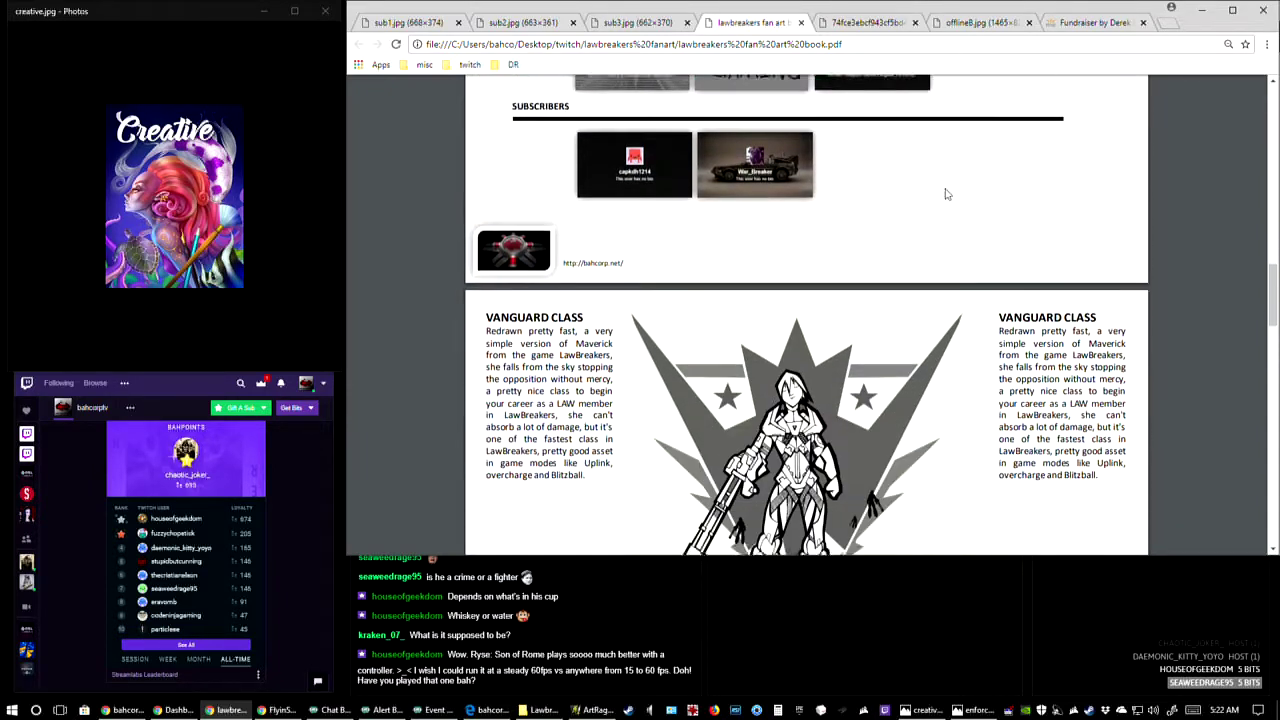
scroll(947, 194, down, 10)
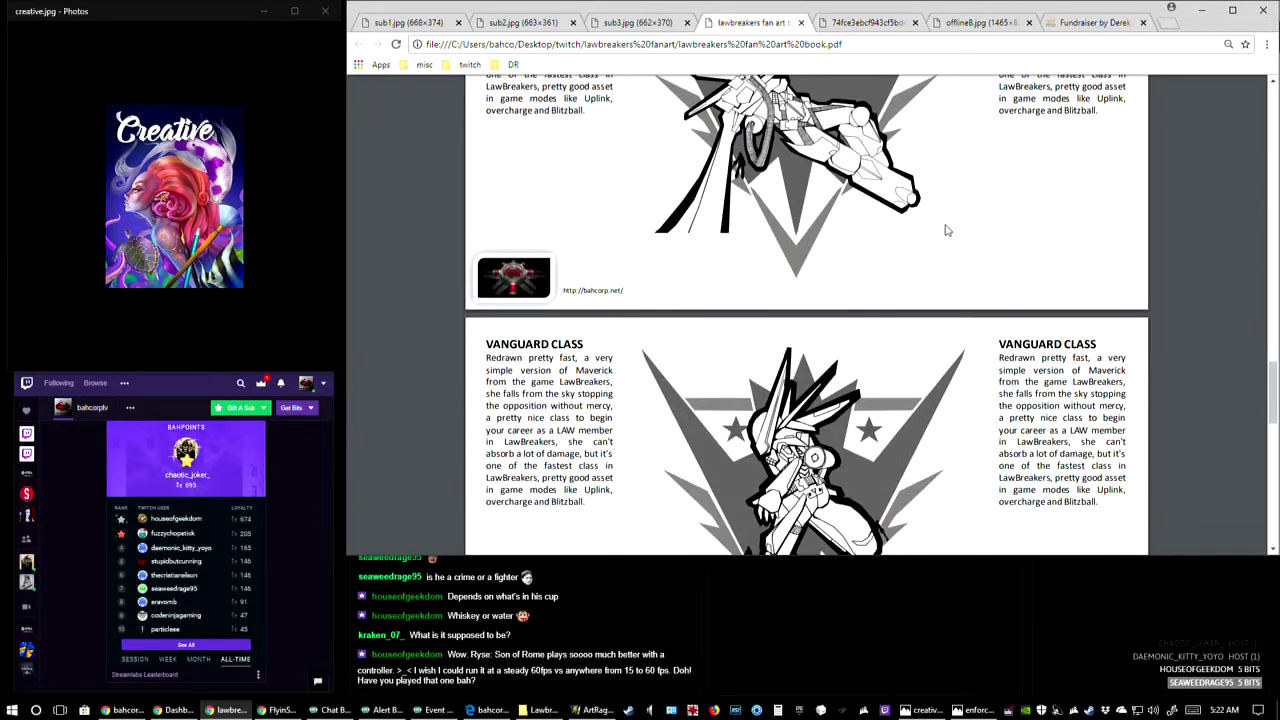
scroll(940, 235, down, 10)
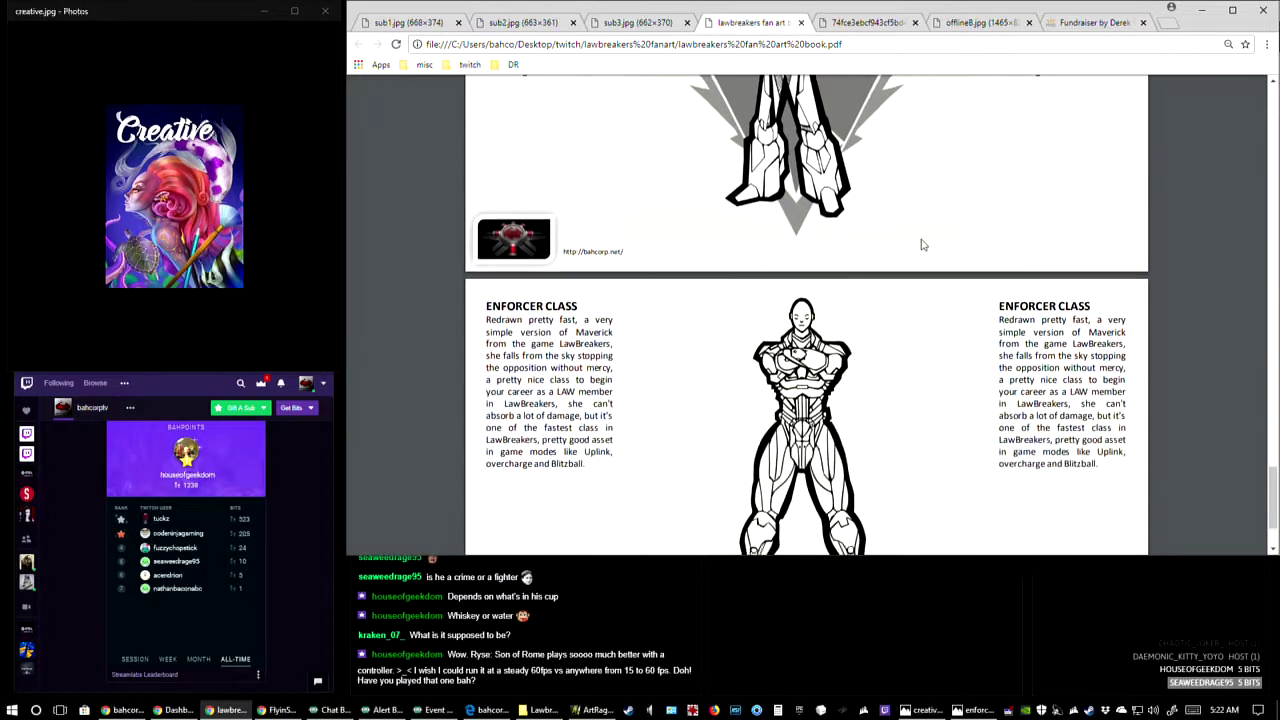
scroll(922, 244, down, 1)
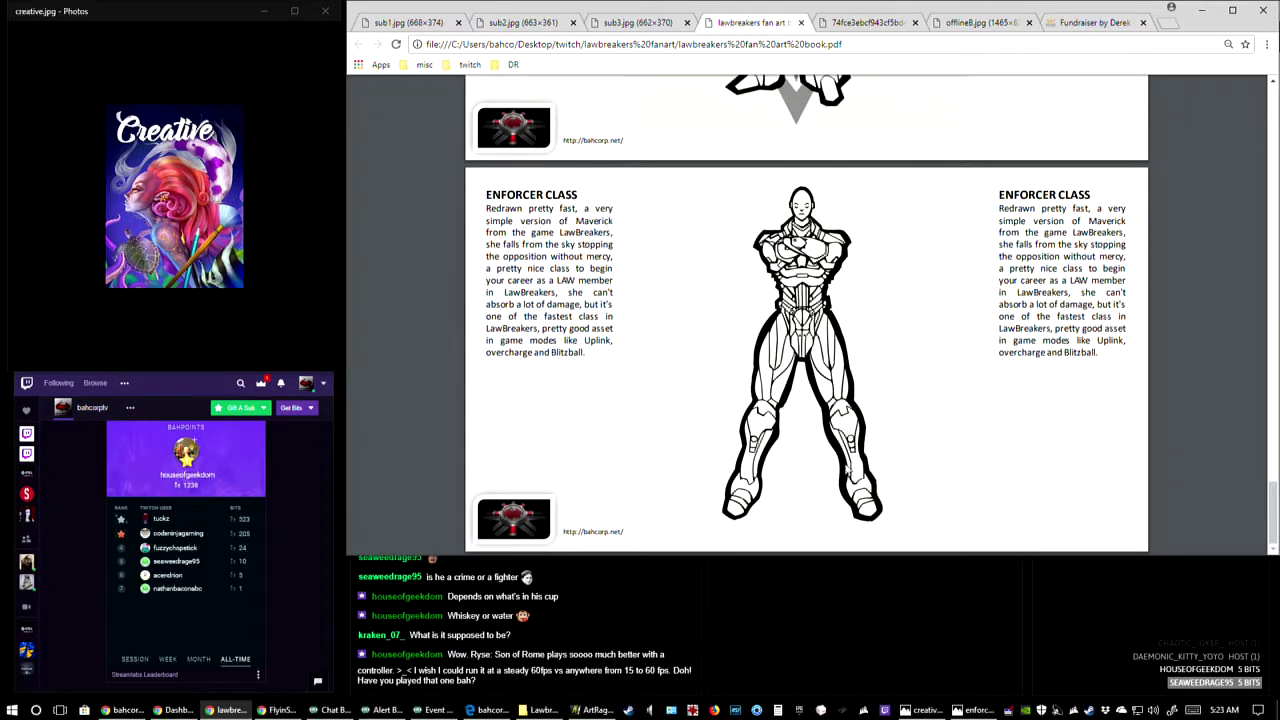
click(188, 430)
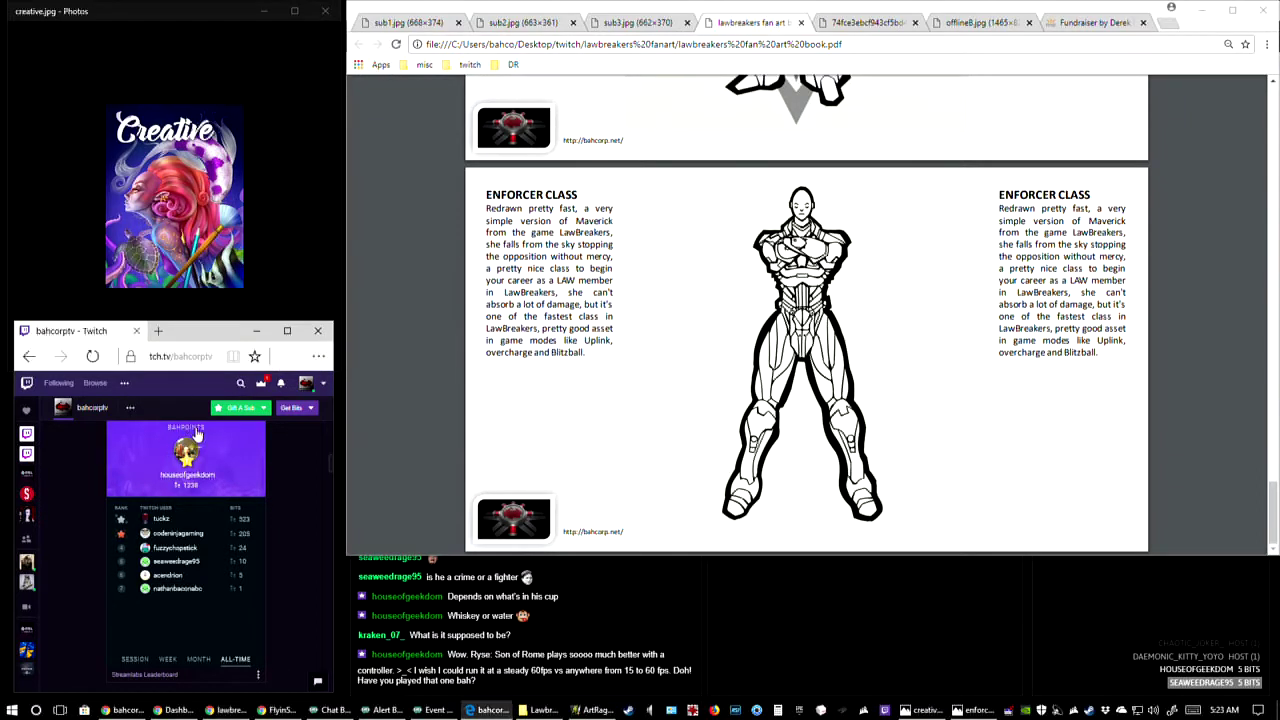
click(212, 17)
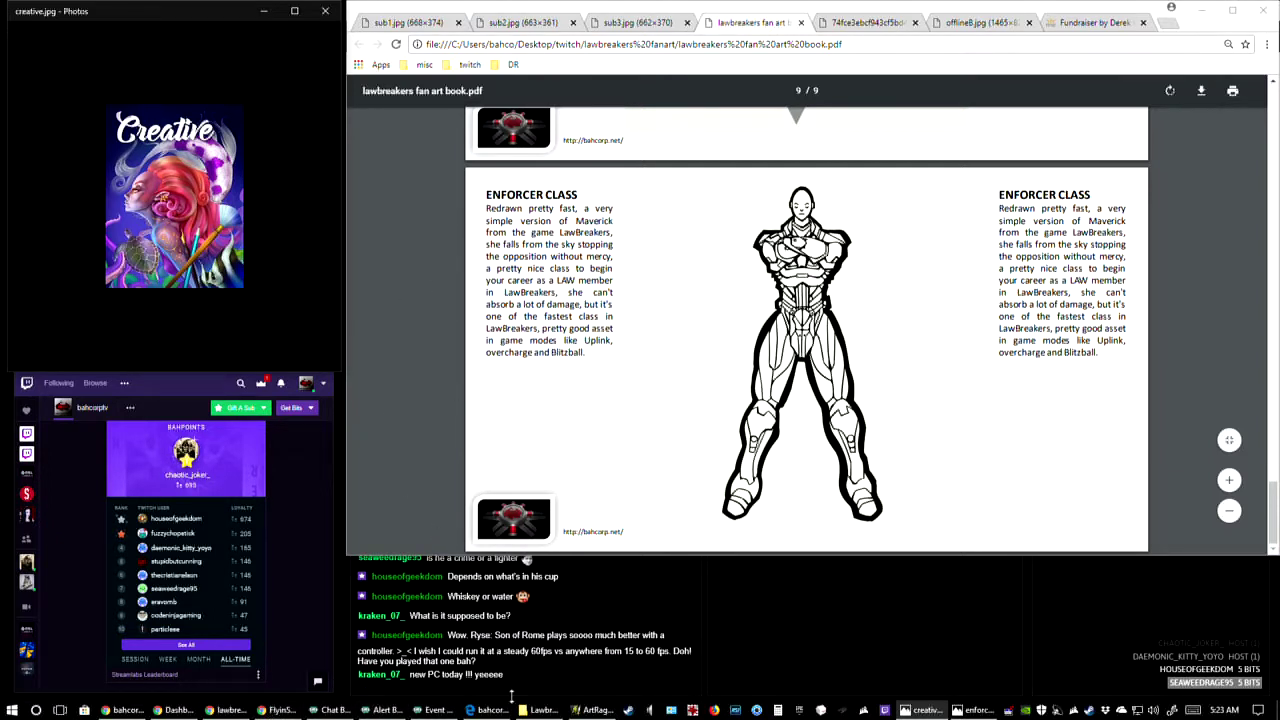
- Switch to ArtRage and check the shield outline in enforcer_icon.jpg against the emblem sketch
click(591, 710)
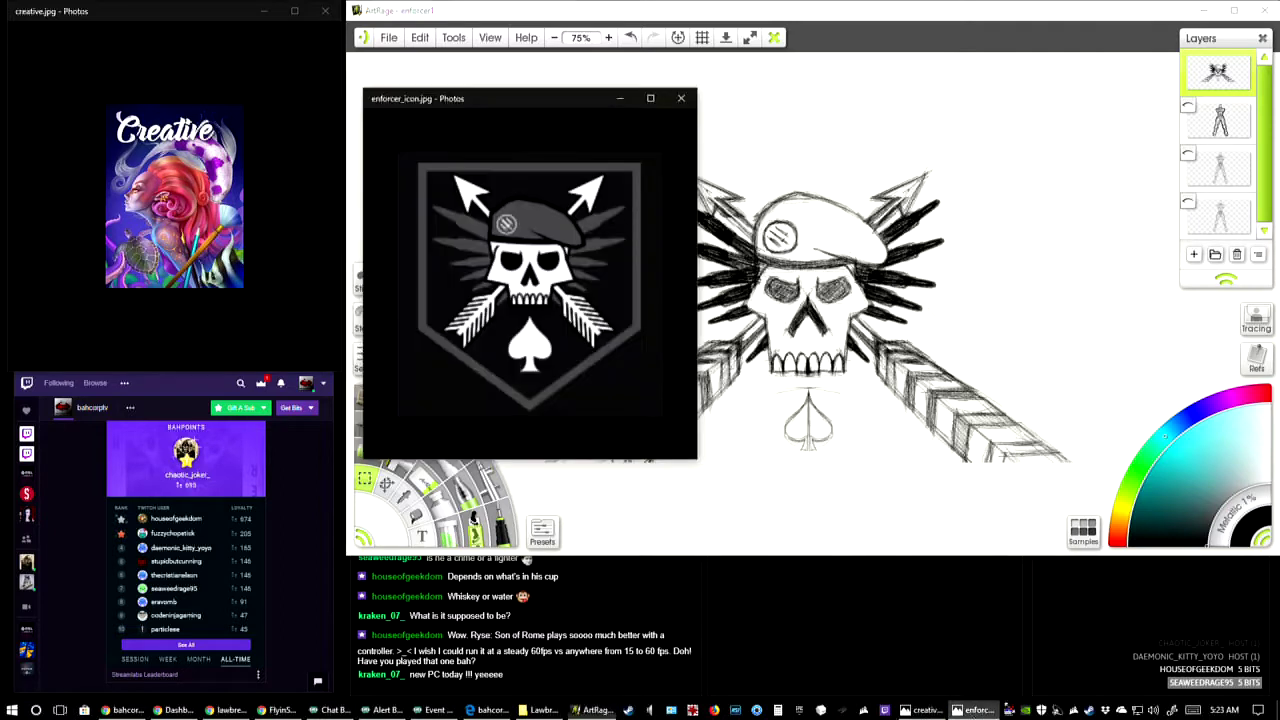
click(975, 710)
drag(522, 113, 498, 117)
click(662, 181)
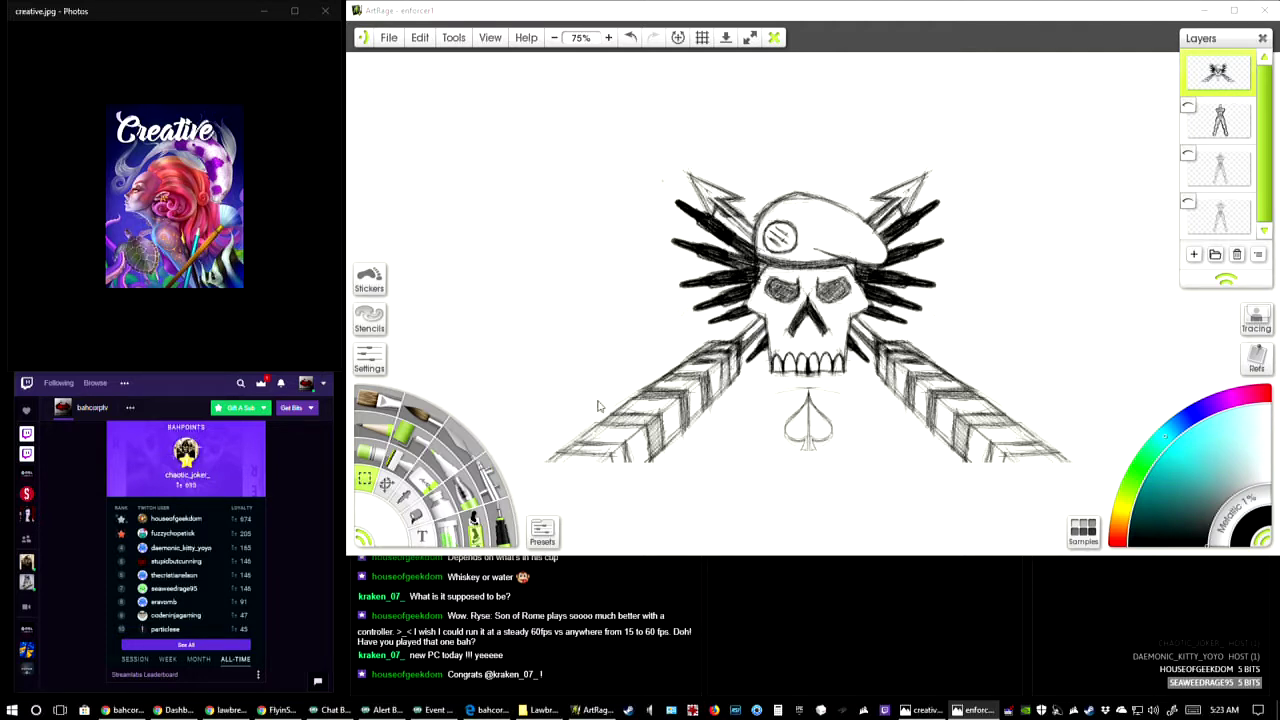
click(628, 216)
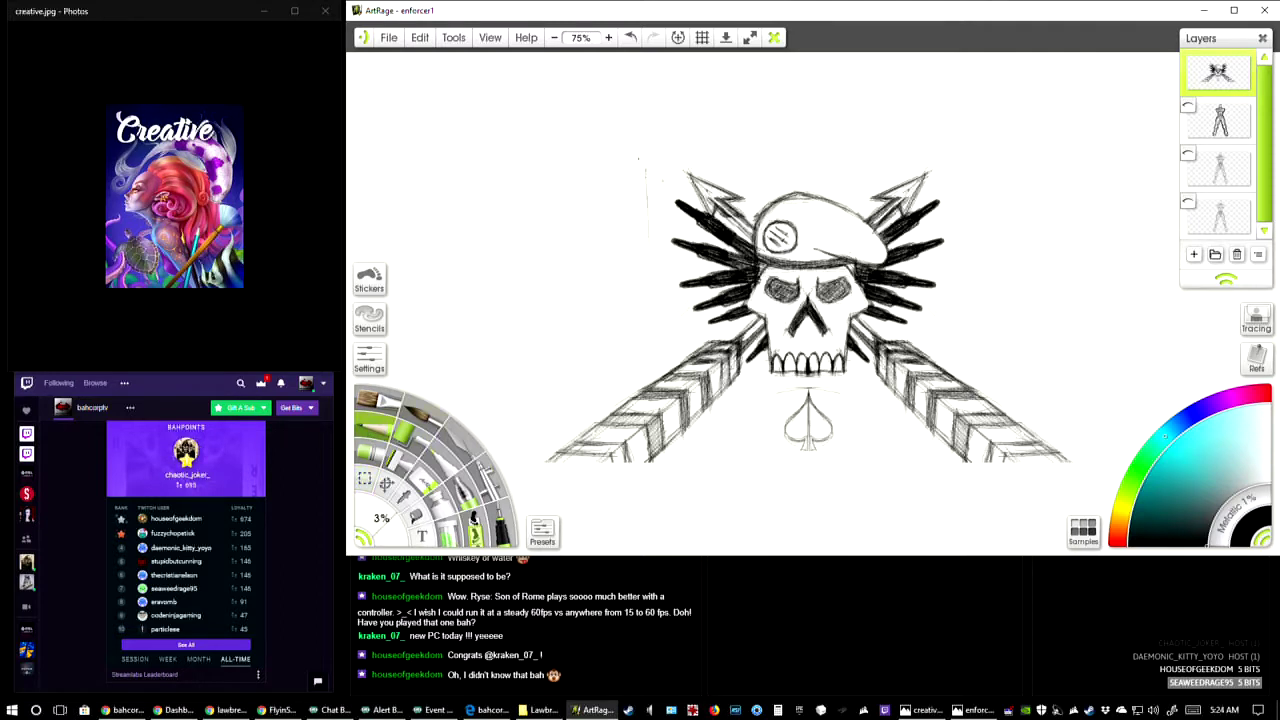
- Sketch the shield's left side and the left part of its top edge around the skull with light 3% pencil strokes
drag(639, 153, 646, 260)
mouse_move(650, 190)
mouse_down()
mouse_move(651, 335)
mouse_move(641, 150)
mouse_up()
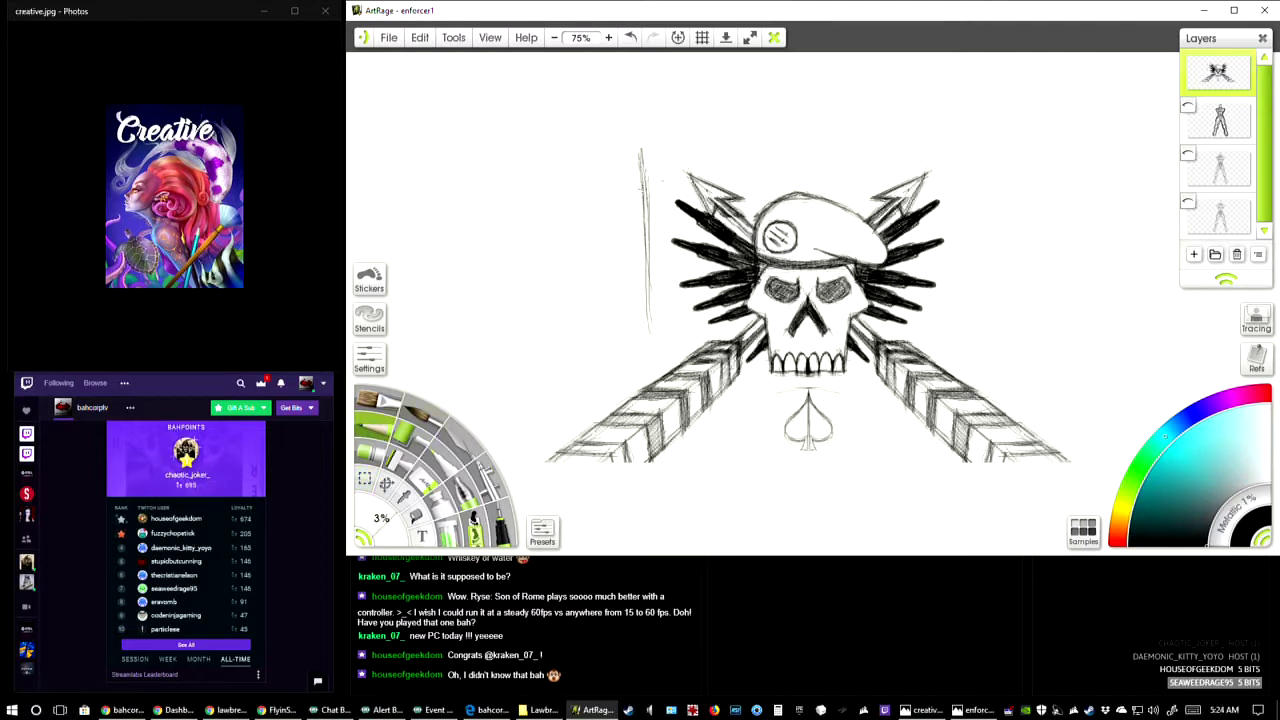
mouse_move(645, 215)
mouse_down()
mouse_move(634, 146)
mouse_move(638, 164)
mouse_move(728, 158)
mouse_up()
mouse_move(624, 163)
mouse_down()
mouse_move(732, 156)
mouse_move(610, 164)
mouse_move(762, 156)
mouse_up()
drag(648, 188, 647, 142)
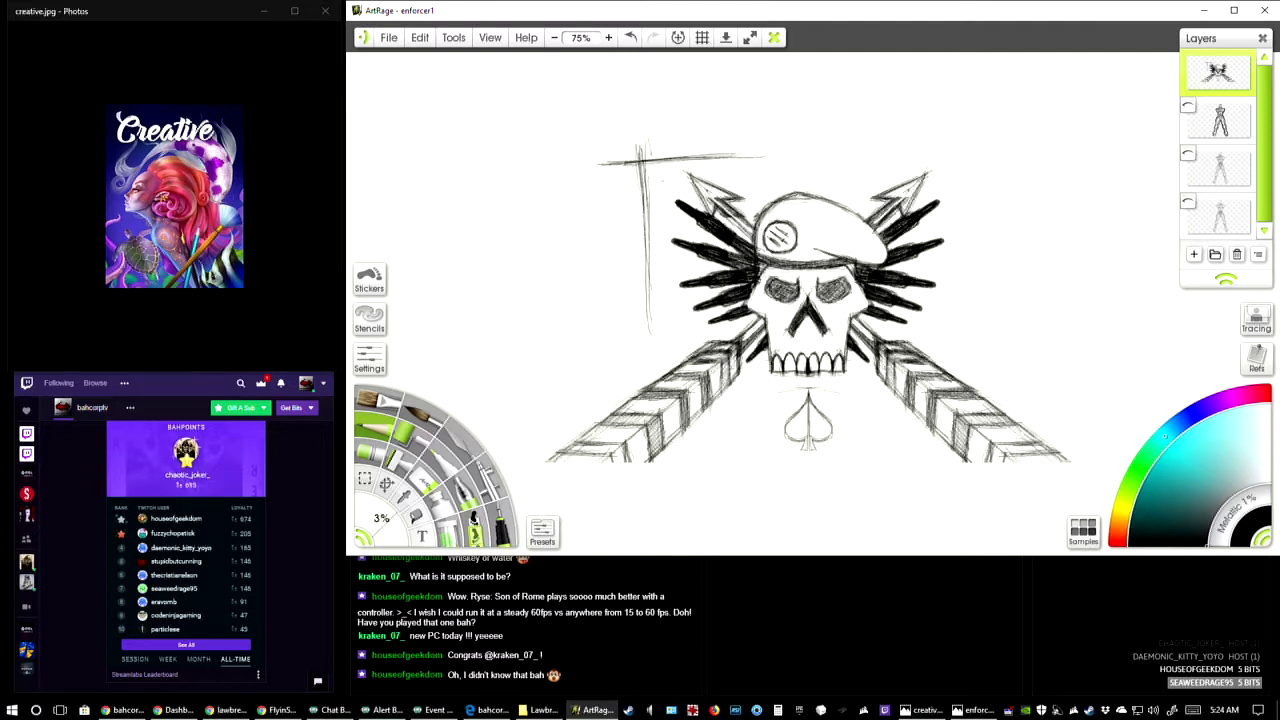
drag(649, 276, 651, 372)
mouse_move(649, 232)
mouse_down()
mouse_move(651, 384)
mouse_move(653, 368)
mouse_up()
drag(647, 136, 643, 184)
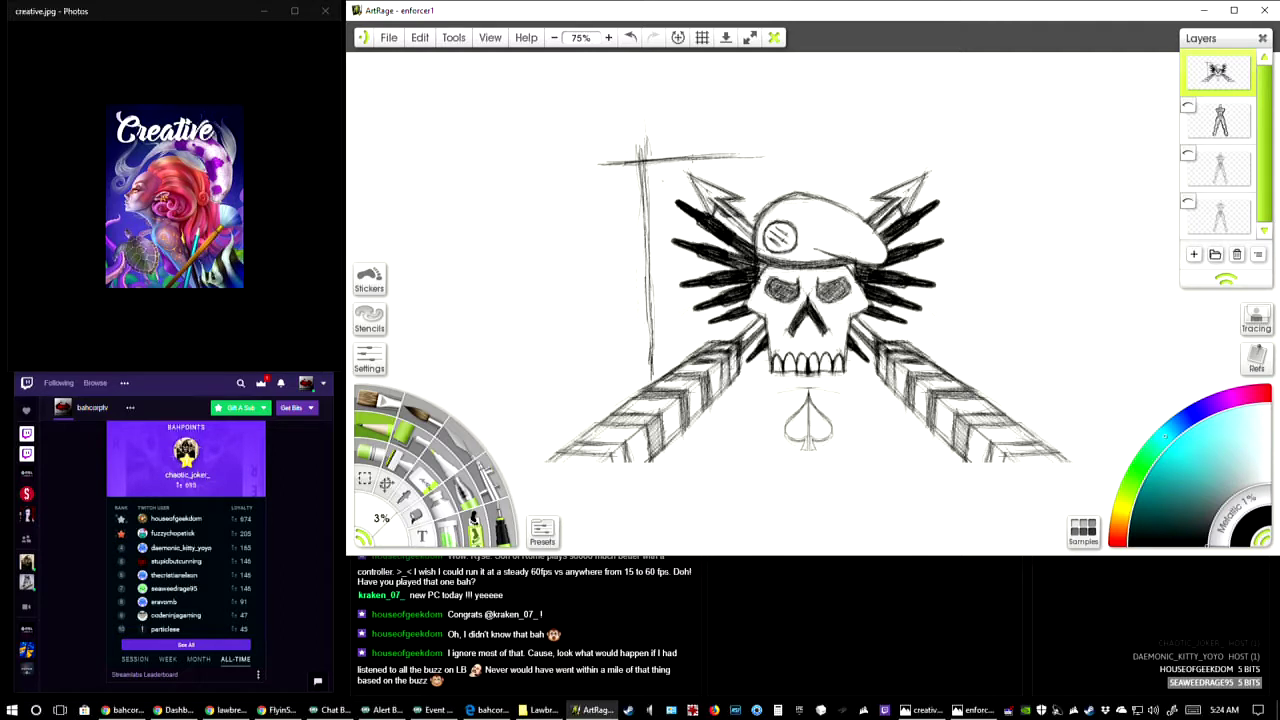
- Darken and slightly lengthen the left part of the shield's top edge with repeated pencil strokes
mouse_move(740, 156)
mouse_down()
mouse_move(636, 162)
mouse_move(730, 155)
mouse_up()
drag(582, 165, 776, 150)
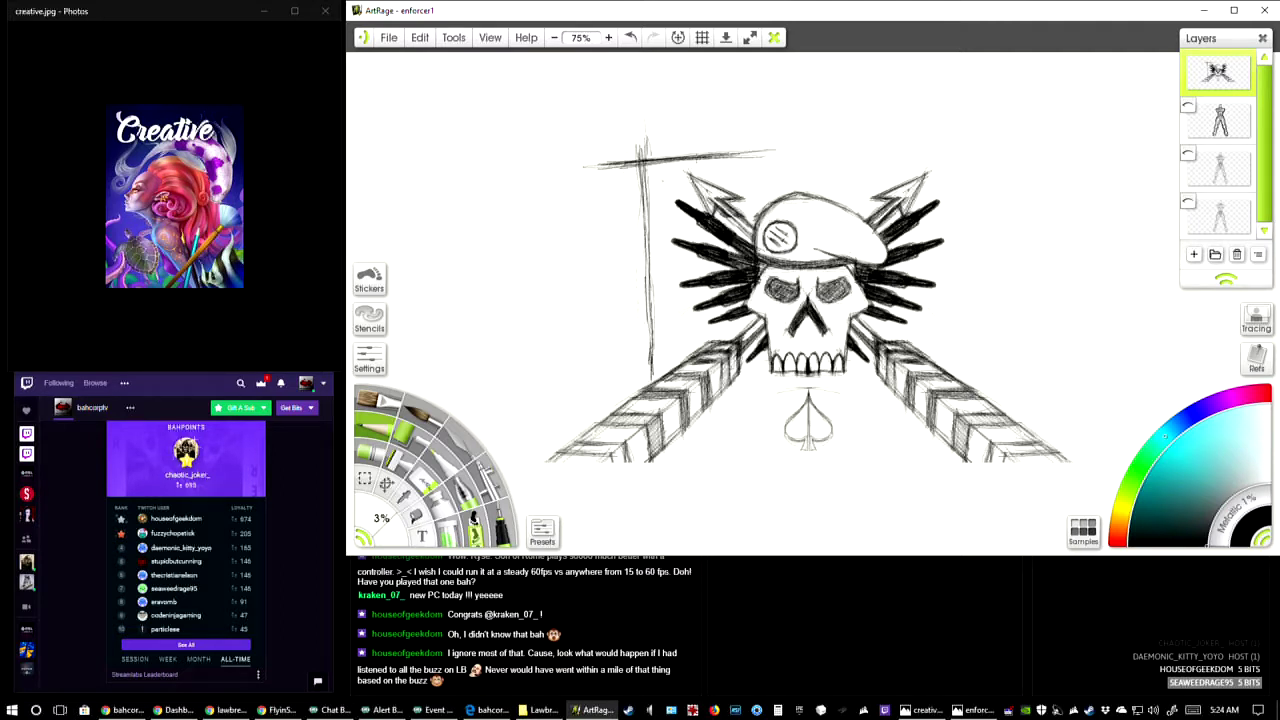
drag(698, 155, 596, 166)
mouse_move(640, 206)
mouse_down()
mouse_move(642, 134)
mouse_move(638, 194)
mouse_up()
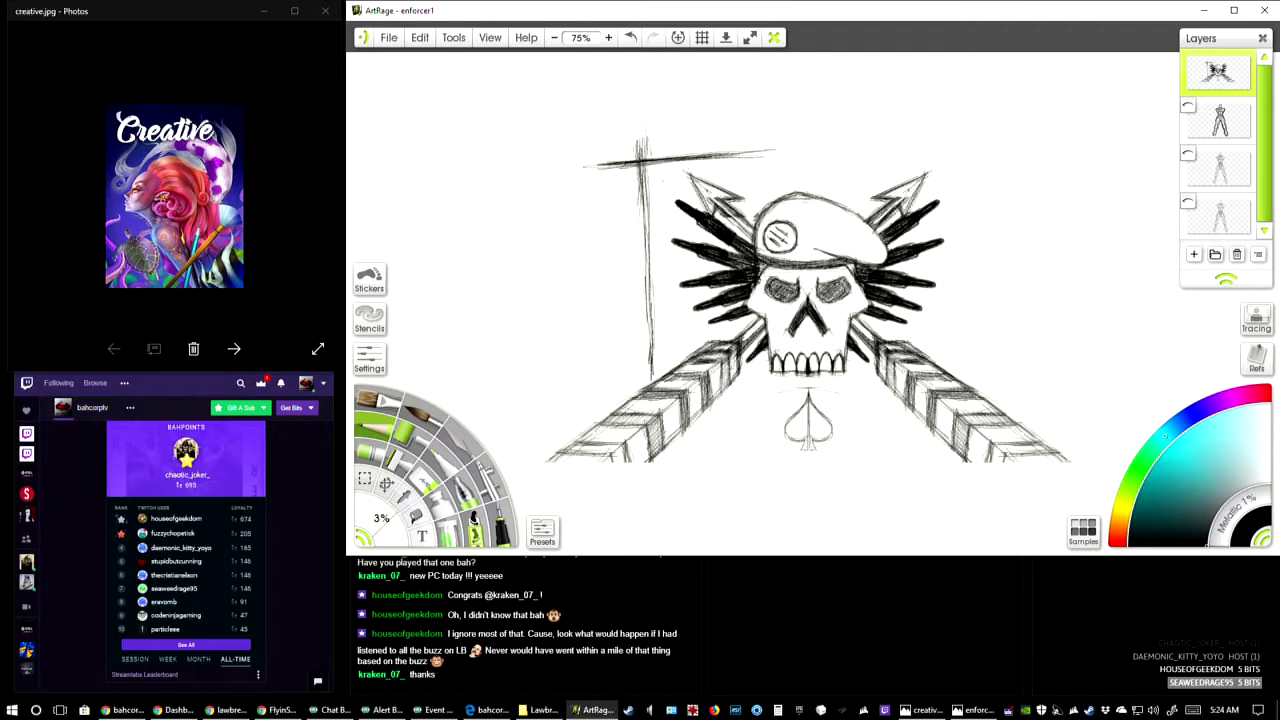
- Thicken the shield's left side with parallel pencil strokes from the upper corner down to the arrow fletching
mouse_move(640, 144)
mouse_down()
mouse_move(658, 310)
mouse_move(657, 380)
mouse_move(646, 382)
mouse_up()
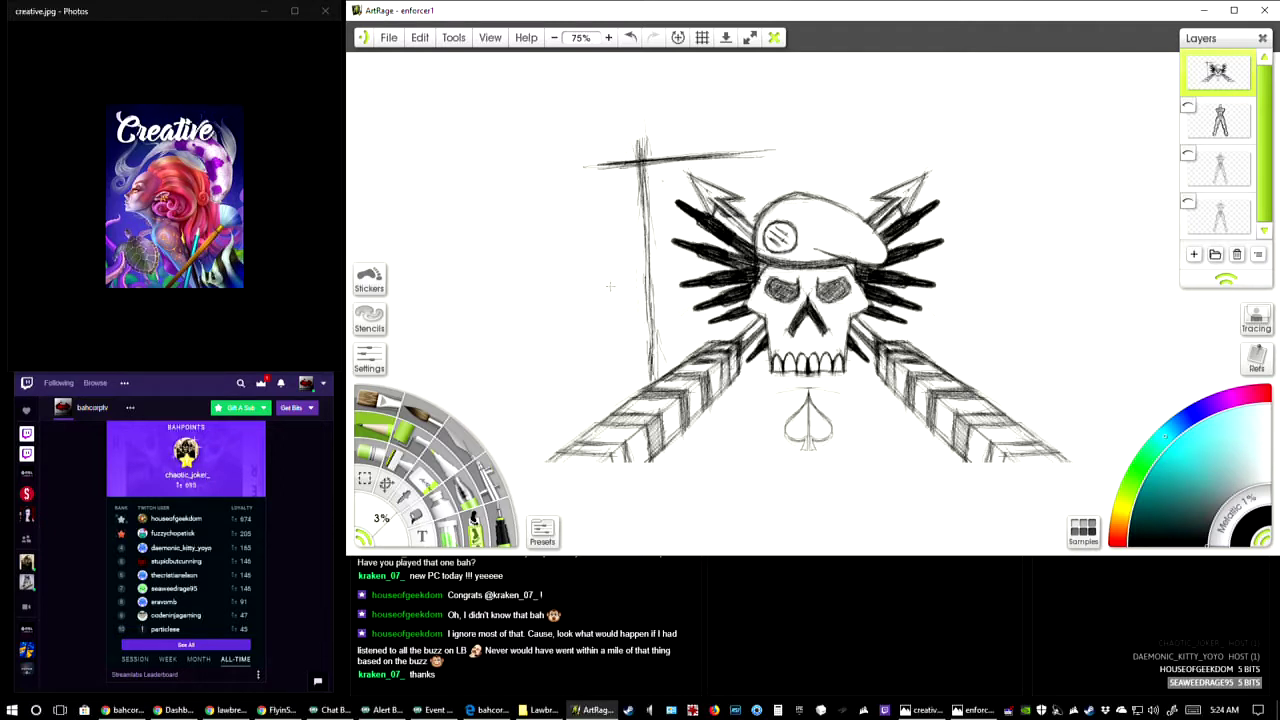
drag(641, 150, 647, 260)
drag(647, 192, 646, 388)
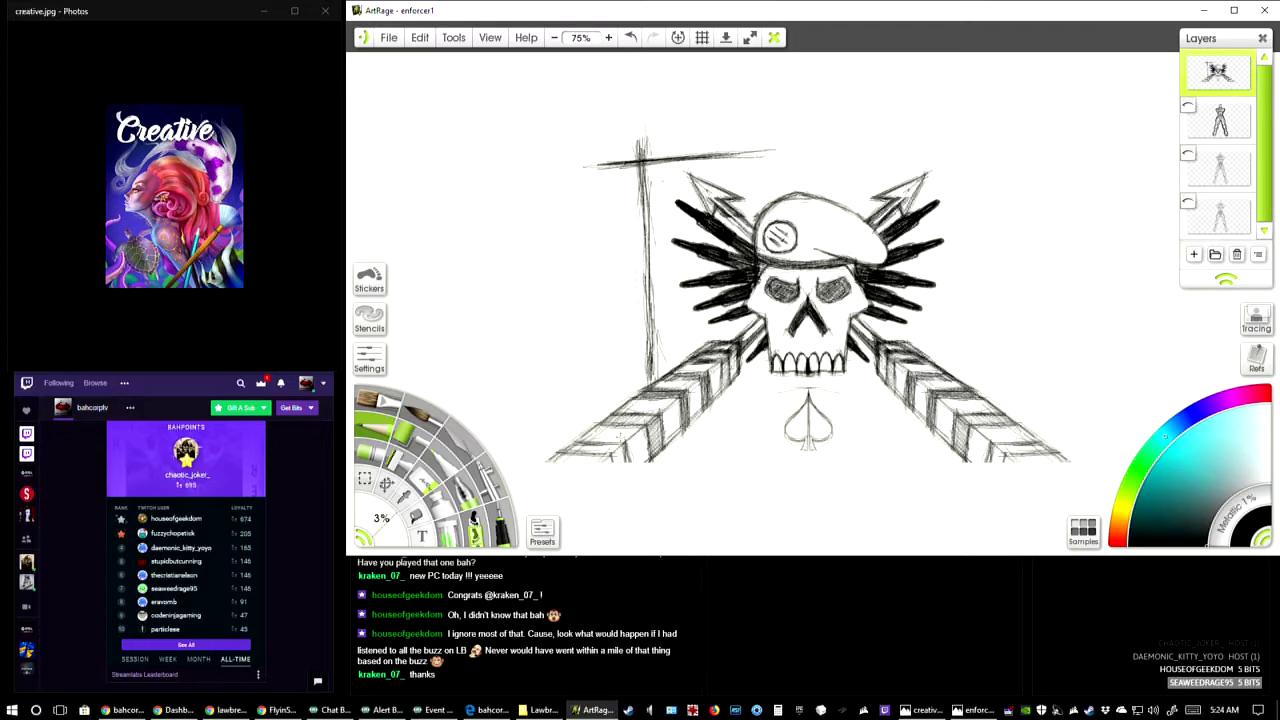
drag(639, 145, 645, 335)
drag(644, 260, 642, 352)
drag(644, 196, 640, 364)
drag(641, 314, 642, 364)
drag(643, 330, 643, 372)
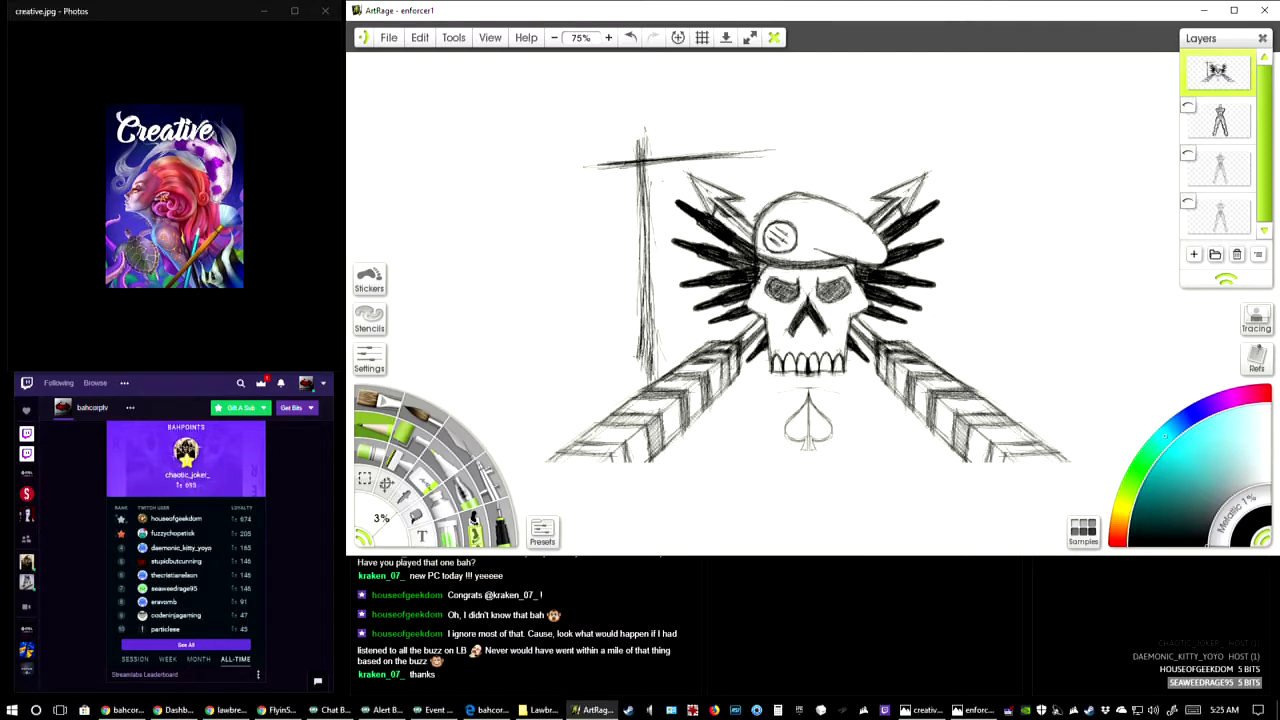
- Sketch the shield's lower-left diagonal from the left side across the arrow to a point below the spade
mouse_move(618, 352)
mouse_down()
mouse_move(723, 440)
mouse_move(760, 480)
mouse_up()
drag(658, 394, 768, 482)
drag(684, 416, 798, 506)
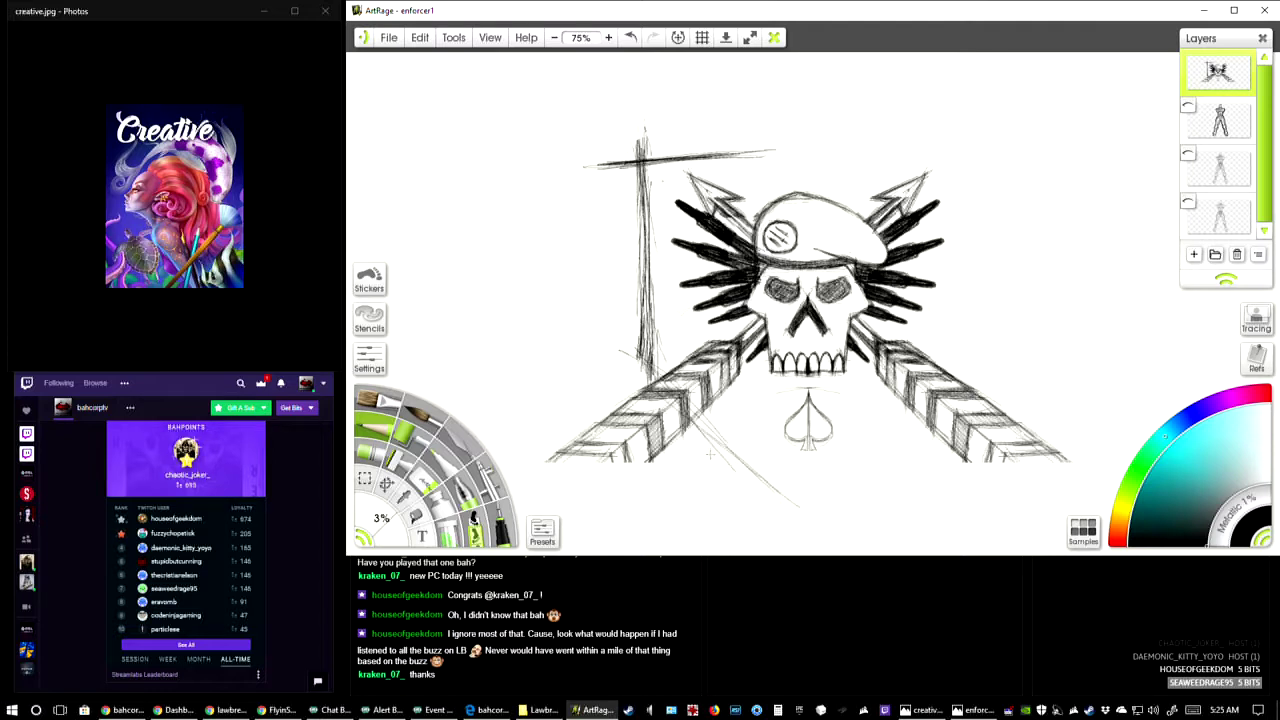
drag(684, 398, 801, 503)
drag(706, 430, 798, 500)
mouse_move(634, 362)
mouse_down()
mouse_move(822, 510)
mouse_move(811, 511)
mouse_up()
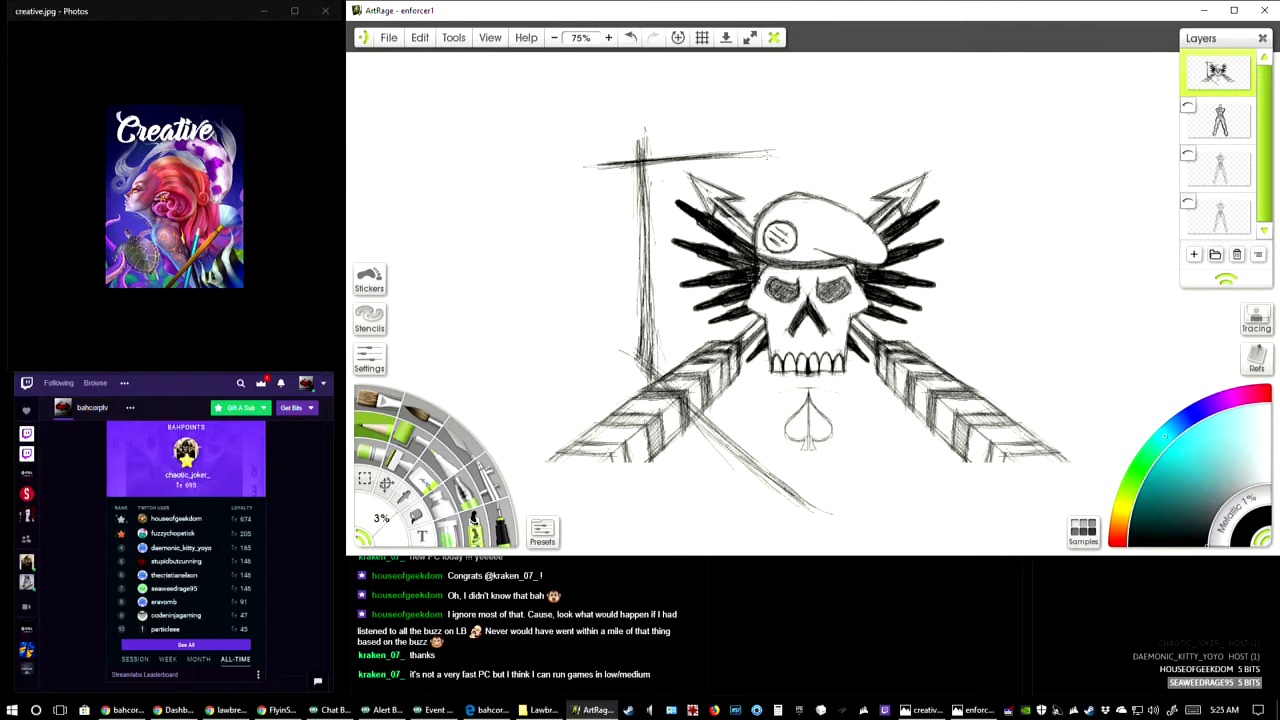
- Extend the shield's top edge to the skull's centre line and darken its lower-left diagonal
mouse_move(772, 155)
mouse_down()
mouse_move(814, 149)
mouse_move(600, 164)
mouse_up()
mouse_move(704, 155)
mouse_down()
mouse_move(800, 148)
mouse_move(730, 152)
mouse_up()
mouse_move(646, 134)
mouse_down()
mouse_move(643, 352)
mouse_move(815, 512)
mouse_move(755, 470)
mouse_up()
drag(708, 426, 800, 496)
drag(644, 370, 730, 446)
drag(688, 404, 770, 476)
mouse_move(730, 438)
mouse_down()
mouse_move(830, 528)
mouse_move(804, 506)
mouse_up()
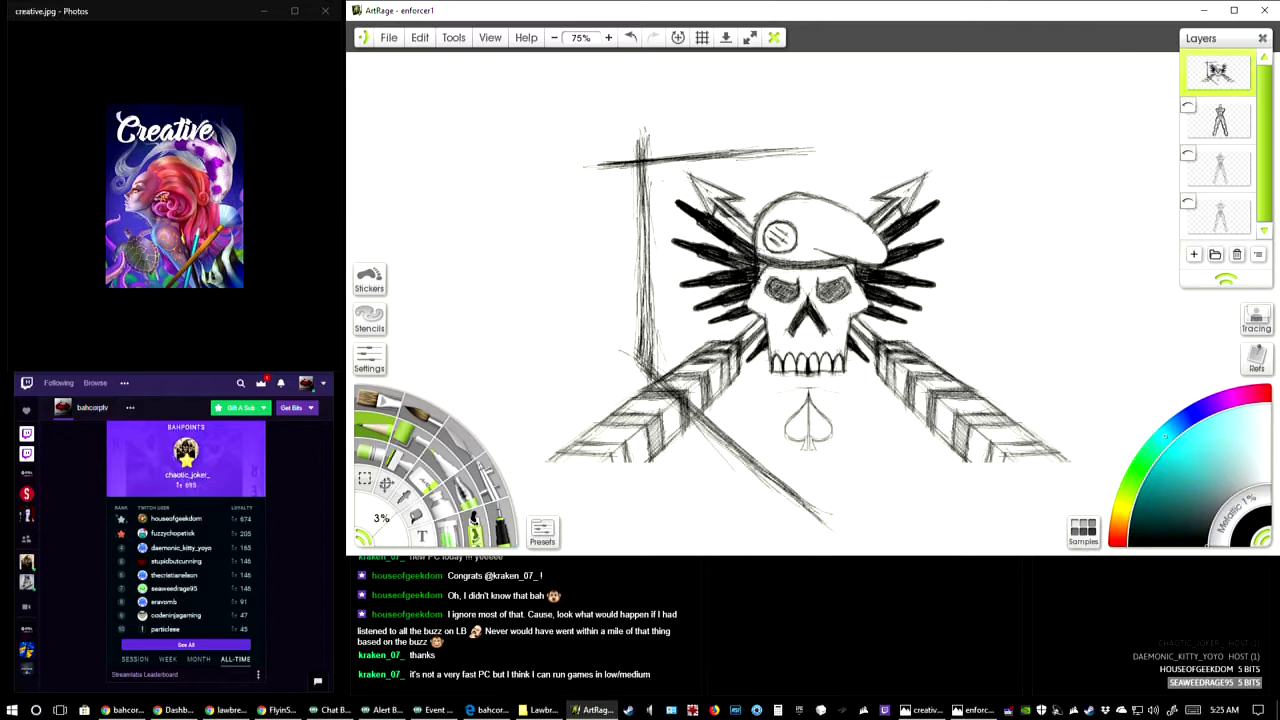
- Darken the lower stretch of the shield's left side down to the diagonal corner
mouse_move(658, 358)
mouse_down()
mouse_move(638, 376)
mouse_move(642, 290)
mouse_up()
mouse_move(644, 326)
mouse_down()
mouse_move(646, 208)
mouse_move(646, 224)
mouse_up()
drag(648, 348, 645, 296)
drag(648, 370, 645, 338)
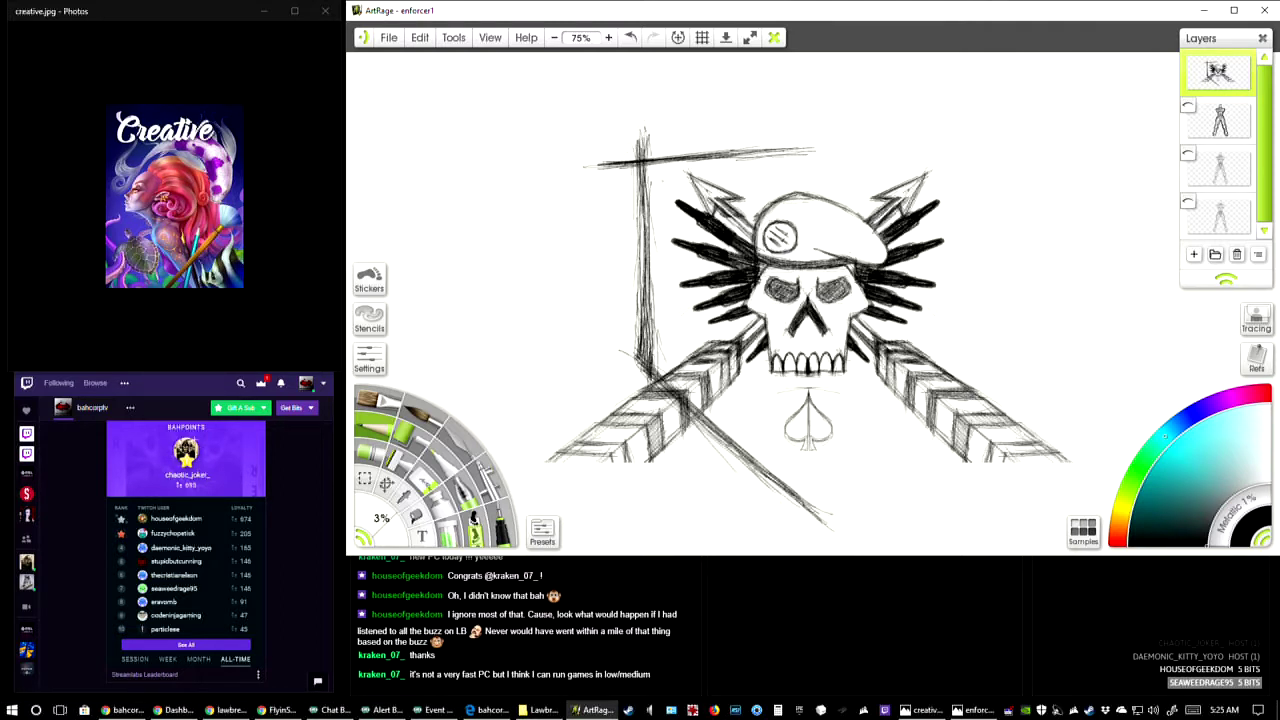
- Select a rectangle around the left half of the shield and emblem, then copy it
click(386, 485)
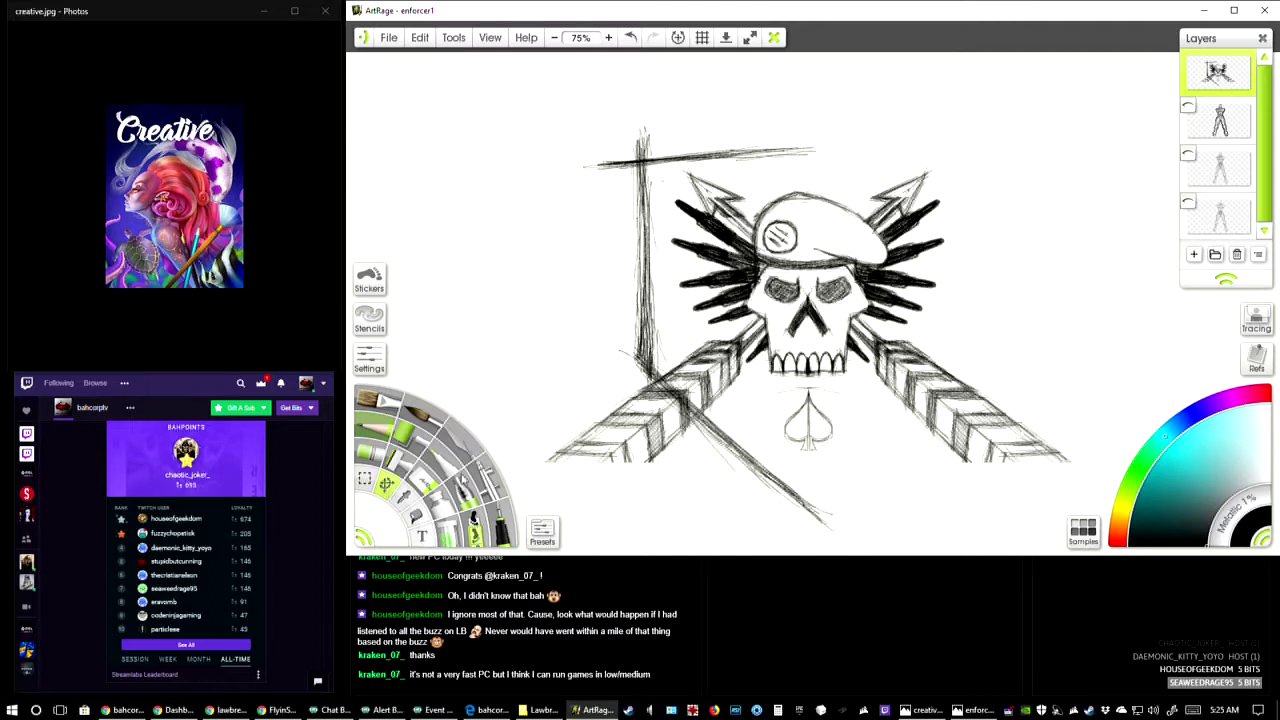
click(365, 478)
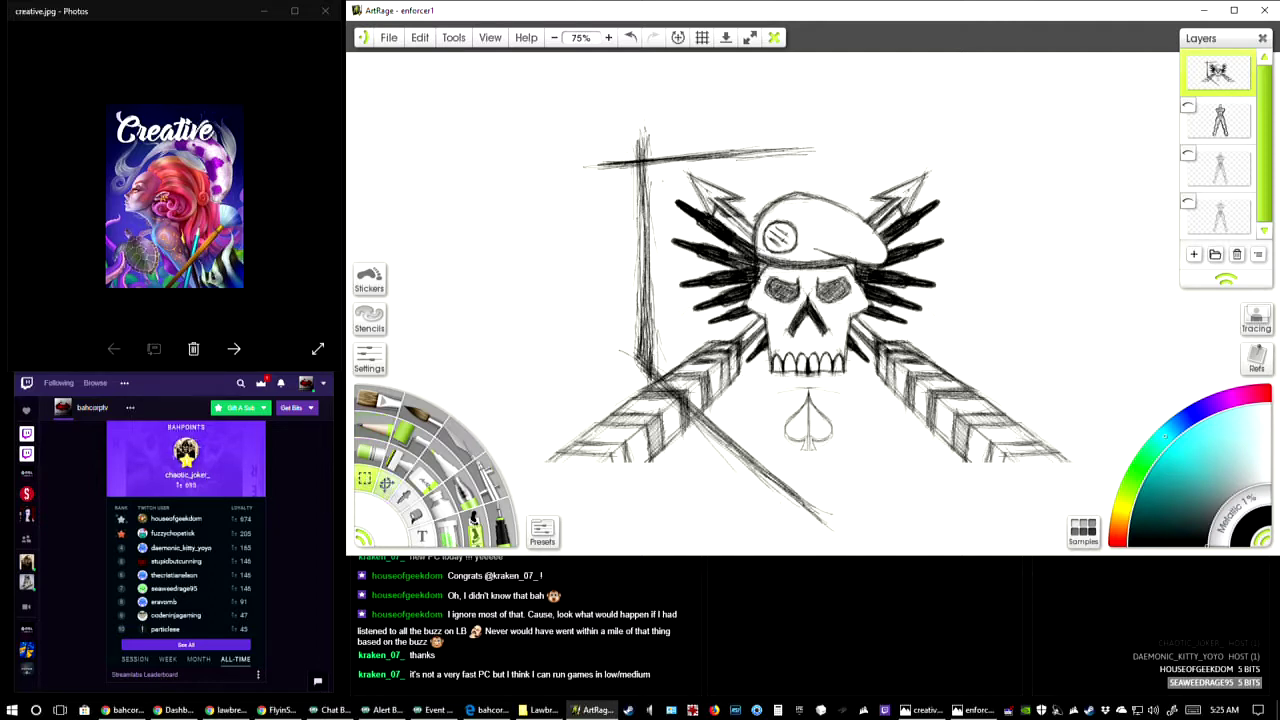
mouse_move(519, 80)
mouse_down()
mouse_move(648, 345)
mouse_move(780, 555)
mouse_move(832, 569)
mouse_move(845, 537)
mouse_up()
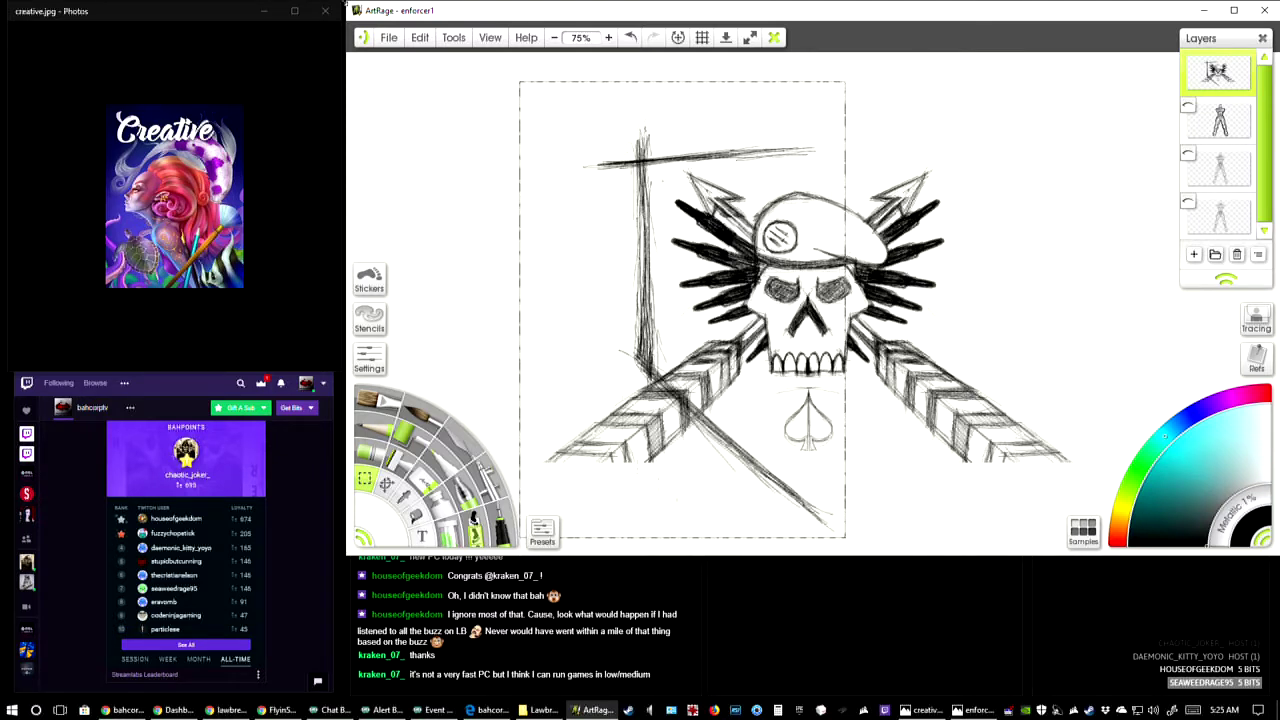
click(419, 37)
click(446, 108)
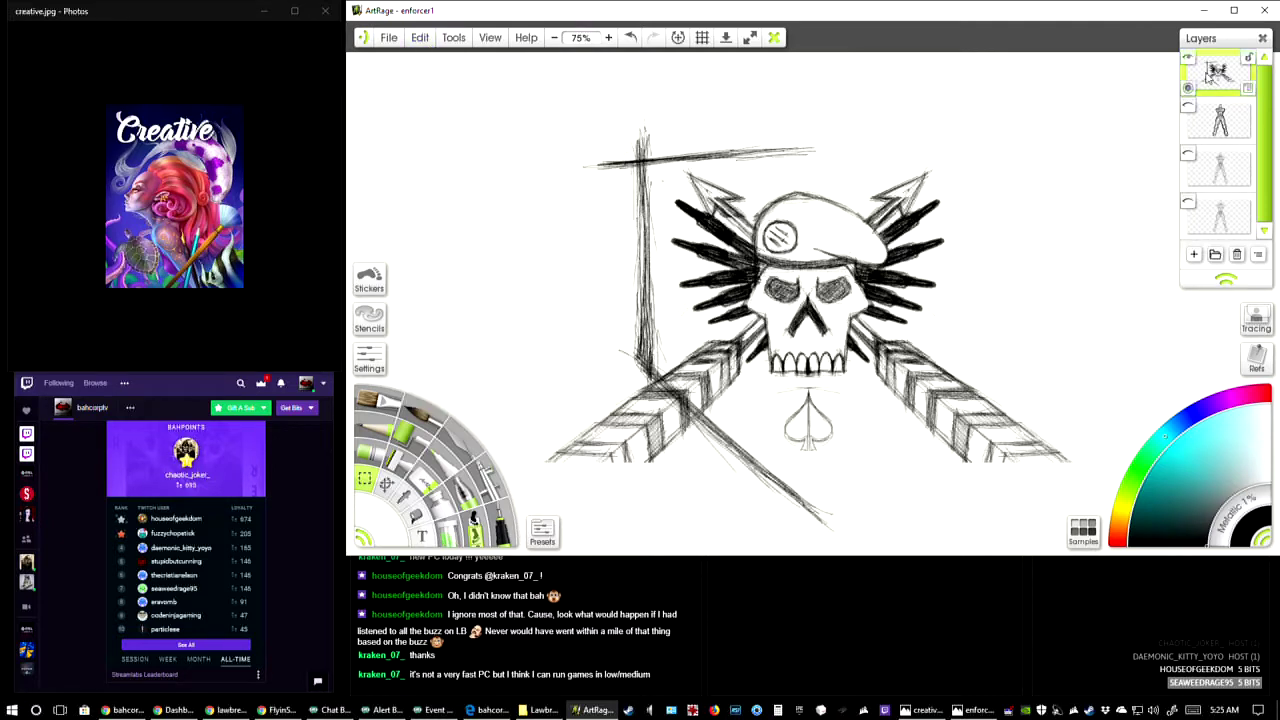
click(420, 40)
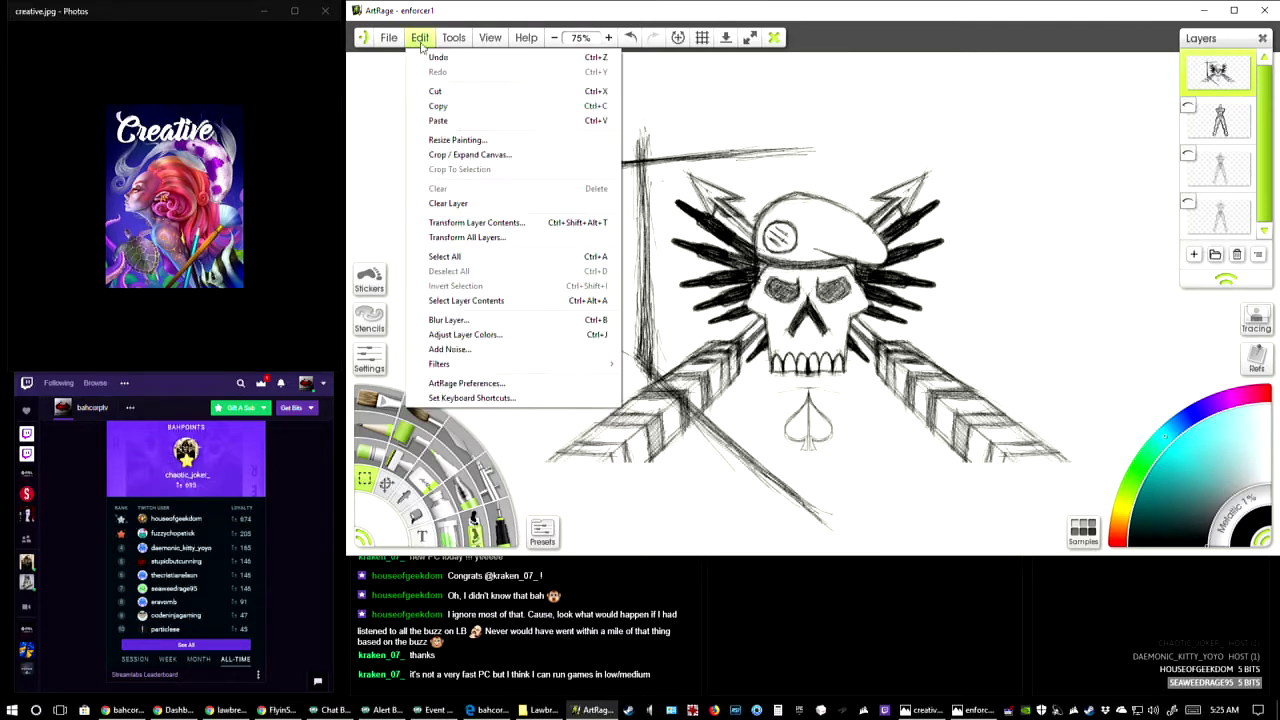
click(466, 121)
right_click(695, 267)
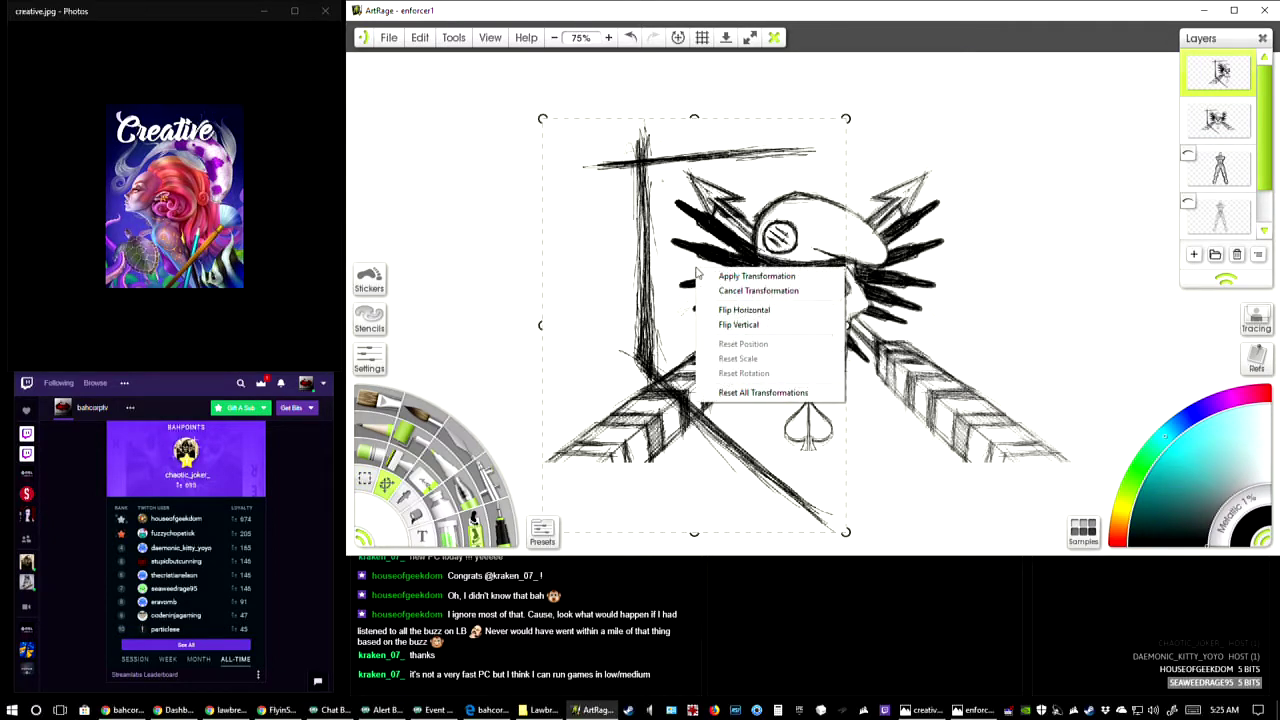
click(696, 310)
drag(696, 324, 775, 312)
key(Escape)
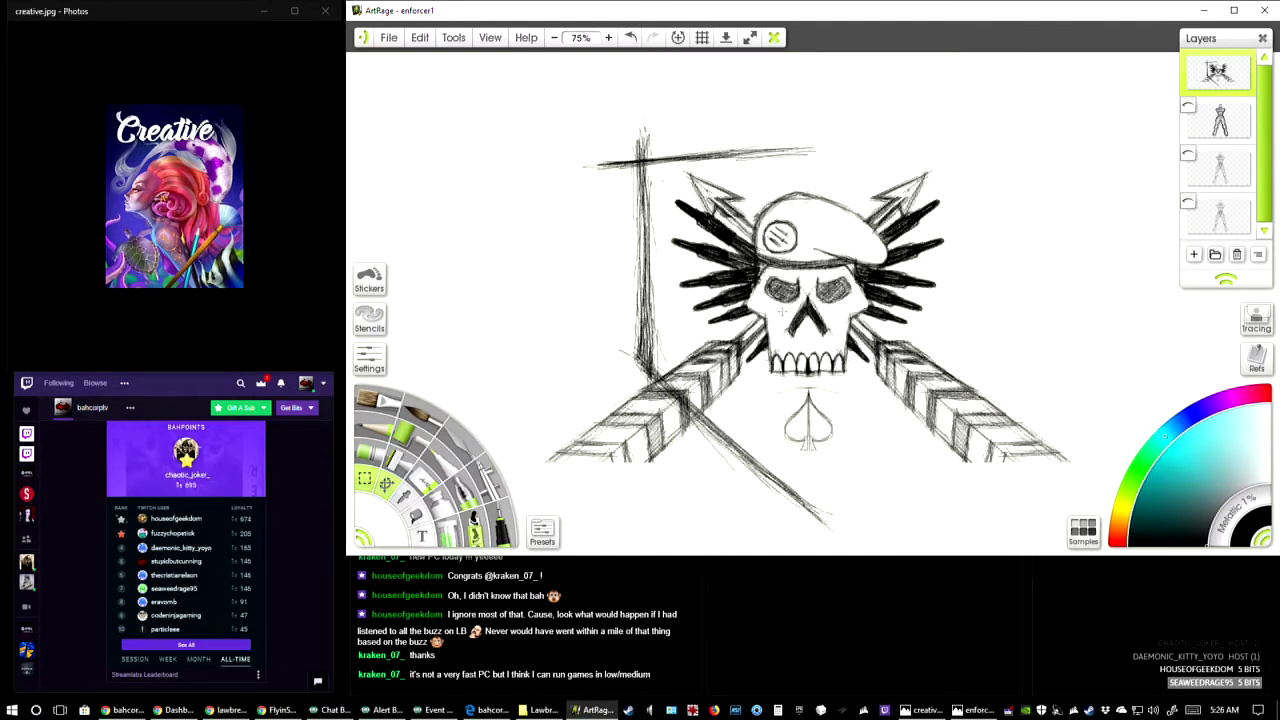
right_click(782, 311)
right_click(680, 297)
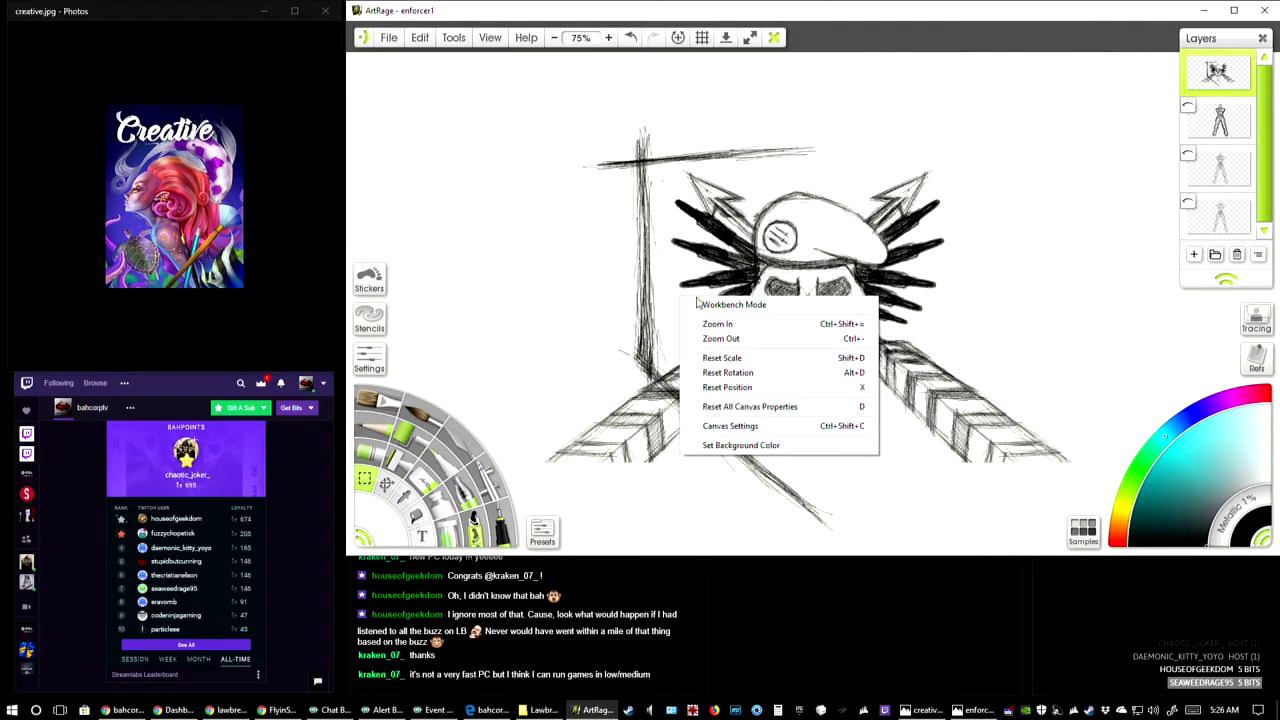
click(928, 158)
right_click(953, 121)
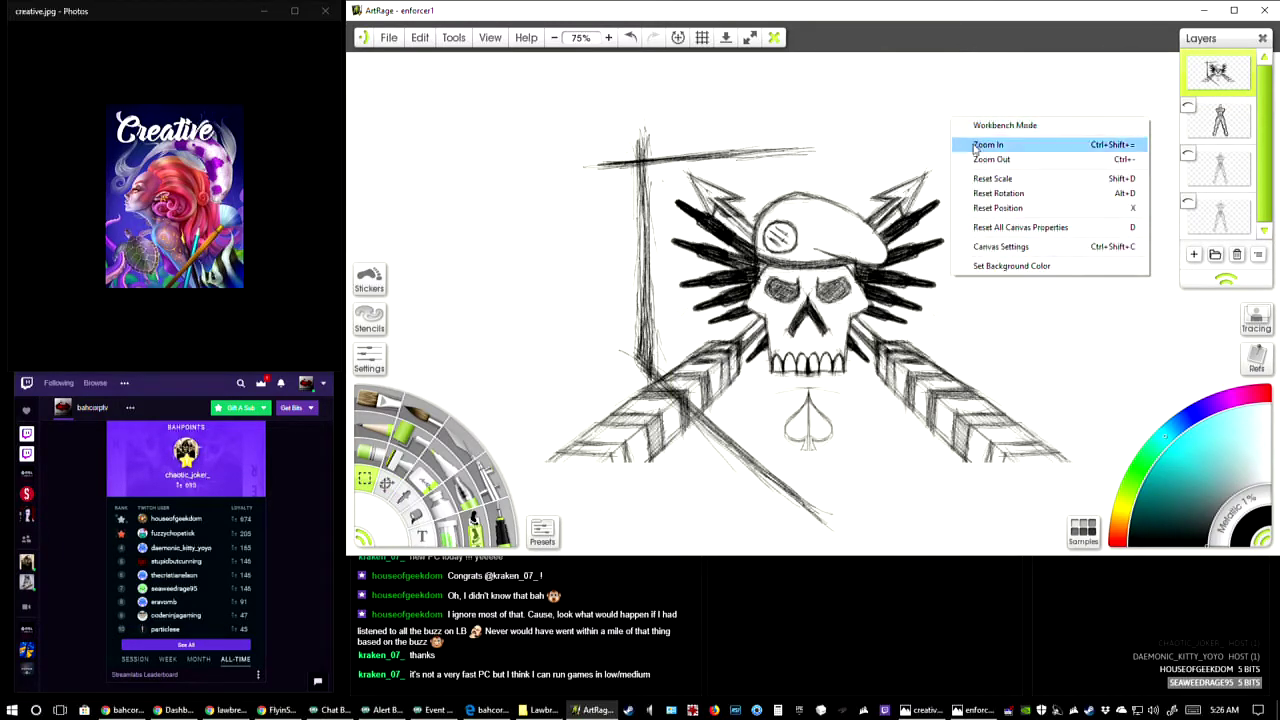
- Paste the copied shield half onto a new layer and flip it horizontally
click(419, 37)
click(455, 120)
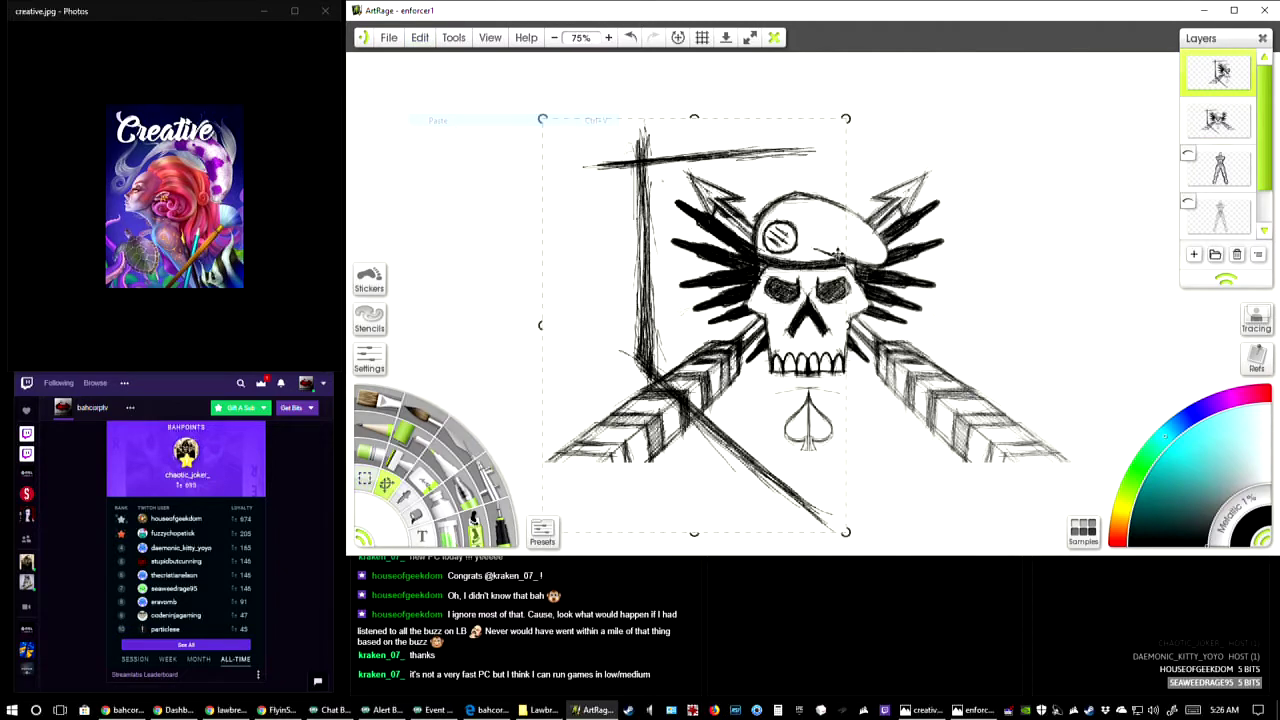
right_click(640, 290)
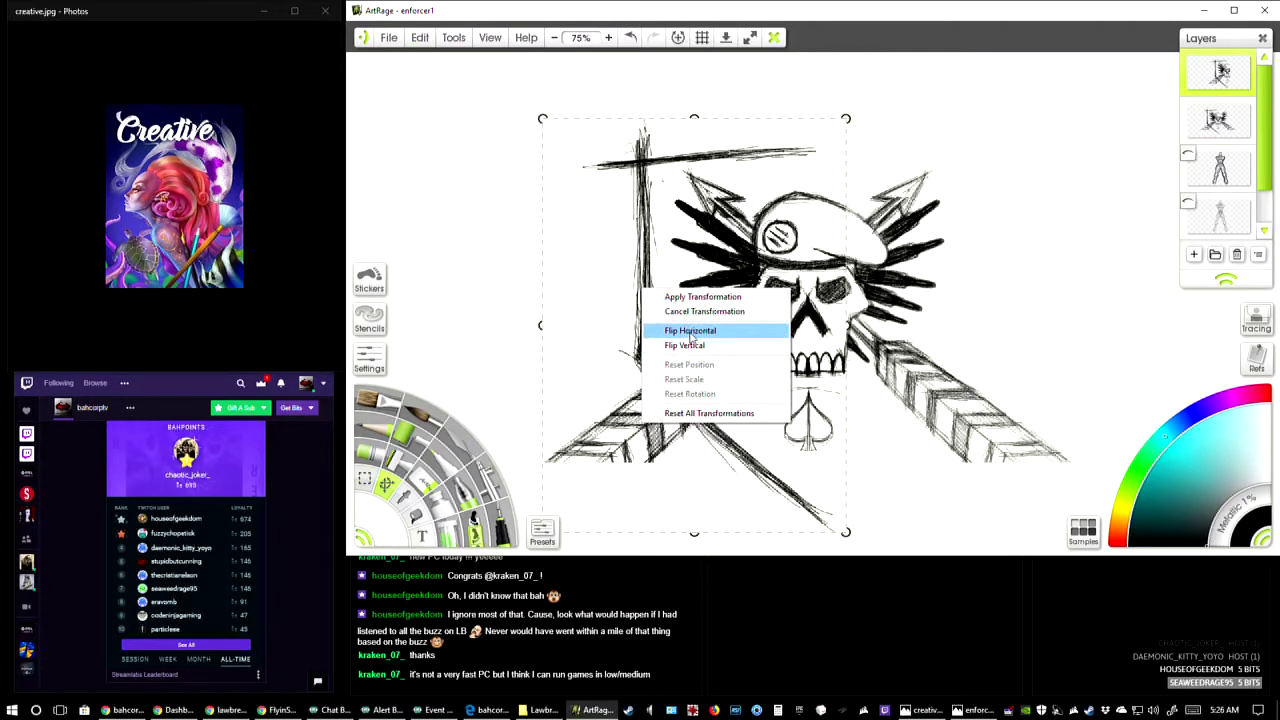
click(690, 329)
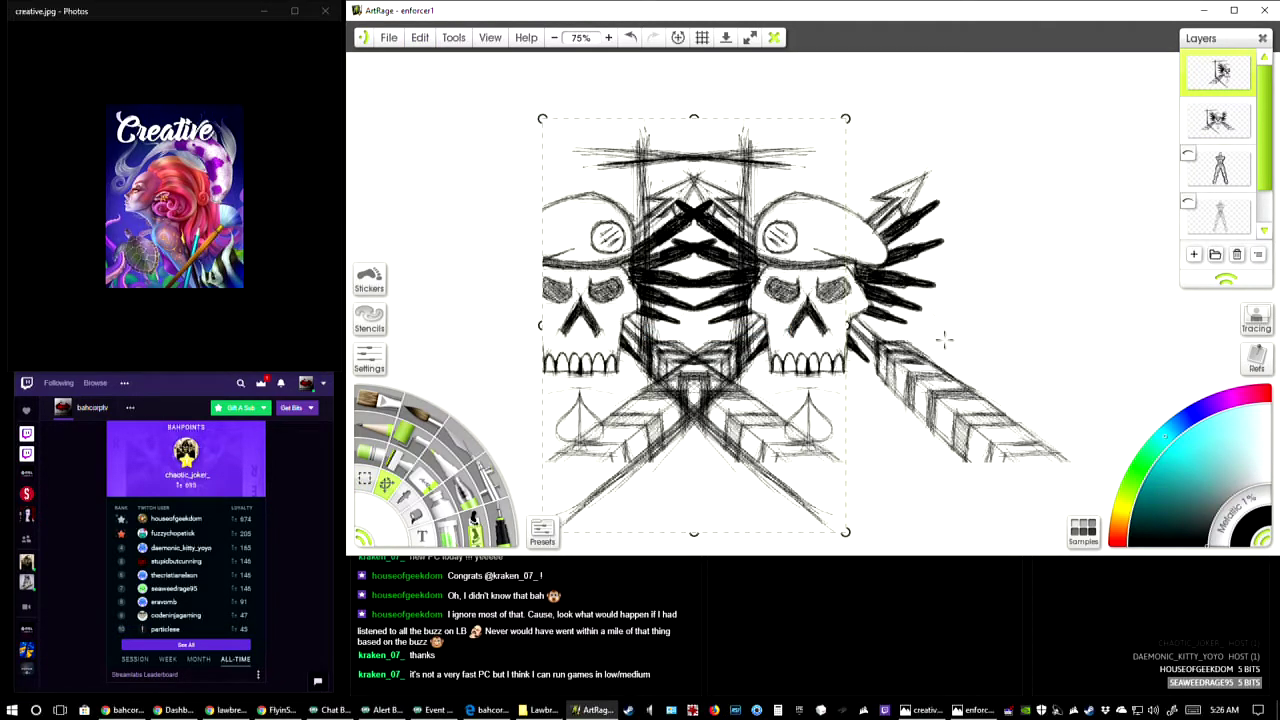
- Shift the flipped half horizontally until both shield halves meet at the point below the spade, and apply the transformation
key(Right)
key(Right)
key(Right)
key(Right)
key(Right)
key(Right)
key(Right)
key(Right)
key(Right)
key(Right)
key(Right)
key(Right)
key(Right)
key(Right)
key(Right)
key(Right)
key(Right)
key(Right)
key(Right)
key(Right)
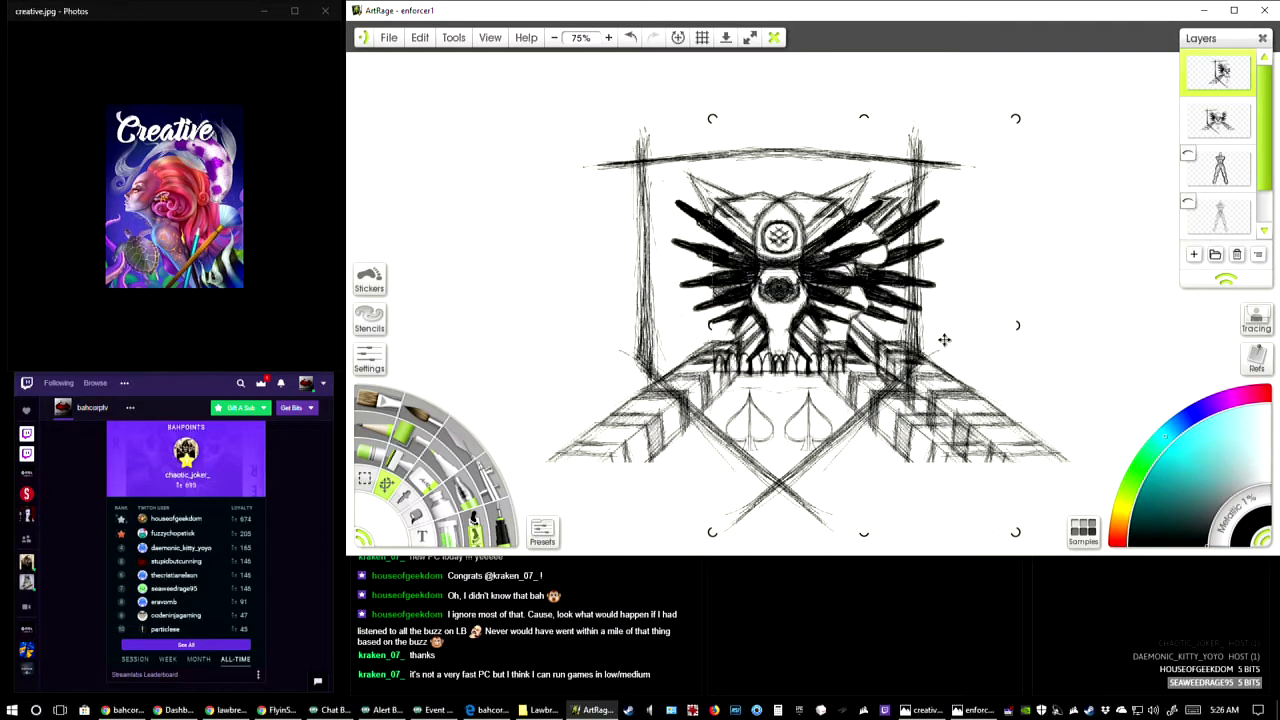
key(Right)
key(Right)
key(Right)
key(Right)
key(Right)
key(Right)
key(Right)
key(Right)
key(Right)
key(Right)
key(Right)
key(Right)
key(Right)
key(Right)
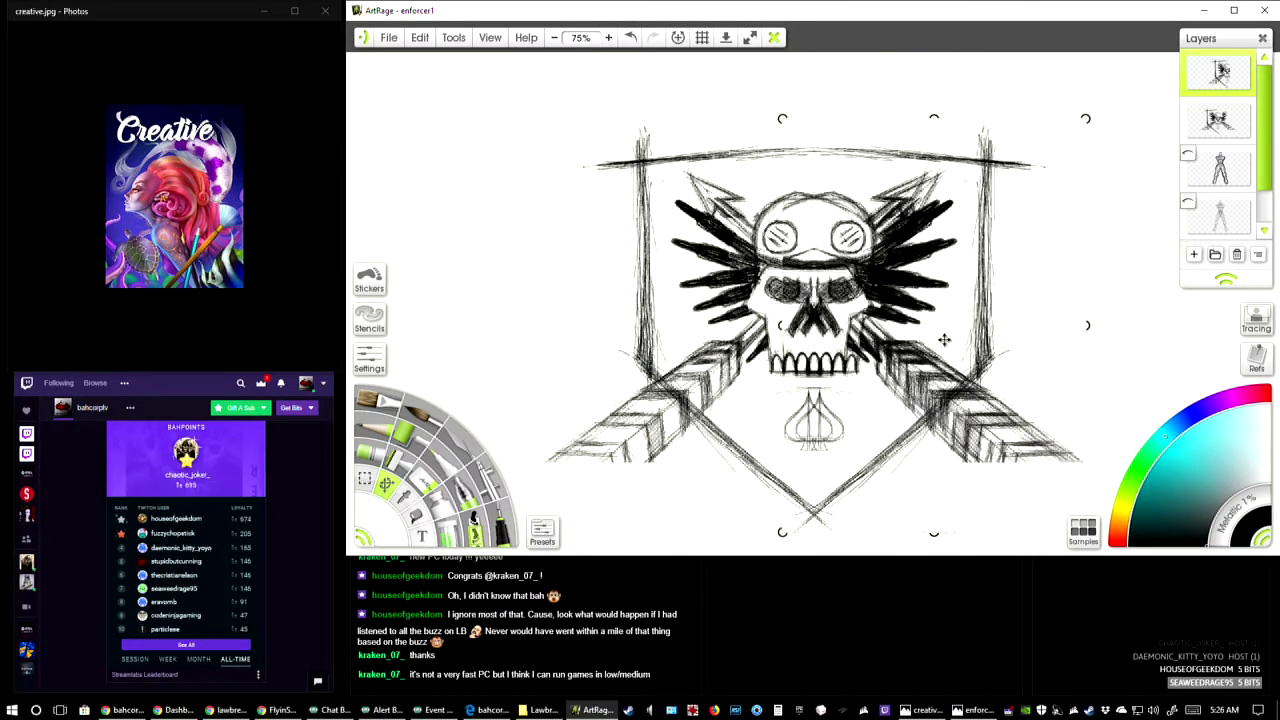
key(Left)
key(Left)
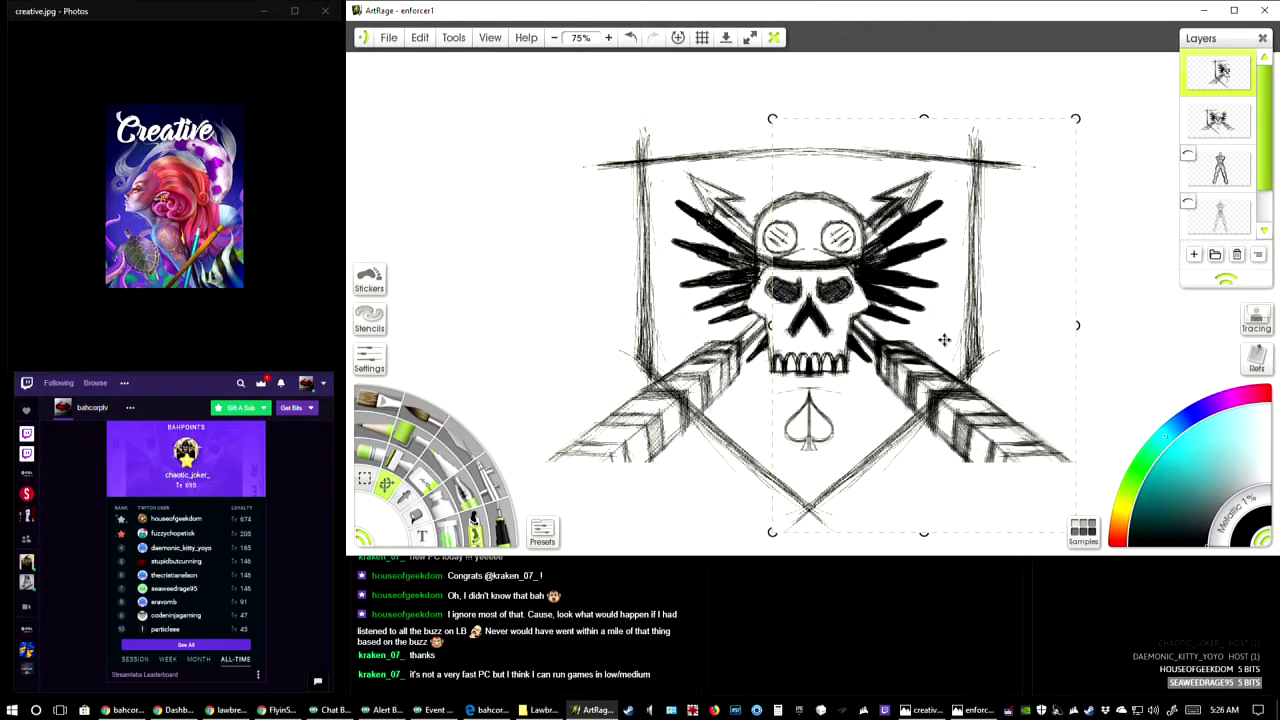
key(Right)
key(Left)
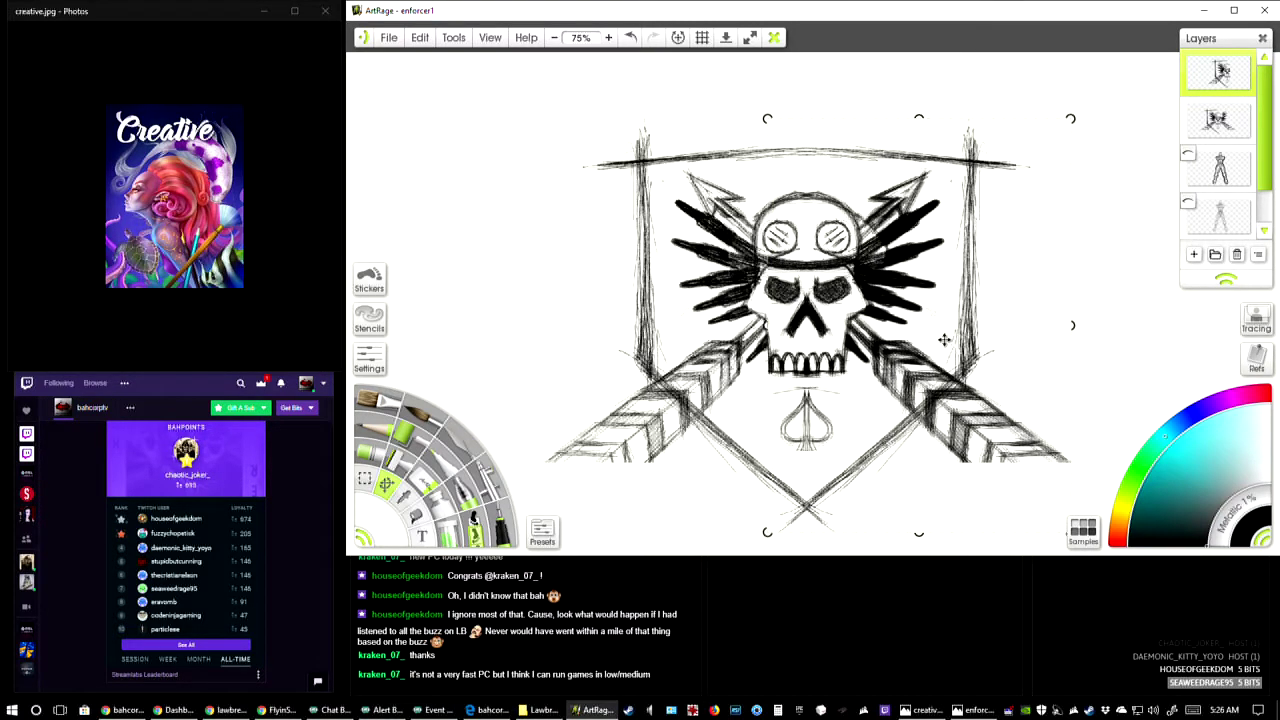
key(Left)
key(Return)
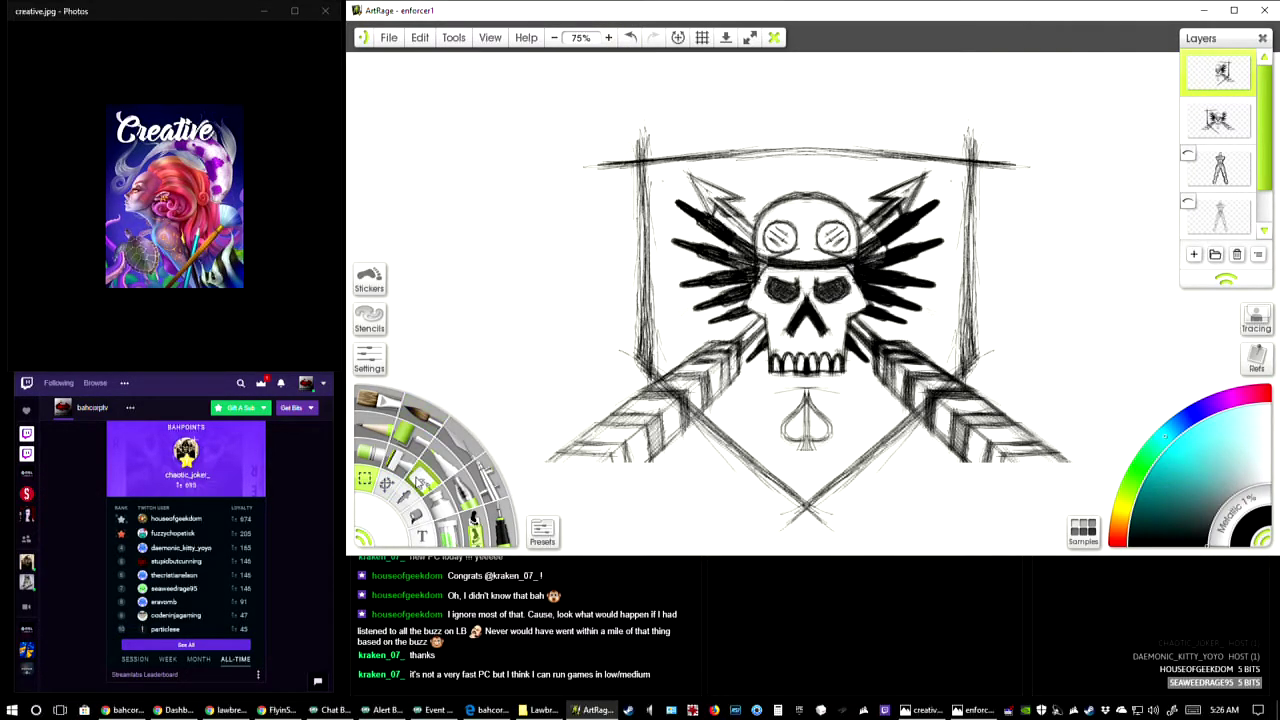
- Set the eraser size to 55%, try erasing part of the shield's right side, and undo that stroke
click(419, 481)
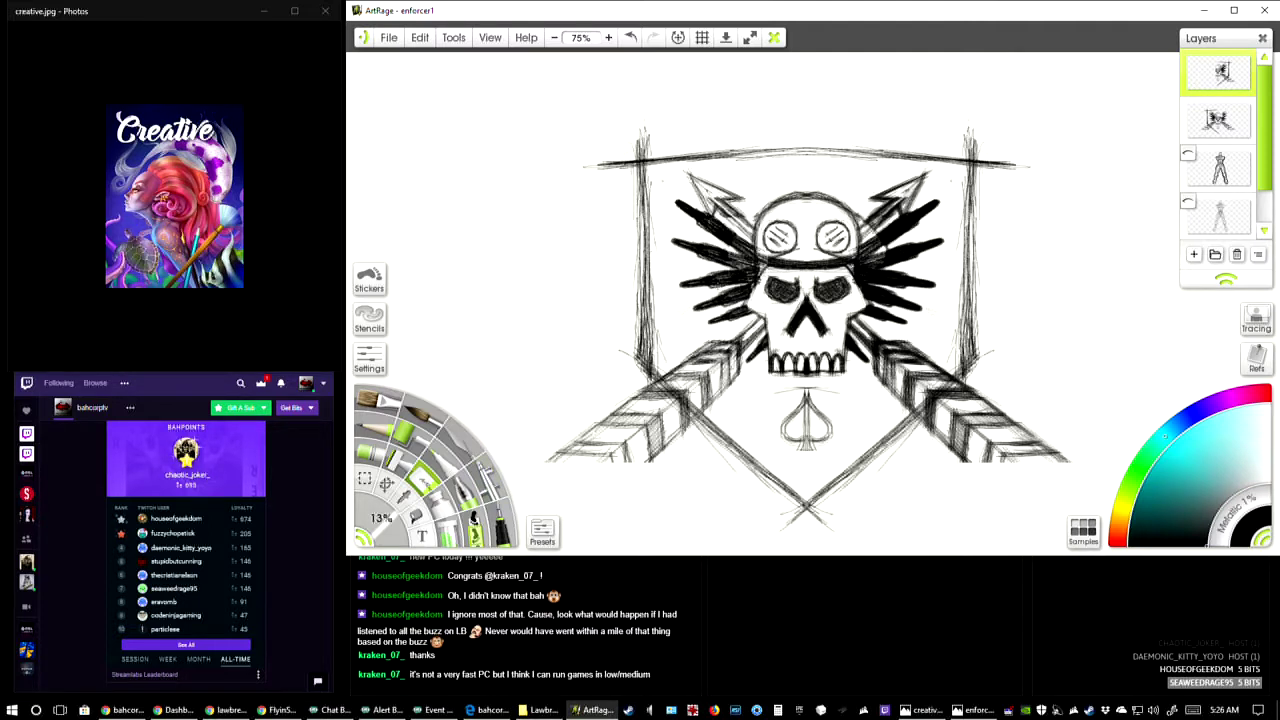
drag(374, 533, 398, 538)
mouse_move(966, 258)
mouse_down()
mouse_move(968, 202)
mouse_move(963, 212)
mouse_up()
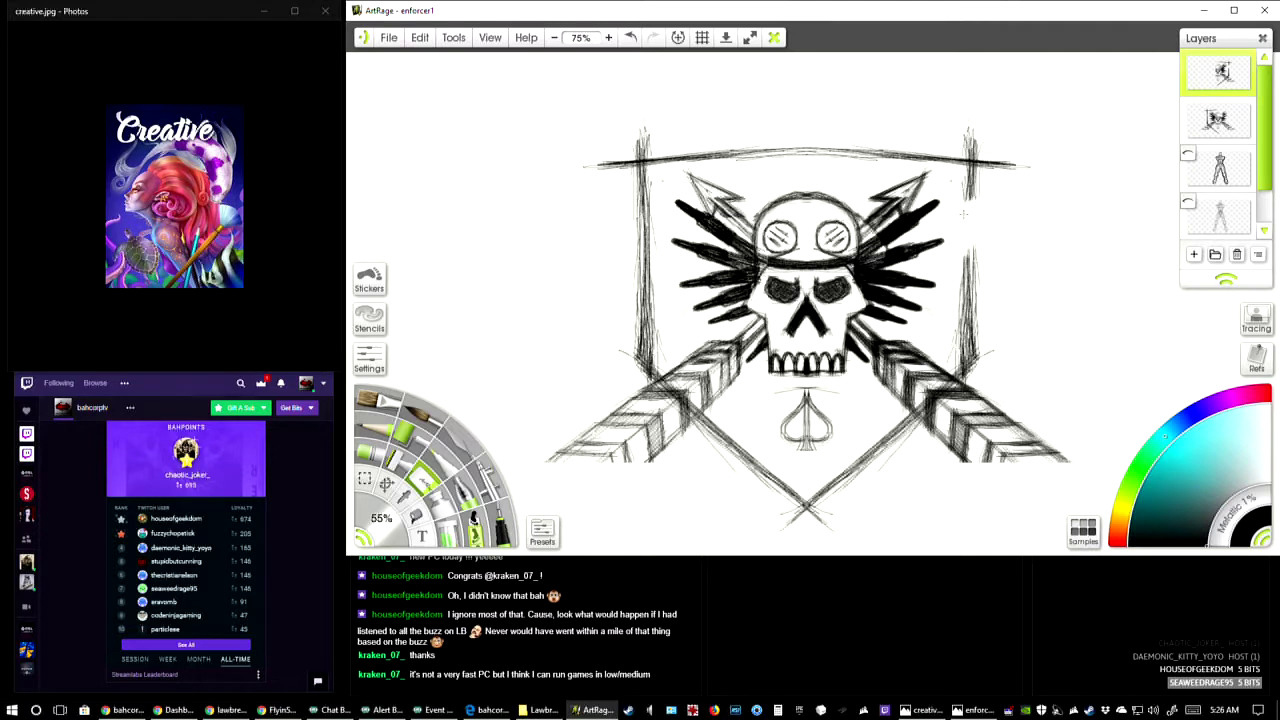
key(ctrl+z)
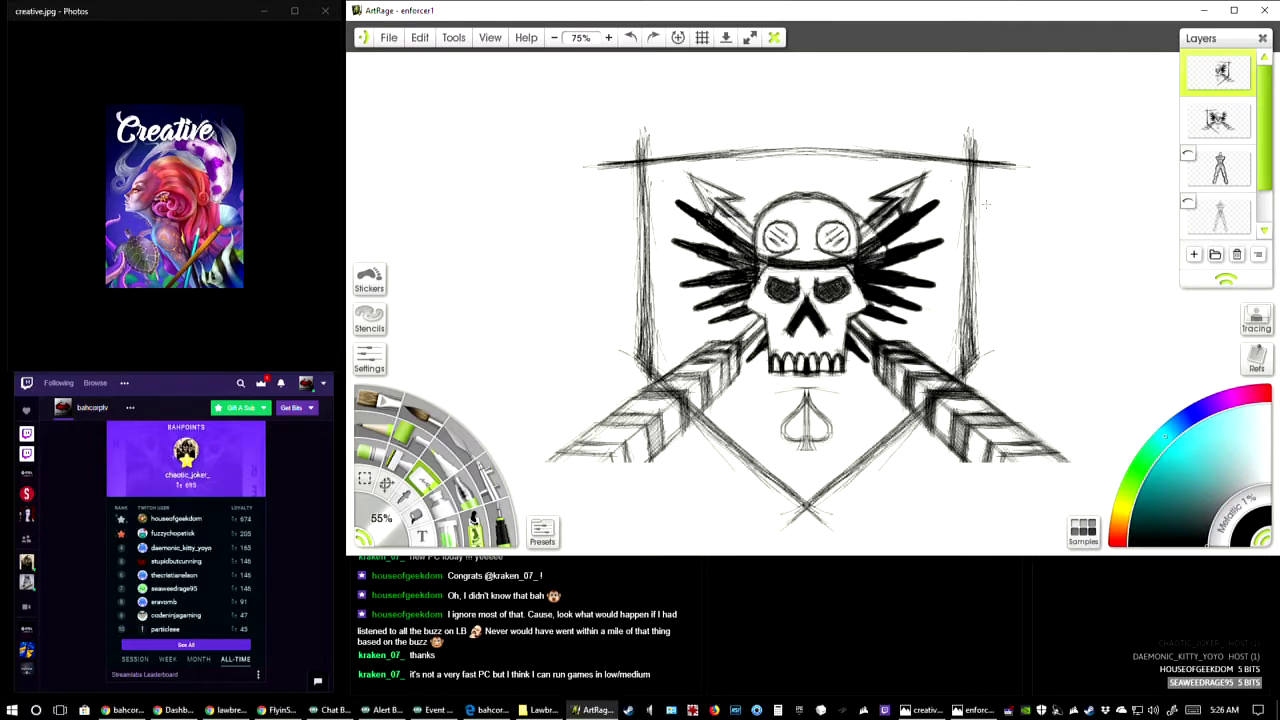
- Erase the duplicated beret, skull and spade parts from the flipped half's layer, then merge it down into the emblem layer
mouse_move(883, 240)
mouse_down()
mouse_move(866, 335)
mouse_move(890, 352)
mouse_move(884, 378)
mouse_move(912, 386)
mouse_move(897, 400)
mouse_move(936, 374)
mouse_move(907, 404)
mouse_up()
mouse_move(853, 372)
mouse_down()
mouse_move(860, 250)
mouse_move(835, 290)
mouse_move(825, 205)
mouse_move(818, 285)
mouse_move(840, 206)
mouse_move(834, 365)
mouse_move(818, 361)
mouse_move(816, 330)
mouse_move(883, 218)
mouse_move(908, 212)
mouse_move(880, 190)
mouse_move(918, 215)
mouse_up()
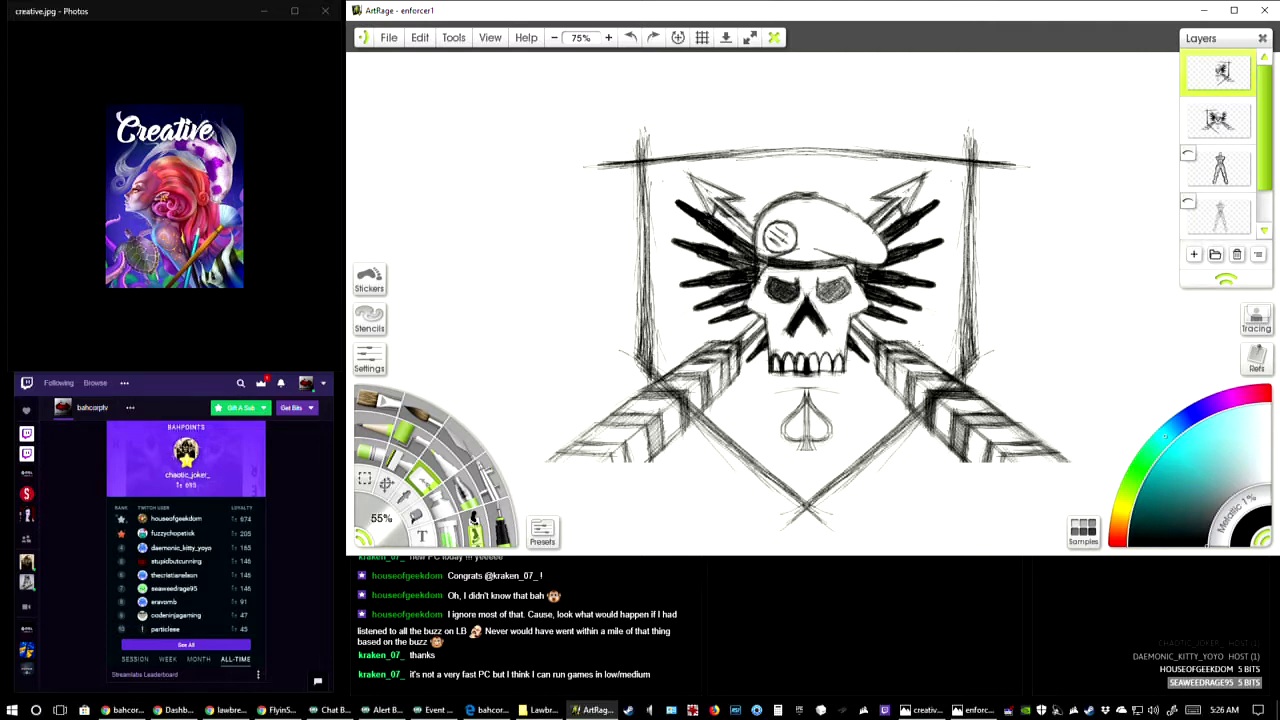
mouse_move(818, 196)
mouse_down()
mouse_move(788, 200)
mouse_move(792, 185)
mouse_up()
mouse_move(784, 290)
mouse_down()
mouse_move(808, 330)
mouse_move(791, 358)
mouse_move(805, 300)
mouse_move(776, 256)
mouse_up()
mouse_move(787, 370)
mouse_down()
mouse_move(775, 355)
mouse_move(780, 372)
mouse_move(808, 372)
mouse_move(798, 435)
mouse_move(836, 397)
mouse_up()
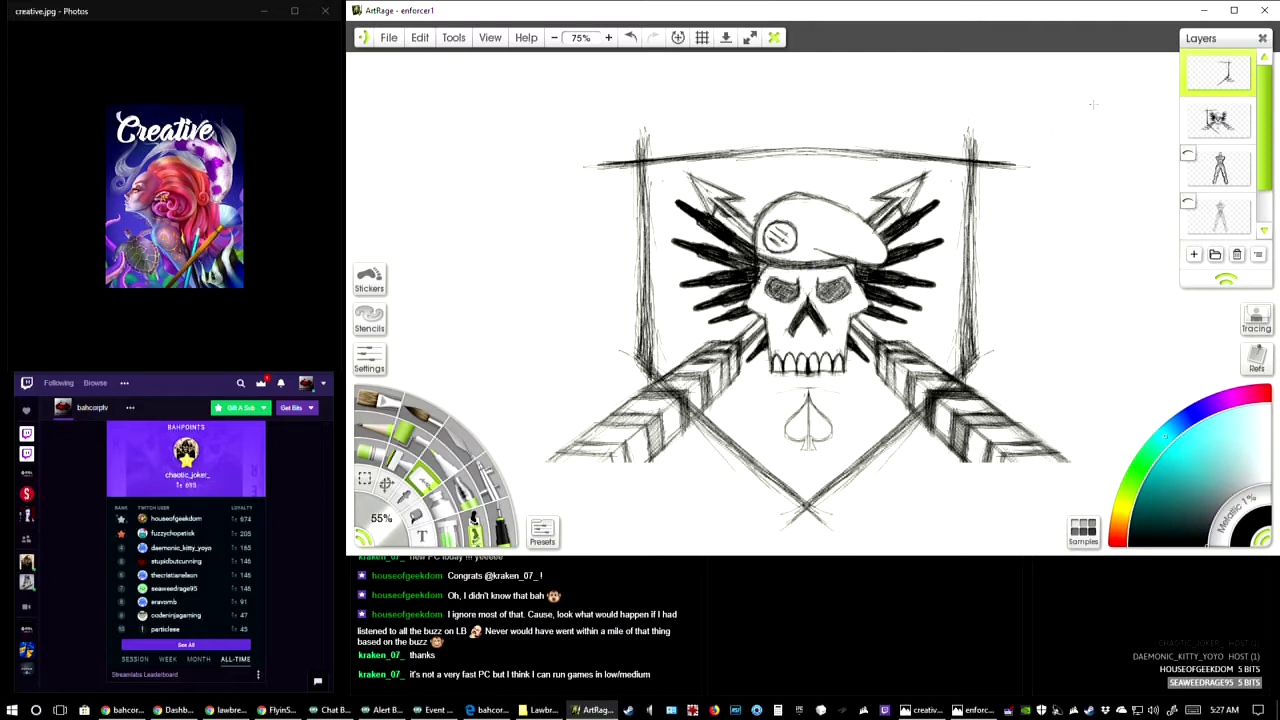
click(1250, 88)
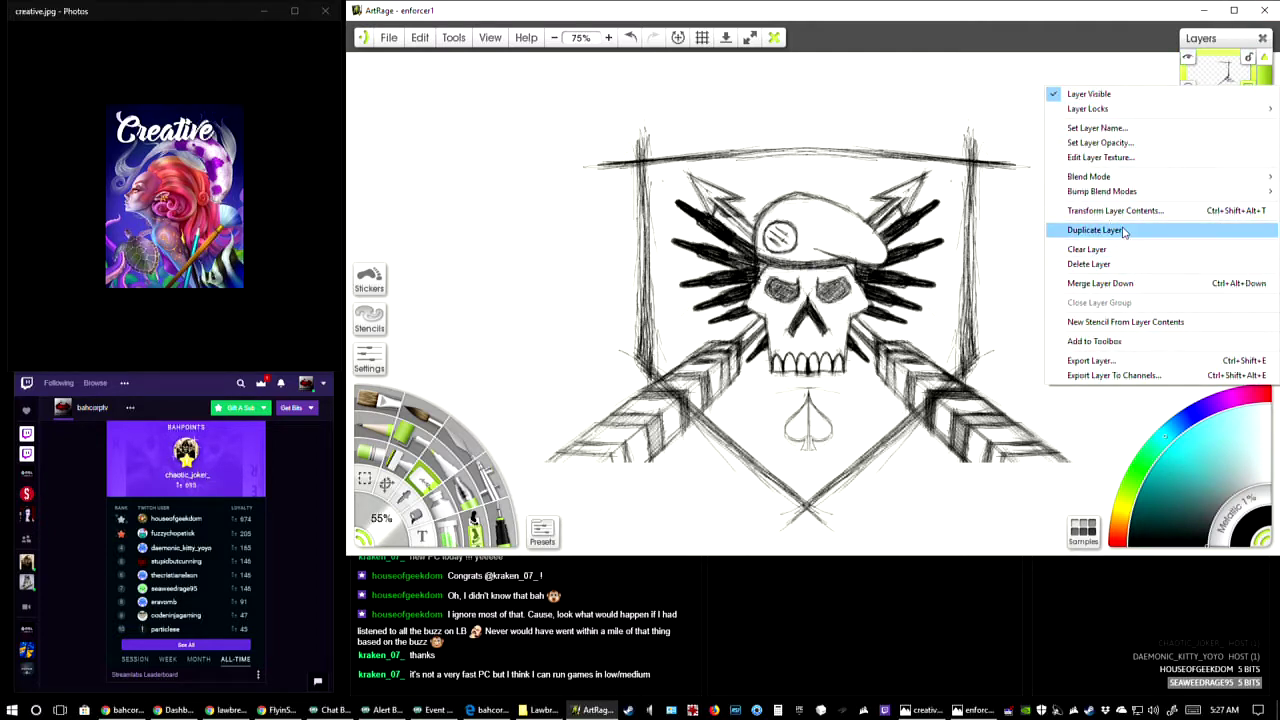
click(1112, 285)
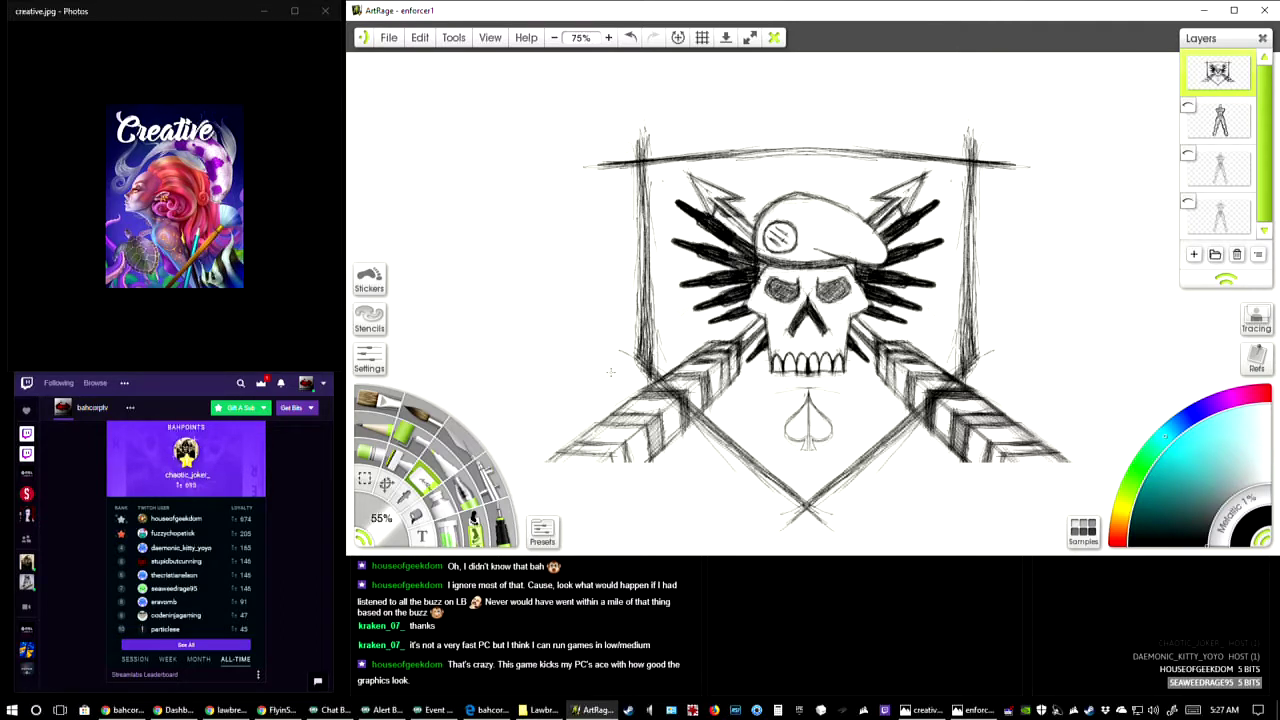
- Erase the arrow tails outside the shield and the sketch lines overshooting its upper corners and lower point
mouse_move(590, 423)
mouse_down()
mouse_move(566, 452)
mouse_move(541, 453)
mouse_move(622, 440)
mouse_move(652, 450)
mouse_move(655, 420)
mouse_move(614, 364)
mouse_move(660, 394)
mouse_move(692, 452)
mouse_move(686, 418)
mouse_move(658, 388)
mouse_up()
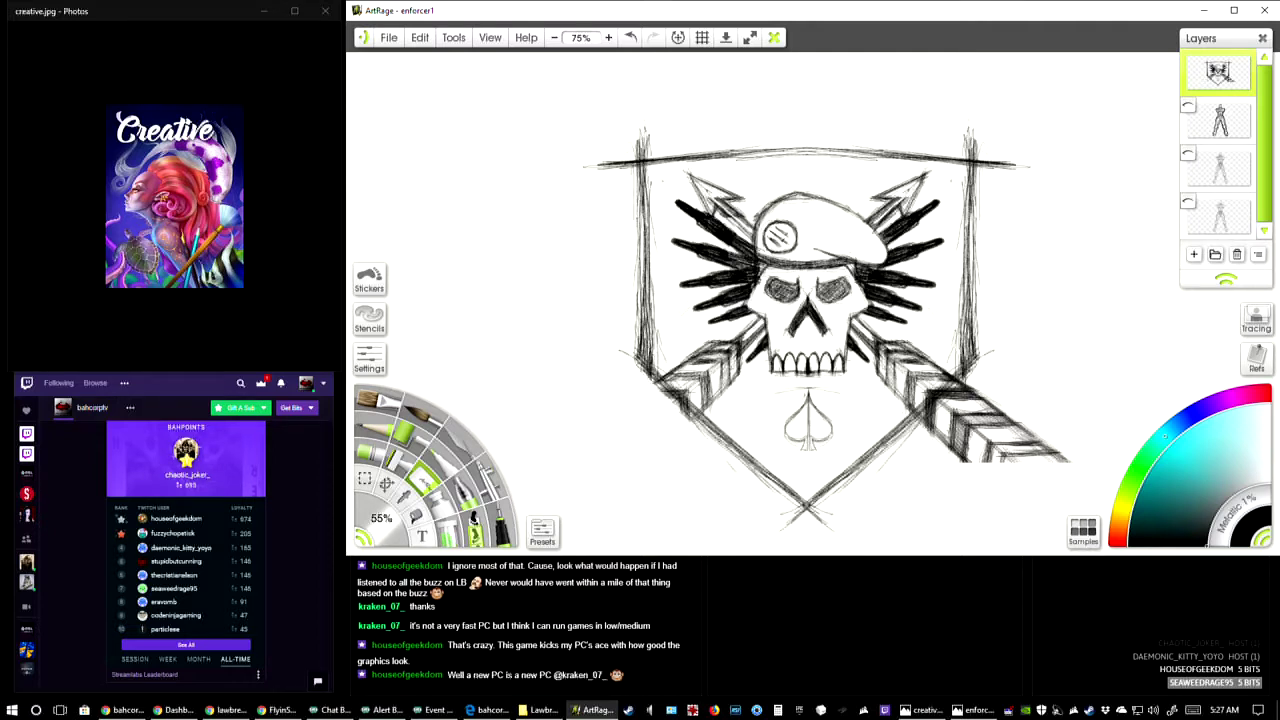
mouse_move(1040, 440)
mouse_down()
mouse_move(1015, 442)
mouse_move(960, 400)
mouse_move(932, 436)
mouse_move(955, 395)
mouse_move(900, 440)
mouse_move(1068, 458)
mouse_up()
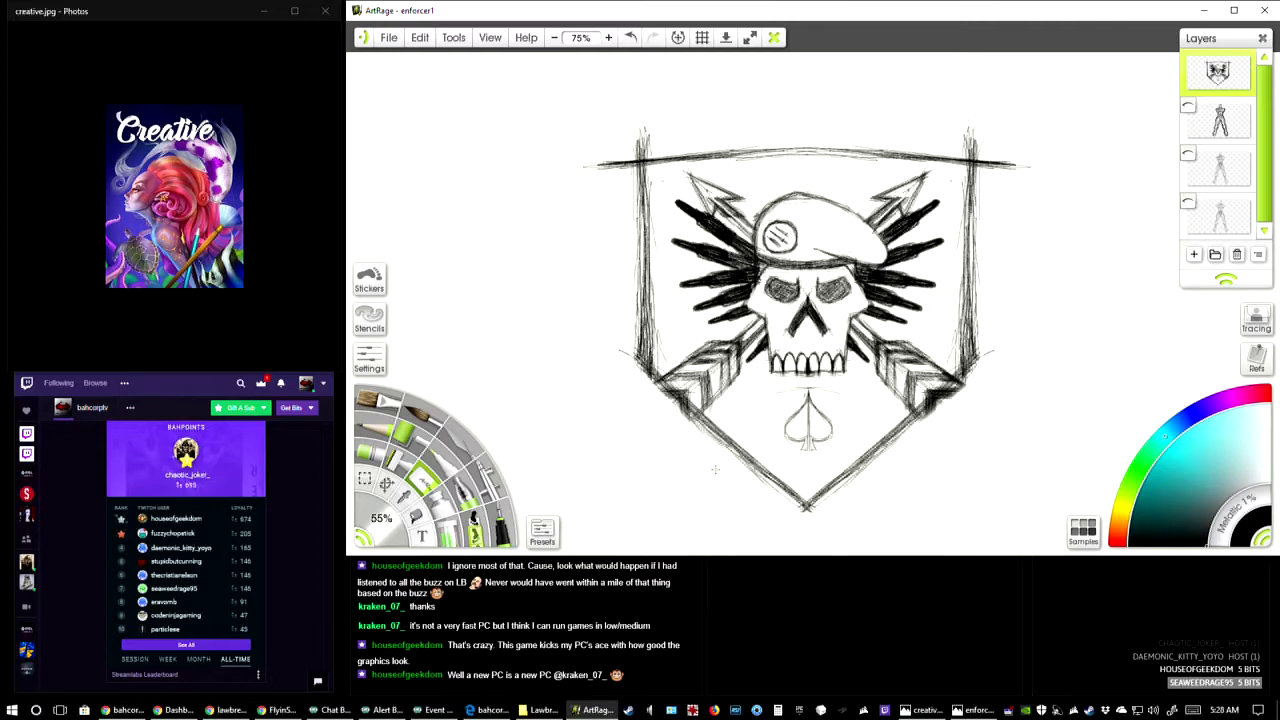
mouse_move(593, 197)
mouse_down()
mouse_move(603, 231)
mouse_move(627, 207)
mouse_up()
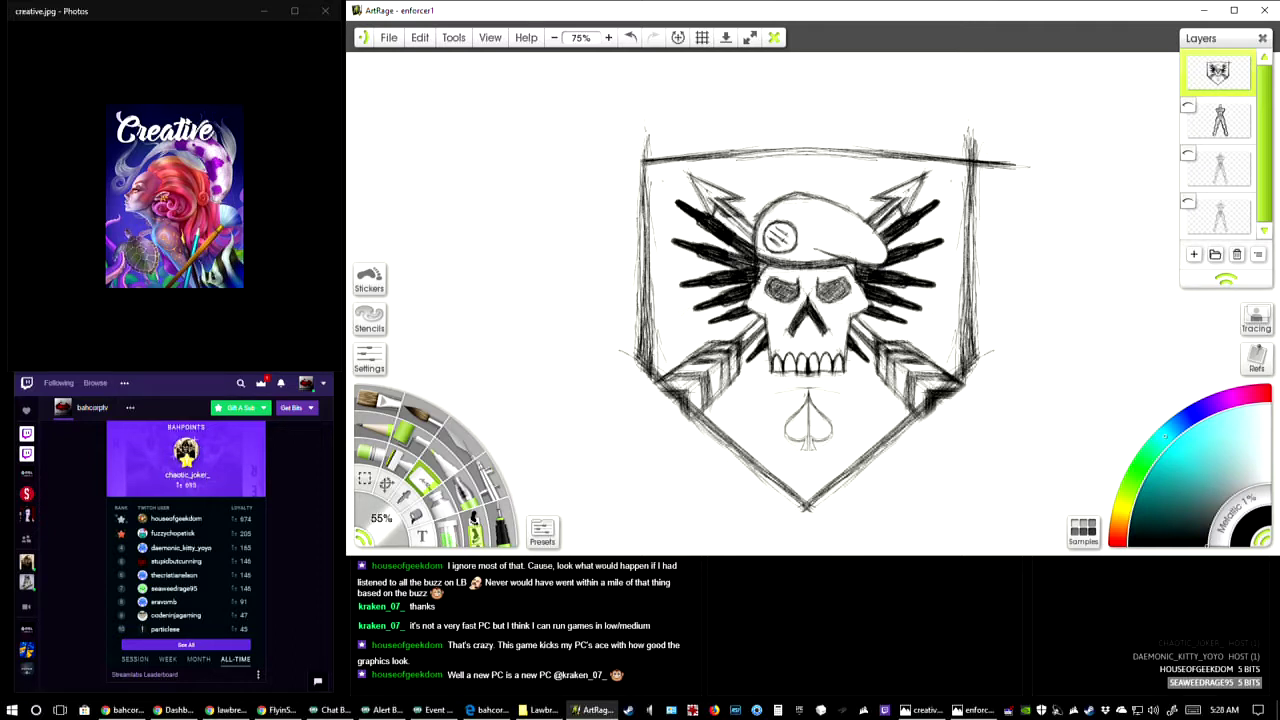
mouse_move(633, 149)
mouse_down()
mouse_move(673, 142)
mouse_move(642, 127)
mouse_up()
mouse_move(970, 128)
mouse_down()
mouse_move(972, 160)
mouse_move(1005, 165)
mouse_move(976, 163)
mouse_up()
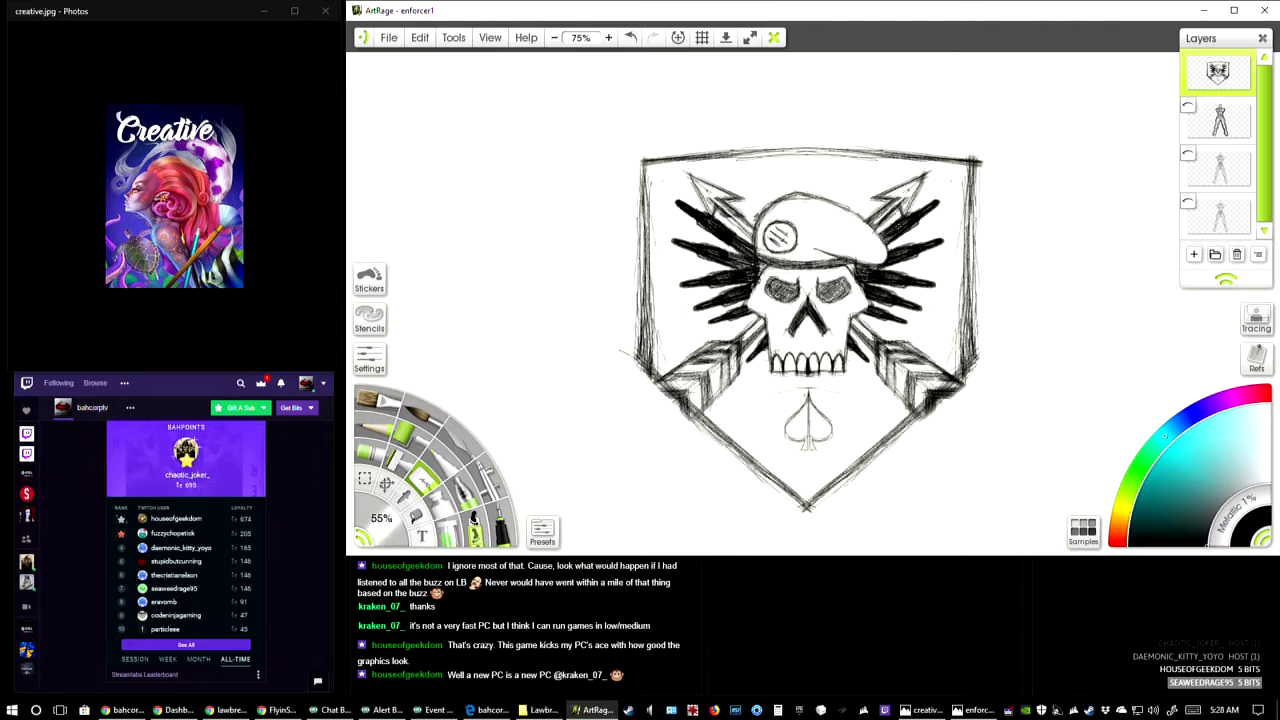
- Save the painting with the cleaned-up shield emblem
click(389, 37)
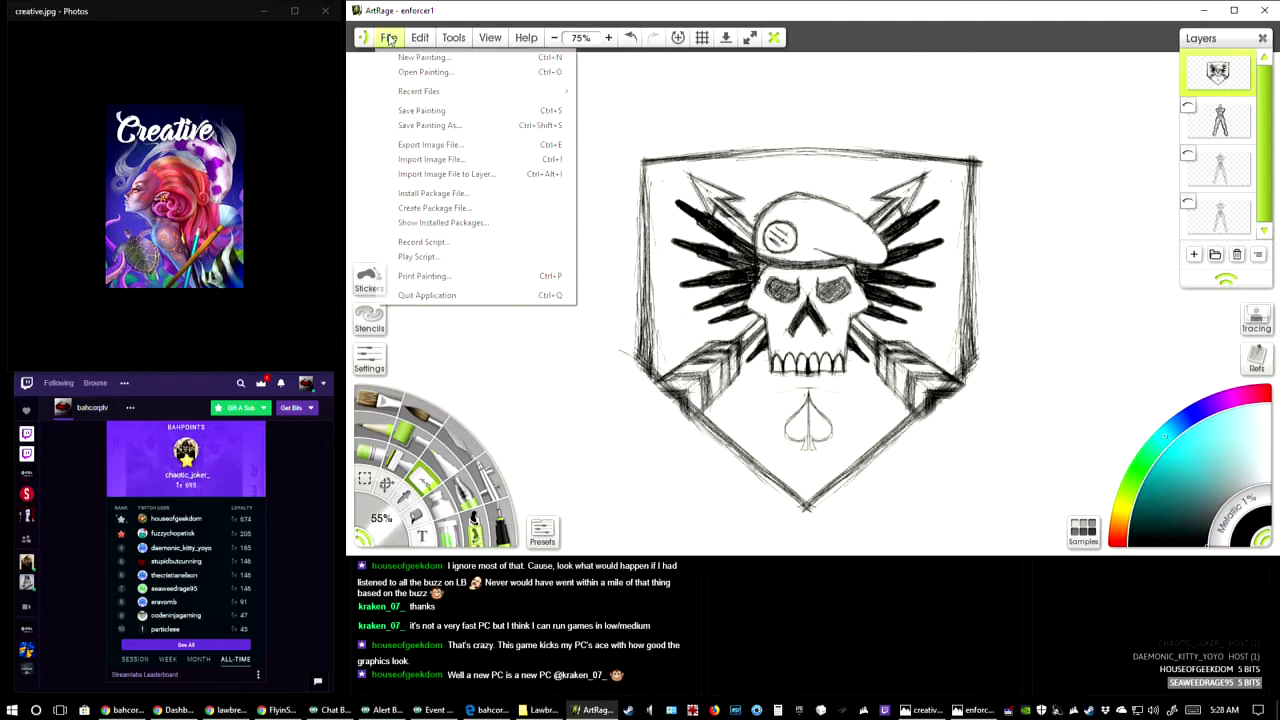
click(420, 111)
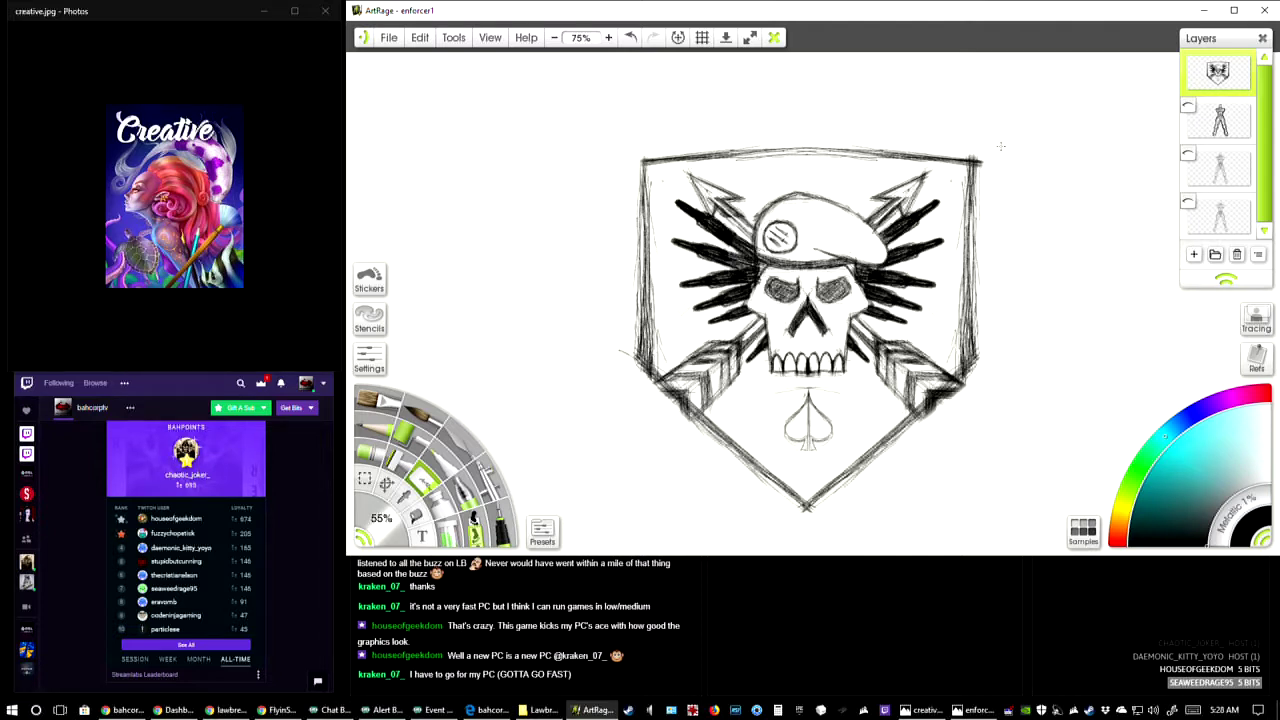
click(554, 37)
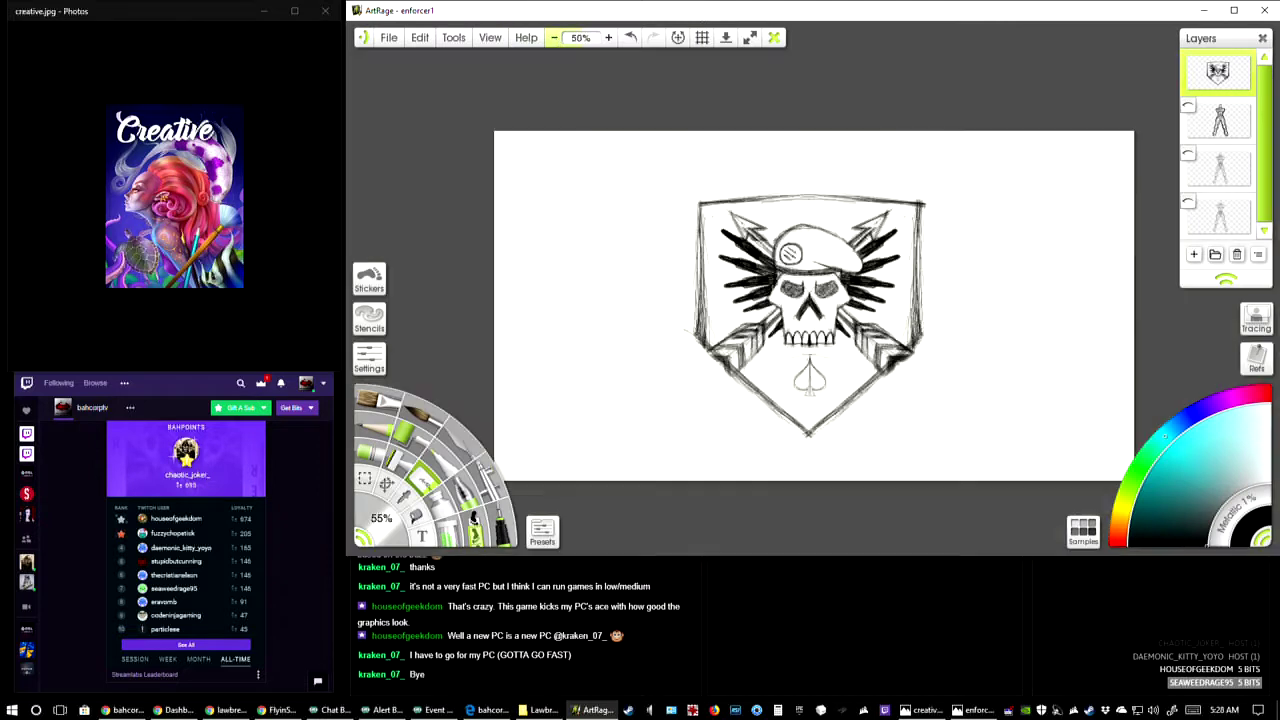
click(389, 37)
click(430, 110)
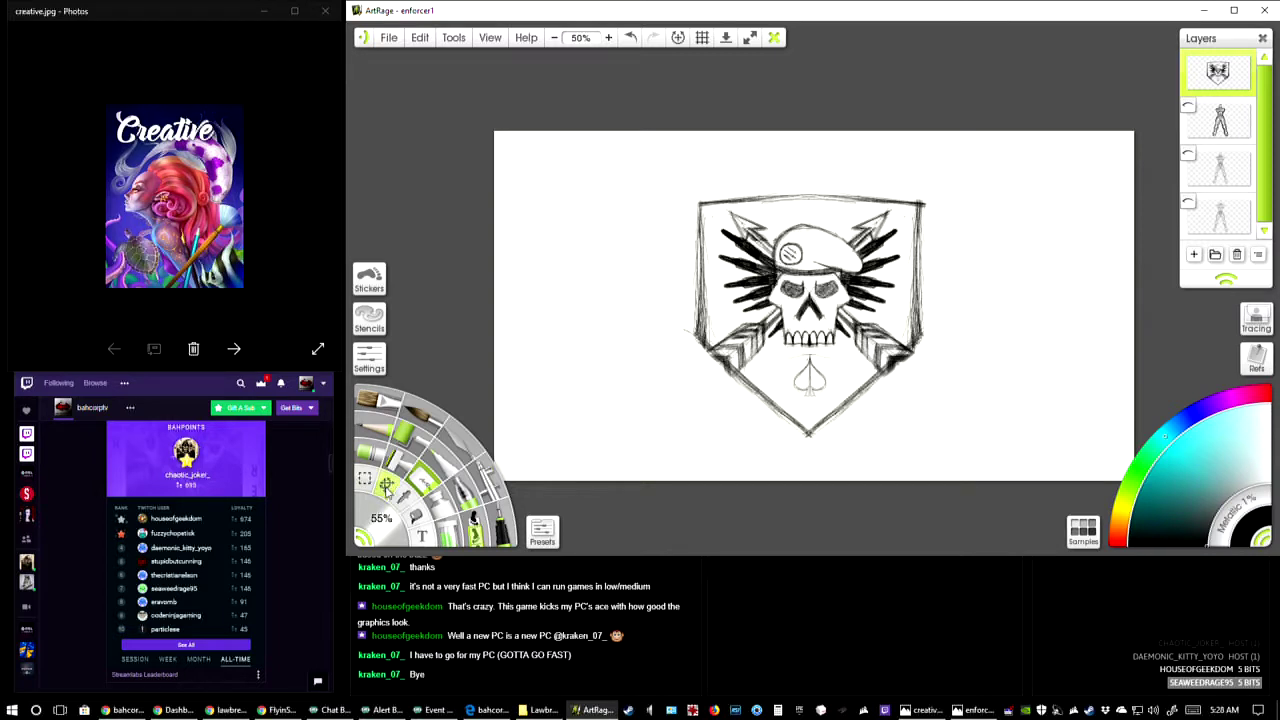
- Enlarge the shield emblem to nearly the full page height, apply the transformation, and save the painting
key(ctrl+t)
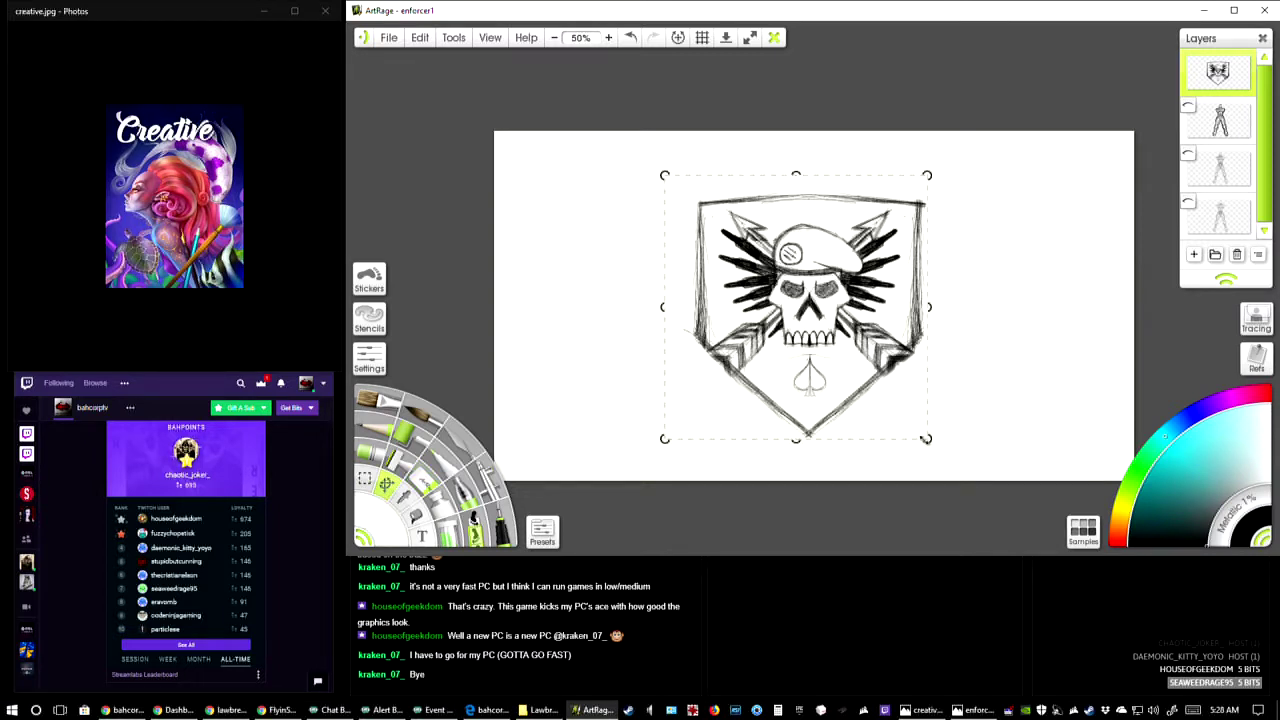
drag(925, 442, 977, 474)
drag(835, 334, 838, 327)
key(Return)
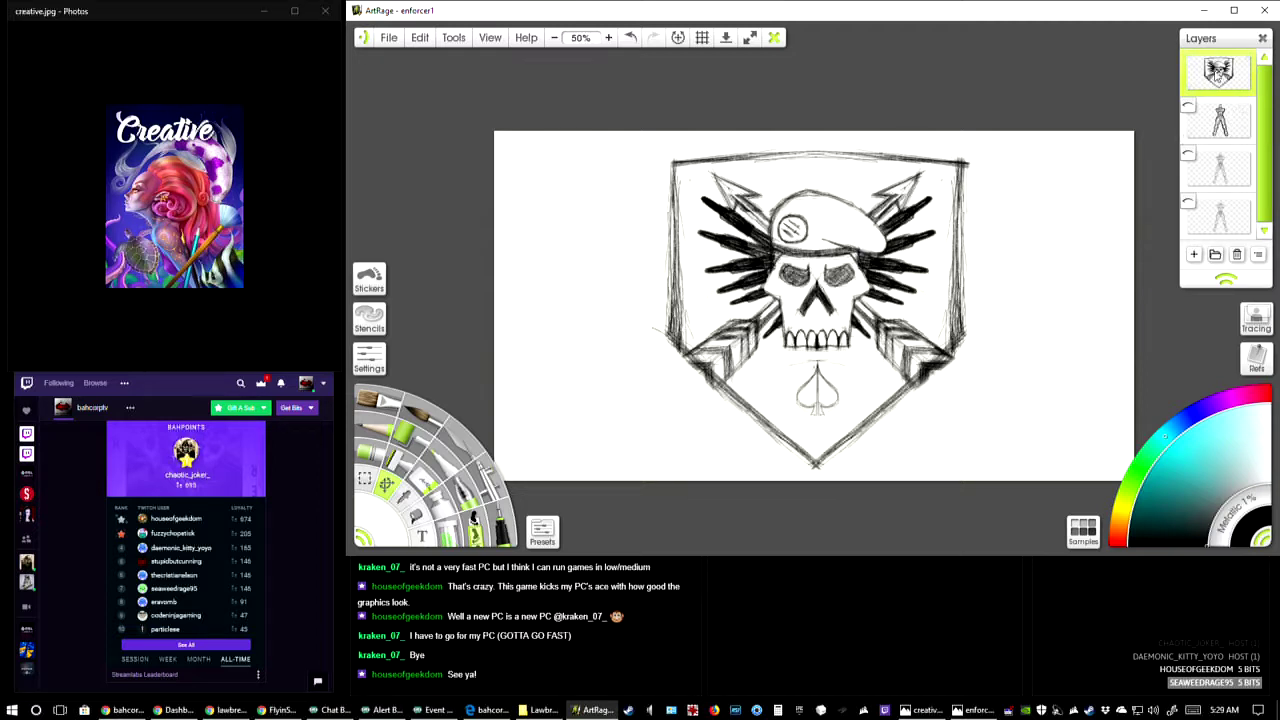
mouse_move(1222, 84)
click(389, 37)
click(425, 110)
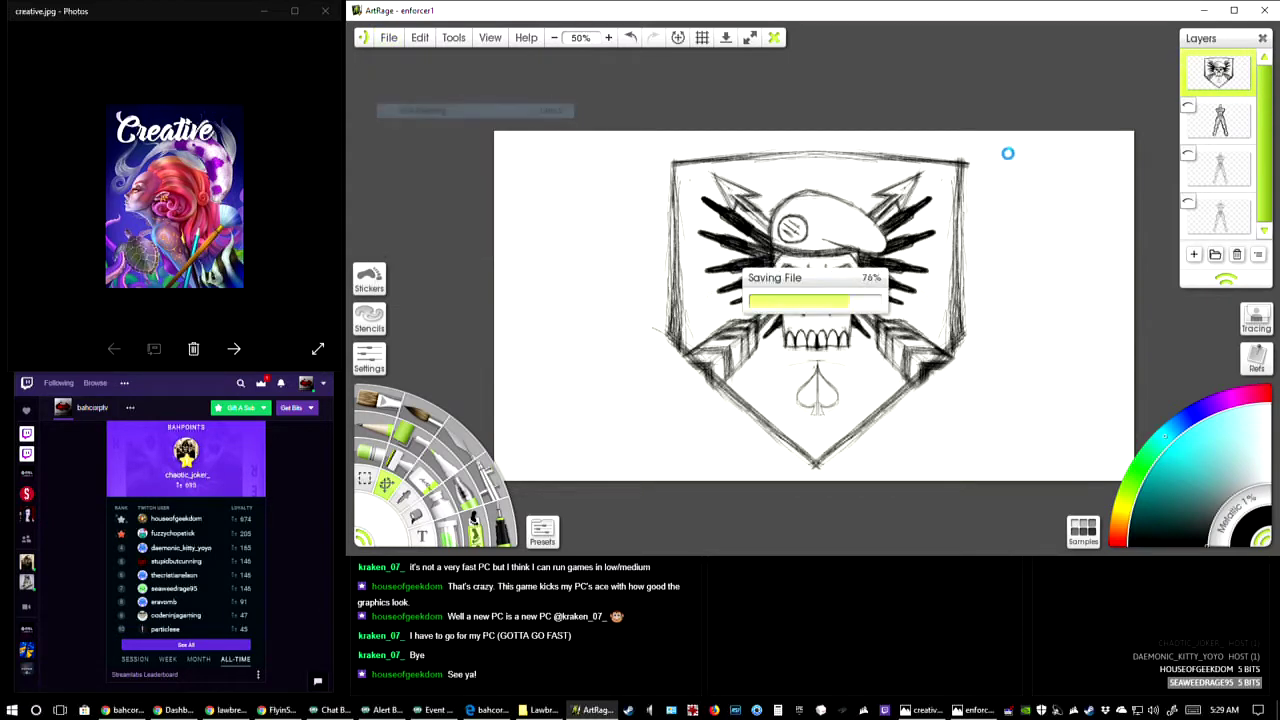
- Set the emblem layer's opacity to 50%
click(1188, 88)
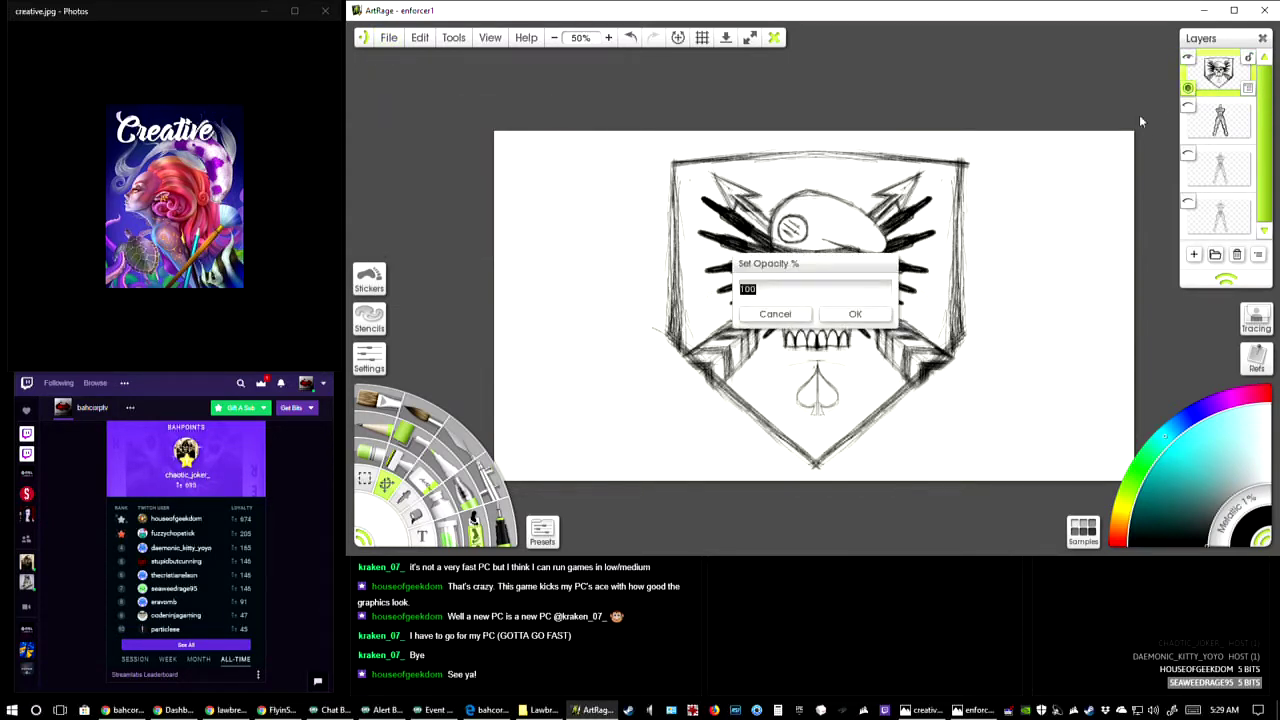
text(50)
click(843, 318)
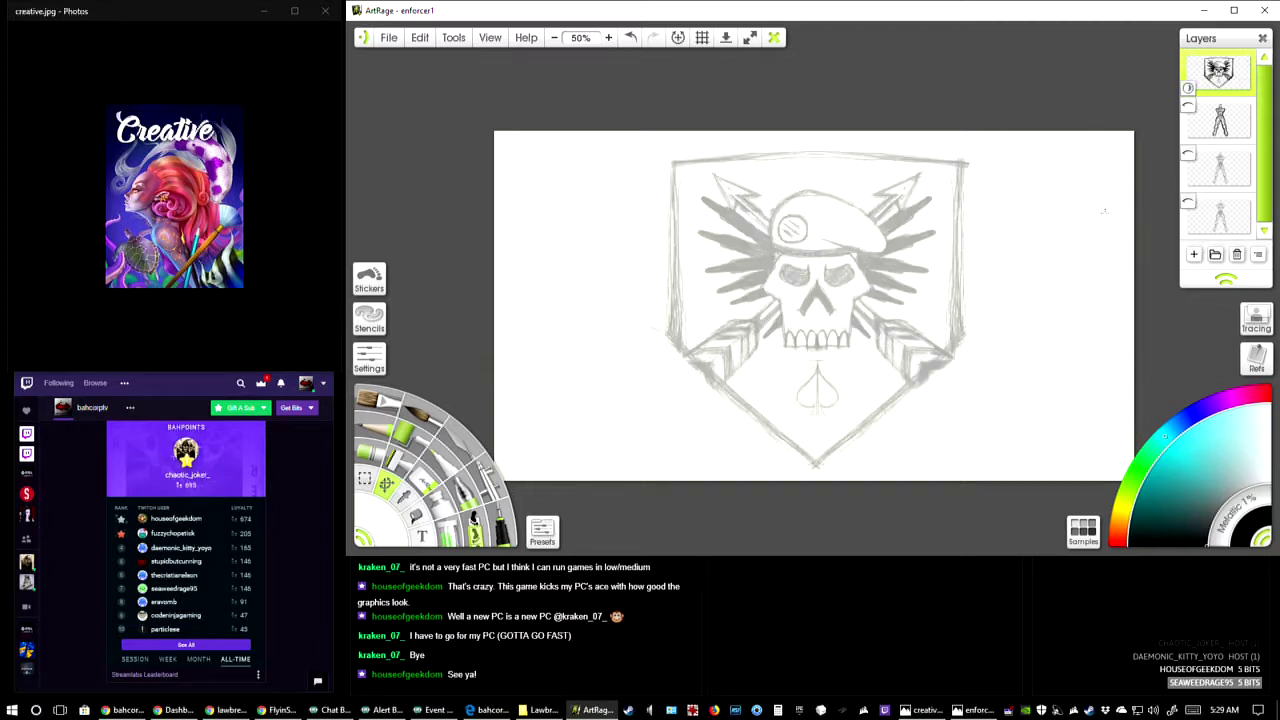
- Show the inked figure on a layer above the emblem, then shift the emblem until it is centred behind the figure
drag(1219, 120, 1219, 72)
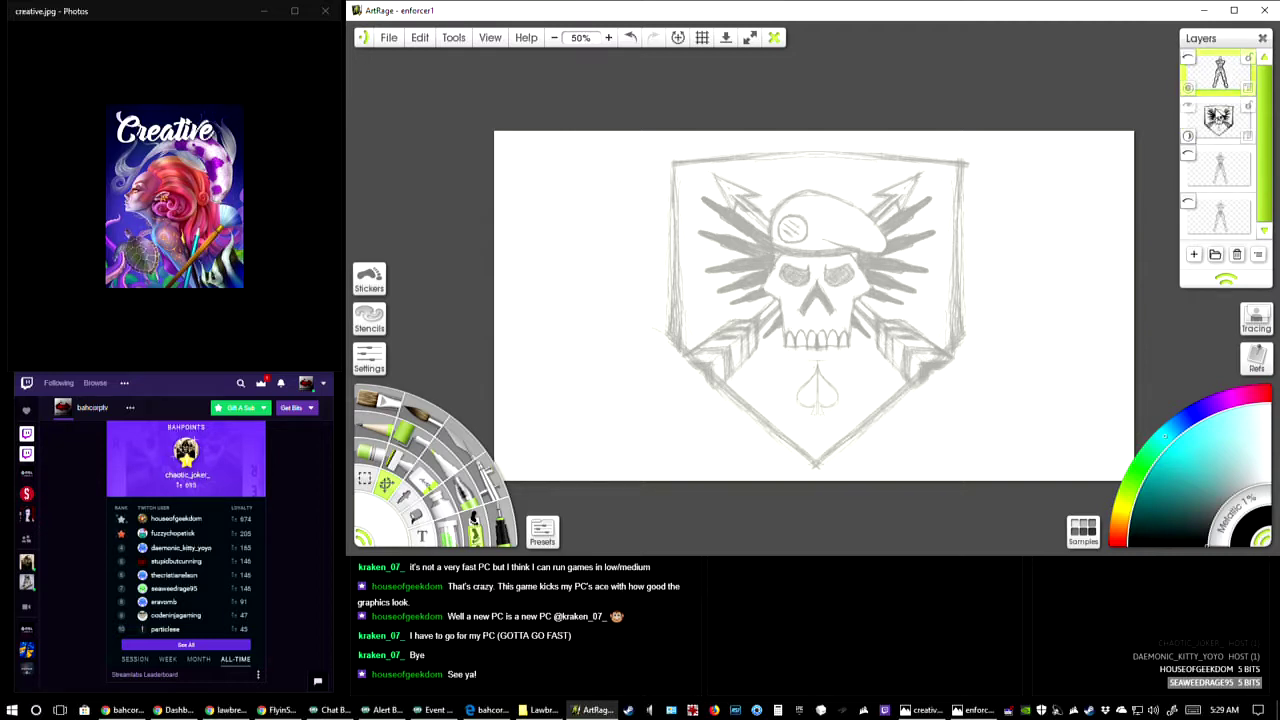
click(1189, 58)
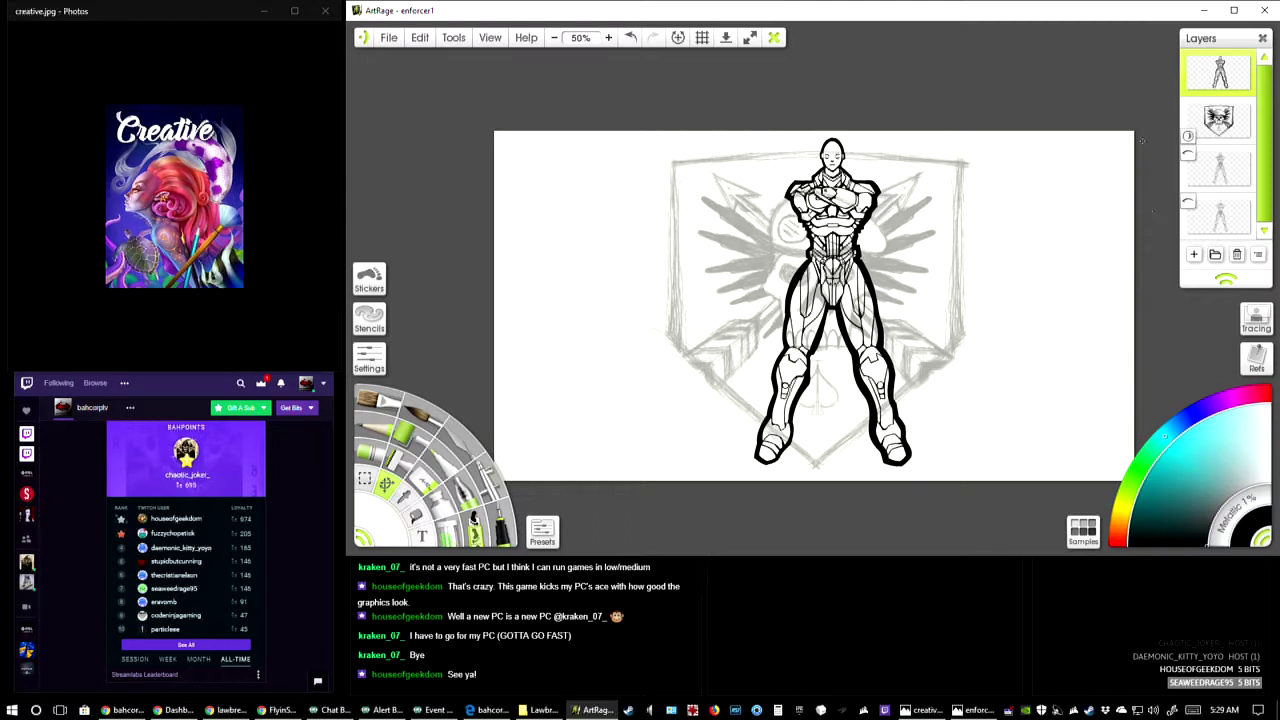
click(1236, 110)
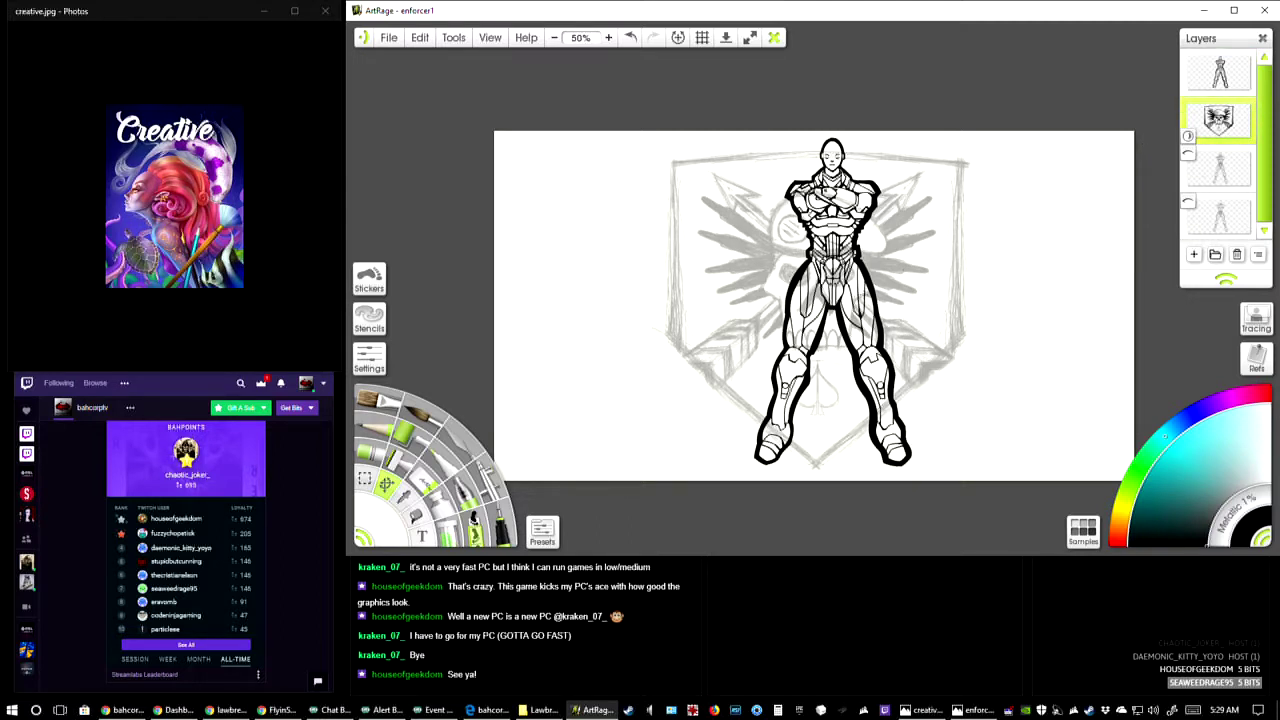
drag(926, 306, 941, 301)
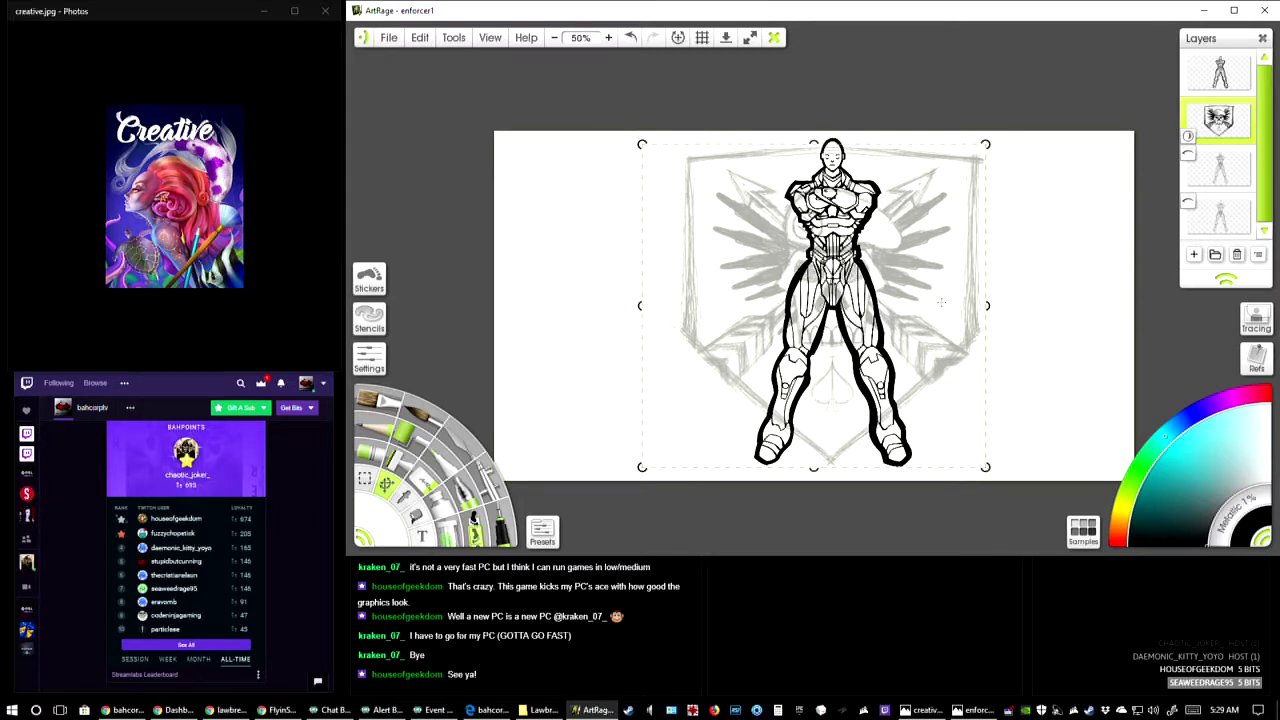
key(Return)
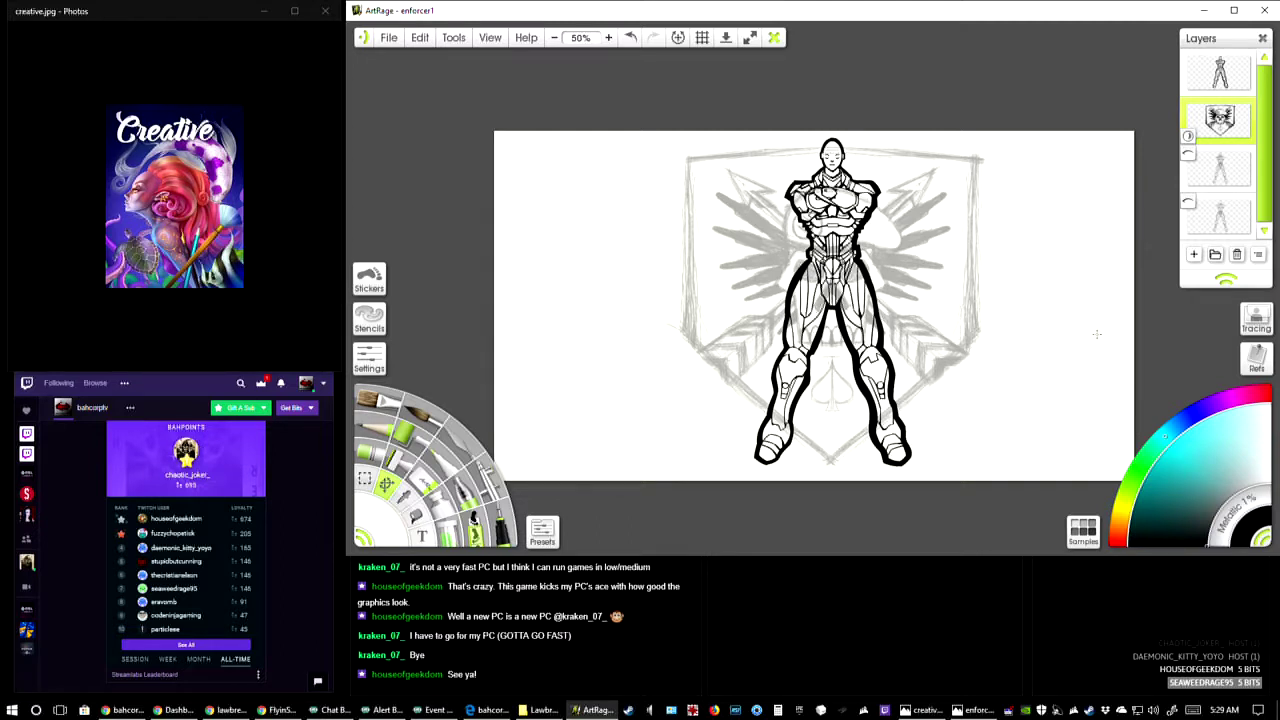
- Try opacities of 40%, 10% and 20% on the emblem layer behind the figure
click(1189, 136)
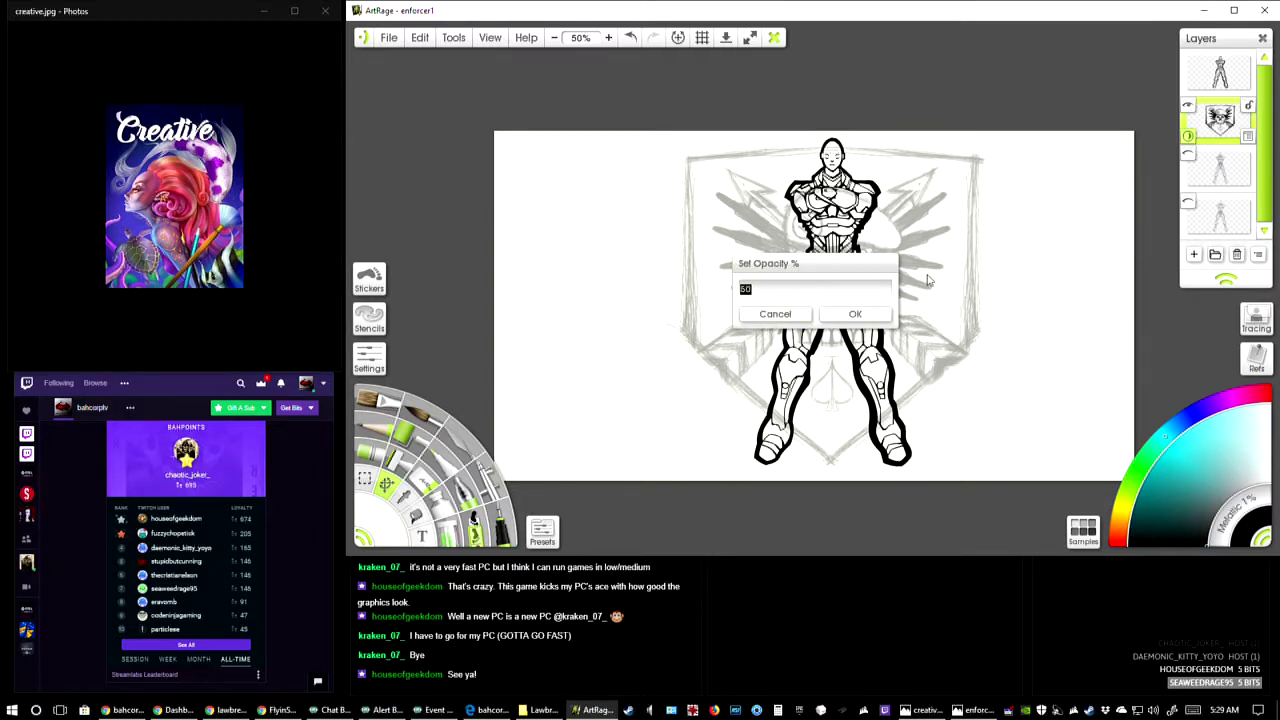
text(40)
key(Return)
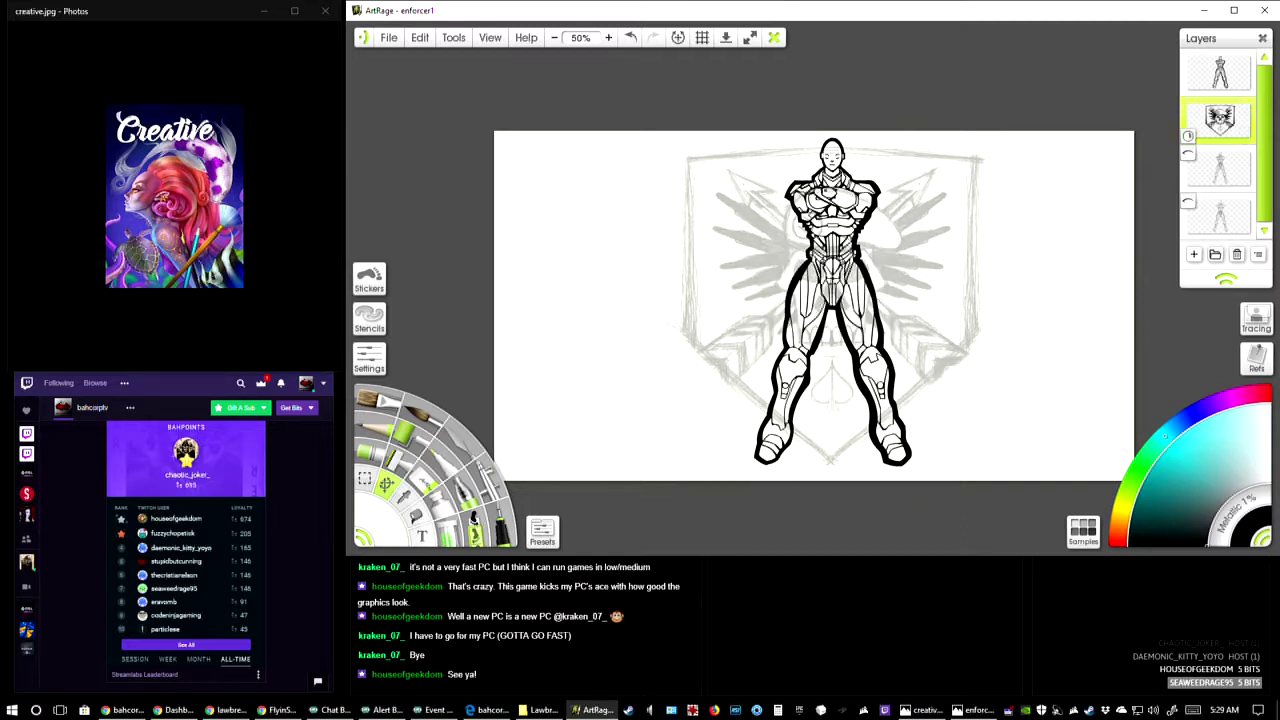
click(1188, 137)
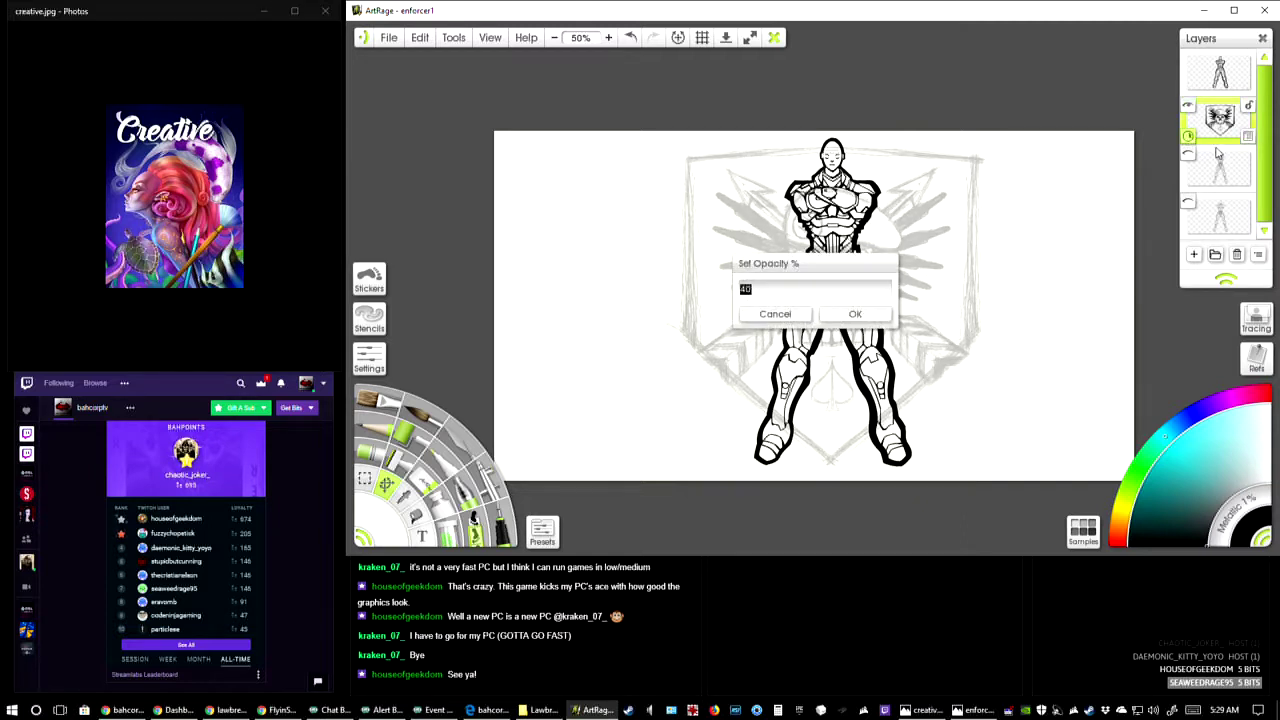
text(10)
click(855, 314)
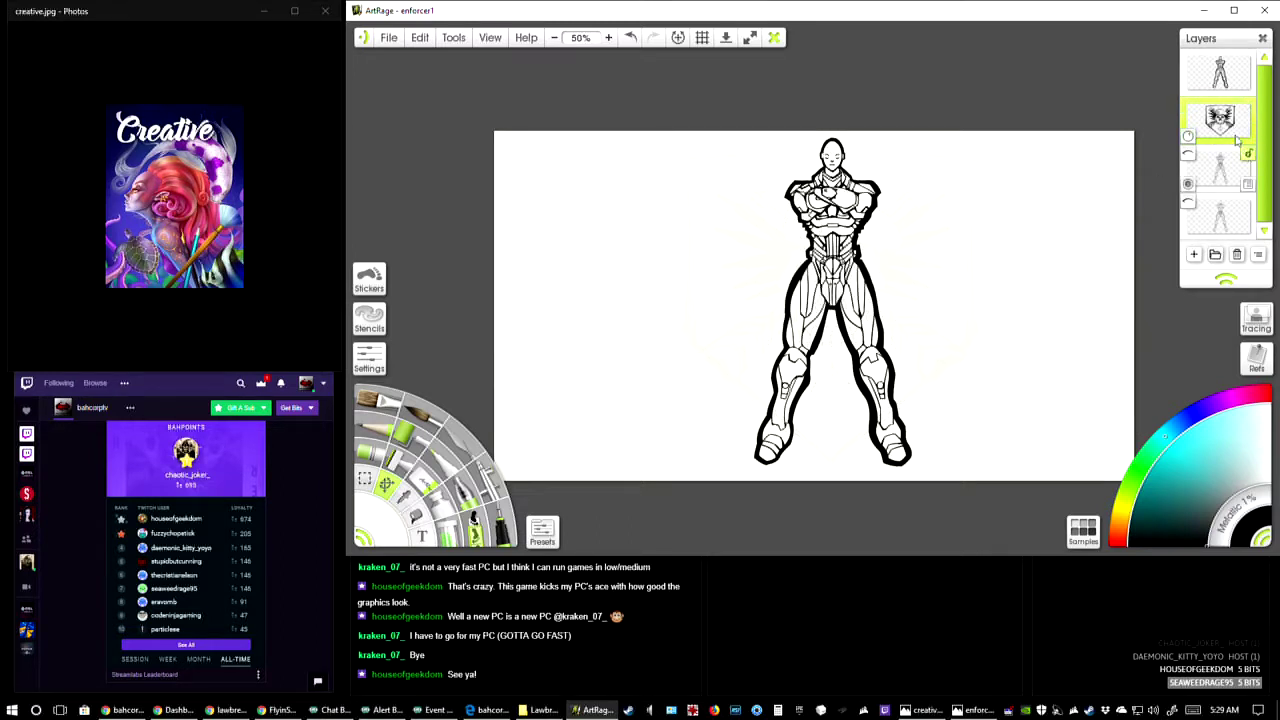
click(1188, 137)
text(20)
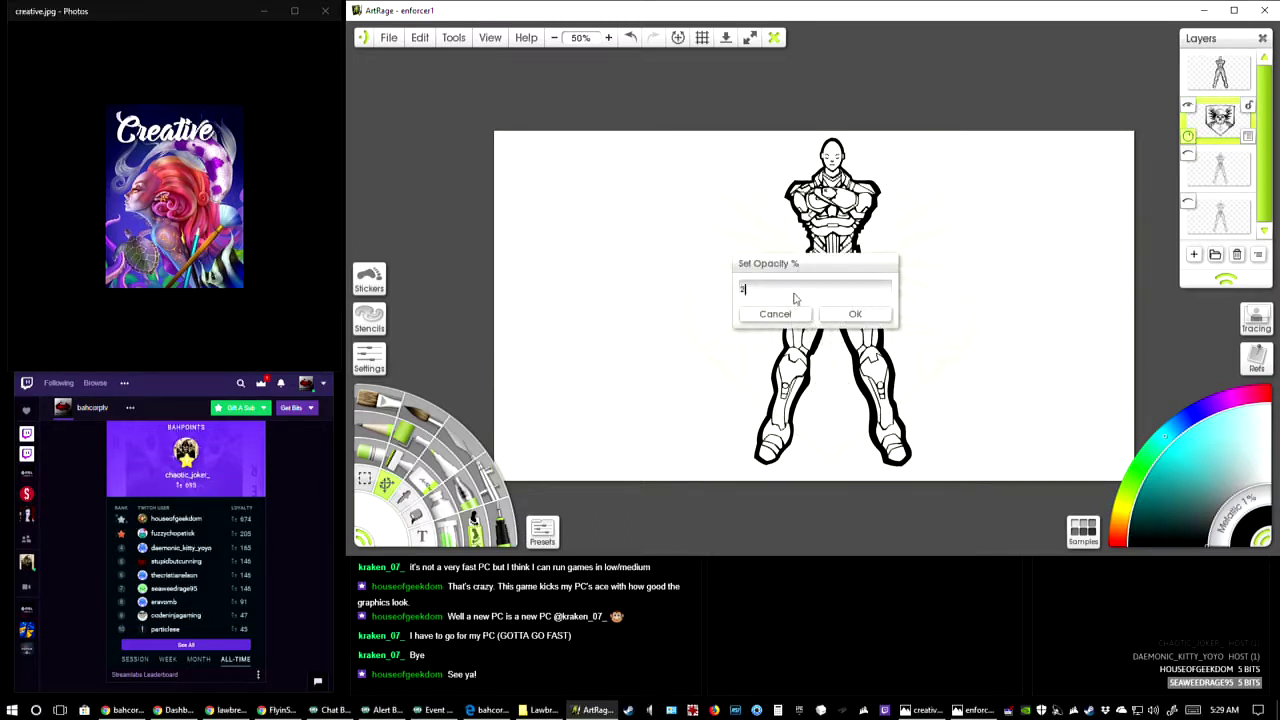
click(836, 313)
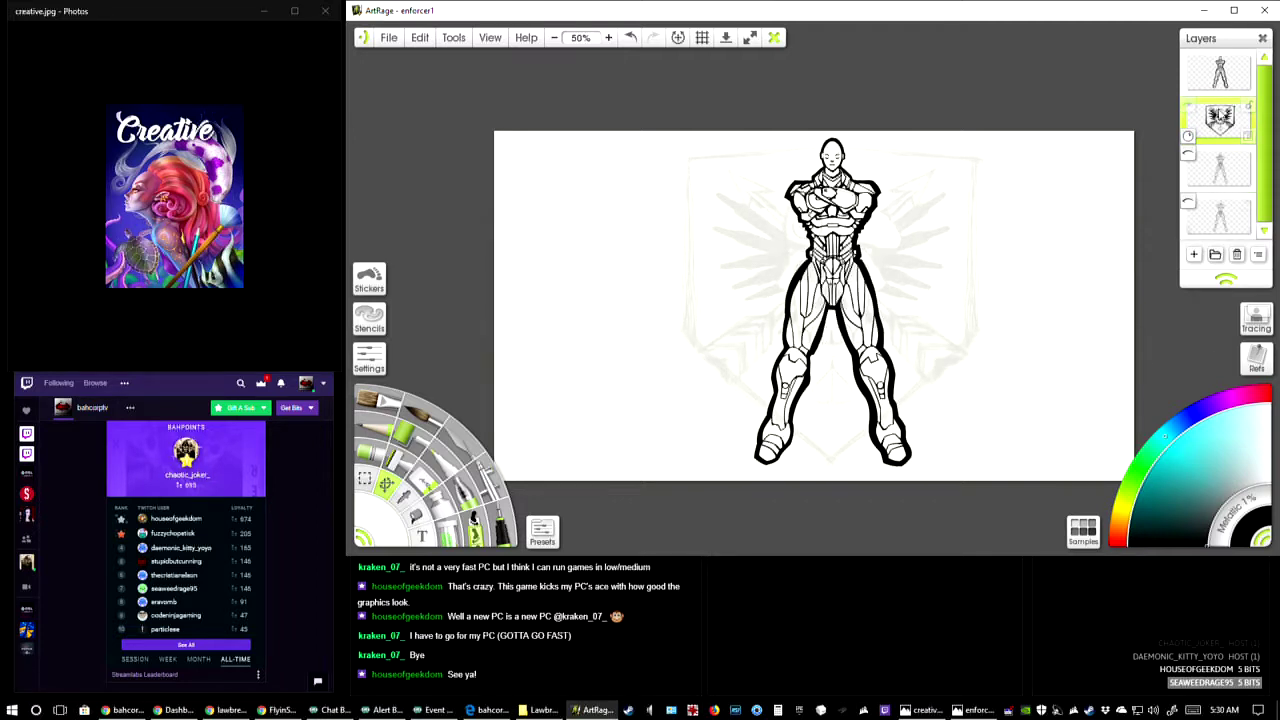
- Set the emblem layer's opacity to 40%
click(1188, 137)
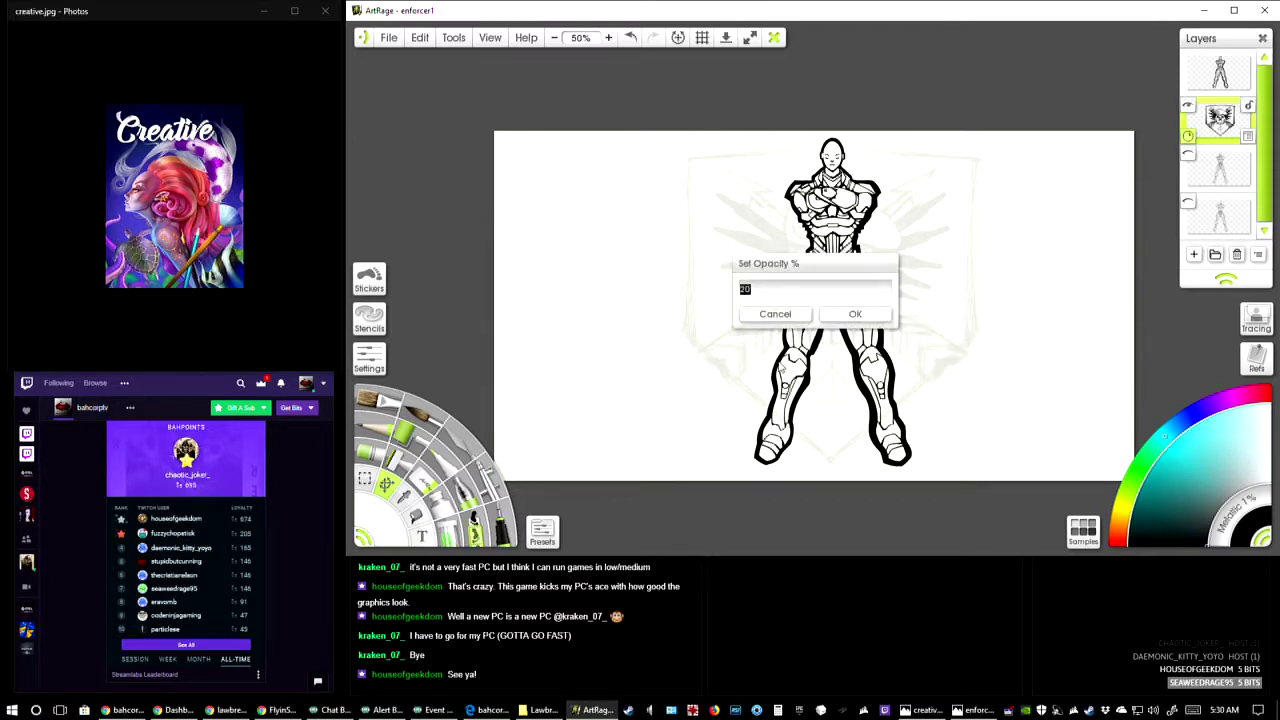
text(40)
key(Return)
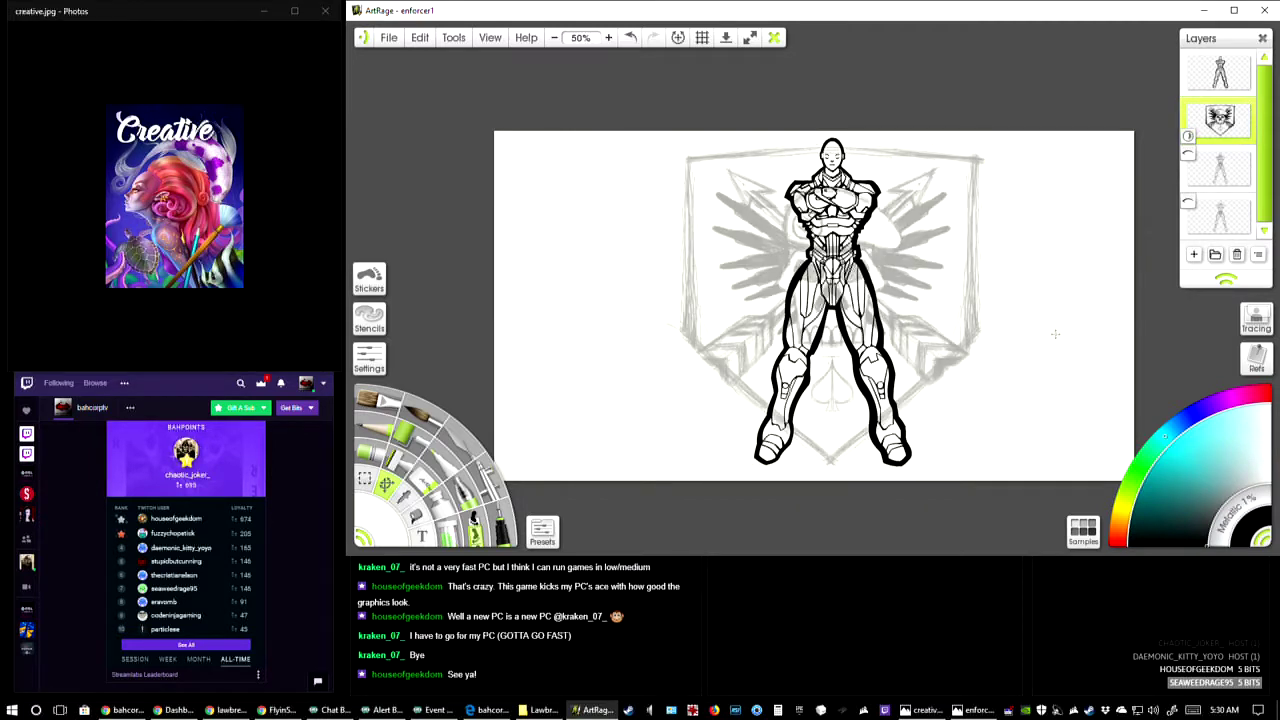
- Add a layer between the figure and the emblem, fill it with a very pale red, and switch to the eraser
mouse_move(1208, 193)
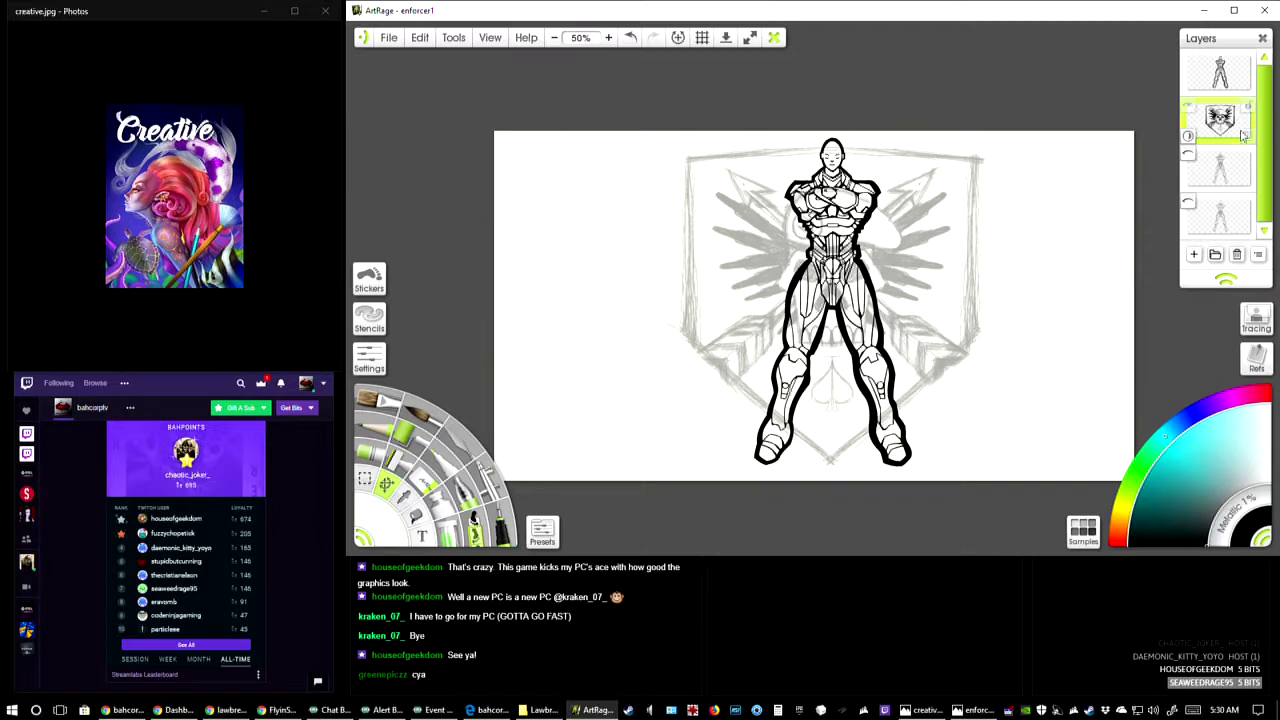
click(1194, 254)
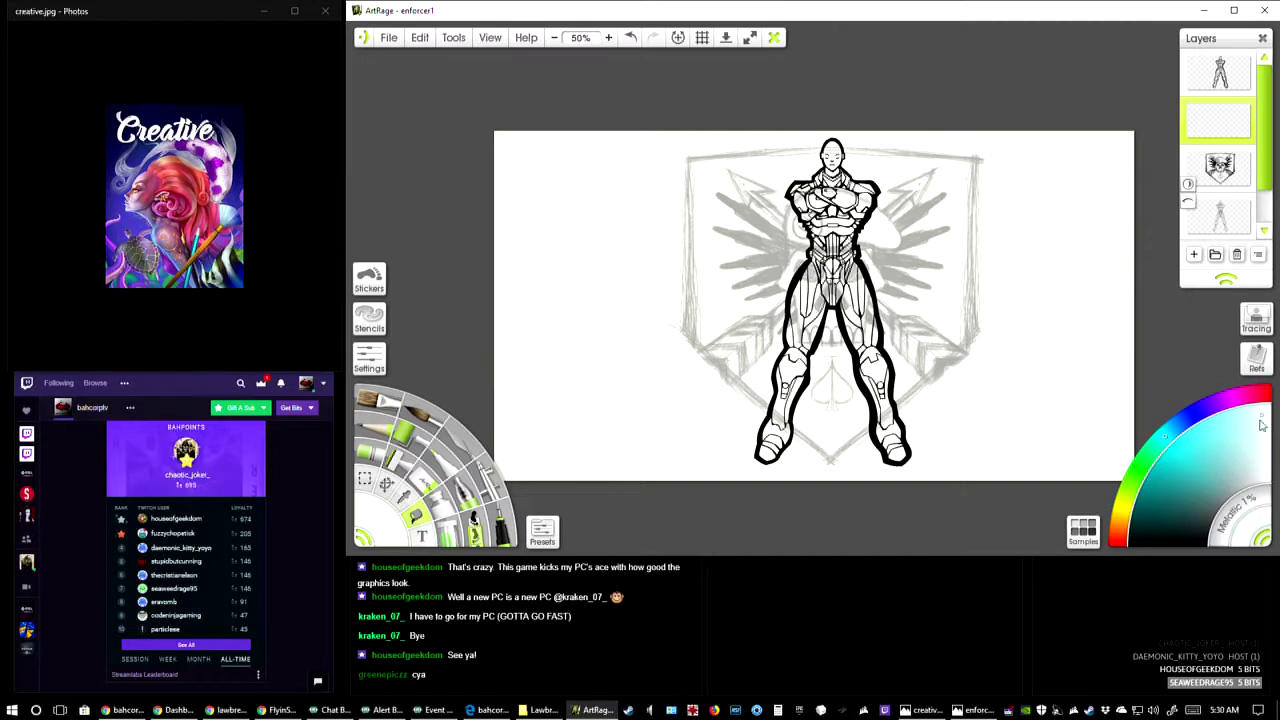
click(1119, 546)
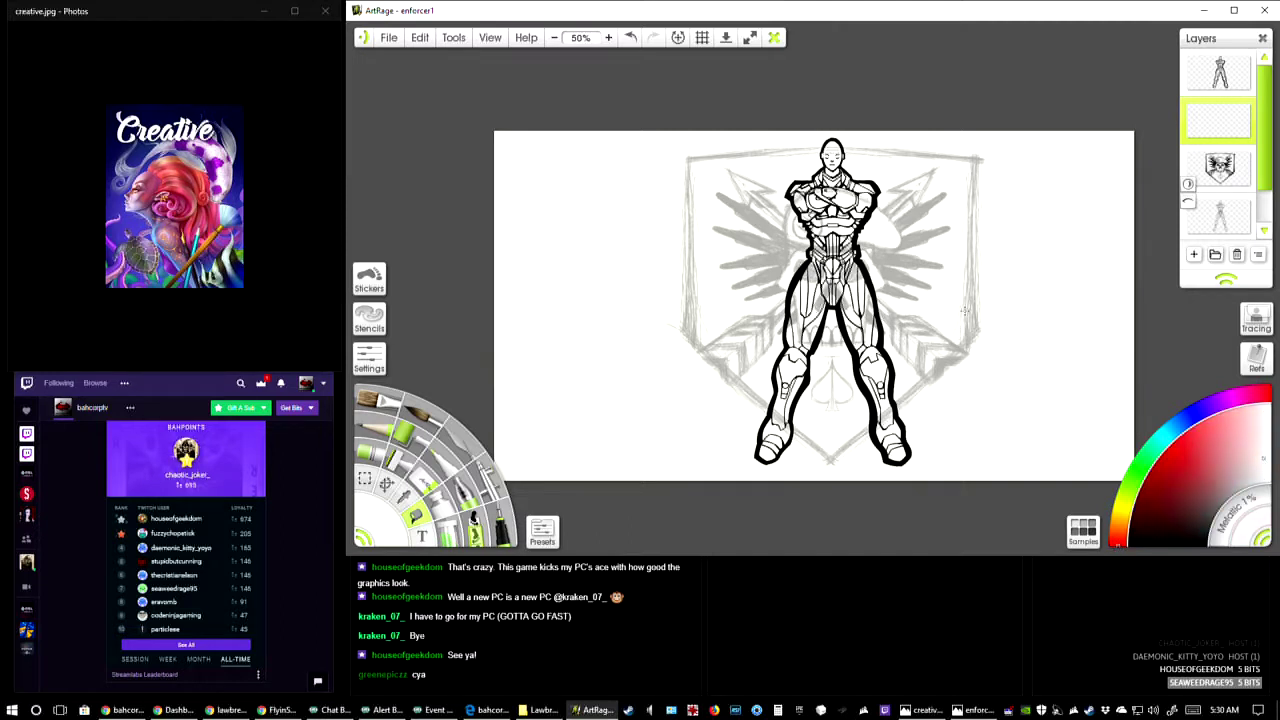
key(ctrl+shift+t)
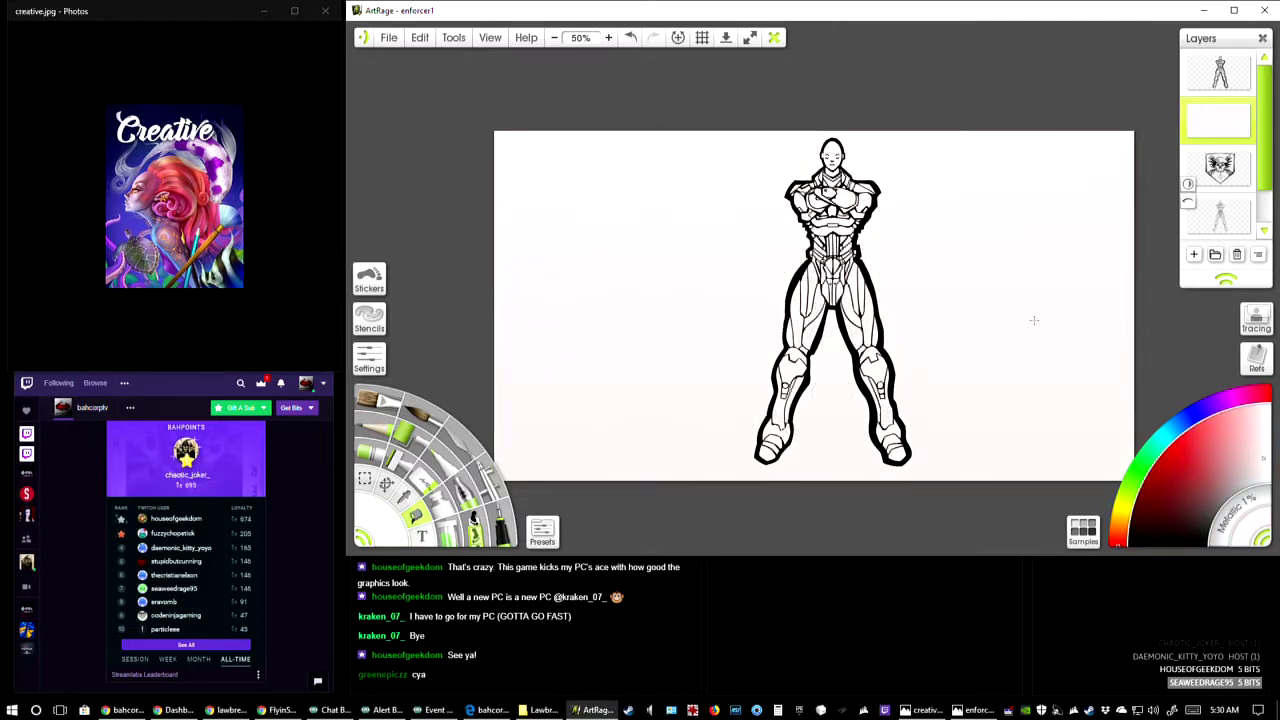
click(416, 494)
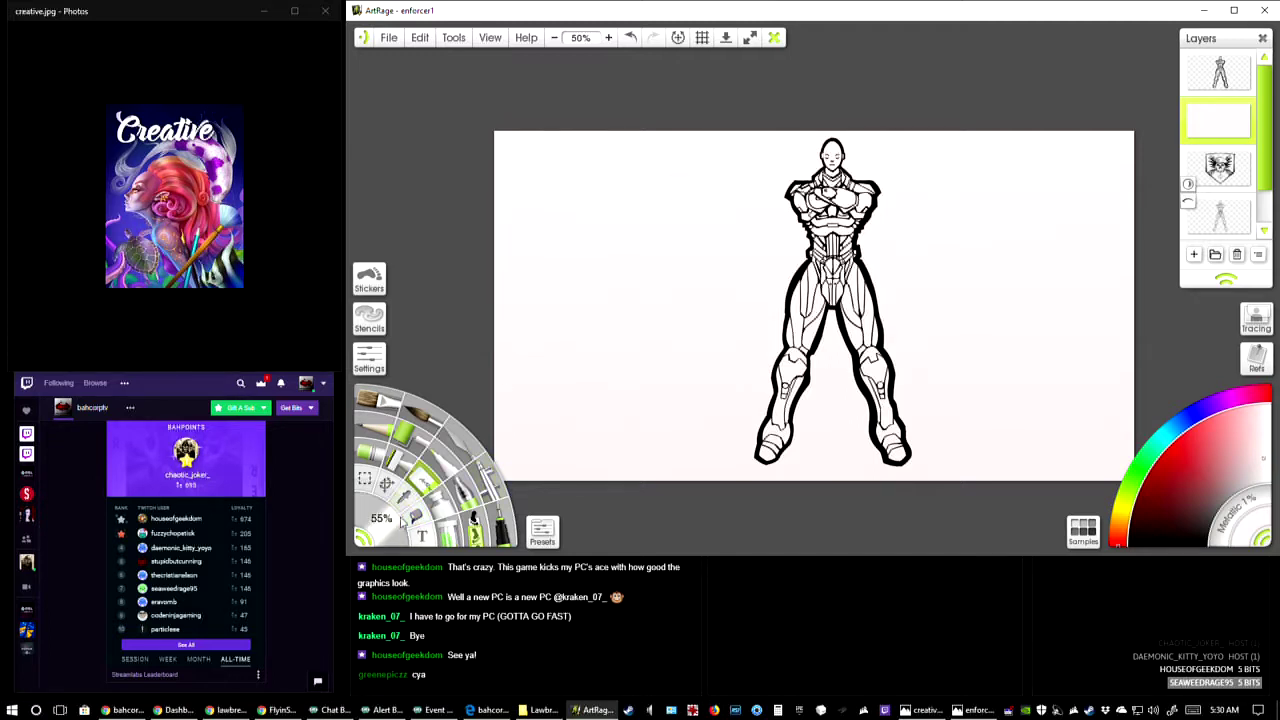
- Set the eraser size to 100% and erase the pale fill over the emblem's left border, lower-left corner and left arrow tails
drag(377, 524, 422, 560)
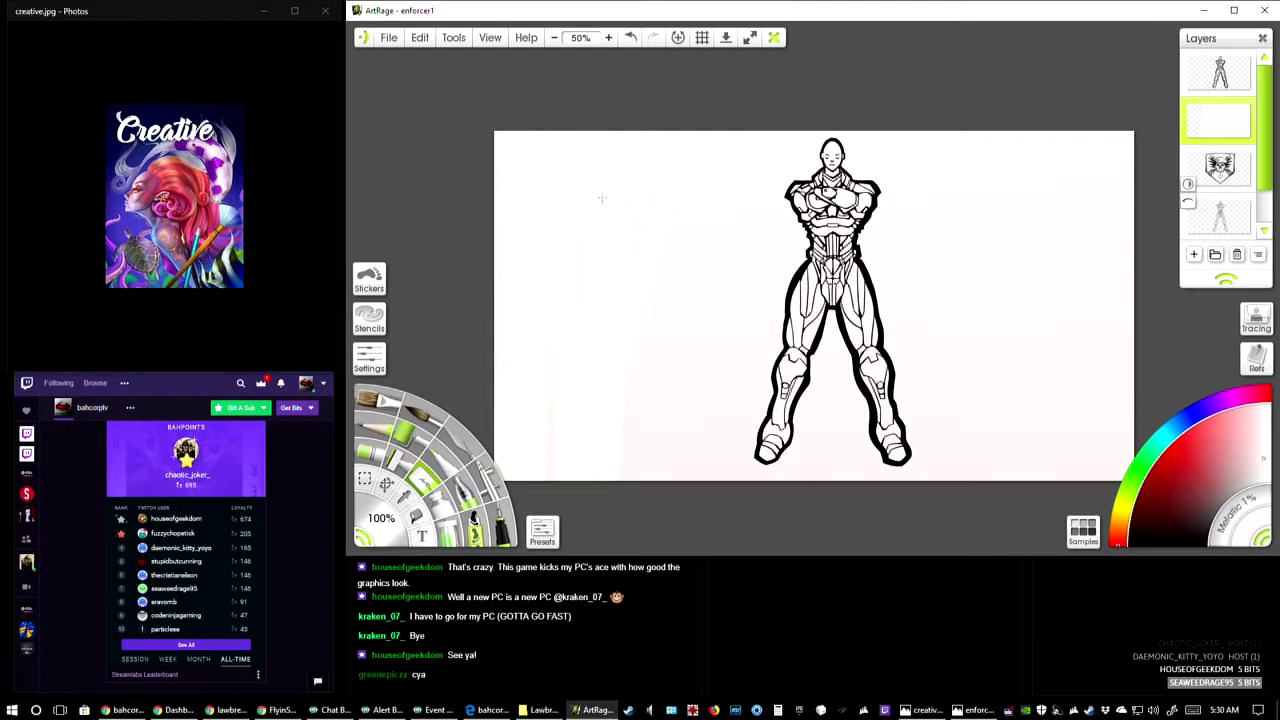
click(608, 37)
mouse_move(628, 146)
mouse_down()
mouse_move(620, 360)
mouse_move(660, 304)
mouse_up()
mouse_move(648, 360)
mouse_down()
mouse_move(688, 354)
mouse_move(686, 418)
mouse_up()
drag(674, 256, 692, 254)
drag(692, 286, 708, 282)
mouse_move(687, 354)
mouse_down()
mouse_move(728, 340)
mouse_move(742, 372)
mouse_move(750, 365)
mouse_up()
drag(714, 436, 743, 466)
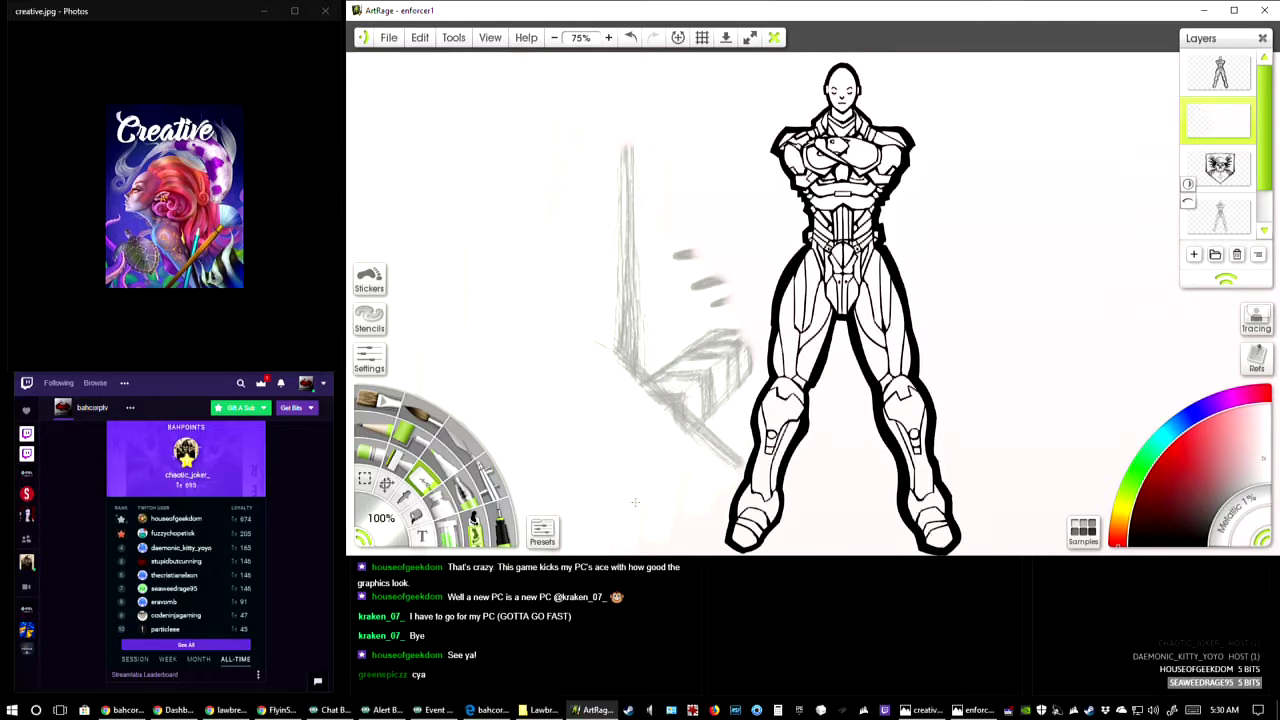
- Erase the pale fill between the figure's lower legs, over the spade and the shield's bottom tip
drag(862, 528, 815, 526)
drag(838, 462, 858, 412)
mouse_move(888, 504)
mouse_down()
mouse_move(824, 530)
mouse_move(797, 507)
mouse_up()
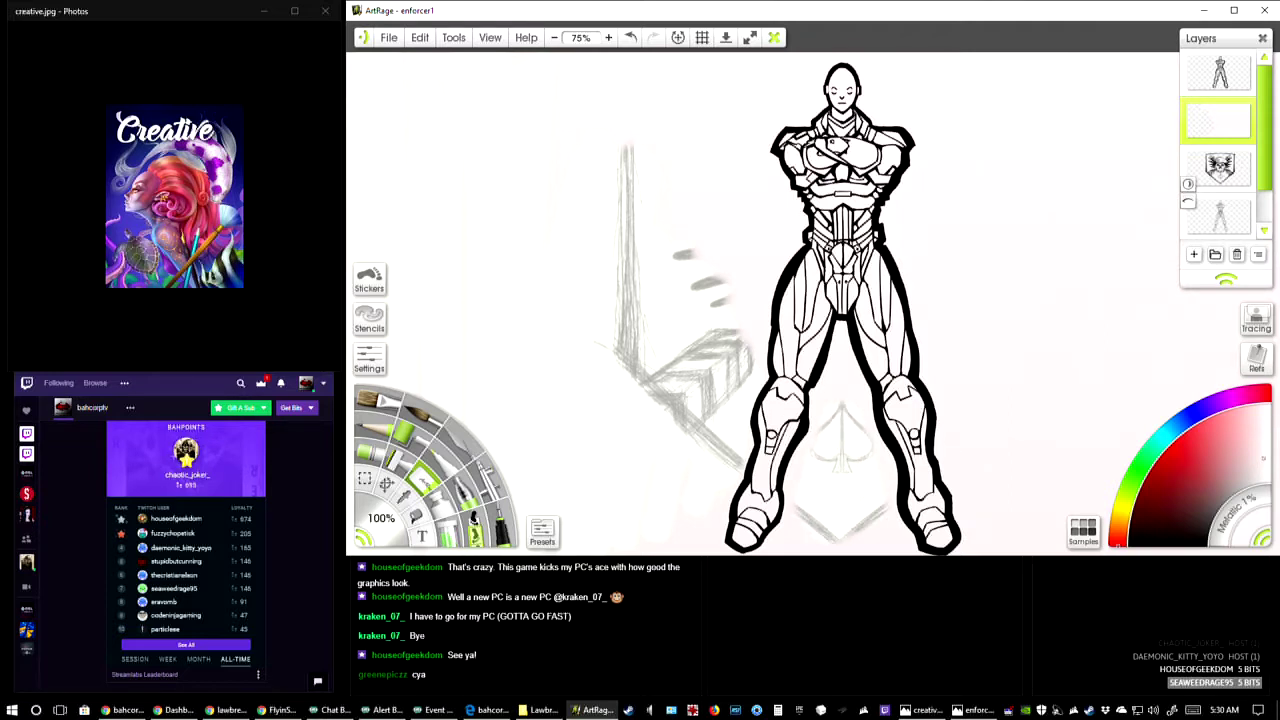
- Erase the pale fill beside the figure over the emblem's right feather strokes, arrowhead, arrow tails and side border
mouse_move(920, 224)
mouse_down()
mouse_move(982, 260)
mouse_move(972, 288)
mouse_up()
drag(954, 330, 1016, 410)
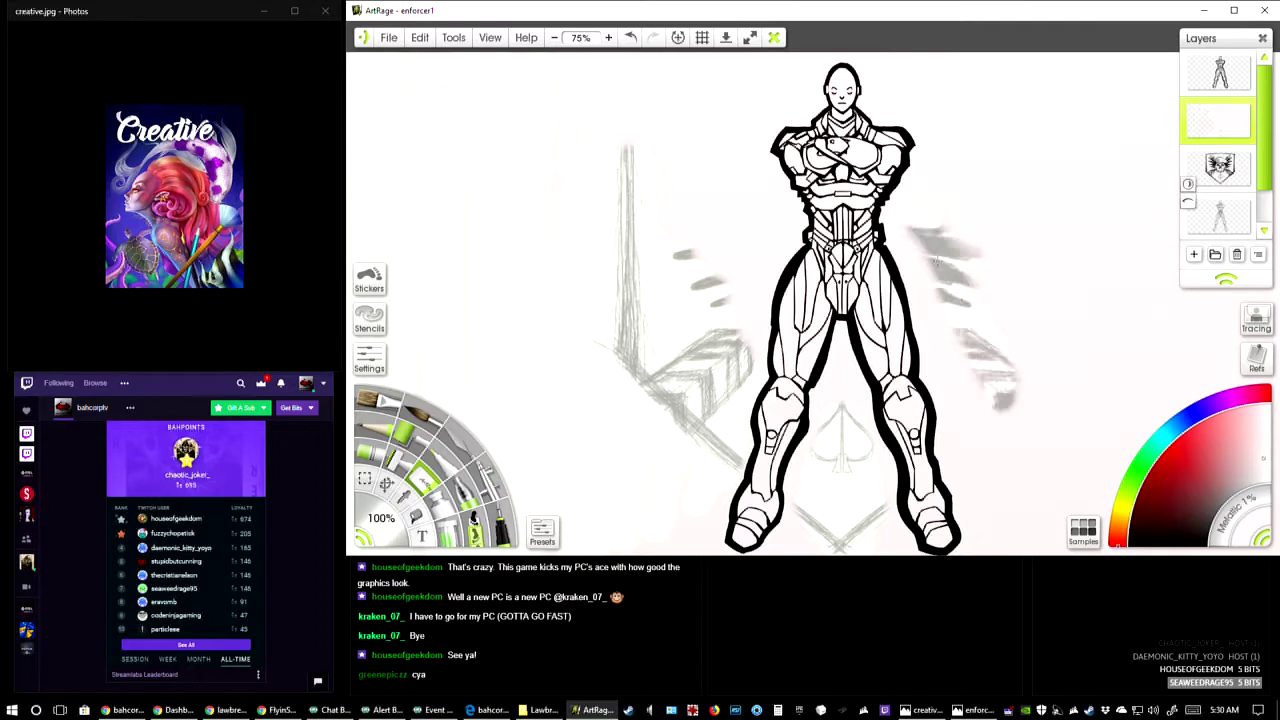
drag(922, 248, 940, 300)
drag(950, 340, 984, 390)
drag(905, 228, 935, 300)
drag(932, 324, 955, 364)
drag(902, 236, 922, 294)
drag(928, 322, 990, 444)
mouse_move(940, 372)
mouse_down()
mouse_move(972, 448)
mouse_move(946, 458)
mouse_move(970, 466)
mouse_move(1026, 374)
mouse_move(1046, 214)
mouse_move(1028, 117)
mouse_move(952, 214)
mouse_move(930, 150)
mouse_move(915, 175)
mouse_move(916, 243)
mouse_up()
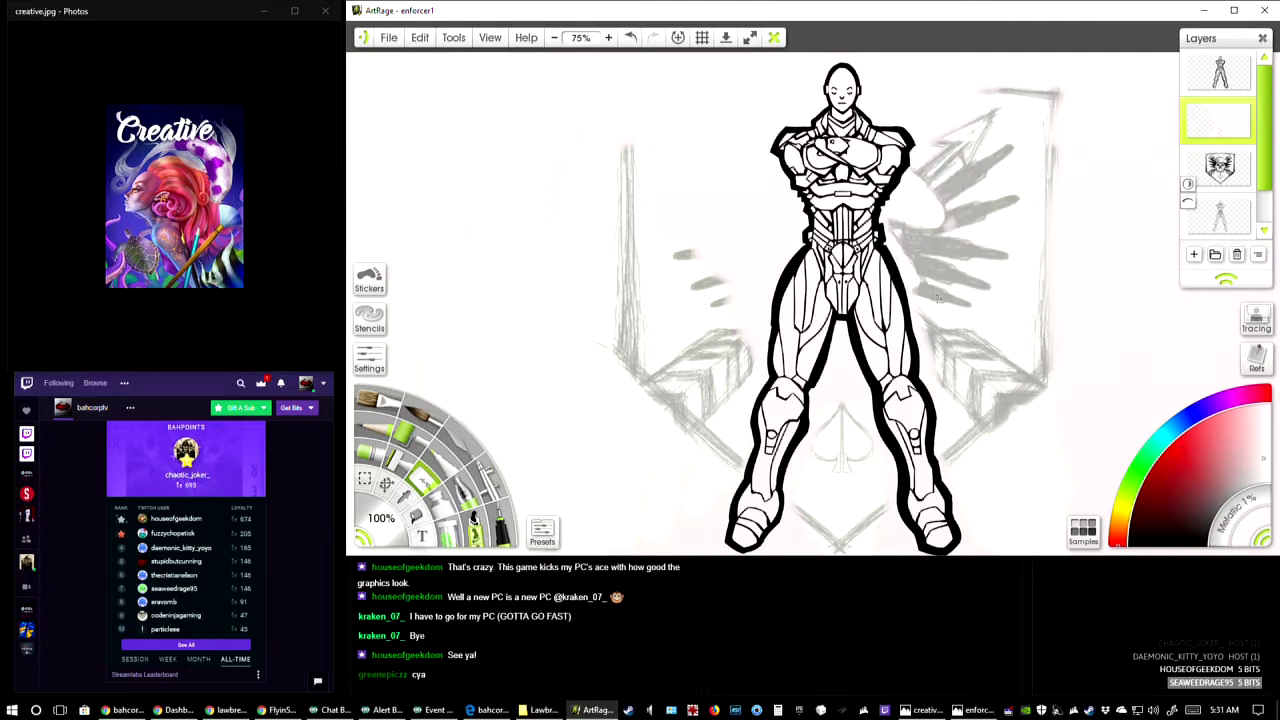
- Erase the pale fill along the shield's top edge and over its two upper corners
mouse_move(914, 322)
mouse_down()
mouse_move(940, 372)
mouse_move(949, 365)
mouse_up()
mouse_move(987, 86)
mouse_down()
mouse_move(882, 83)
mouse_move(886, 99)
mouse_up()
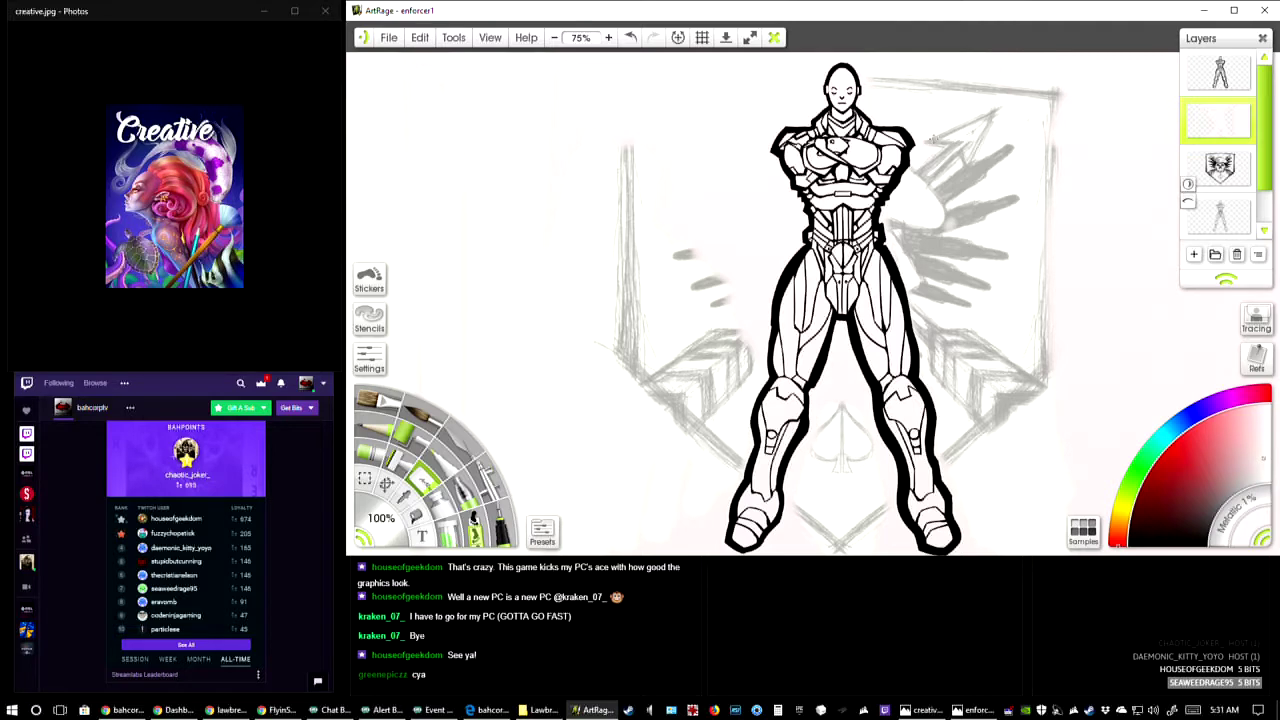
drag(1066, 94, 1055, 160)
drag(660, 90, 625, 150)
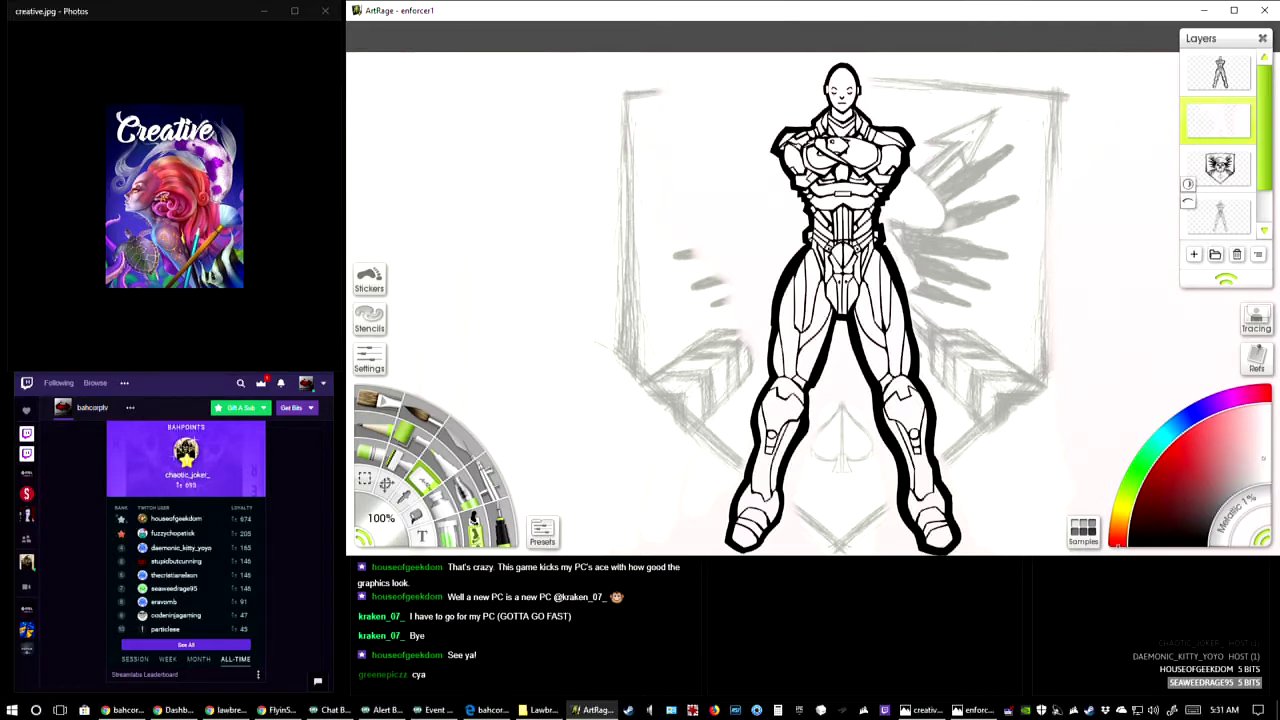
mouse_move(508, 52)
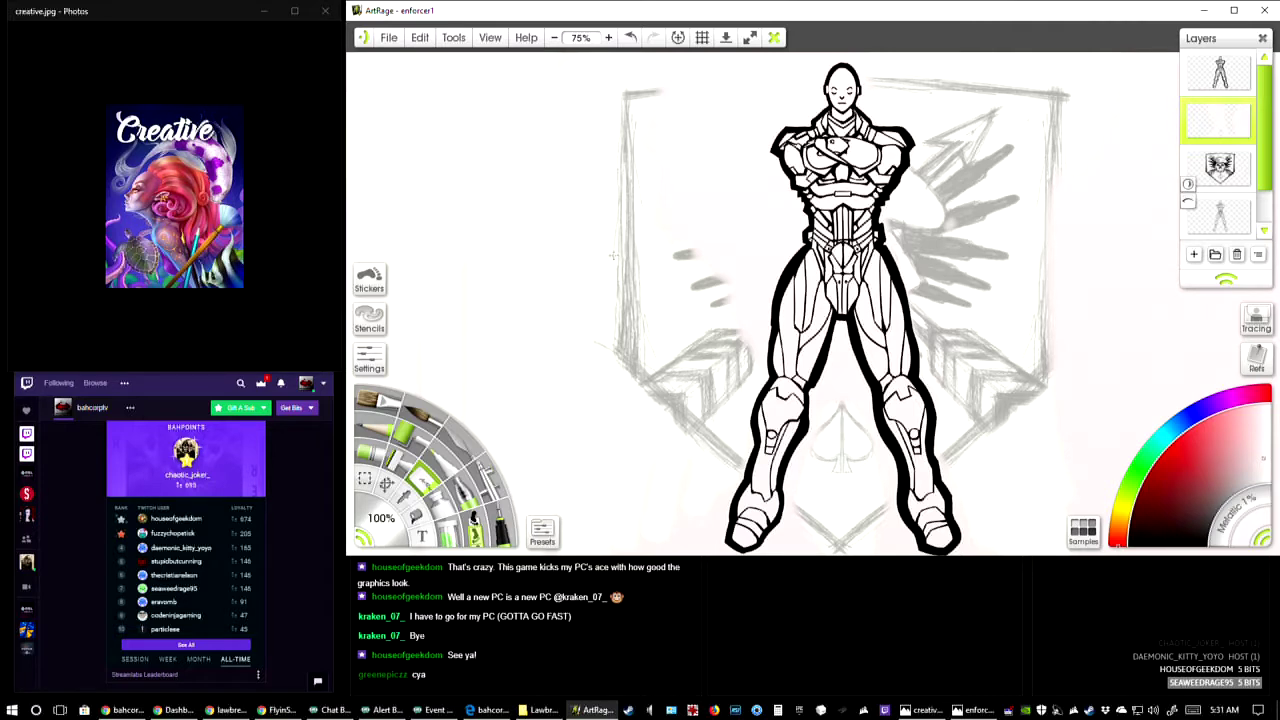
drag(631, 97, 712, 88)
- Erase the pale fill over the emblem's left arrowhead and left feather strokes, working inward toward the figure
drag(686, 110, 696, 128)
click(665, 197)
drag(668, 146, 696, 170)
drag(662, 196, 690, 210)
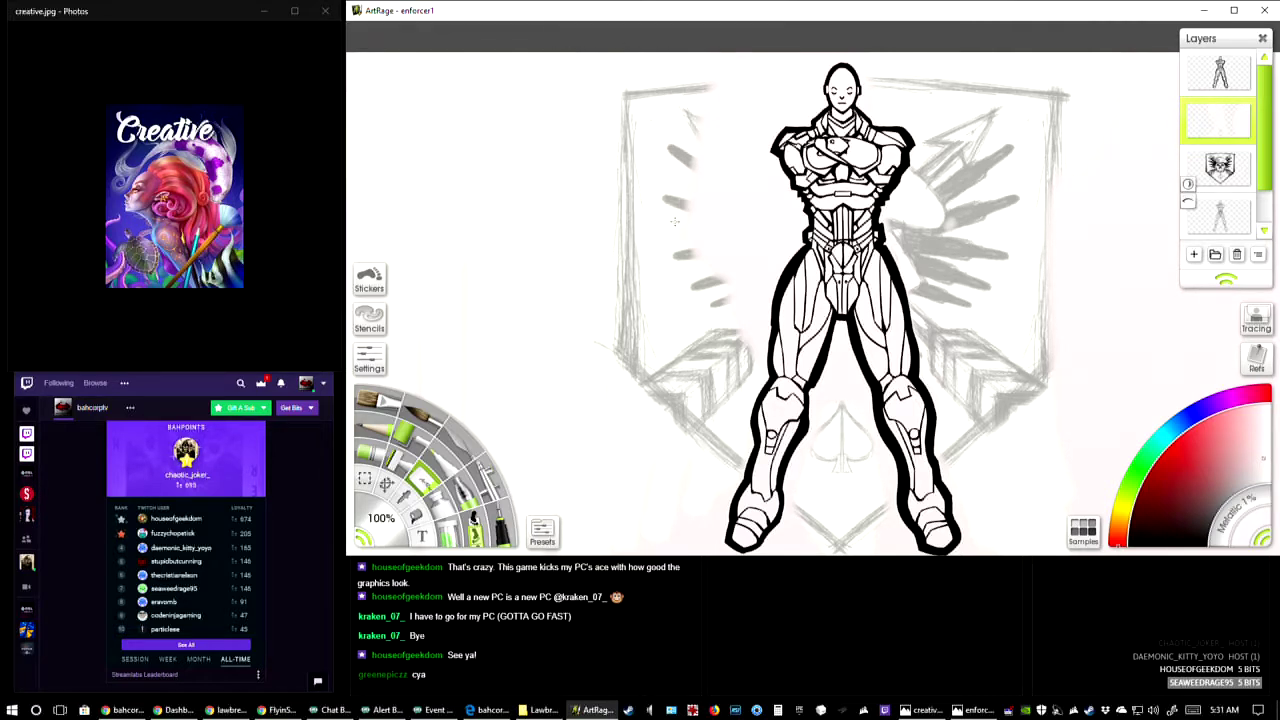
drag(688, 155, 700, 176)
drag(682, 201, 694, 212)
drag(690, 150, 701, 178)
drag(690, 201, 722, 226)
drag(692, 240, 742, 258)
drag(712, 264, 746, 284)
drag(706, 155, 734, 200)
drag(718, 206, 740, 232)
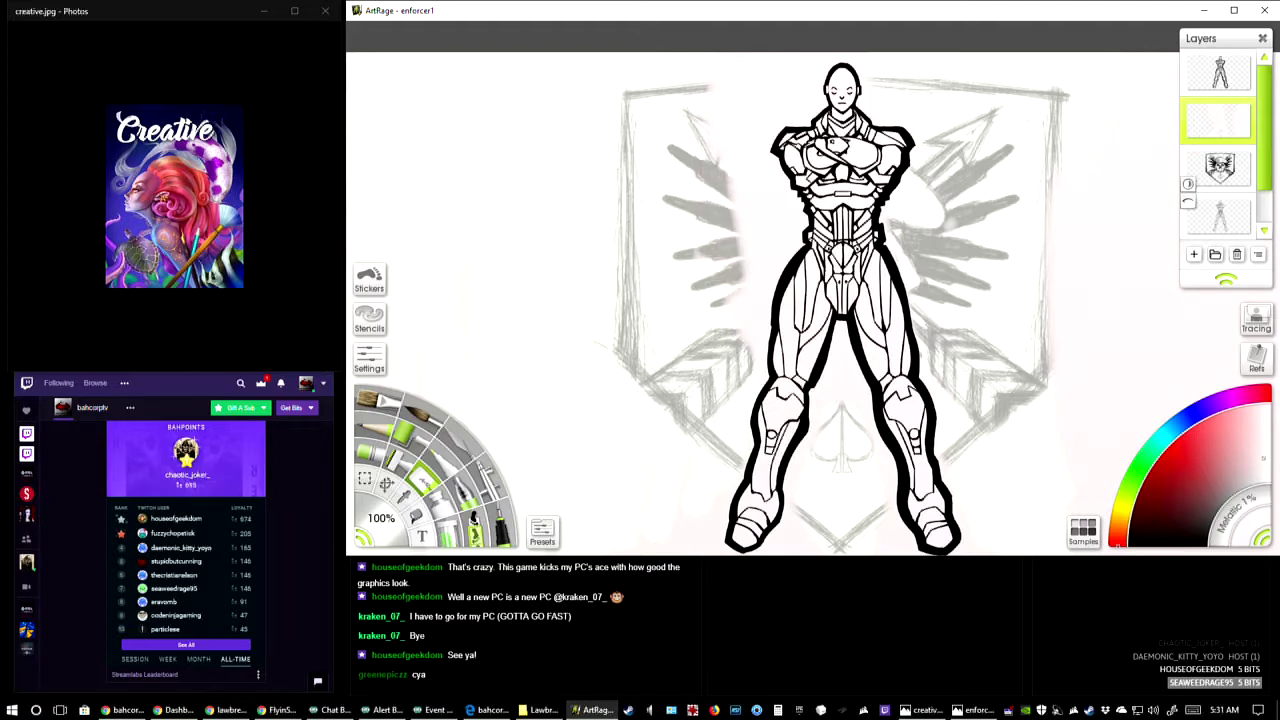
drag(716, 152, 730, 162)
drag(692, 250, 702, 256)
- Erase the leftover pale fill from the blank page area to the left of the shield
click(492, 200)
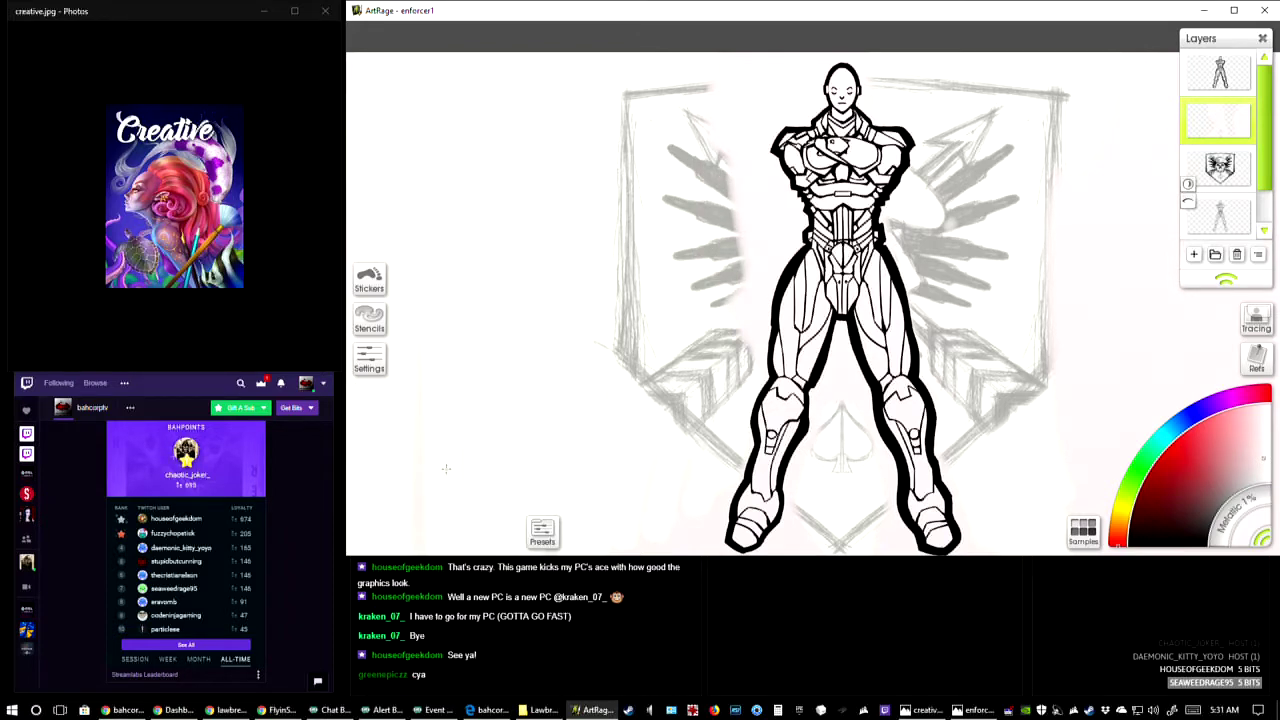
drag(447, 433, 641, 488)
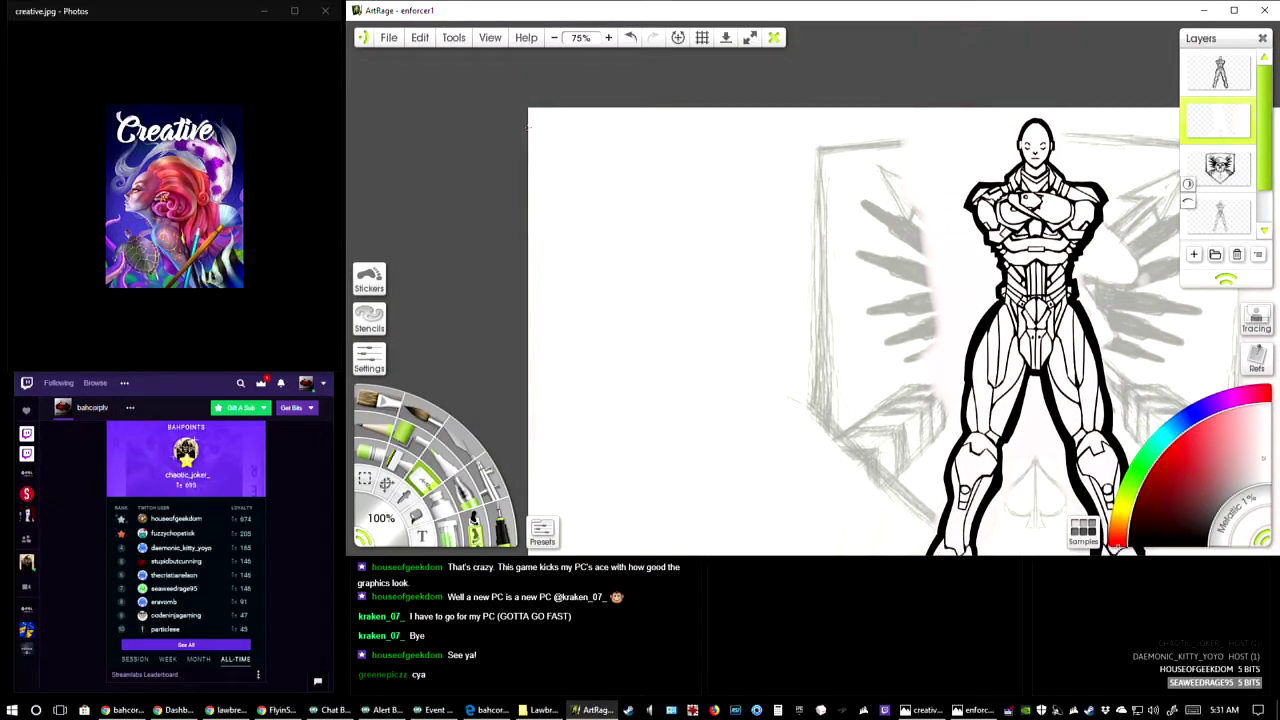
click(581, 181)
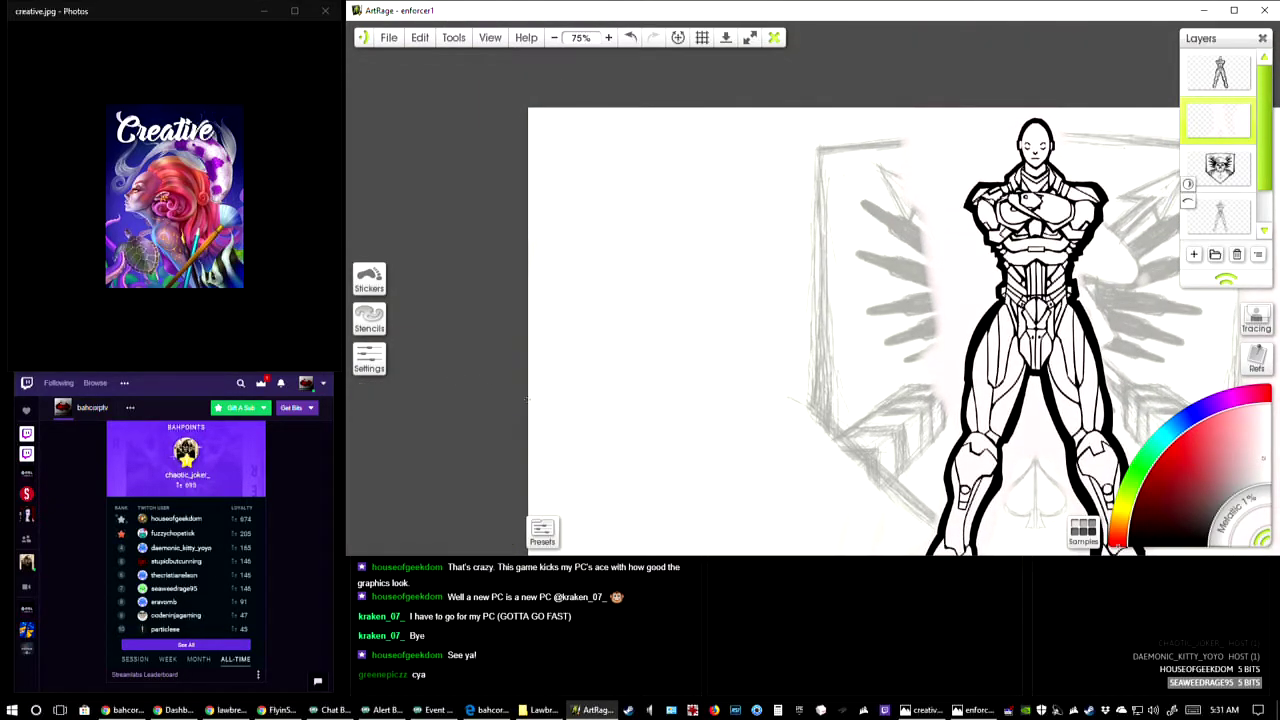
drag(783, 219, 676, 69)
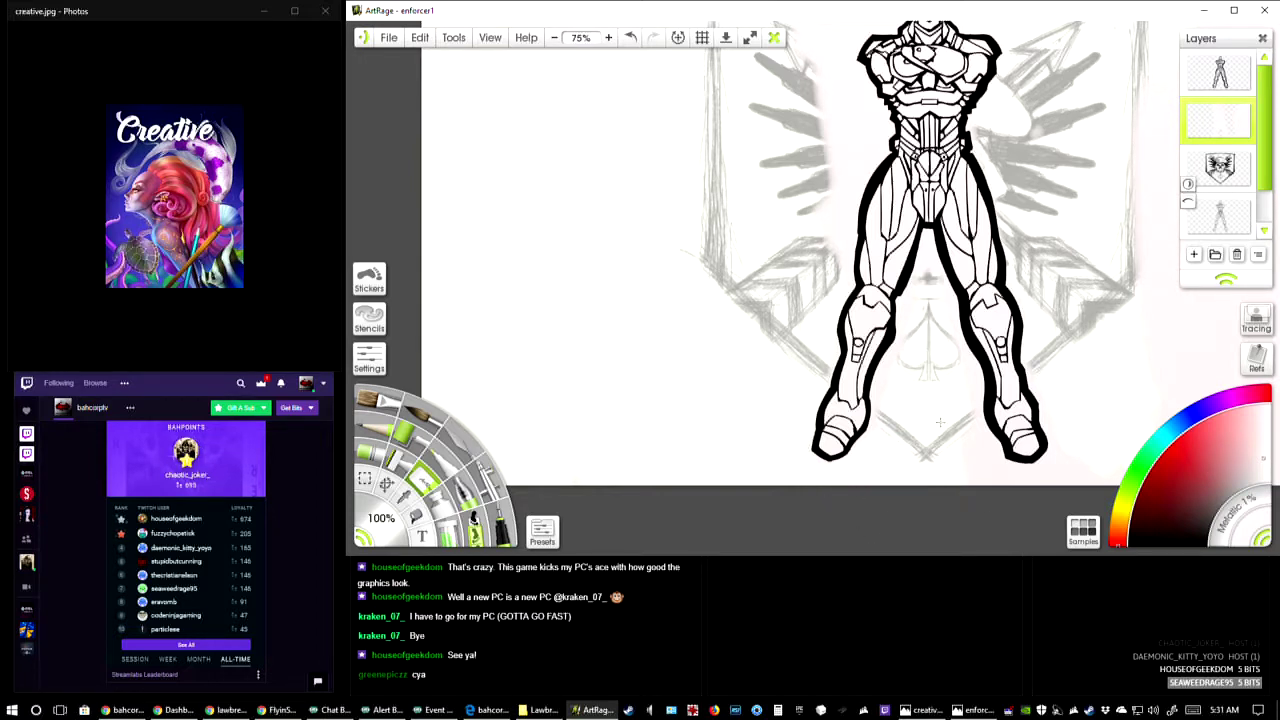
- Erase the pale fill between the emblem's left feather strokes and the figure's arm, torso and hip
drag(892, 328, 858, 558)
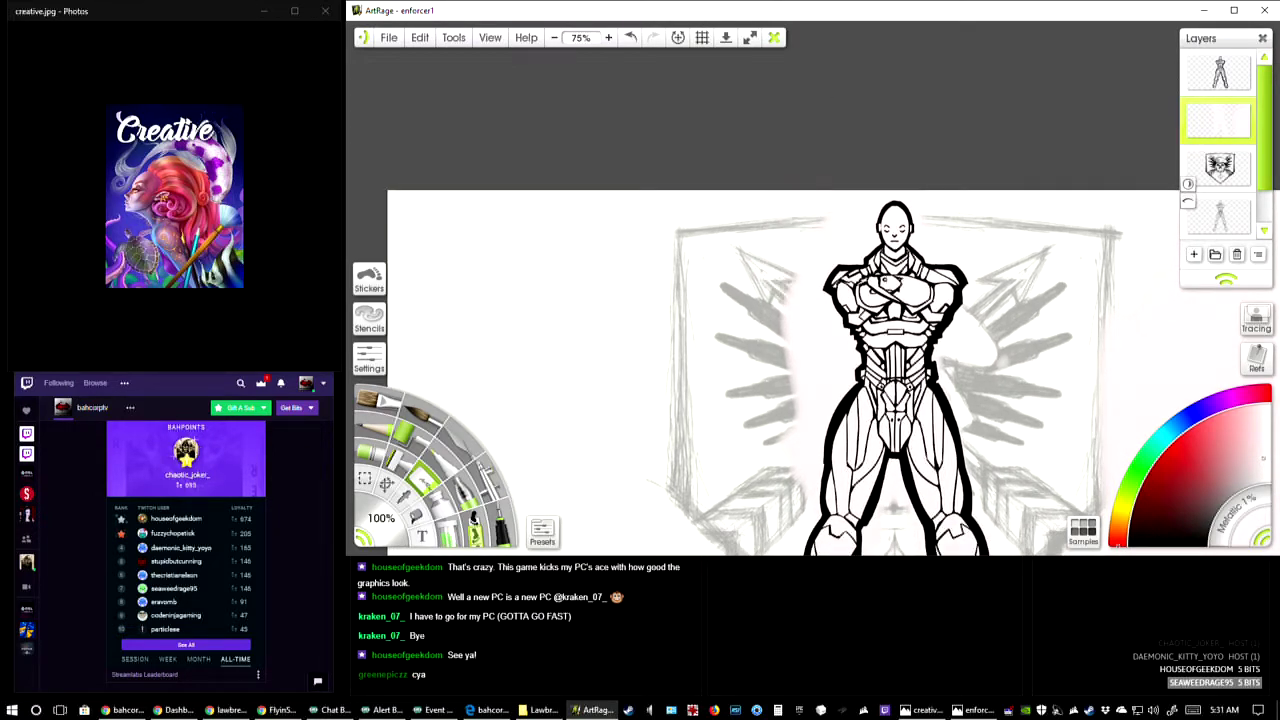
mouse_move(782, 316)
mouse_down()
mouse_move(812, 352)
mouse_move(816, 328)
mouse_move(840, 365)
mouse_move(782, 440)
mouse_move(795, 475)
mouse_move(838, 370)
mouse_move(844, 400)
mouse_up()
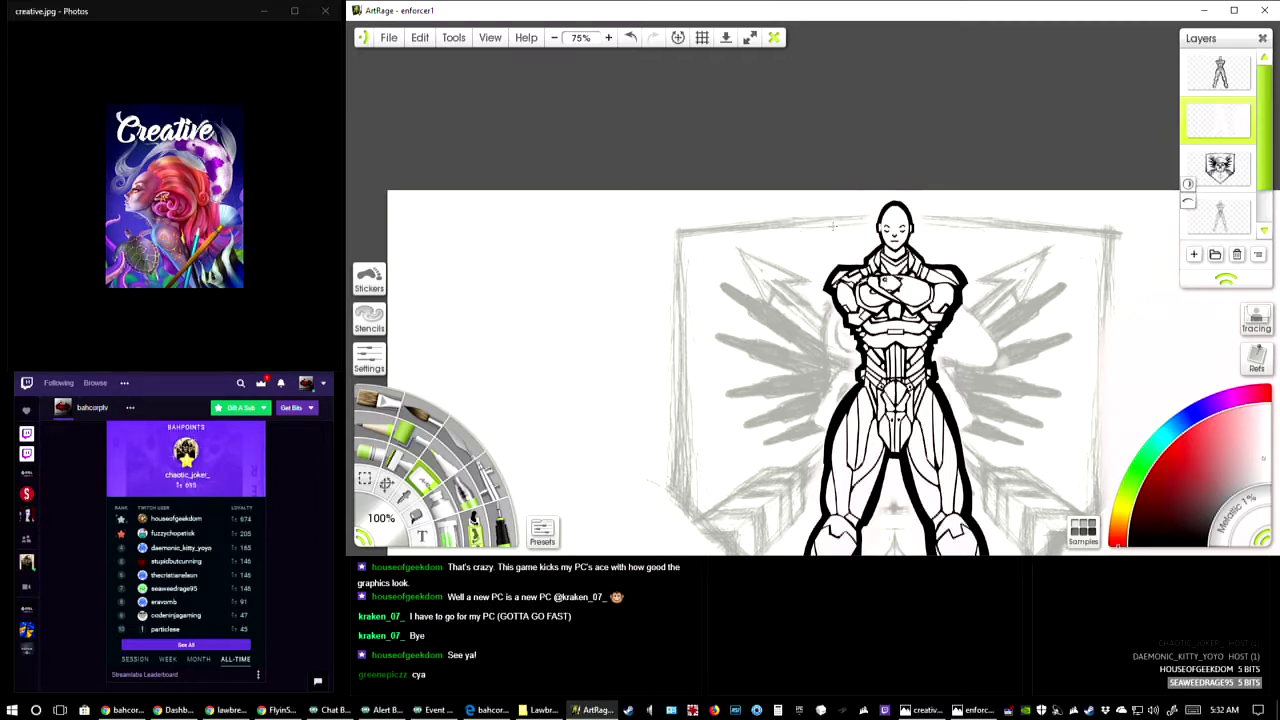
scroll(845, 202, down, 4)
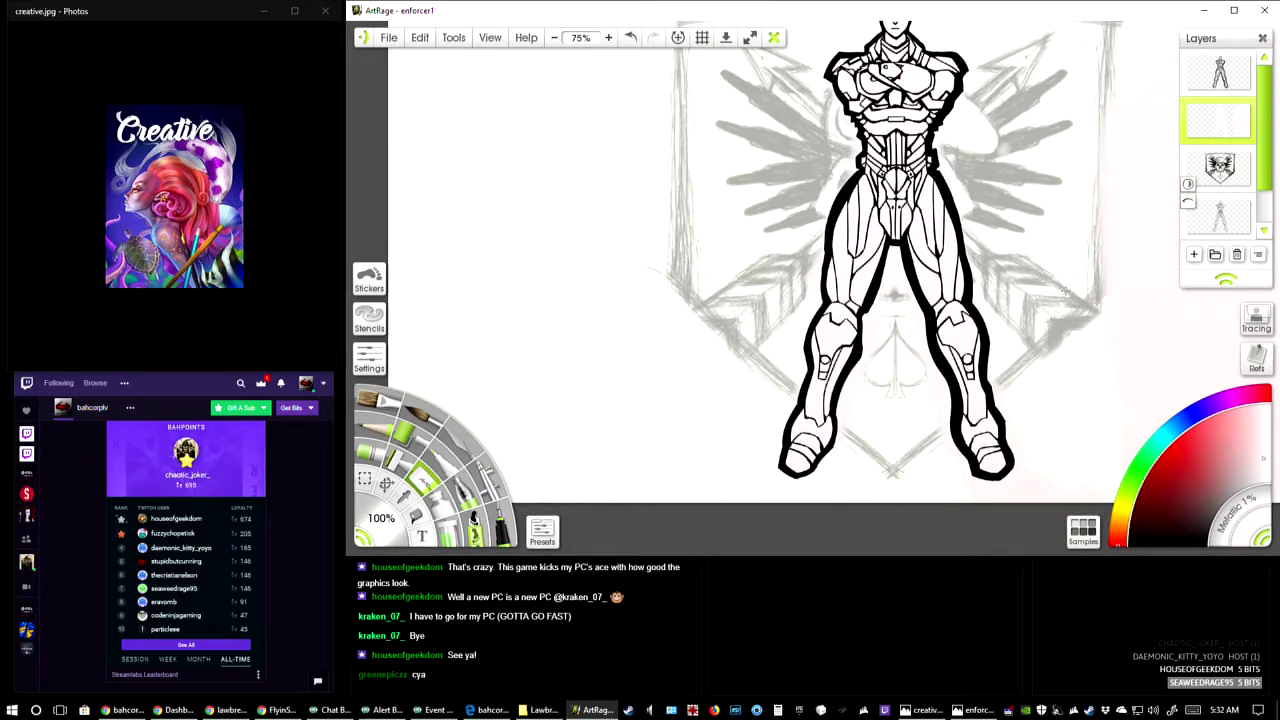
- Erase the pale fill along the shield's right border and across the blank page area to its right
drag(1065, 291, 645, 376)
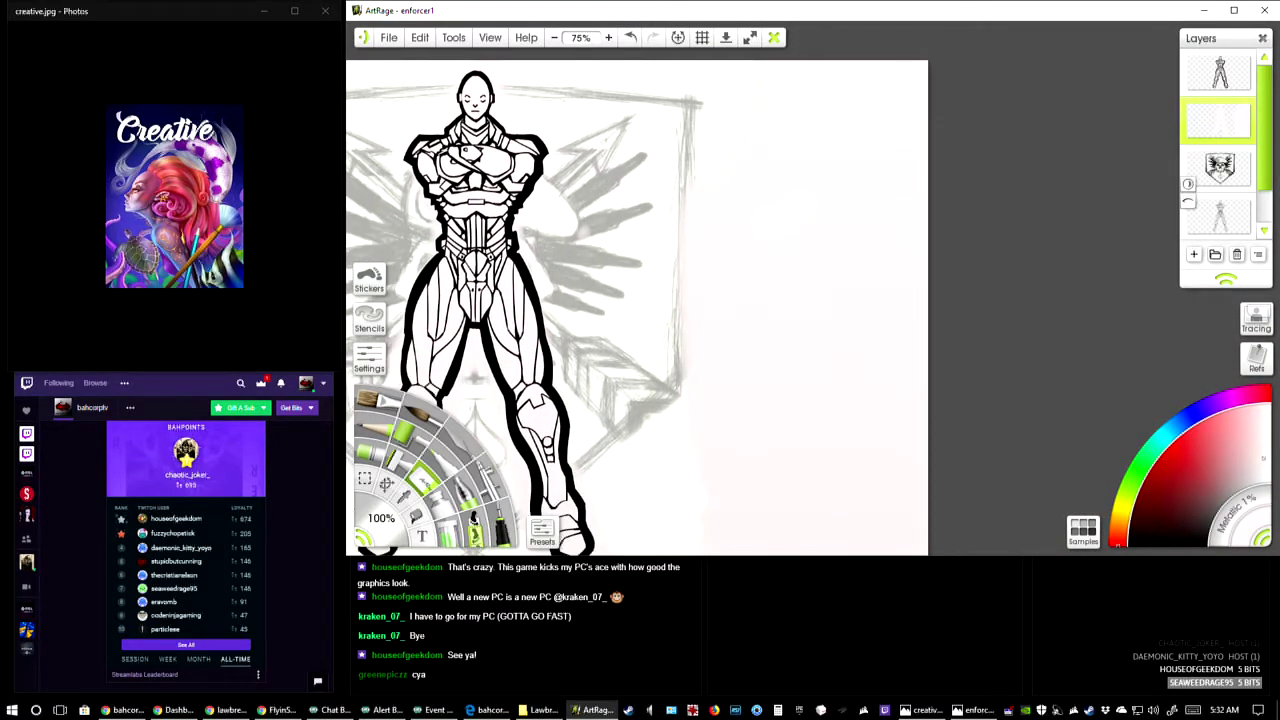
drag(686, 264, 690, 180)
drag(870, 90, 925, 43)
drag(685, 258, 690, 382)
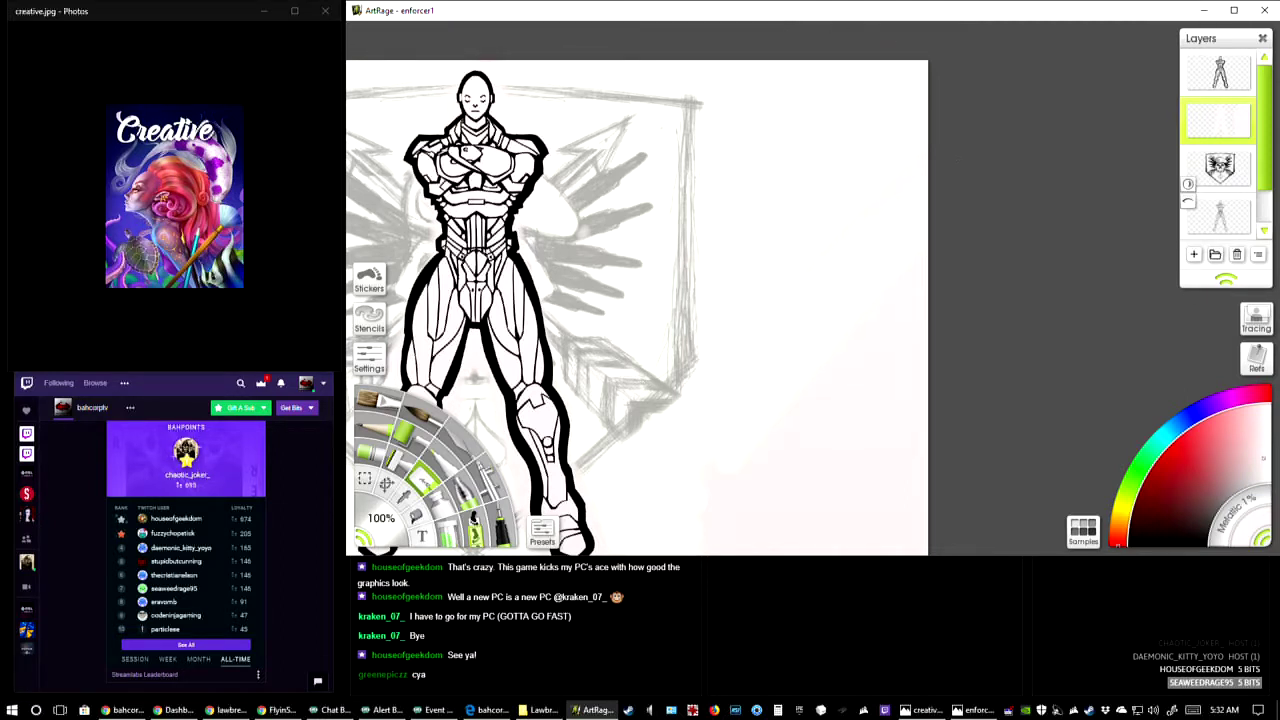
scroll(770, 289, down, 2)
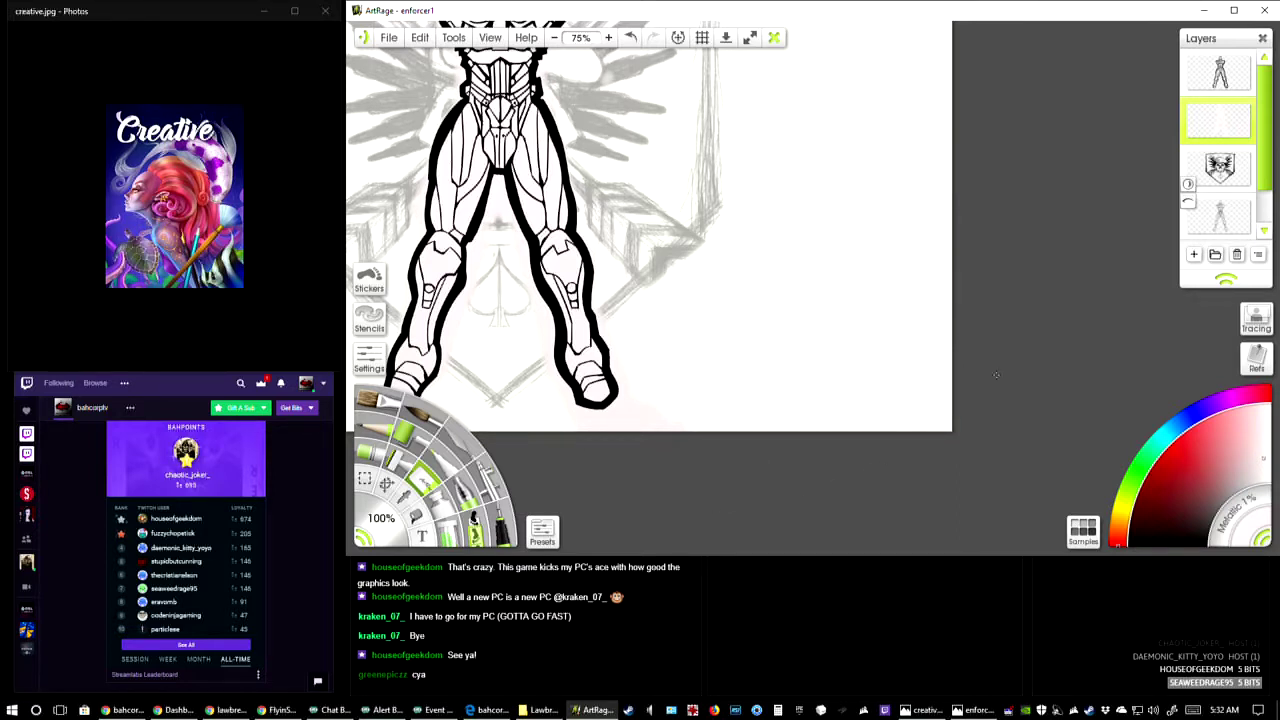
drag(996, 375, 1008, 441)
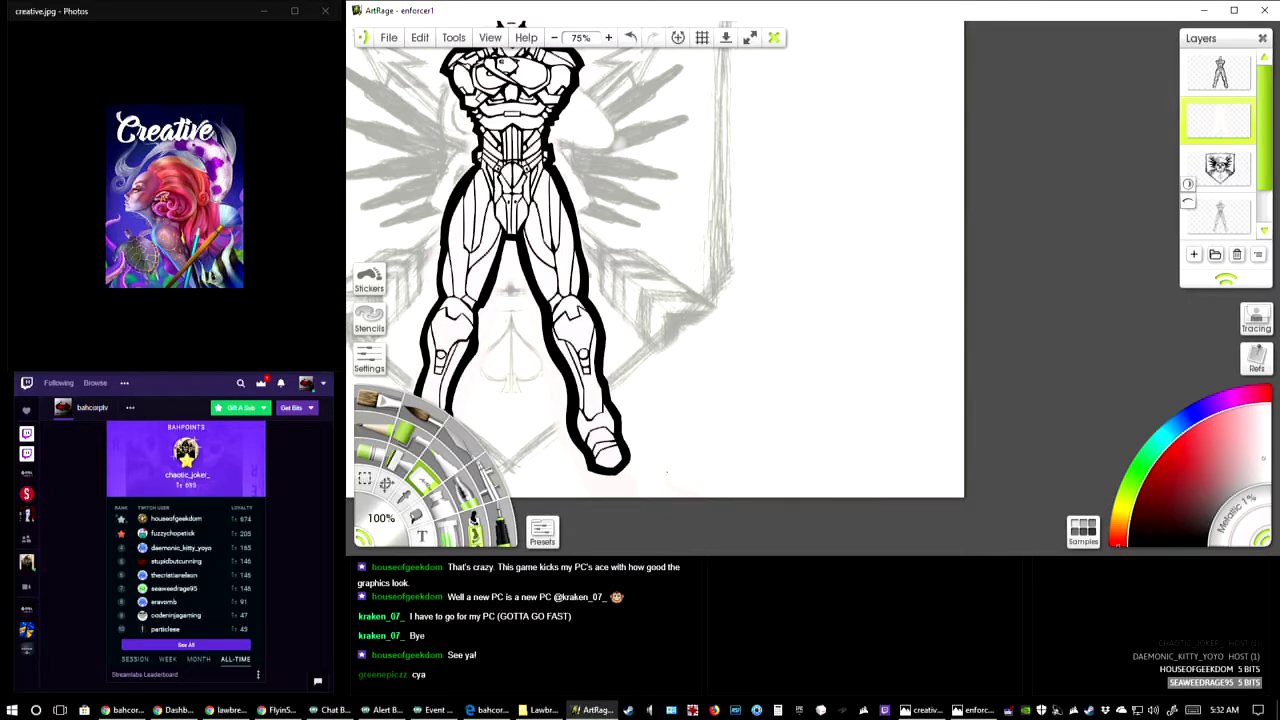
drag(684, 329, 810, 262)
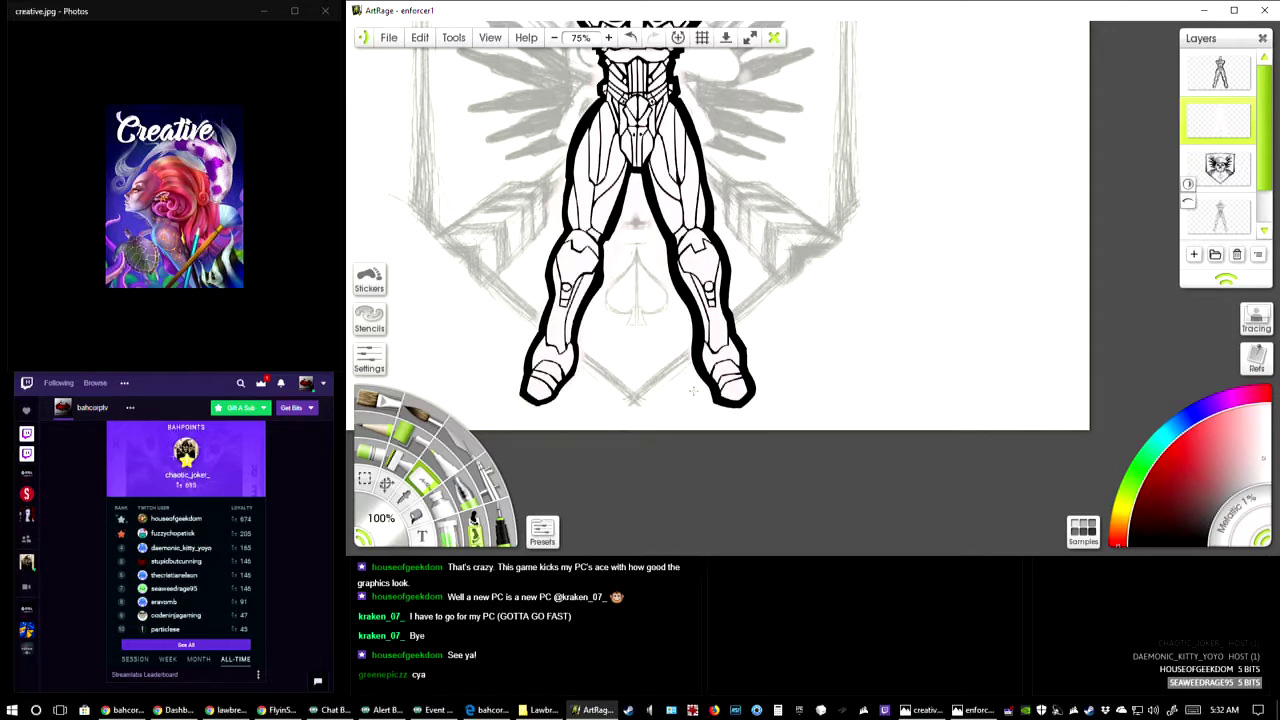
- Set the eraser size to 41% and erase the pale fill between the thighs, over the emblem detail above the spade
scroll(652, 298, up, 2)
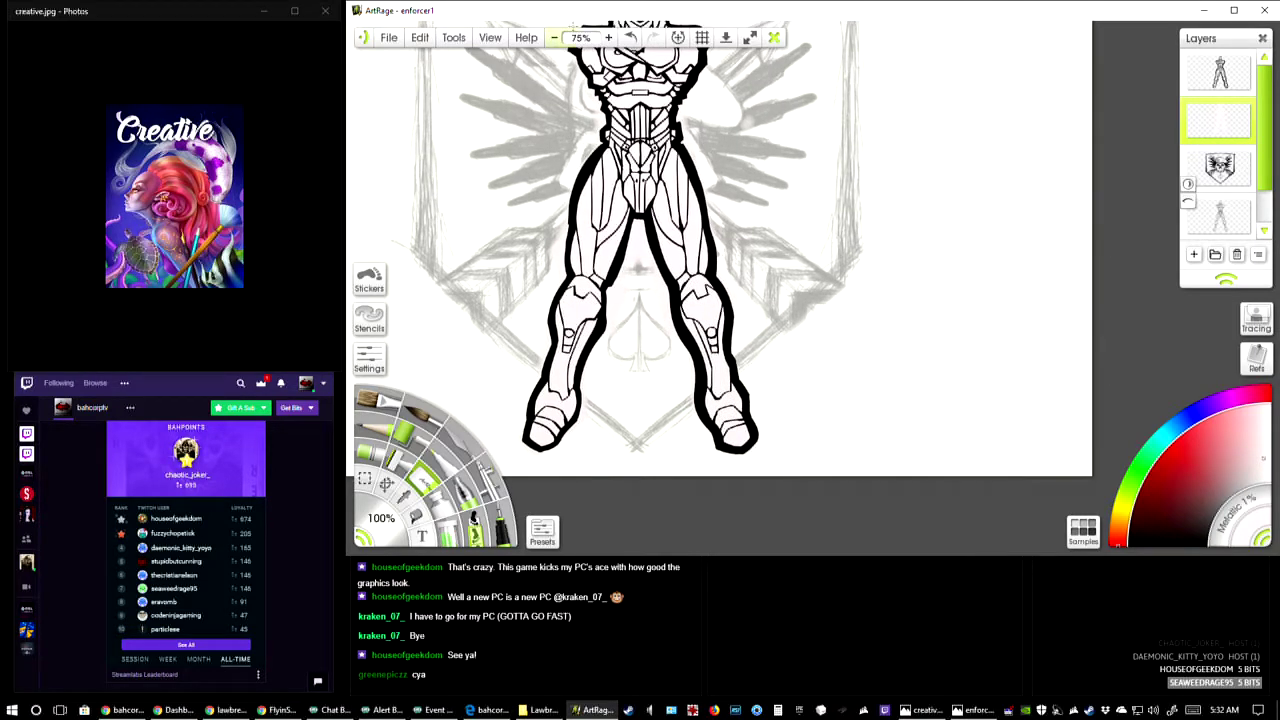
click(608, 38)
drag(384, 520, 318, 506)
drag(602, 266, 864, 314)
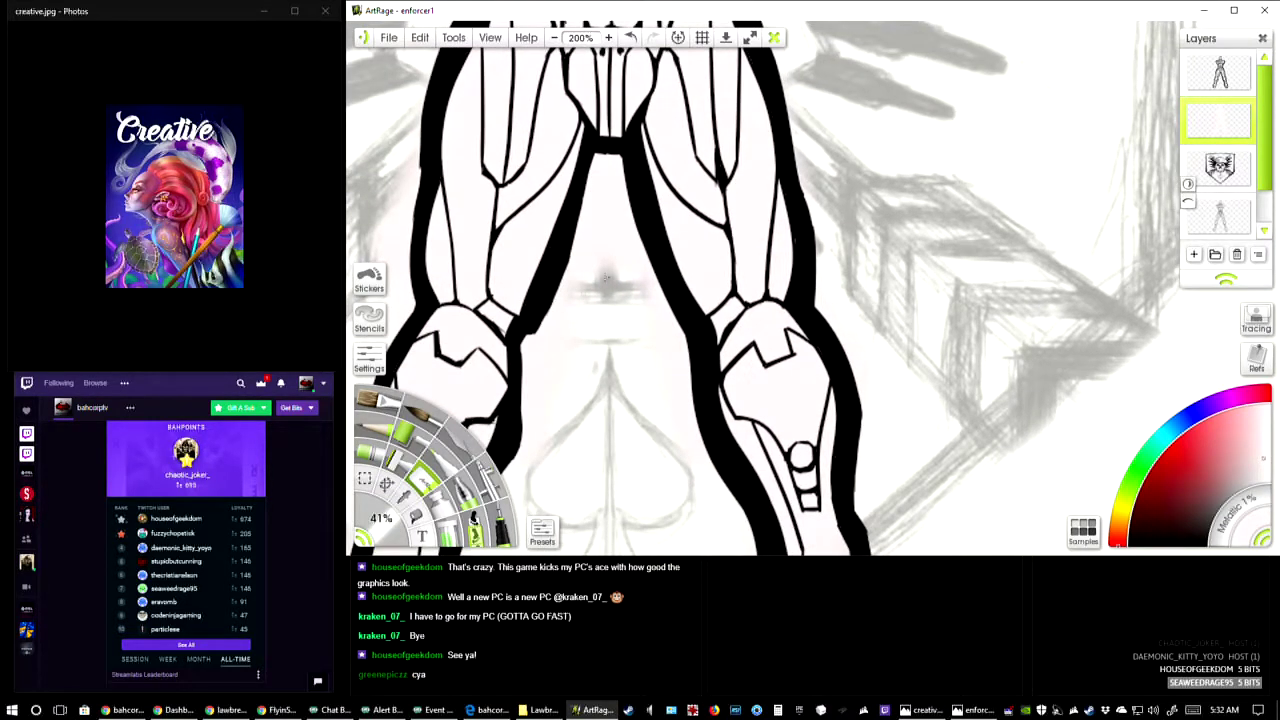
mouse_move(604, 278)
mouse_down()
mouse_move(606, 234)
mouse_move(630, 218)
mouse_move(570, 298)
mouse_up()
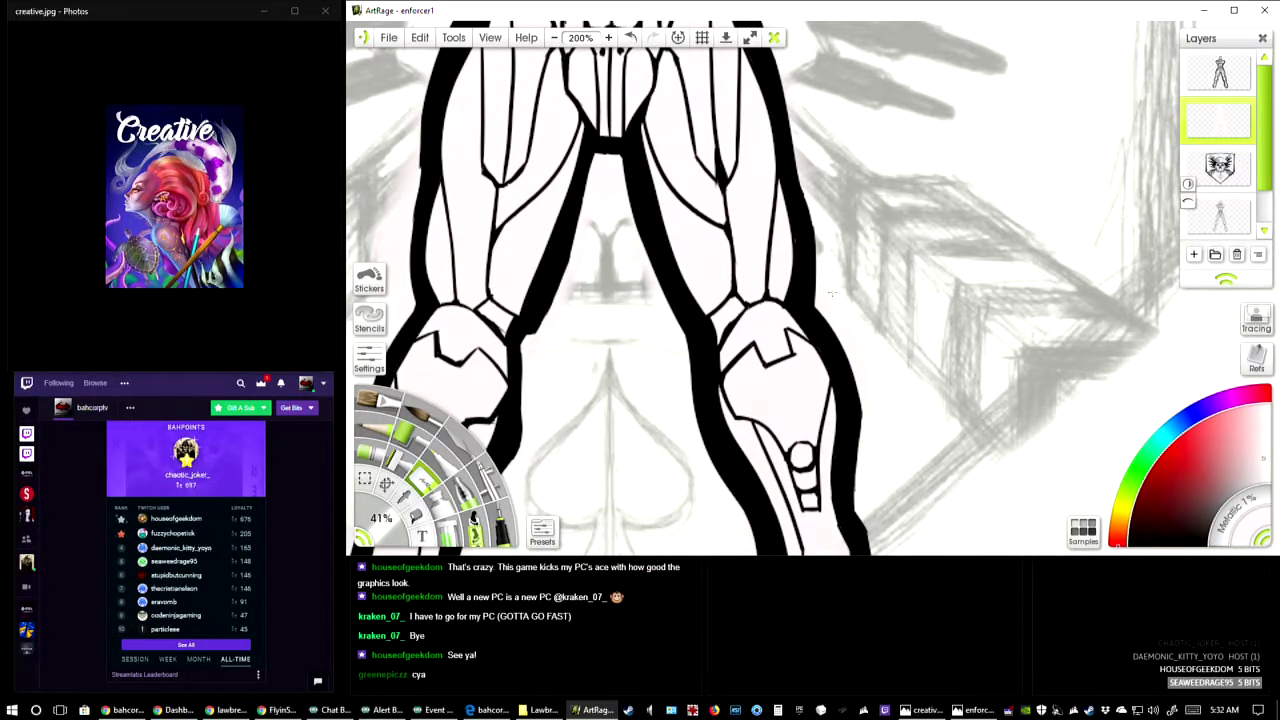
scroll(776, 231, up, 3)
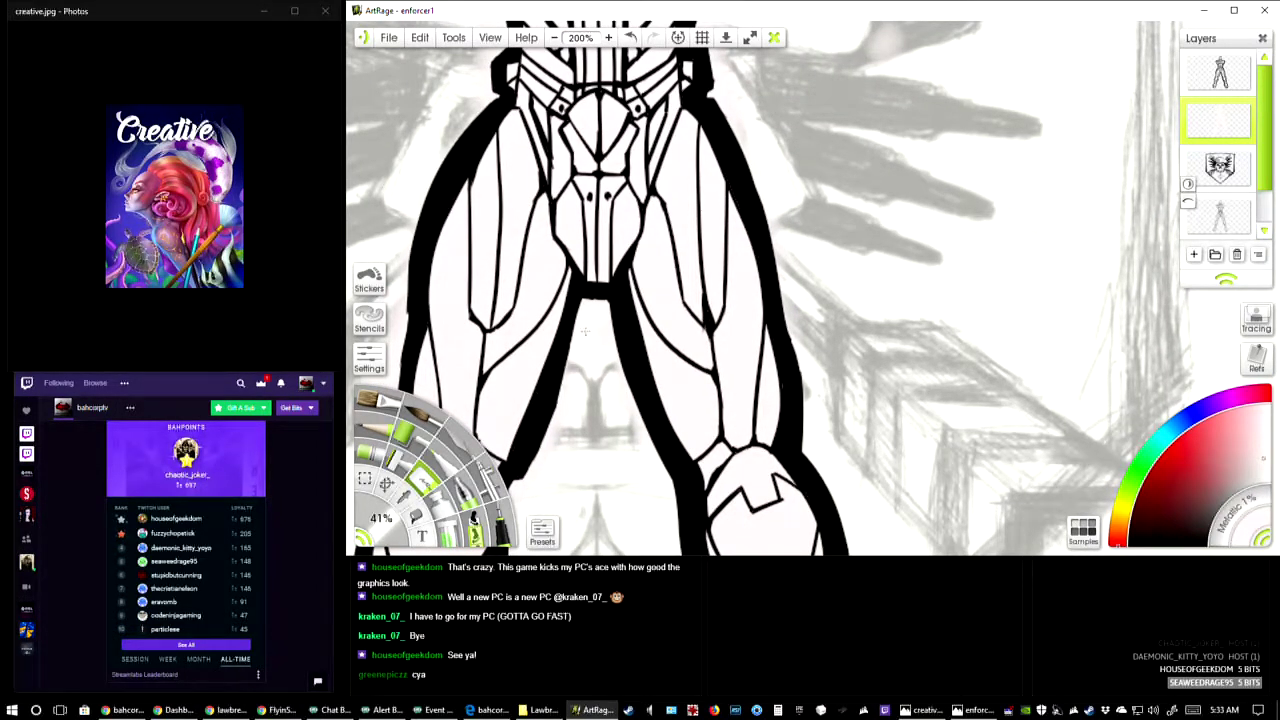
drag(561, 425, 695, 255)
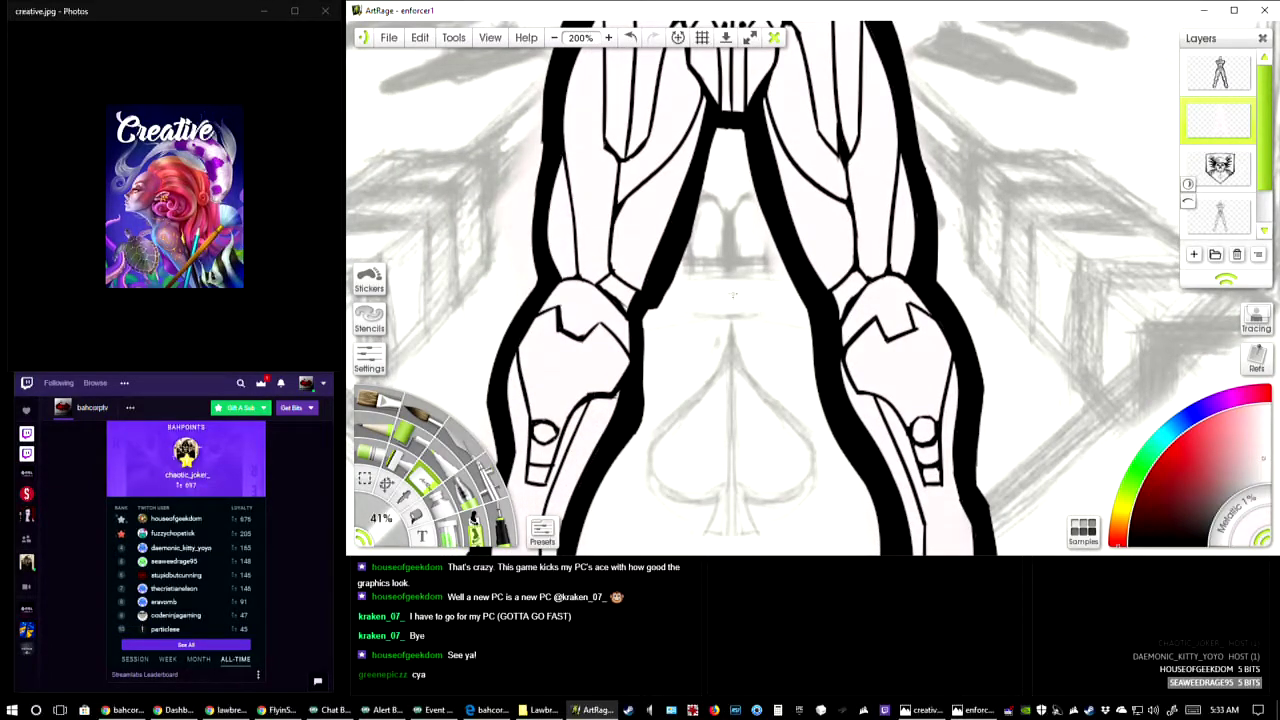
mouse_move(755, 196)
mouse_down()
mouse_move(770, 260)
mouse_move(759, 243)
mouse_move(729, 324)
mouse_up()
- Erase the remaining pale fill close to the figure's outline beside the right side of the waist and torso
mouse_move(786, 242)
mouse_down()
mouse_move(812, 273)
mouse_move(800, 262)
mouse_up()
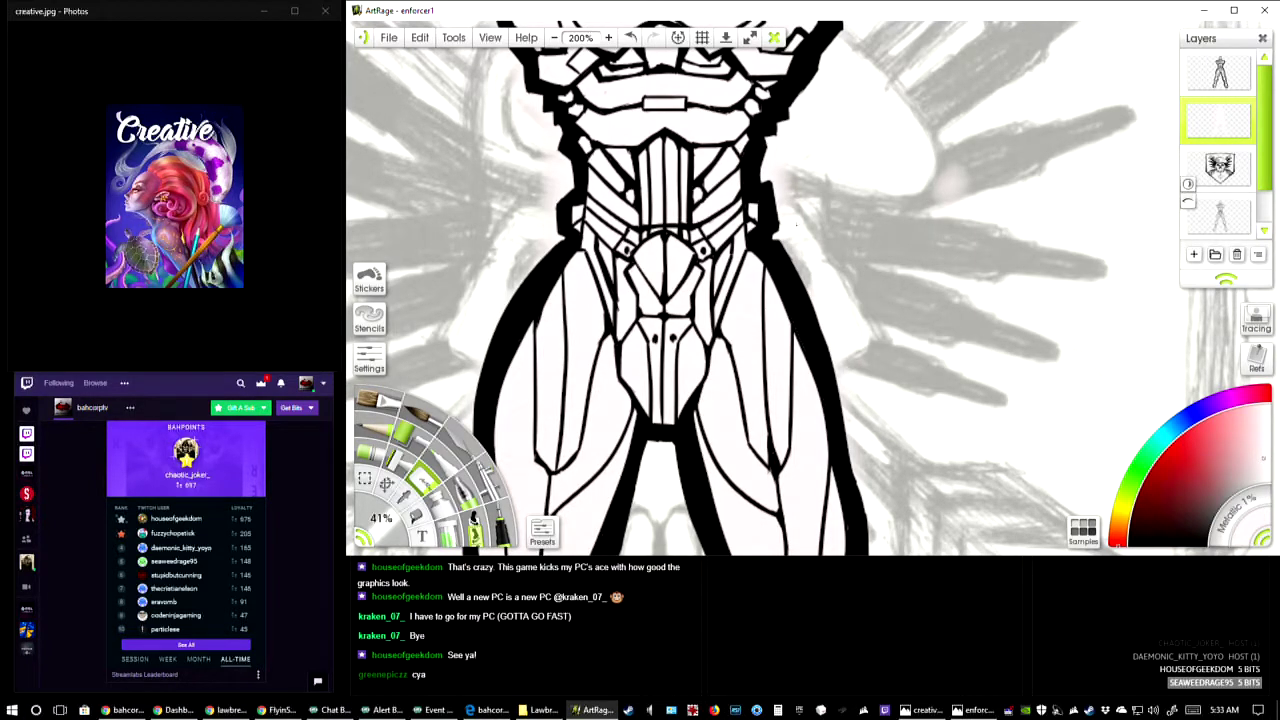
mouse_move(787, 204)
mouse_down()
mouse_move(793, 139)
mouse_move(774, 176)
mouse_up()
mouse_move(944, 176)
mouse_down()
mouse_move(956, 196)
mouse_move(900, 277)
mouse_move(841, 433)
mouse_up()
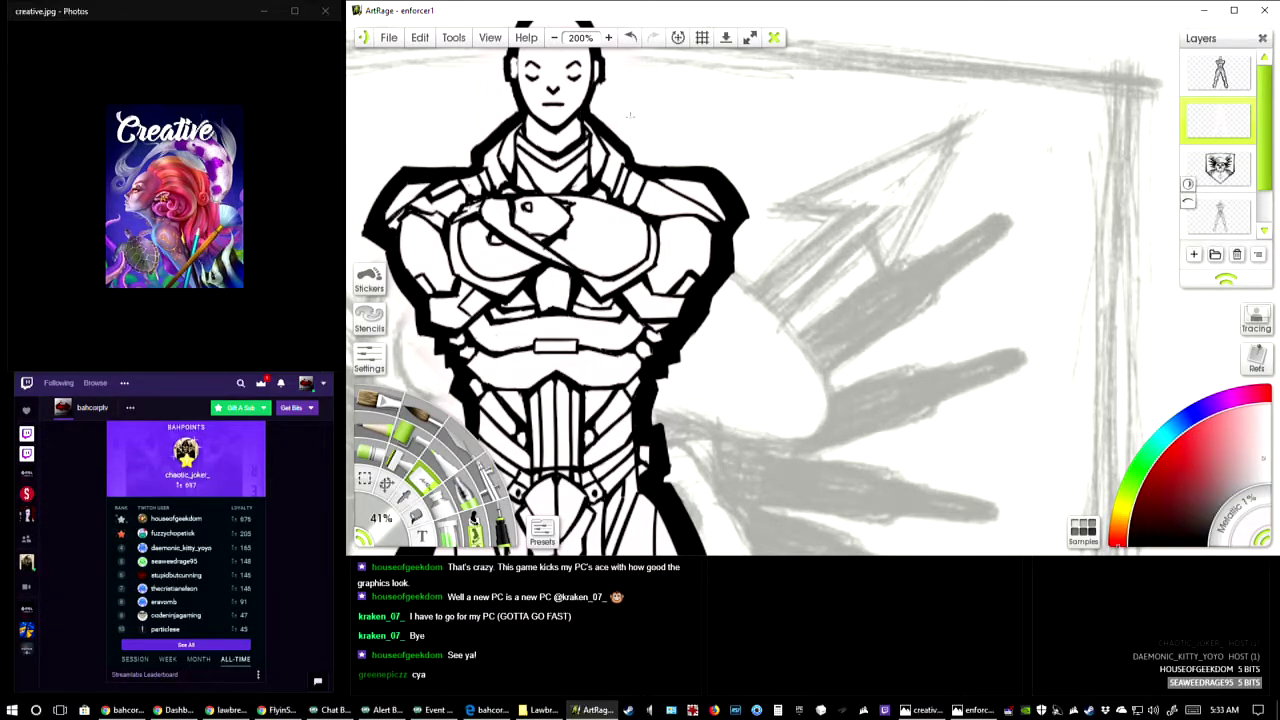
scroll(738, 167, down, 3)
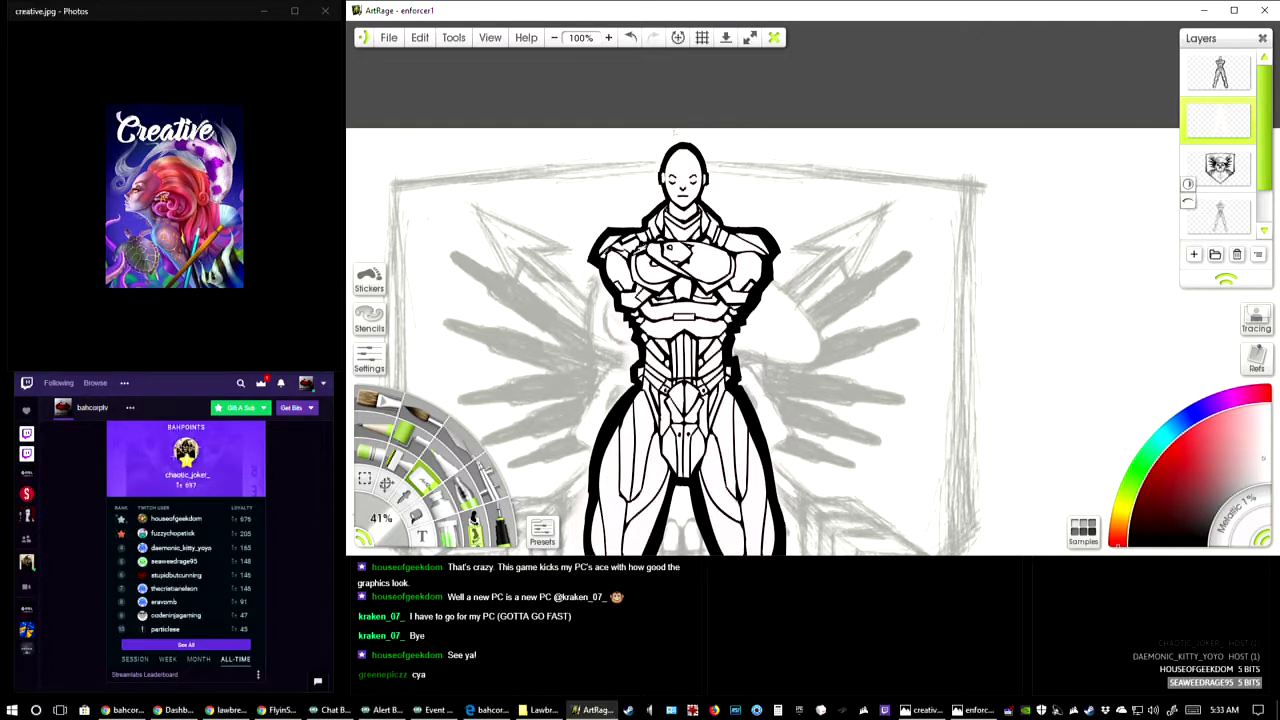
scroll(760, 320, down, 2)
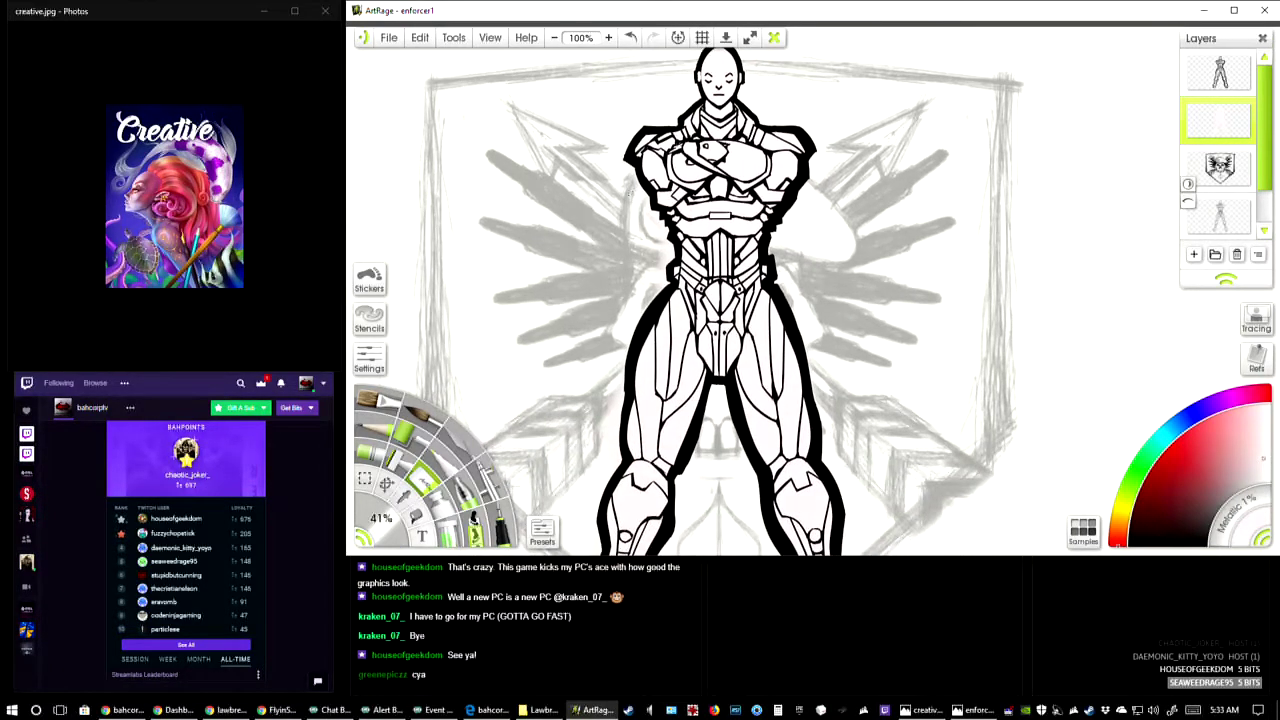
- Erase the remaining pale fill close to the figure's outline along the left torso, hip and inner lower leg
mouse_move(634, 191)
mouse_down()
mouse_move(662, 245)
mouse_move(645, 305)
mouse_up()
scroll(616, 297, down, 3)
mouse_move(658, 262)
mouse_down()
mouse_move(660, 300)
mouse_move(668, 262)
mouse_up()
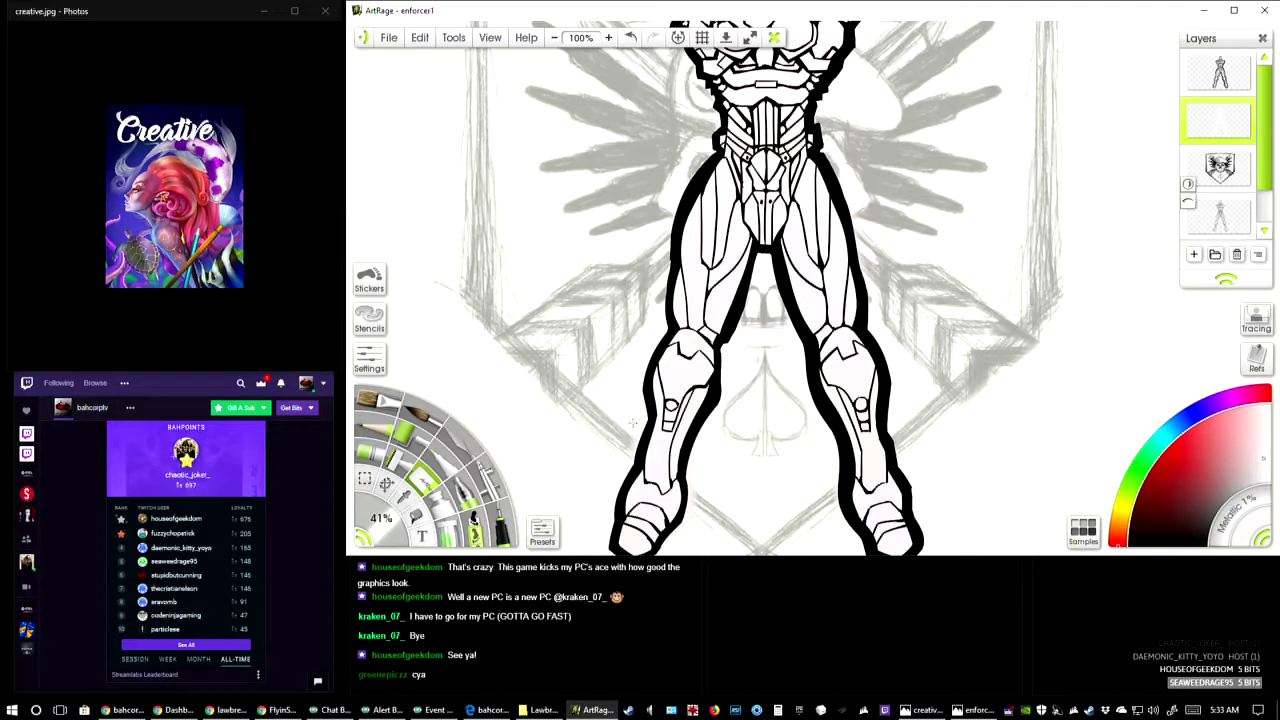
scroll(632, 423, down, 4)
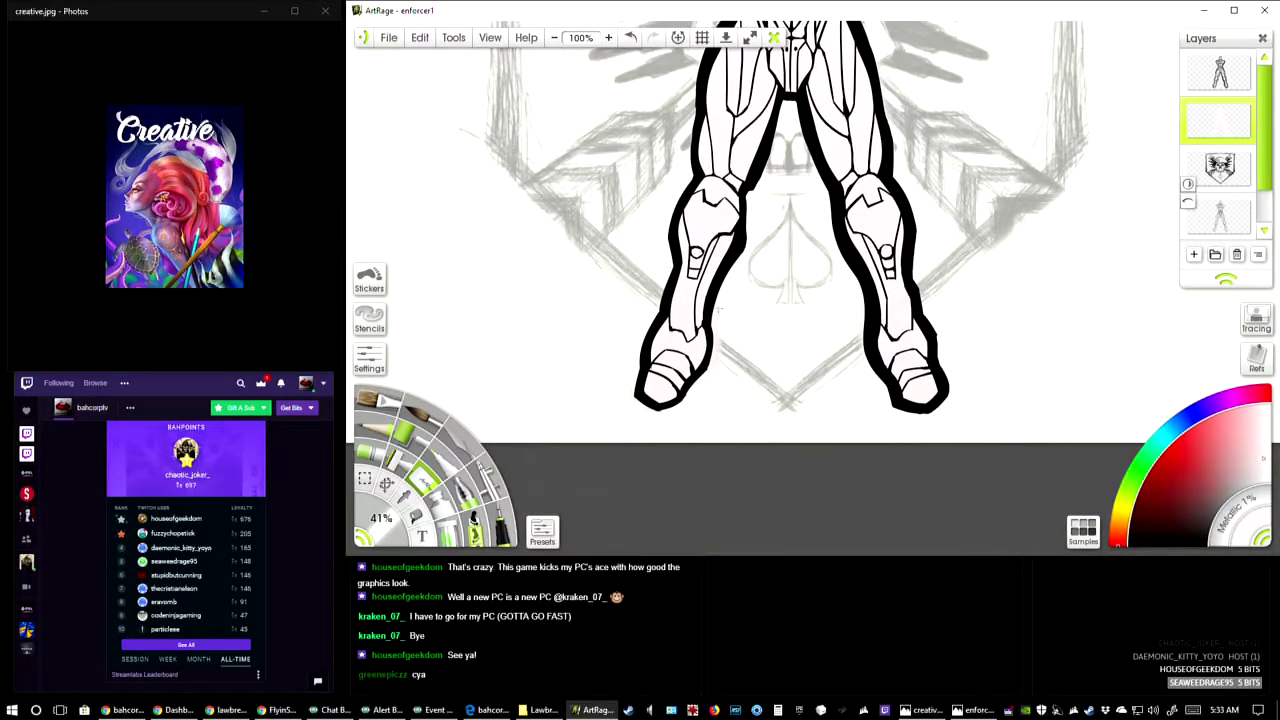
drag(716, 332, 719, 364)
scroll(709, 212, up, 6)
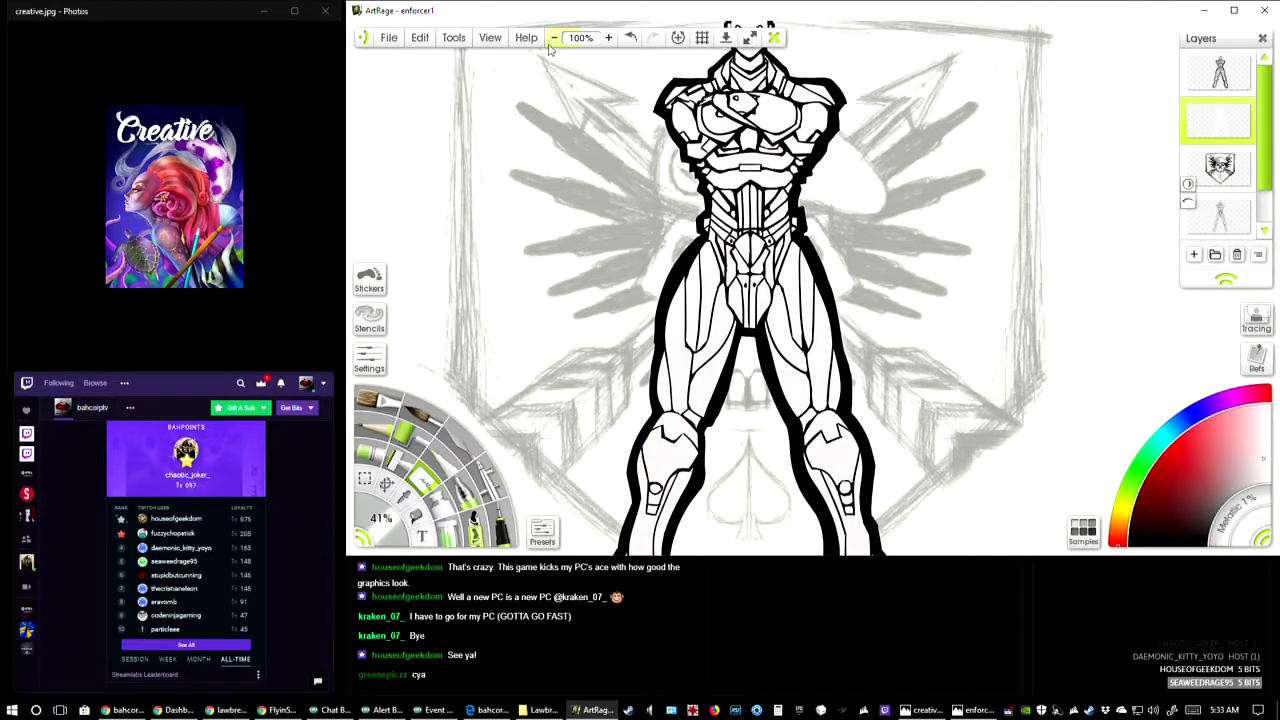
click(553, 38)
click(555, 38)
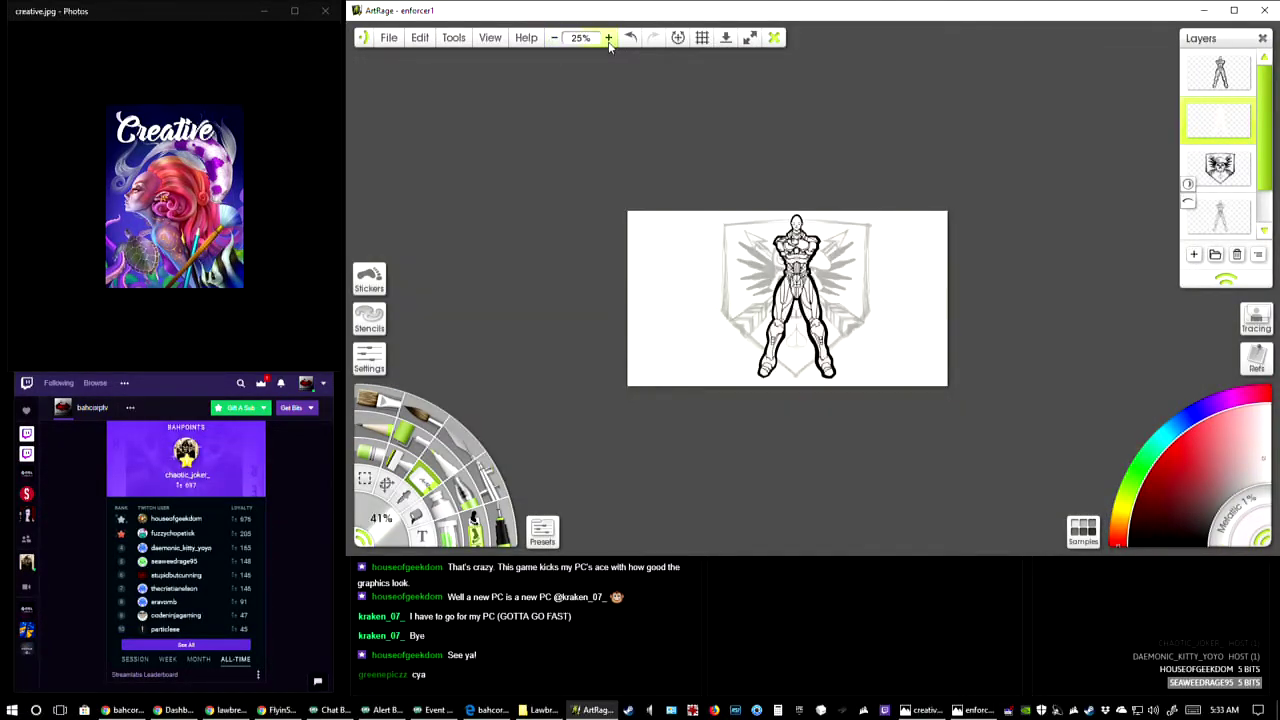
- Recentre the Enforcer page at 50% zoom and save the painting
click(608, 39)
click(608, 39)
click(554, 38)
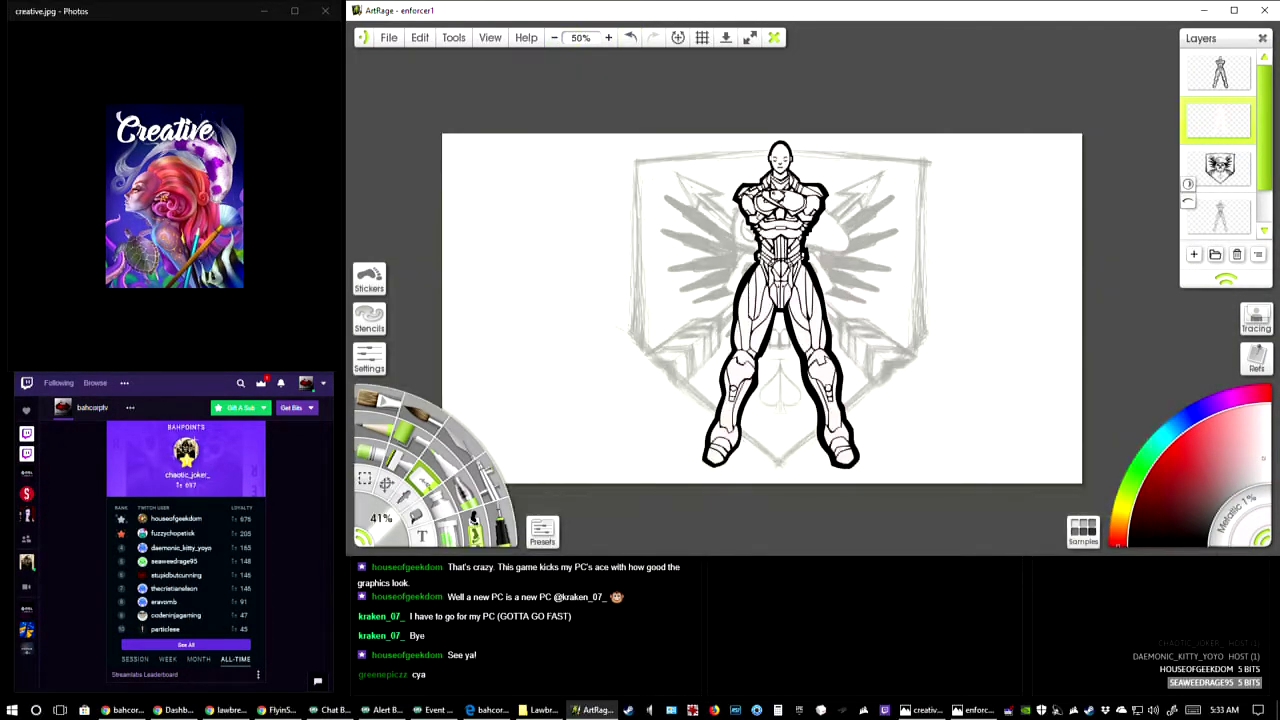
drag(669, 260, 683, 224)
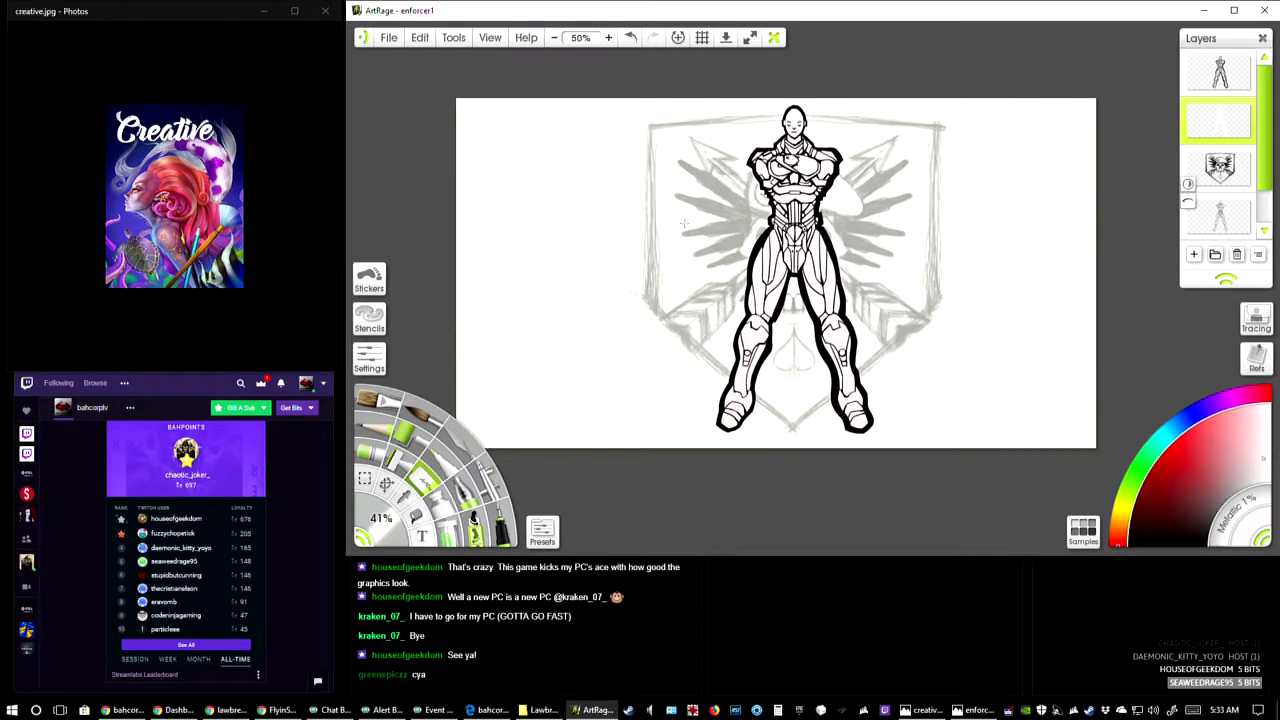
click(389, 37)
click(417, 117)
scroll(670, 215, down, 1)
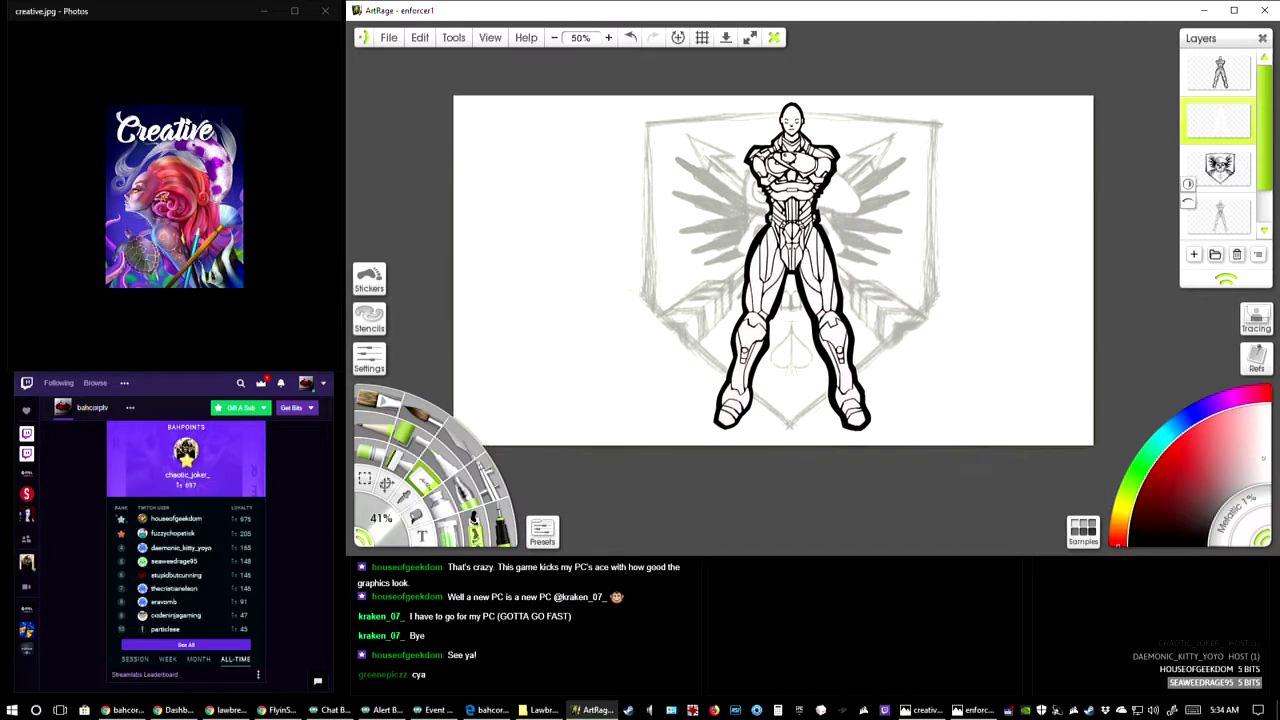
click(388, 37)
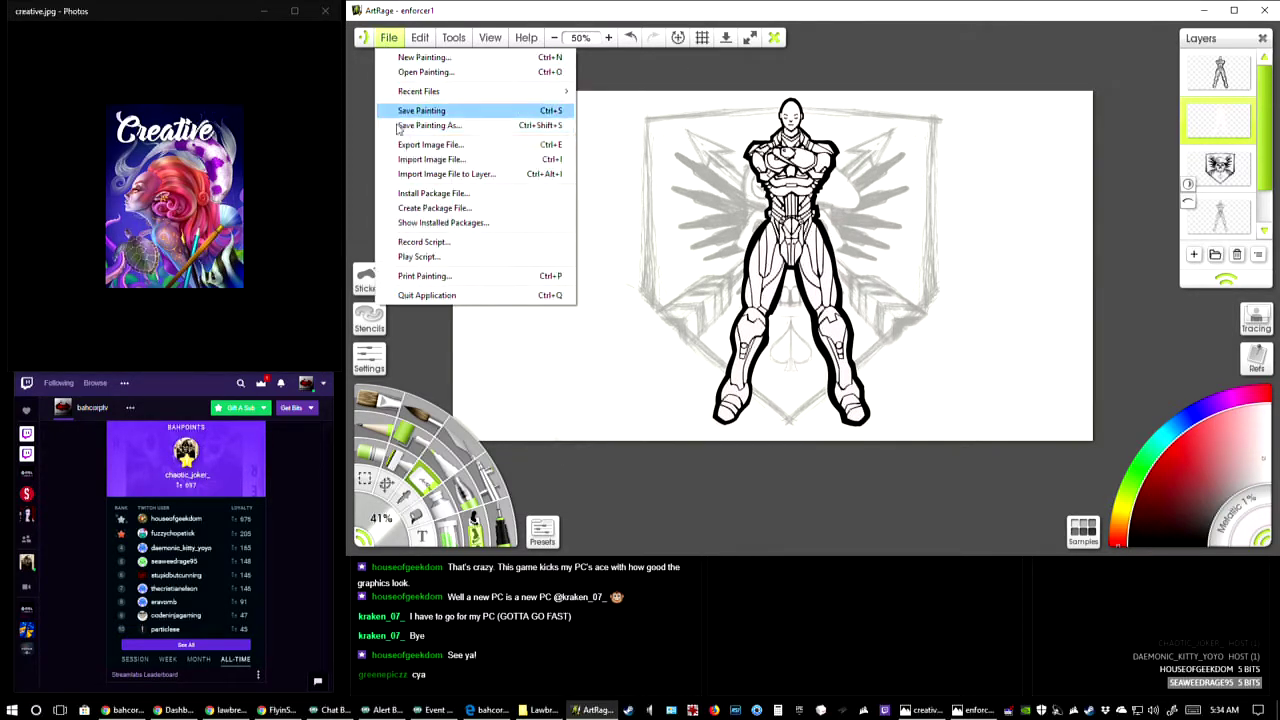
click(412, 110)
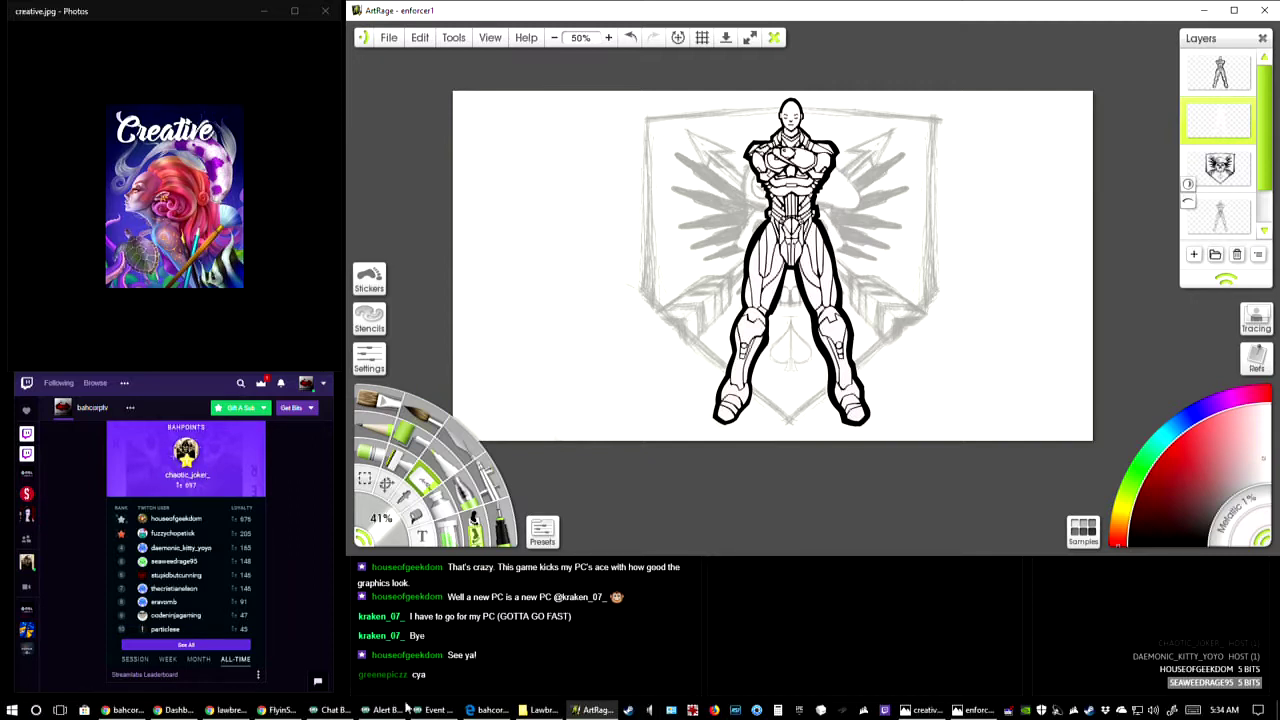
- Switch to the subscriber images in Chrome and view sub1.jpg, sub2.jpg and sub3.jpg one after another
mouse_move(280, 712)
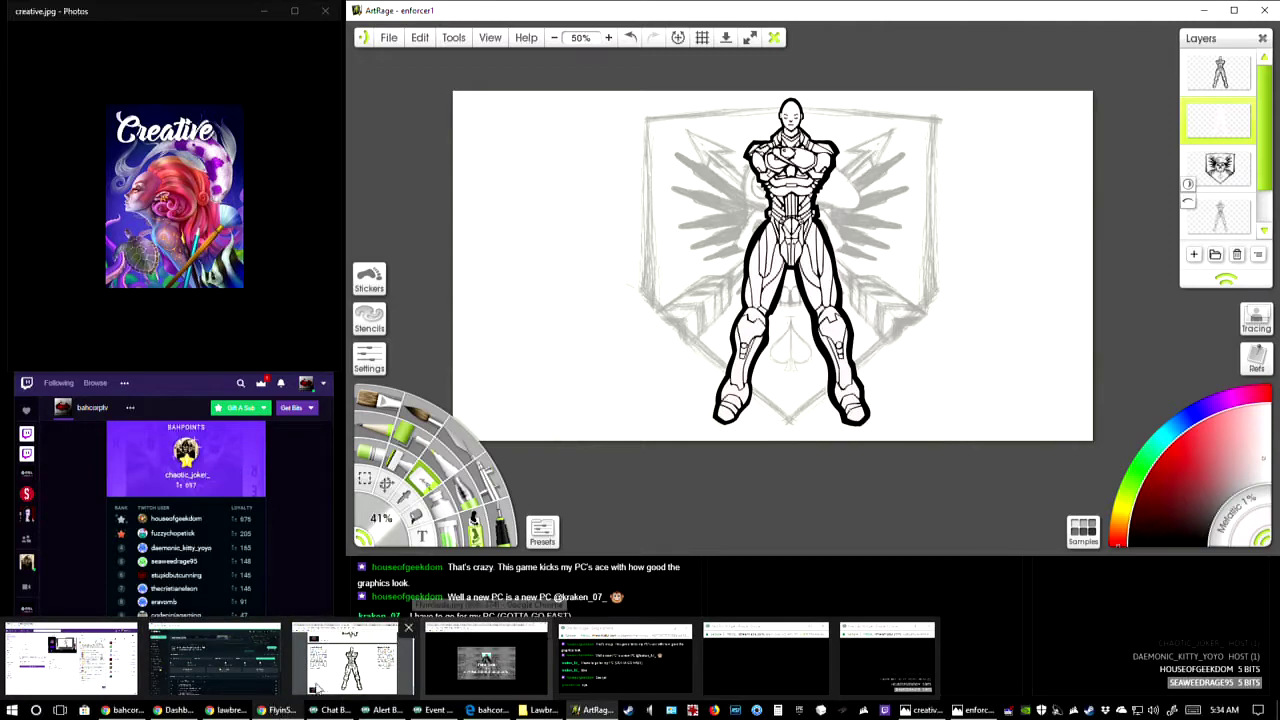
click(490, 655)
key(ctrl+1)
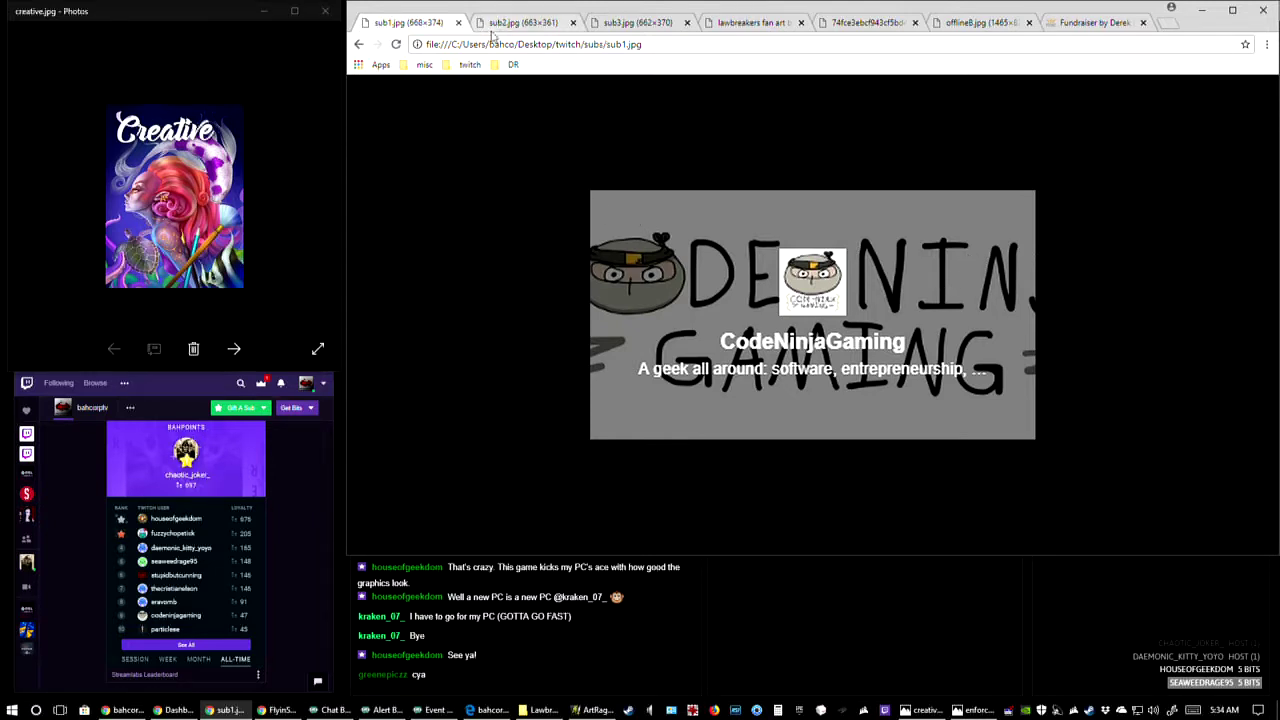
click(523, 22)
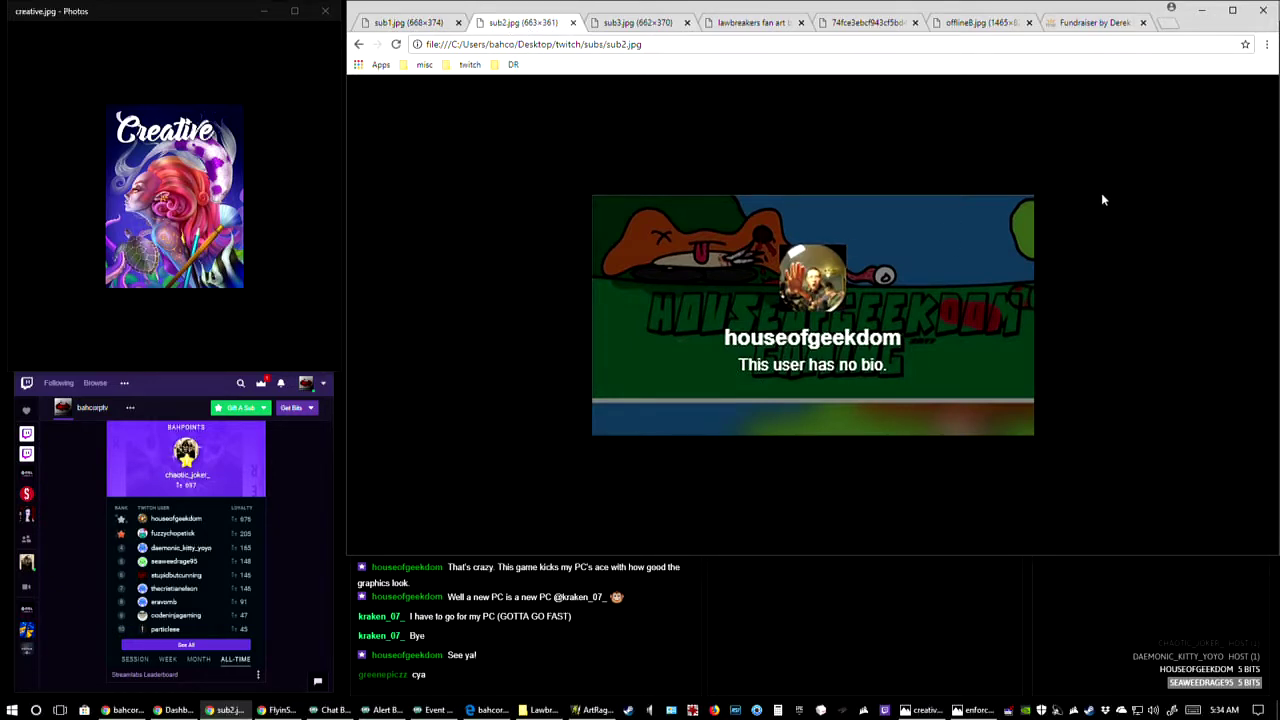
click(648, 22)
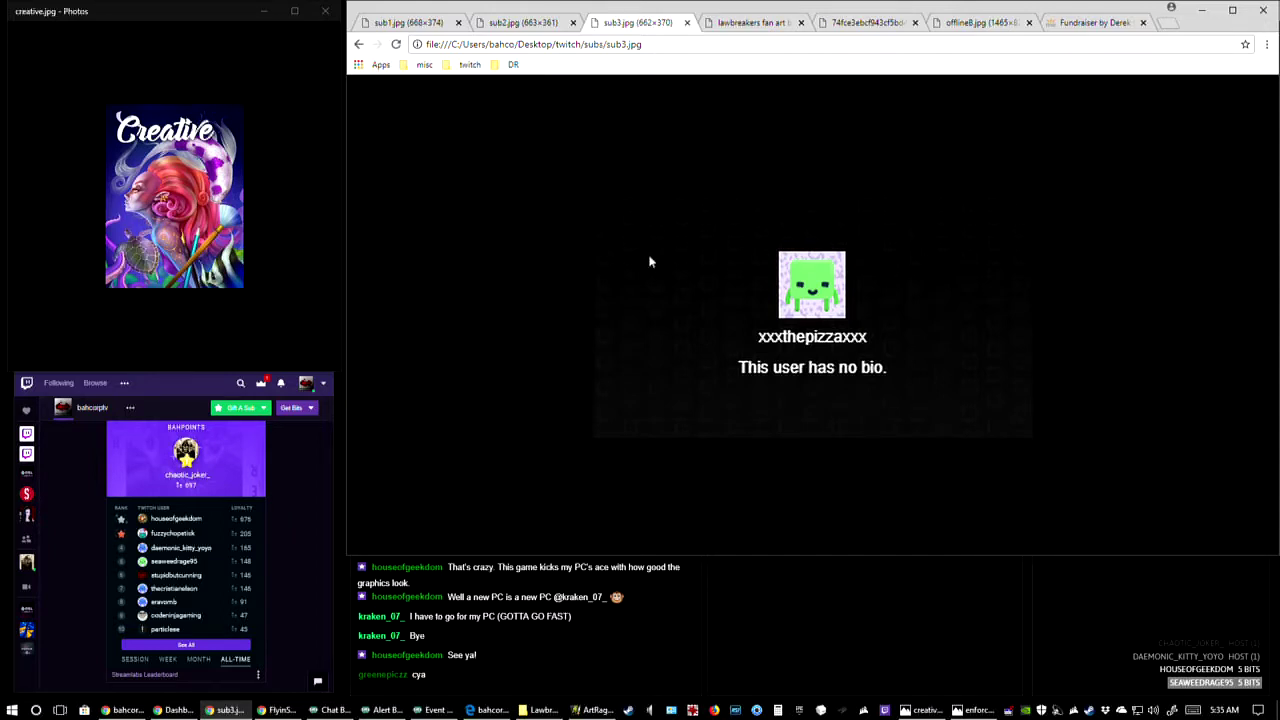
- In the follower images window, reorder the pages to start with chaotic.jpg, fuzzychopc.jpg, houseofgeekdom.jpg and stupidbutcunning.jpg
click(280, 710)
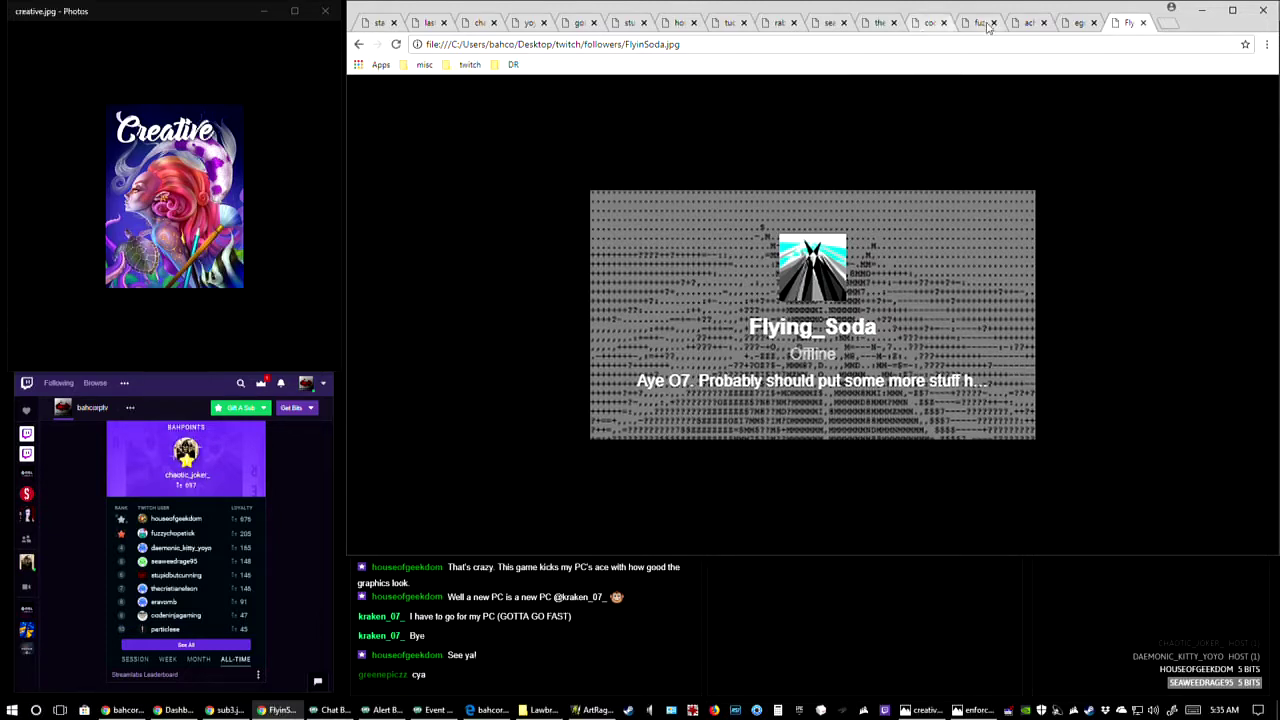
click(465, 27)
drag(465, 27, 378, 22)
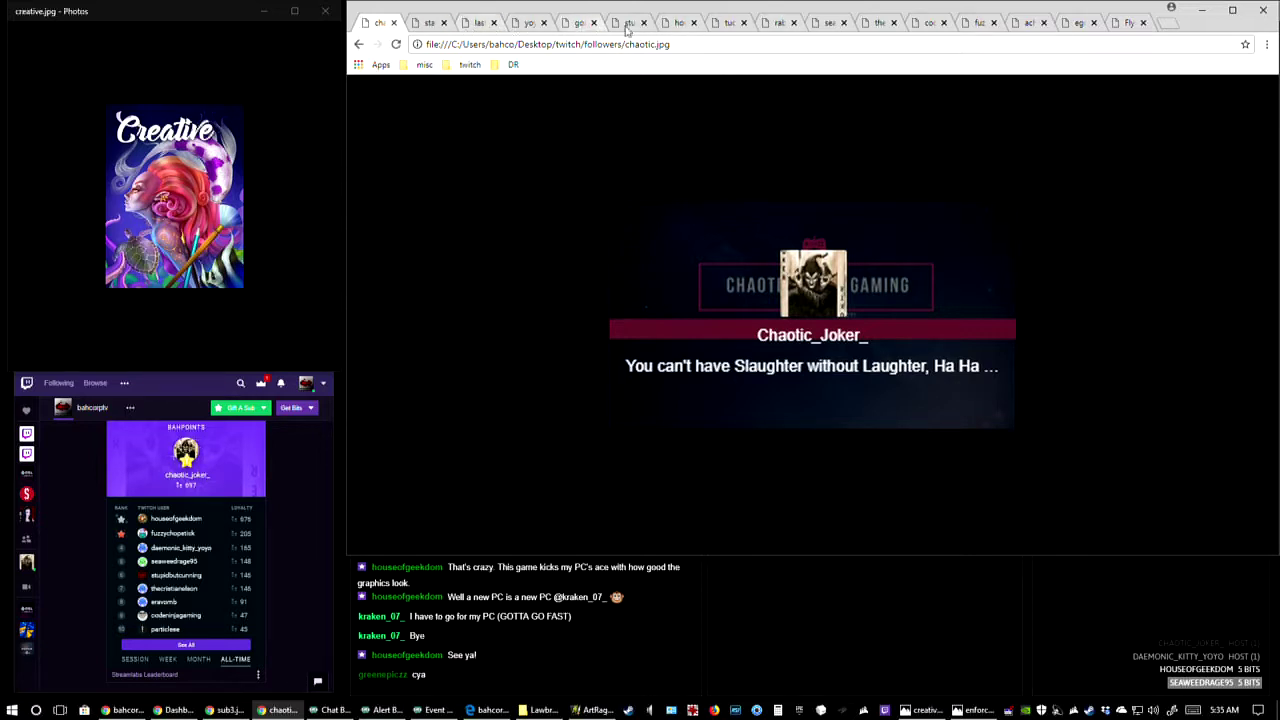
click(966, 24)
drag(949, 28, 430, 24)
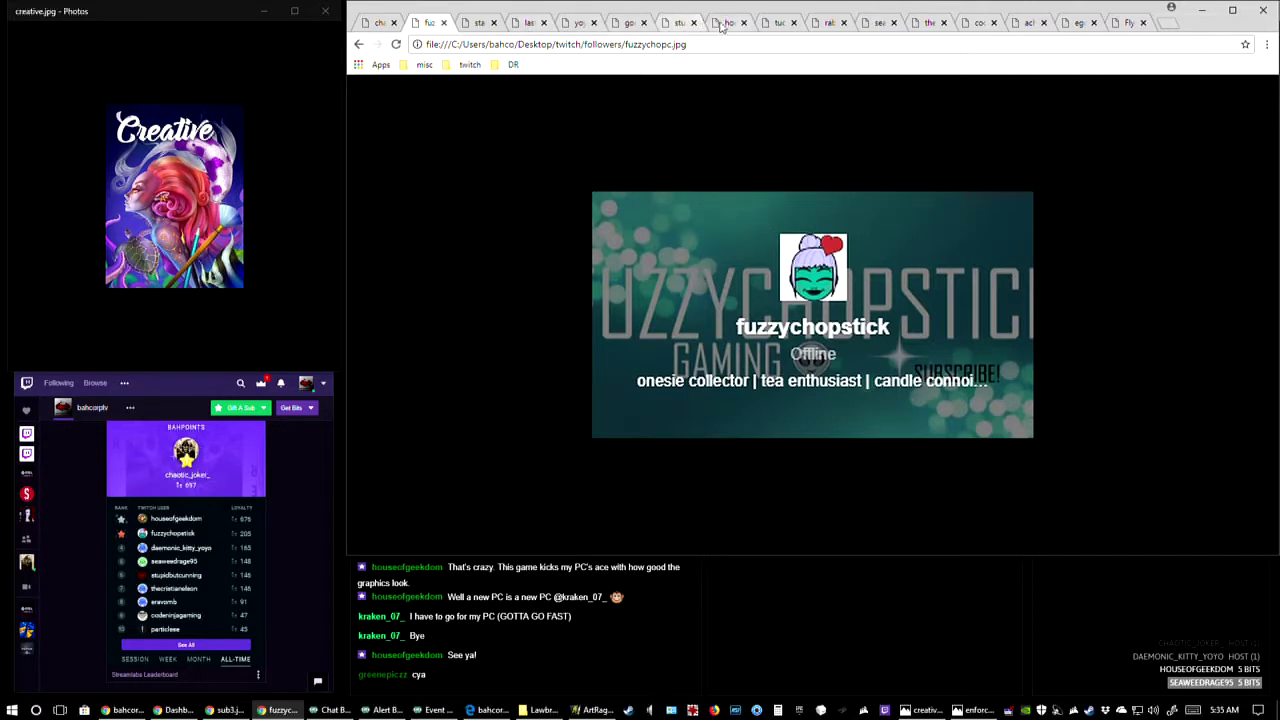
drag(725, 22, 490, 28)
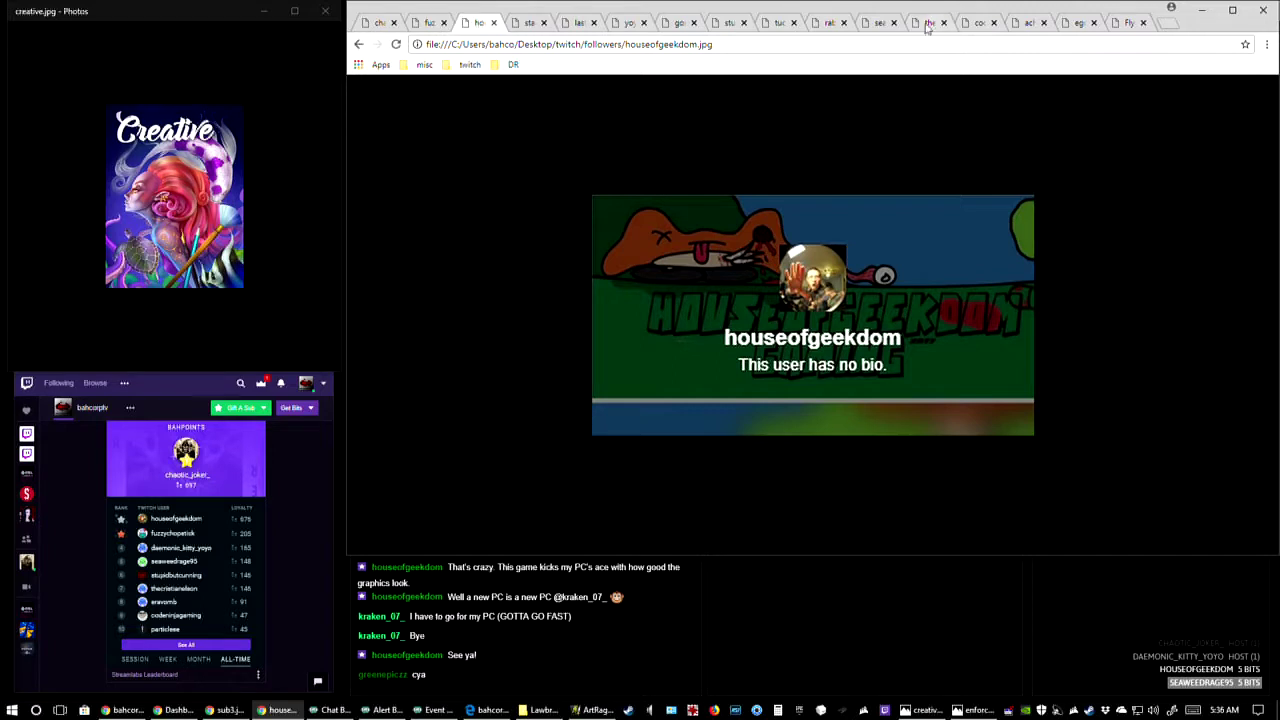
click(731, 27)
drag(731, 27, 548, 46)
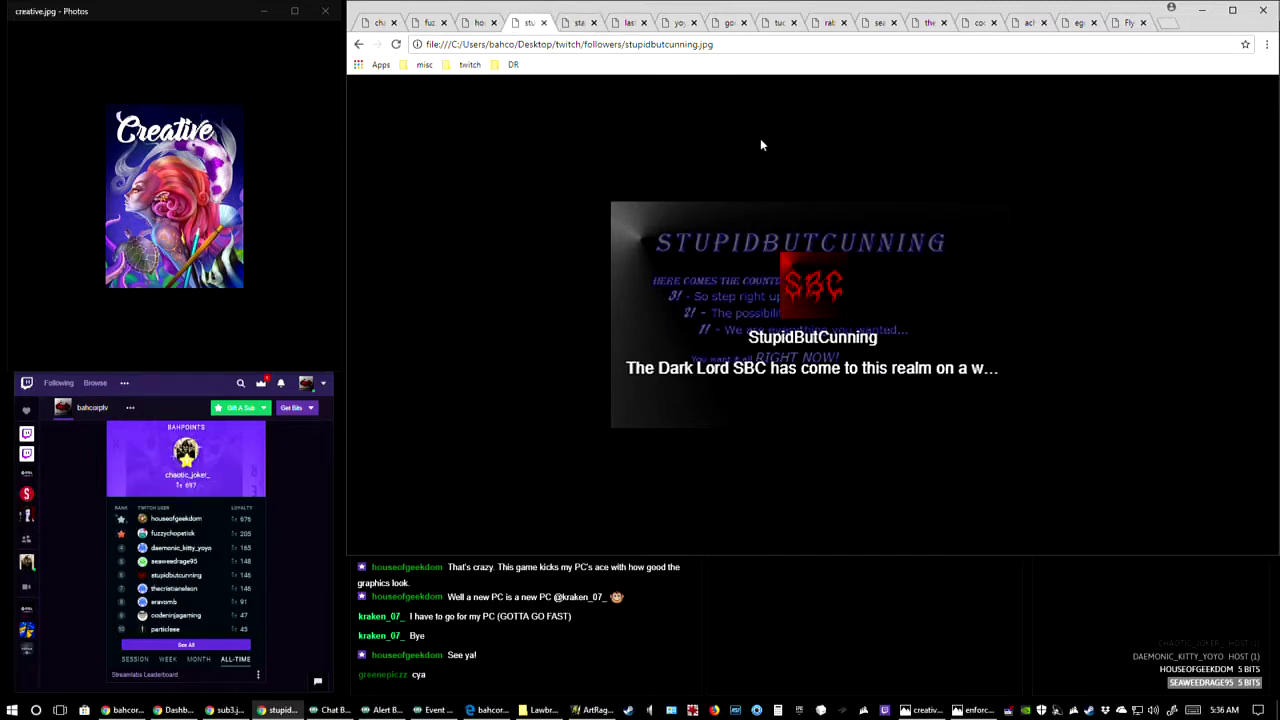
- View the follower images stationsix.jpg, lastchild.jpg and yoyo.jpg in turn
click(579, 23)
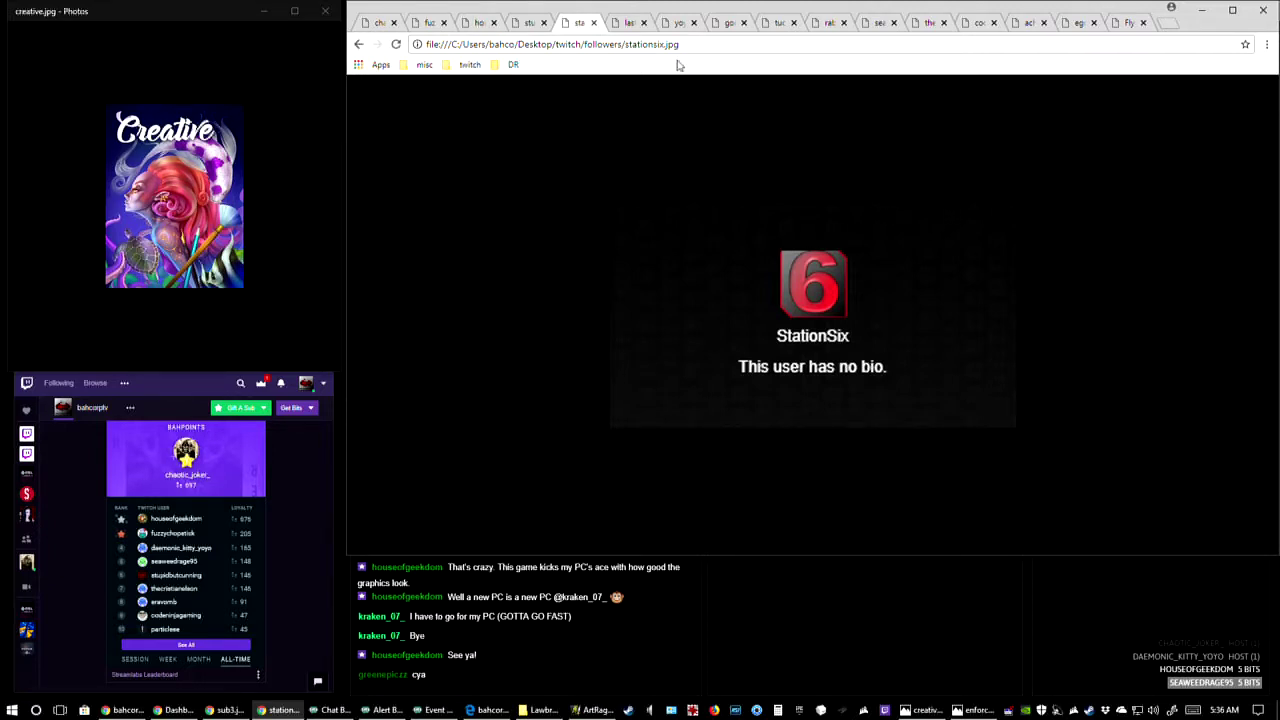
click(630, 22)
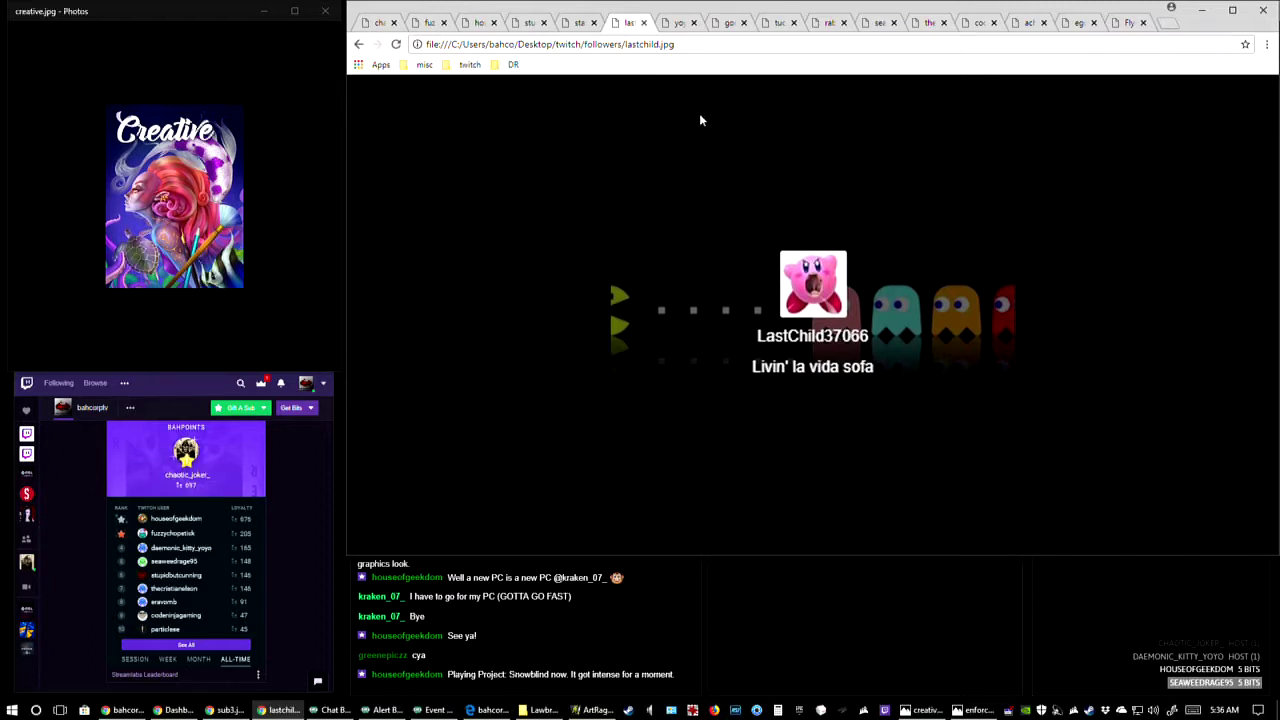
click(677, 22)
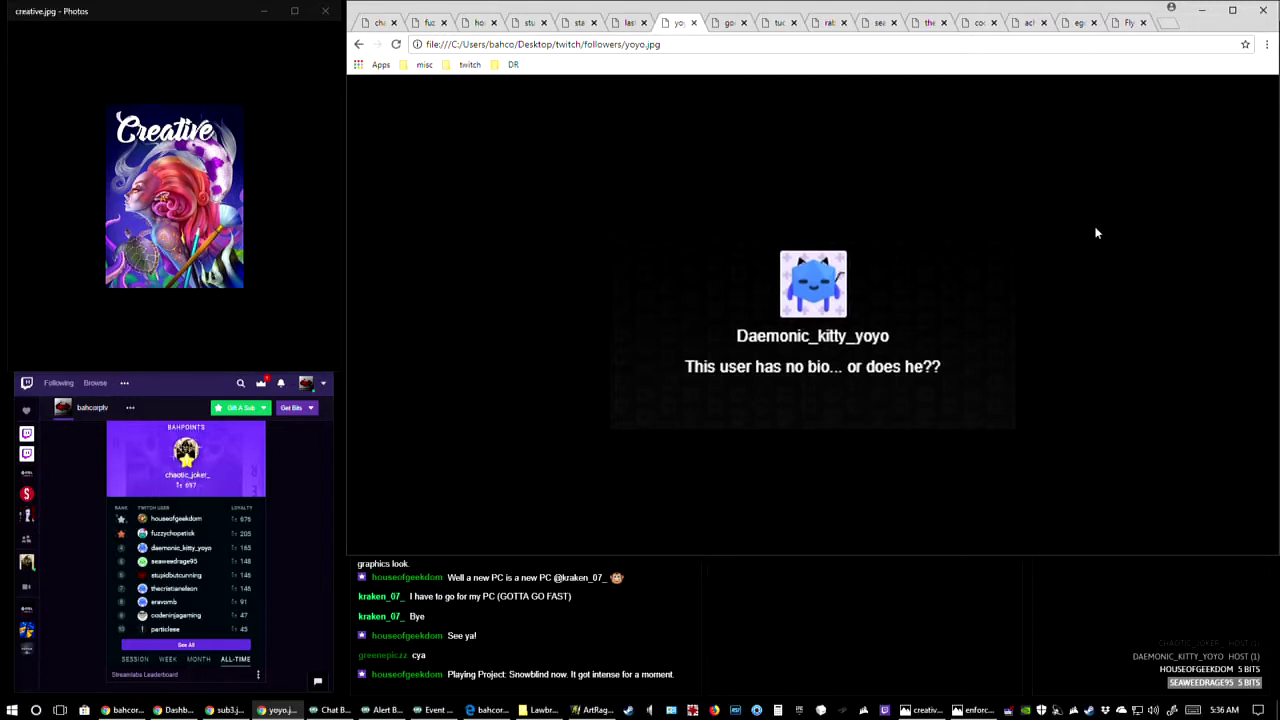
- Move the egohost.jpg and FlyinSoda.jpg pages directly after yoyo.jpg in the follower images window
click(1079, 23)
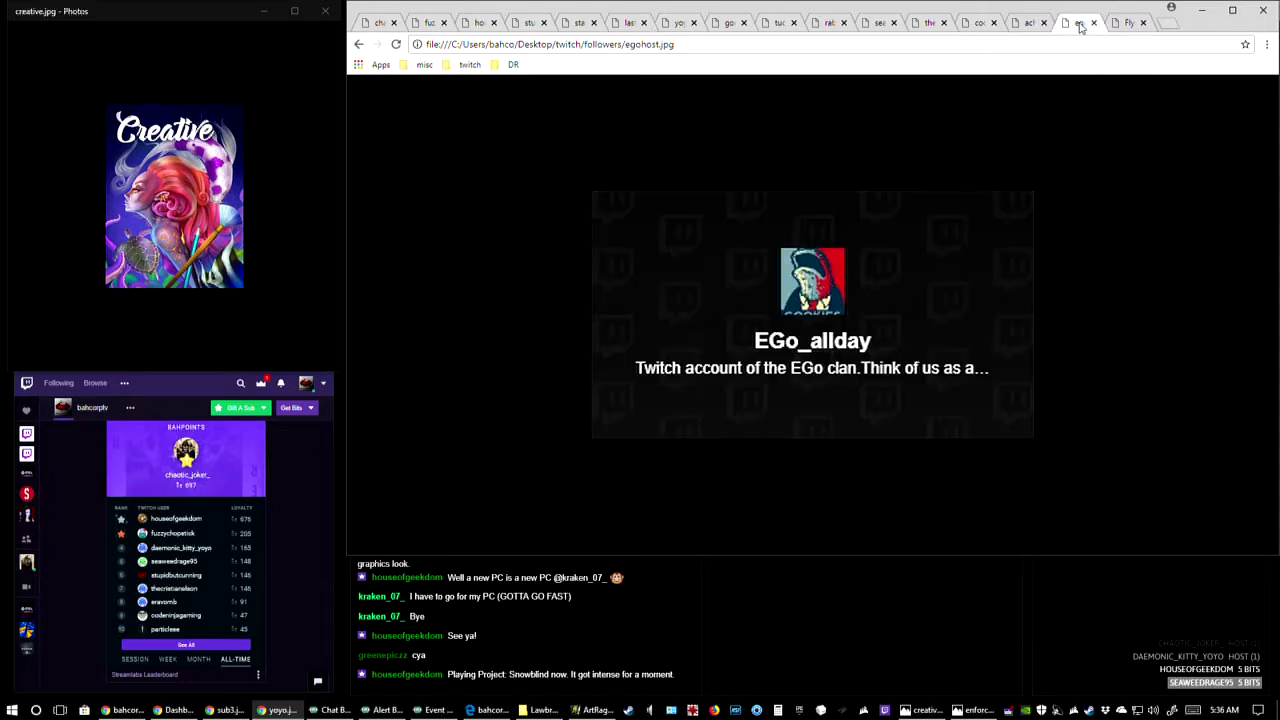
drag(1079, 23, 725, 23)
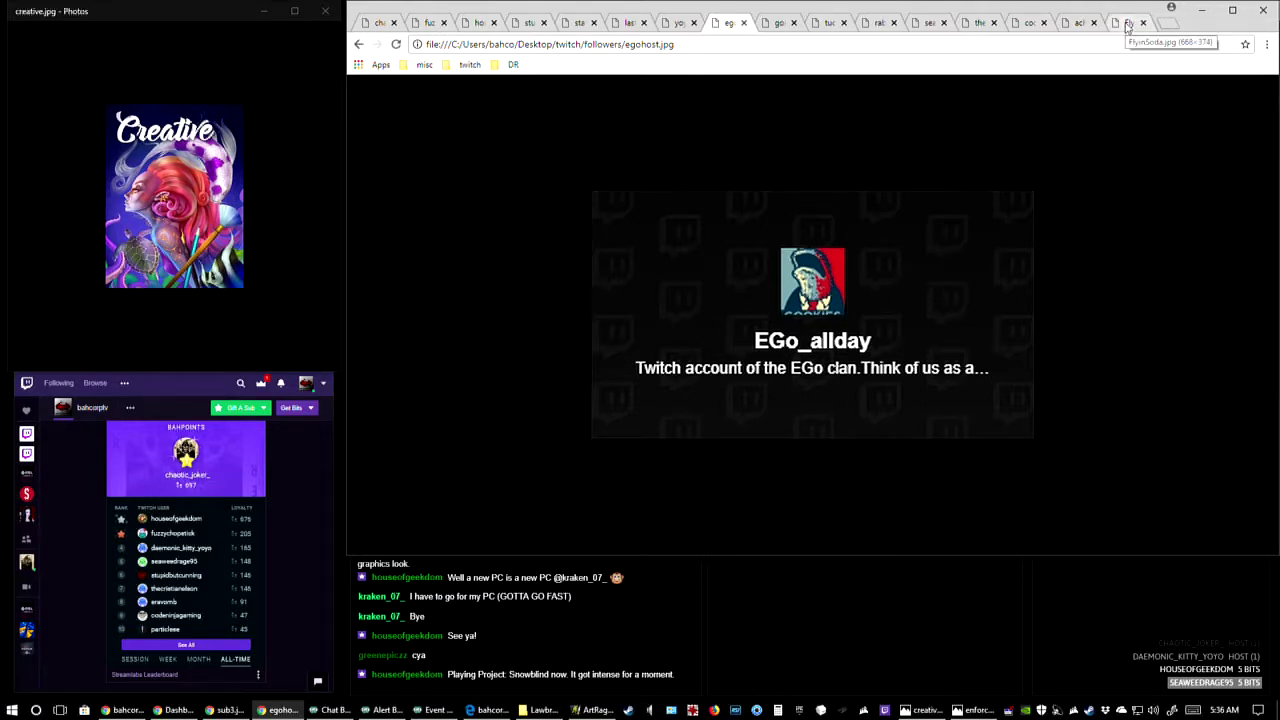
drag(1127, 27, 775, 28)
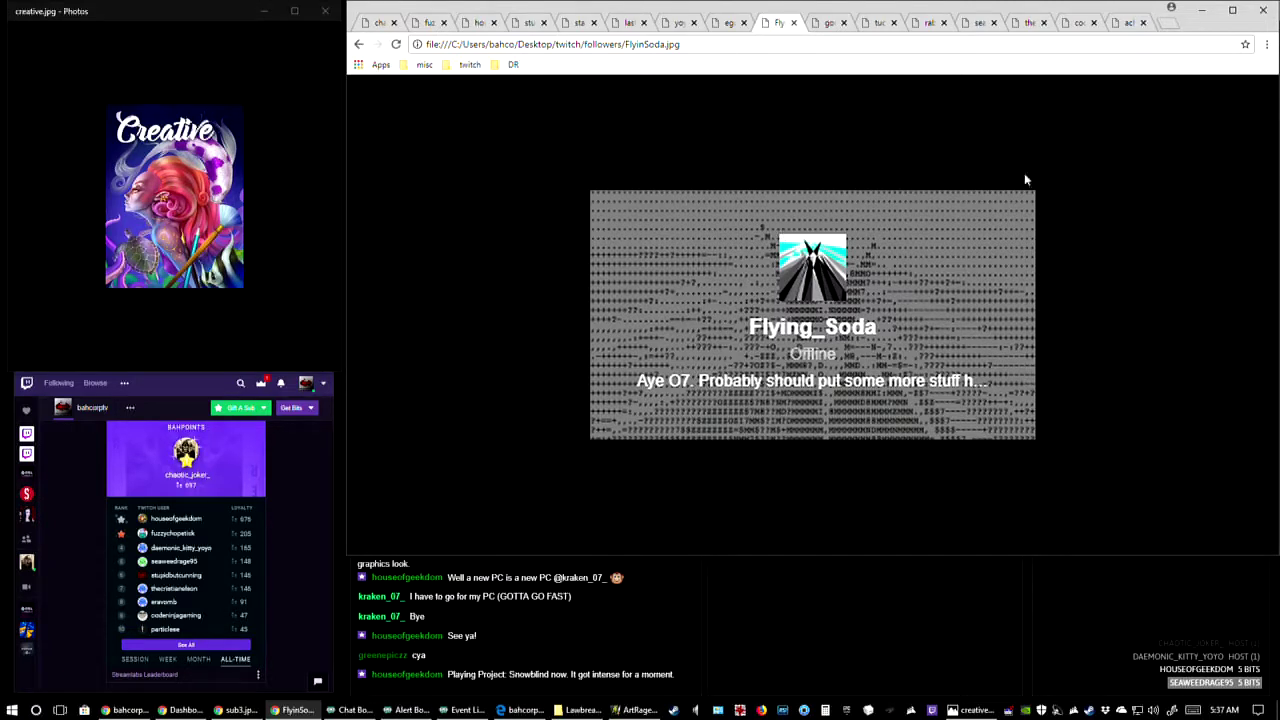
- Switch back to the Enforcer painting in ArtRage
mouse_move(194, 348)
key(ctrl+t)
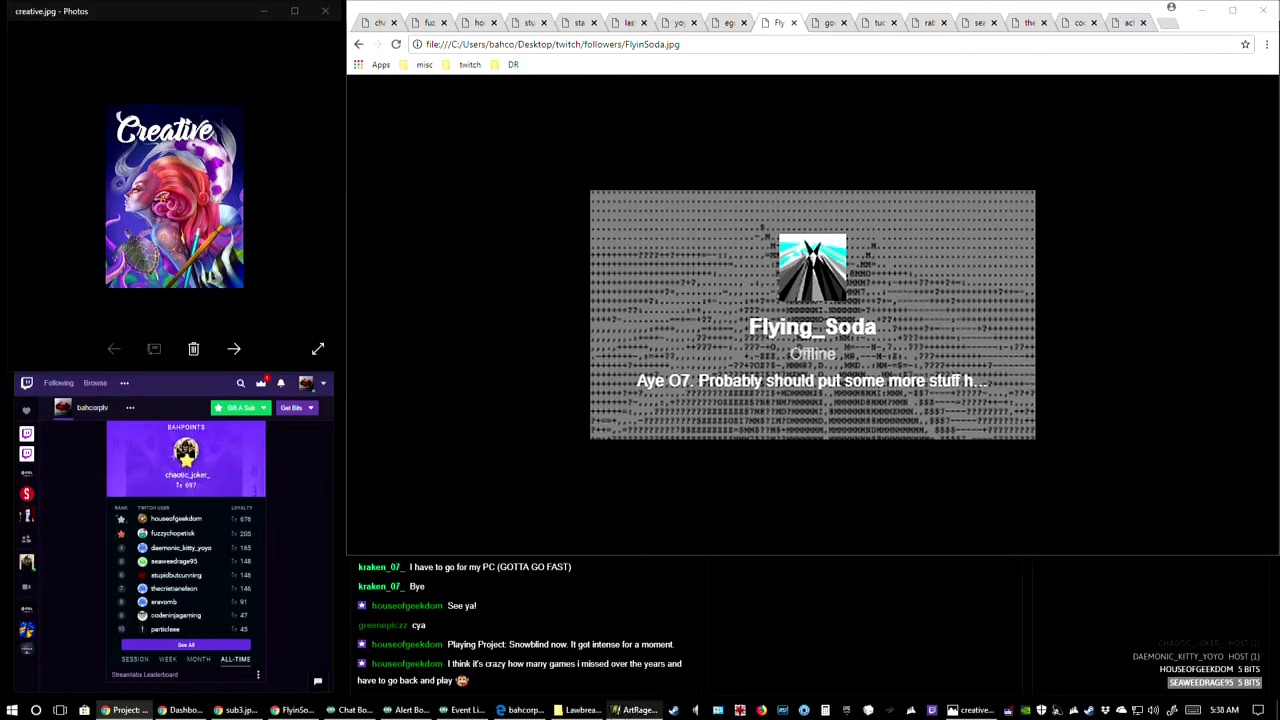
click(637, 710)
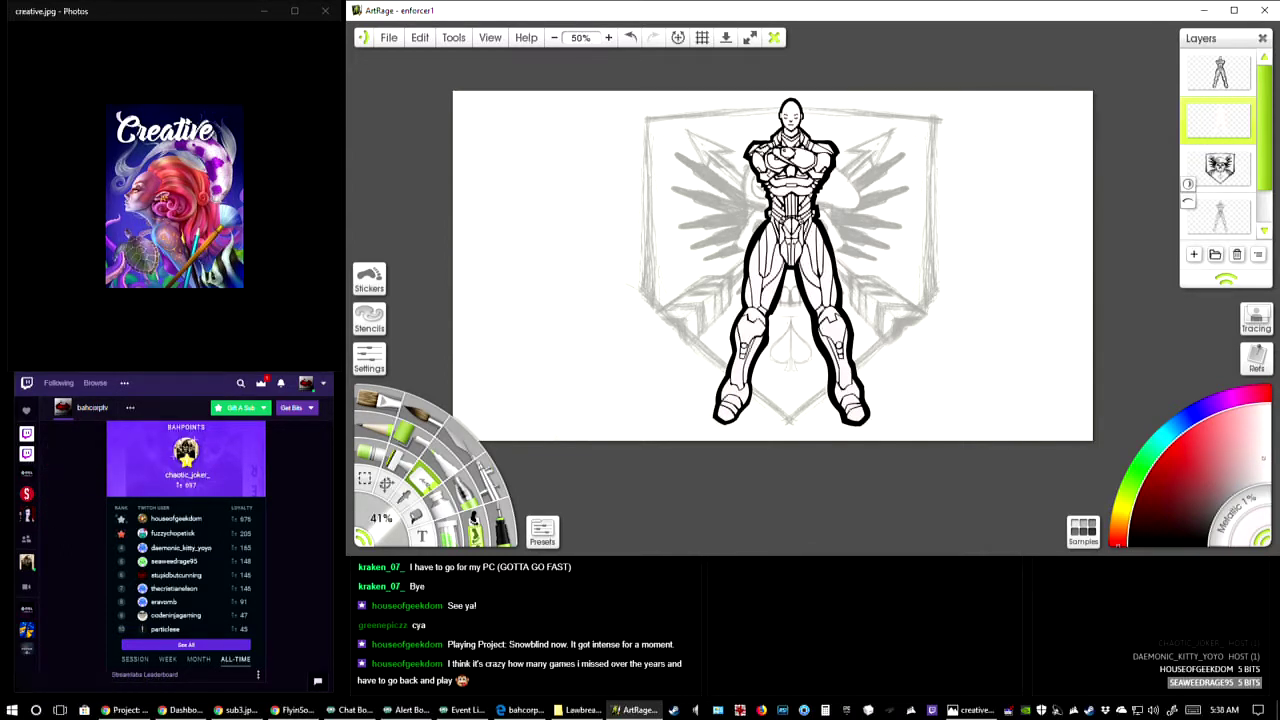
- Show the offlineB.jpg stream promotion image in Chrome and return to the Enforcer painting in ArtRage
key(alt+Tab)
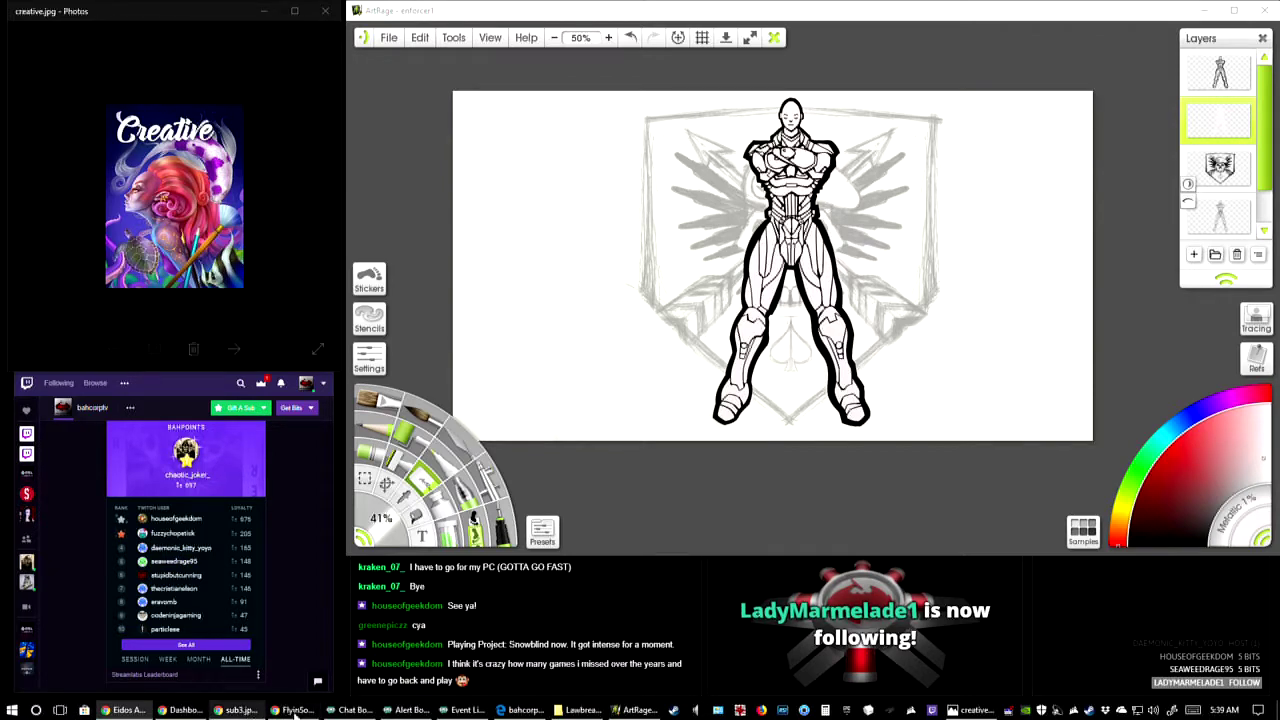
mouse_move(246, 711)
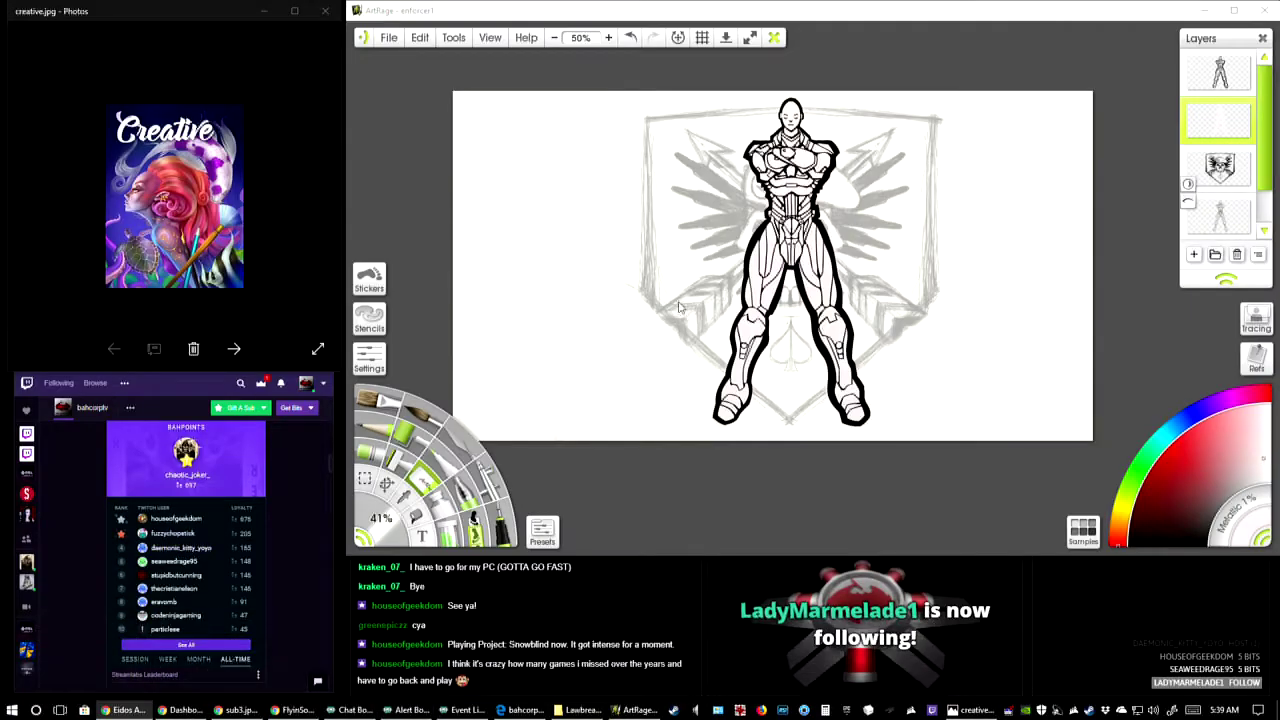
click(240, 710)
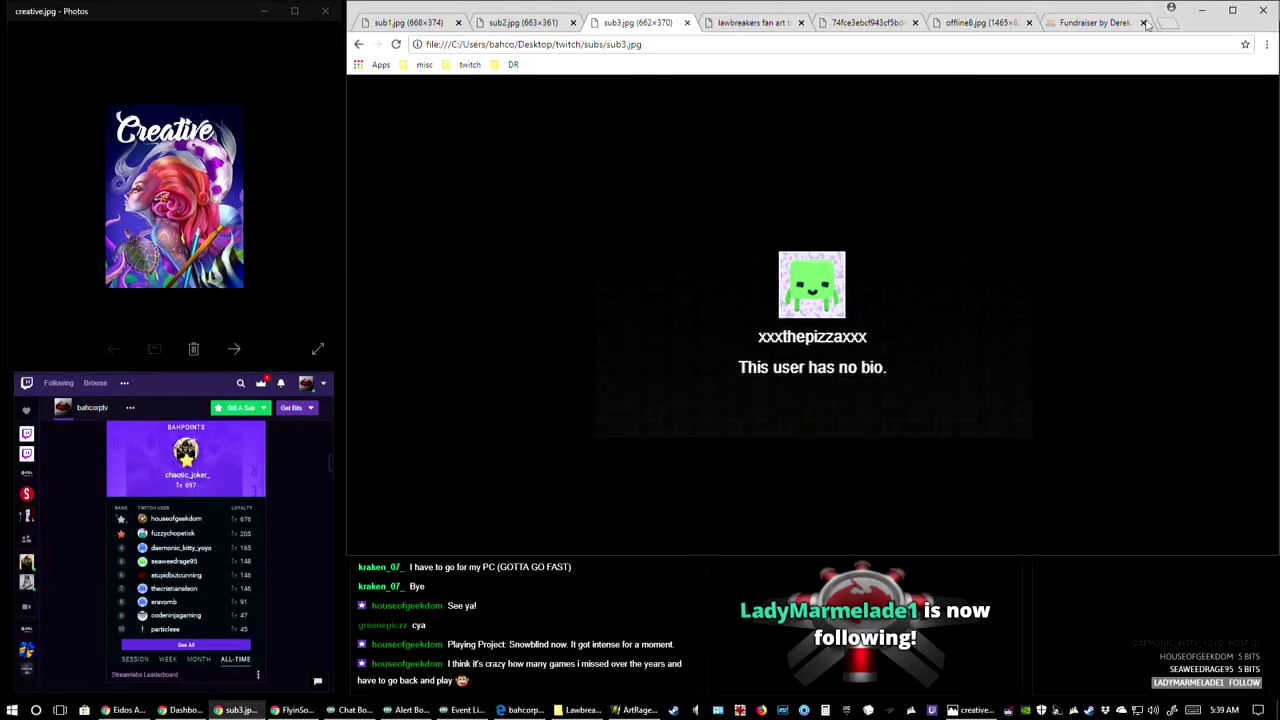
click(980, 22)
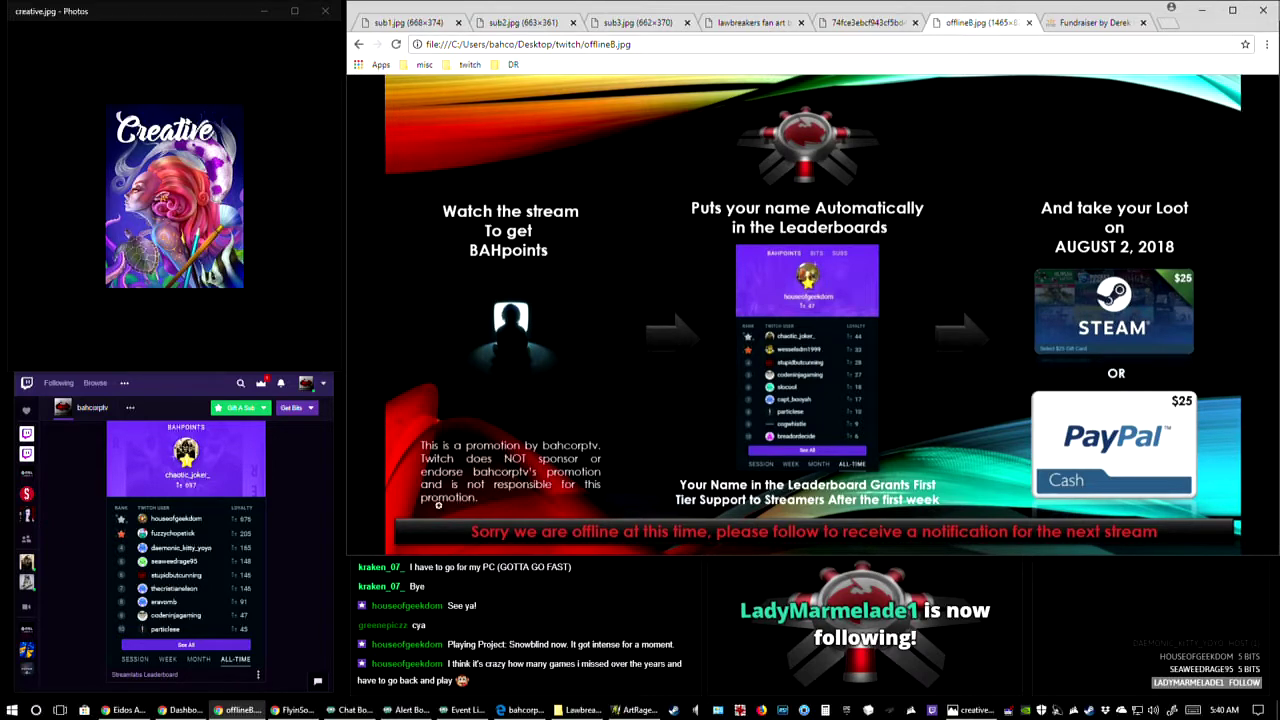
click(636, 710)
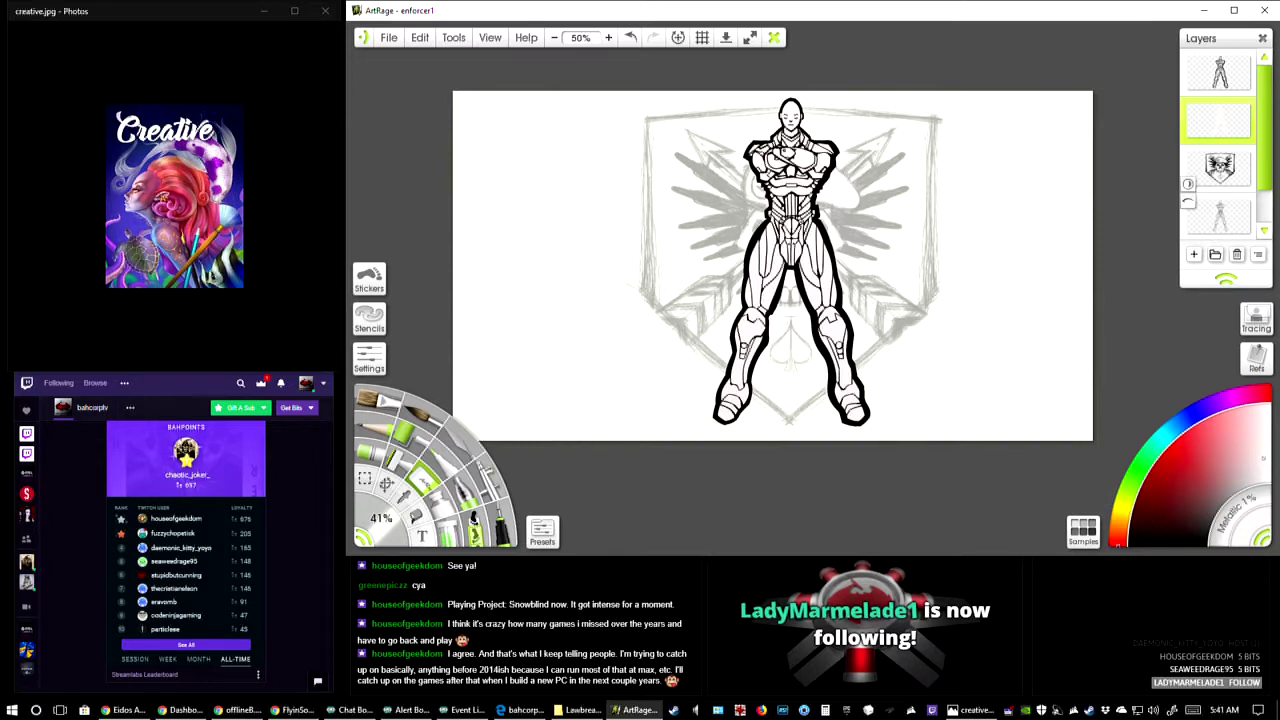
- Switch to the Legacy of Kain: Soul Reaver store page in Chrome and browse its enlarged screenshots up to the tenth
key(alt+Tab)
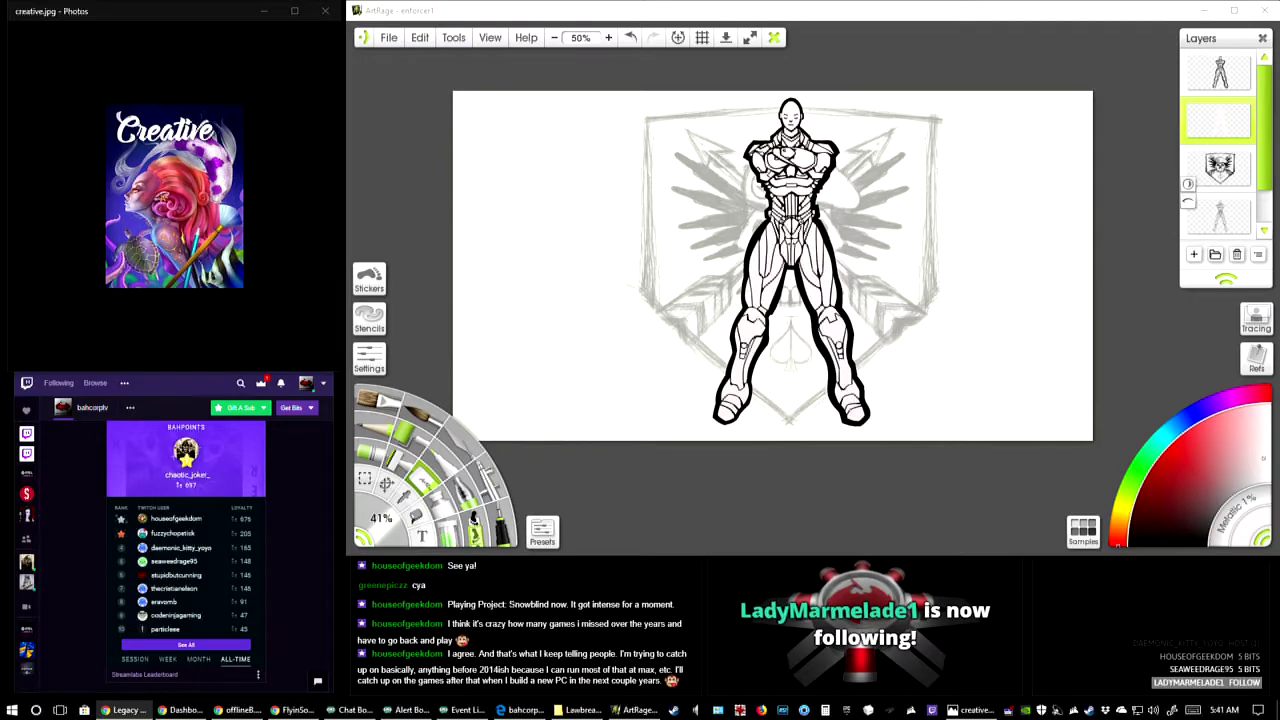
key(alt+Tab)
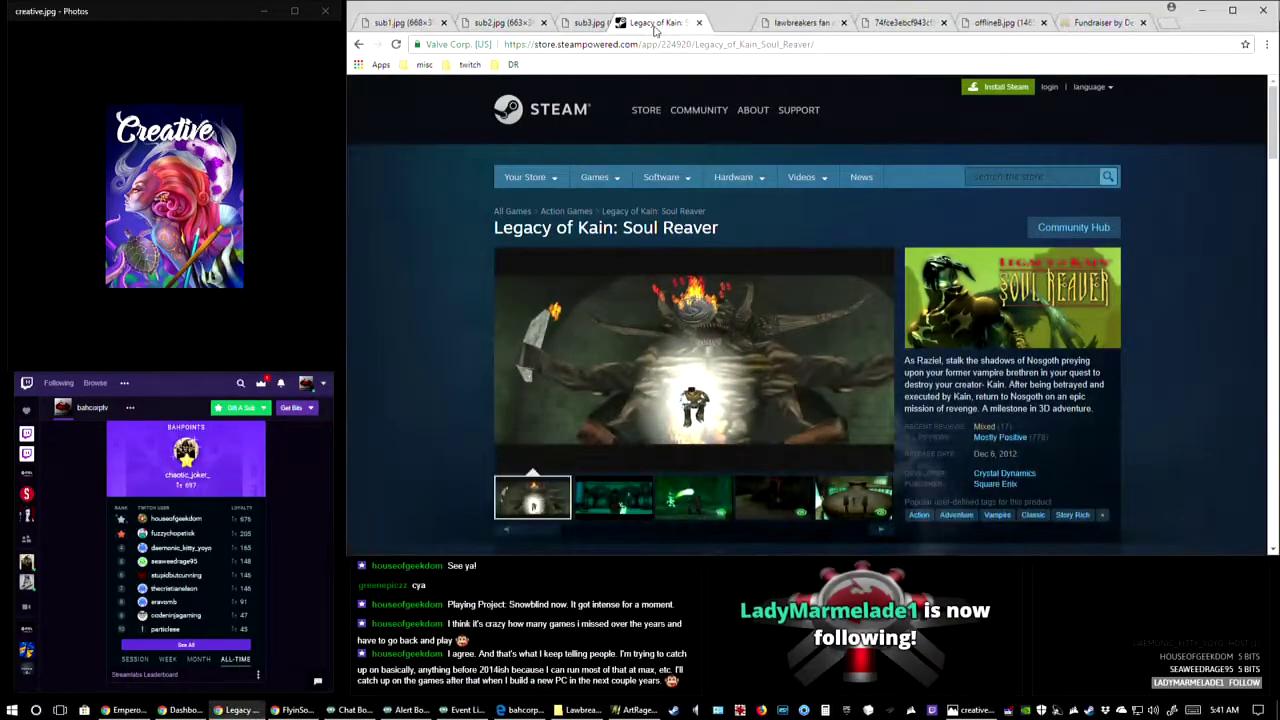
scroll(660, 420, down, 1)
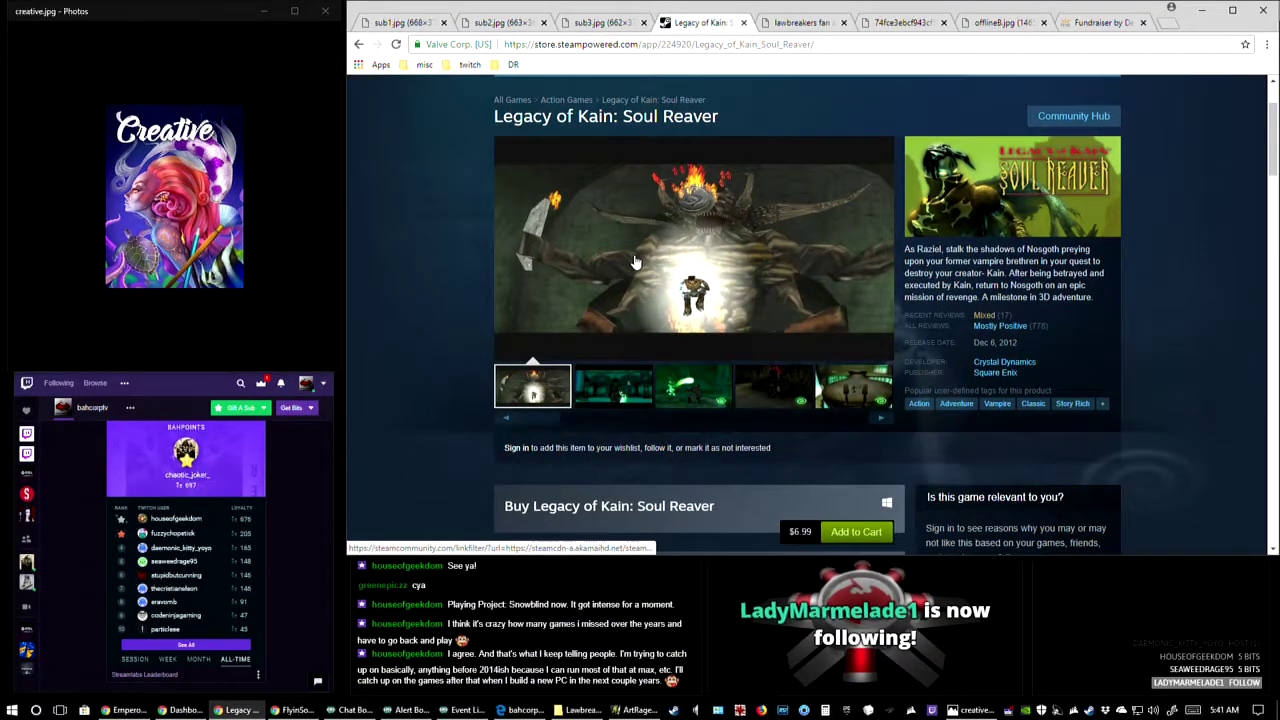
click(632, 264)
click(1106, 505)
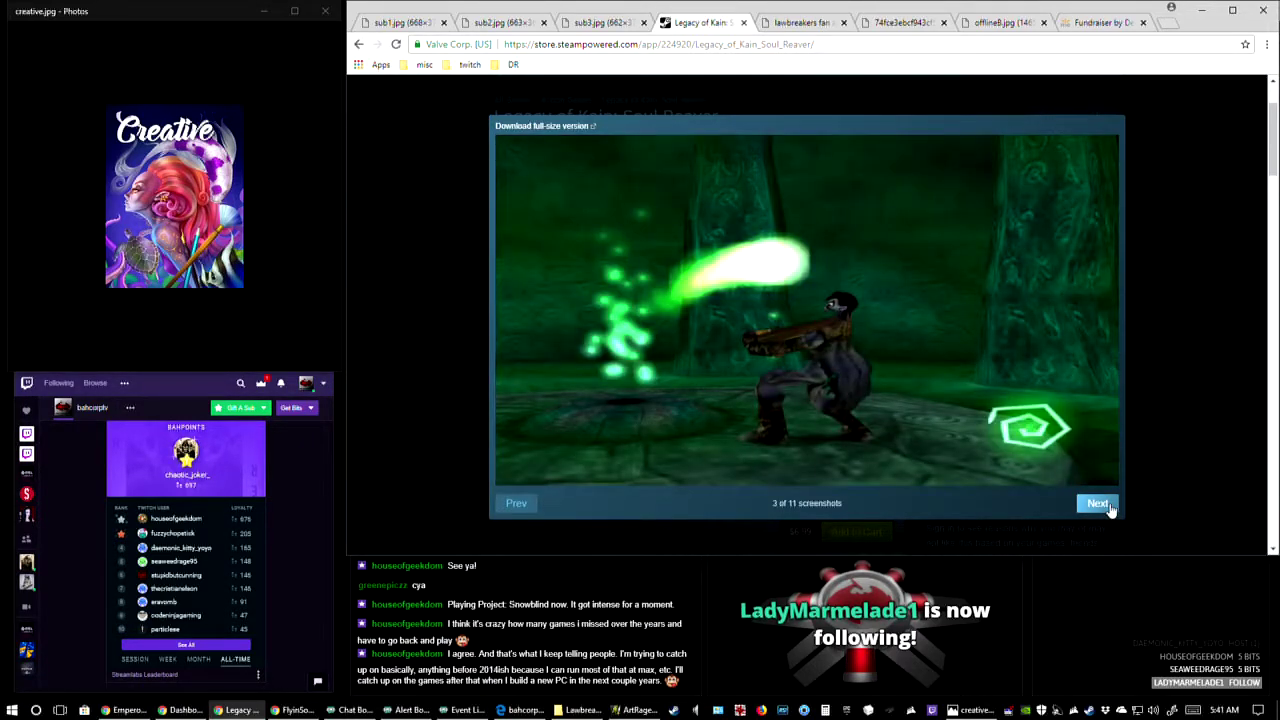
click(1098, 503)
click(1098, 503)
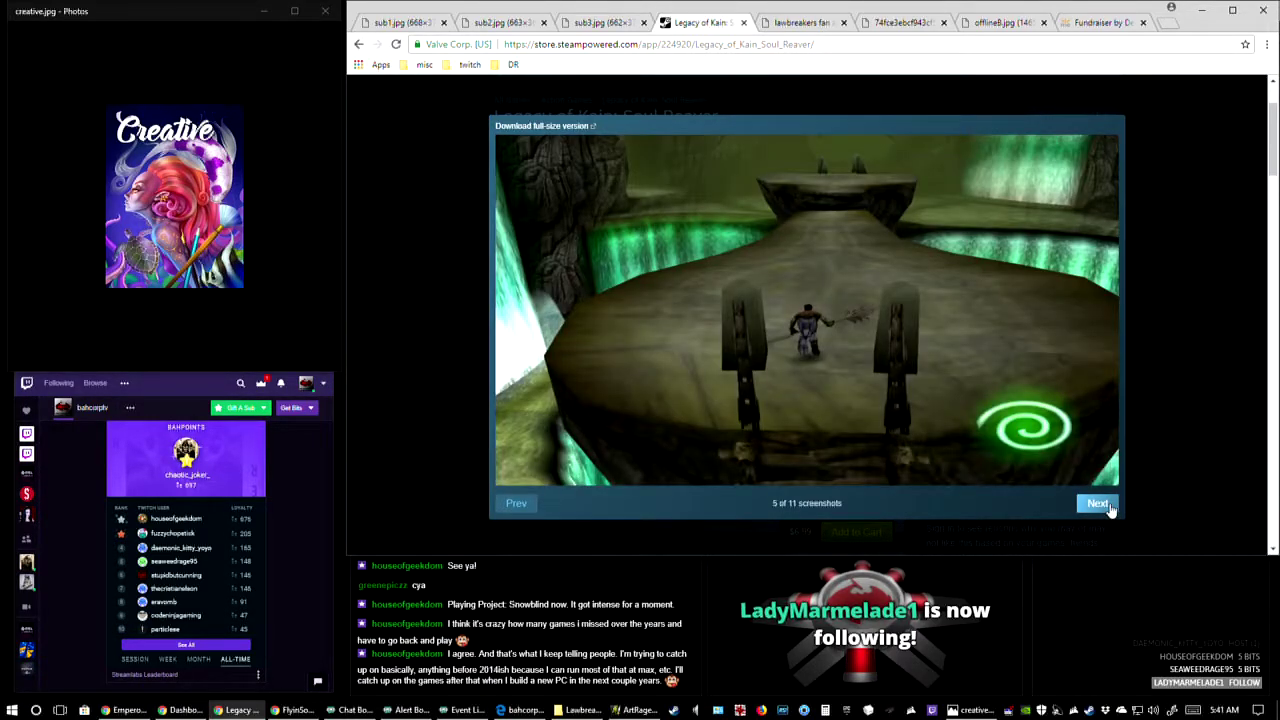
click(1098, 503)
click(1098, 503)
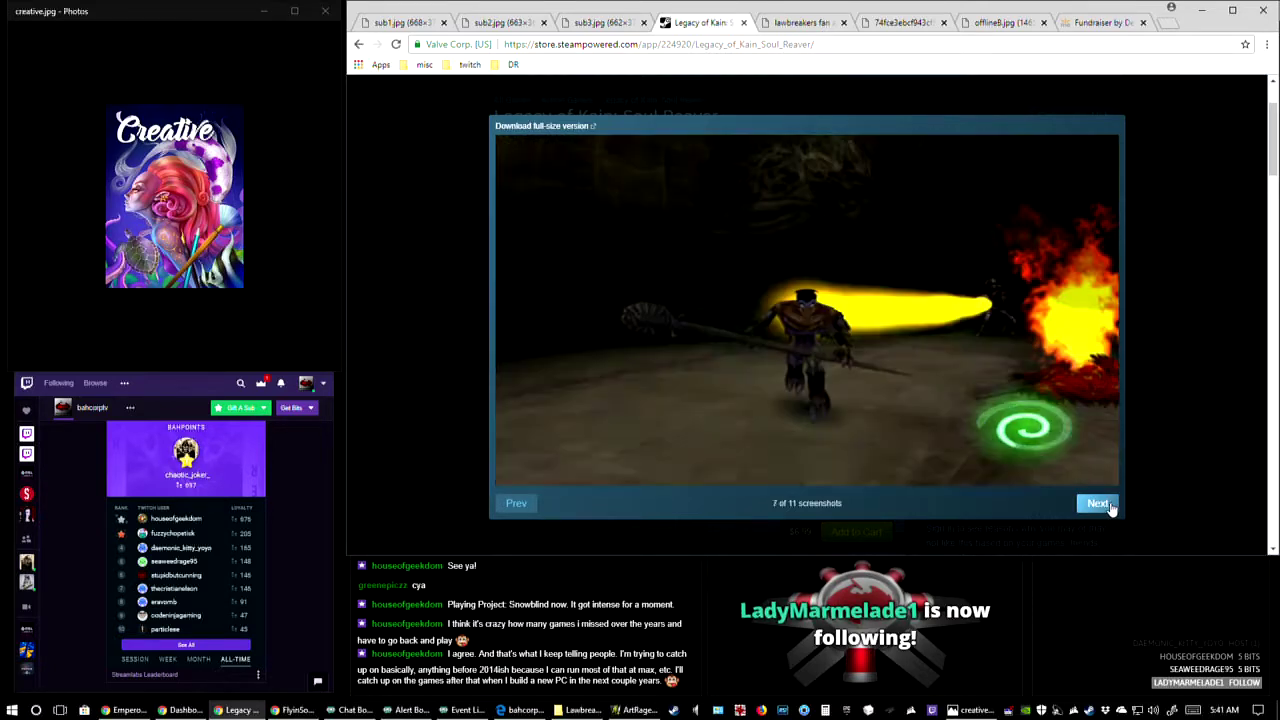
click(1108, 507)
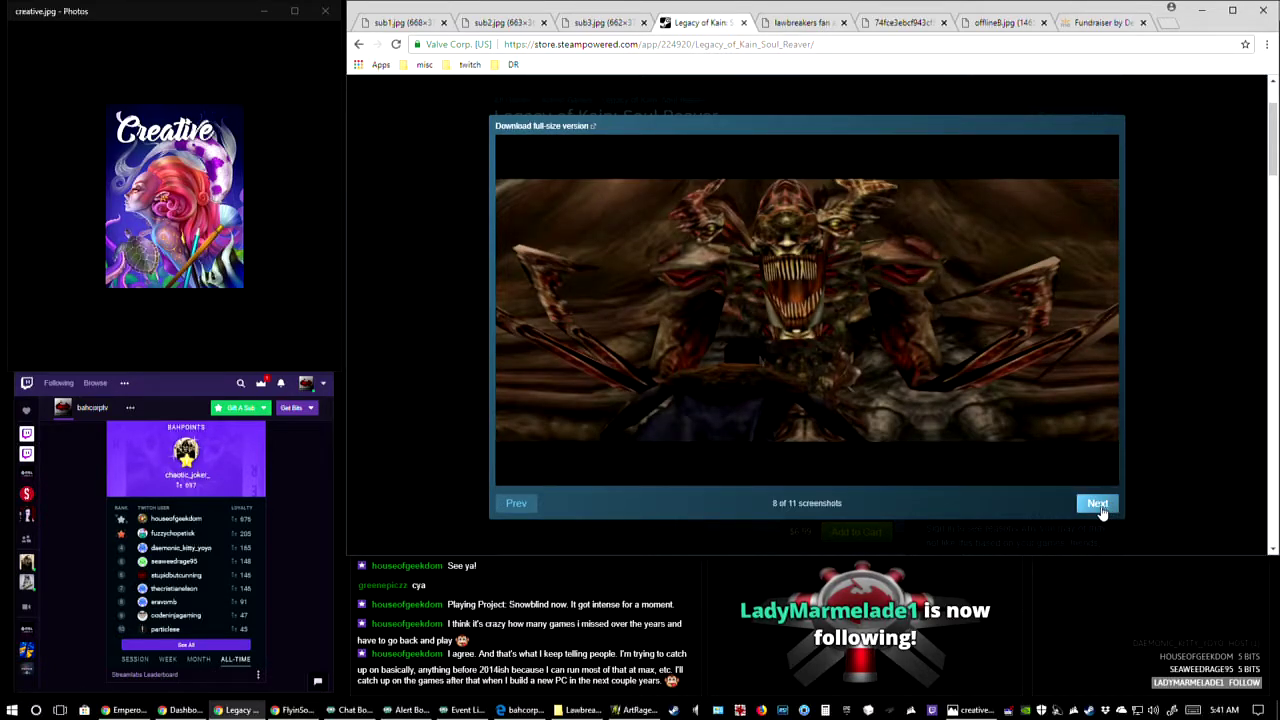
click(1101, 512)
click(1101, 512)
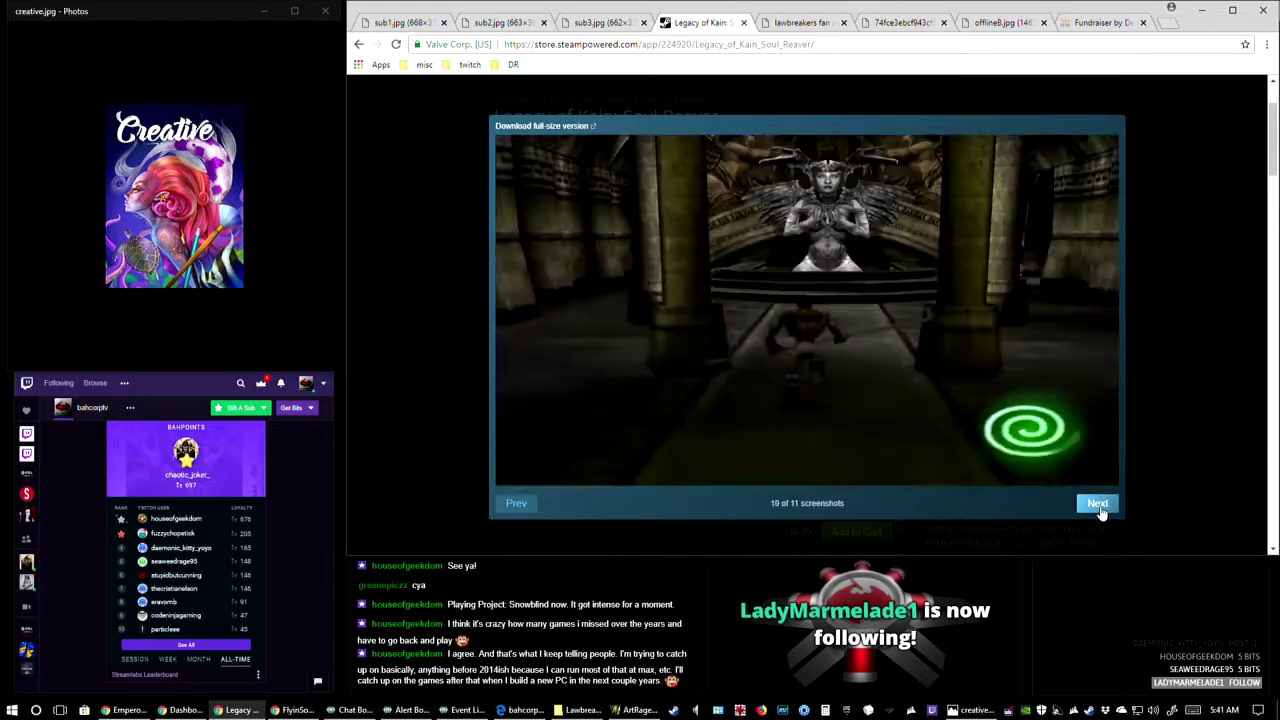
click(521, 510)
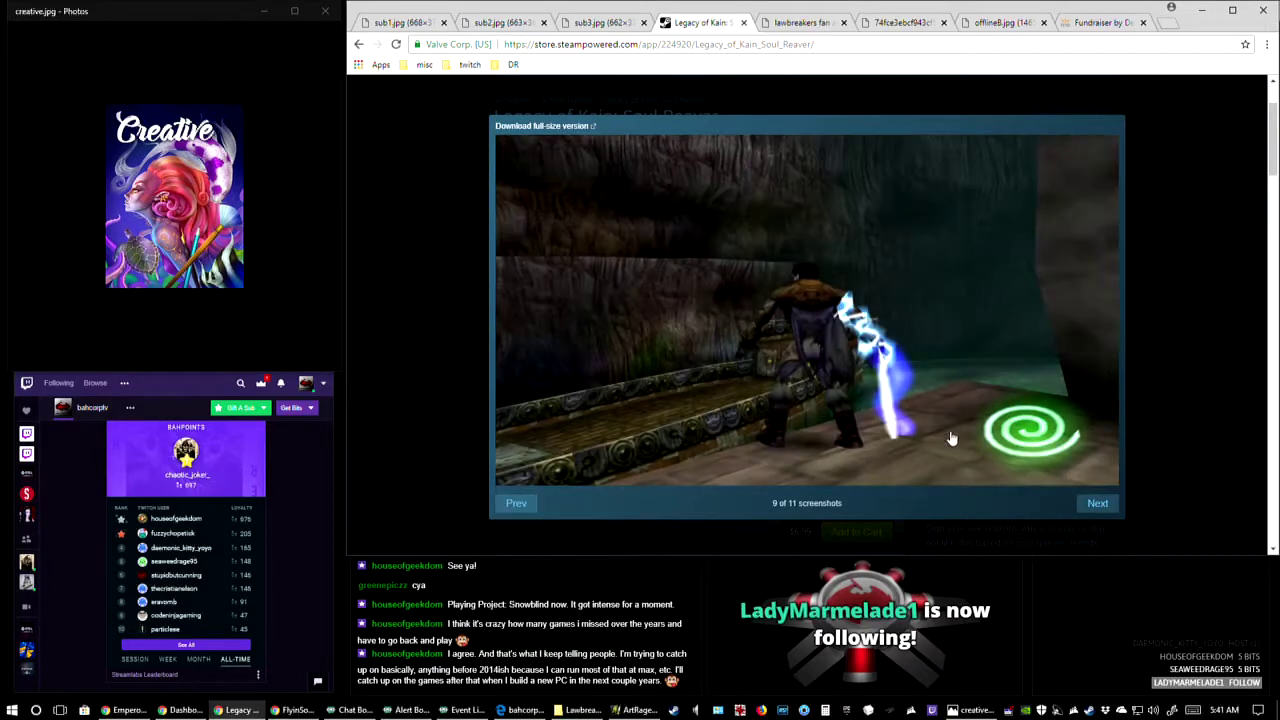
click(1099, 506)
click(1148, 358)
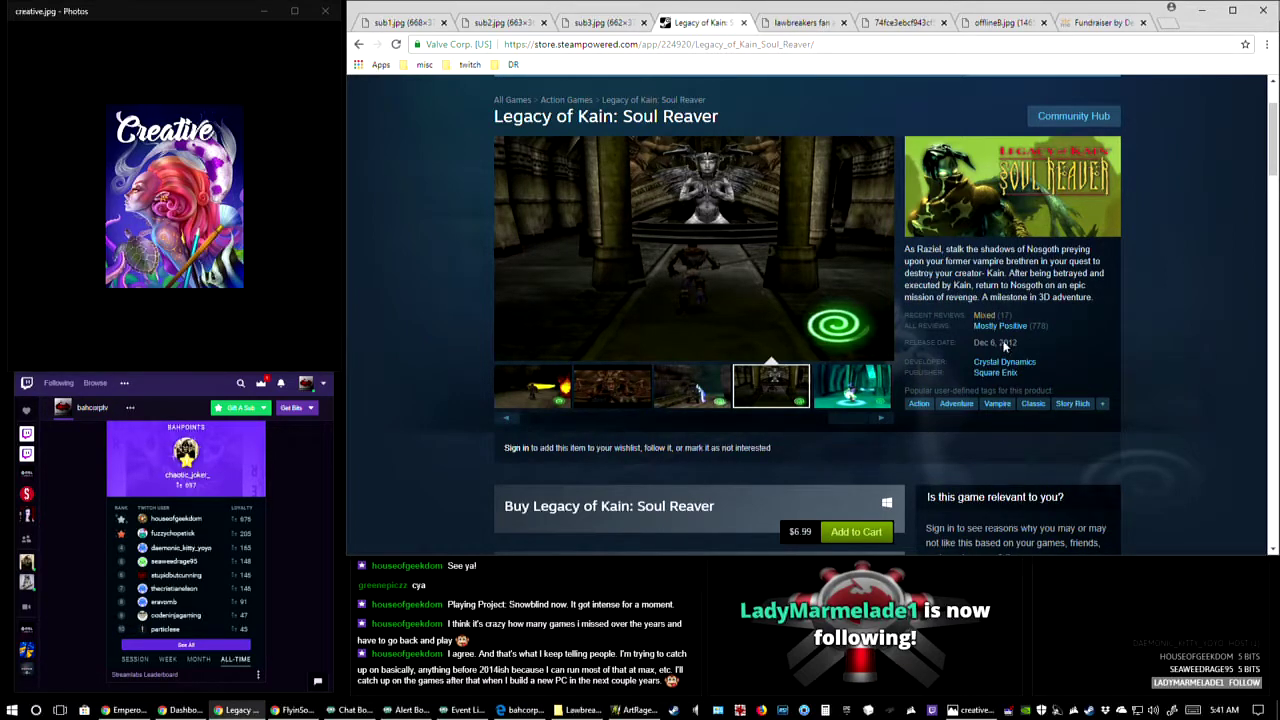
- View the tenth screenshot enlarged once more, close it and highlight the game's release date
click(678, 252)
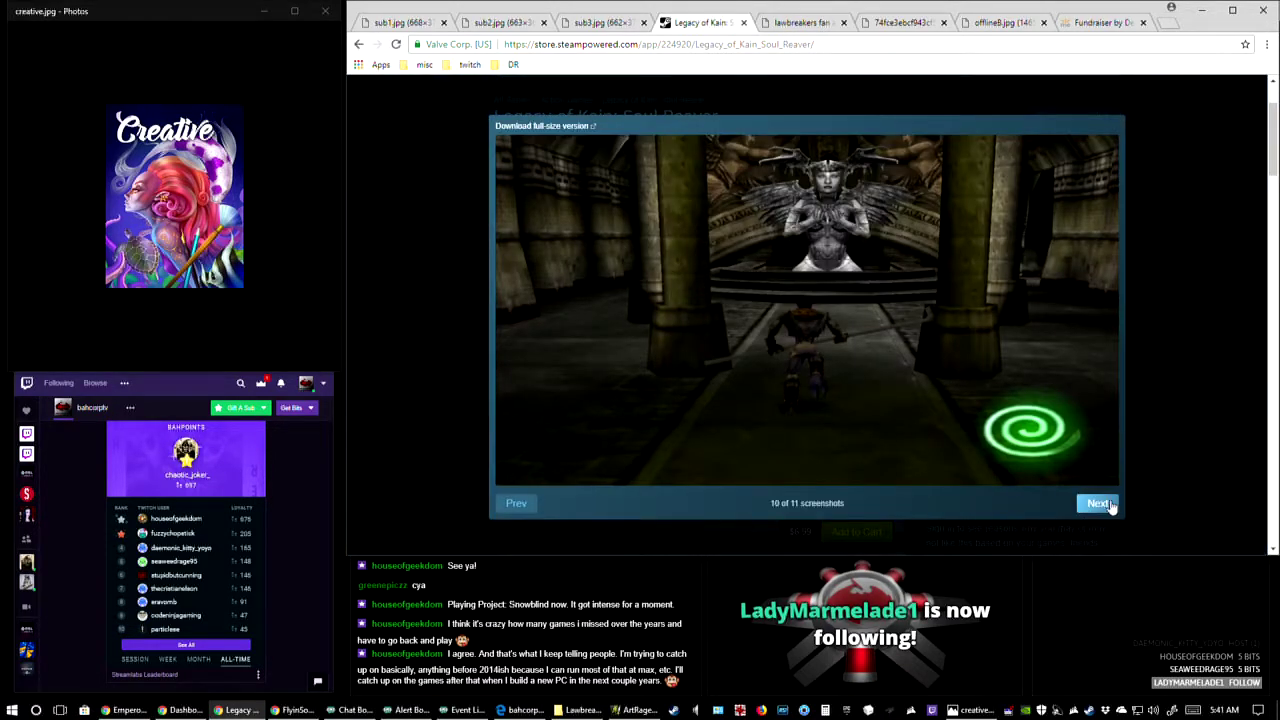
click(1214, 381)
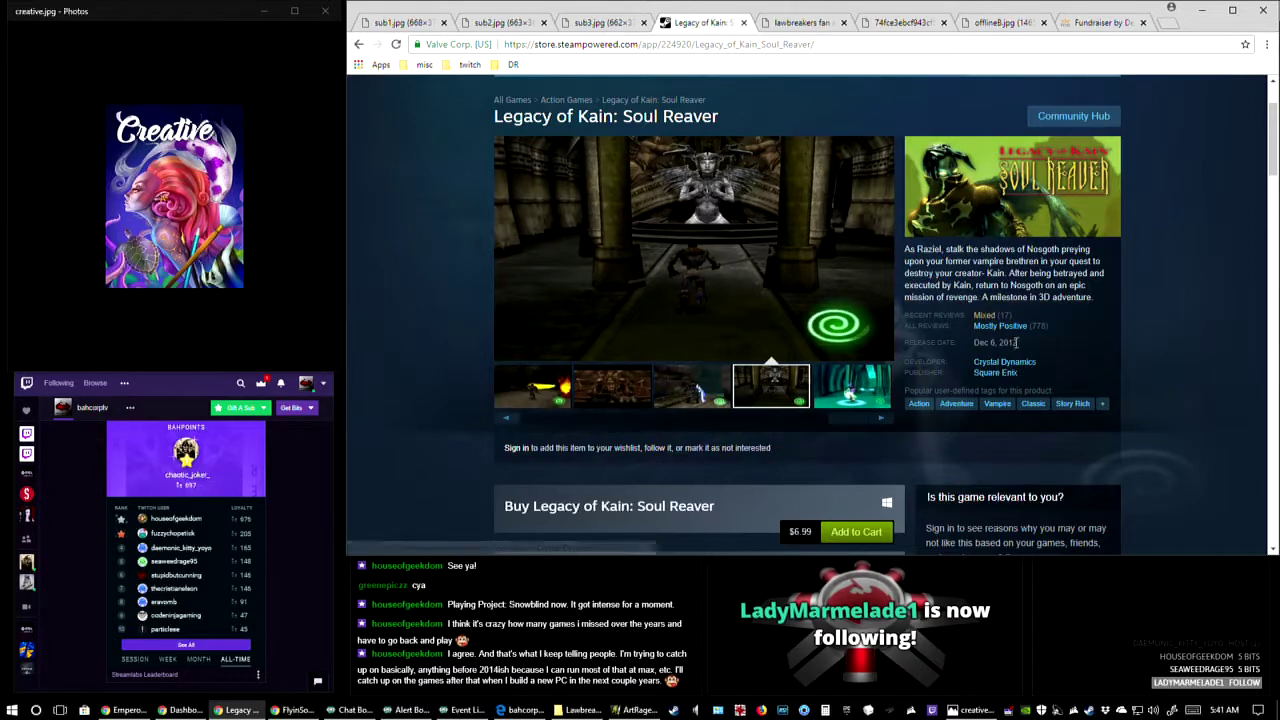
triple_click(1024, 343)
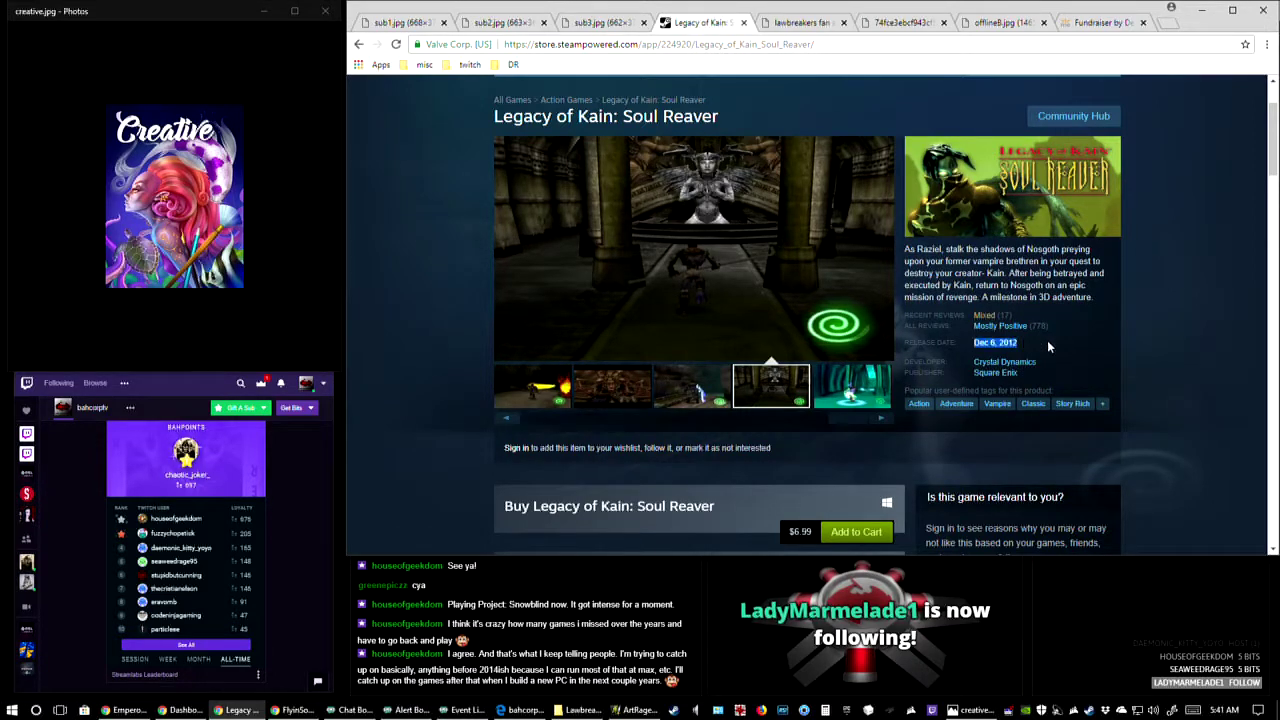
click(1013, 352)
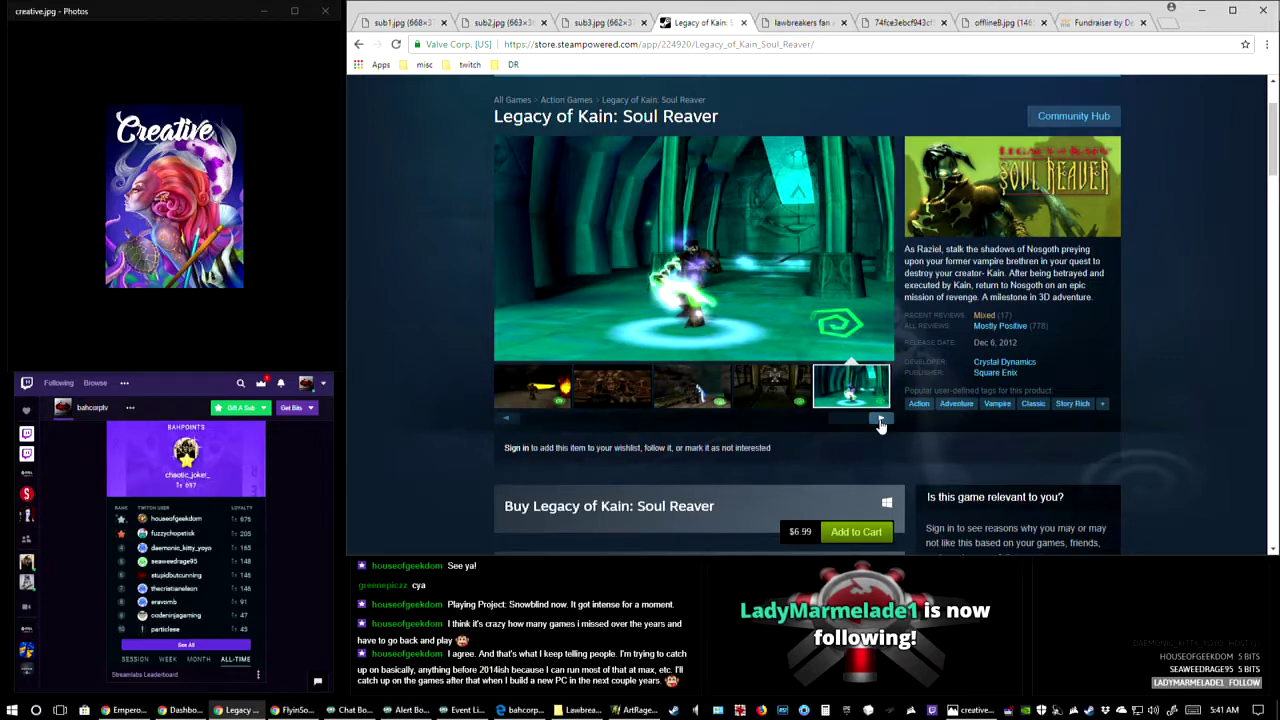
- Enlarge the eighth game screenshot, advance through to the last one and close the viewer
click(642, 385)
click(802, 340)
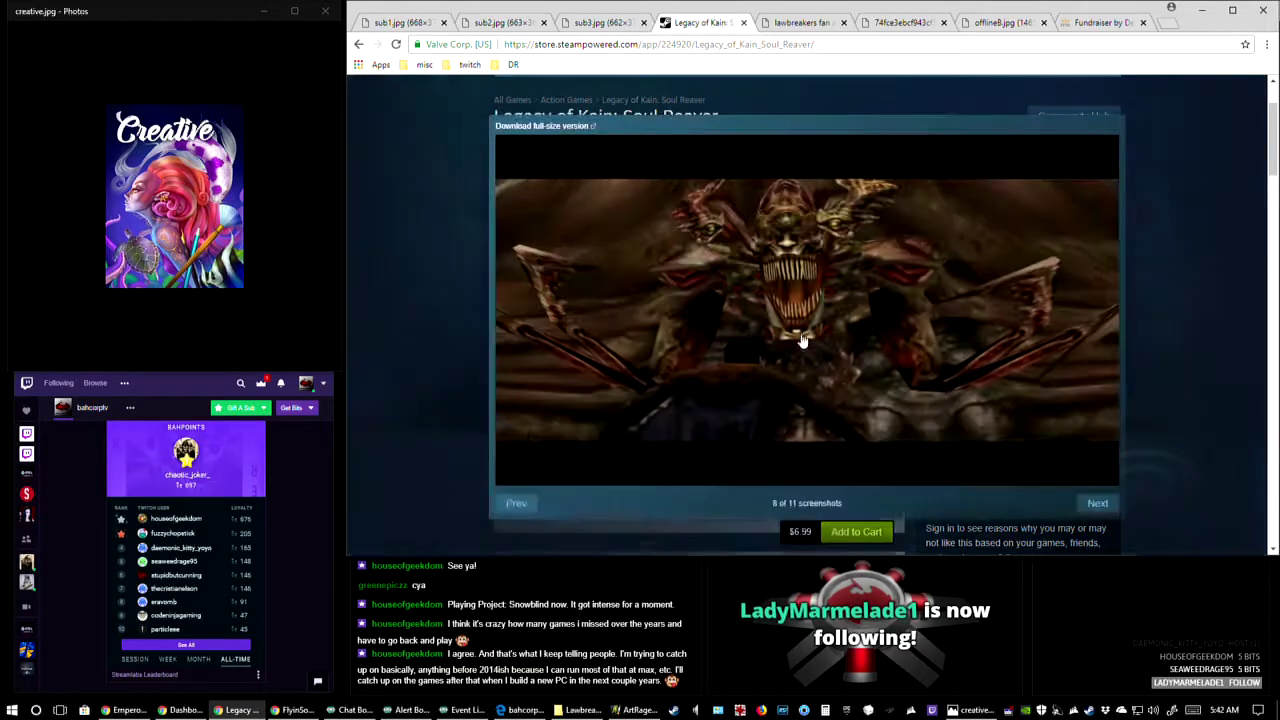
click(1100, 500)
click(1095, 506)
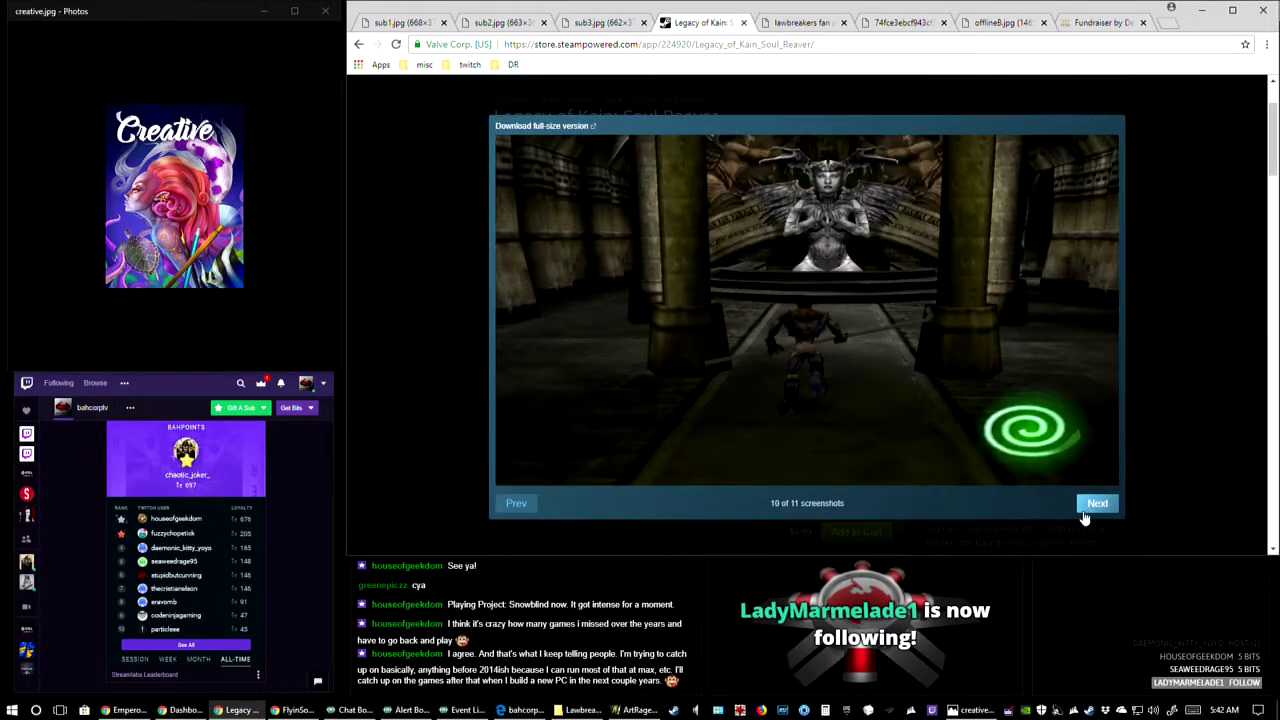
click(1093, 505)
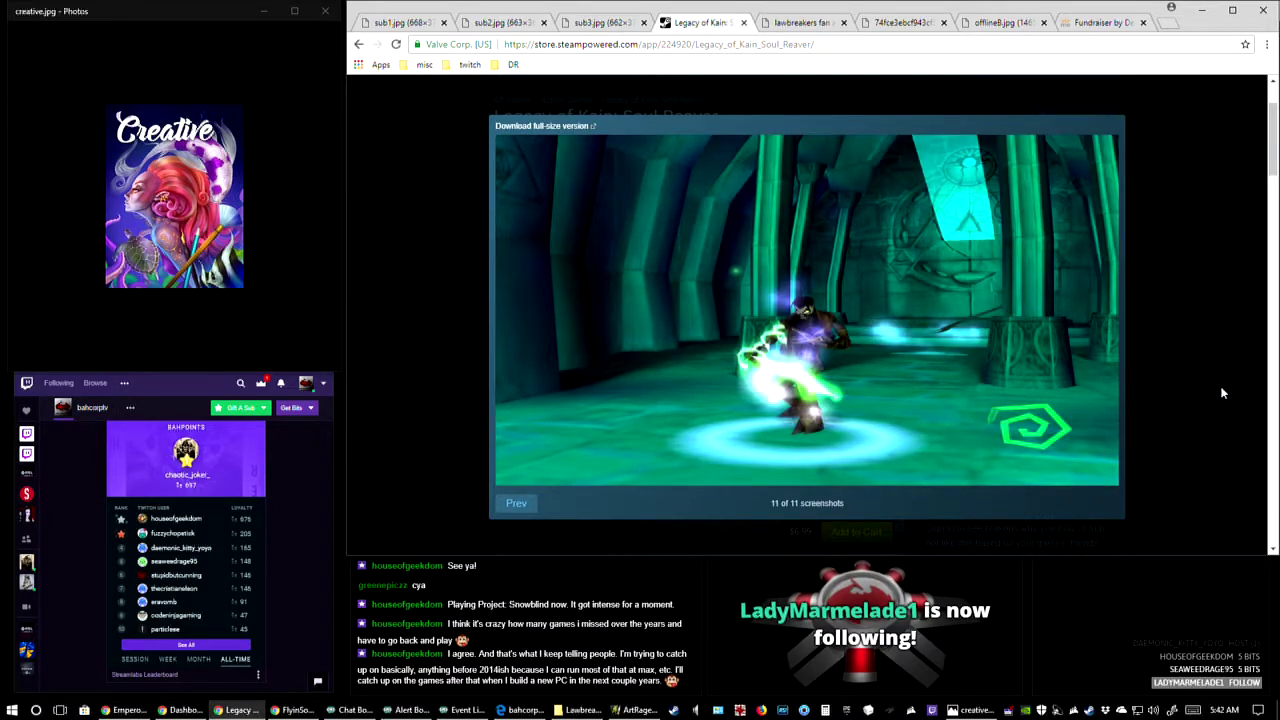
click(1209, 360)
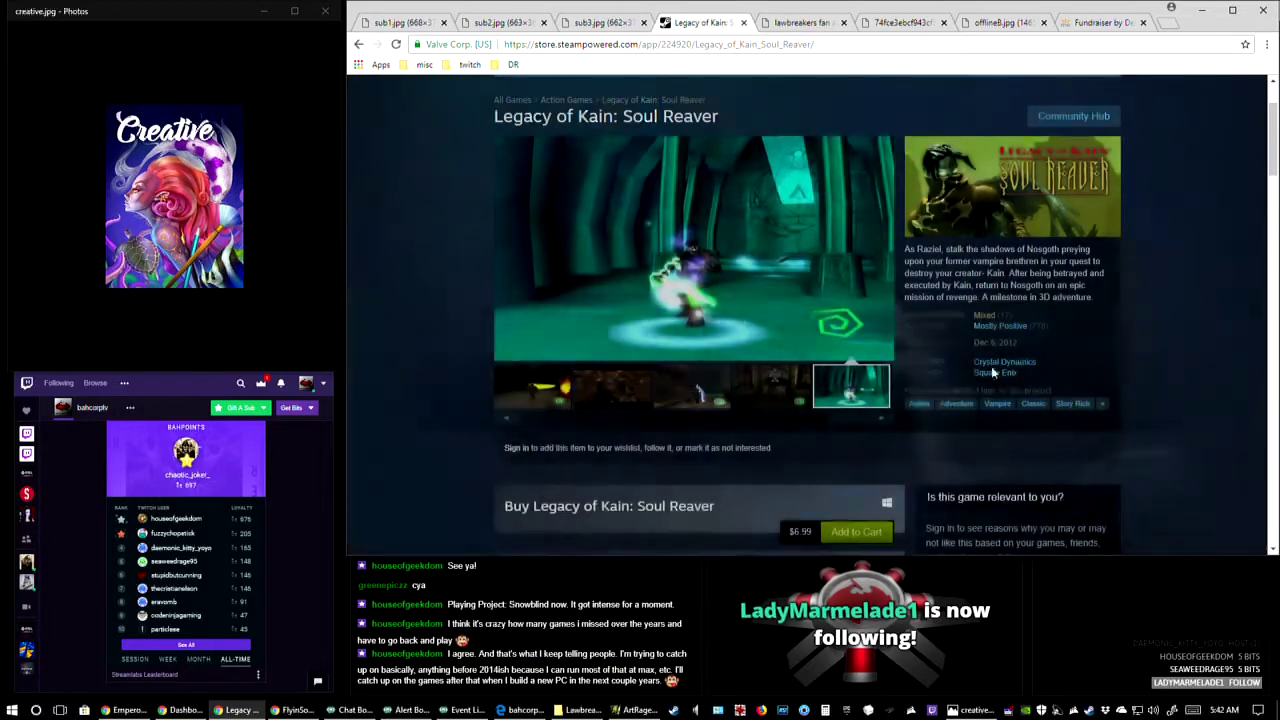
- Enlarge the last game screenshot, go back through the gallery to the third one and close the viewer
click(703, 270)
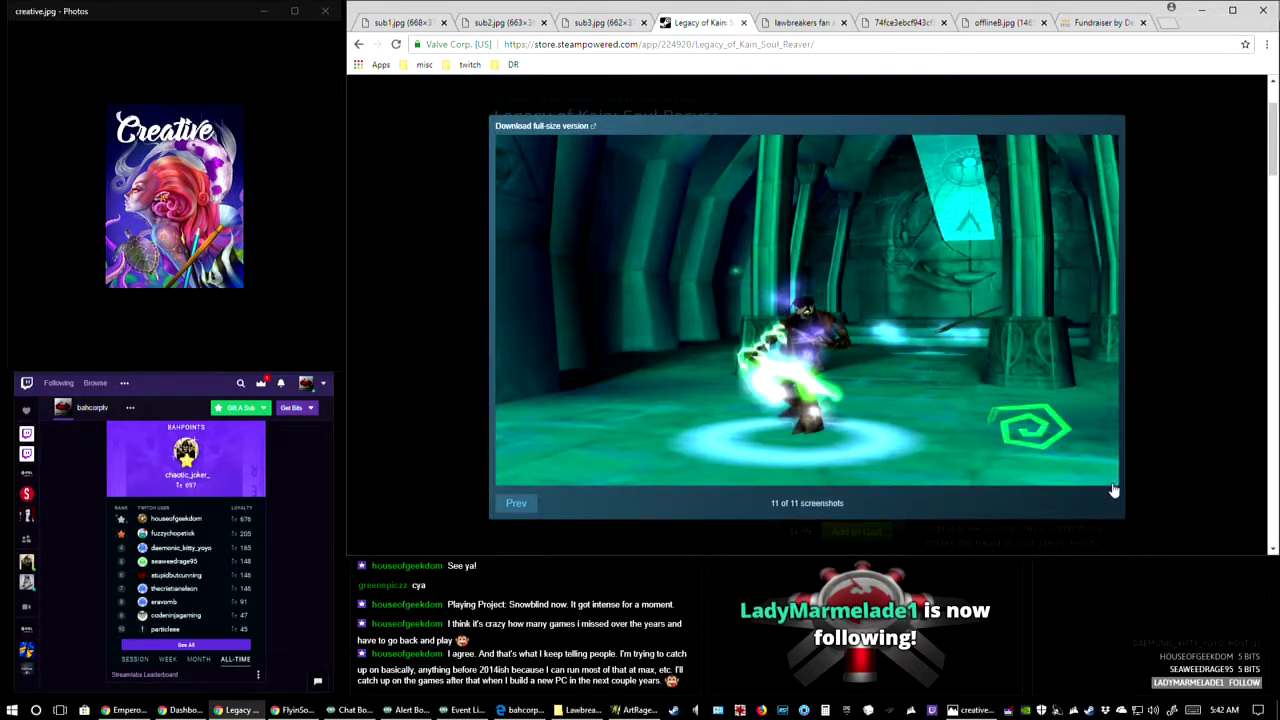
click(516, 503)
click(516, 503)
click(516, 503)
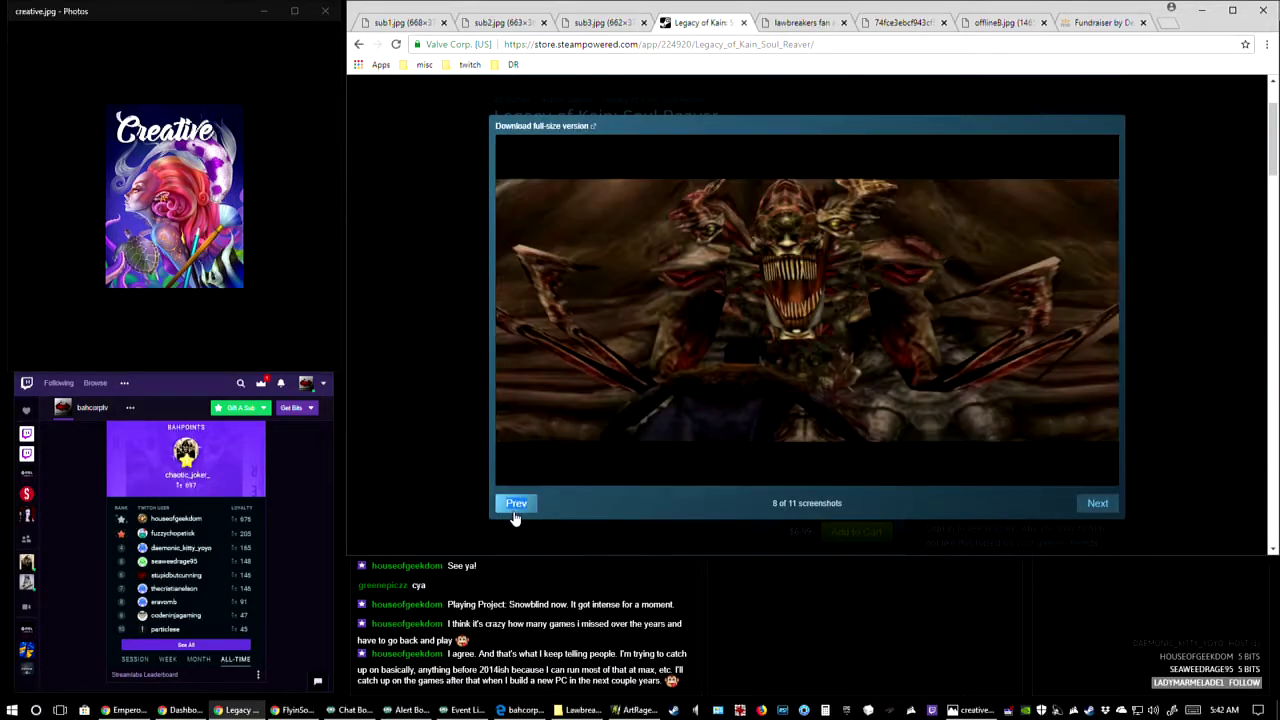
click(516, 503)
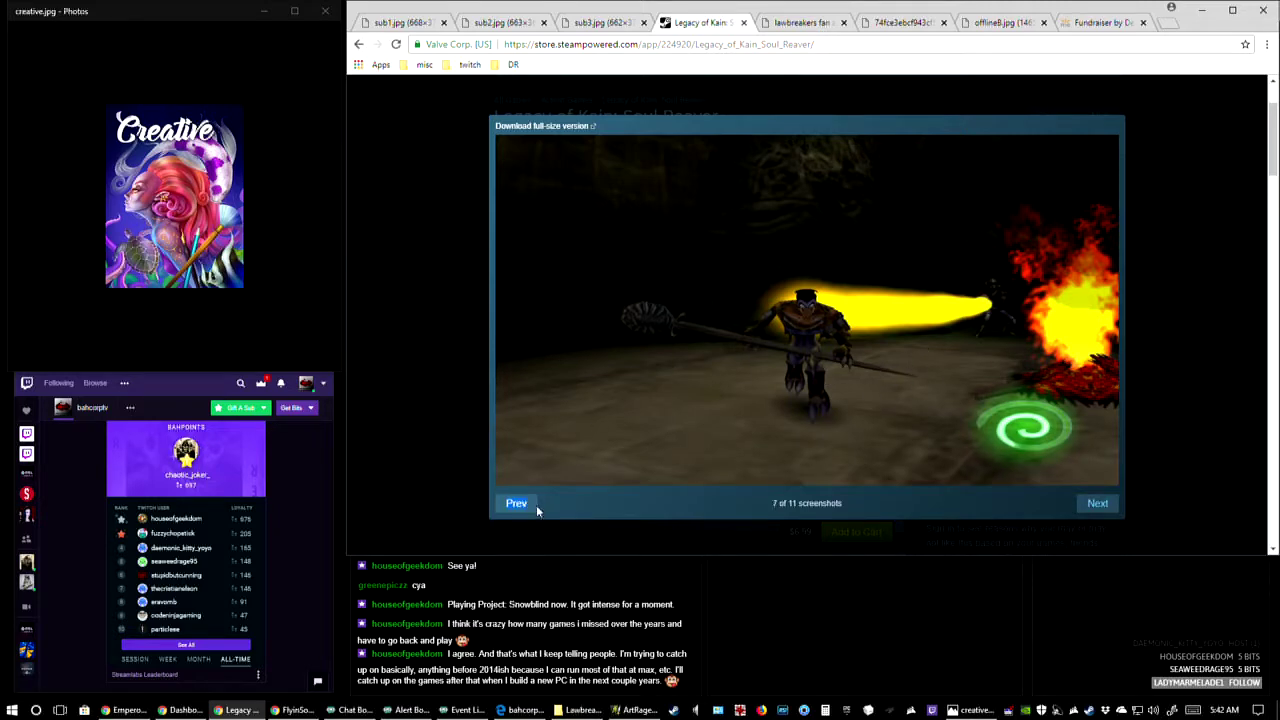
click(516, 505)
click(516, 505)
click(516, 505)
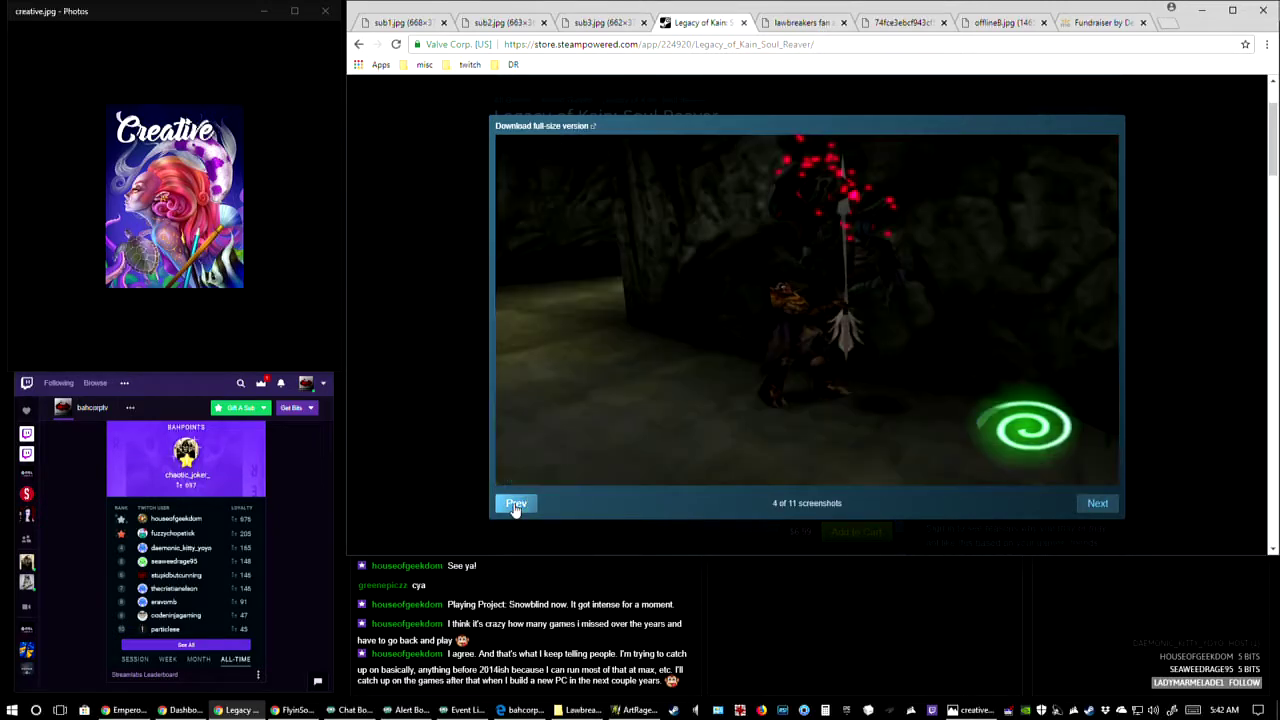
click(516, 505)
click(1214, 254)
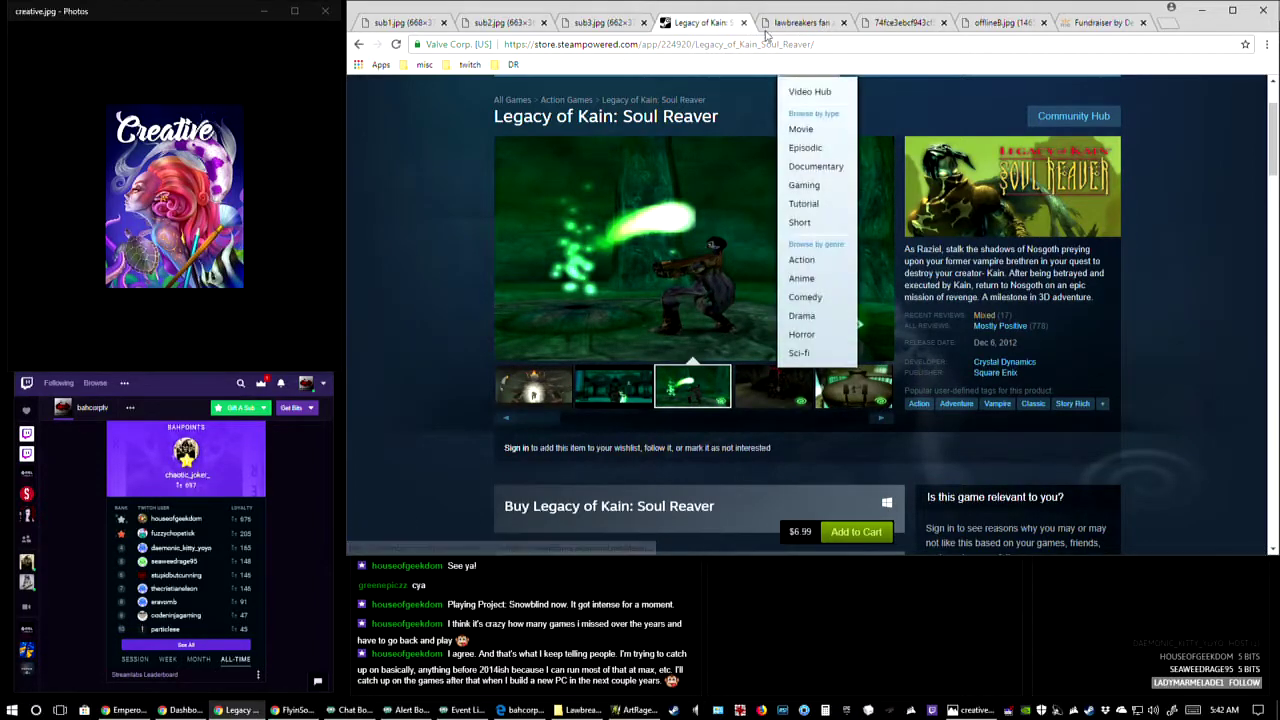
- Close the Legacy of Kain: Soul Reaver store page and show the GoFundMe fundraiser page
click(743, 22)
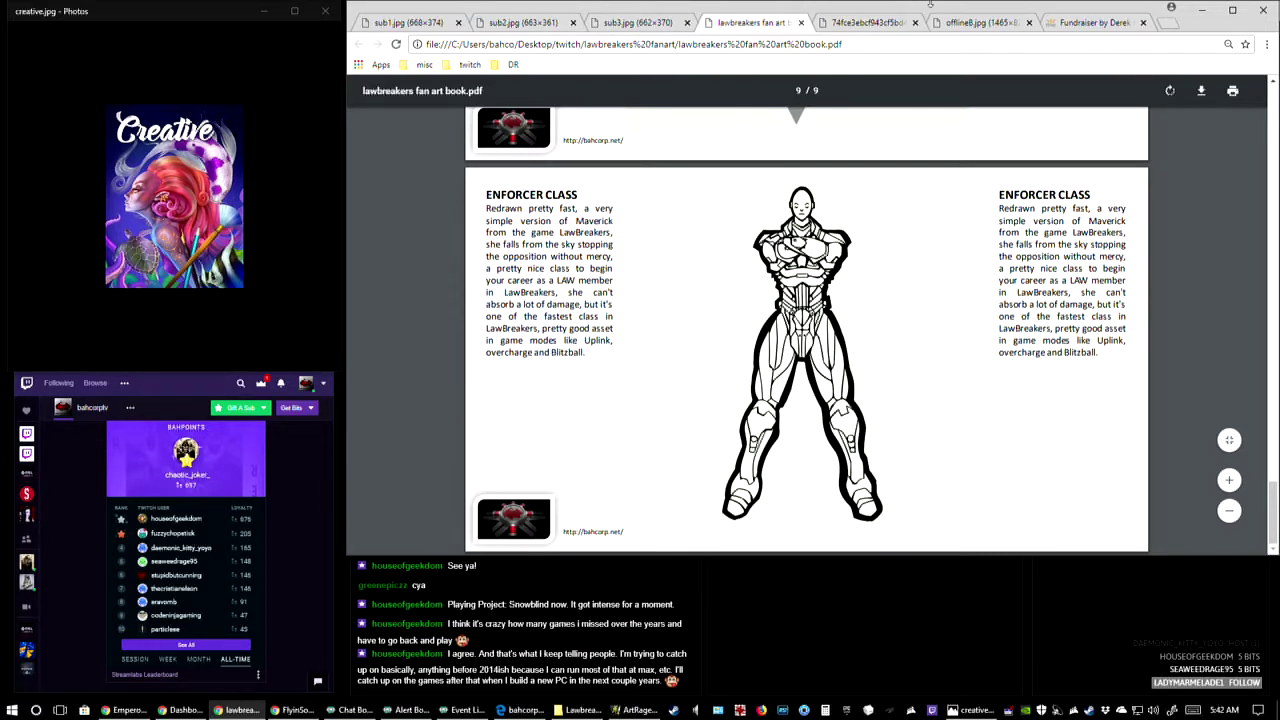
click(1097, 22)
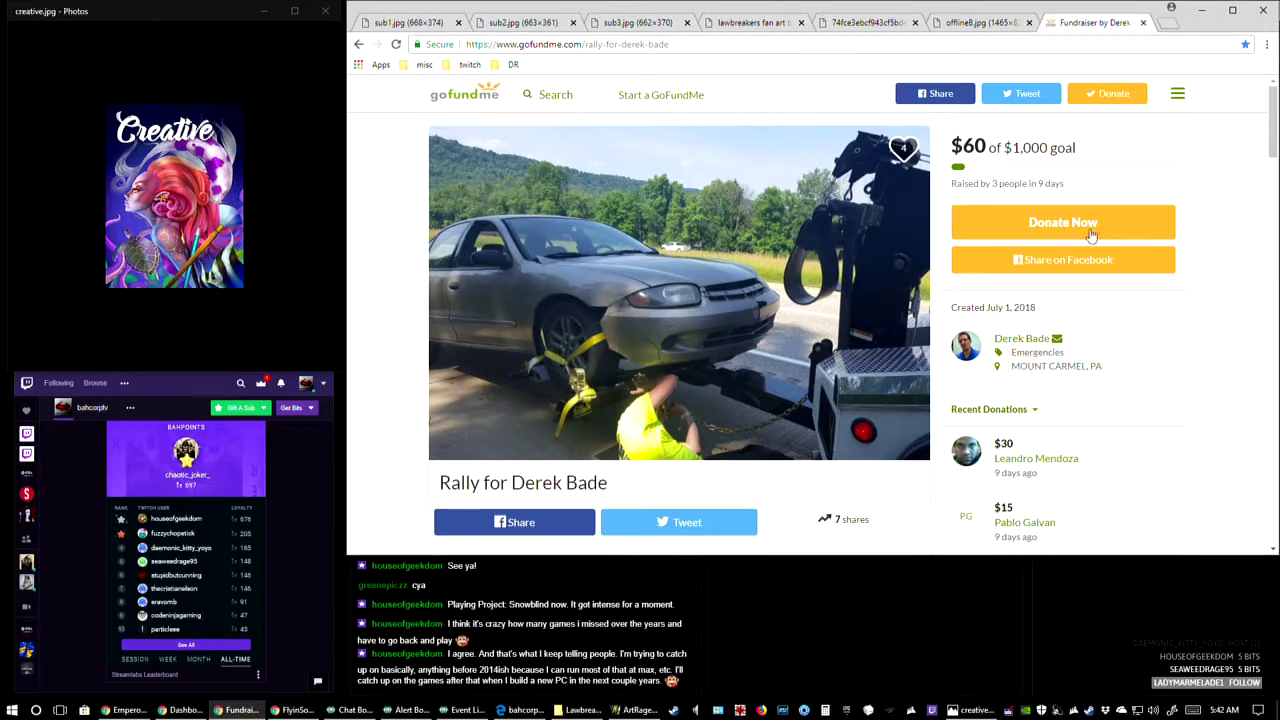
- Show stupidbutcunning.jpg in the follower images window and return to the GoFundMe fundraiser page
click(296, 709)
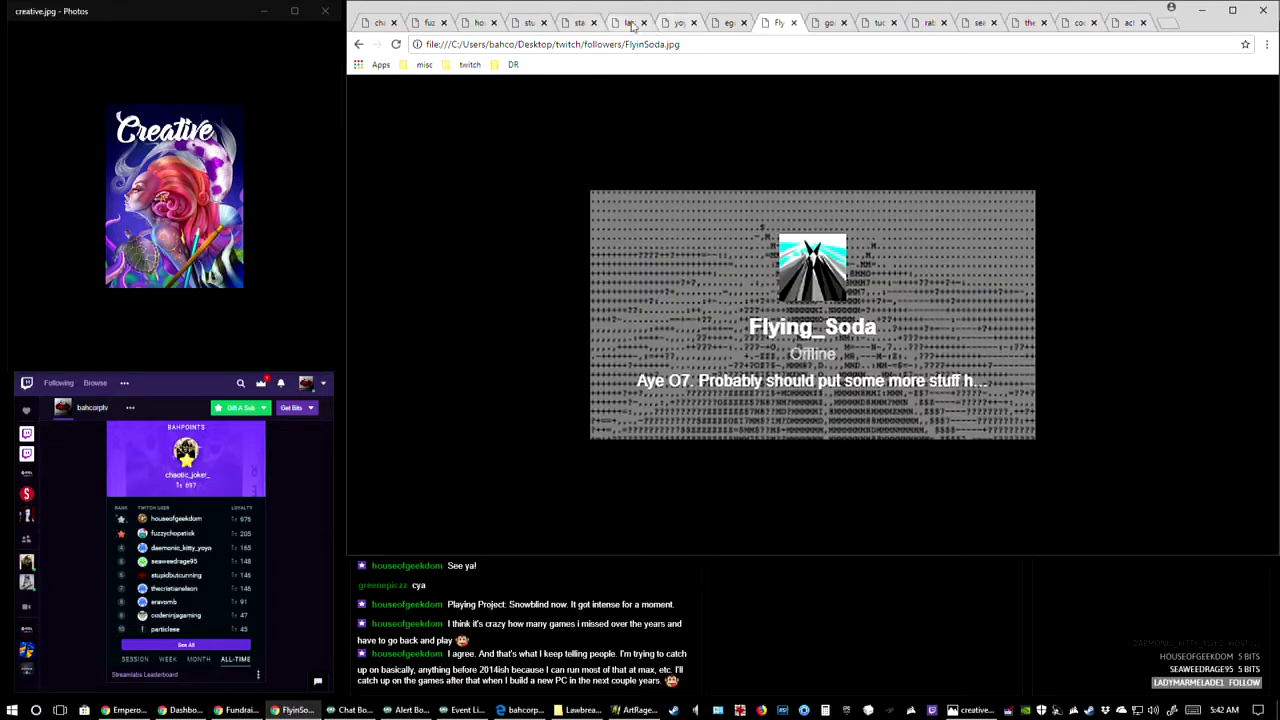
click(524, 23)
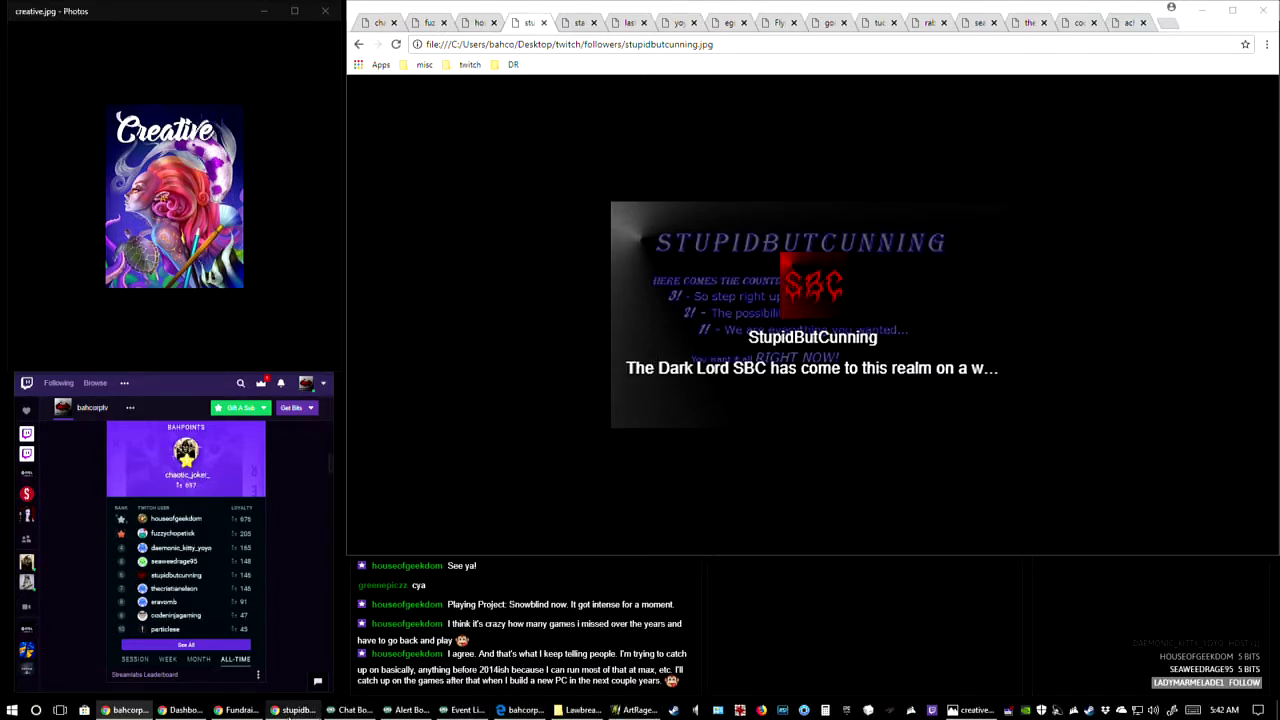
mouse_move(252, 716)
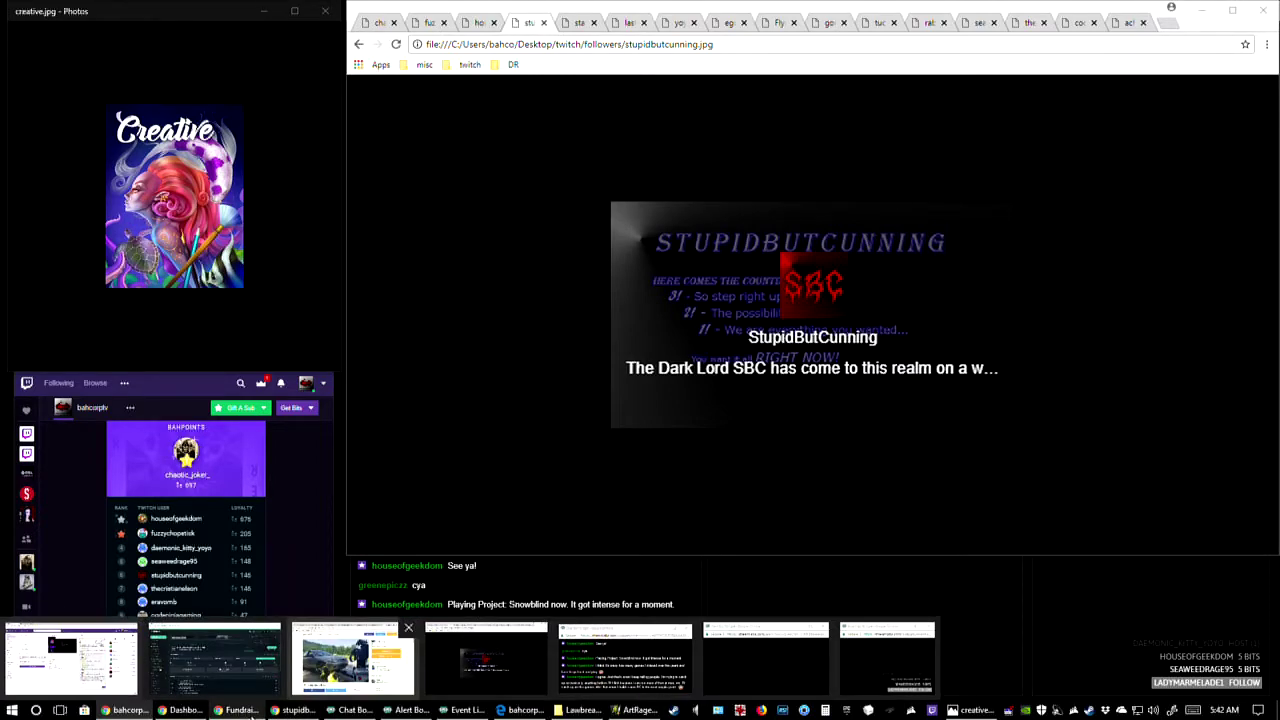
click(368, 678)
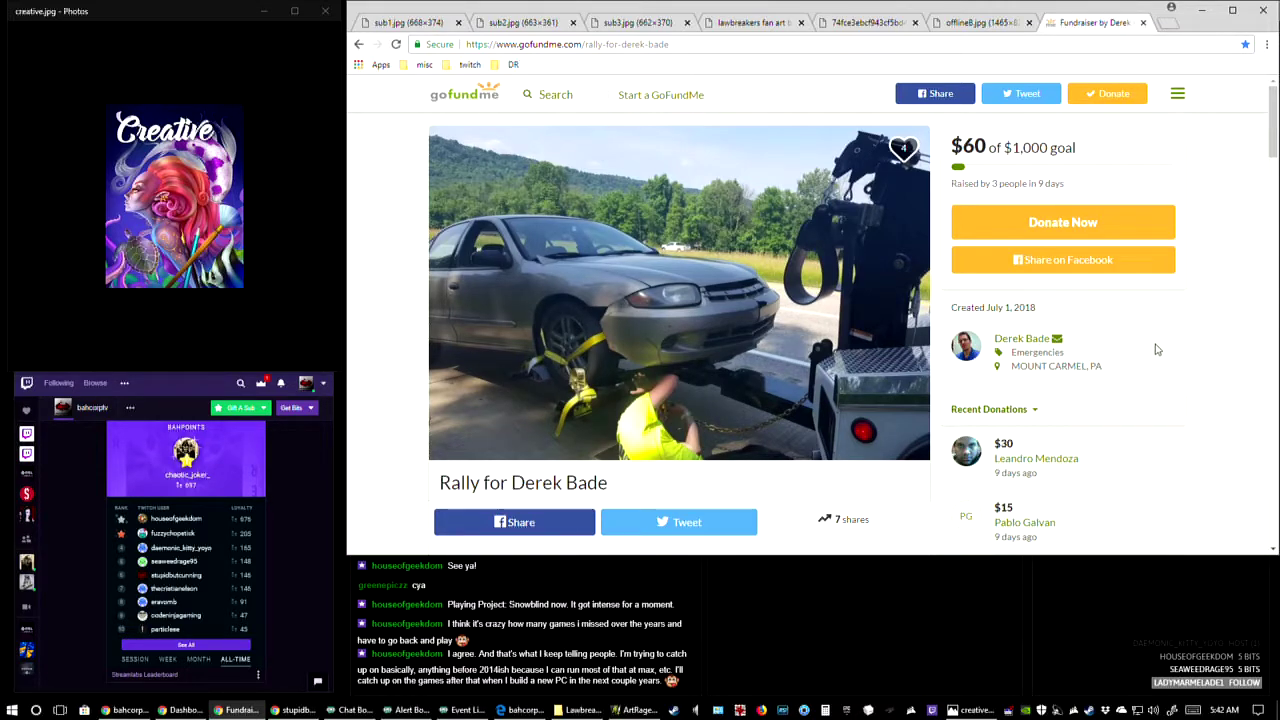
- Look through the fundraiser's recent donations, read its posted update and return to its story
scroll(1021, 350, down, 3)
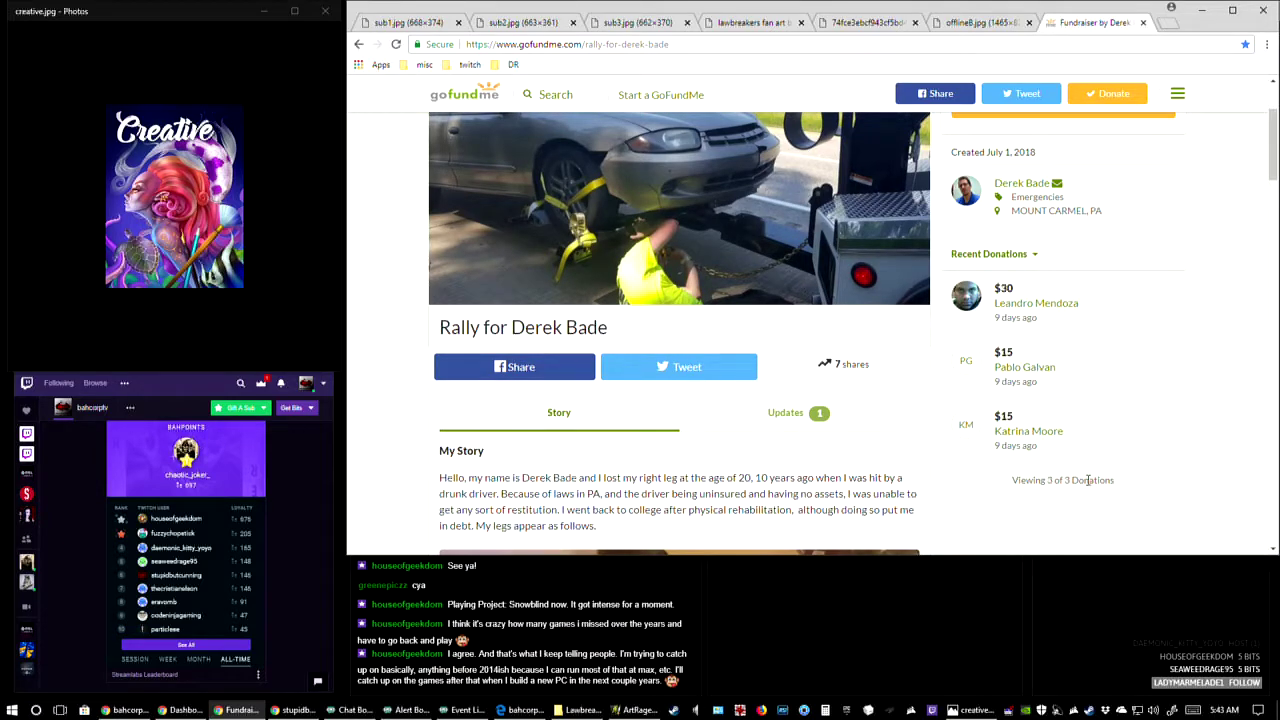
scroll(973, 409, down, 1)
scroll(976, 400, up, 2)
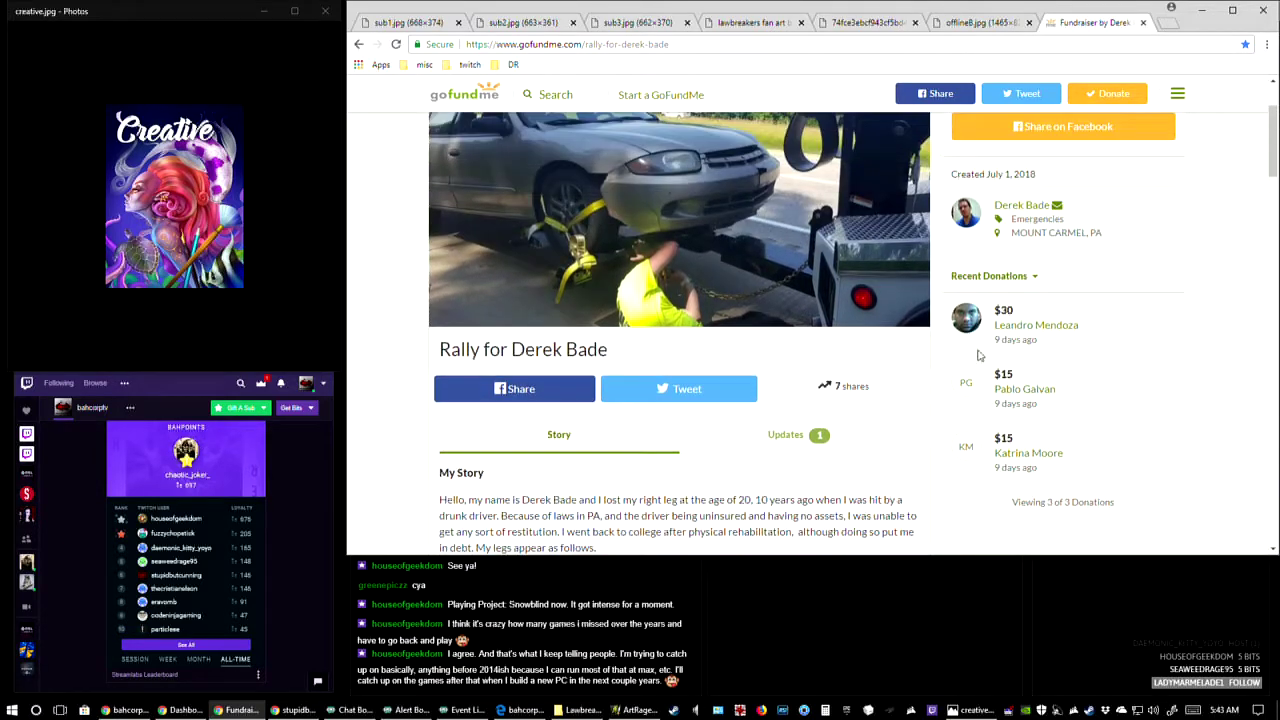
click(784, 437)
scroll(726, 457, down, 1)
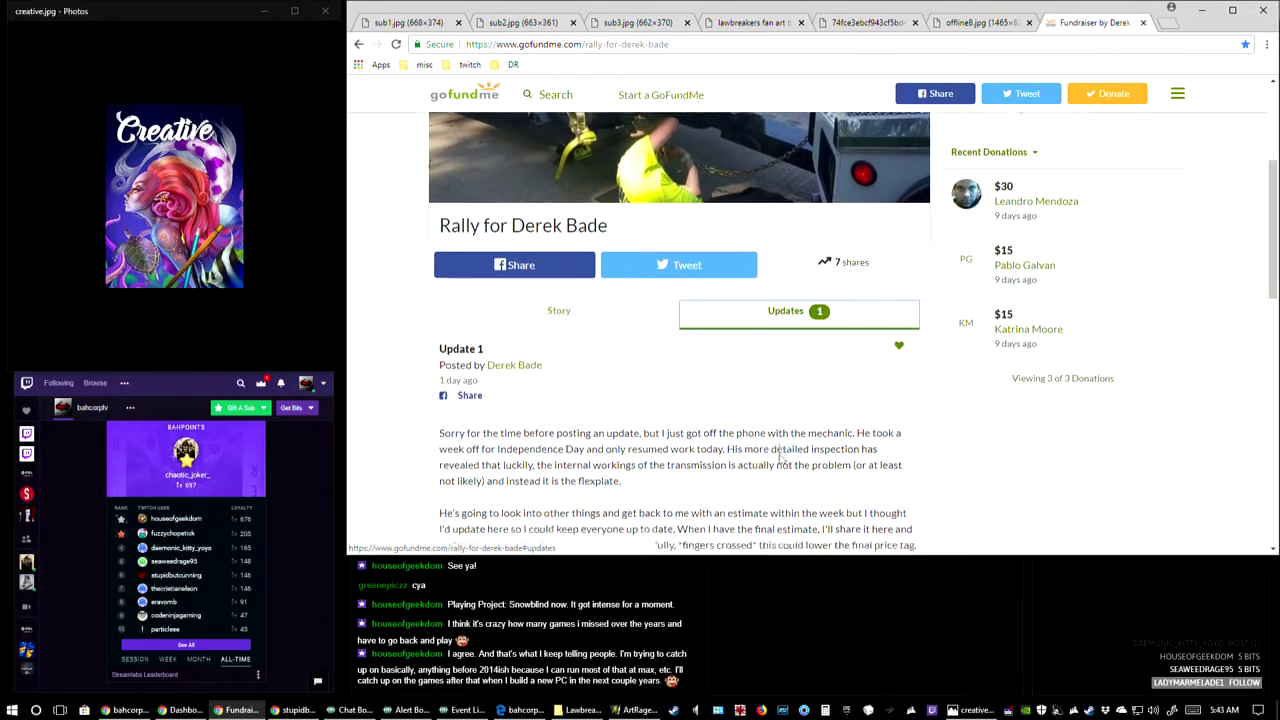
scroll(781, 457, down, 1)
scroll(781, 453, down, 1)
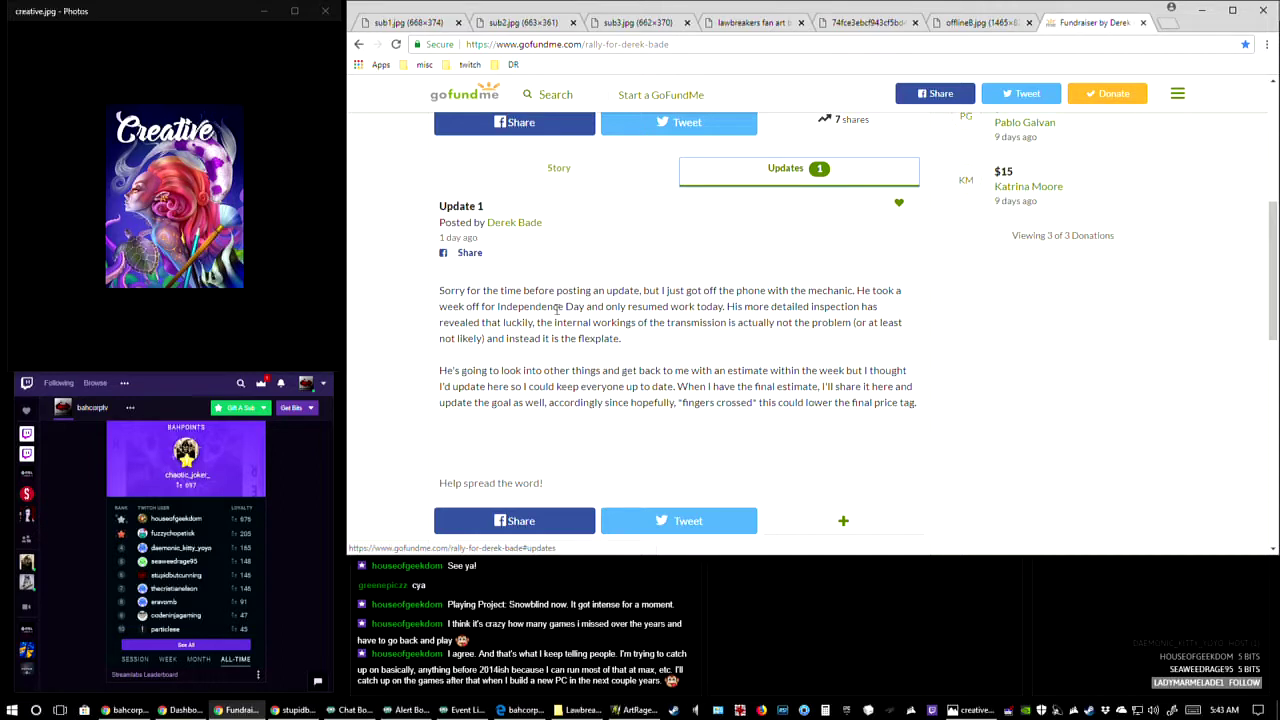
scroll(625, 435, up, 2)
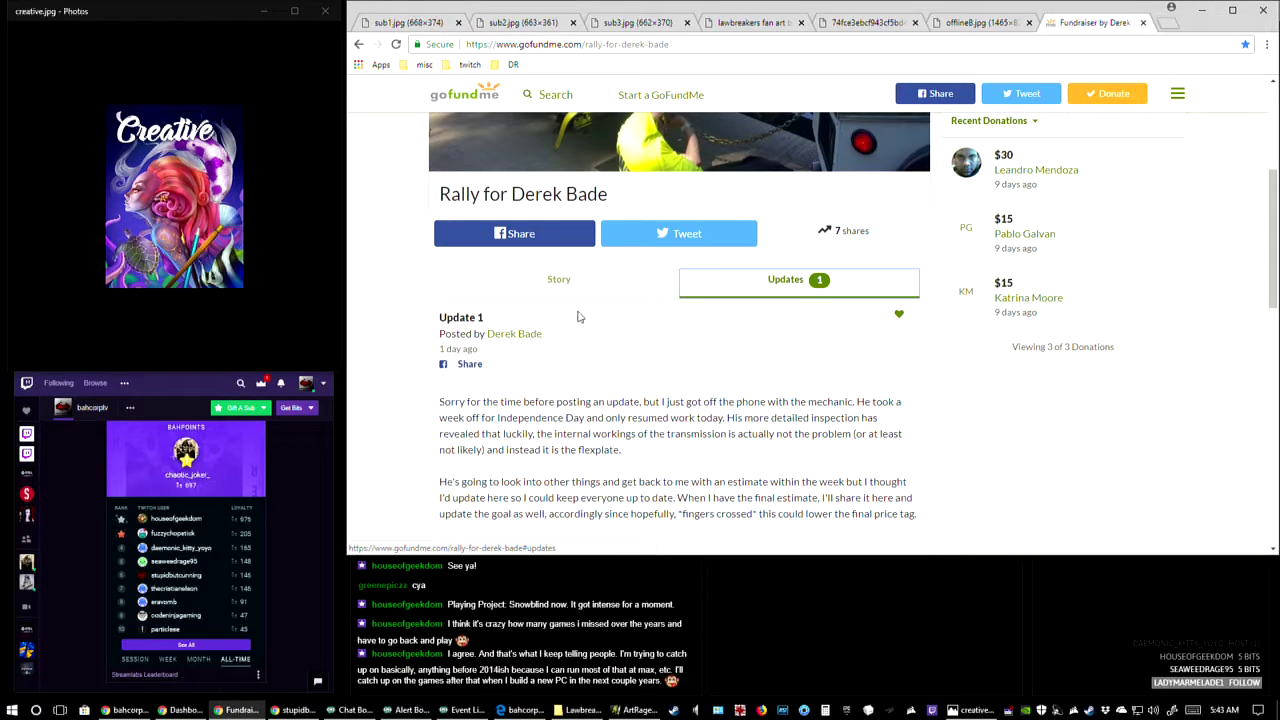
click(558, 280)
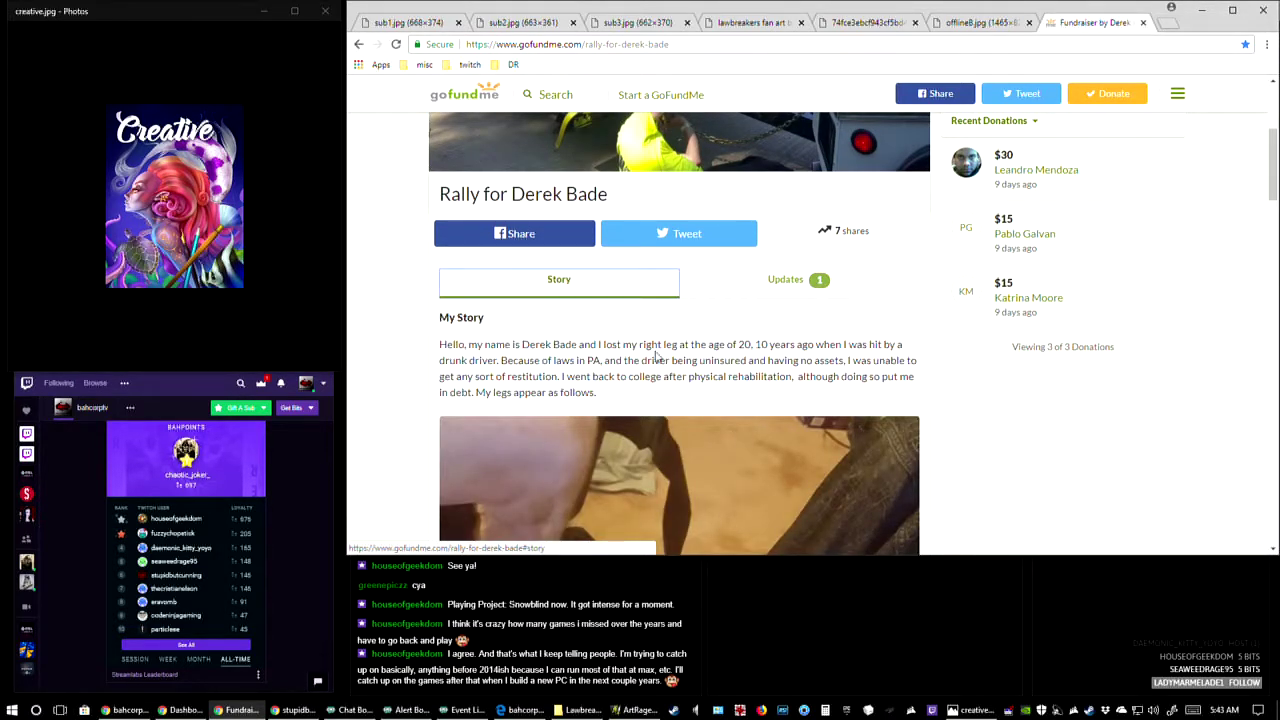
- Show the follower image stupidbutcunning.jpg once more and return to the top of the GoFundMe fundraiser page
scroll(656, 355, up, 3)
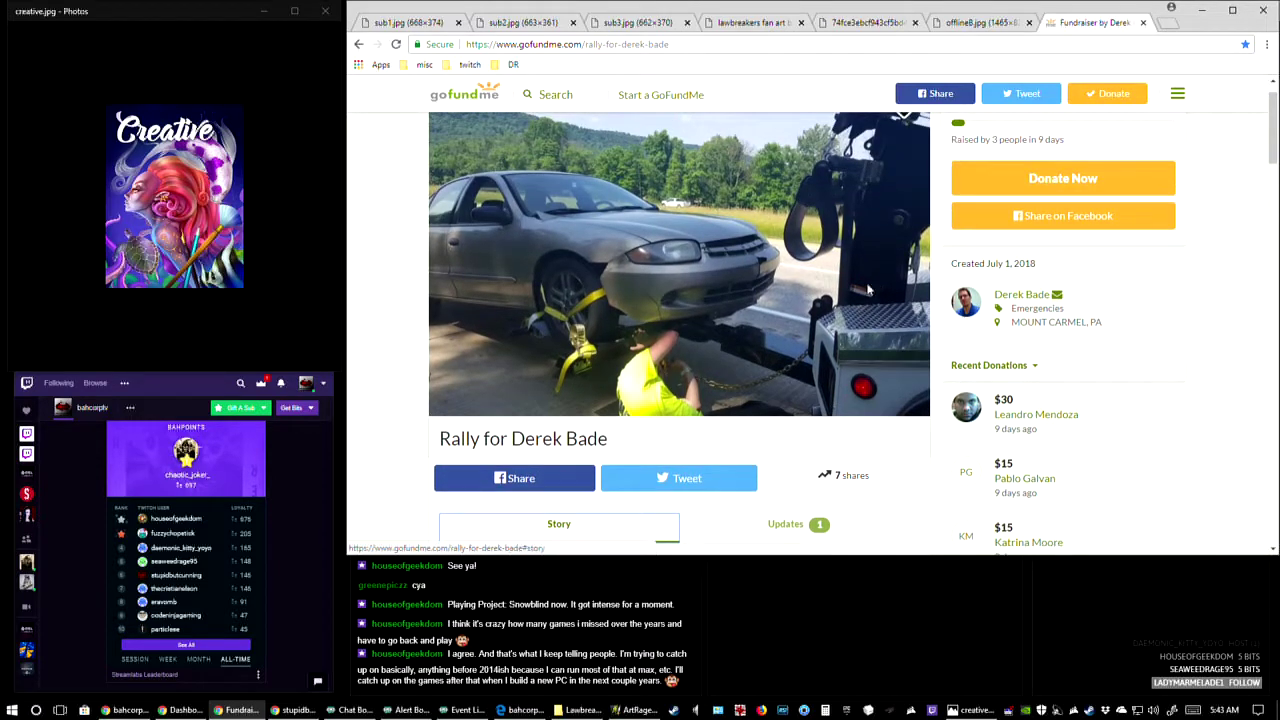
scroll(868, 290, up, 1)
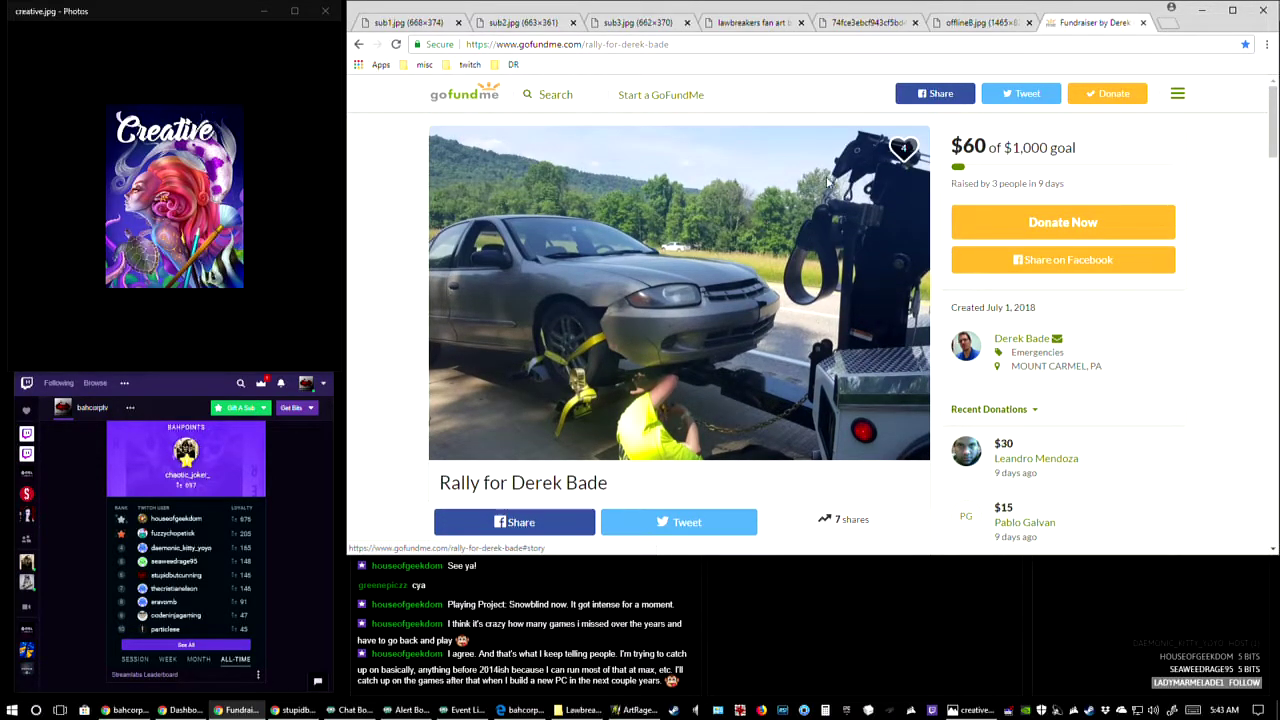
scroll(780, 282, down, 1)
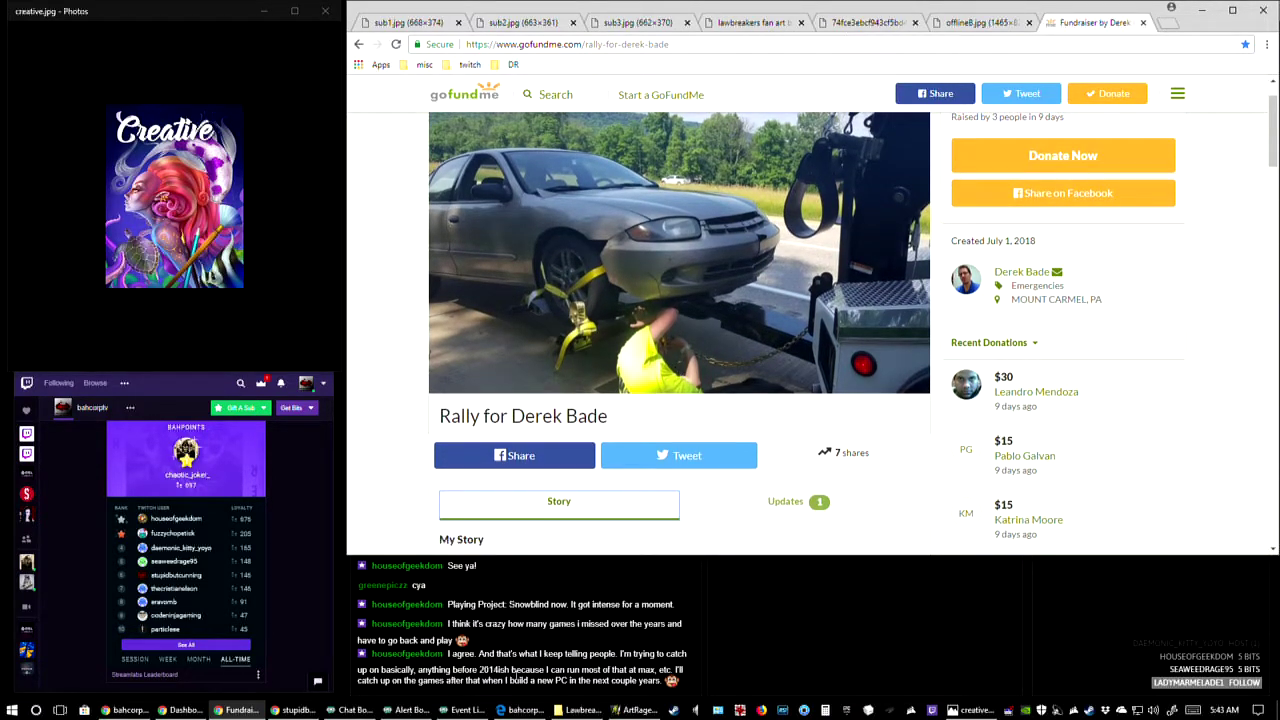
click(298, 710)
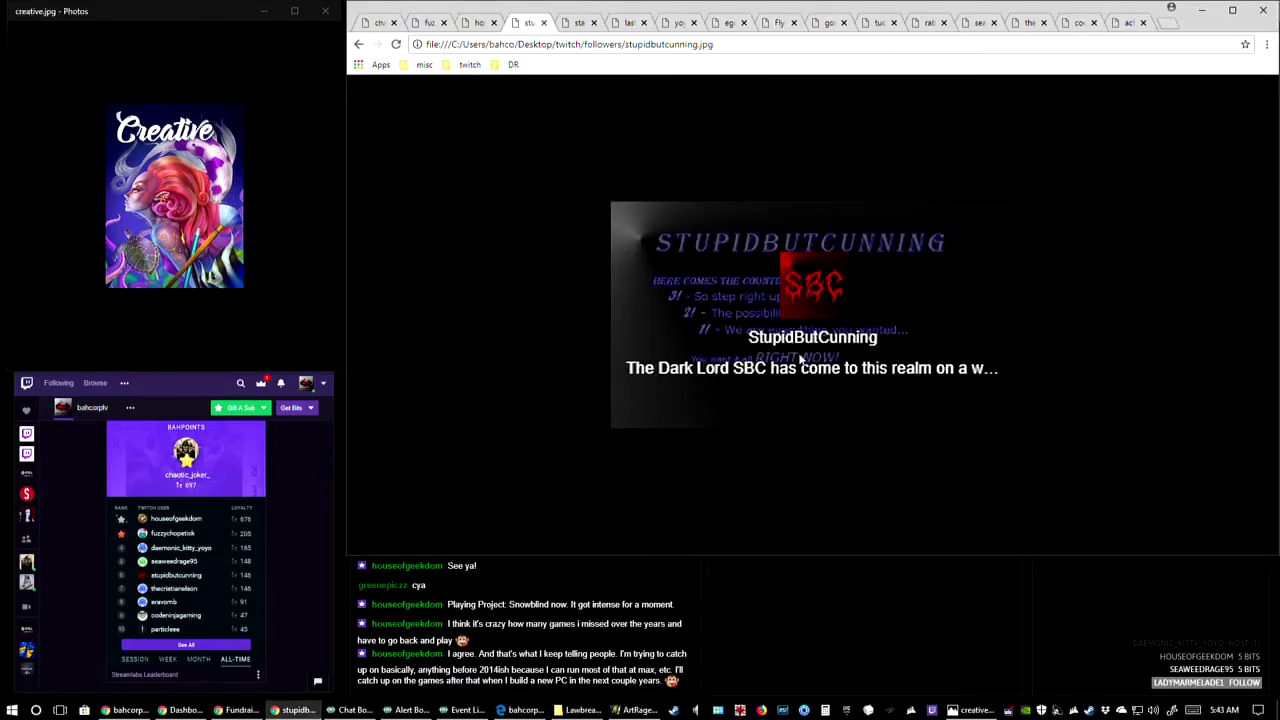
click(240, 710)
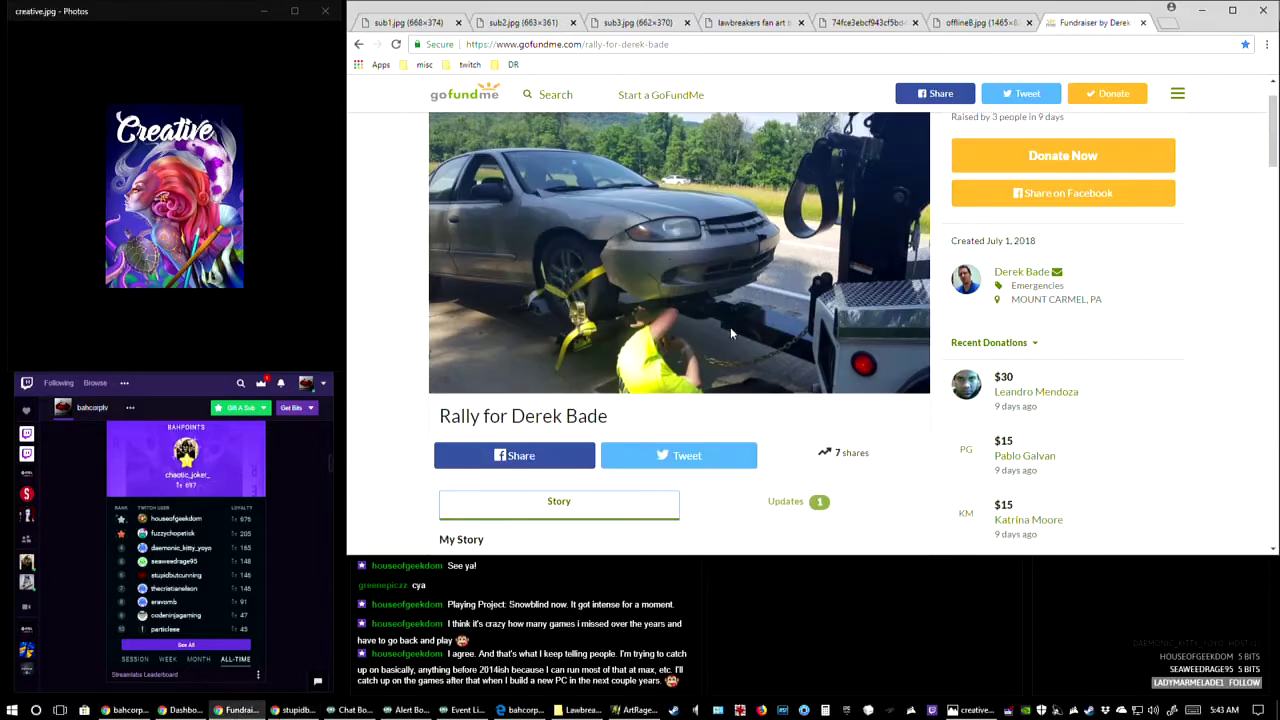
scroll(739, 367, up, 1)
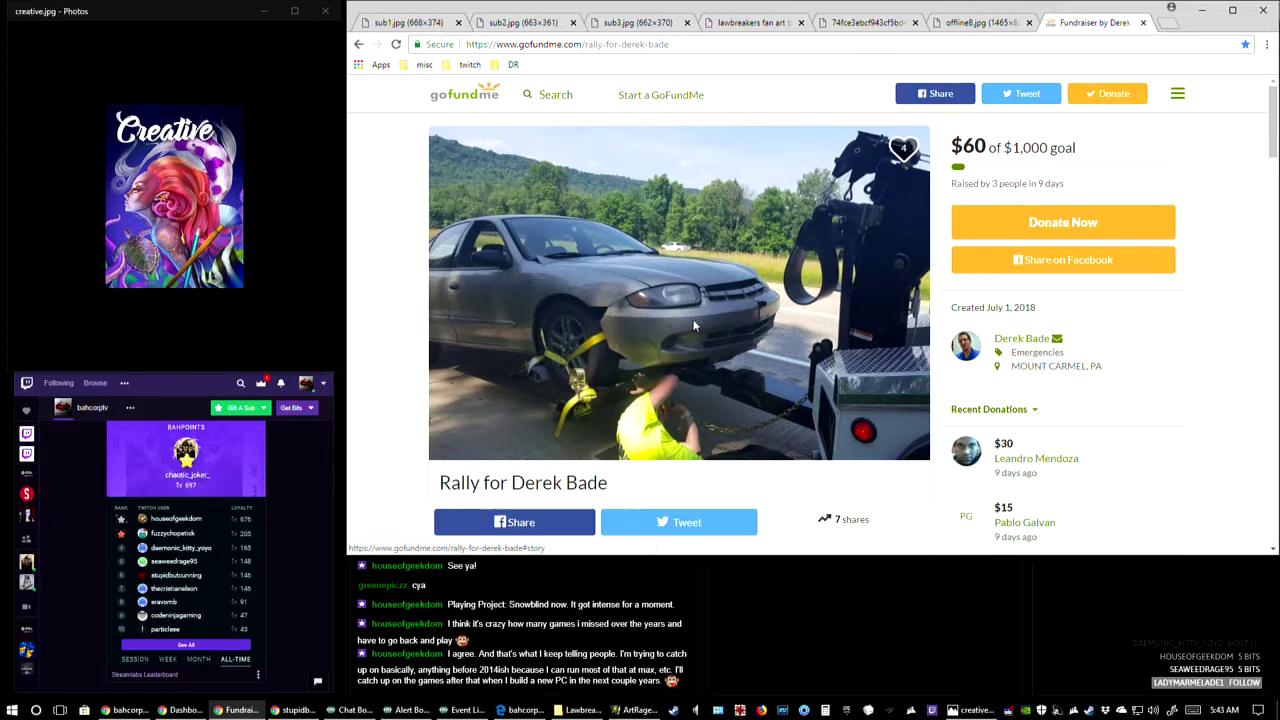
- Examine the introduction and the two leg photos in the fundraiser's story
scroll(693, 325, down, 4)
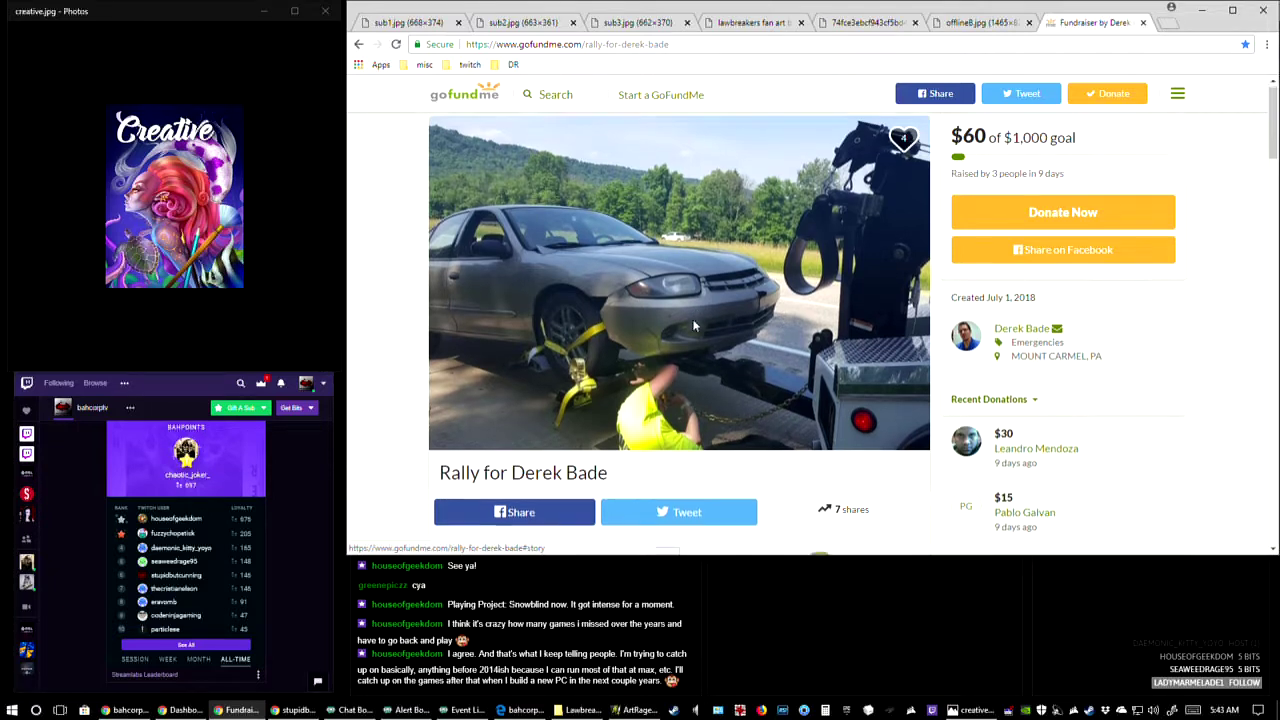
scroll(693, 328, down, 2)
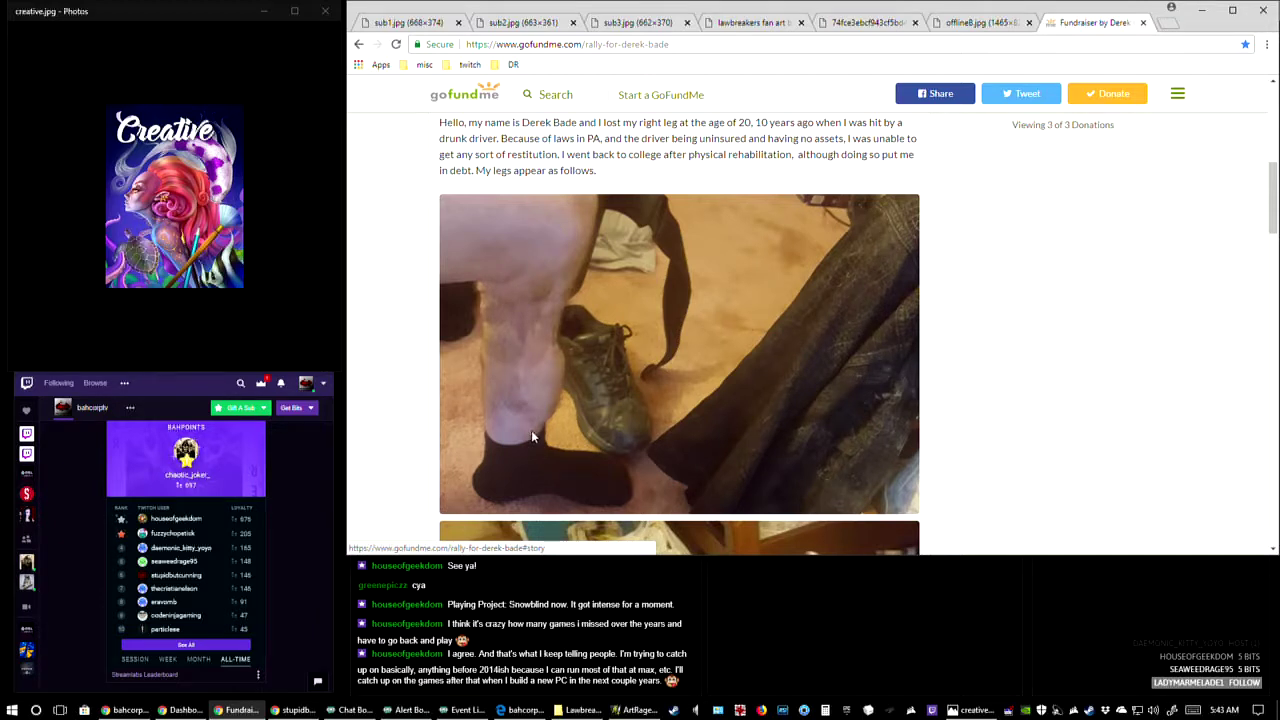
scroll(566, 374, down, 4)
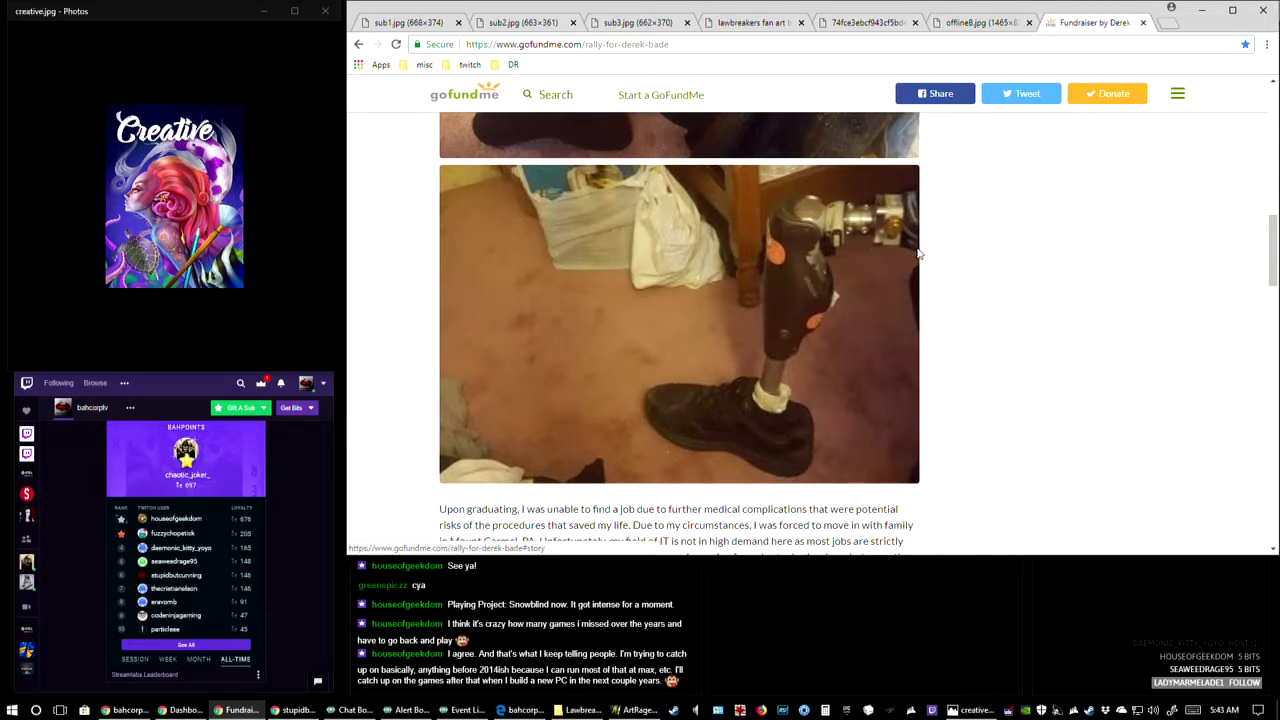
scroll(800, 277, down, 1)
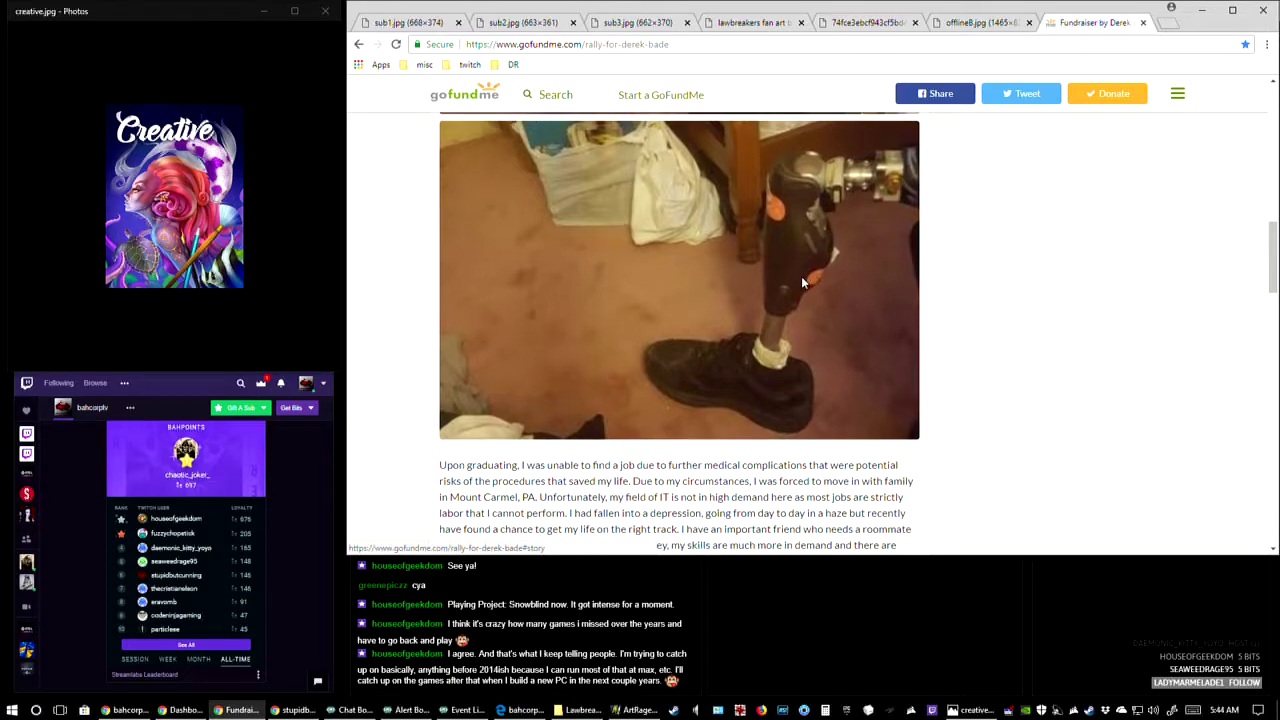
scroll(801, 276, up, 1)
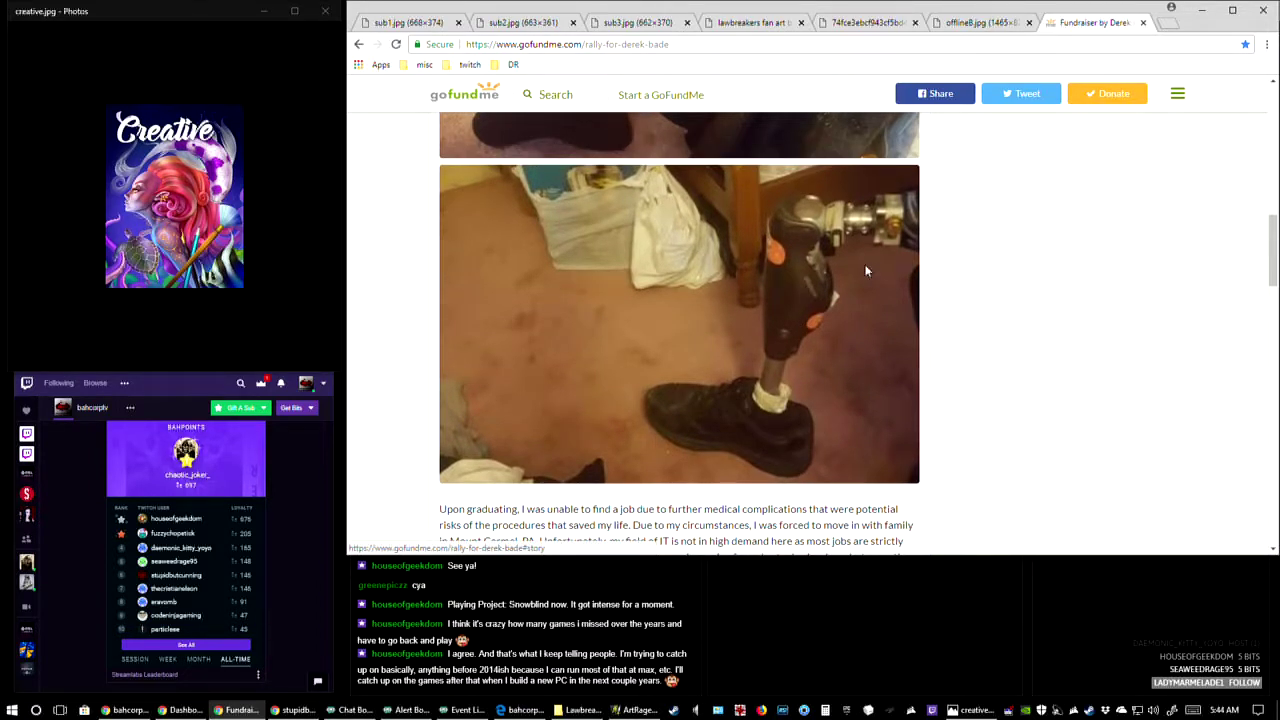
scroll(866, 270, up, 4)
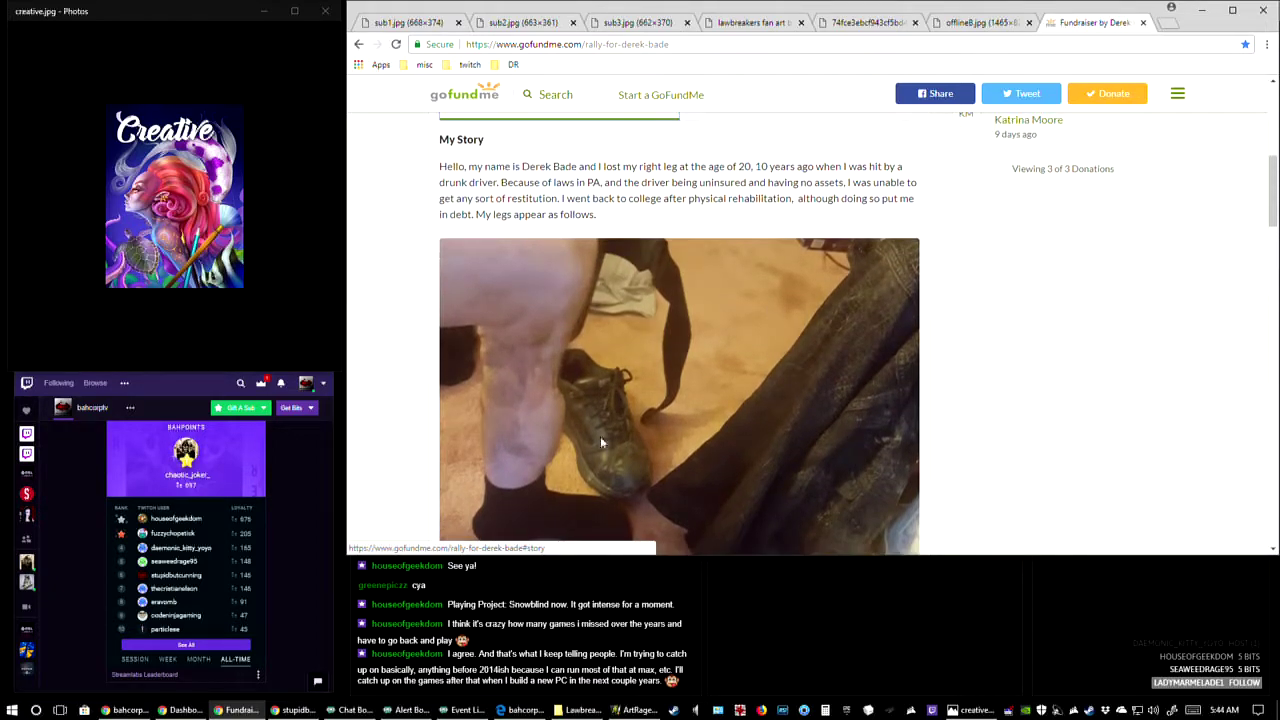
scroll(601, 442, up, 6)
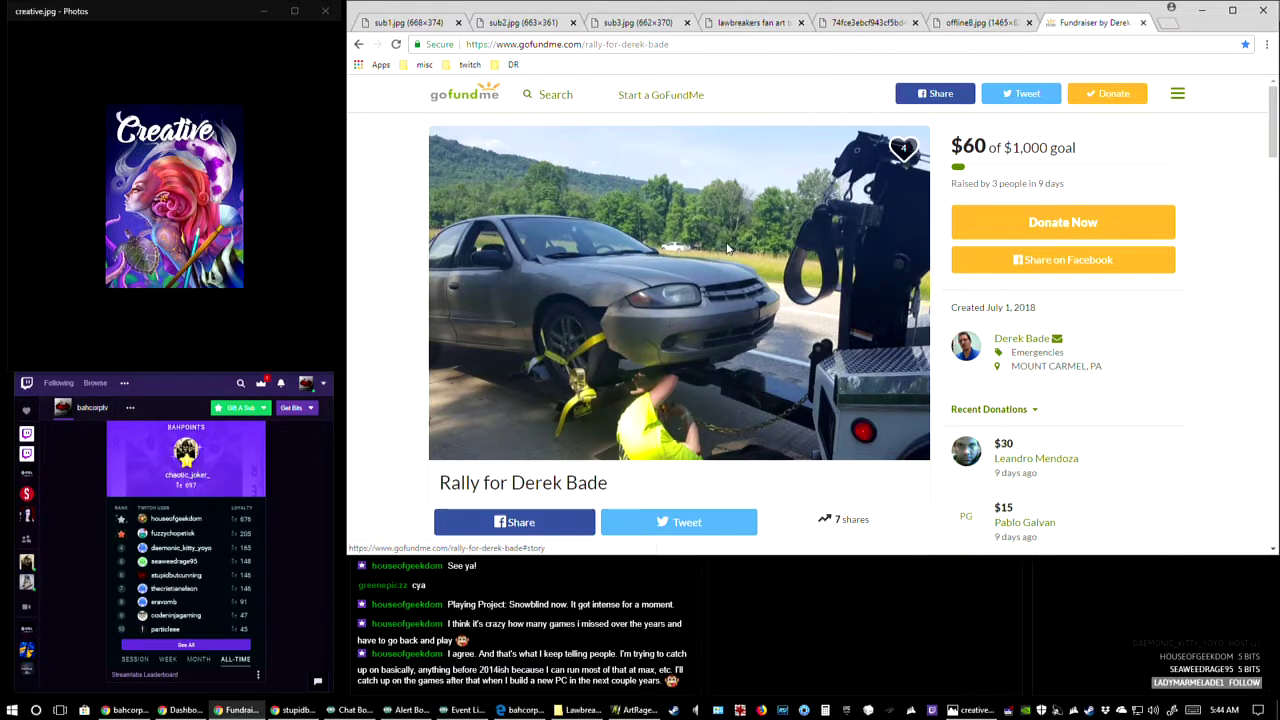
scroll(728, 248, down, 3)
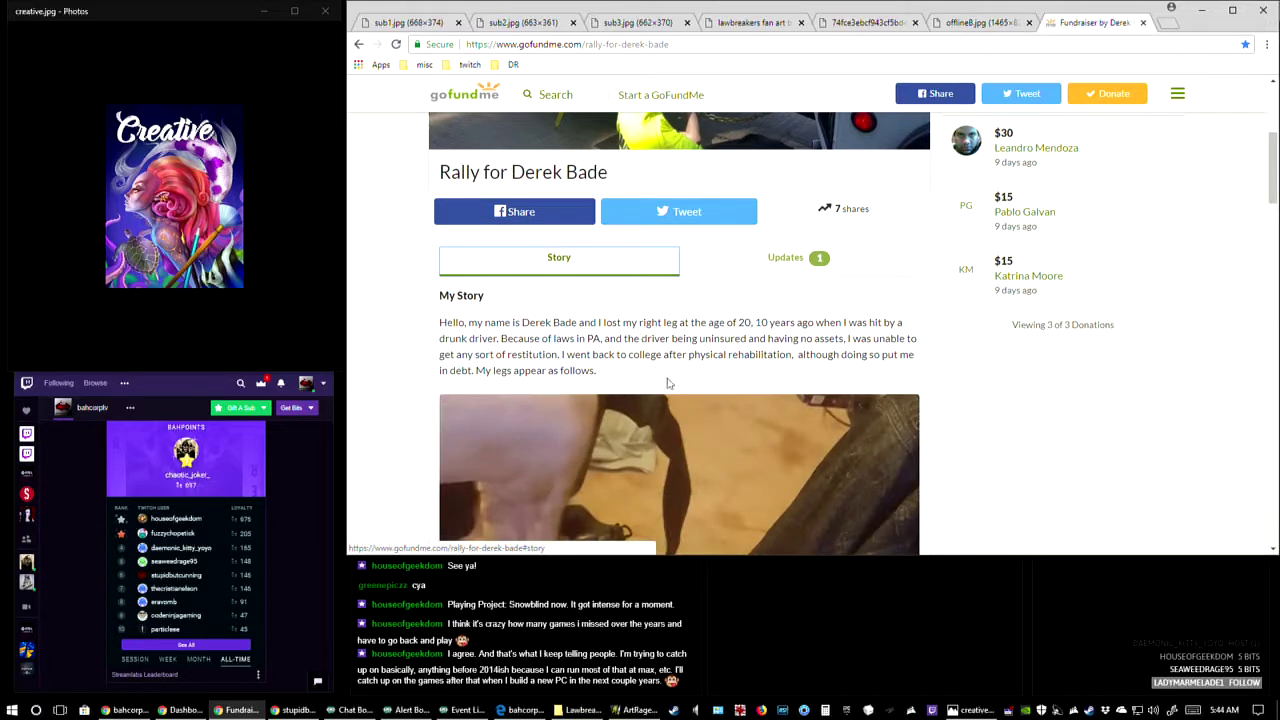
scroll(658, 352, down, 6)
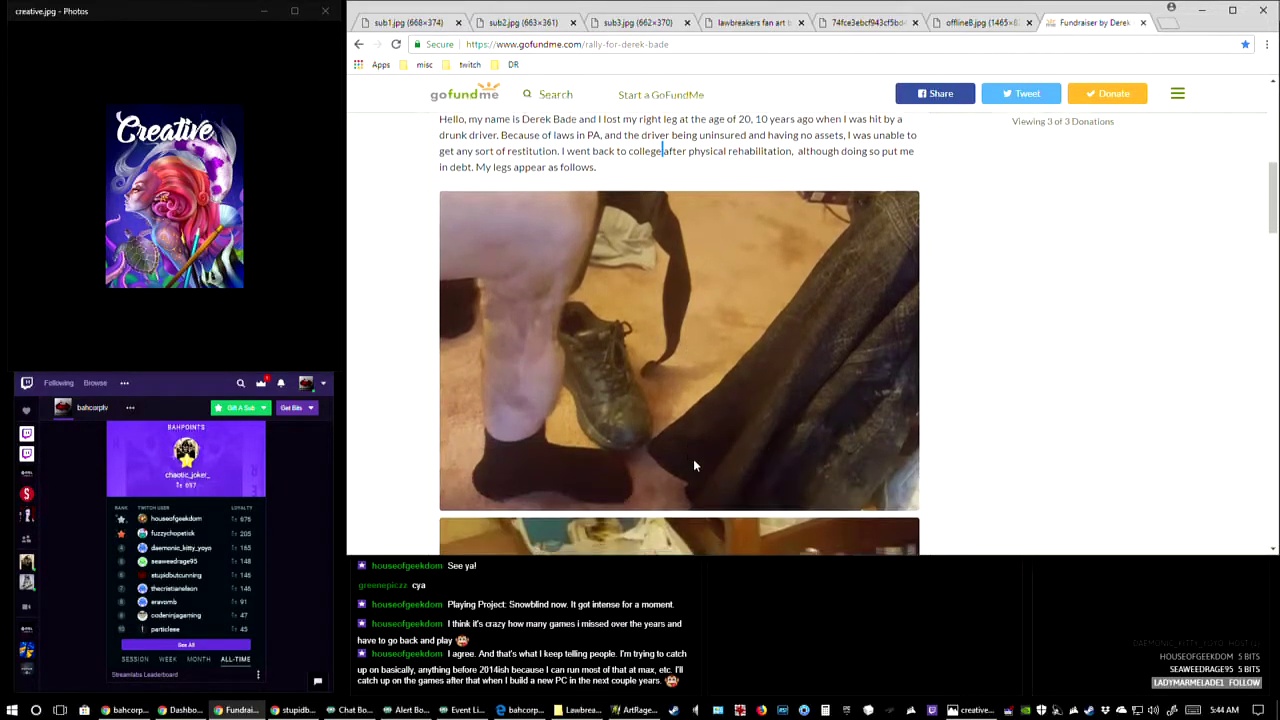
scroll(688, 473, down, 3)
scroll(660, 460, up, 5)
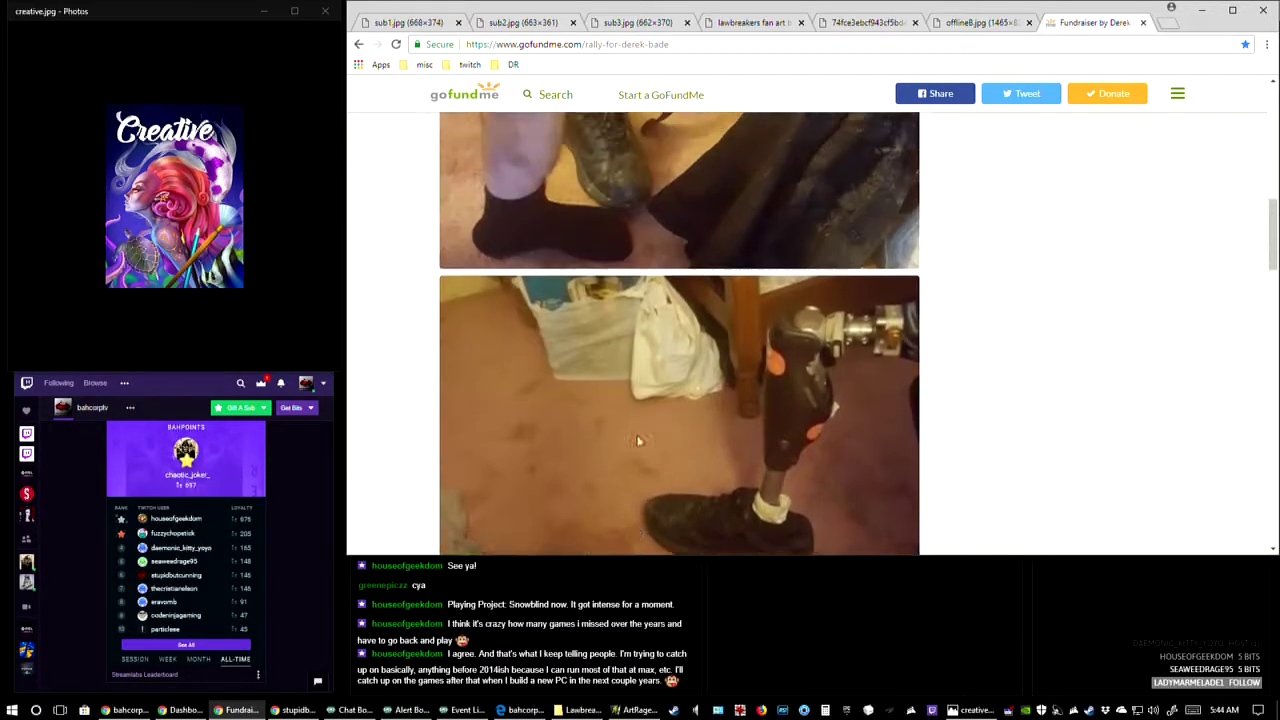
scroll(638, 445, up, 2)
- Open the fundraiser's posted update, look it over and go back to the story at the page's beginning
click(786, 280)
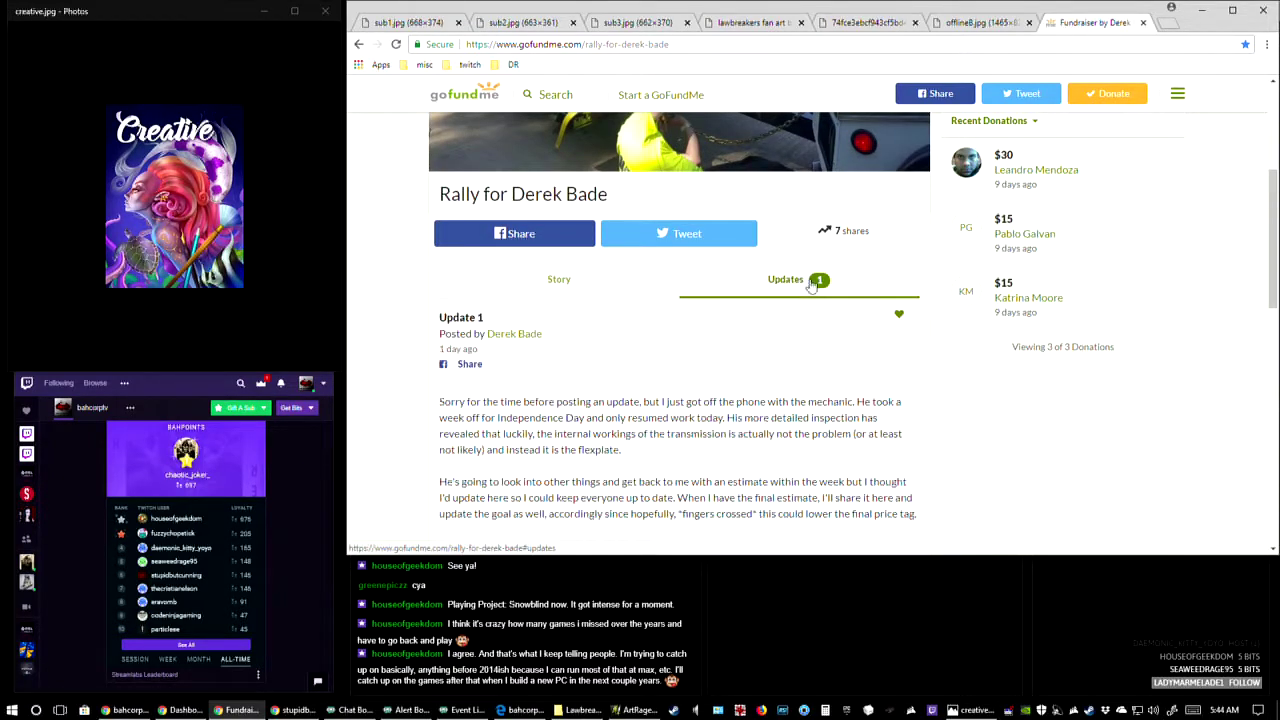
scroll(592, 412, down, 3)
scroll(575, 350, up, 4)
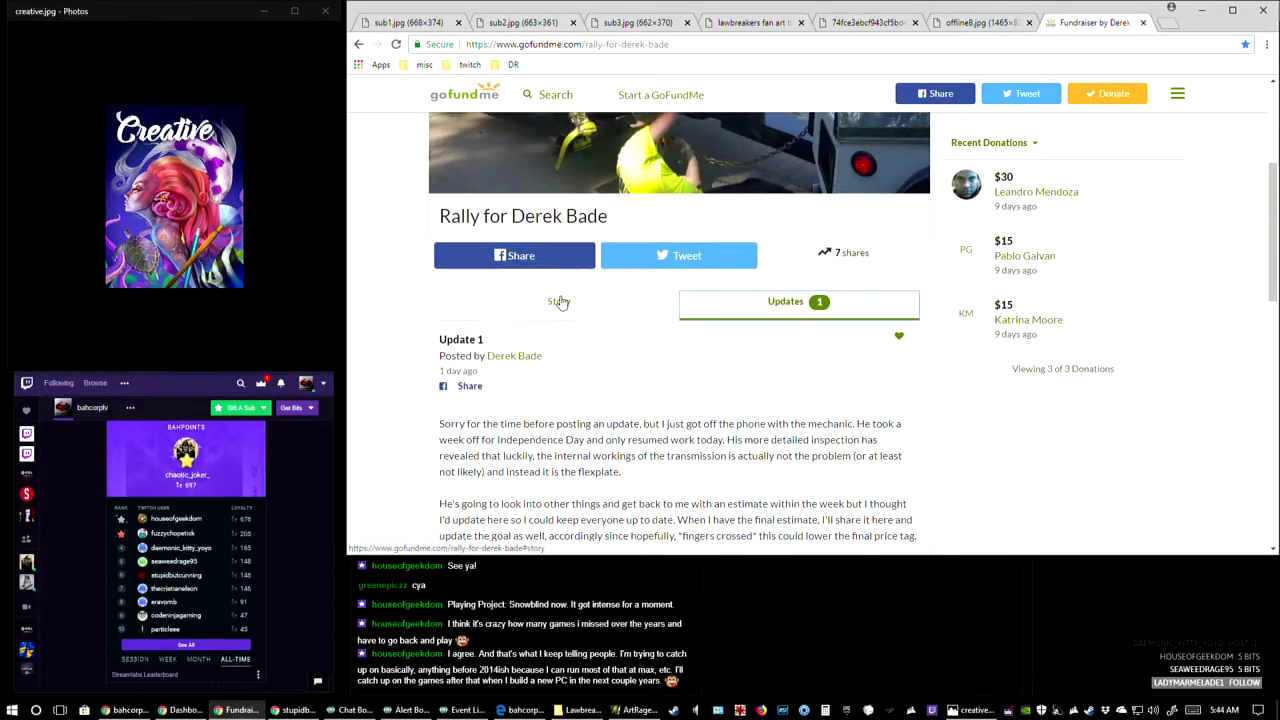
click(560, 297)
scroll(600, 400, up, 1)
scroll(680, 425, up, 3)
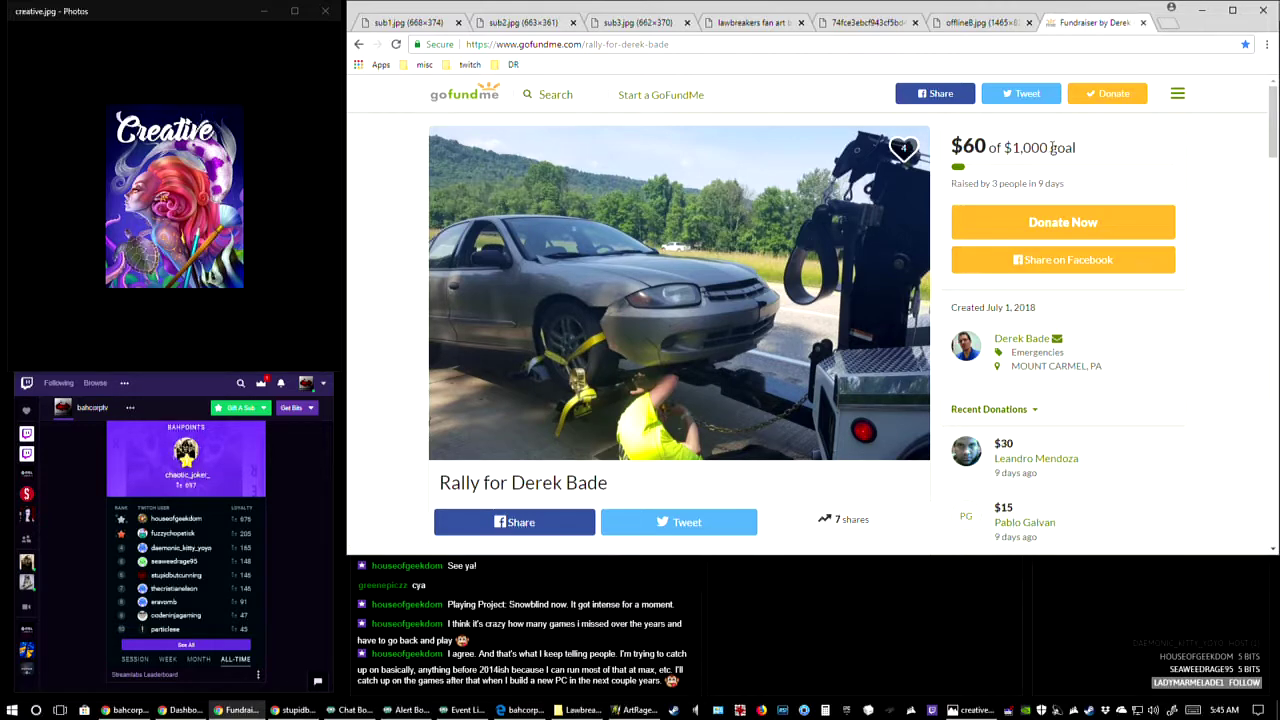
- Highlight the $1,000 goal text on the fundraiser page and clear the selection
drag(1049, 147, 1004, 150)
click(1104, 157)
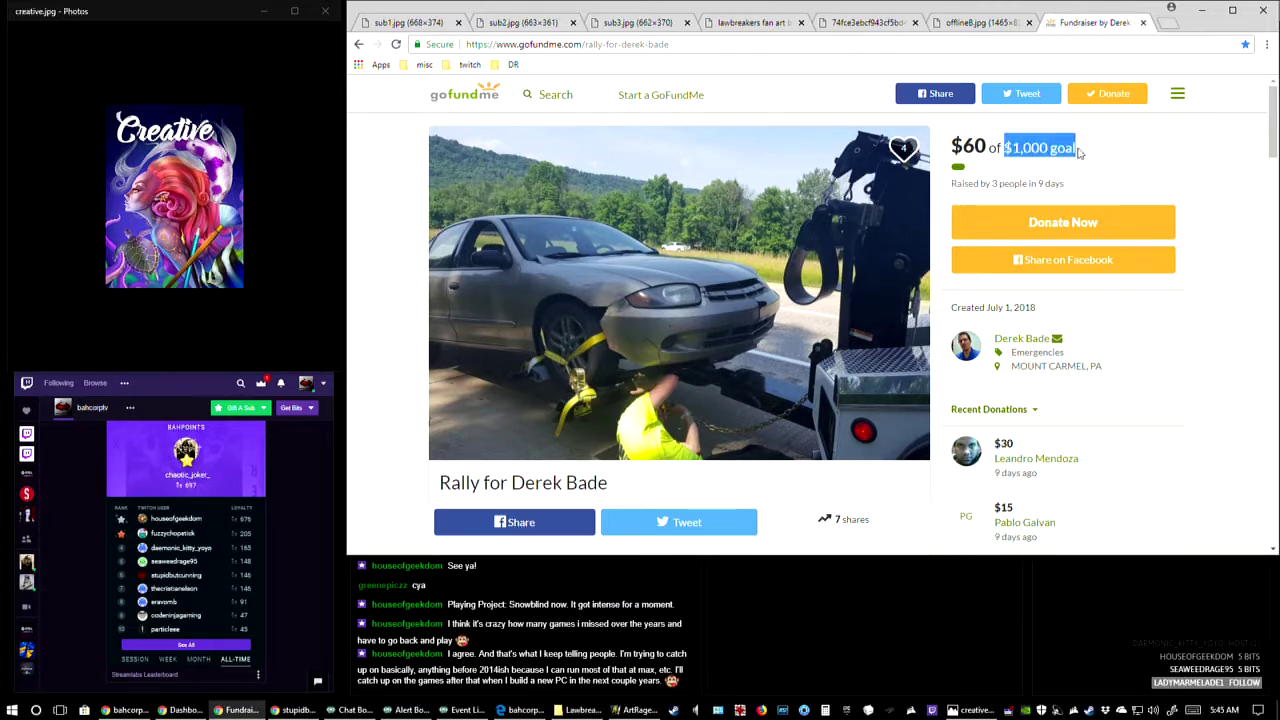
click(1130, 159)
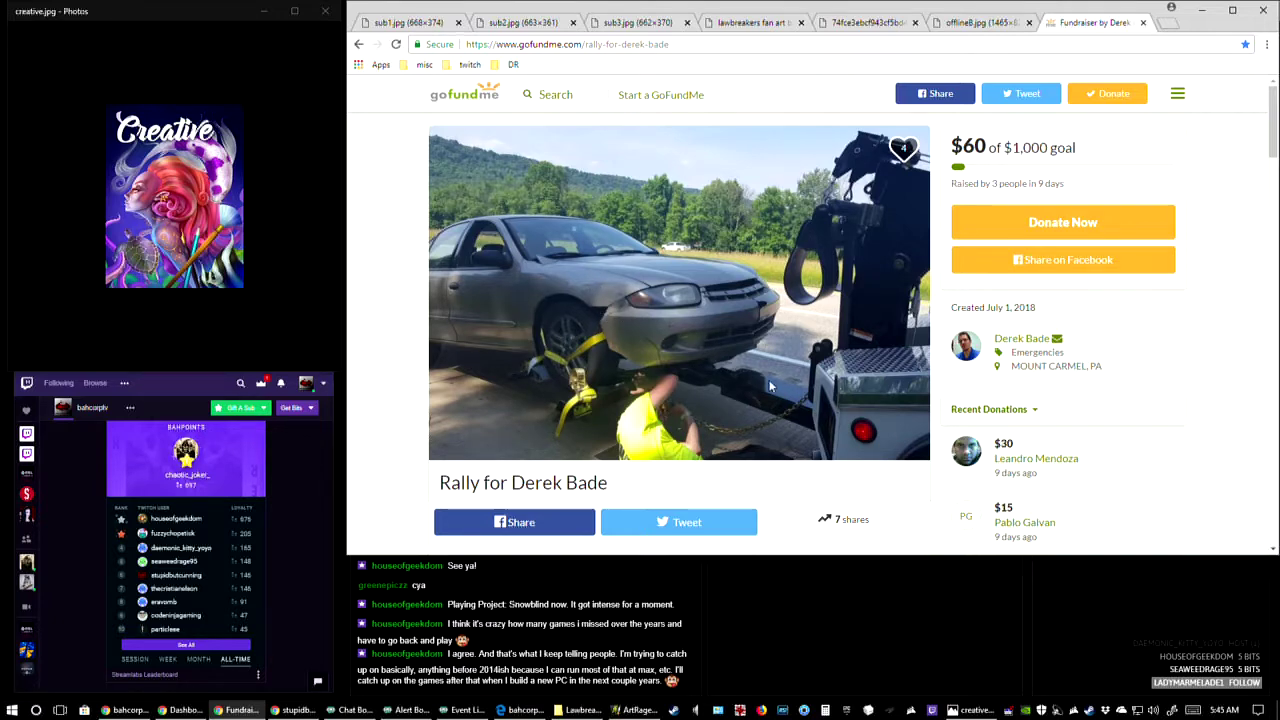
- Look over the fundraiser's story and recent donations again and return to the goal and car photo
scroll(697, 373, down, 1)
scroll(729, 339, up, 1)
scroll(620, 398, down, 3)
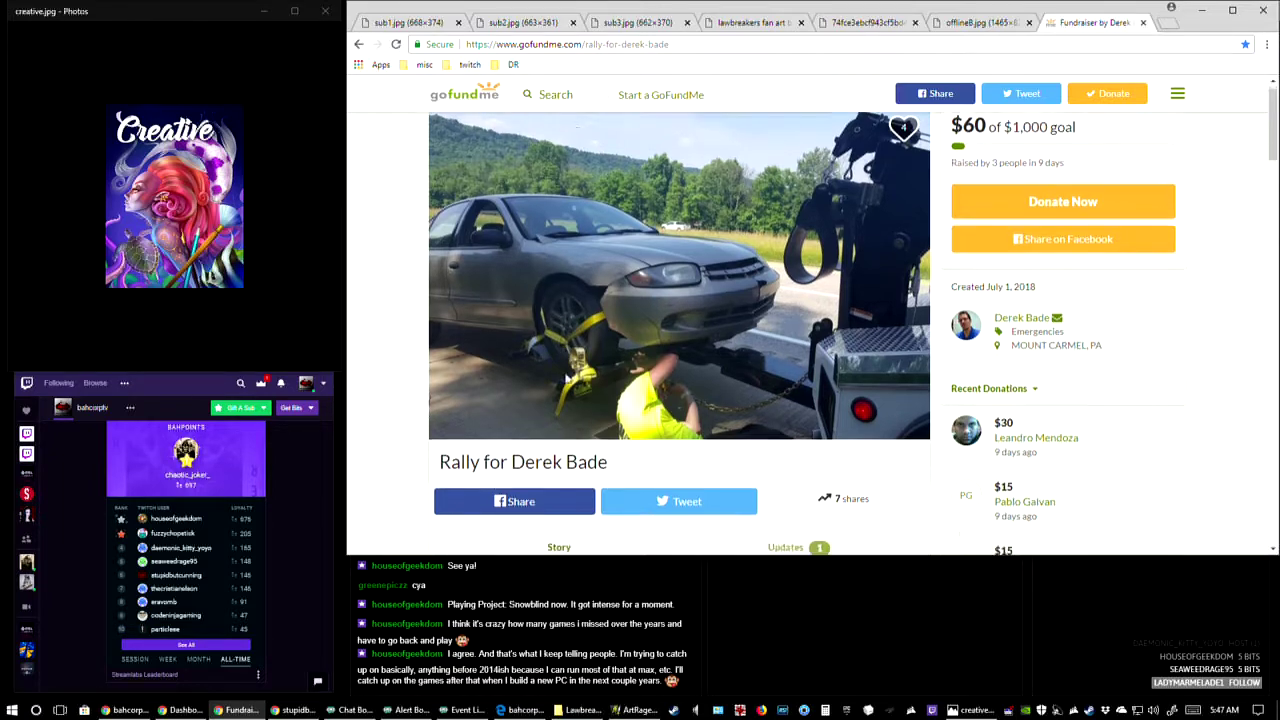
scroll(620, 399, down, 5)
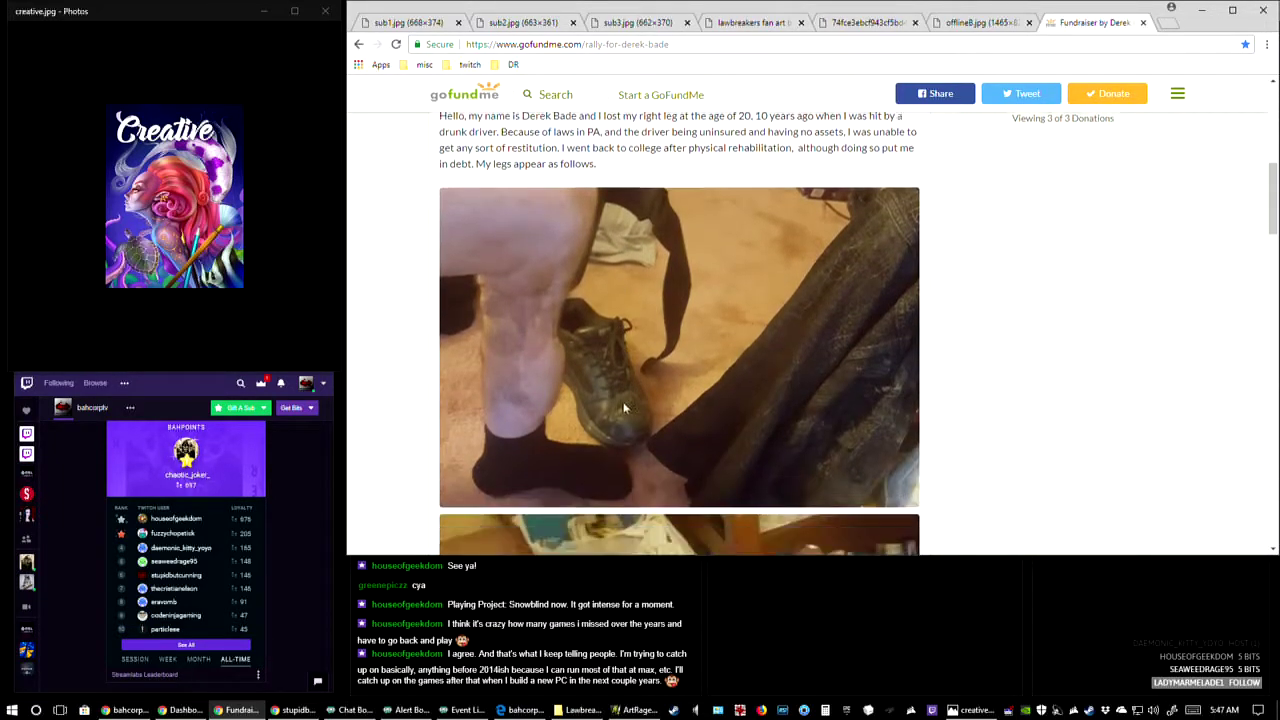
scroll(622, 420, up, 8)
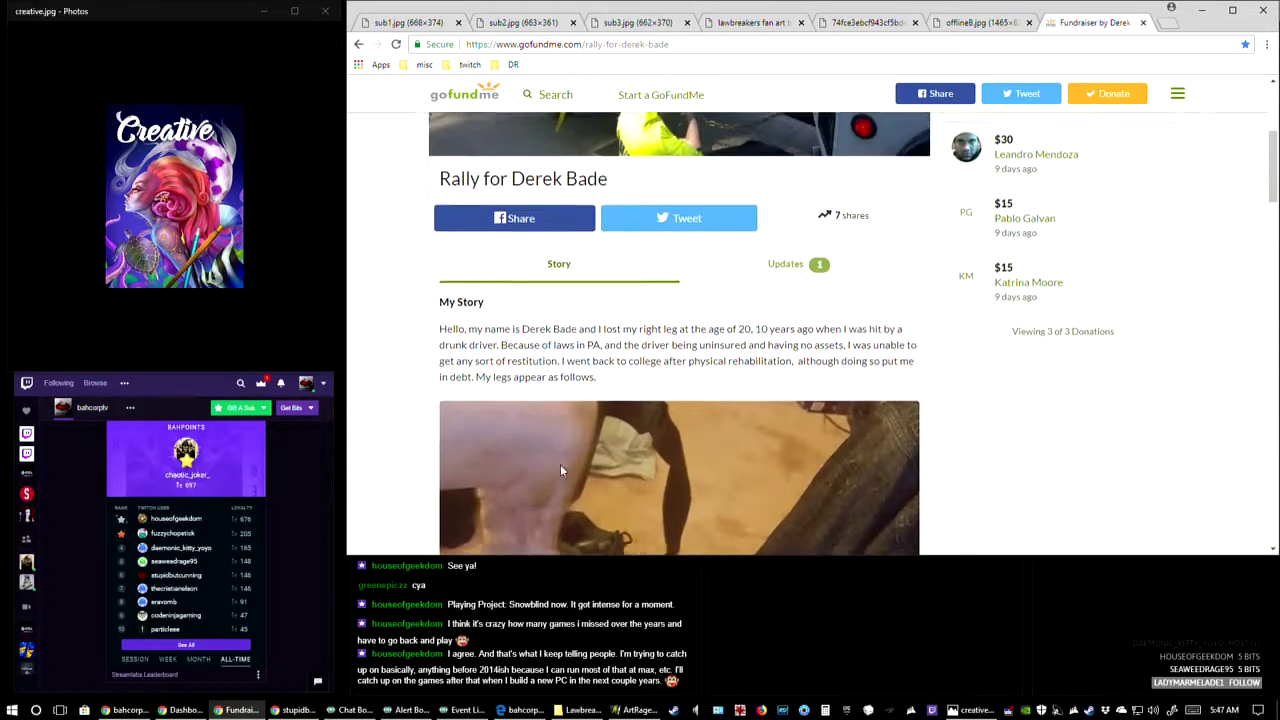
scroll(563, 478, up, 1)
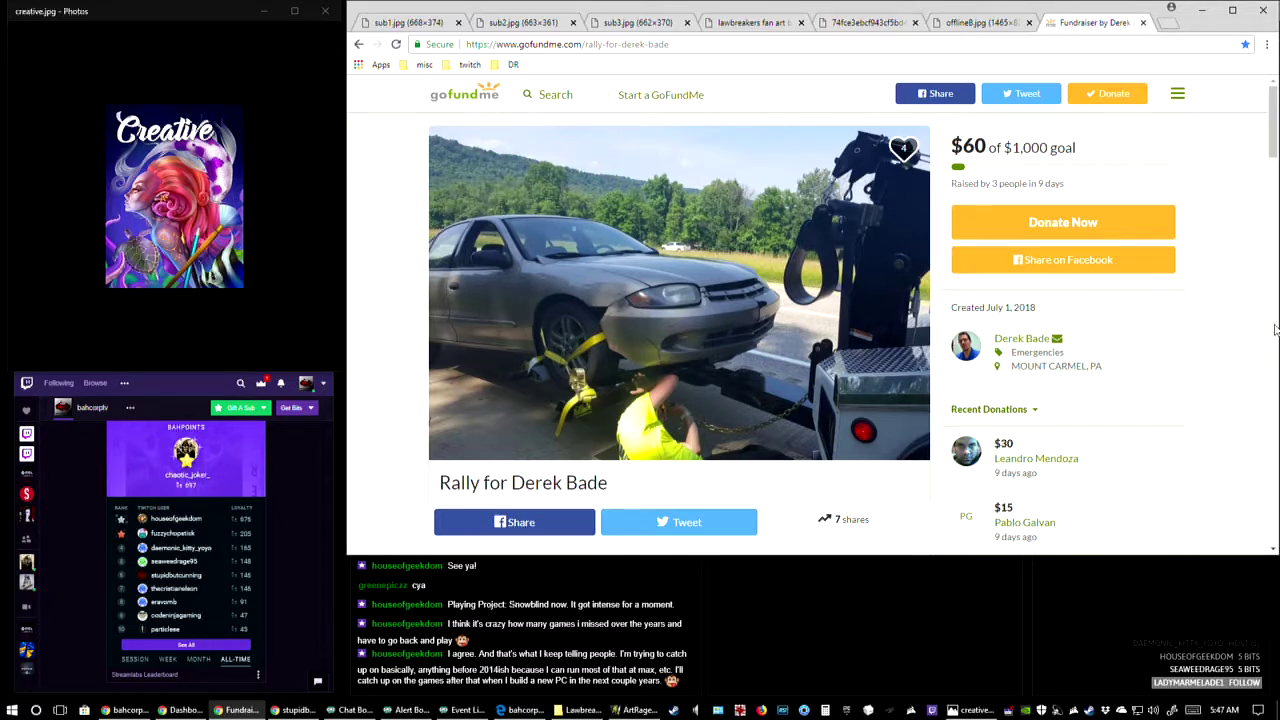
scroll(1120, 350, down, 1)
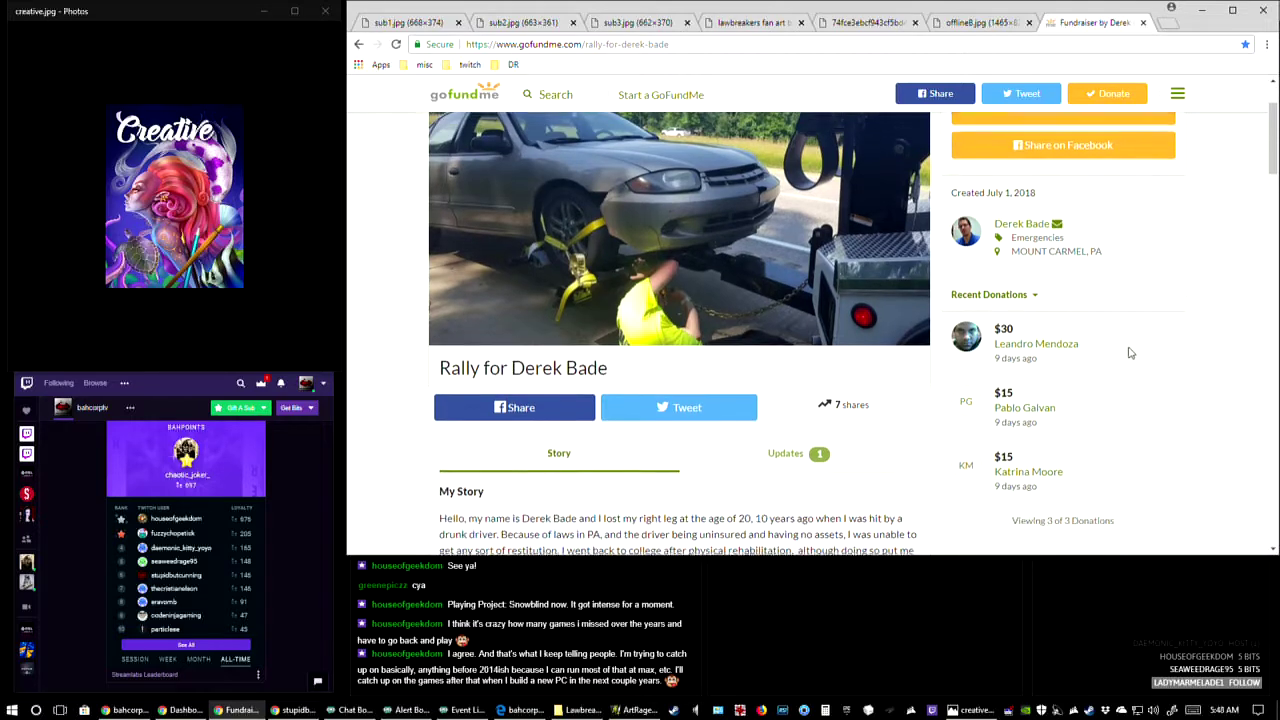
scroll(1150, 358, up, 1)
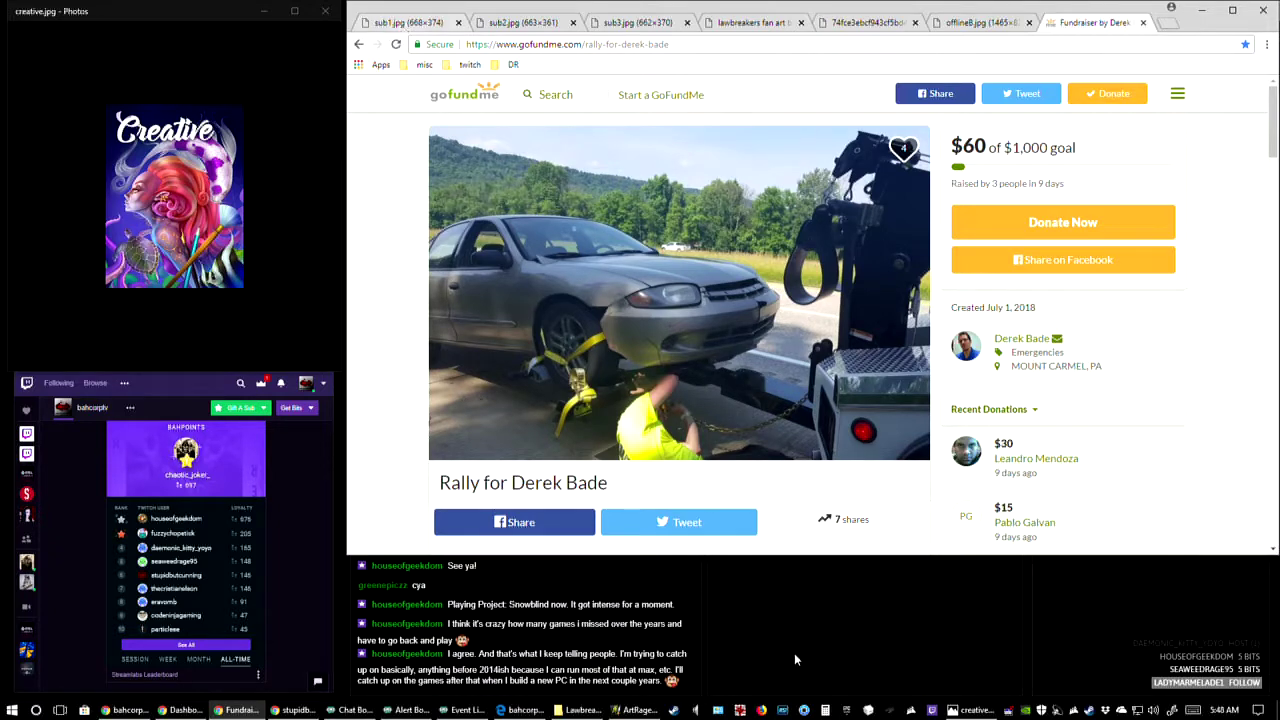
- Switch to the enforcer1 painting in ArtRage and hide the figure's line art layer and the white fill layer beneath it
click(975, 711)
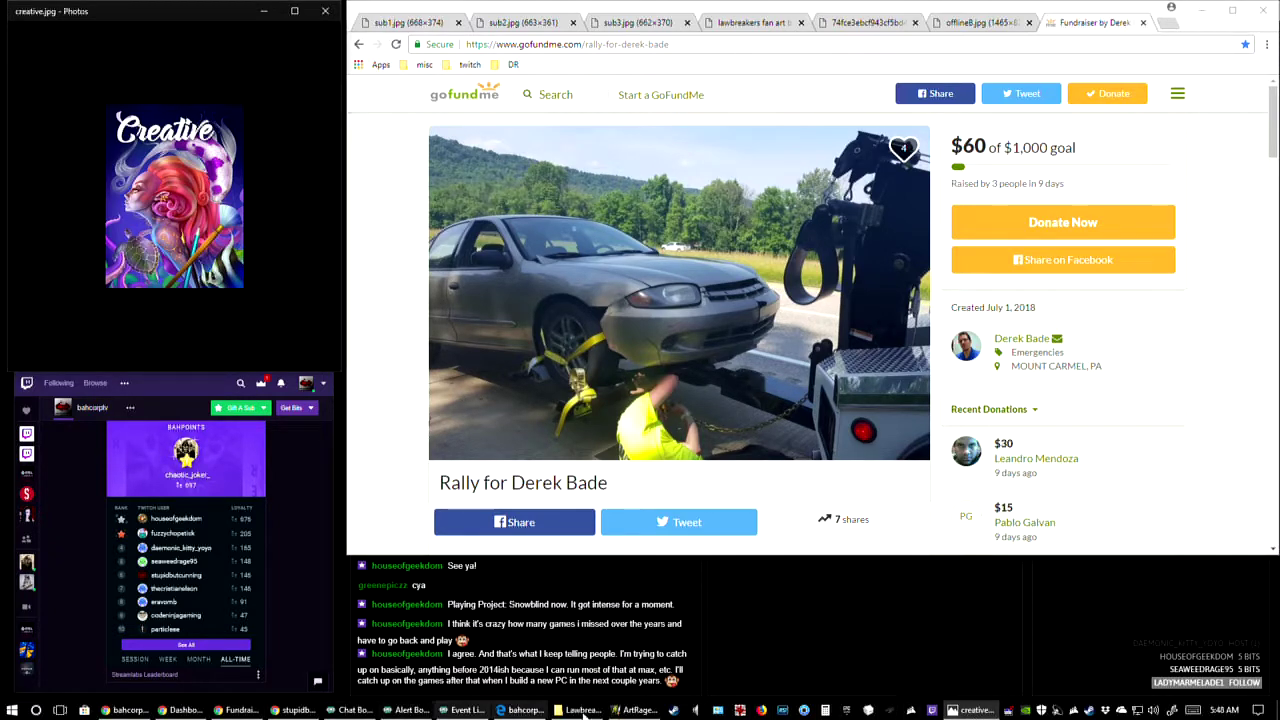
click(638, 710)
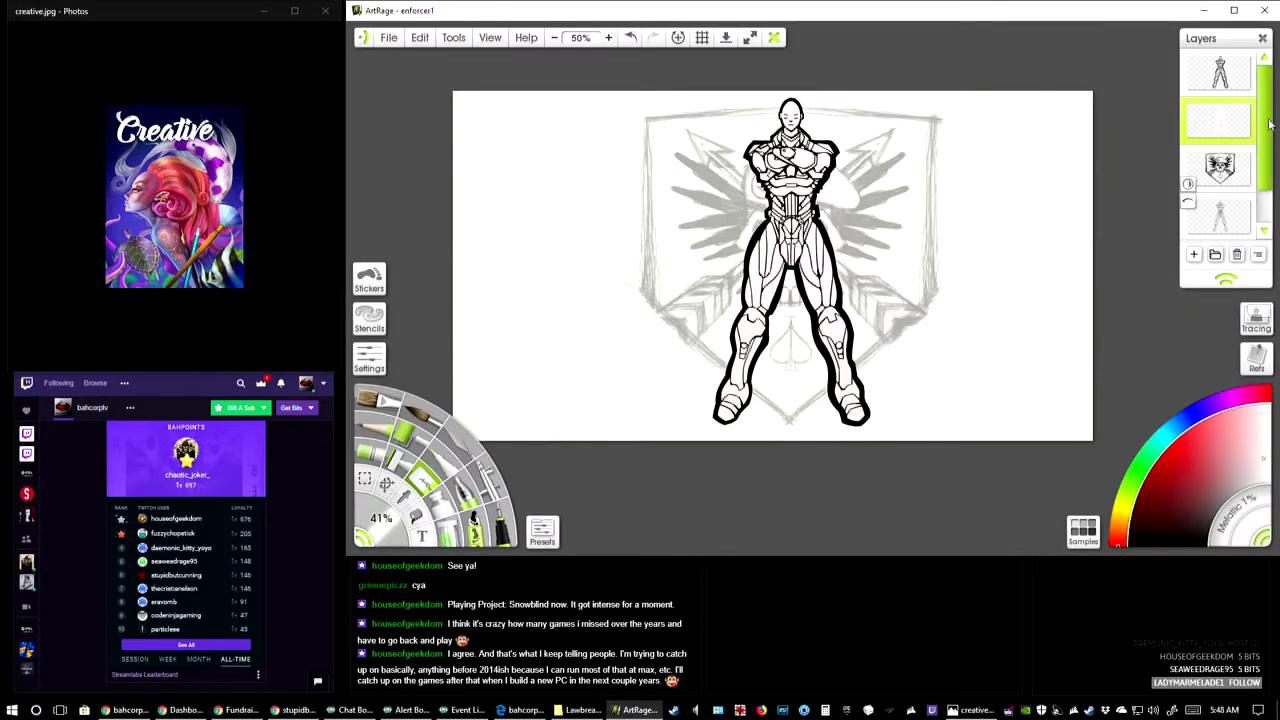
click(1188, 58)
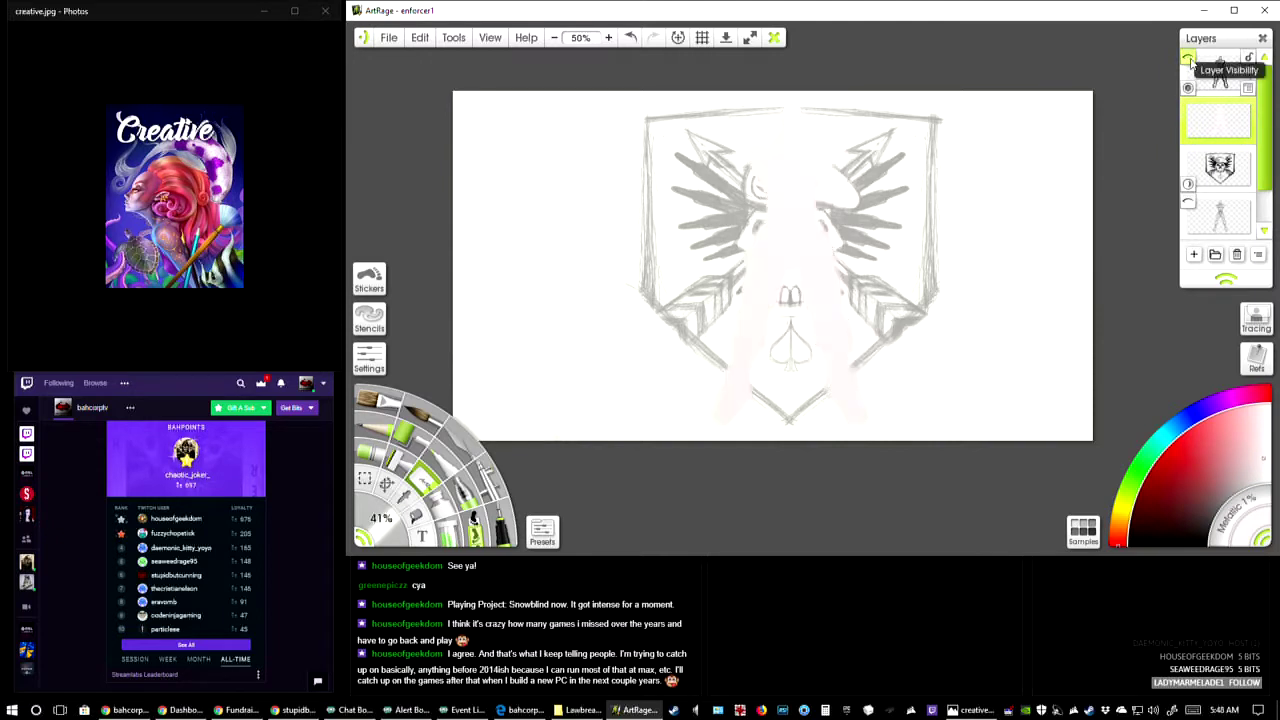
double_click(1190, 110)
click(855, 315)
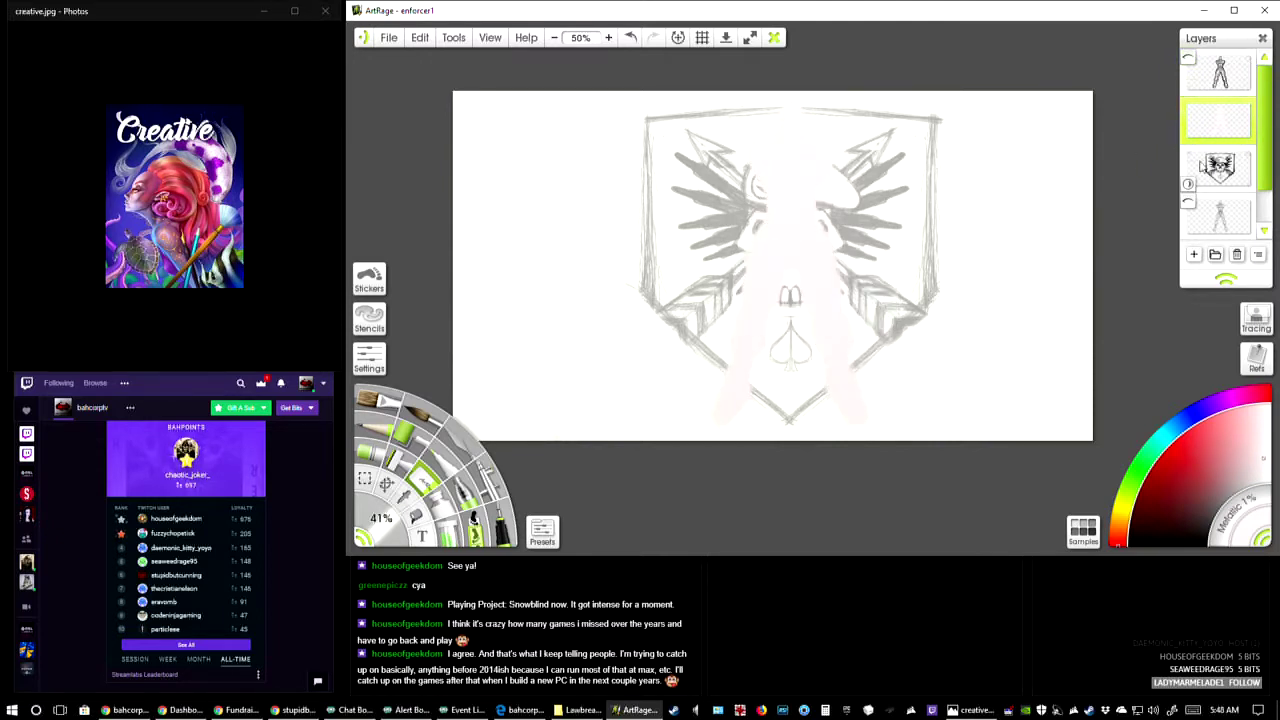
click(1188, 105)
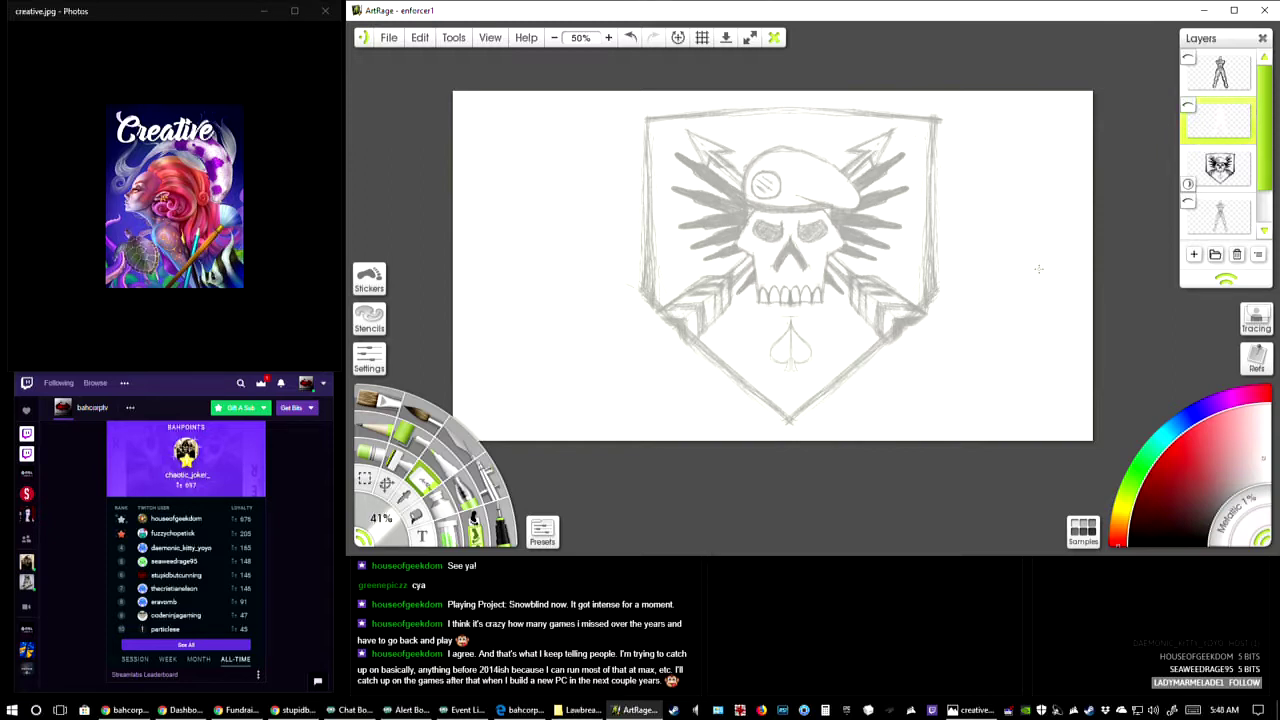
- Check the emblem sketch layer's opacity setting in ArtRage and switch back to the fundraiser page in Chrome
double_click(1188, 184)
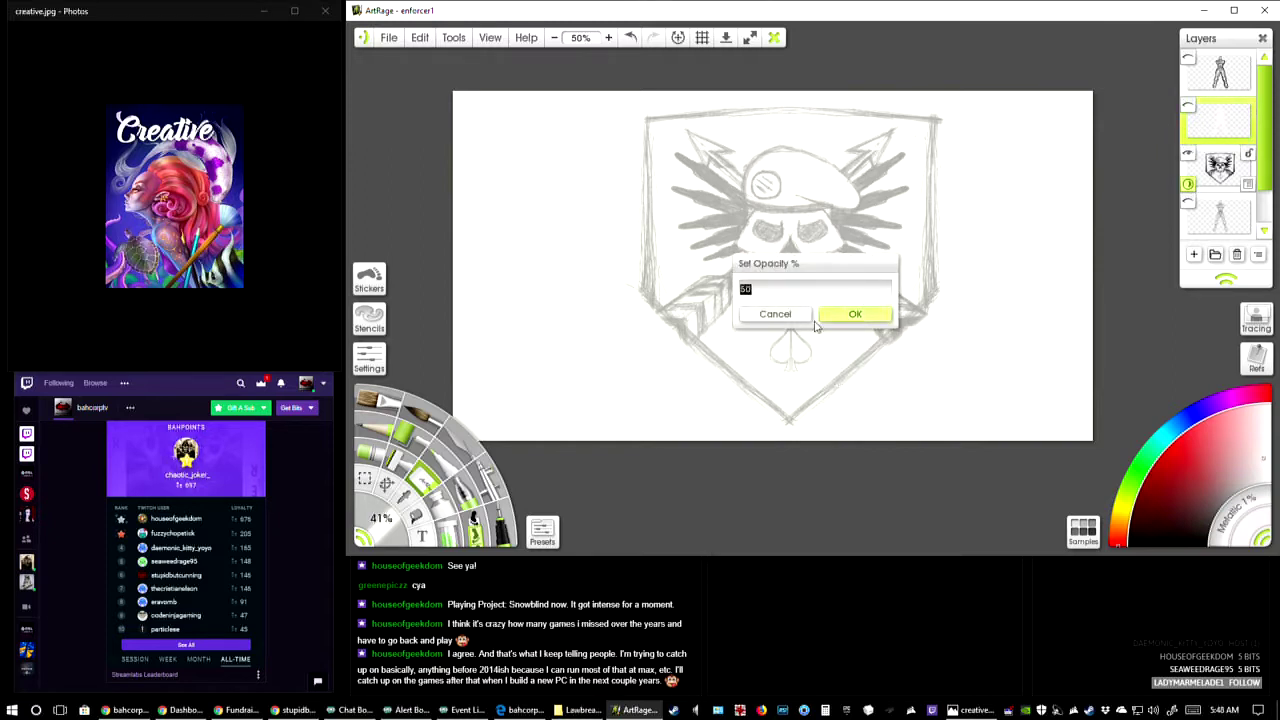
click(850, 315)
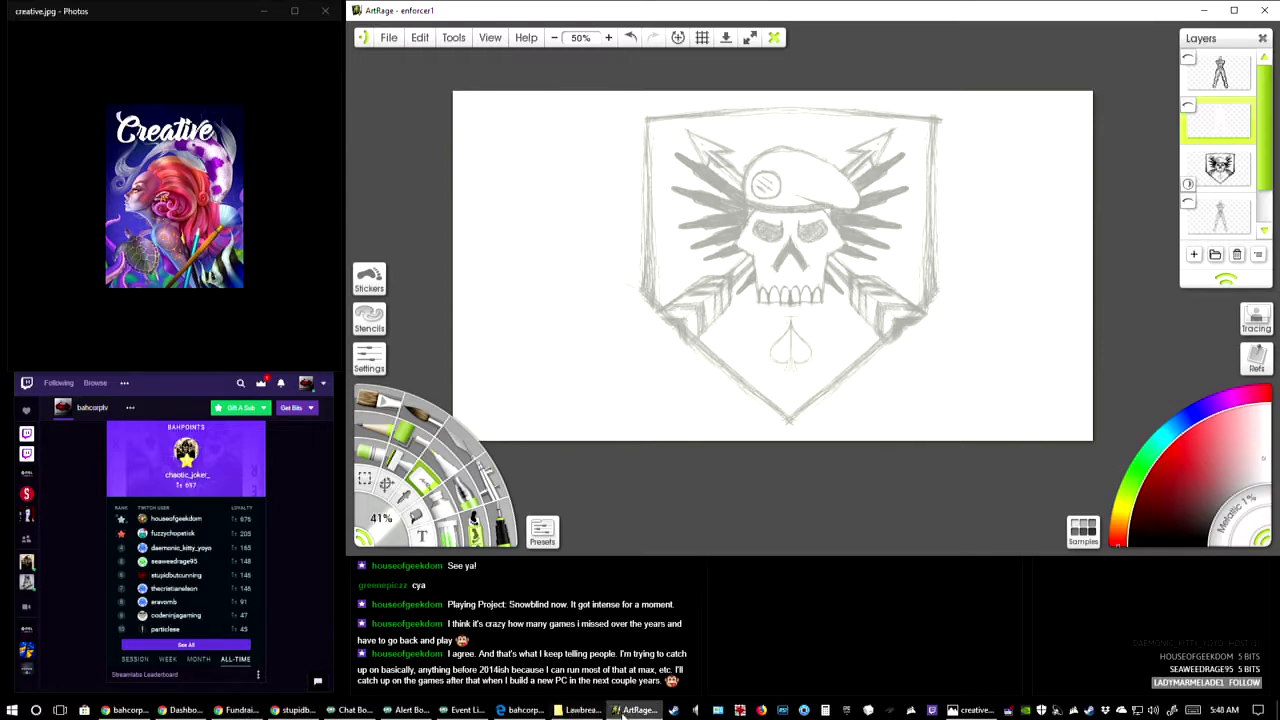
click(240, 713)
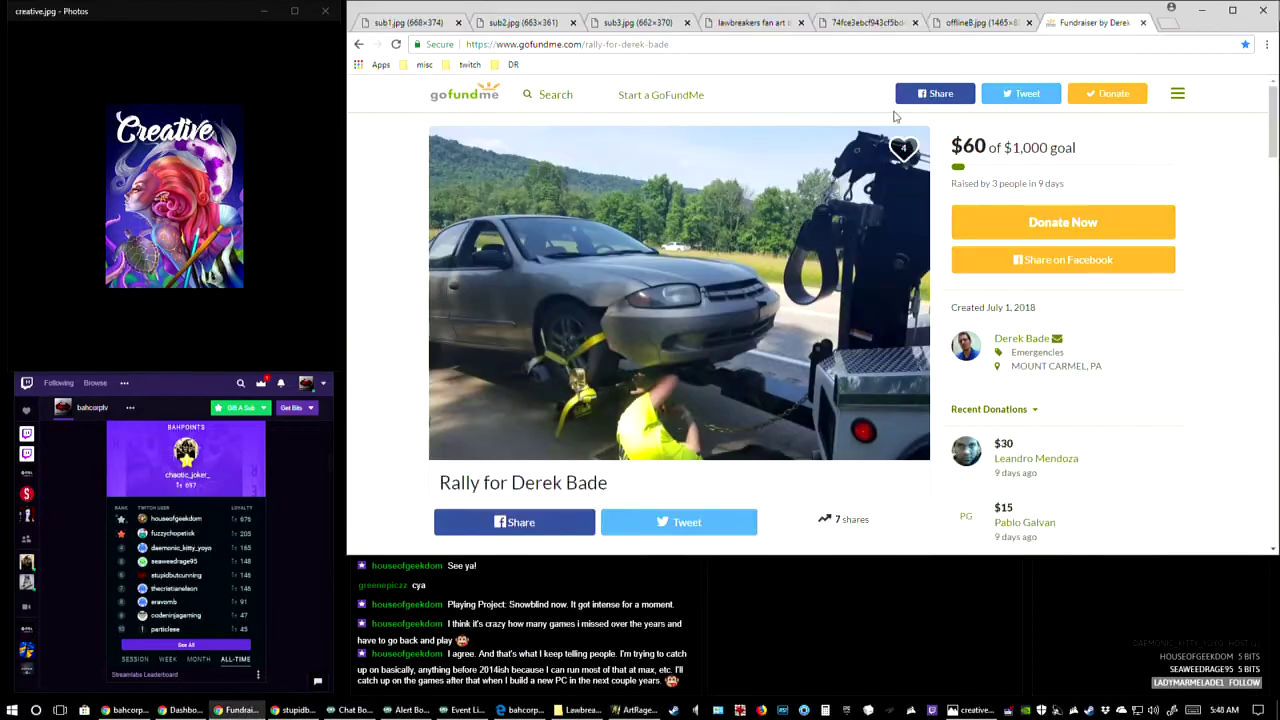
- Open the lawbreakers fan art book PDF and examine its Vanguard class pages and the Enforcer class page
click(745, 22)
scroll(808, 118, up, 4)
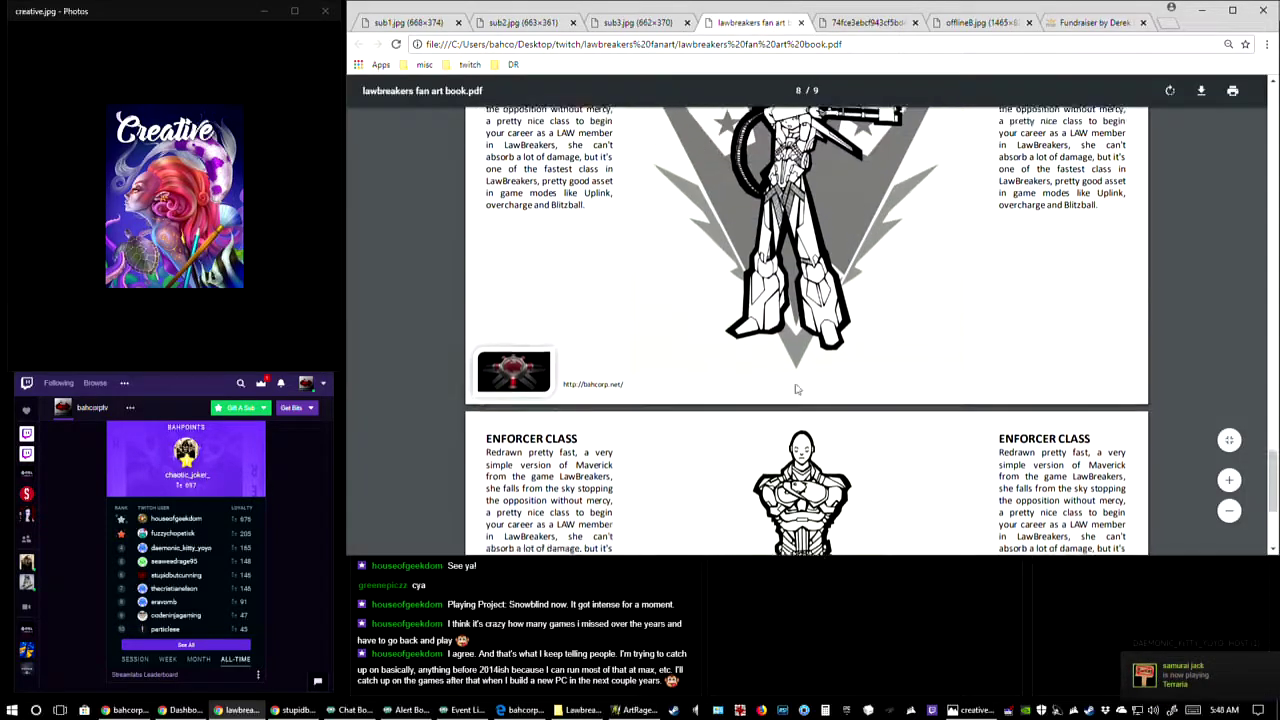
scroll(809, 433, up, 4)
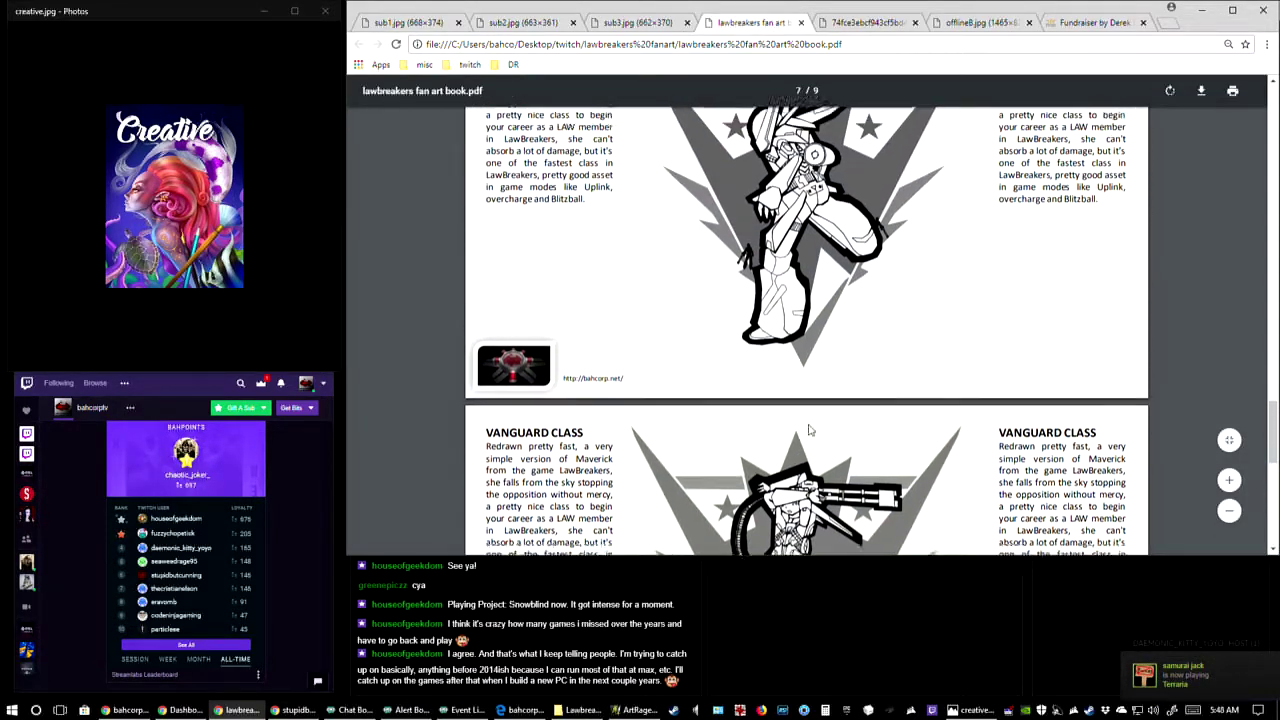
scroll(809, 433, up, 5)
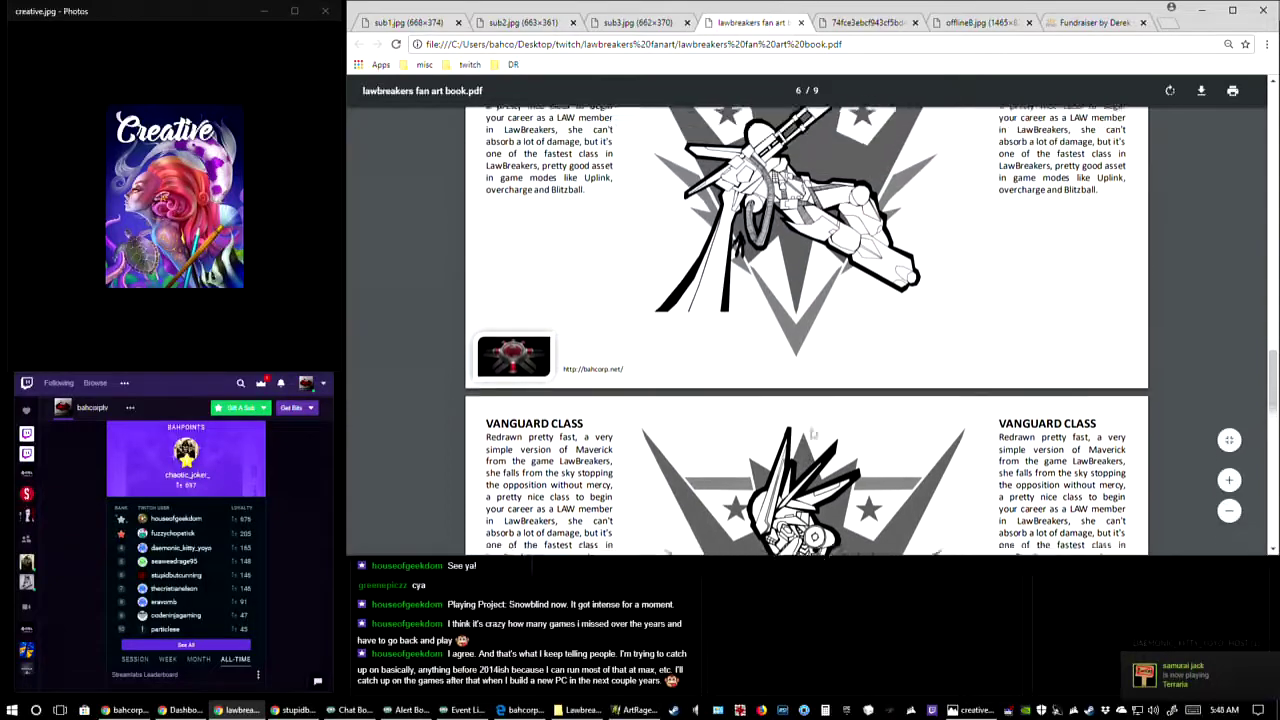
scroll(813, 433, up, 5)
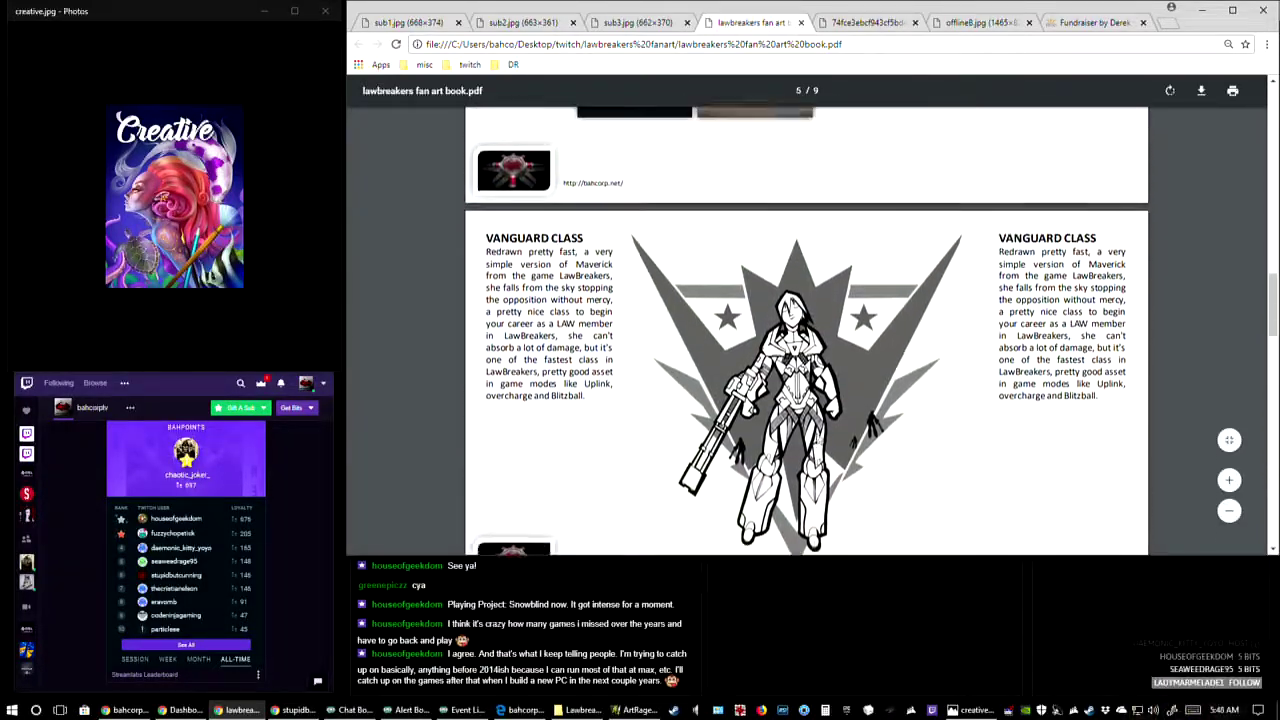
scroll(870, 457, up, 1)
scroll(870, 457, down, 3)
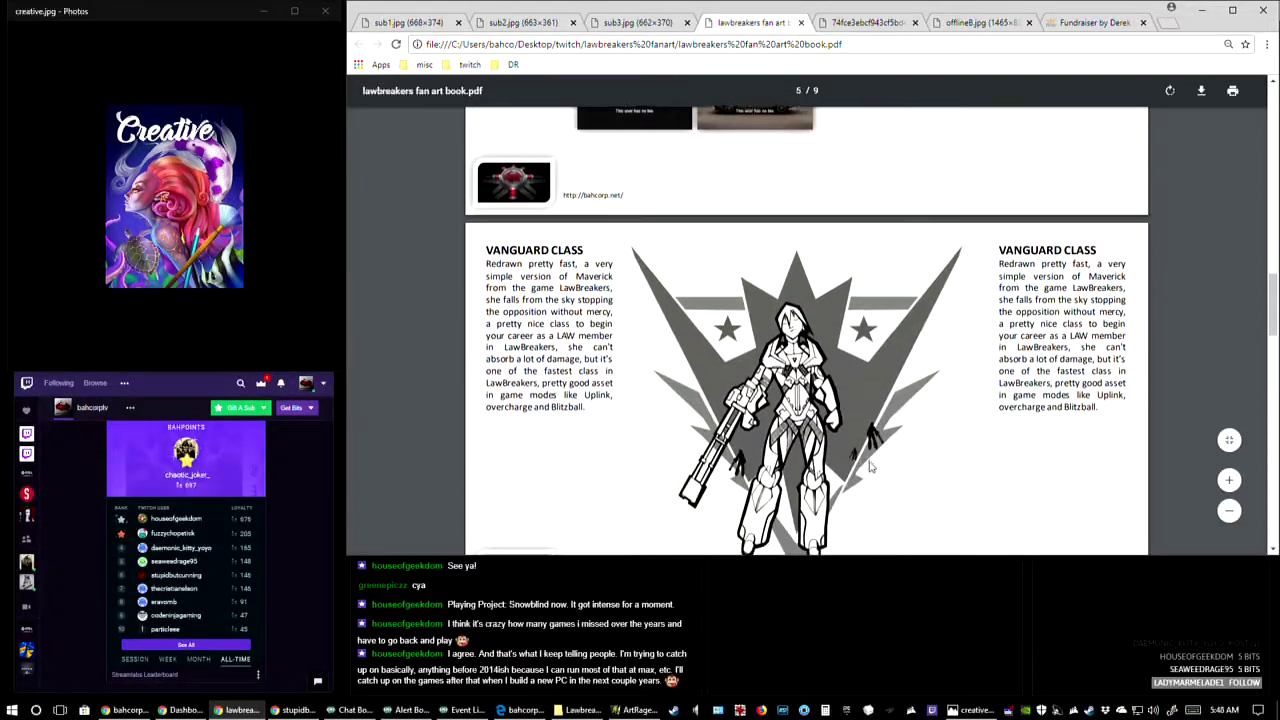
scroll(870, 457, down, 5)
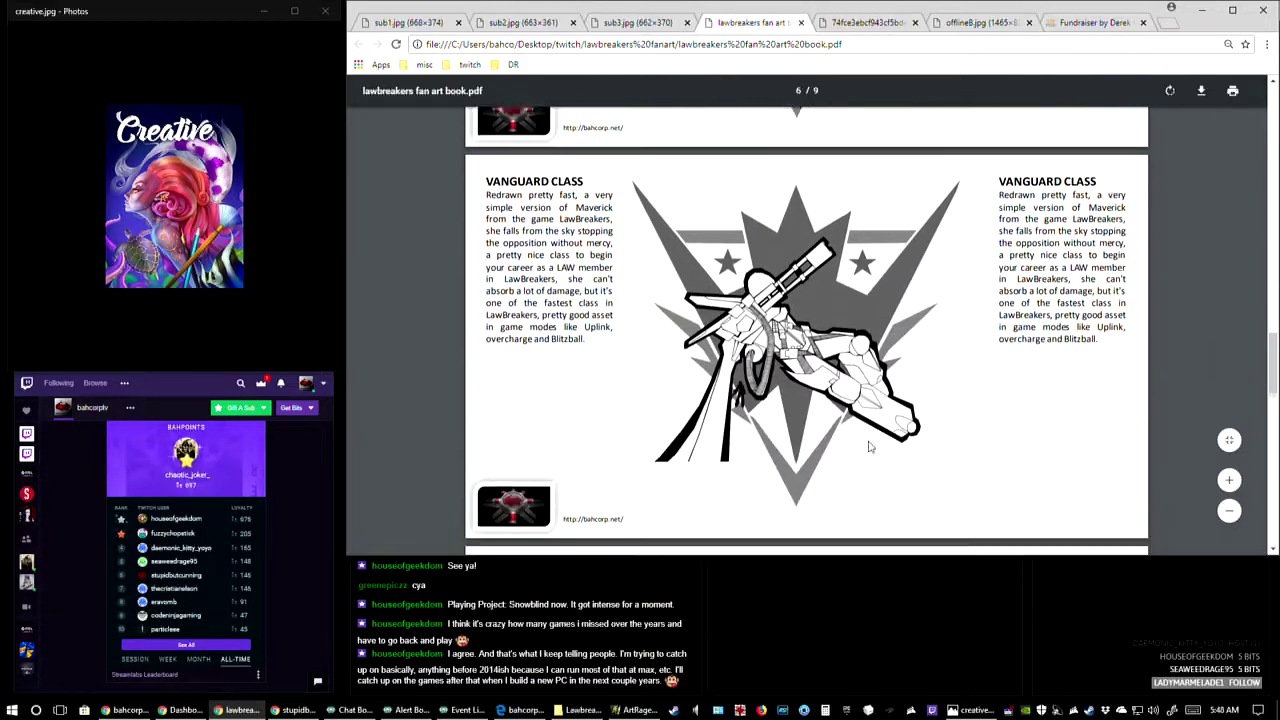
scroll(870, 447, down, 5)
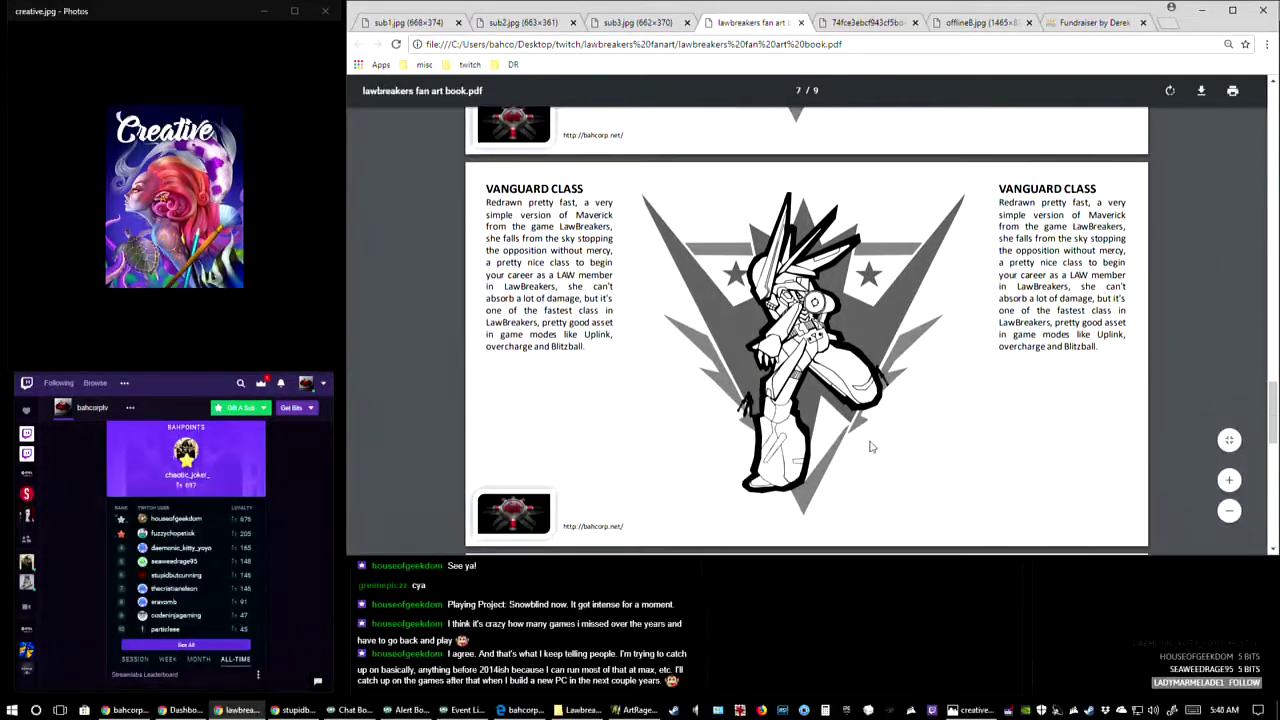
scroll(870, 451, down, 10)
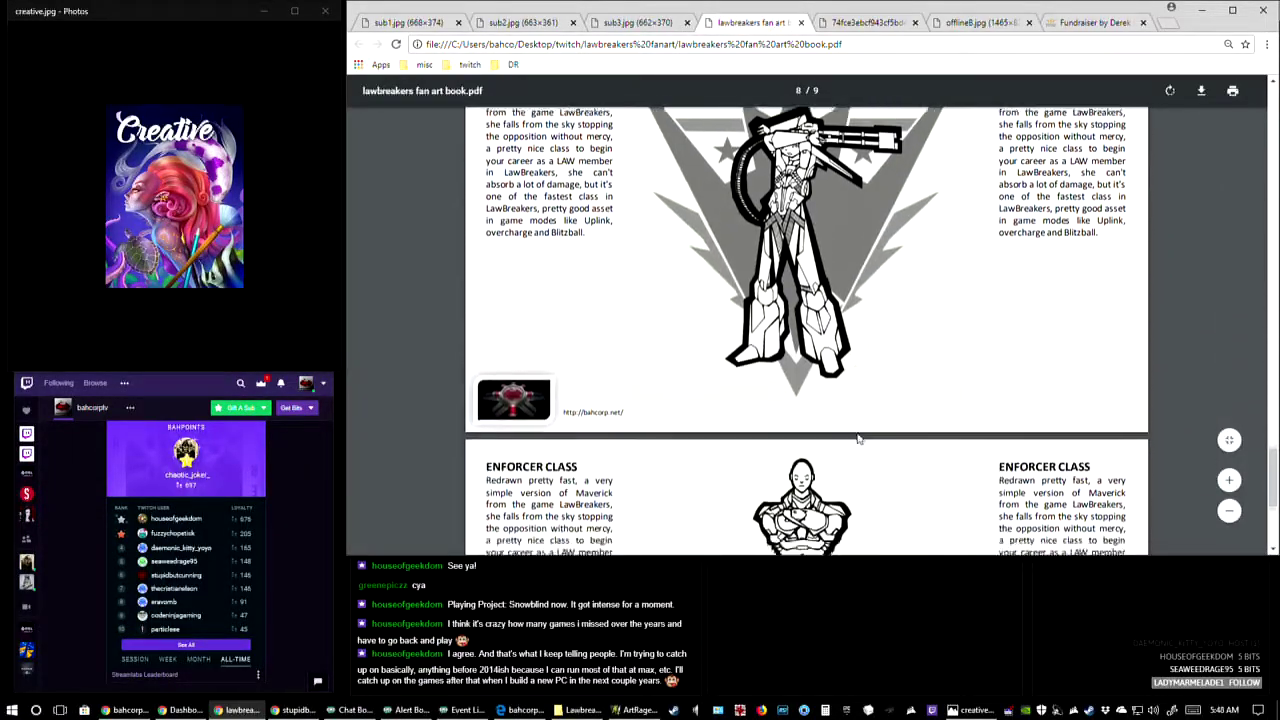
scroll(855, 440, down, 3)
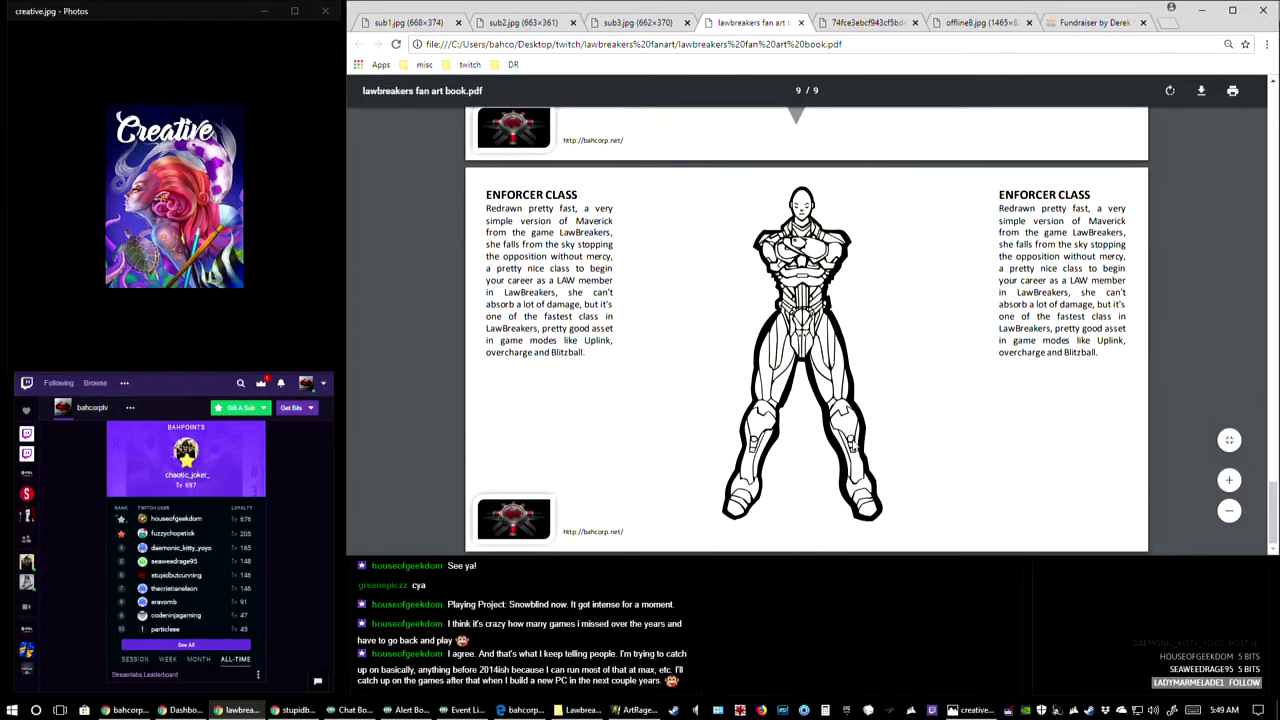
- Look back through the PDF from the Enforcer class page to the first Vanguard class page
scroll(856, 446, up, 3)
scroll(858, 434, down, 3)
scroll(859, 430, up, 3)
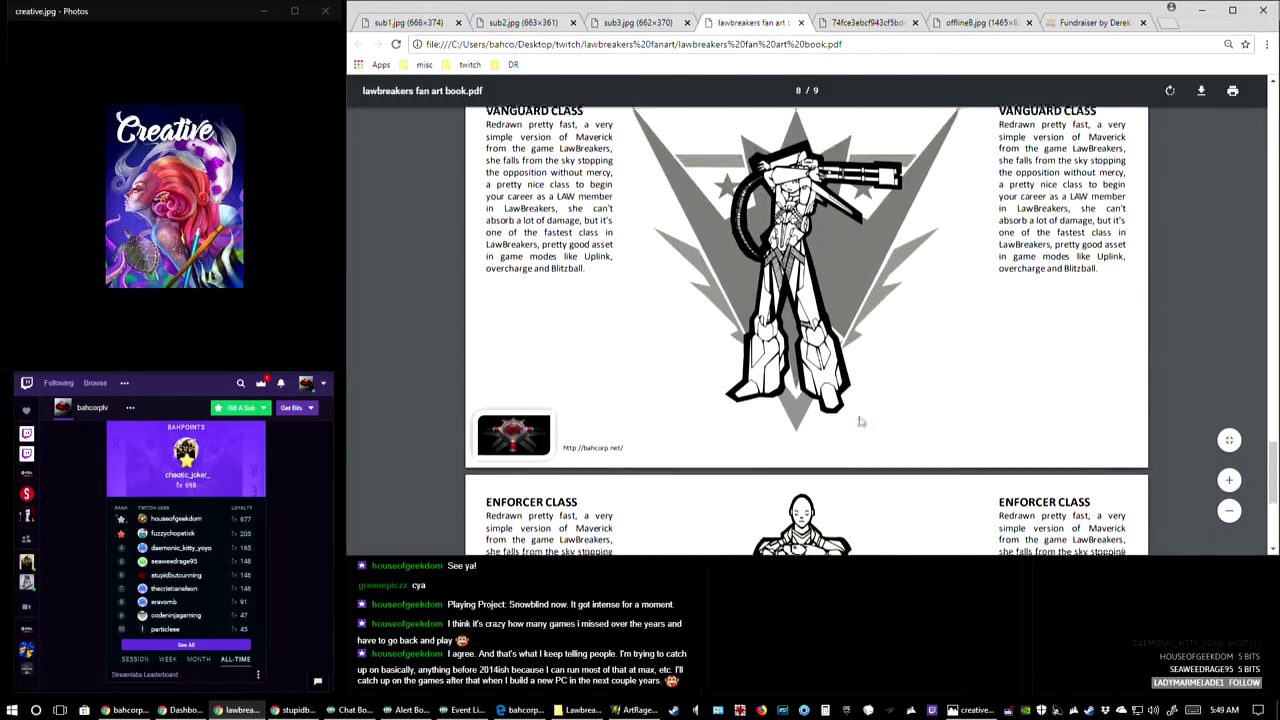
scroll(859, 422, up, 5)
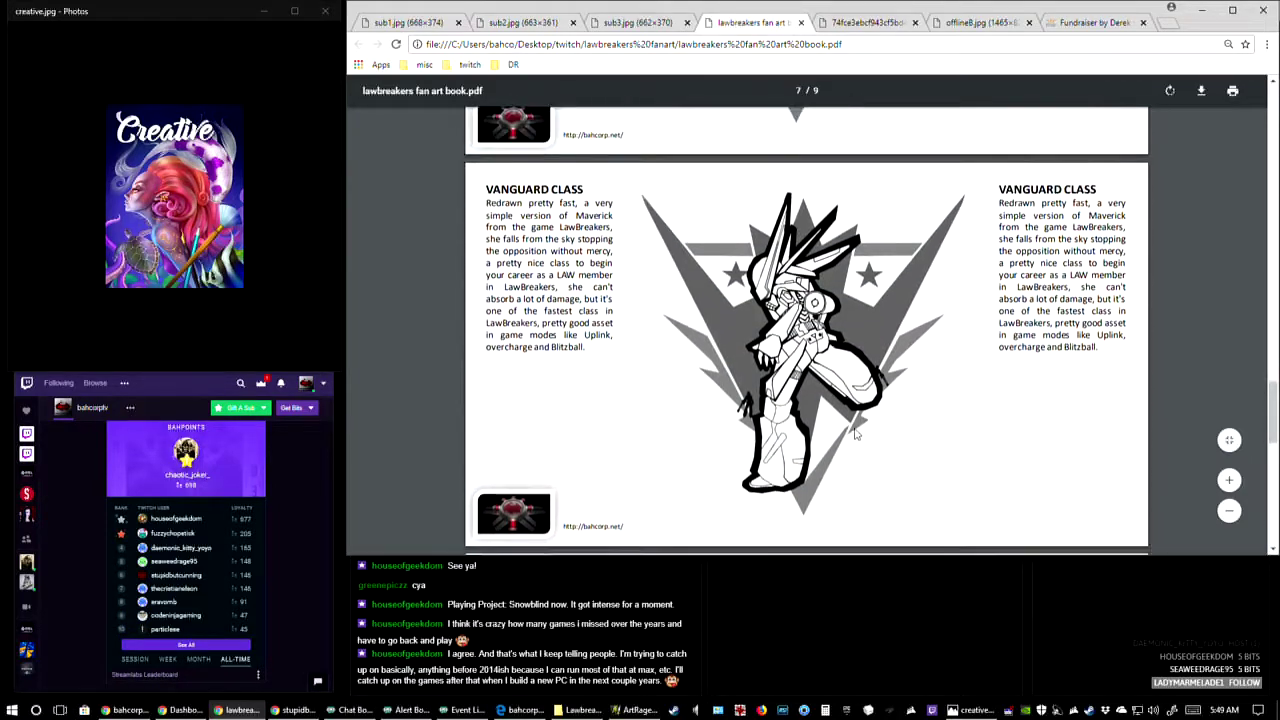
scroll(855, 432, up, 5)
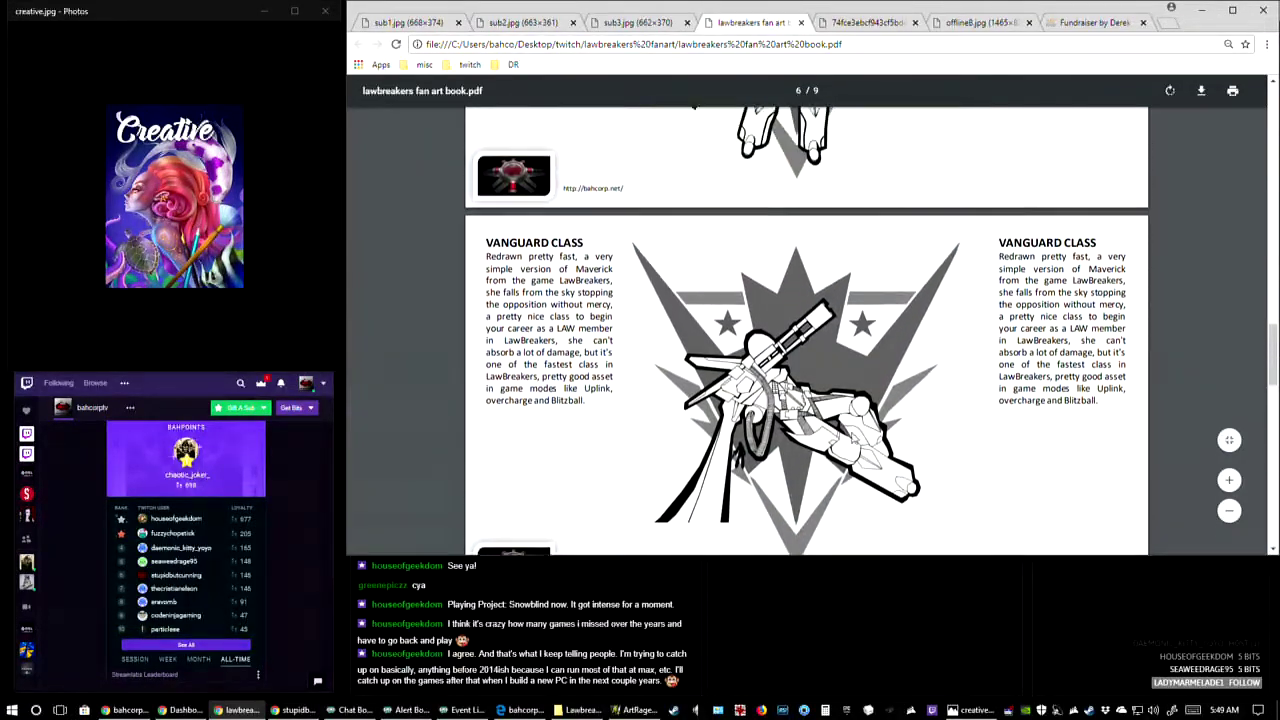
scroll(855, 432, up, 5)
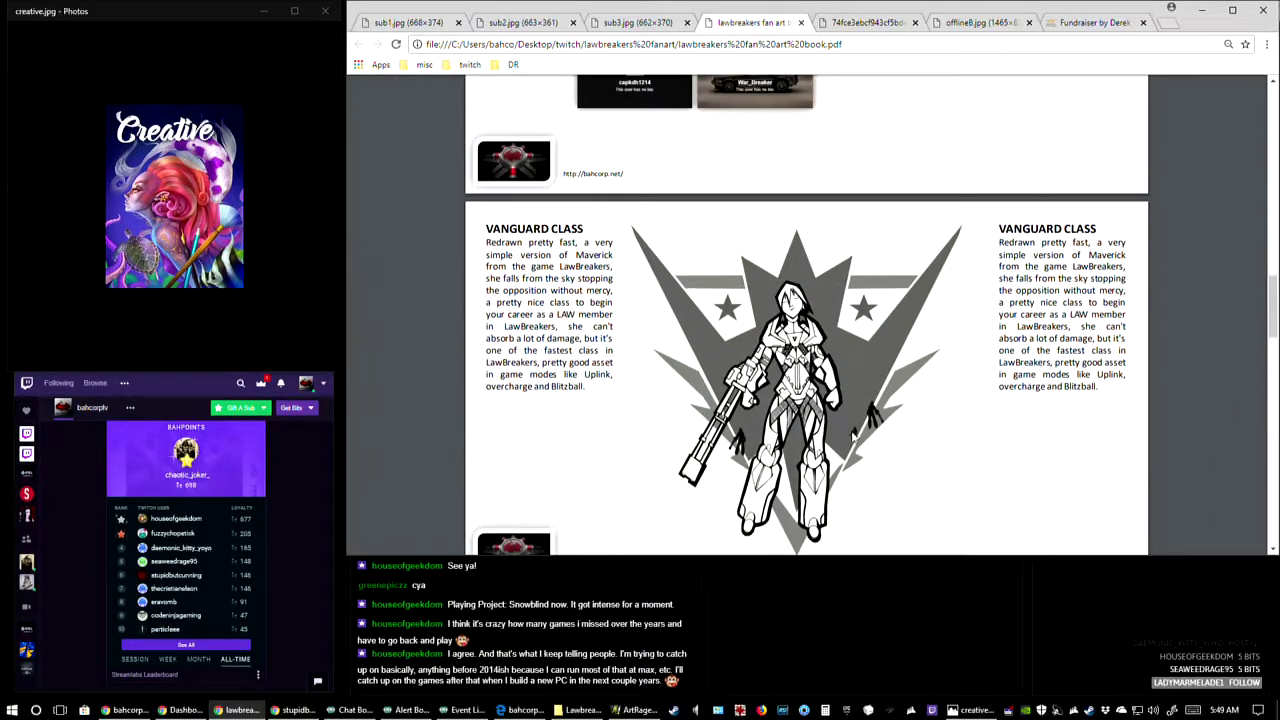
scroll(855, 432, up, 5)
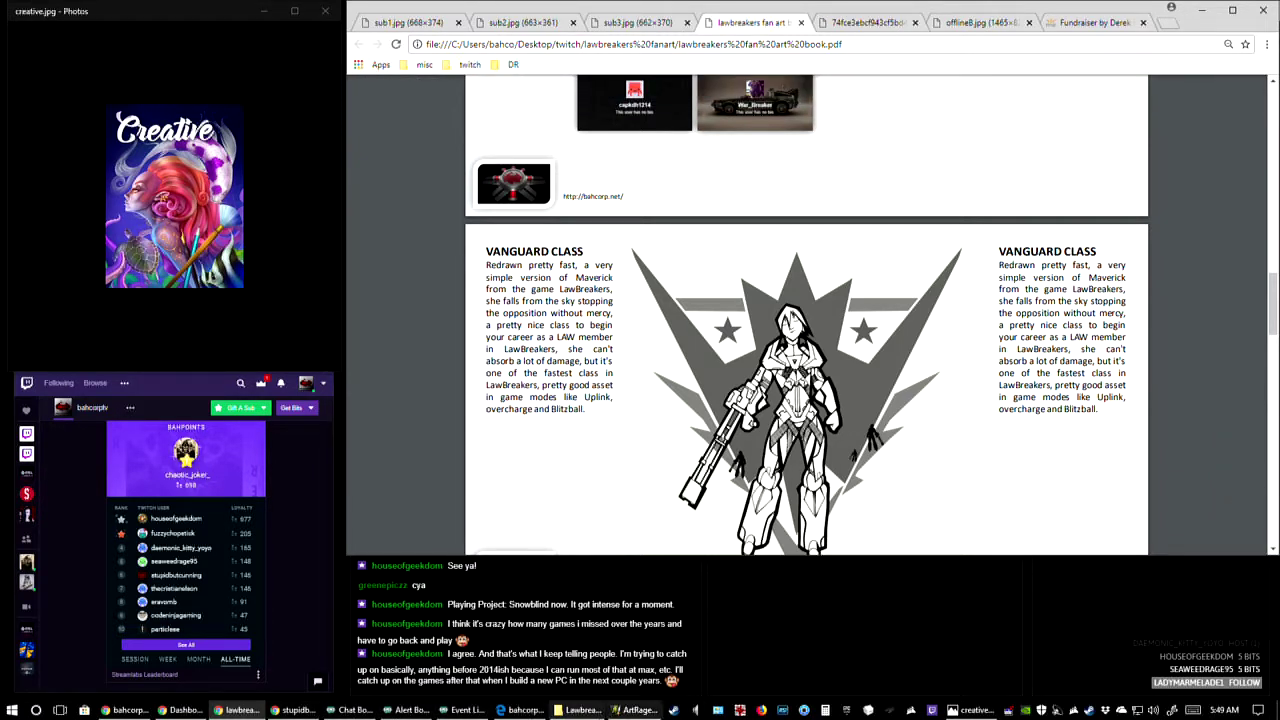
- Switch to the enforcer1 painting in ArtRage and show the figure's line art layer and white fill layer
click(638, 710)
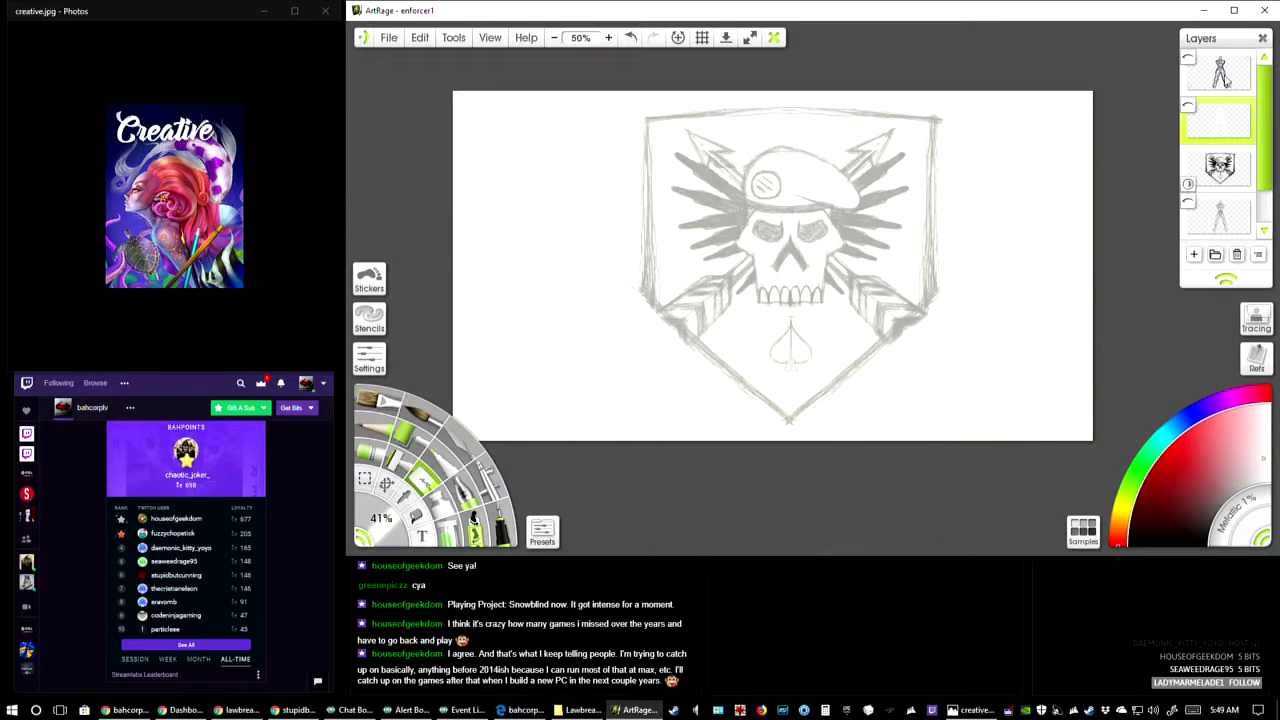
click(1188, 57)
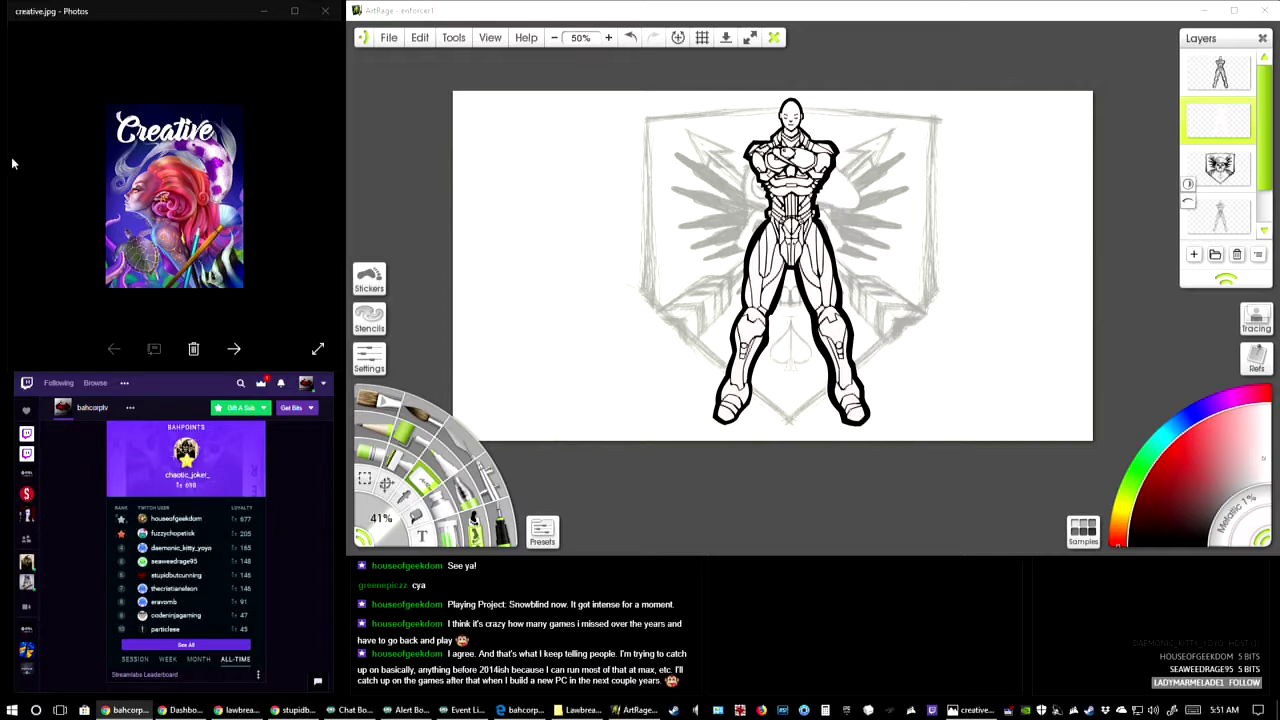
- Switch to Chrome and open the bookmarked SteamCharts page for Chivalry: Medieval Warfare in a new tab
mouse_move(252, 712)
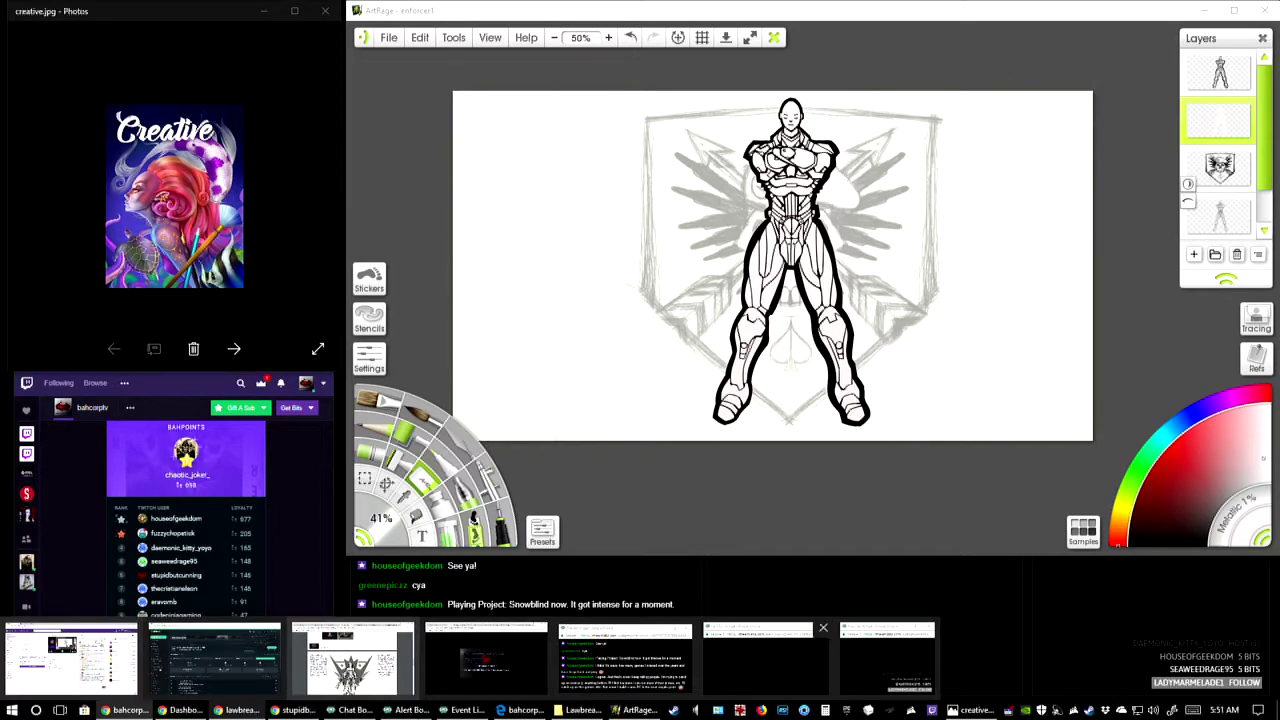
click(376, 662)
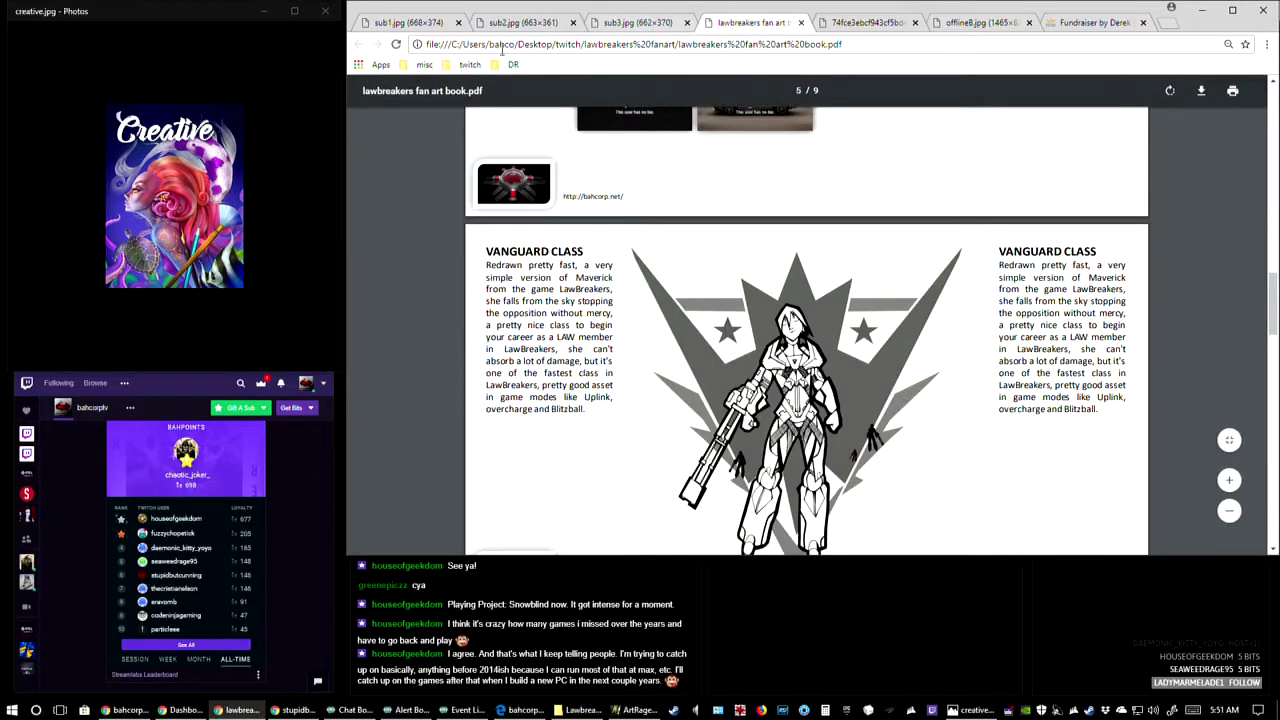
click(1165, 25)
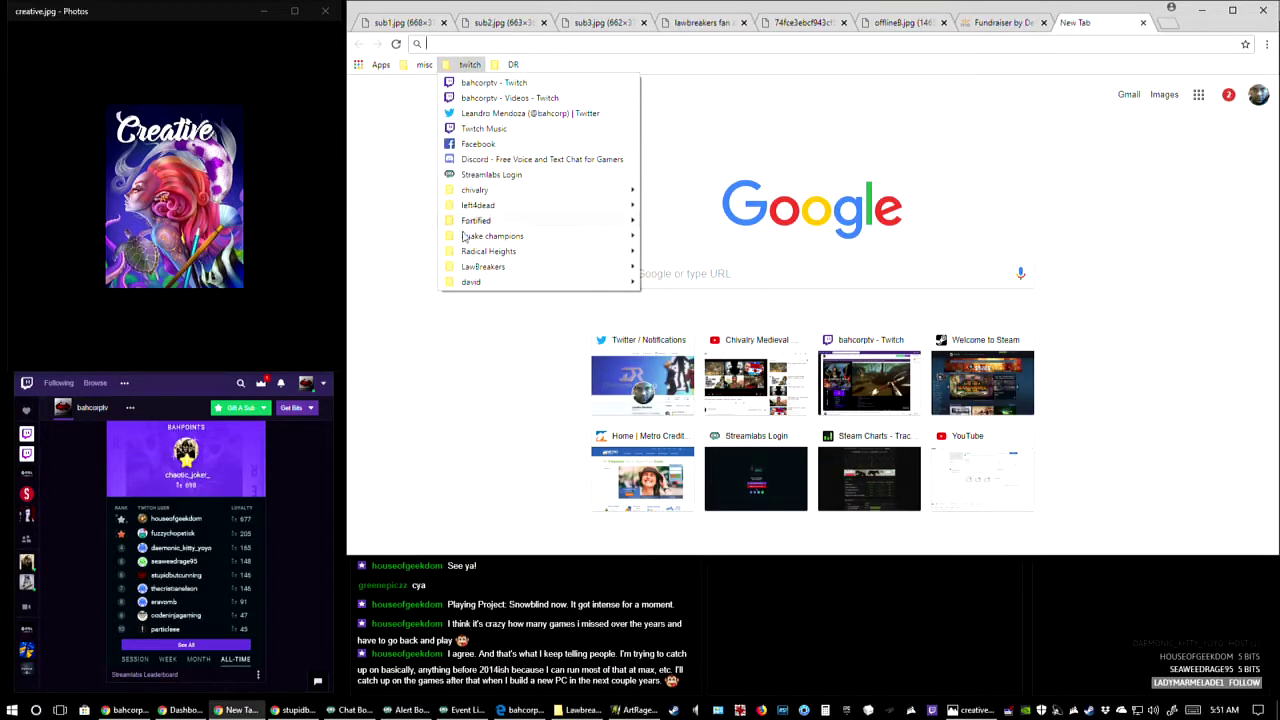
mouse_move(468, 233)
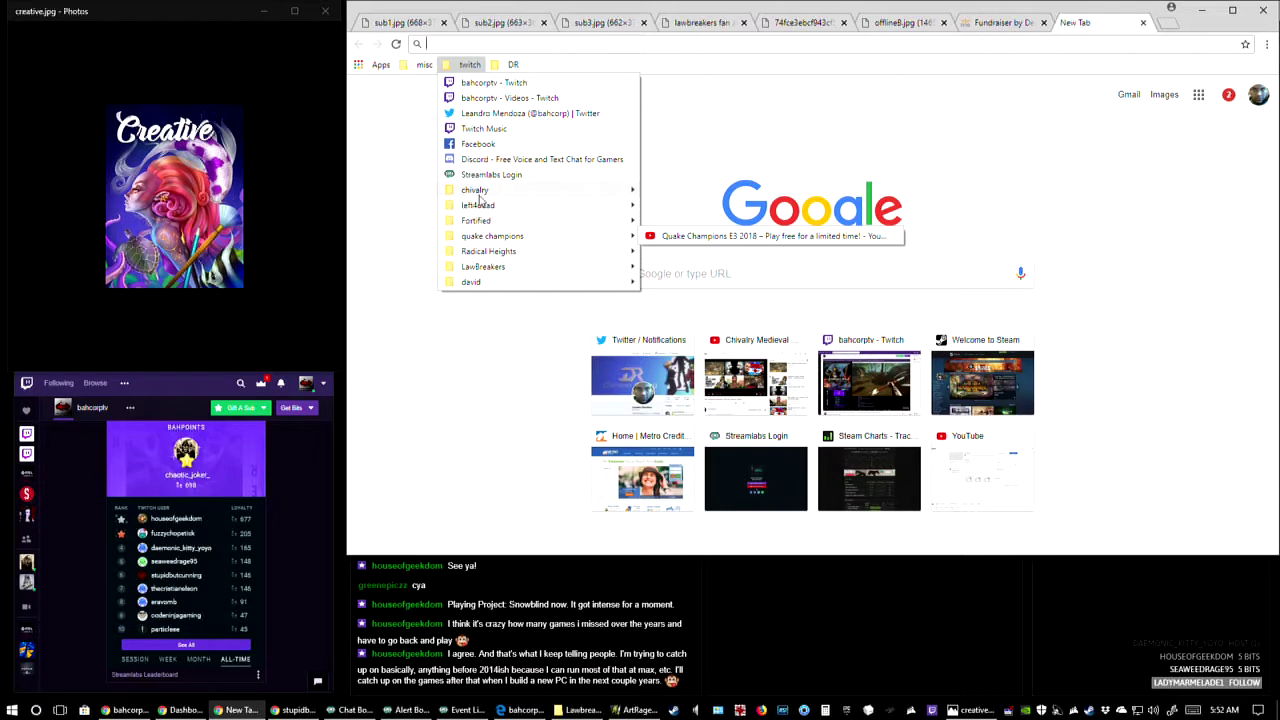
mouse_move(478, 190)
click(686, 206)
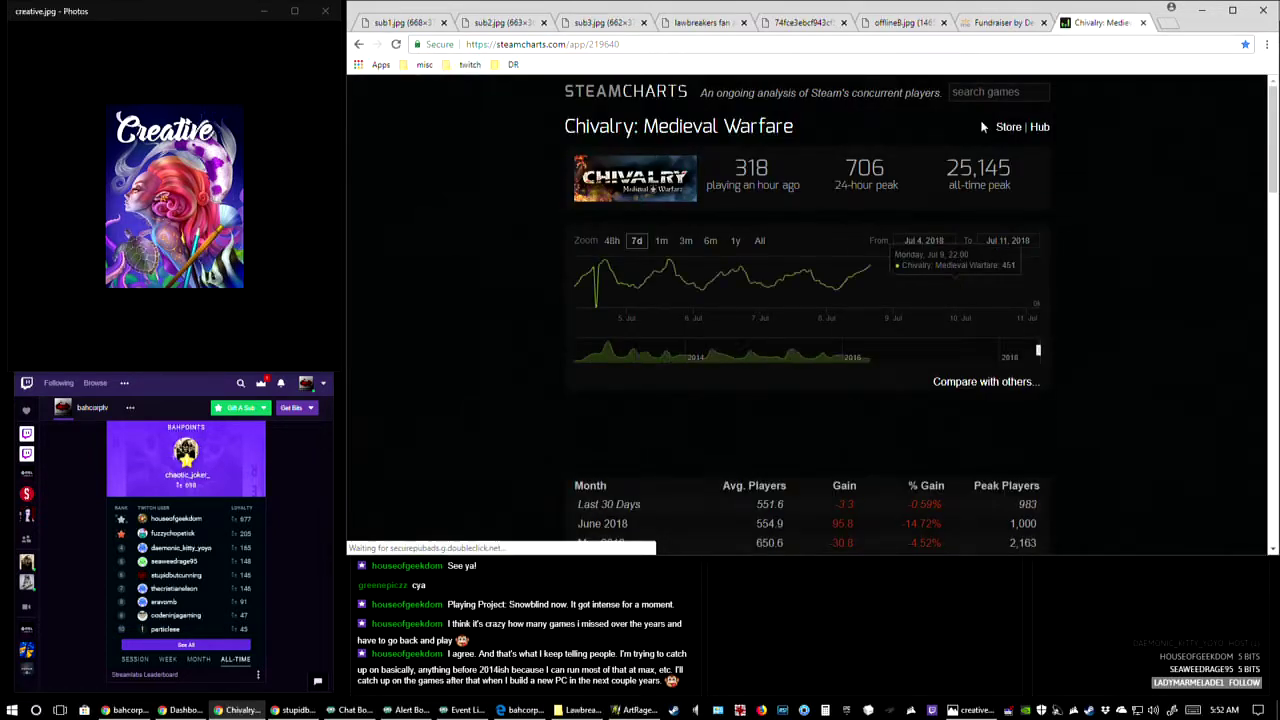
- View the Chivalry: Medieval Warfare store page on Steam and return to its SteamCharts statistics
click(1009, 128)
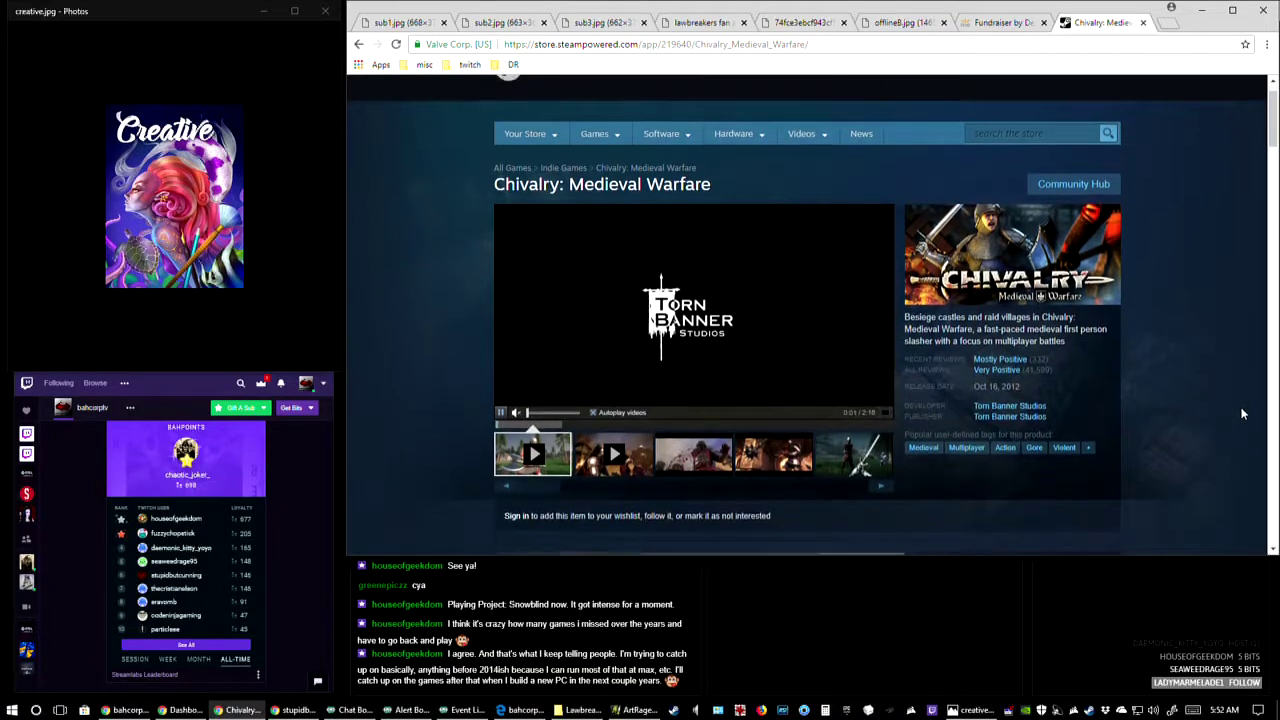
scroll(1240, 410, down, 1)
scroll(1244, 415, down, 1)
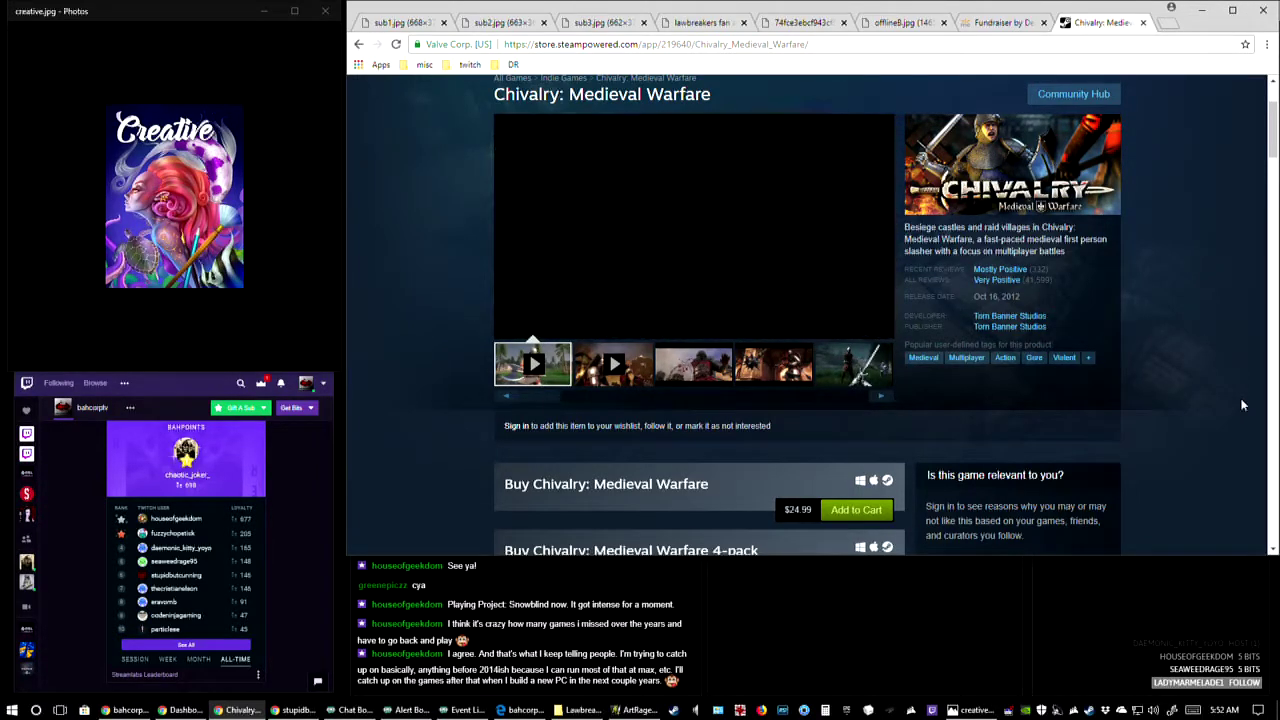
click(360, 44)
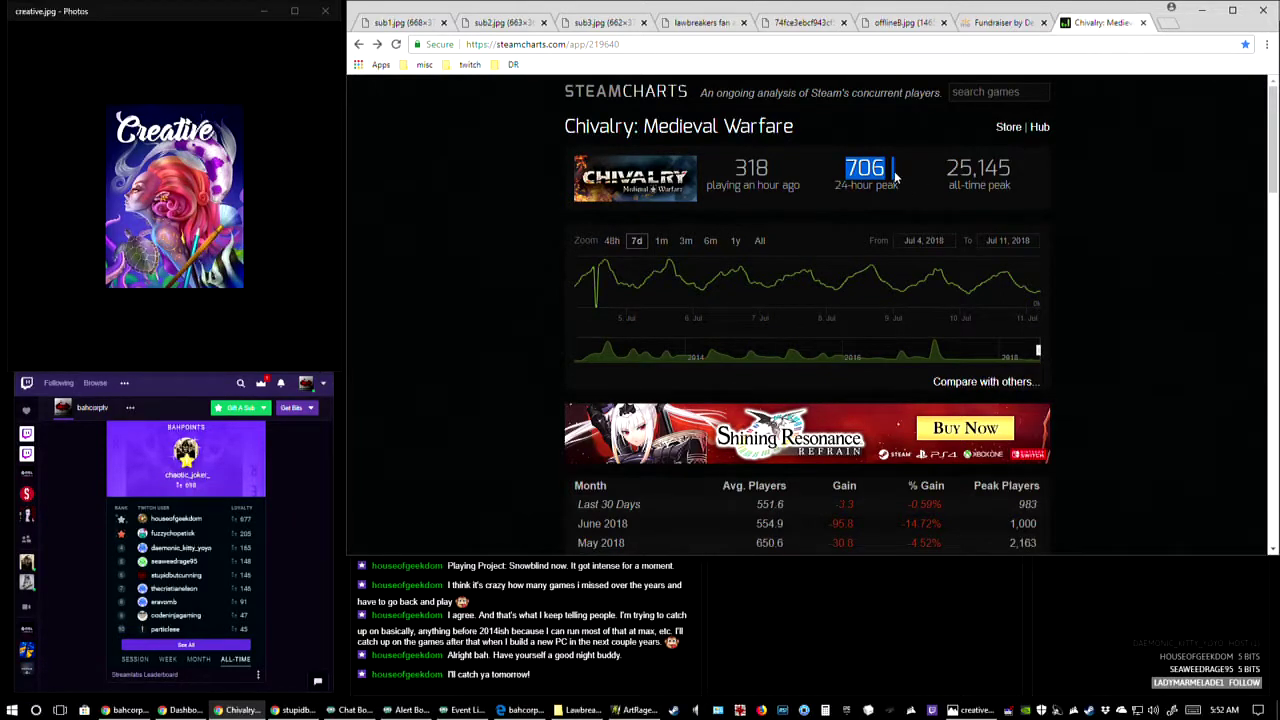
- Reopen Chivalry's Steam store page and examine its purchase options, downloadable content and recent updates
click(1040, 128)
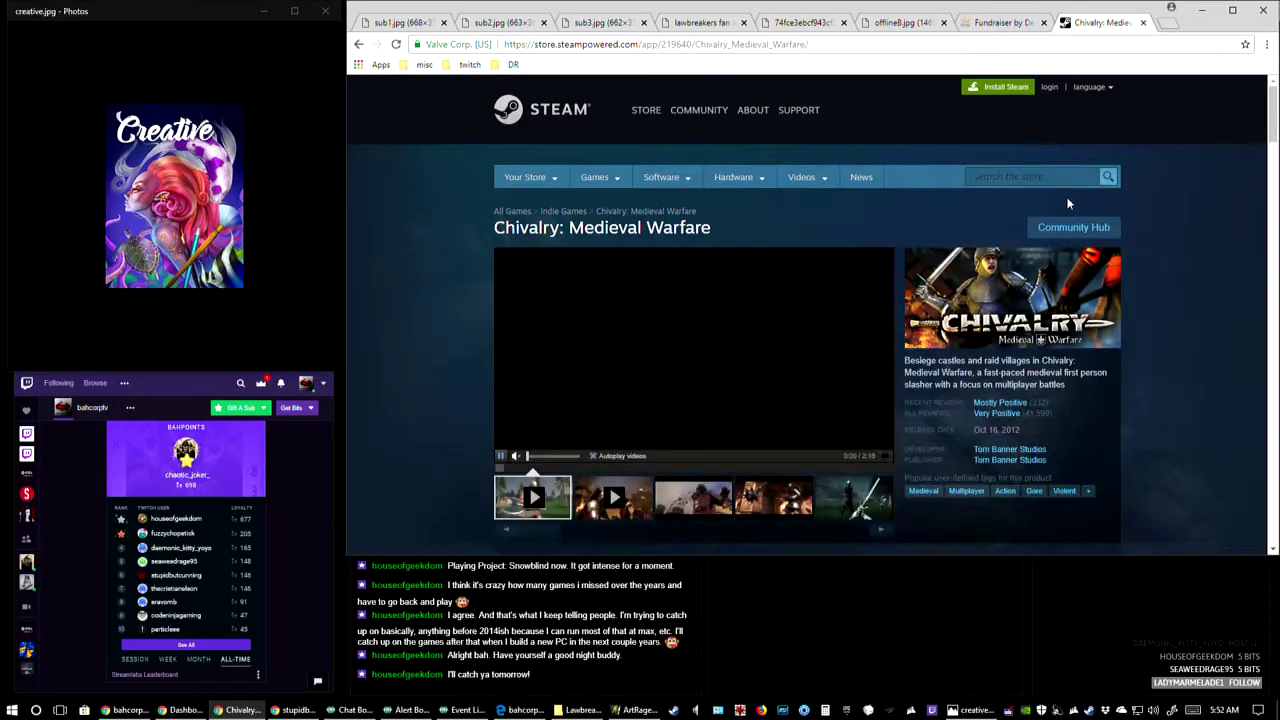
scroll(1117, 220, down, 1)
scroll(1124, 225, down, 4)
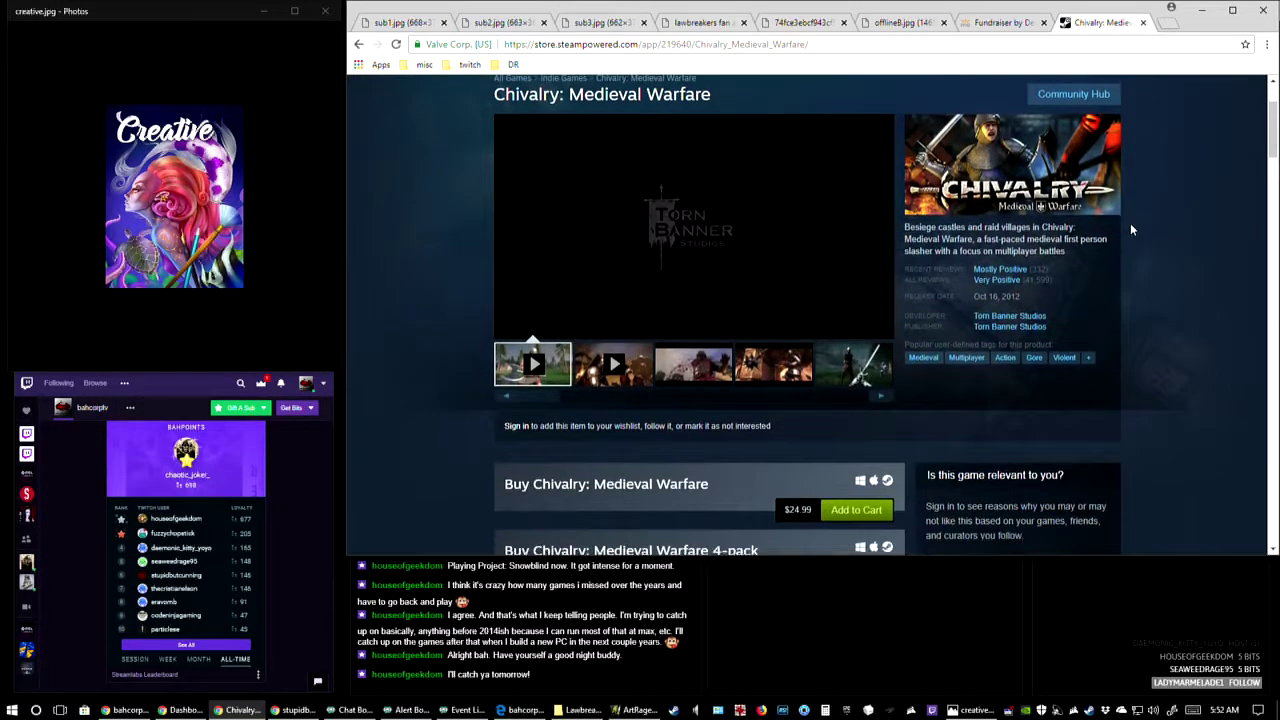
scroll(1136, 241, down, 1)
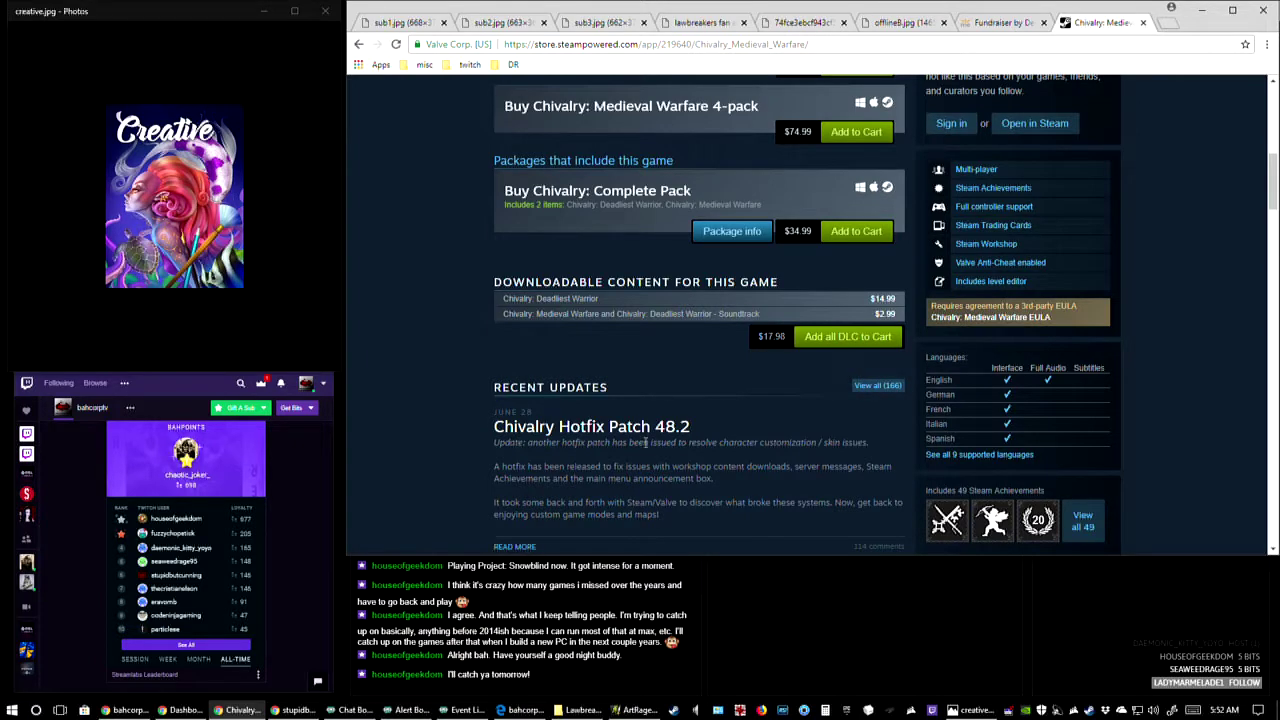
scroll(722, 463, up, 1)
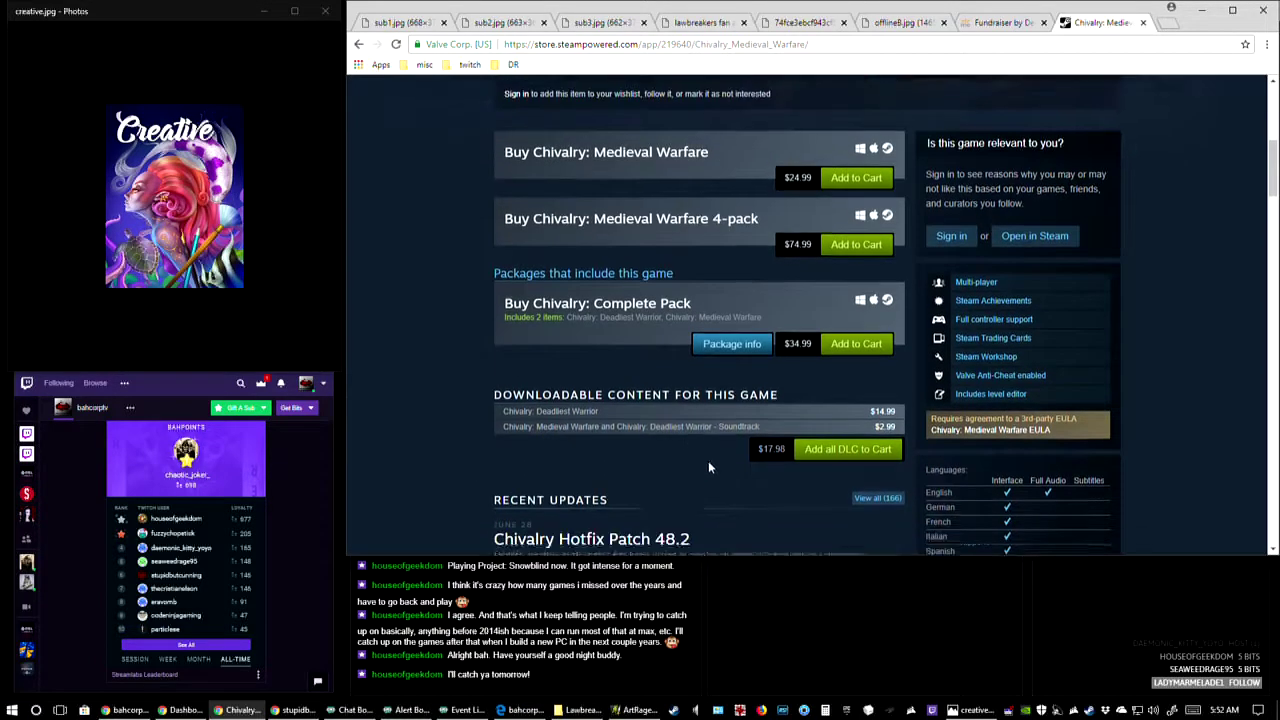
scroll(708, 461, down, 2)
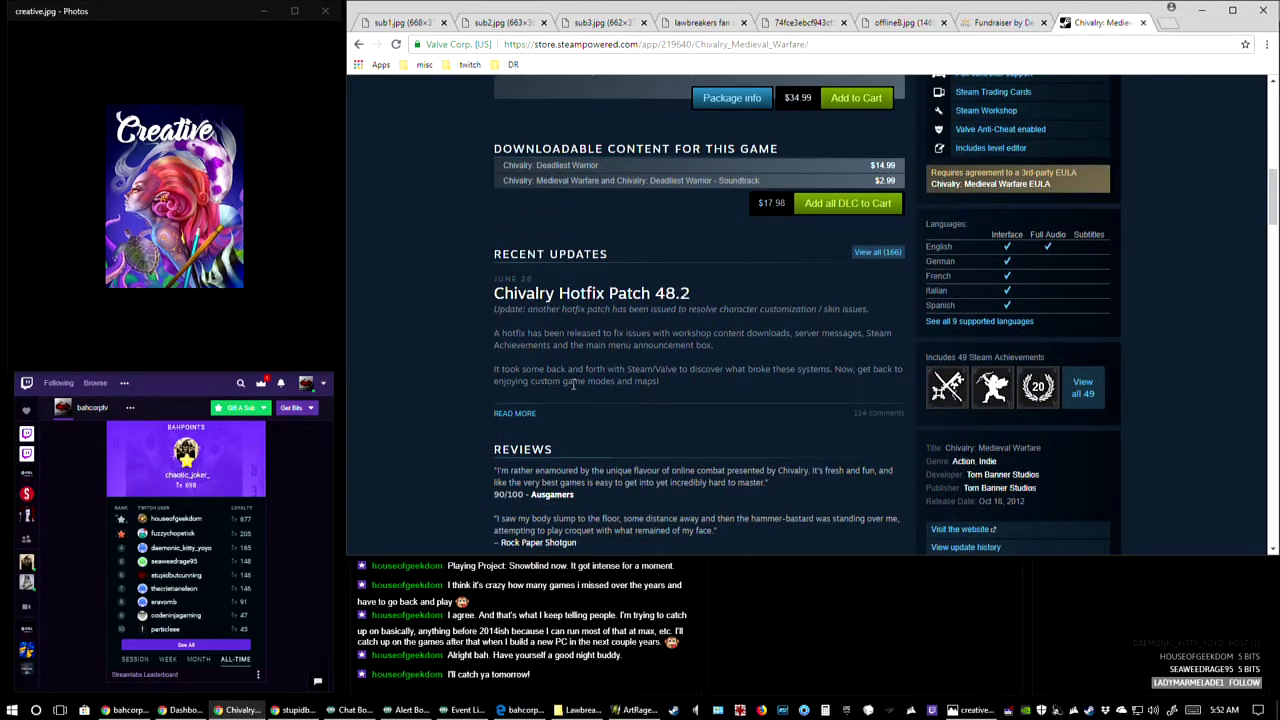
click(725, 384)
- Return to the trailer area of Chivalry's Steam store page and watch the game videos
scroll(750, 385, up, 4)
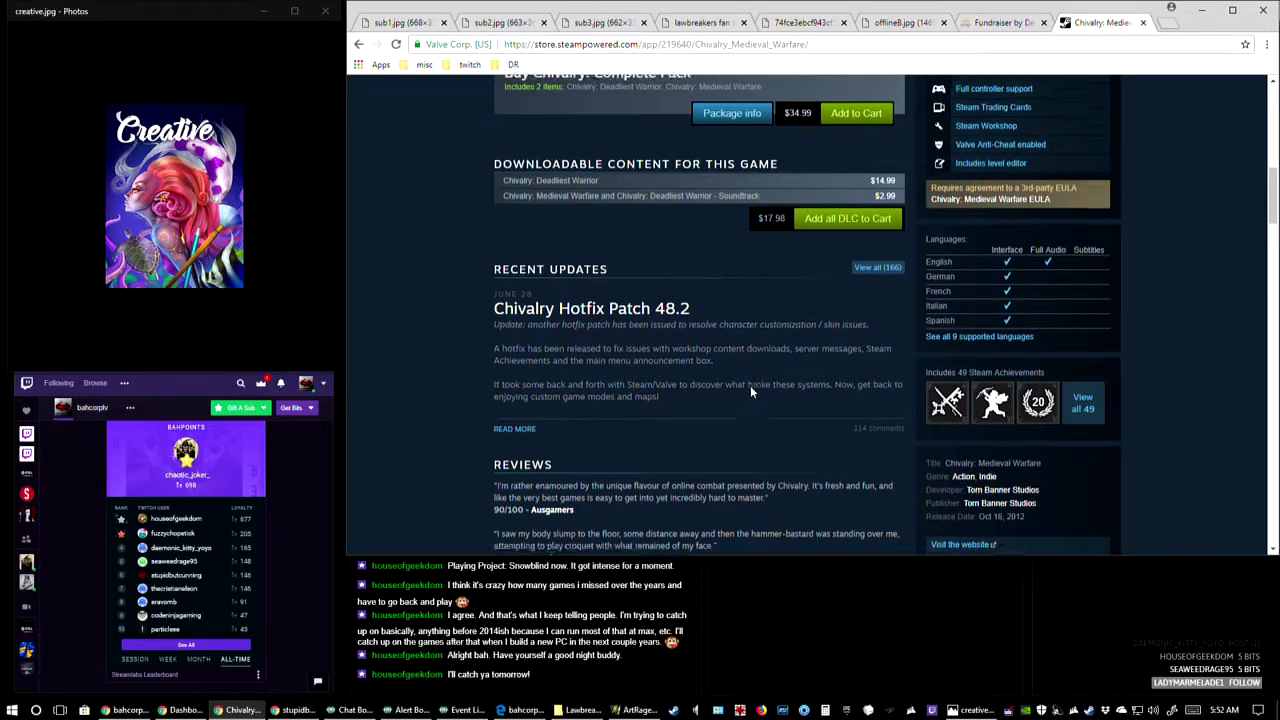
scroll(640, 476, up, 2)
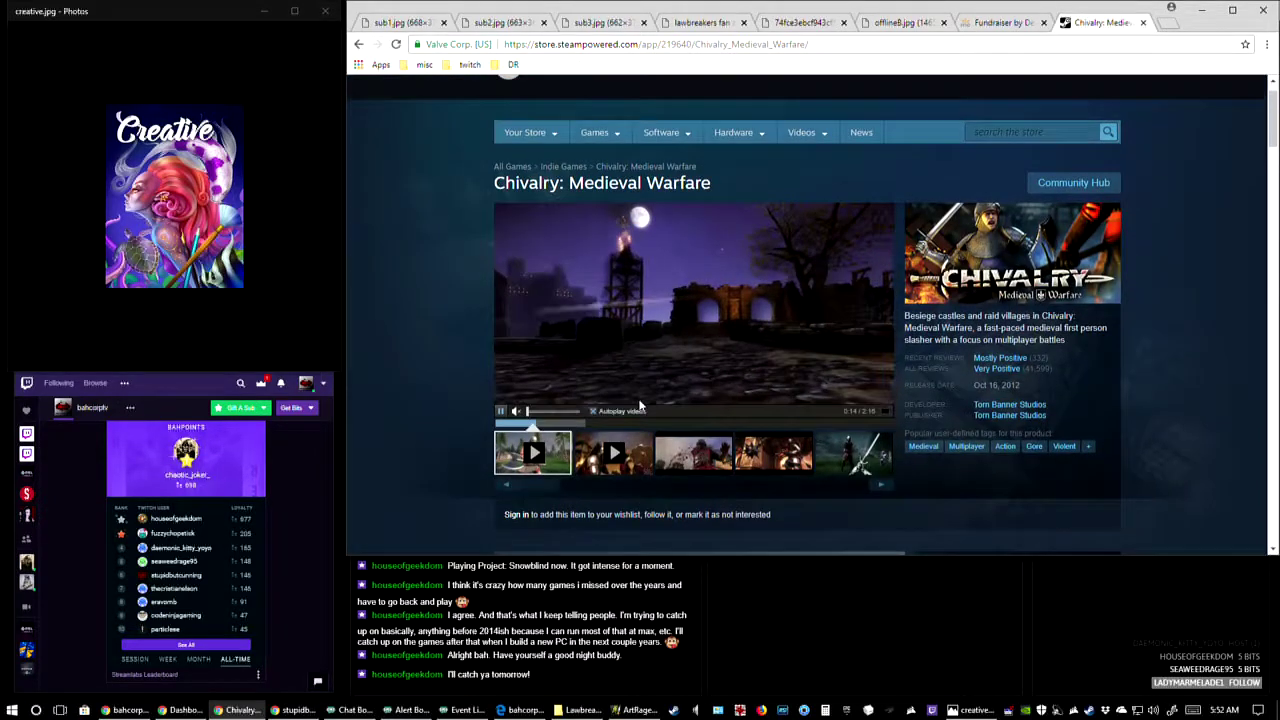
scroll(641, 400, down, 1)
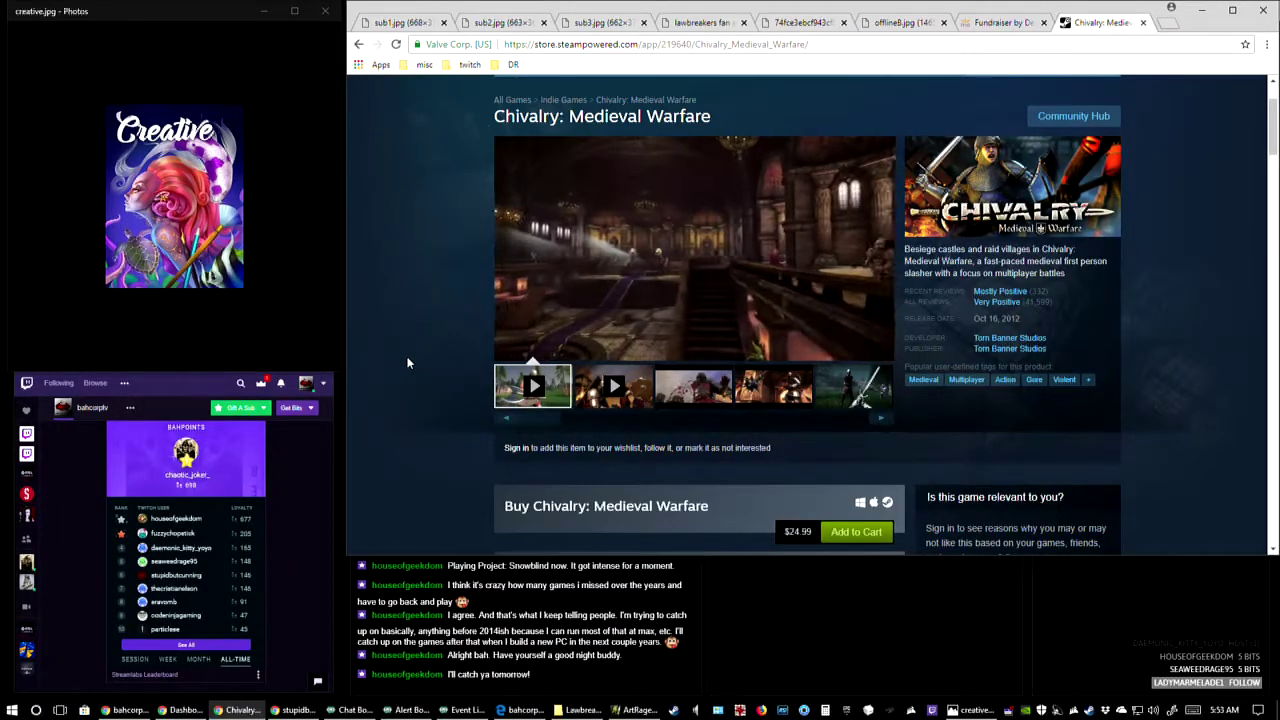
mouse_move(749, 350)
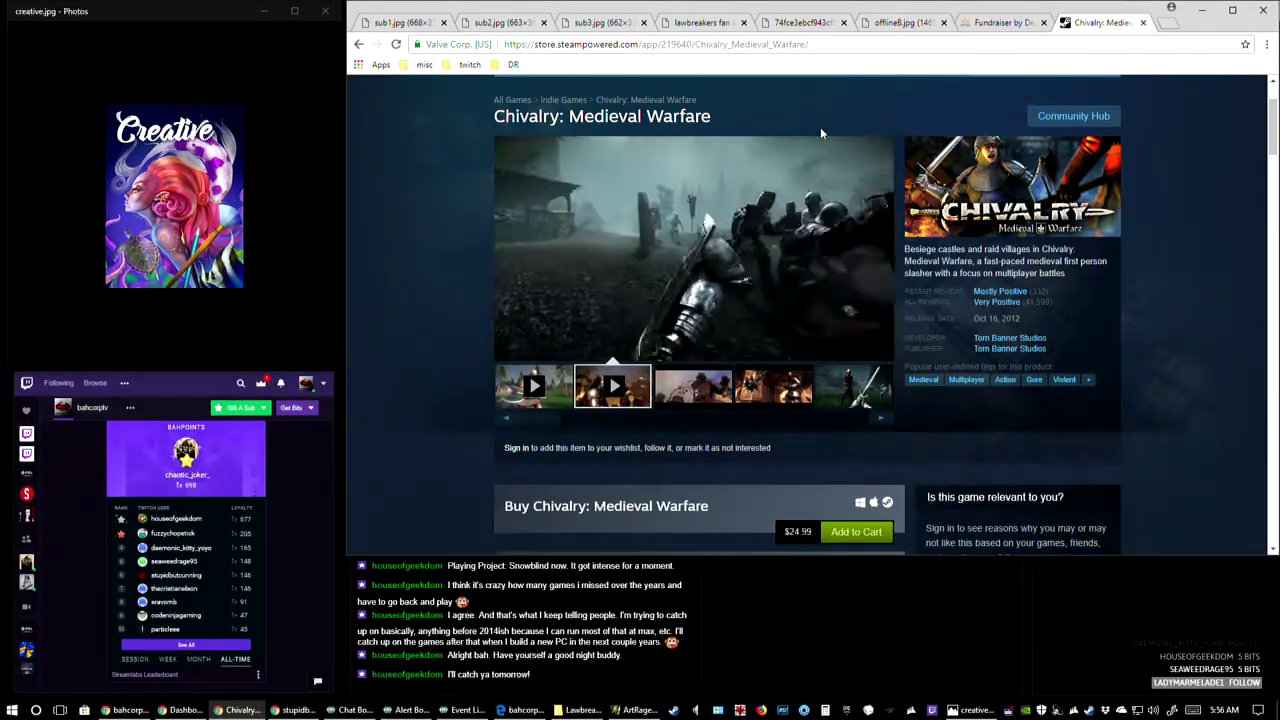
mouse_move(621, 222)
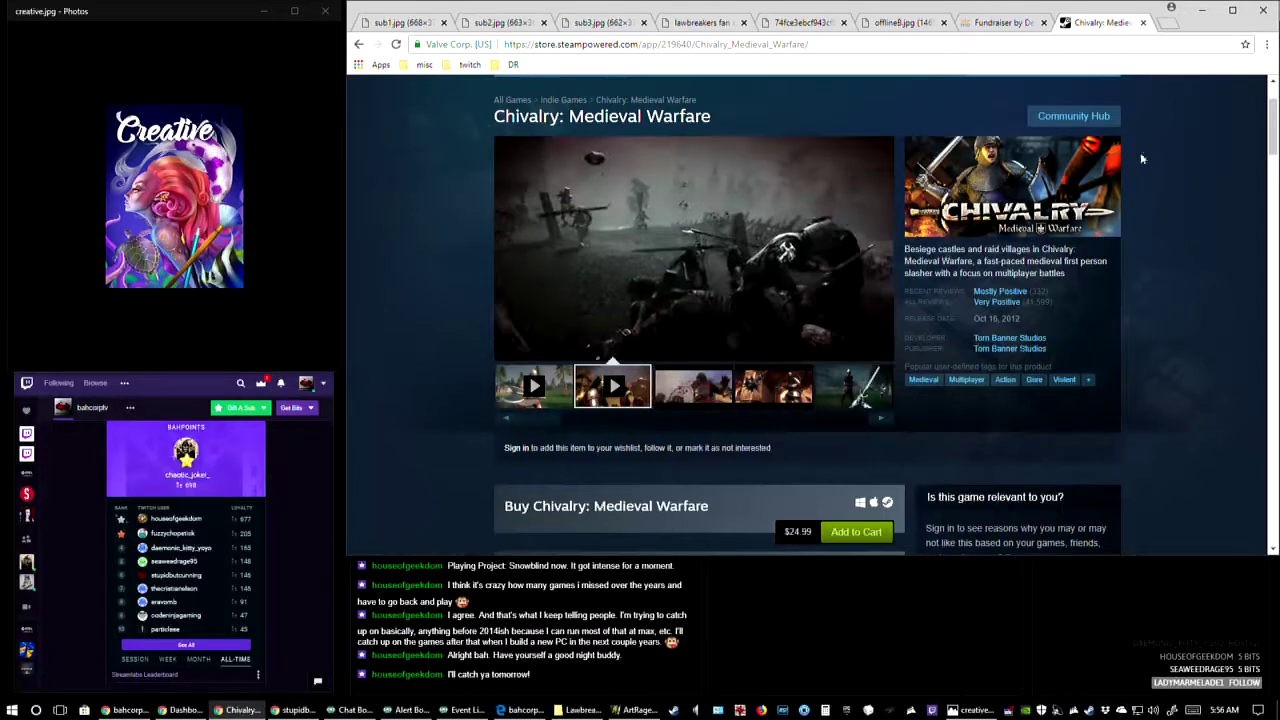
mouse_move(694, 250)
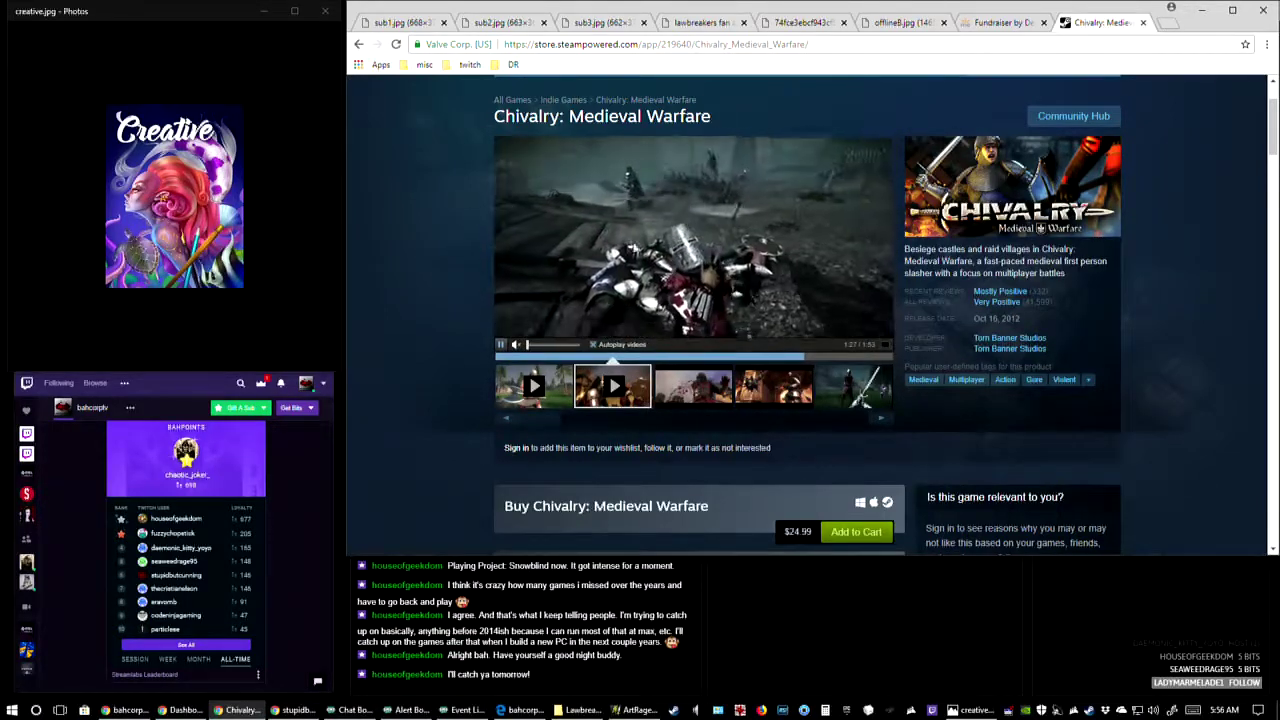
- Switch to ArtRage, maximize the creative.jpg image in Photos, and switch to the bahcorptv window in Chrome
click(640, 709)
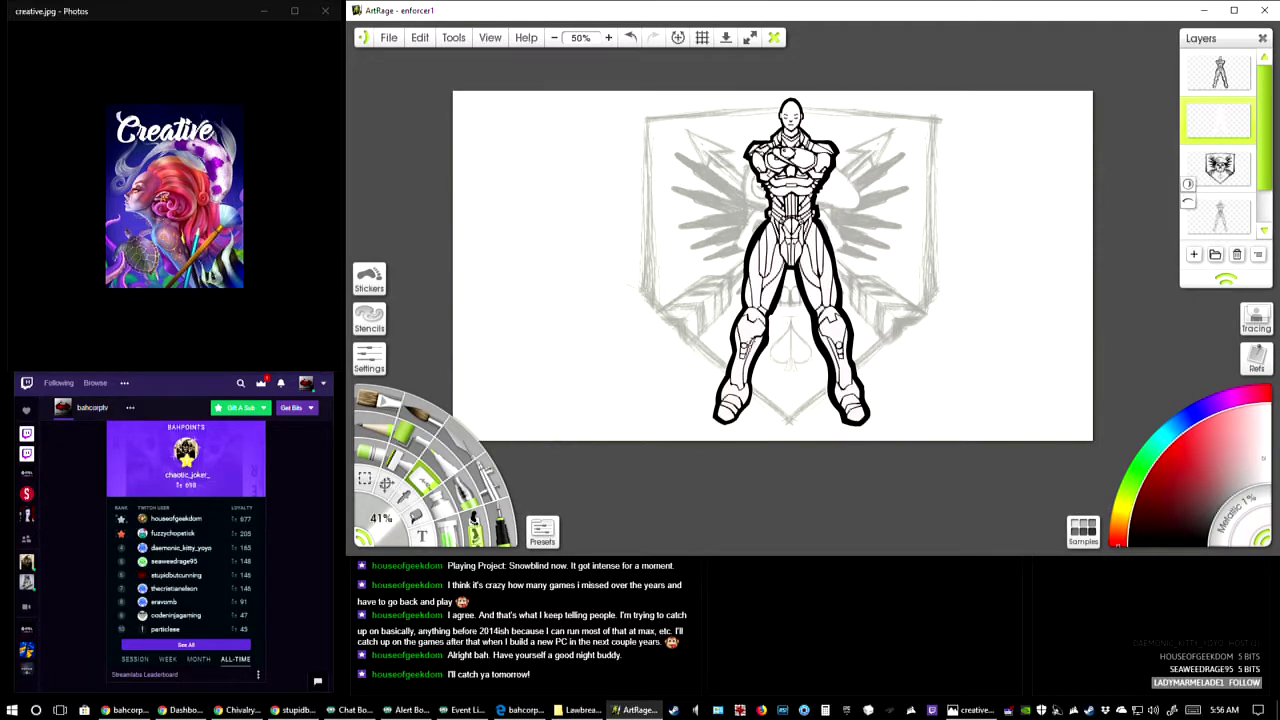
click(294, 11)
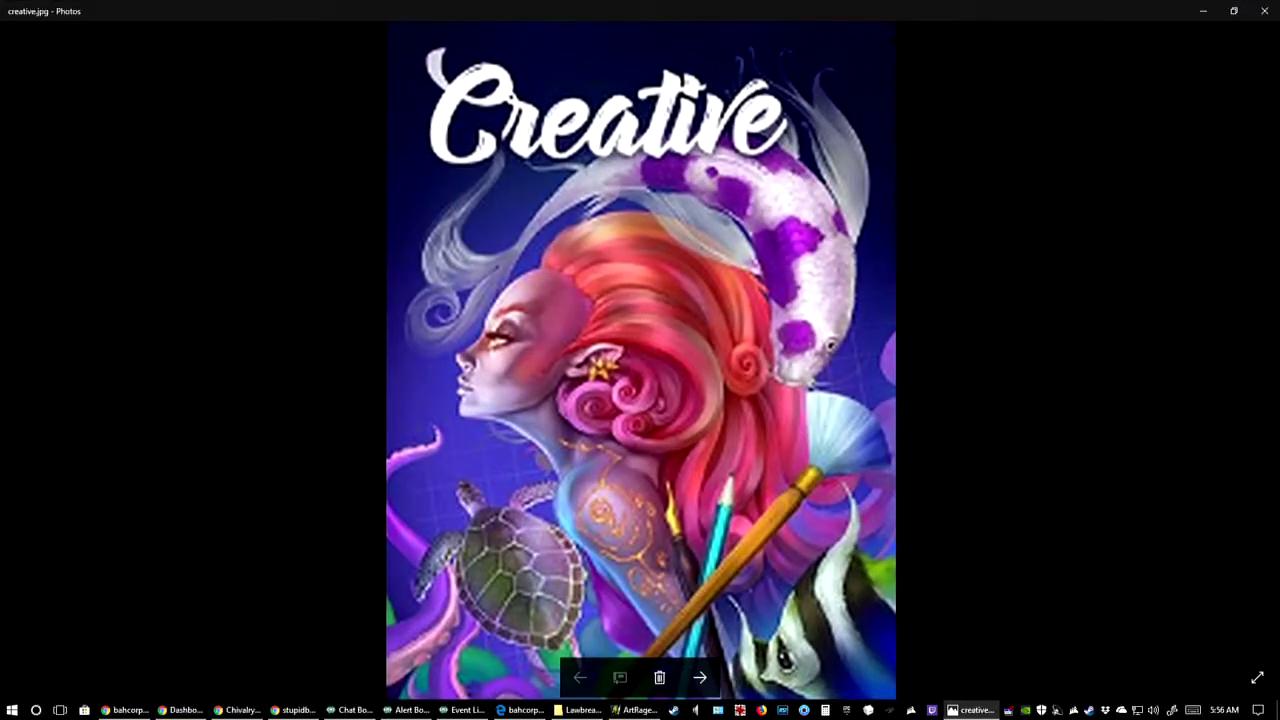
click(125, 710)
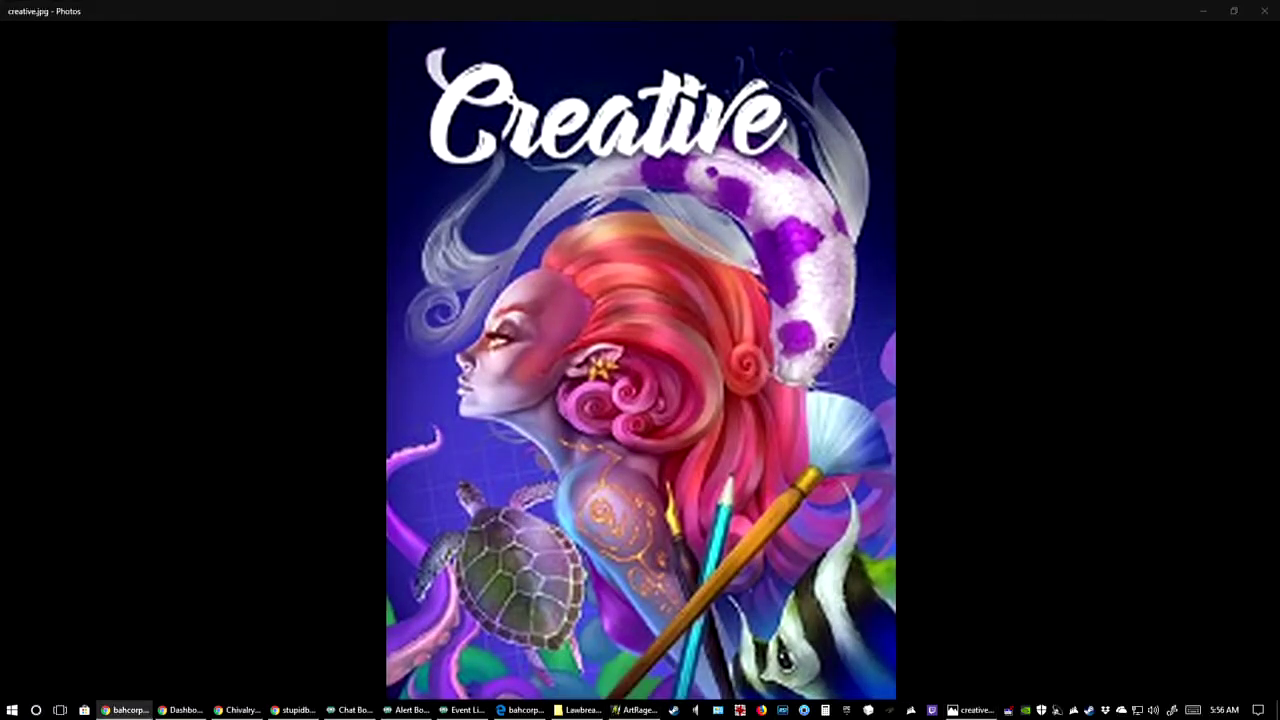